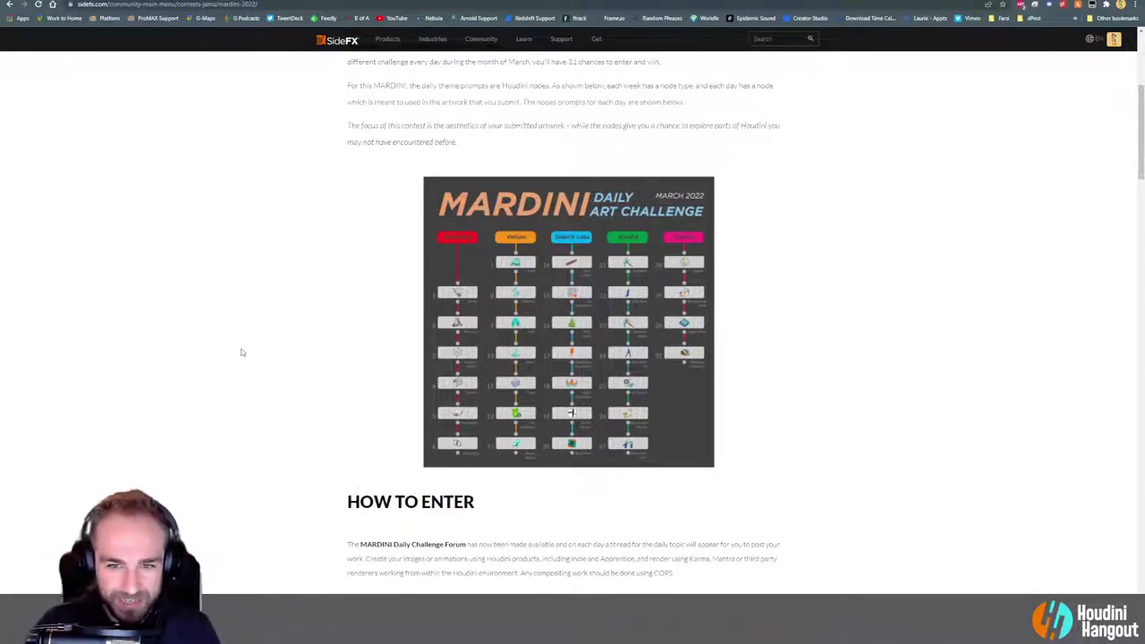
Step: Review the MARDINI 2022 challenge page, covering the daily node chart, the entry rules and the coach introduction
{"action": "scroll", "coordinate": [249, 365], "scroll_direction": "down", "scroll_amount": 5}
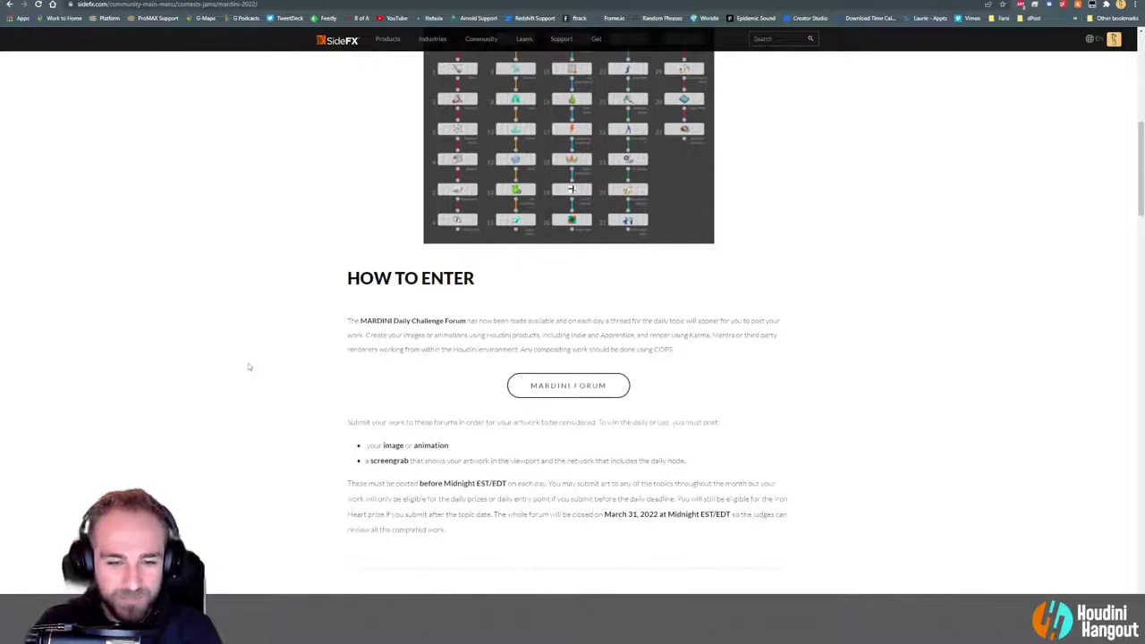
{"action": "scroll", "coordinate": [249, 369], "scroll_direction": "up", "scroll_amount": 1}
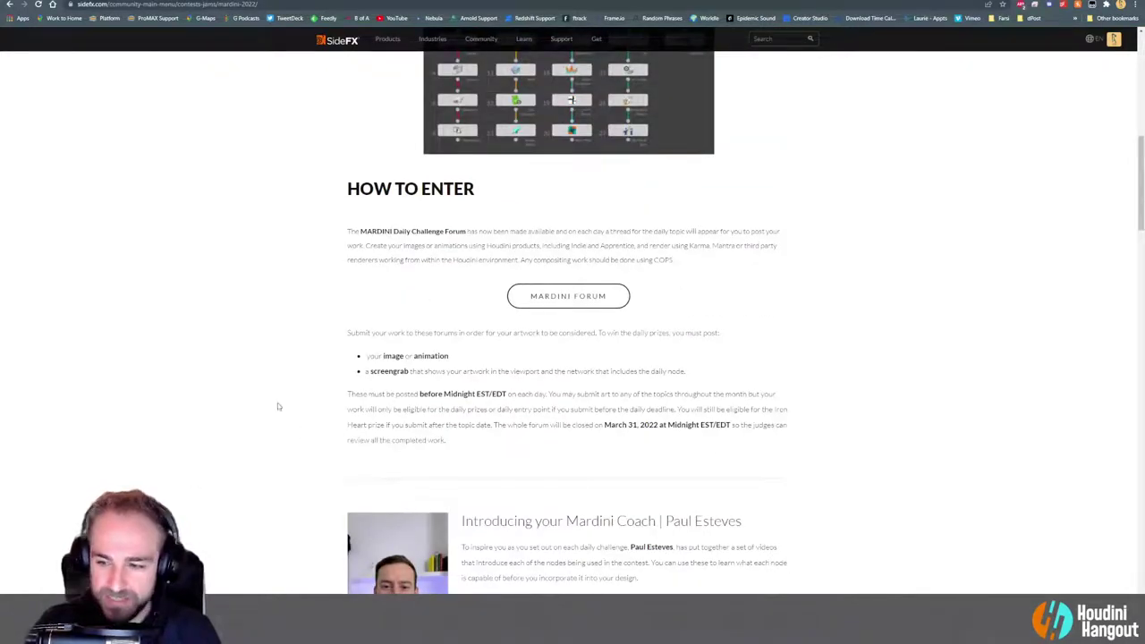
{"action": "scroll", "coordinate": [314, 438], "scroll_direction": "down", "scroll_amount": 2}
{"action": "scroll", "coordinate": [319, 447], "scroll_direction": "down", "scroll_amount": 2}
{"action": "scroll", "coordinate": [320, 447], "scroll_direction": "up", "scroll_amount": 3}
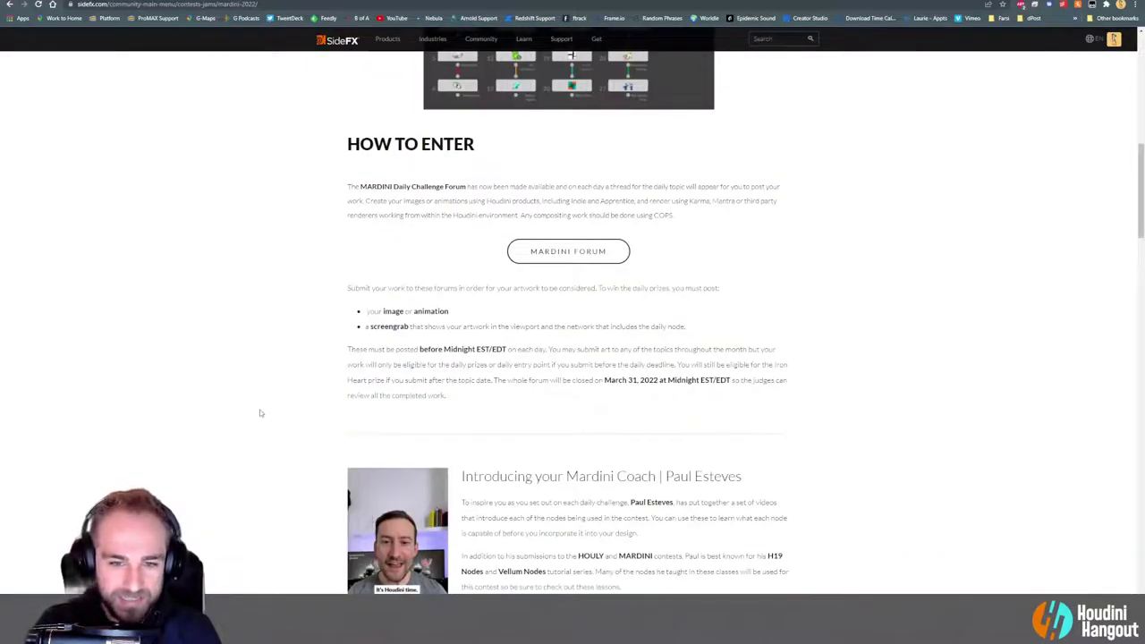
{"action": "scroll", "coordinate": [261, 413], "scroll_direction": "down", "scroll_amount": 2}
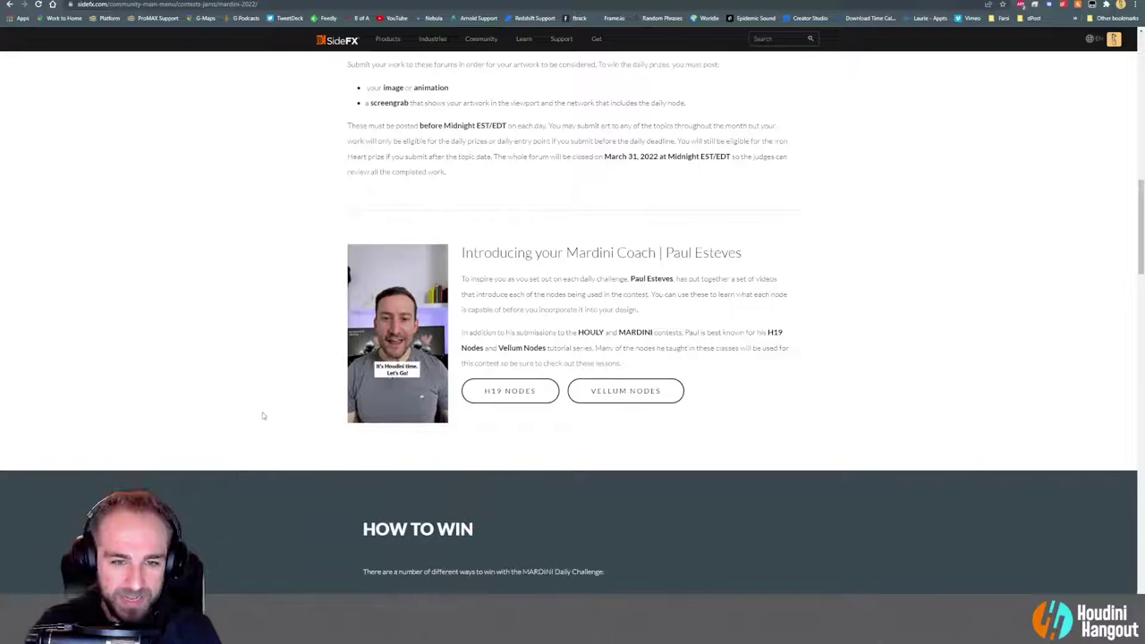
{"action": "scroll", "coordinate": [263, 418], "scroll_direction": "up", "scroll_amount": 4}
{"action": "scroll", "coordinate": [265, 425], "scroll_direction": "up", "scroll_amount": 2}
{"action": "scroll", "coordinate": [266, 427], "scroll_direction": "down", "scroll_amount": 1}
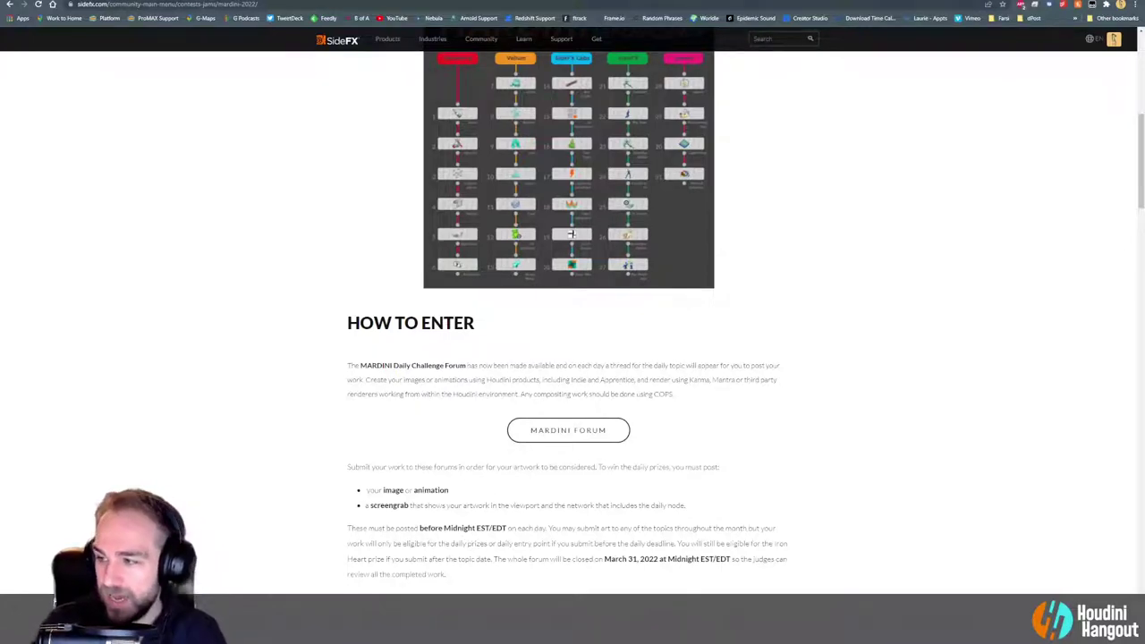
{"action": "scroll", "coordinate": [345, 431], "scroll_direction": "up", "scroll_amount": 5}
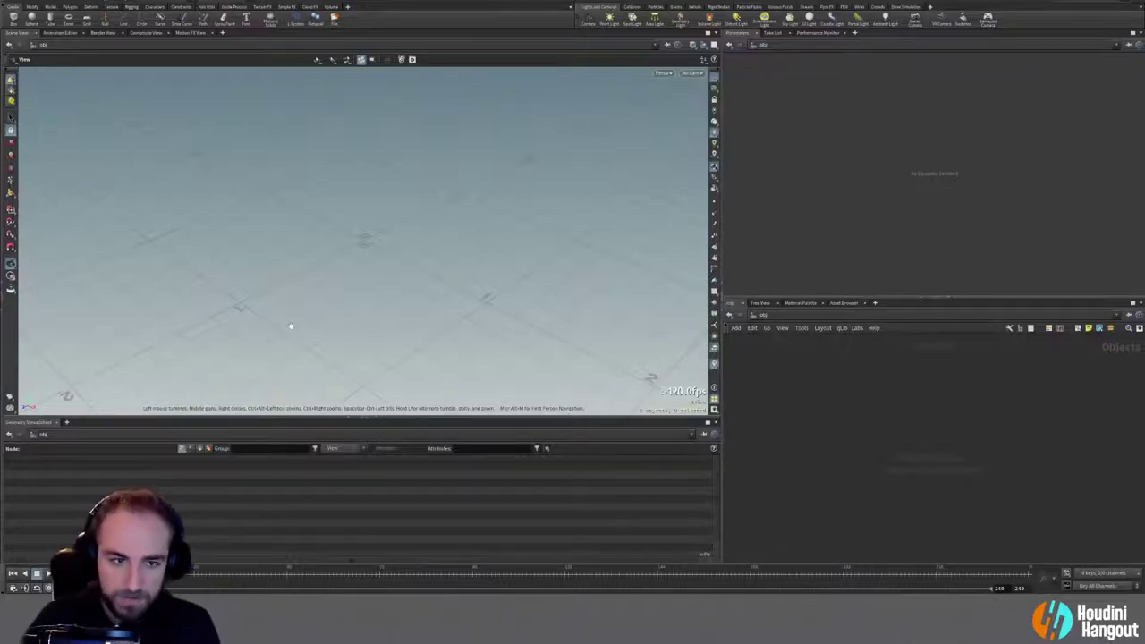
Step: In Houdini, create a Geometry object at the object level and go inside it
{"action": "left_click_drag", "start_coordinate": [366, 272], "coordinate": [389, 278]}
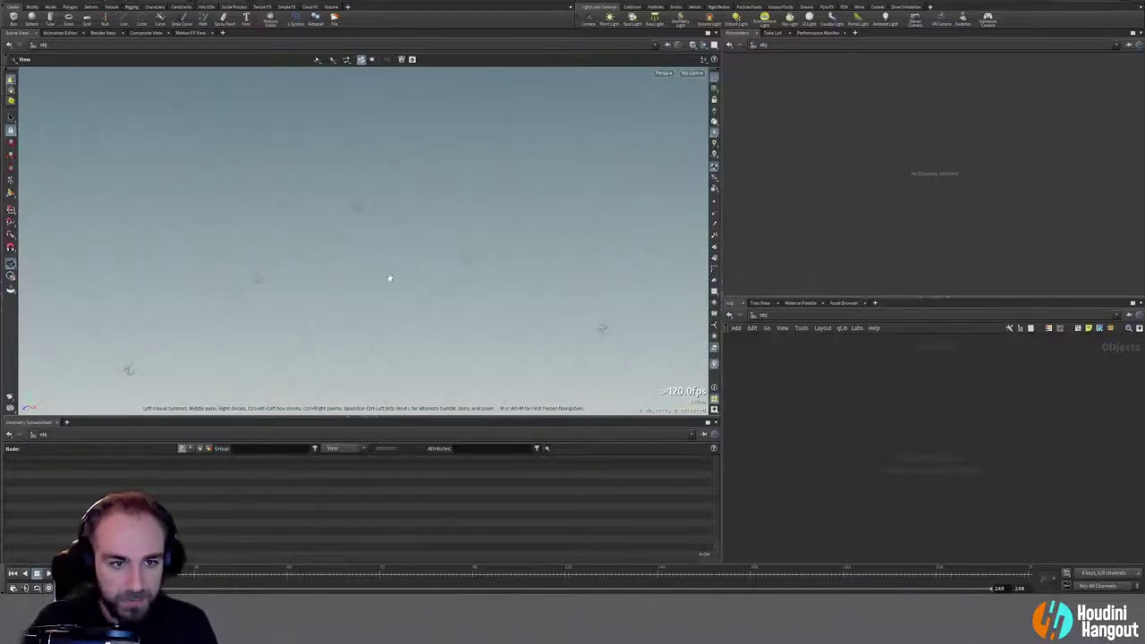
{"action": "key", "text": "Tab"}
{"action": "type", "text": "geo"}
{"action": "key", "text": "Return"}
{"action": "left_click", "coordinate": [845, 421]}
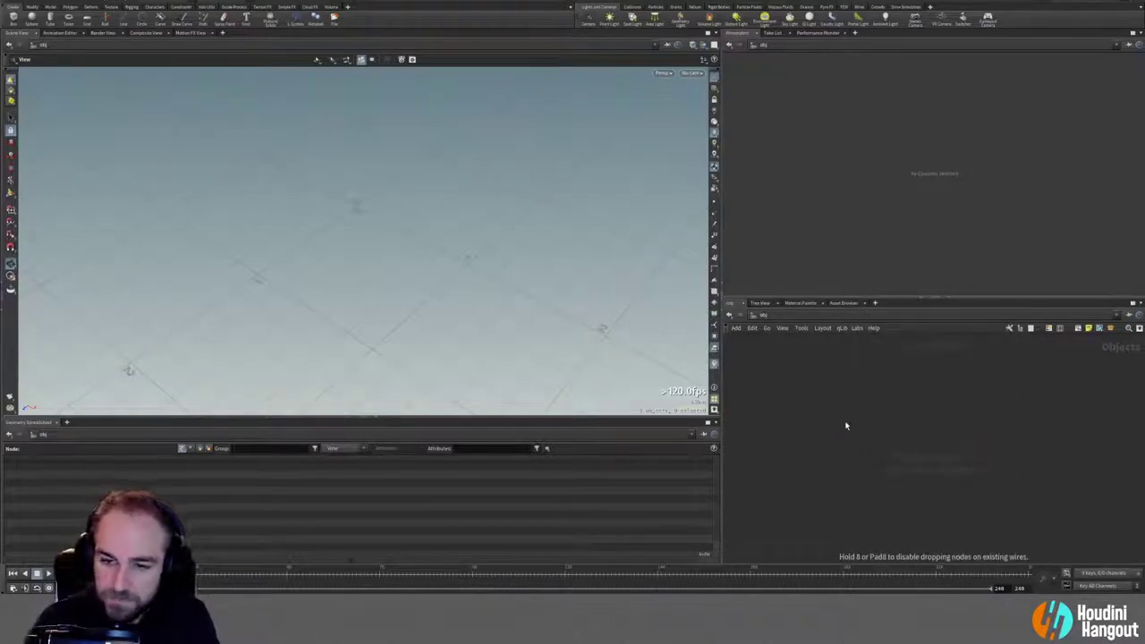
{"action": "left_click", "coordinate": [843, 409]}
{"action": "double_click", "coordinate": [836, 417]}
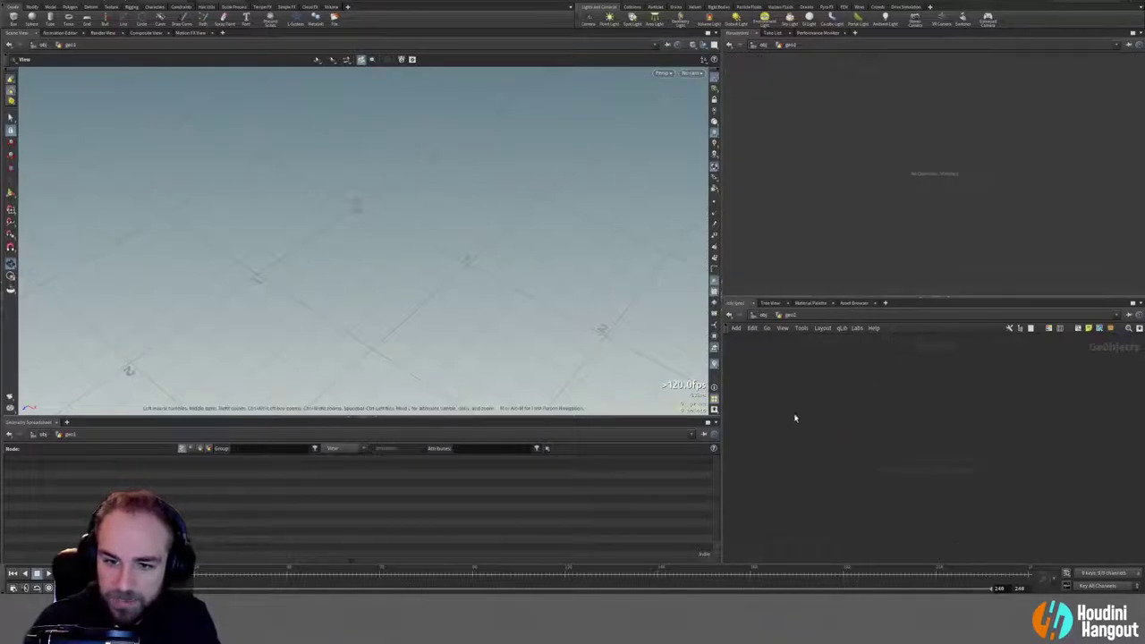
Step: Add a Curve node to the empty geometry network
{"action": "key", "text": "Tab"}
{"action": "type", "text": "curve"}
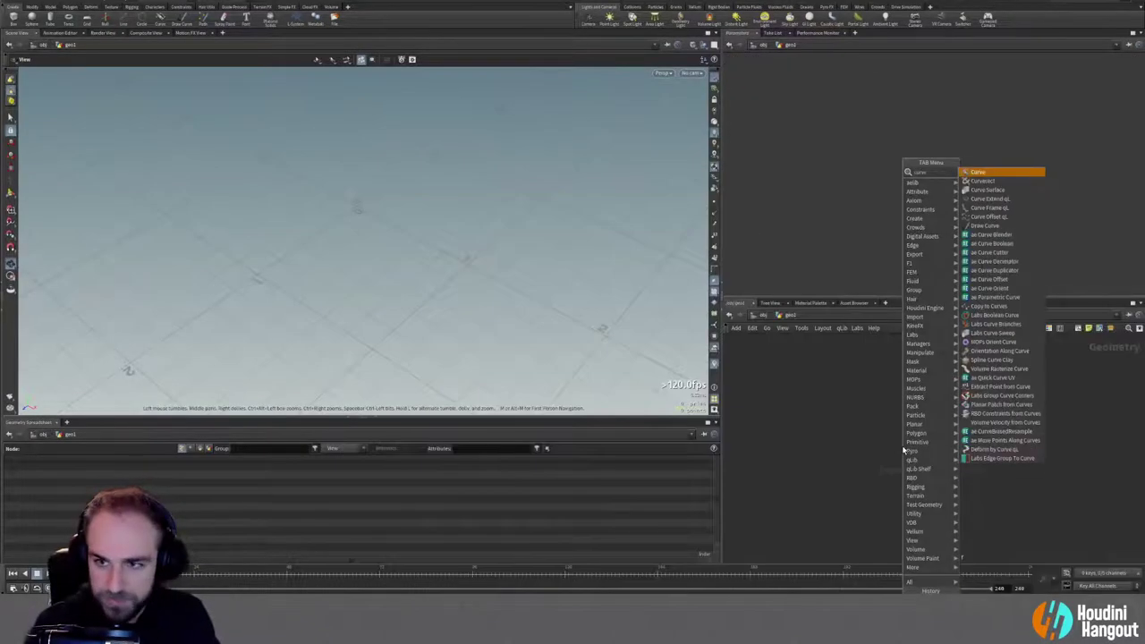
{"action": "key", "text": "Return"}
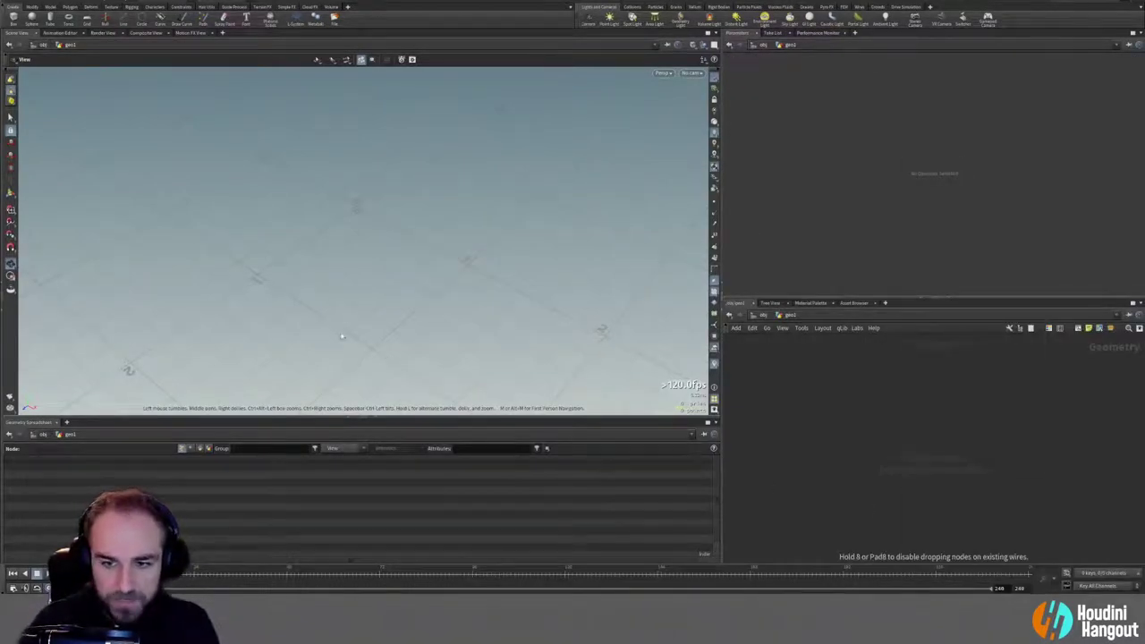
{"action": "left_click", "coordinate": [888, 426]}
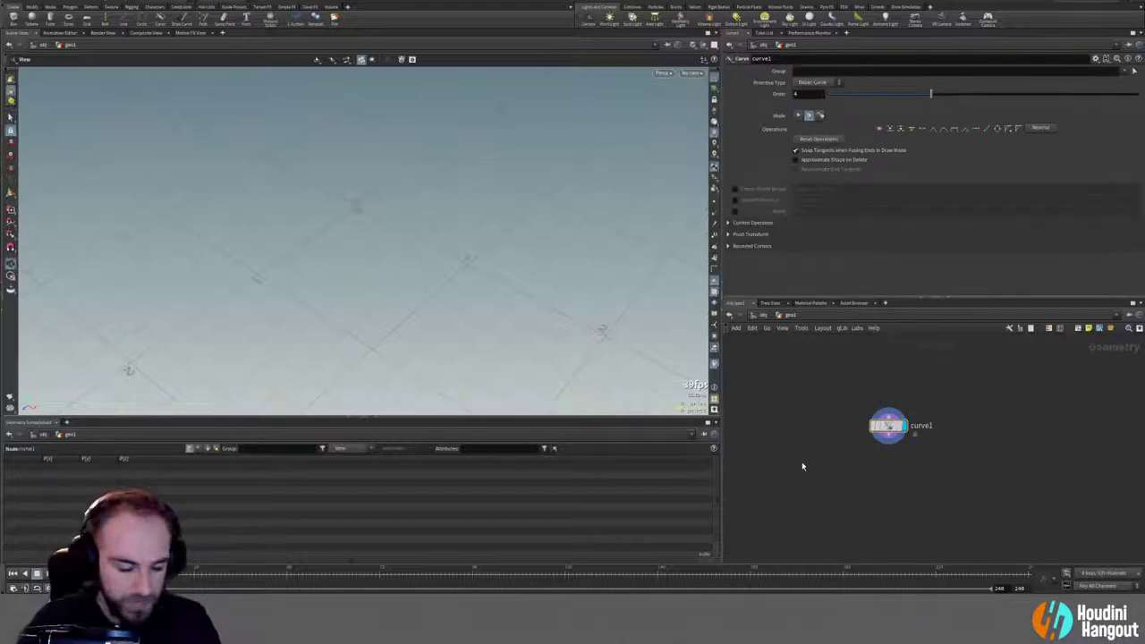
Step: Go back up to the object level, create a camera, and frame its view low over the ground grid
{"action": "key", "text": "u"}
{"action": "middle_click_drag", "start_coordinate": [393, 246], "coordinate": [388, 327]}
{"action": "left_click_drag", "start_coordinate": [366, 299], "coordinate": [447, 205]}
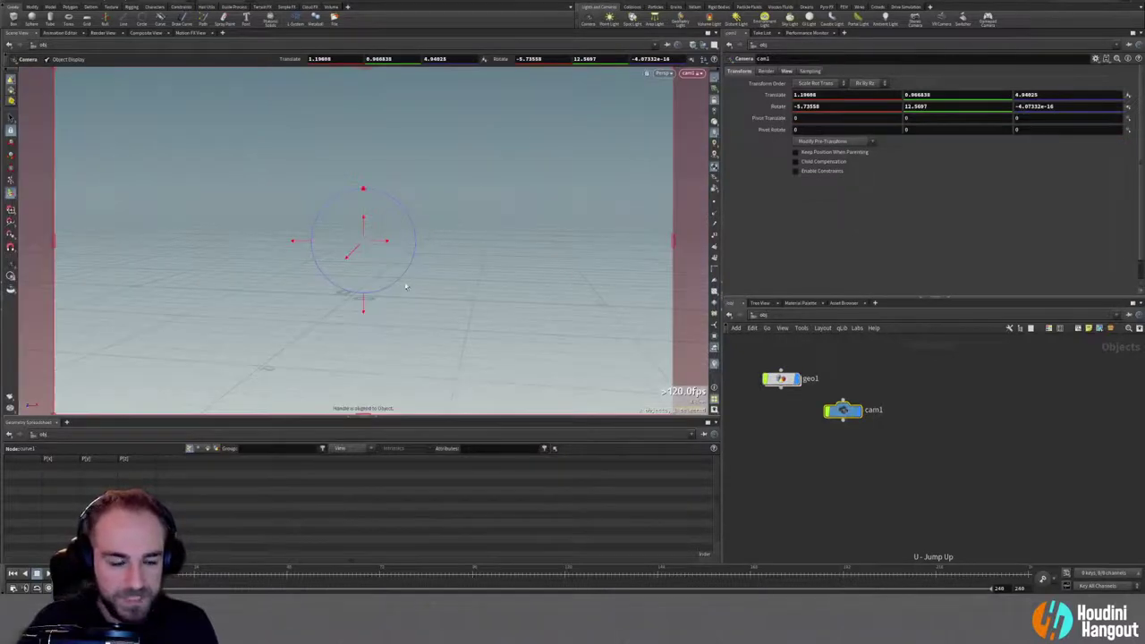
{"action": "right_click_drag", "start_coordinate": [429, 243], "coordinate": [368, 255], "text": "alt"}
{"action": "mouse_move", "coordinate": [368, 256]}
{"action": "left_mouse_down", "text": "alt"}
{"action": "mouse_move", "coordinate": [396, 254]}
{"action": "mouse_move", "coordinate": [370, 261]}
{"action": "left_mouse_up", "text": "alt"}
{"action": "key", "text": "Return"}
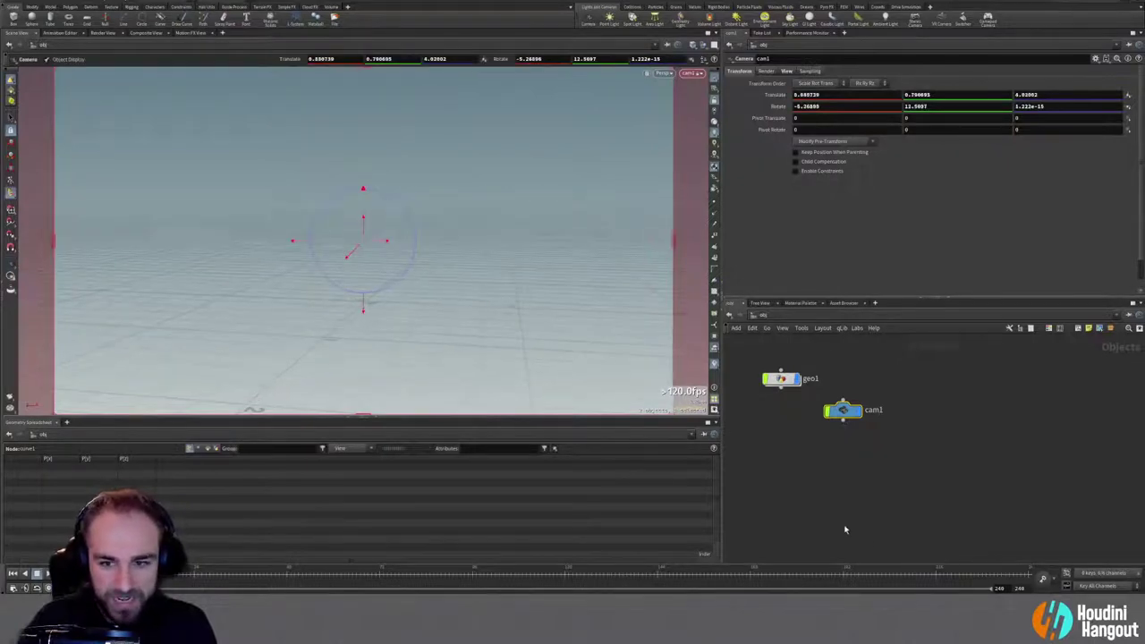
Step: Rearrange the object network so that cam1 and geo1 sit side by side, with the camera first
{"action": "left_click_drag", "start_coordinate": [843, 411], "coordinate": [805, 417]}
{"action": "left_click_drag", "start_coordinate": [781, 380], "coordinate": [901, 407]}
{"action": "left_click_drag", "start_coordinate": [806, 418], "coordinate": [784, 397]}
{"action": "left_click_drag", "start_coordinate": [900, 407], "coordinate": [896, 397]}
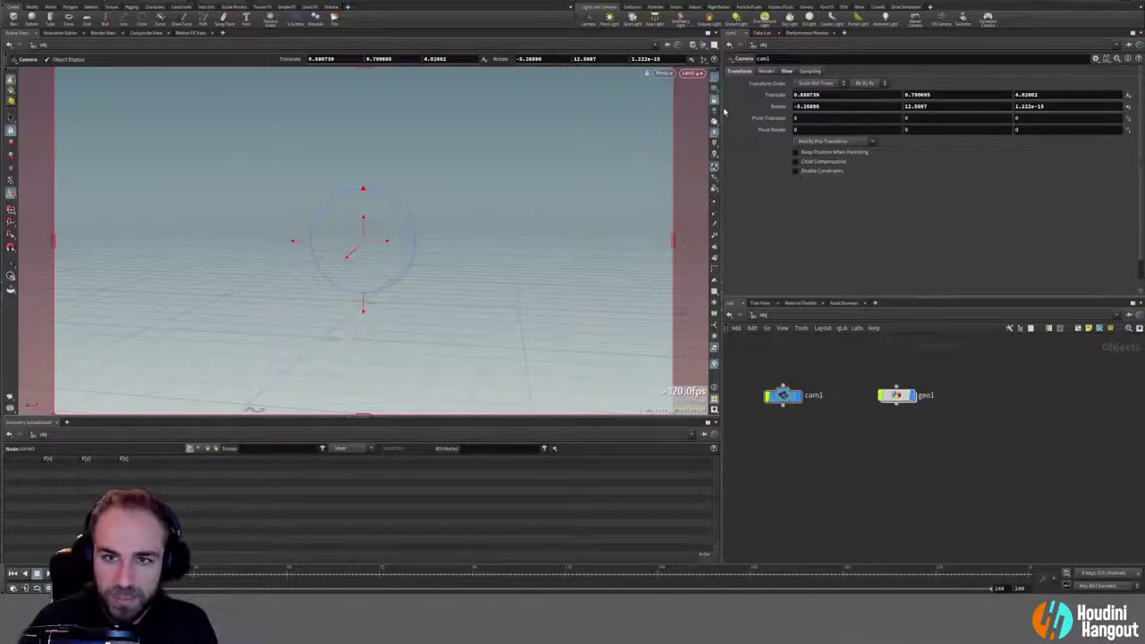
Step: Unlock the camera from view navigation and switch the viewport to the Top view
{"action": "left_click", "coordinate": [714, 104]}
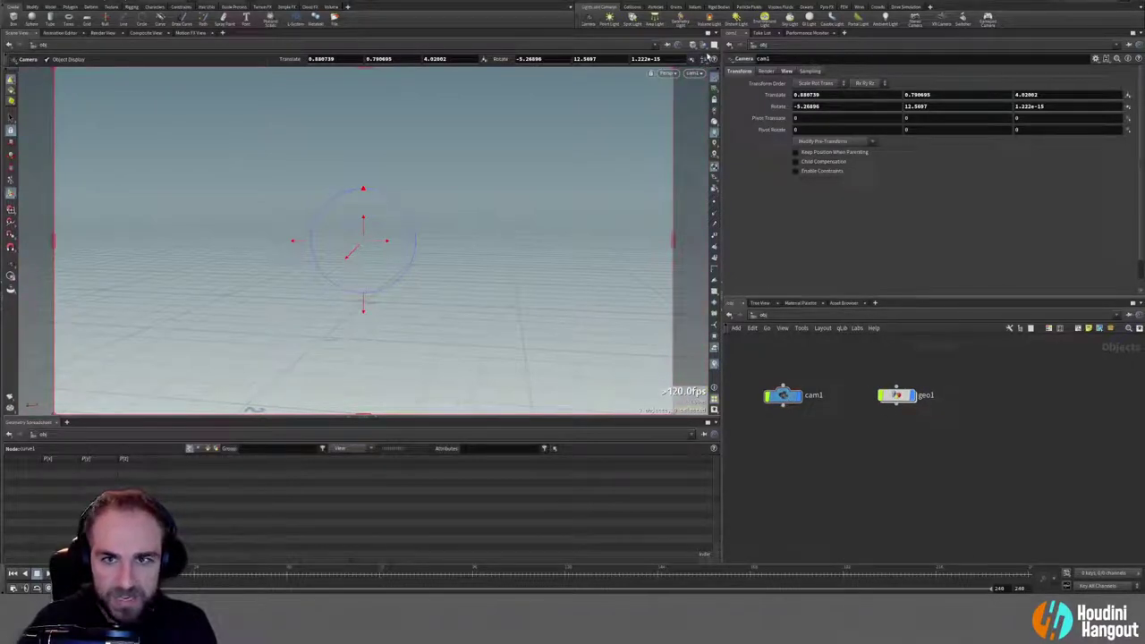
{"action": "left_click", "coordinate": [715, 45]}
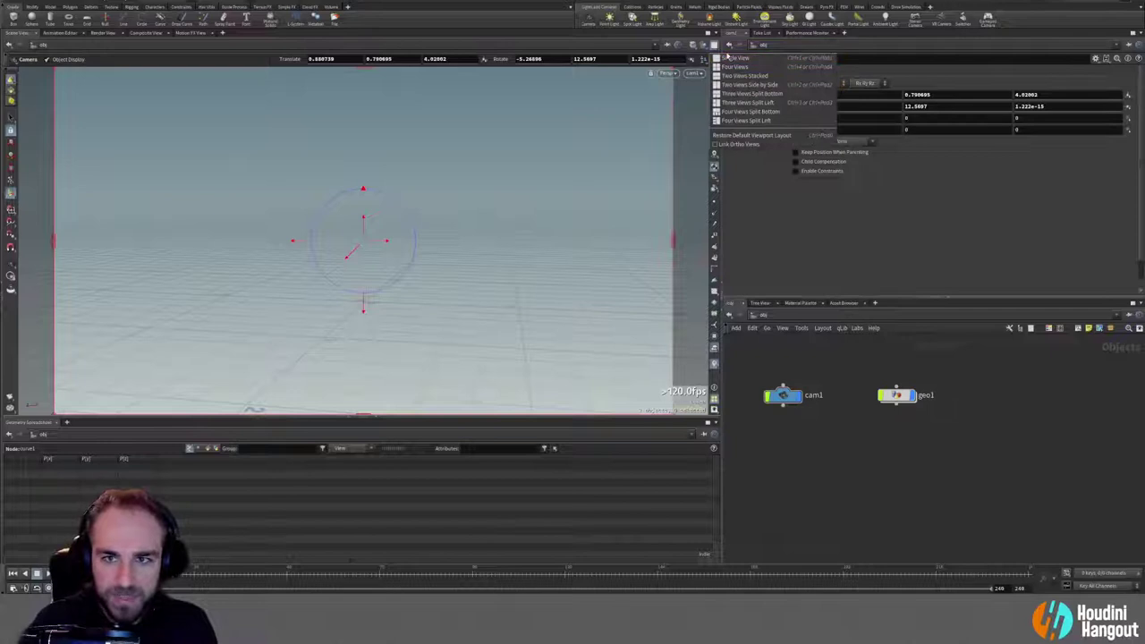
{"action": "left_click", "coordinate": [669, 73]}
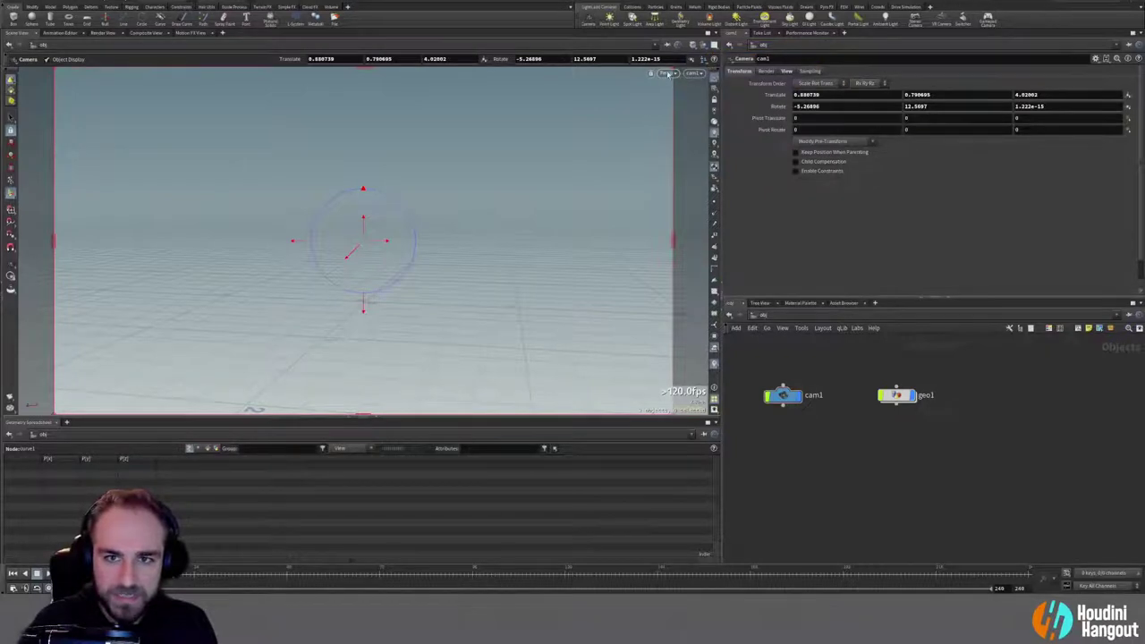
{"action": "left_click", "coordinate": [669, 74]}
{"action": "mouse_move", "coordinate": [676, 96]}
{"action": "left_click", "coordinate": [742, 106]}
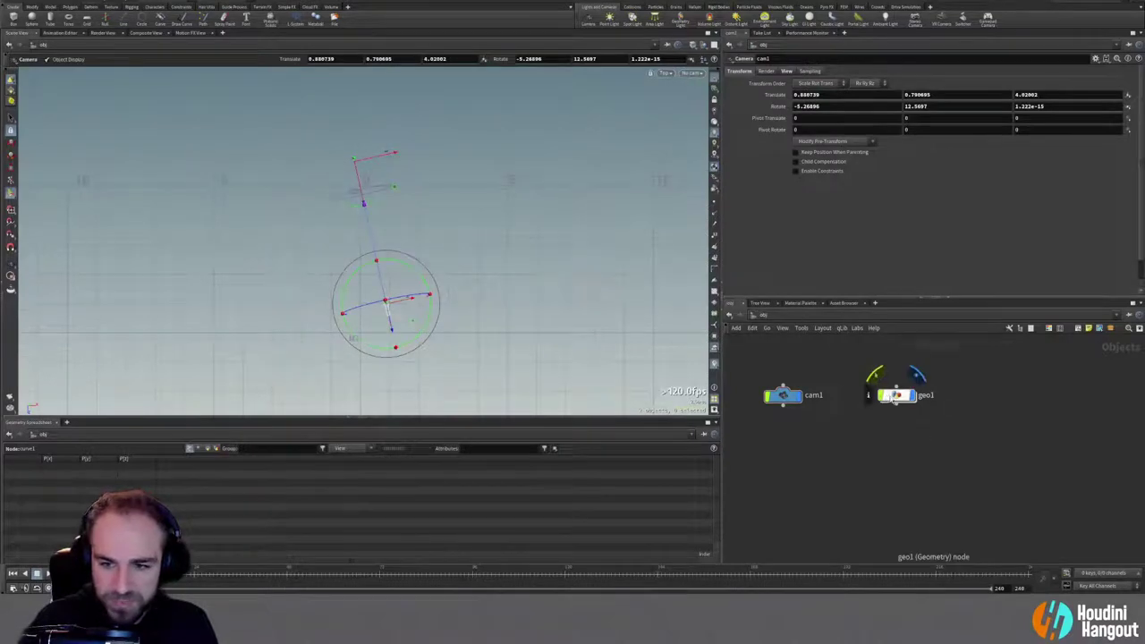
Step: Inside geo1, draw a nine-point Bezier curve on the ground plane with an S-bend, a loop around the origin and a long trailing end
{"action": "double_click", "coordinate": [895, 396]}
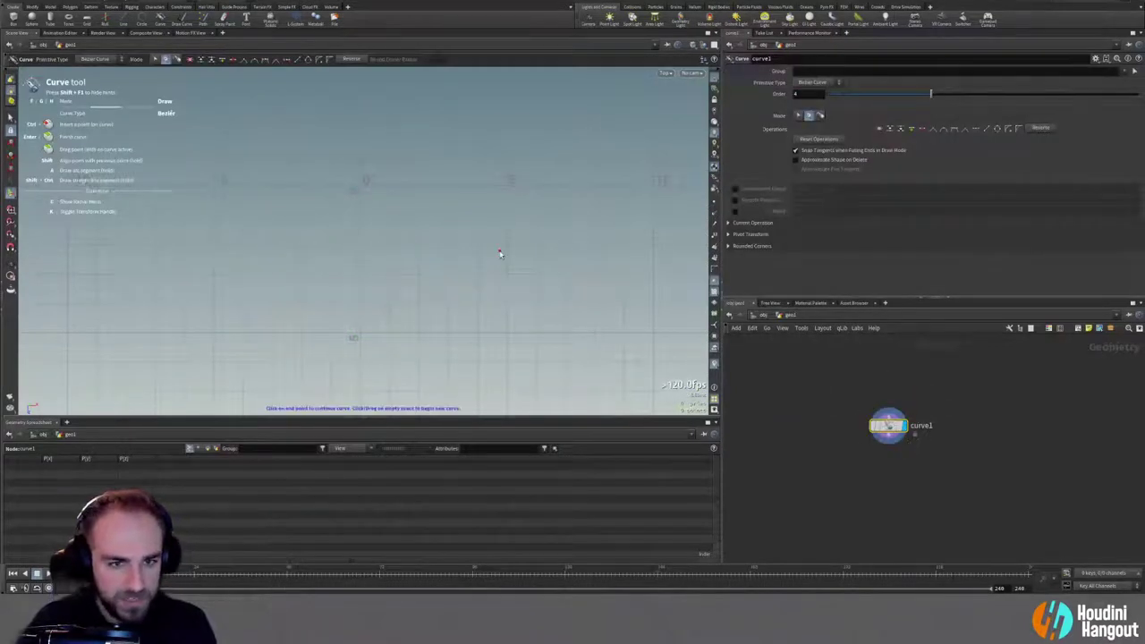
{"action": "key", "text": "Escape"}
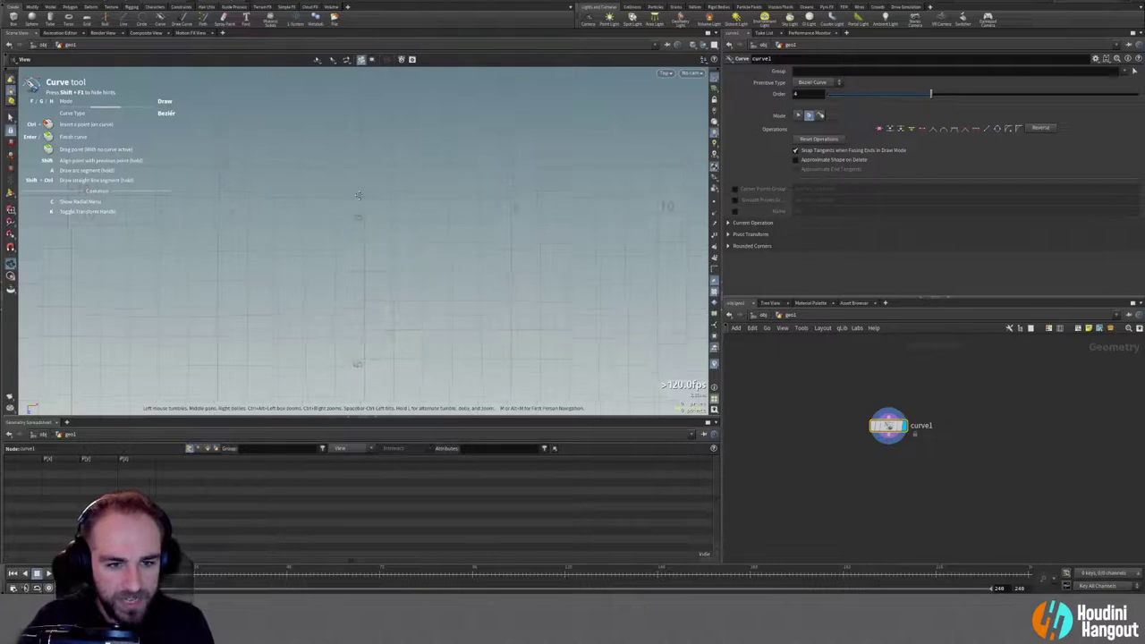
{"action": "middle_click_drag", "start_coordinate": [378, 218], "coordinate": [392, 250], "text": "alt"}
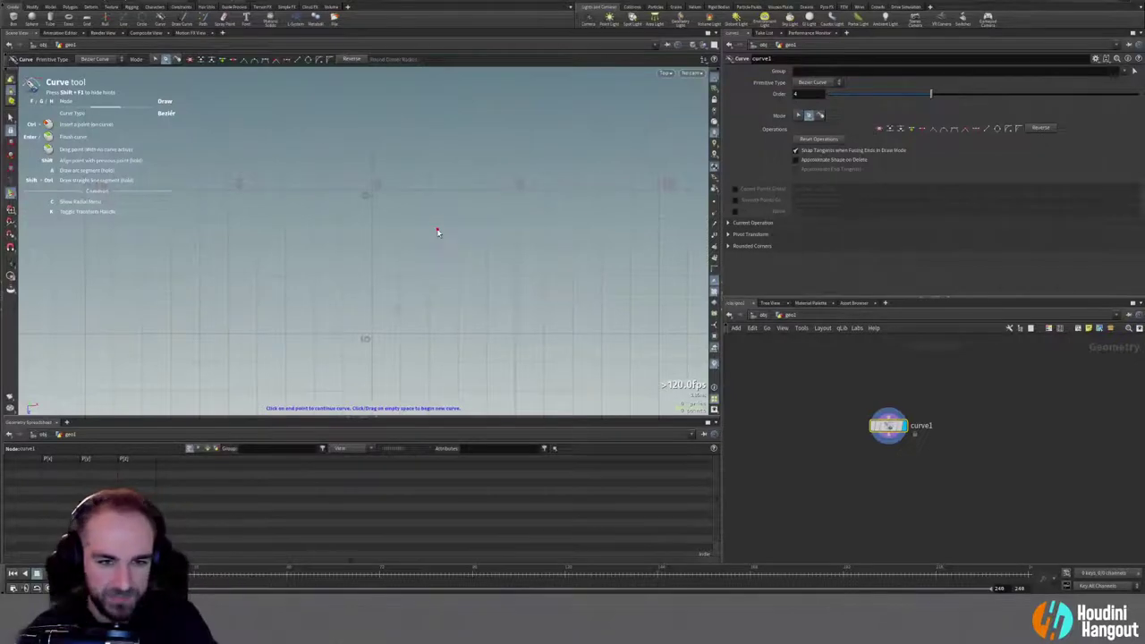
{"action": "left_click", "coordinate": [456, 304]}
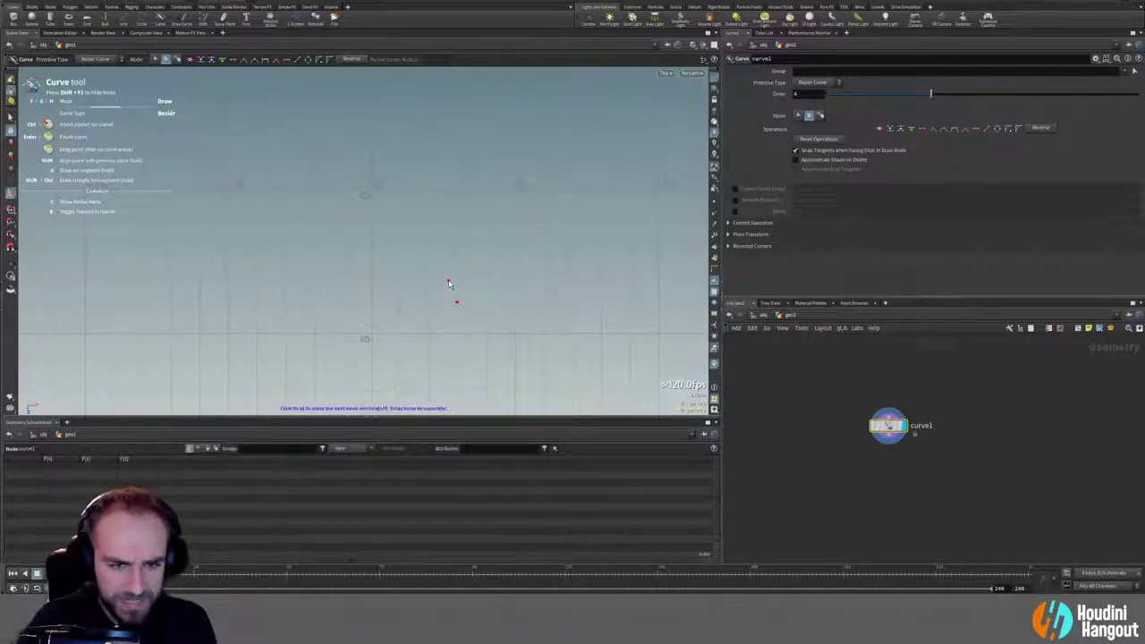
{"action": "left_click_drag", "start_coordinate": [410, 261], "coordinate": [391, 254]}
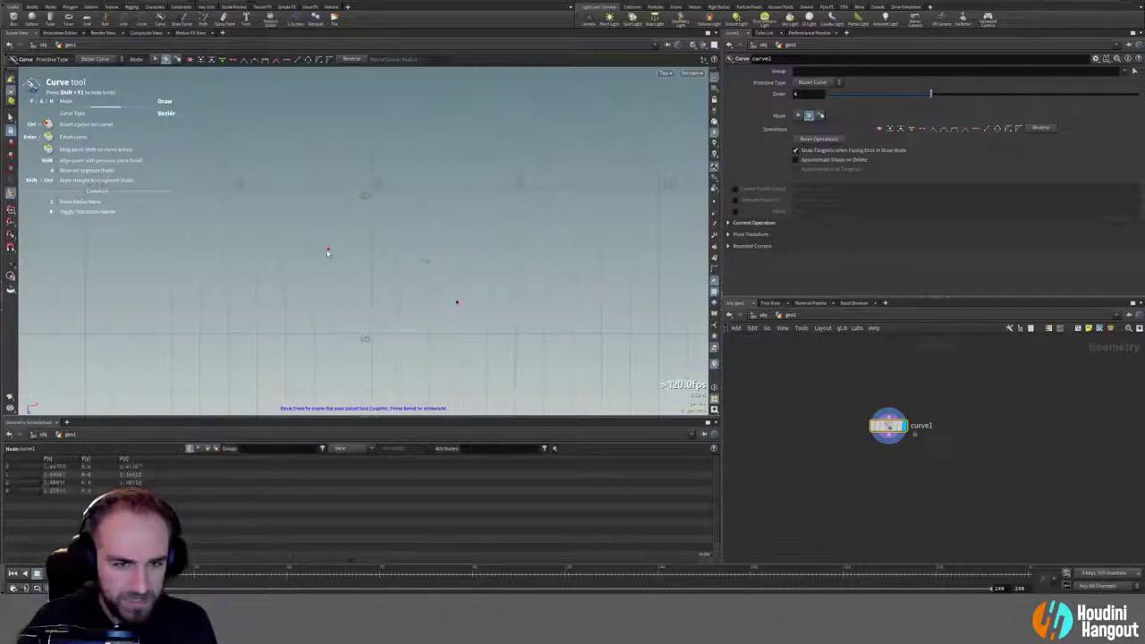
{"action": "left_click_drag", "start_coordinate": [314, 264], "coordinate": [294, 254]}
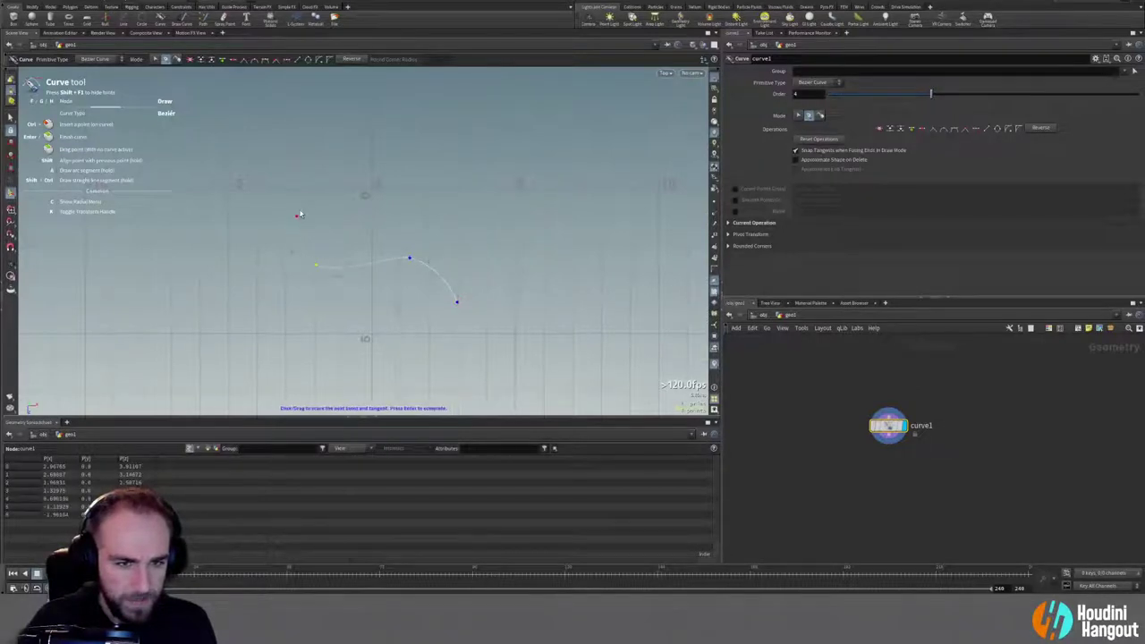
{"action": "left_click", "coordinate": [292, 191]}
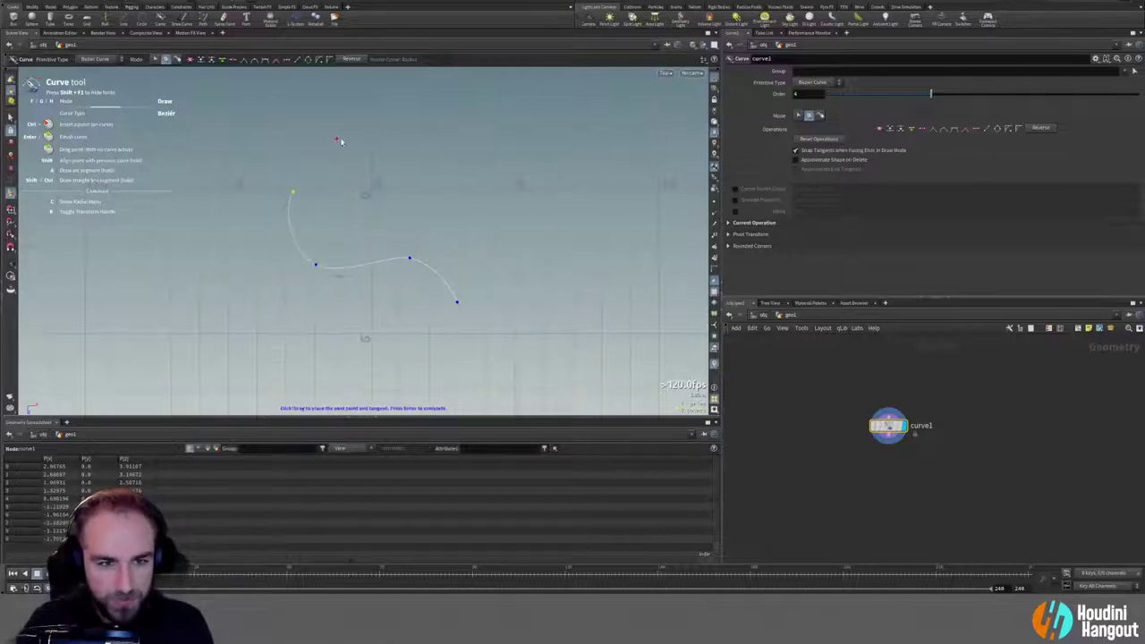
{"action": "left_click_drag", "start_coordinate": [375, 139], "coordinate": [405, 173]}
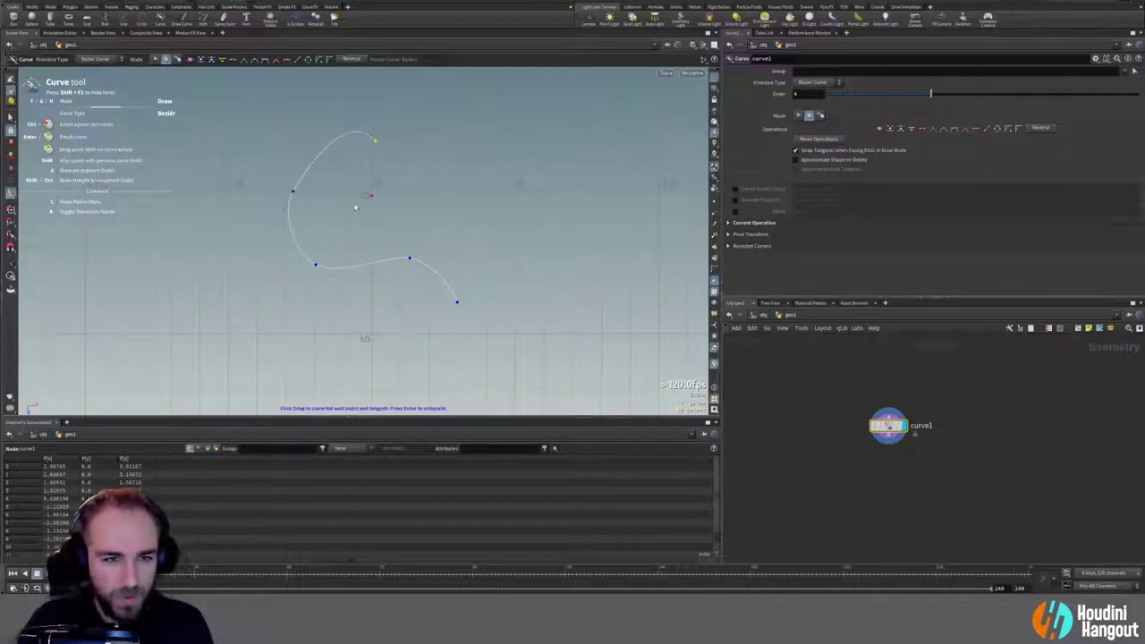
{"action": "left_click_drag", "start_coordinate": [349, 216], "coordinate": [308, 211]}
{"action": "left_click_drag", "start_coordinate": [308, 130], "coordinate": [442, 115]}
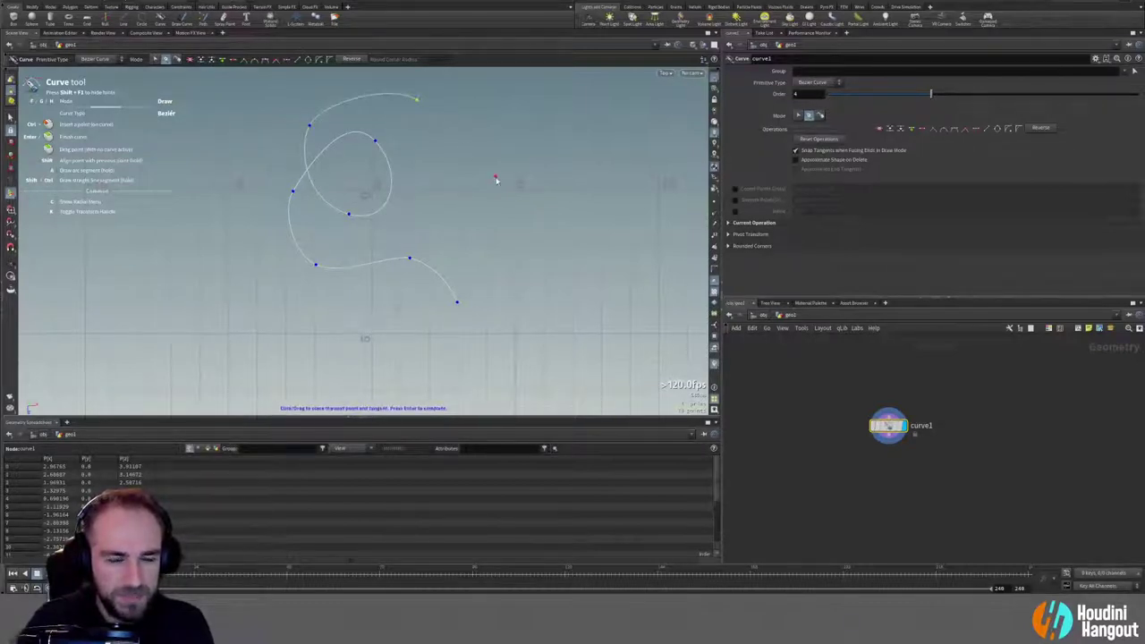
{"action": "left_click_drag", "start_coordinate": [539, 221], "coordinate": [606, 237]}
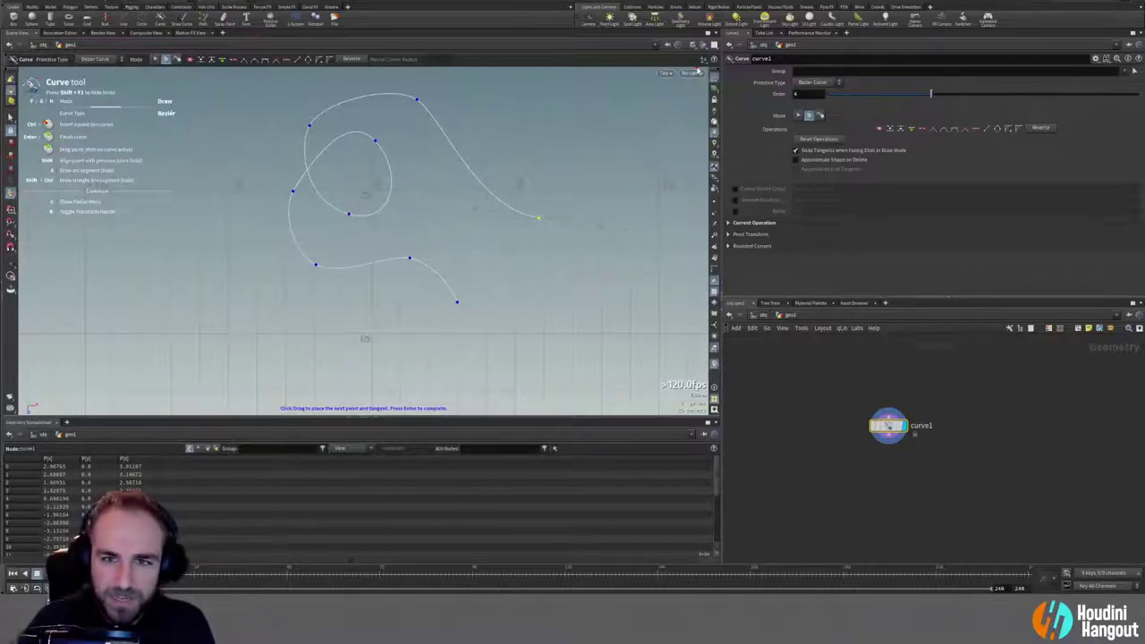
Step: Look through cam1 and finish drawing the curve, switching the Curve tool to edit mode
{"action": "left_click", "coordinate": [691, 72]}
{"action": "left_click", "coordinate": [695, 118]}
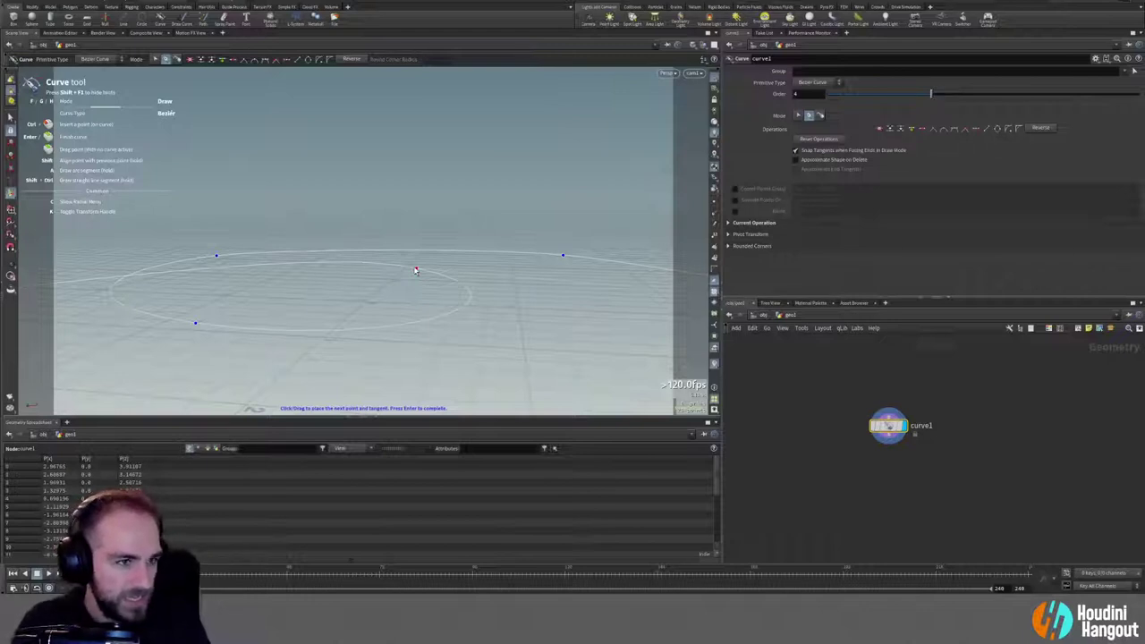
{"action": "key", "text": "Return"}
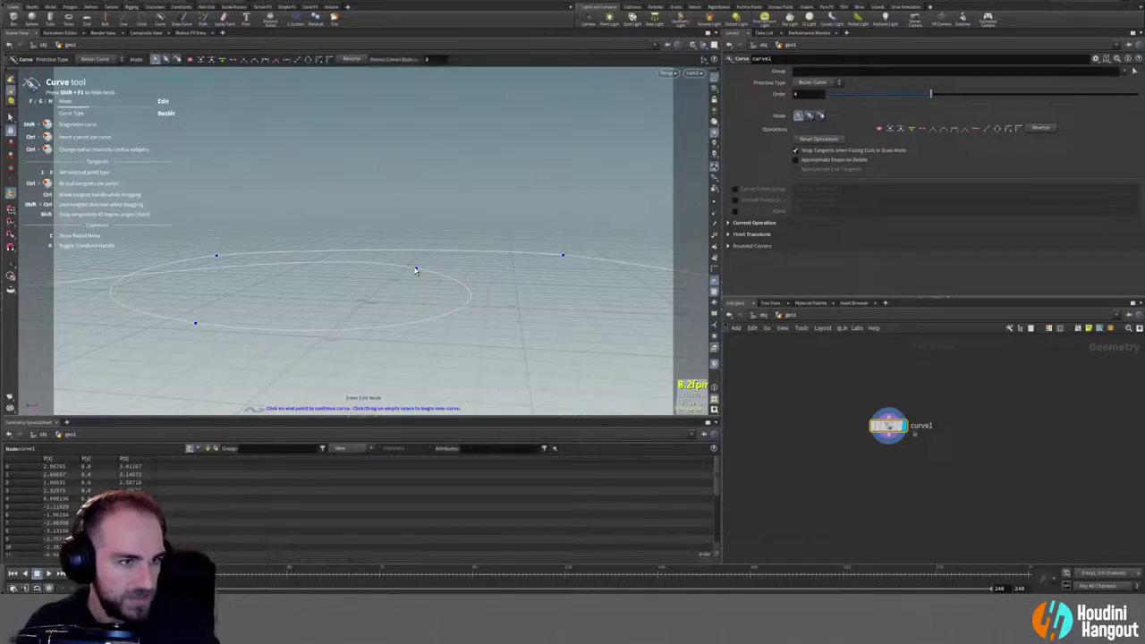
Step: Lift the loop's three curve points above the ground in the camera view and tilt the tangent at its near end upward
{"action": "left_click_drag", "start_coordinate": [416, 271], "coordinate": [409, 158]}
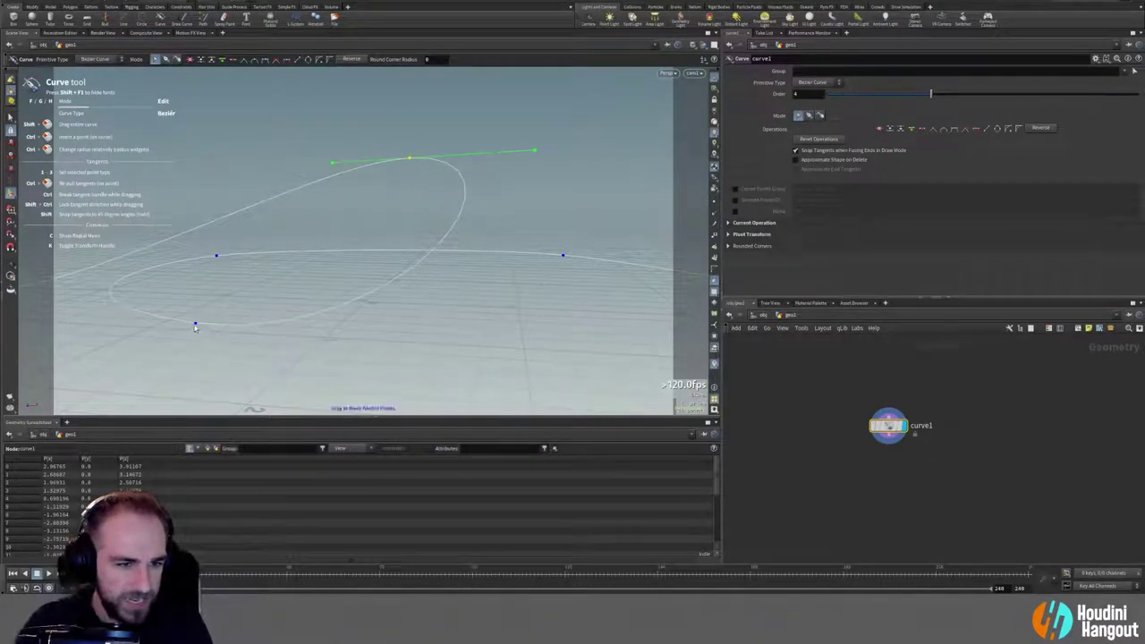
{"action": "left_click_drag", "start_coordinate": [195, 325], "coordinate": [189, 120]}
{"action": "left_click_drag", "start_coordinate": [408, 158], "coordinate": [409, 202]}
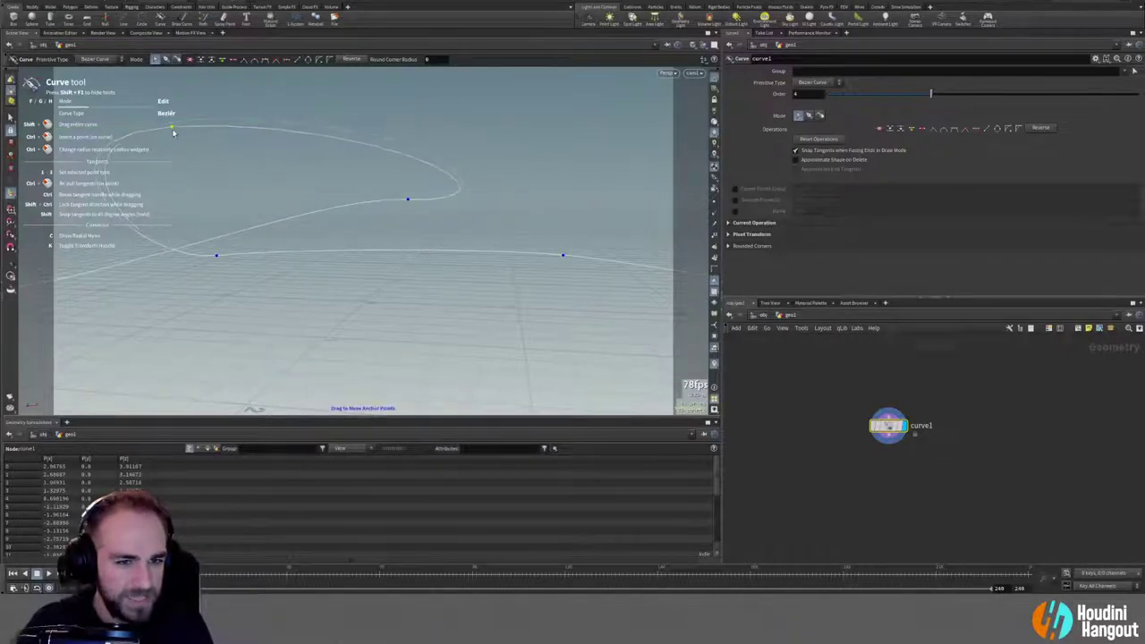
{"action": "left_click_drag", "start_coordinate": [215, 258], "coordinate": [287, 228]}
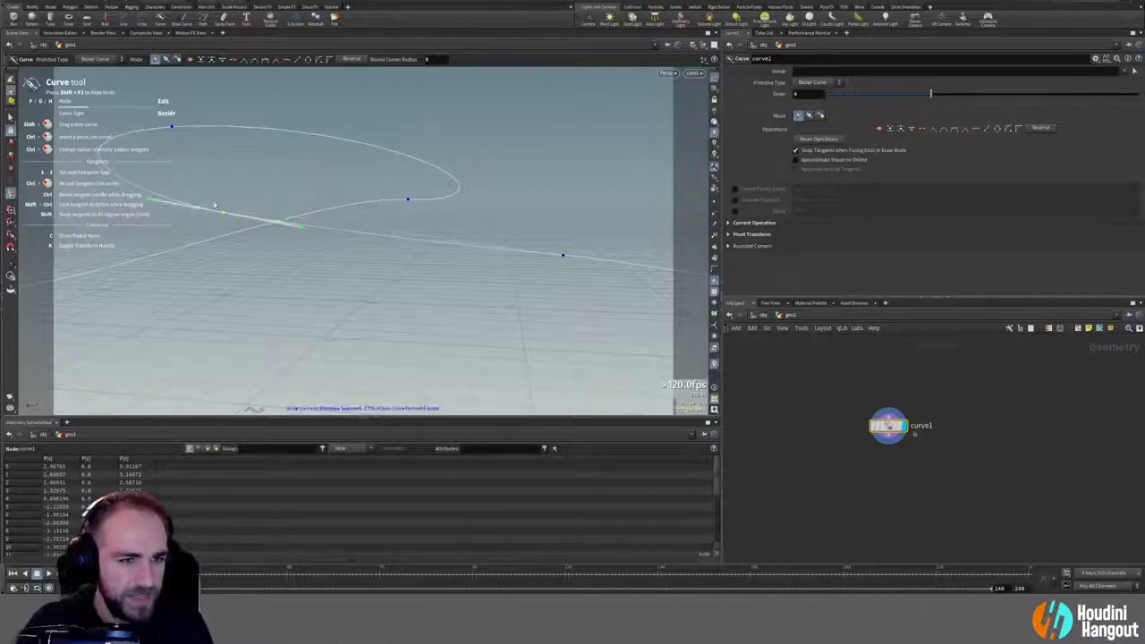
{"action": "left_click", "coordinate": [172, 128]}
{"action": "left_click", "coordinate": [409, 201]}
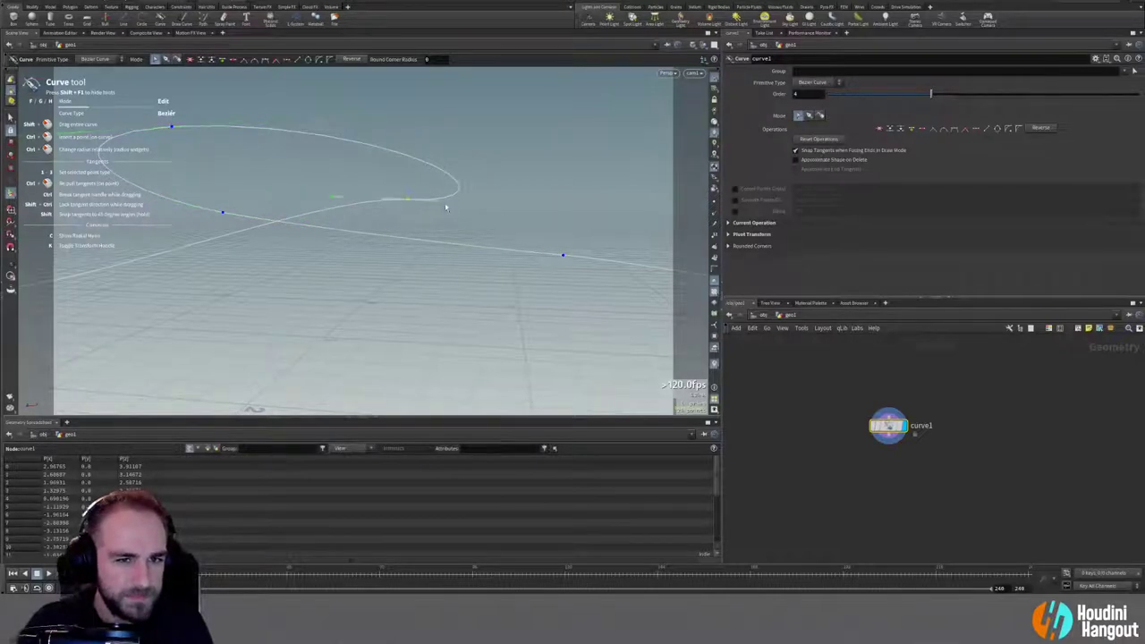
{"action": "left_click_drag", "start_coordinate": [522, 206], "coordinate": [515, 172]}
Step: Start saving the scene under a new name and create a Mardini_2022 folder on the D: drive
{"action": "key", "text": "ctrl+shift+s"}
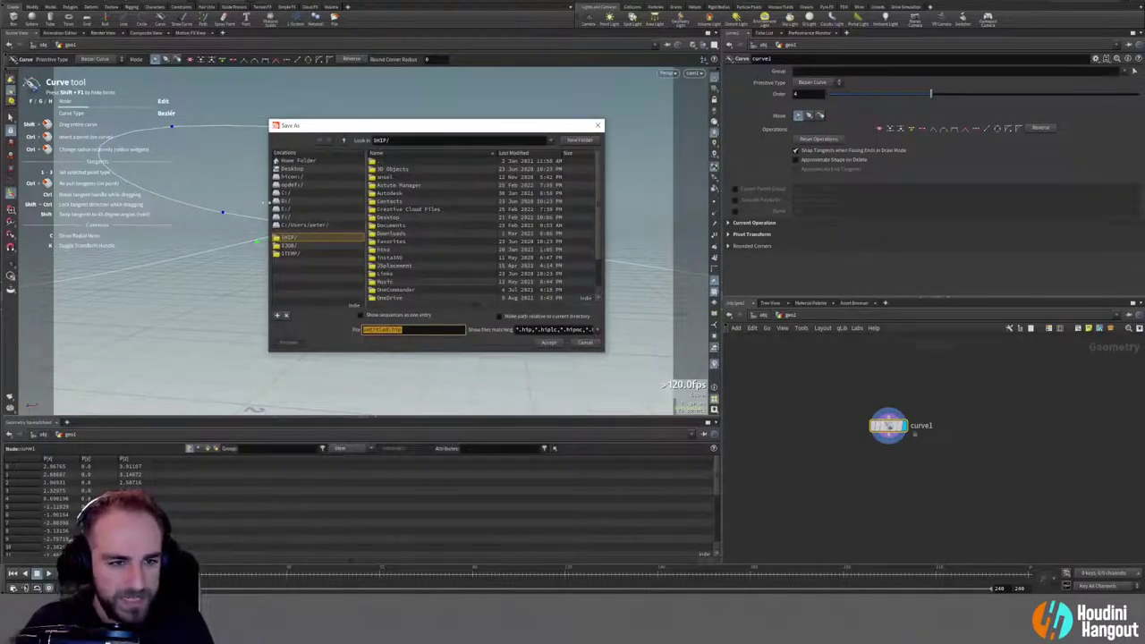
{"action": "left_click", "coordinate": [283, 201]}
{"action": "left_click", "coordinate": [388, 226]}
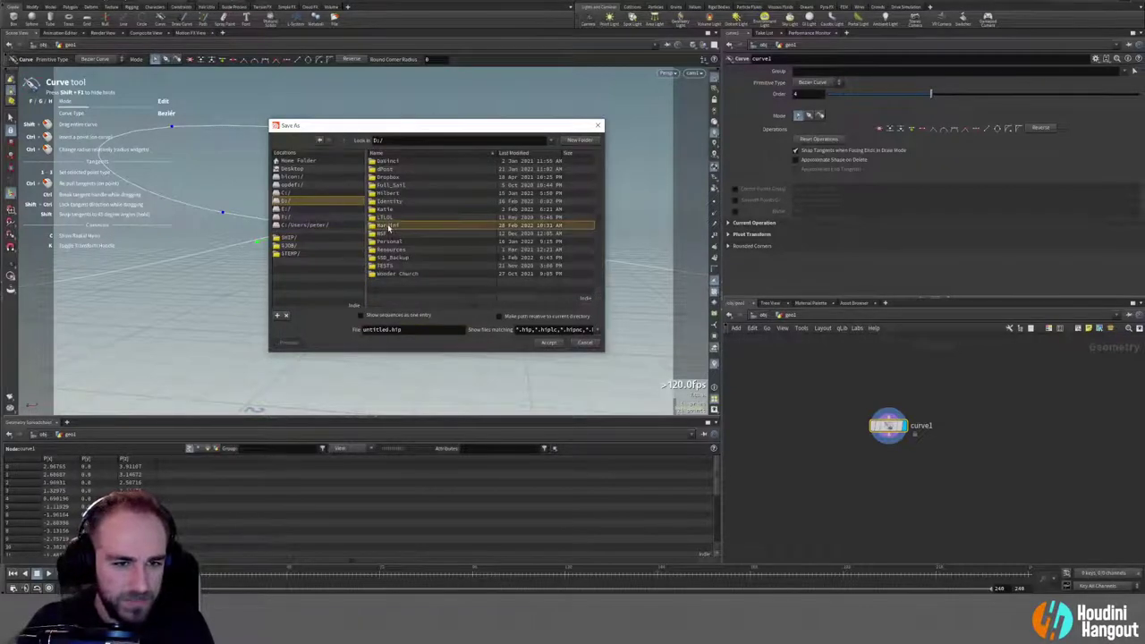
{"action": "left_click", "coordinate": [392, 296]}
{"action": "left_click", "coordinate": [577, 140]}
{"action": "type", "text": "MA"}
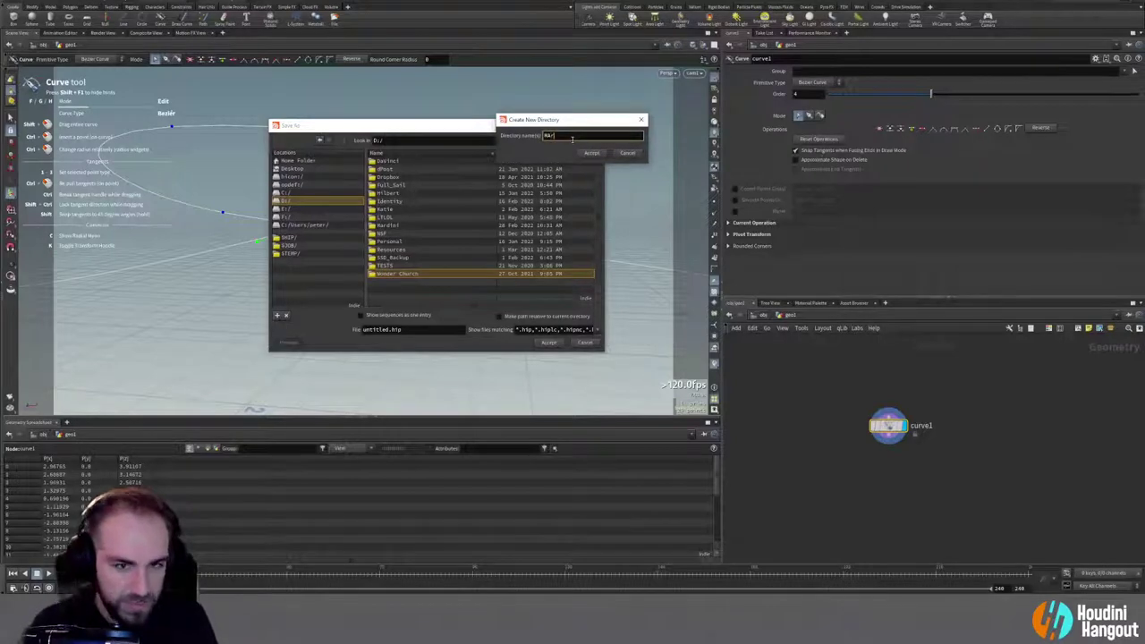
{"action": "type", "text": "rdi"}
{"action": "key", "text": "BackSpace"}
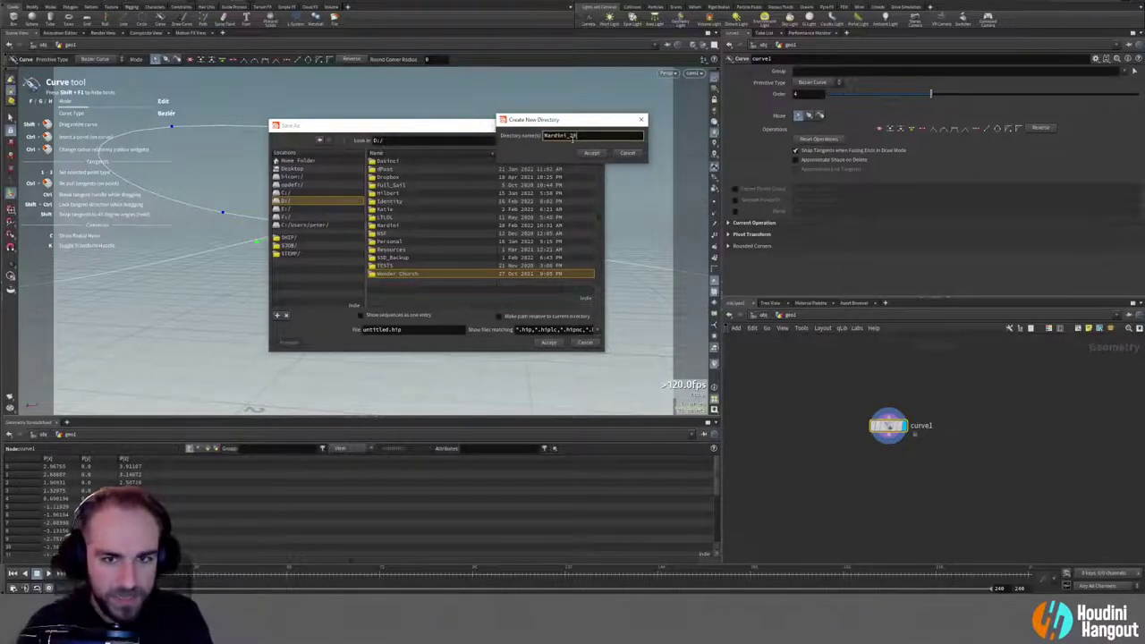
{"action": "key", "text": "Return"}
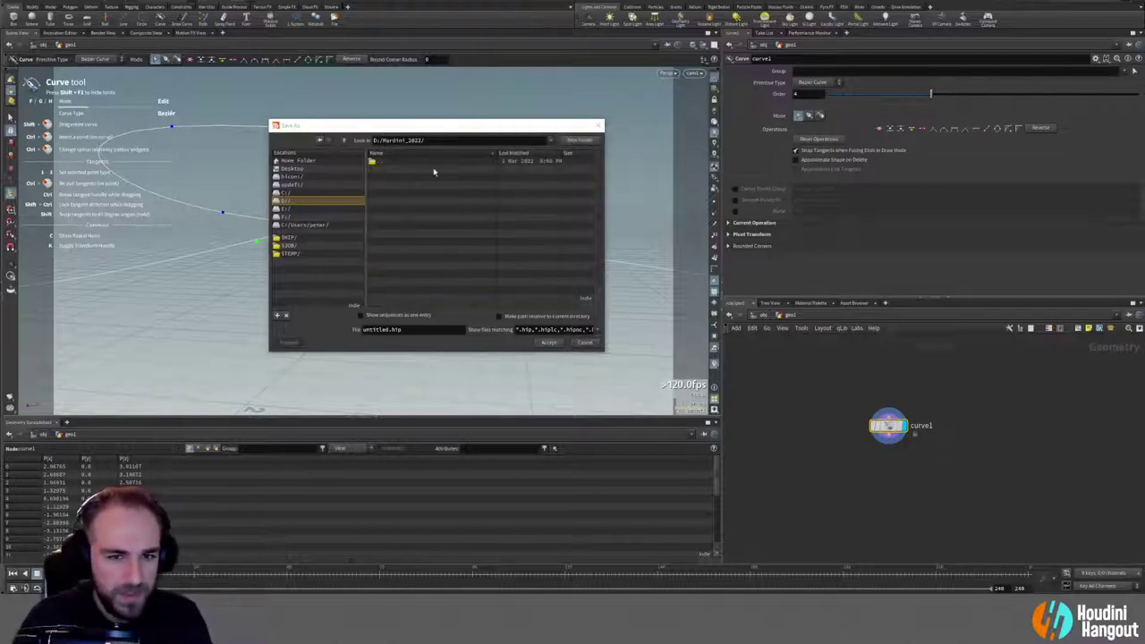
Step: Create a 0301 subfolder inside Mardini_2022 and save the scene there as Curve.hip
{"action": "left_click", "coordinate": [579, 140]}
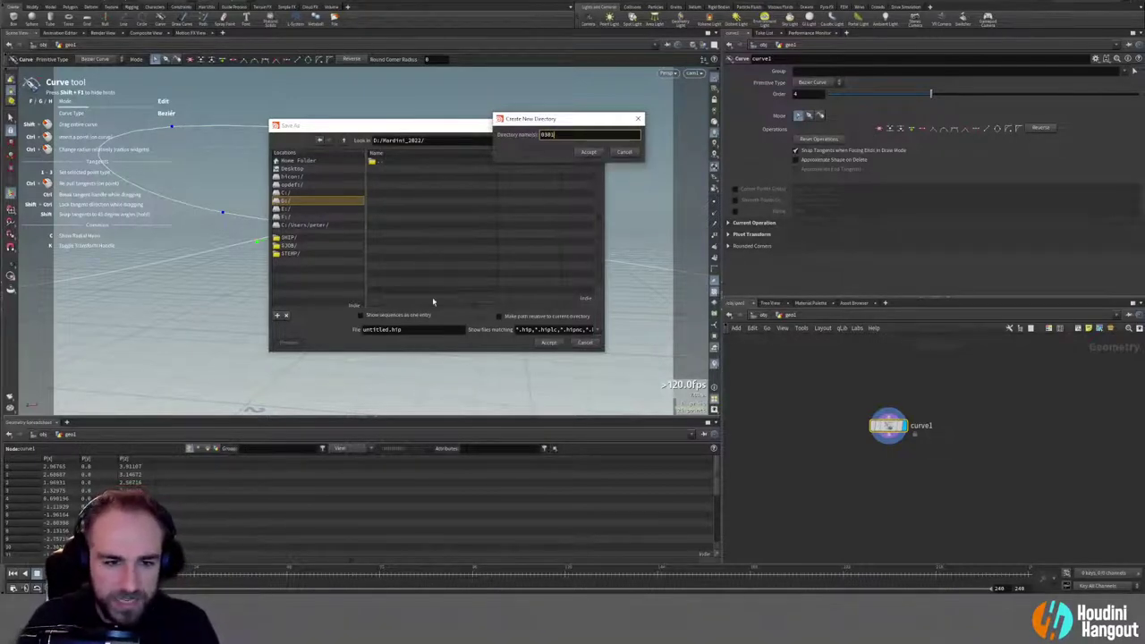
{"action": "key", "text": "Return"}
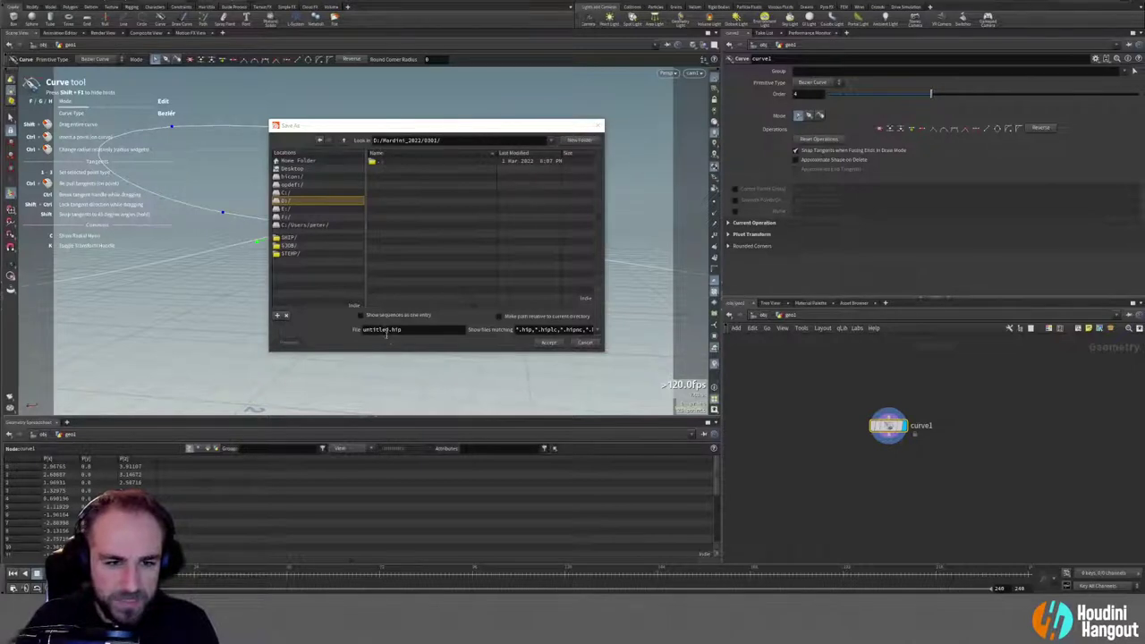
{"action": "double_click", "coordinate": [384, 330]}
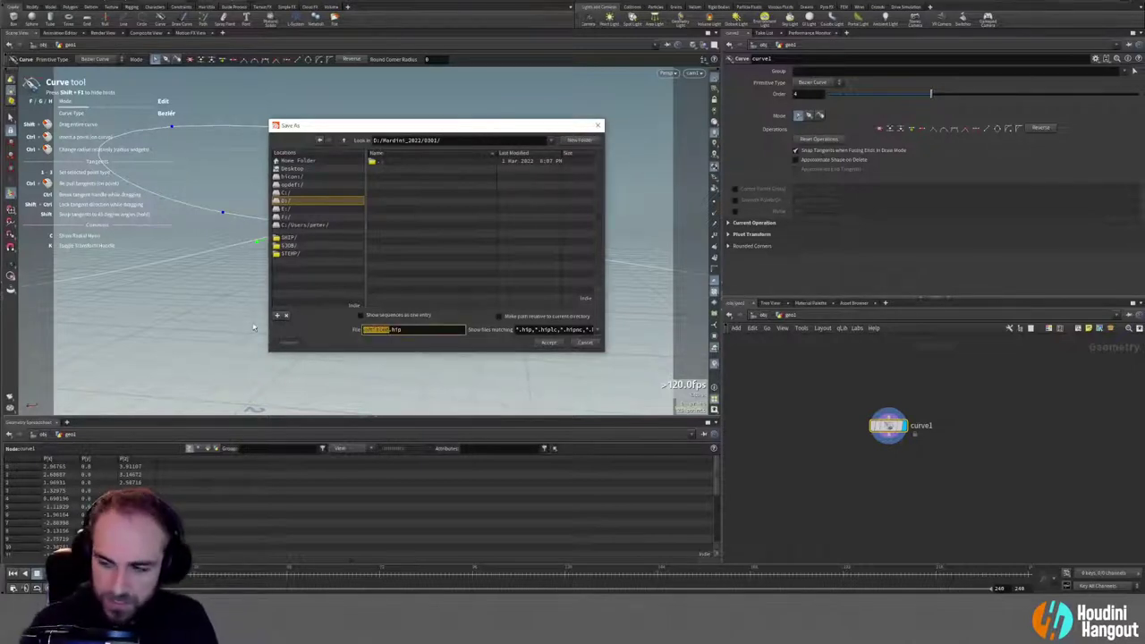
{"action": "type", "text": "Curv"}
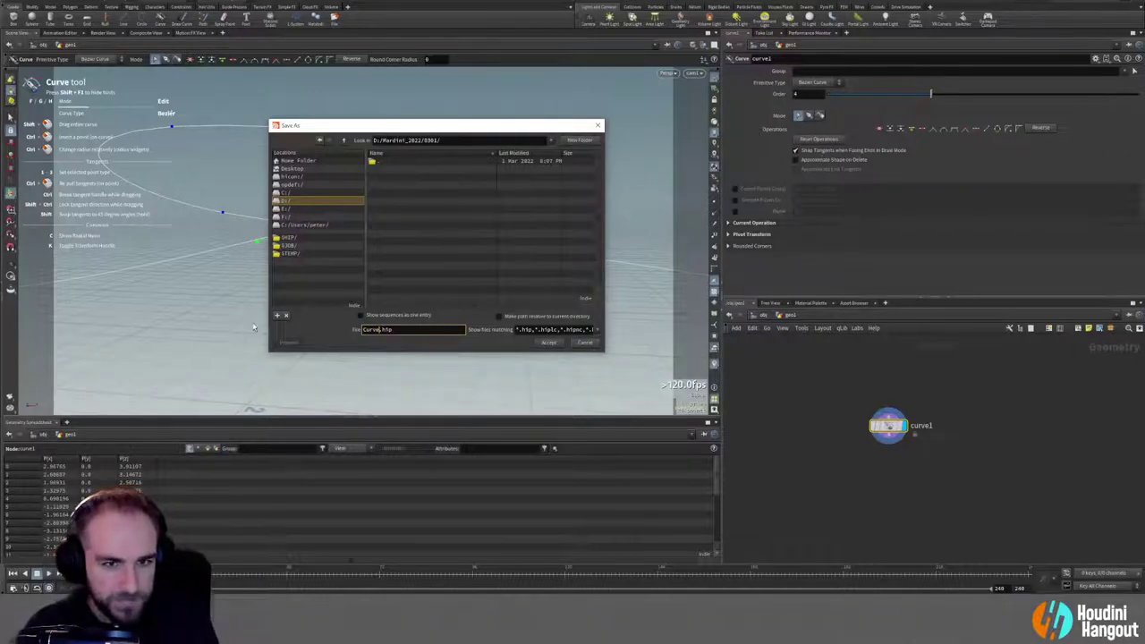
{"action": "key", "text": "Return"}
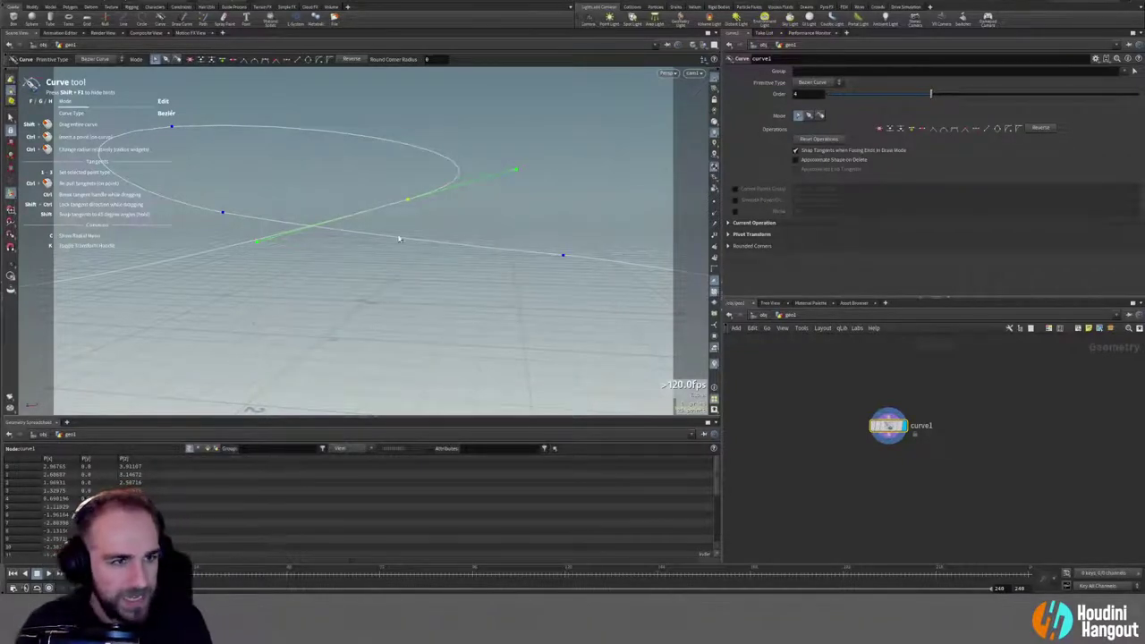
Step: Raise the curve point beyond the loop slightly above the ground and move it closer to the loop
{"action": "left_click_drag", "start_coordinate": [563, 257], "coordinate": [560, 178]}
{"action": "left_click_drag", "start_coordinate": [479, 179], "coordinate": [463, 182]}
{"action": "left_click", "coordinate": [560, 179]}
{"action": "left_click_drag", "start_coordinate": [560, 183], "coordinate": [513, 221]}
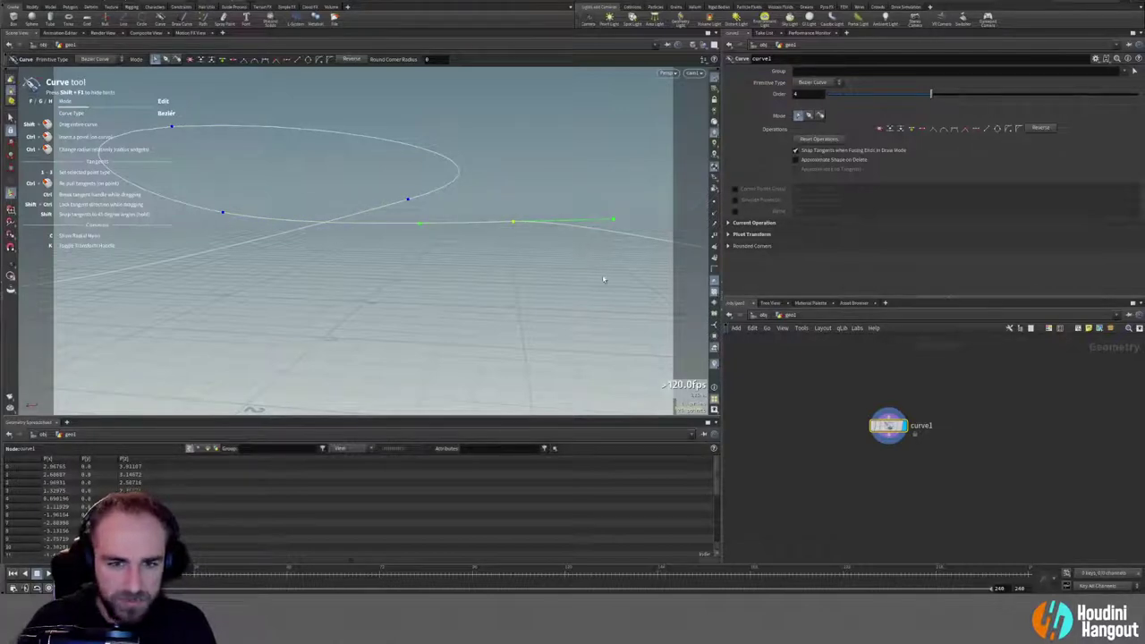
Step: Leave the camera view and lift the second curve point, next to the curve's near end, above the ground
{"action": "left_click_drag", "start_coordinate": [610, 115], "coordinate": [480, 278]}
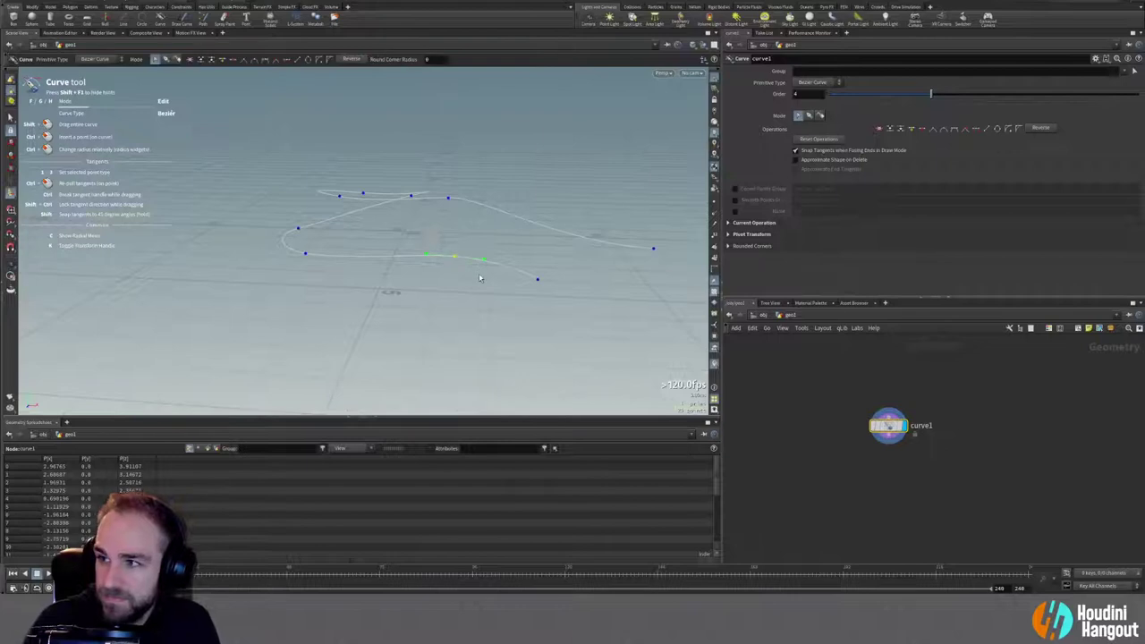
{"action": "left_click_drag", "start_coordinate": [452, 232], "coordinate": [376, 247]}
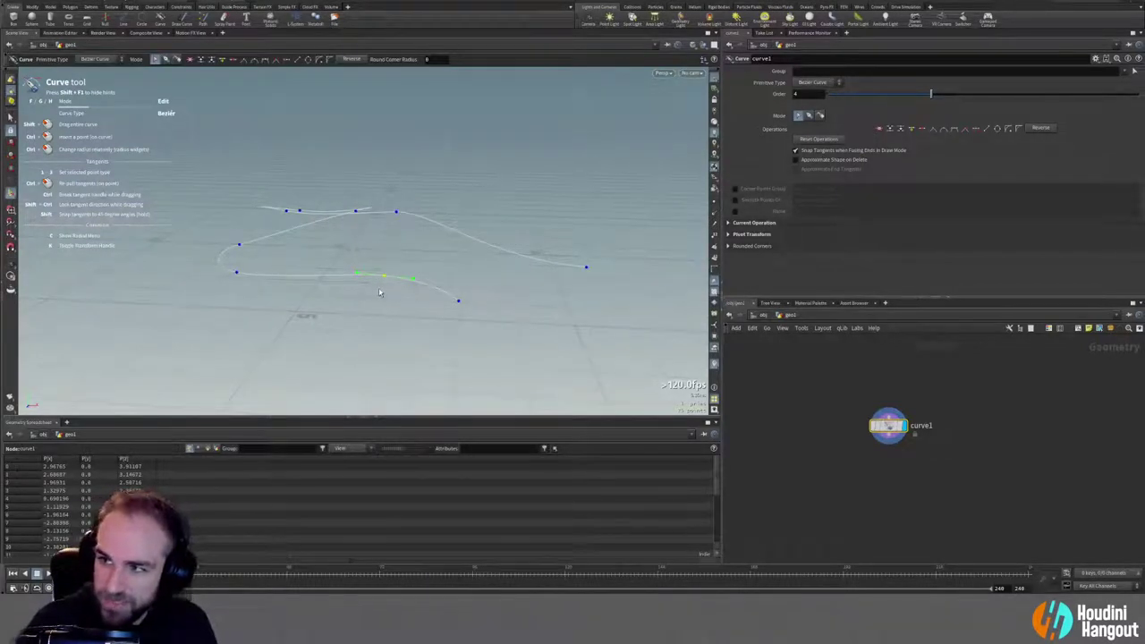
{"action": "mouse_move", "coordinate": [379, 289]}
{"action": "left_mouse_down"}
{"action": "mouse_move", "coordinate": [366, 268]}
{"action": "mouse_move", "coordinate": [277, 263]}
{"action": "mouse_move", "coordinate": [374, 266]}
{"action": "mouse_move", "coordinate": [465, 242]}
{"action": "mouse_move", "coordinate": [485, 210]}
{"action": "mouse_move", "coordinate": [376, 275]}
{"action": "left_mouse_up"}
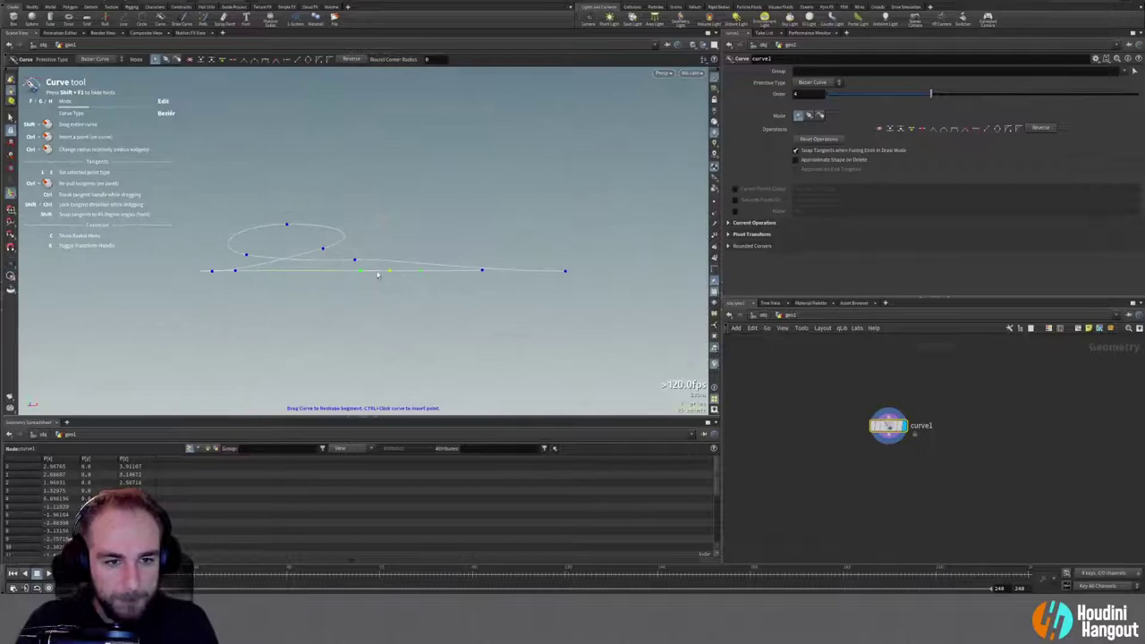
{"action": "left_click_drag", "start_coordinate": [385, 233], "coordinate": [347, 294]}
Step: Switch to the four-view layout and raise the next two points of the bend in the Right view
{"action": "left_click_drag", "start_coordinate": [235, 280], "coordinate": [239, 268]}
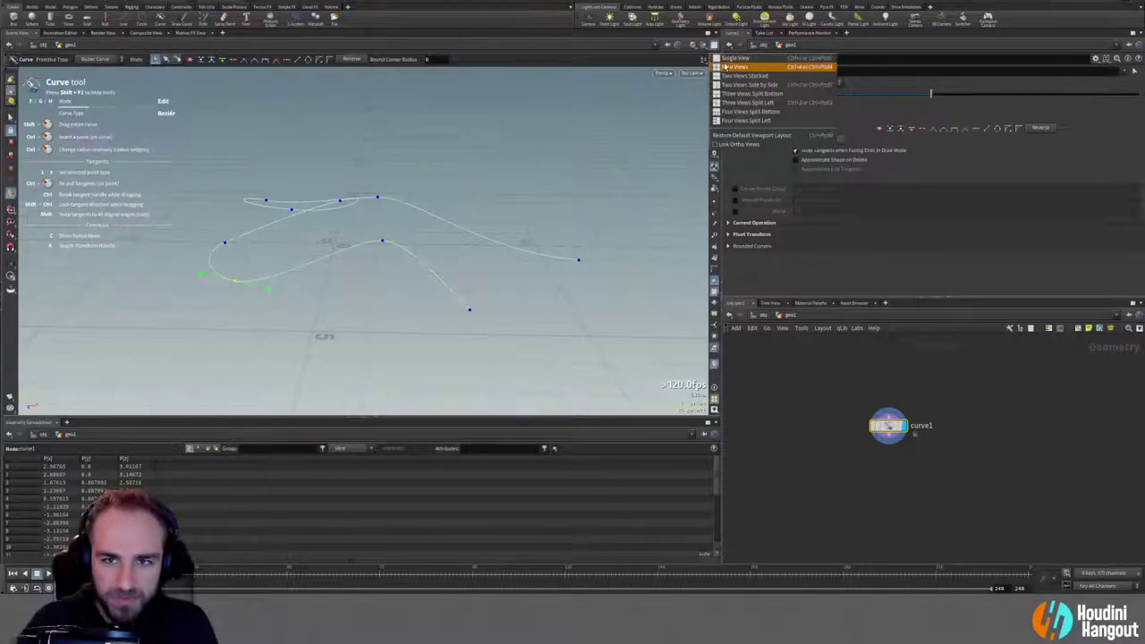
{"action": "key", "text": "space+b"}
{"action": "right_click_drag", "start_coordinate": [537, 331], "coordinate": [363, 329], "text": "alt"}
{"action": "middle_click_drag", "start_coordinate": [363, 329], "coordinate": [439, 352], "text": "alt"}
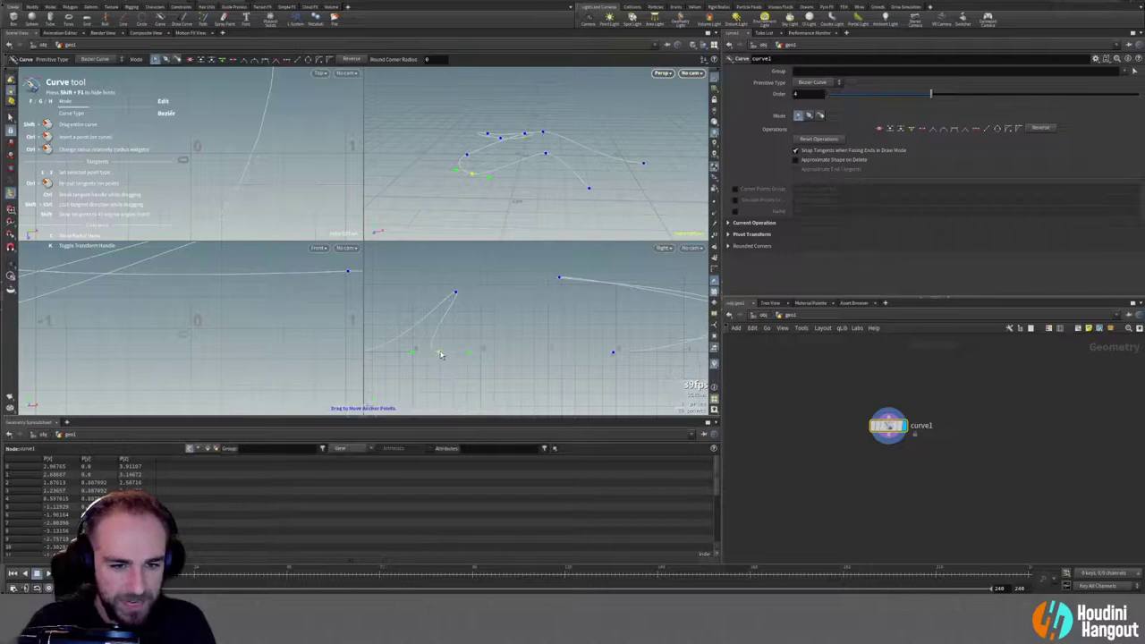
{"action": "left_click", "coordinate": [439, 352]}
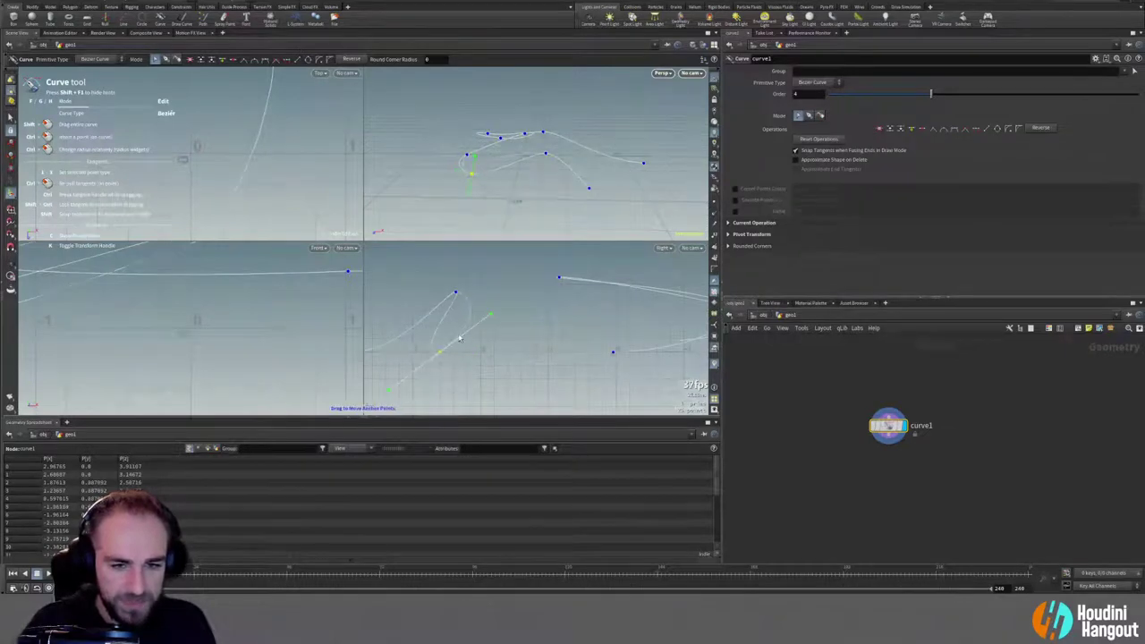
{"action": "left_click_drag", "start_coordinate": [439, 356], "coordinate": [476, 301]}
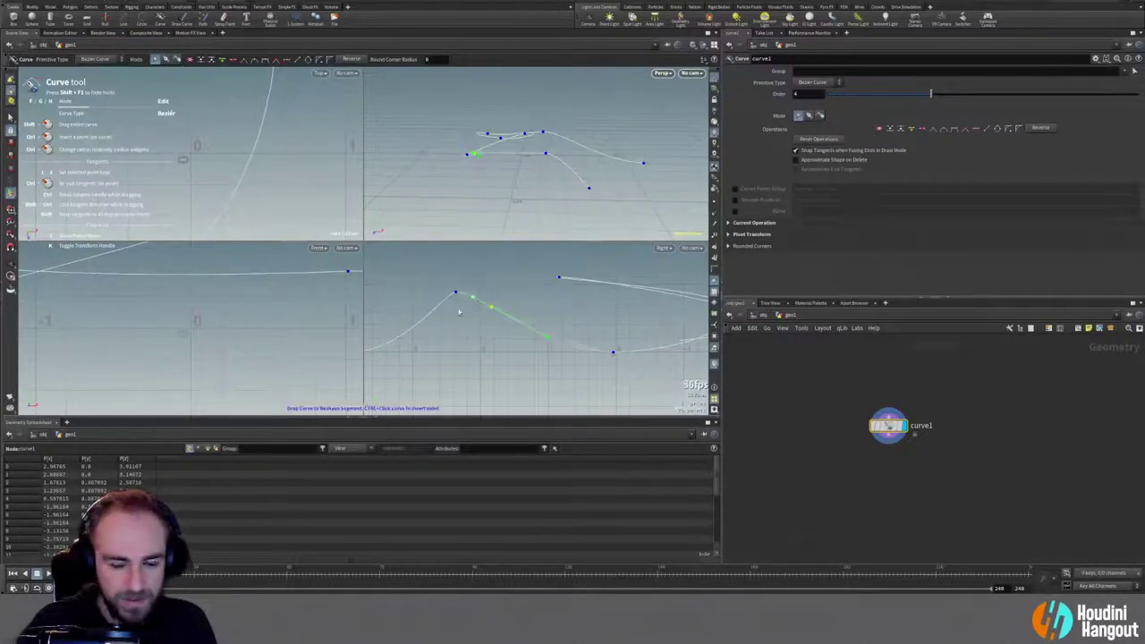
{"action": "left_click_drag", "start_coordinate": [485, 176], "coordinate": [531, 188], "text": "alt"}
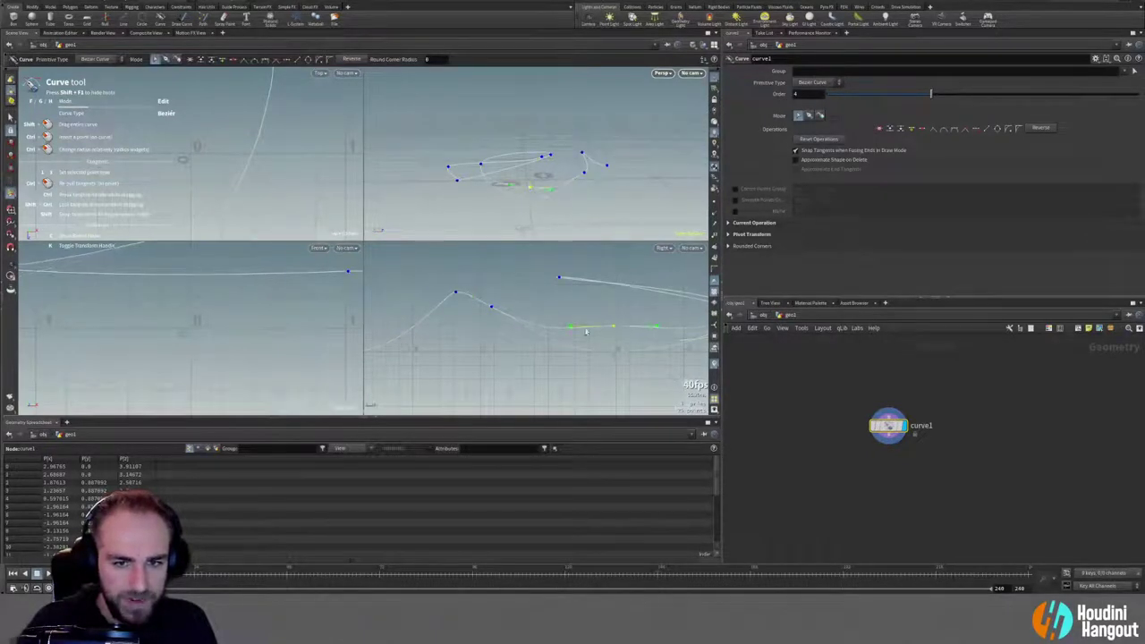
{"action": "left_click", "coordinate": [545, 327]}
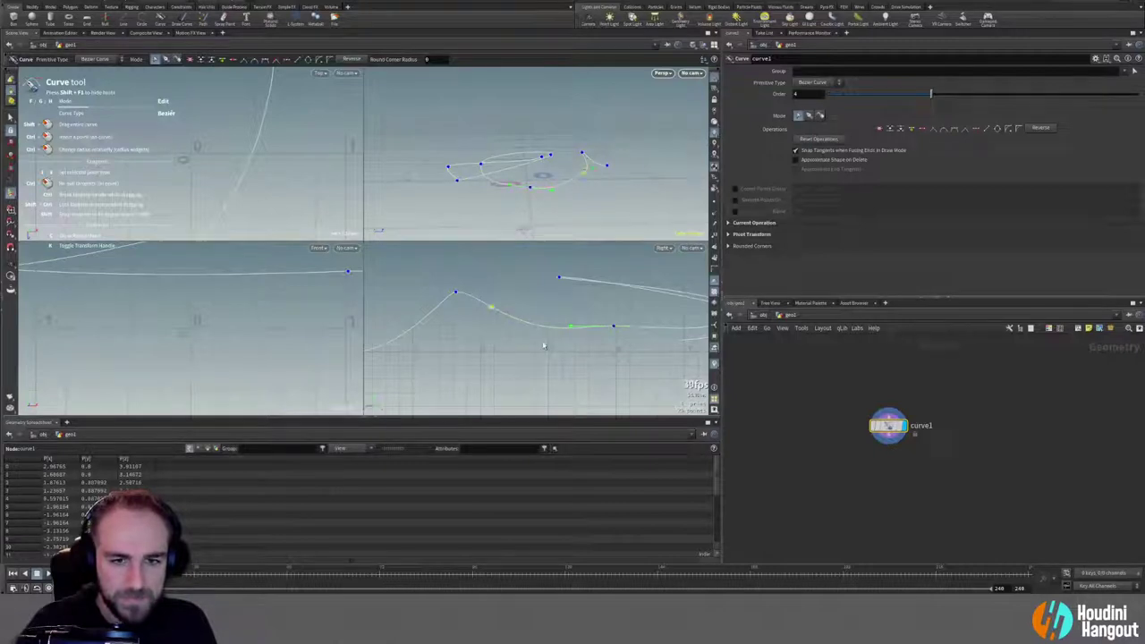
Step: Try to reshape the vertical tangent of the loop's near point in the Right view and undo it
{"action": "middle_click_drag", "start_coordinate": [667, 361], "coordinate": [566, 359], "text": "alt"}
{"action": "left_click", "coordinate": [632, 311]}
{"action": "left_click_drag", "start_coordinate": [633, 337], "coordinate": [631, 407]}
{"action": "key", "text": "ctrl+z"}
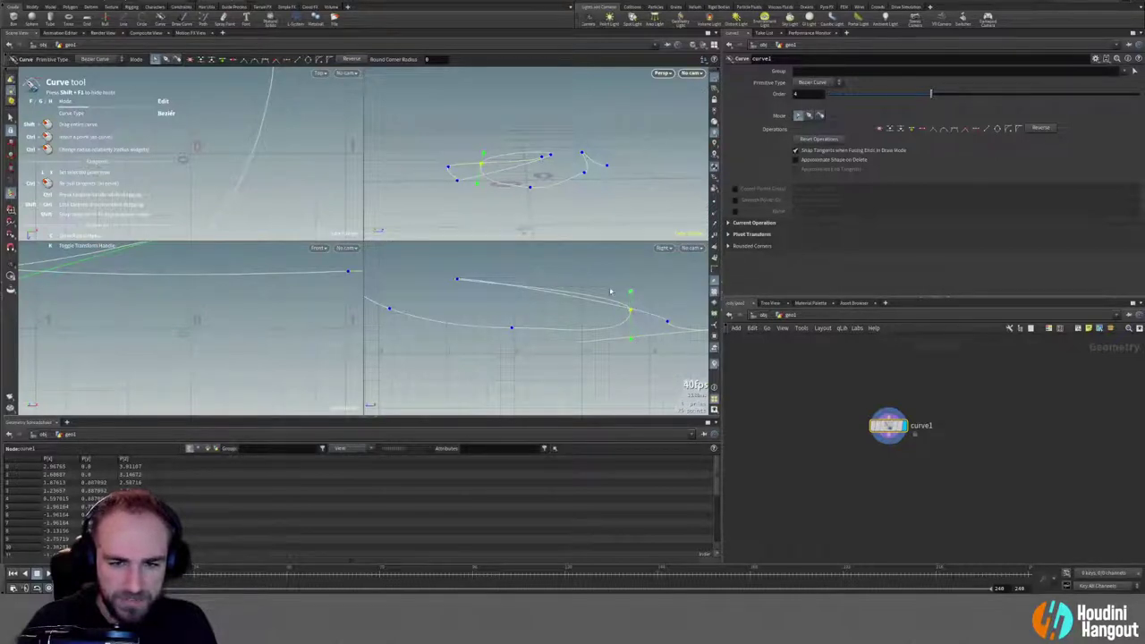
{"action": "key", "text": "Escape"}
Step: Look through cam1 in the perspective pane and frame the whole bend in the Right view
{"action": "left_click_drag", "start_coordinate": [551, 126], "coordinate": [563, 189], "text": "alt"}
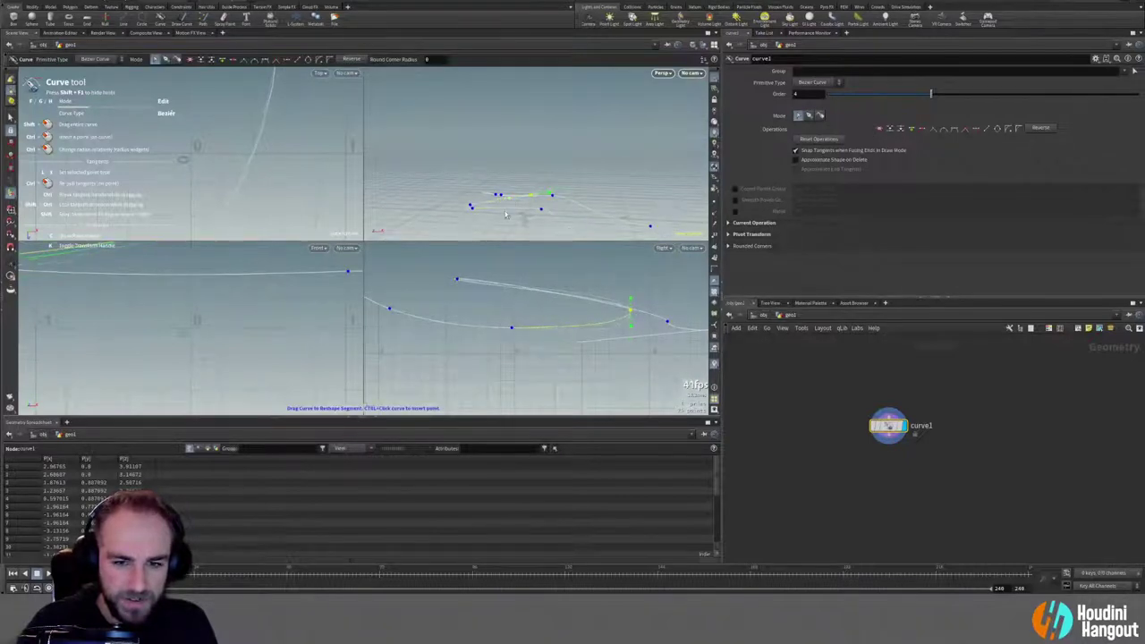
{"action": "middle_click_drag", "start_coordinate": [422, 322], "coordinate": [509, 322], "text": "alt"}
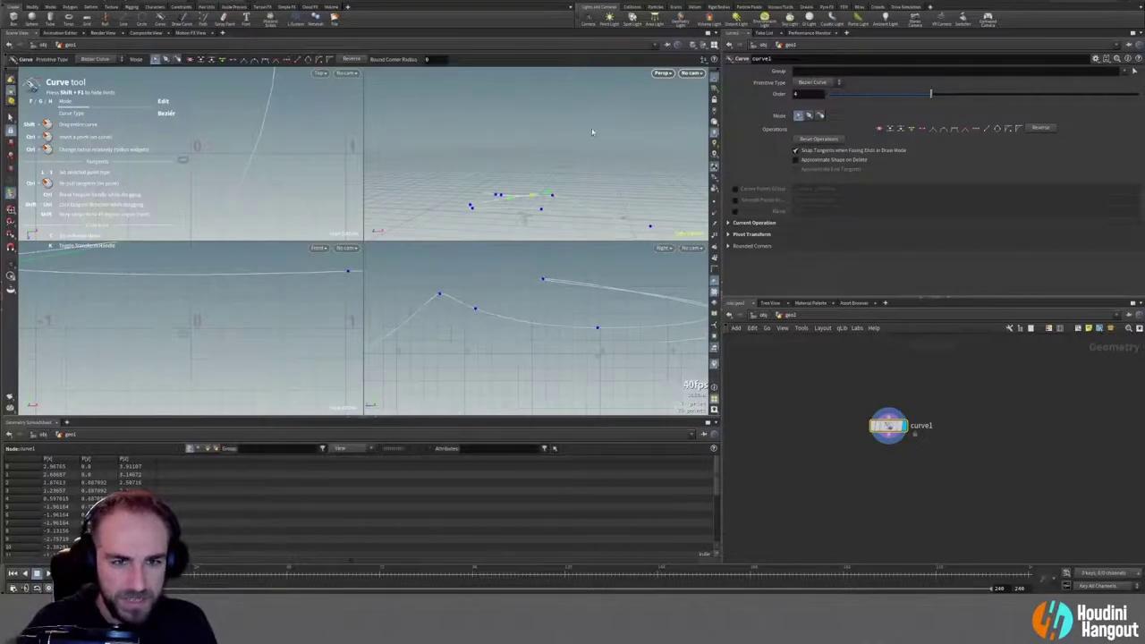
{"action": "left_click", "coordinate": [690, 73]}
{"action": "left_click", "coordinate": [693, 114]}
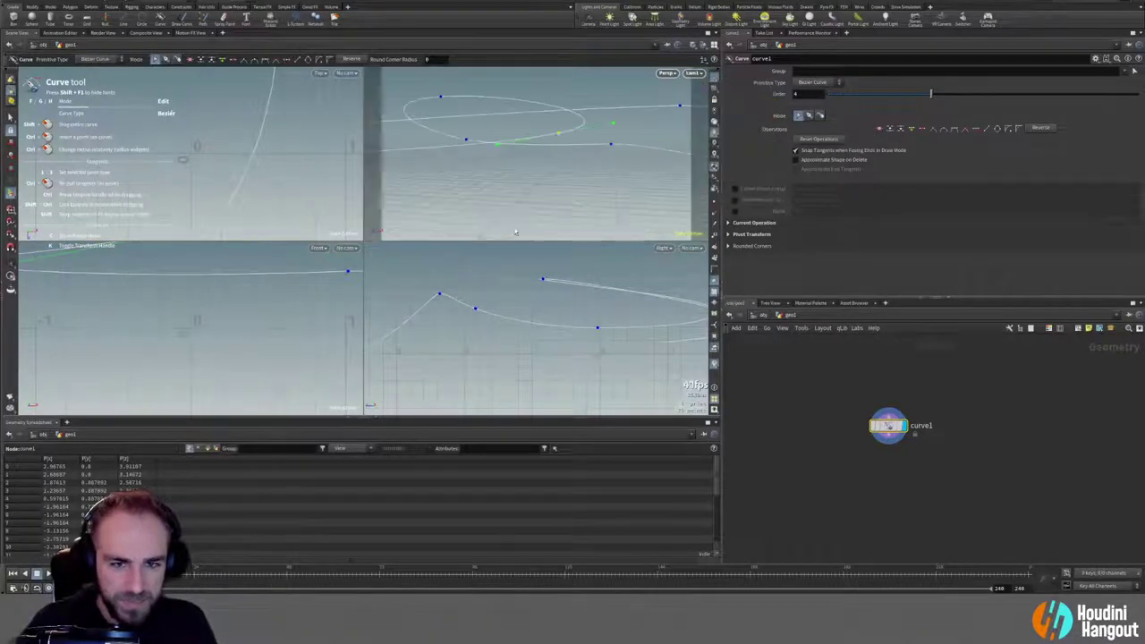
{"action": "right_click_drag", "start_coordinate": [542, 363], "coordinate": [471, 343], "text": "alt"}
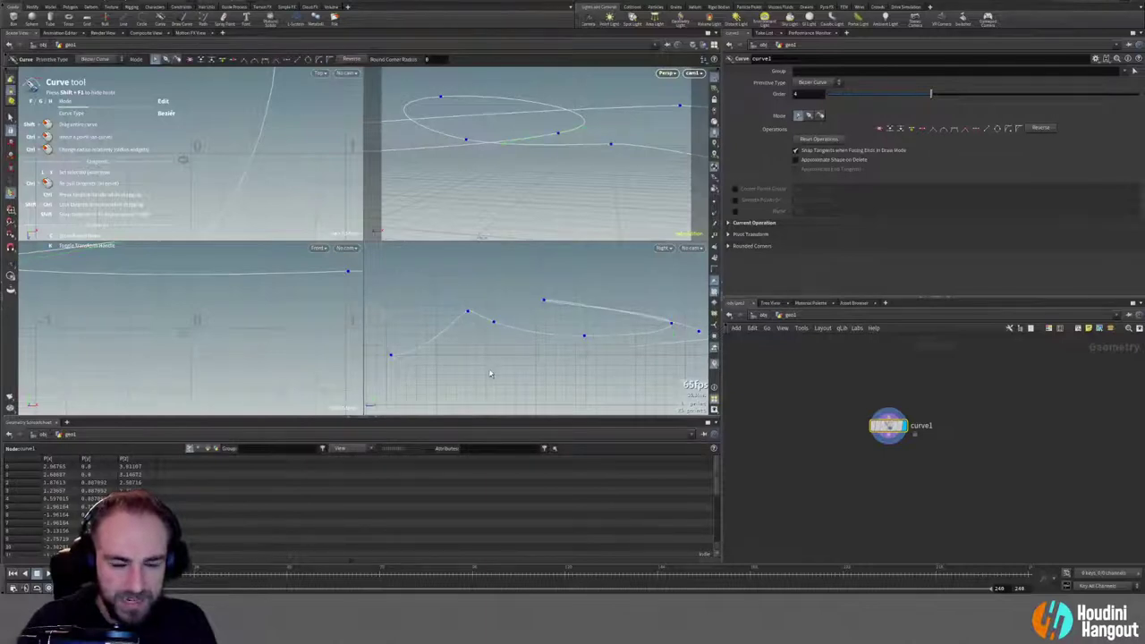
Step: Move the second and third curve points together toward the loop in the Top view and rotate the third point's tangent
{"action": "left_click_drag", "start_coordinate": [500, 356], "coordinate": [451, 308]}
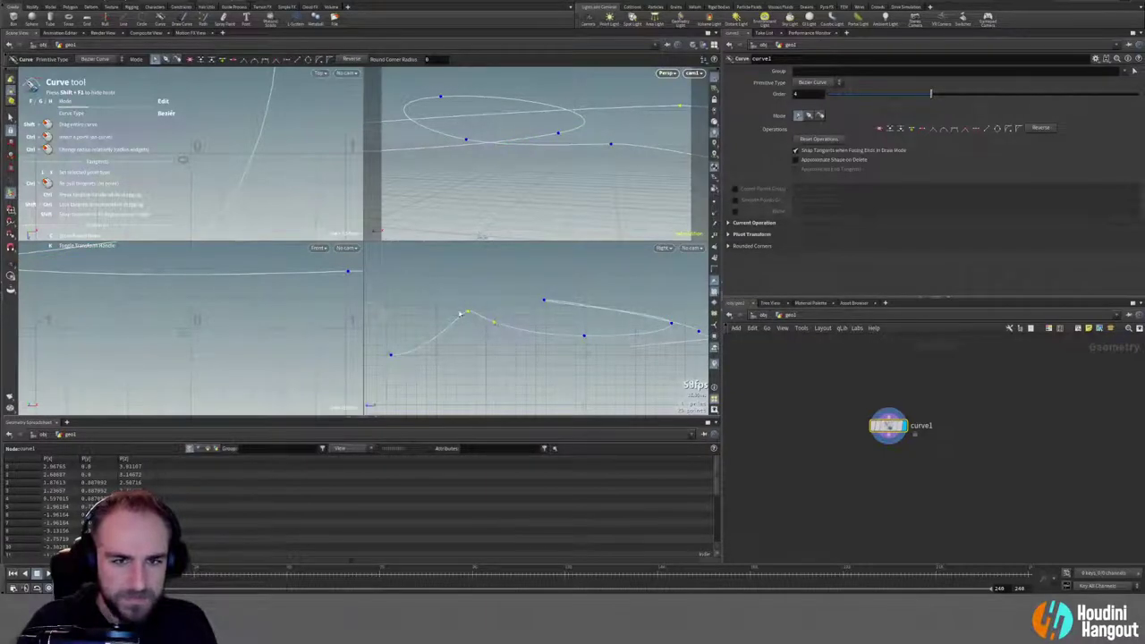
{"action": "right_click_drag", "start_coordinate": [268, 179], "coordinate": [187, 227], "text": "alt"}
{"action": "middle_click_drag", "start_coordinate": [187, 227], "coordinate": [229, 134], "text": "alt"}
{"action": "left_click_drag", "start_coordinate": [275, 134], "coordinate": [272, 118]}
{"action": "left_click", "coordinate": [174, 105]}
{"action": "left_click_drag", "start_coordinate": [178, 115], "coordinate": [206, 119]}
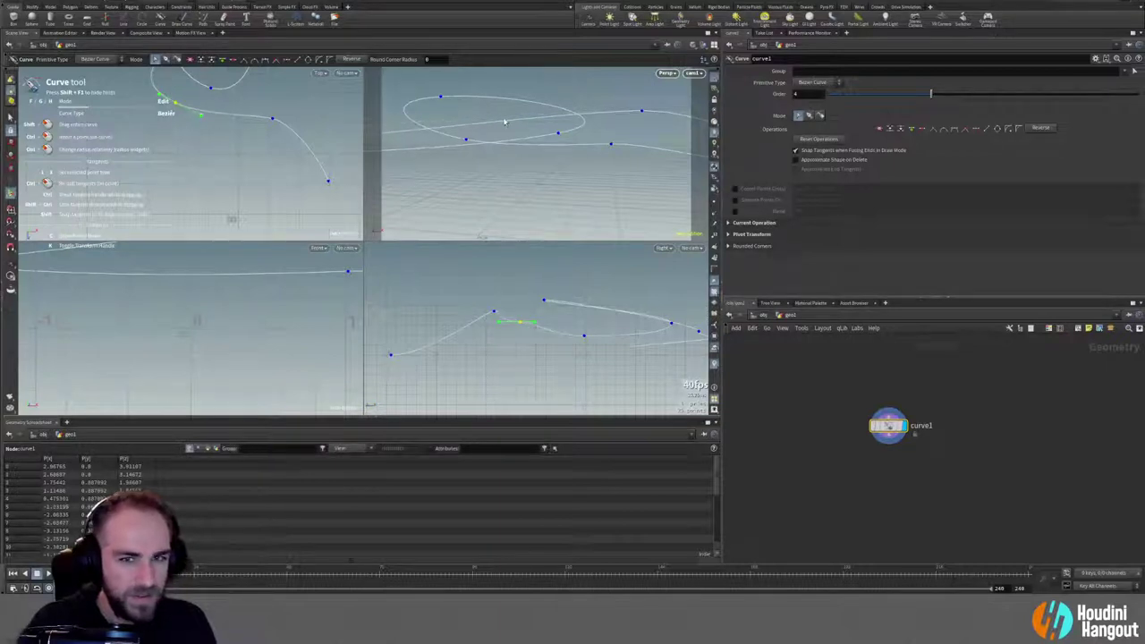
Step: Lower the second curve point in the camera view and adjust its tangent in the Front view to follow the slope
{"action": "left_click", "coordinate": [640, 111]}
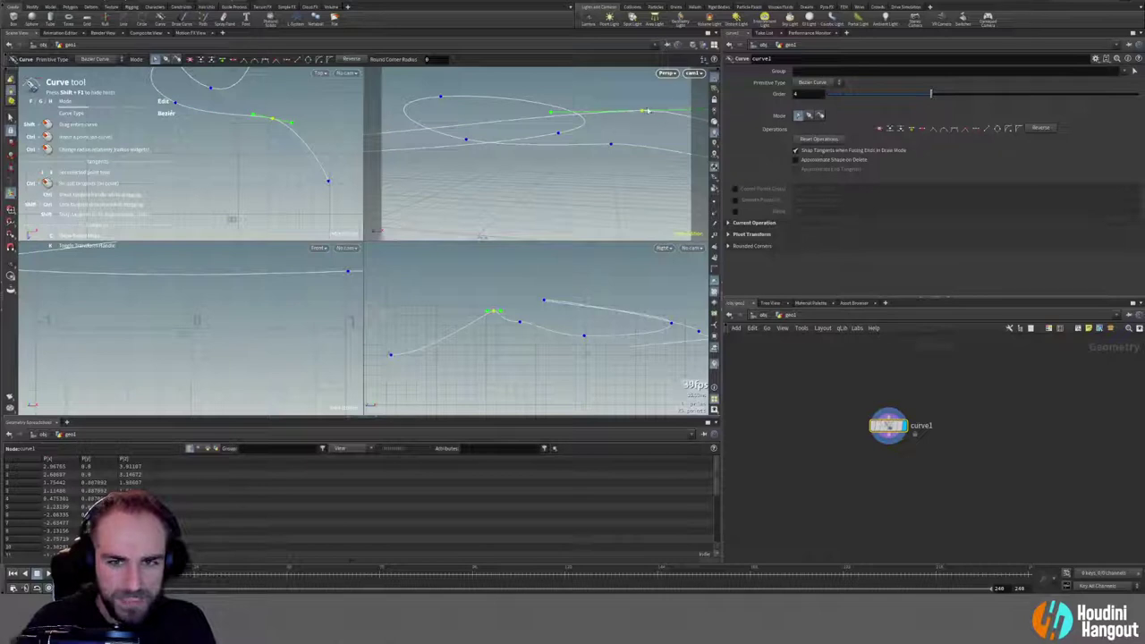
{"action": "left_click_drag", "start_coordinate": [641, 111], "coordinate": [602, 181]}
{"action": "middle_click_drag", "start_coordinate": [301, 316], "coordinate": [176, 337], "text": "alt"}
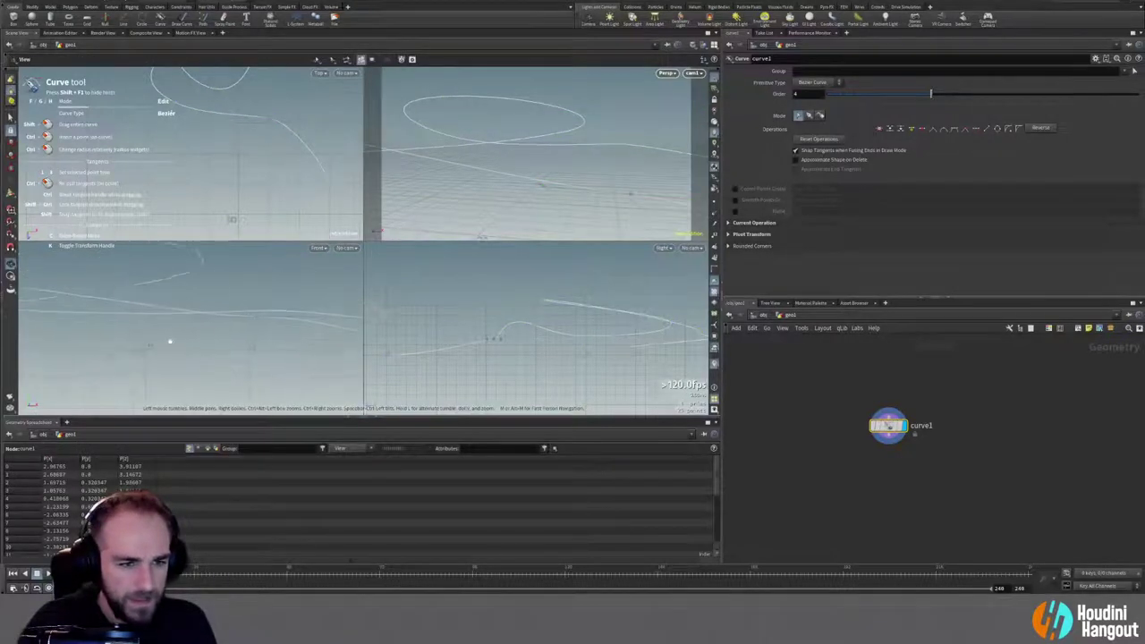
{"action": "scroll", "coordinate": [205, 339], "scroll_direction": "down", "scroll_amount": 5}
{"action": "left_click_drag", "start_coordinate": [303, 323], "coordinate": [305, 328]}
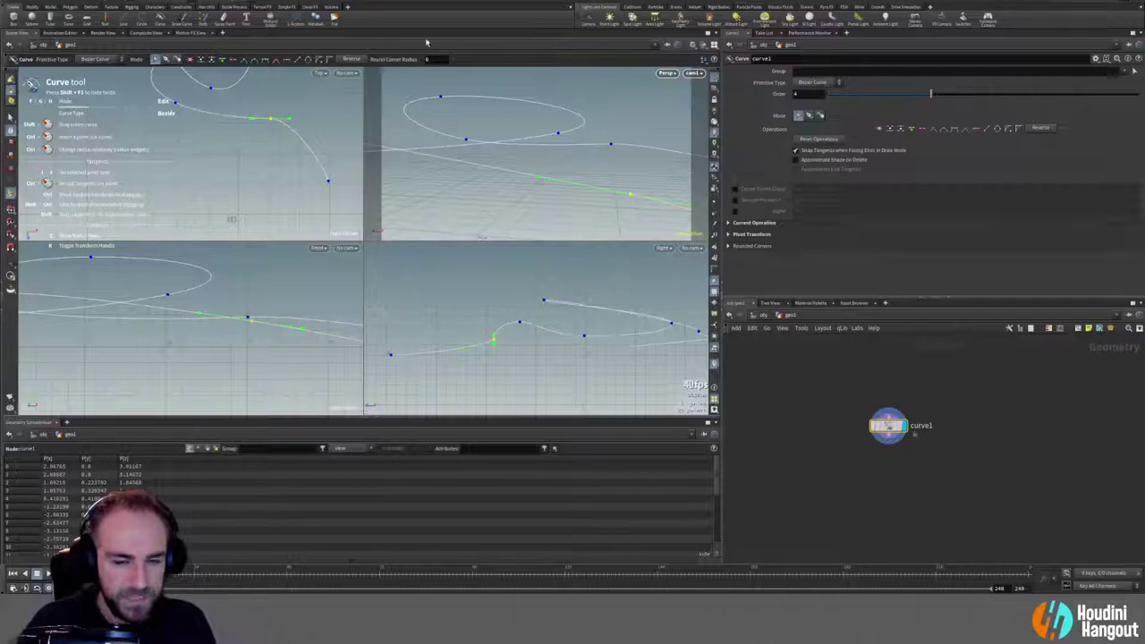
{"action": "middle_click_drag", "start_coordinate": [276, 144], "coordinate": [296, 169], "text": "alt"}
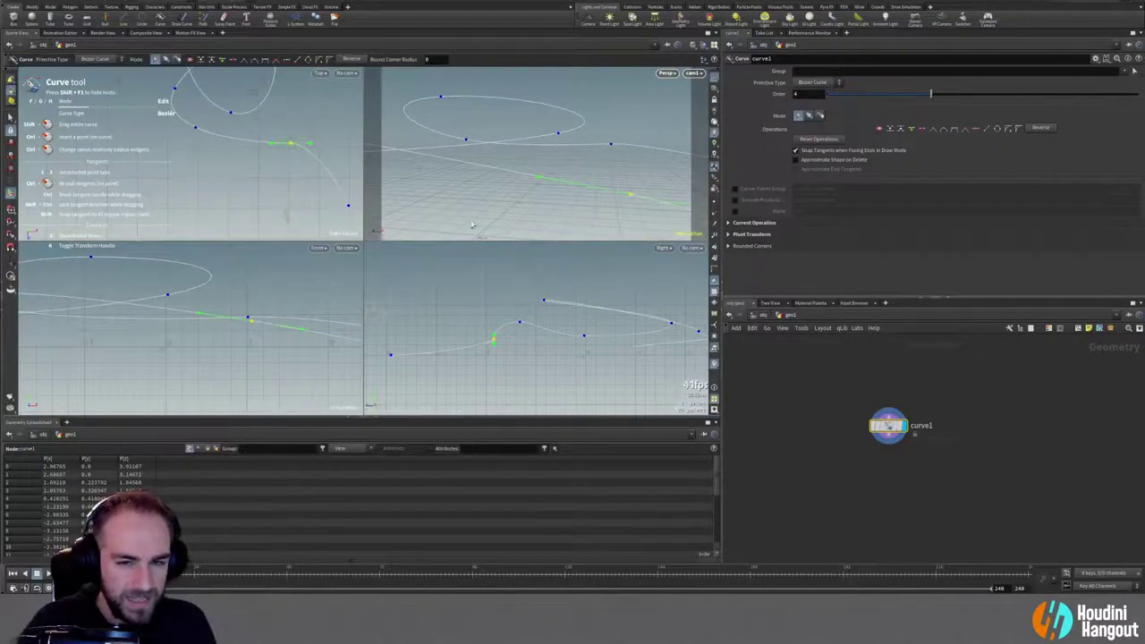
Step: On cam1, try focal lengths of 35 mm and 24 mm, and settle on 30 mm
{"action": "key", "text": "u"}
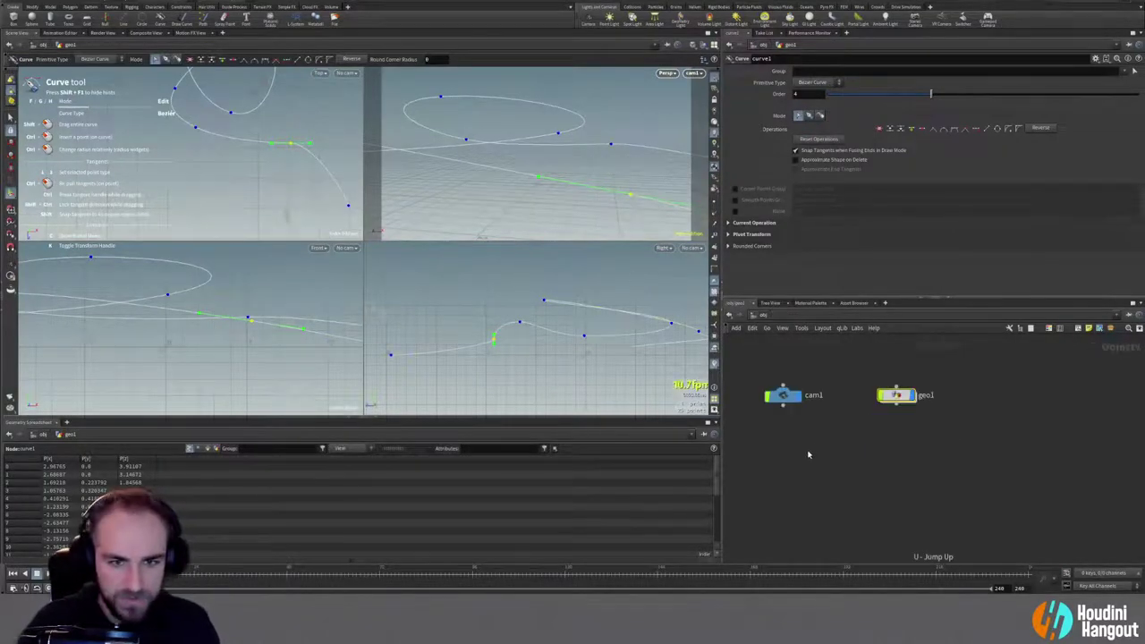
{"action": "left_click", "coordinate": [782, 395]}
{"action": "left_click", "coordinate": [786, 71]}
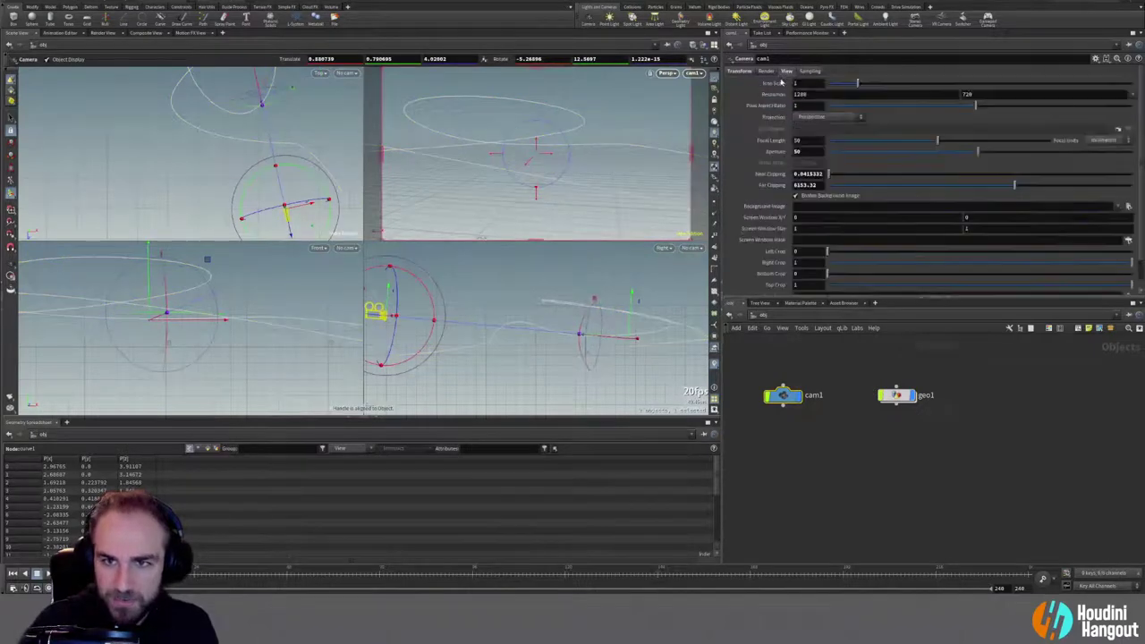
{"action": "left_click", "coordinate": [805, 141]}
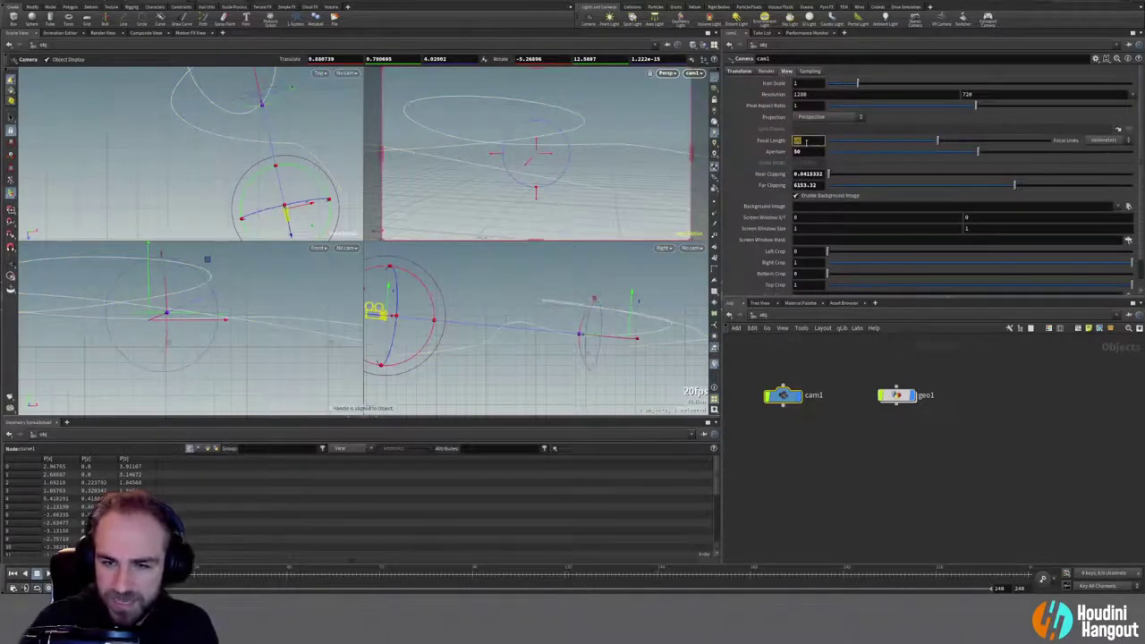
{"action": "key", "text": "Return"}
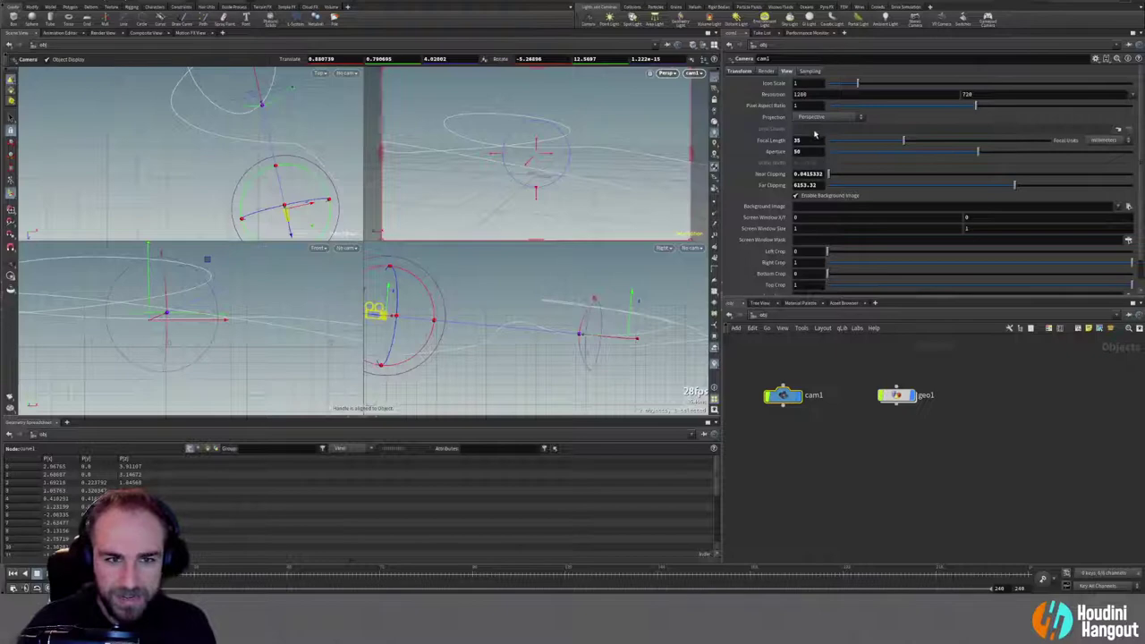
{"action": "left_click", "coordinate": [808, 140]}
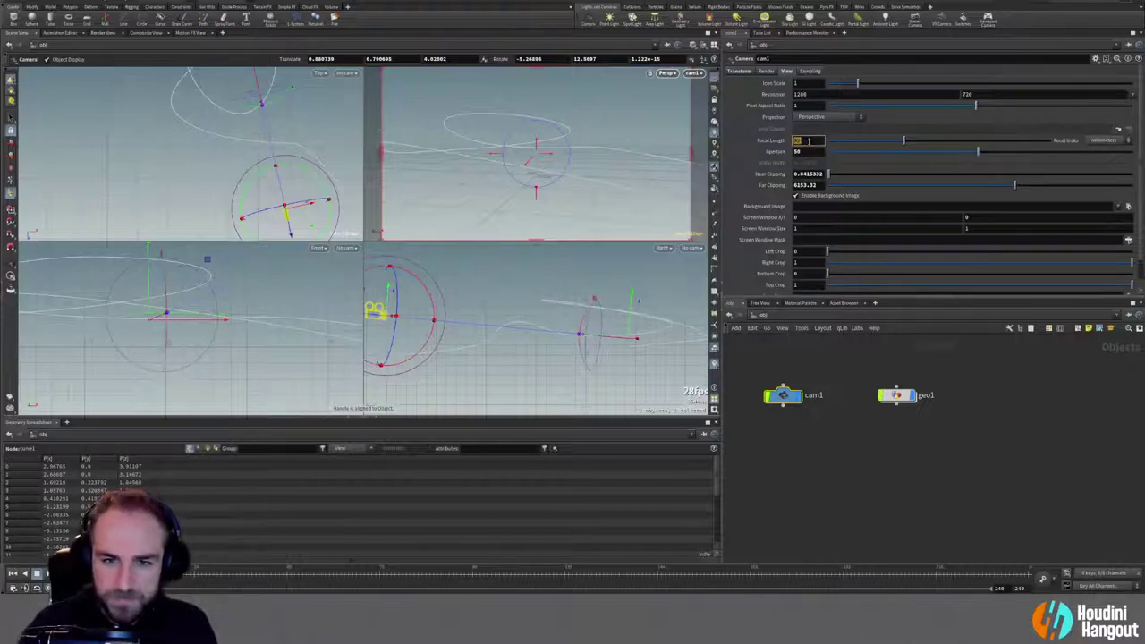
{"action": "key", "text": "Return"}
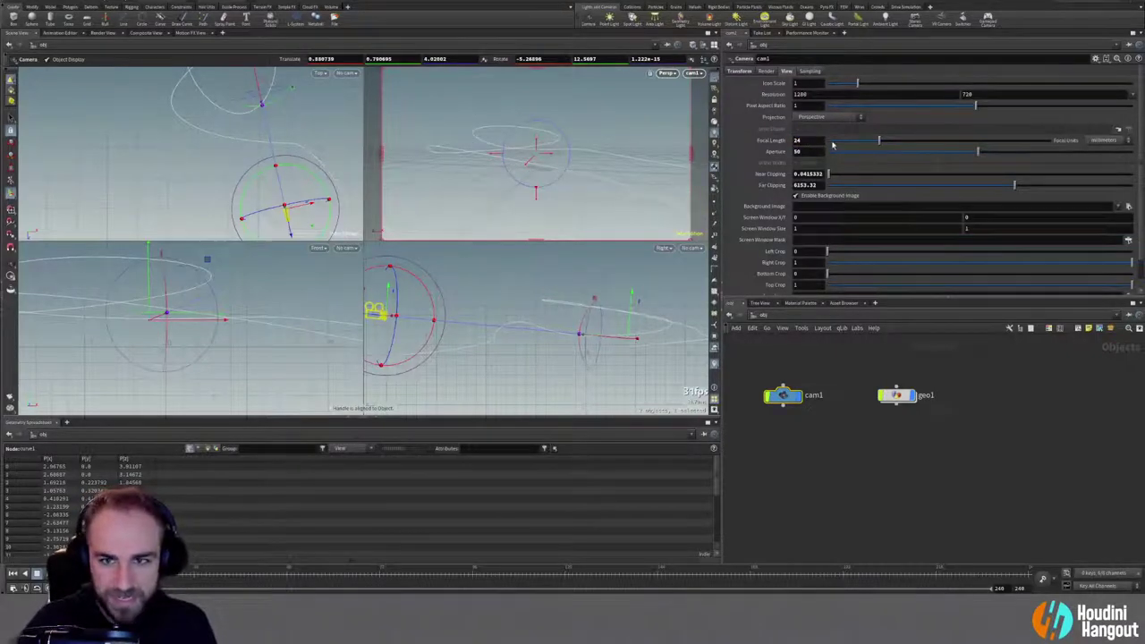
{"action": "left_click", "coordinate": [802, 141]}
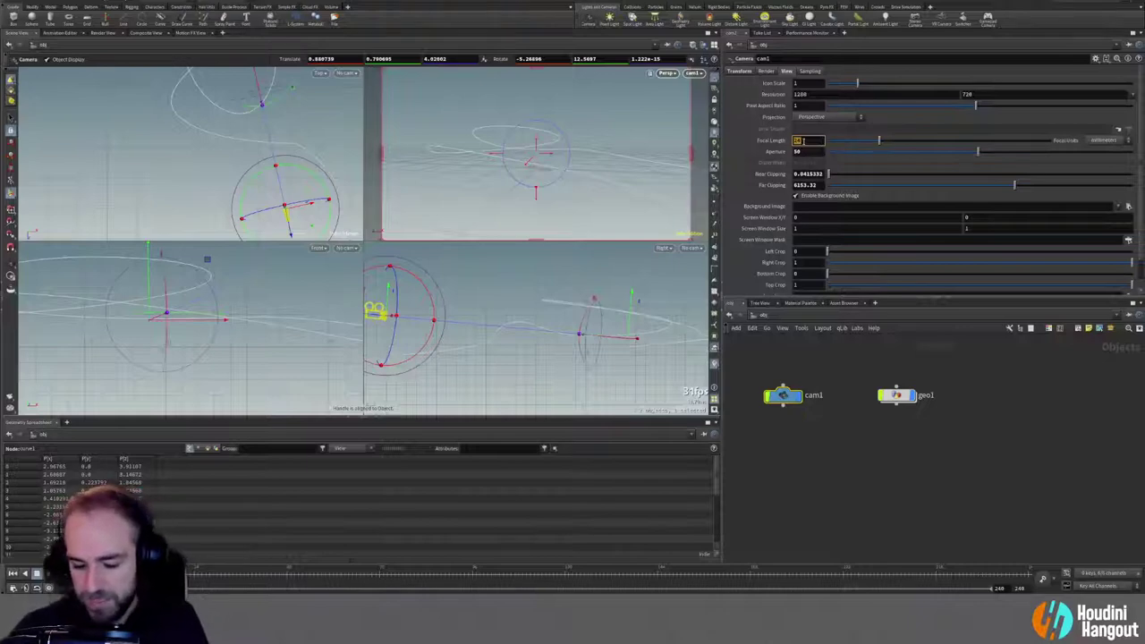
{"action": "key", "text": "Return"}
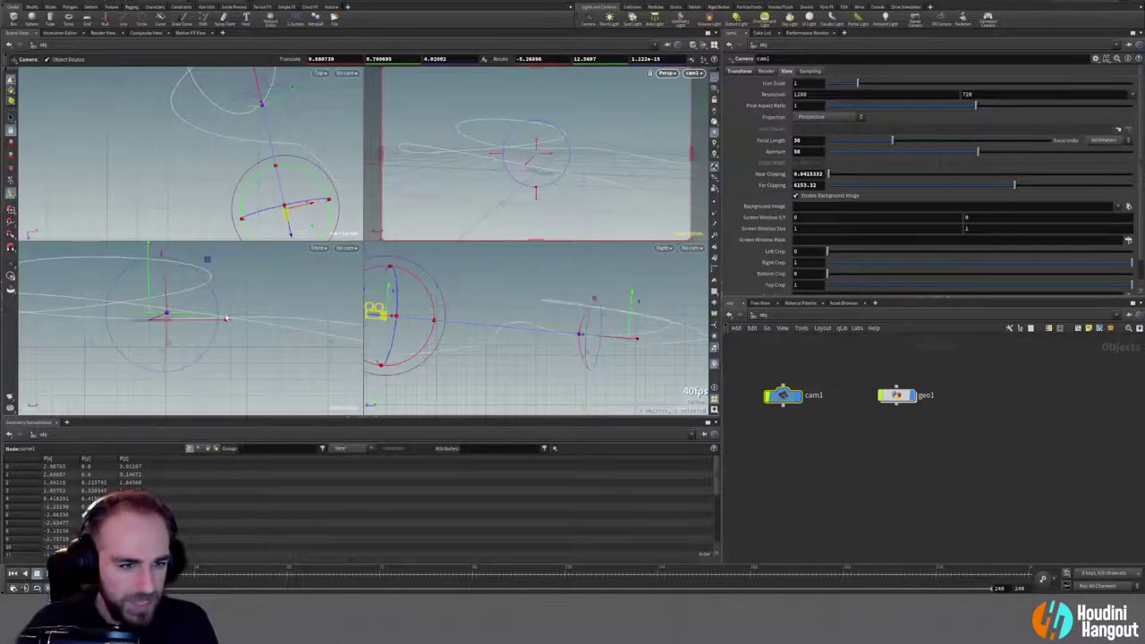
Step: Reopen geo1's curve, move the second point down and inward in the camera view, and raise the first point in the Right view
{"action": "double_click", "coordinate": [896, 394]}
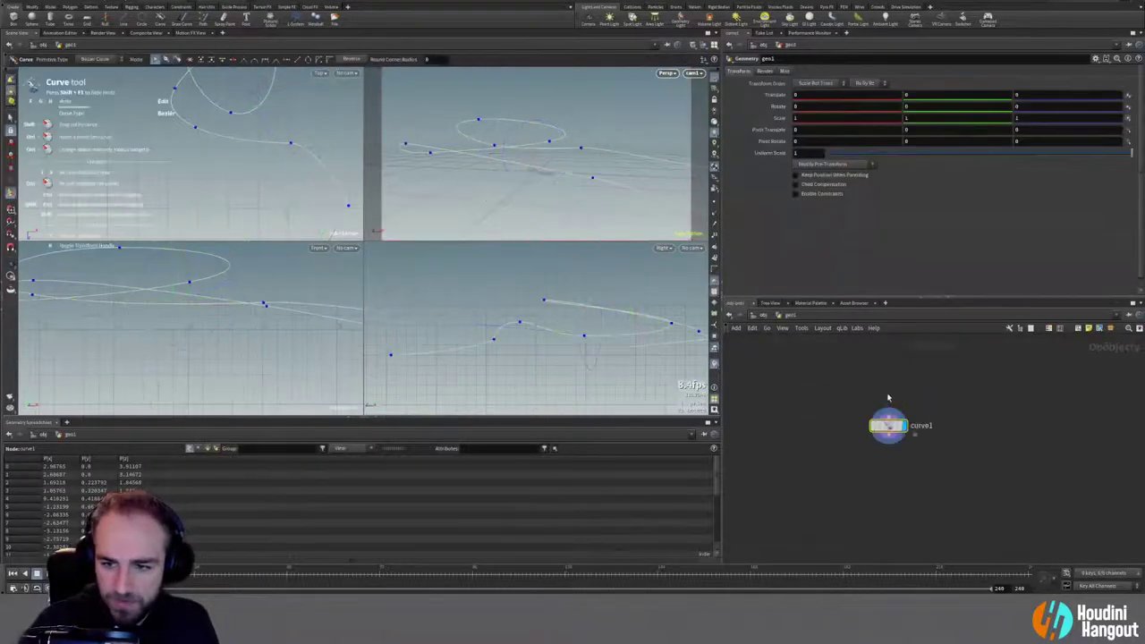
{"action": "left_click", "coordinate": [494, 341]}
{"action": "left_click_drag", "start_coordinate": [595, 183], "coordinate": [619, 199]}
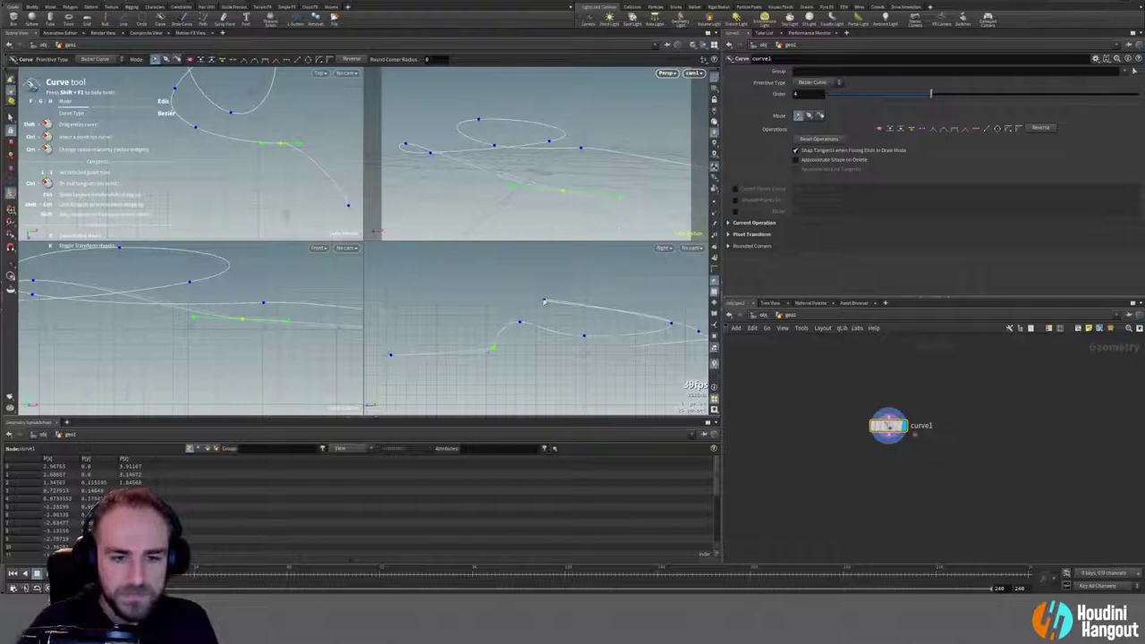
{"action": "left_click_drag", "start_coordinate": [390, 354], "coordinate": [394, 340]}
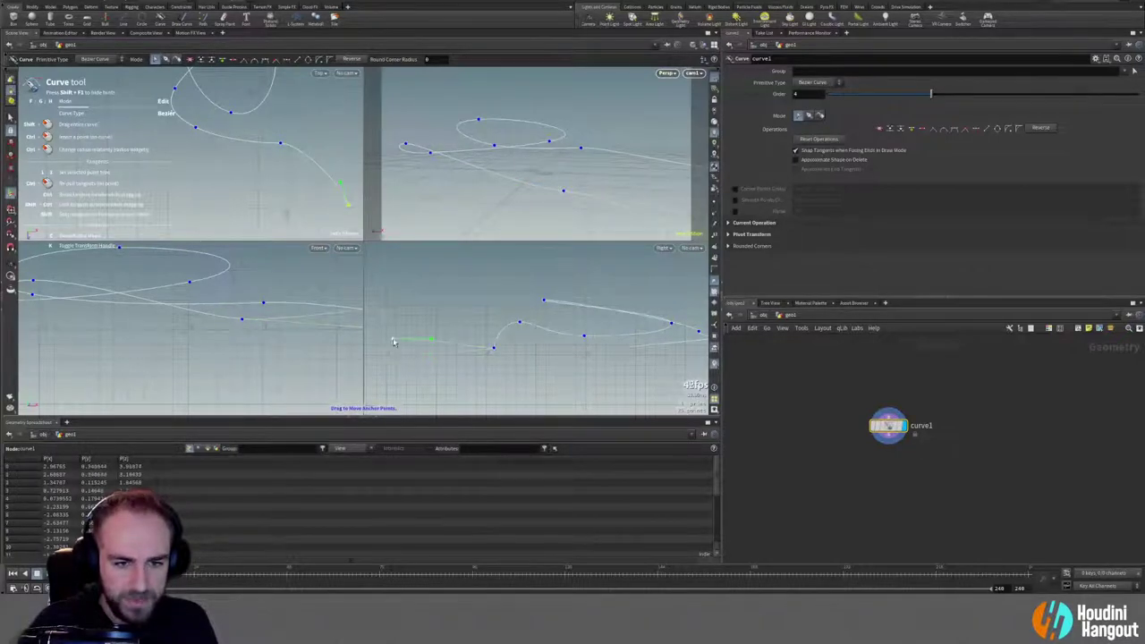
Step: Adjust the second point's tangent in the Top and camera views so the curve runs smoothly toward the loop
{"action": "left_click", "coordinate": [280, 143]}
{"action": "left_click_drag", "start_coordinate": [299, 152], "coordinate": [302, 154]}
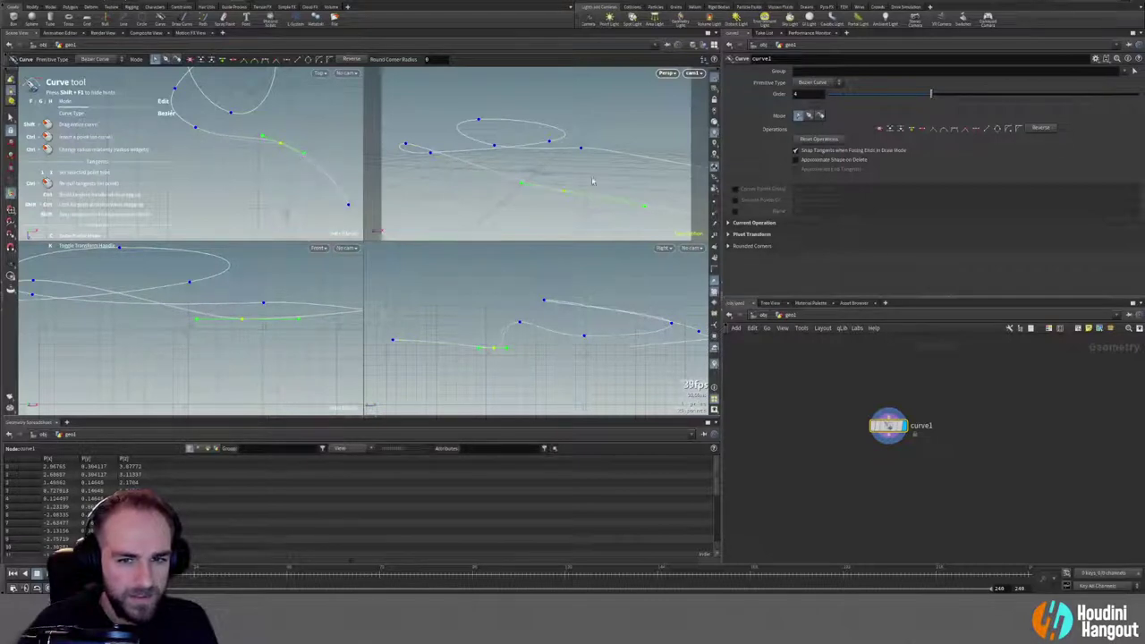
{"action": "left_click_drag", "start_coordinate": [518, 185], "coordinate": [492, 177]}
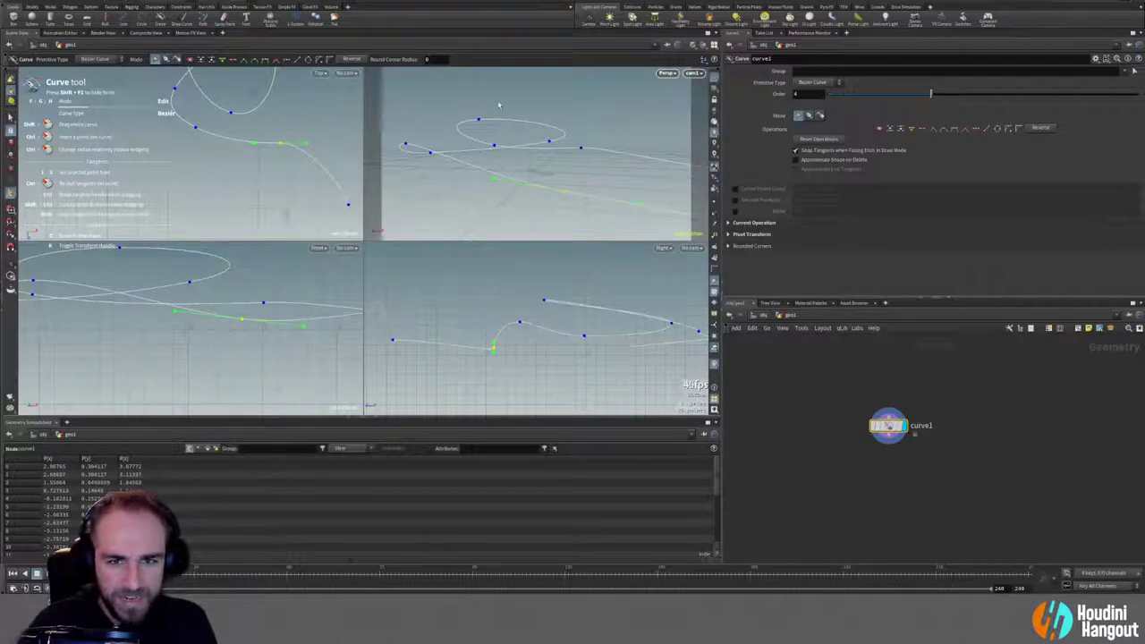
Step: In the Top view, rotate the tangents of the inner loop's far point and of the neighbouring point where the outer arc starts
{"action": "scroll", "coordinate": [247, 130], "scroll_direction": "down", "scroll_amount": 5}
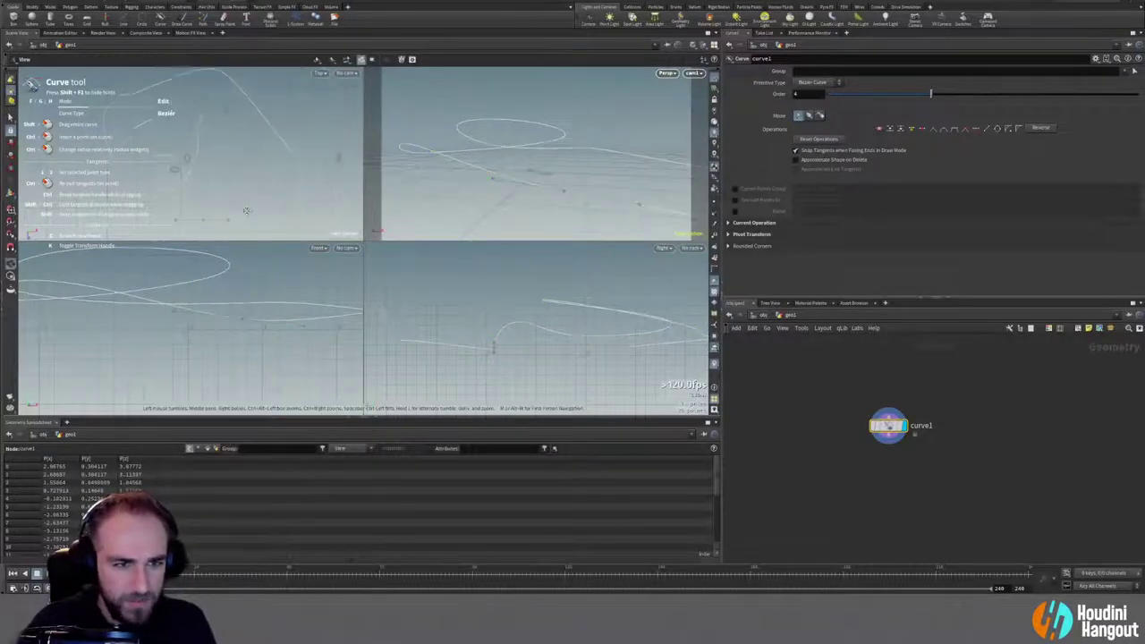
{"action": "left_click", "coordinate": [241, 101]}
{"action": "left_click_drag", "start_coordinate": [259, 104], "coordinate": [254, 115]}
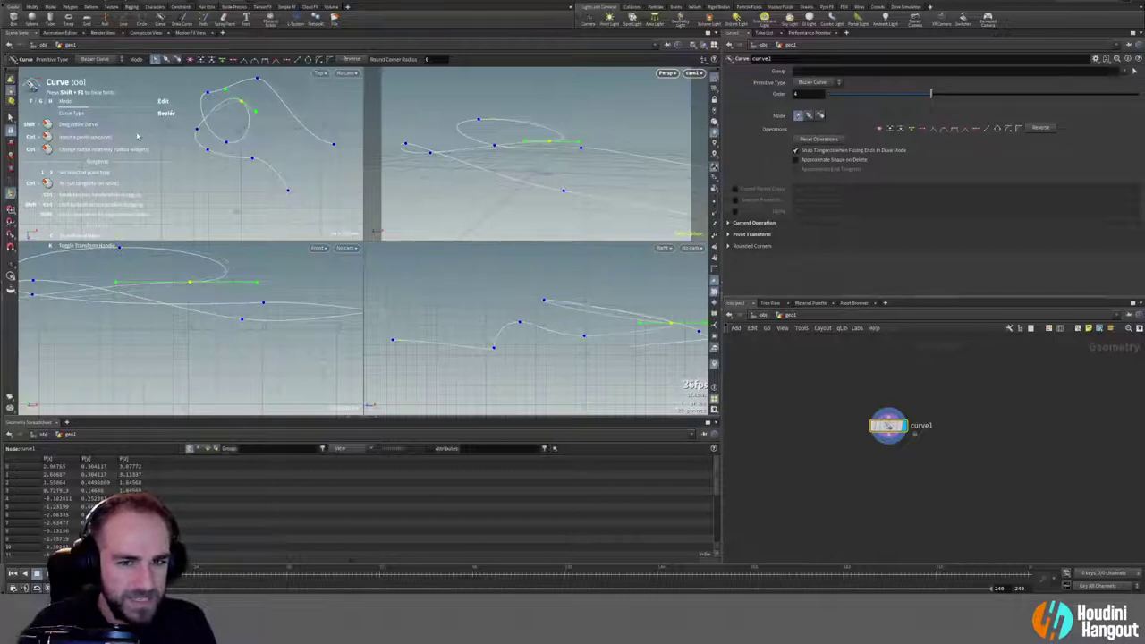
{"action": "left_click", "coordinate": [207, 92]}
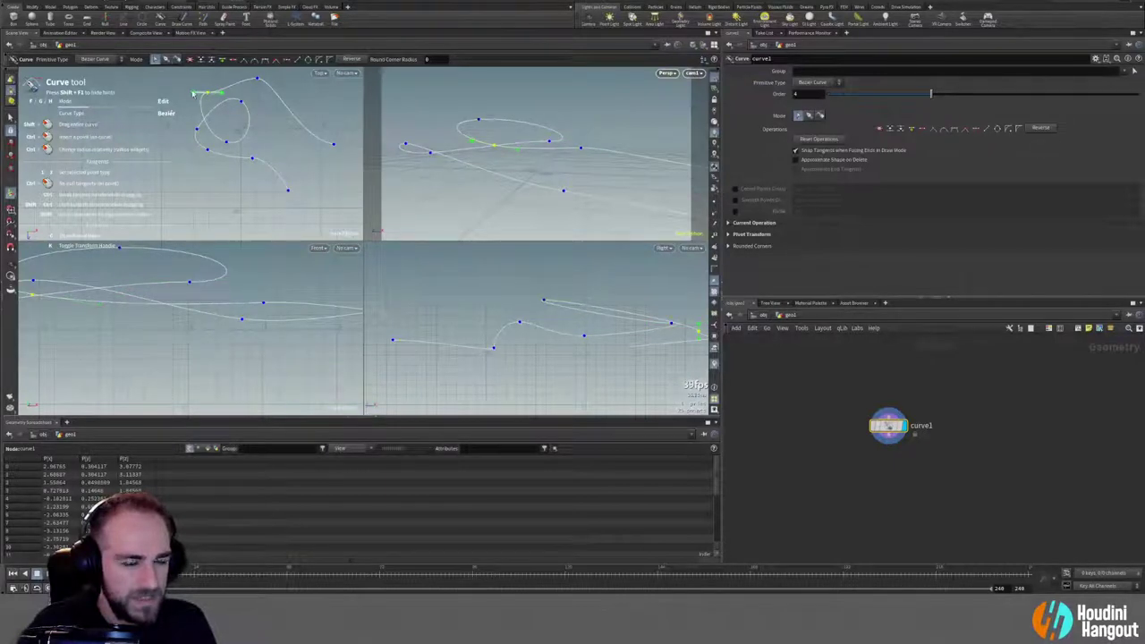
{"action": "left_click_drag", "start_coordinate": [194, 95], "coordinate": [198, 102]}
Step: Reshape the outer arc's far point tangent in the Top view and lower that point slightly using the Right view
{"action": "left_click", "coordinate": [256, 79]}
{"action": "middle_click_drag", "start_coordinate": [244, 82], "coordinate": [244, 125], "text": "alt"}
{"action": "left_click_drag", "start_coordinate": [238, 123], "coordinate": [234, 114]}
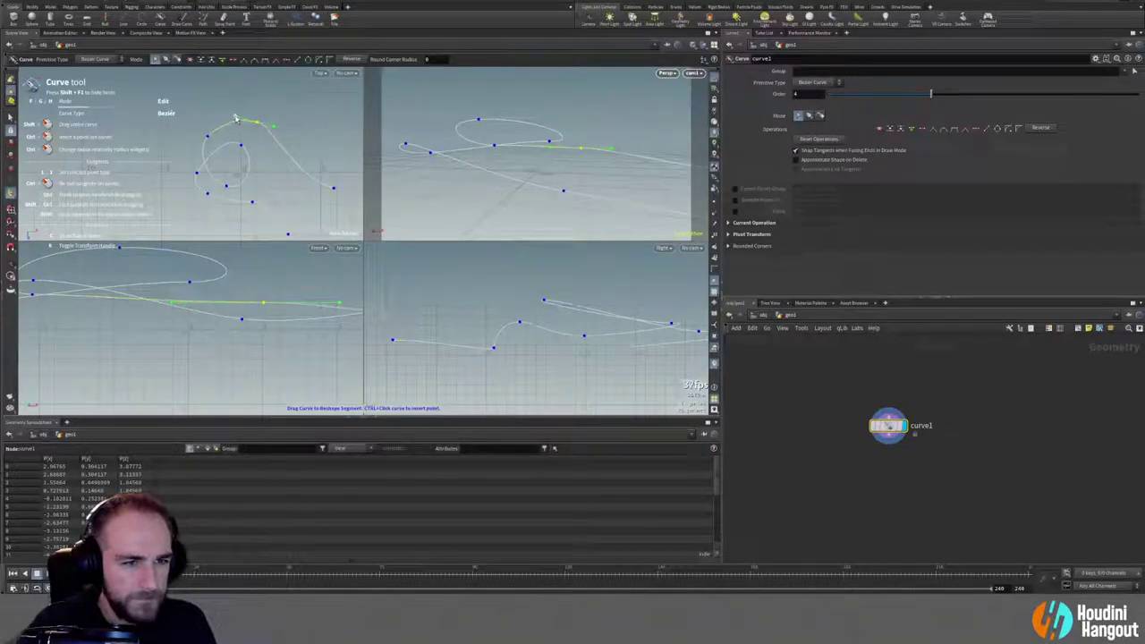
{"action": "left_click", "coordinate": [332, 189]}
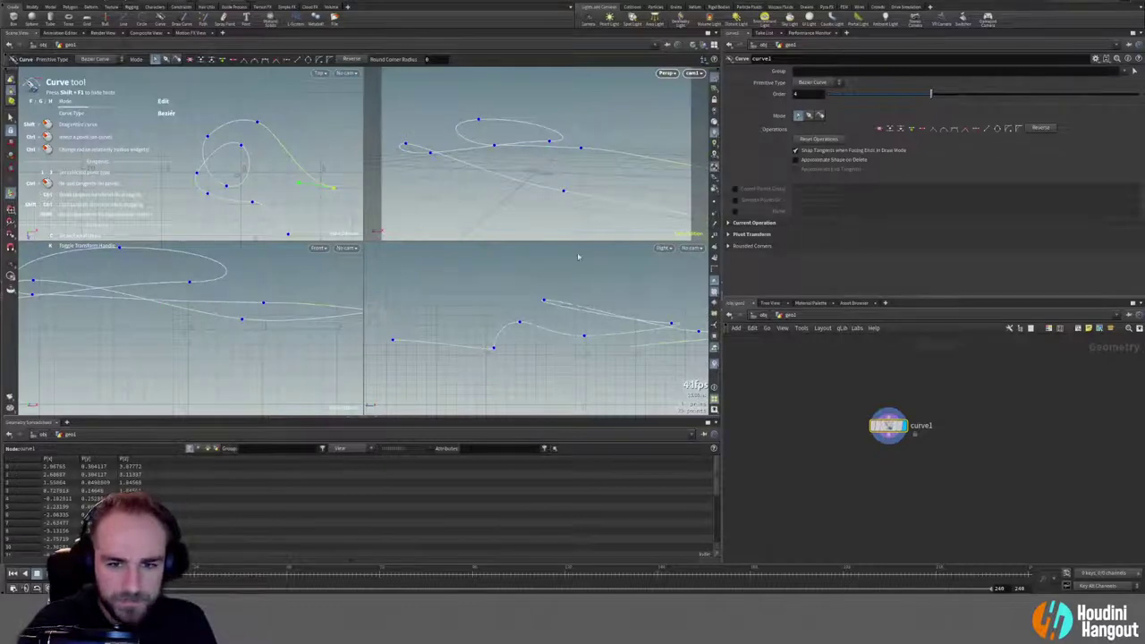
{"action": "key", "text": "Escape"}
{"action": "middle_click_drag", "start_coordinate": [640, 326], "coordinate": [503, 309]}
{"action": "key", "text": "Return"}
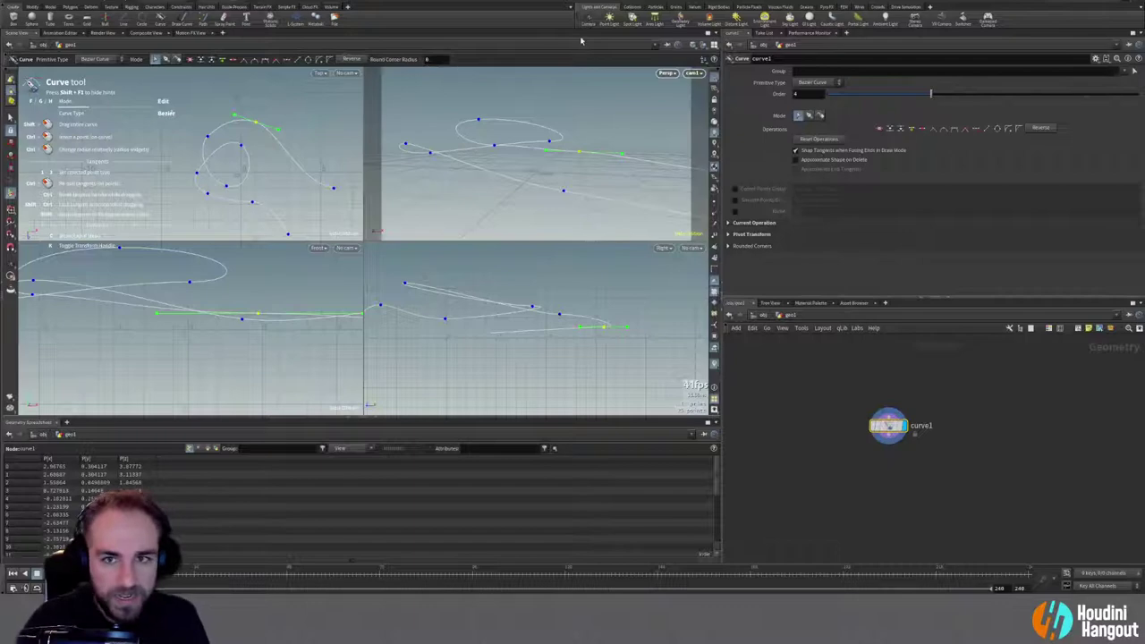
Step: Switch to a single perspective viewport, orbit to see the whole curve, and move the curve1 node up in the network
{"action": "left_click", "coordinate": [714, 45]}
{"action": "left_click", "coordinate": [741, 57]}
{"action": "left_click_drag", "start_coordinate": [417, 304], "coordinate": [450, 213], "text": "alt"}
{"action": "left_click_drag", "start_coordinate": [887, 427], "coordinate": [887, 401]}
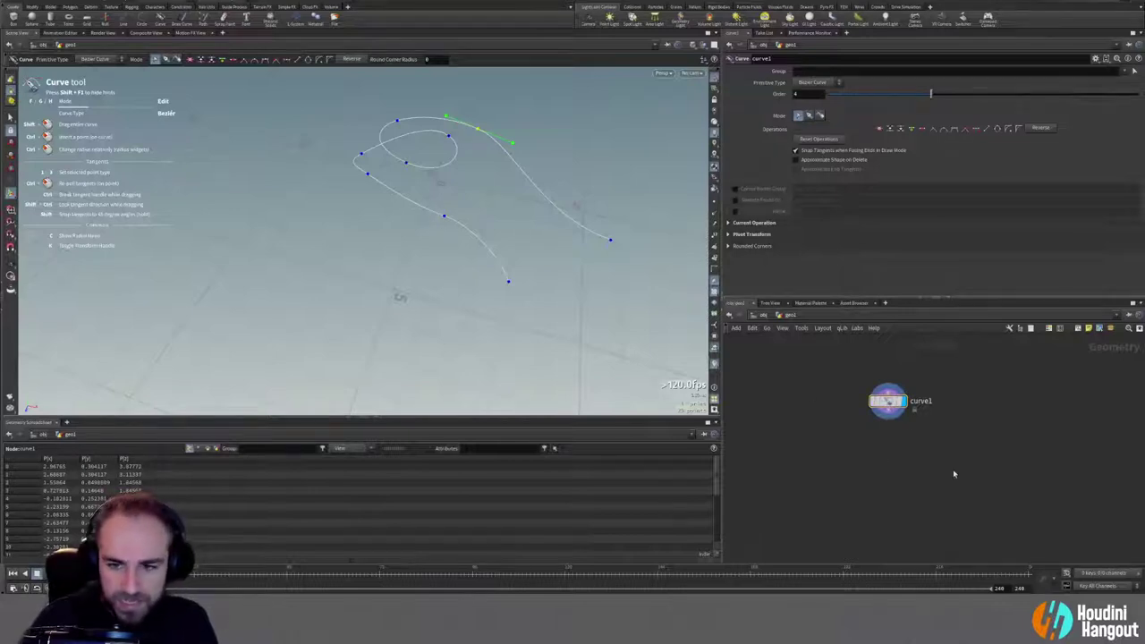
{"action": "middle_click", "coordinate": [885, 407]}
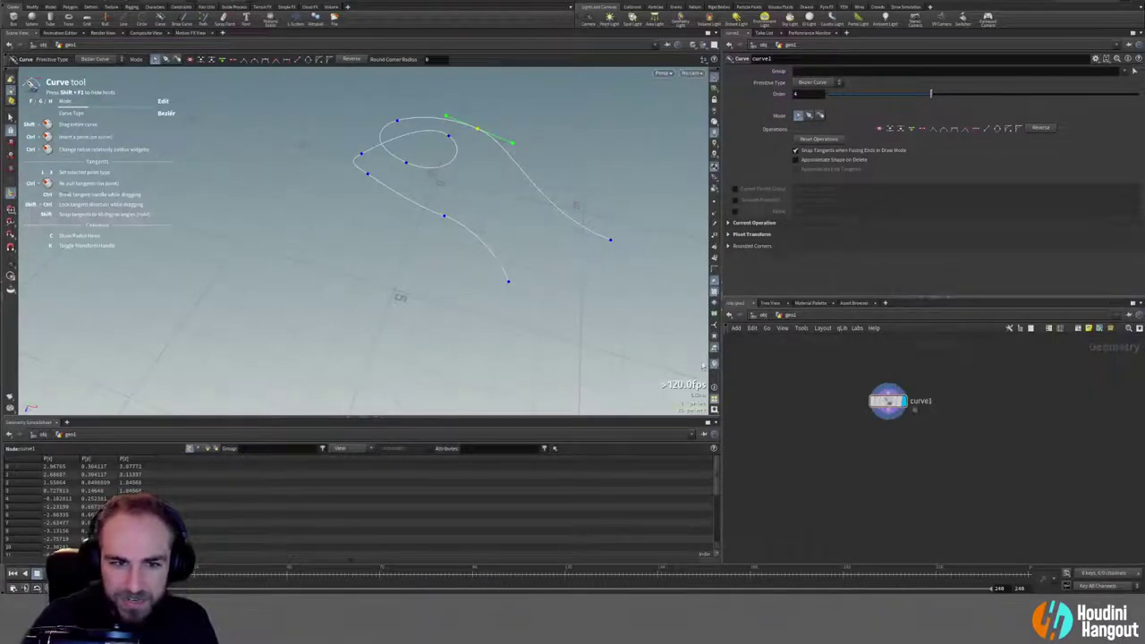
{"action": "left_click", "coordinate": [447, 215]}
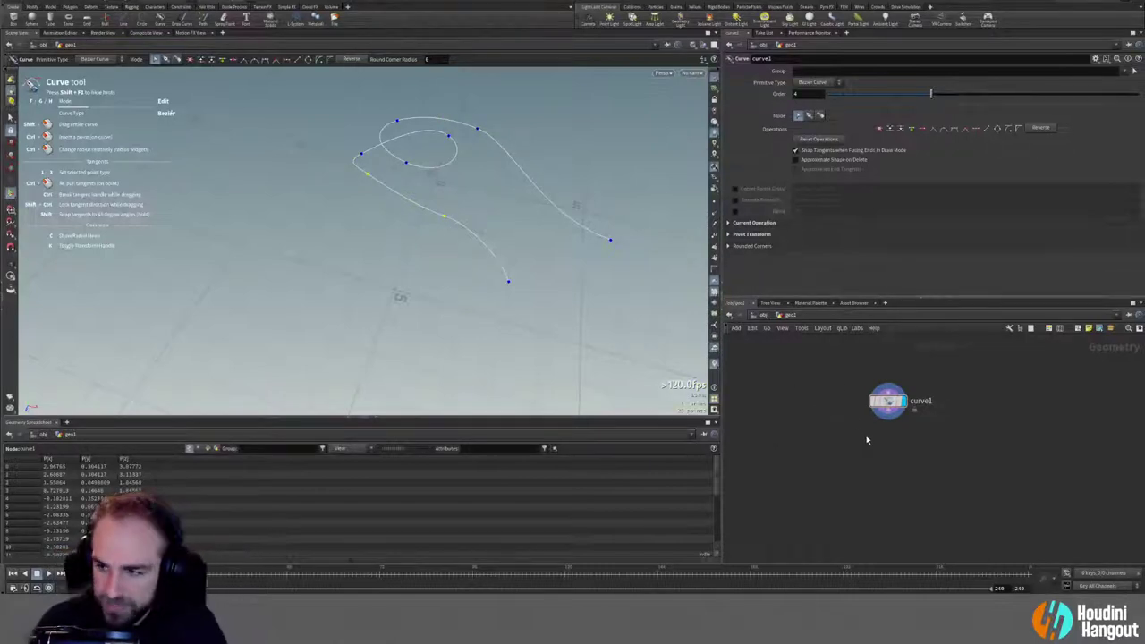
Step: Add a Resample node after curve1 and display its output
{"action": "key", "text": "Tab"}
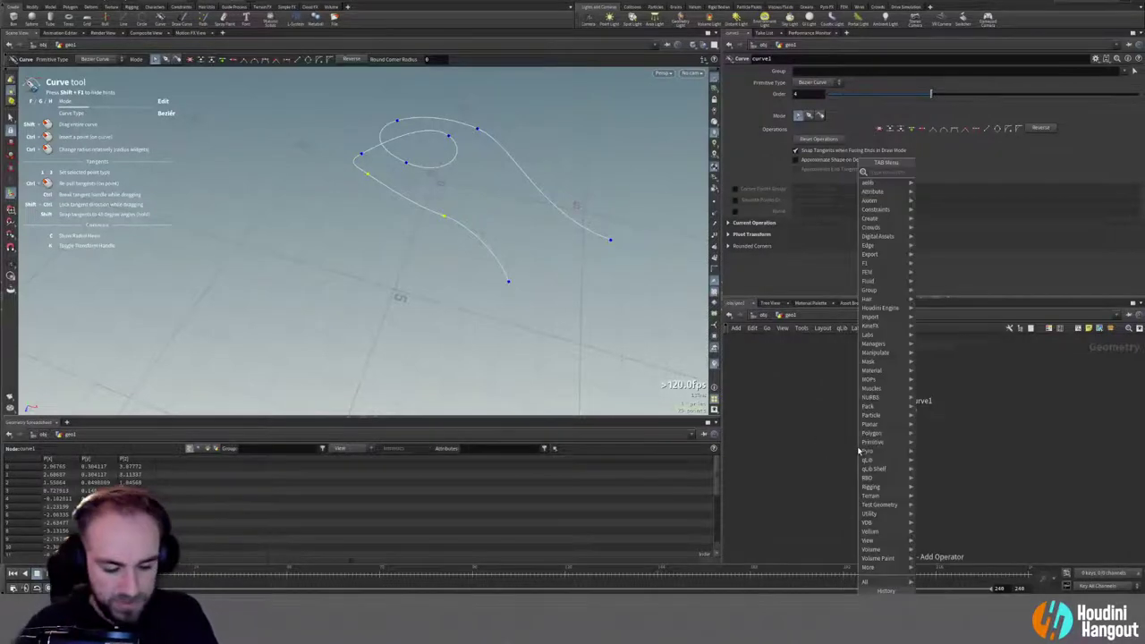
{"action": "type", "text": "resample"}
{"action": "key", "text": "Return"}
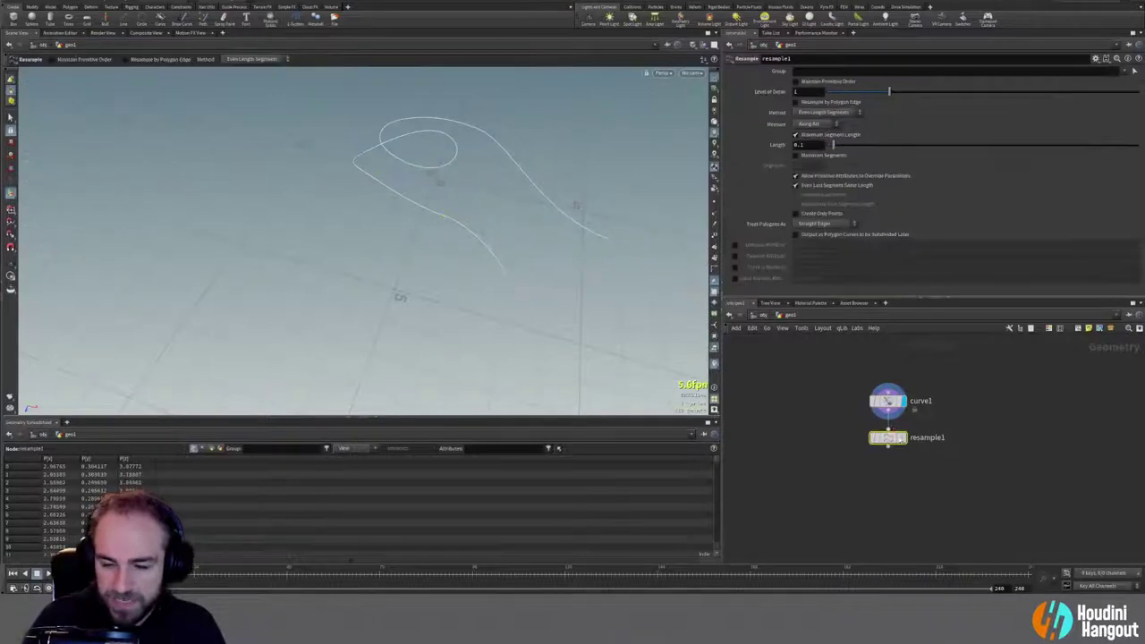
{"action": "left_click", "coordinate": [887, 437]}
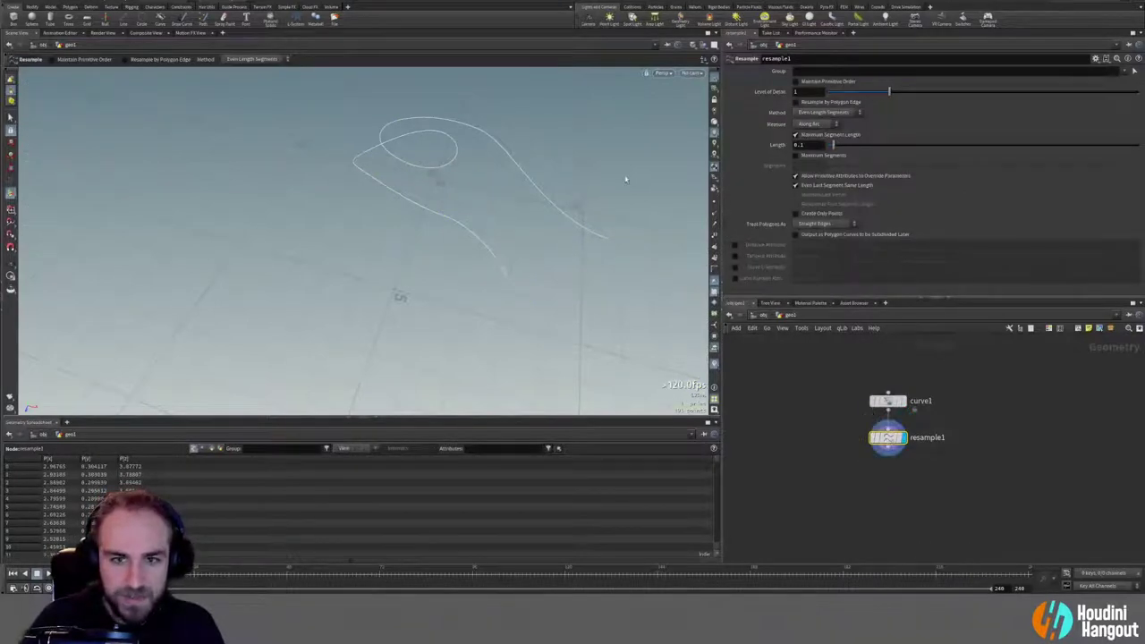
Step: Turn on point display and examine how evenly the resampled points are spaced along the curve
{"action": "left_click", "coordinate": [713, 202]}
{"action": "left_click_drag", "start_coordinate": [430, 200], "coordinate": [459, 223], "text": "alt"}
{"action": "scroll", "coordinate": [460, 222], "scroll_direction": "up", "scroll_amount": 2}
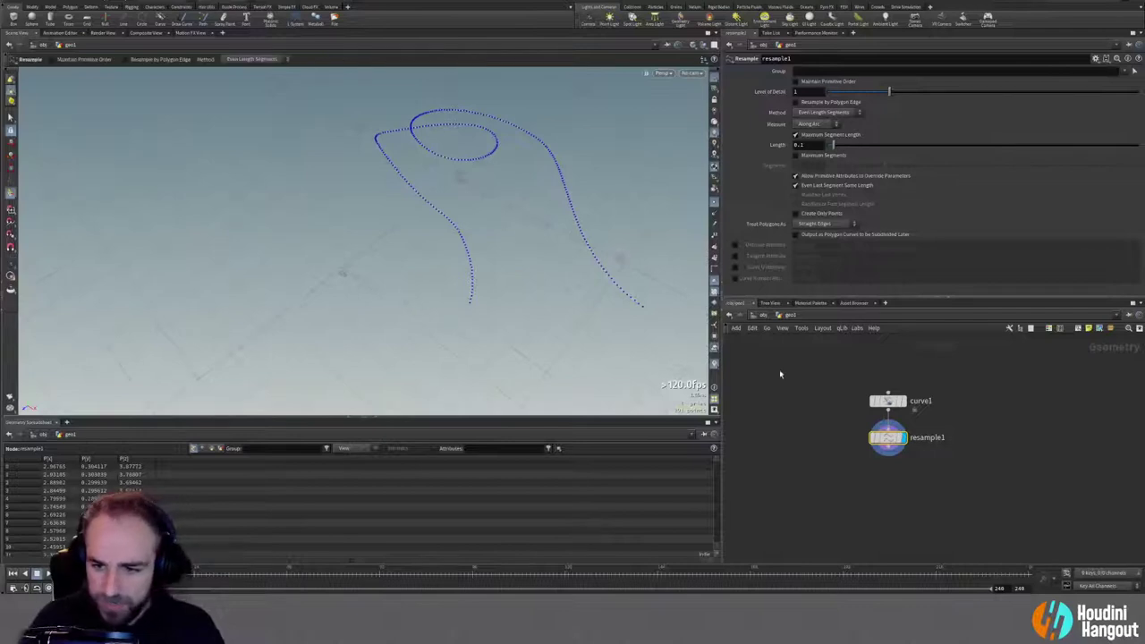
{"action": "left_click_drag", "start_coordinate": [823, 381], "coordinate": [907, 498]}
{"action": "left_click", "coordinate": [887, 428]}
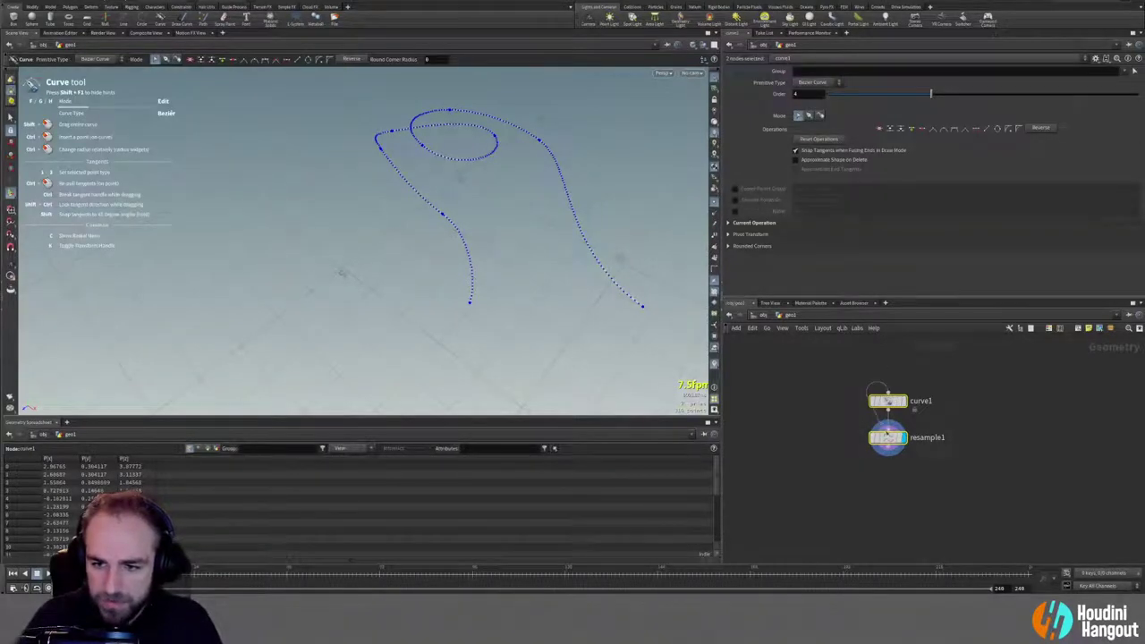
{"action": "left_click", "coordinate": [887, 437]}
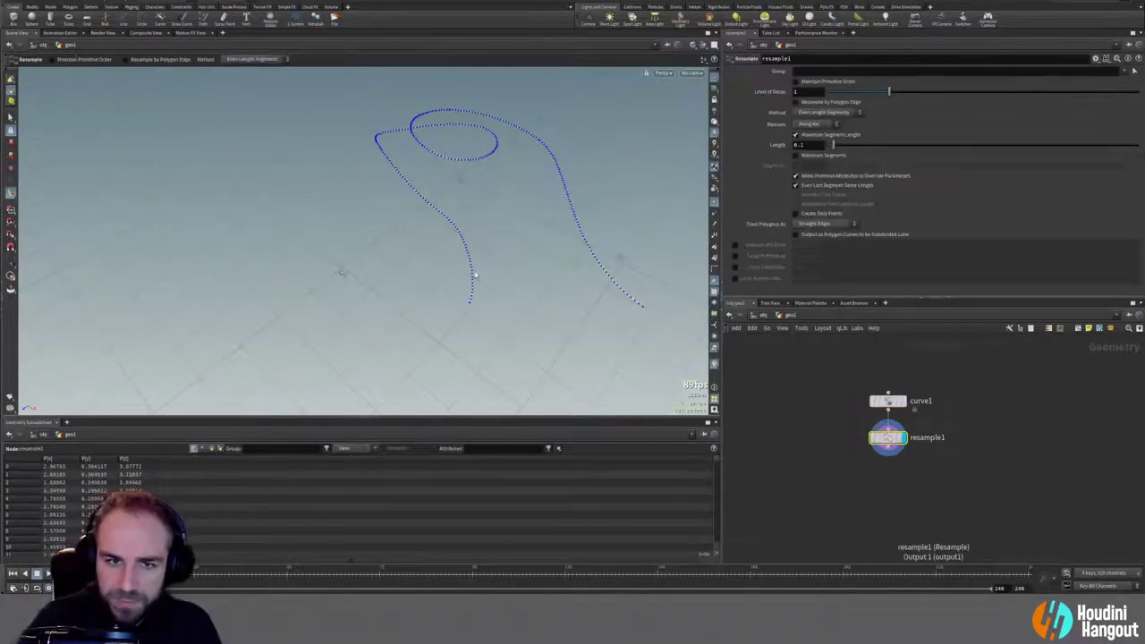
{"action": "middle_click_drag", "start_coordinate": [454, 236], "coordinate": [412, 232], "text": "alt"}
Step: Add an ae Quick Curve UV node below resample1 and display its output
{"action": "left_click", "coordinate": [840, 491]}
{"action": "middle_click_drag", "start_coordinate": [841, 491], "coordinate": [792, 465]}
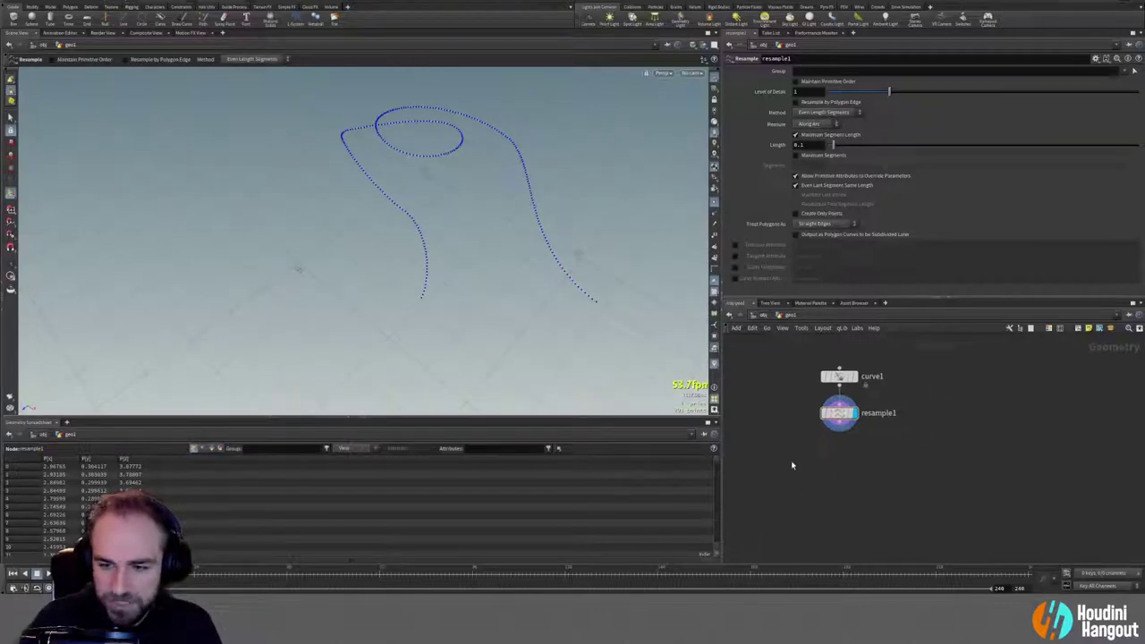
{"action": "key", "text": "Tab"}
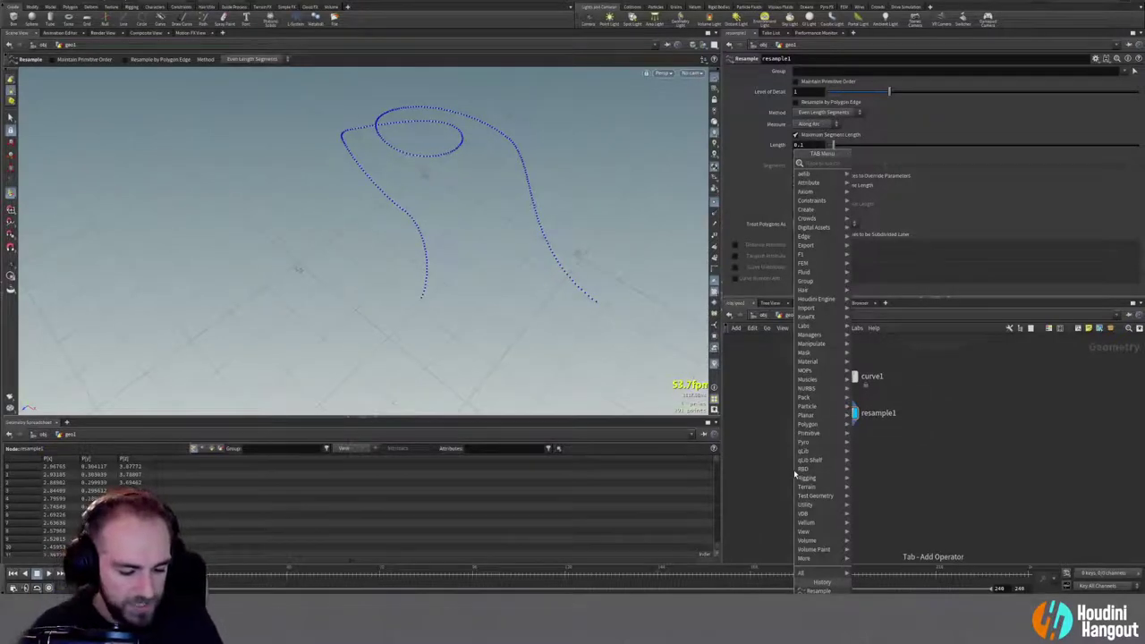
{"action": "type", "text": "curve"}
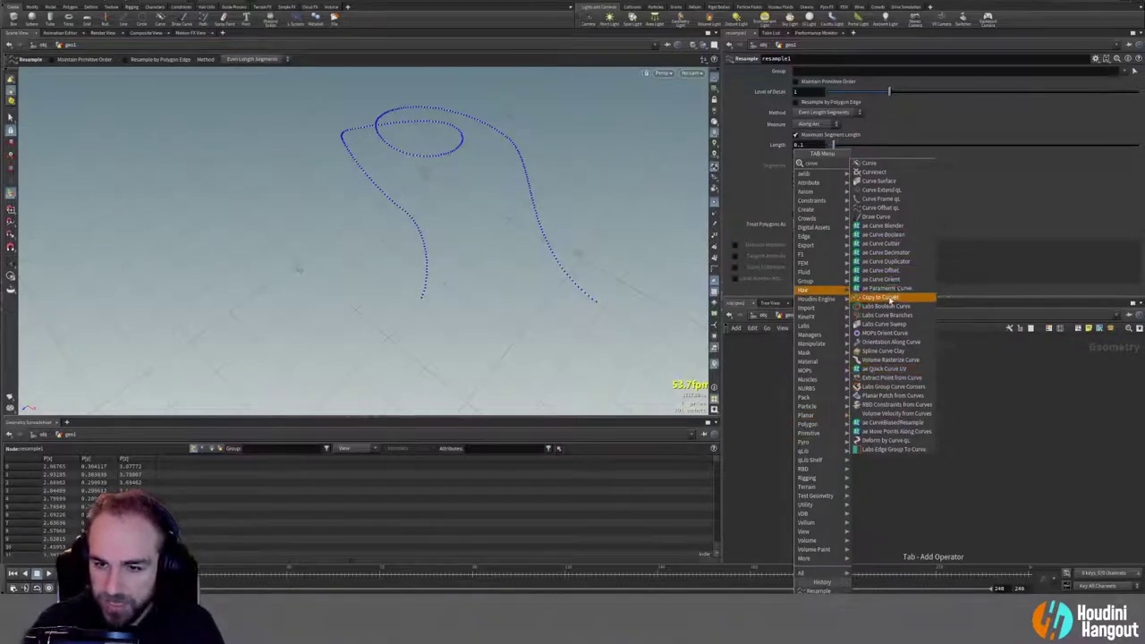
{"action": "left_click", "coordinate": [885, 363]}
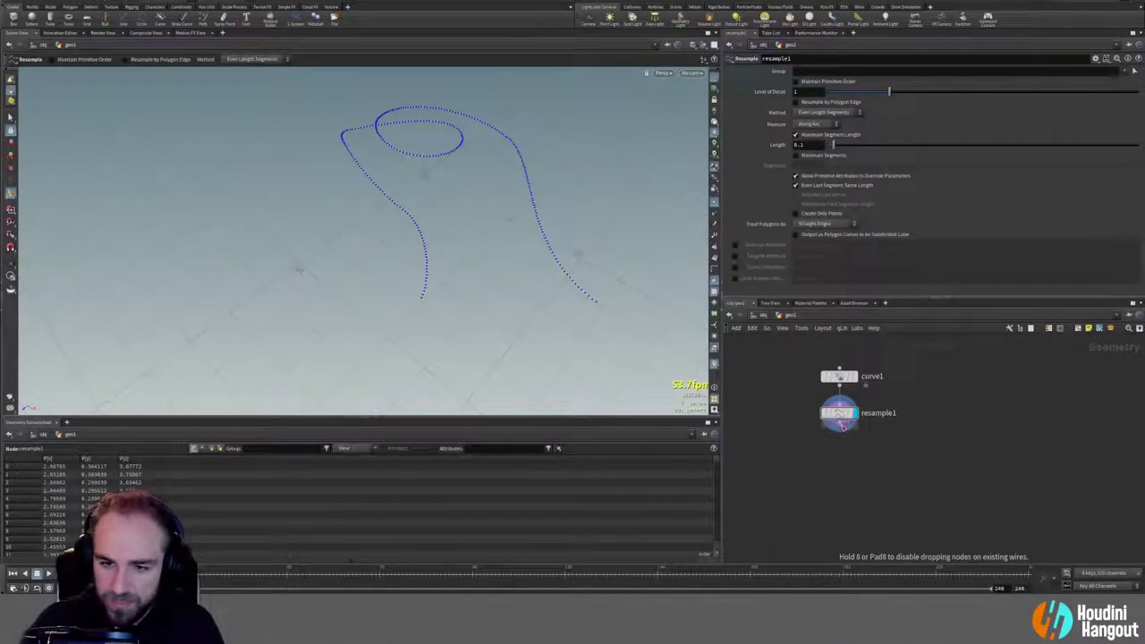
{"action": "left_click", "coordinate": [838, 451]}
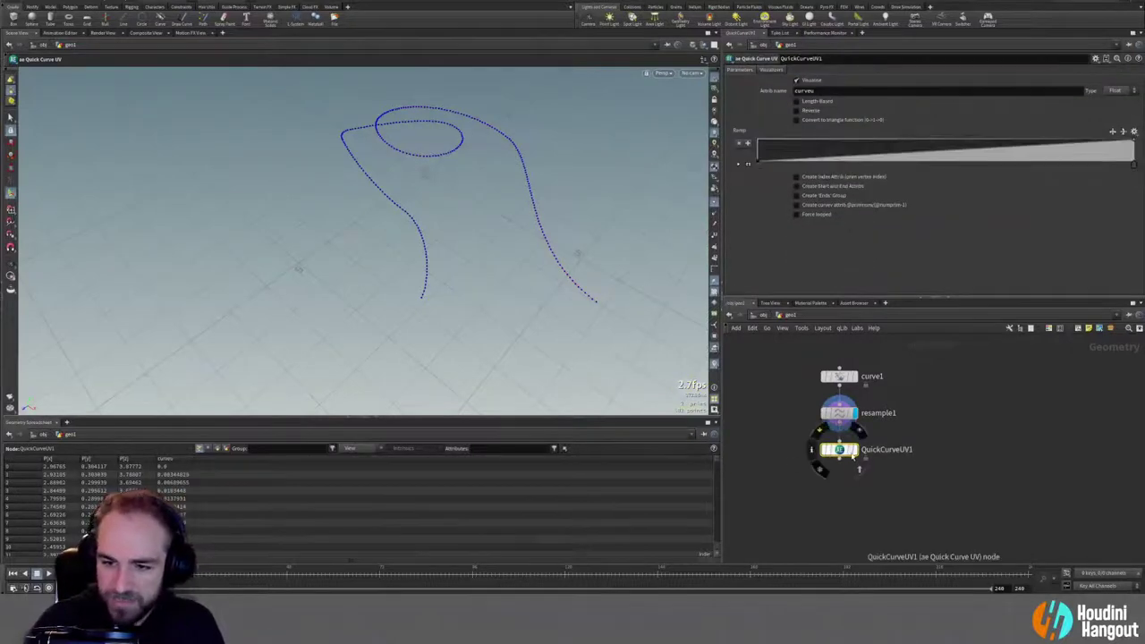
{"action": "left_click", "coordinate": [852, 449]}
Step: Turn off point display and inspect the curveu colour gradient along the curve
{"action": "left_click_drag", "start_coordinate": [431, 243], "coordinate": [469, 243], "text": "alt"}
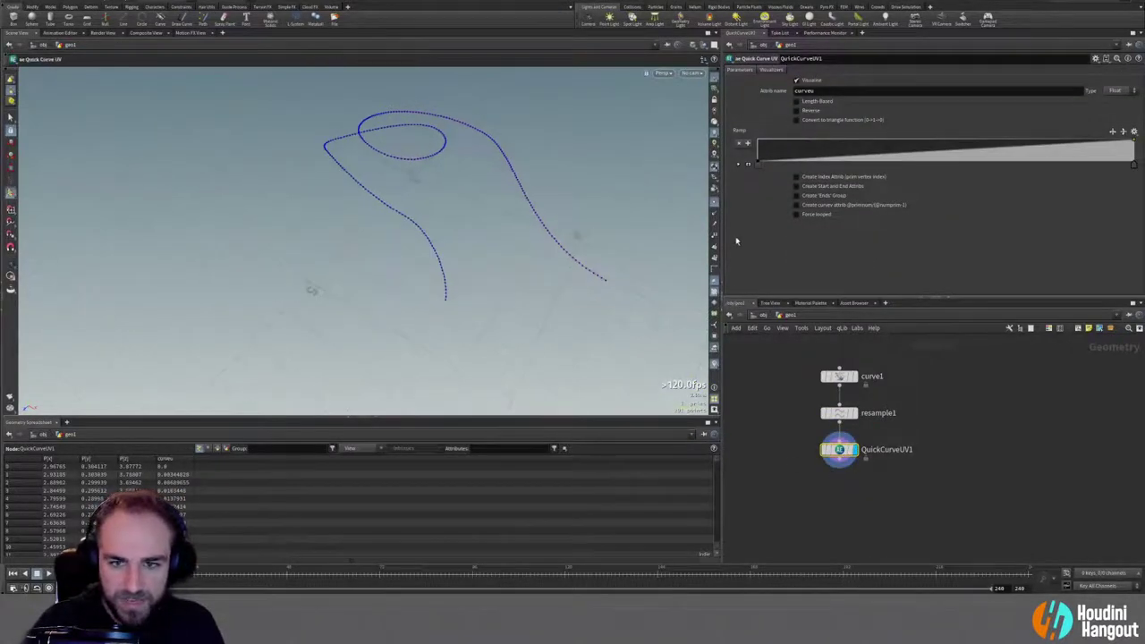
{"action": "left_click", "coordinate": [714, 202]}
{"action": "left_click_drag", "start_coordinate": [397, 220], "coordinate": [513, 329], "text": "alt"}
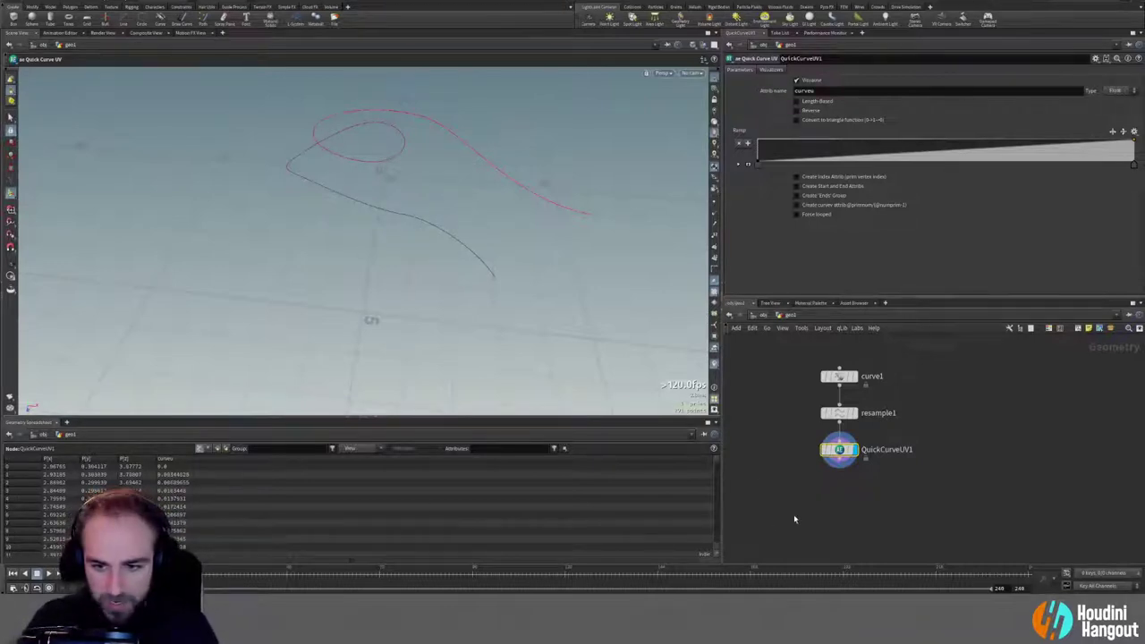
Step: Add an ae Curve Duplicator node below QuickCurveUV1 and display its output
{"action": "scroll", "coordinate": [823, 521], "scroll_direction": "down", "scroll_amount": 3}
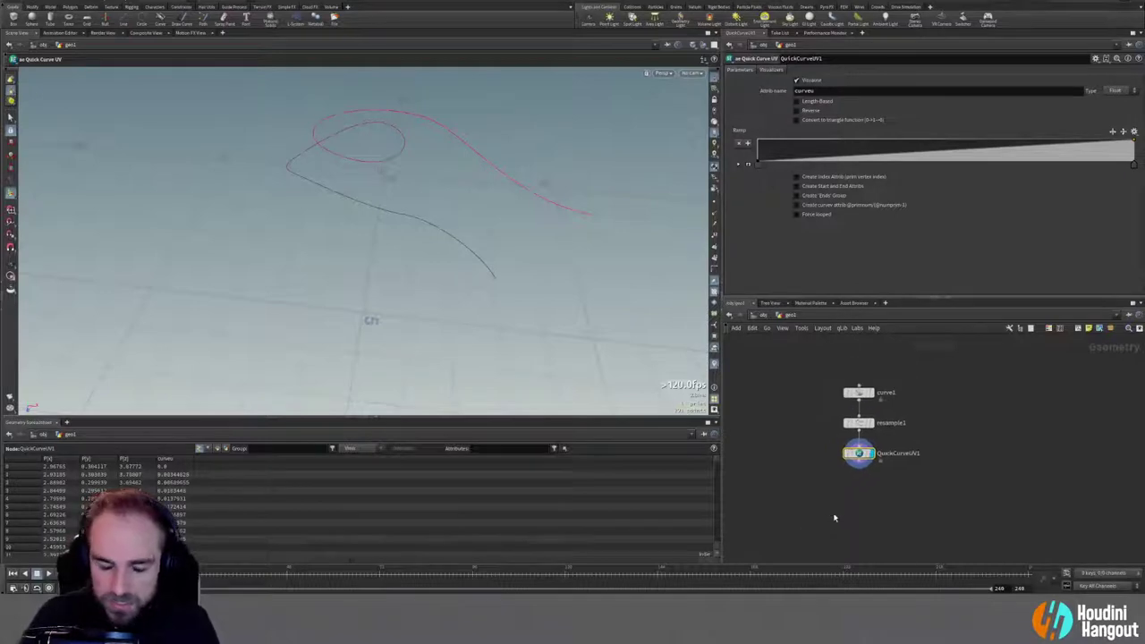
{"action": "key", "text": "Tab"}
{"action": "type", "text": "dup"}
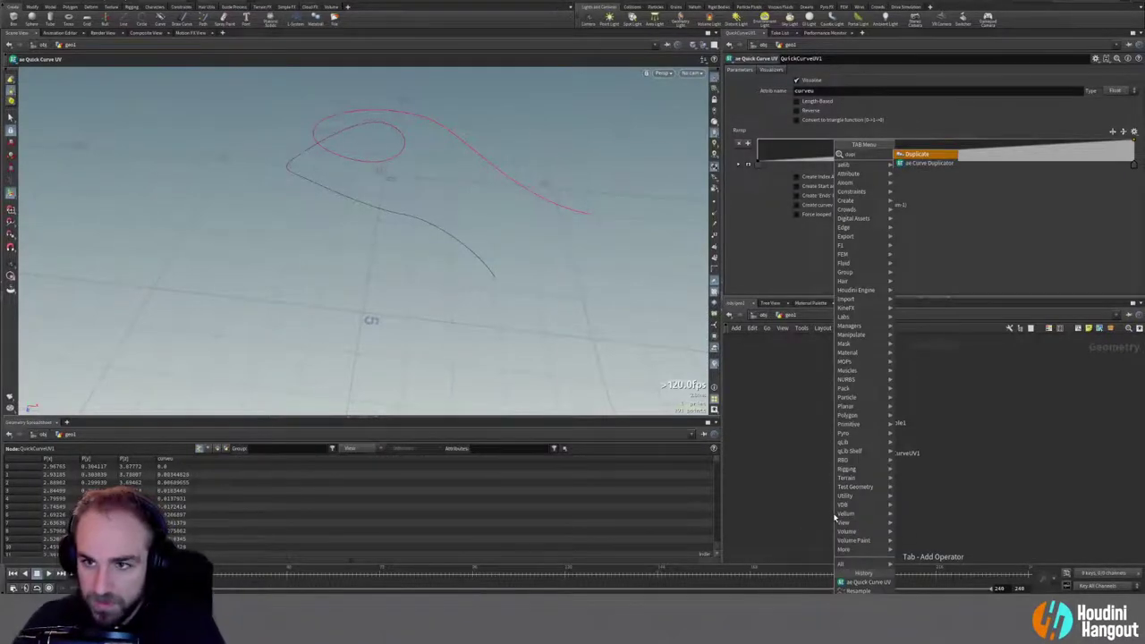
{"action": "key", "text": "Return"}
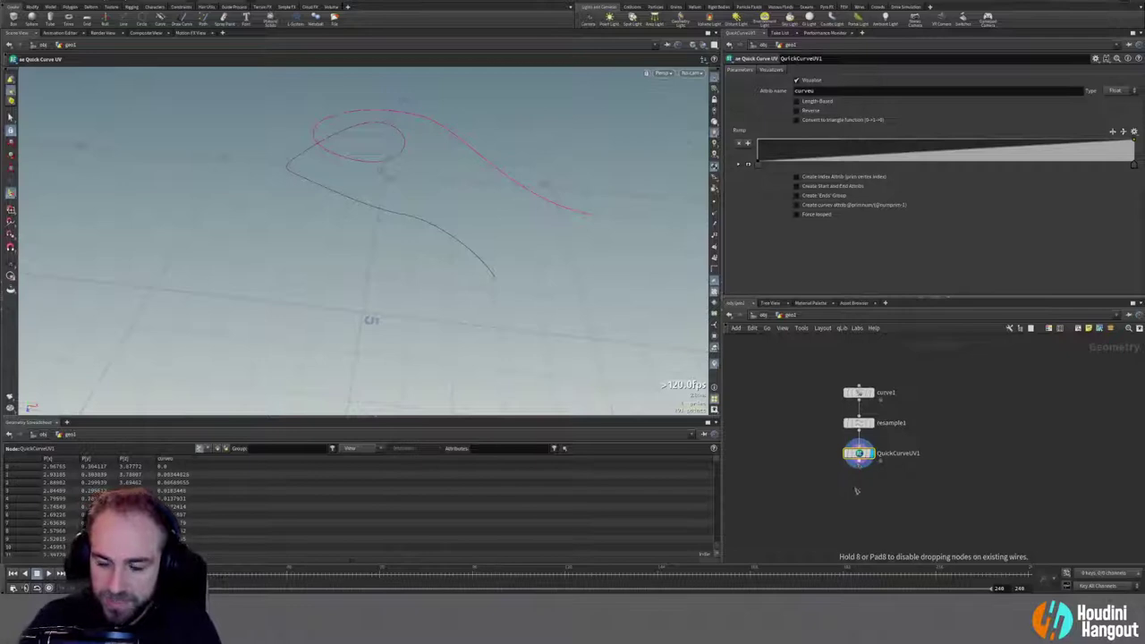
{"action": "left_click", "coordinate": [856, 490]}
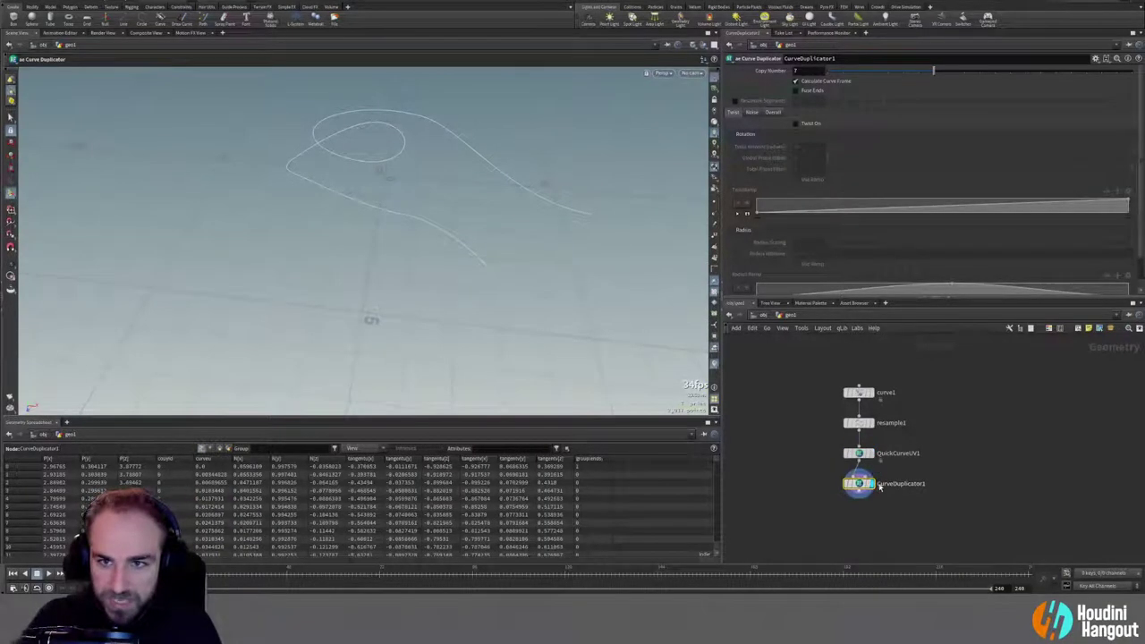
{"action": "left_click_drag", "start_coordinate": [426, 235], "coordinate": [572, 191]}
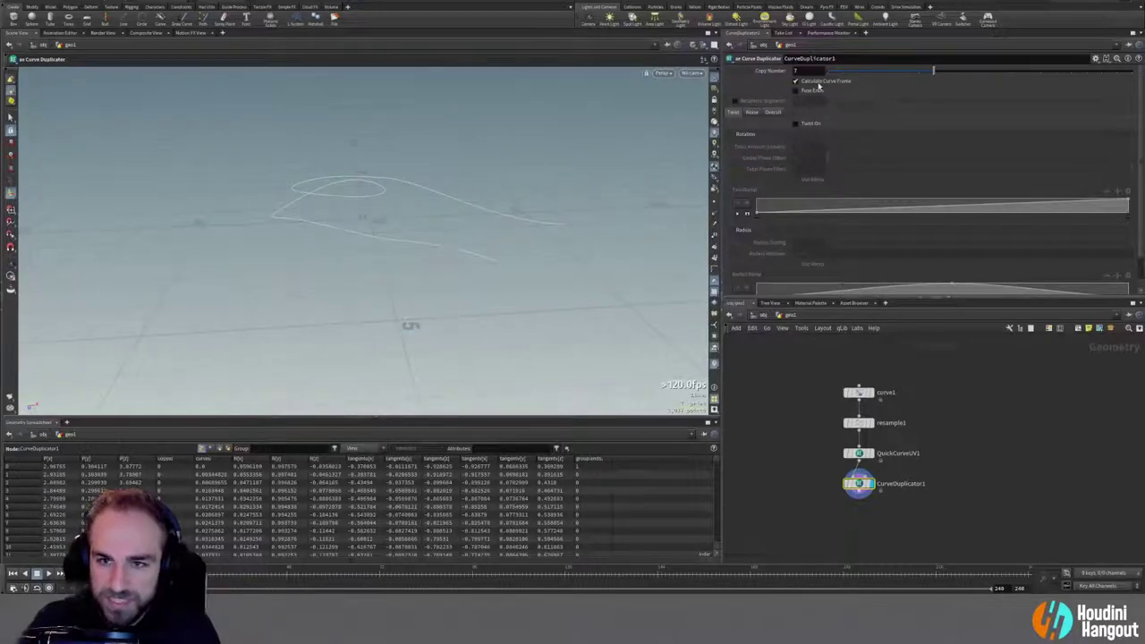
Step: Set the Curve Duplicator to 3 copies and turn on twisting with a twist amount of 1
{"action": "left_click_drag", "start_coordinate": [856, 74], "coordinate": [874, 72]}
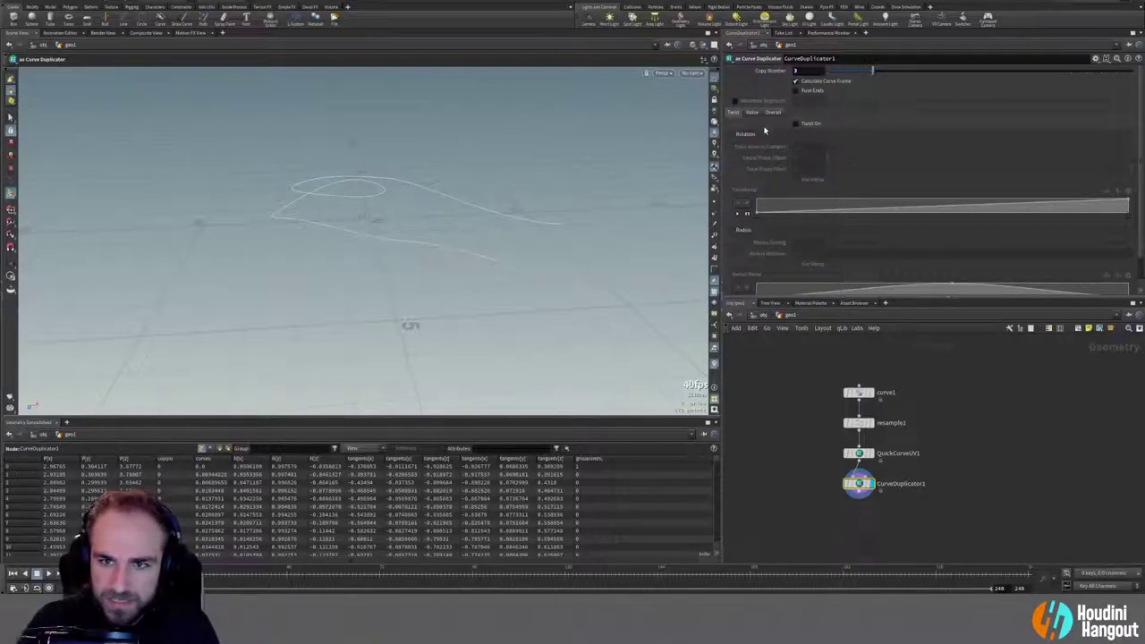
{"action": "left_click", "coordinate": [795, 124]}
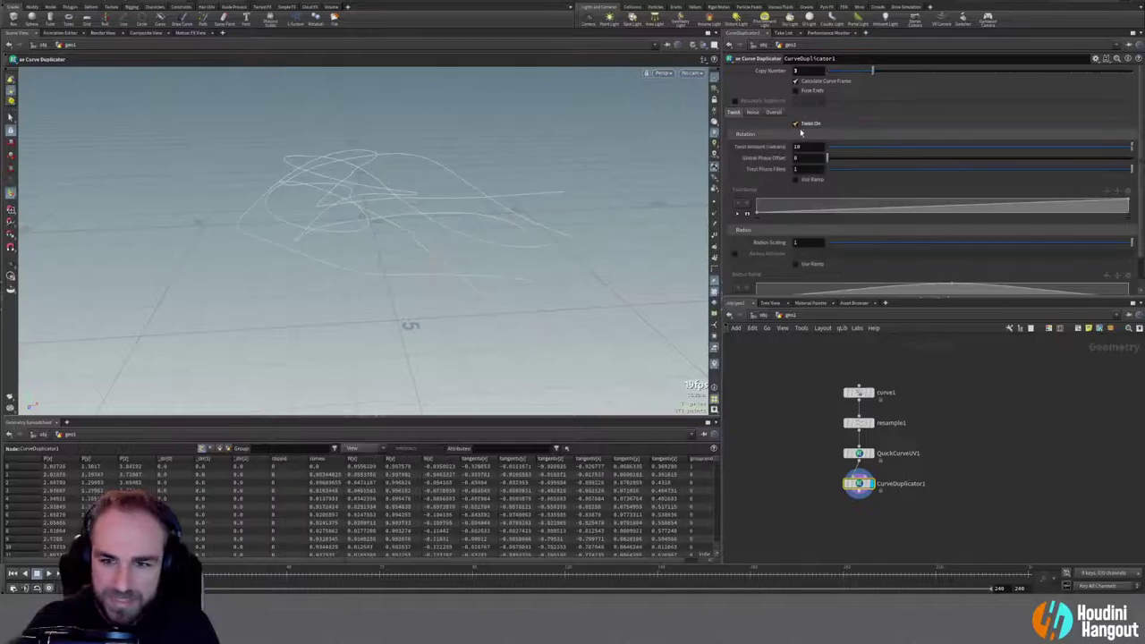
{"action": "left_click_drag", "start_coordinate": [931, 148], "coordinate": [1134, 154]}
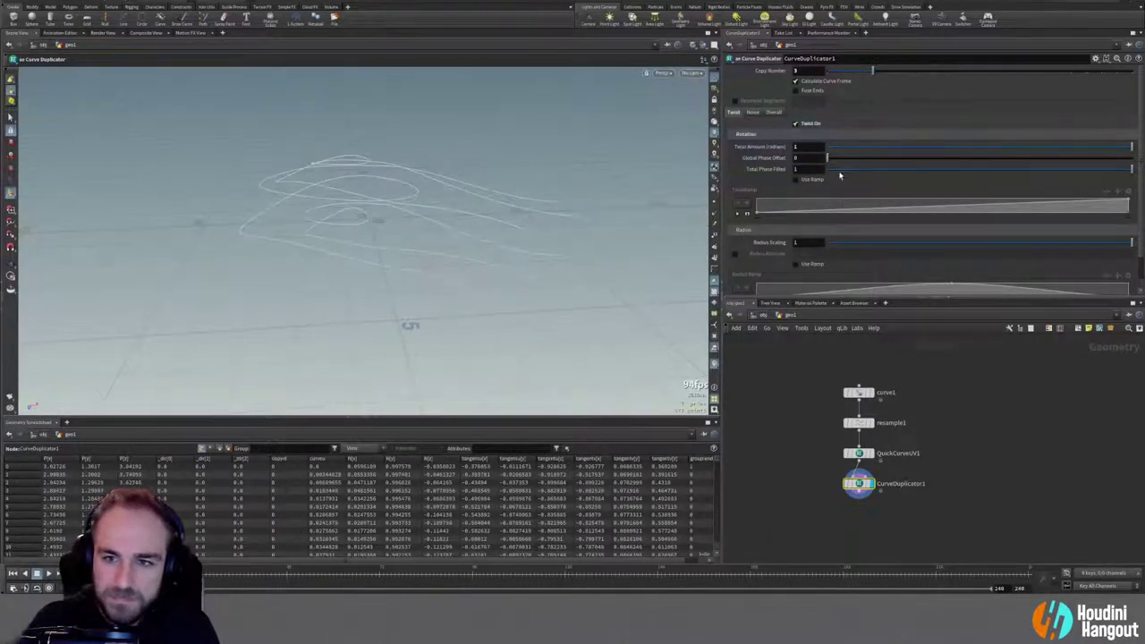
Step: Reduce the twist's radius scaling to 0.15 so the copies run close together
{"action": "left_click_drag", "start_coordinate": [831, 243], "coordinate": [844, 243]}
{"action": "left_click_drag", "start_coordinate": [501, 259], "coordinate": [555, 267]}
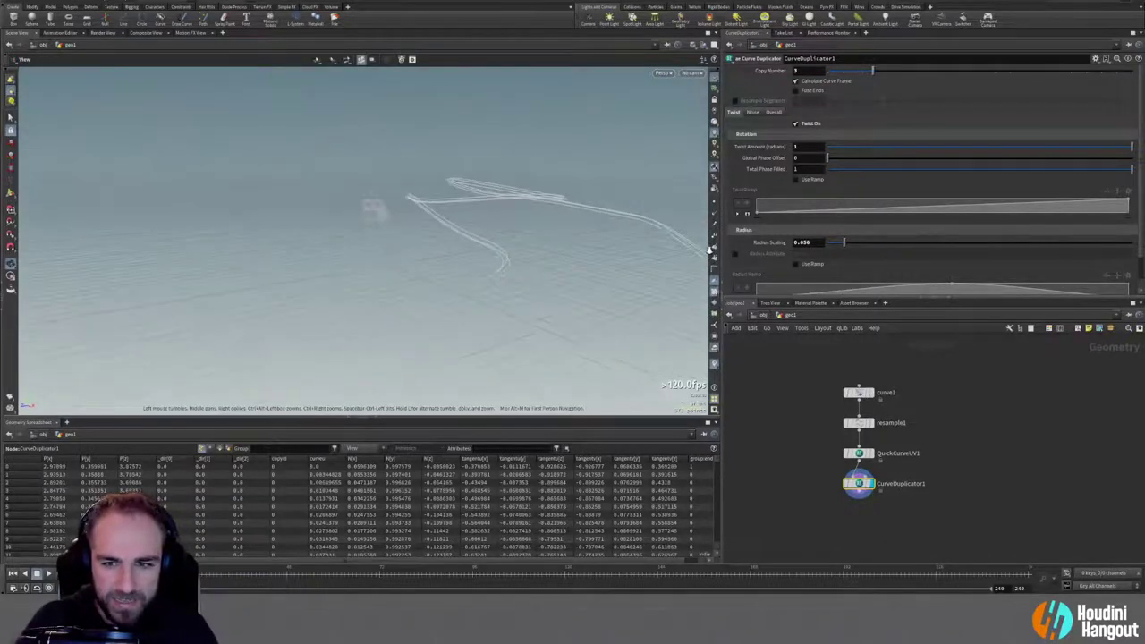
{"action": "left_click_drag", "start_coordinate": [454, 245], "coordinate": [521, 320]}
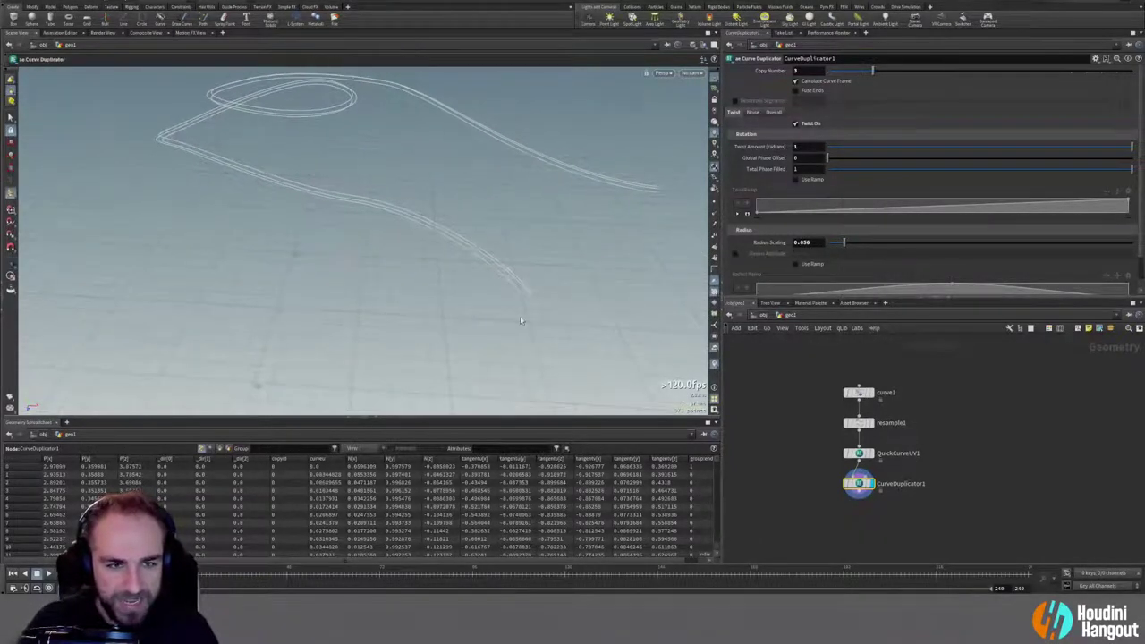
{"action": "left_click_drag", "start_coordinate": [842, 242], "coordinate": [874, 243]}
{"action": "key", "text": "Escape"}
{"action": "left_click_drag", "start_coordinate": [304, 187], "coordinate": [653, 280]}
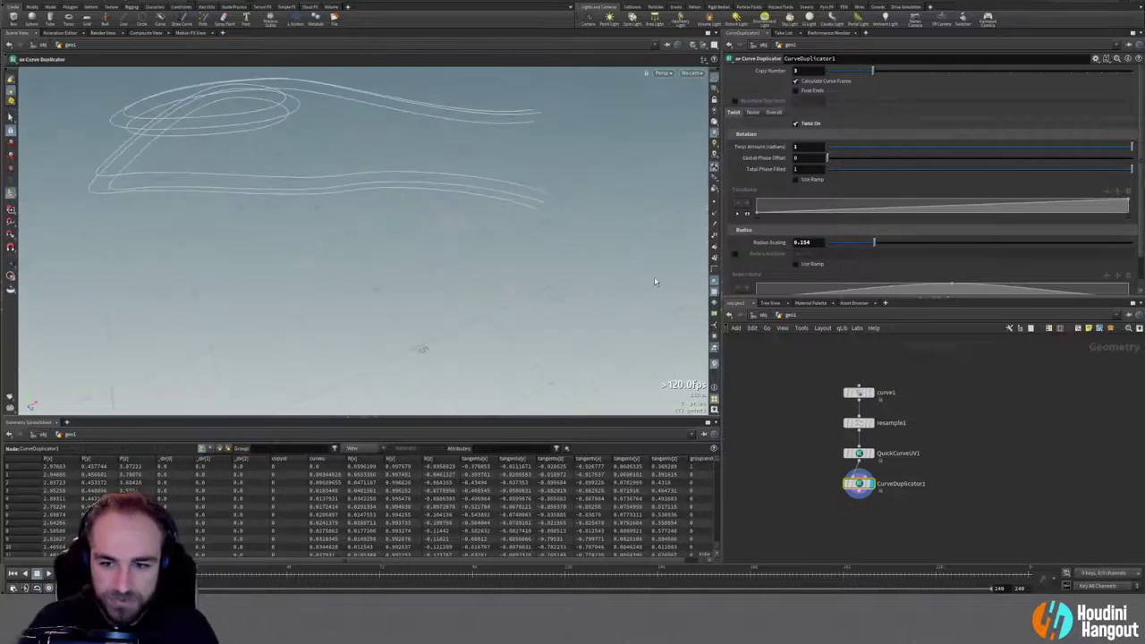
{"action": "double_click", "coordinate": [801, 243]}
{"action": "type", "text": "0.15"}
{"action": "key", "text": "Return"}
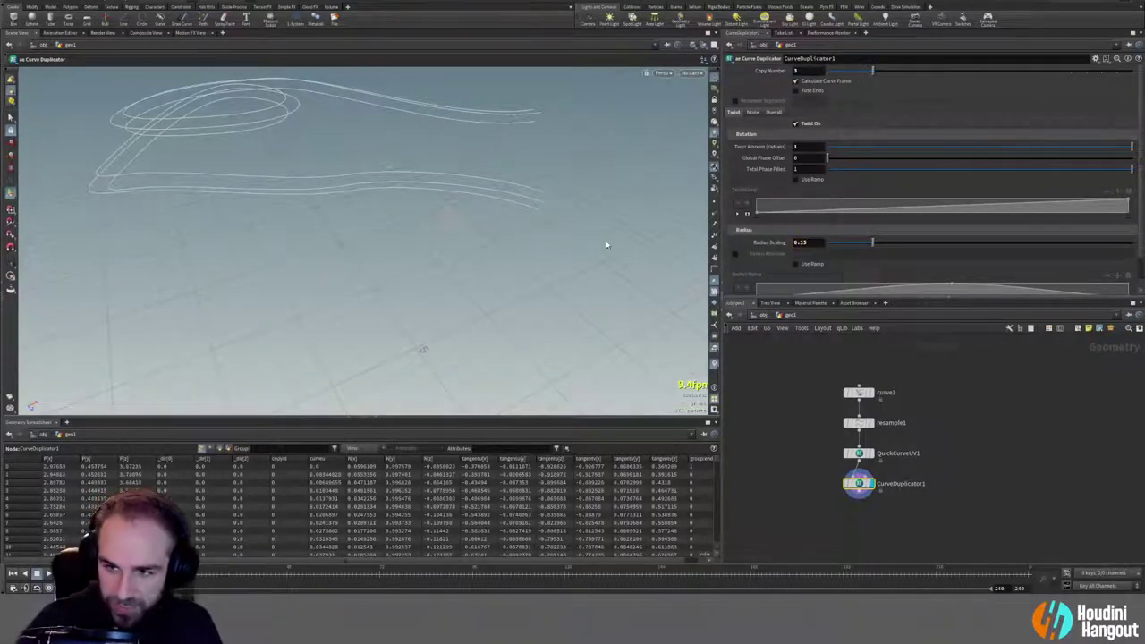
Step: Greatly increase the twist amount so the three copies braid around each other, and check the braid along the curve
{"action": "middle_click_drag", "start_coordinate": [802, 148], "coordinate": [1026, 138]}
{"action": "middle_click_drag", "start_coordinate": [1048, 137], "coordinate": [1138, 154]}
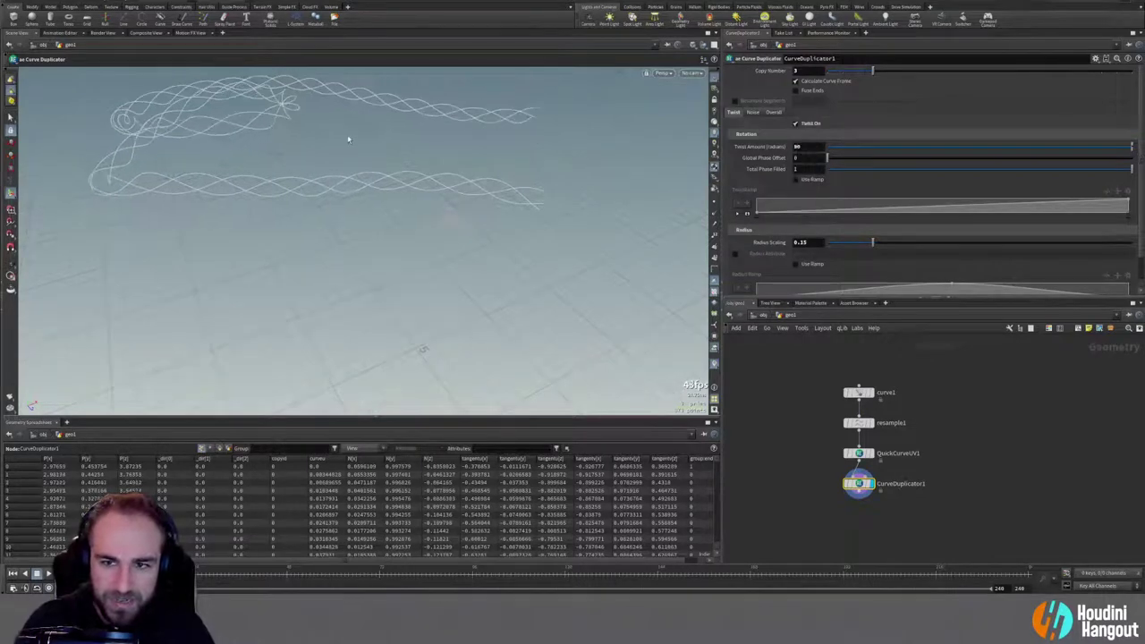
{"action": "key", "text": "Escape"}
{"action": "left_click_drag", "start_coordinate": [328, 174], "coordinate": [518, 226]}
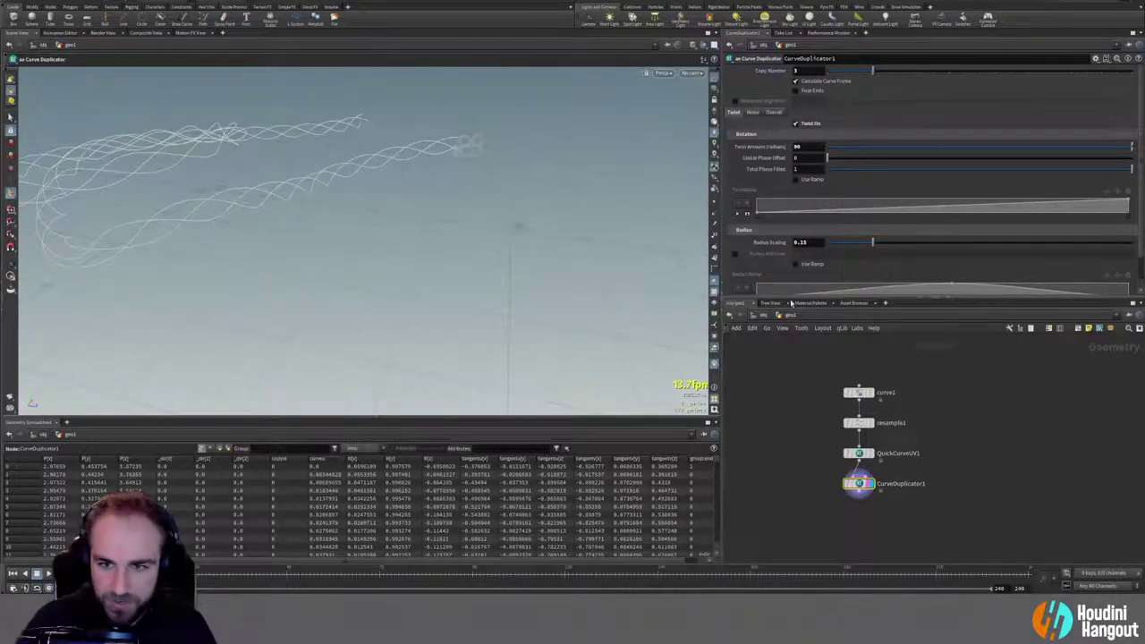
{"action": "scroll", "coordinate": [770, 265], "scroll_direction": "down", "scroll_amount": 2}
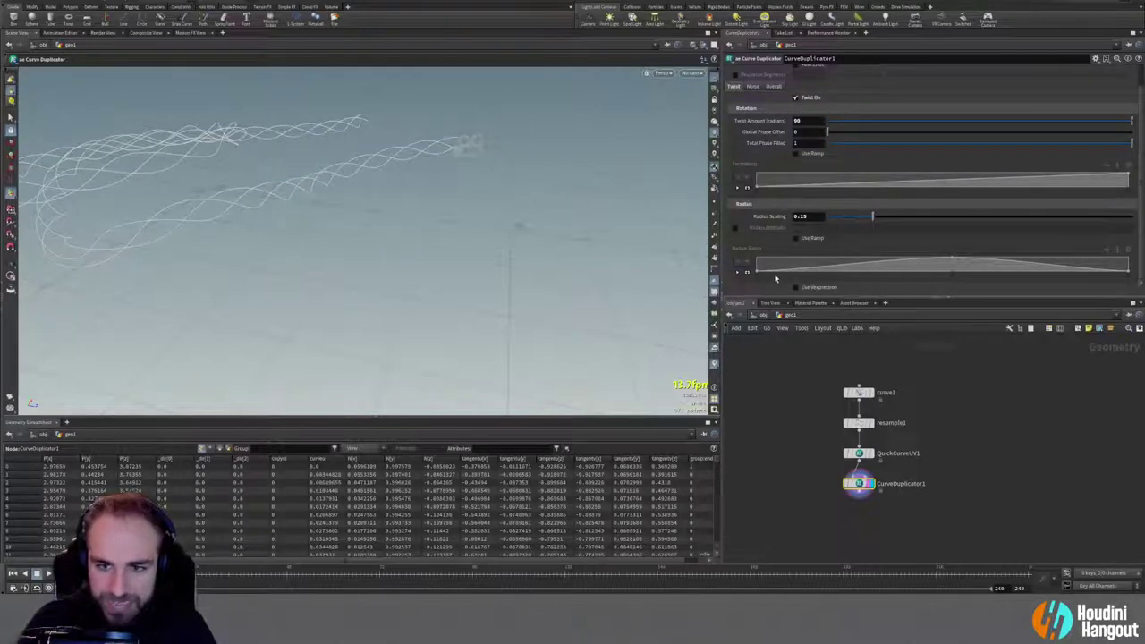
{"action": "left_click_drag", "start_coordinate": [230, 158], "coordinate": [15, 141], "text": "alt"}
{"action": "mouse_move", "coordinate": [311, 160]}
{"action": "left_mouse_down"}
{"action": "mouse_move", "coordinate": [185, 158]}
{"action": "mouse_move", "coordinate": [302, 179]}
{"action": "left_mouse_up"}
{"action": "scroll", "coordinate": [760, 119], "scroll_direction": "up", "scroll_amount": 2}
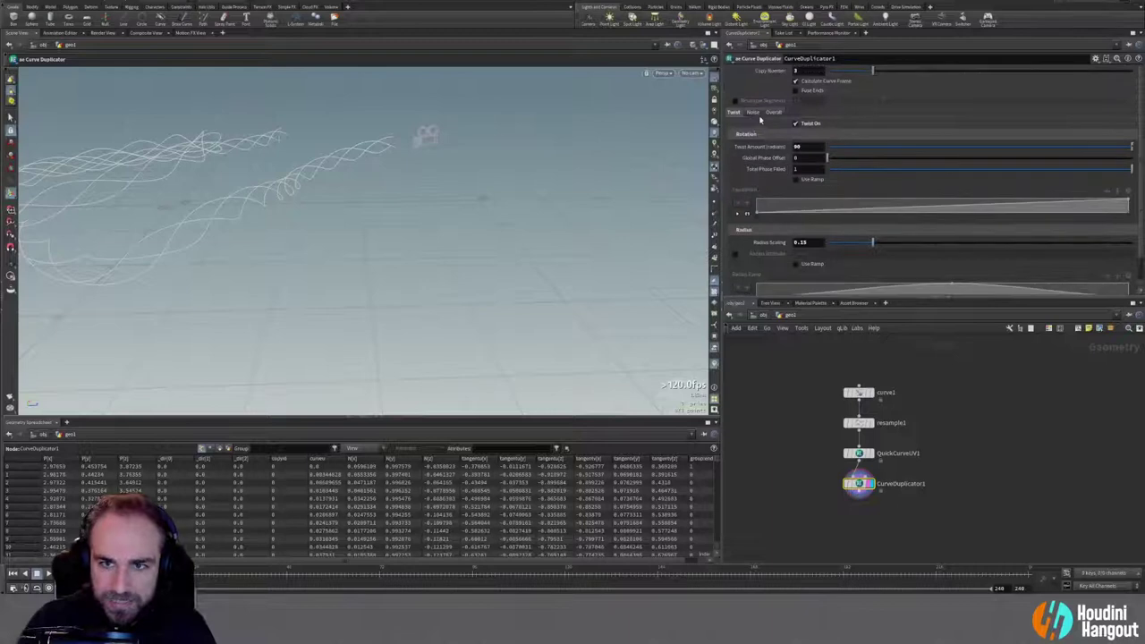
Step: Turn on noise for the duplicated curves with a noise scale of 0.1 and a noise control scale of 0.5
{"action": "left_click", "coordinate": [755, 112]}
{"action": "left_click", "coordinate": [795, 124]}
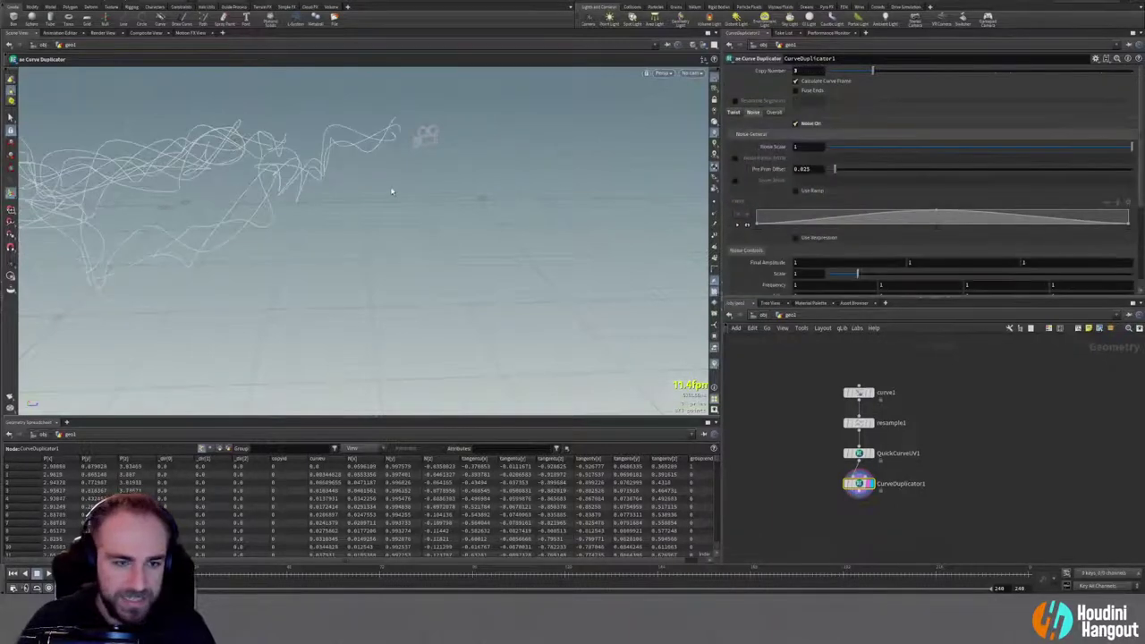
{"action": "left_click_drag", "start_coordinate": [851, 150], "coordinate": [863, 148]}
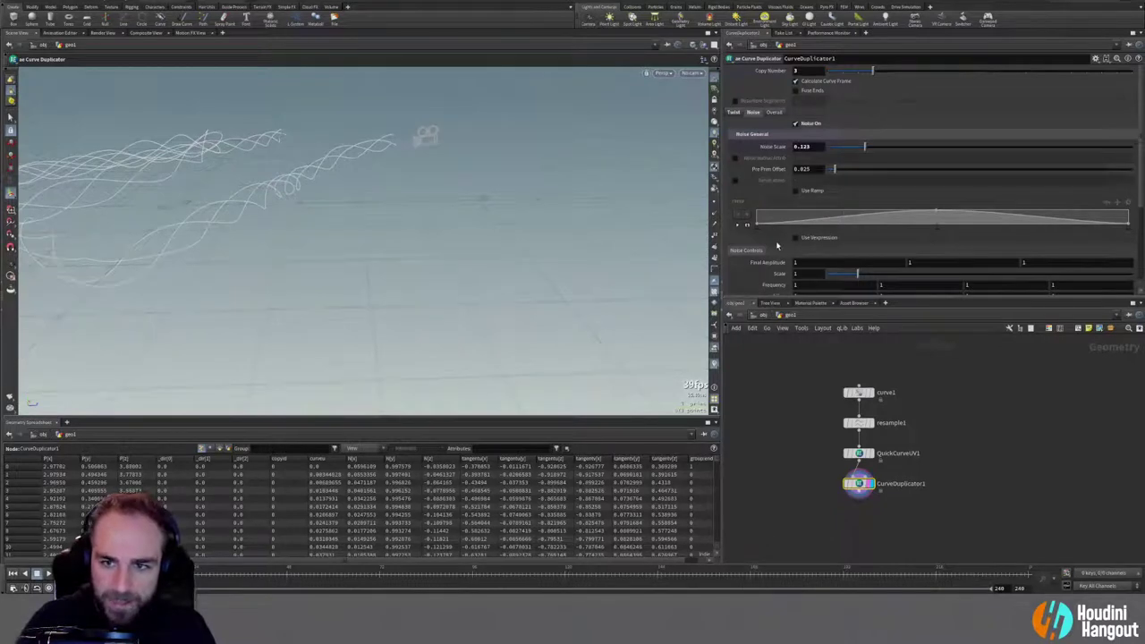
{"action": "scroll", "coordinate": [748, 284], "scroll_direction": "down", "scroll_amount": 1}
{"action": "left_click_drag", "start_coordinate": [855, 242], "coordinate": [842, 242]}
{"action": "double_click", "coordinate": [818, 114]}
{"action": "type", "text": "0.1"}
{"action": "key", "text": "Return"}
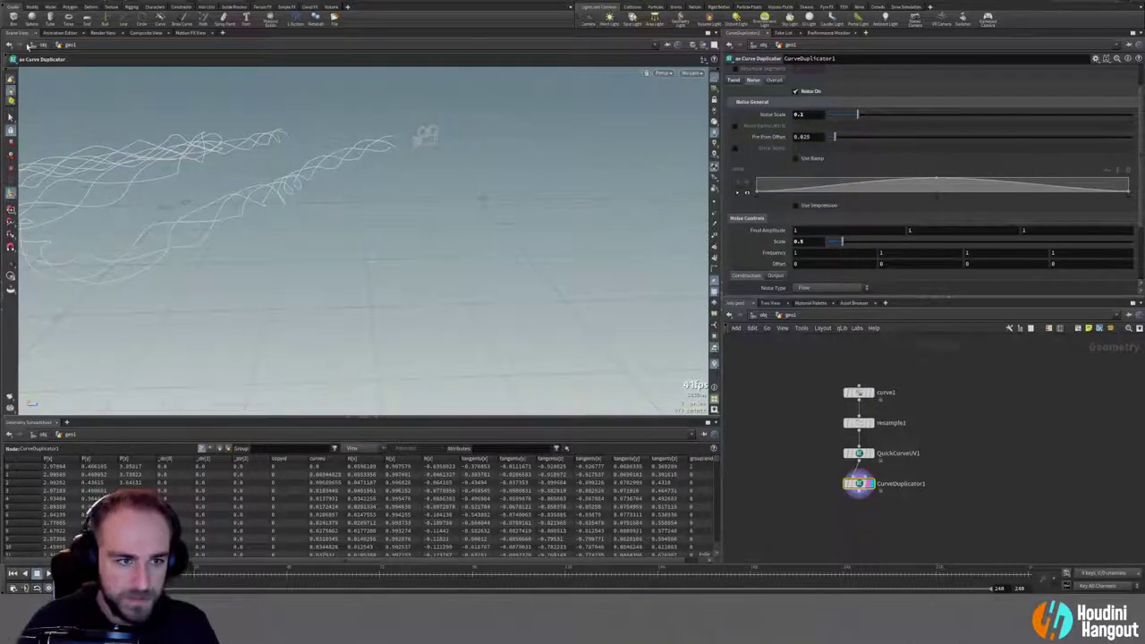
Step: Try a noise control scale of 1, settle on about 0.66, and inspect the braid from several angles
{"action": "left_click_drag", "start_coordinate": [223, 198], "coordinate": [641, 168], "text": "alt"}
{"action": "double_click", "coordinate": [808, 241]}
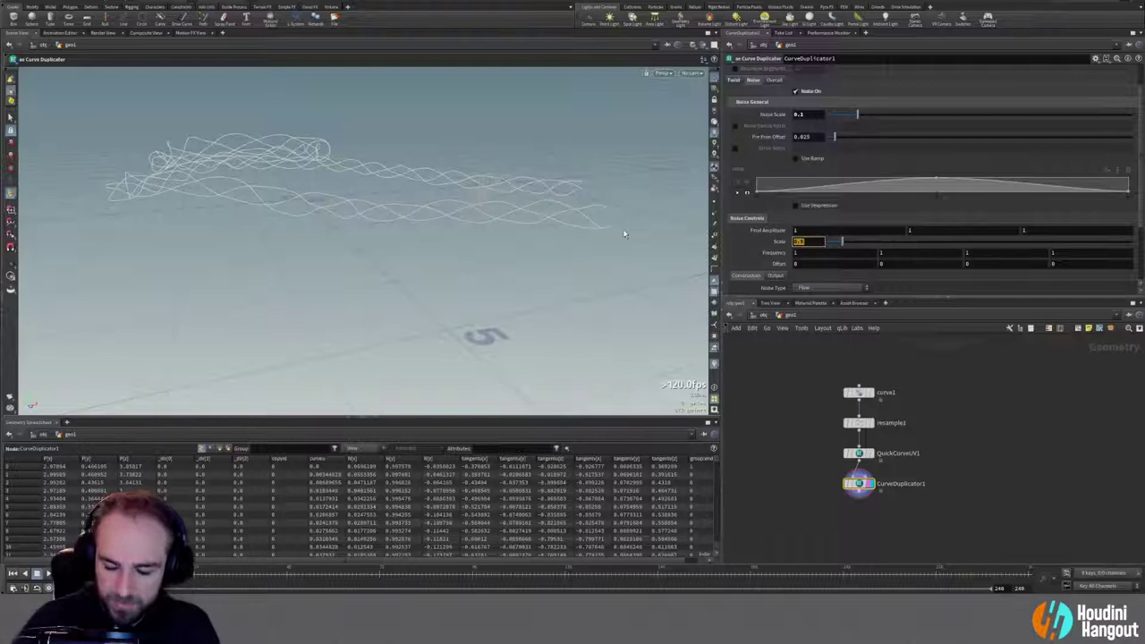
{"action": "type", "text": "1"}
{"action": "key", "text": "Return"}
{"action": "left_click_drag", "start_coordinate": [513, 217], "coordinate": [549, 263], "text": "alt"}
{"action": "key", "text": "Return"}
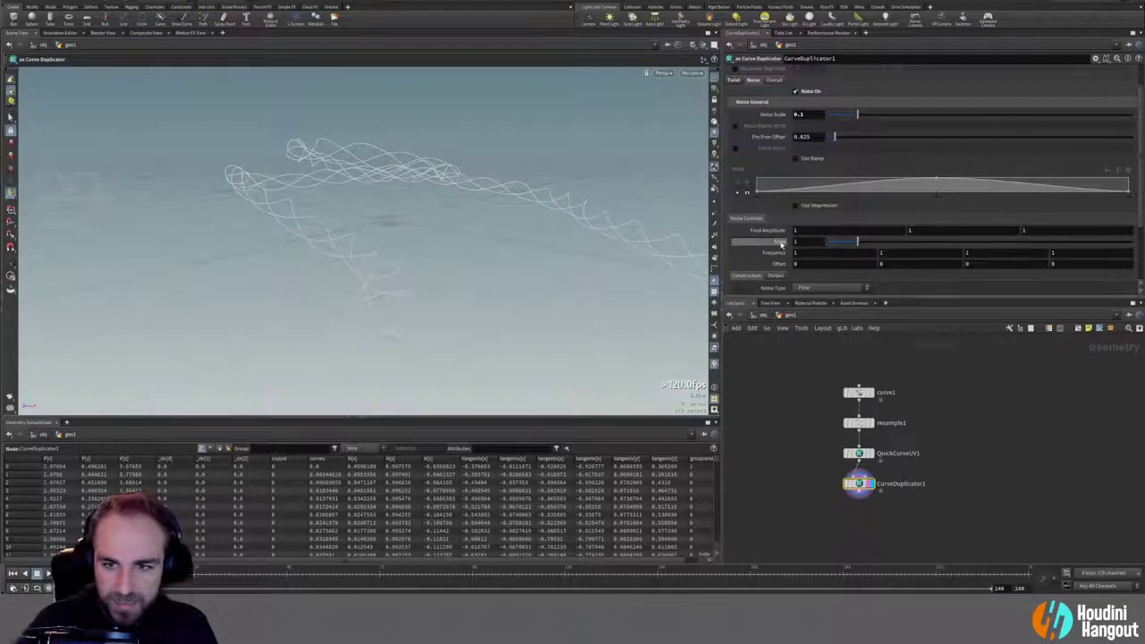
{"action": "left_click_drag", "start_coordinate": [857, 243], "coordinate": [848, 243]}
{"action": "left_click_drag", "start_coordinate": [362, 236], "coordinate": [149, 242], "text": "alt"}
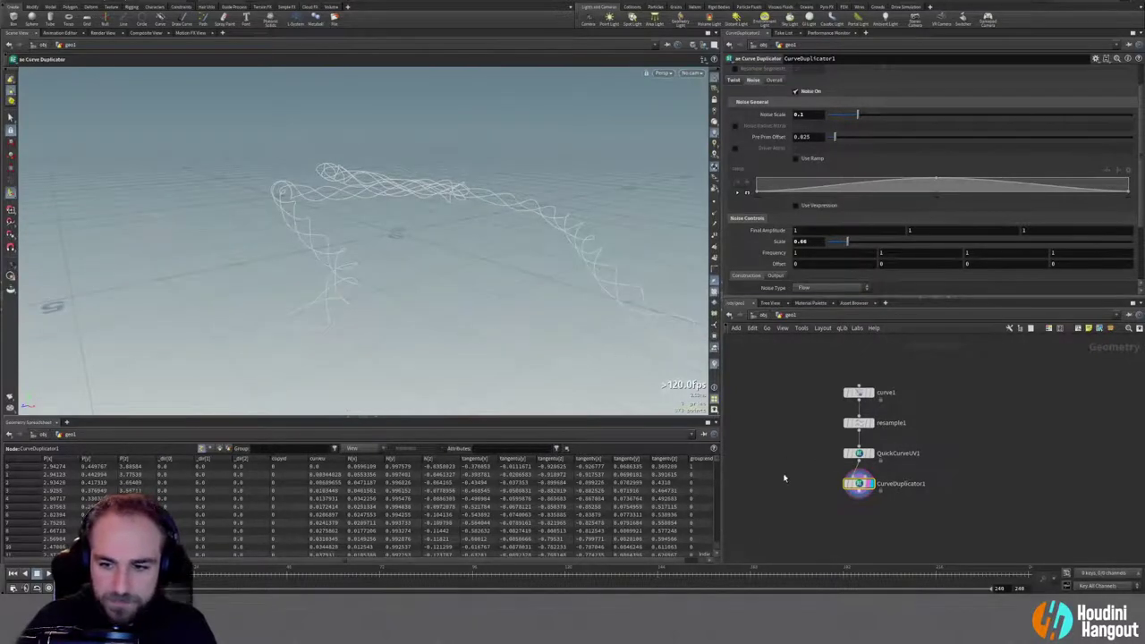
{"action": "key", "text": "Escape"}
{"action": "left_click_drag", "start_coordinate": [485, 289], "coordinate": [418, 294]}
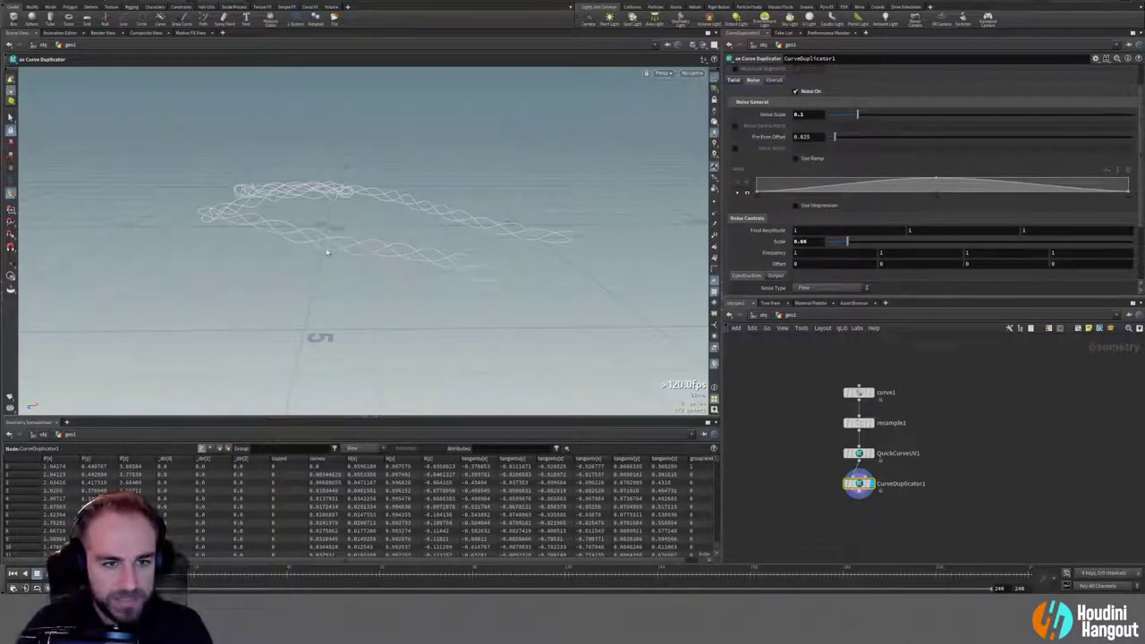
{"action": "left_click_drag", "start_coordinate": [432, 259], "coordinate": [251, 276], "text": "alt"}
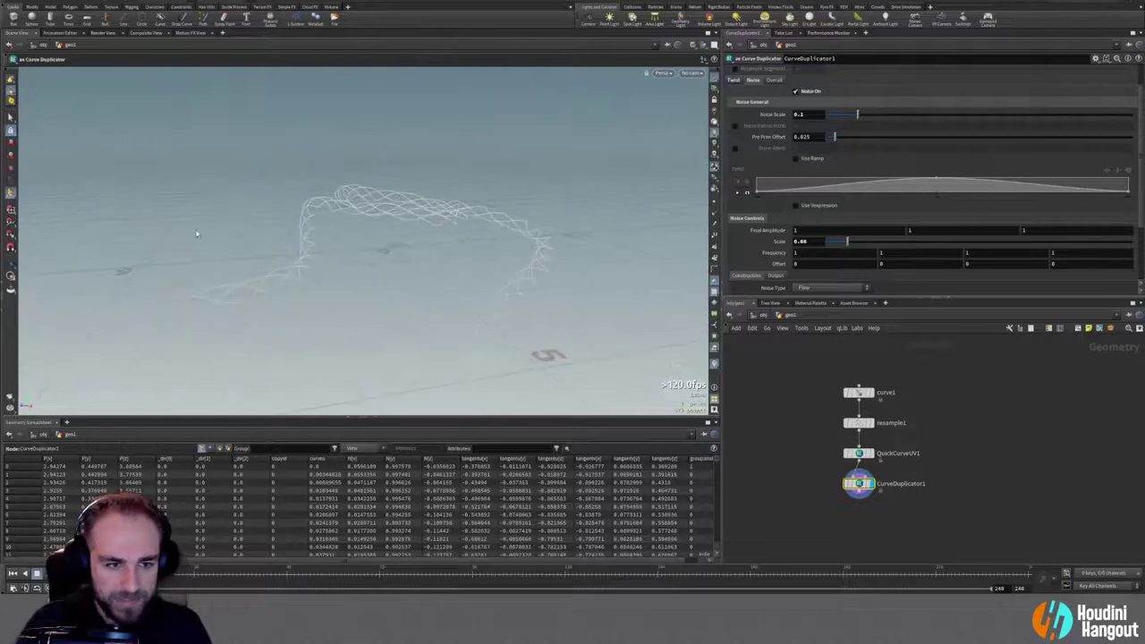
{"action": "left_click_drag", "start_coordinate": [545, 220], "coordinate": [363, 277], "text": "alt"}
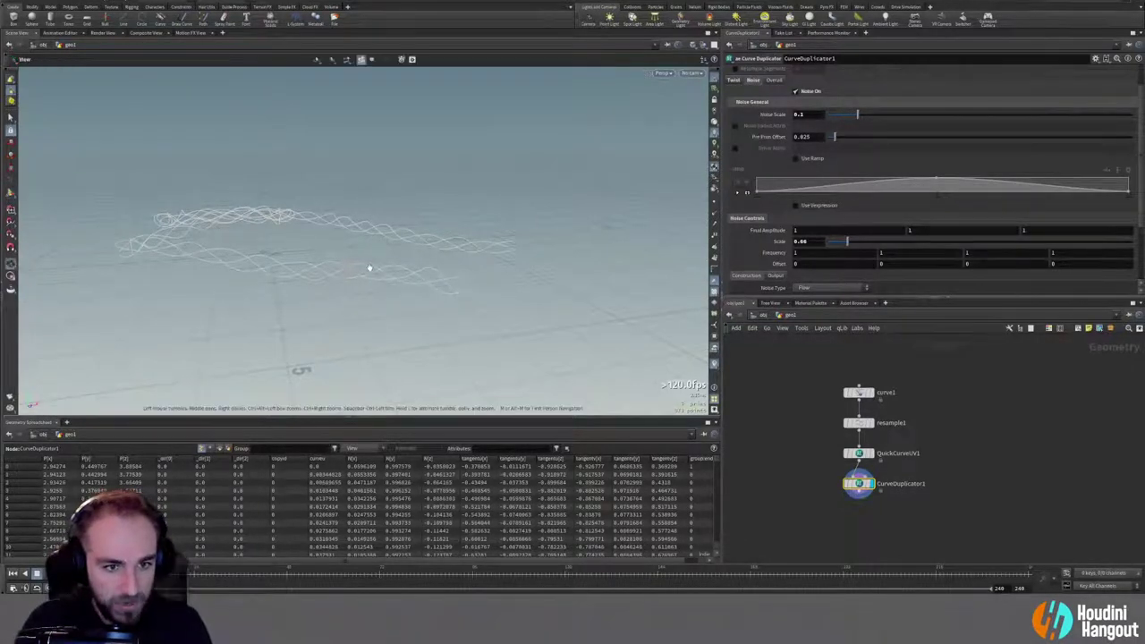
{"action": "left_click_drag", "start_coordinate": [370, 266], "coordinate": [331, 271], "text": "alt"}
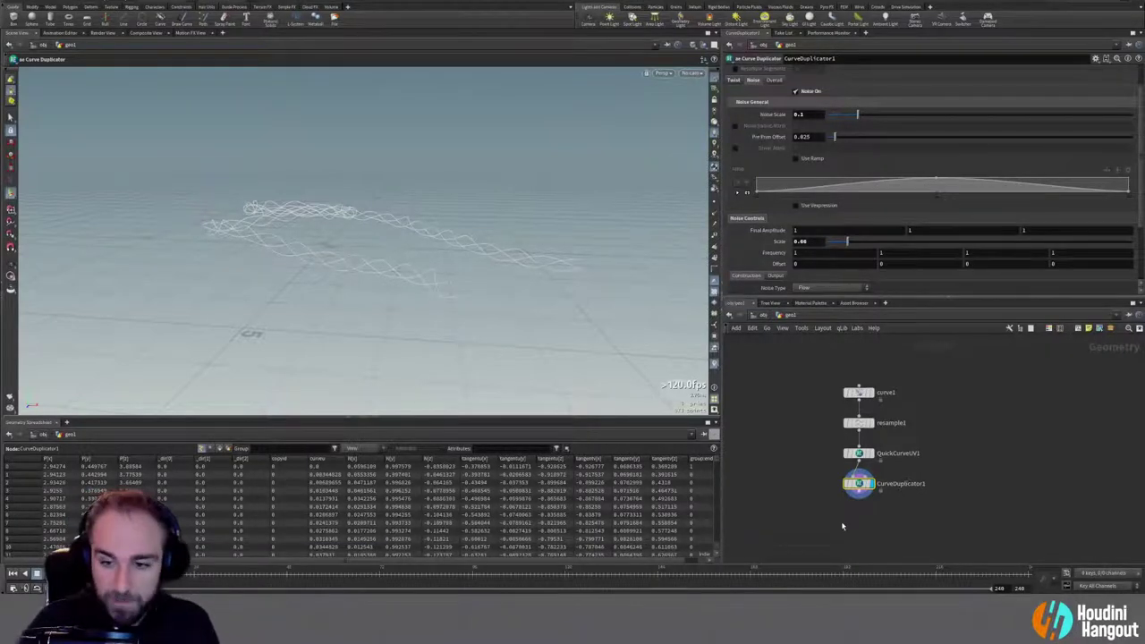
Step: Move CurveDuplicator1 further below QuickCurveUV1 to free space between the two nodes
{"action": "middle_click_drag", "start_coordinate": [838, 523], "coordinate": [827, 505]}
{"action": "left_click_drag", "start_coordinate": [812, 427], "coordinate": [869, 491]}
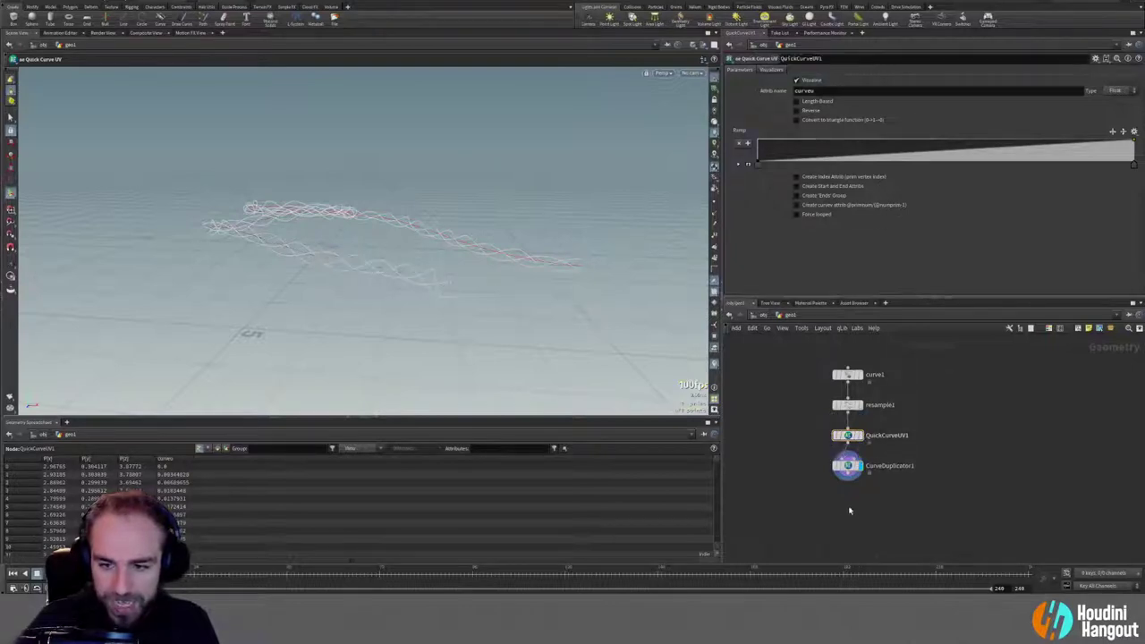
{"action": "middle_click_drag", "start_coordinate": [843, 506], "coordinate": [886, 463]}
{"action": "left_click", "coordinate": [874, 426]}
{"action": "left_click_drag", "start_coordinate": [875, 426], "coordinate": [875, 528]}
Step: Add an unconnected Extract Point from Curve node beside the wire between QuickCurveUV1 and CurveDuplicator1
{"action": "key", "text": "Tab"}
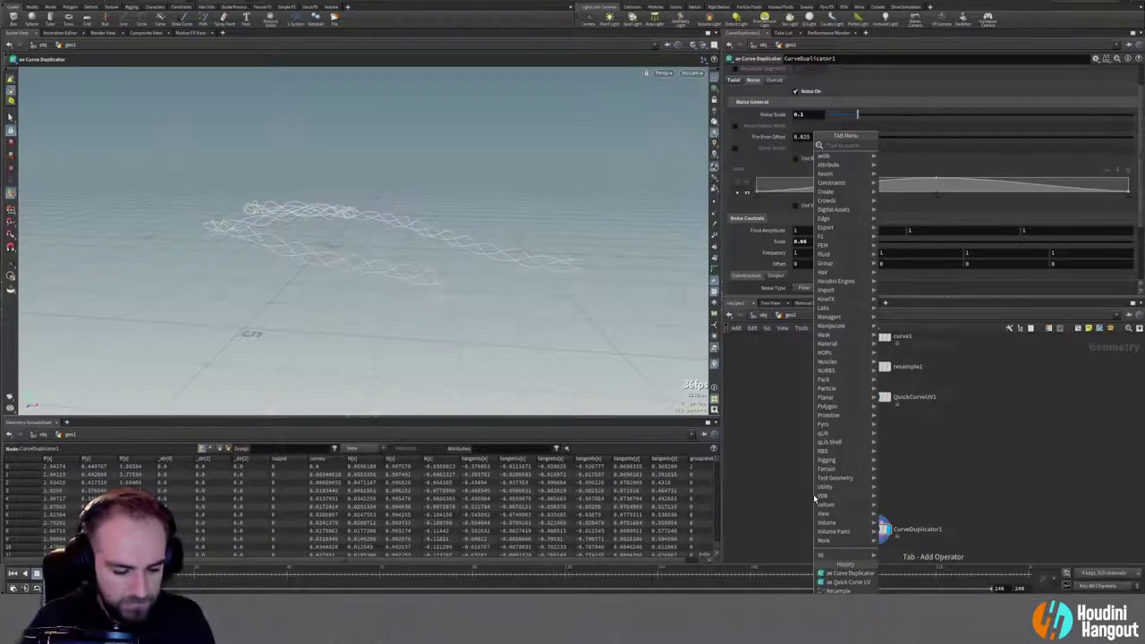
{"action": "type", "text": "curve"}
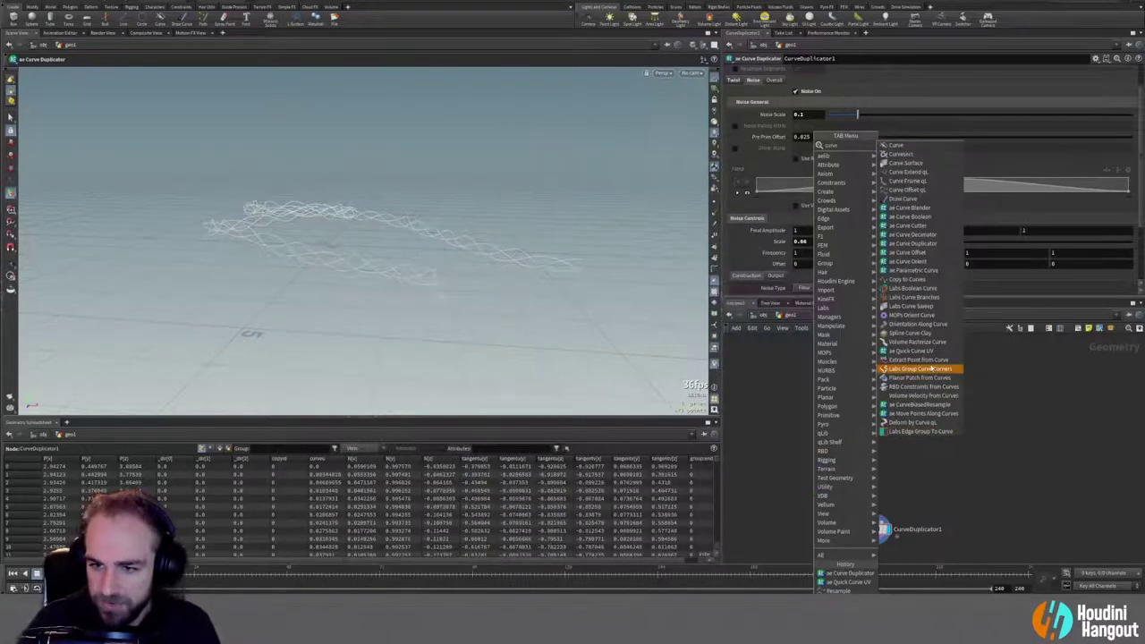
{"action": "left_click", "coordinate": [916, 361]}
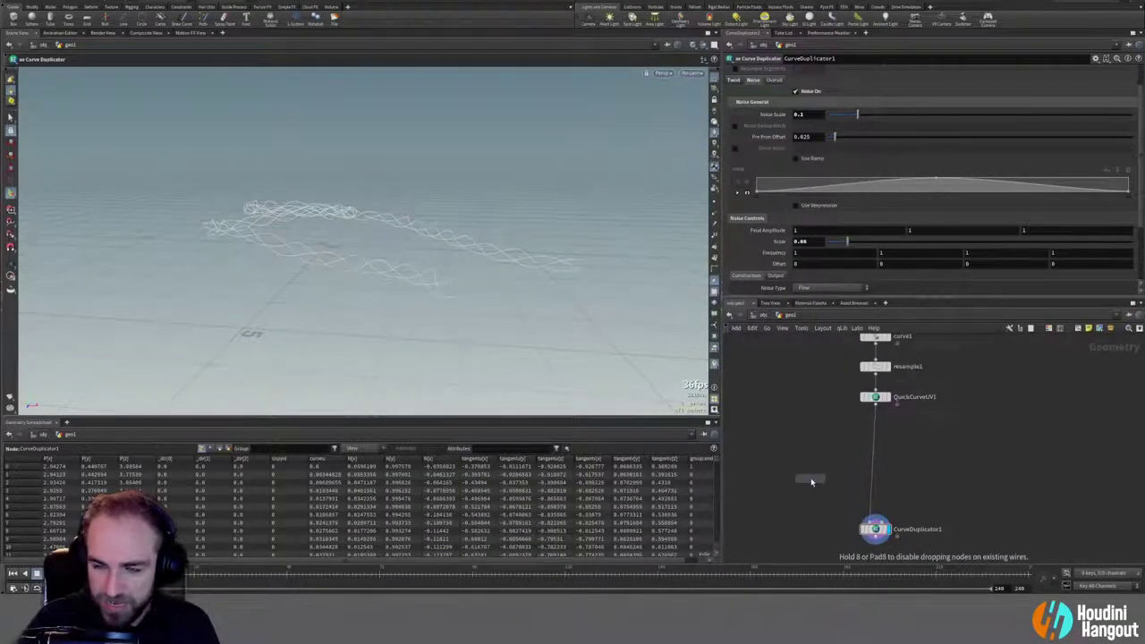
{"action": "left_click", "coordinate": [810, 478]}
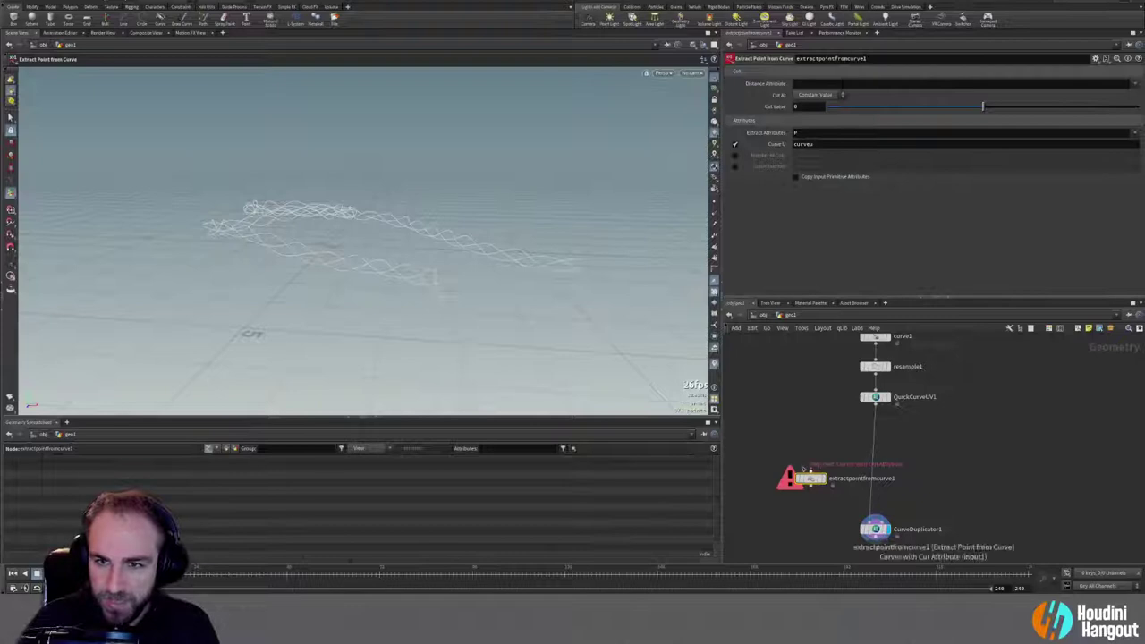
Step: Set the extract node's Cut At mode to Current Time after comparing it with Attribute Value
{"action": "left_click", "coordinate": [816, 96]}
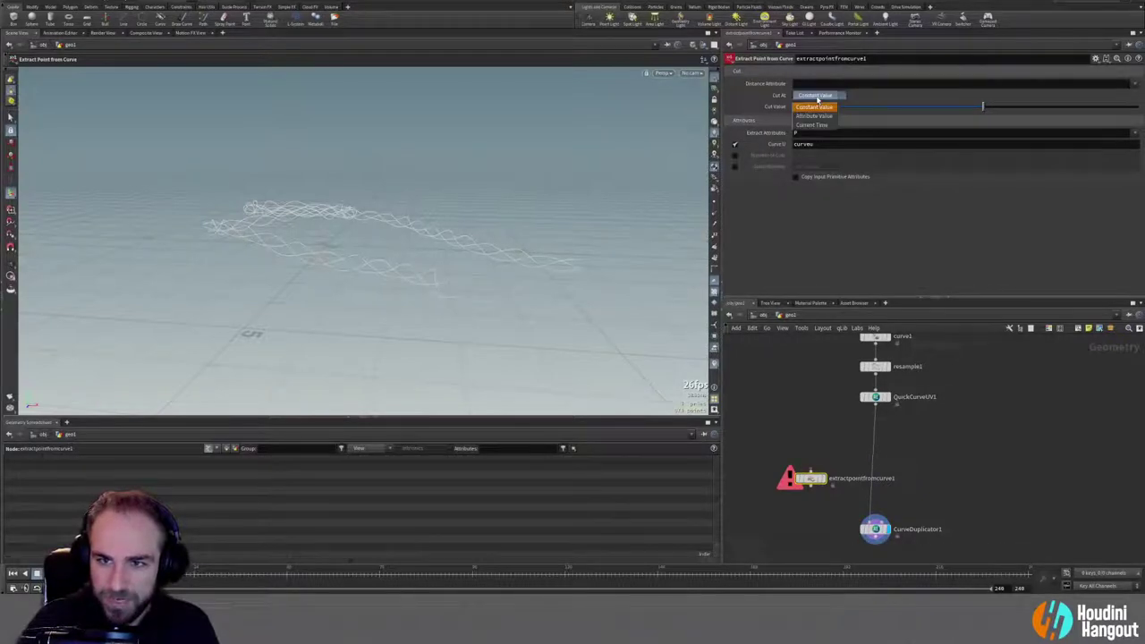
{"action": "left_click", "coordinate": [813, 125]}
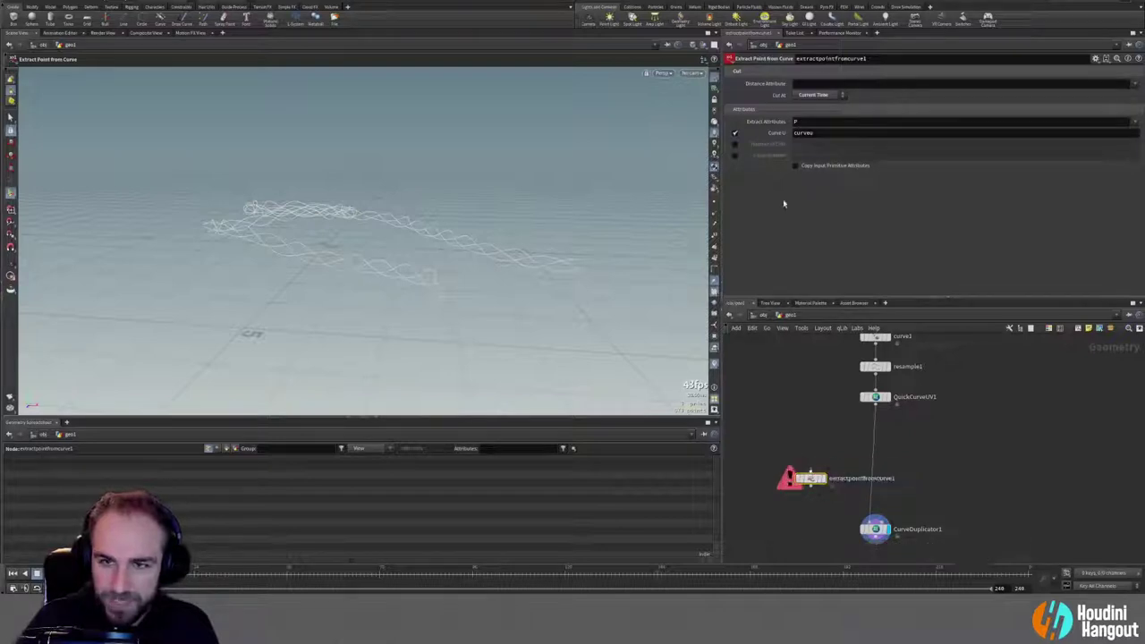
{"action": "left_click", "coordinate": [813, 94]}
{"action": "left_click", "coordinate": [812, 118]}
{"action": "left_click", "coordinate": [814, 95]}
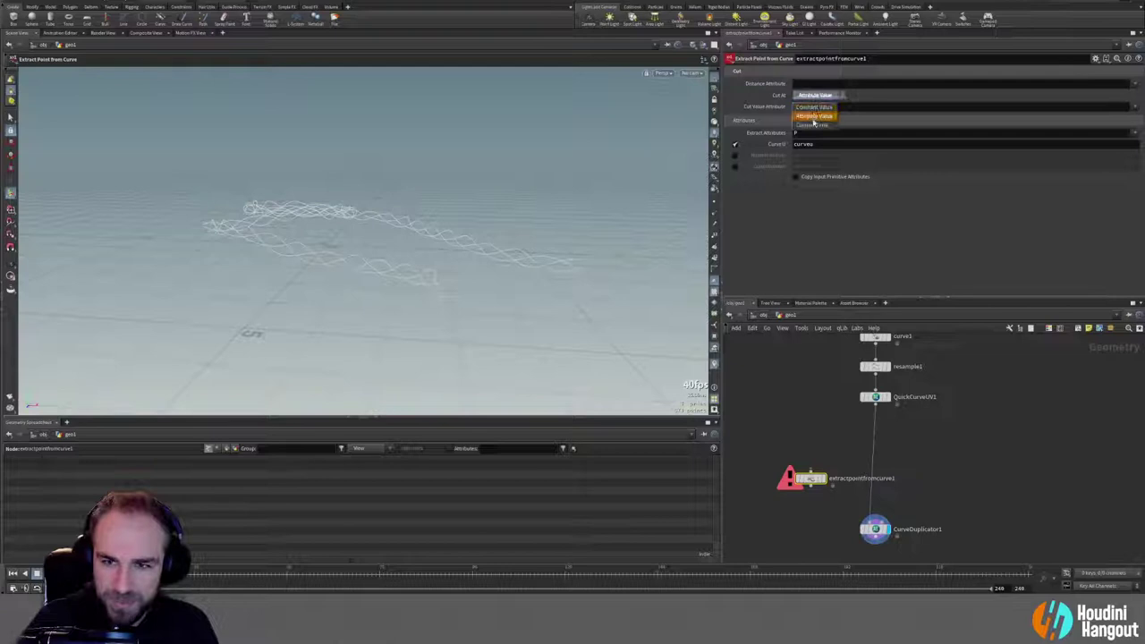
{"action": "left_click", "coordinate": [816, 123]}
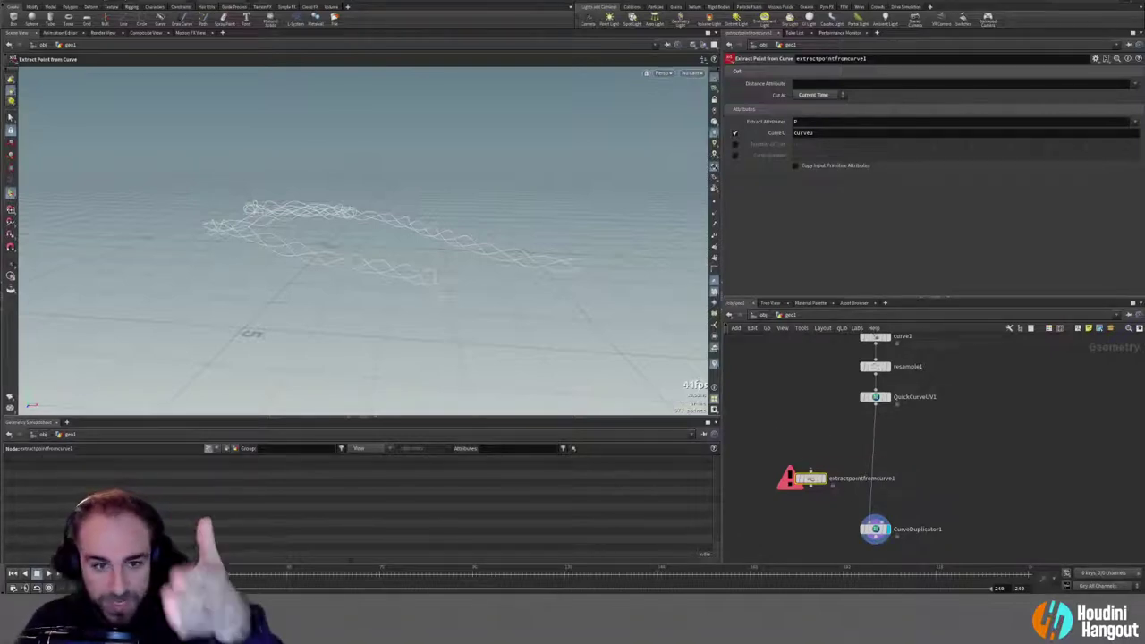
Step: Move the extract point node down next to CurveDuplicator1 and display the output of QuickCurveUV1
{"action": "left_click_drag", "start_coordinate": [809, 480], "coordinate": [794, 505]}
{"action": "key", "text": "Return"}
{"action": "left_click_drag", "start_coordinate": [423, 280], "coordinate": [288, 260], "text": "alt"}
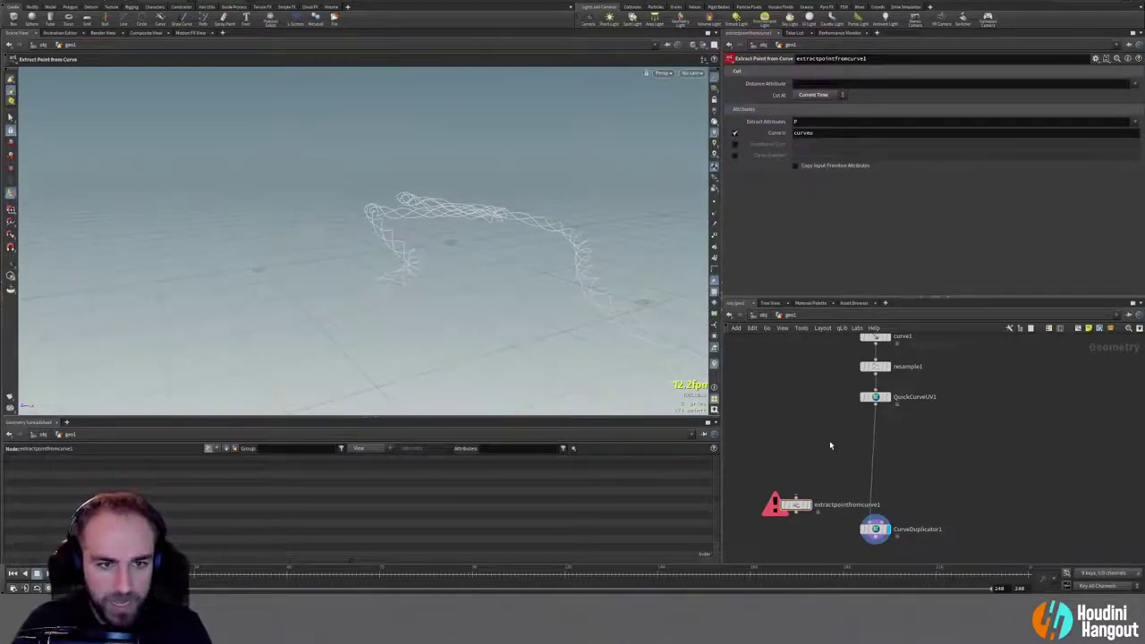
{"action": "left_click", "coordinate": [875, 397]}
{"action": "left_click", "coordinate": [876, 399]}
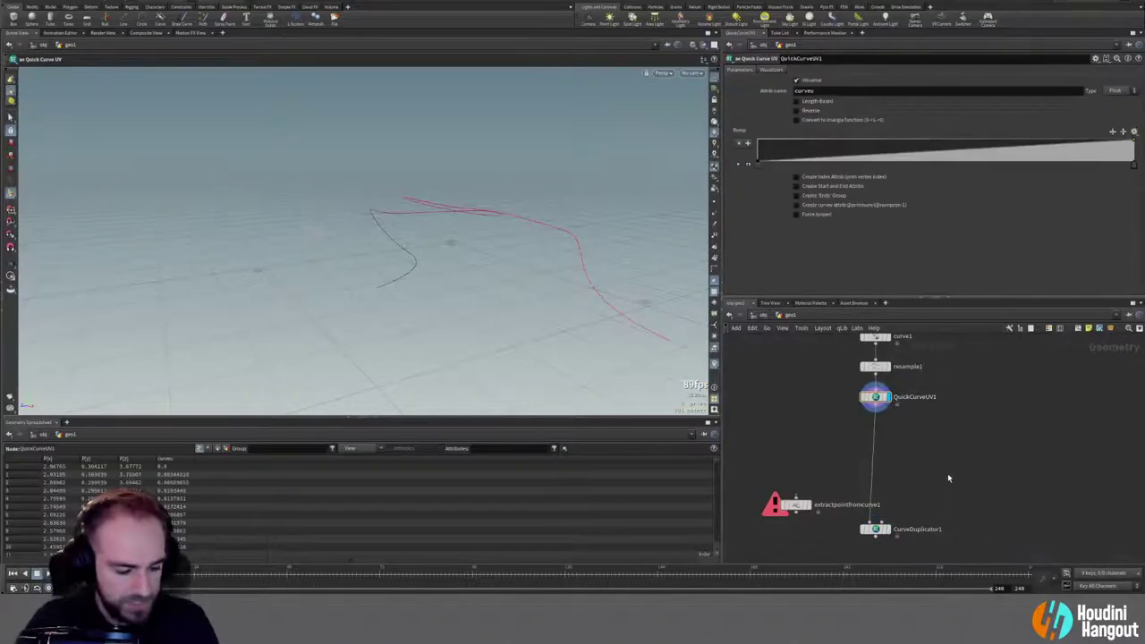
Step: Insert a Point Wrangle node into the wire between QuickCurveUV1 and CurveDuplicator1
{"action": "key", "text": "Tab"}
{"action": "type", "text": "point wra"}
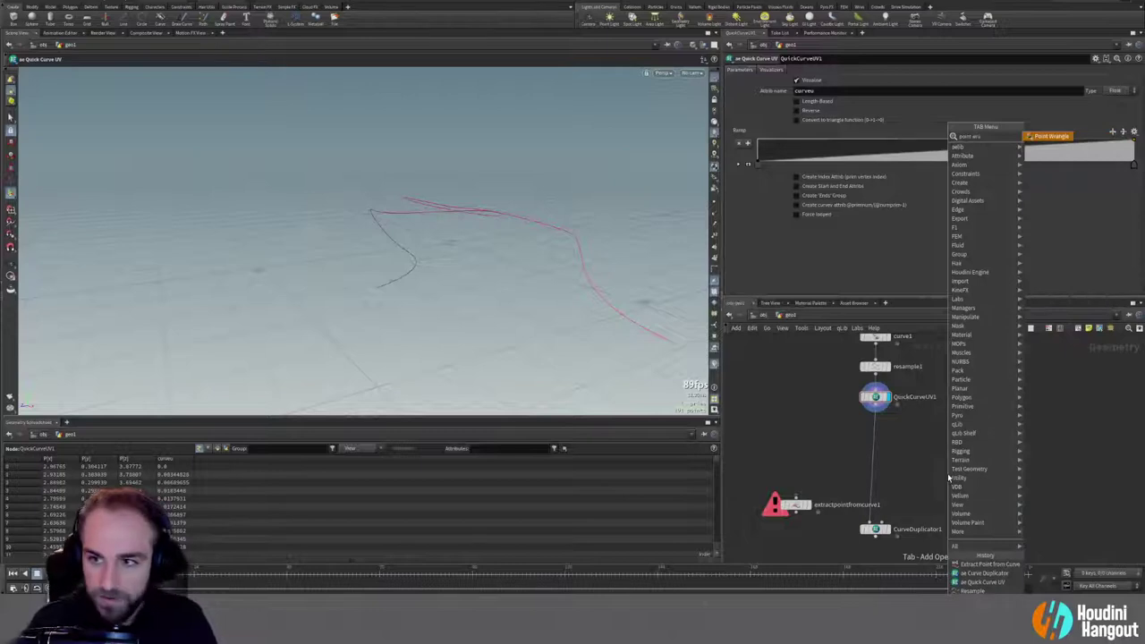
{"action": "key", "text": "Return"}
{"action": "left_click", "coordinate": [876, 426]}
{"action": "left_click_drag", "start_coordinate": [877, 429], "coordinate": [875, 431]}
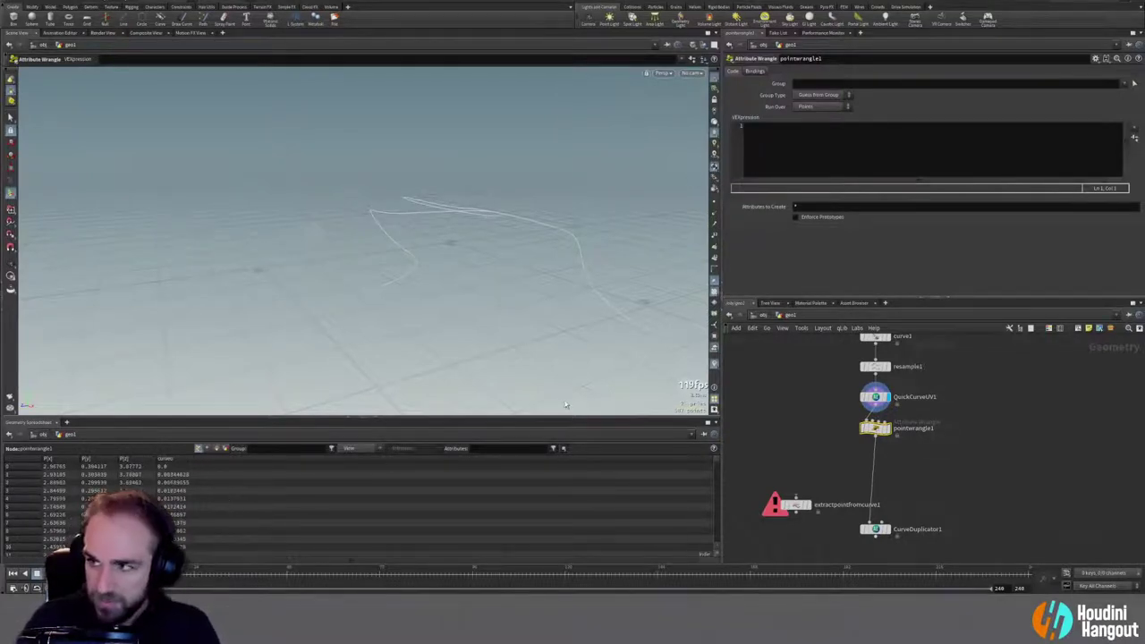
{"action": "left_click", "coordinate": [791, 145]}
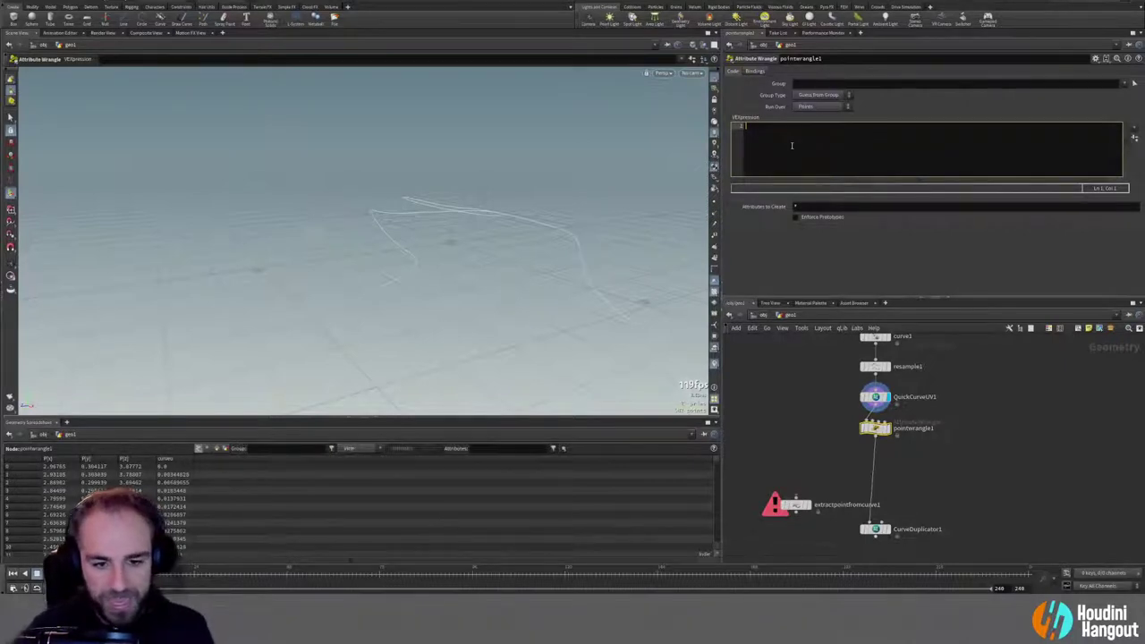
Step: Set the global animation end frame to 120
{"action": "left_click", "coordinate": [13, 588]}
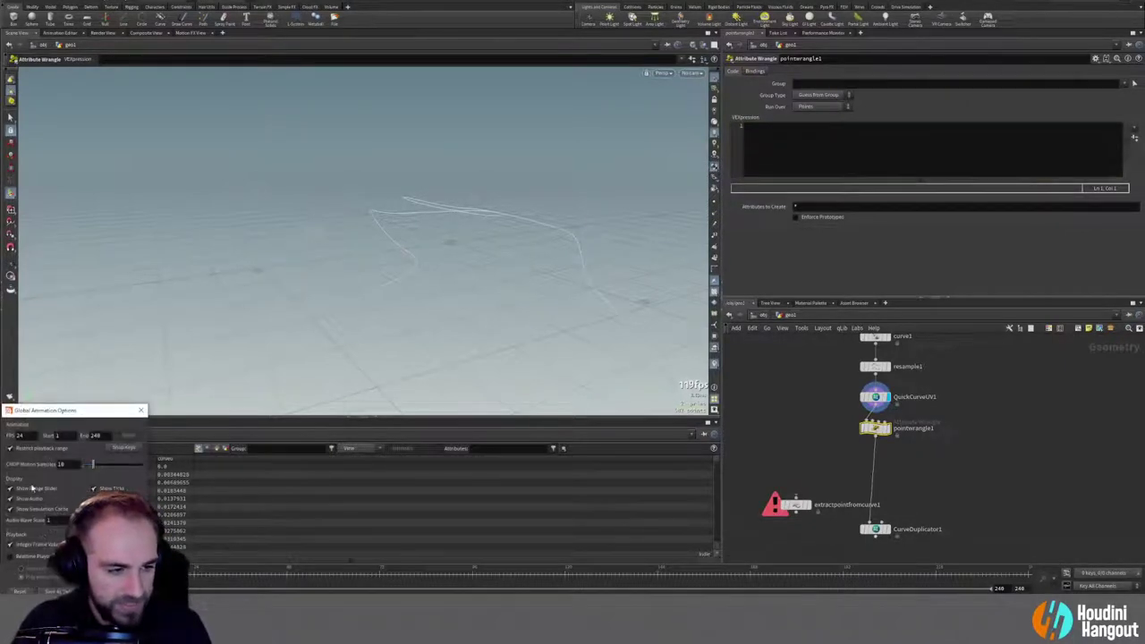
{"action": "left_click_drag", "start_coordinate": [63, 410], "coordinate": [190, 237]}
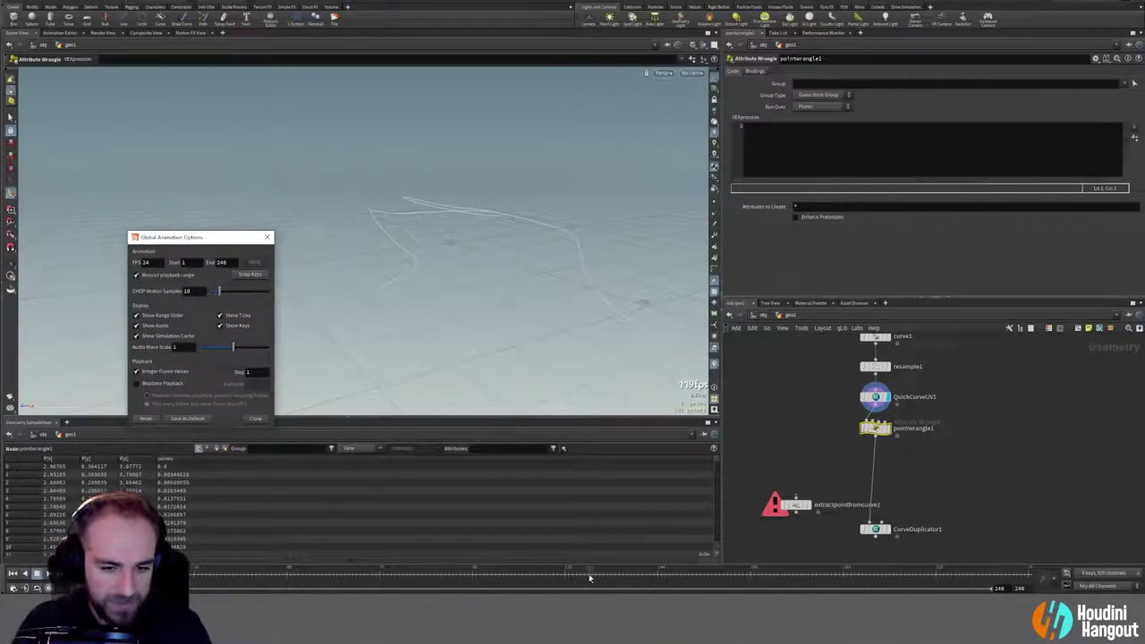
{"action": "left_click", "coordinate": [223, 262]}
{"action": "type", "text": "120"}
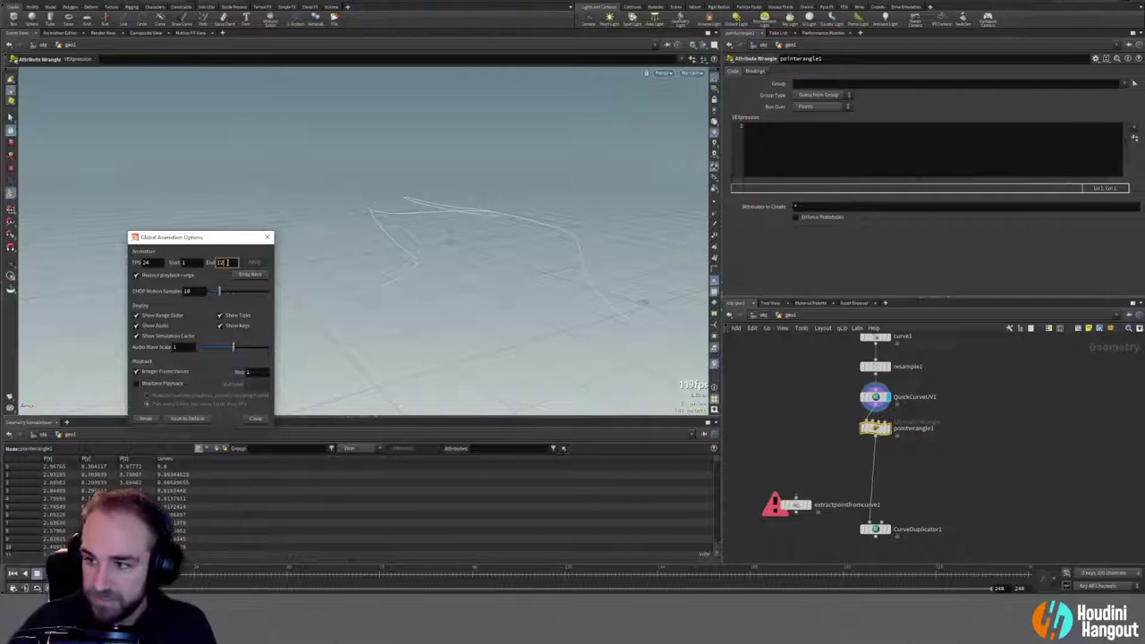
{"action": "key", "text": "Return"}
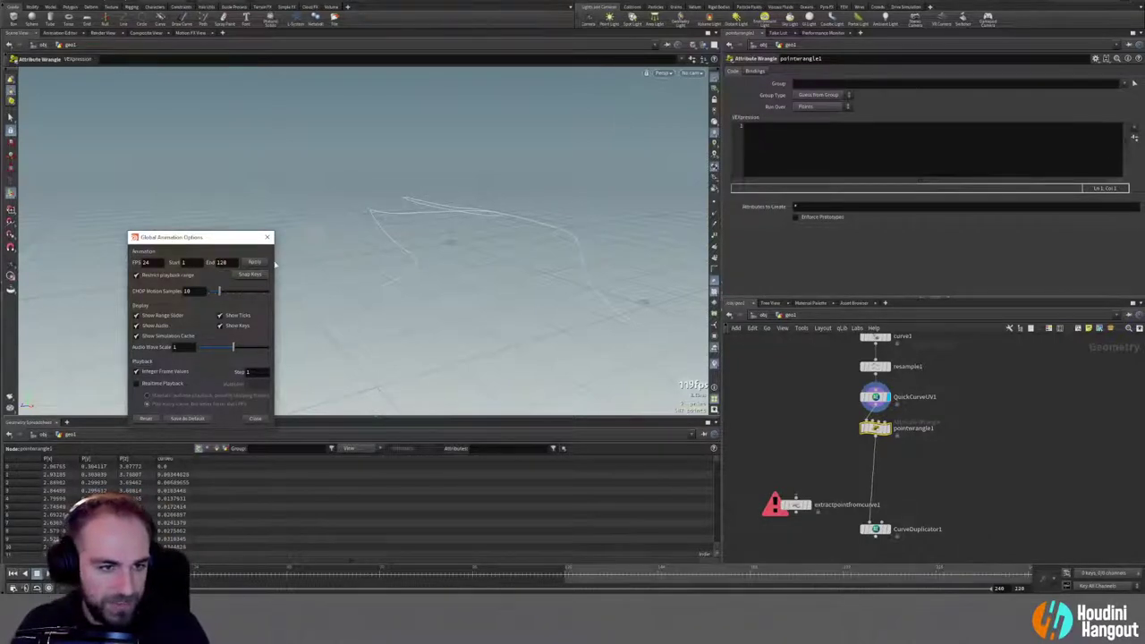
{"action": "left_click", "coordinate": [254, 418]}
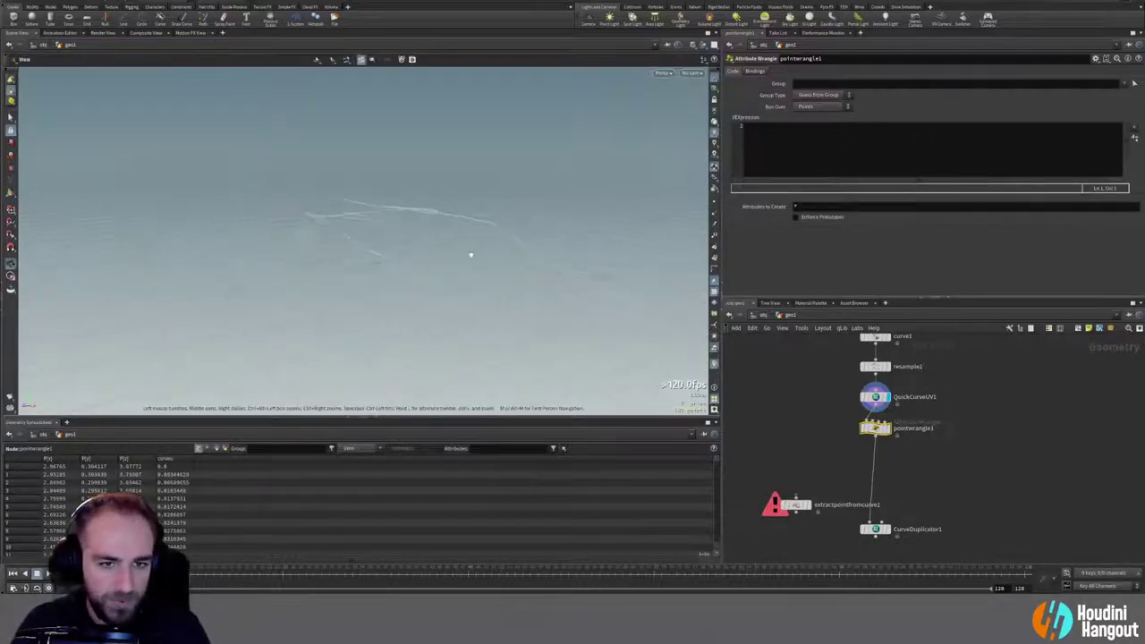
{"action": "left_click", "coordinate": [838, 572]}
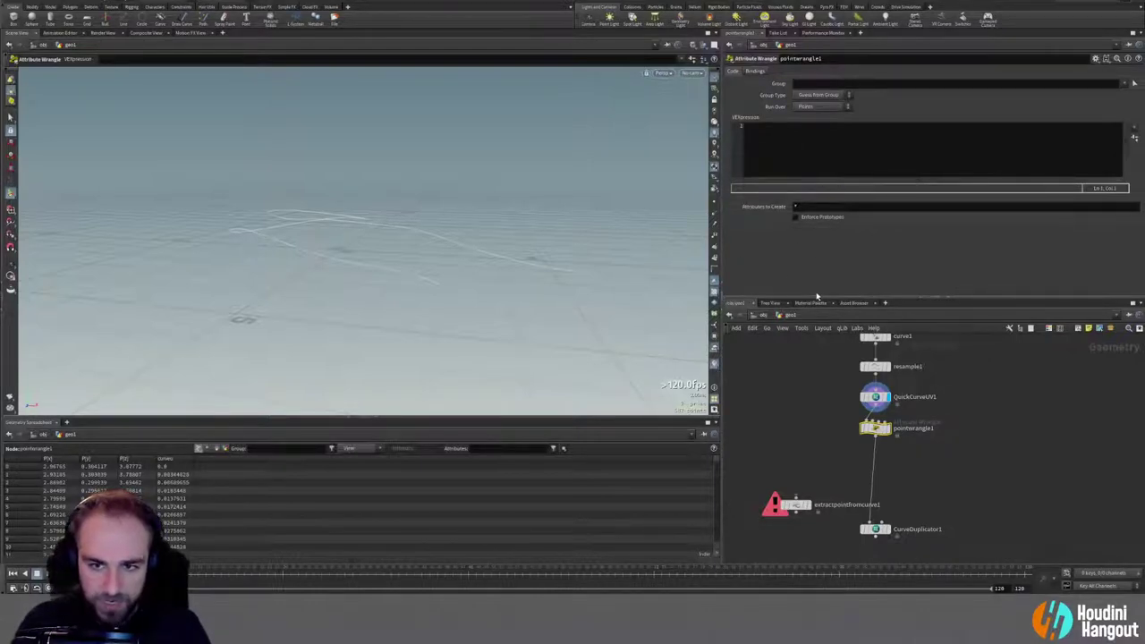
Step: Declare an integer channel variable in the wrangle code: int startFrame = chi("Start_Frame");
{"action": "left_click", "coordinate": [786, 133]}
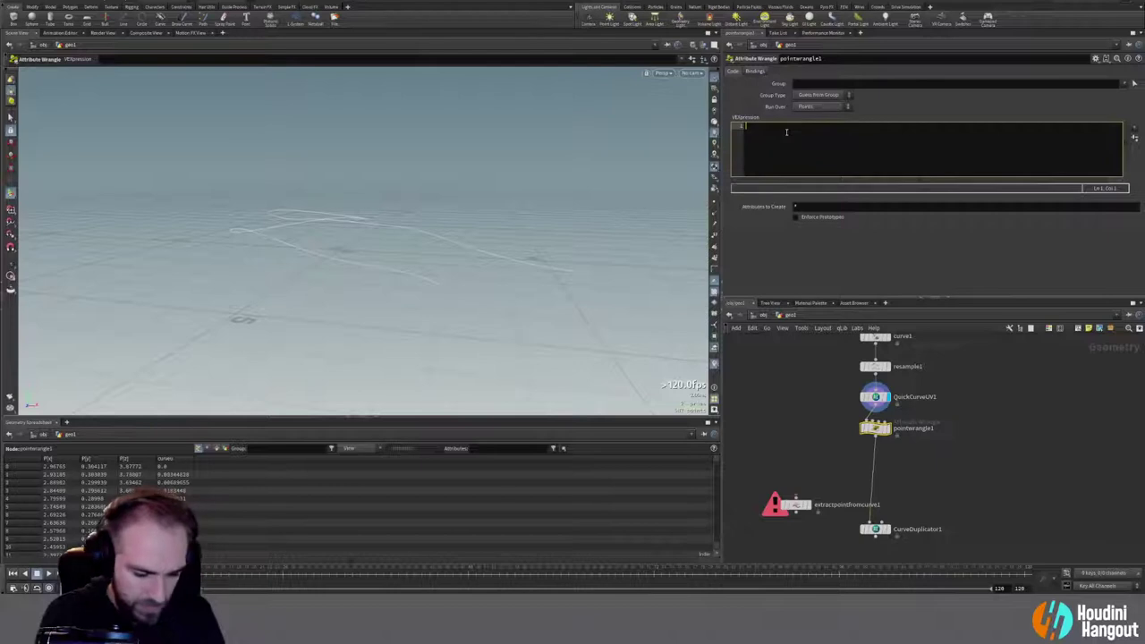
{"action": "type", "text": "chf"}
{"action": "key", "text": "BackSpace"}
{"action": "key", "text": "BackSpace"}
{"action": "key", "text": "BackSpace"}
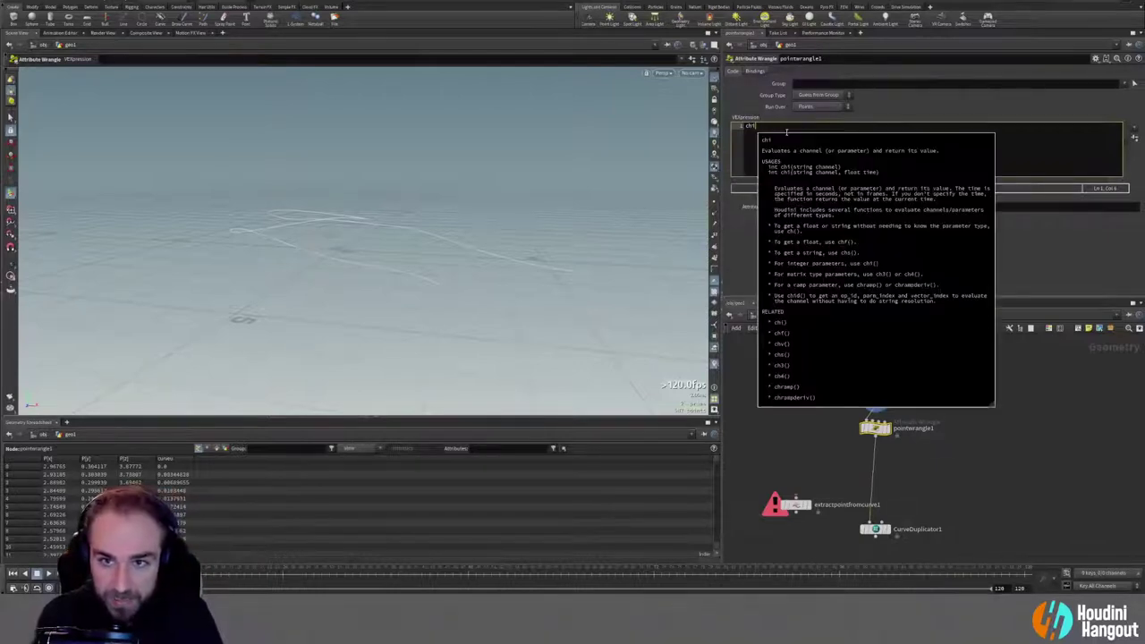
{"action": "type", "text": "int startFrame"}
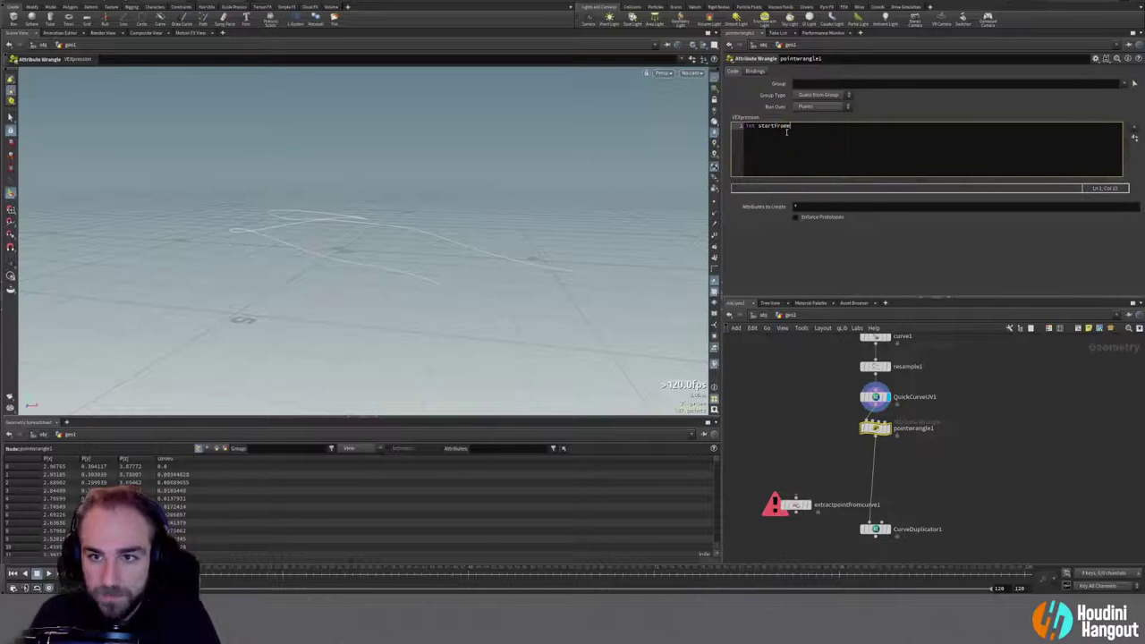
{"action": "type", "text": " = chi("}
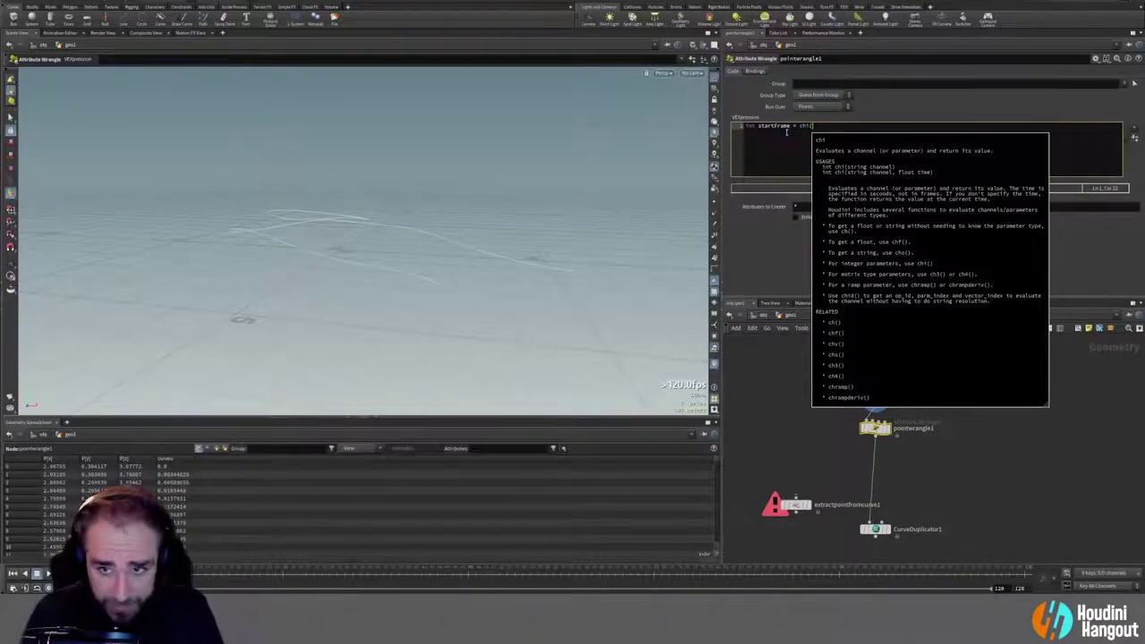
{"action": "type", "text": "\""}
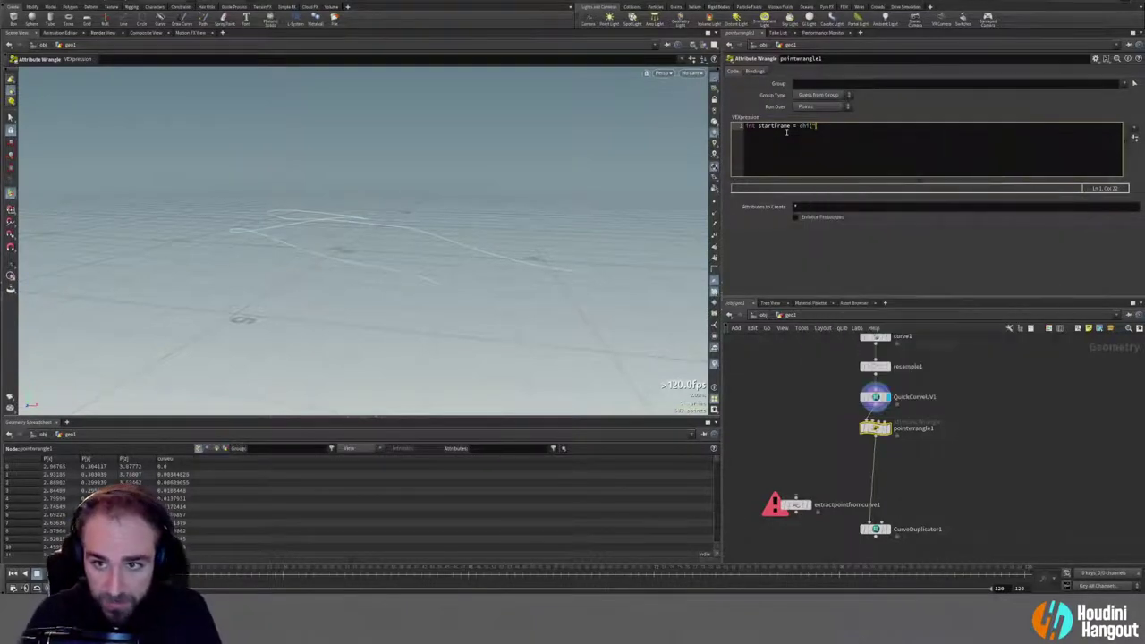
{"action": "type", "text": "start_"}
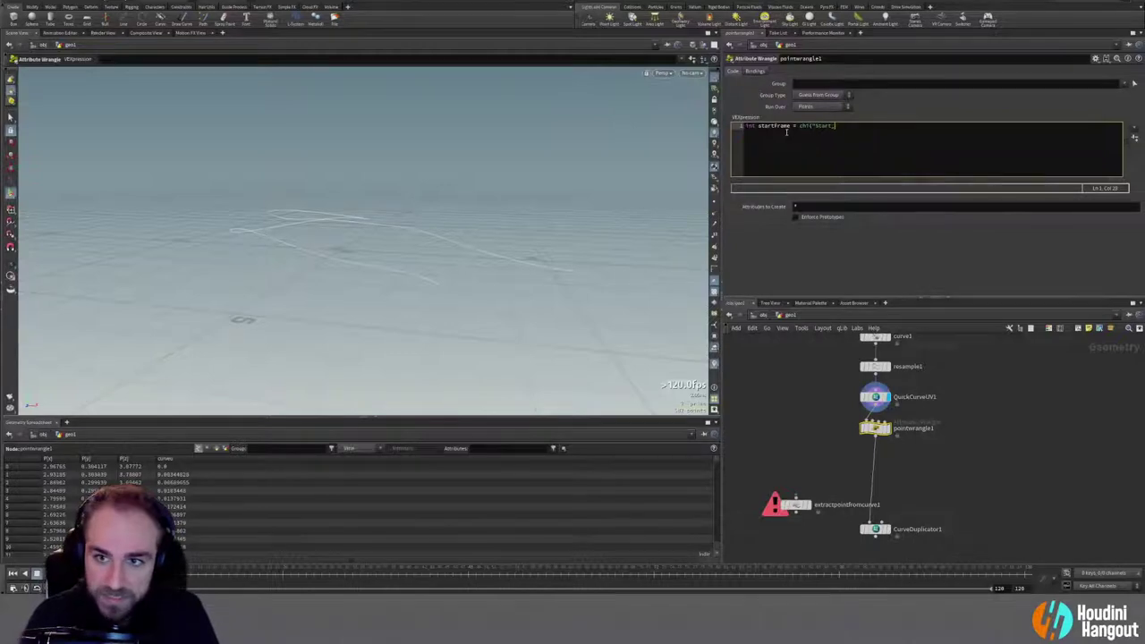
{"action": "type", "text": "frame\");"}
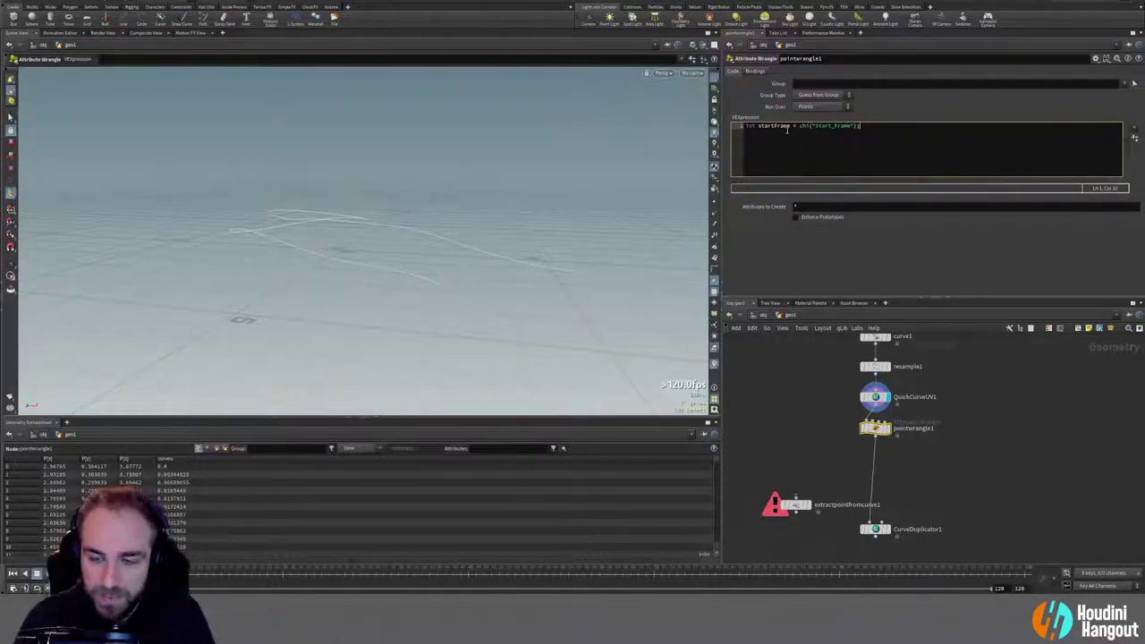
Step: Duplicate the startFrame line below itself and change the copy to int endFrame = chi("End_Frame");
{"action": "key", "text": "ctrl+a"}
{"action": "key", "text": "ctrl+c"}
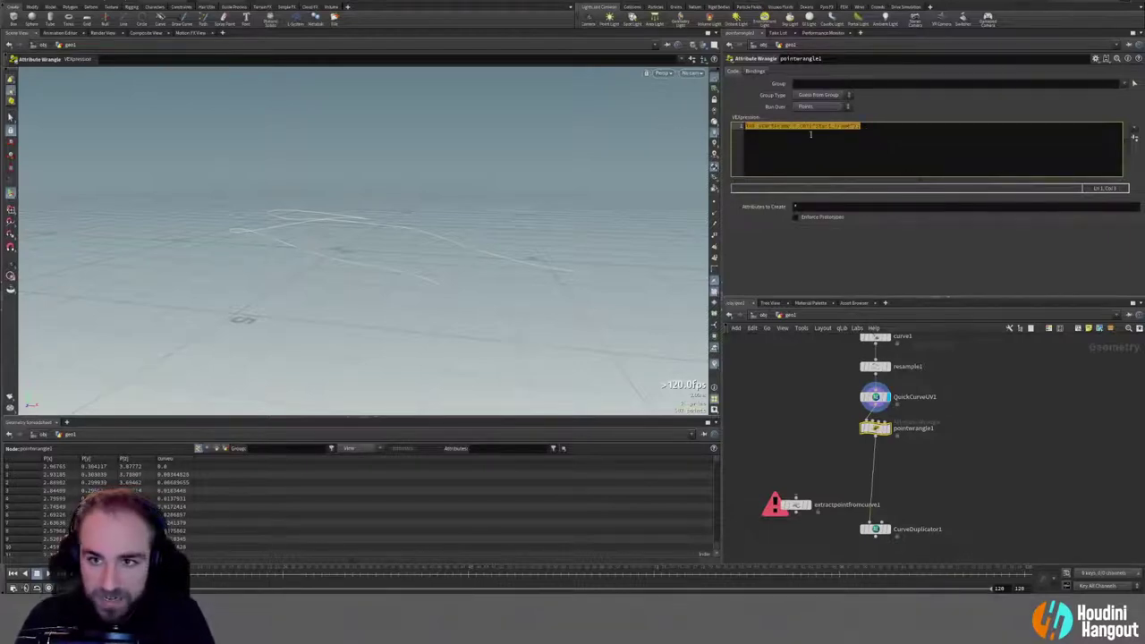
{"action": "left_click", "coordinate": [872, 127]}
{"action": "key", "text": "Return"}
{"action": "key", "text": "ctrl+v"}
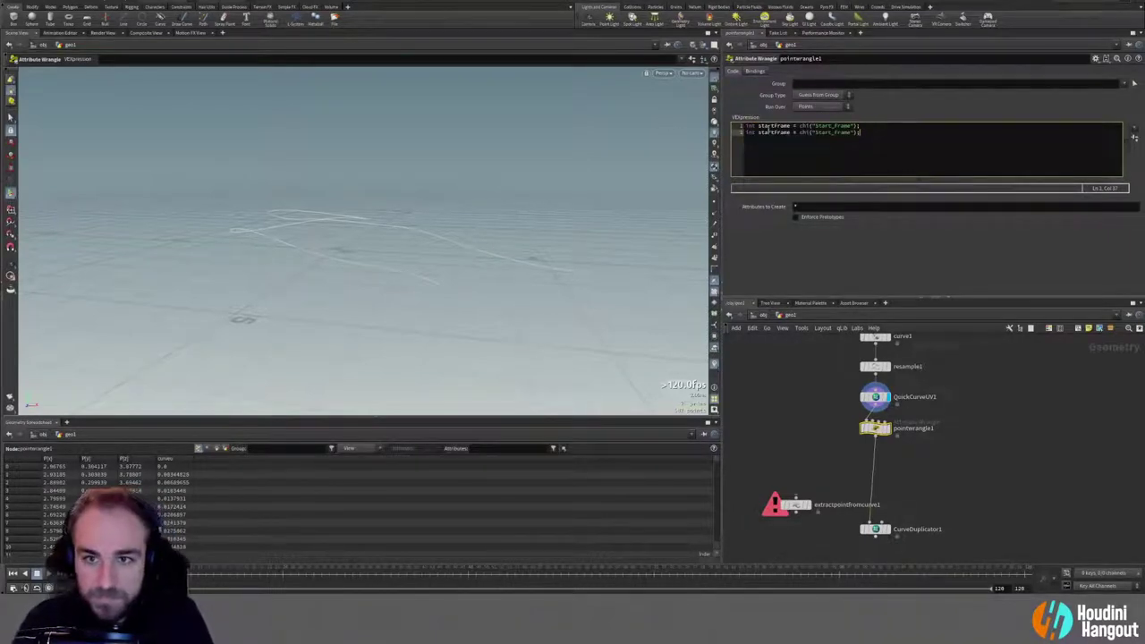
{"action": "left_click_drag", "start_coordinate": [775, 132], "coordinate": [809, 133]}
{"action": "type", "text": "end"}
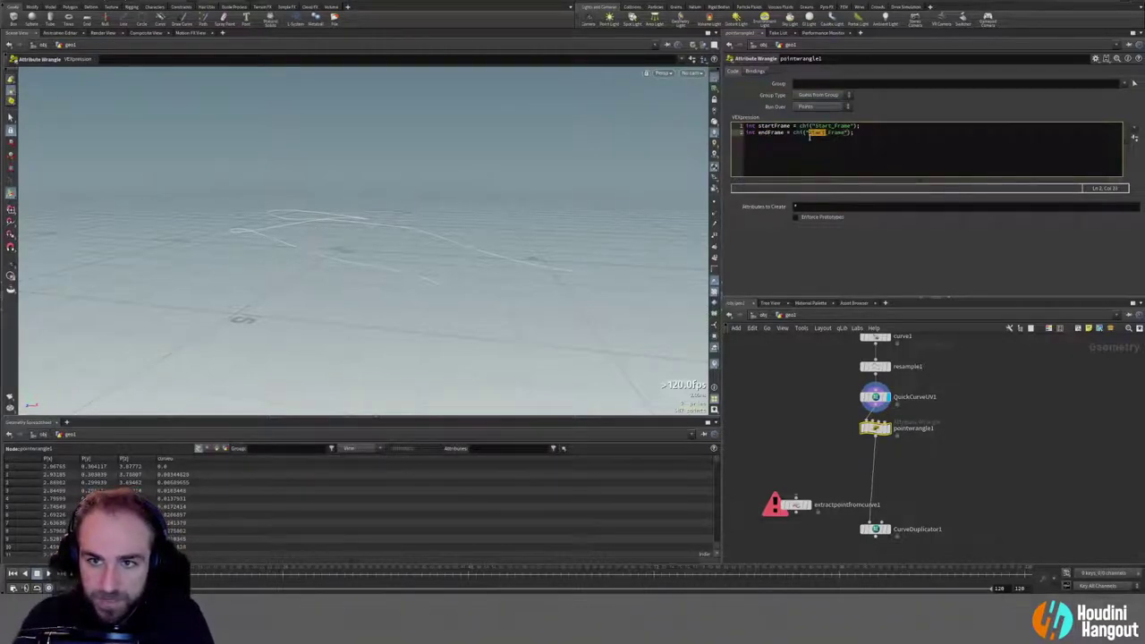
{"action": "type", "text": "end"}
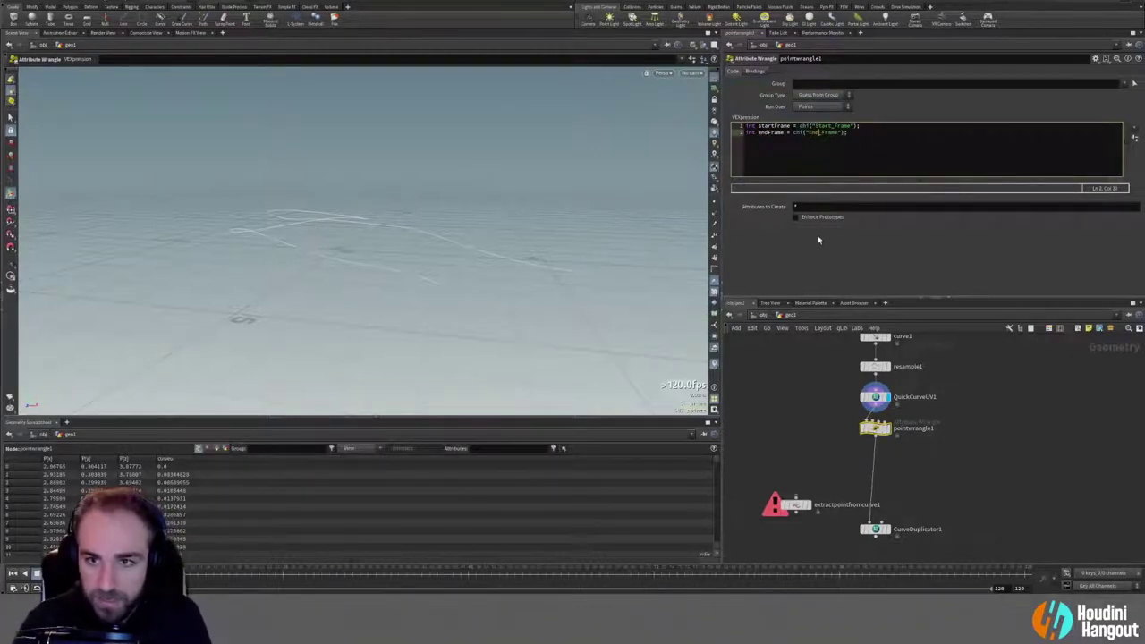
Step: Create the wrangle's channel parameters from the code, then set End Frame to 96 and Start Frame to 1
{"action": "left_click", "coordinate": [1134, 136]}
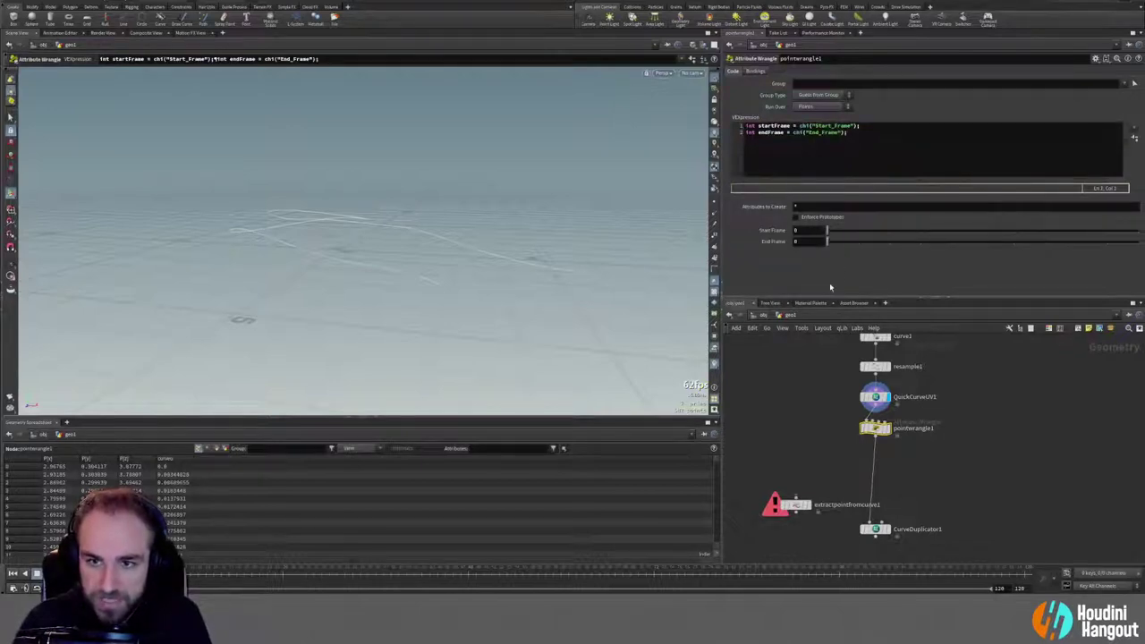
{"action": "left_click", "coordinate": [808, 241]}
{"action": "type", "text": "96"}
{"action": "key", "text": "Return"}
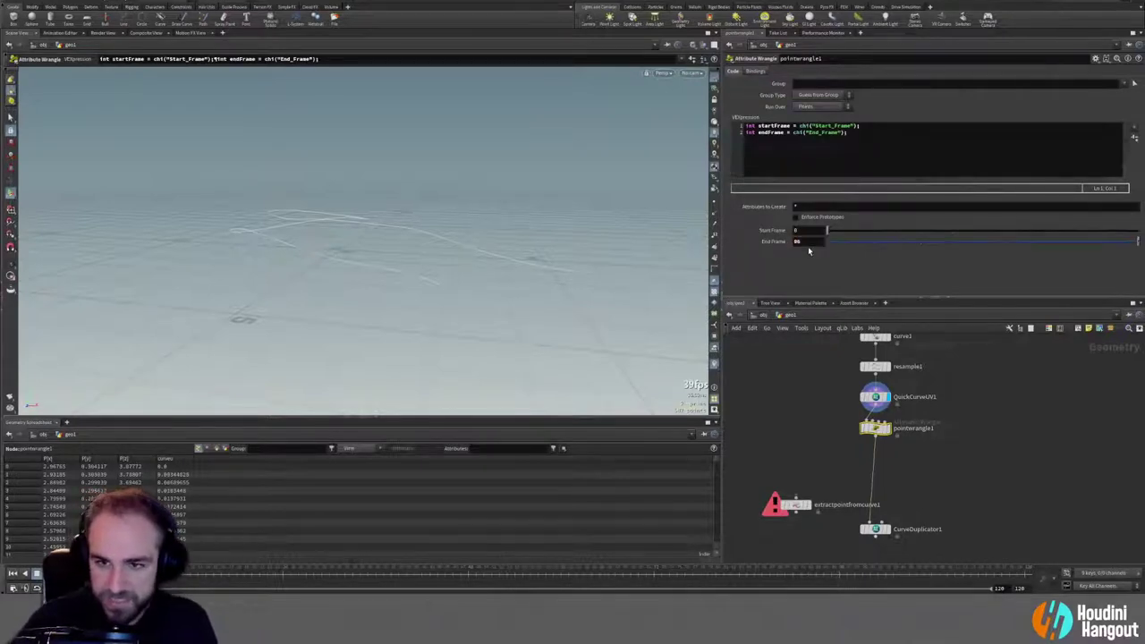
{"action": "left_click", "coordinate": [804, 230]}
{"action": "type", "text": "1"}
{"action": "key", "text": "Return"}
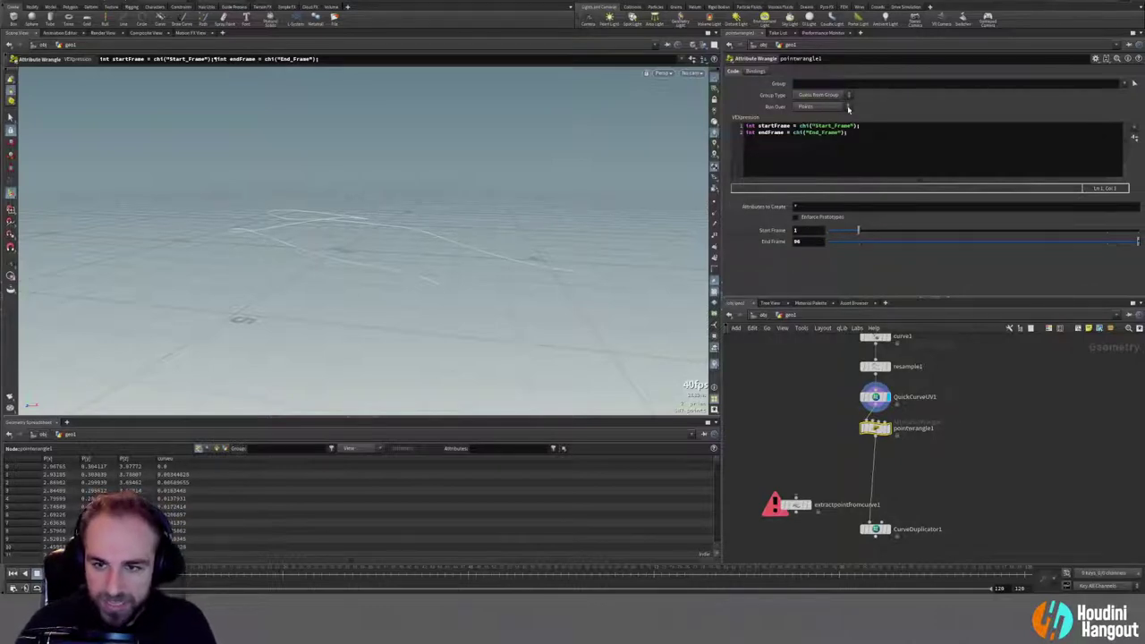
Step: Begin a float curFrame assignment on line 4 of the wrangle code, below a blank line
{"action": "left_click", "coordinate": [881, 135]}
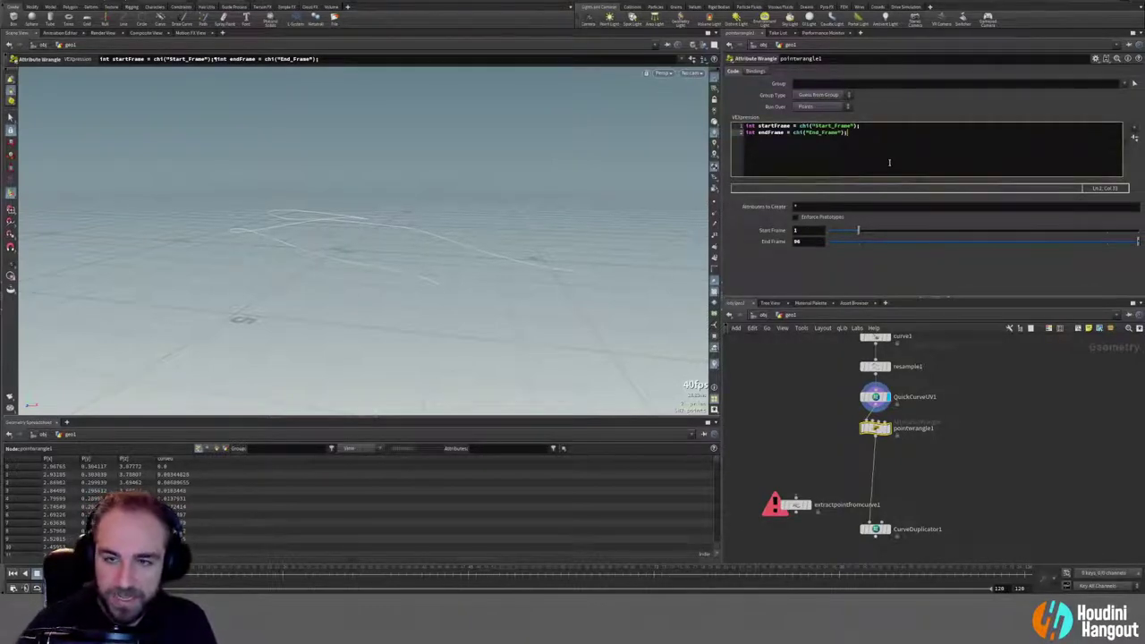
{"action": "key", "text": "Return"}
{"action": "key", "text": "Return"}
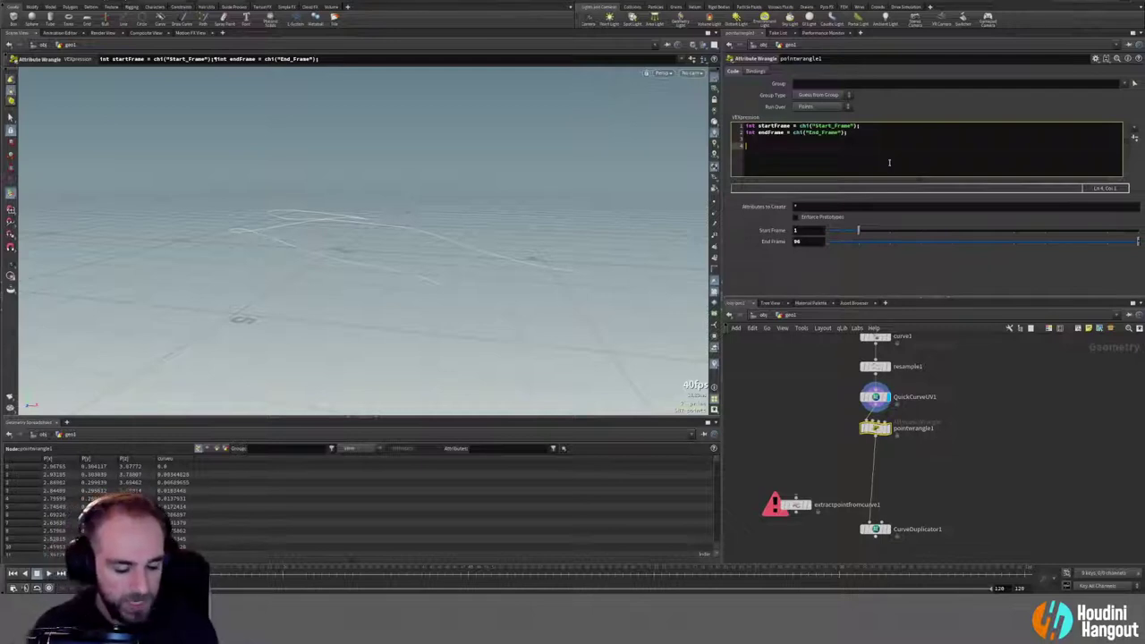
{"action": "type", "text": "curFr"}
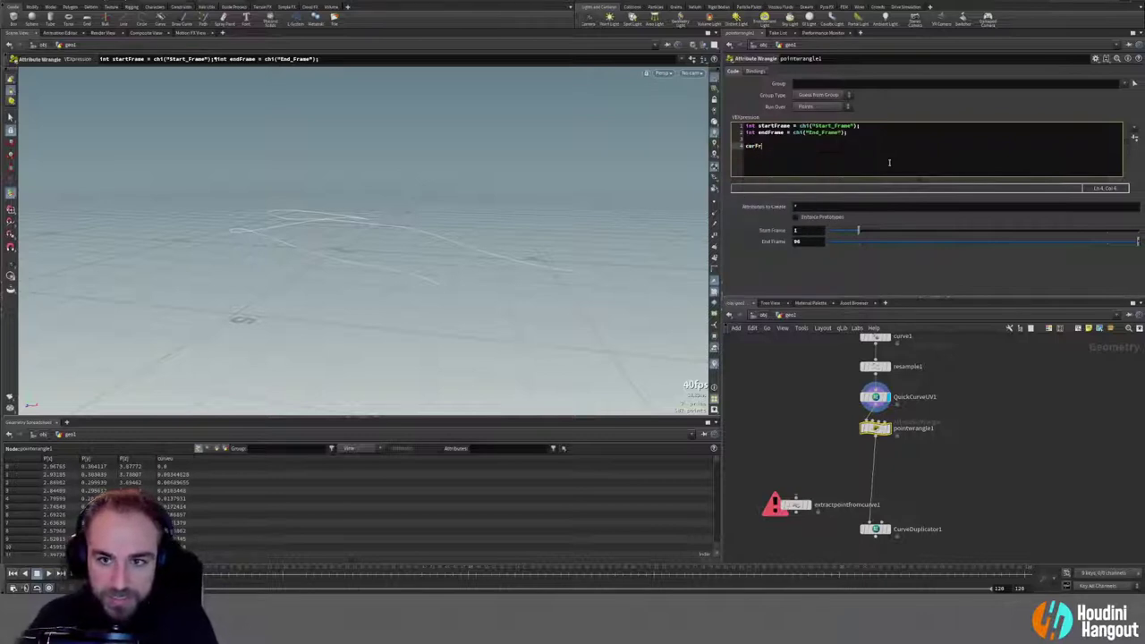
{"action": "type", "text": "ame ="}
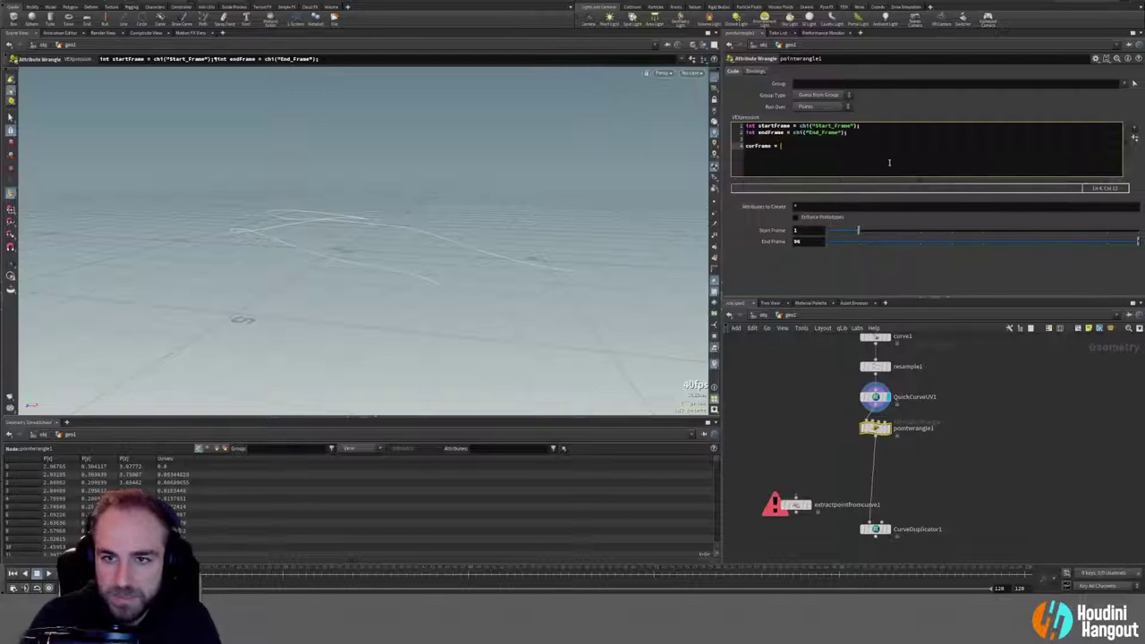
{"action": "key", "text": "Home"}
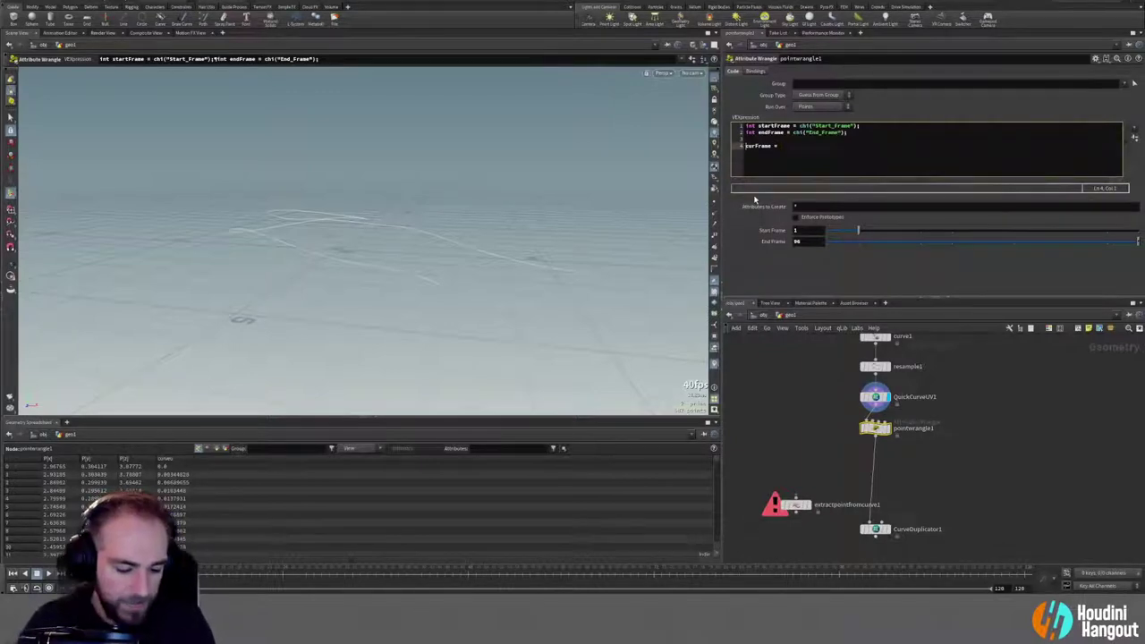
{"action": "type", "text": "float"}
{"action": "left_click", "coordinate": [813, 146]}
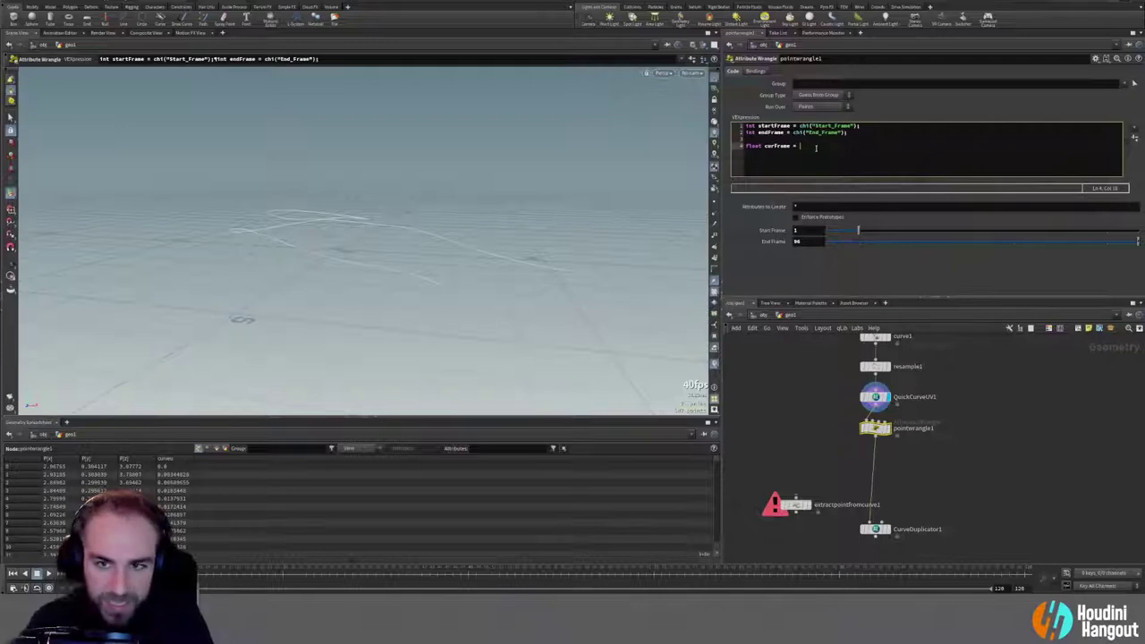
{"action": "type", "text": "fit"}
{"action": "key", "text": "Down"}
{"action": "key", "text": "Return"}
{"action": "type", "text": "("}
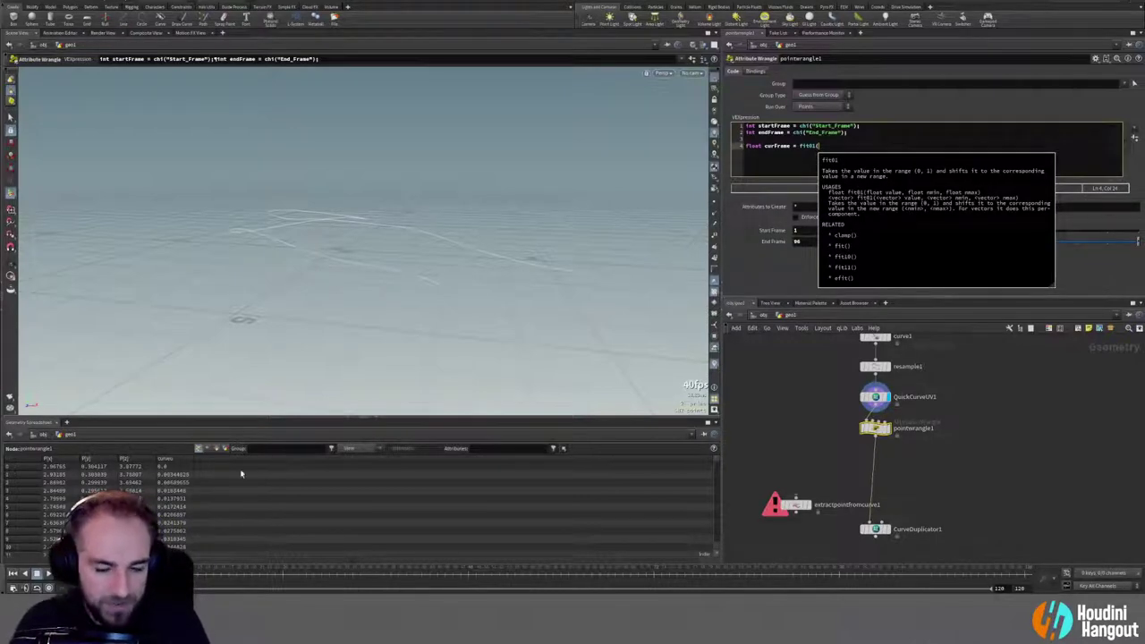
{"action": "left_click", "coordinate": [720, 460]}
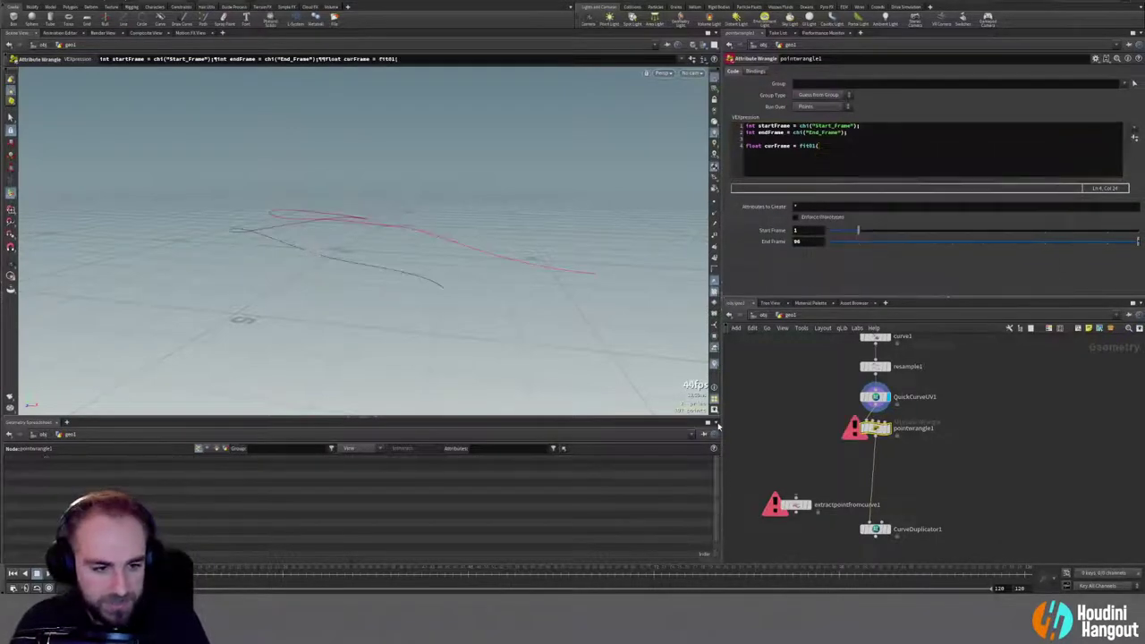
{"action": "left_click", "coordinate": [828, 146]}
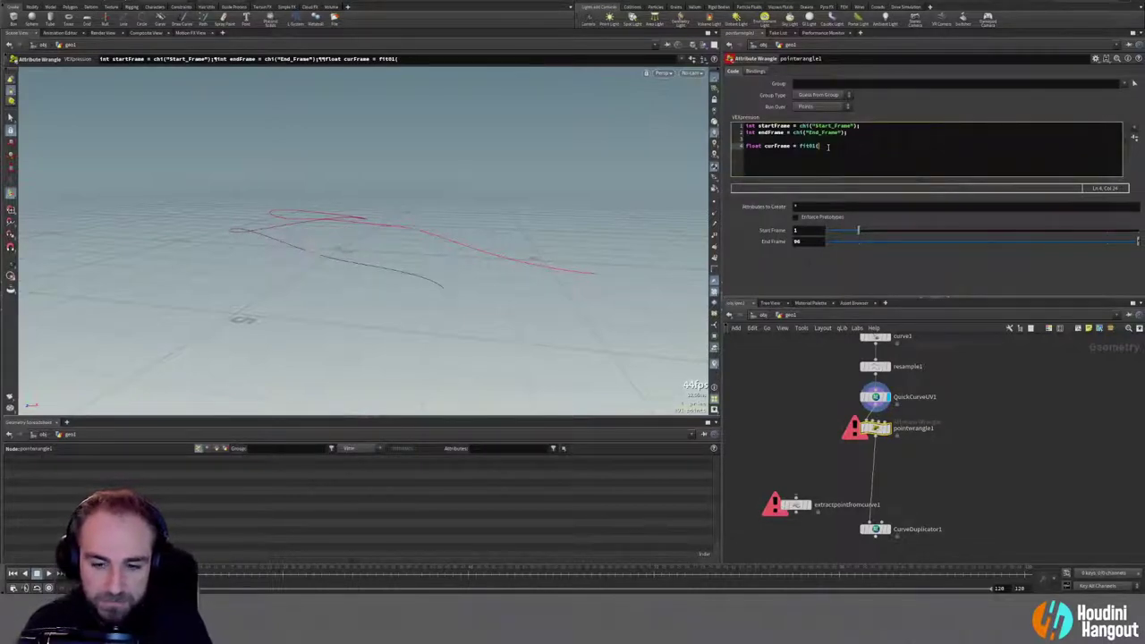
{"action": "type", "text": "@curveu, sta"}
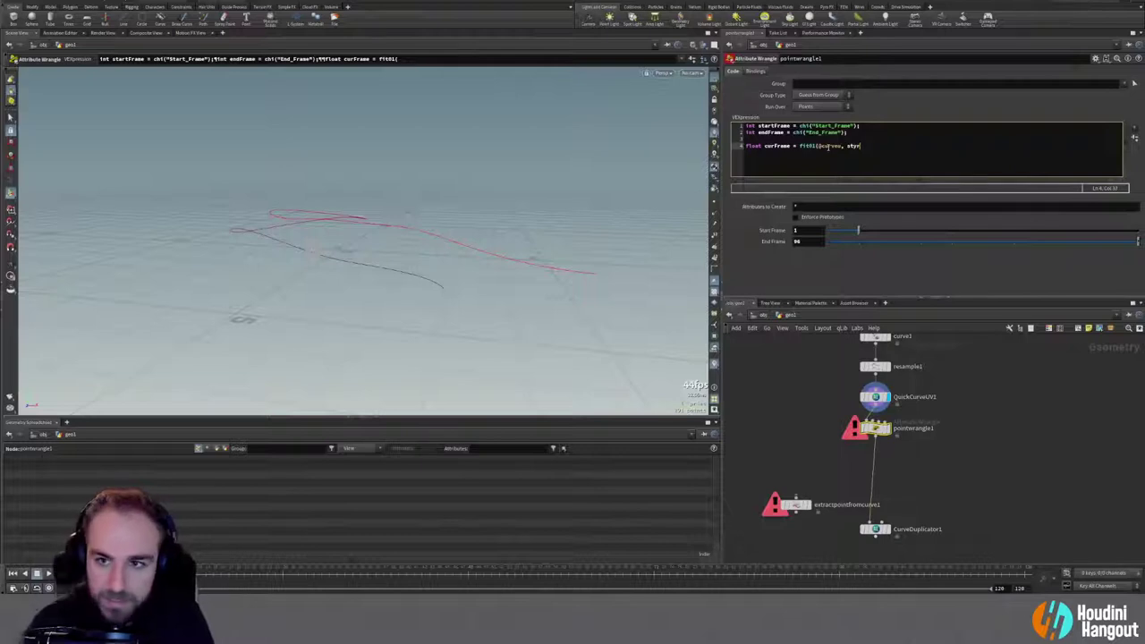
{"action": "type", "text": "rt"}
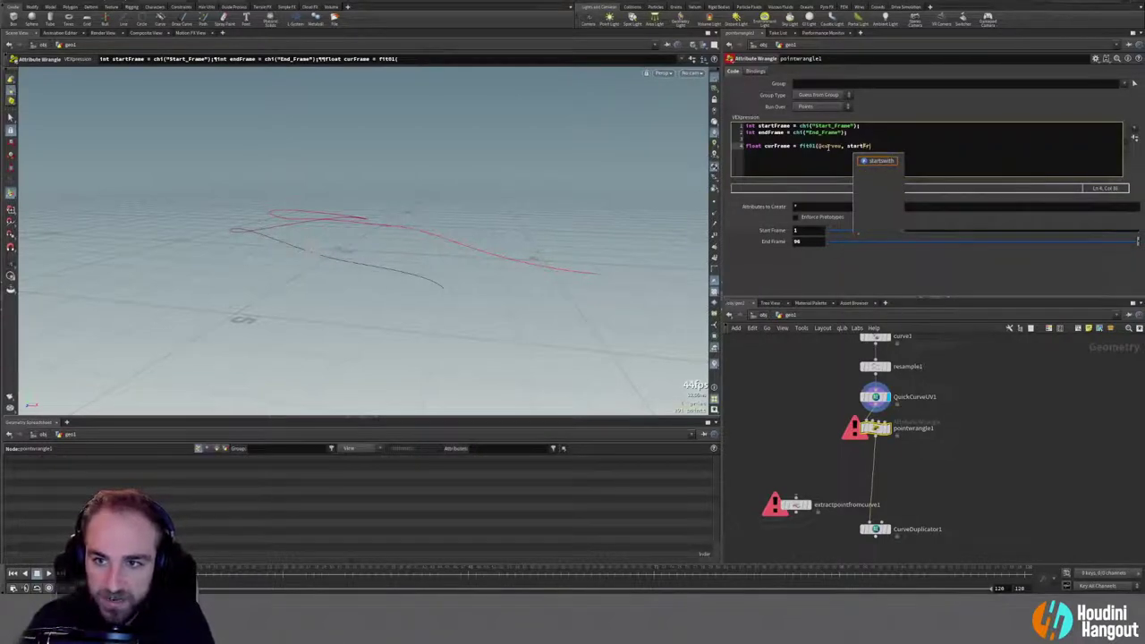
{"action": "type", "text": "Frame, endFr"}
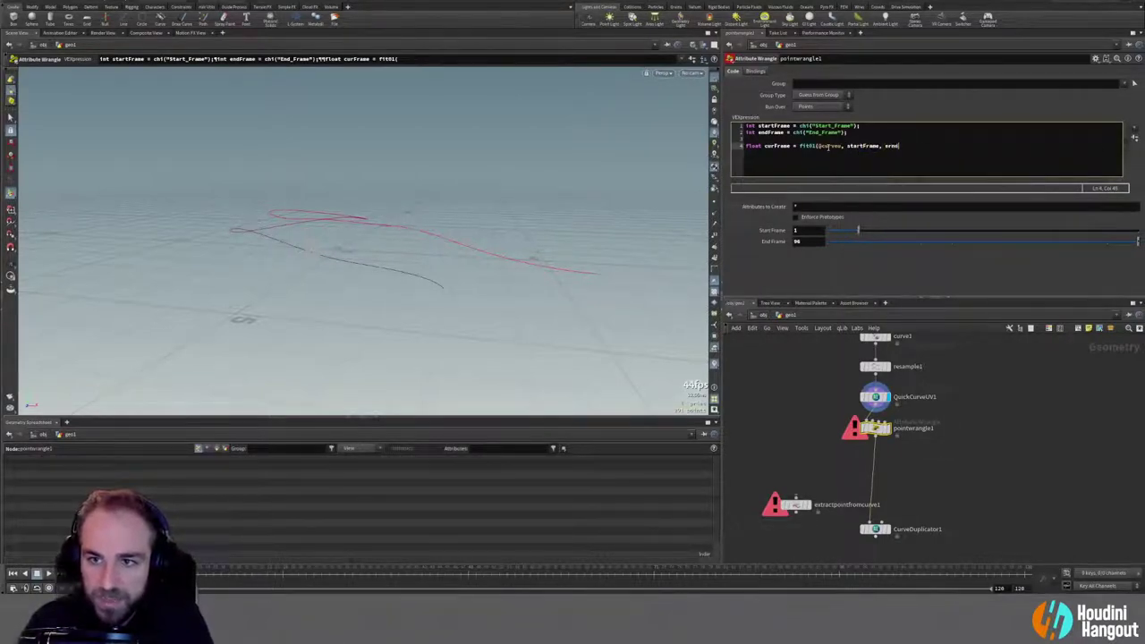
{"action": "type", "text": "ame);"}
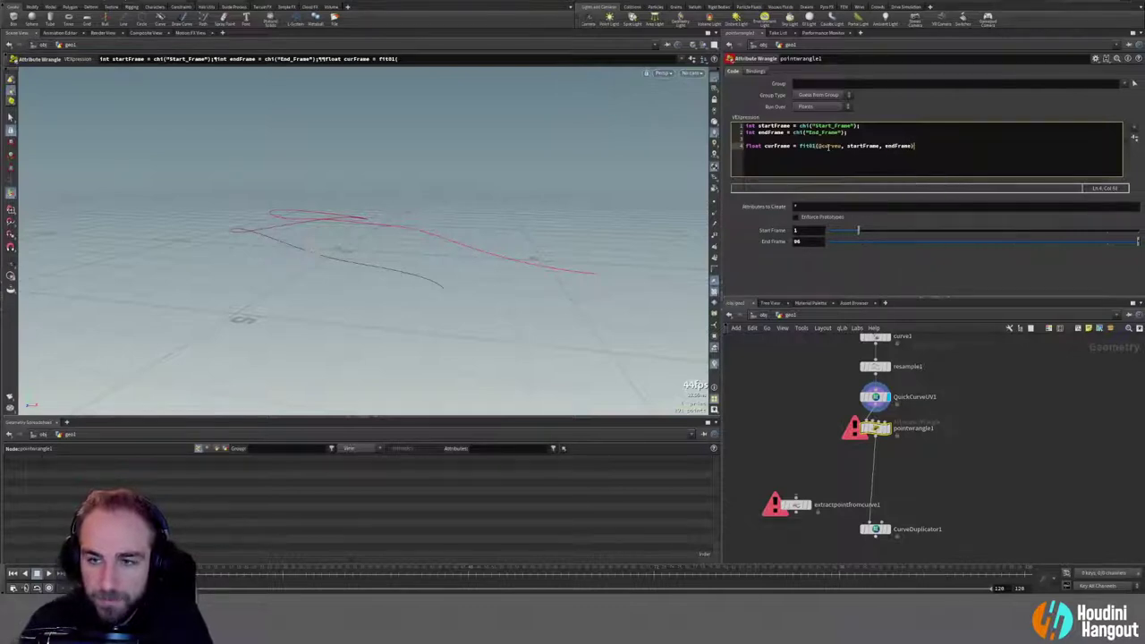
{"action": "left_click", "coordinate": [795, 413]}
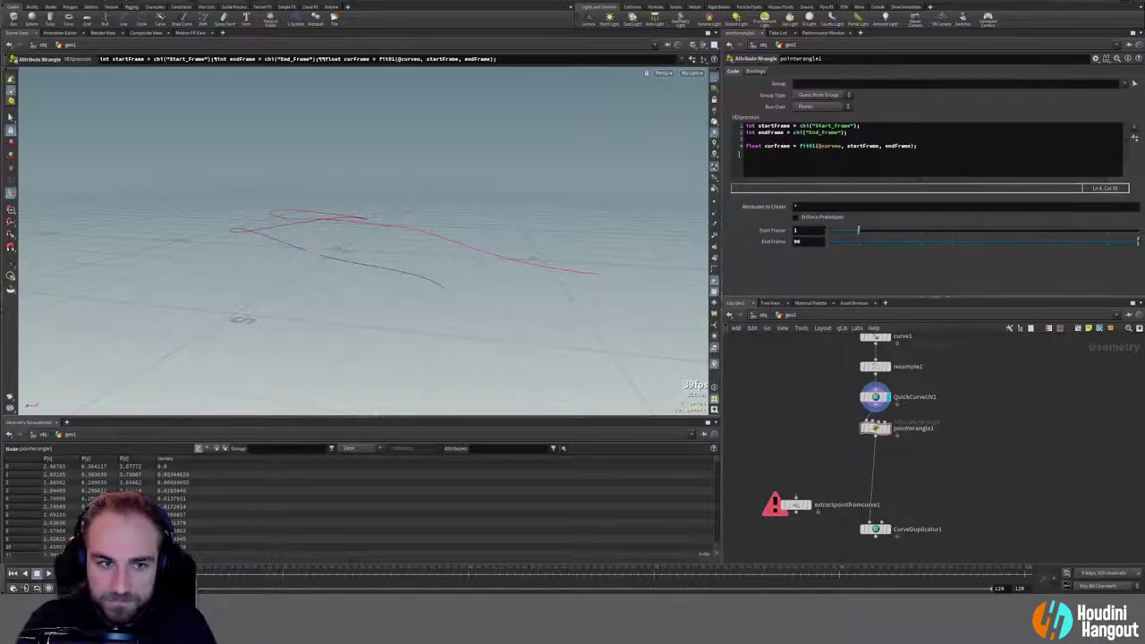
Step: Turn the float curFrame variable into the point attribute f@curFrame and check its values in the geometry spreadsheet
{"action": "left_click_drag", "start_coordinate": [765, 148], "coordinate": [747, 147]}
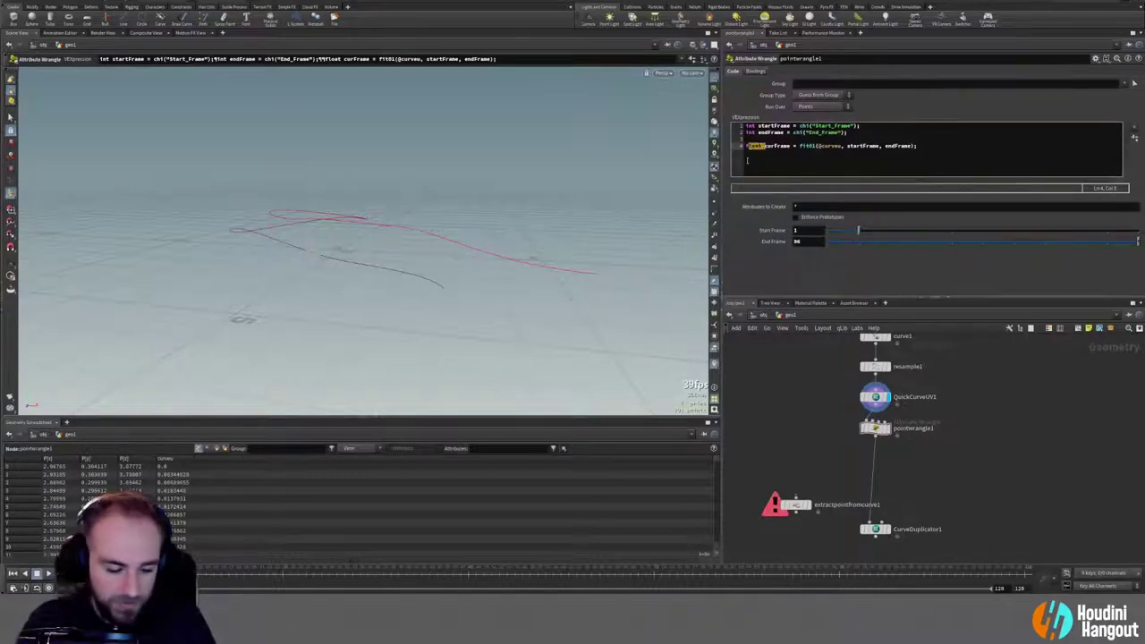
{"action": "type", "text": "f@"}
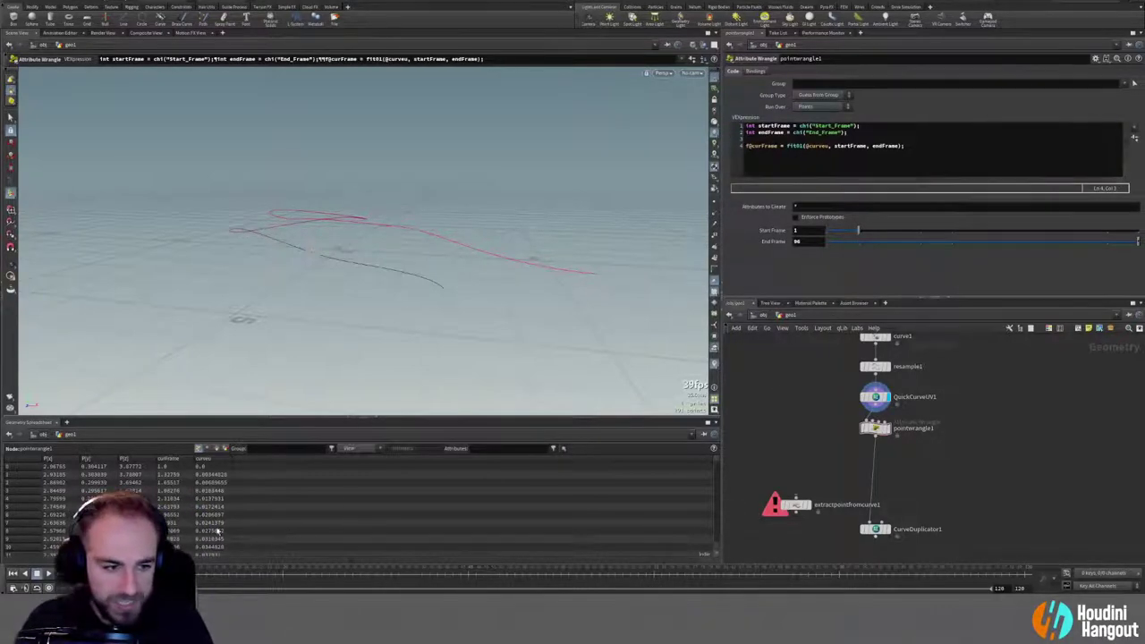
{"action": "scroll", "coordinate": [171, 500], "scroll_direction": "down", "scroll_amount": 20}
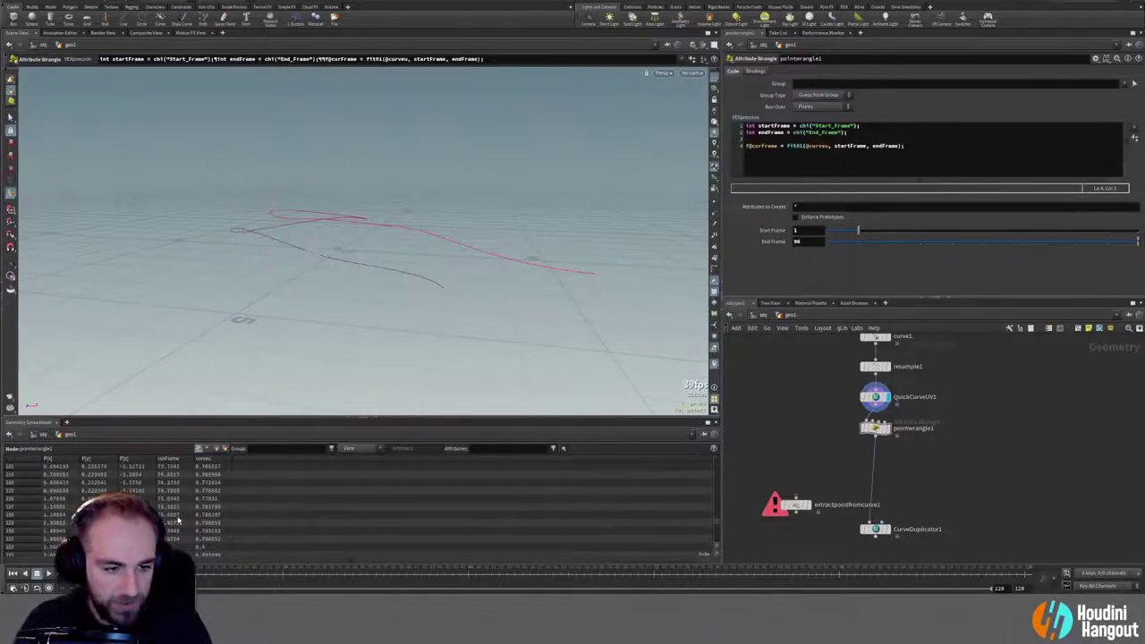
{"action": "scroll", "coordinate": [179, 532], "scroll_direction": "up", "scroll_amount": 20}
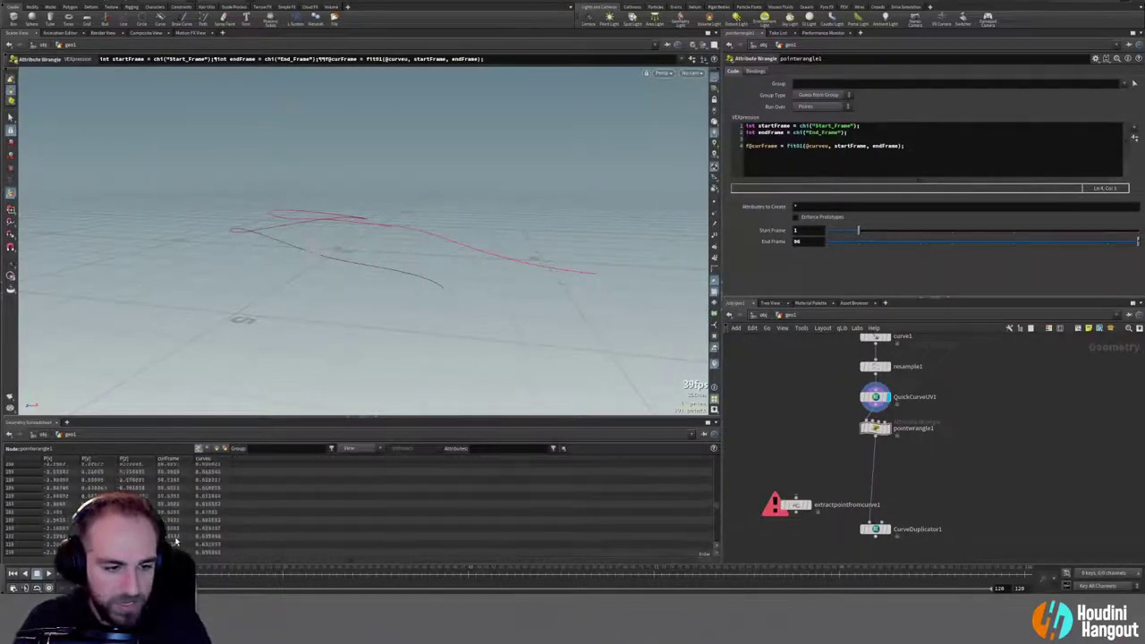
{"action": "scroll", "coordinate": [174, 540], "scroll_direction": "up", "scroll_amount": 5}
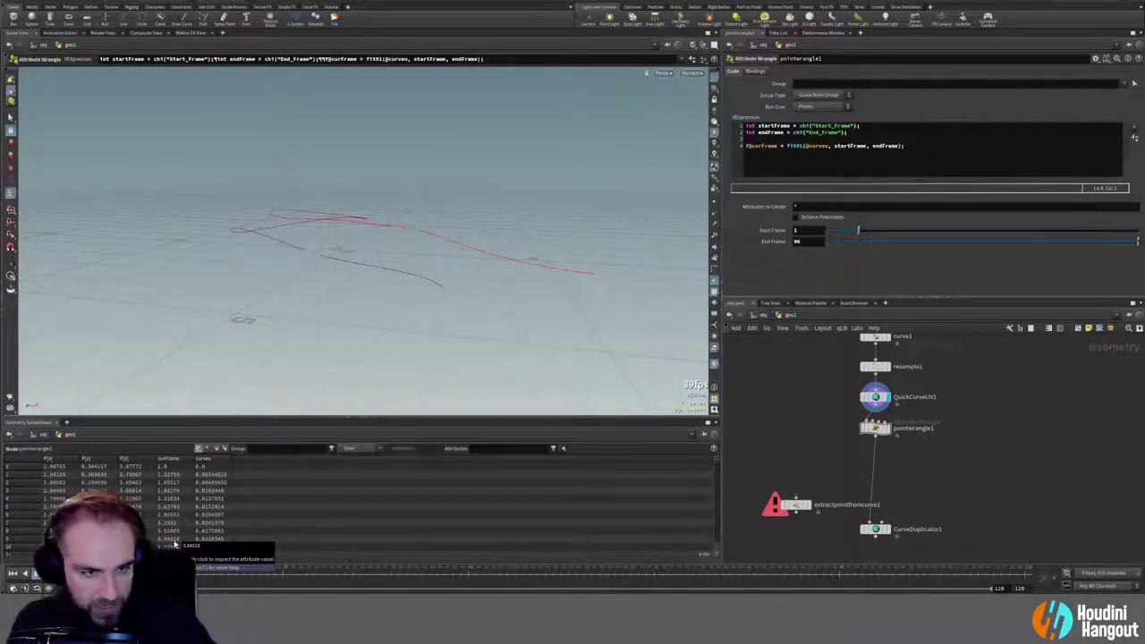
Step: Insert extractpointfromcurve1 between pointwrangle1 and CurveDuplicator1, then display it and open its parameters
{"action": "mouse_move", "coordinate": [876, 429]}
{"action": "left_click_drag", "start_coordinate": [795, 504], "coordinate": [877, 473]}
{"action": "left_click", "coordinate": [883, 474]}
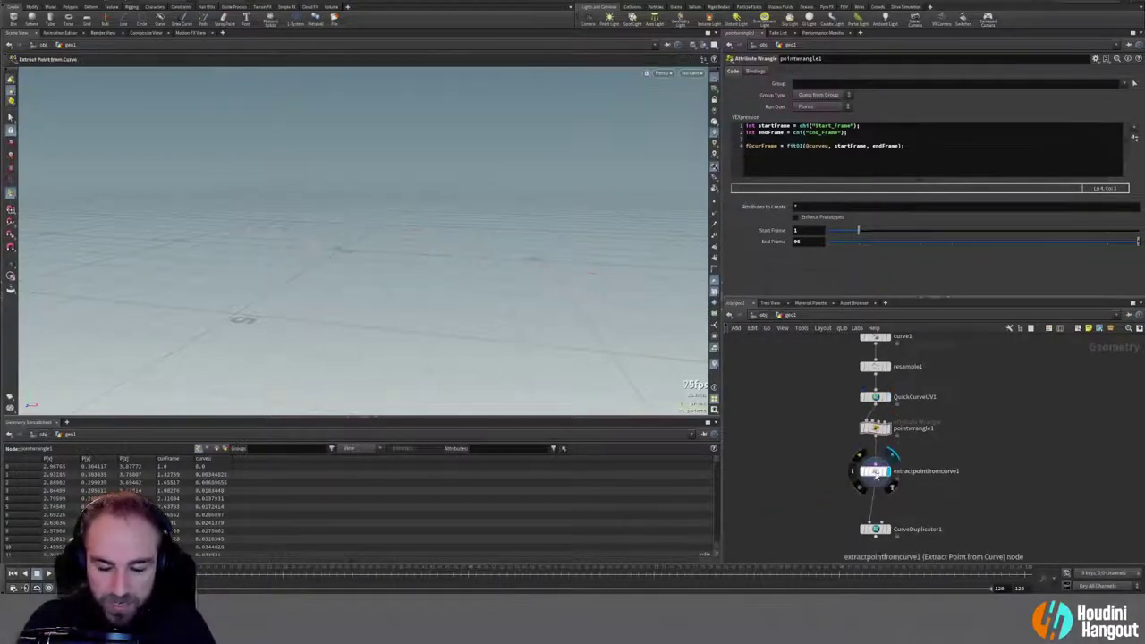
{"action": "left_click", "coordinate": [877, 472]}
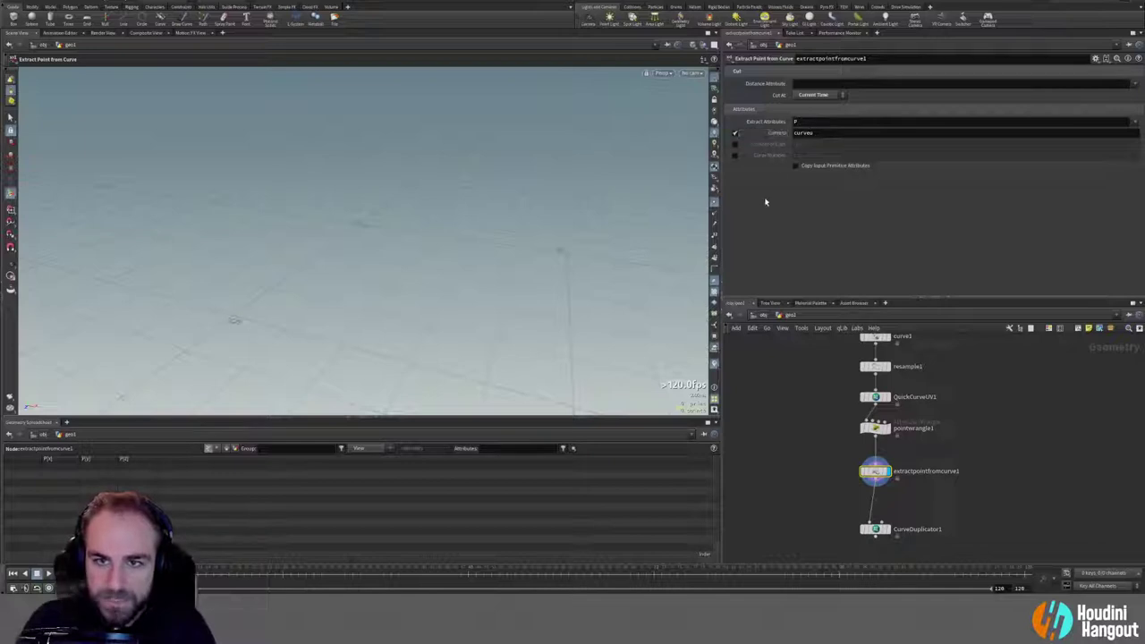
{"action": "left_click", "coordinate": [809, 95]}
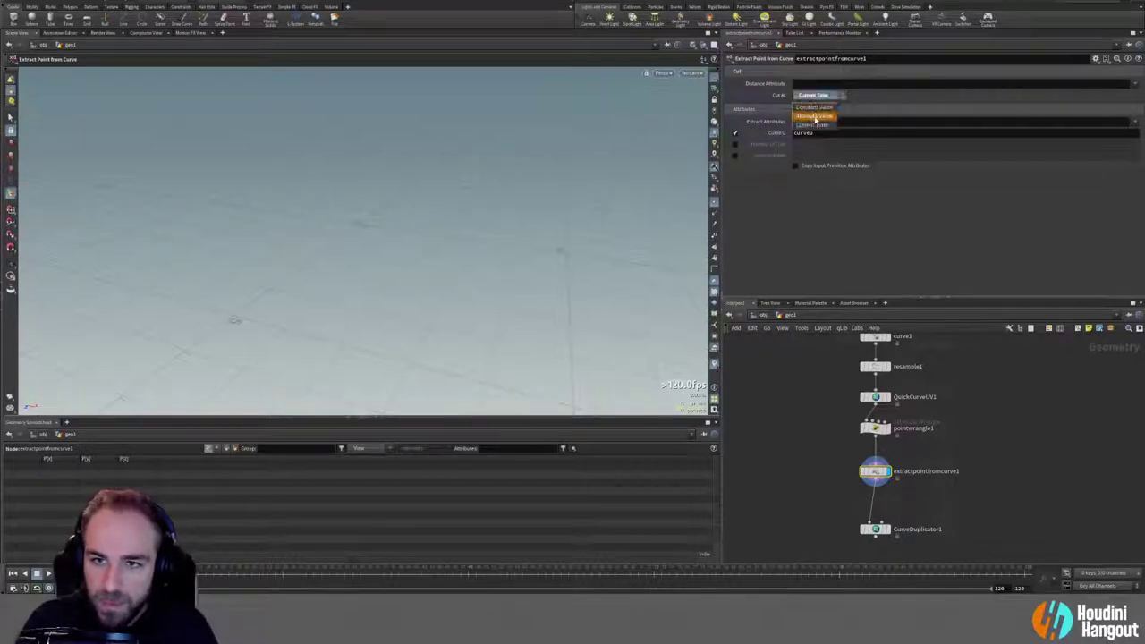
{"action": "left_click", "coordinate": [809, 109]}
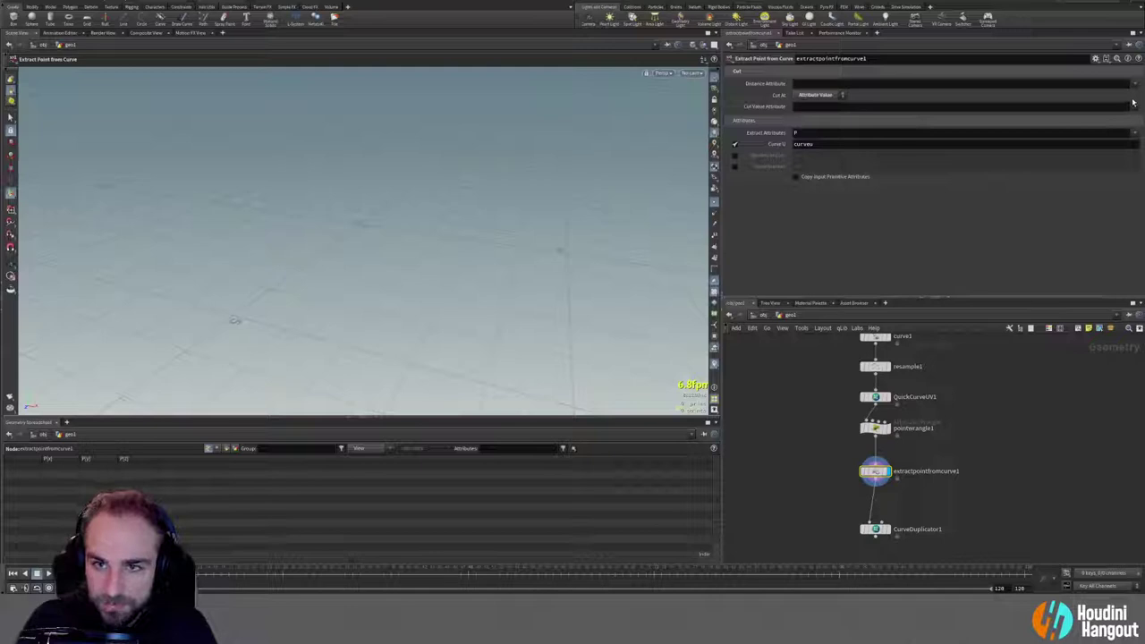
{"action": "left_click", "coordinate": [841, 96]}
{"action": "left_click", "coordinate": [841, 108]}
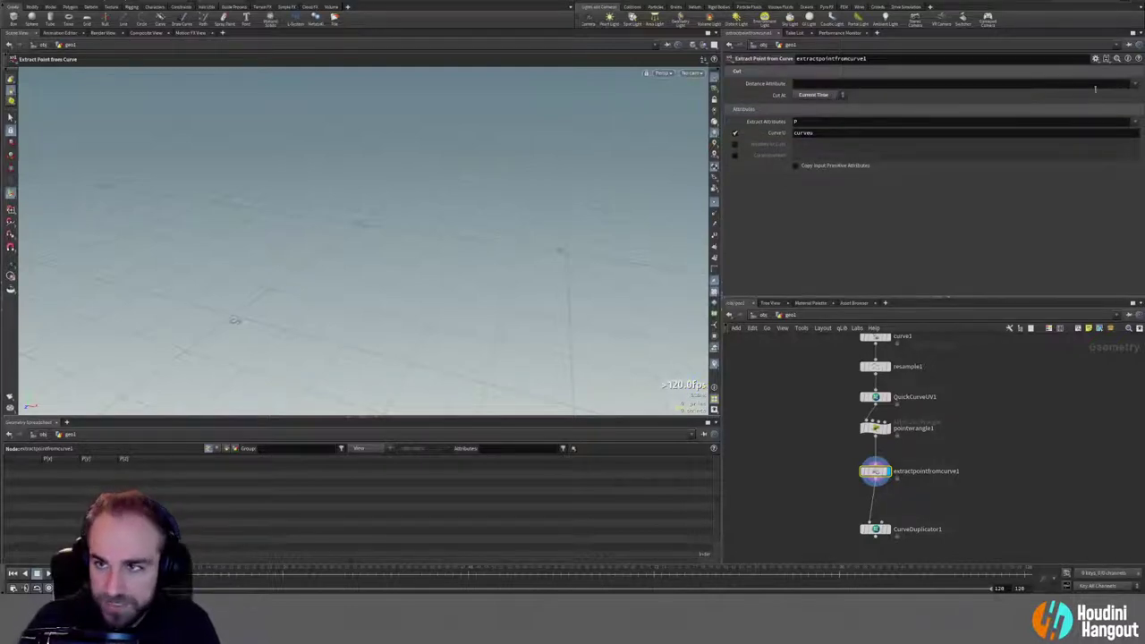
Step: Set the extract node's Distance Attribute to curFrame and scrub the timeline to check the extracted point's motion
{"action": "left_click", "coordinate": [1136, 84]}
{"action": "left_click", "coordinate": [1116, 101]}
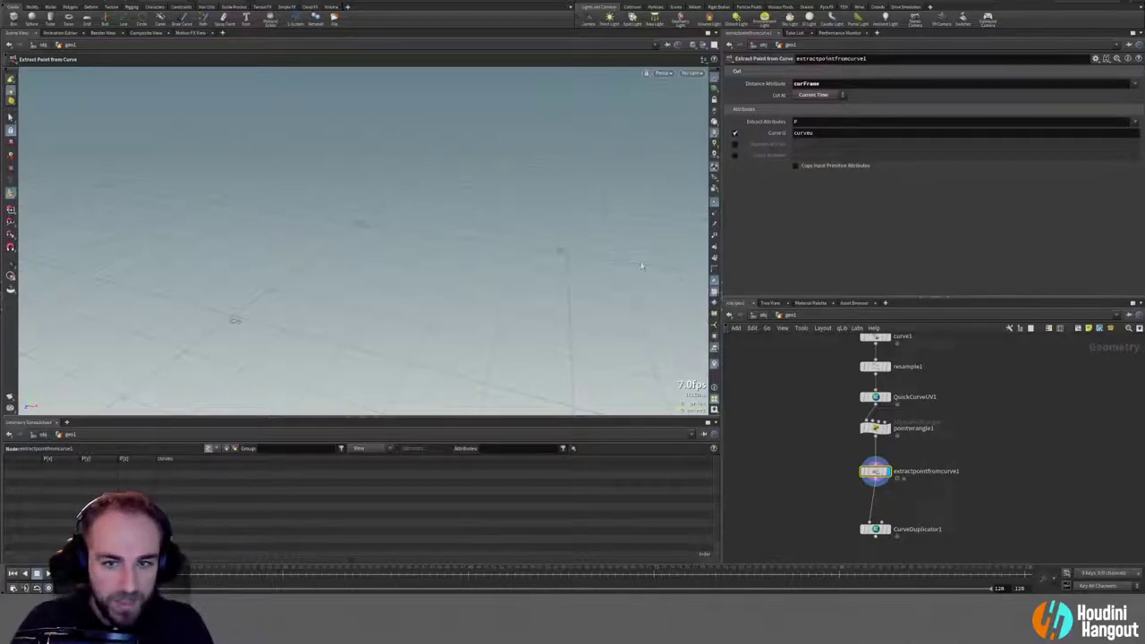
{"action": "mouse_move", "coordinate": [518, 266]}
{"action": "right_mouse_down", "text": "alt"}
{"action": "mouse_move", "coordinate": [163, 343]}
{"action": "mouse_move", "coordinate": [403, 233]}
{"action": "right_mouse_up", "text": "alt"}
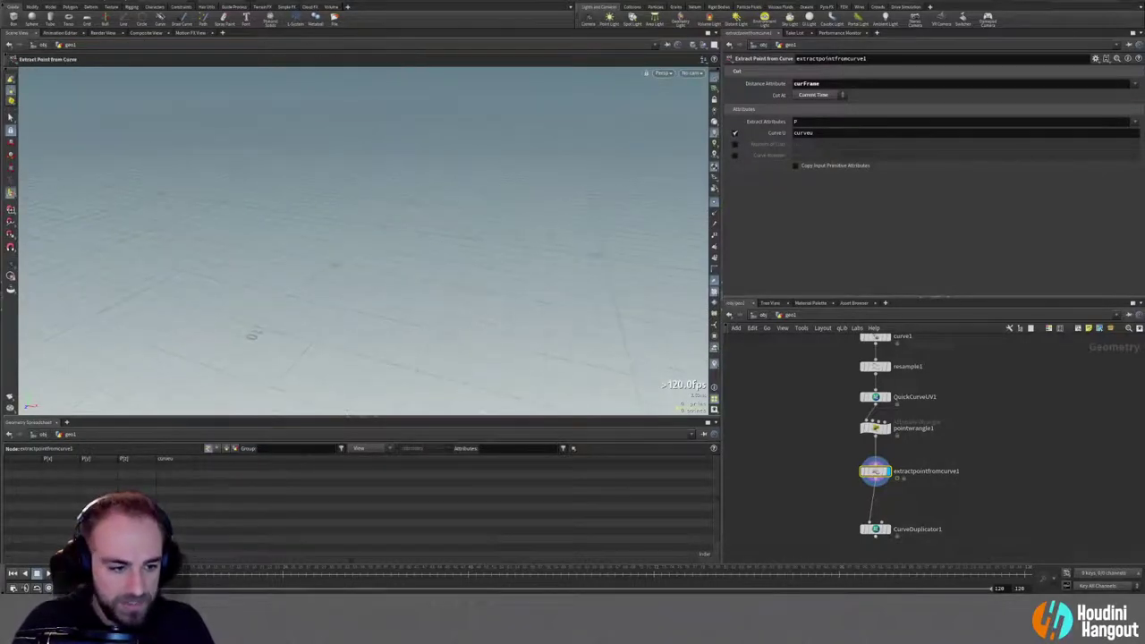
{"action": "mouse_move", "coordinate": [171, 573]}
{"action": "left_mouse_down"}
{"action": "mouse_move", "coordinate": [827, 570]}
{"action": "mouse_move", "coordinate": [184, 570]}
{"action": "mouse_move", "coordinate": [541, 569]}
{"action": "mouse_move", "coordinate": [183, 569]}
{"action": "mouse_move", "coordinate": [530, 569]}
{"action": "mouse_move", "coordinate": [642, 586]}
{"action": "mouse_move", "coordinate": [881, 588]}
{"action": "left_mouse_up"}
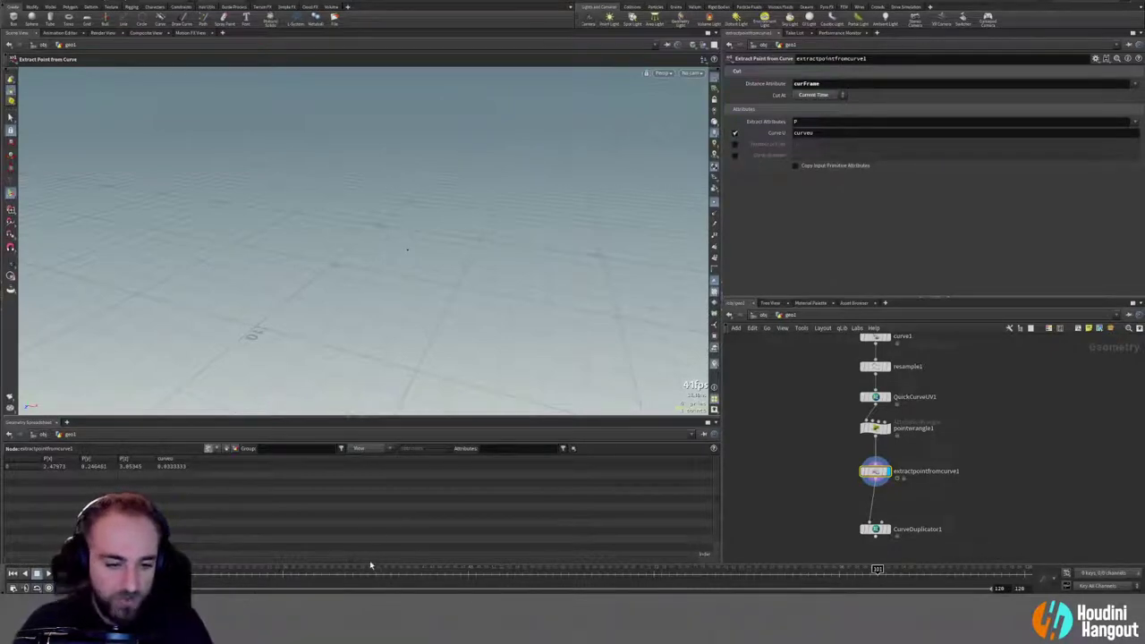
{"action": "left_click_drag", "start_coordinate": [355, 573], "coordinate": [437, 573]}
Step: Show pointwrangle1's curve as a template reference and display the point from extractpointfromcurve1 on it
{"action": "left_click", "coordinate": [887, 429]}
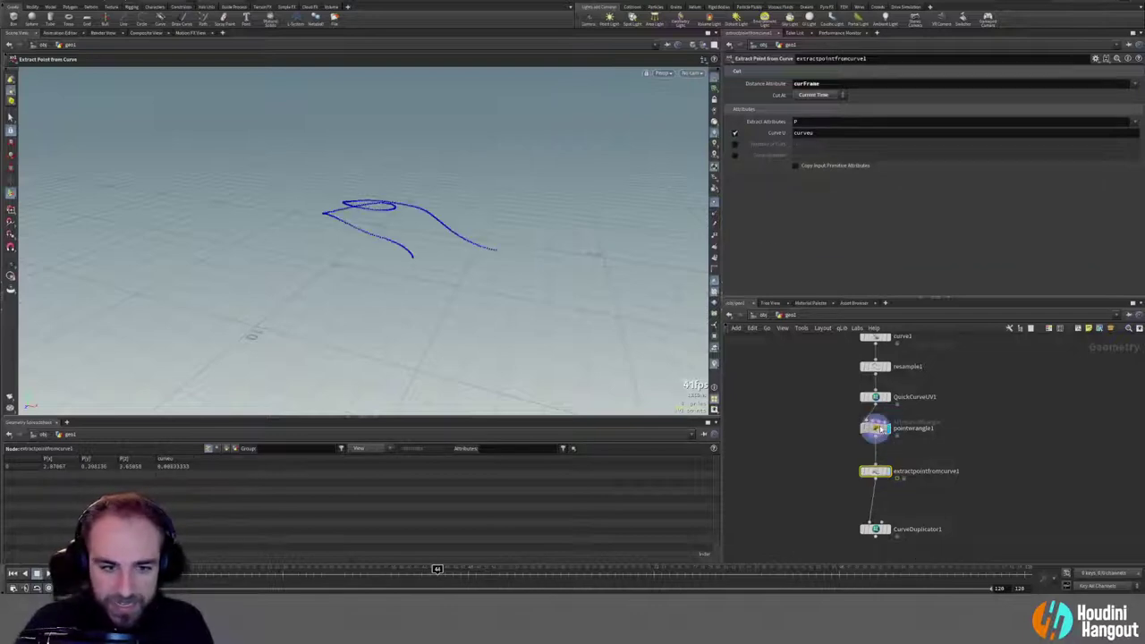
{"action": "left_click", "coordinate": [875, 428]}
{"action": "left_click_drag", "start_coordinate": [409, 199], "coordinate": [465, 312], "text": "alt"}
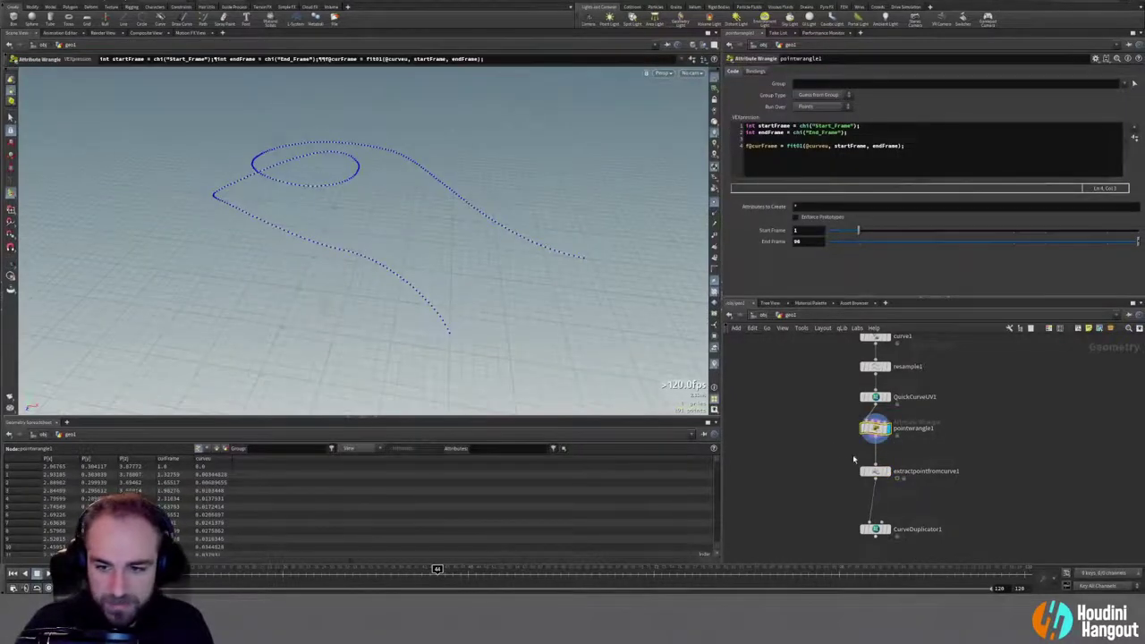
{"action": "left_click", "coordinate": [887, 471]}
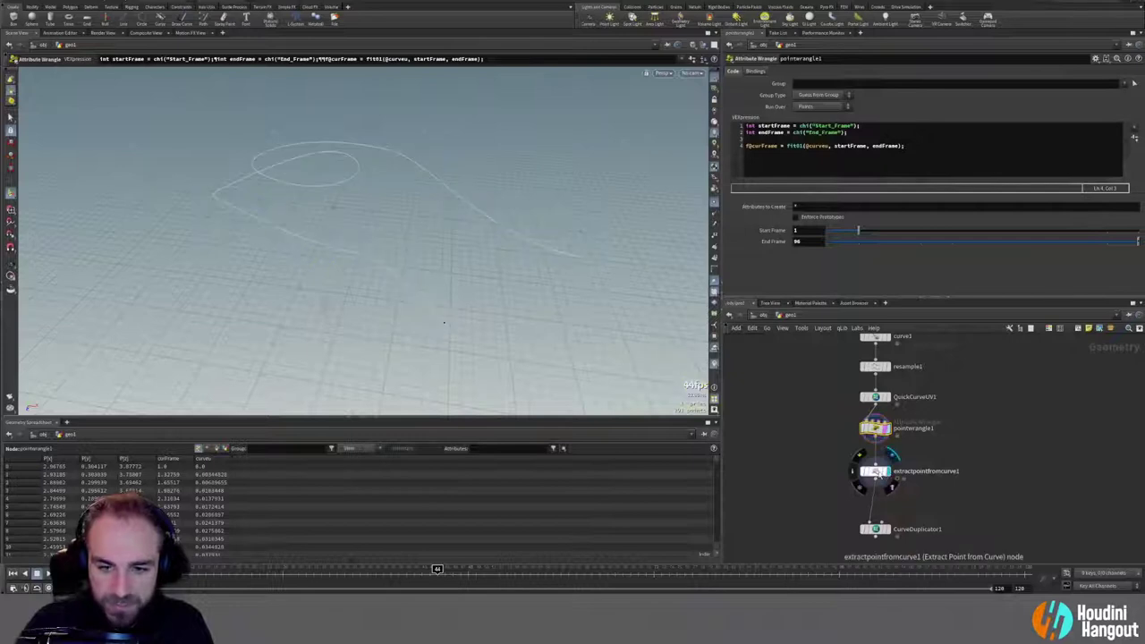
{"action": "left_click", "coordinate": [872, 471]}
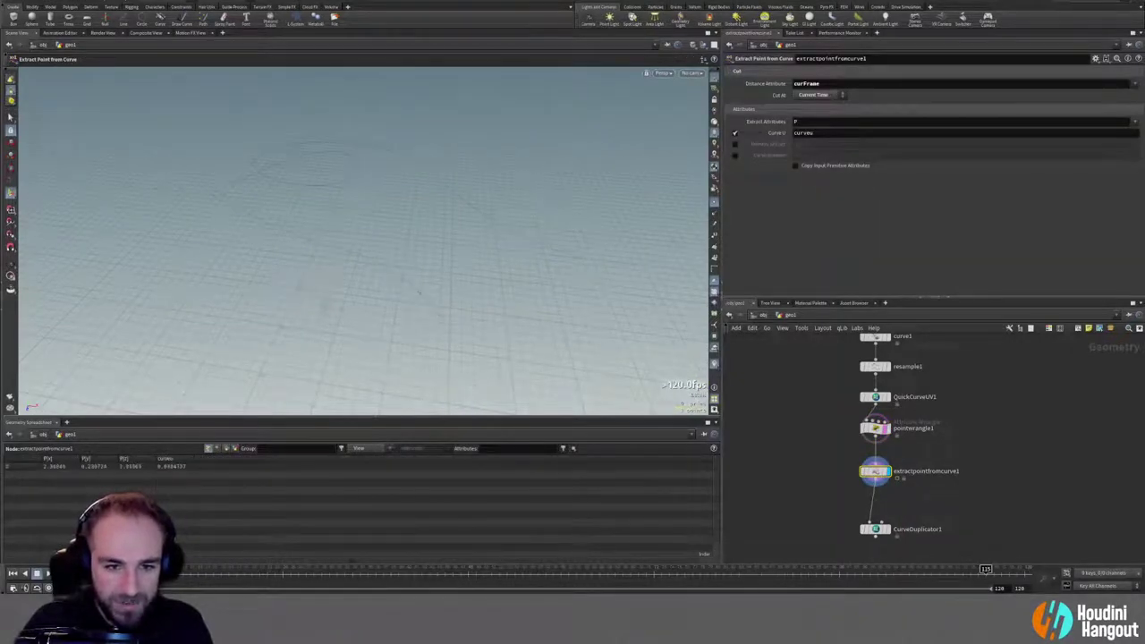
Step: Compare the wrangle's curFrame values with the extracted point at frames 24, 25 and 96
{"action": "mouse_move", "coordinate": [874, 478]}
{"action": "left_click", "coordinate": [874, 428]}
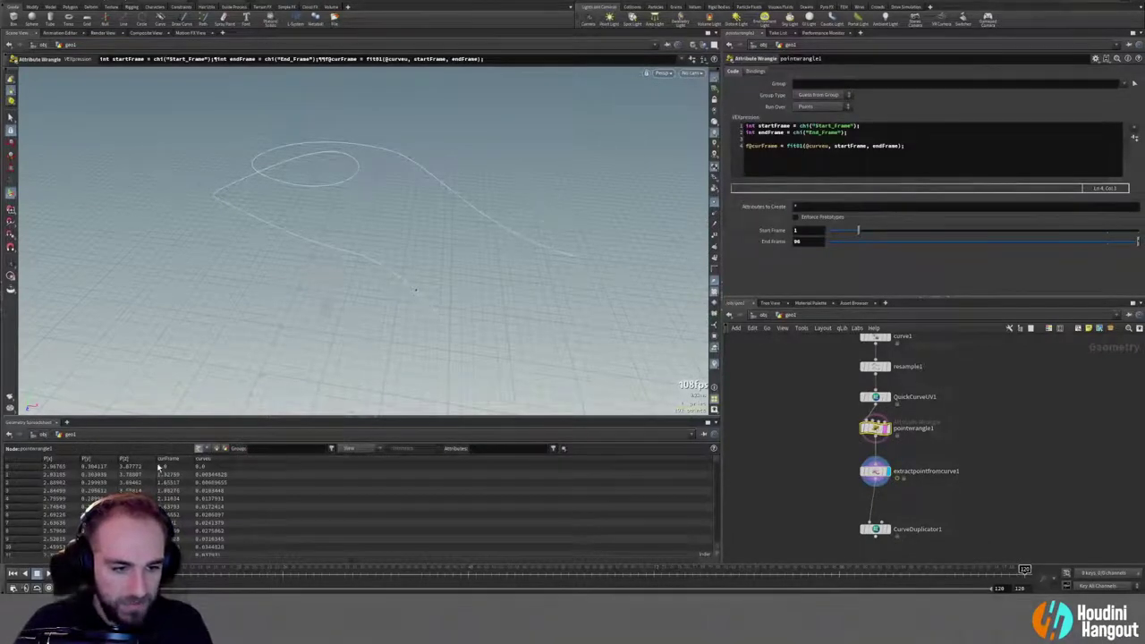
{"action": "left_click", "coordinate": [282, 580]}
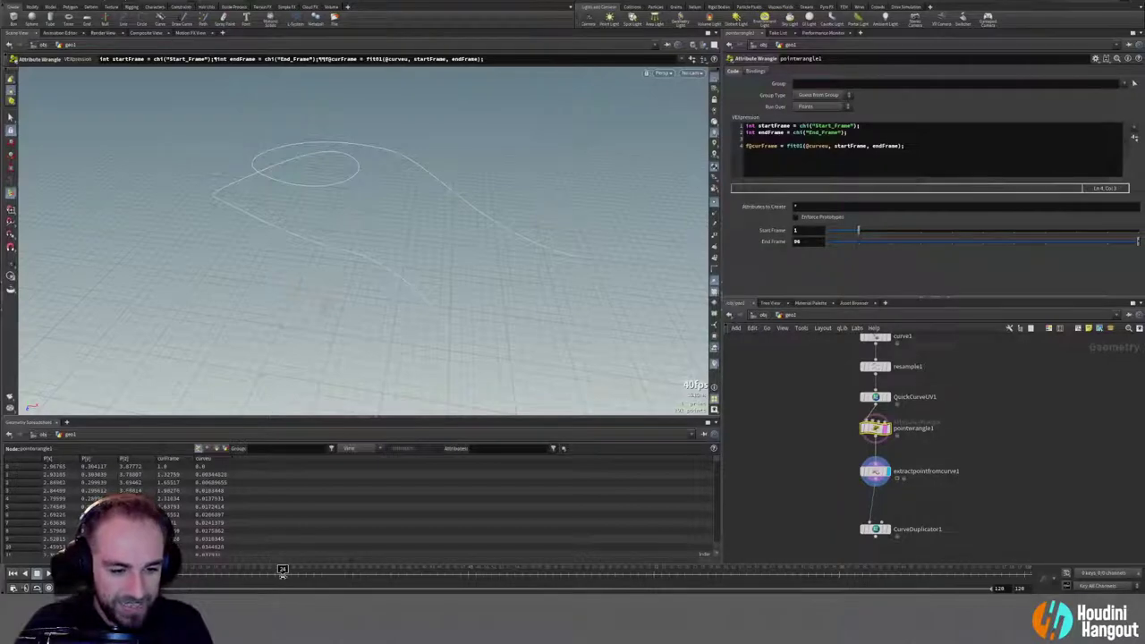
{"action": "left_click", "coordinate": [875, 472]}
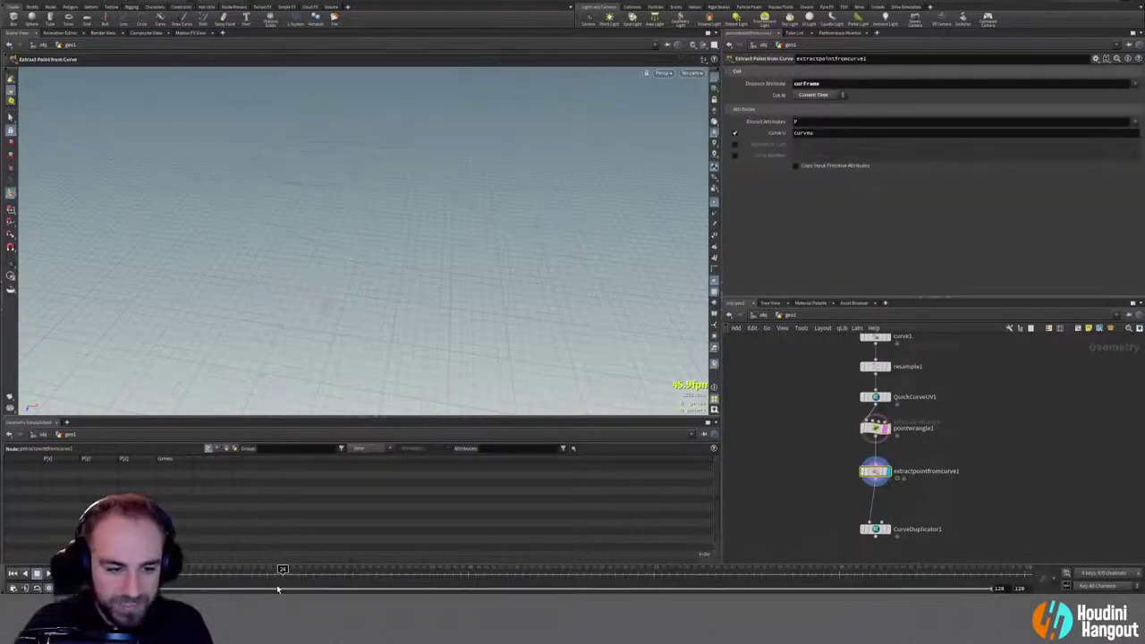
{"action": "left_click_drag", "start_coordinate": [284, 570], "coordinate": [291, 570]}
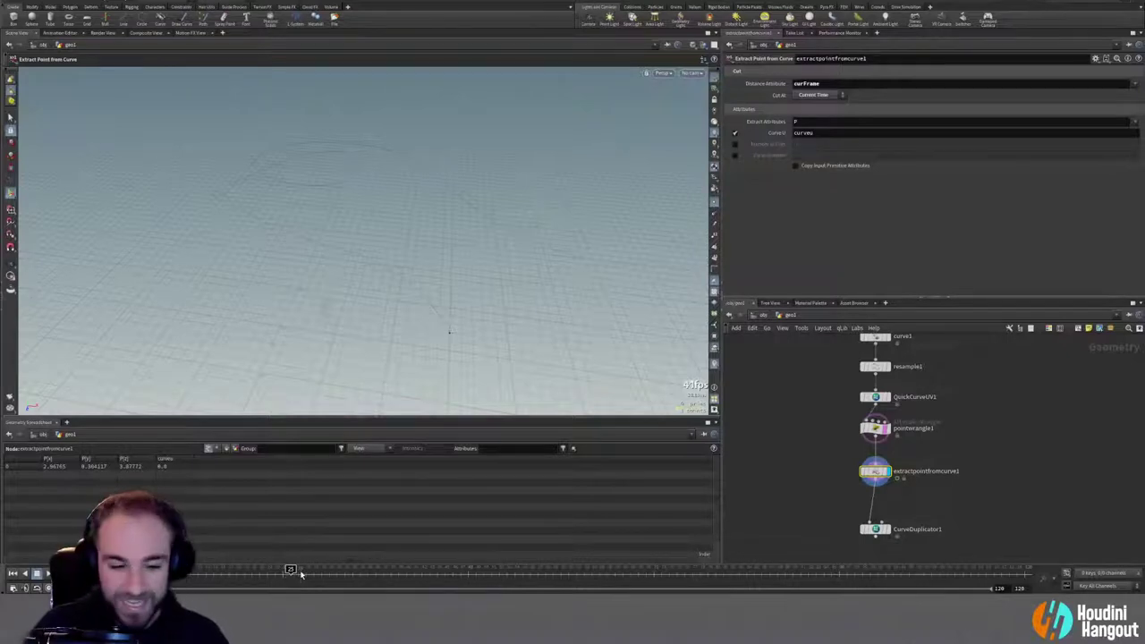
{"action": "mouse_move", "coordinate": [290, 570]}
{"action": "left_mouse_down"}
{"action": "mouse_move", "coordinate": [524, 570]}
{"action": "mouse_move", "coordinate": [204, 570]}
{"action": "left_mouse_up"}
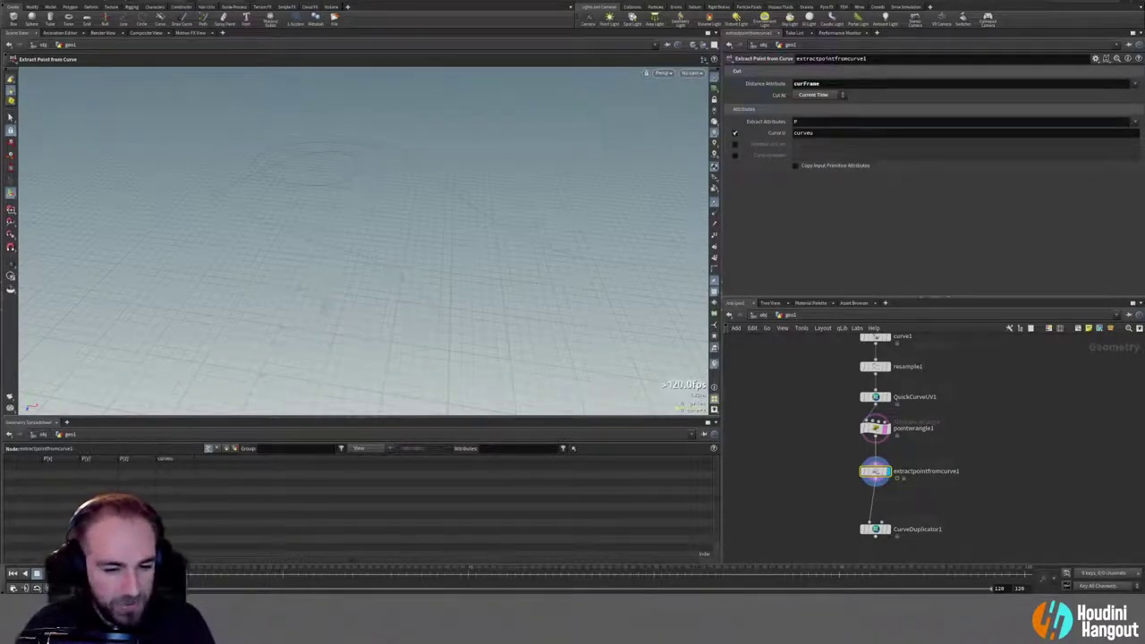
{"action": "left_click_drag", "start_coordinate": [847, 572], "coordinate": [839, 572]}
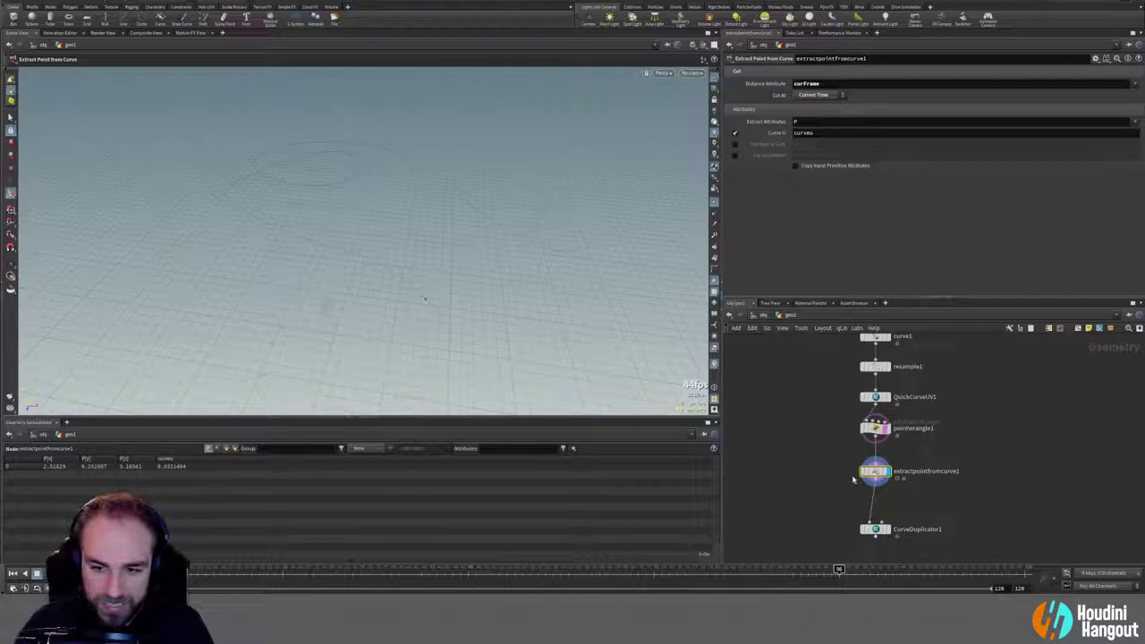
Step: Divide both the Start_Frame and End_Frame channel values by 24 in the wrangle code and check the curFrame values
{"action": "left_click", "coordinate": [875, 430]}
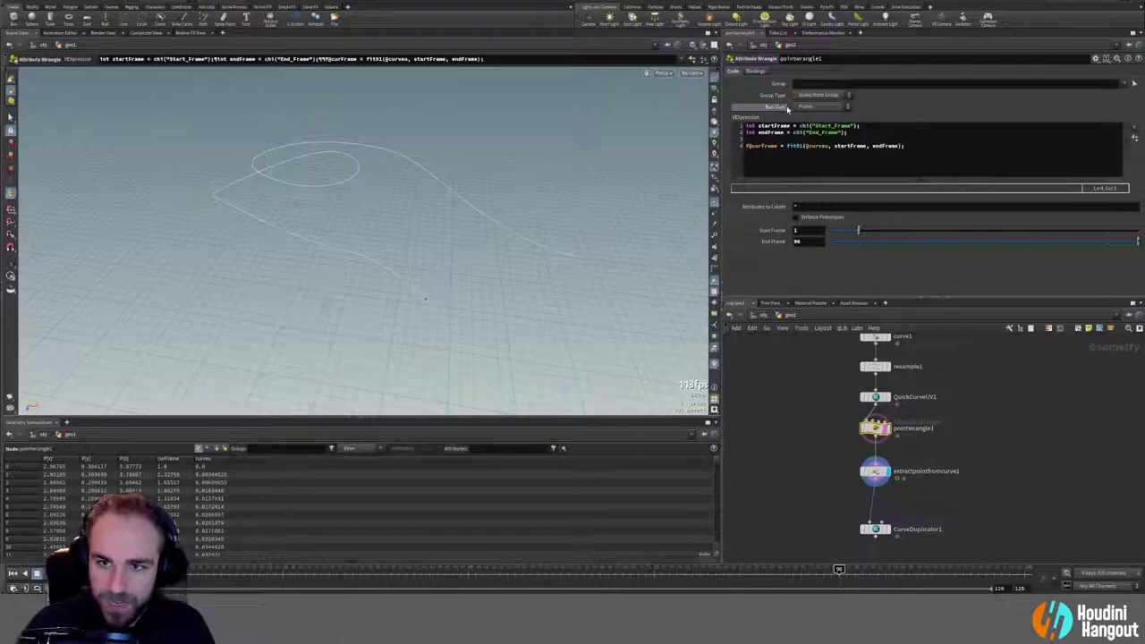
{"action": "left_click", "coordinate": [845, 133]}
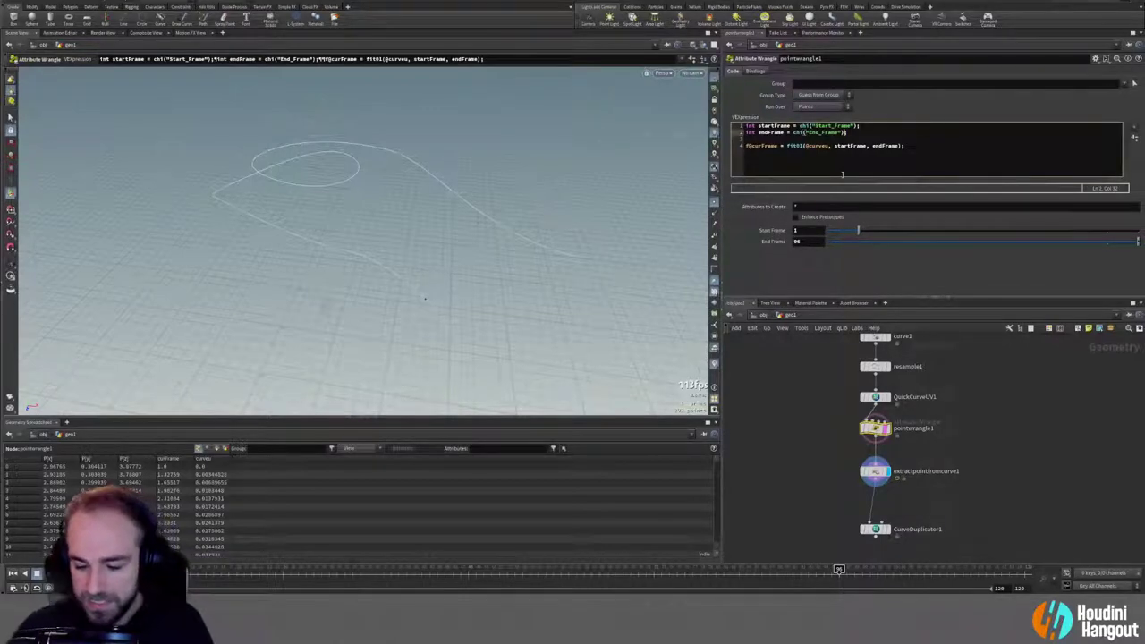
{"action": "type", "text": "/24"}
{"action": "left_click", "coordinate": [856, 125]}
{"action": "type", "text": "/24"}
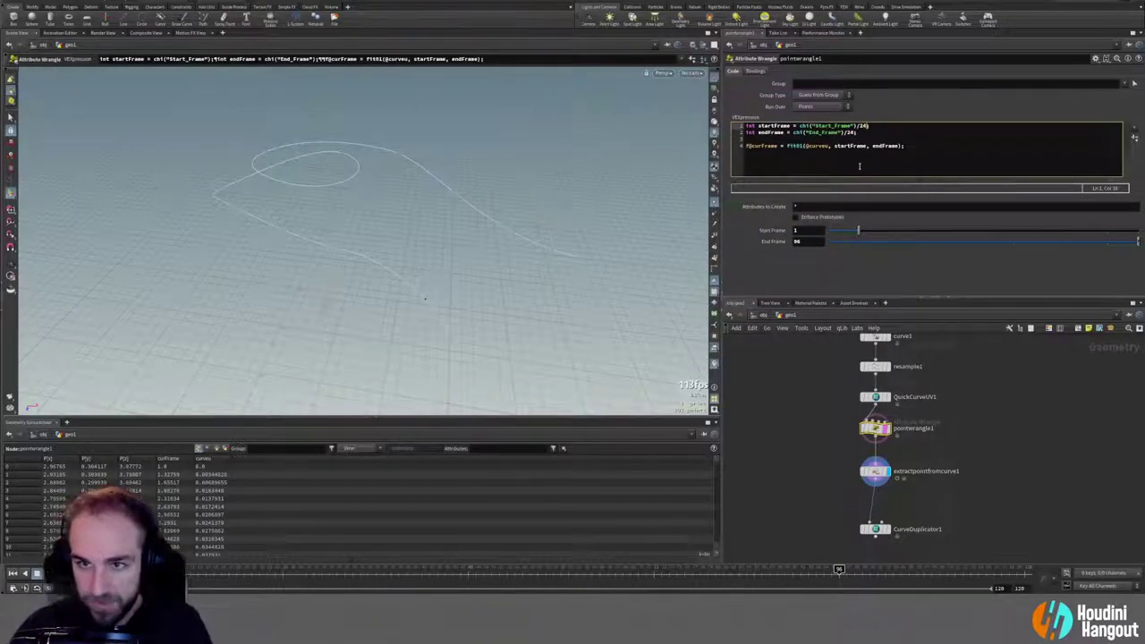
{"action": "left_click", "coordinate": [883, 265]}
{"action": "scroll", "coordinate": [257, 526], "scroll_direction": "down", "scroll_amount": 15}
{"action": "scroll", "coordinate": [257, 529], "scroll_direction": "down", "scroll_amount": 10}
{"action": "scroll", "coordinate": [259, 531], "scroll_direction": "up", "scroll_amount": 20}
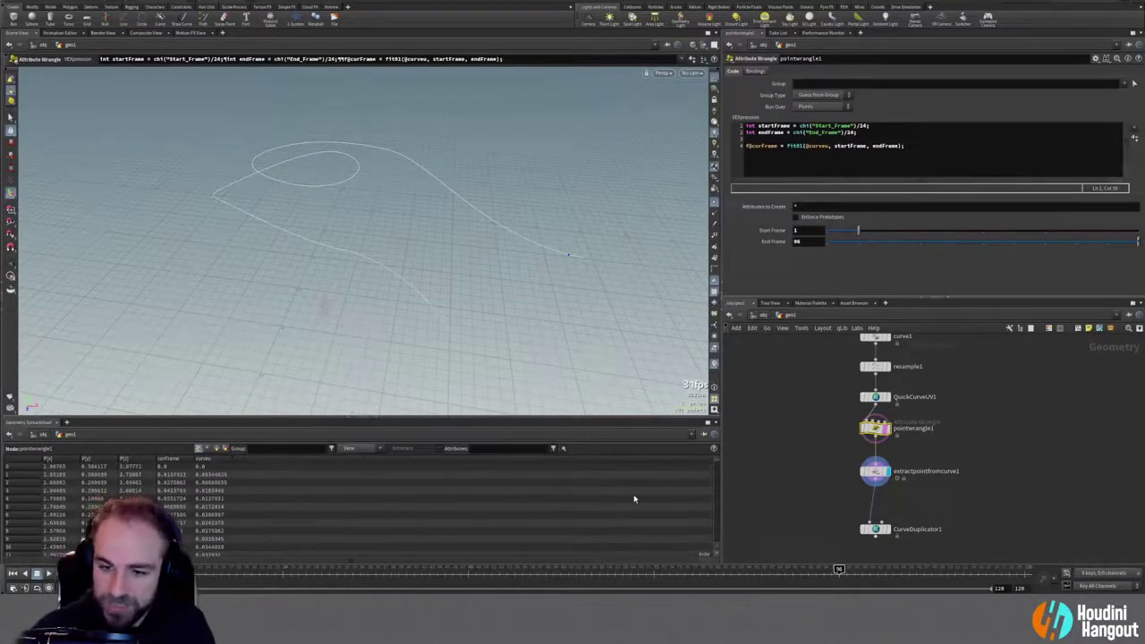
Step: Rewire the network so CurveDuplicator1 sits between QuickCurveUV1 and pointwrangle1, with extractpointfromcurve1 at the end of the chain
{"action": "left_click", "coordinate": [874, 471]}
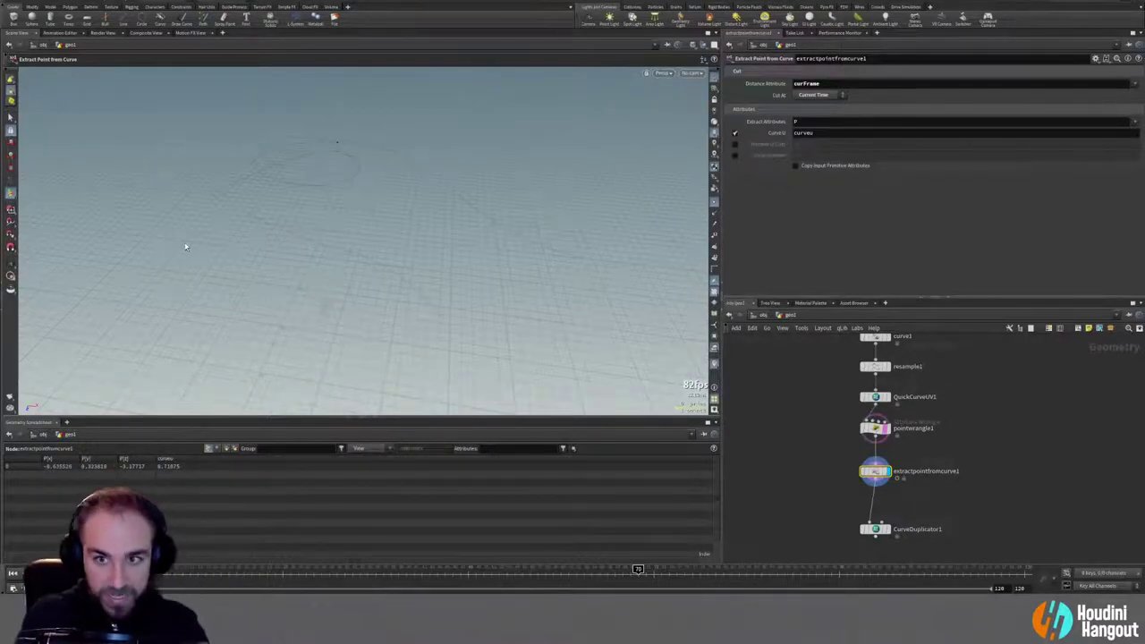
{"action": "left_click", "coordinate": [875, 427]}
{"action": "left_click", "coordinate": [769, 469]}
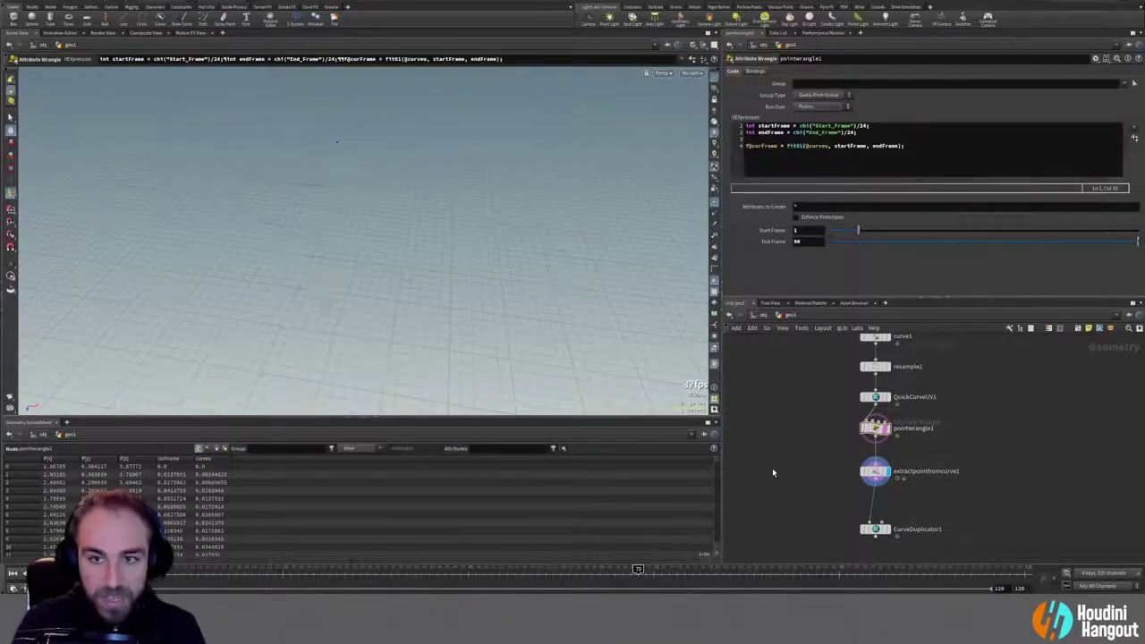
{"action": "left_click_drag", "start_coordinate": [845, 415], "coordinate": [911, 485]}
{"action": "key", "text": "a"}
{"action": "left_click_drag", "start_coordinate": [876, 432], "coordinate": [888, 327]}
{"action": "left_click_drag", "start_coordinate": [874, 430], "coordinate": [988, 466]}
{"action": "left_click_drag", "start_coordinate": [874, 529], "coordinate": [877, 429]}
{"action": "left_click_drag", "start_coordinate": [969, 436], "coordinate": [1018, 540]}
{"action": "left_click_drag", "start_coordinate": [989, 466], "coordinate": [864, 464]}
{"action": "left_click", "coordinate": [860, 466]}
{"action": "left_click", "coordinate": [841, 465]}
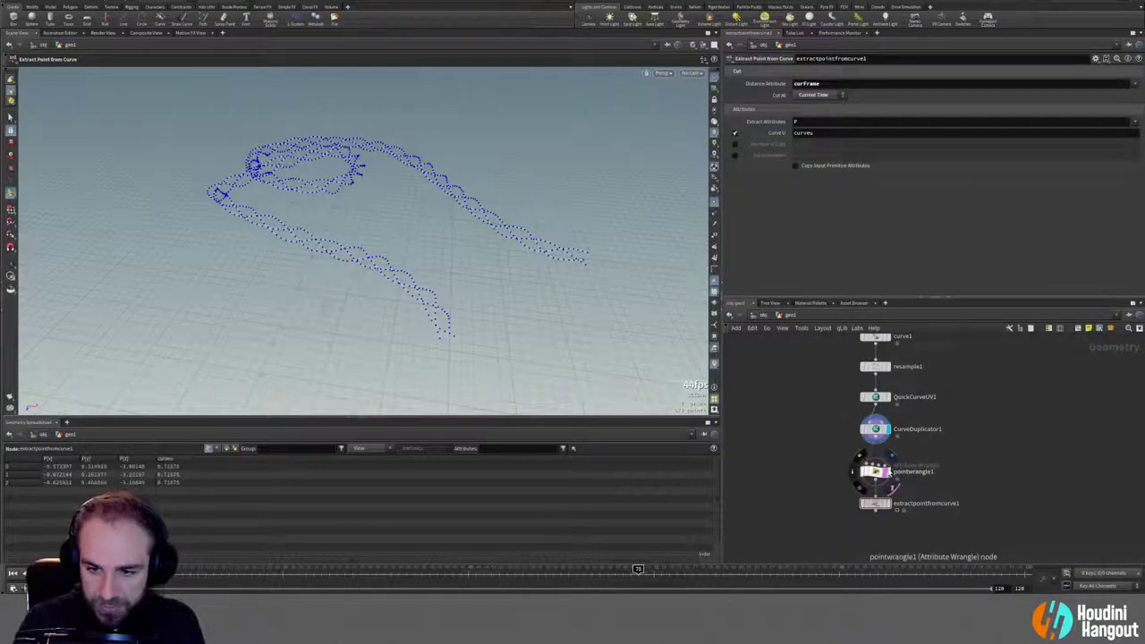
Step: Display extractpointfromcurve1 with CurveDuplicator1 as a template reference and scrub the timeline to check the extracted points' motion
{"action": "left_click", "coordinate": [886, 502]}
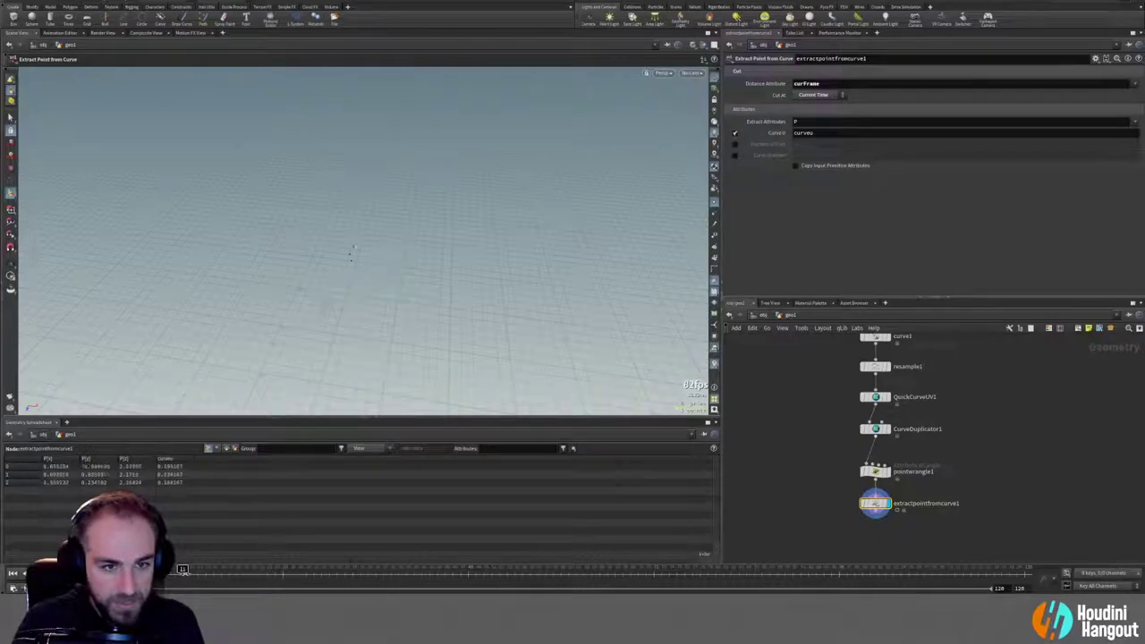
{"action": "left_click_drag", "start_coordinate": [331, 572], "coordinate": [424, 572]}
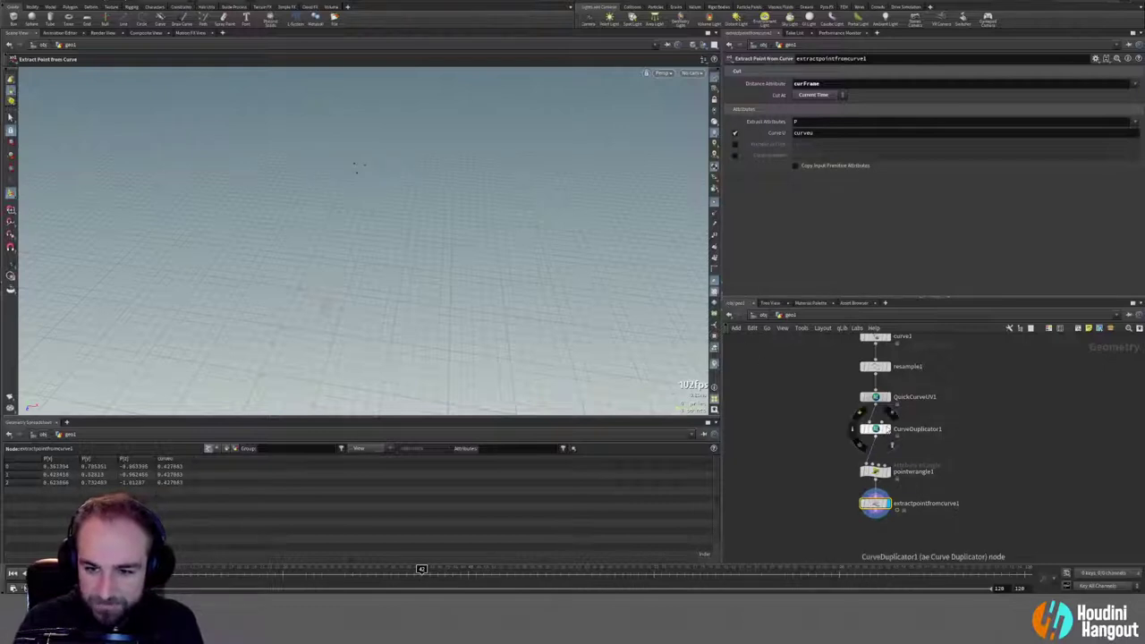
{"action": "left_click_drag", "start_coordinate": [315, 573], "coordinate": [343, 571]}
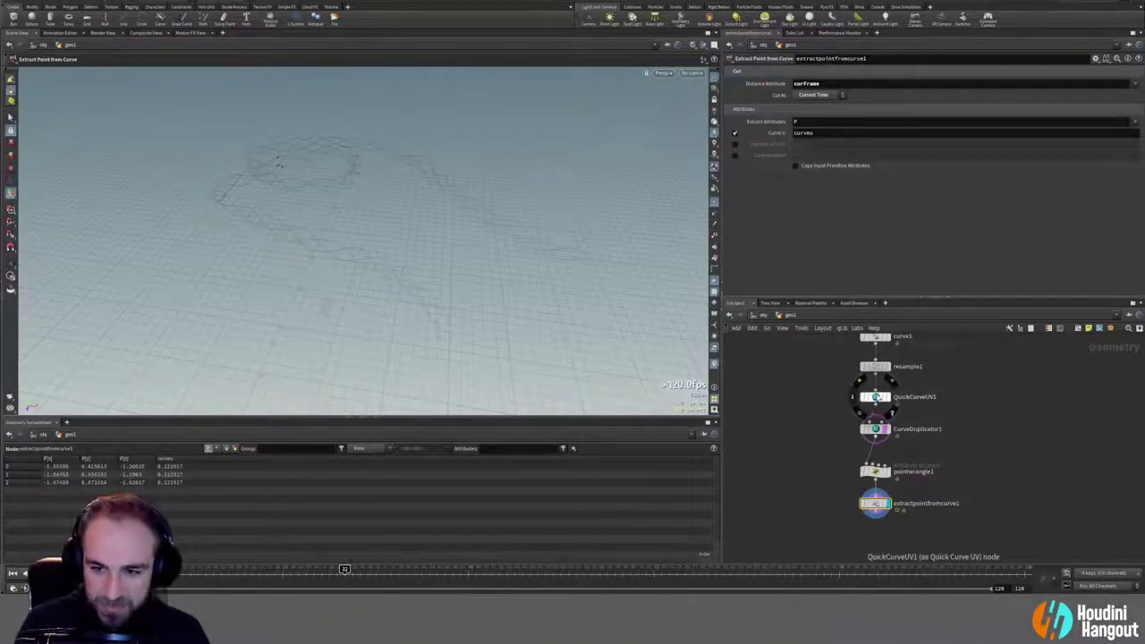
Step: Set CurveDuplicator1's Twist Amount to 45 and scrub the timeline to check the points along the strands
{"action": "left_click", "coordinate": [871, 428]}
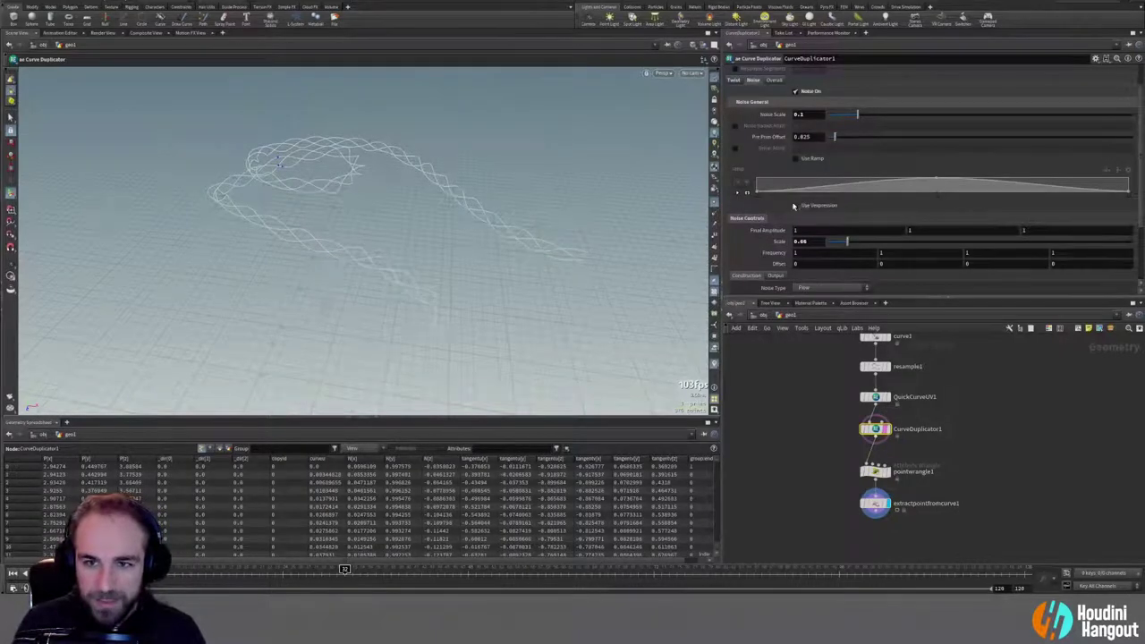
{"action": "scroll", "coordinate": [778, 125], "scroll_direction": "up", "scroll_amount": 2}
{"action": "left_click", "coordinate": [733, 112]}
{"action": "double_click", "coordinate": [803, 147]}
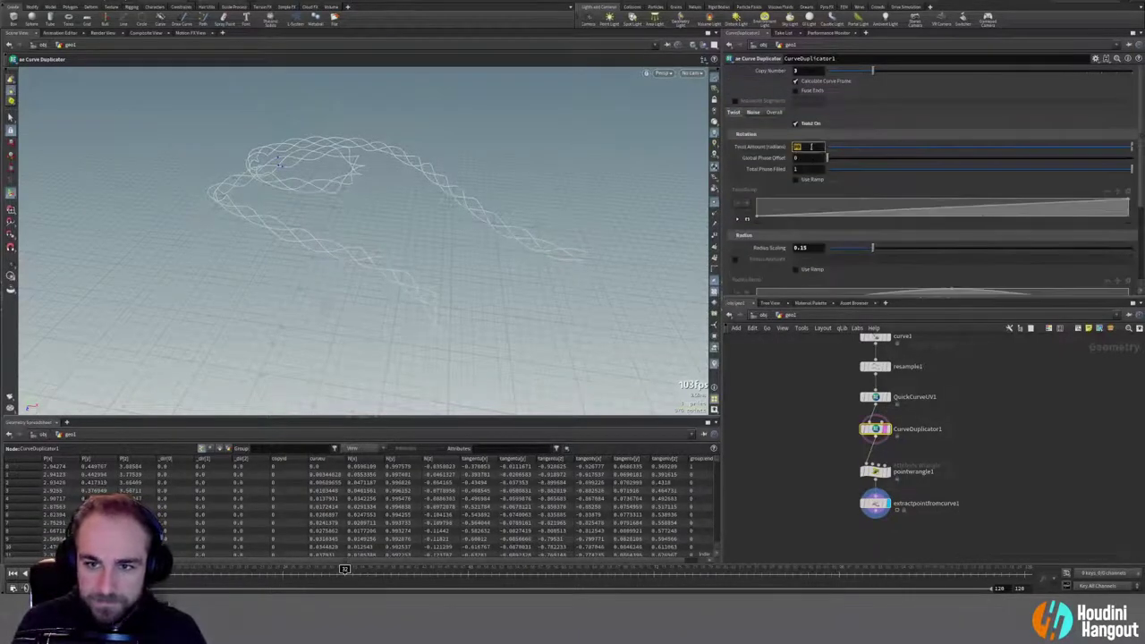
{"action": "type", "text": "45"}
{"action": "key", "text": "Return"}
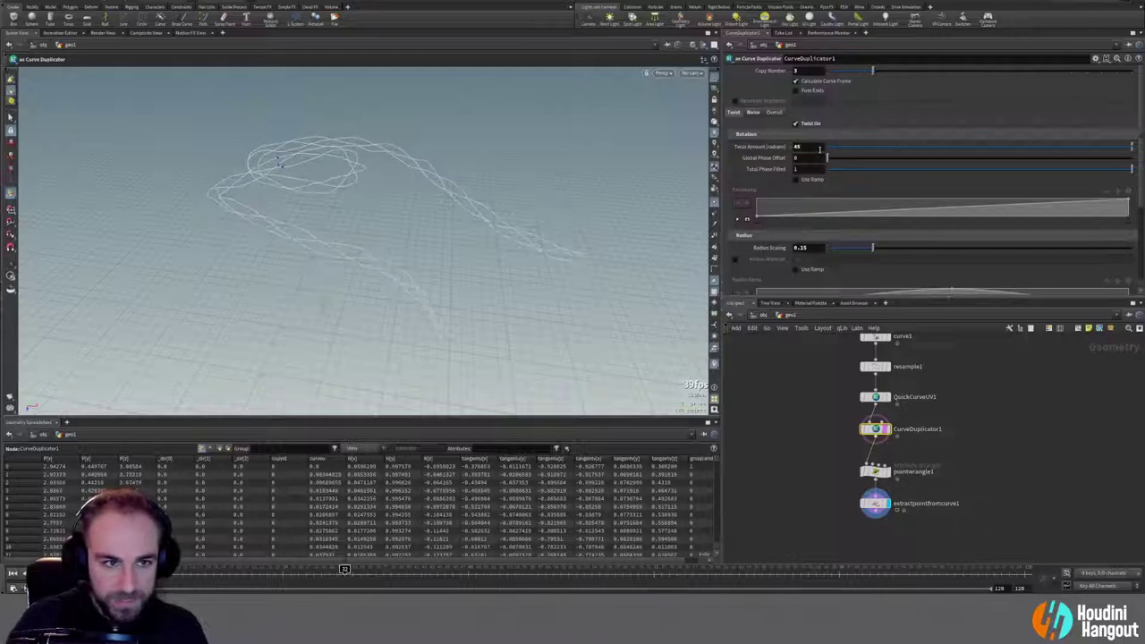
{"action": "left_click_drag", "start_coordinate": [345, 574], "coordinate": [461, 581]}
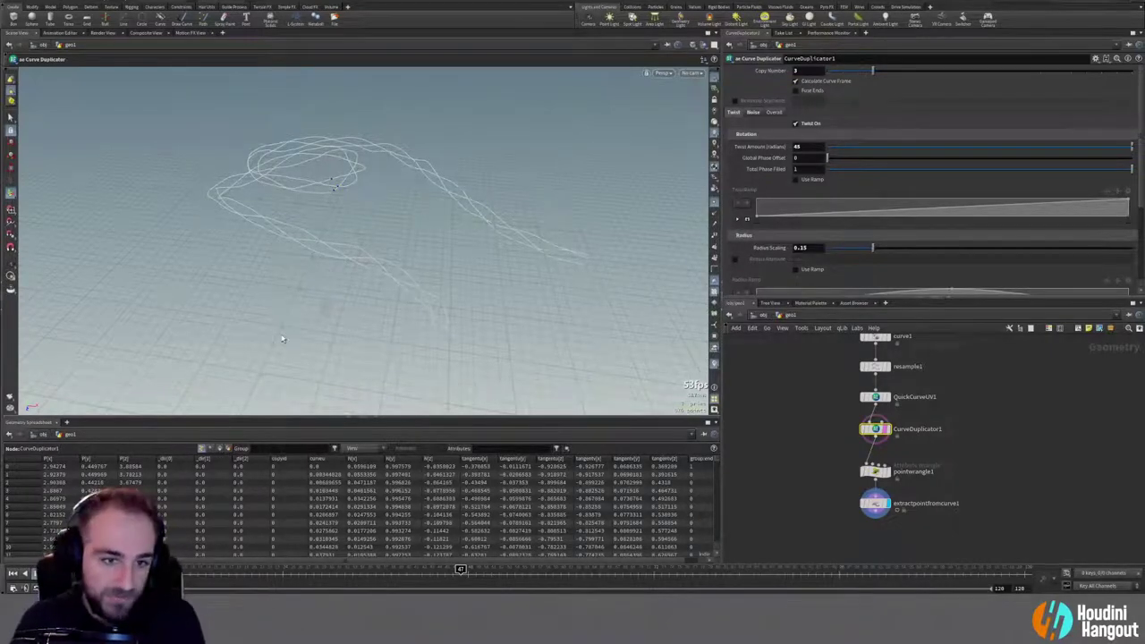
Step: Compare the output of extractpointfromcurve1 with that of pointwrangle1 from a different view angle, leaving pointwrangle1 displayed
{"action": "left_click", "coordinate": [888, 472]}
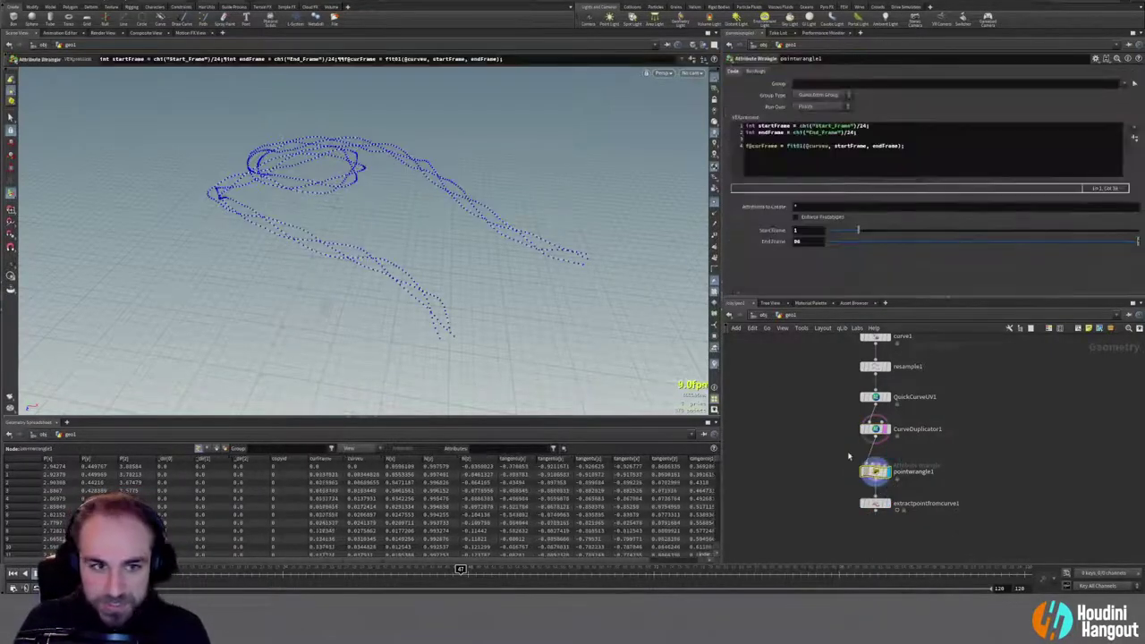
{"action": "left_click", "coordinate": [863, 502]}
{"action": "left_click", "coordinate": [885, 502]}
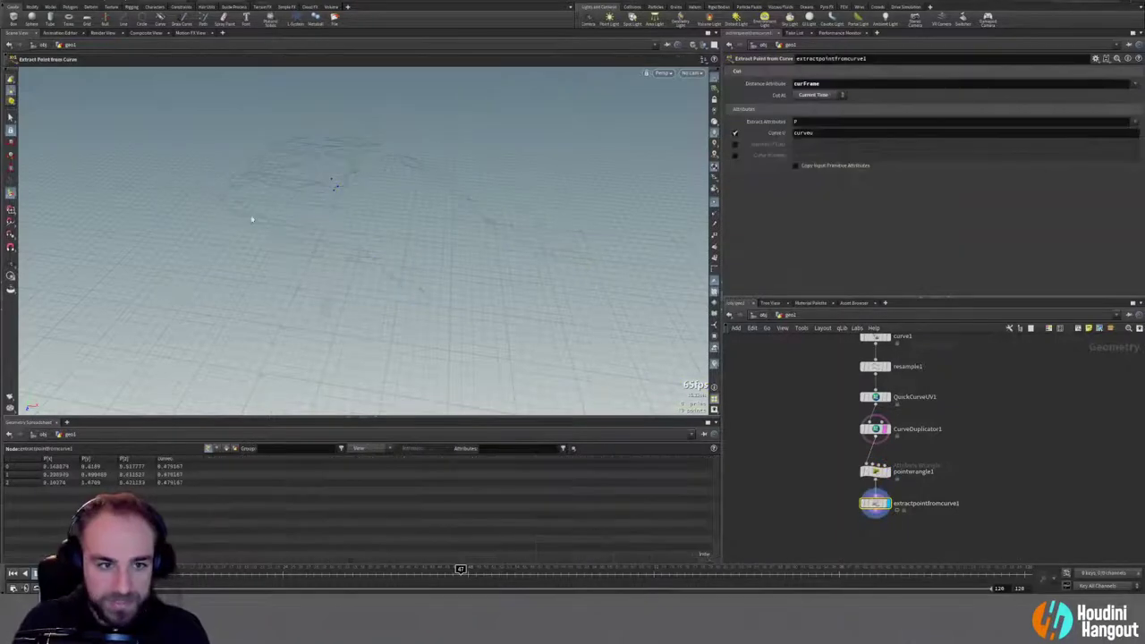
{"action": "left_click_drag", "start_coordinate": [376, 145], "coordinate": [374, 313]}
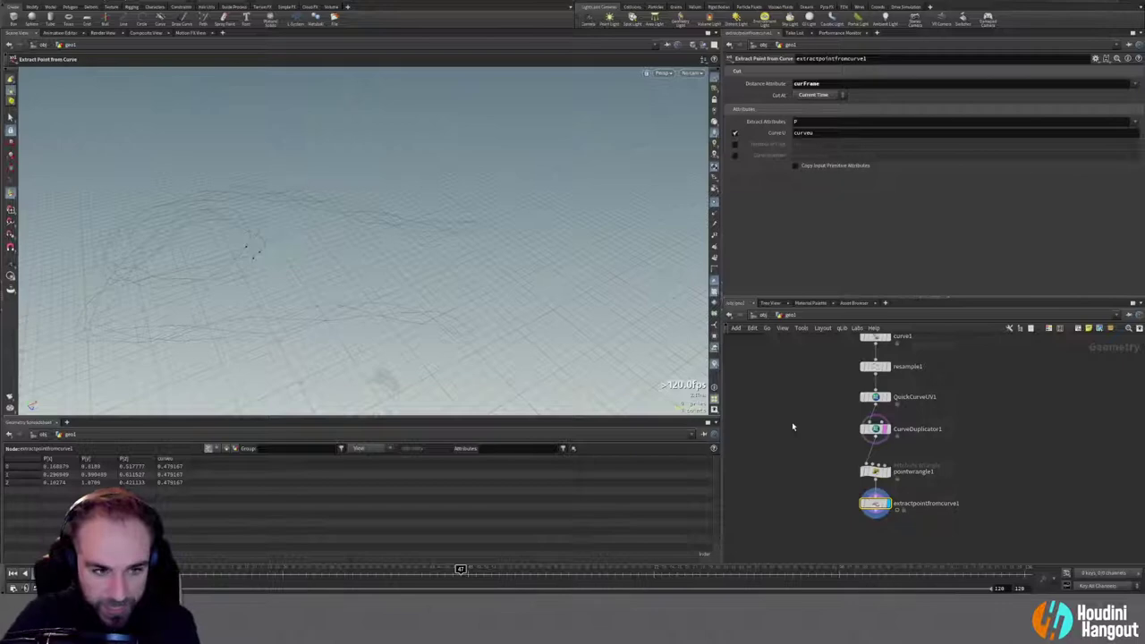
{"action": "left_click", "coordinate": [890, 480]}
{"action": "left_click", "coordinate": [875, 471]}
{"action": "left_click_drag", "start_coordinate": [322, 268], "coordinate": [266, 298]}
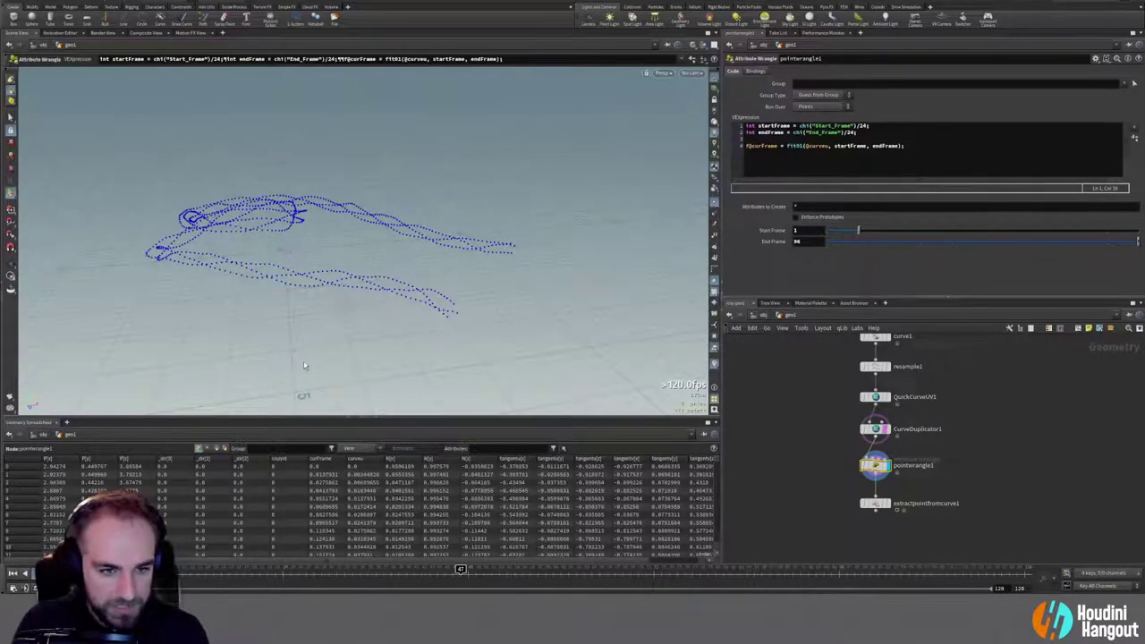
{"action": "left_click", "coordinate": [867, 142]}
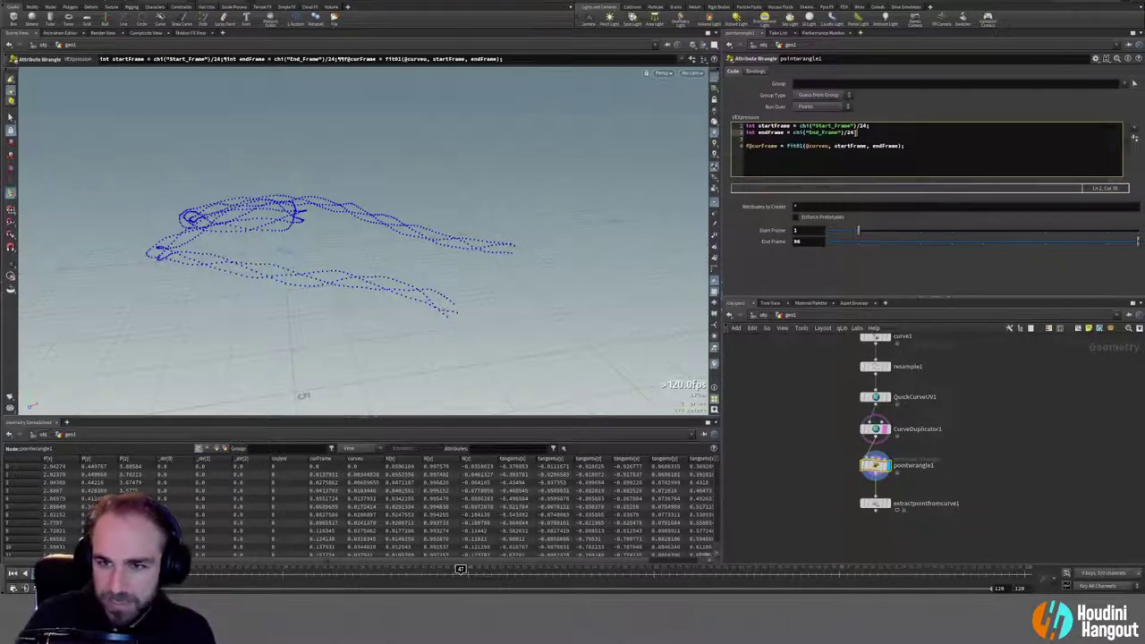
{"action": "key", "text": "Return"}
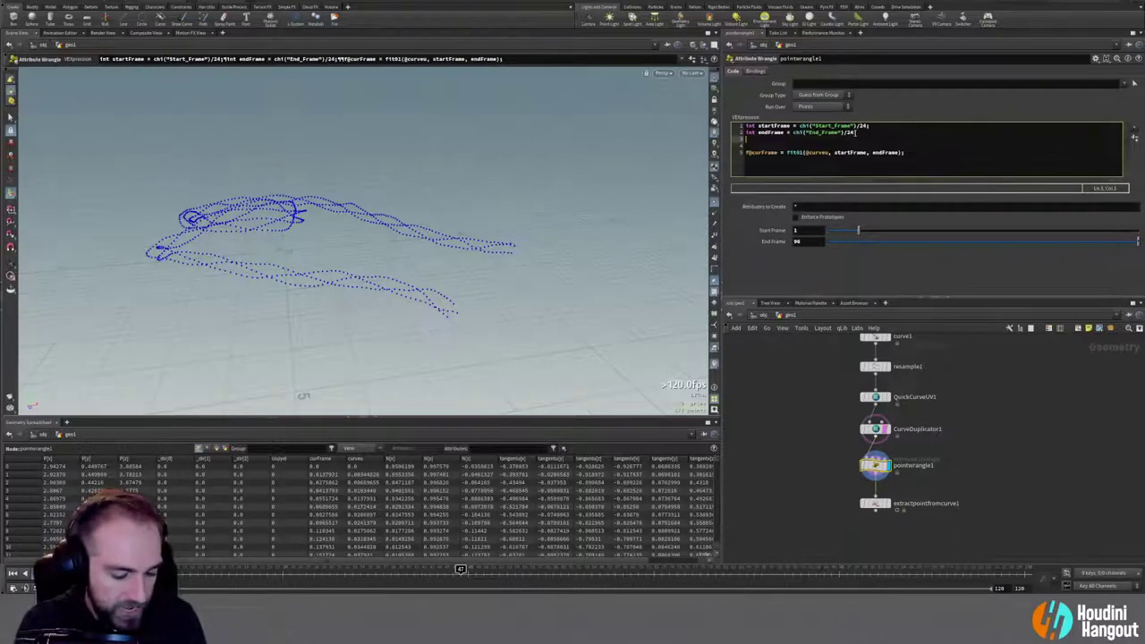
{"action": "type", "text": "float curveOffset ="}
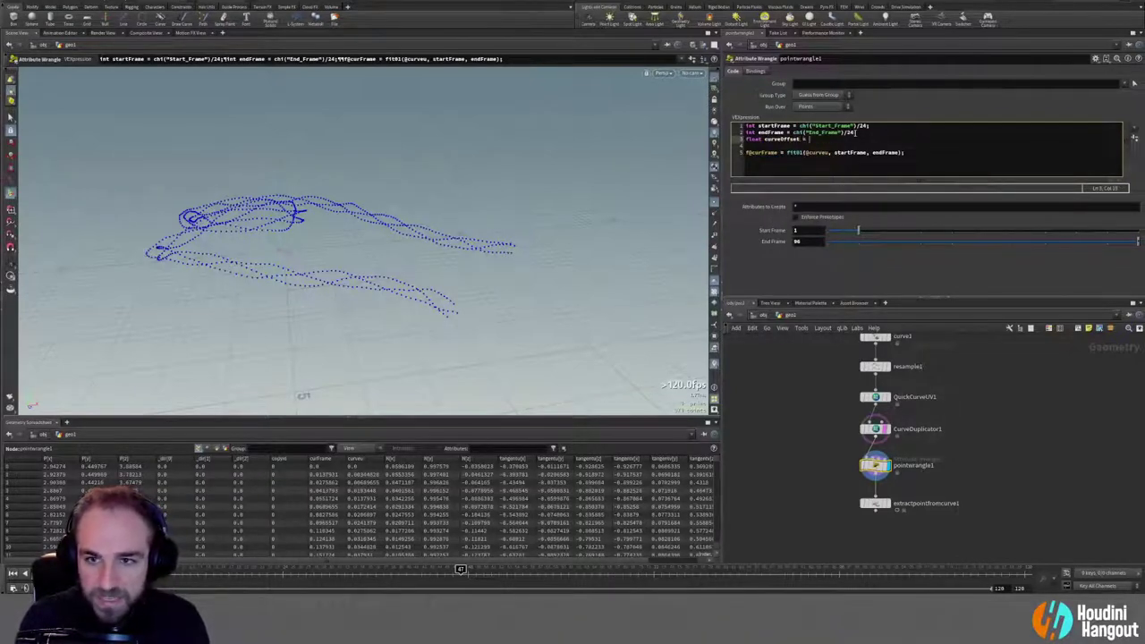
{"action": "type", "text": " rand"}
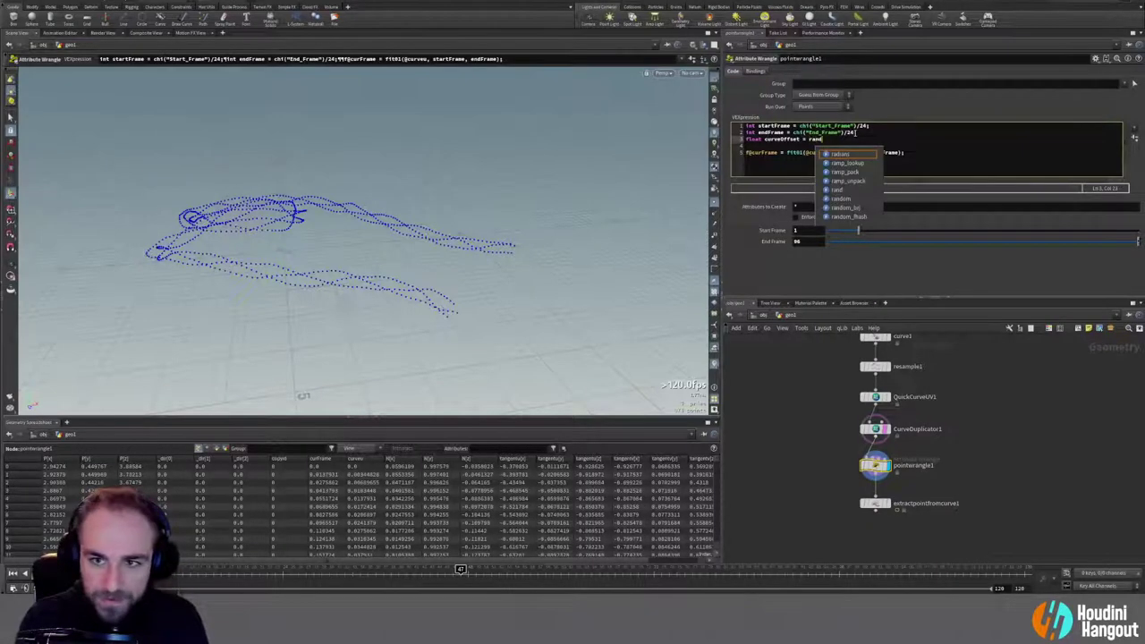
{"action": "type", "text": "(@"}
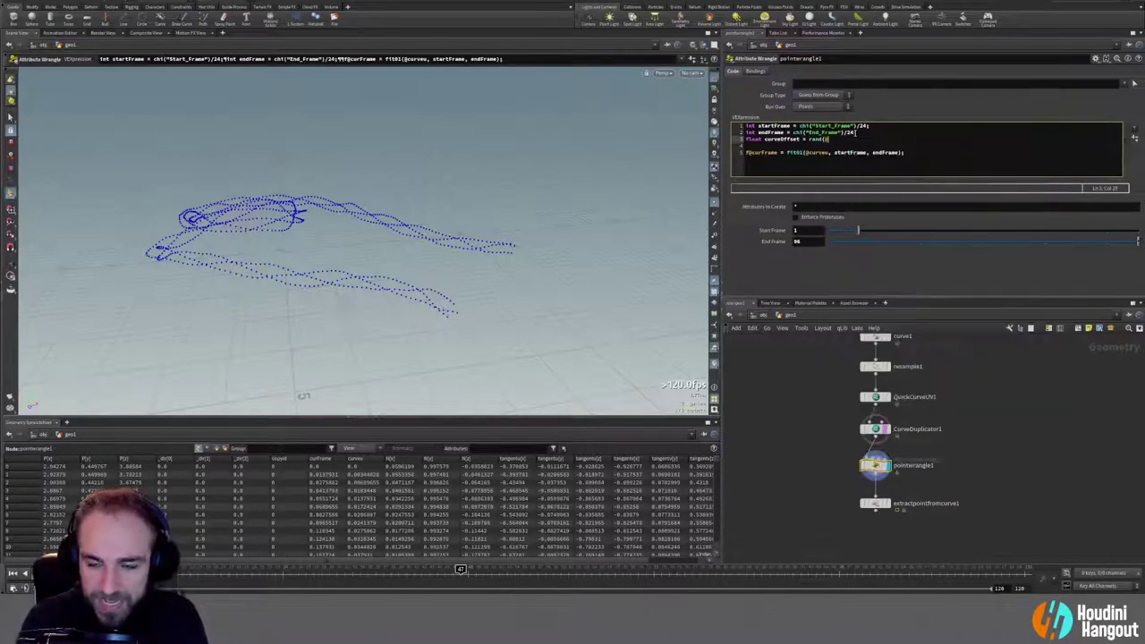
{"action": "type", "text": "prim"}
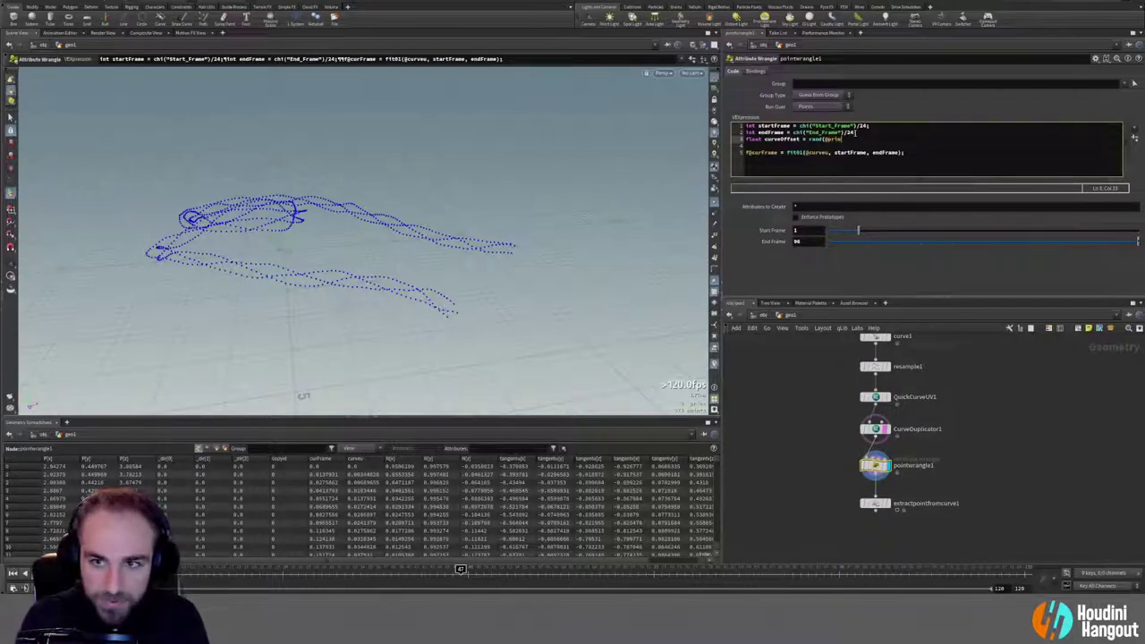
{"action": "type", "text": "num);"}
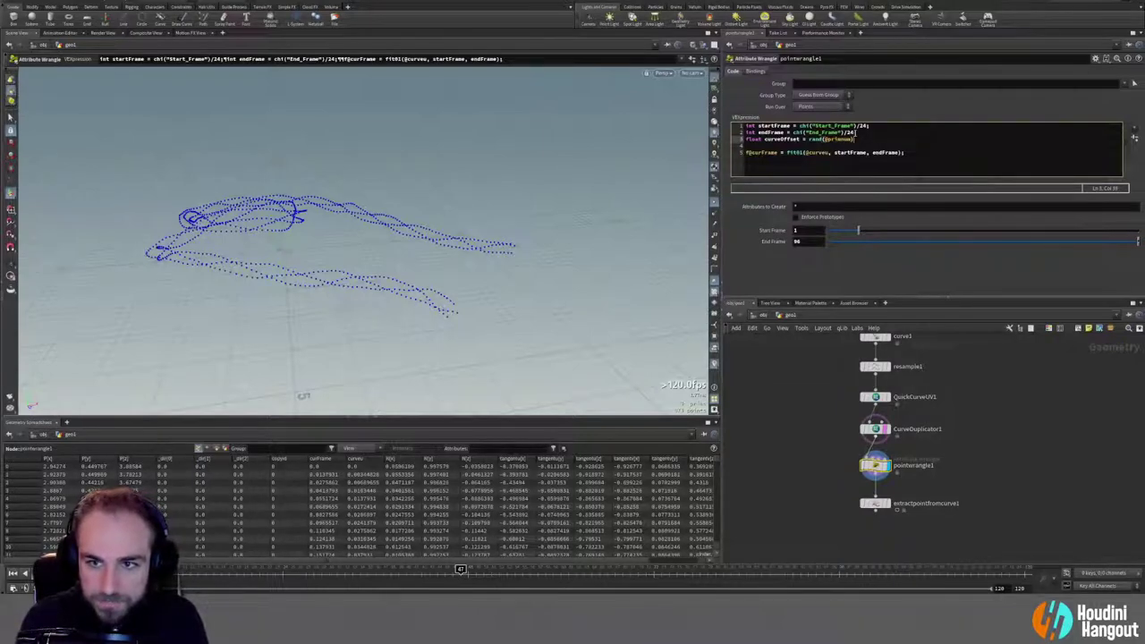
Step: Write curveOffset as an f@curveOffset point attribute and check its values across the points in the spreadsheet
{"action": "left_click_drag", "start_coordinate": [748, 141], "coordinate": [767, 140]}
{"action": "type", "text": "f@"}
{"action": "left_click", "coordinate": [850, 139]}
{"action": "left_click", "coordinate": [782, 437]}
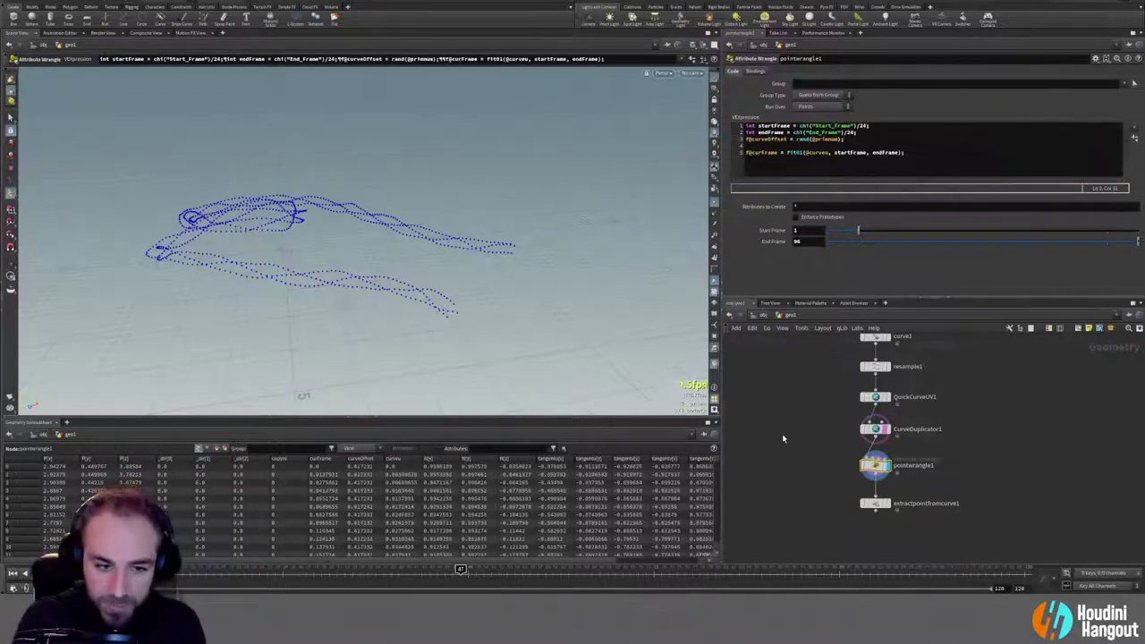
{"action": "scroll", "coordinate": [368, 497], "scroll_direction": "down", "scroll_amount": 1}
{"action": "scroll", "coordinate": [370, 506], "scroll_direction": "down", "scroll_amount": 10}
{"action": "scroll", "coordinate": [374, 514], "scroll_direction": "down", "scroll_amount": 3}
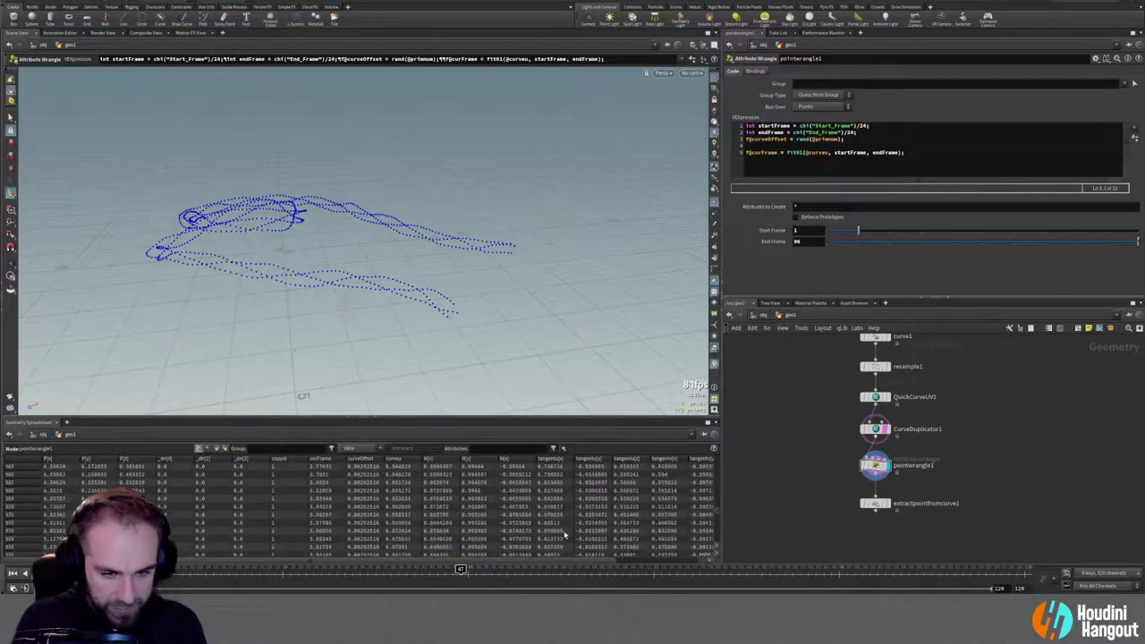
{"action": "scroll", "coordinate": [716, 543], "scroll_direction": "down", "scroll_amount": 10}
{"action": "left_click_drag", "start_coordinate": [716, 543], "coordinate": [706, 458]}
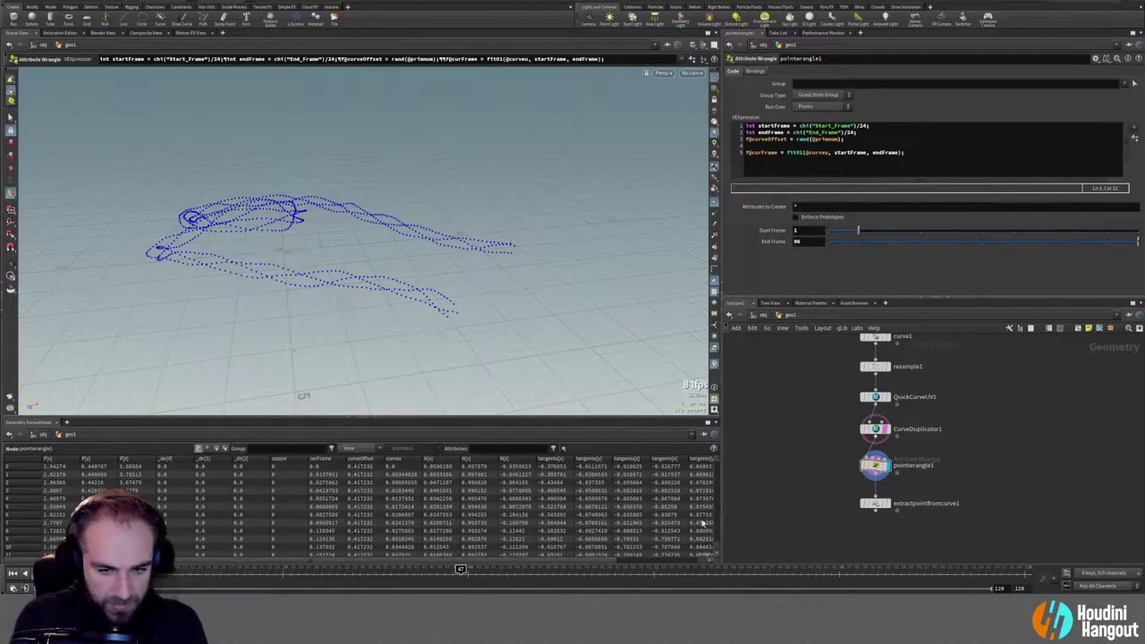
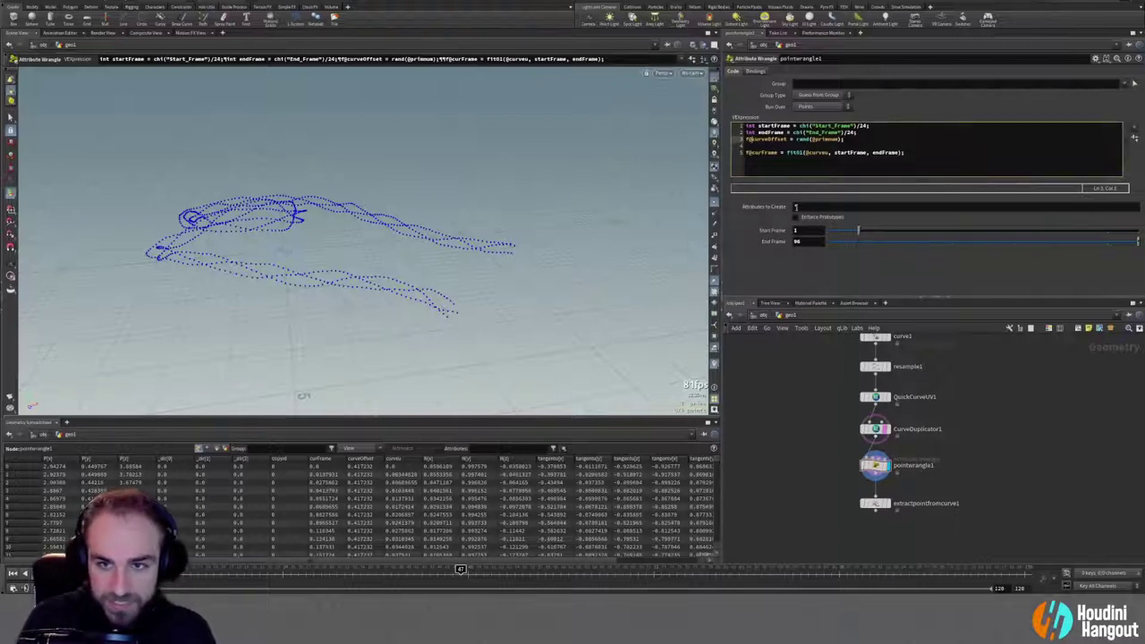
Step: Change f@curveOffset back to a local float variable in the wrangle code
{"action": "key", "text": "BackSpace"}
{"action": "key", "text": "BackSpace"}
{"action": "type", "text": "float"}
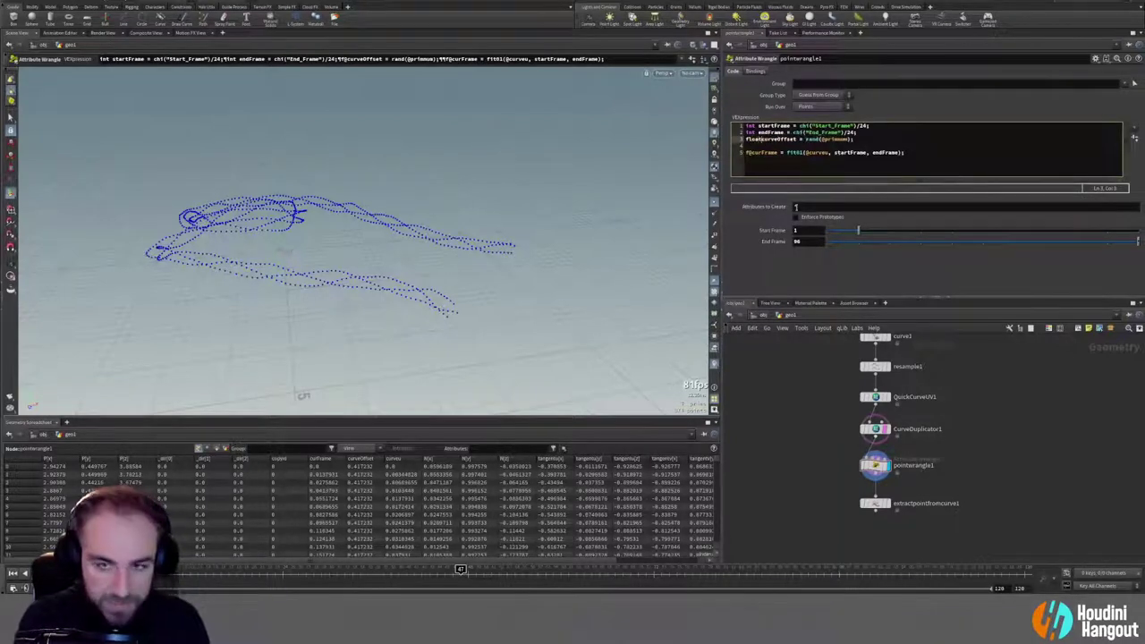
{"action": "left_click", "coordinate": [853, 139]}
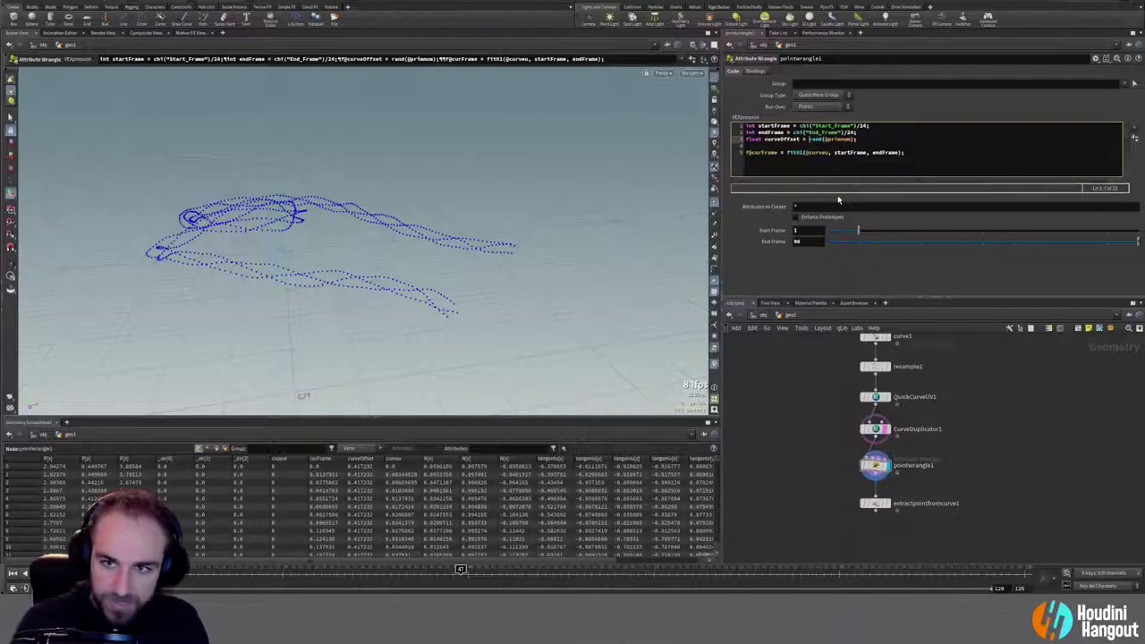
{"action": "type", "text": "fit"}
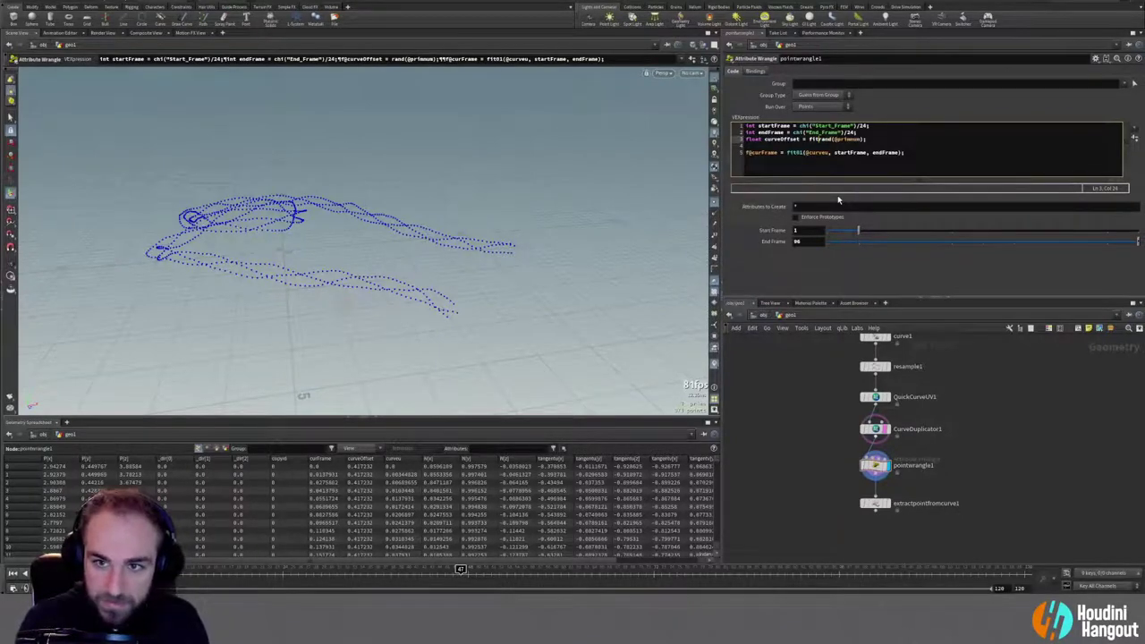
{"action": "type", "text": "01("}
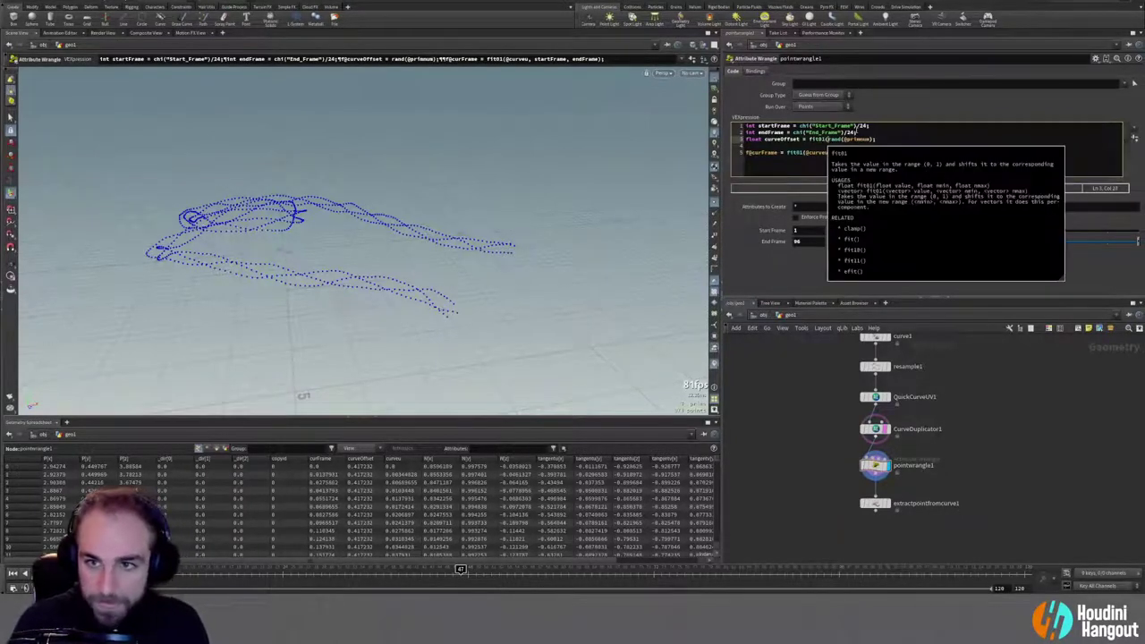
{"action": "left_click", "coordinate": [872, 138]}
{"action": "type", "text": "),"}
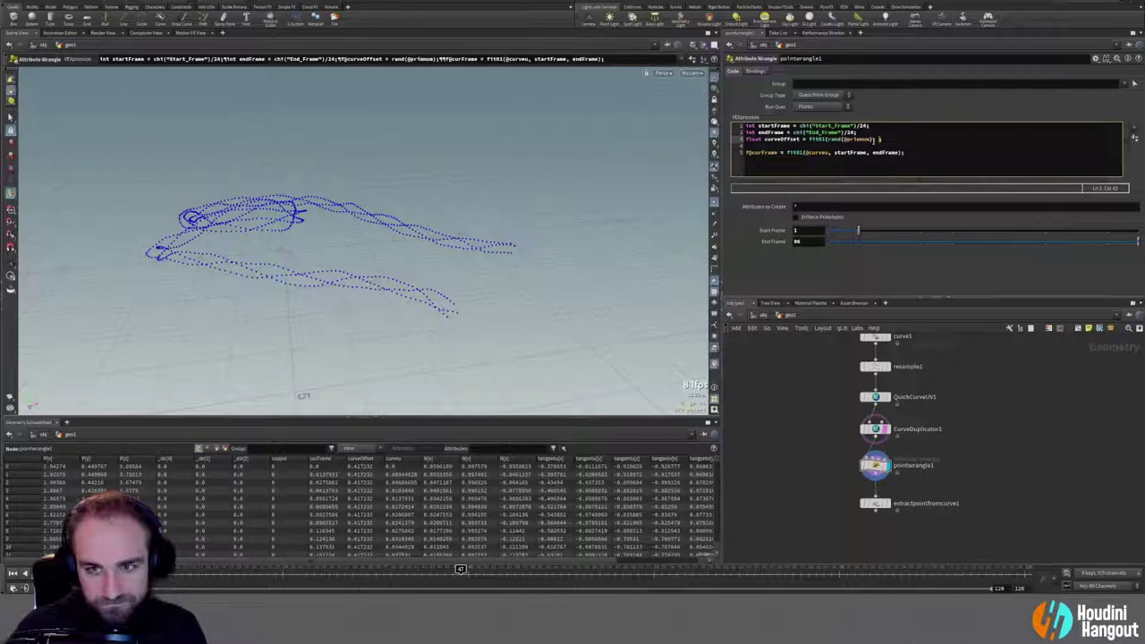
{"action": "type", "text": "0, "}
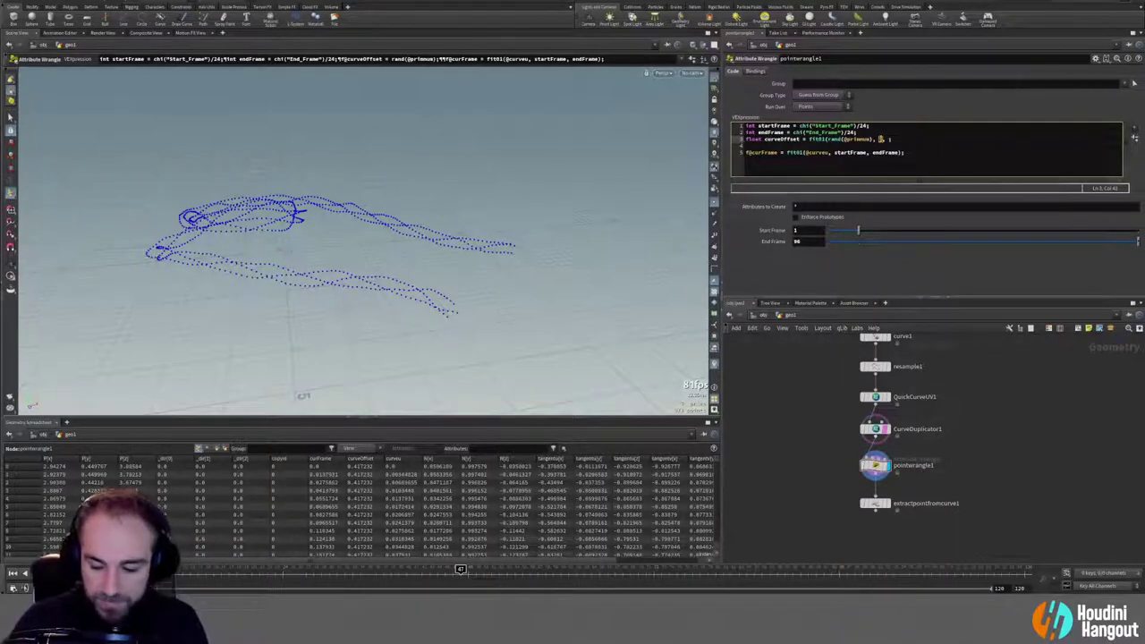
{"action": "type", "text": "-0.25"}
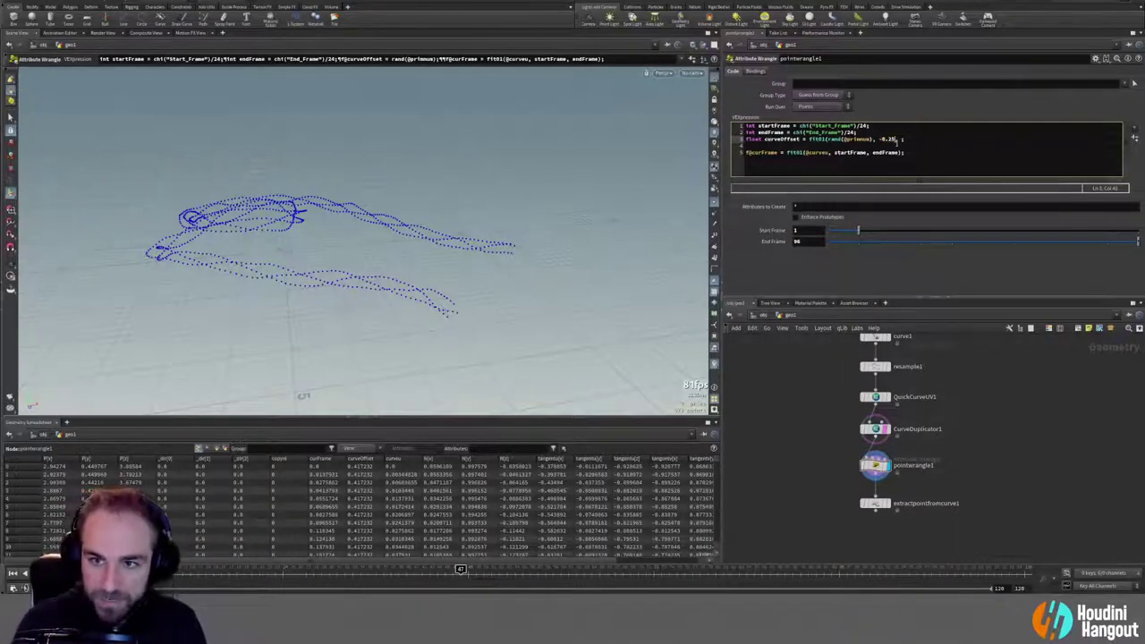
{"action": "type", "text": " 0.25"}
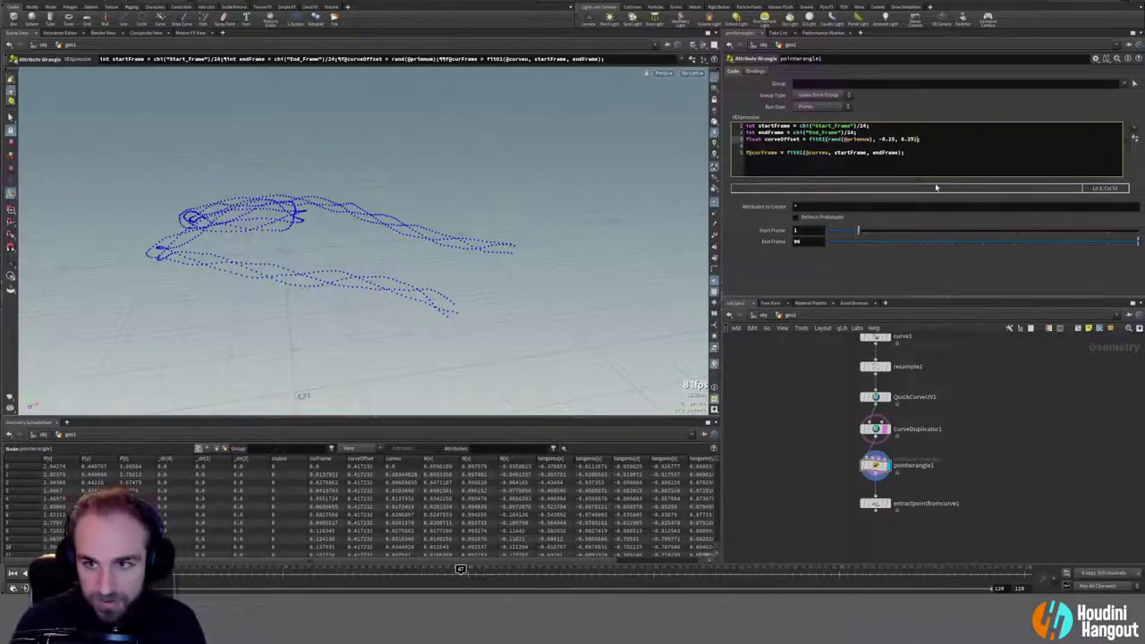
{"action": "type", "text": ";"}
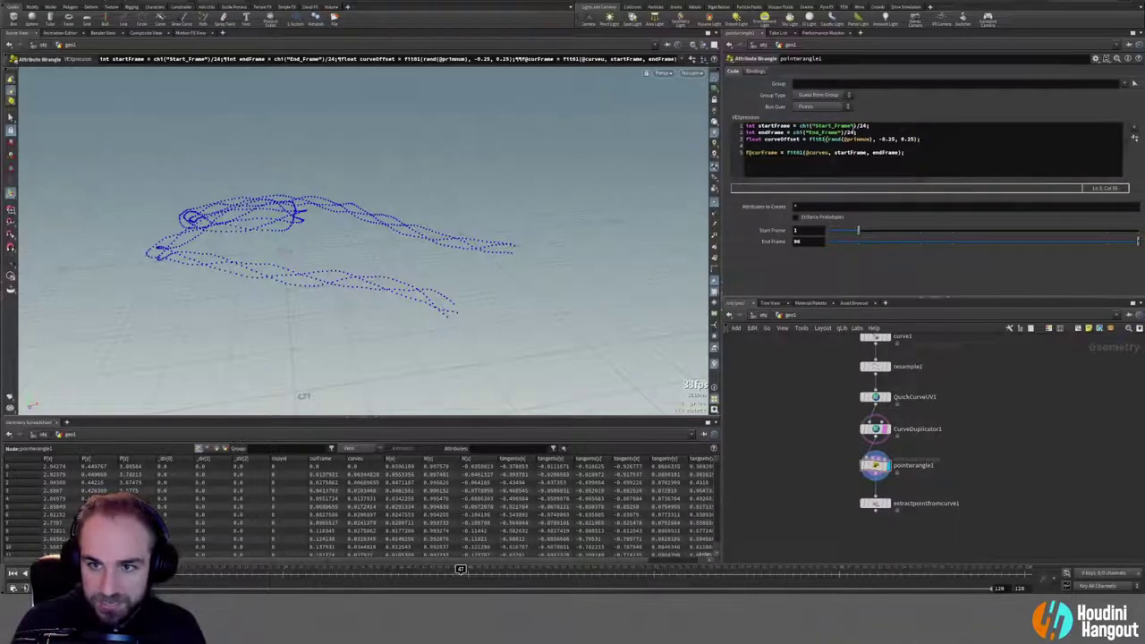
Step: Add curveOffset to the fit01 result in the f@curFrame line of the wrangle code
{"action": "left_click", "coordinate": [900, 153]}
{"action": "type", "text": "+ curveOffset;"}
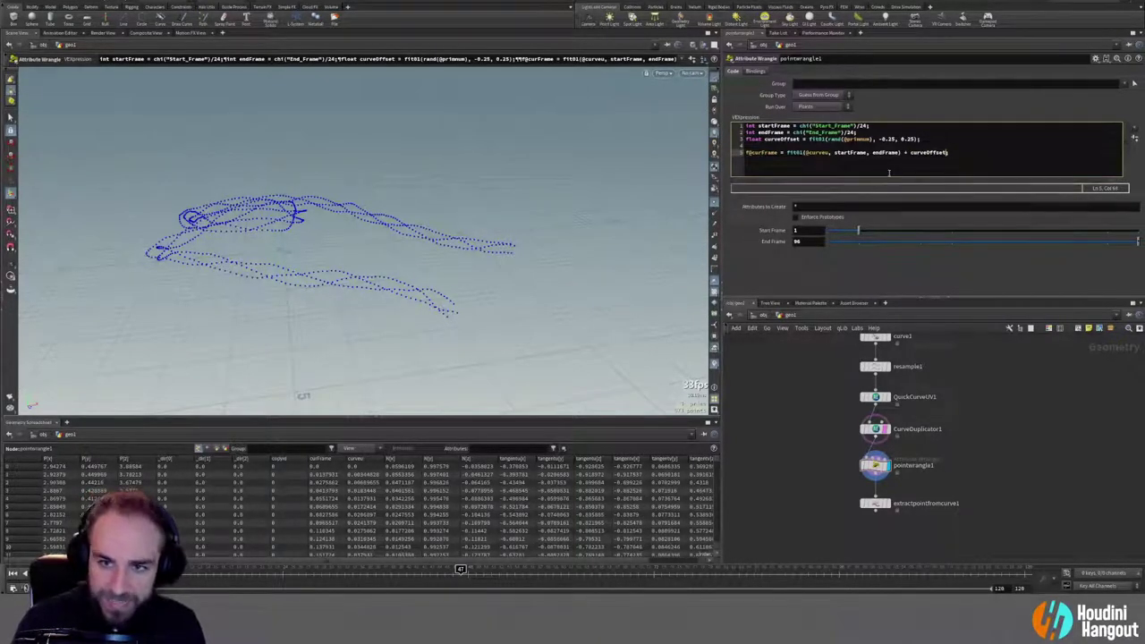
Step: Display extractpointfromcurve1 and scrub the timeline to examine how the randomly offset points travel along the strands
{"action": "left_click", "coordinate": [888, 502]}
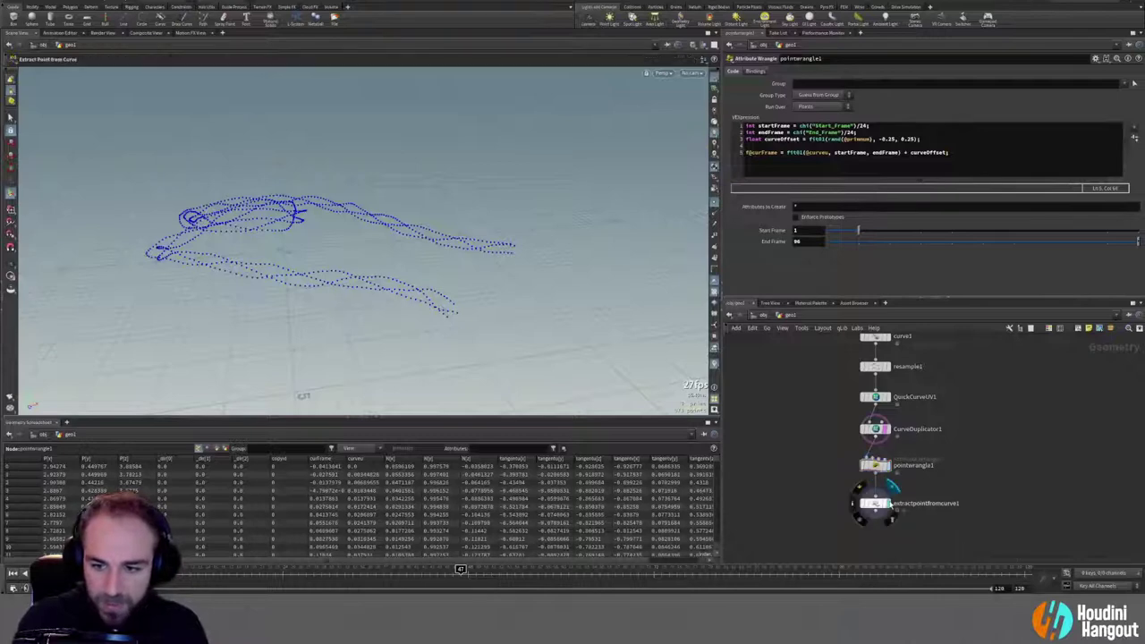
{"action": "left_click_drag", "start_coordinate": [458, 570], "coordinate": [256, 572]}
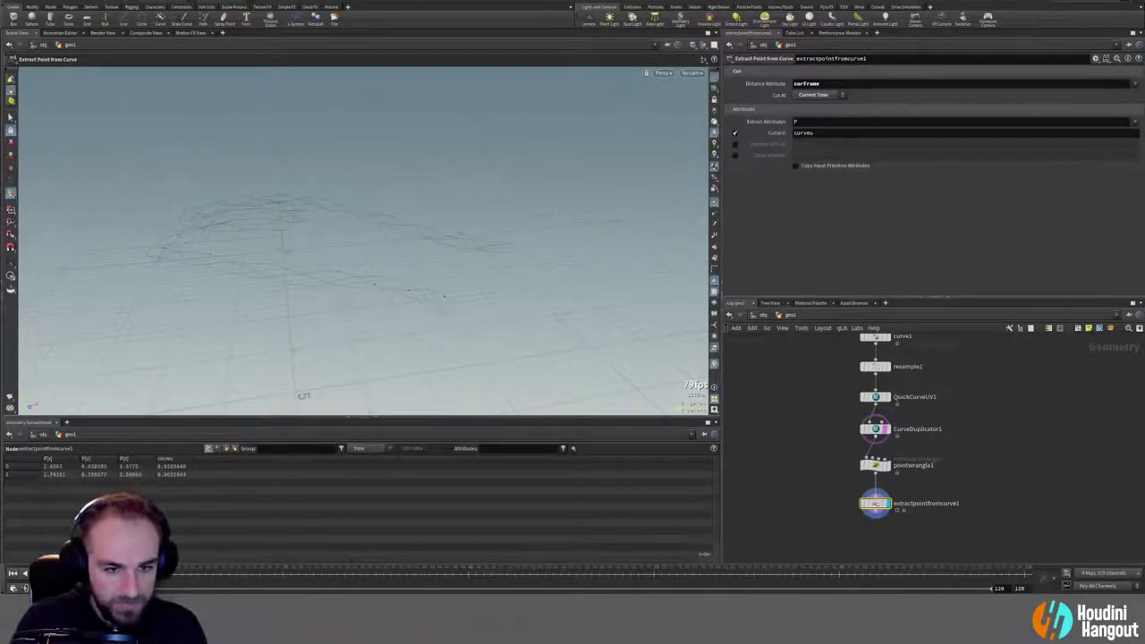
{"action": "mouse_move", "coordinate": [200, 575]}
{"action": "left_mouse_down"}
{"action": "mouse_move", "coordinate": [315, 575]}
{"action": "mouse_move", "coordinate": [260, 575]}
{"action": "mouse_move", "coordinate": [221, 592]}
{"action": "left_mouse_up"}
Step: Reduce the curveOffset fit01 range in pointwrangle1 to -0.05 to 0.05
{"action": "left_click", "coordinate": [867, 464]}
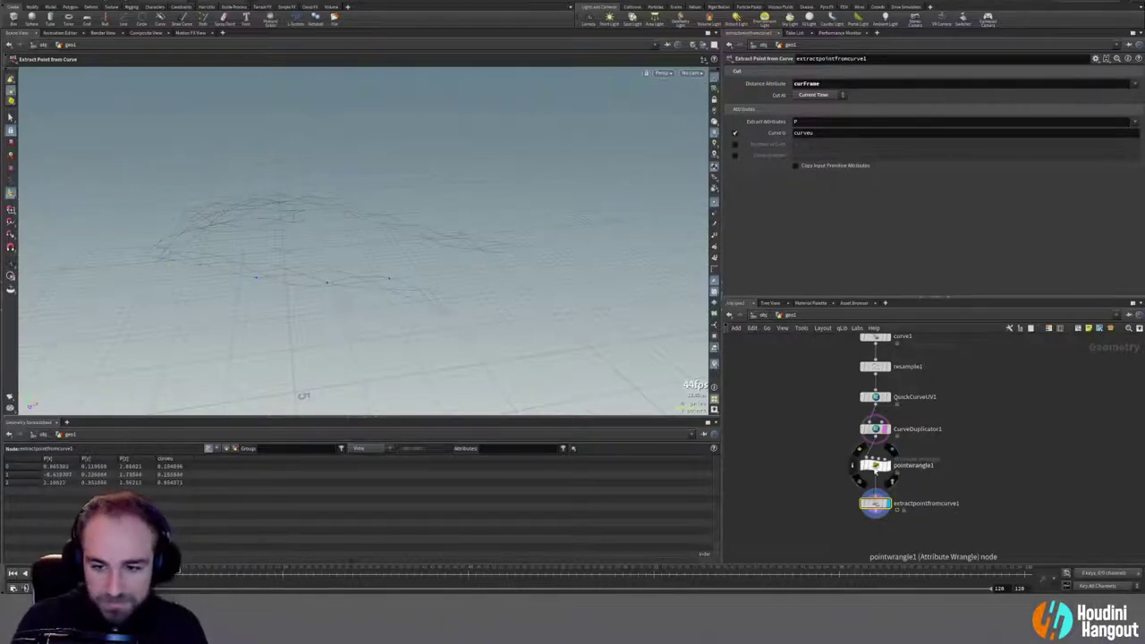
{"action": "double_click", "coordinate": [893, 139]}
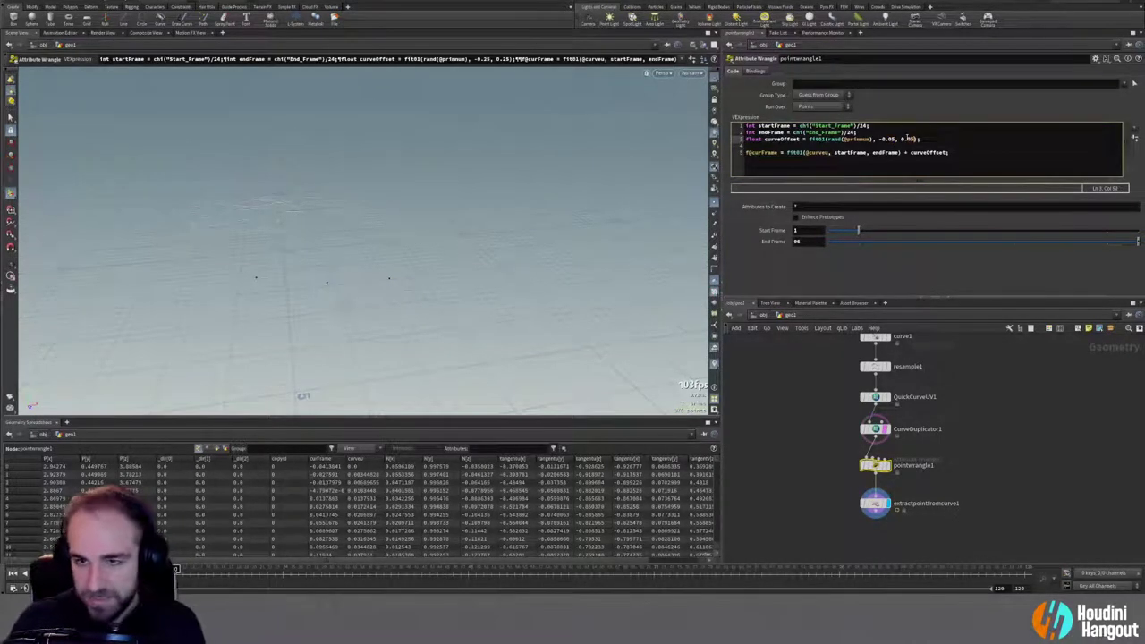
{"action": "left_click", "coordinate": [875, 278]}
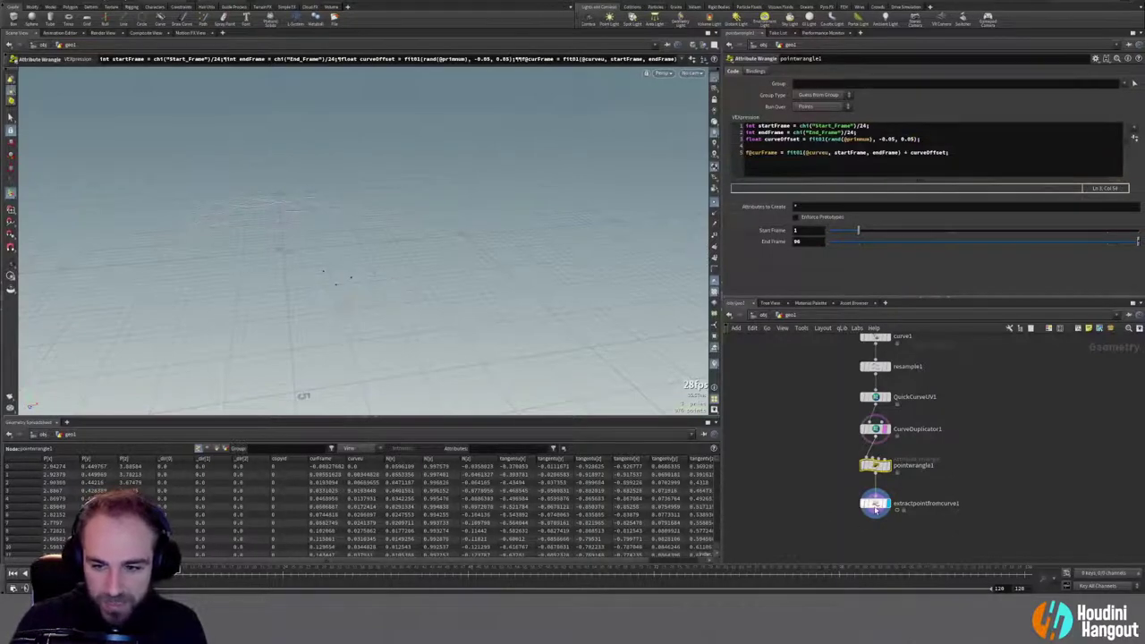
Step: Scrub through the timeline and examine the spacing of the extracted points with the smaller offset range
{"action": "left_click_drag", "start_coordinate": [322, 313], "coordinate": [395, 252], "text": "alt"}
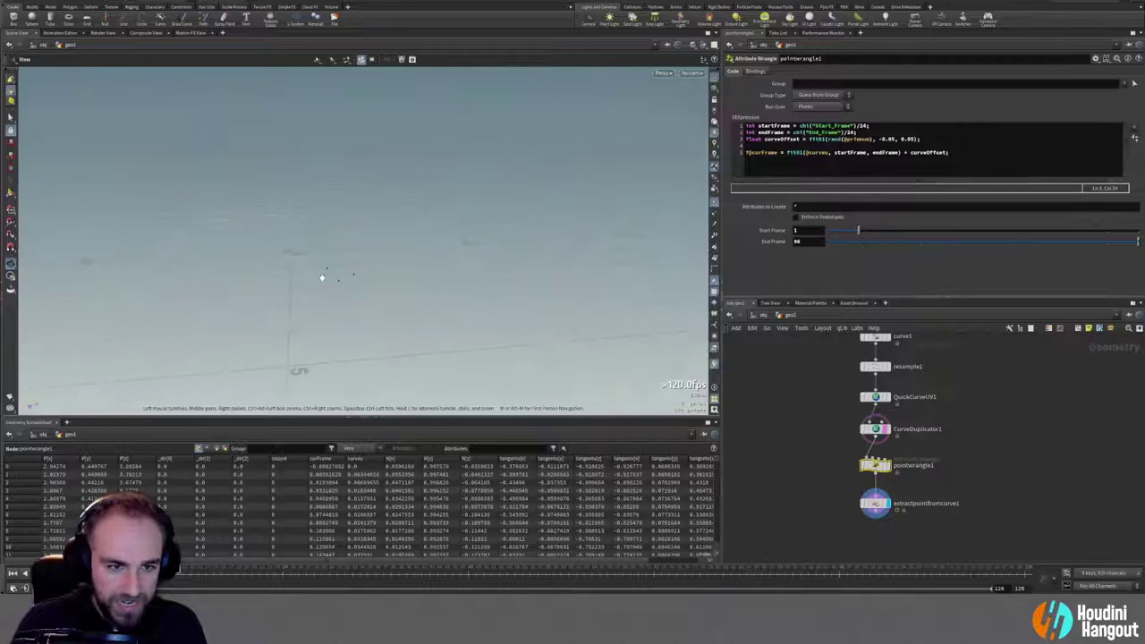
{"action": "left_click_drag", "start_coordinate": [322, 279], "coordinate": [372, 300], "text": "alt"}
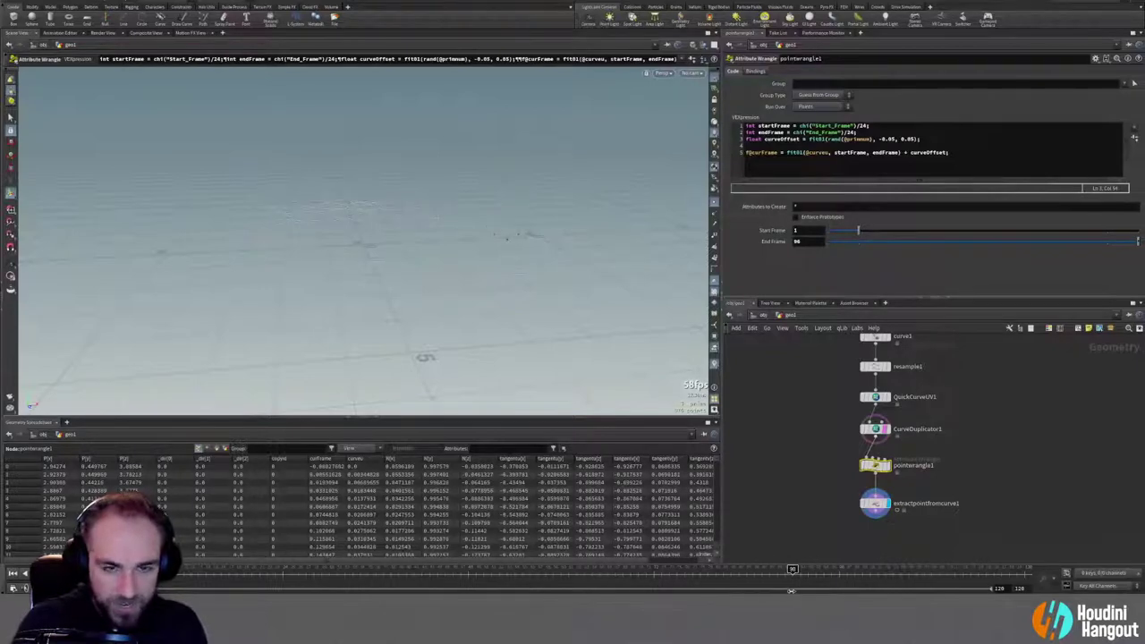
{"action": "left_click_drag", "start_coordinate": [675, 568], "coordinate": [542, 591]}
{"action": "left_click_drag", "start_coordinate": [629, 592], "coordinate": [204, 584]}
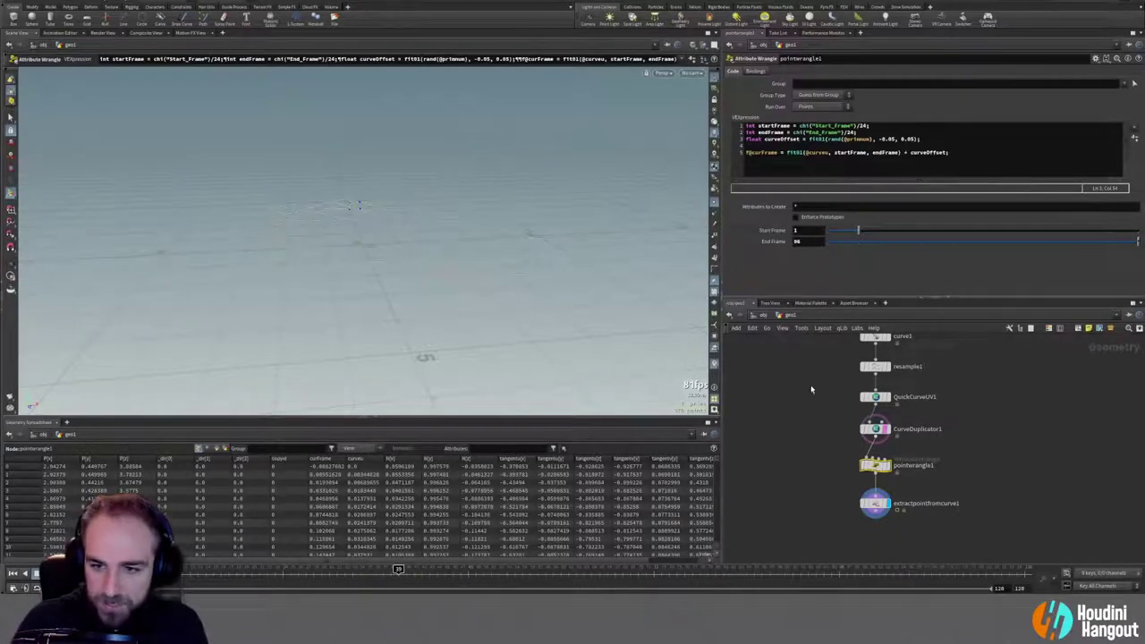
Step: Move the curve1 node up to make room and add a second Curve node beside it
{"action": "middle_click_drag", "start_coordinate": [814, 390], "coordinate": [807, 451]}
{"action": "left_click_drag", "start_coordinate": [867, 400], "coordinate": [867, 369]}
{"action": "left_click", "coordinate": [867, 365]}
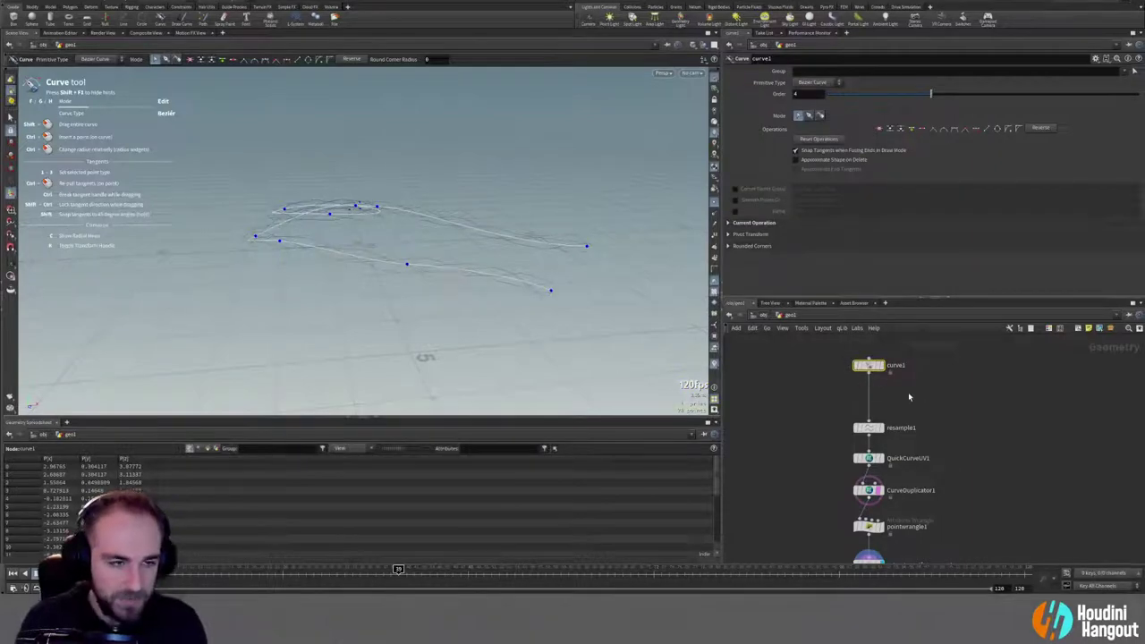
{"action": "key", "text": "Tab"}
{"action": "type", "text": "curve"}
{"action": "key", "text": "Return"}
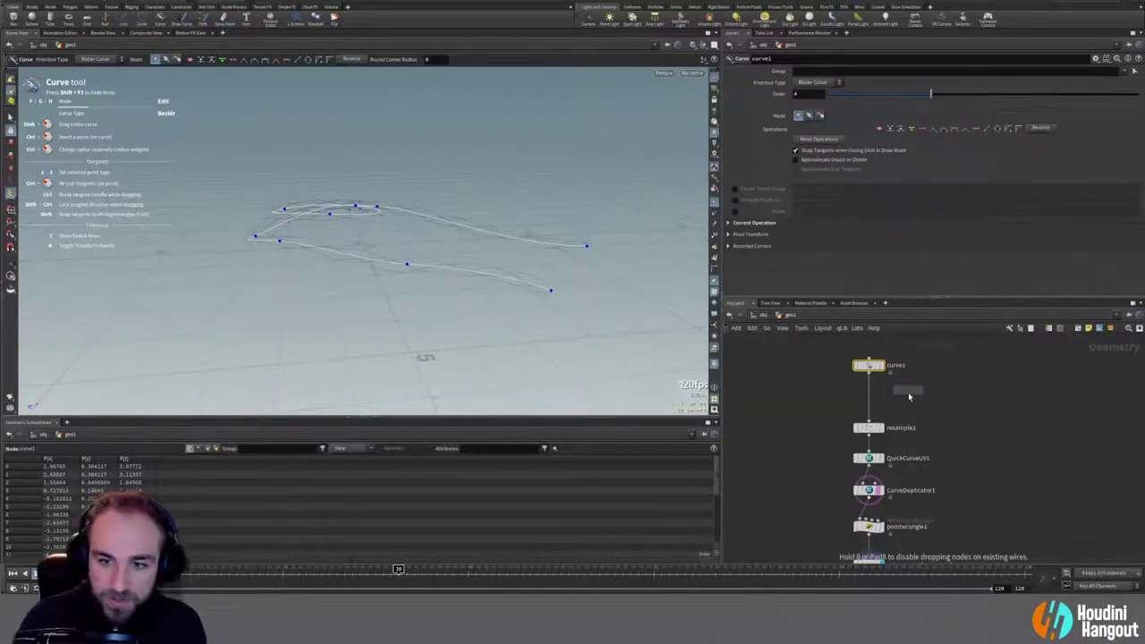
{"action": "left_click", "coordinate": [926, 407]}
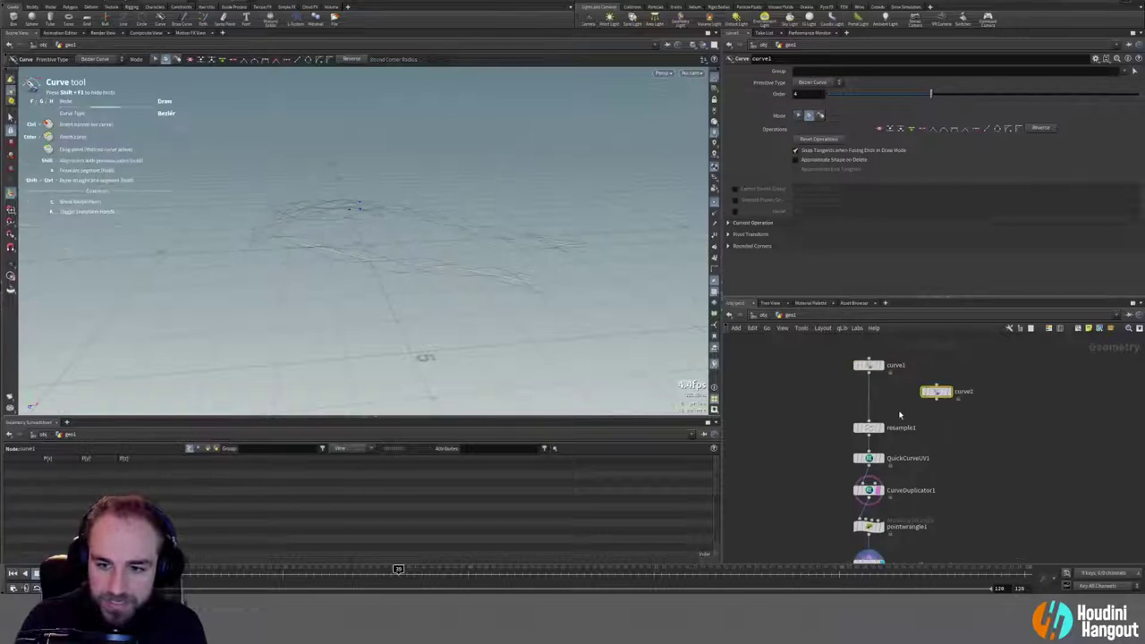
Step: Combine curve1 and curve2 in a Merge node, tidy the node layout, and display curve2
{"action": "left_click", "coordinate": [868, 374]}
{"action": "left_click", "coordinate": [935, 401]}
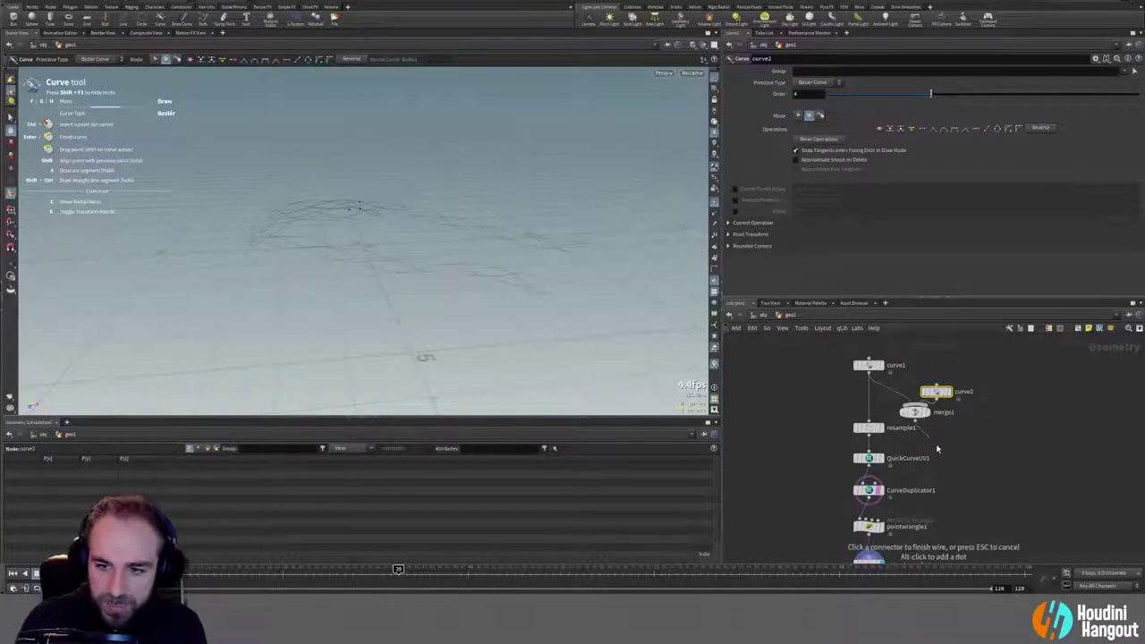
{"action": "left_click_drag", "start_coordinate": [938, 391], "coordinate": [945, 361]}
{"action": "left_click_drag", "start_coordinate": [916, 411], "coordinate": [908, 402]}
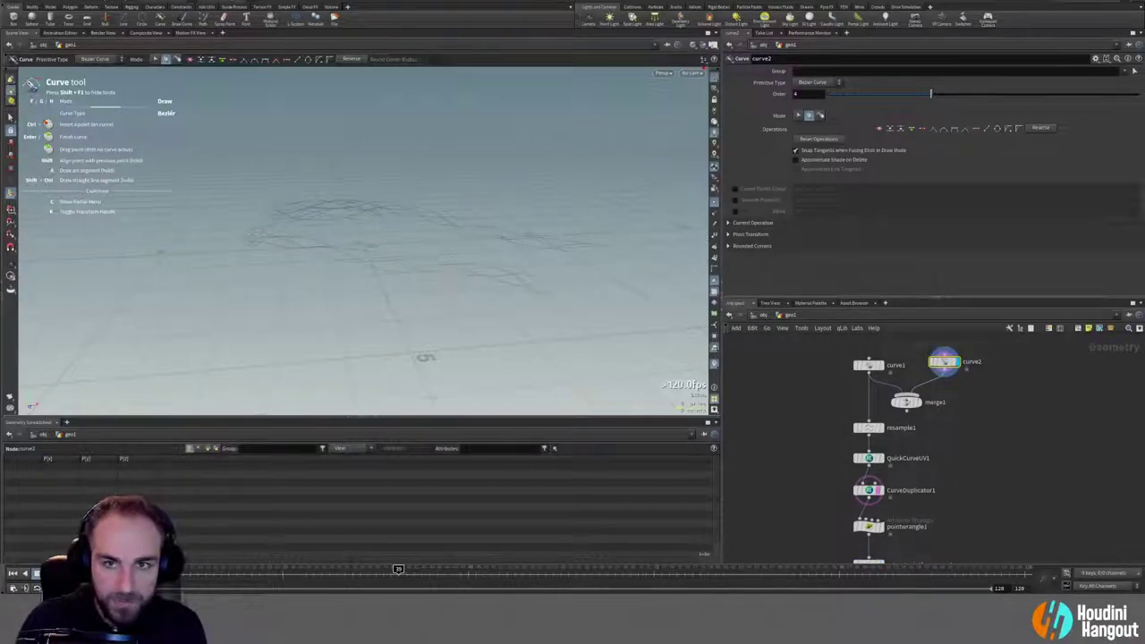
Step: Switch the scene view to a four-view layout and look through cam1 in the perspective view
{"action": "left_click", "coordinate": [710, 33]}
{"action": "left_click", "coordinate": [735, 67]}
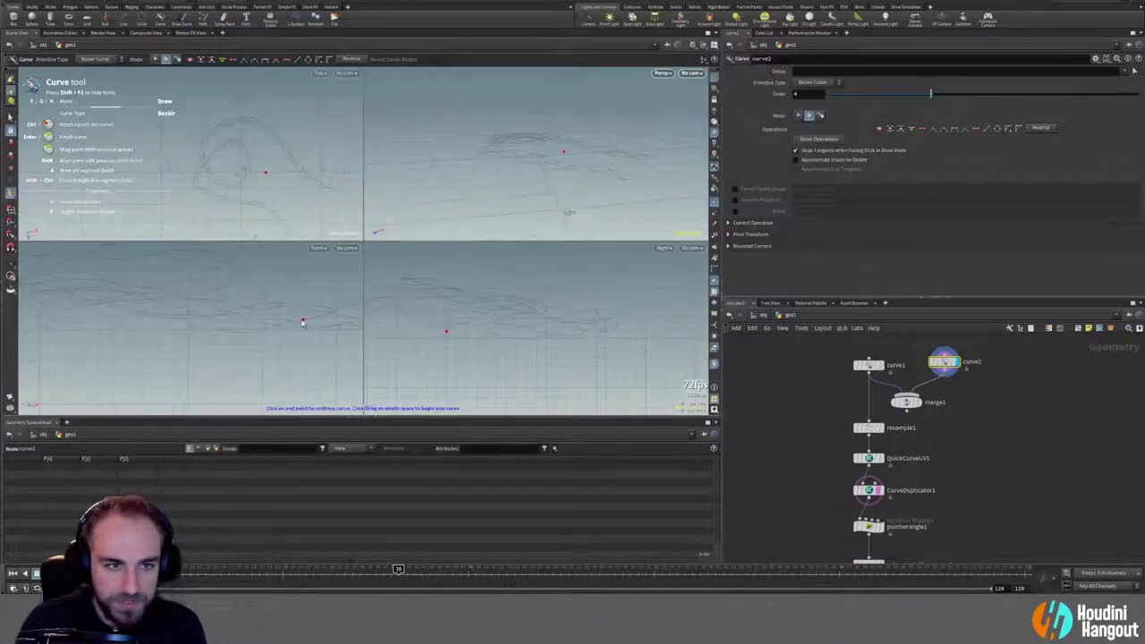
{"action": "middle_click_drag", "start_coordinate": [272, 147], "coordinate": [252, 127], "text": "alt"}
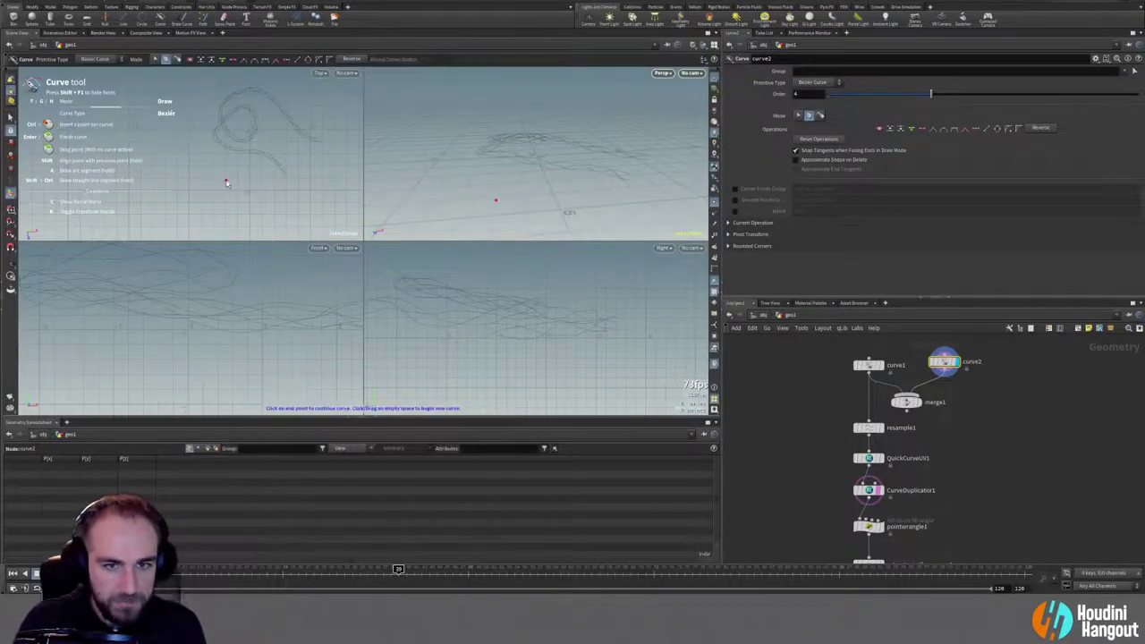
{"action": "left_click", "coordinate": [690, 72]}
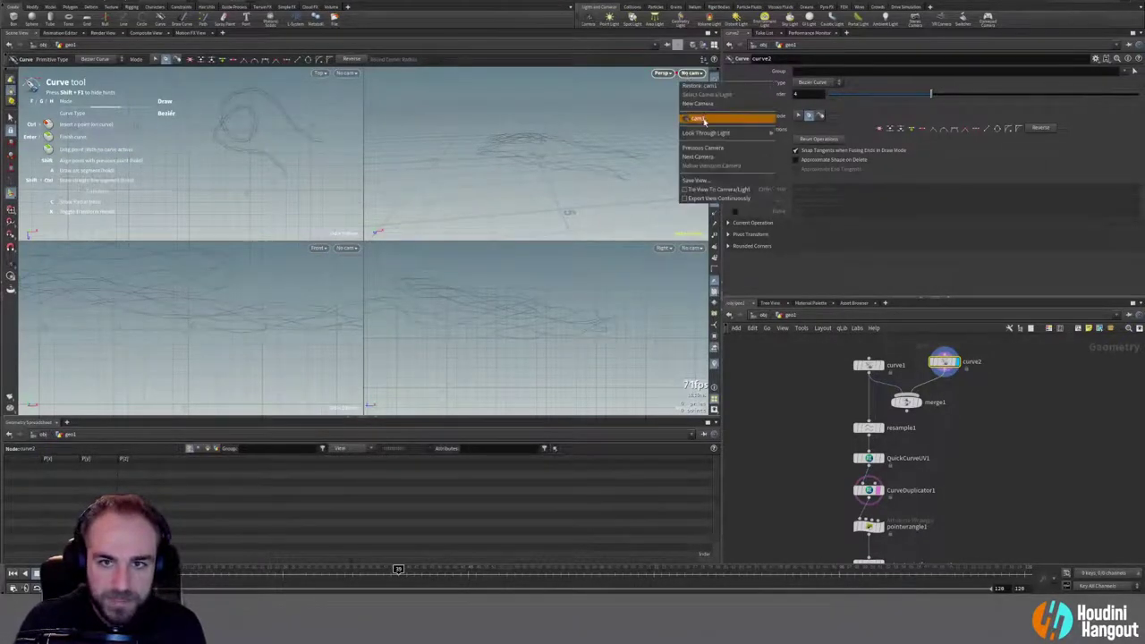
{"action": "left_click", "coordinate": [704, 120]}
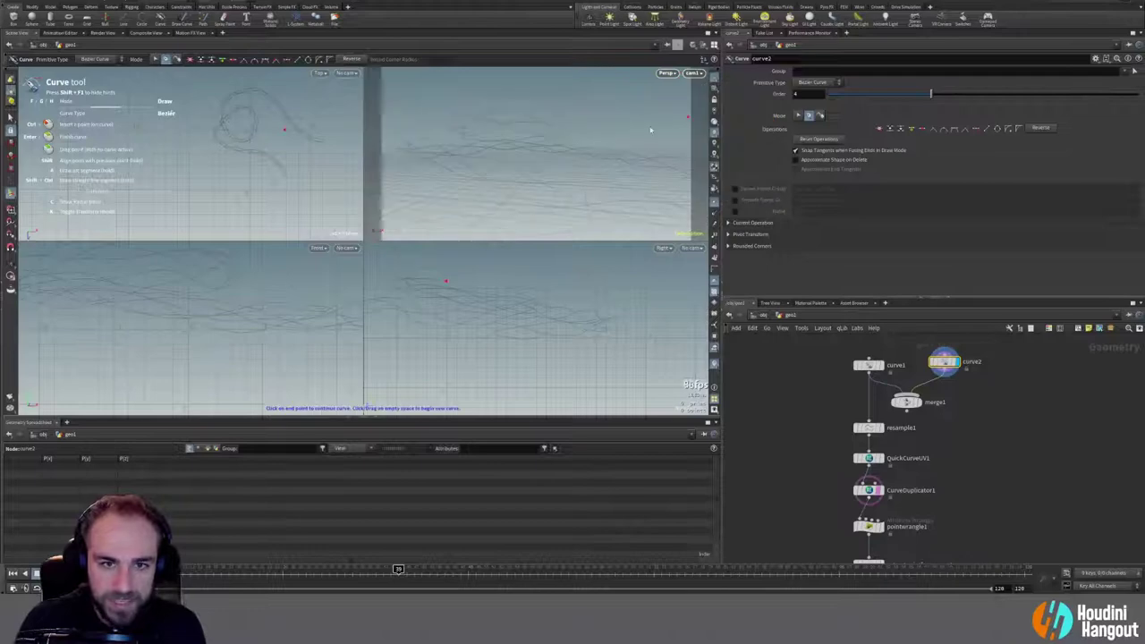
Step: Draw an open Bezier curve for curve2 in the Top view, winding through the existing spiral and arcing around beside it
{"action": "left_click", "coordinate": [213, 195]}
{"action": "left_click_drag", "start_coordinate": [231, 155], "coordinate": [130, 140]}
{"action": "left_click_drag", "start_coordinate": [136, 209], "coordinate": [147, 234]}
{"action": "middle_click_drag", "start_coordinate": [186, 149], "coordinate": [232, 165], "text": "alt"}
{"action": "key", "text": "Return"}
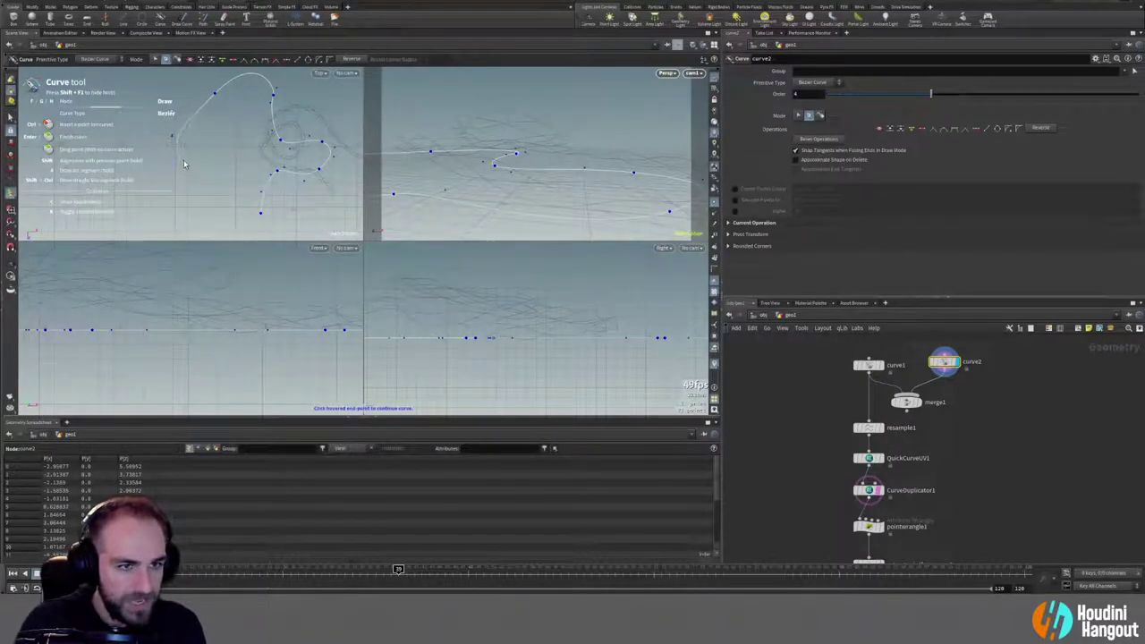
{"action": "middle_click_drag", "start_coordinate": [215, 95], "coordinate": [249, 103]}
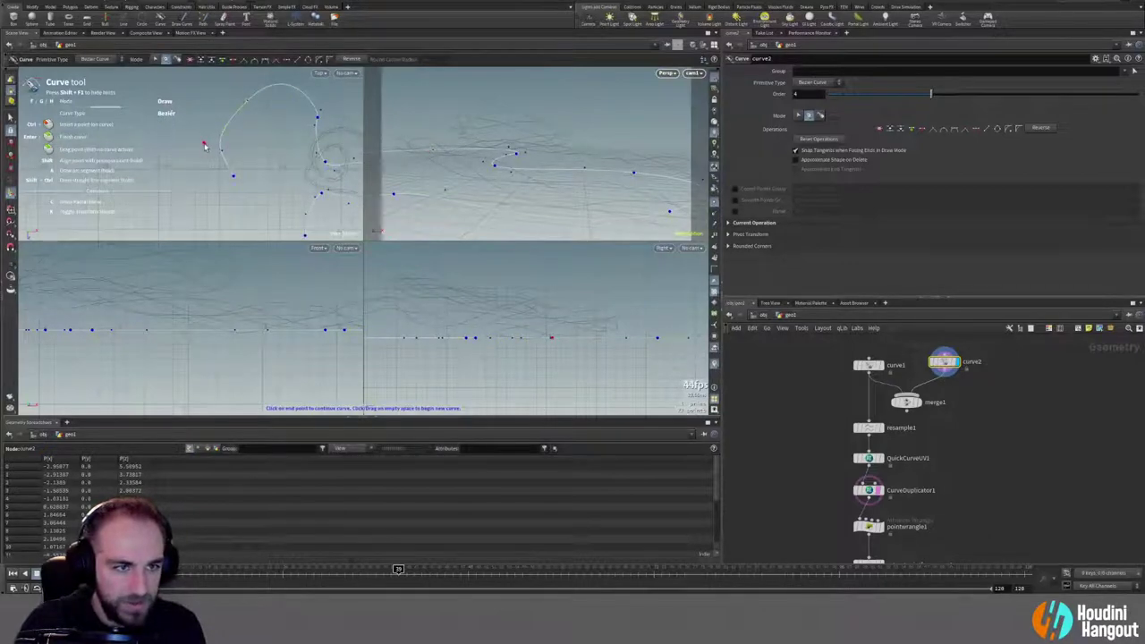
{"action": "key", "text": "Return"}
Step: Adjust the tangents of the two anchor points on curve2's large outer arc in the Top view to smooth its shape
{"action": "left_click_drag", "start_coordinate": [205, 145], "coordinate": [223, 129]}
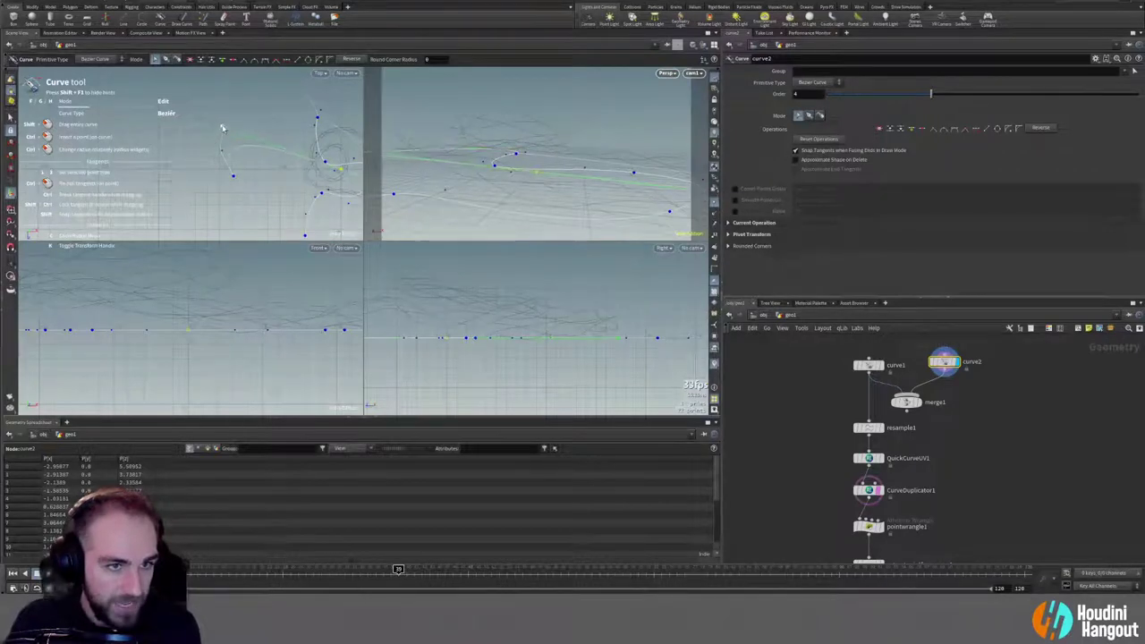
{"action": "key", "text": "ctrl+z"}
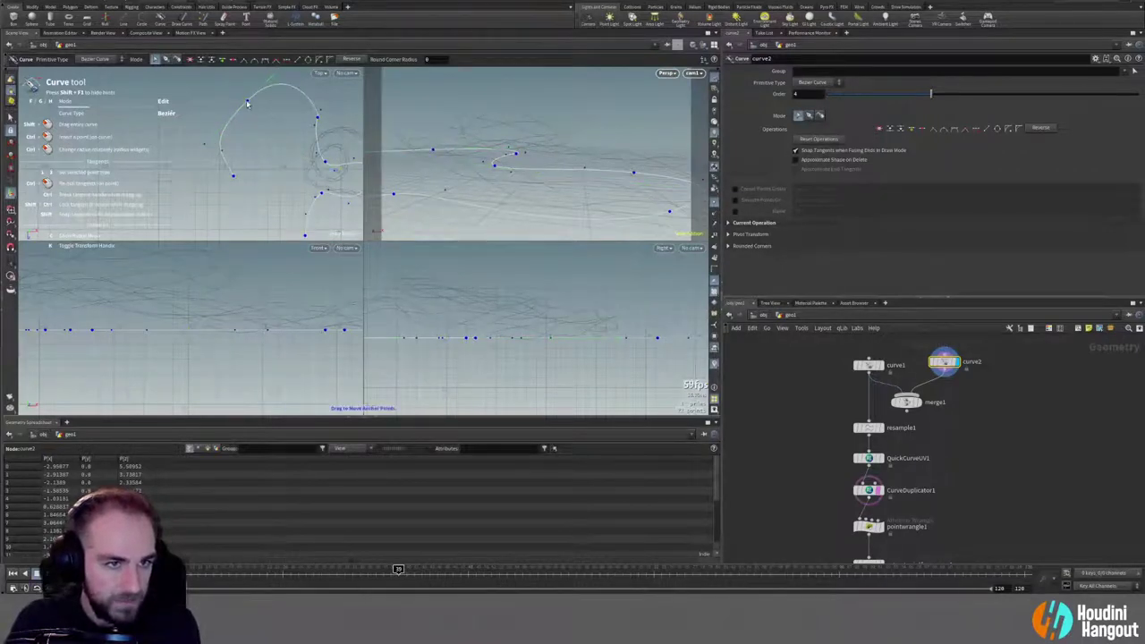
{"action": "left_click_drag", "start_coordinate": [208, 144], "coordinate": [225, 125]}
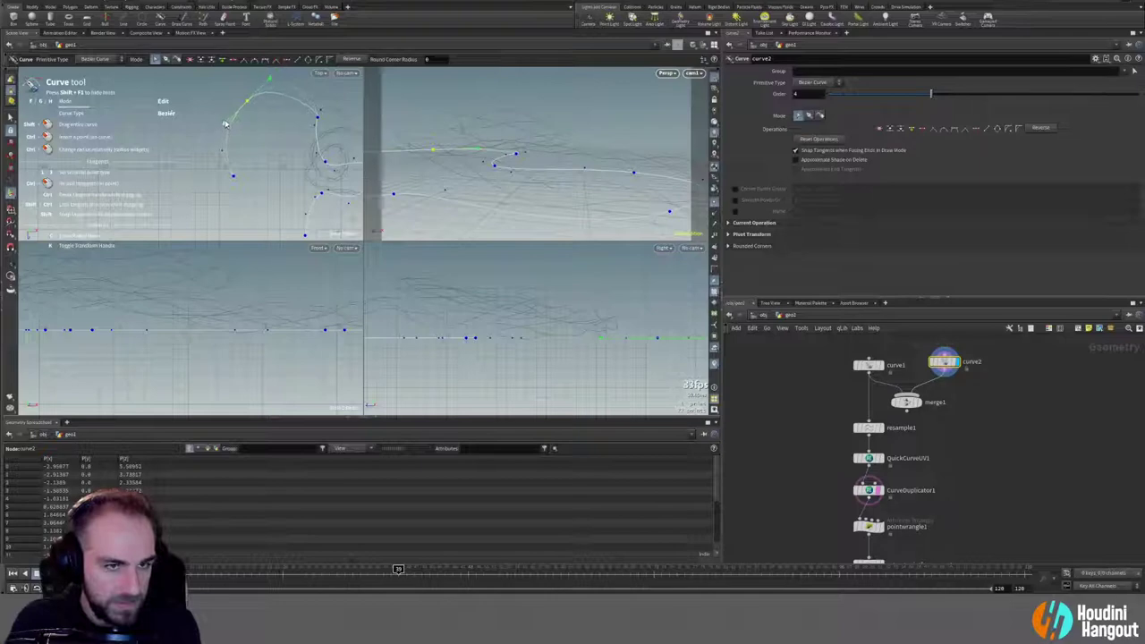
{"action": "left_click", "coordinate": [318, 116]}
{"action": "left_click_drag", "start_coordinate": [320, 110], "coordinate": [317, 101]}
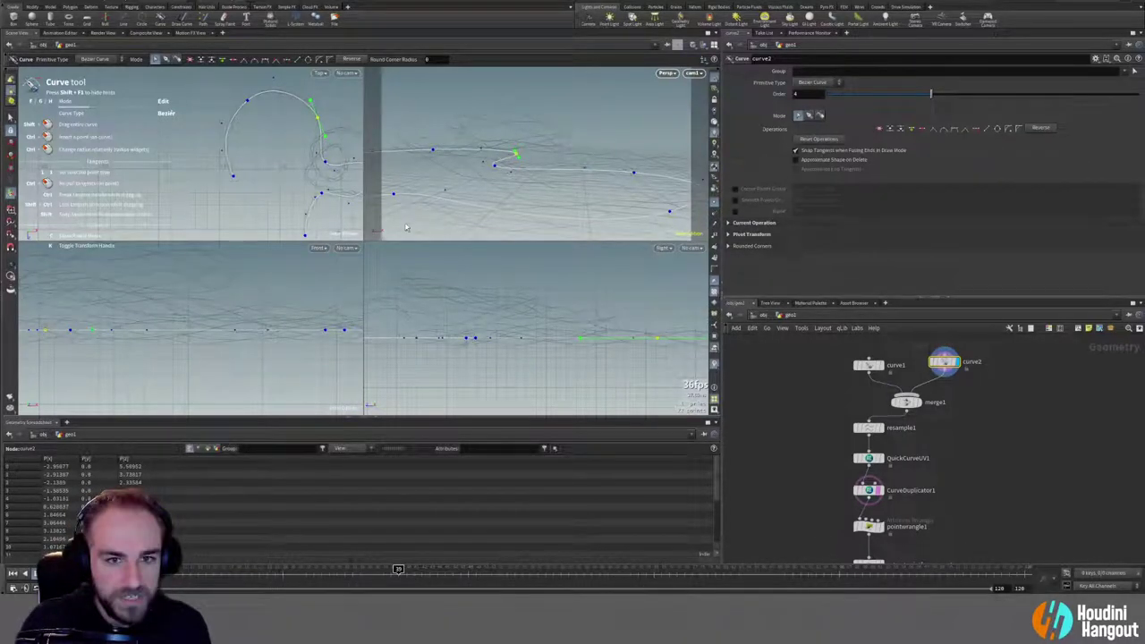
Step: Raise curve2's second anchor point to a height of about 0.38 using the camera view
{"action": "right_click_drag", "start_coordinate": [297, 122], "coordinate": [342, 150], "text": "alt"}
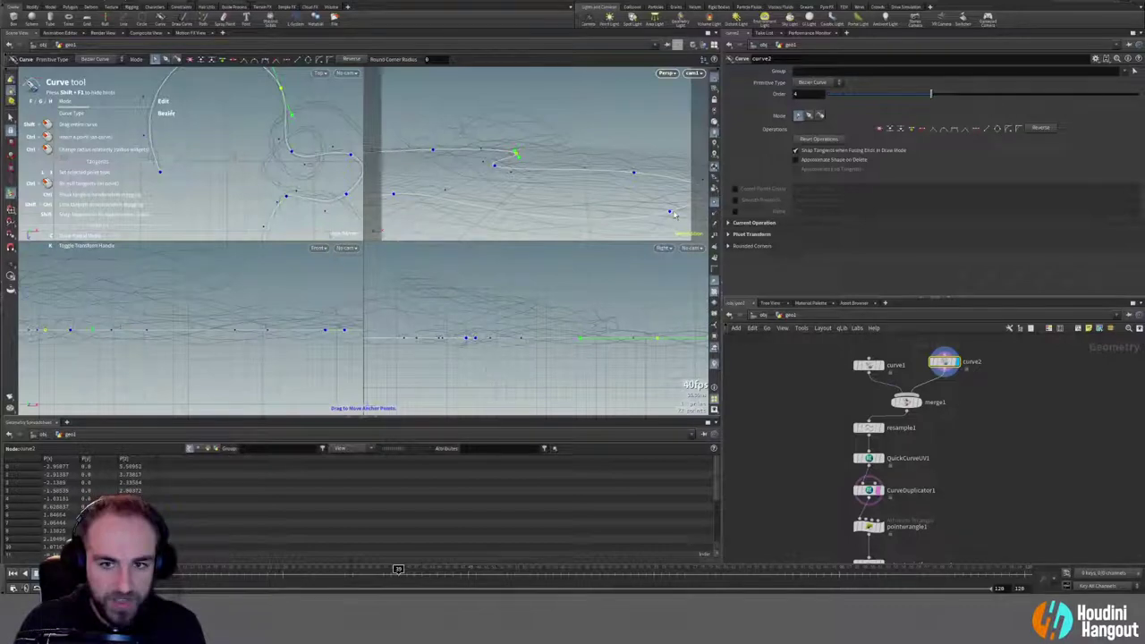
{"action": "middle_click_drag", "start_coordinate": [300, 200], "coordinate": [271, 153], "text": "alt"}
{"action": "left_click", "coordinate": [260, 148]}
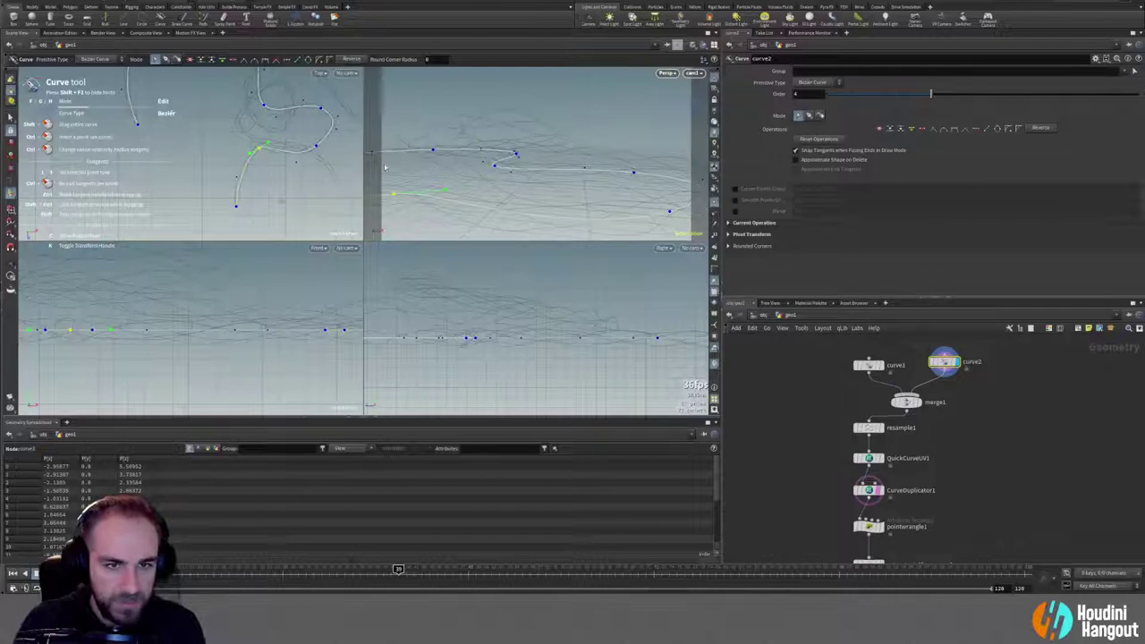
{"action": "left_click_drag", "start_coordinate": [394, 194], "coordinate": [394, 167]}
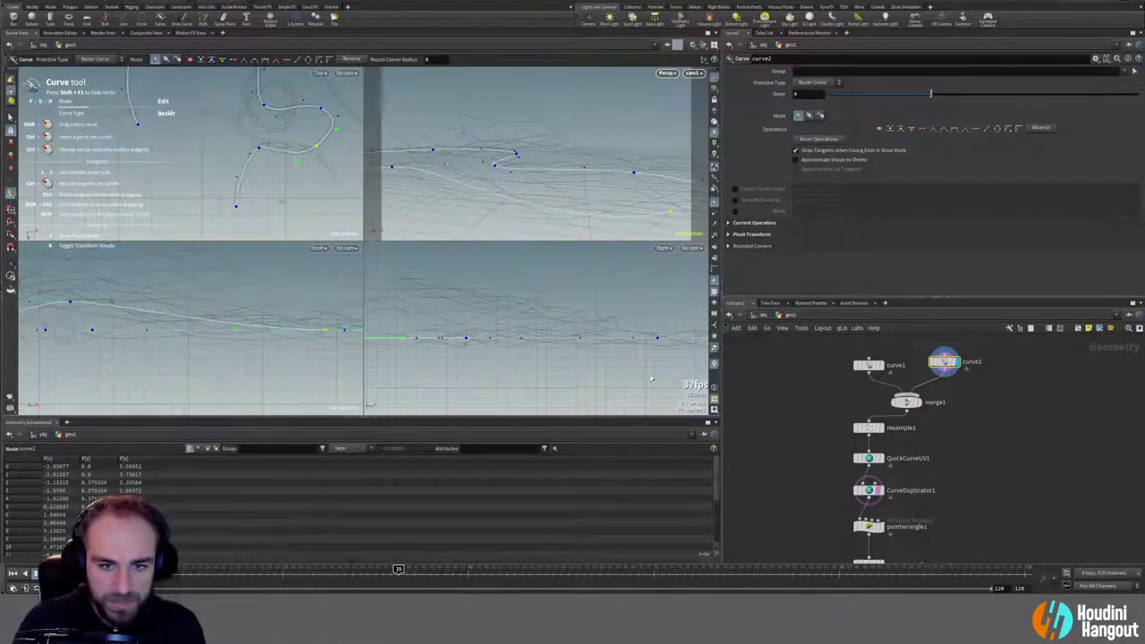
Step: Raise curve2's third and fourth anchor points well above the grid so the bend arches over the existing strands
{"action": "middle_click_drag", "start_coordinate": [211, 322], "coordinate": [140, 323], "text": "alt"}
{"action": "left_click", "coordinate": [255, 332]}
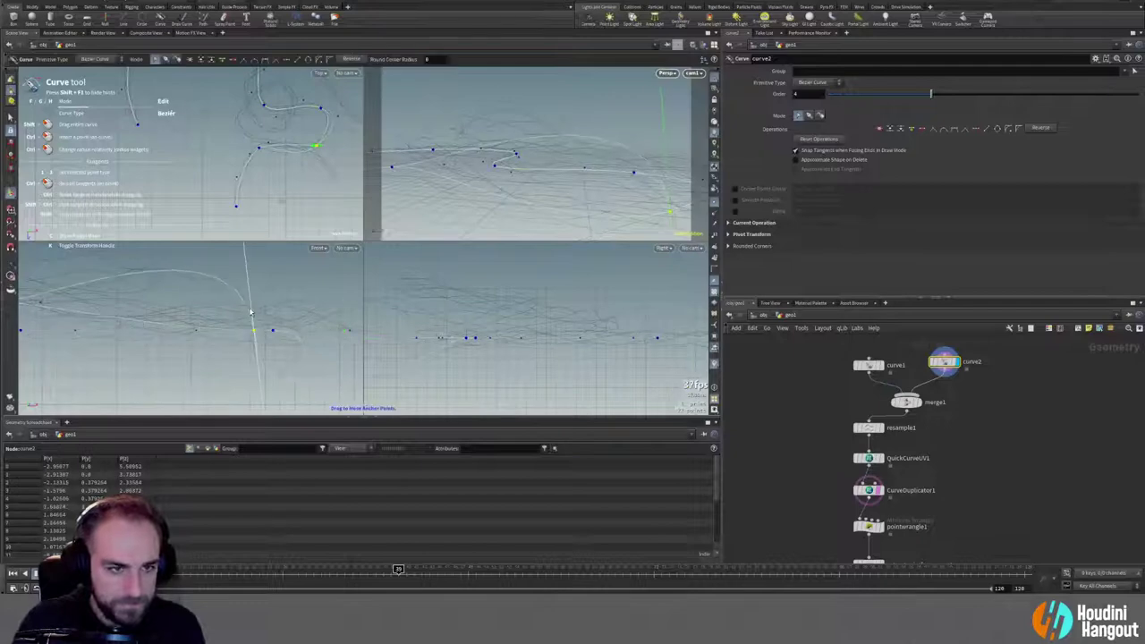
{"action": "left_click_drag", "start_coordinate": [255, 332], "coordinate": [247, 246]}
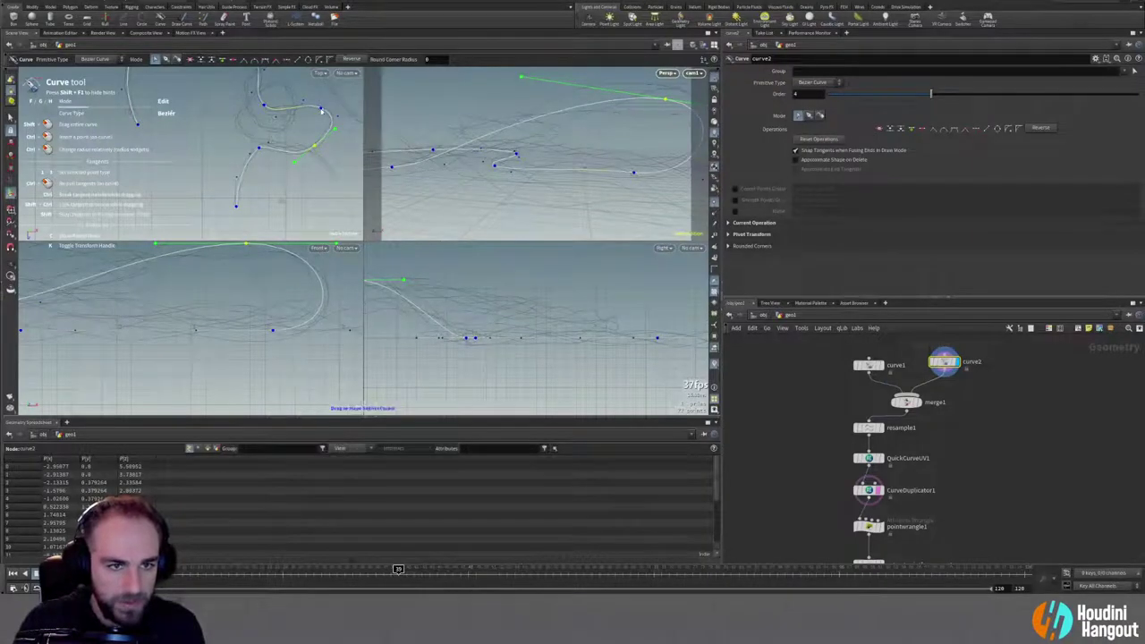
{"action": "left_click", "coordinate": [628, 173]}
{"action": "left_click_drag", "start_coordinate": [633, 175], "coordinate": [636, 124]}
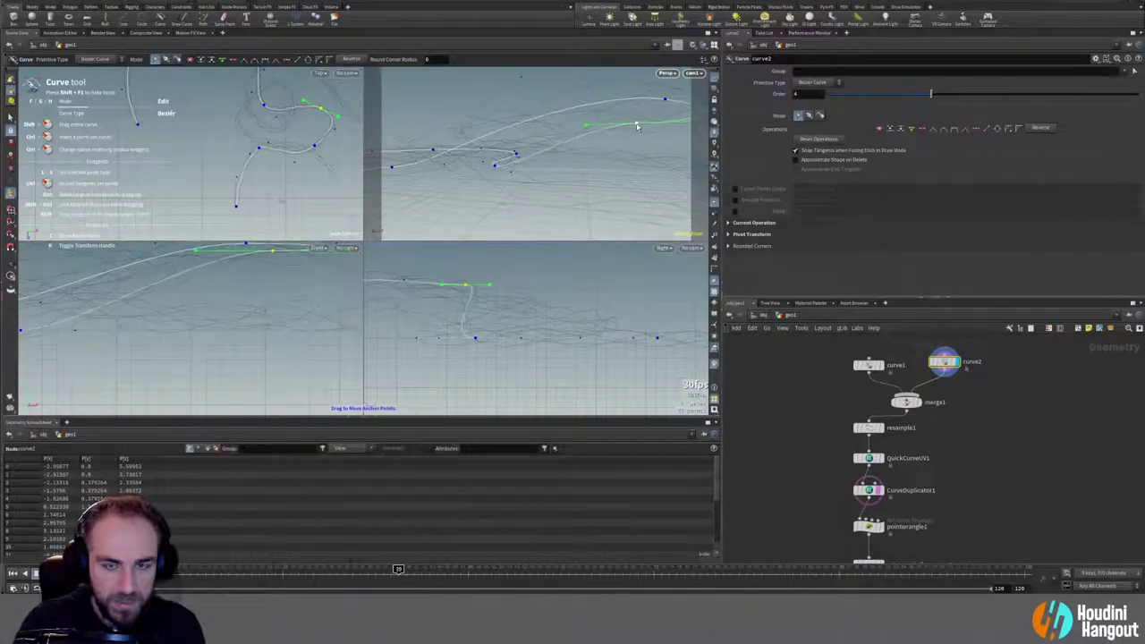
Step: Raise curve2's fifth anchor point slightly above the ground plane in the Right view
{"action": "left_click", "coordinate": [475, 339]}
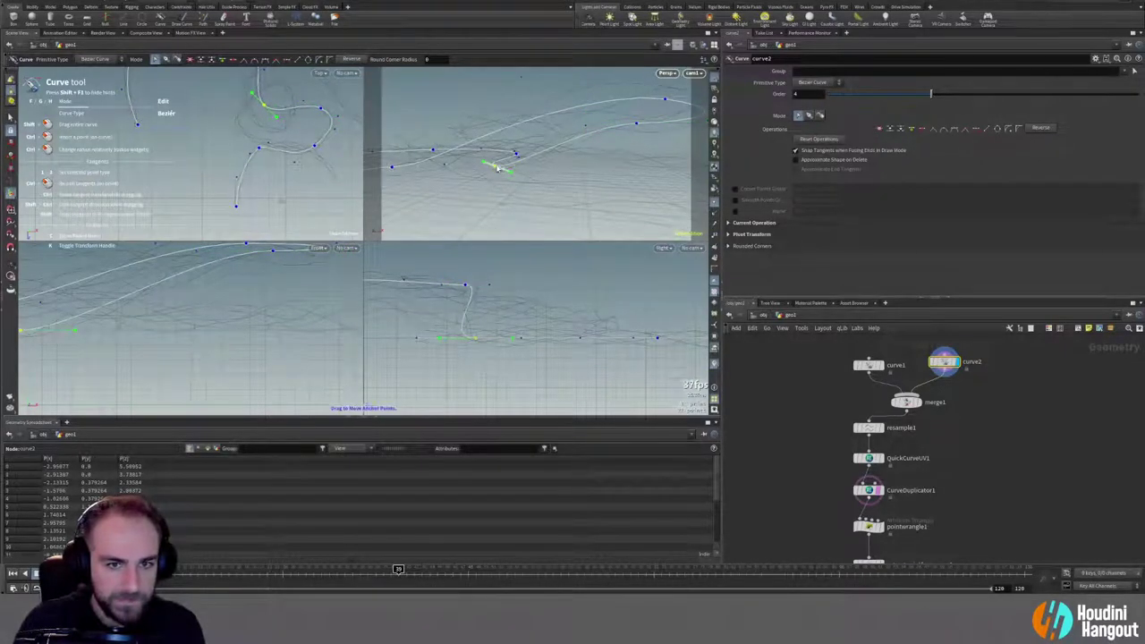
{"action": "left_click_drag", "start_coordinate": [497, 168], "coordinate": [497, 155]}
{"action": "key", "text": "ctrl+z"}
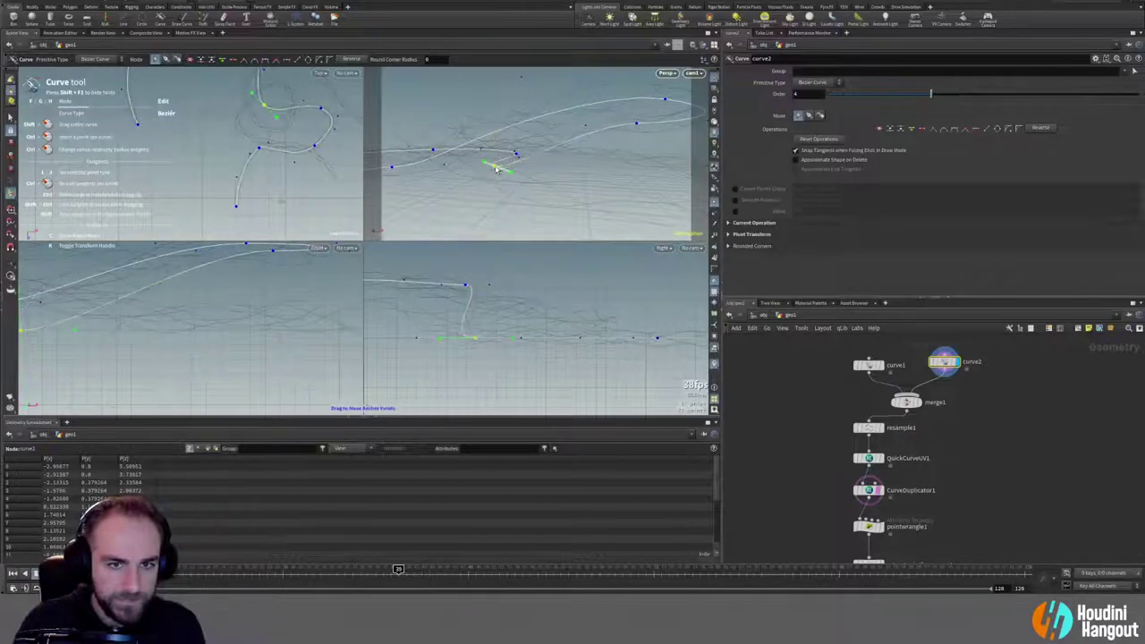
{"action": "left_click_drag", "start_coordinate": [474, 340], "coordinate": [476, 319]}
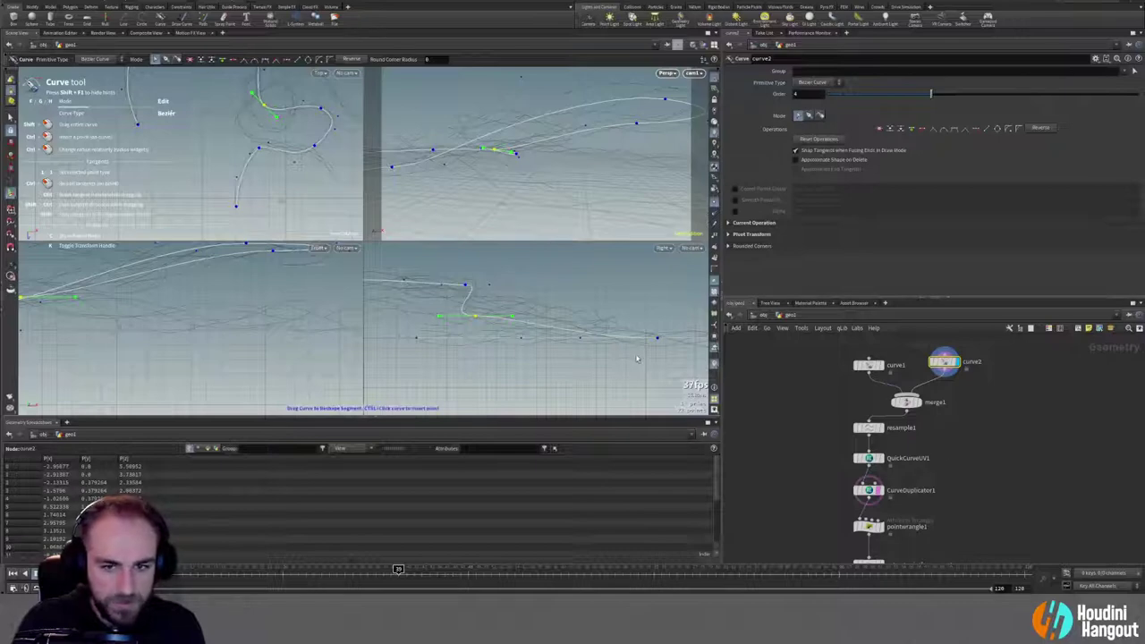
Step: Raise curve2's sixth anchor point well above the ground plane in the Front view
{"action": "left_click", "coordinate": [657, 338]}
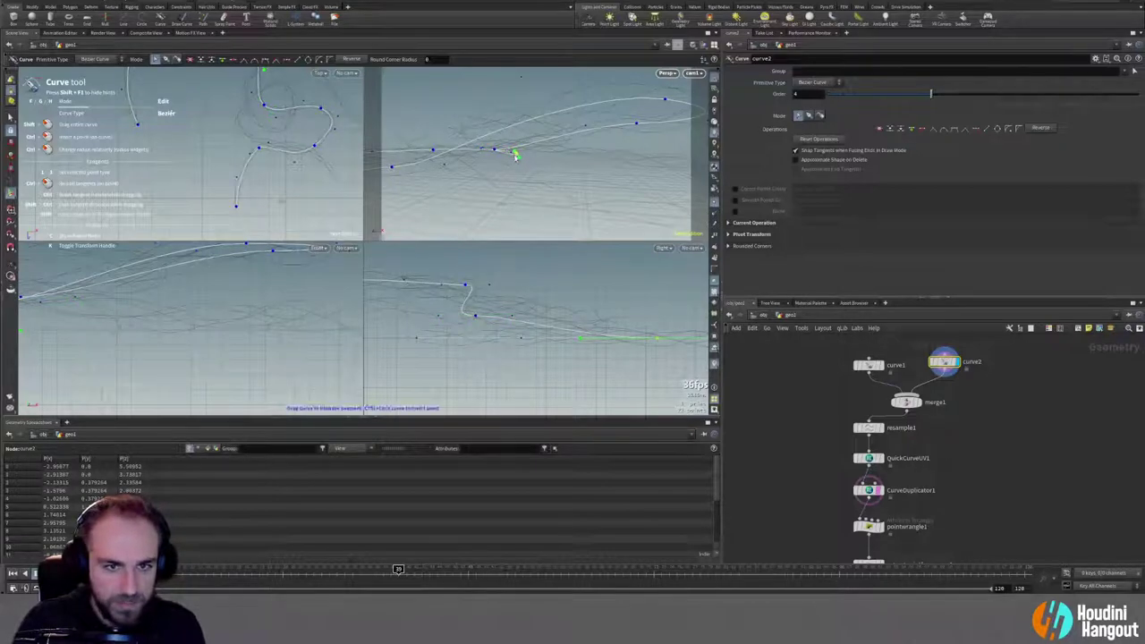
{"action": "middle_click_drag", "start_coordinate": [221, 293], "coordinate": [367, 304], "text": "alt"}
{"action": "mouse_move", "coordinate": [119, 343]}
{"action": "left_mouse_down", "text": "ctrl"}
{"action": "mouse_move", "coordinate": [117, 324]}
{"action": "mouse_move", "coordinate": [129, 343]}
{"action": "mouse_move", "coordinate": [156, 342]}
{"action": "mouse_move", "coordinate": [121, 343]}
{"action": "left_mouse_up", "text": "ctrl"}
{"action": "key", "text": "ctrl+z"}
{"action": "key", "text": "ctrl+z"}
{"action": "middle_click_drag", "start_coordinate": [150, 361], "coordinate": [262, 338], "text": "alt"}
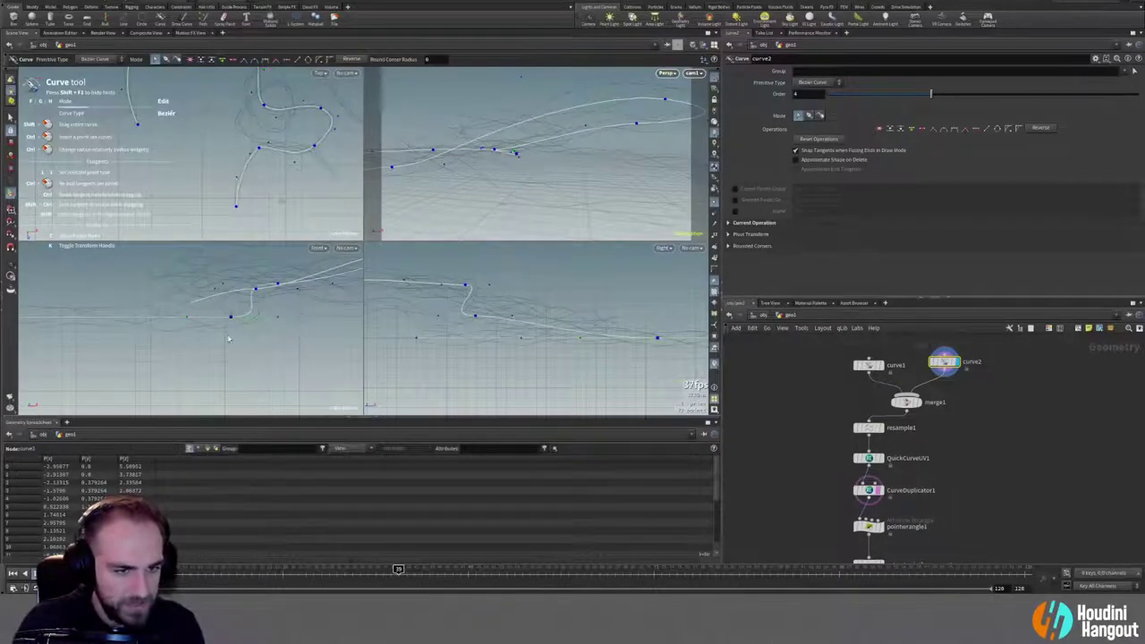
{"action": "key", "text": "ctrl+z"}
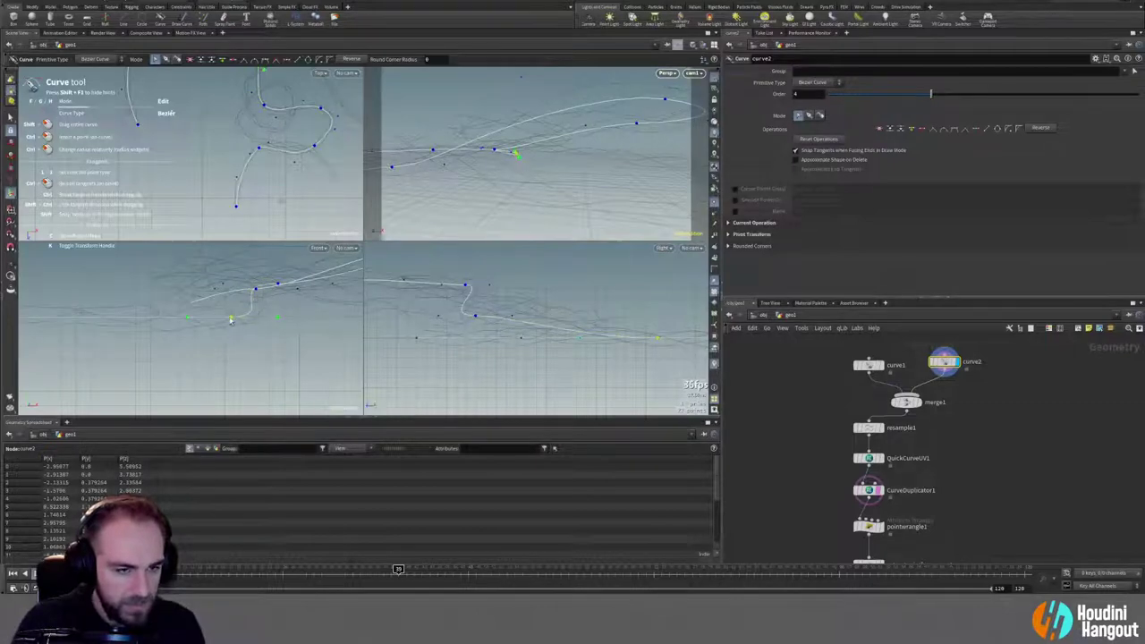
{"action": "left_click_drag", "start_coordinate": [231, 318], "coordinate": [183, 213]}
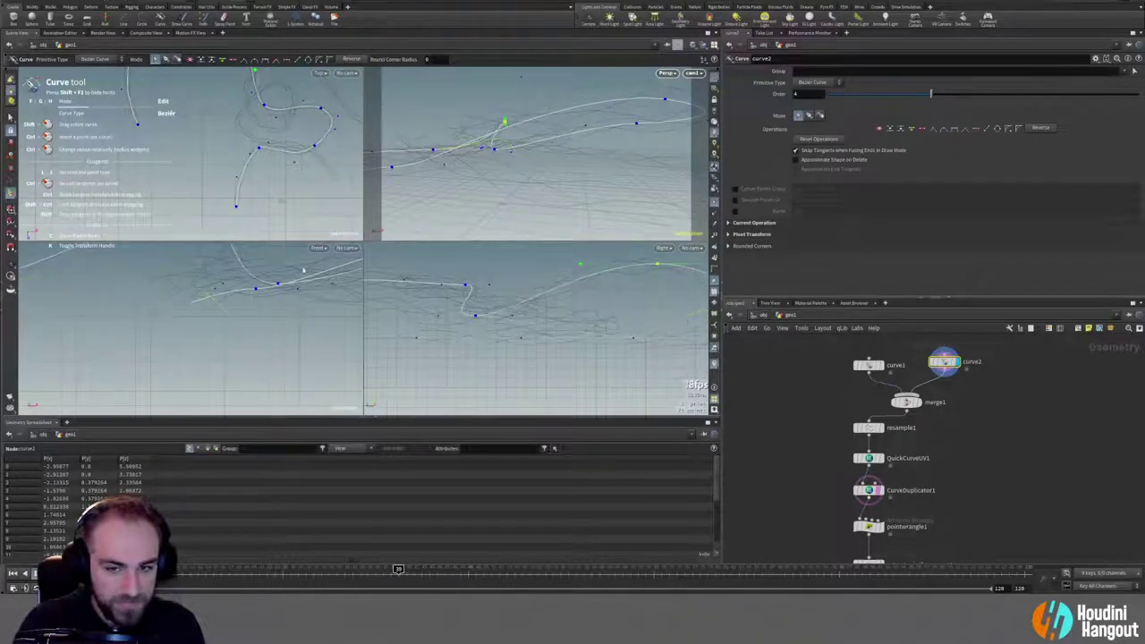
Step: Lift curve2's sixth anchor point further in the Front view to heighten the peak of the bend
{"action": "key", "text": "space"}
{"action": "middle_click_drag", "start_coordinate": [181, 301], "coordinate": [281, 350]}
{"action": "right_click_drag", "start_coordinate": [280, 350], "coordinate": [235, 345]}
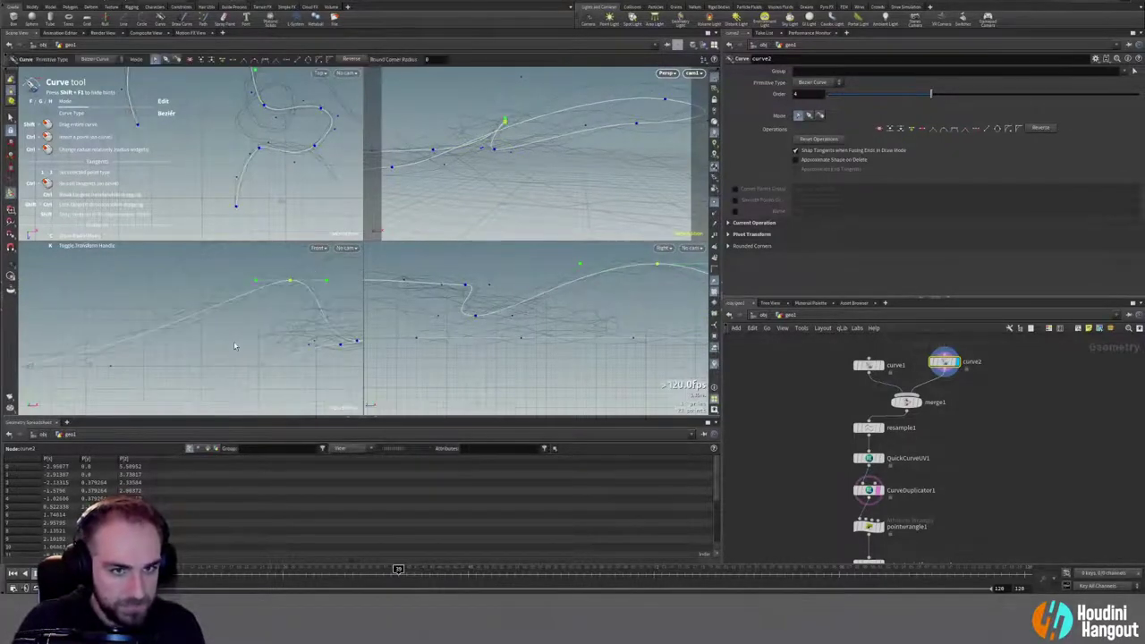
{"action": "middle_click_drag", "start_coordinate": [289, 266], "coordinate": [212, 322]}
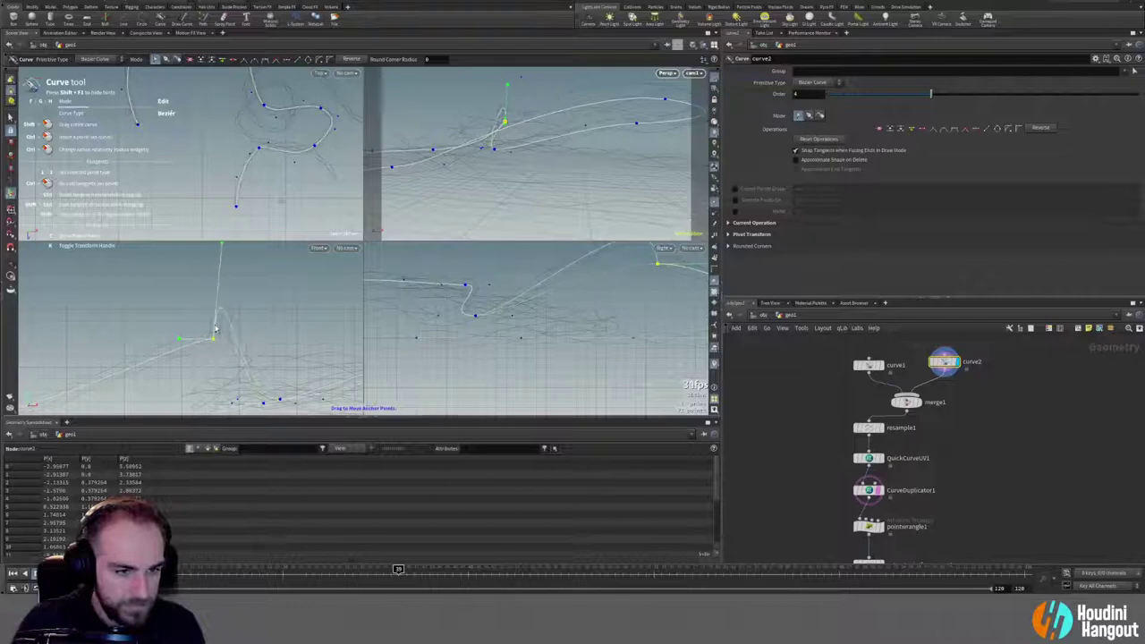
{"action": "left_click_drag", "start_coordinate": [215, 347], "coordinate": [212, 287]}
Step: Raise curve2's last two anchor points in the Front view so the far end runs at the height of the raised bend
{"action": "scroll", "coordinate": [212, 288], "scroll_direction": "down", "scroll_amount": 4}
{"action": "middle_click_drag", "start_coordinate": [212, 288], "coordinate": [367, 282], "text": "alt"}
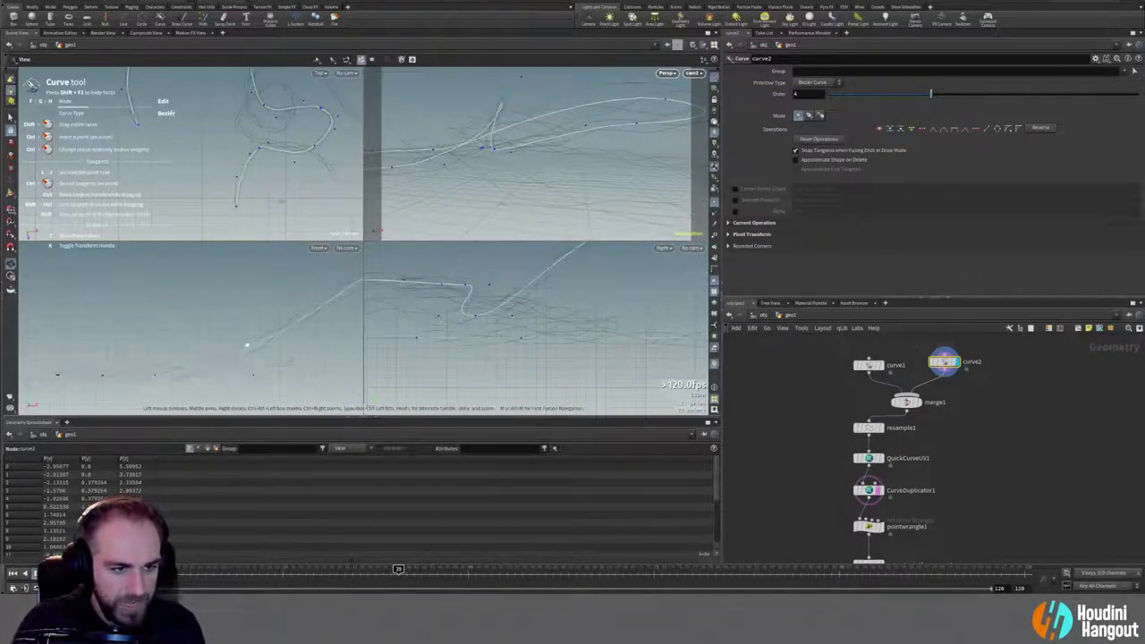
{"action": "left_click_drag", "start_coordinate": [183, 367], "coordinate": [188, 266]}
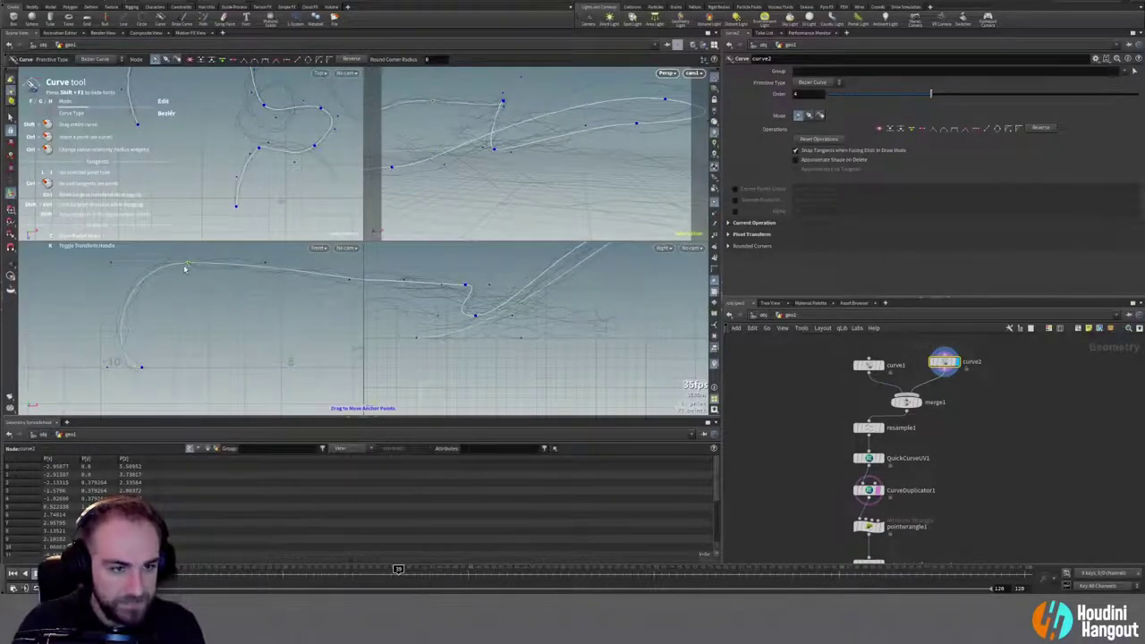
{"action": "left_click", "coordinate": [188, 263]}
{"action": "left_click_drag", "start_coordinate": [140, 364], "coordinate": [186, 281]}
{"action": "middle_click_drag", "start_coordinate": [293, 304], "coordinate": [133, 301], "text": "alt"}
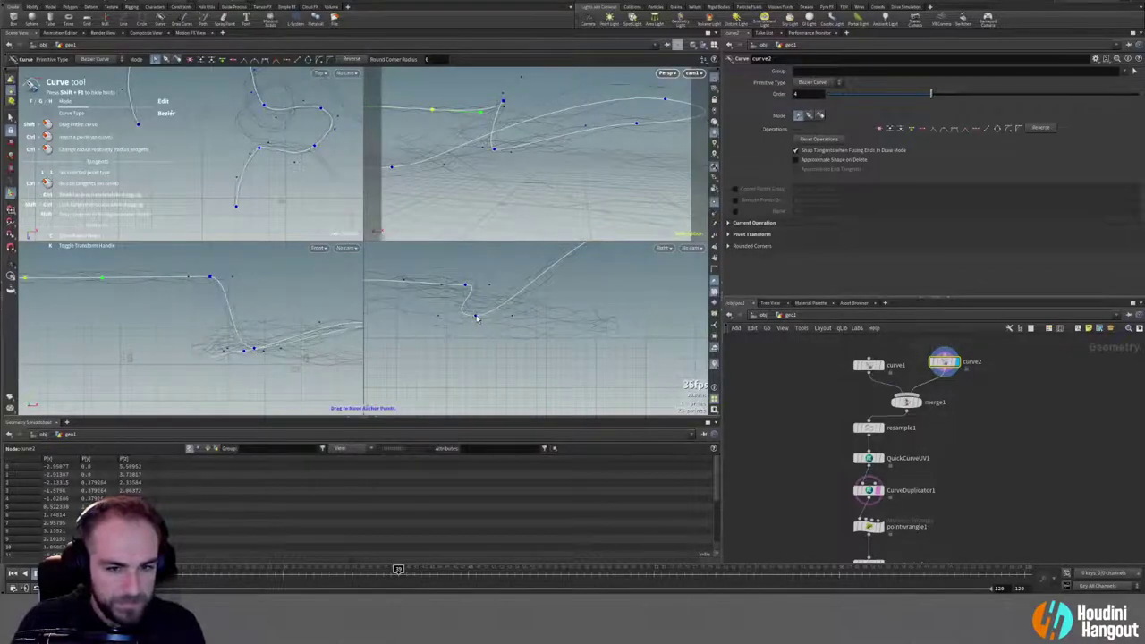
Step: Raise curve2's fifth anchor point steeply in the Right view to bring it up to the elevated section
{"action": "left_click_drag", "start_coordinate": [476, 317], "coordinate": [490, 243]}
{"action": "left_click_drag", "start_coordinate": [496, 220], "coordinate": [522, 216]}
{"action": "key", "text": "space"}
{"action": "middle_click_drag", "start_coordinate": [626, 309], "coordinate": [483, 382]}
{"action": "left_click_drag", "start_coordinate": [600, 296], "coordinate": [602, 314]}
{"action": "key", "text": "ctrl+z"}
Step: Lower curve2's third anchor point in the Right view and shift the second anchor slightly outward in the Top view
{"action": "left_click", "coordinate": [664, 100]}
{"action": "key", "text": "space"}
{"action": "right_click_drag", "start_coordinate": [686, 335], "coordinate": [465, 363]}
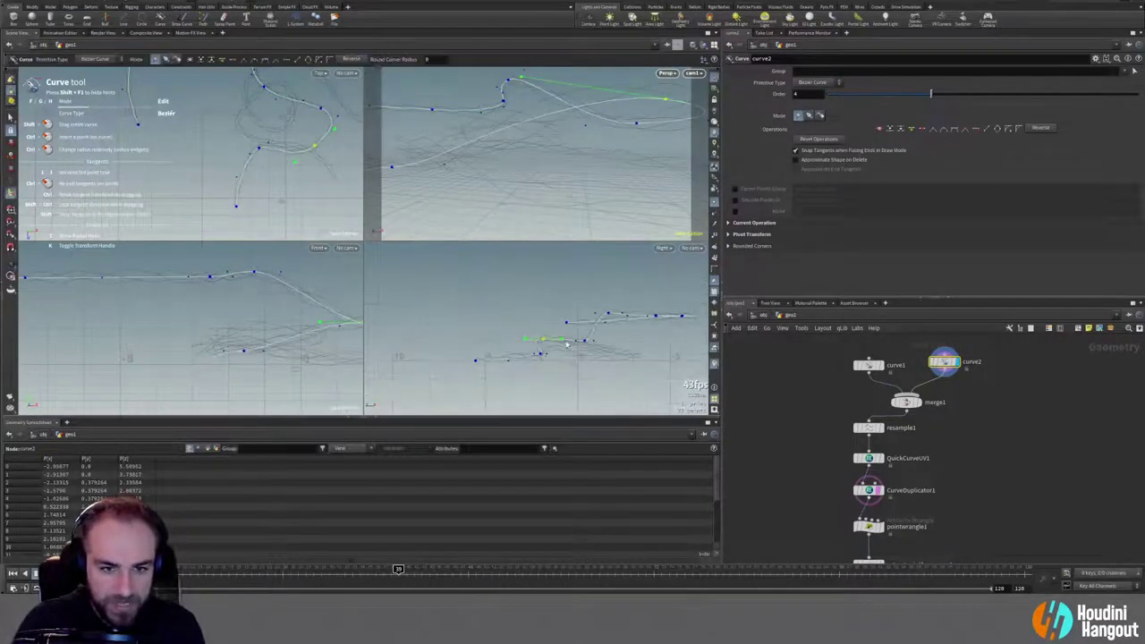
{"action": "left_click_drag", "start_coordinate": [544, 340], "coordinate": [510, 355]}
{"action": "key", "text": "ctrl+z"}
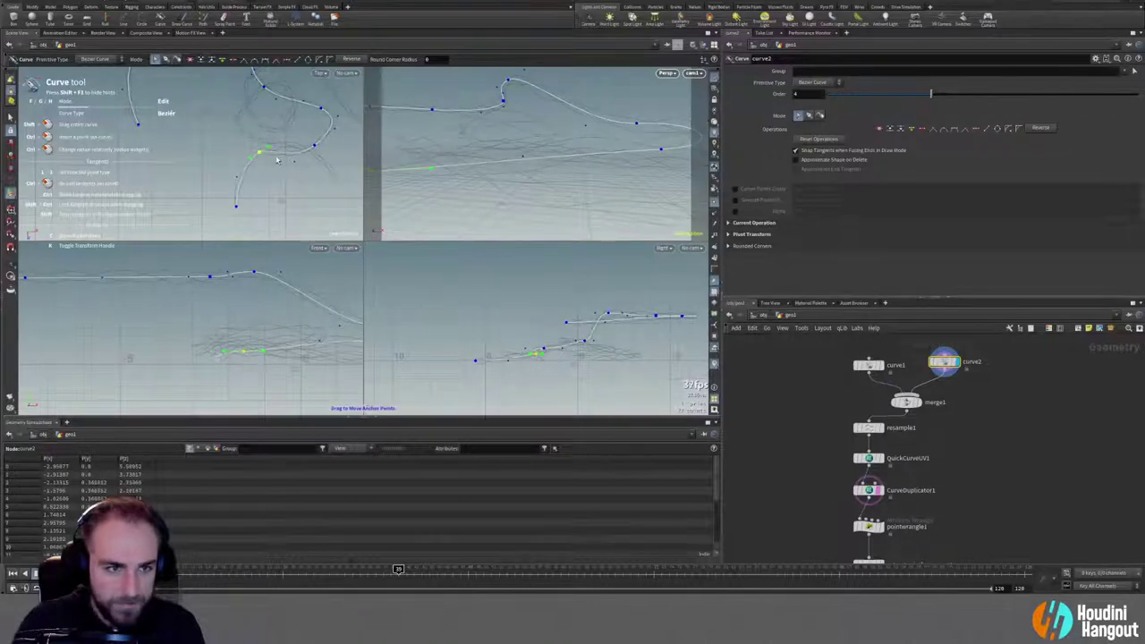
{"action": "left_click_drag", "start_coordinate": [260, 159], "coordinate": [247, 157]}
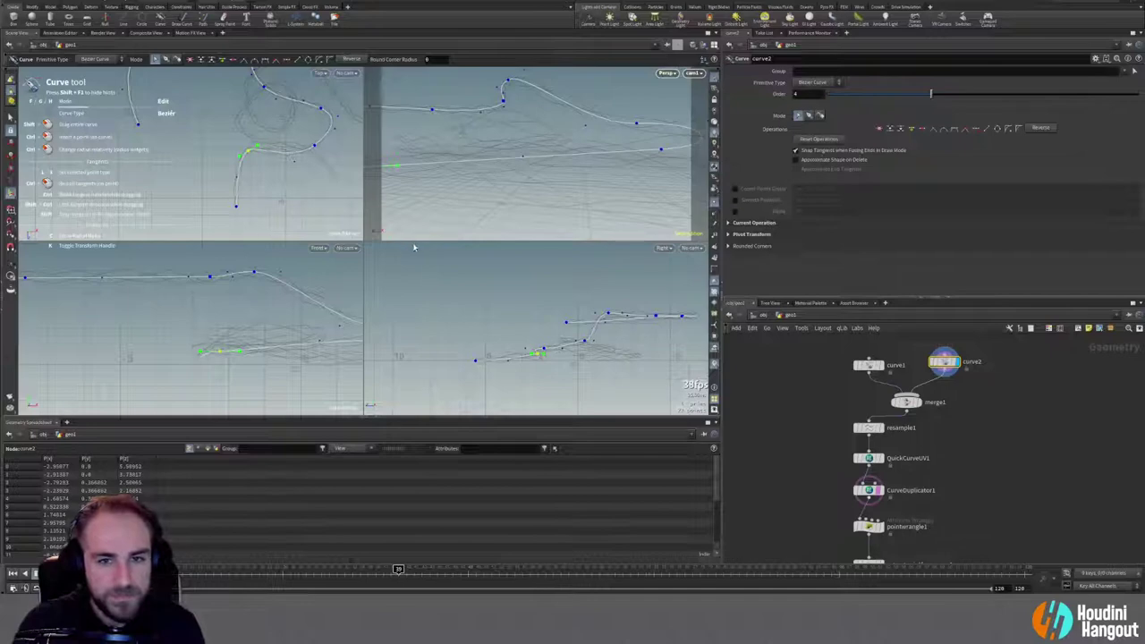
Step: Reposition the last two anchor points at curve2's far end in the Top view to open up the final arc
{"action": "middle_click_drag", "start_coordinate": [206, 108], "coordinate": [316, 158], "text": "alt"}
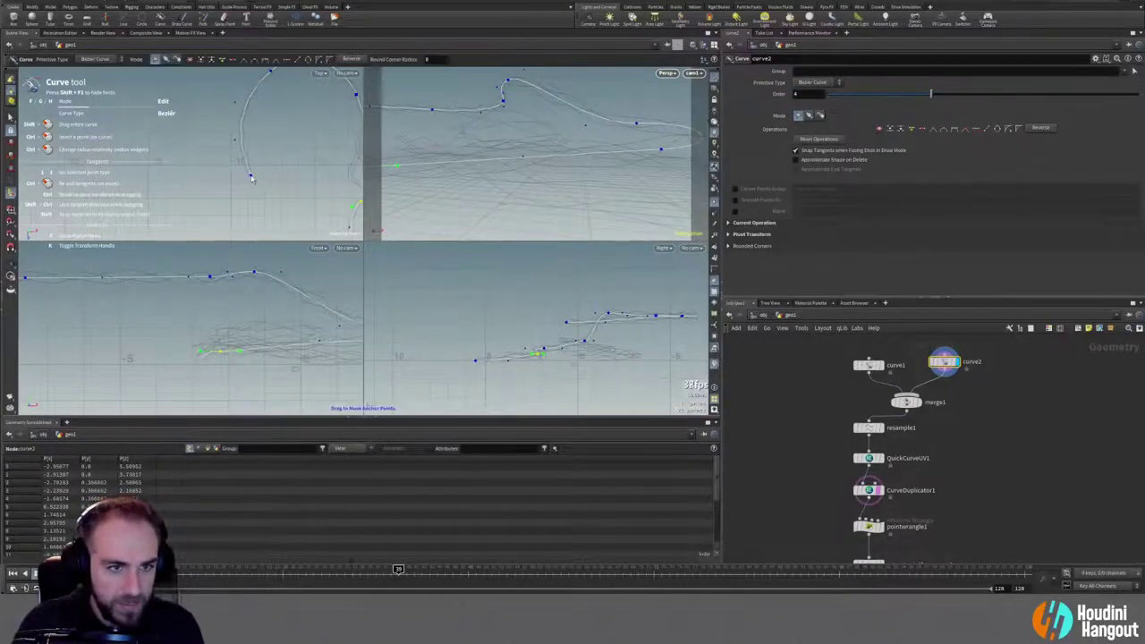
{"action": "left_click_drag", "start_coordinate": [278, 139], "coordinate": [278, 128]}
{"action": "middle_click_drag", "start_coordinate": [280, 98], "coordinate": [302, 149], "text": "alt"}
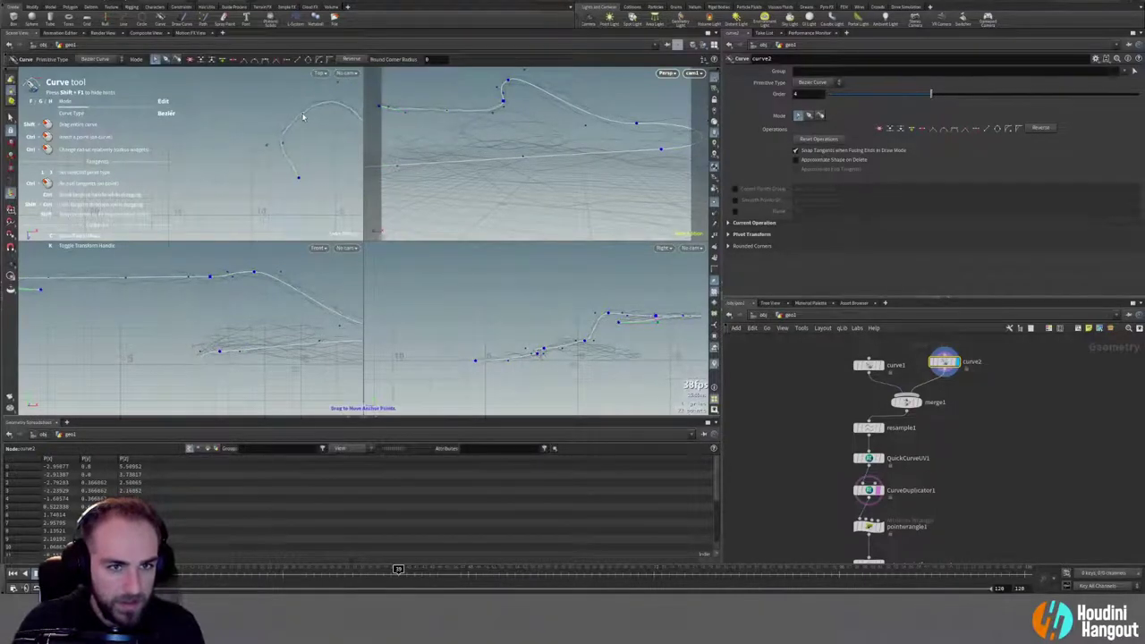
{"action": "left_click_drag", "start_coordinate": [299, 177], "coordinate": [277, 203]}
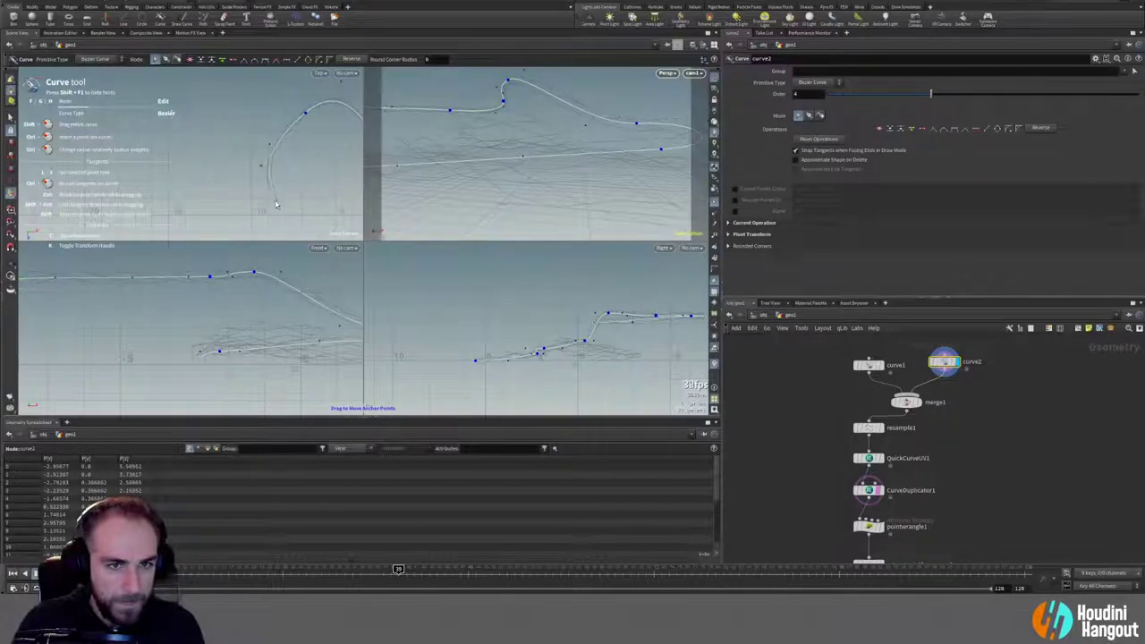
Step: Display extractpointfromcurve1 and scrub the timeline to check how the extracted points travel along the reshaped strands
{"action": "middle_click_drag", "start_coordinate": [803, 505], "coordinate": [803, 355]}
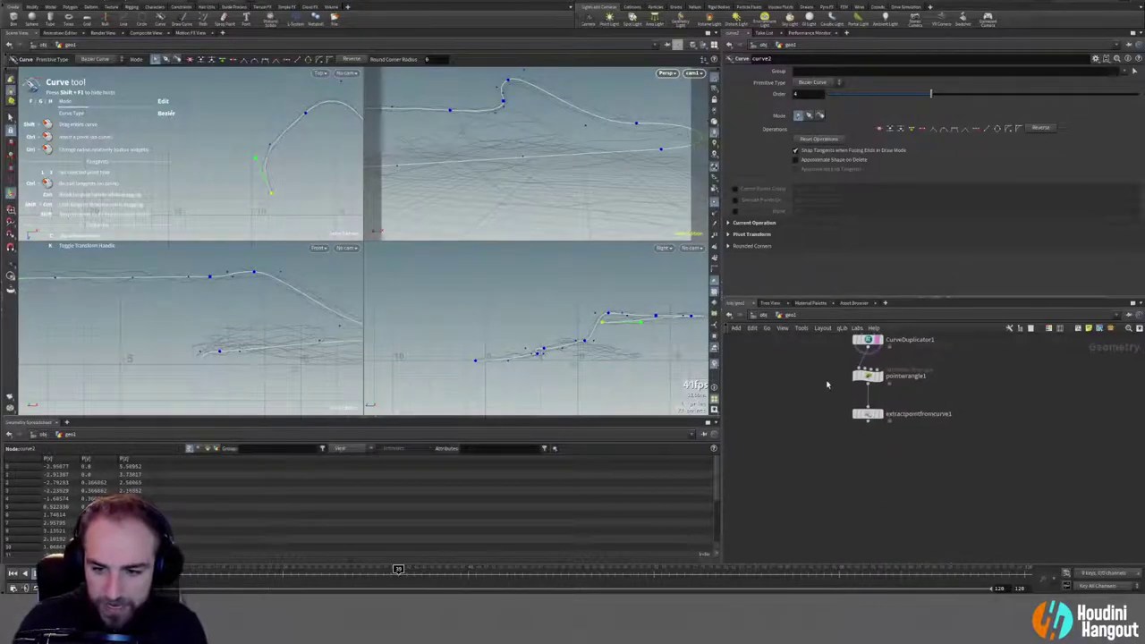
{"action": "left_click", "coordinate": [881, 414]}
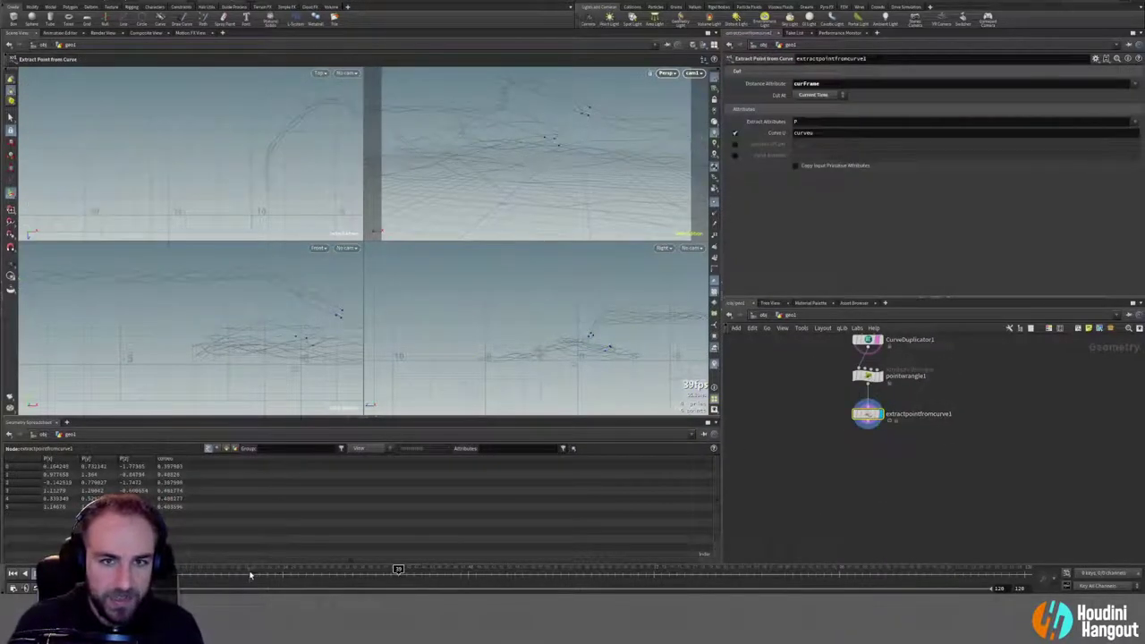
{"action": "left_click_drag", "start_coordinate": [234, 580], "coordinate": [195, 574]}
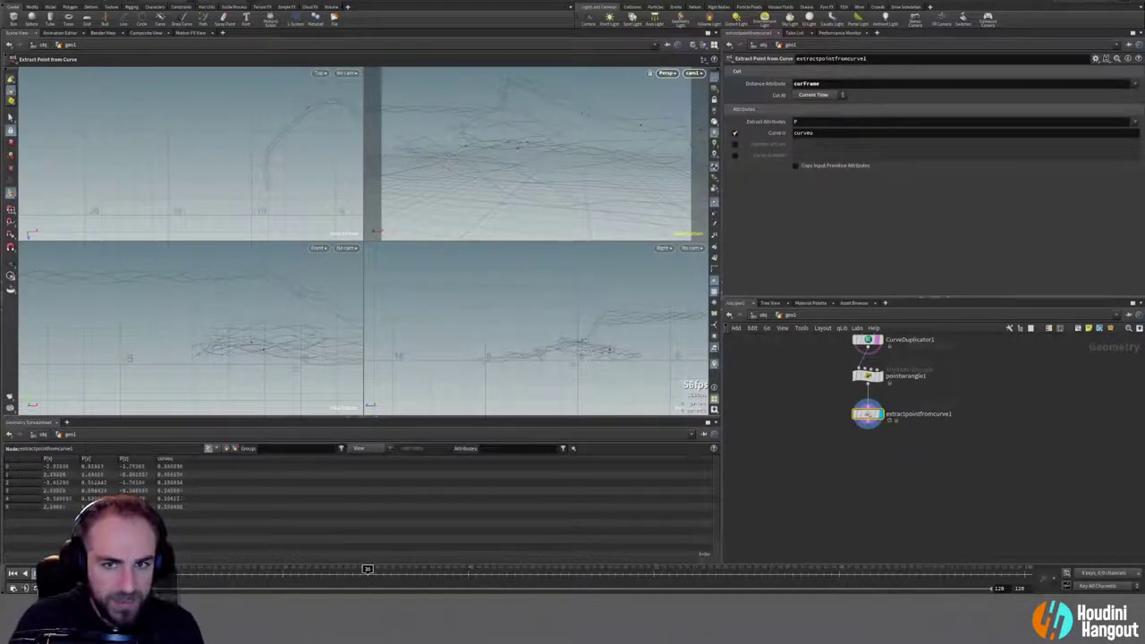
{"action": "mouse_move", "coordinate": [661, 569]}
{"action": "left_mouse_down"}
{"action": "mouse_move", "coordinate": [776, 568]}
{"action": "mouse_move", "coordinate": [591, 569]}
{"action": "left_mouse_up"}
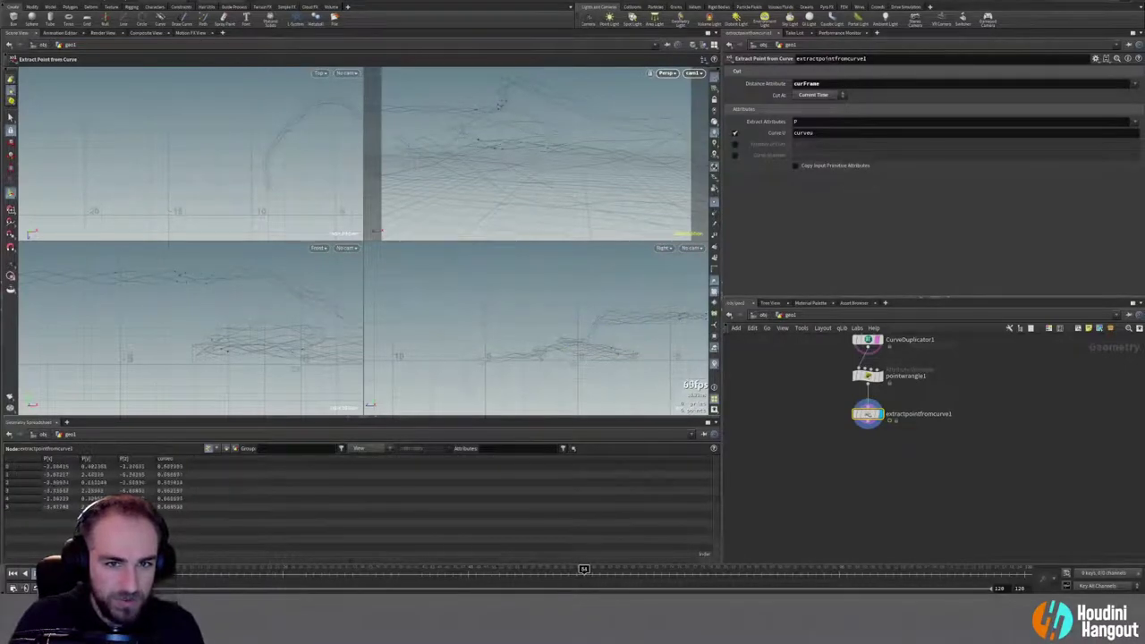
{"action": "left_click_drag", "start_coordinate": [367, 569], "coordinate": [298, 569]}
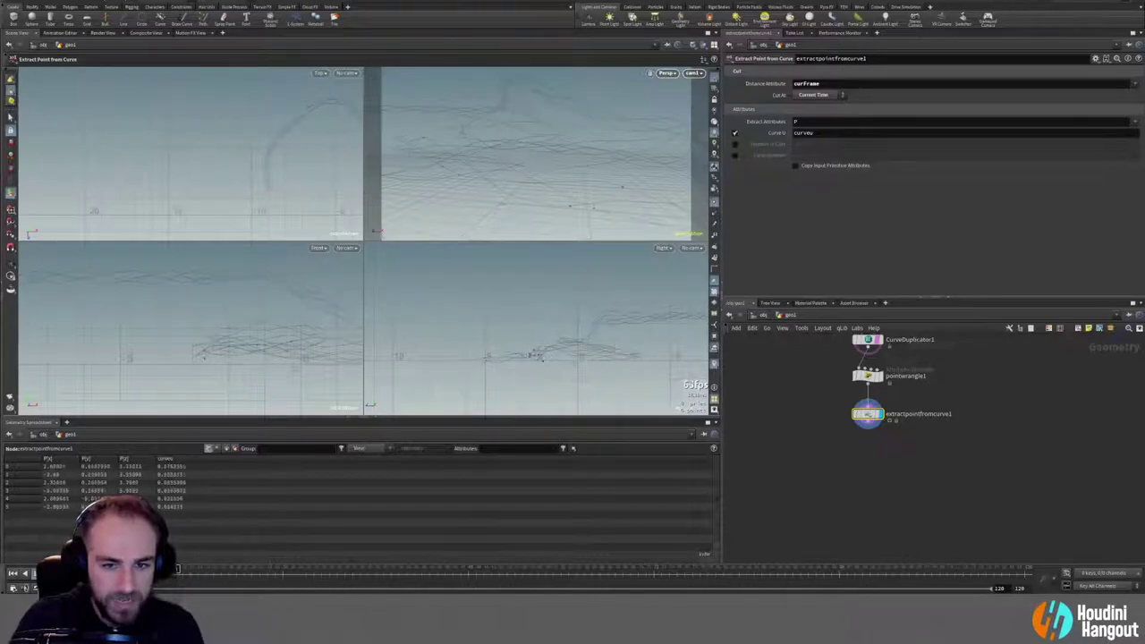
{"action": "left_click_drag", "start_coordinate": [723, 569], "coordinate": [909, 569]}
{"action": "mouse_move", "coordinate": [353, 569]}
{"action": "left_mouse_down"}
{"action": "mouse_move", "coordinate": [264, 570]}
{"action": "mouse_move", "coordinate": [765, 583]}
{"action": "mouse_move", "coordinate": [600, 581]}
{"action": "left_mouse_up"}
Step: Lay out all nodes in the network neatly and reselect extractpointfromcurve1 at the end of the chain
{"action": "middle_click_drag", "start_coordinate": [796, 481], "coordinate": [799, 548]}
{"action": "scroll", "coordinate": [797, 449], "scroll_direction": "down", "scroll_amount": 3}
{"action": "left_click_drag", "start_coordinate": [790, 362], "coordinate": [931, 541]}
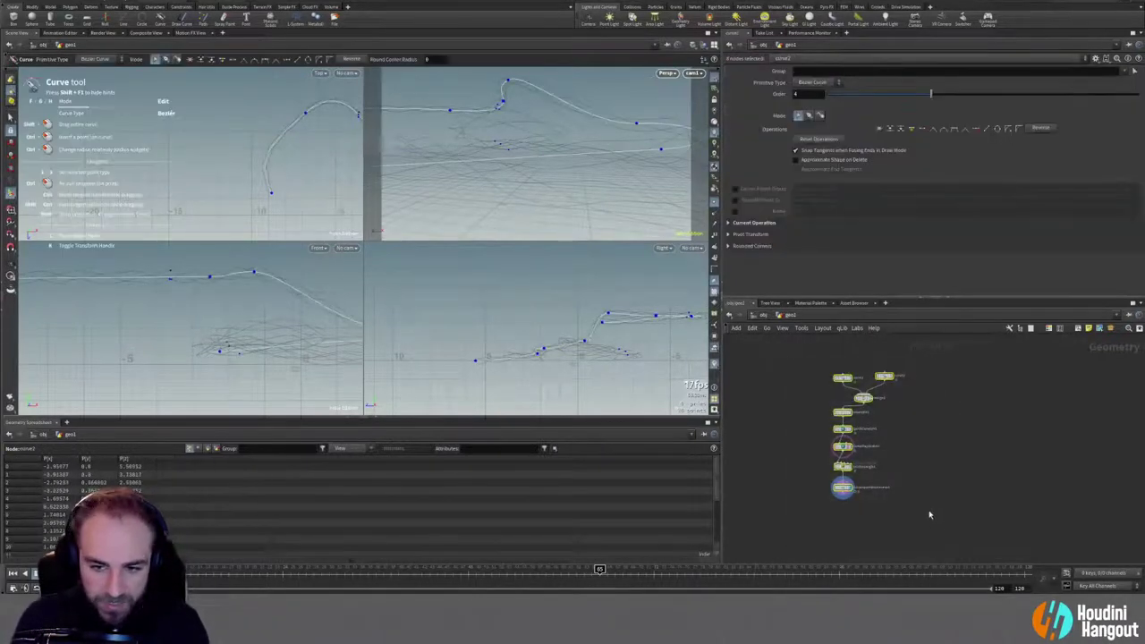
{"action": "key", "text": "l"}
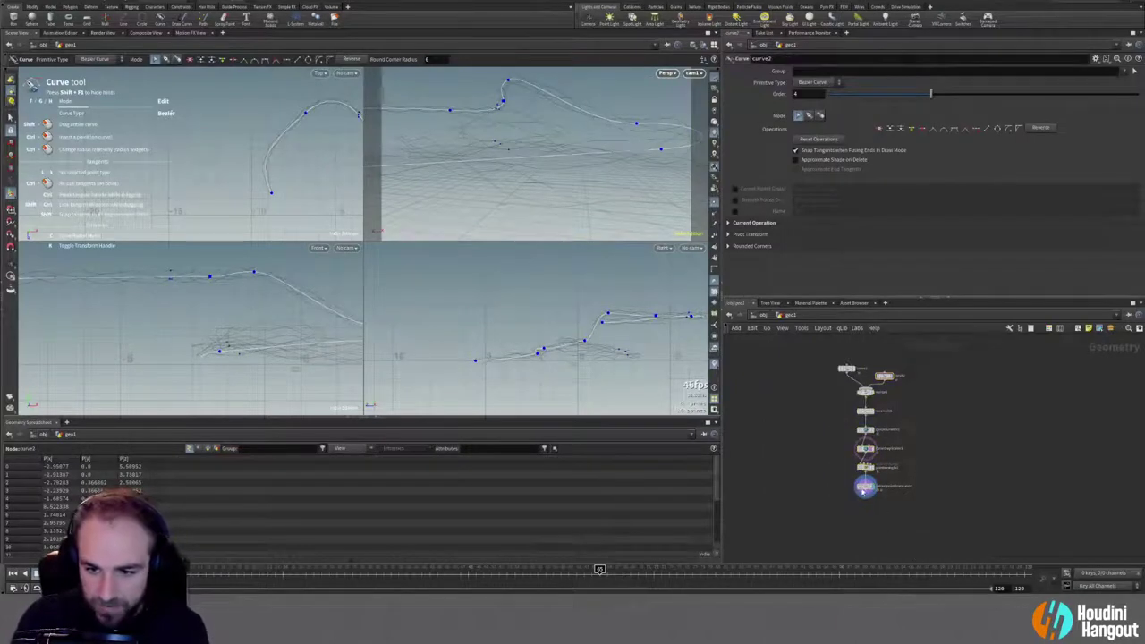
{"action": "left_click", "coordinate": [864, 486]}
{"action": "middle_click_drag", "start_coordinate": [823, 512], "coordinate": [849, 514]}
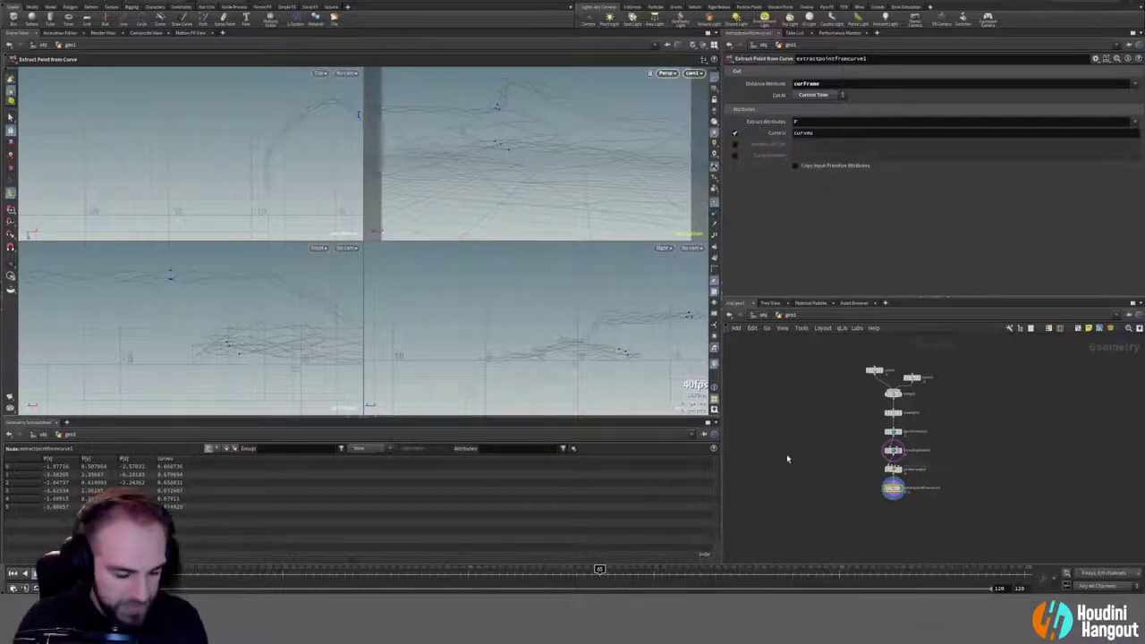
{"action": "scroll", "coordinate": [812, 494], "scroll_direction": "up", "scroll_amount": 3}
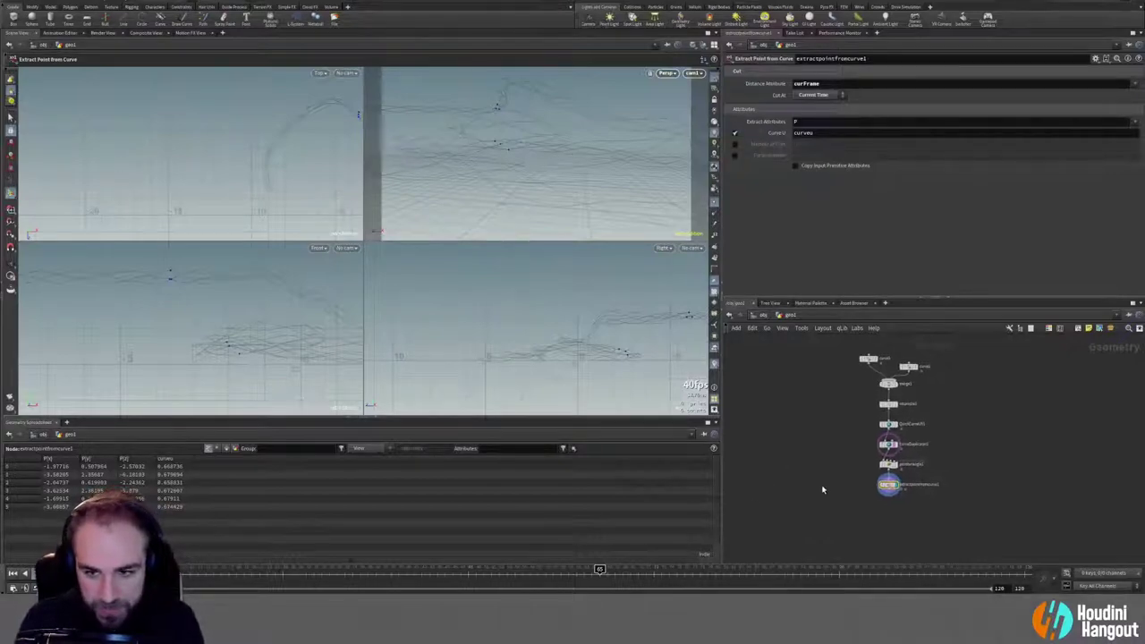
Step: Add a Sphere node beside the main node chain
{"action": "key", "text": "Tab"}
{"action": "type", "text": "sph"}
{"action": "key", "text": "Return"}
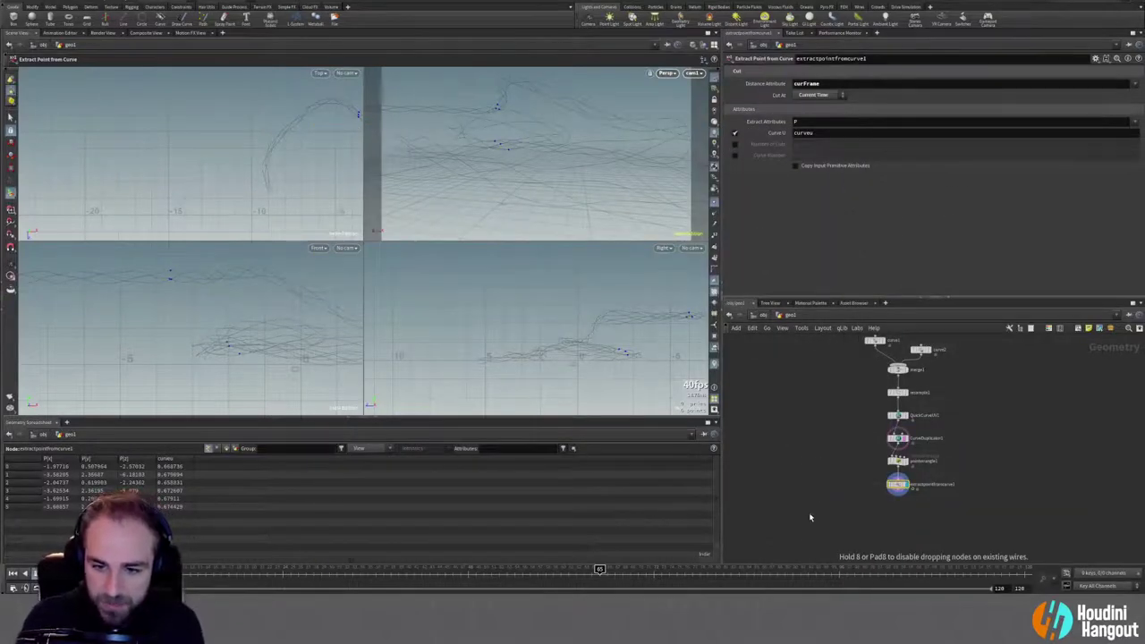
{"action": "left_click", "coordinate": [809, 461]}
{"action": "scroll", "coordinate": [813, 525], "scroll_direction": "up", "scroll_amount": 2}
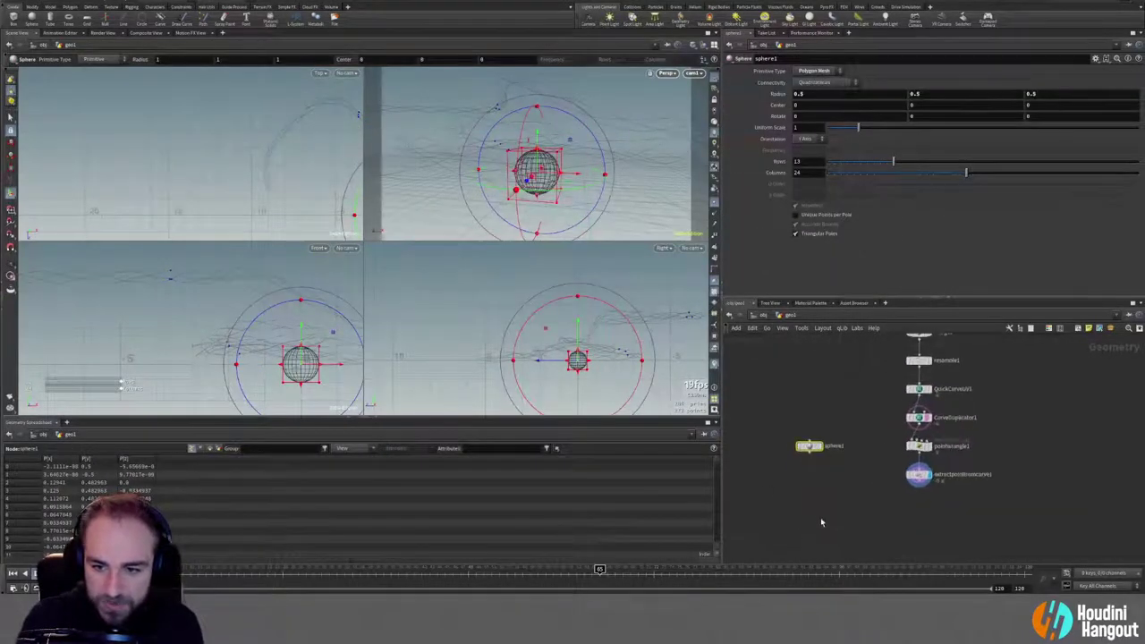
Step: Add a Copy to Points node below the sphere and the extracted points
{"action": "key", "text": "Tab"}
{"action": "type", "text": "copy"}
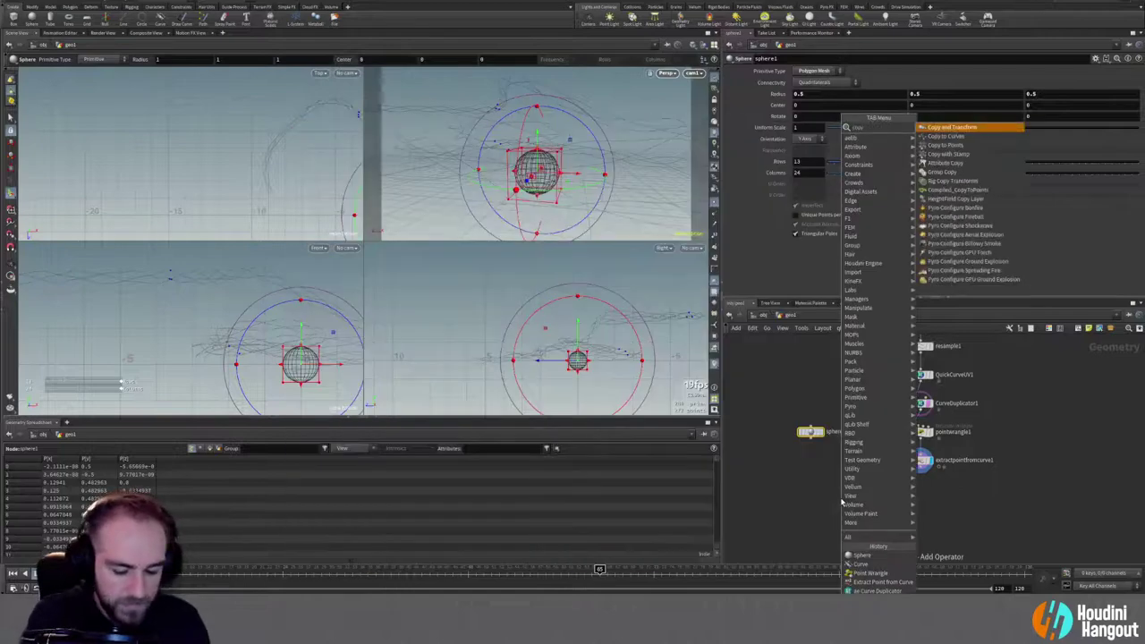
{"action": "key", "text": "Down"}
{"action": "key", "text": "Down"}
{"action": "key", "text": "Return"}
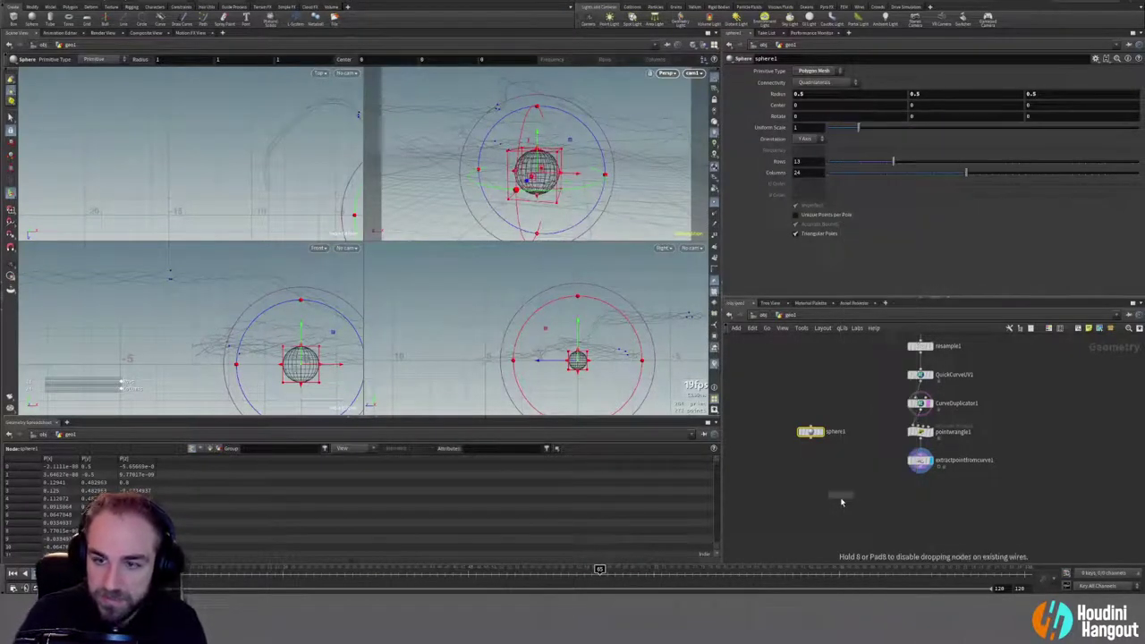
{"action": "left_click", "coordinate": [860, 516]}
Step: Wire sphere1 and extractpointfromcurve1 into copytopoints1 as source and target points, and display the result
{"action": "left_click", "coordinate": [812, 439]}
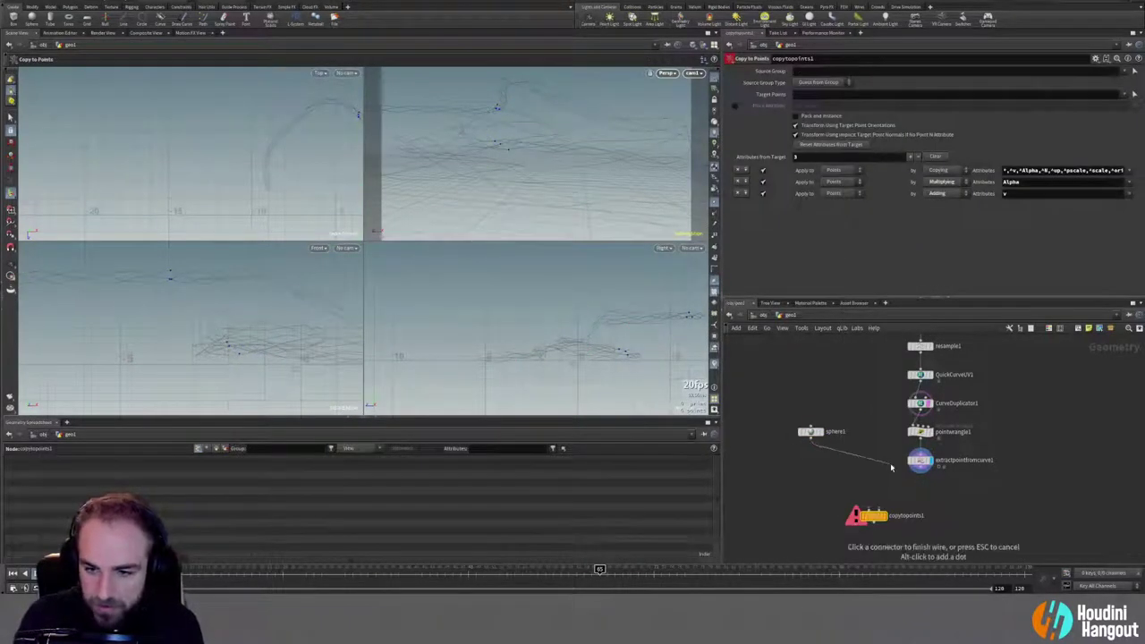
{"action": "left_click", "coordinate": [920, 470]}
{"action": "left_click", "coordinate": [869, 509]}
{"action": "left_click", "coordinate": [884, 516]}
{"action": "left_click_drag", "start_coordinate": [874, 519], "coordinate": [888, 507]}
Step: Reduce sphere1's uniform scale to 0.1 and scrub the timeline to check the copied spheres in motion
{"action": "left_click_drag", "start_coordinate": [218, 577], "coordinate": [315, 587]}
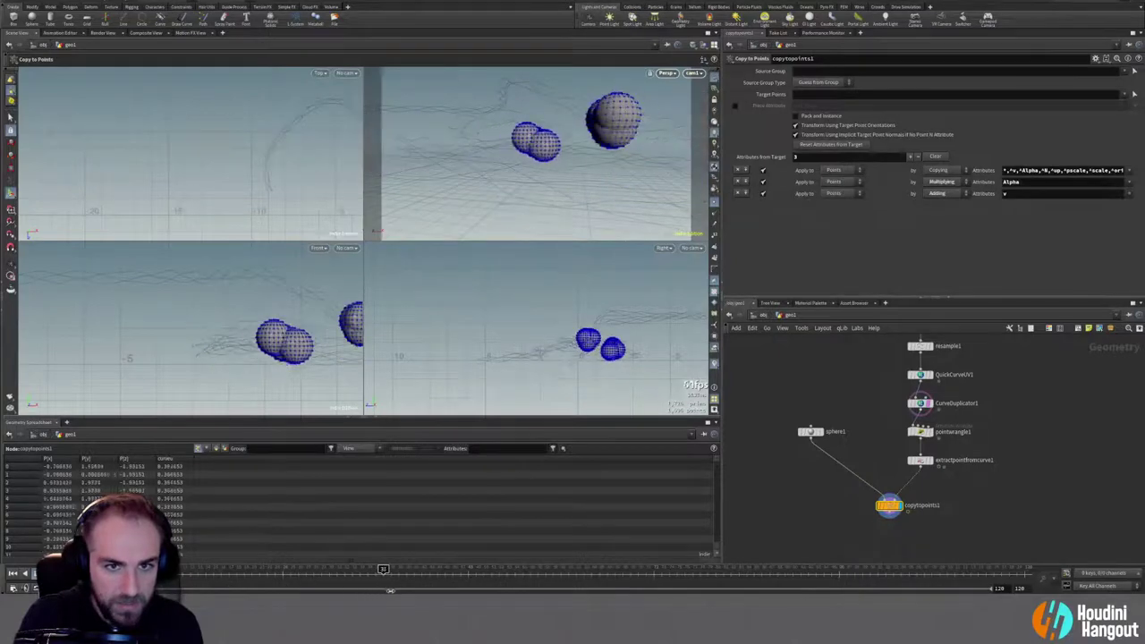
{"action": "left_click_drag", "start_coordinate": [622, 569], "coordinate": [676, 568]}
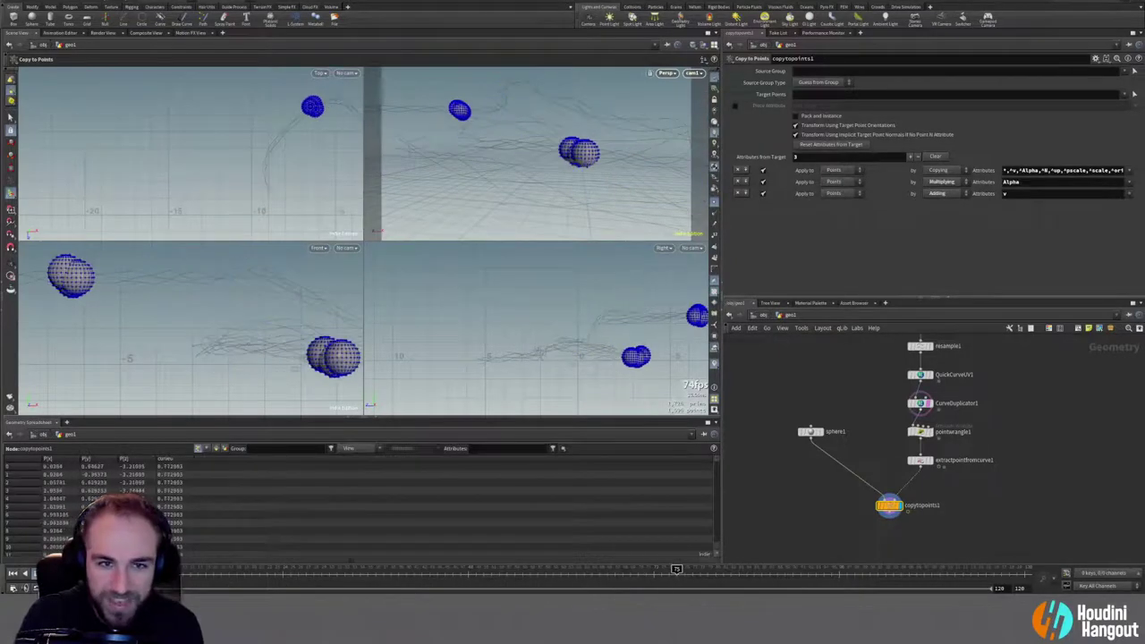
{"action": "left_click", "coordinate": [810, 431]}
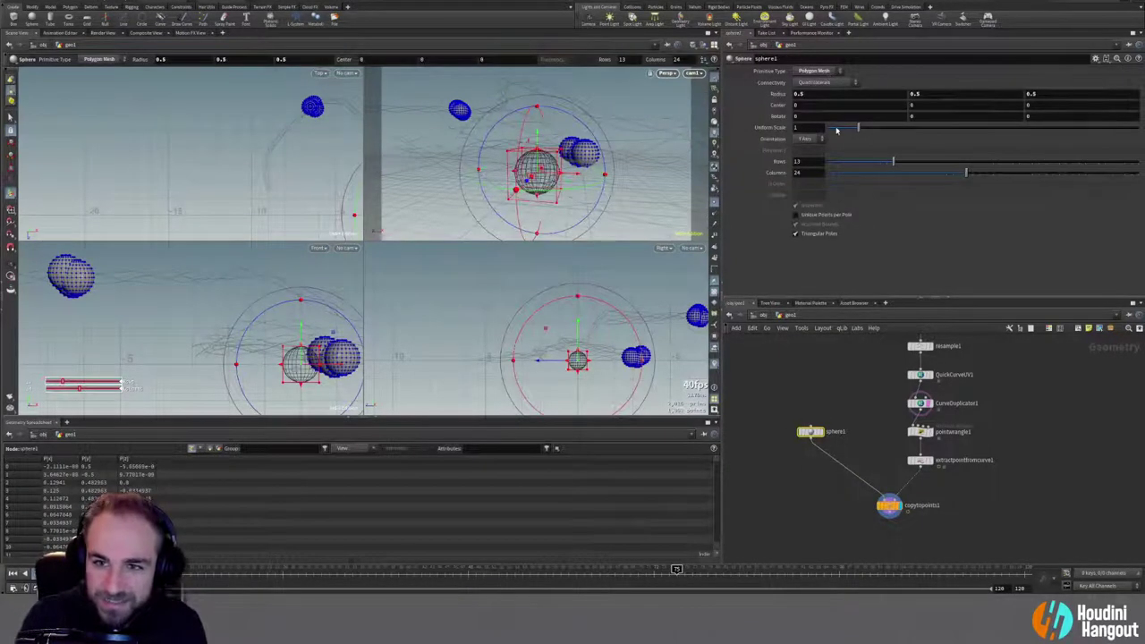
{"action": "left_click_drag", "start_coordinate": [855, 127], "coordinate": [831, 128]}
{"action": "left_click_drag", "start_coordinate": [285, 574], "coordinate": [445, 577]}
Step: Hide the viewport point markers and set sphere1's uniform scale to 0.2, shifting copytopoints1 down between its inputs
{"action": "left_click", "coordinate": [714, 207]}
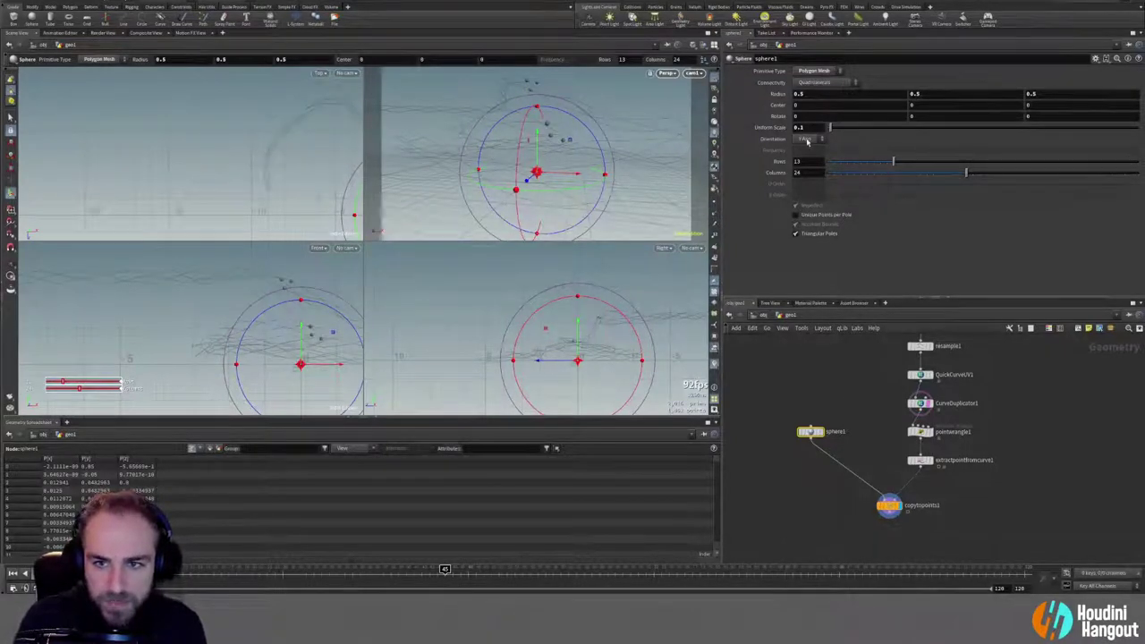
{"action": "left_click_drag", "start_coordinate": [829, 128], "coordinate": [834, 131]}
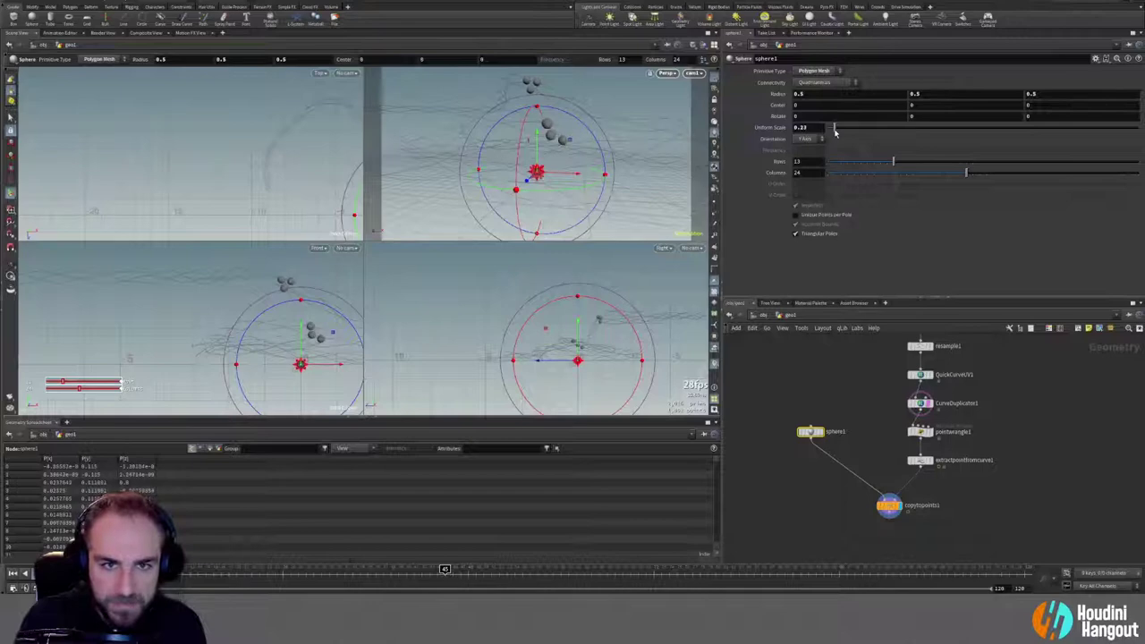
{"action": "left_click_drag", "start_coordinate": [885, 503], "coordinate": [873, 519]}
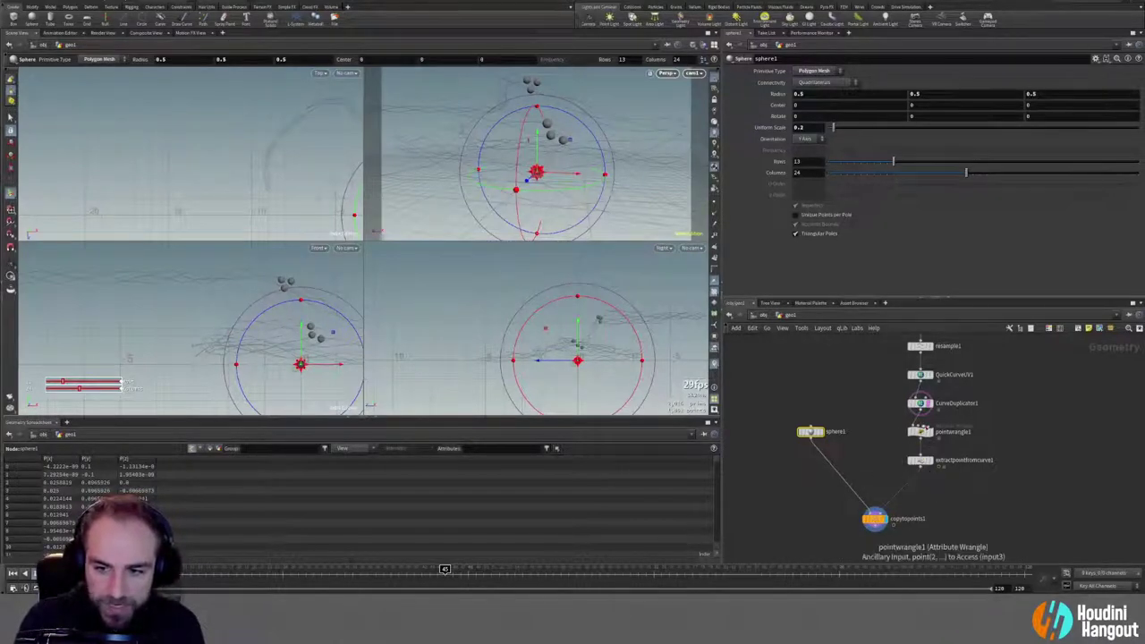
Step: Insert an Orientation Along Curve node between pointwrangle1 and extractpointfromcurve1, and enable its Quaternion output attribute orient
{"action": "left_click", "coordinate": [919, 431]}
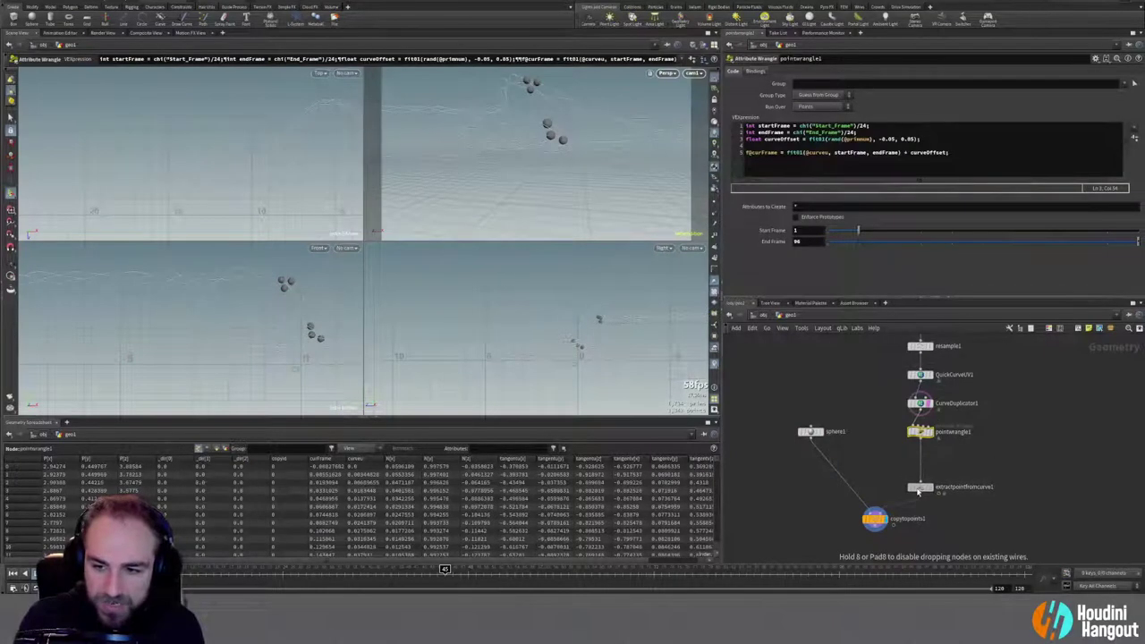
{"action": "key", "text": "Tab"}
{"action": "type", "text": "ori"}
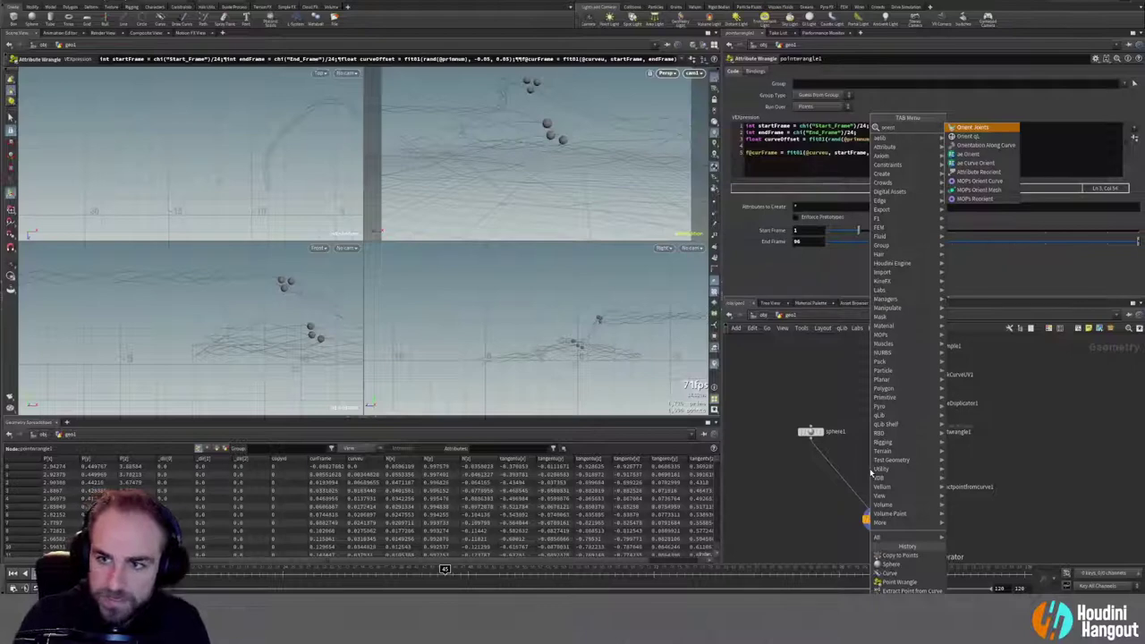
{"action": "left_click", "coordinate": [986, 145]}
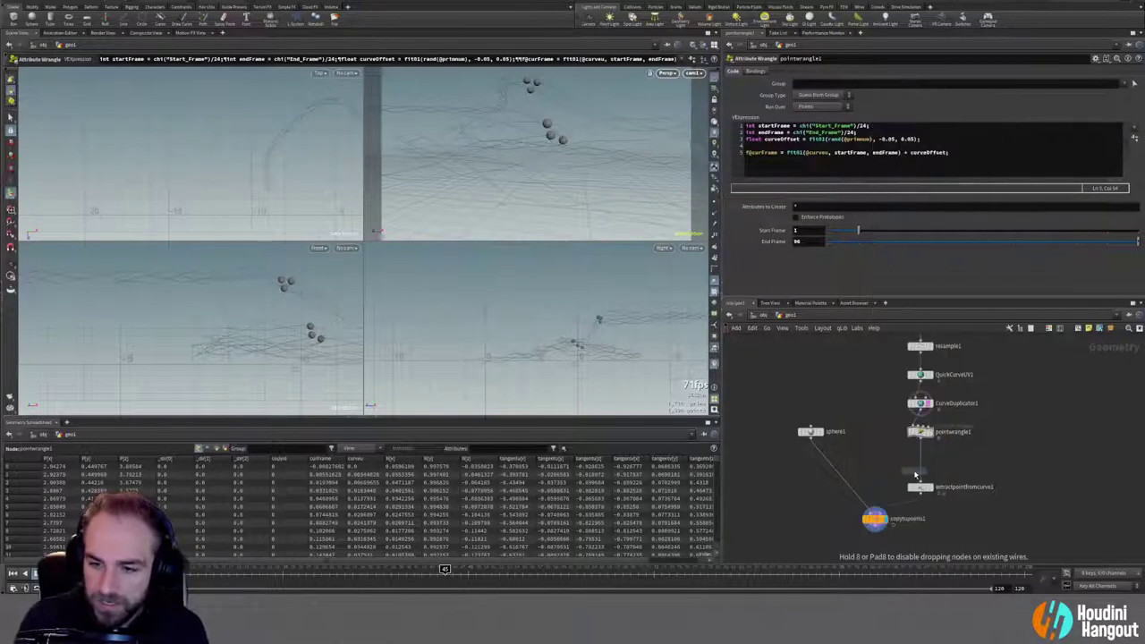
{"action": "left_click", "coordinate": [922, 463]}
{"action": "left_click", "coordinate": [931, 460]}
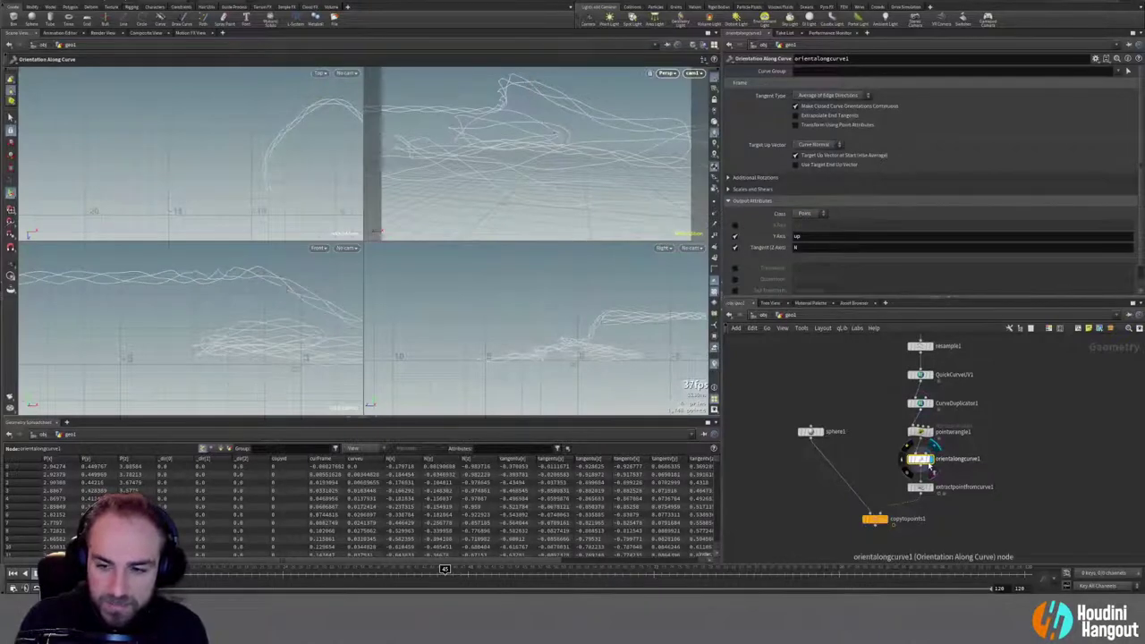
{"action": "left_click", "coordinate": [735, 278]}
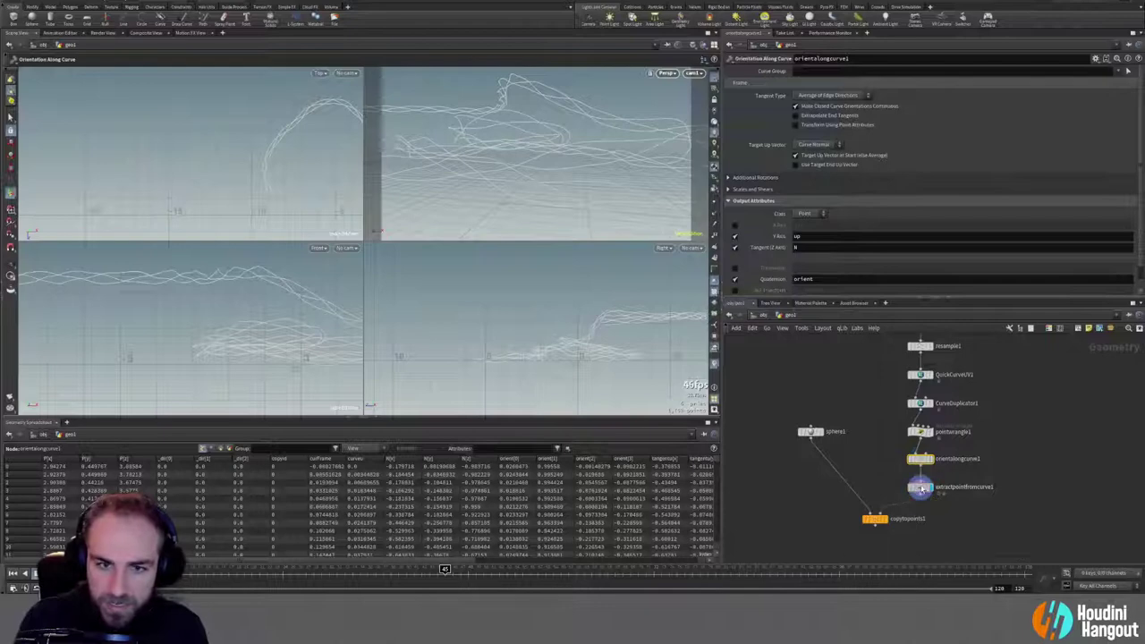
Step: Display copytopoints1 again, nudge it slightly lower, and scrub the timeline to check the moving spheres
{"action": "left_click", "coordinate": [921, 487]}
{"action": "left_click_drag", "start_coordinate": [873, 522], "coordinate": [880, 525]}
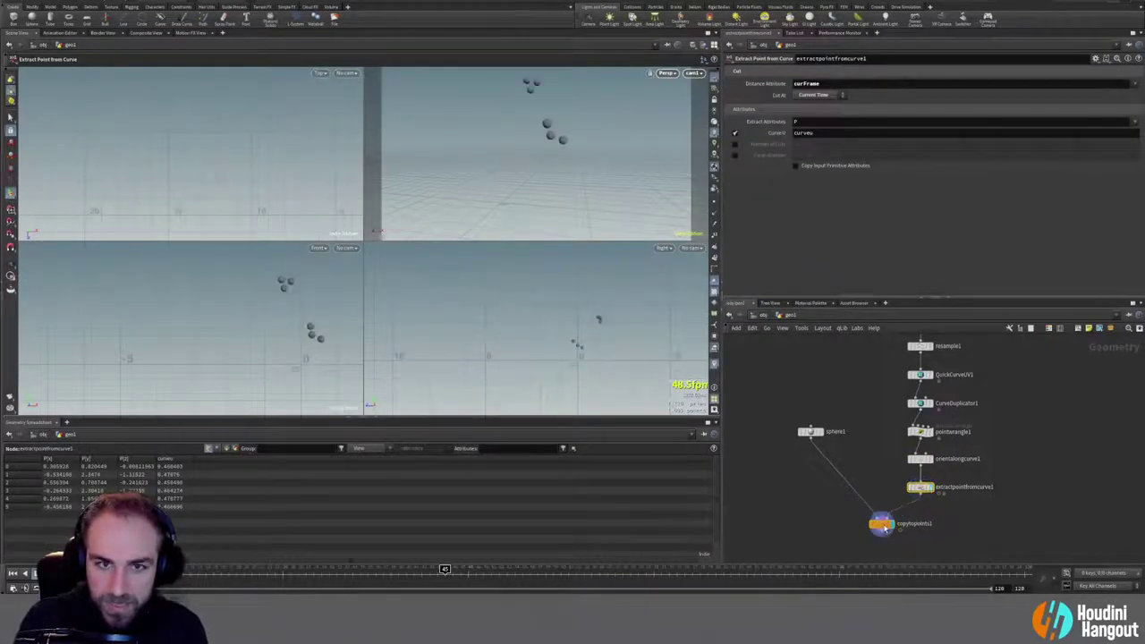
{"action": "left_click_drag", "start_coordinate": [279, 580], "coordinate": [348, 589]}
Step: Set sphere1's orientation to Z Axis
{"action": "left_click", "coordinate": [810, 432]}
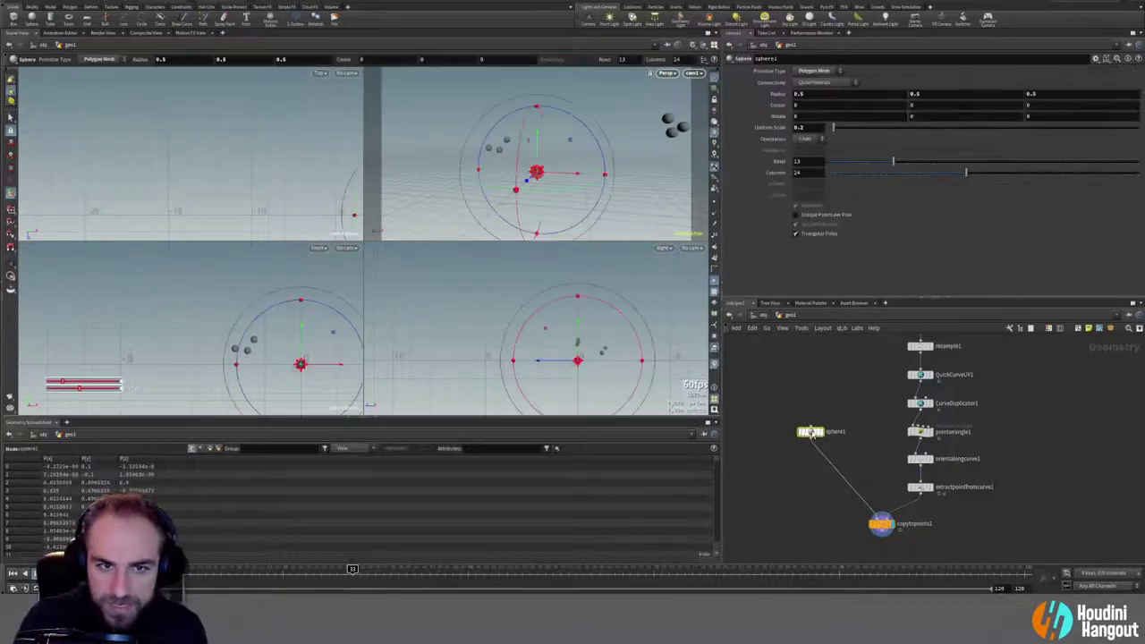
{"action": "left_click", "coordinate": [808, 138]}
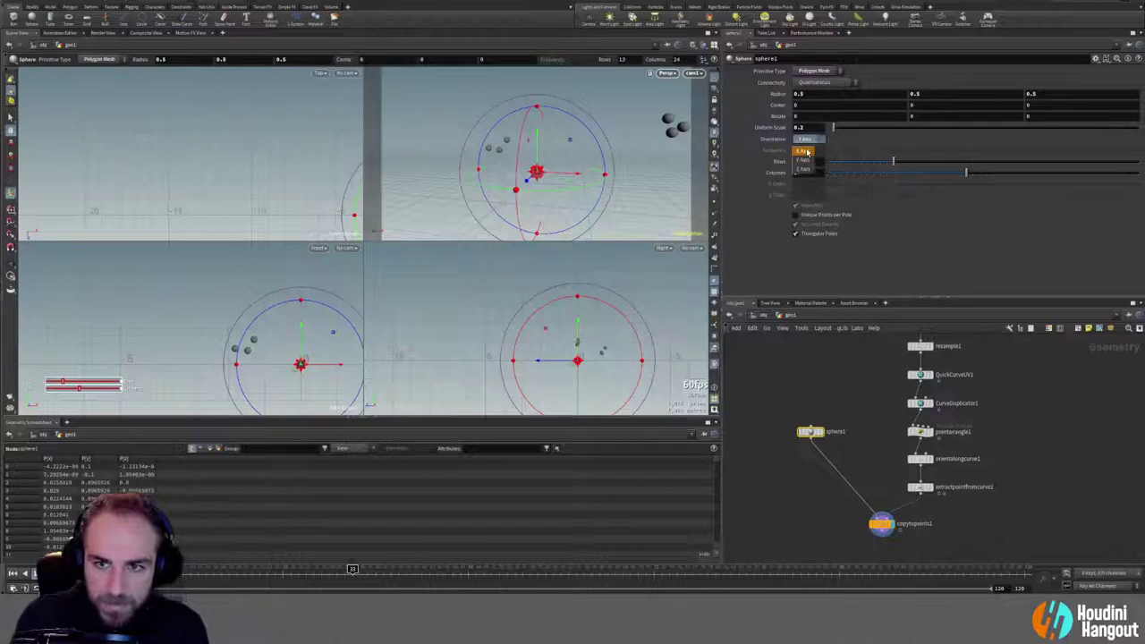
{"action": "left_click", "coordinate": [801, 170]}
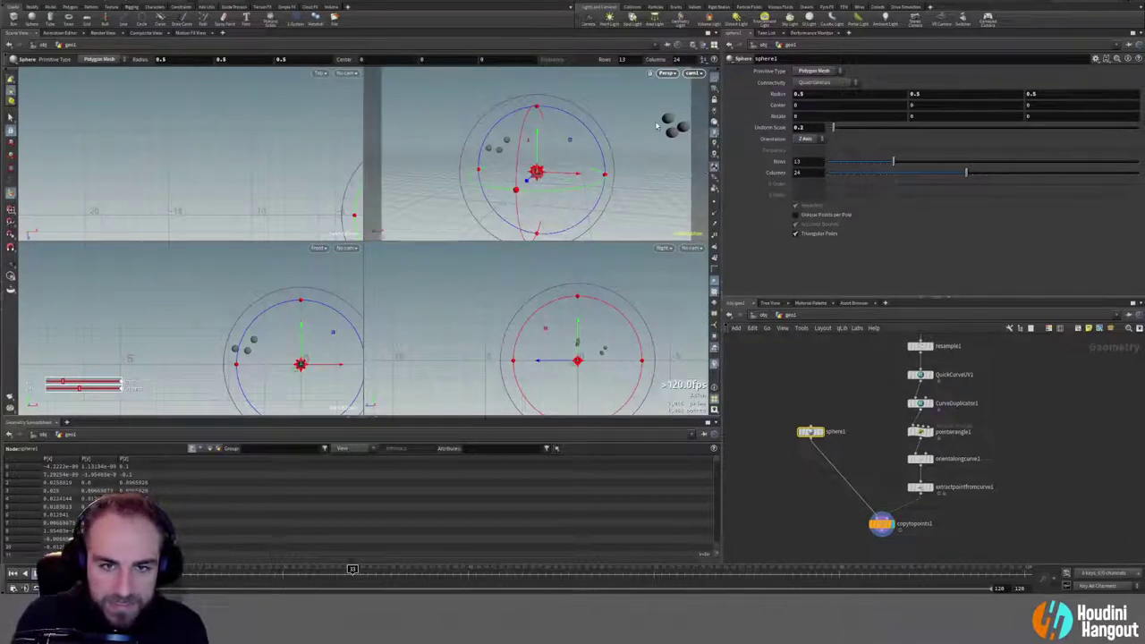
Step: Maximize the perspective viewport and scrub to frame 31 to examine the sphere copies outside the camera view
{"action": "key", "text": "space+b"}
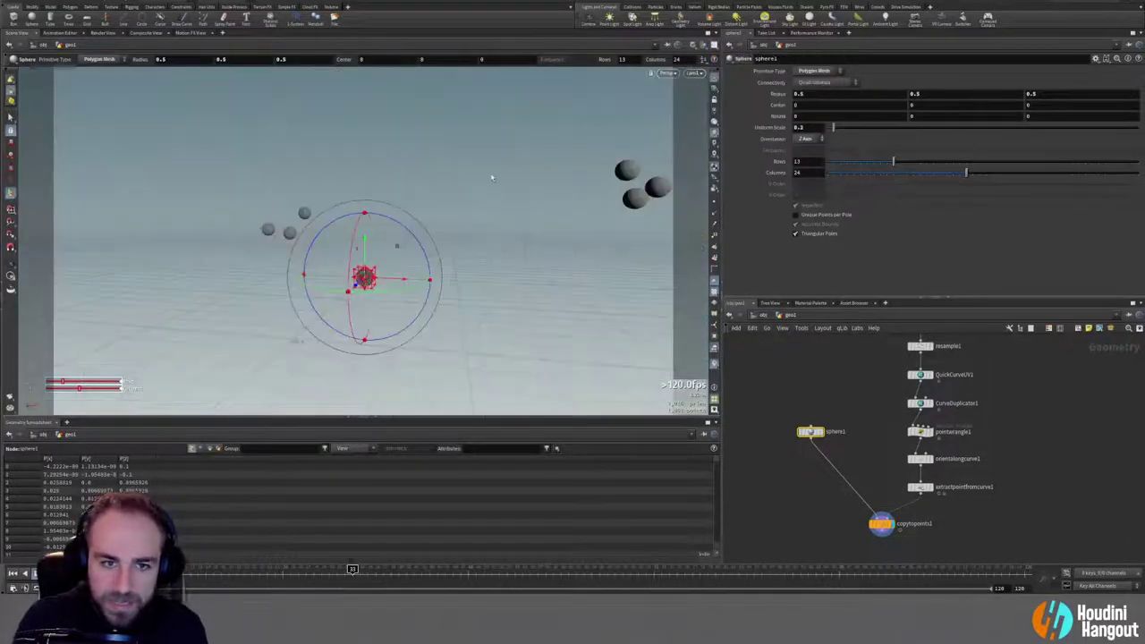
{"action": "key", "text": "Escape"}
{"action": "left_click_drag", "start_coordinate": [511, 181], "coordinate": [368, 386]}
{"action": "key", "text": "Return"}
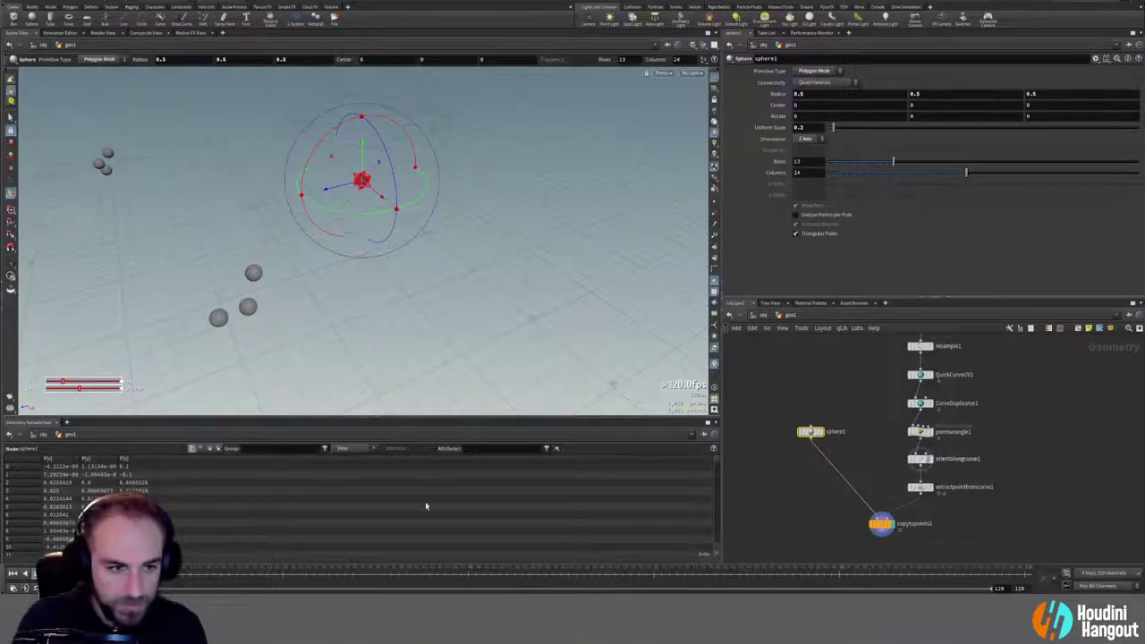
{"action": "left_click_drag", "start_coordinate": [228, 578], "coordinate": [336, 591]}
Step: Add the N and up attributes to the Extract Attributes of extractpointfromcurve1
{"action": "left_click", "coordinate": [919, 486]}
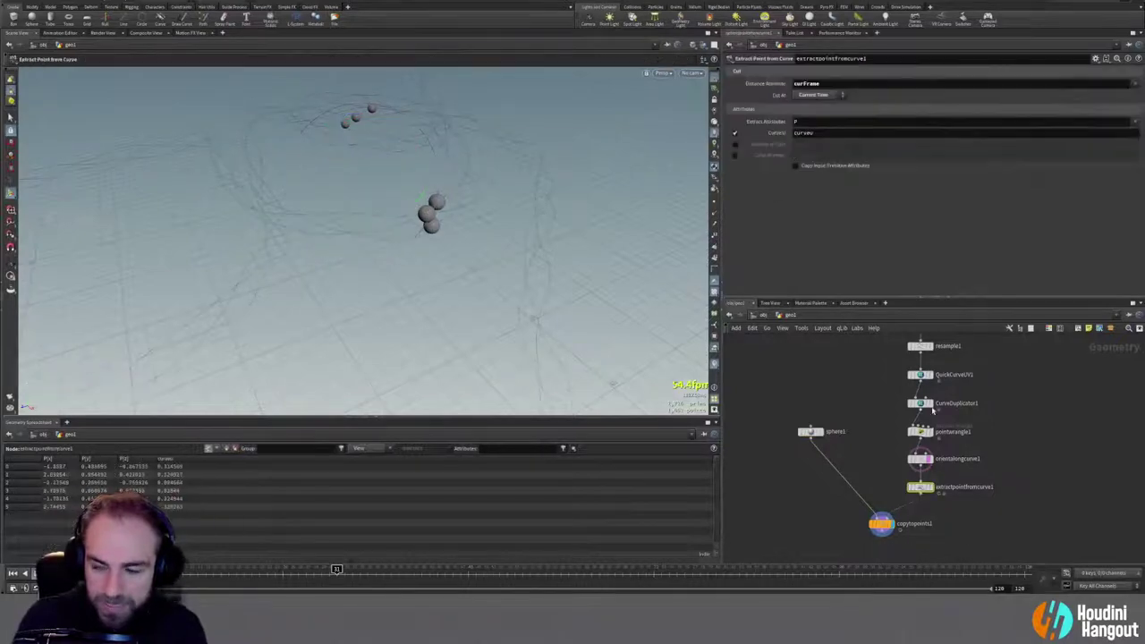
{"action": "left_click", "coordinate": [1131, 124]}
{"action": "left_click", "coordinate": [1124, 148]}
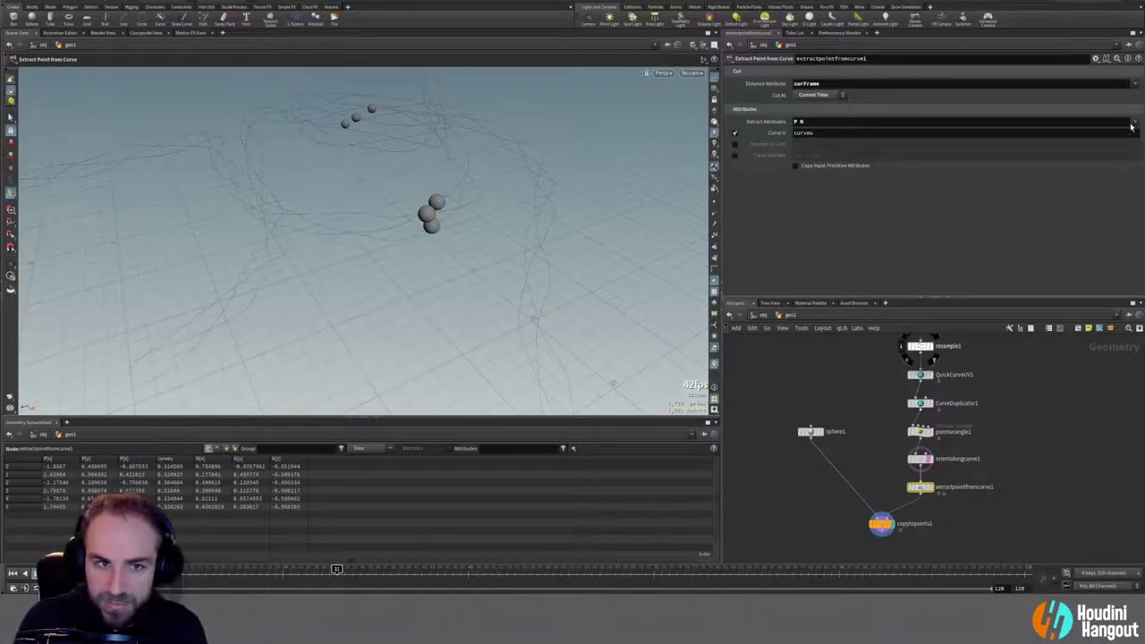
{"action": "left_click", "coordinate": [1130, 122]}
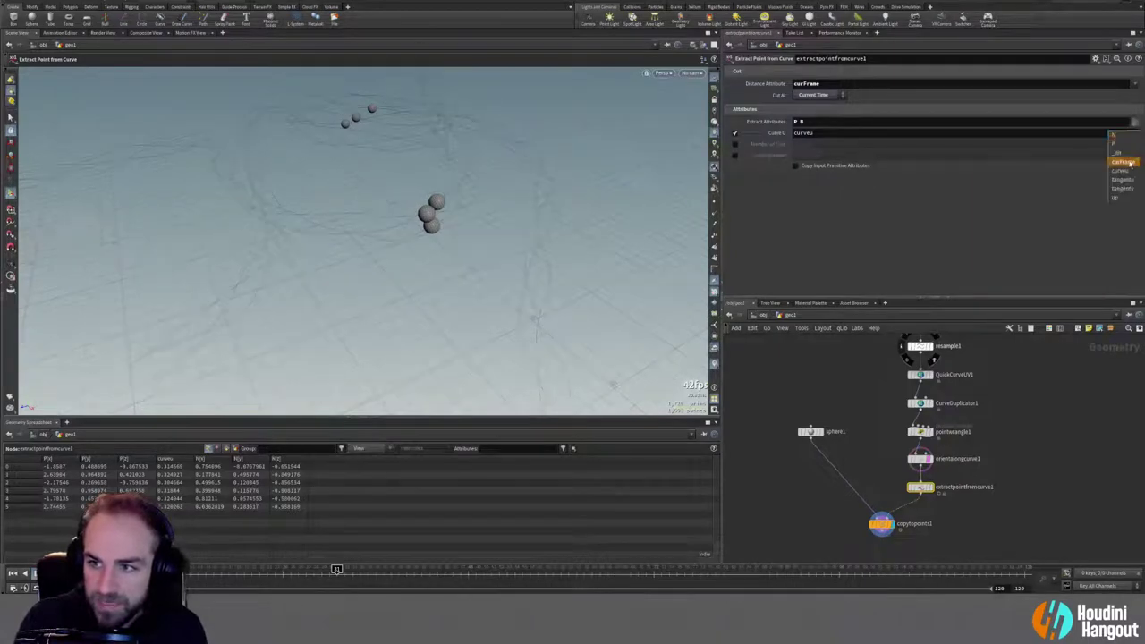
{"action": "left_click", "coordinate": [1115, 199]}
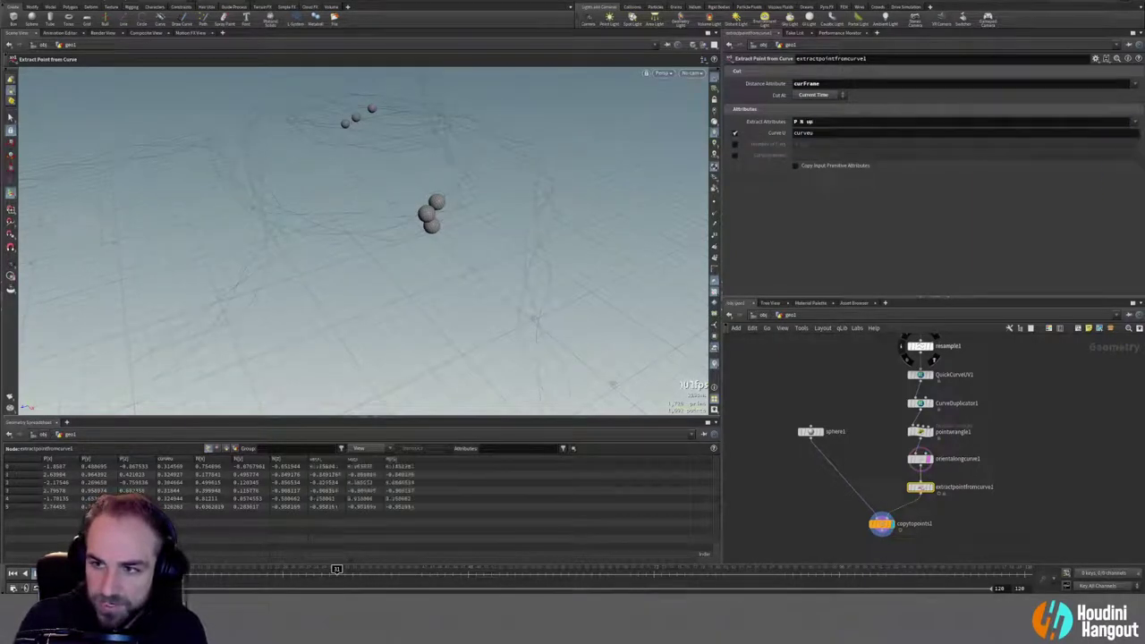
{"action": "left_click", "coordinate": [1134, 124]}
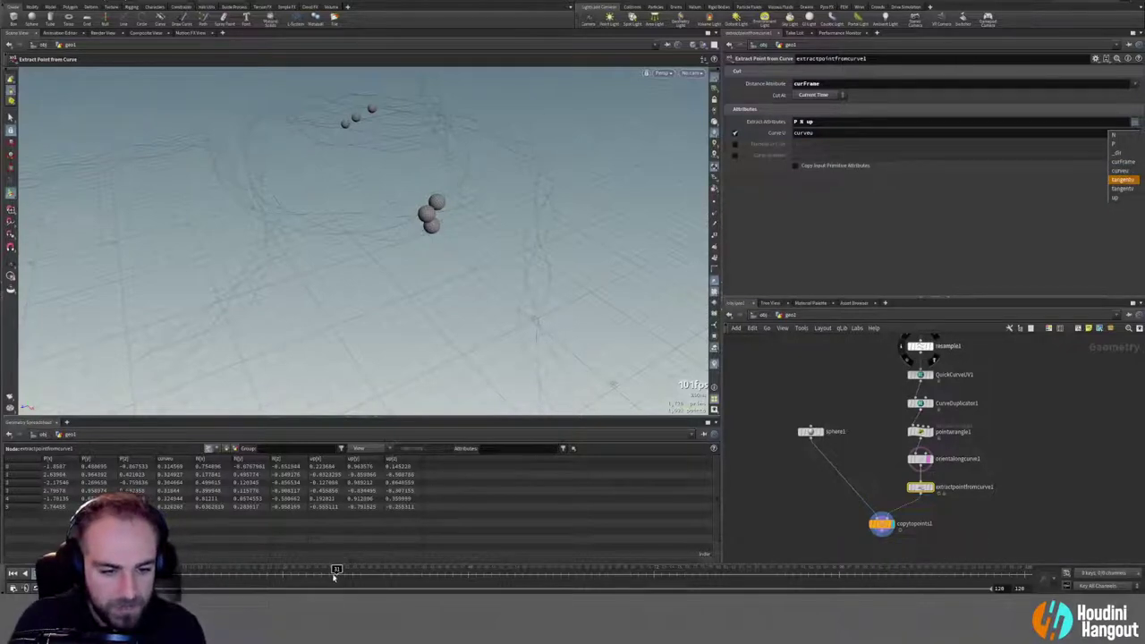
Step: Scrub the timeline to frame 23 and examine how the sphere copies sit along the strands
{"action": "left_click", "coordinate": [269, 576]}
{"action": "left_click_drag", "start_coordinate": [331, 573], "coordinate": [274, 569]}
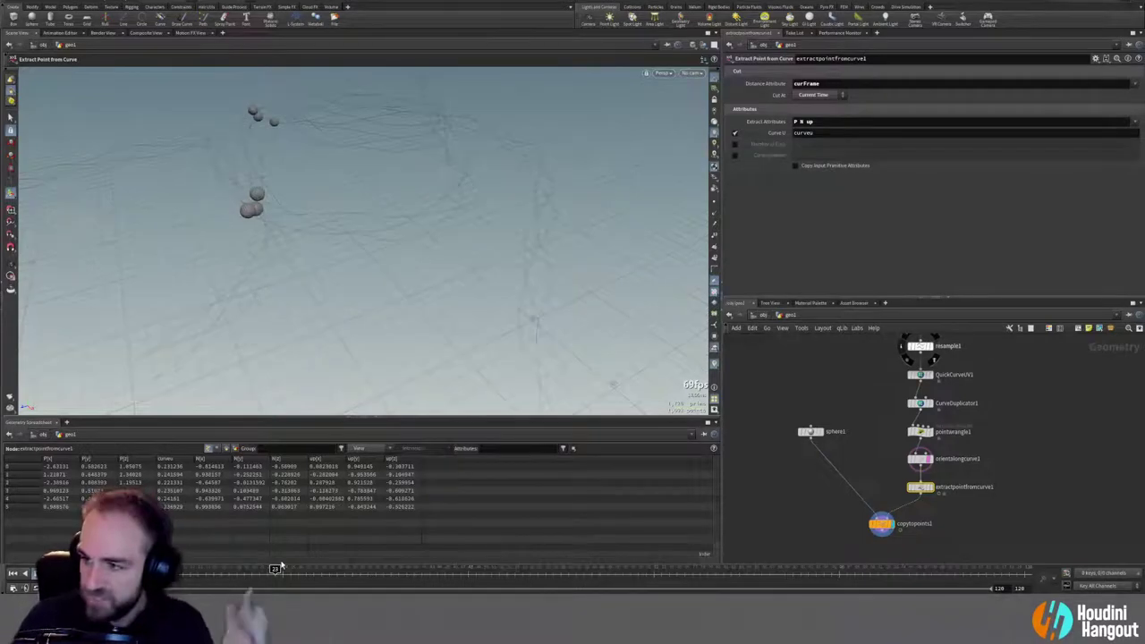
{"action": "key", "text": "space+z"}
{"action": "left_click_drag", "start_coordinate": [257, 211], "coordinate": [477, 223]}
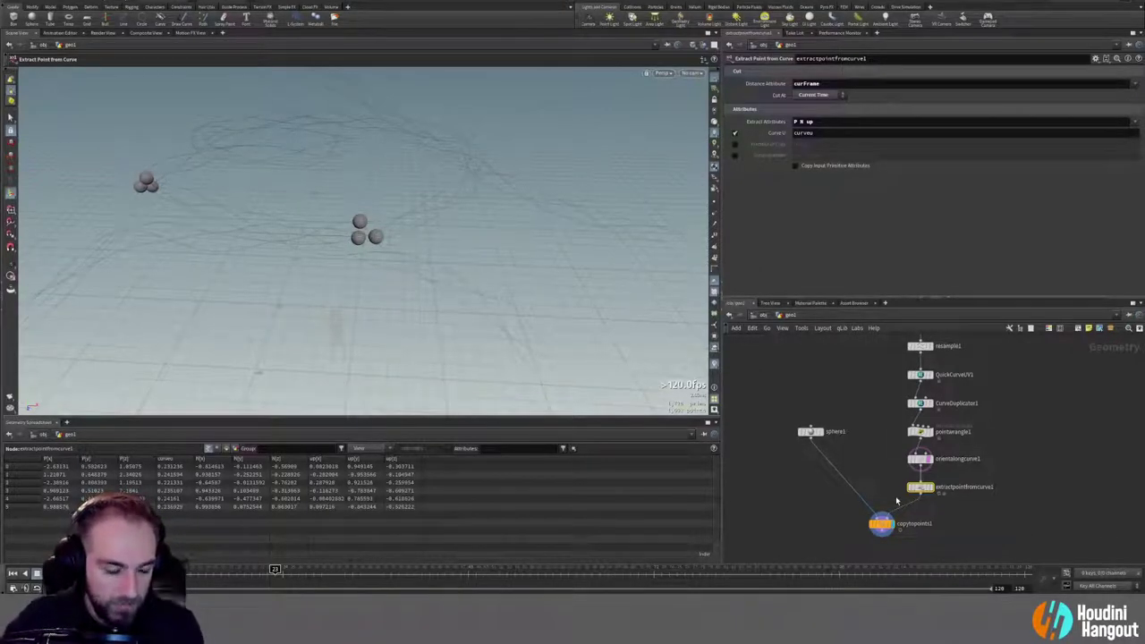
Step: Tidy the network by moving sphere1 down closer to copytopoints1, and check the spheres from several angles
{"action": "left_click_drag", "start_coordinate": [810, 431], "coordinate": [820, 458]}
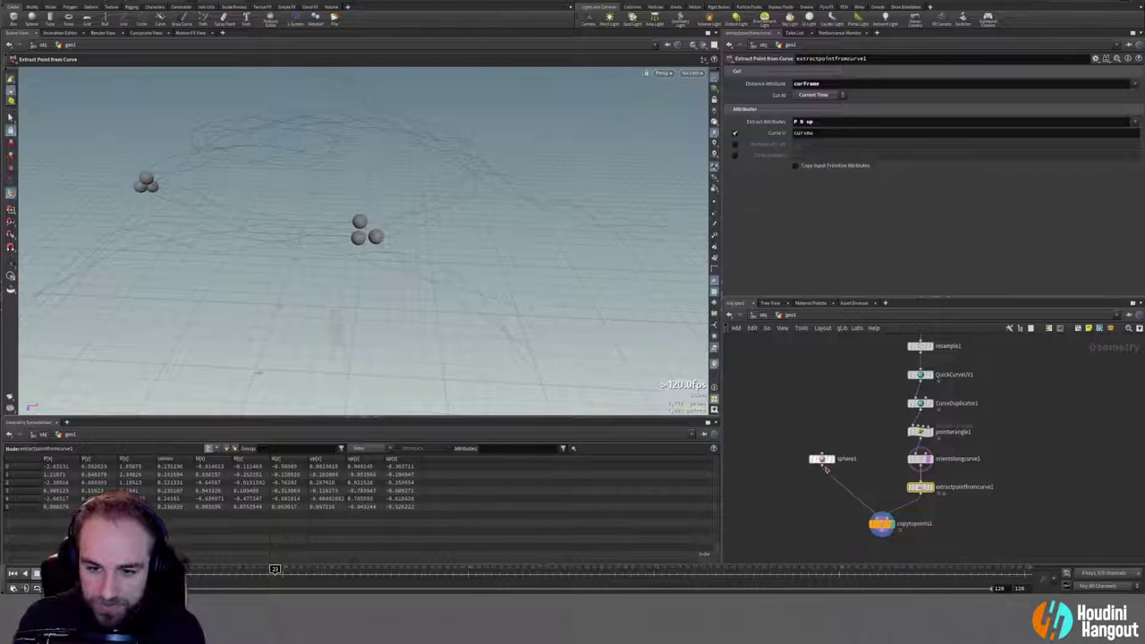
{"action": "left_click_drag", "start_coordinate": [880, 523], "coordinate": [879, 529]}
{"action": "left_click_drag", "start_coordinate": [821, 459], "coordinate": [835, 477]}
{"action": "key", "text": "space"}
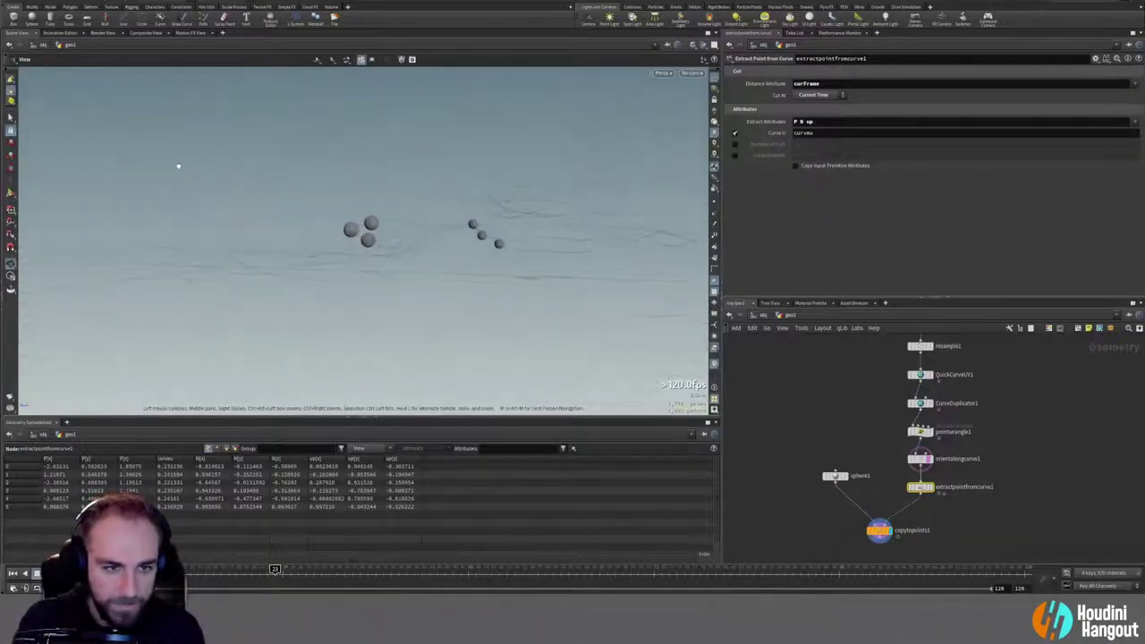
{"action": "key", "text": "Return"}
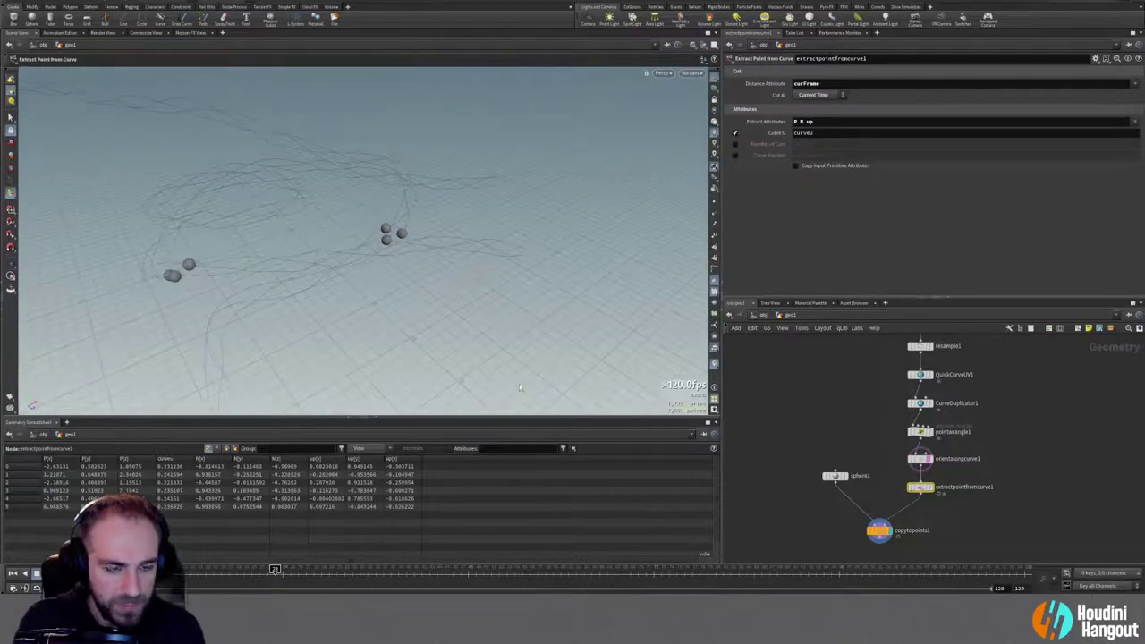
{"action": "key", "text": "Escape"}
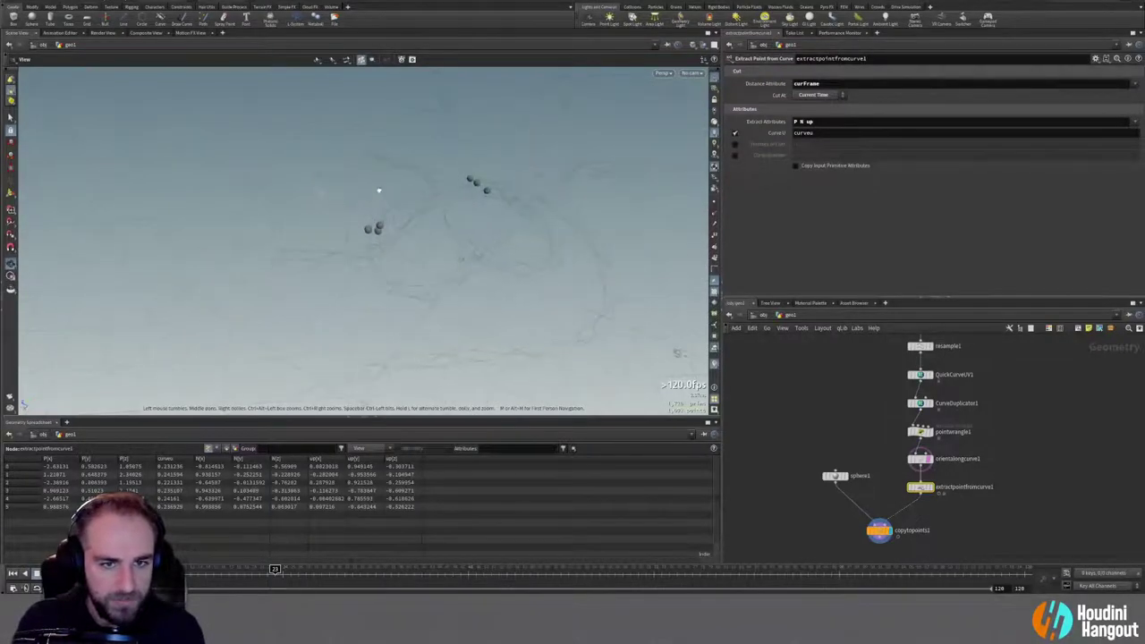
{"action": "key", "text": "Return"}
Step: Add a Null node directly below copytopoints1 and connect it to that node's output
{"action": "scroll", "coordinate": [863, 430], "scroll_direction": "down", "scroll_amount": 3}
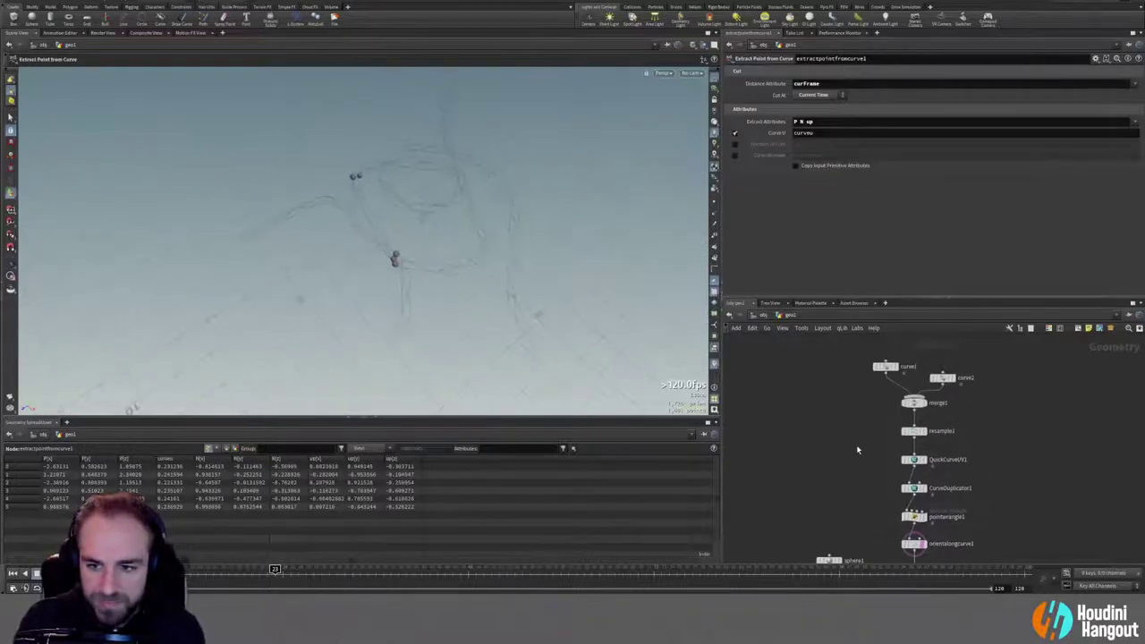
{"action": "middle_click_drag", "start_coordinate": [846, 459], "coordinate": [847, 423]}
{"action": "left_click_drag", "start_coordinate": [872, 512], "coordinate": [880, 487]}
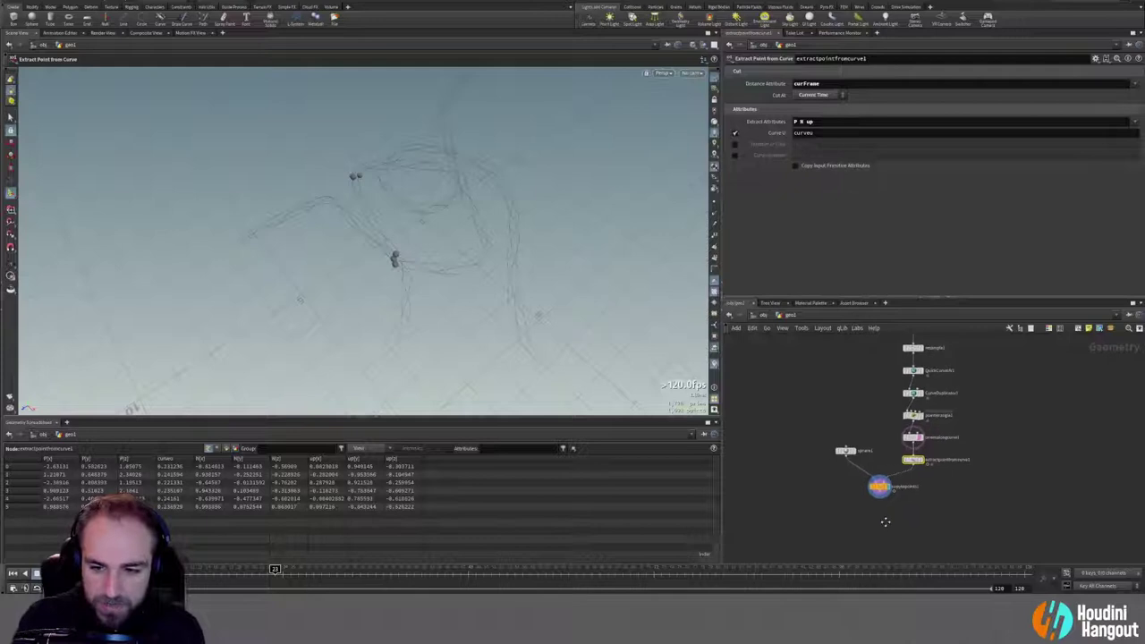
{"action": "key", "text": "Tab"}
{"action": "type", "text": "null"}
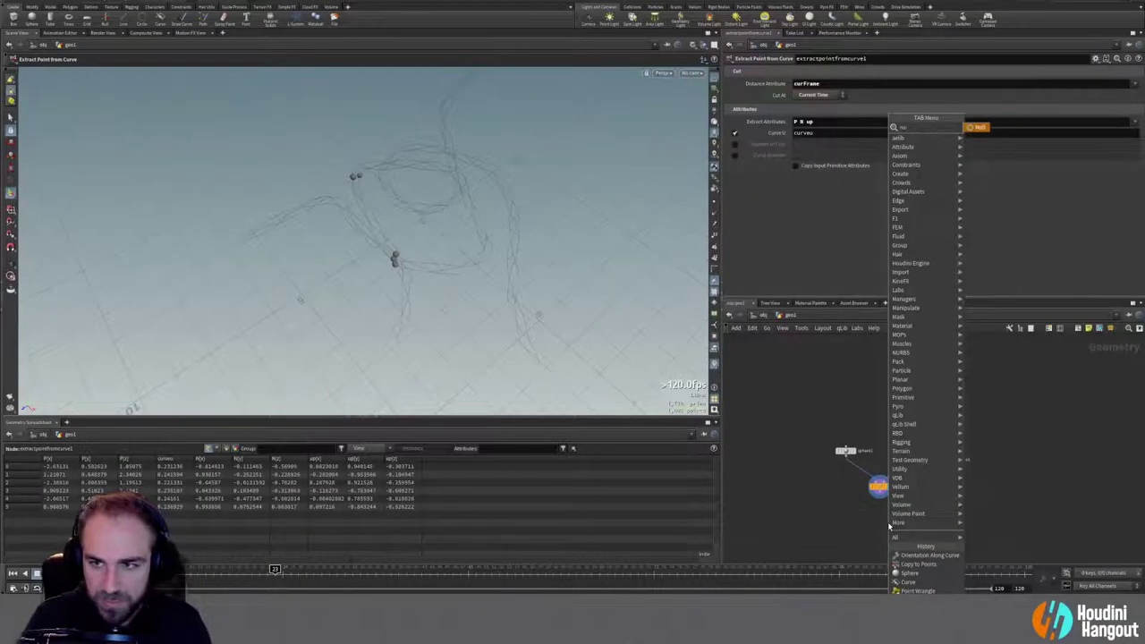
{"action": "key", "text": "Return"}
{"action": "left_click", "coordinate": [880, 498]}
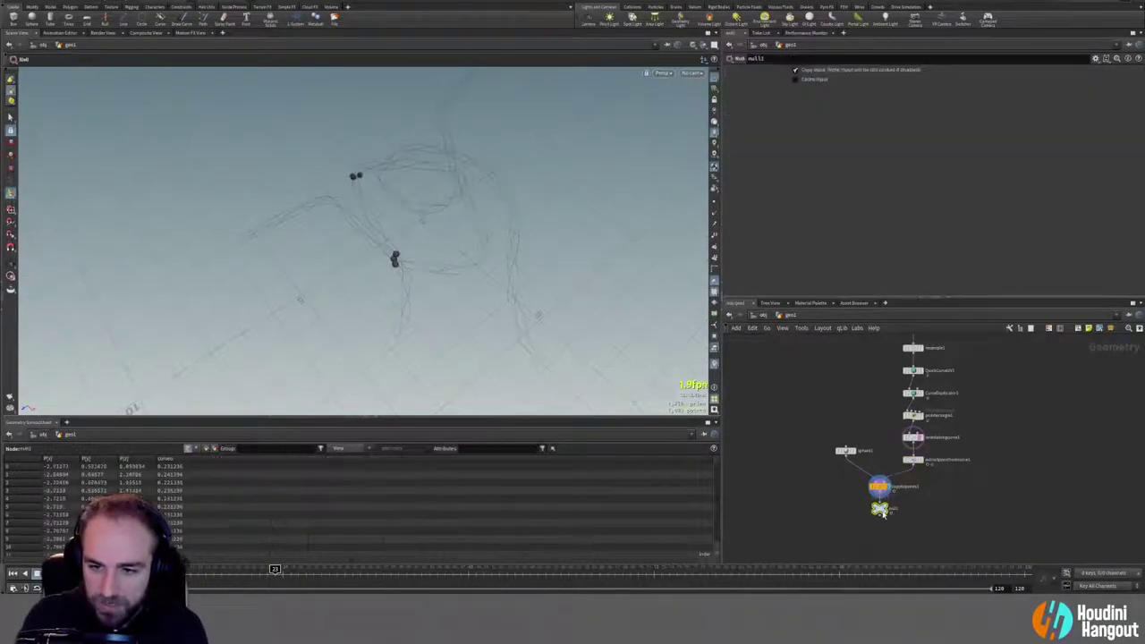
Step: Rename the null node as OUT_EMITTER_GEO
{"action": "left_click", "coordinate": [903, 508]}
{"action": "type", "text": "ZOUT"}
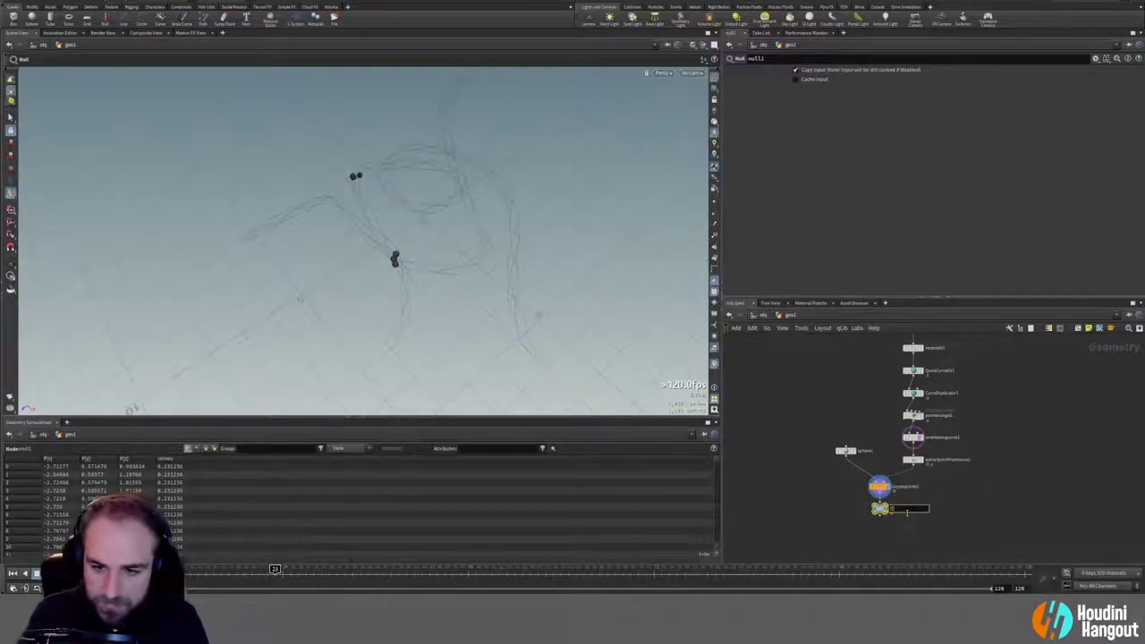
{"action": "type", "text": "_EMITT"}
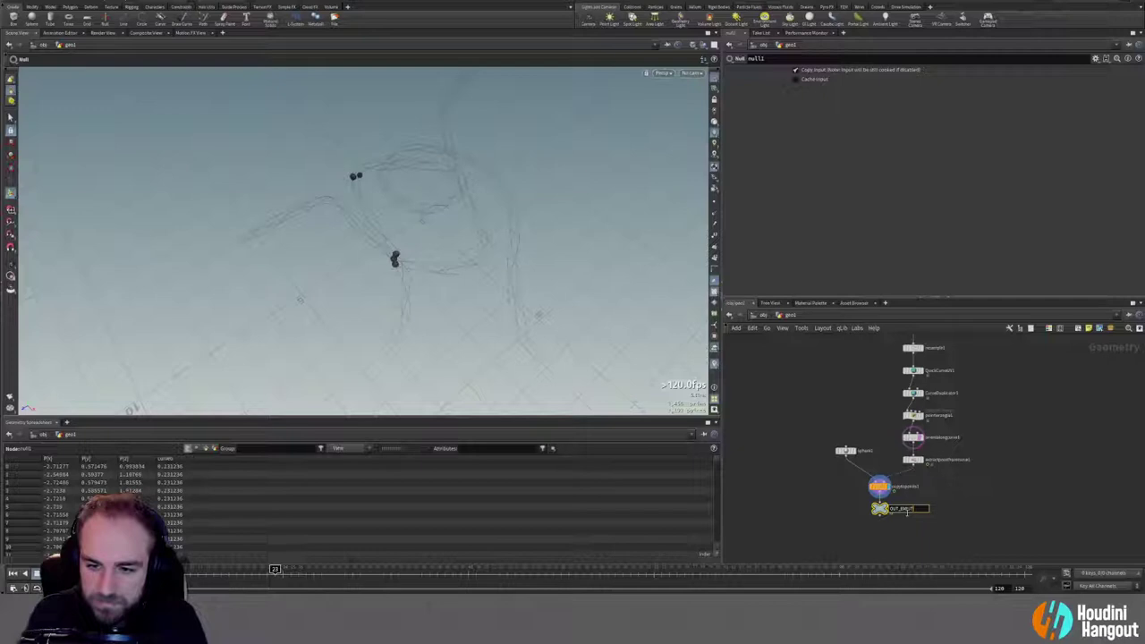
{"action": "type", "text": "TTER_GE"}
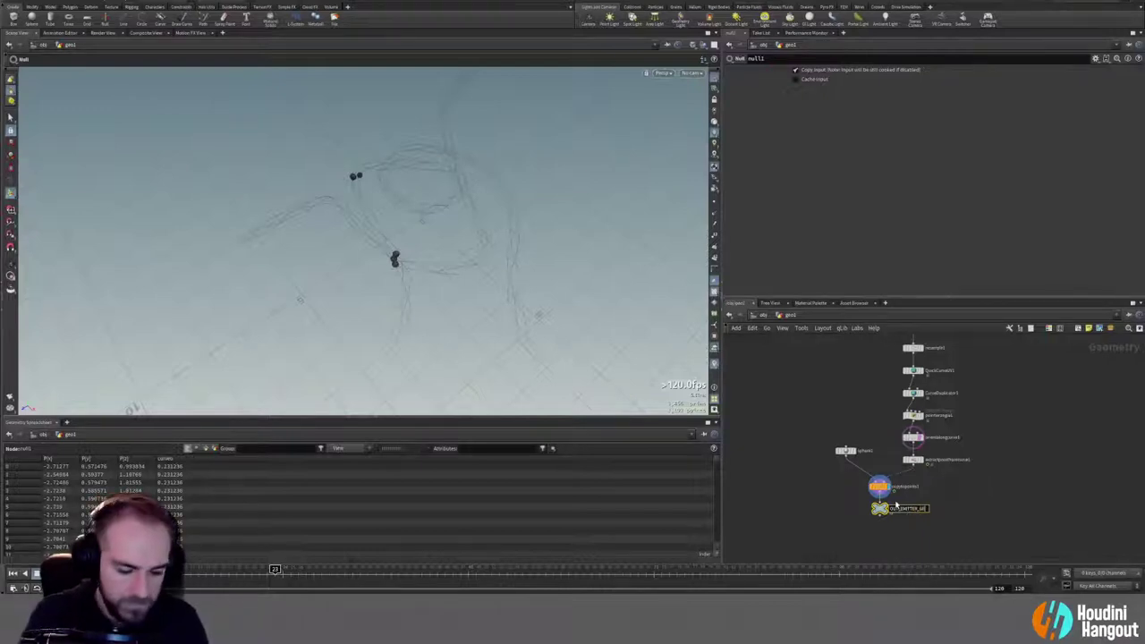
{"action": "key", "text": "Return"}
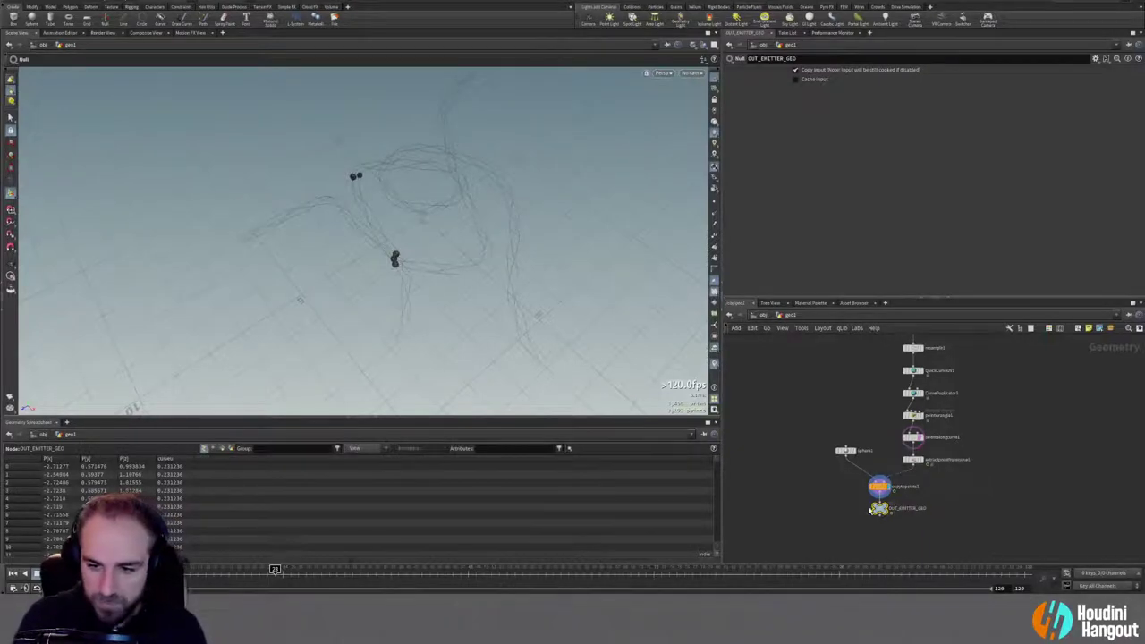
Step: Color the OUT_EMITTER_GEO node green and make it the displayed node
{"action": "key", "text": "c"}
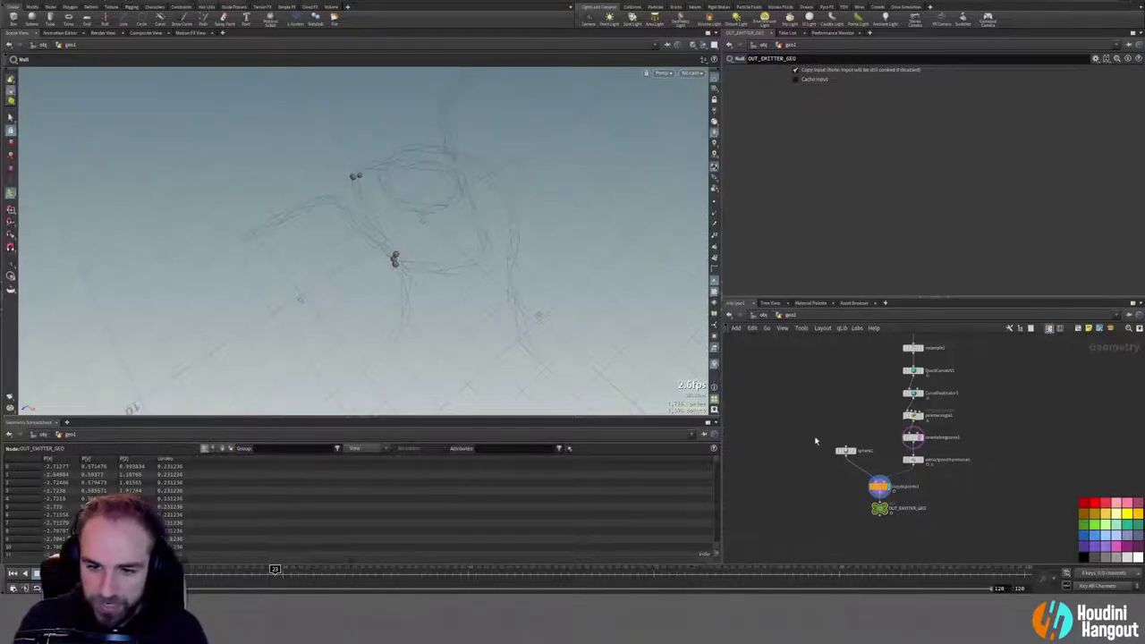
{"action": "left_click", "coordinate": [886, 508]}
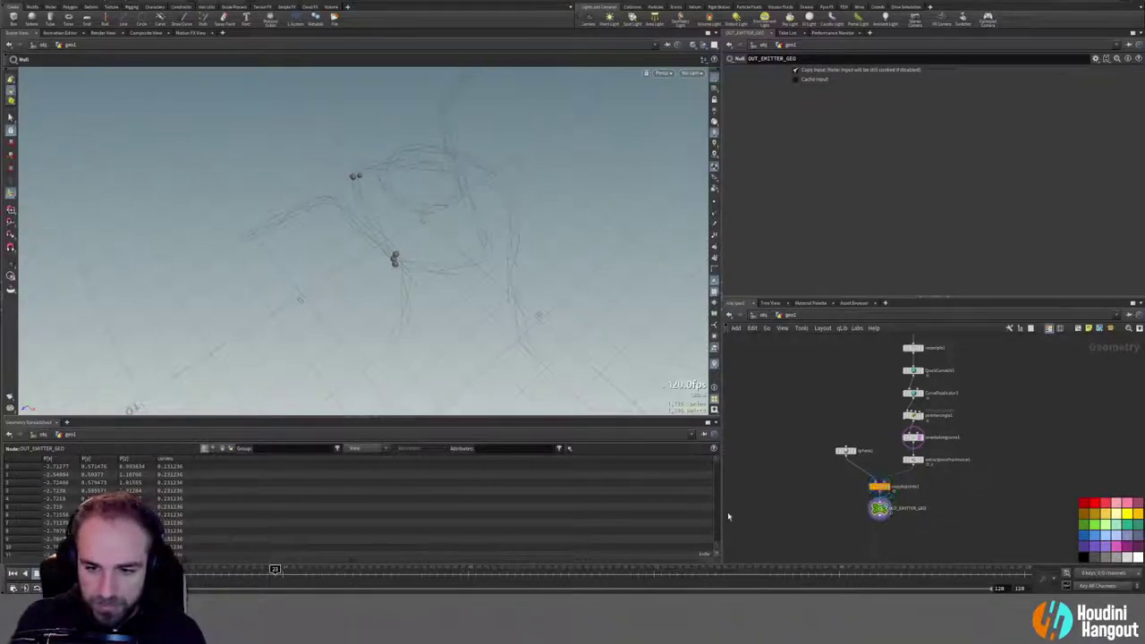
{"action": "left_click_drag", "start_coordinate": [396, 248], "coordinate": [492, 212], "text": "alt"}
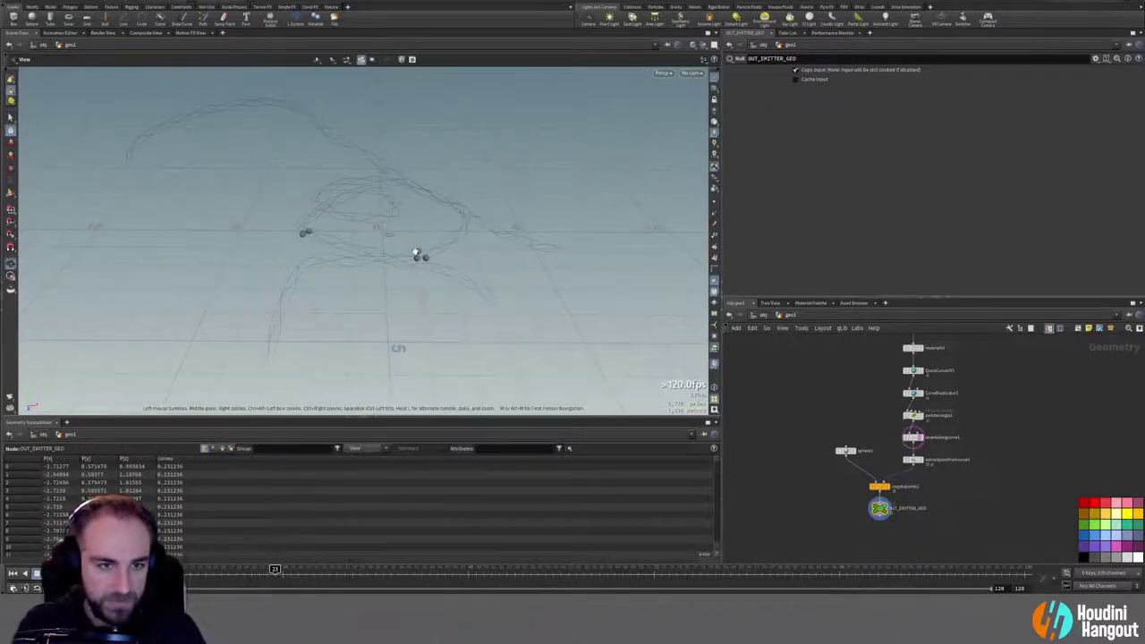
{"action": "left_click_drag", "start_coordinate": [432, 274], "coordinate": [514, 209]}
Step: Try to reshape curve2 by moving two of its middle points outward, checking the curve from several angles
{"action": "middle_click_drag", "start_coordinate": [802, 375], "coordinate": [759, 529]}
{"action": "left_click", "coordinate": [891, 461]}
{"action": "key", "text": "Return"}
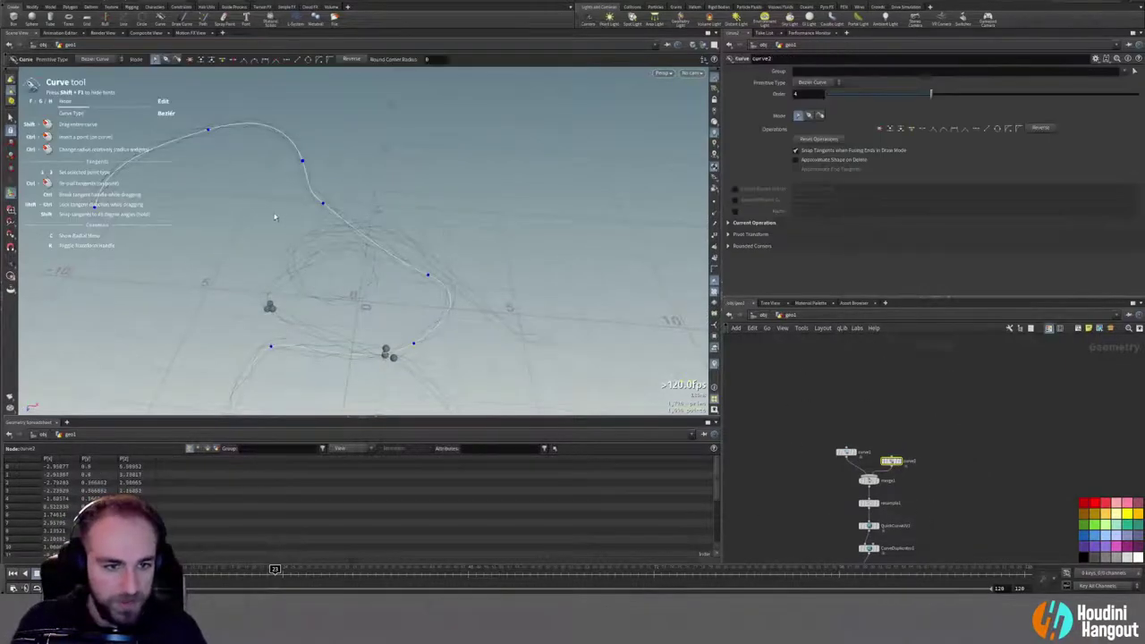
{"action": "left_click_drag", "start_coordinate": [324, 205], "coordinate": [433, 183]}
{"action": "left_click_drag", "start_coordinate": [428, 275], "coordinate": [487, 250]}
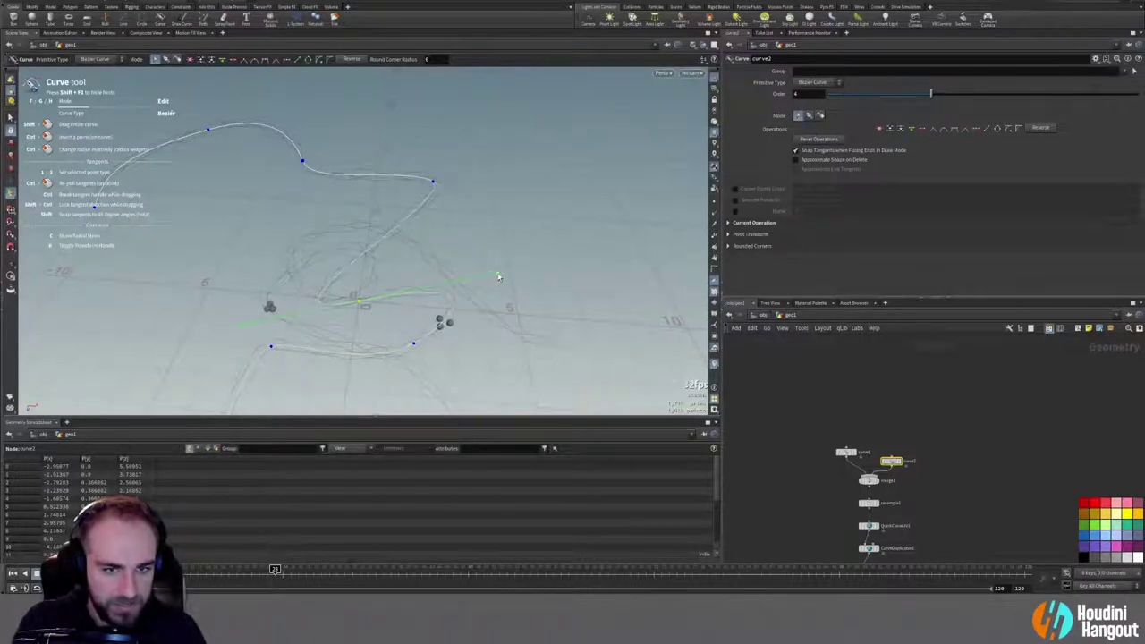
{"action": "left_click_drag", "start_coordinate": [526, 267], "coordinate": [438, 246]}
{"action": "left_click_drag", "start_coordinate": [352, 256], "coordinate": [388, 189]}
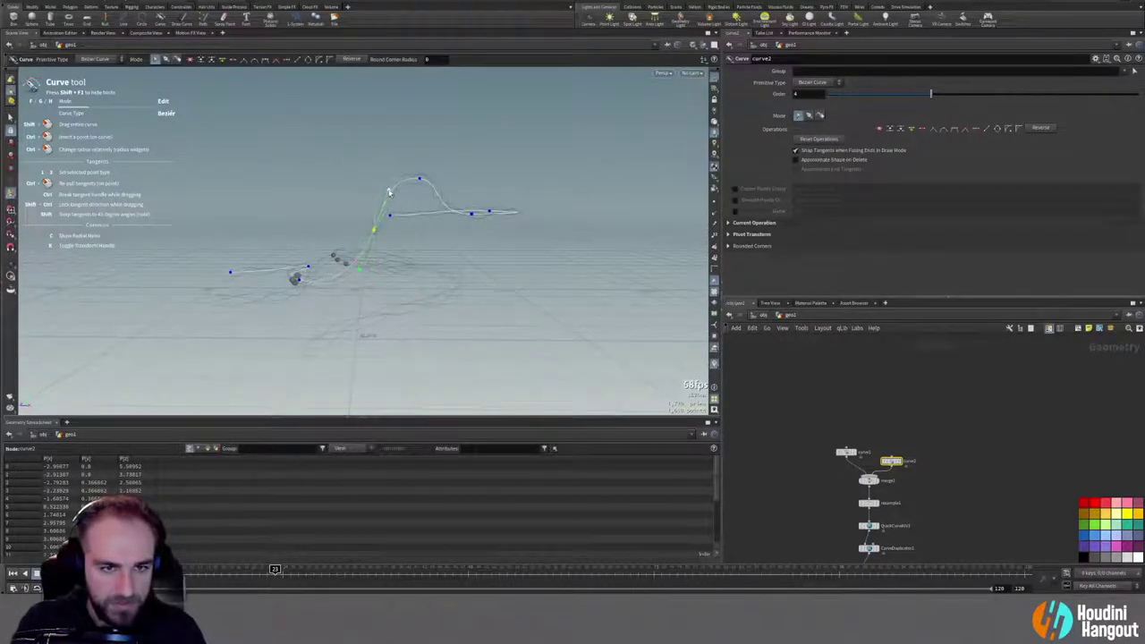
{"action": "left_click_drag", "start_coordinate": [370, 235], "coordinate": [652, 290]}
{"action": "middle_click_drag", "start_coordinate": [784, 508], "coordinate": [810, 428]}
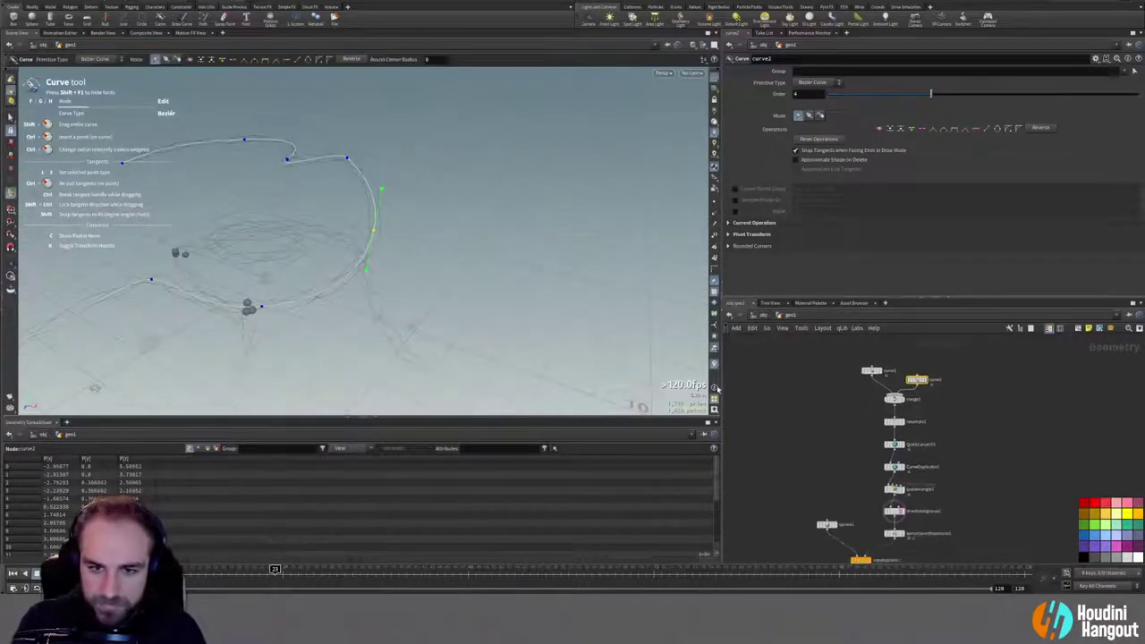
Step: Look through cam1 and undo the last point edits on curve2
{"action": "left_click", "coordinate": [695, 75]}
{"action": "left_click", "coordinate": [696, 123]}
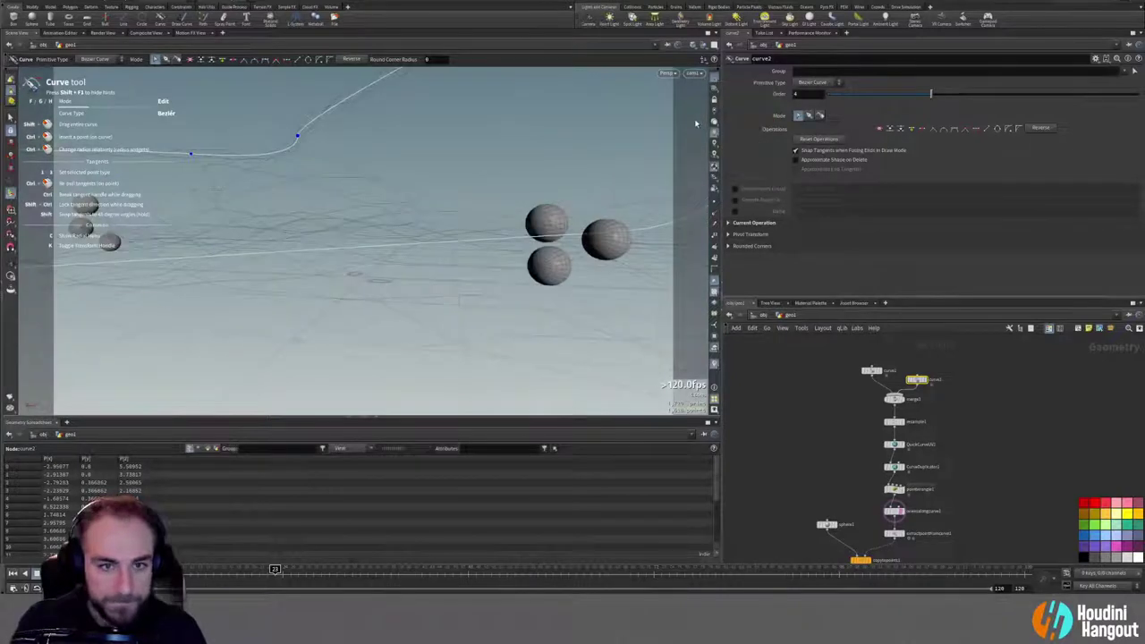
{"action": "key", "text": "ctrl+z"}
{"action": "key", "text": "ctrl+z"}
{"action": "key", "text": "ctrl+z"}
{"action": "key", "text": "ctrl+z"}
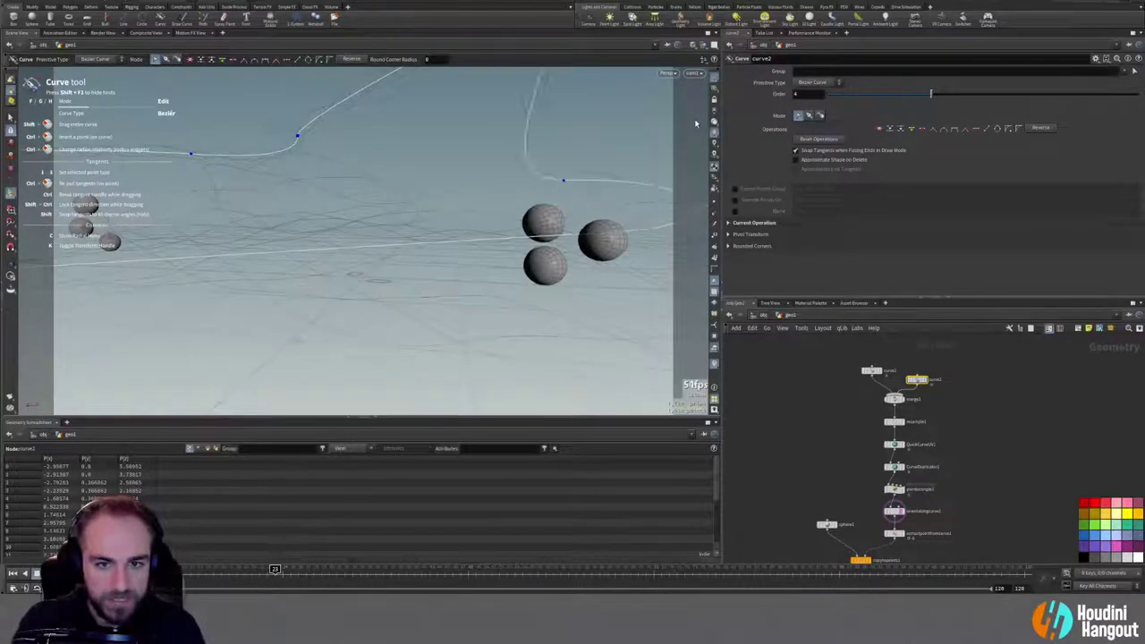
Step: Reshape the high middle bend of curve2 within the cam1 view and scrub the timeline to check the sphere motion
{"action": "left_click_drag", "start_coordinate": [308, 94], "coordinate": [415, 116]}
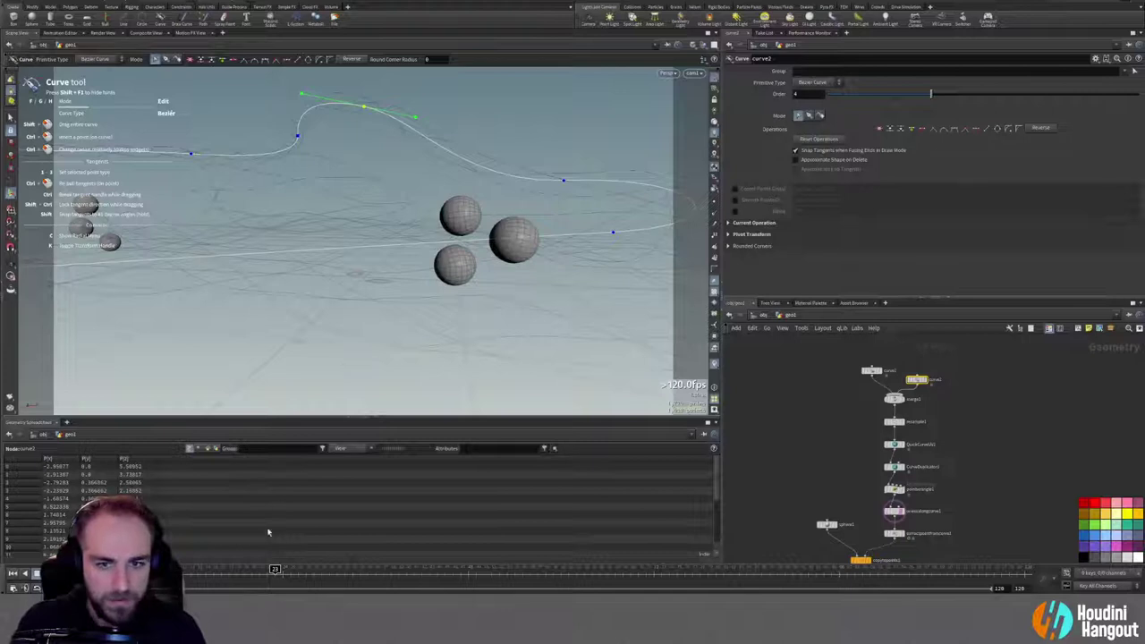
{"action": "left_click_drag", "start_coordinate": [208, 575], "coordinate": [336, 573]}
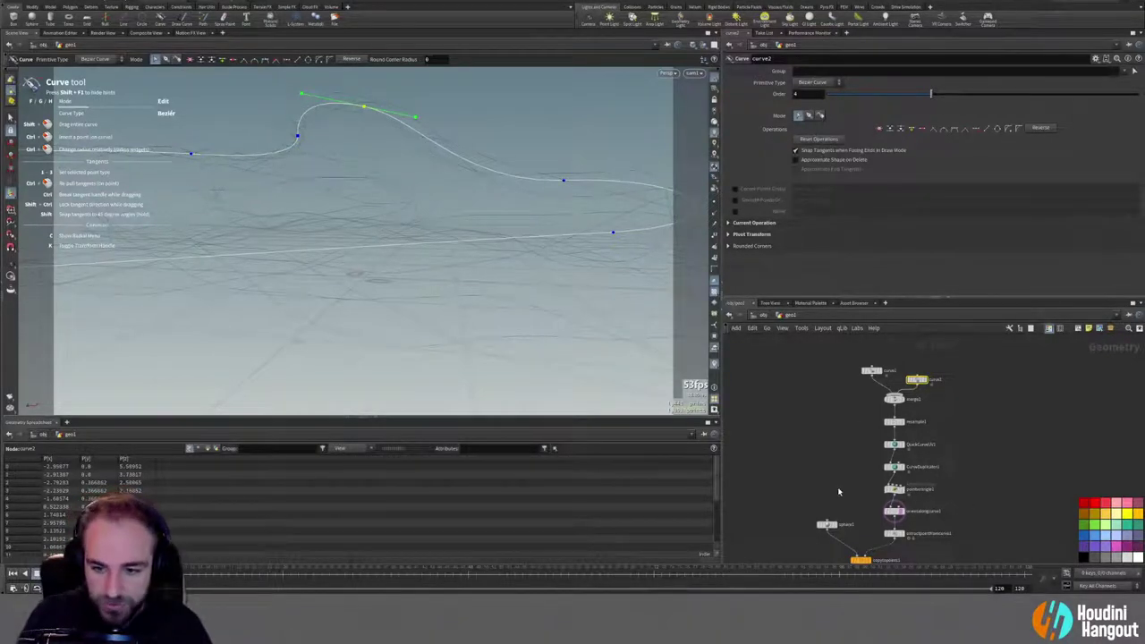
Step: At the object level, rename the geo1 object as sim_emitter and color it purple
{"action": "middle_click_drag", "start_coordinate": [841, 547], "coordinate": [843, 483]}
{"action": "scroll", "coordinate": [801, 548], "scroll_direction": "down", "scroll_amount": 1}
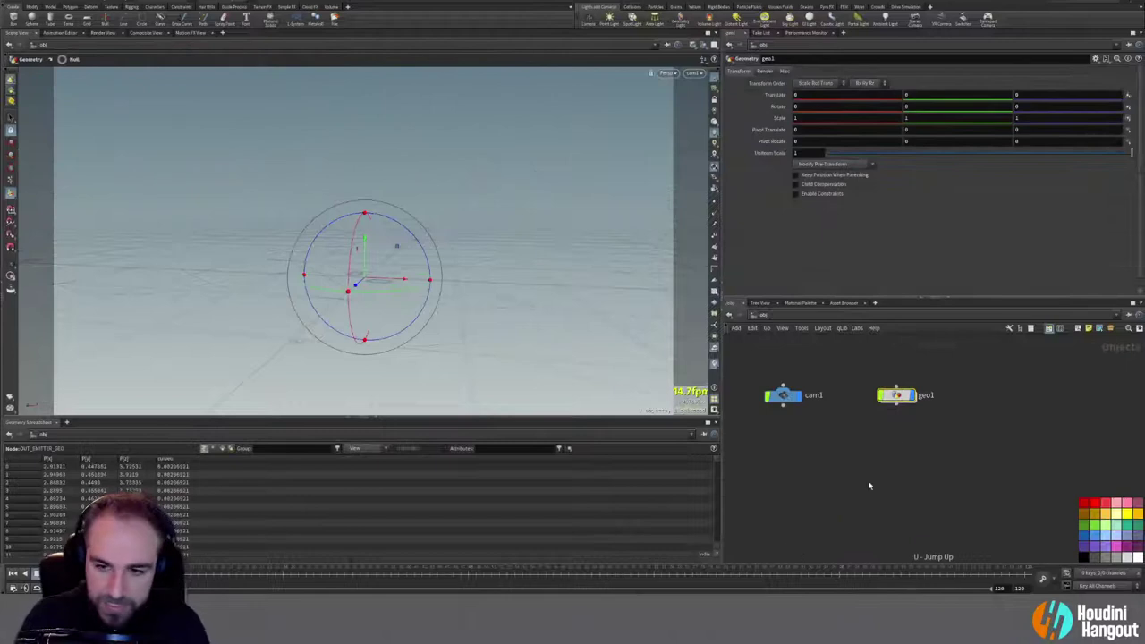
{"action": "double_click", "coordinate": [926, 395]}
{"action": "type", "text": "emitter"}
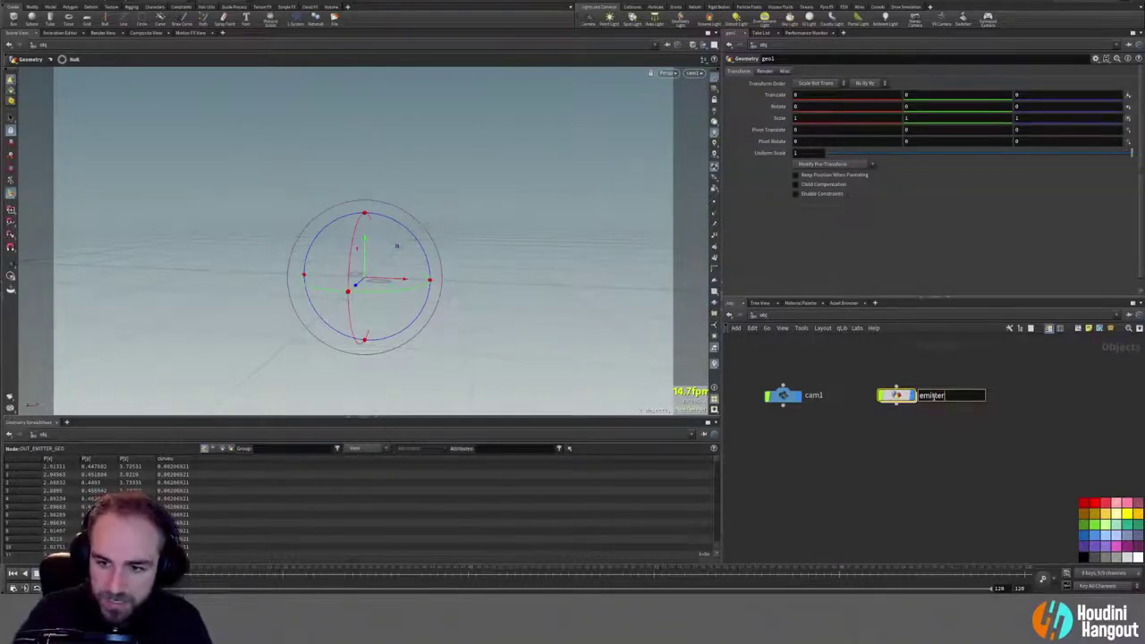
{"action": "type", "text": "_ggeo"}
{"action": "key", "text": "BackSpace"}
{"action": "key", "text": "BackSpace"}
{"action": "key", "text": "BackSpace"}
{"action": "type", "text": "sim_"}
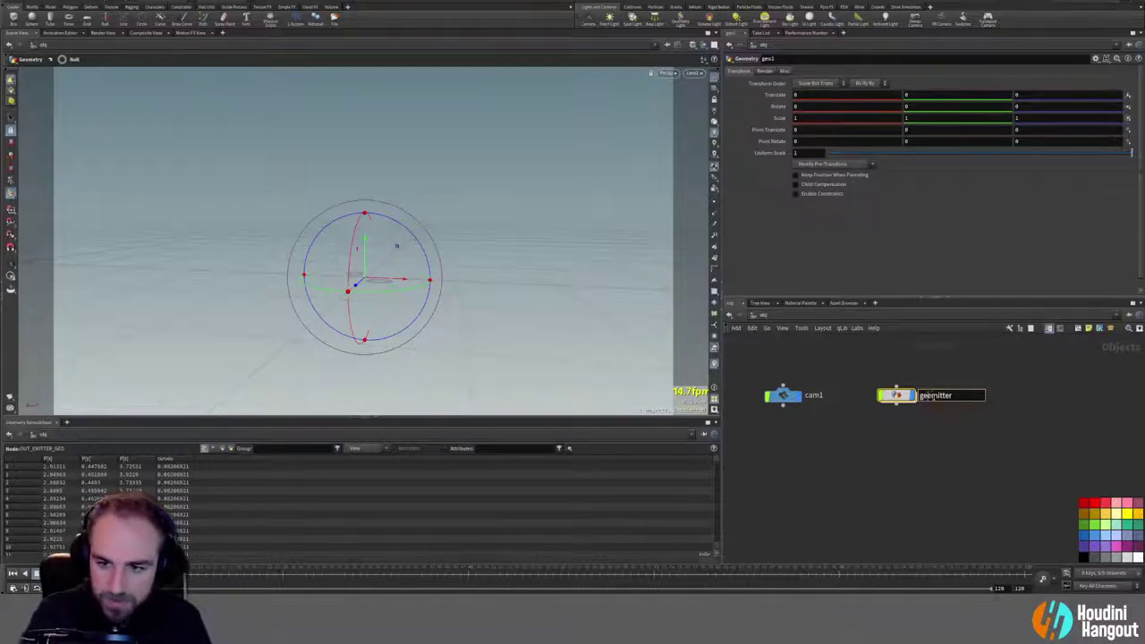
{"action": "key", "text": "Return"}
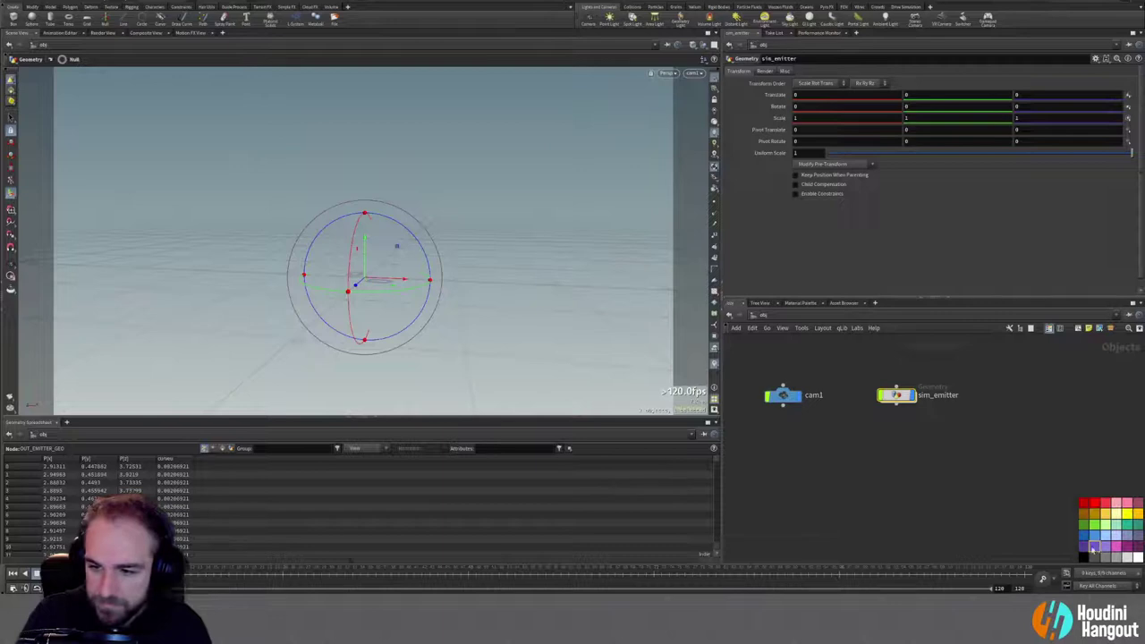
Step: Add a Geometry object below sim_emitter, name it sim_pyro and color it dark purple
{"action": "key", "text": "Tab"}
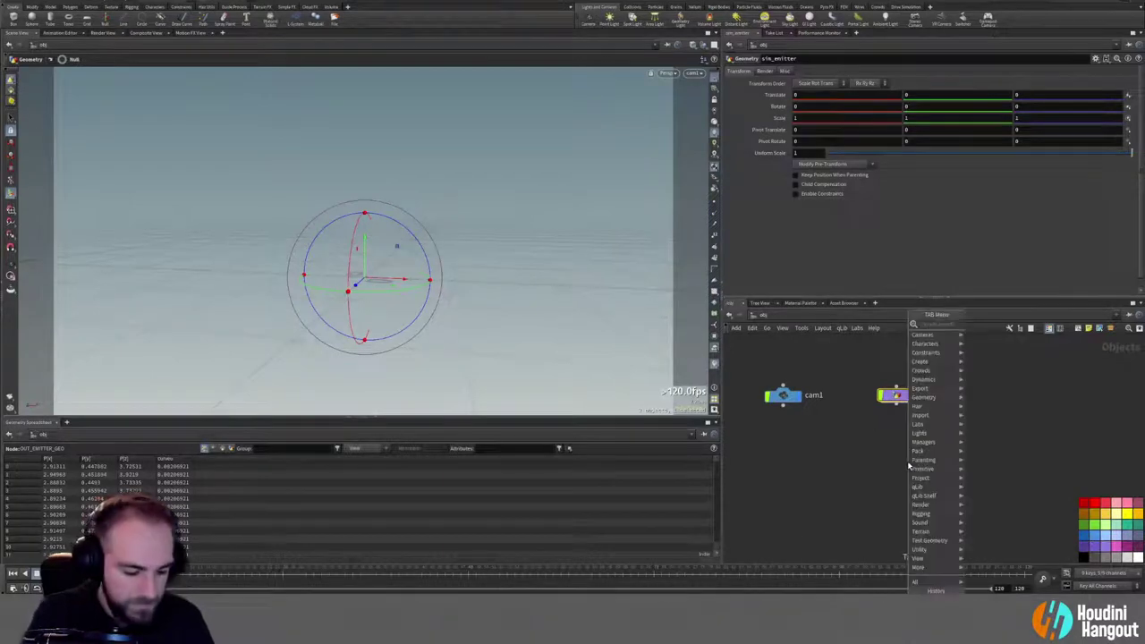
{"action": "type", "text": "geo"}
{"action": "key", "text": "Return"}
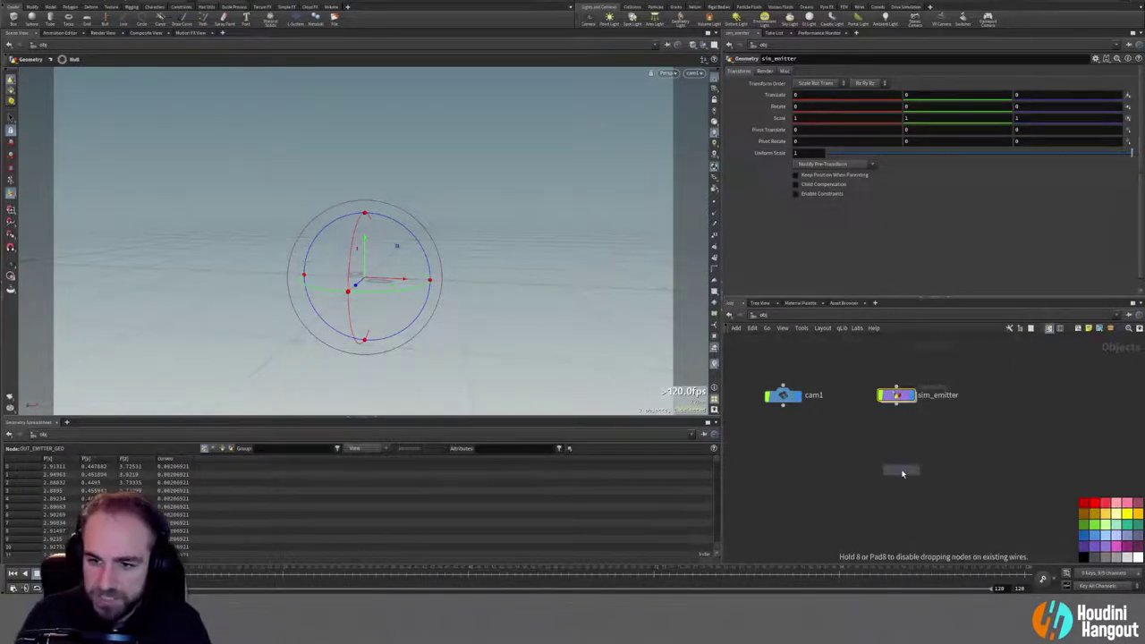
{"action": "left_click", "coordinate": [895, 441]}
{"action": "double_click", "coordinate": [930, 439]}
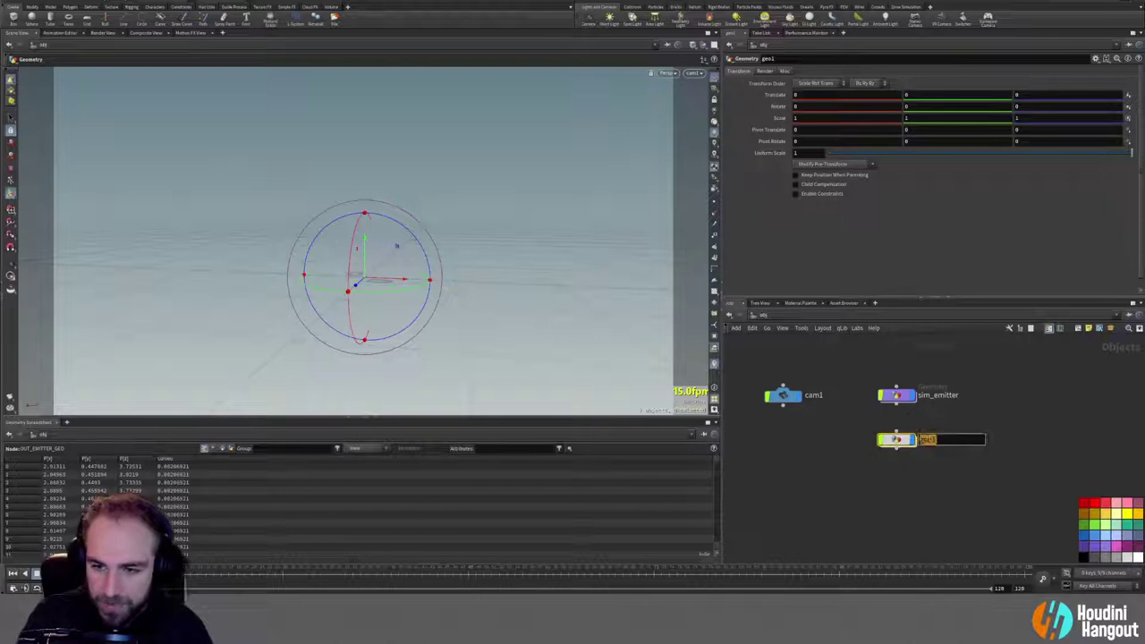
{"action": "type", "text": "sim_pyro"}
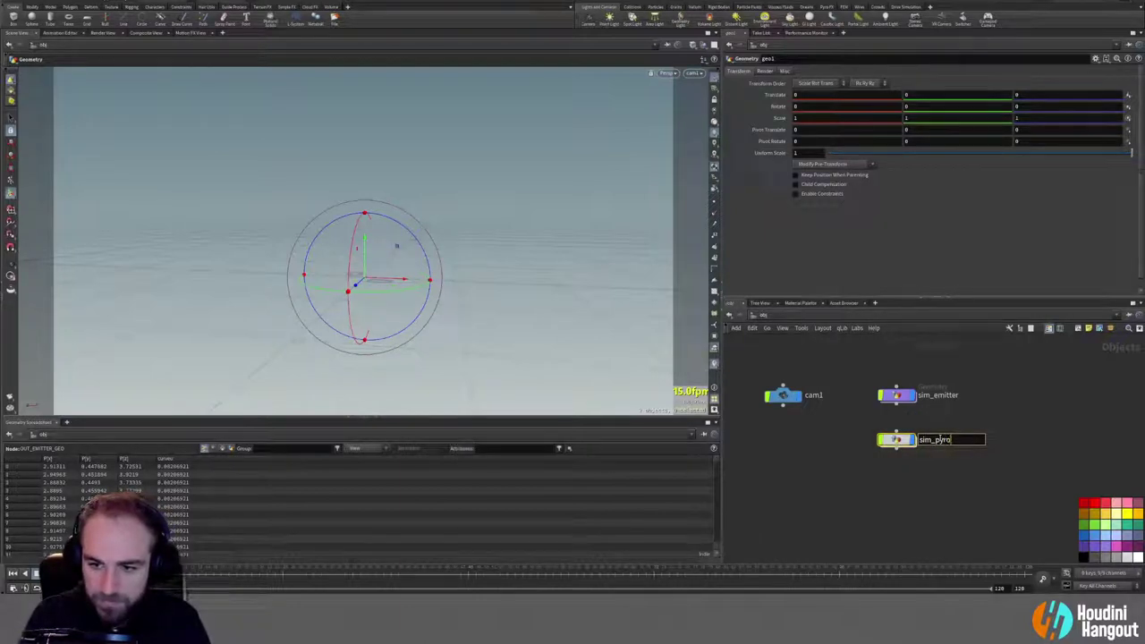
{"action": "key", "text": "Return"}
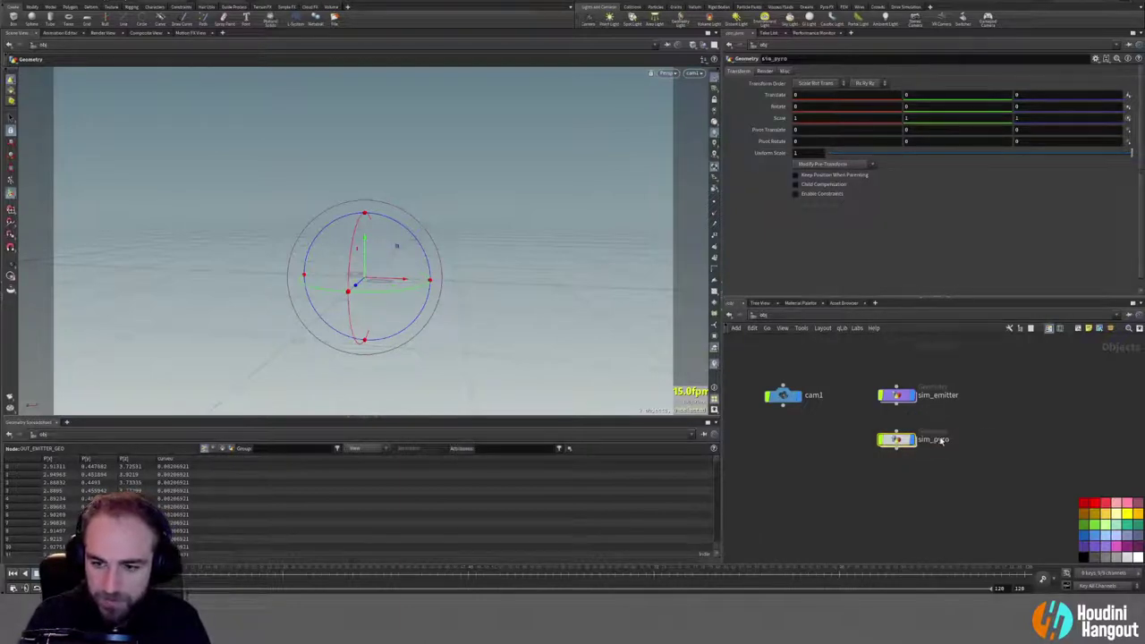
{"action": "left_click_drag", "start_coordinate": [866, 418], "coordinate": [944, 481]}
{"action": "left_click", "coordinate": [1082, 544]}
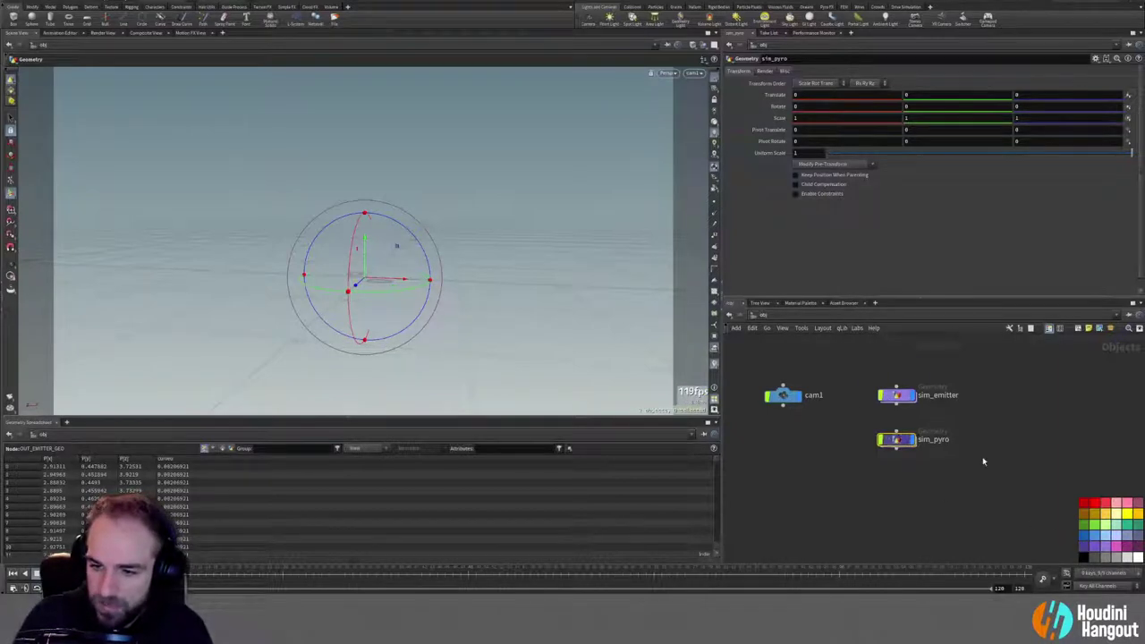
Step: Inside the sim_pyro object, add an Object Merge node
{"action": "double_click", "coordinate": [894, 439]}
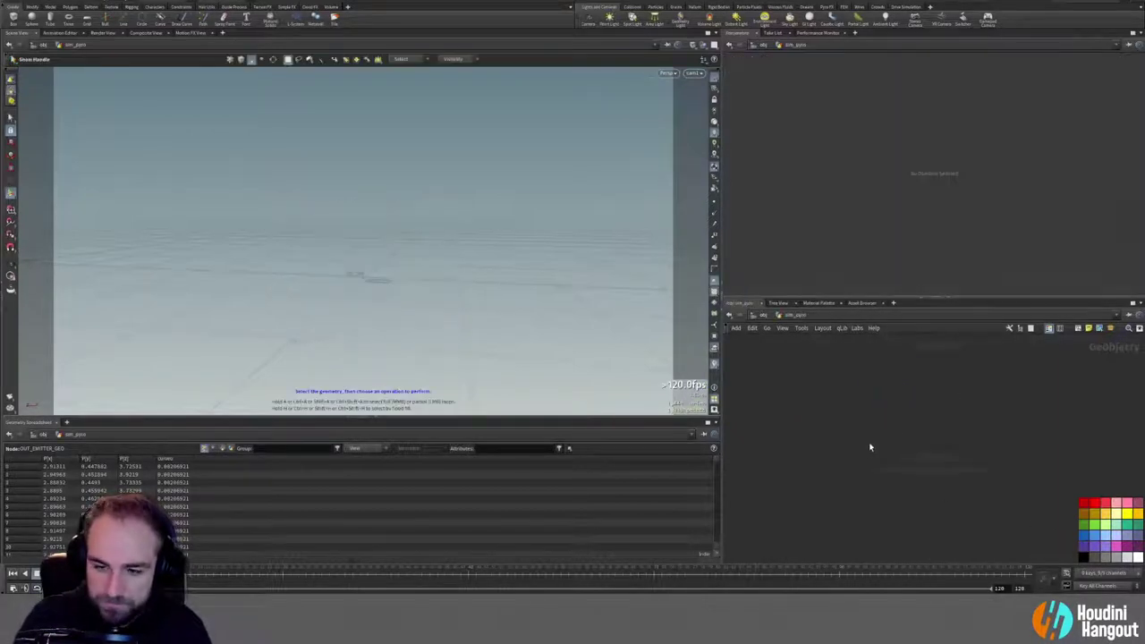
{"action": "key", "text": "Tab"}
{"action": "type", "text": "object m"}
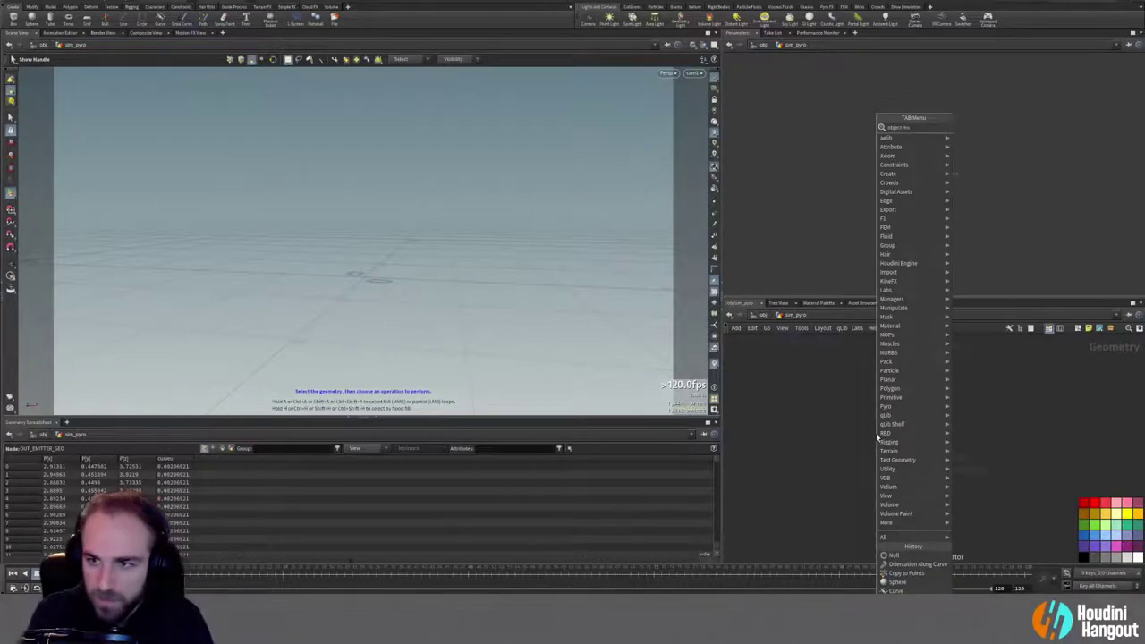
{"action": "key", "text": "Return"}
{"action": "left_click", "coordinate": [875, 431]}
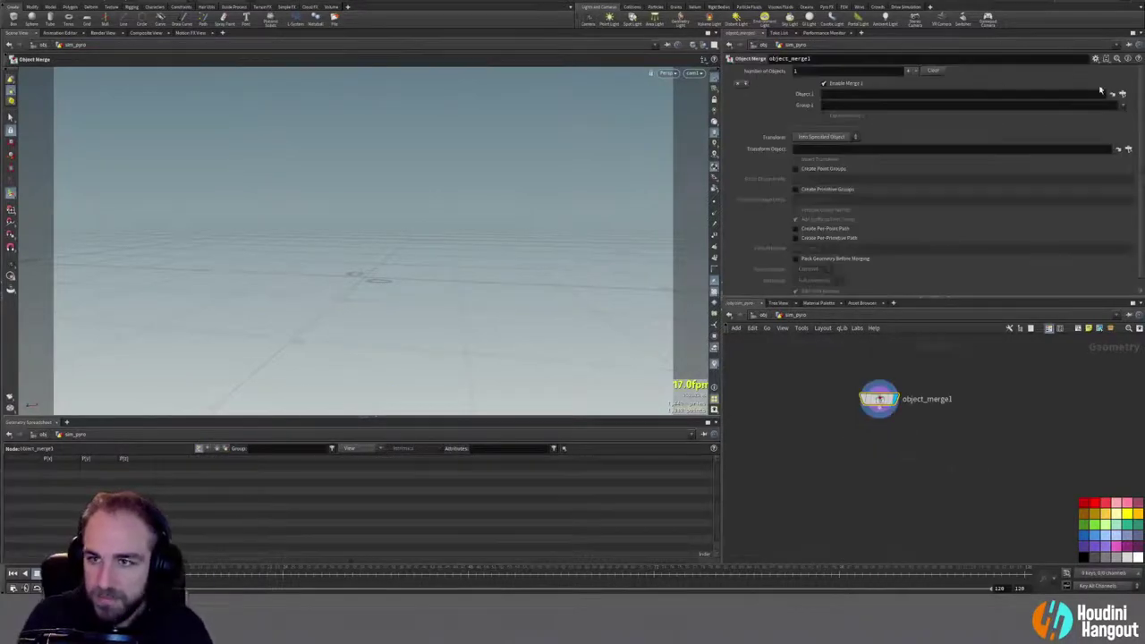
Step: Set Object 1 of the Object Merge node to /obj/sim_emitter/OUT_EMITTER_GEO
{"action": "left_click", "coordinate": [1122, 93]}
{"action": "left_click", "coordinate": [1050, 53]}
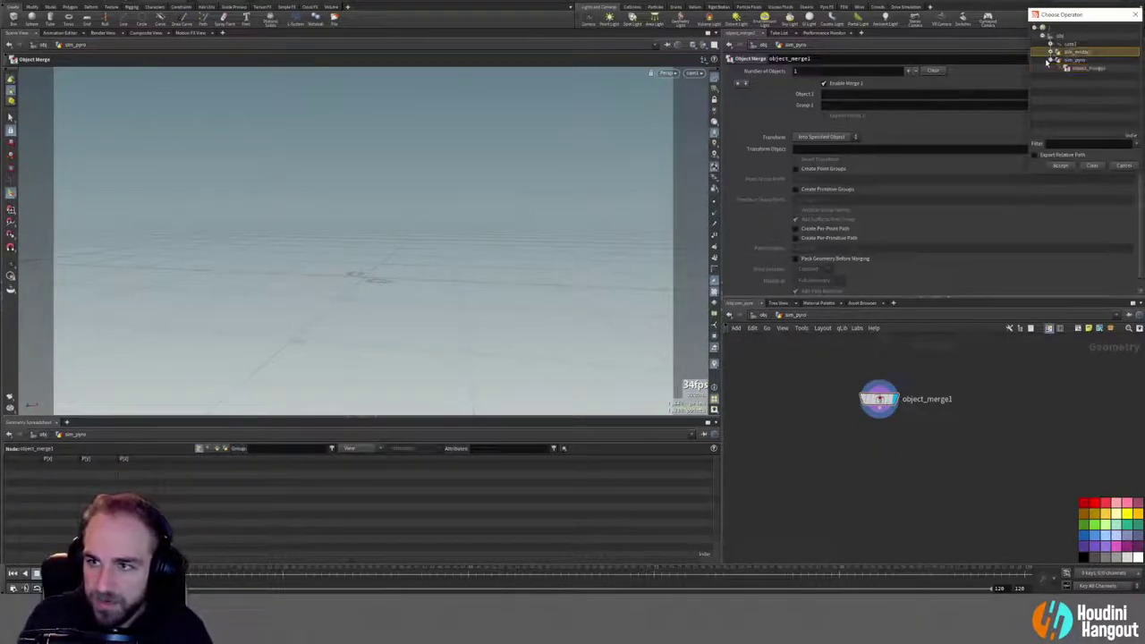
{"action": "left_click", "coordinate": [1050, 52]}
{"action": "left_click", "coordinate": [1079, 69]}
{"action": "left_click", "coordinate": [1057, 167]}
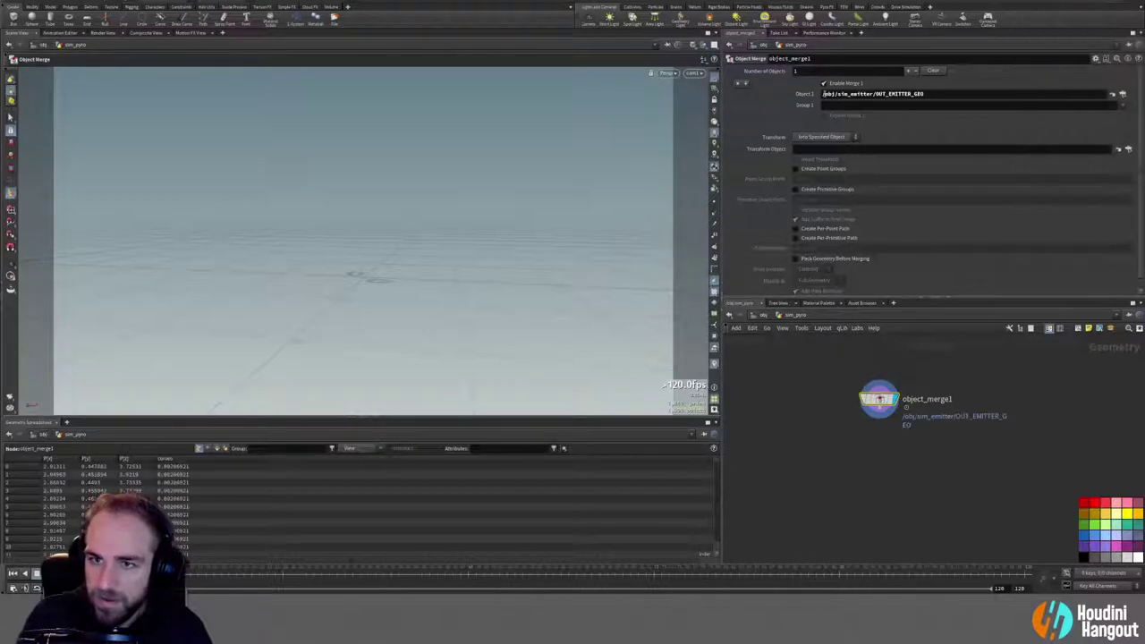
Step: Rename the Object Merge node as IN_EMITTER_GEO and color it red
{"action": "double_click", "coordinate": [912, 399]}
{"action": "type", "text": "IUN_EMITT"}
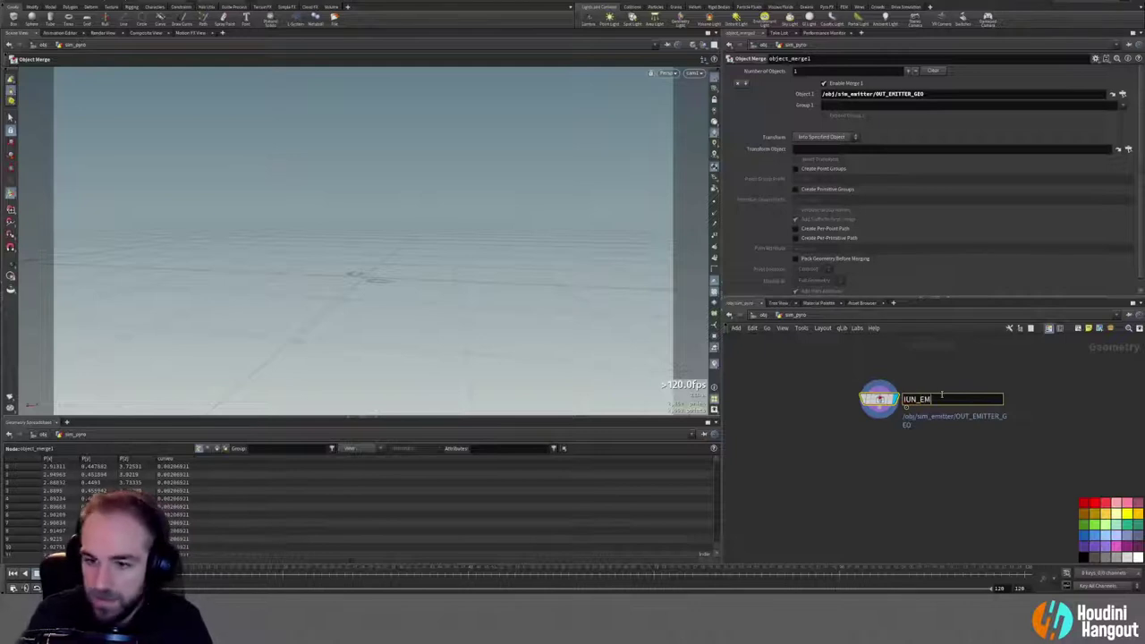
{"action": "key", "text": "BackSpace"}
{"action": "key", "text": "BackSpace"}
{"action": "key", "text": "BackSpace"}
{"action": "key", "text": "BackSpace"}
{"action": "type", "text": "_EMITTER_GEO"}
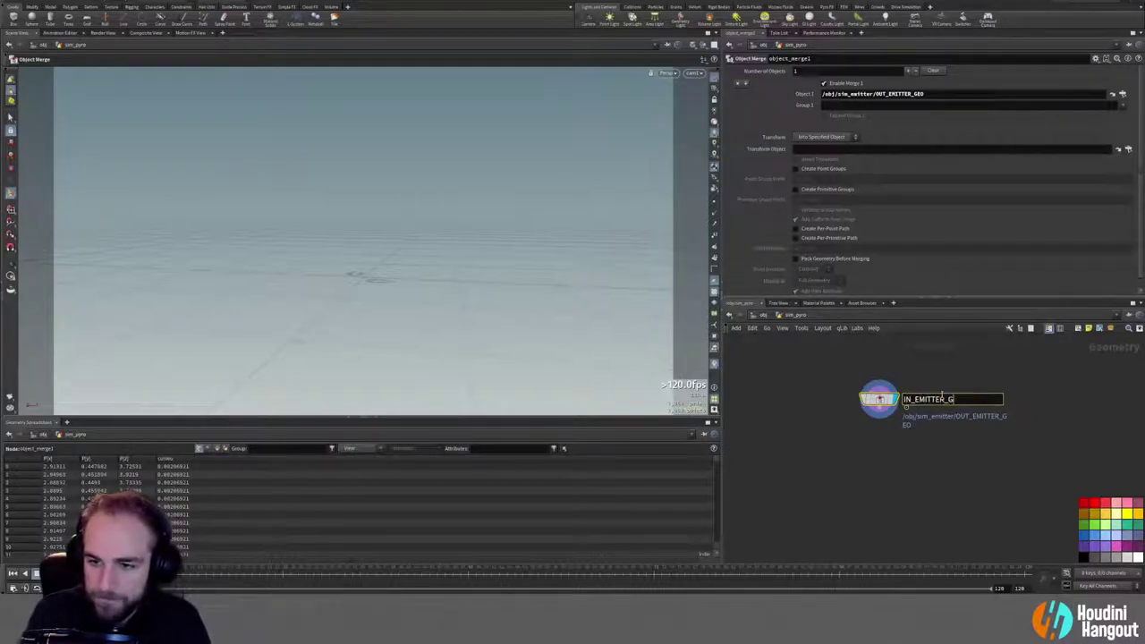
{"action": "key", "text": "Return"}
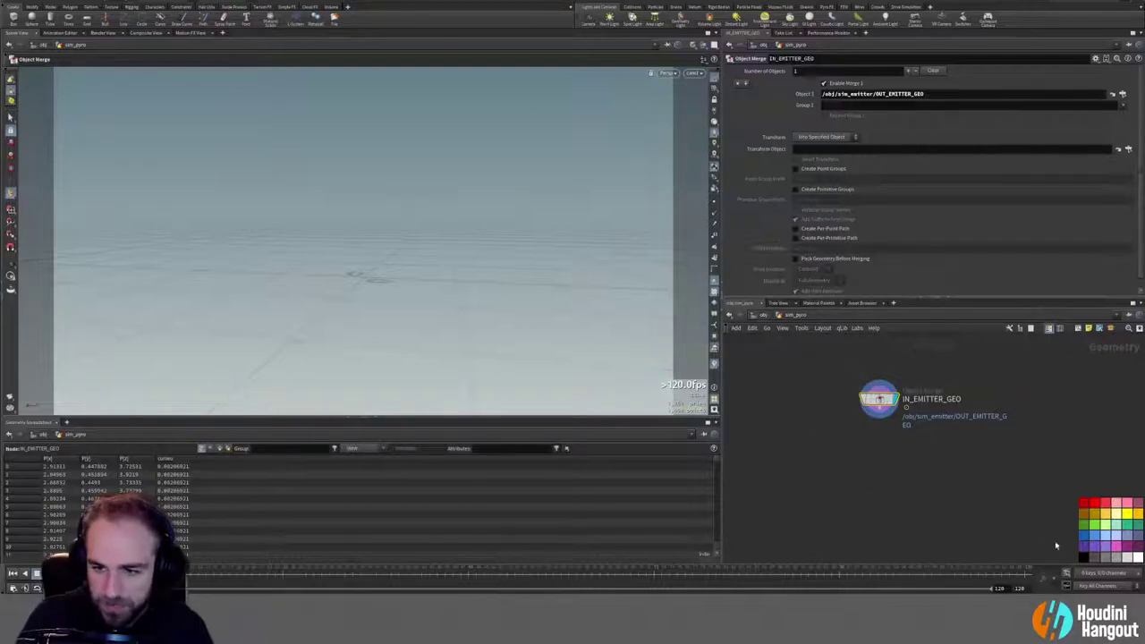
{"action": "left_click", "coordinate": [1084, 503]}
{"action": "left_click_drag", "start_coordinate": [880, 399], "coordinate": [895, 399]}
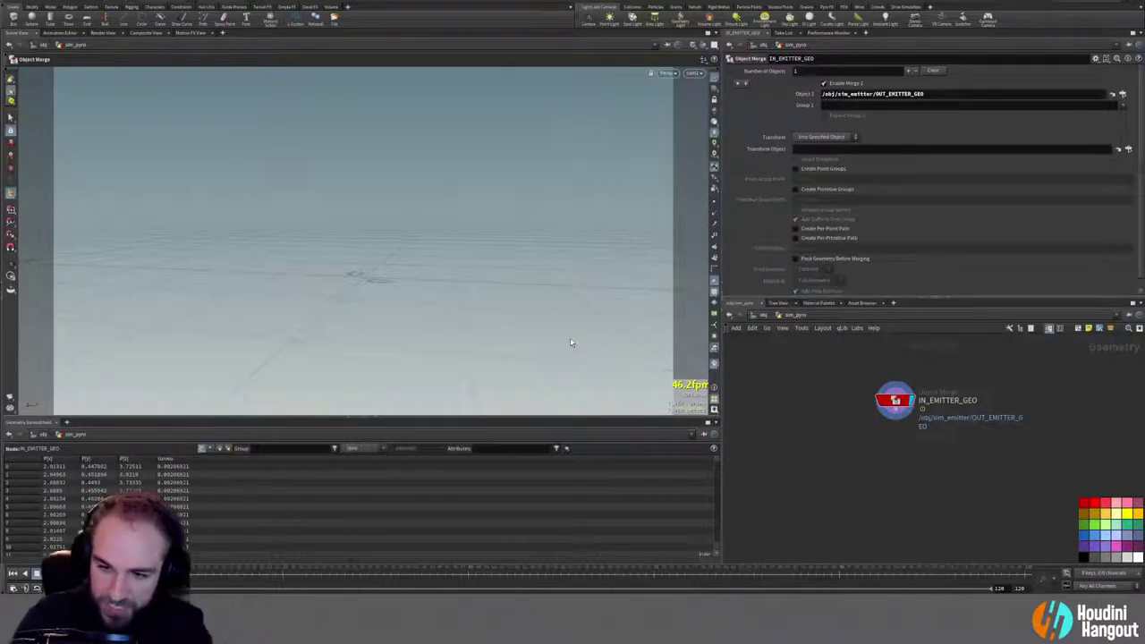
Step: Add a Pyro Source node directly below IN_EMITTER_GEO
{"action": "middle_click_drag", "start_coordinate": [898, 483], "coordinate": [905, 465]}
{"action": "scroll", "coordinate": [906, 465], "scroll_direction": "down", "scroll_amount": 1}
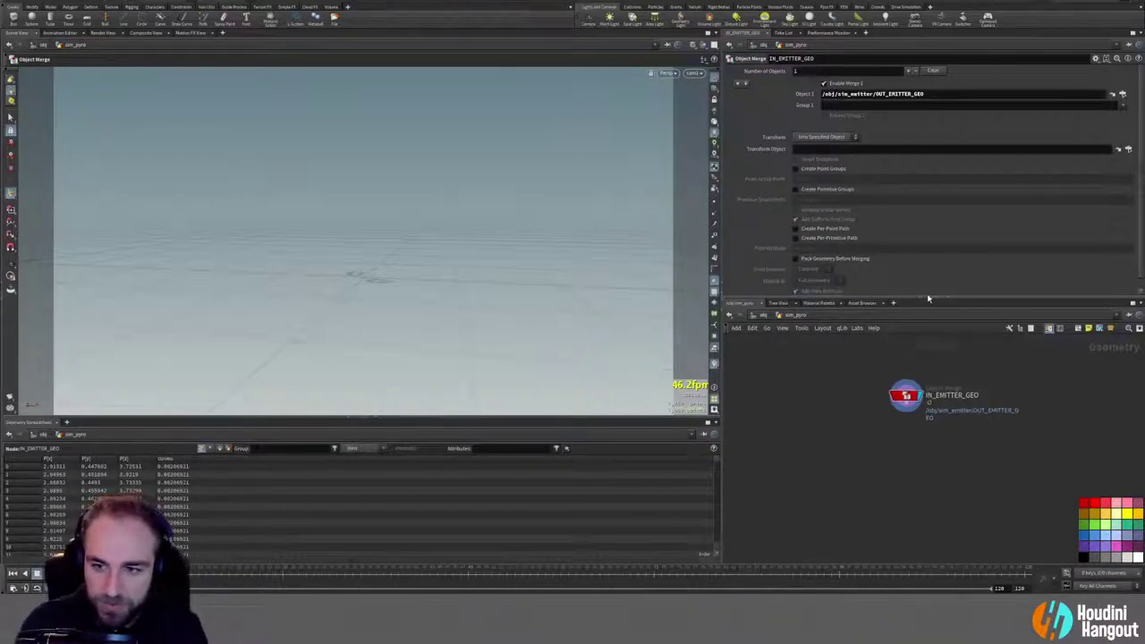
{"action": "left_click_drag", "start_coordinate": [931, 300], "coordinate": [931, 285]}
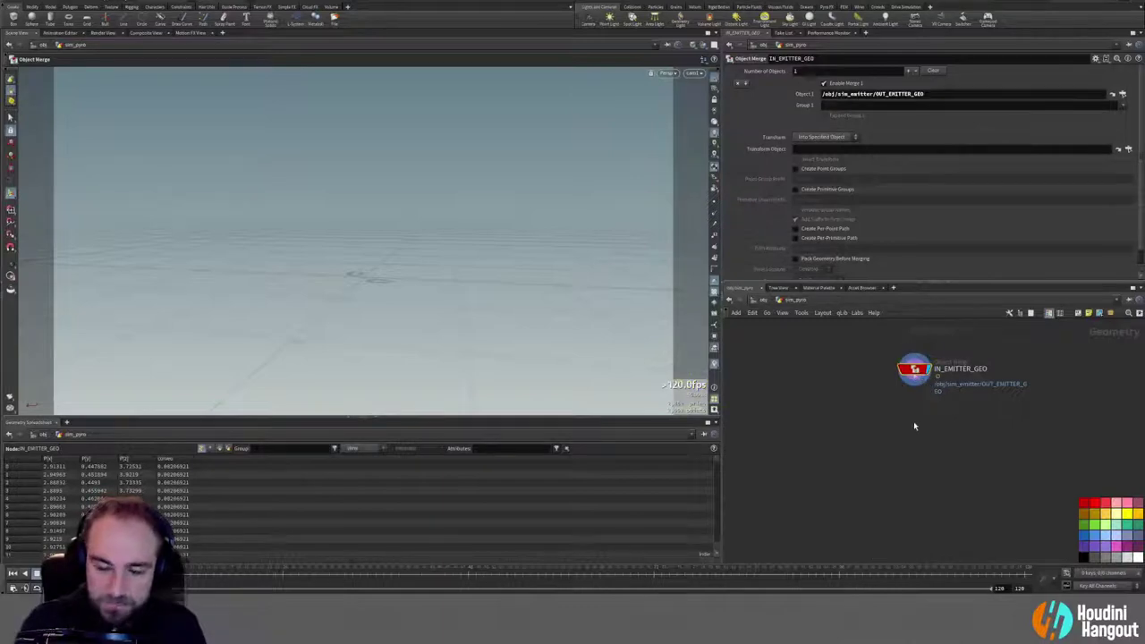
{"action": "left_click_drag", "start_coordinate": [346, 257], "coordinate": [309, 309], "text": "alt"}
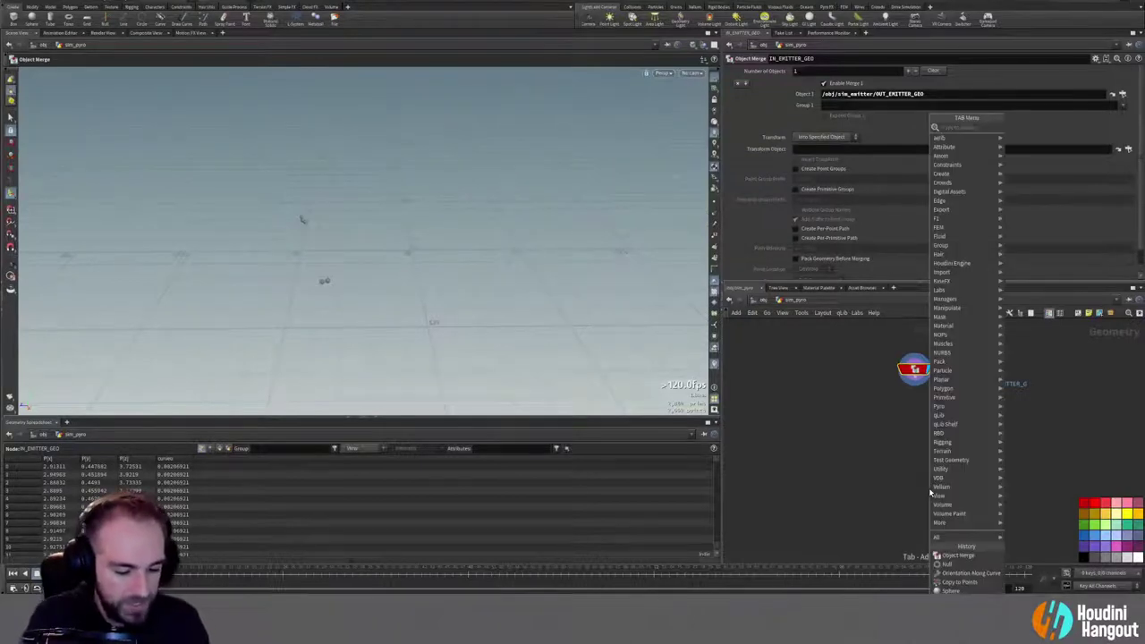
{"action": "type", "text": "pyro"}
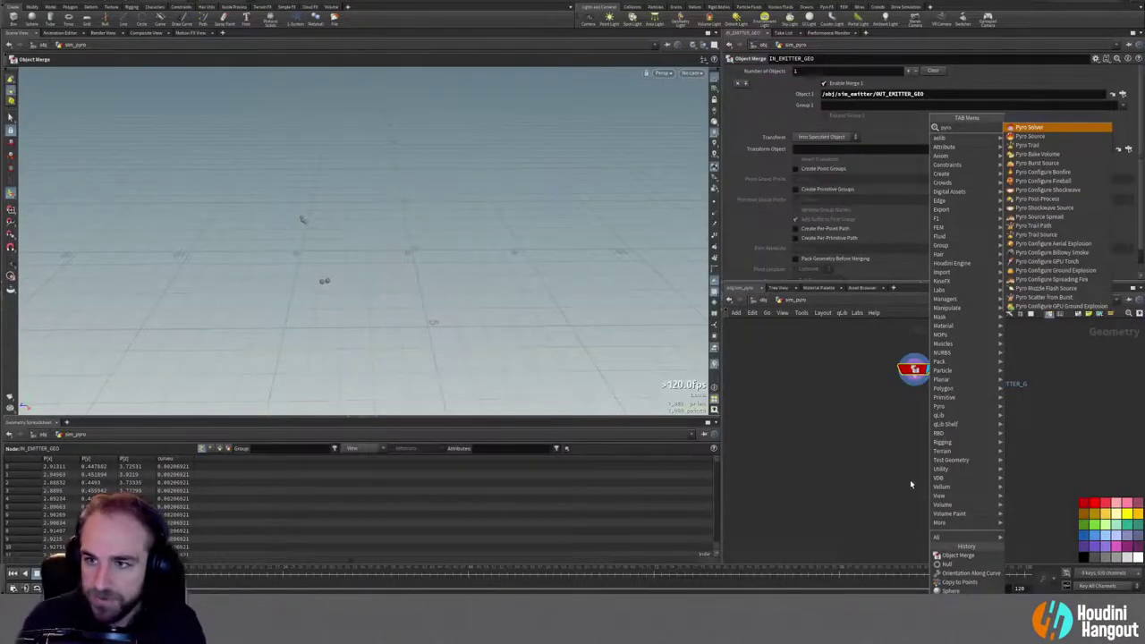
{"action": "left_click", "coordinate": [1037, 136]}
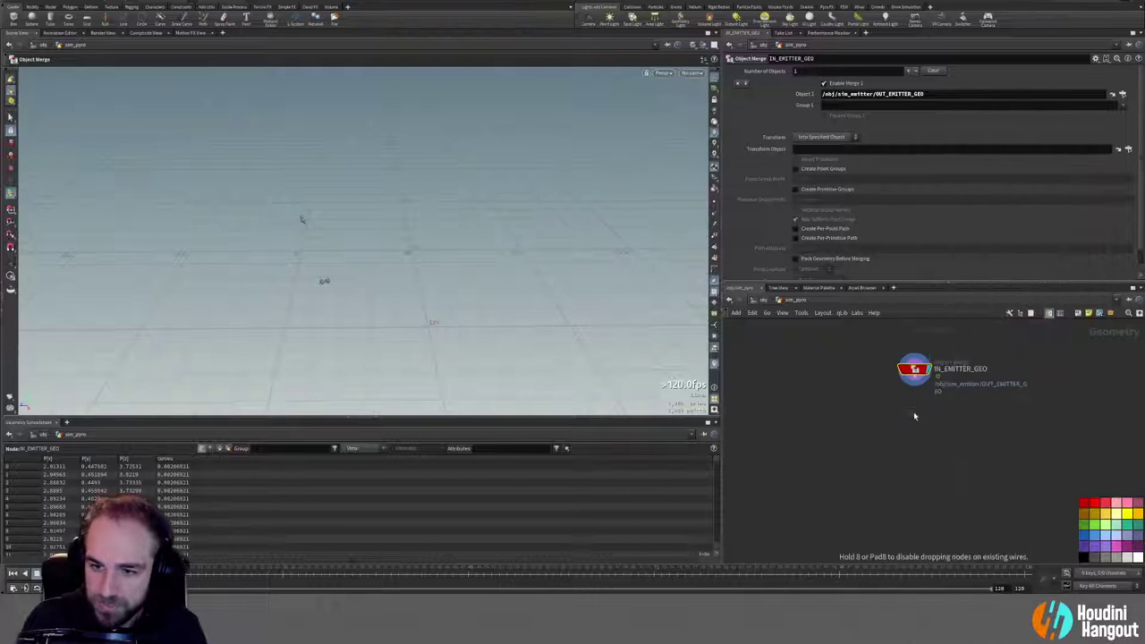
{"action": "left_click", "coordinate": [913, 411]}
Step: Try to initialize pyrosource1 with the Source Smoke preset
{"action": "left_click", "coordinate": [813, 94]}
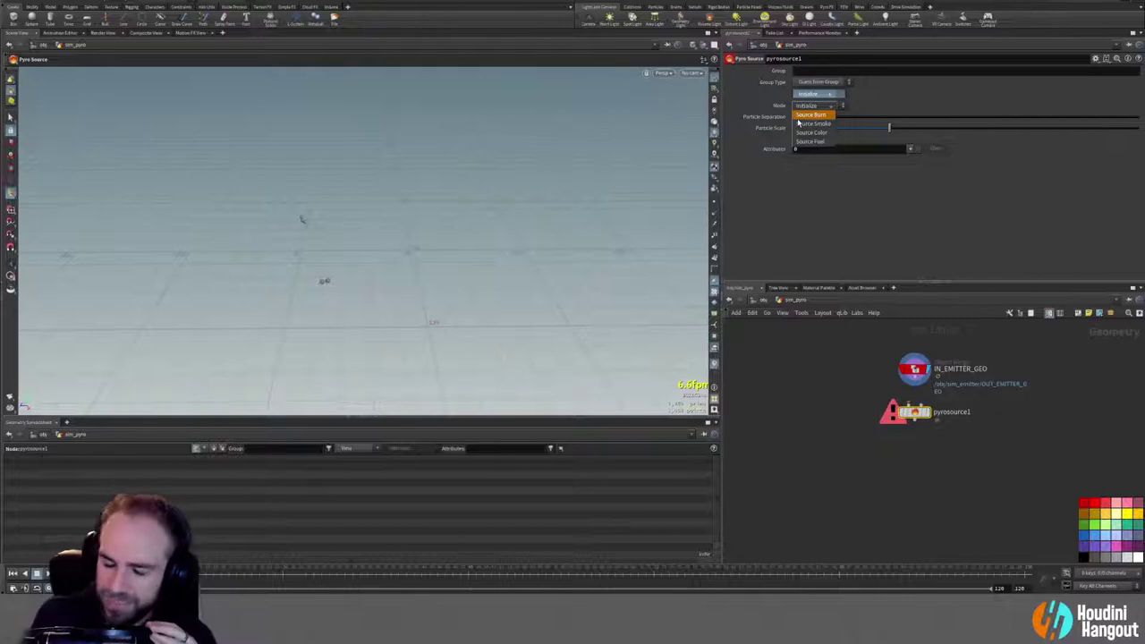
{"action": "left_click", "coordinate": [799, 122]}
{"action": "key", "text": "Tab"}
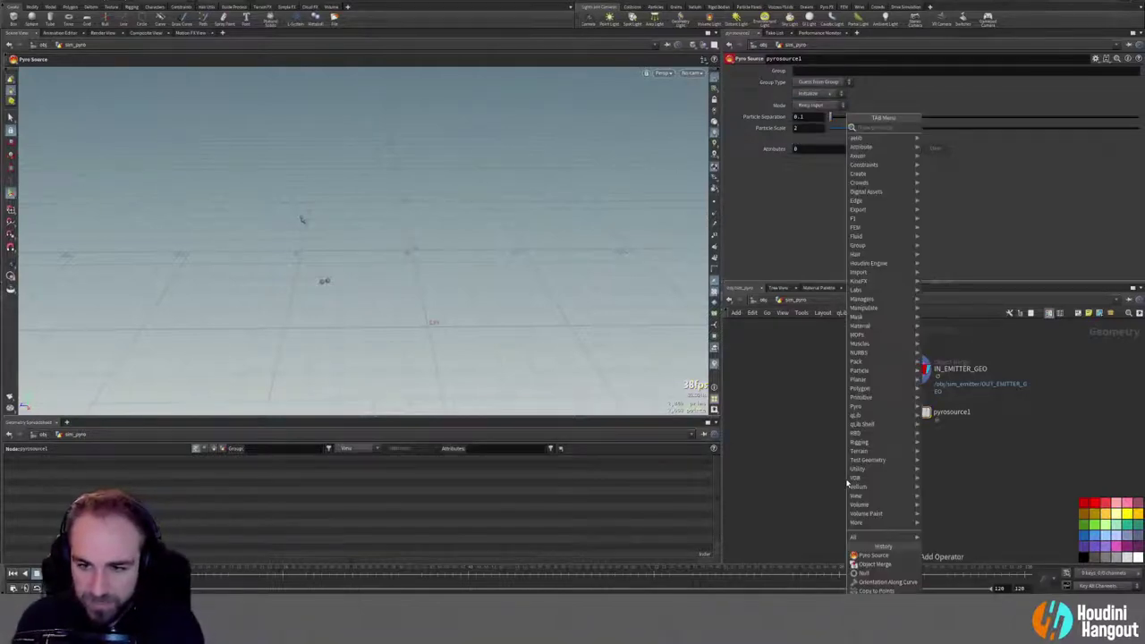
{"action": "left_click", "coordinate": [802, 375]}
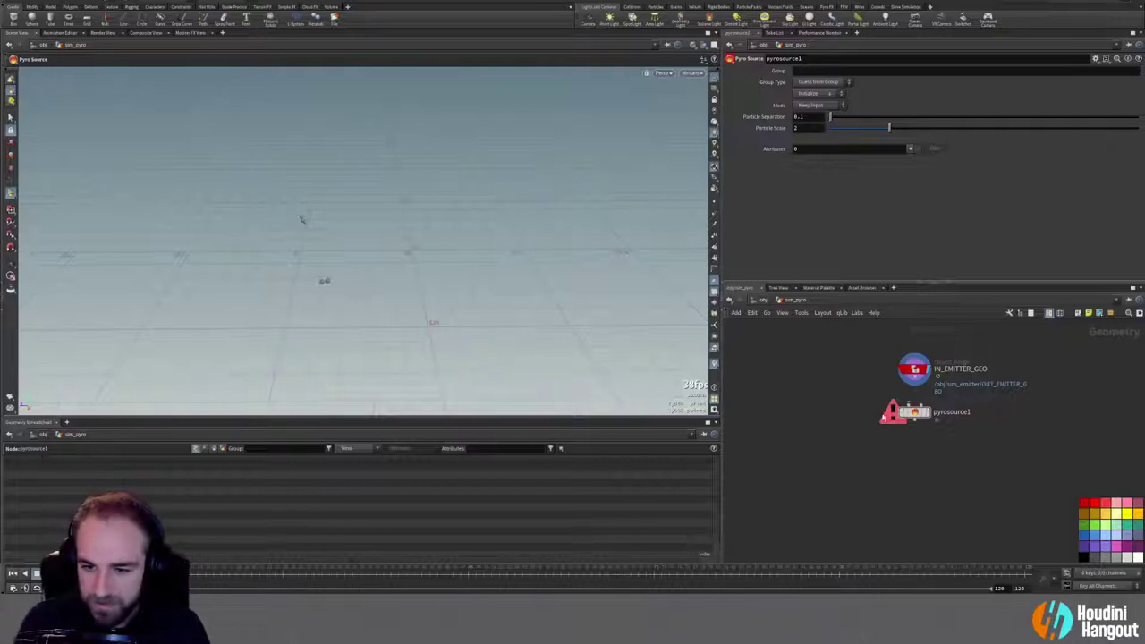
Step: Connect the output of IN_EMITTER_GEO to the first input of pyrosource1, display pyrosource1 and place it directly beneath
{"action": "left_click_drag", "start_coordinate": [913, 414], "coordinate": [913, 442]}
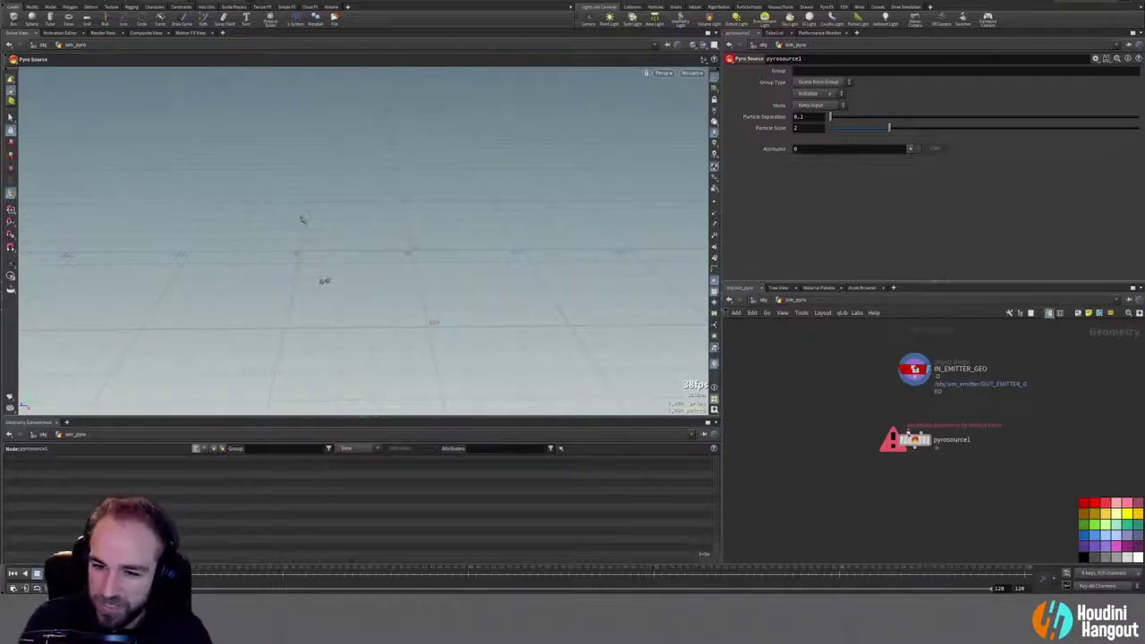
{"action": "left_click", "coordinate": [908, 432]}
{"action": "left_click", "coordinate": [914, 386]}
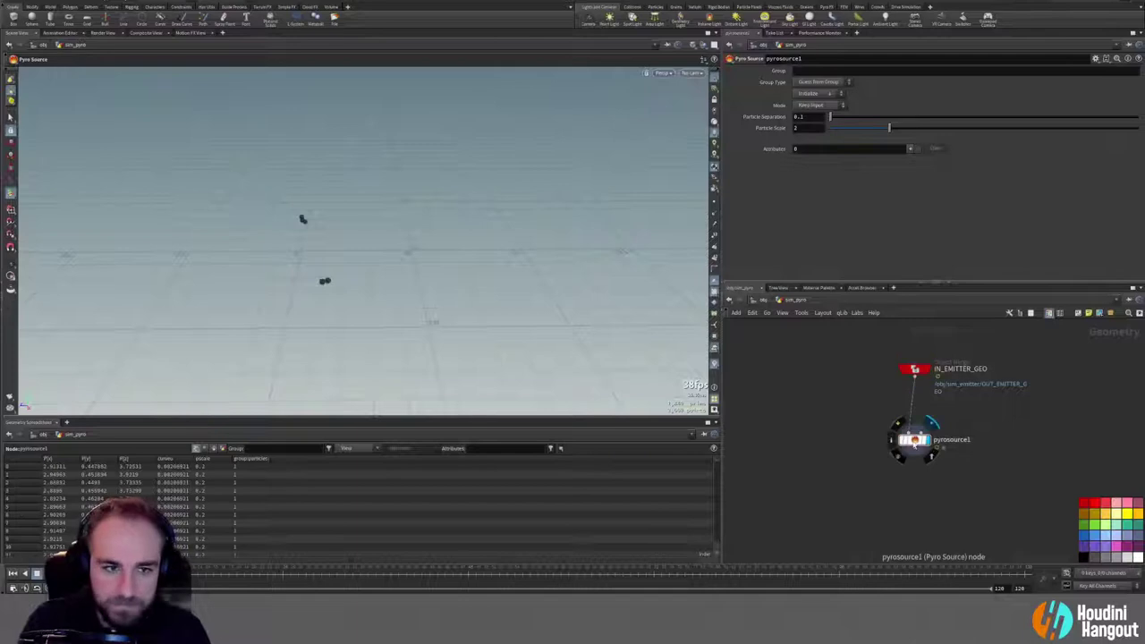
{"action": "left_click_drag", "start_coordinate": [913, 442], "coordinate": [914, 418]}
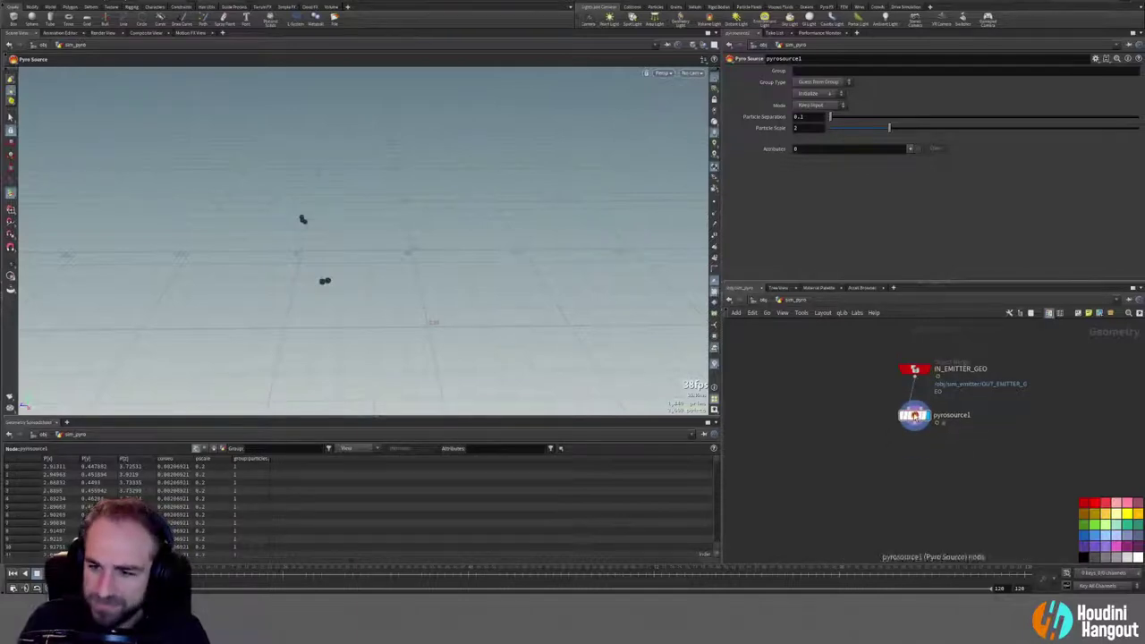
Step: Set the Mode of pyrosource1 to Surface Scatter and check the scattered points on the emitter spheres around frame 29
{"action": "right_click_drag", "start_coordinate": [324, 279], "coordinate": [599, 239], "text": "alt"}
{"action": "left_click_drag", "start_coordinate": [350, 276], "coordinate": [99, 293], "text": "alt"}
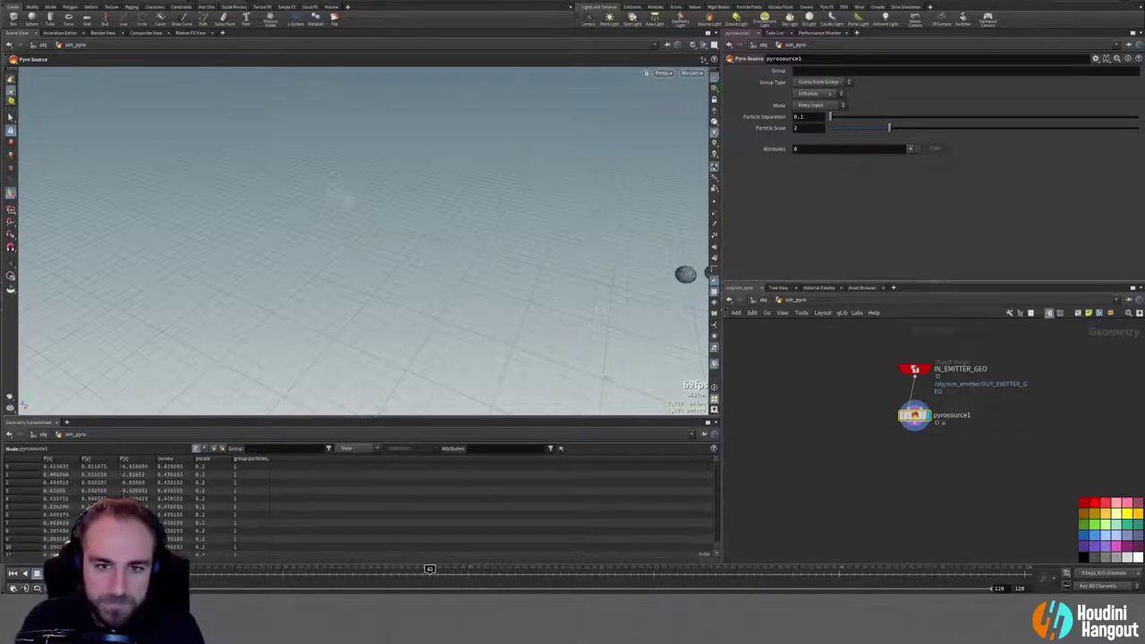
{"action": "right_click", "coordinate": [553, 354]}
{"action": "key", "text": "Escape"}
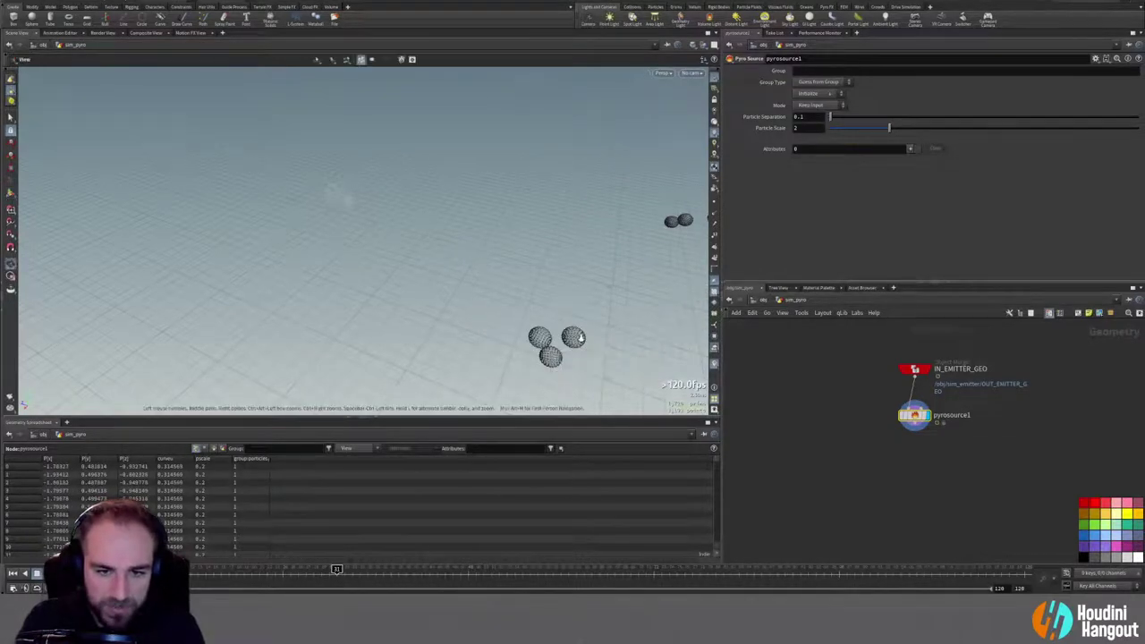
{"action": "right_click_drag", "start_coordinate": [575, 338], "coordinate": [590, 343]}
{"action": "middle_click_drag", "start_coordinate": [581, 336], "coordinate": [528, 289]}
{"action": "left_click_drag", "start_coordinate": [529, 289], "coordinate": [455, 283]}
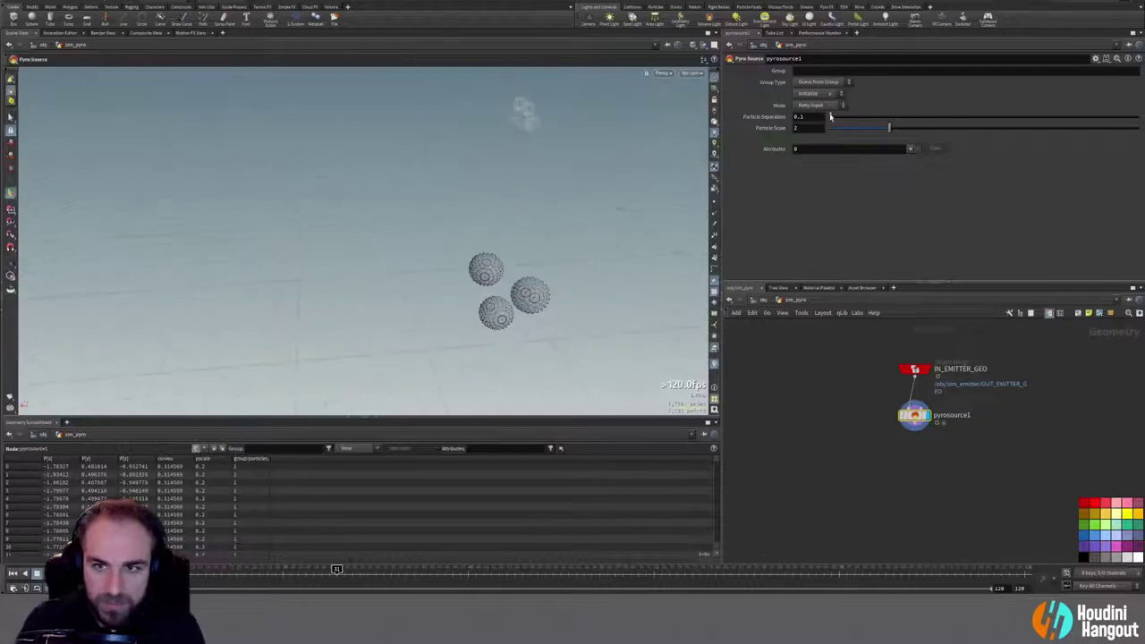
{"action": "left_click", "coordinate": [810, 107]}
{"action": "left_click", "coordinate": [812, 117]}
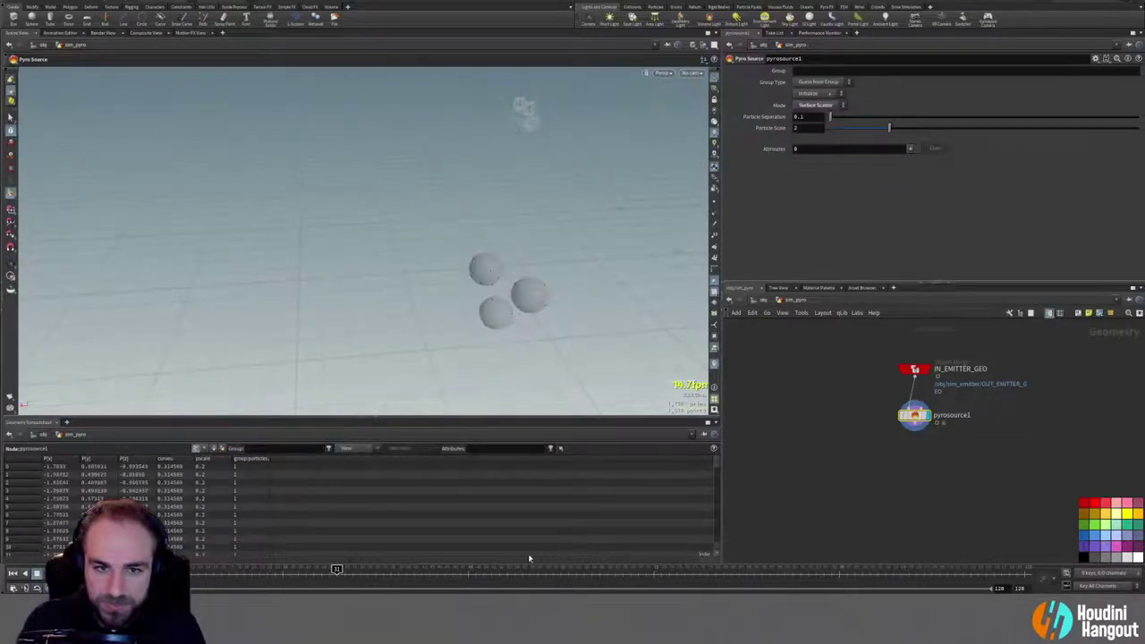
{"action": "left_click_drag", "start_coordinate": [288, 568], "coordinate": [325, 590]}
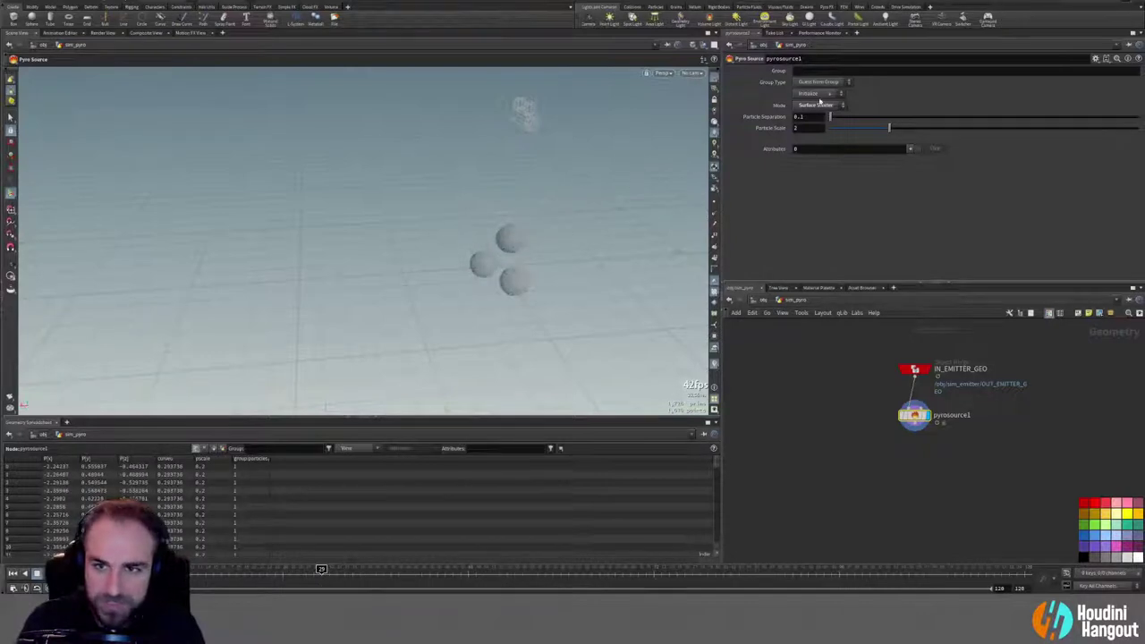
Step: Set the Pyro Source particle separation to 0.03 and switch its mode to Volume Scatter
{"action": "left_click_drag", "start_coordinate": [831, 119], "coordinate": [827, 118]}
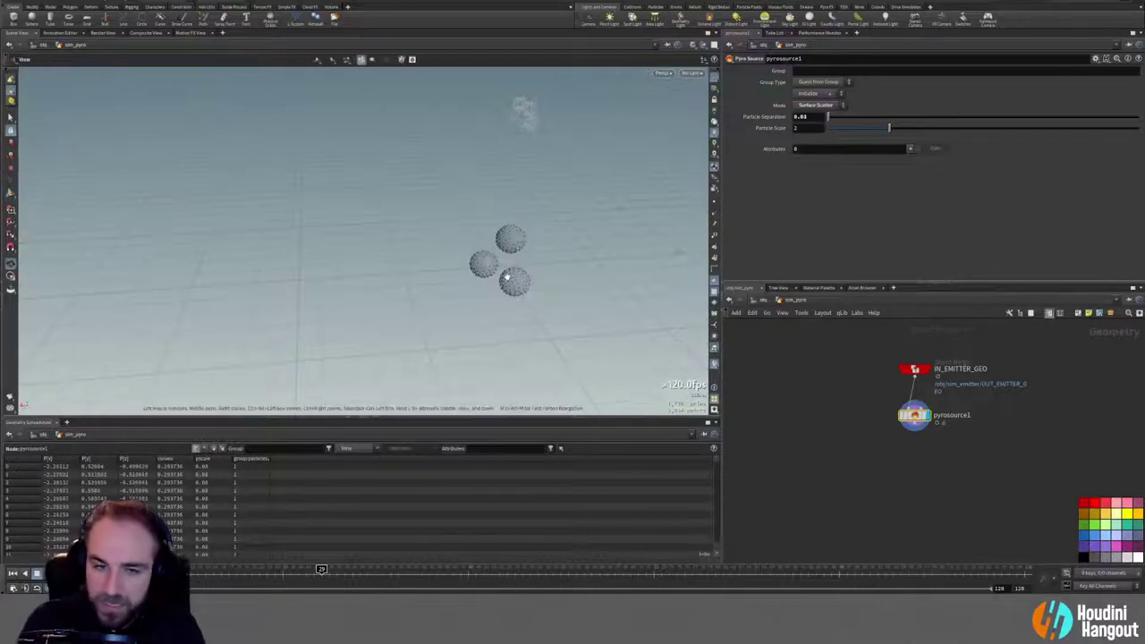
{"action": "scroll", "coordinate": [549, 277], "scroll_direction": "up", "scroll_amount": 2}
{"action": "mouse_move", "coordinate": [236, 581]}
{"action": "left_mouse_down"}
{"action": "mouse_move", "coordinate": [354, 587]}
{"action": "mouse_move", "coordinate": [290, 586]}
{"action": "left_mouse_up"}
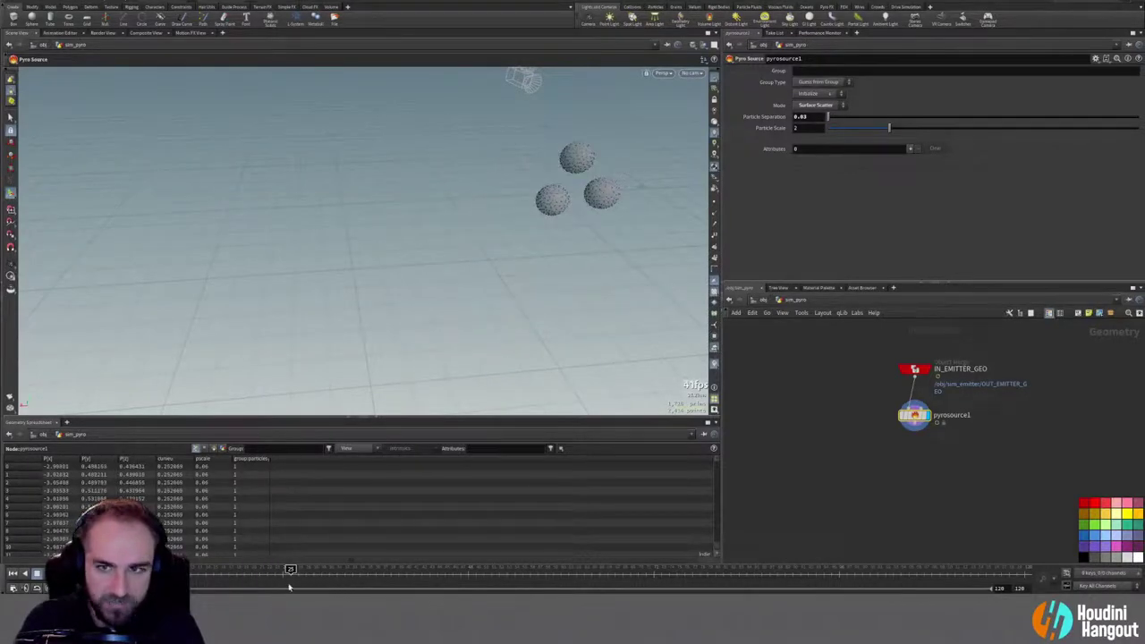
{"action": "left_click", "coordinate": [815, 105]}
{"action": "left_click", "coordinate": [814, 135]}
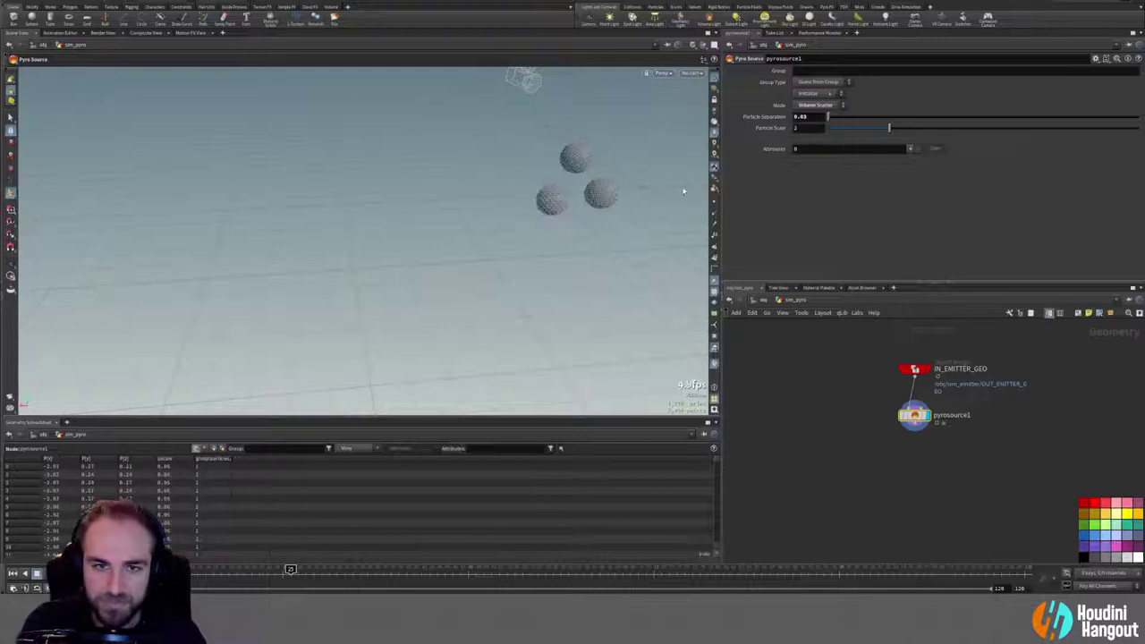
Step: Reduce the Pyro Source particle separation to 0.025 and check the scattered points on the emitter spheres
{"action": "left_click_drag", "start_coordinate": [579, 163], "coordinate": [286, 175], "text": "alt"}
{"action": "left_click_drag", "start_coordinate": [469, 156], "coordinate": [518, 190]}
{"action": "key", "text": "Return"}
{"action": "left_click", "coordinate": [803, 117]}
{"action": "key", "text": "Return"}
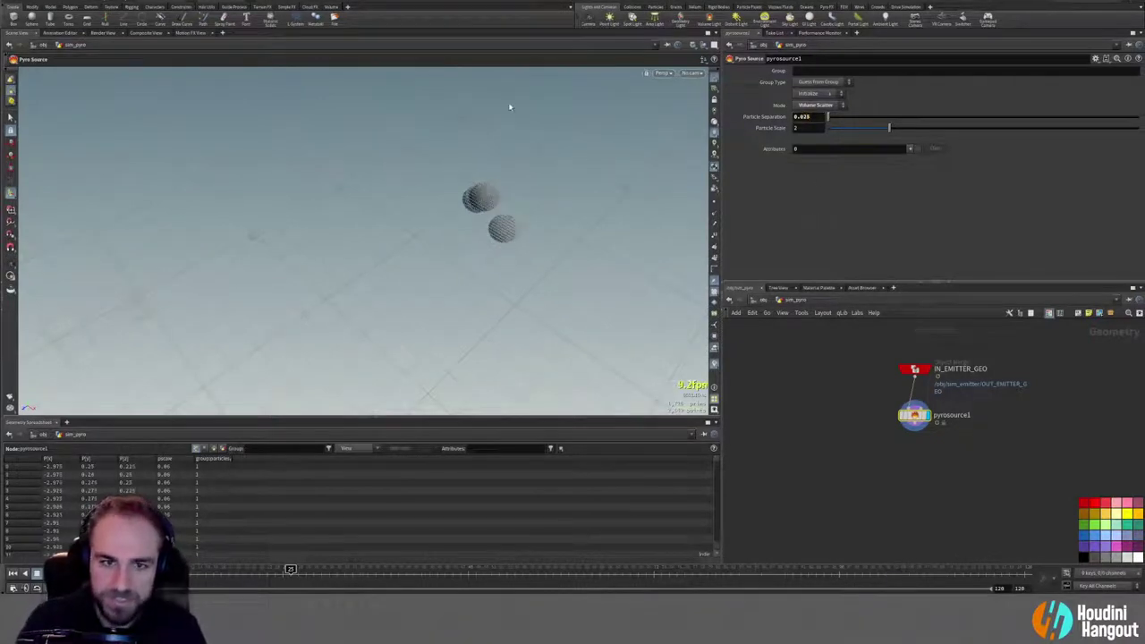
{"action": "left_click_drag", "start_coordinate": [499, 228], "coordinate": [617, 339], "text": "alt"}
{"action": "key", "text": "Return"}
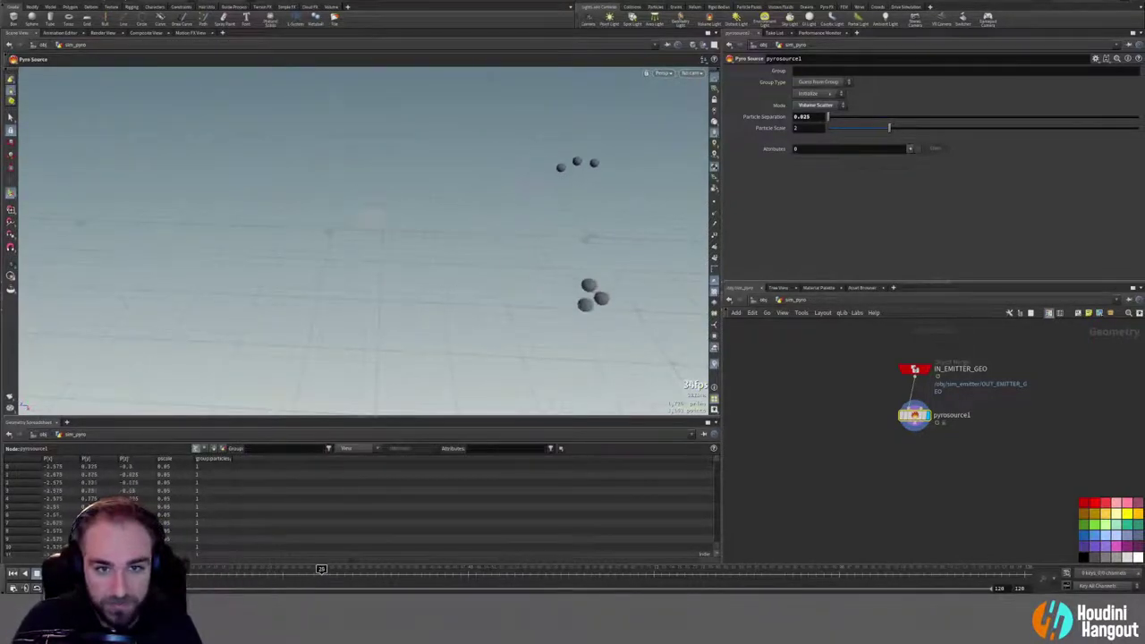
{"action": "key", "text": "Escape"}
{"action": "left_click_drag", "start_coordinate": [321, 267], "coordinate": [439, 181]}
{"action": "key", "text": "Return"}
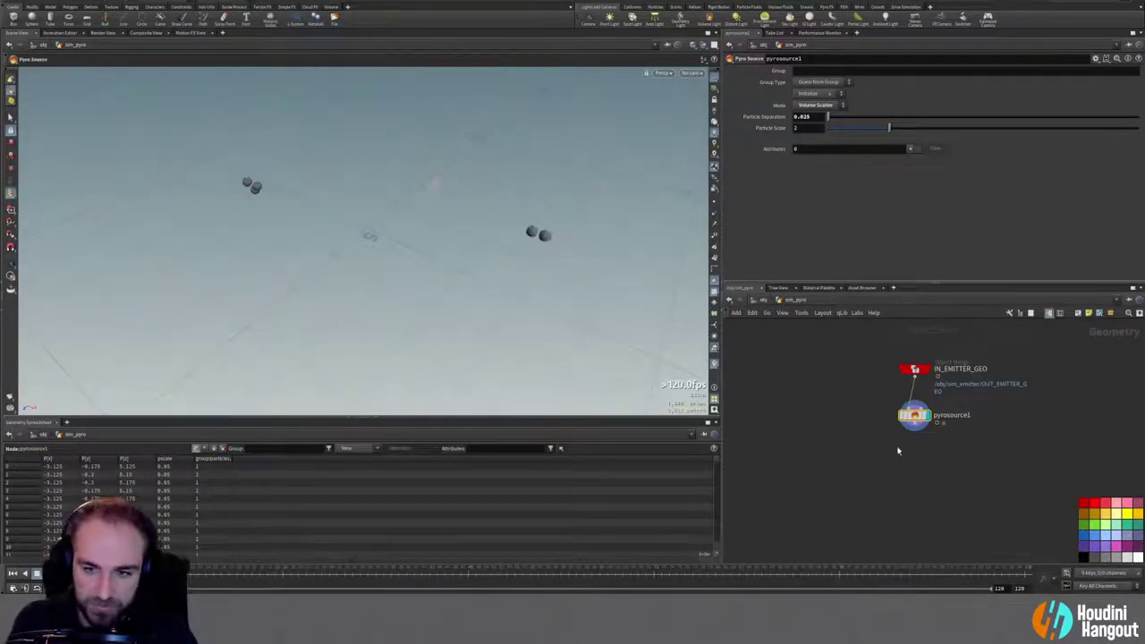
Step: Automatically lay out the IN_EMITTER_GEO and pyrosource1 nodes in the network
{"action": "left_click_drag", "start_coordinate": [864, 346], "coordinate": [946, 472]}
{"action": "key", "text": "l"}
{"action": "left_click", "coordinate": [851, 426]}
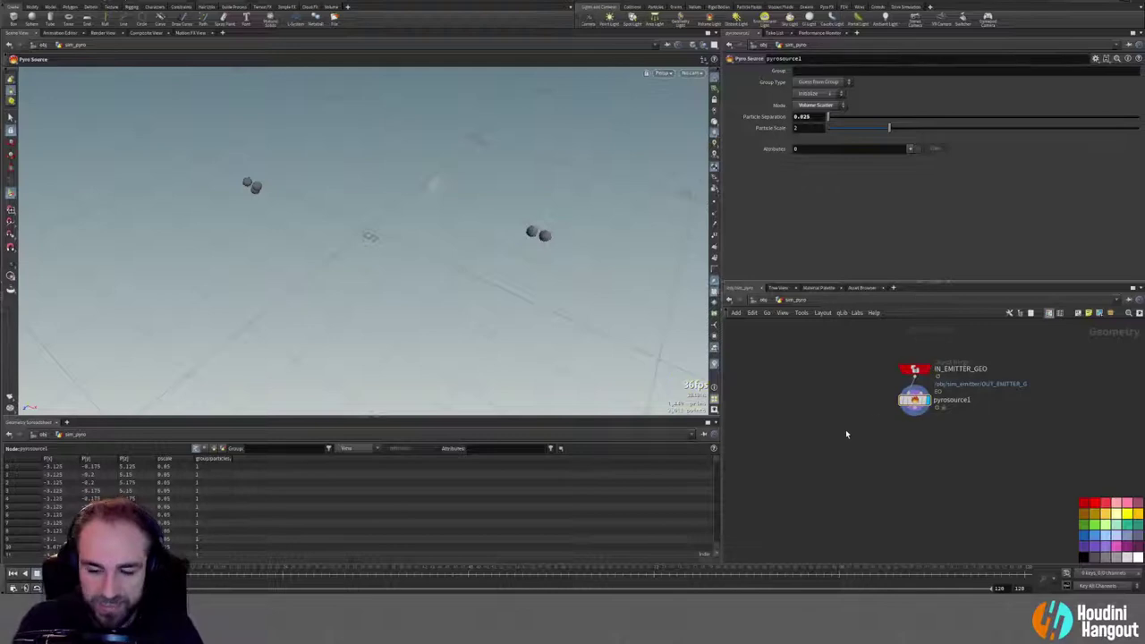
{"action": "key", "text": "Tab"}
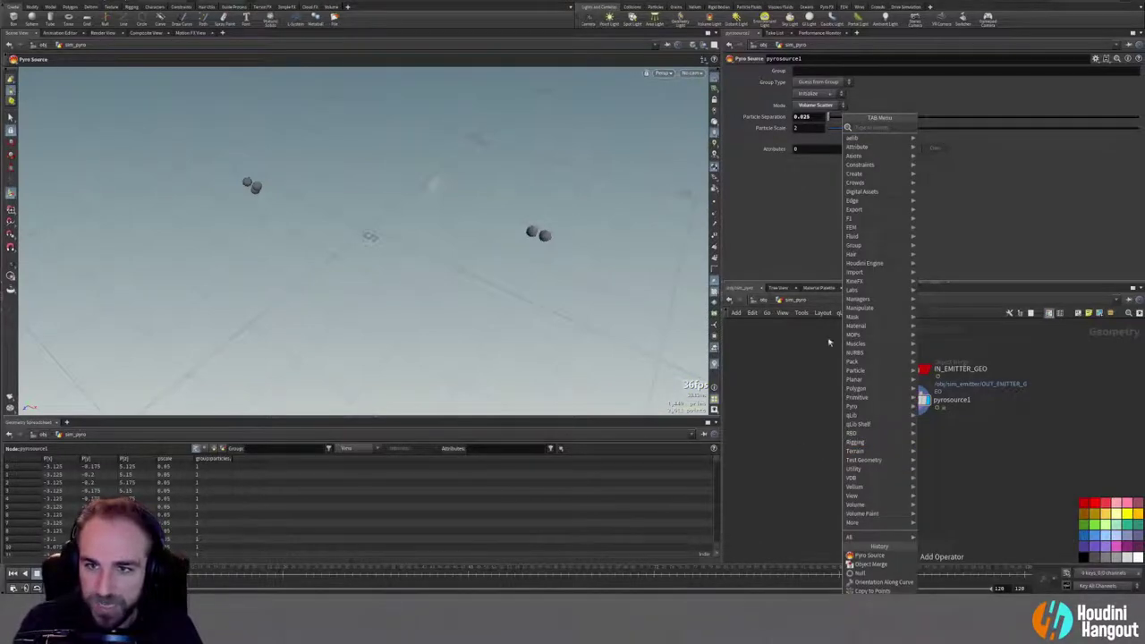
{"action": "mouse_move", "coordinate": [863, 139]}
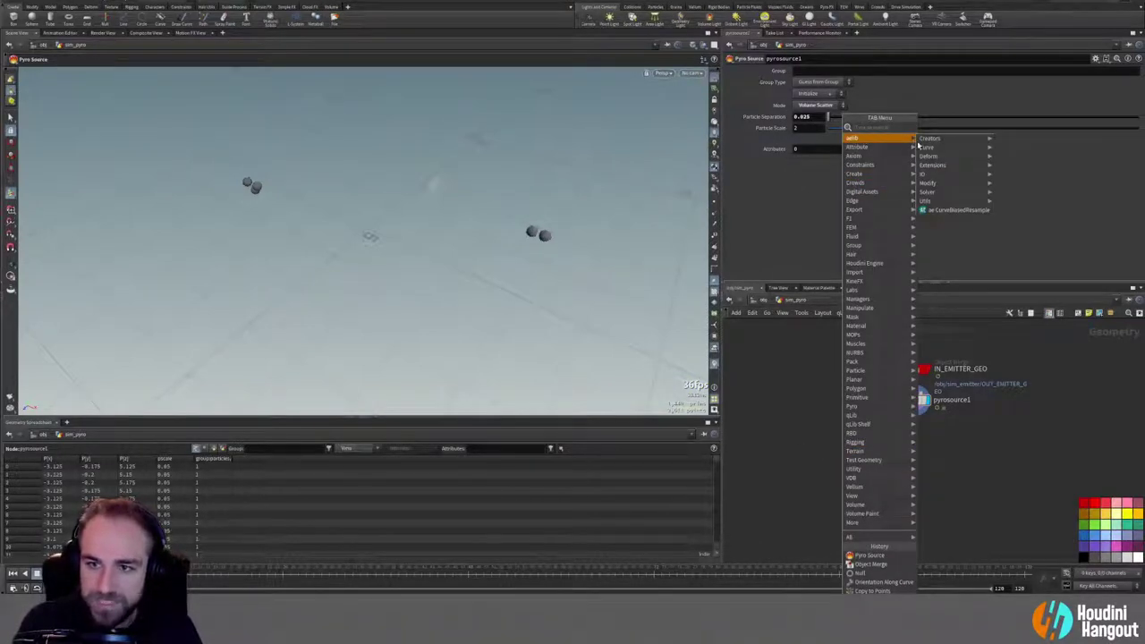
{"action": "mouse_move", "coordinate": [937, 195]}
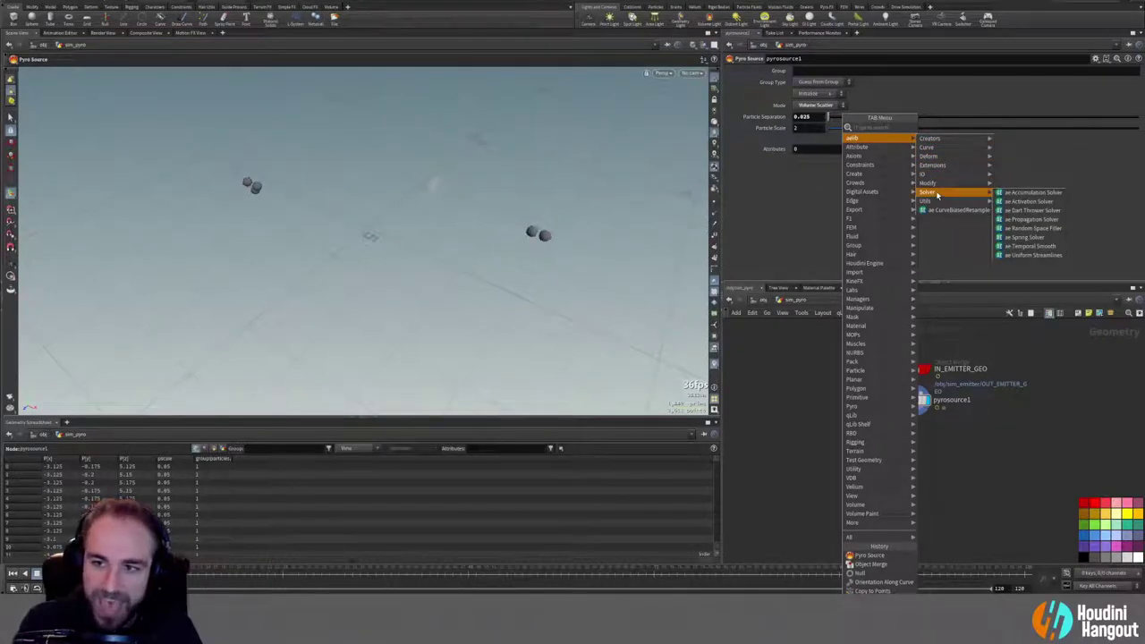
{"action": "left_click", "coordinate": [779, 390]}
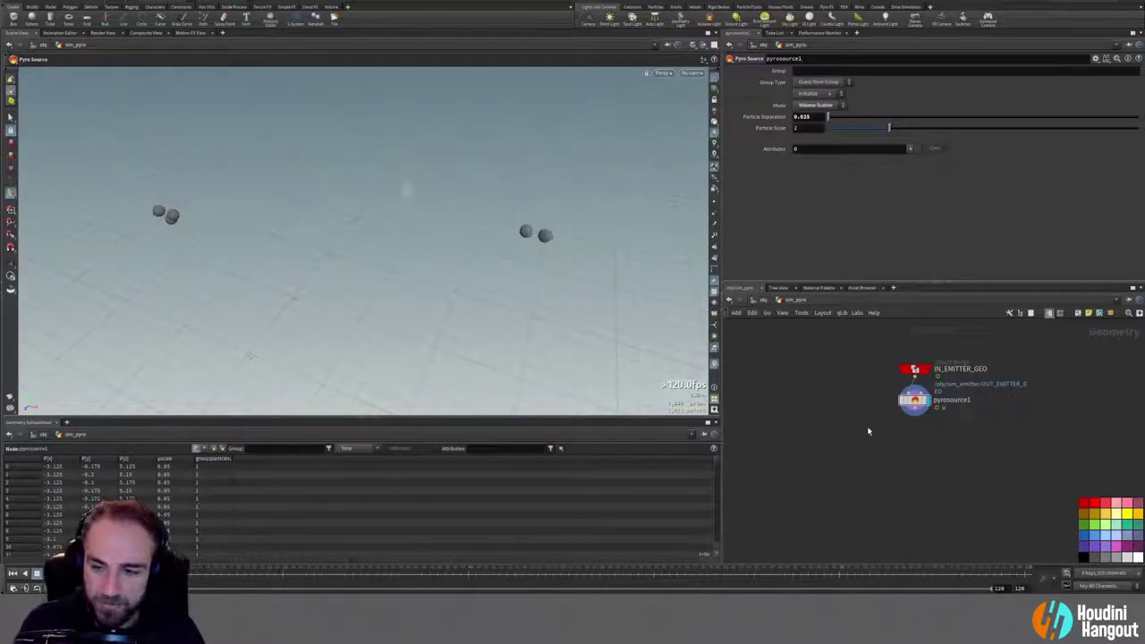
Step: Initialize pyrosource1 with the Source Burn preset to add Burn and Temperature attributes
{"action": "middle_click", "coordinate": [911, 402]}
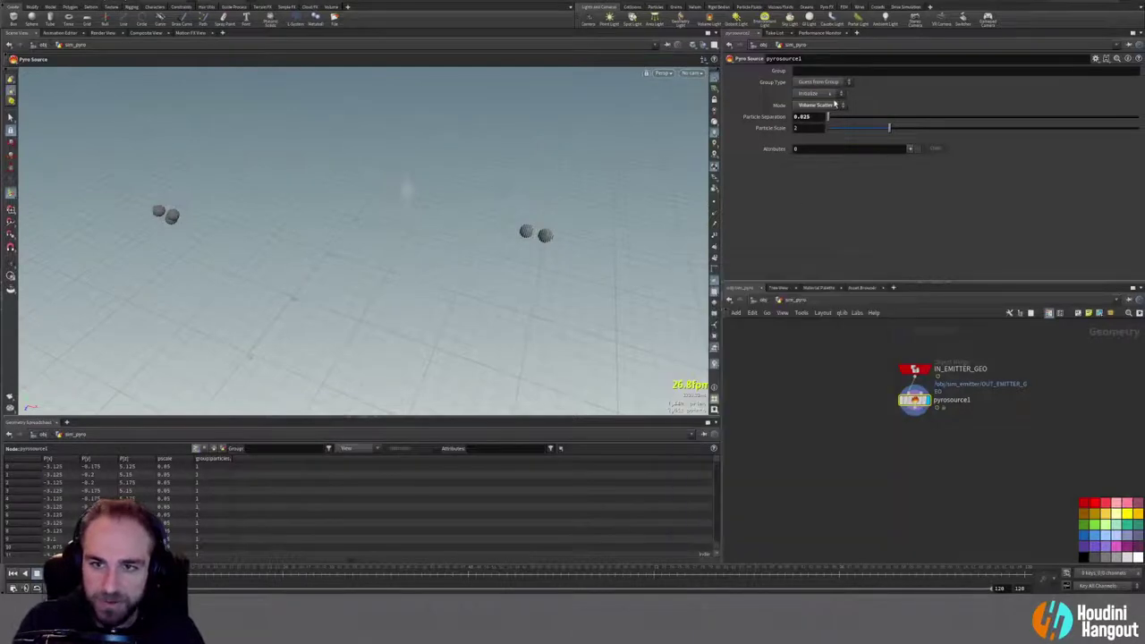
{"action": "left_click", "coordinate": [809, 93]}
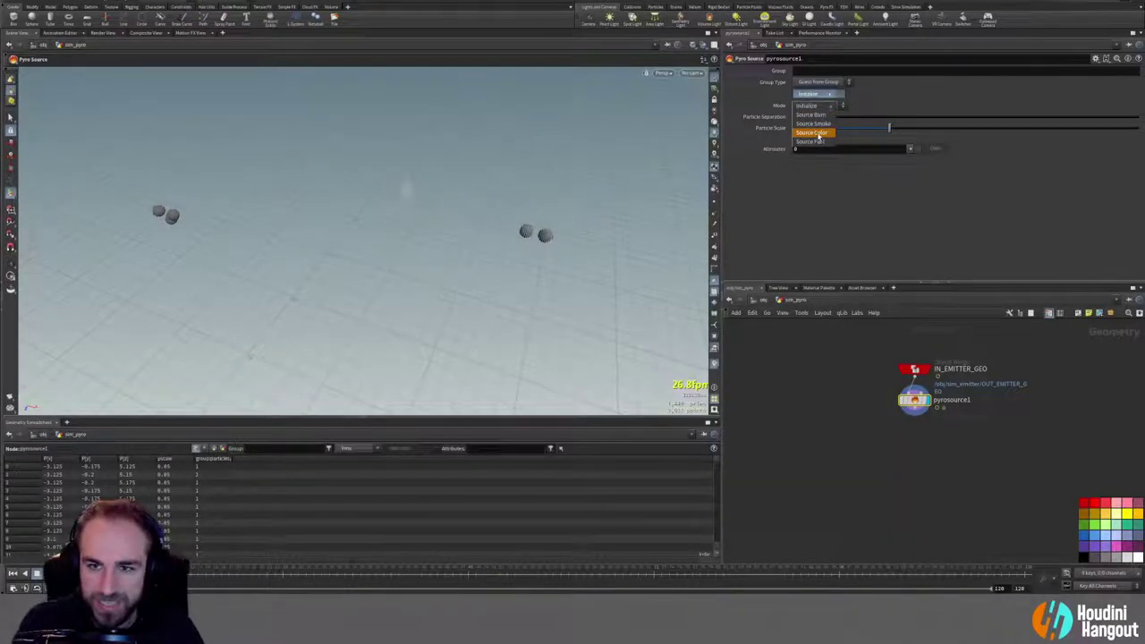
{"action": "left_click", "coordinate": [818, 126]}
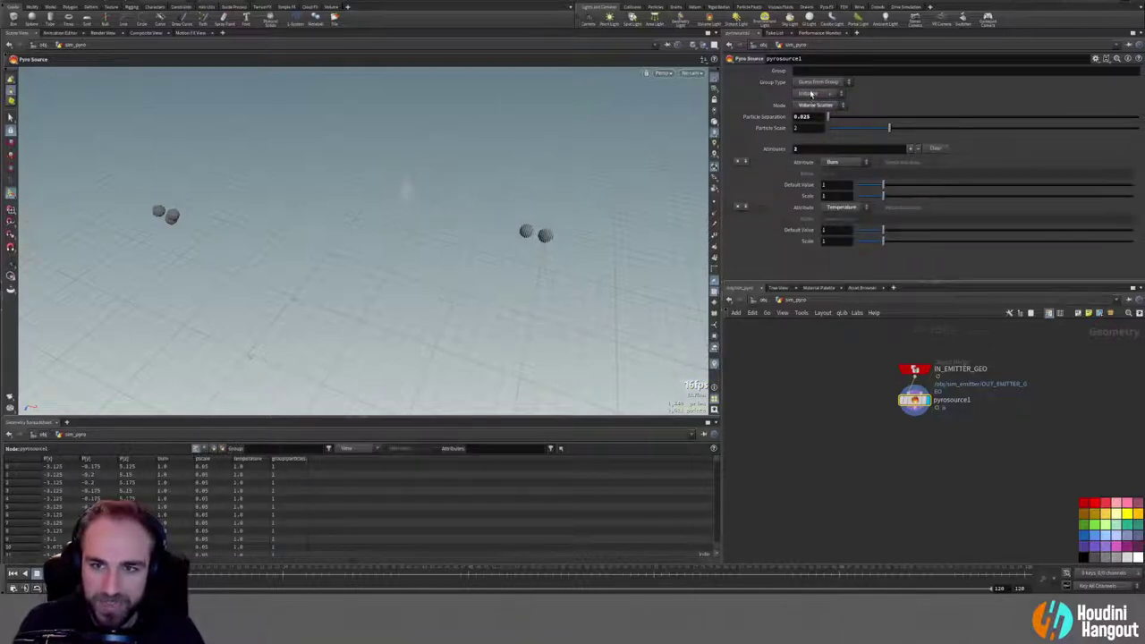
Step: Initialize pyrosource1 with the Source Color preset to add Color and Alpha attributes
{"action": "left_click", "coordinate": [810, 93]}
{"action": "left_click", "coordinate": [813, 132]}
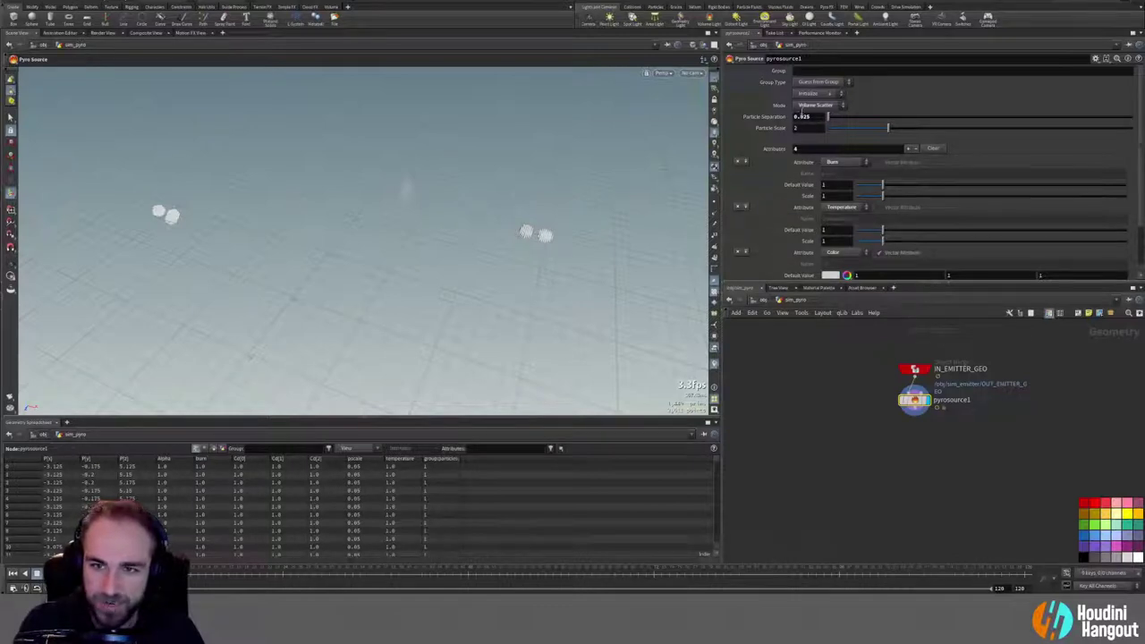
{"action": "scroll", "coordinate": [780, 260], "scroll_direction": "down", "scroll_amount": 2}
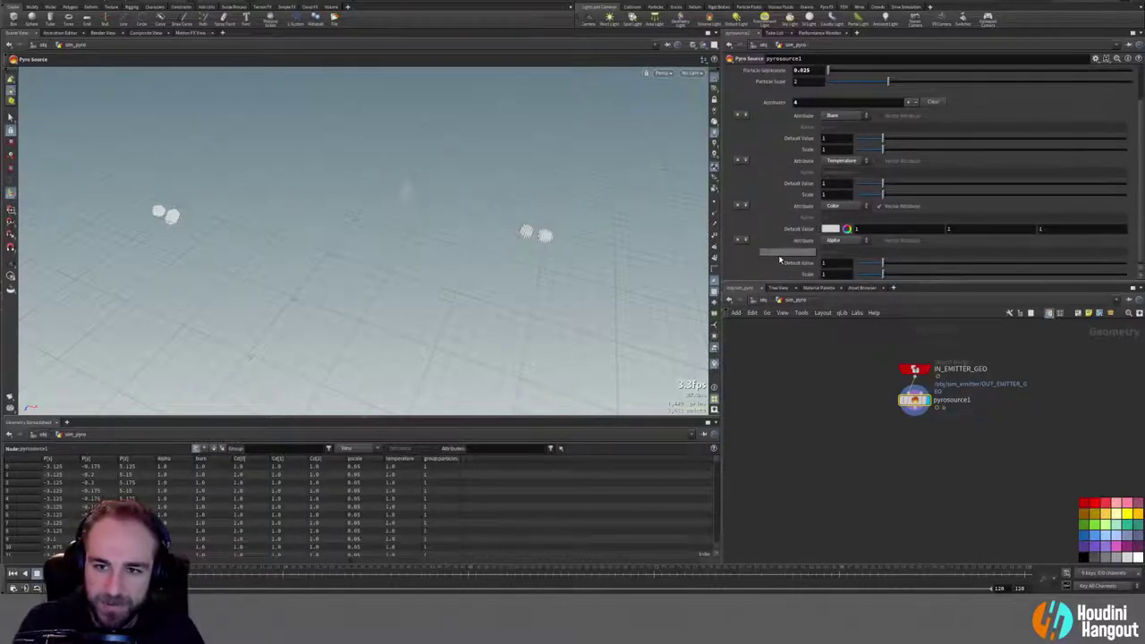
{"action": "scroll", "coordinate": [754, 265], "scroll_direction": "up", "scroll_amount": 2}
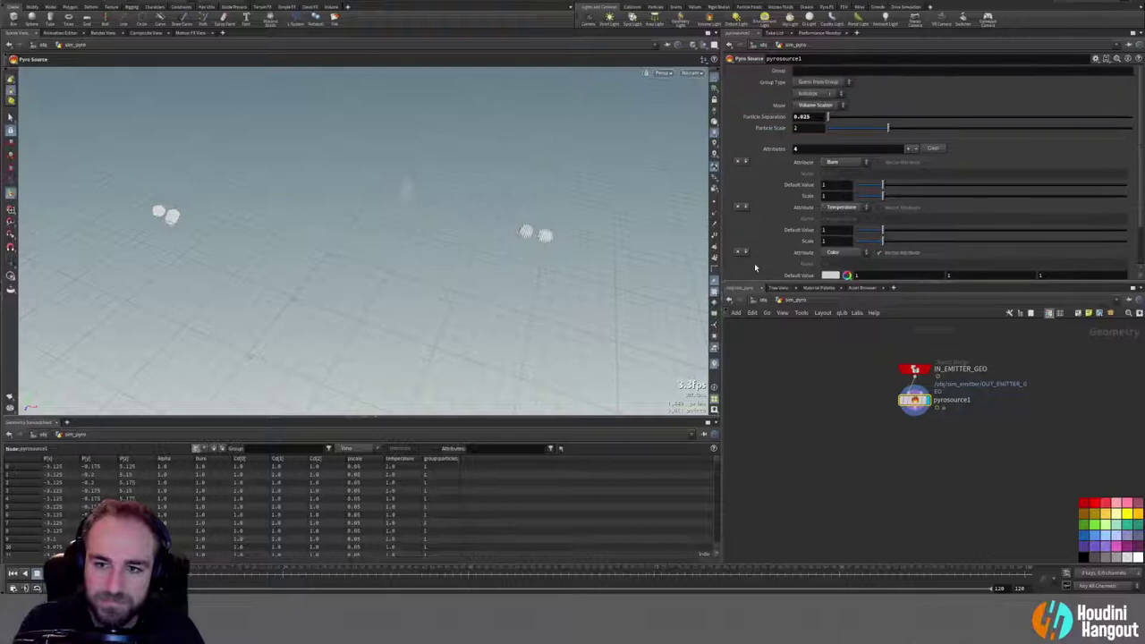
Step: Remove the Color and Alpha attributes from pyrosource1, keeping only Burn and Temperature
{"action": "left_click", "coordinate": [806, 104]}
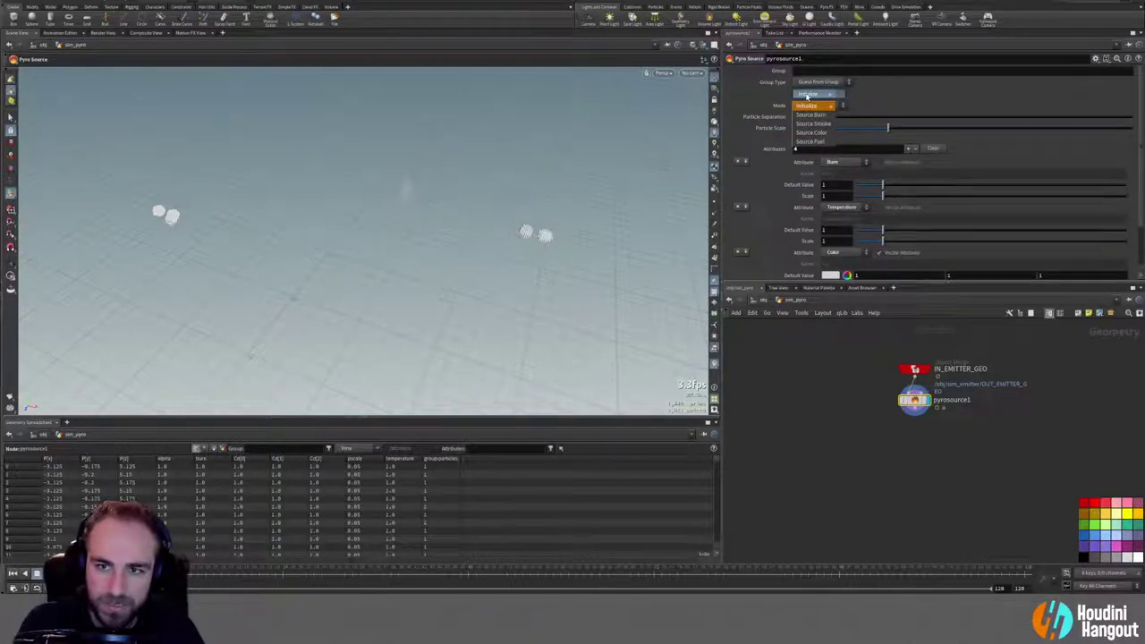
{"action": "left_click", "coordinate": [933, 104]}
{"action": "scroll", "coordinate": [759, 220], "scroll_direction": "down", "scroll_amount": 3}
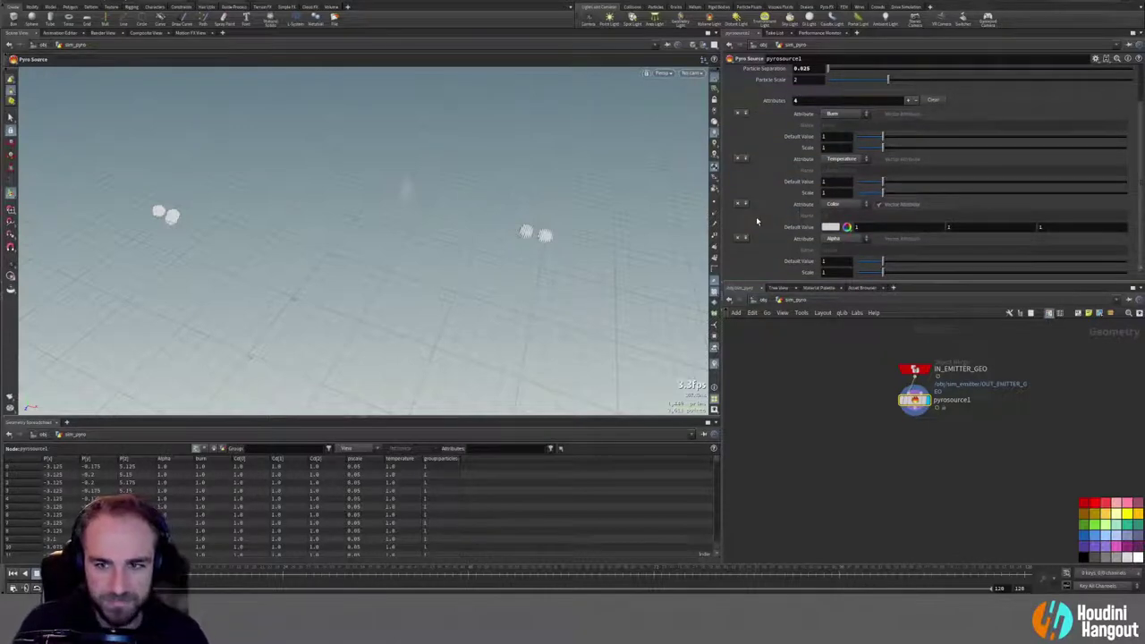
{"action": "scroll", "coordinate": [755, 217], "scroll_direction": "up", "scroll_amount": 2}
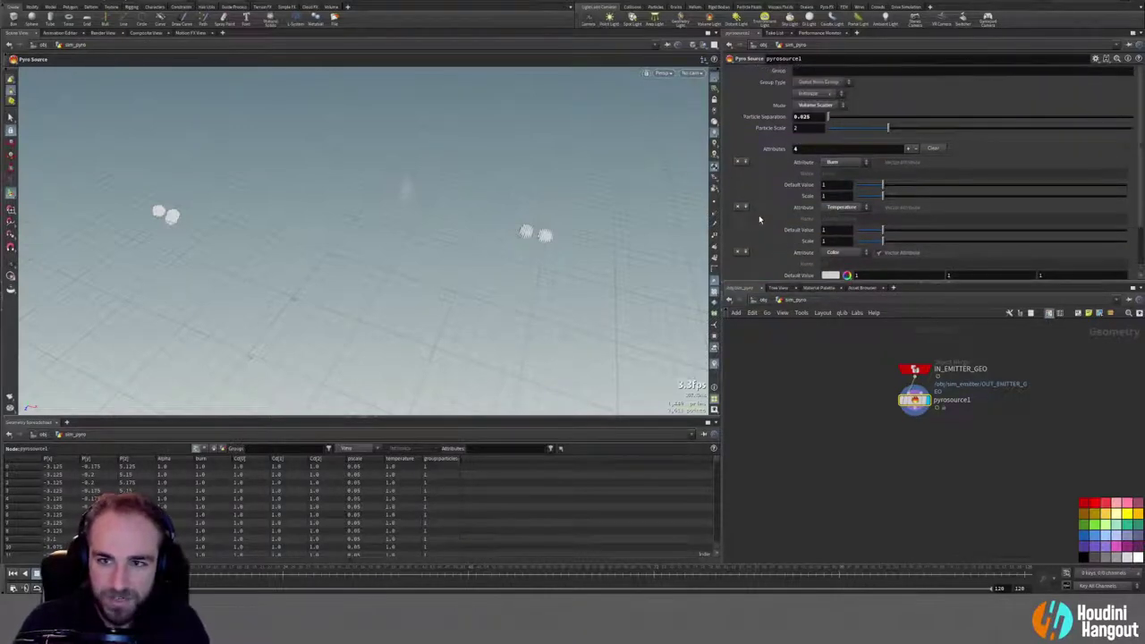
{"action": "scroll", "coordinate": [773, 233], "scroll_direction": "down", "scroll_amount": 2}
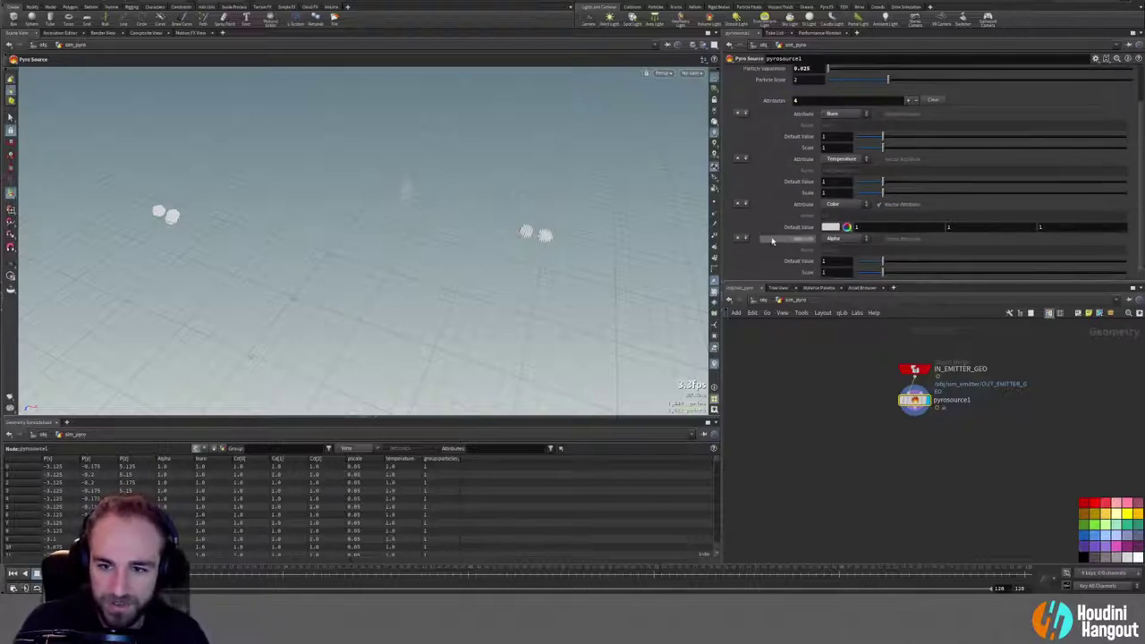
{"action": "left_click", "coordinate": [738, 204]}
{"action": "left_click", "coordinate": [737, 238]}
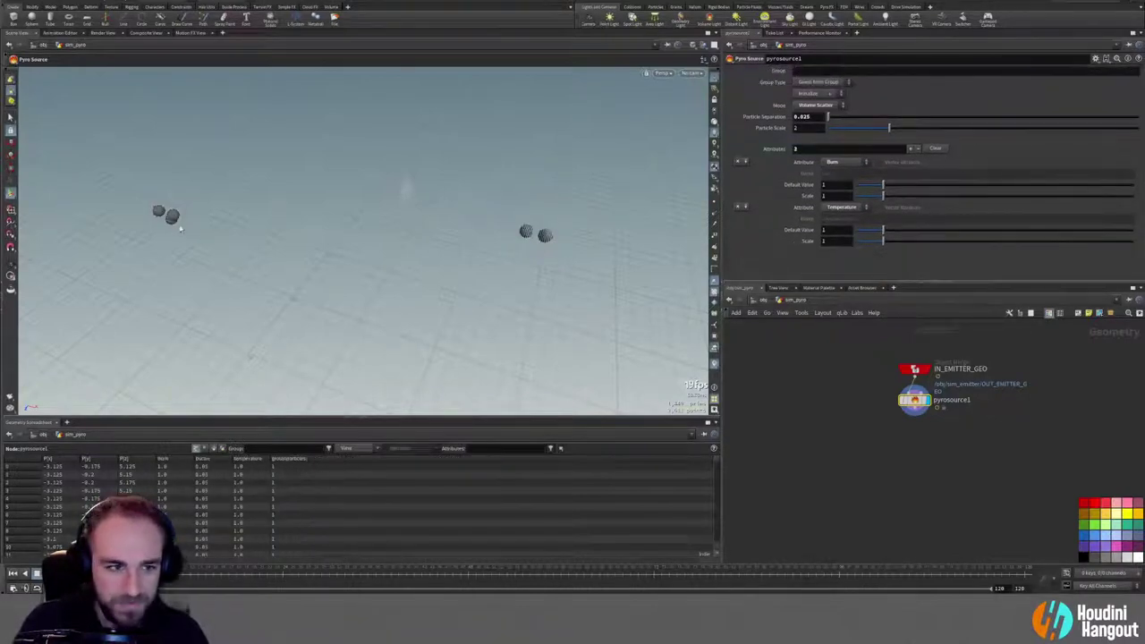
Step: Add a Volume Rasterize Attributes node connected below pyrosource1 and make it the displayed node
{"action": "left_click_drag", "start_coordinate": [924, 407], "coordinate": [923, 412]}
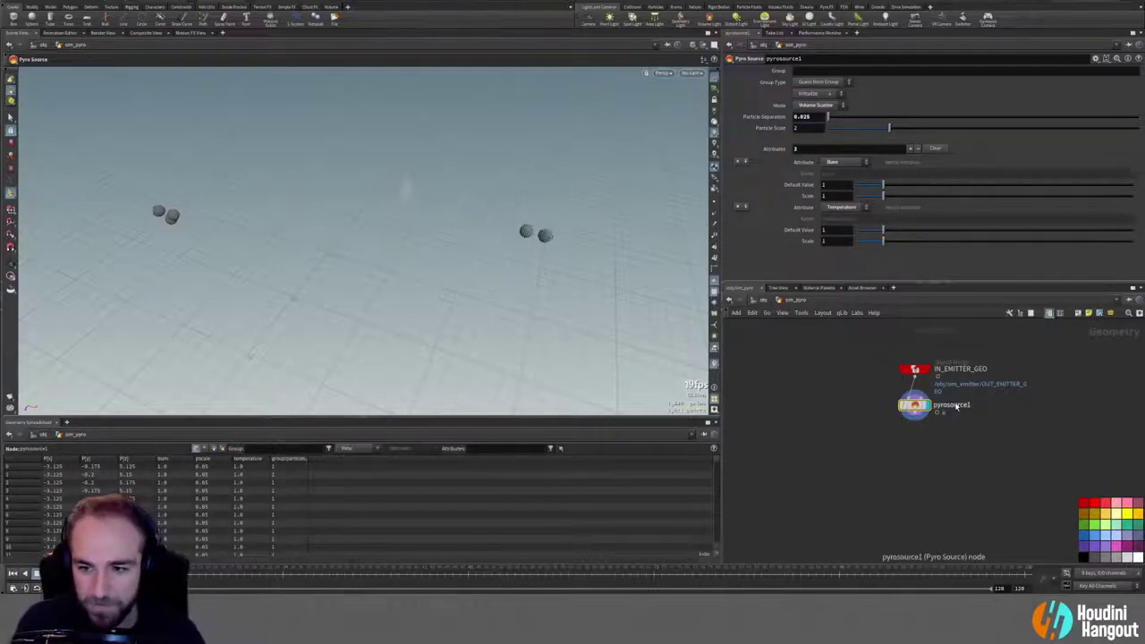
{"action": "mouse_move", "coordinate": [889, 464]}
{"action": "middle_mouse_down"}
{"action": "mouse_move", "coordinate": [884, 452]}
{"action": "mouse_move", "coordinate": [892, 462]}
{"action": "middle_mouse_up"}
{"action": "scroll", "coordinate": [889, 449], "scroll_direction": "up", "scroll_amount": 1}
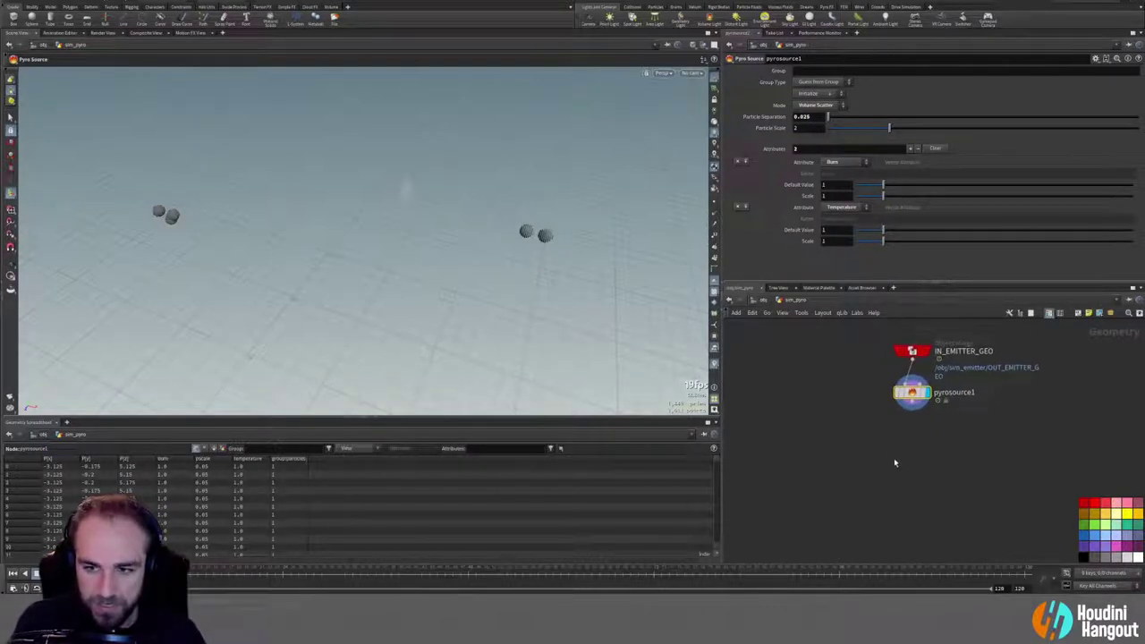
{"action": "key", "text": "Tab"}
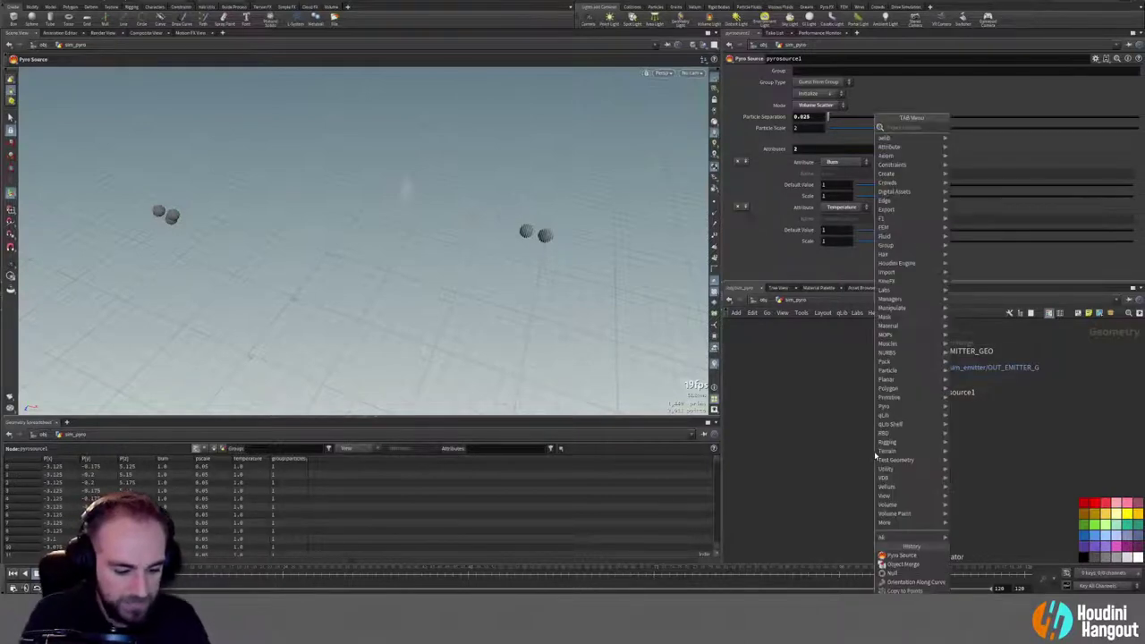
{"action": "type", "text": "raster"}
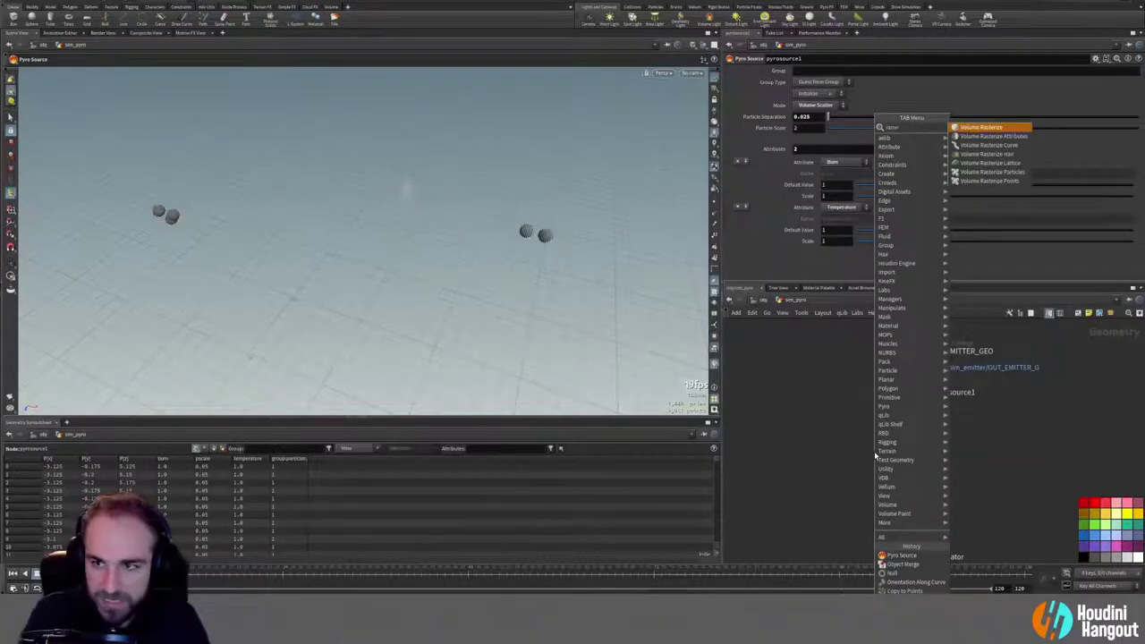
{"action": "left_click", "coordinate": [988, 136]}
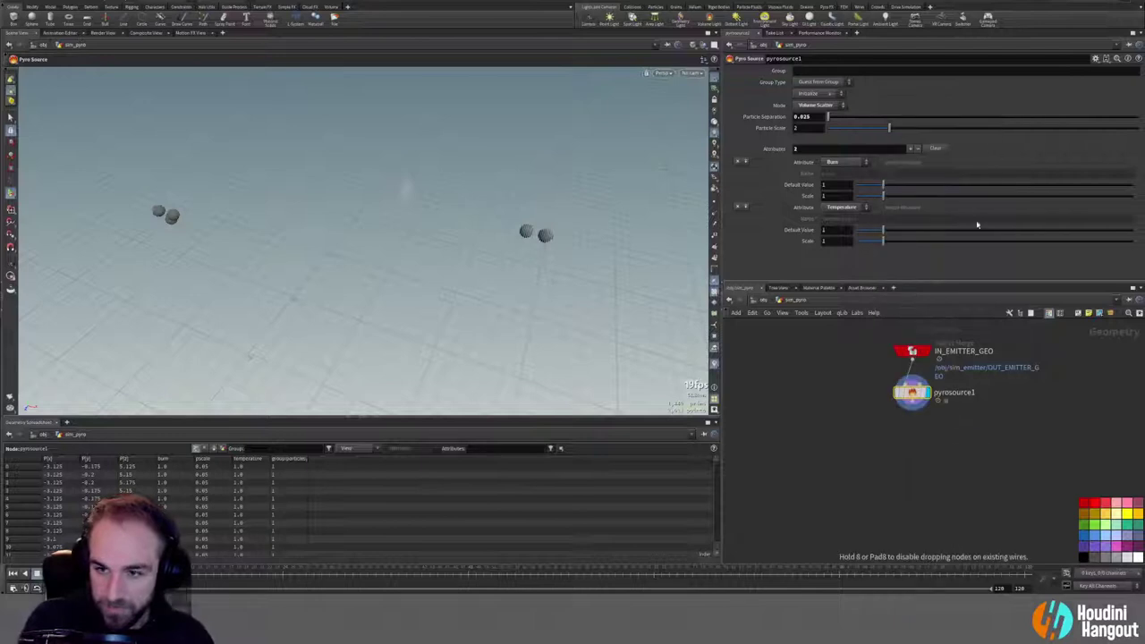
{"action": "left_click", "coordinate": [911, 413]}
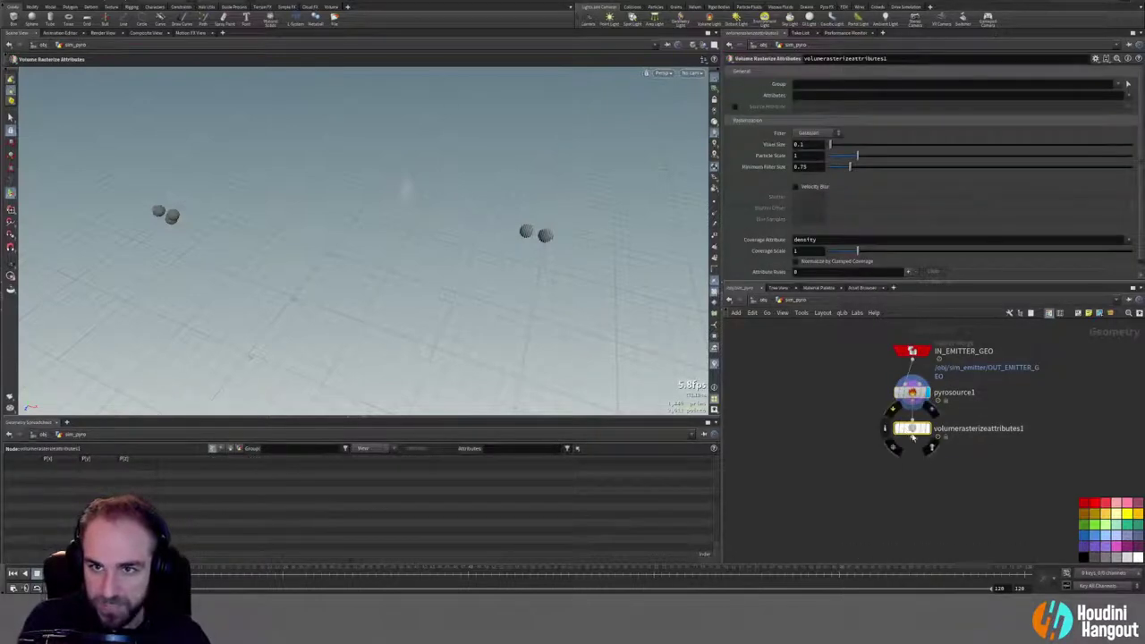
{"action": "left_click_drag", "start_coordinate": [911, 433], "coordinate": [912, 435]}
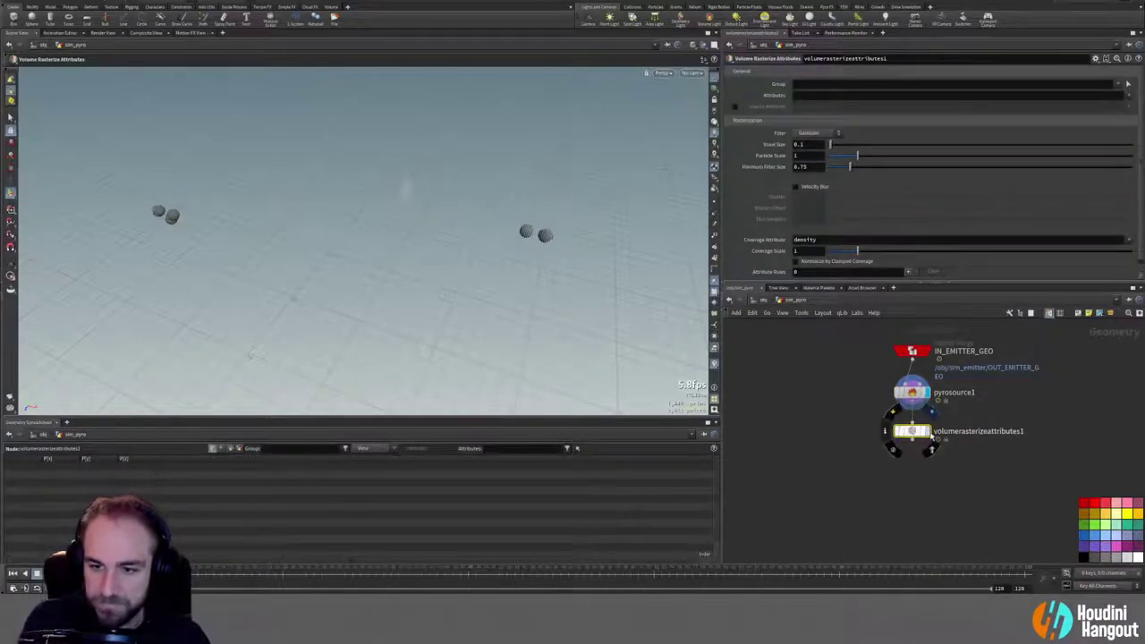
{"action": "left_click", "coordinate": [926, 431]}
{"action": "middle_click", "coordinate": [914, 435]}
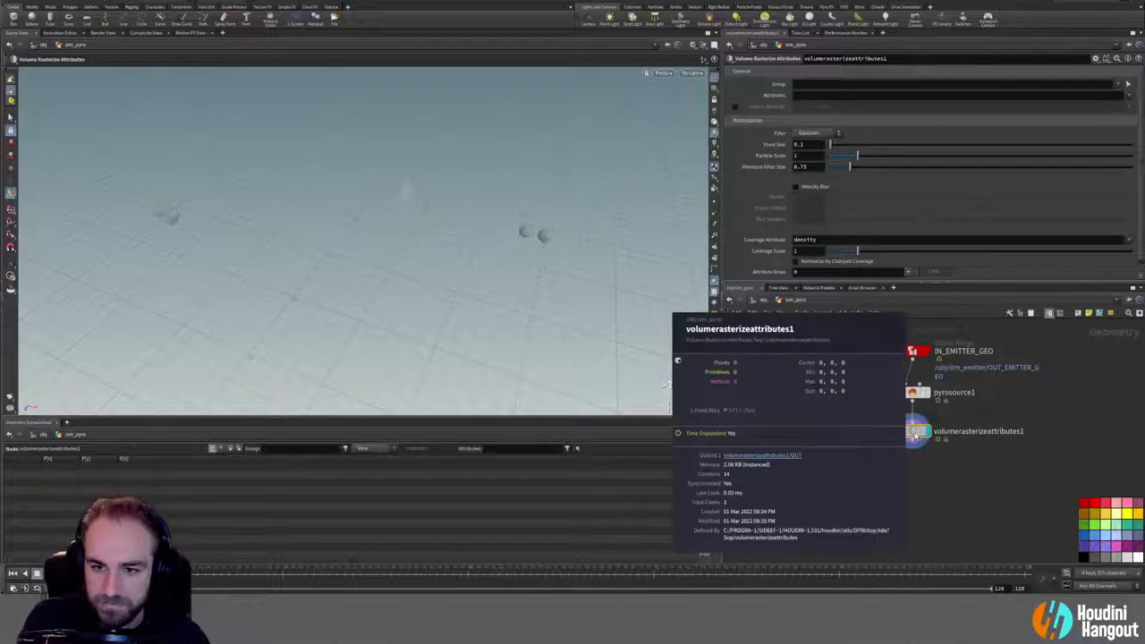
{"action": "left_click", "coordinate": [734, 107]}
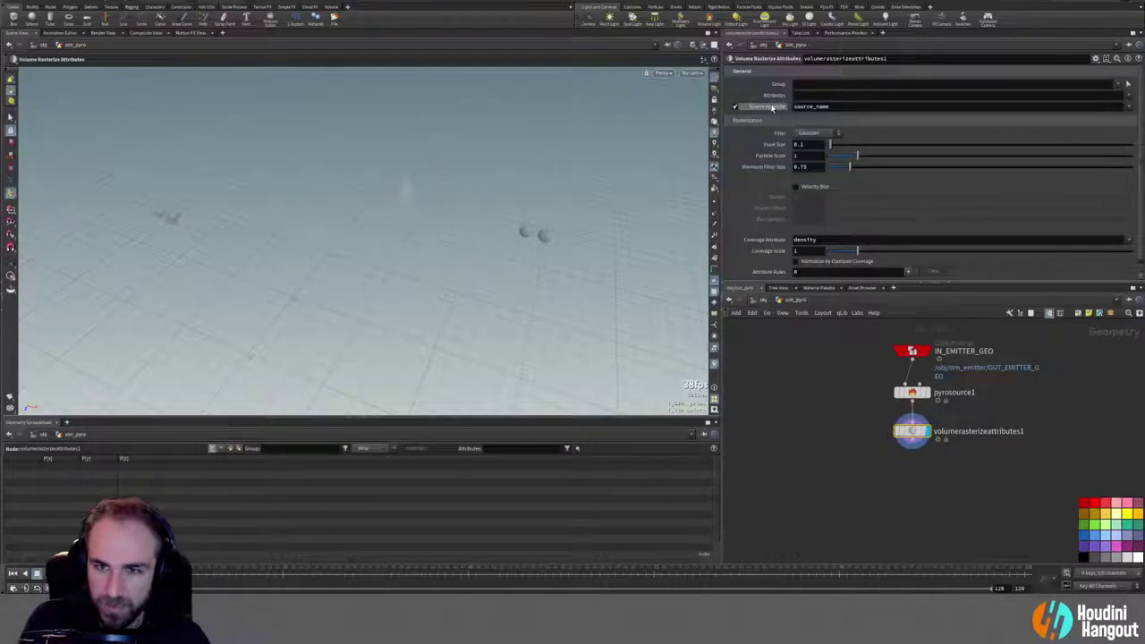
{"action": "mouse_move", "coordinate": [772, 107]}
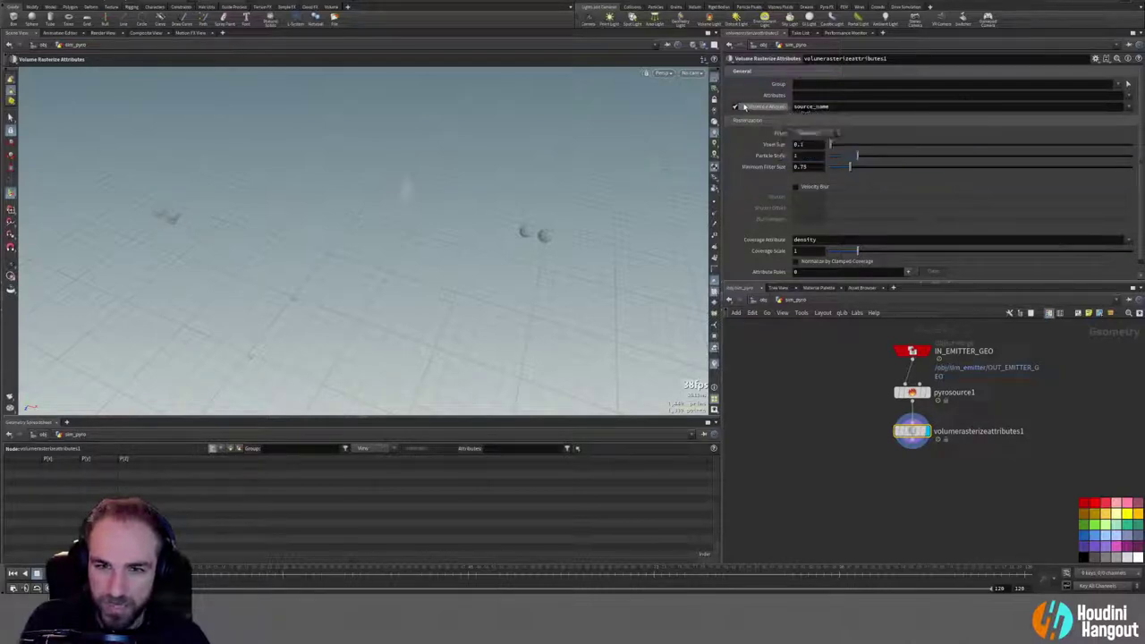
{"action": "left_click", "coordinate": [735, 106]}
Step: Set the Volume Rasterize Attributes node to rasterize the burn and temperature attributes
{"action": "left_click", "coordinate": [1127, 96]}
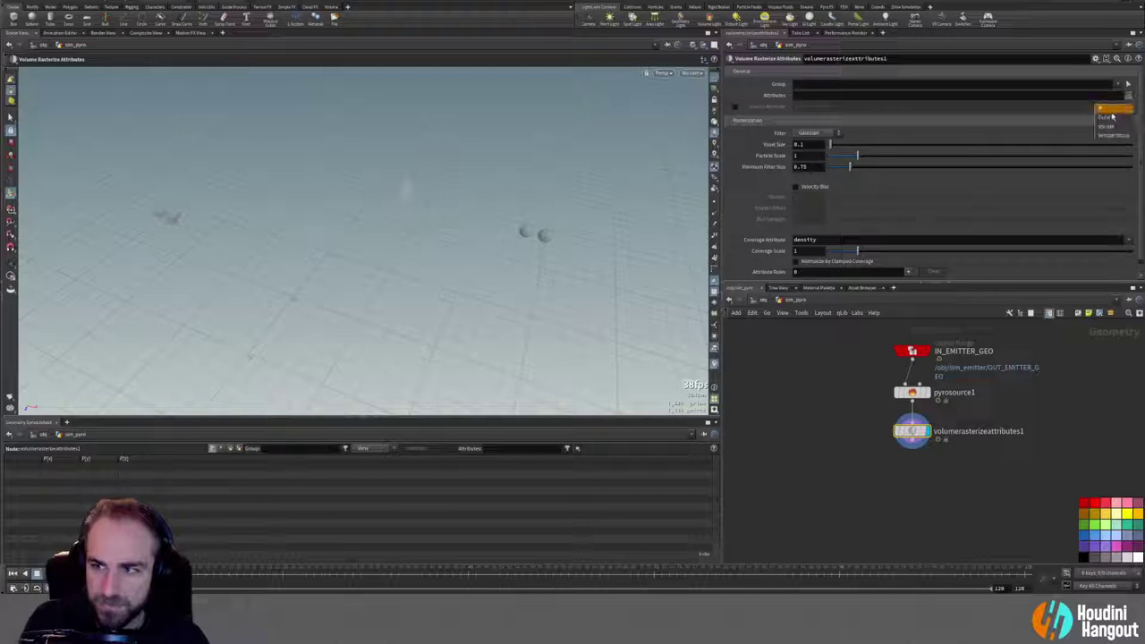
{"action": "left_click", "coordinate": [1113, 116]}
{"action": "left_click", "coordinate": [1134, 93]}
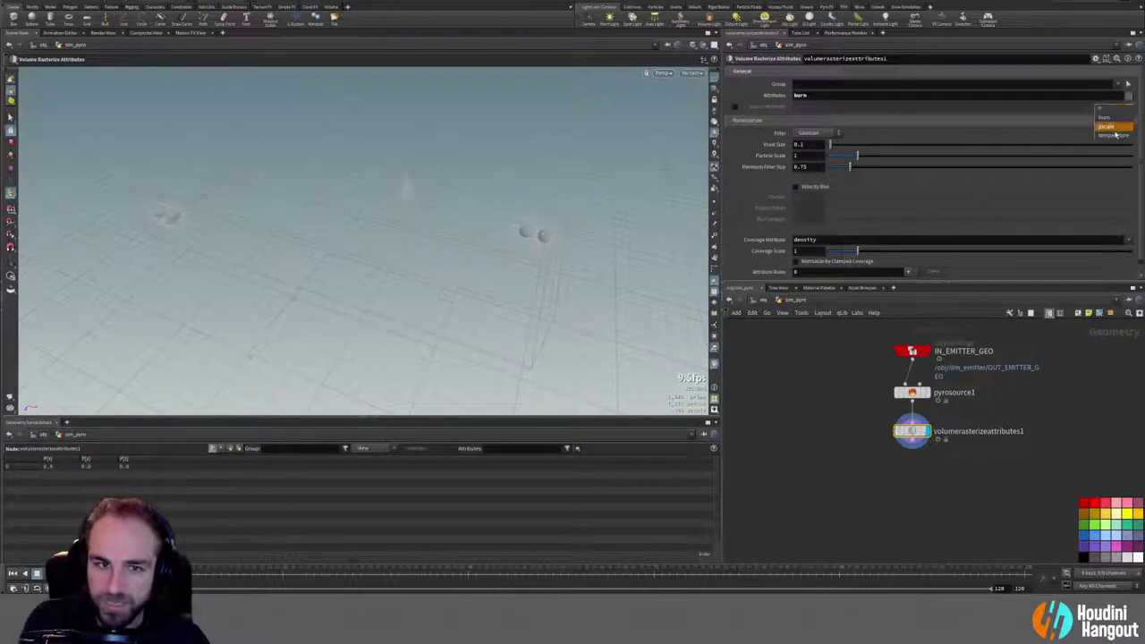
{"action": "left_click", "coordinate": [1114, 135]}
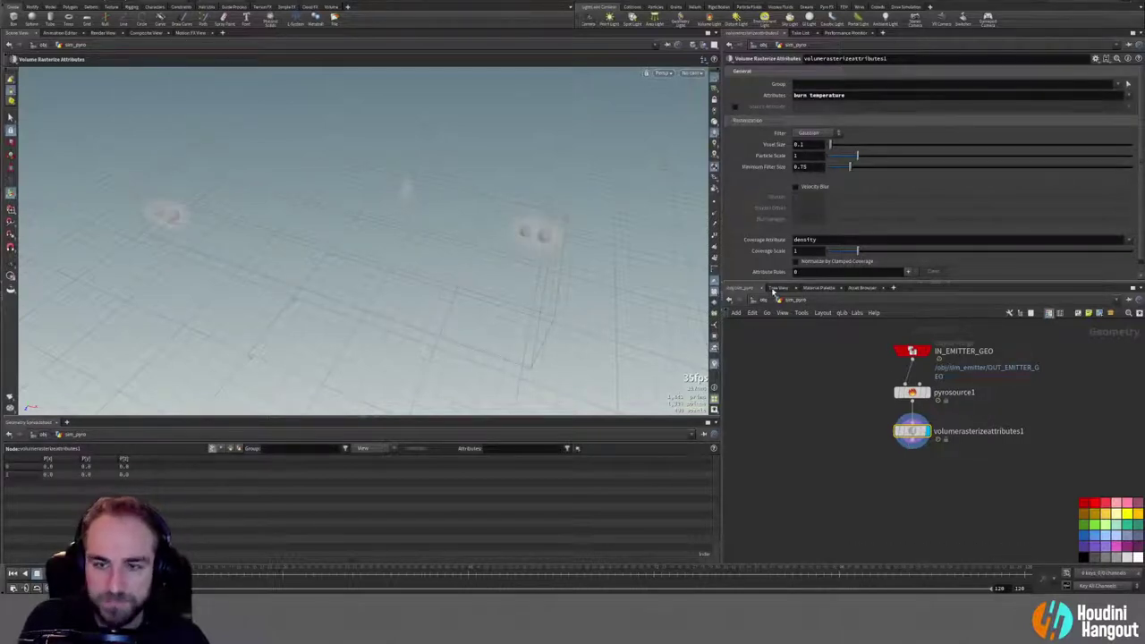
Step: Enable Normalize by Clamped Coverage on volumerasterizeattributes1 and inspect the rasterized volumes up close
{"action": "scroll", "coordinate": [727, 255], "scroll_direction": "down", "scroll_amount": 1}
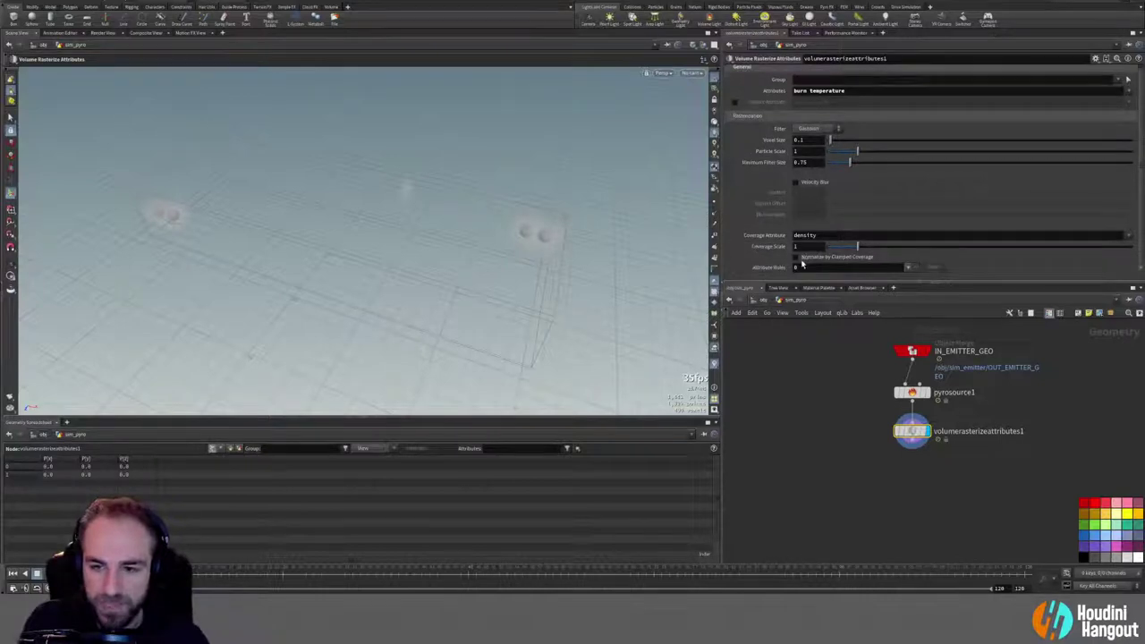
{"action": "left_click", "coordinate": [796, 256]}
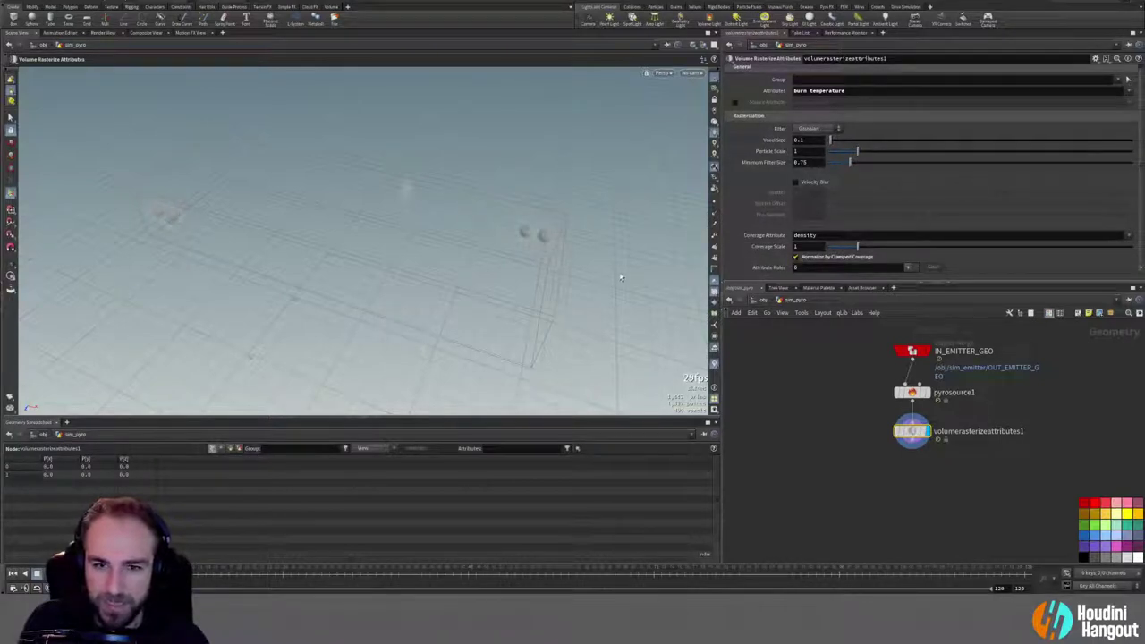
{"action": "left_click_drag", "start_coordinate": [525, 233], "coordinate": [478, 255], "text": "alt"}
{"action": "left_click_drag", "start_coordinate": [531, 224], "coordinate": [497, 234], "text": "alt"}
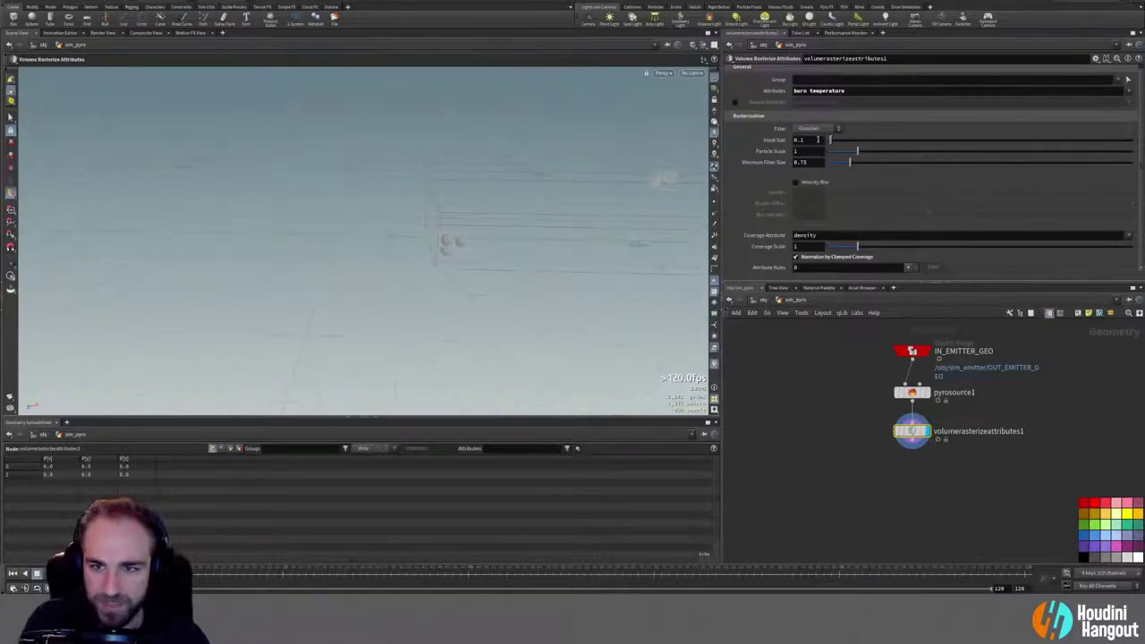
Step: Reduce the voxel size to 0.05 and finally to 0.025, then check the resulting volumes and the node's info
{"action": "left_click", "coordinate": [799, 141]}
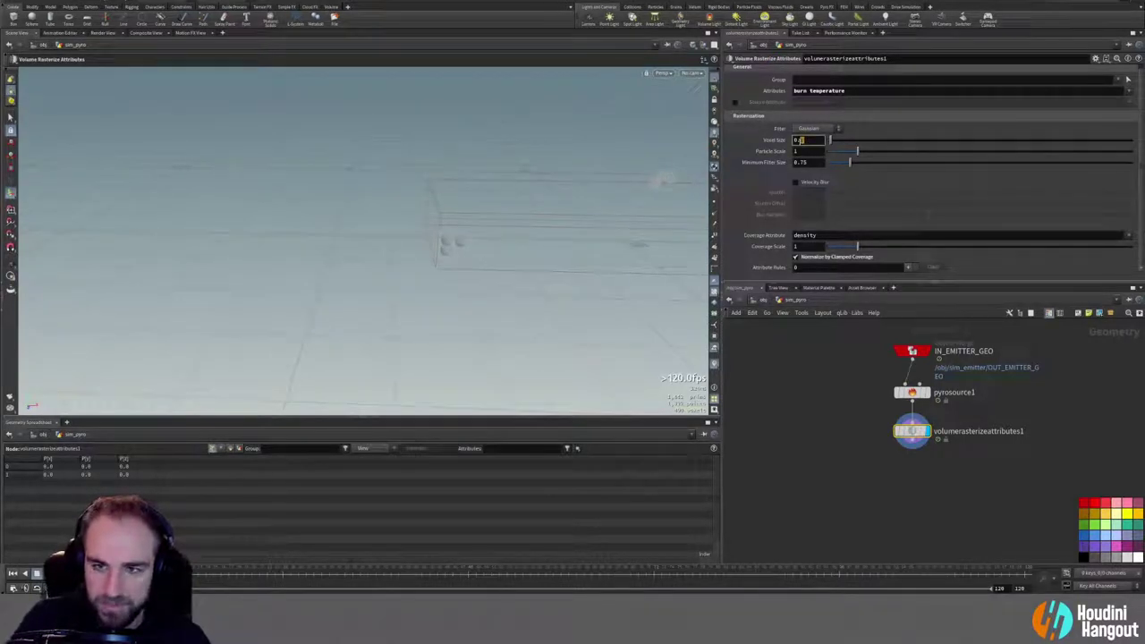
{"action": "key", "text": "Return"}
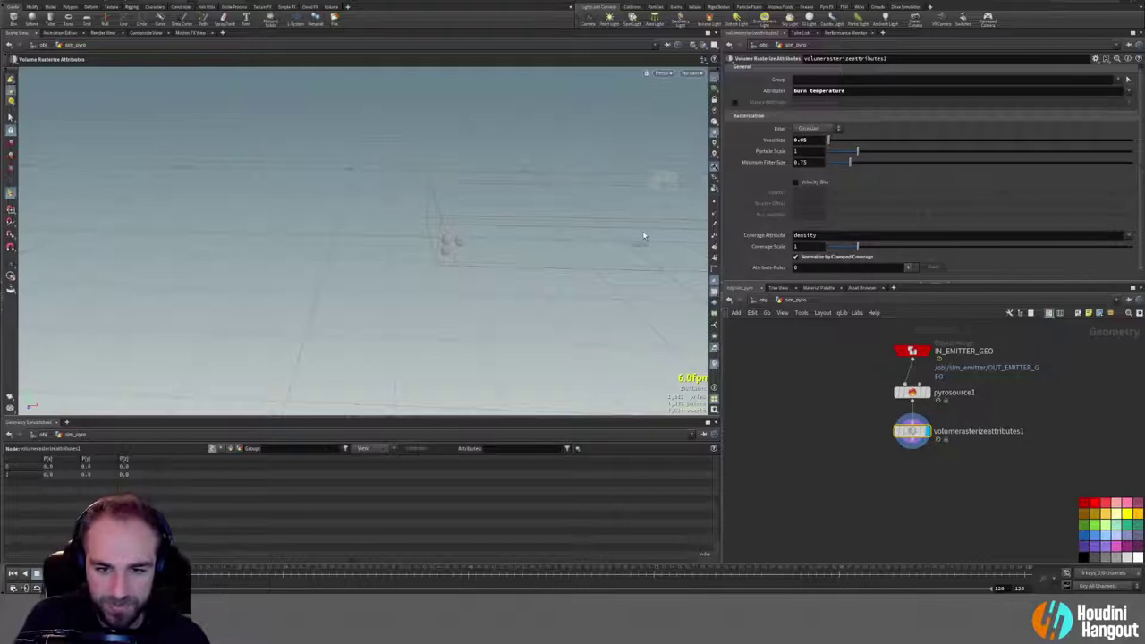
{"action": "left_click", "coordinate": [803, 139]}
{"action": "type", "text": "2"}
{"action": "key", "text": "Return"}
{"action": "left_click_drag", "start_coordinate": [444, 244], "coordinate": [274, 429]}
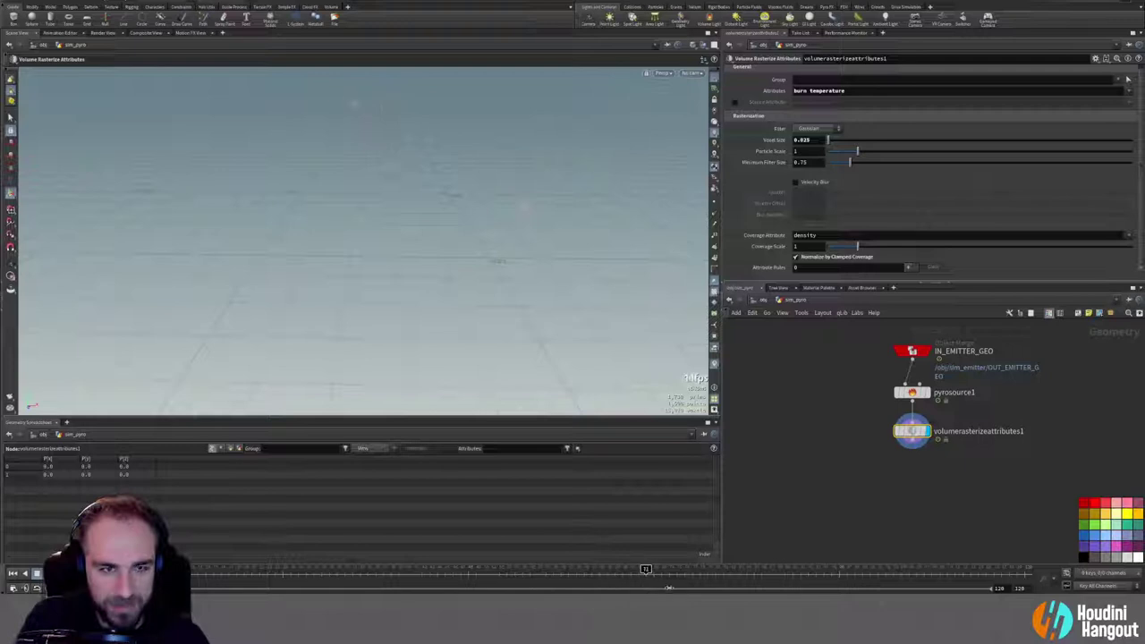
{"action": "middle_click", "coordinate": [914, 434]}
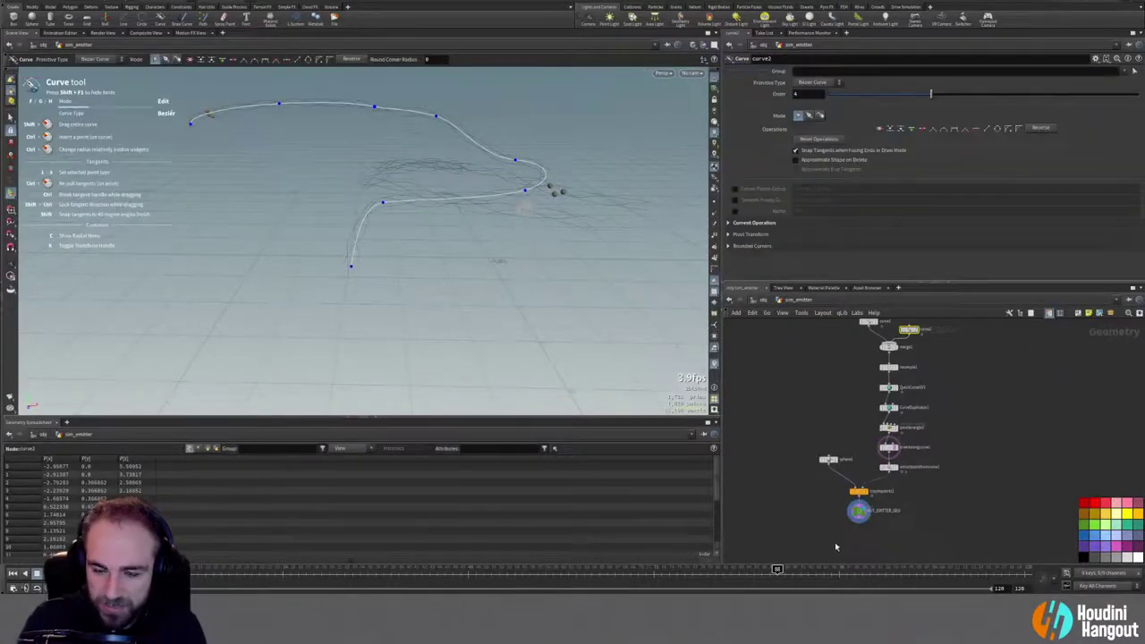
Step: Review extractpointfromcurve1 and CurveDuplicator1 in the sim_emitter network, including the duplicator's Twist and Overall settings
{"action": "middle_click_drag", "start_coordinate": [830, 534], "coordinate": [827, 506]}
{"action": "scroll", "coordinate": [827, 506], "scroll_direction": "up", "scroll_amount": 2}
{"action": "middle_click_drag", "start_coordinate": [963, 444], "coordinate": [963, 473]}
{"action": "left_click", "coordinate": [900, 451]}
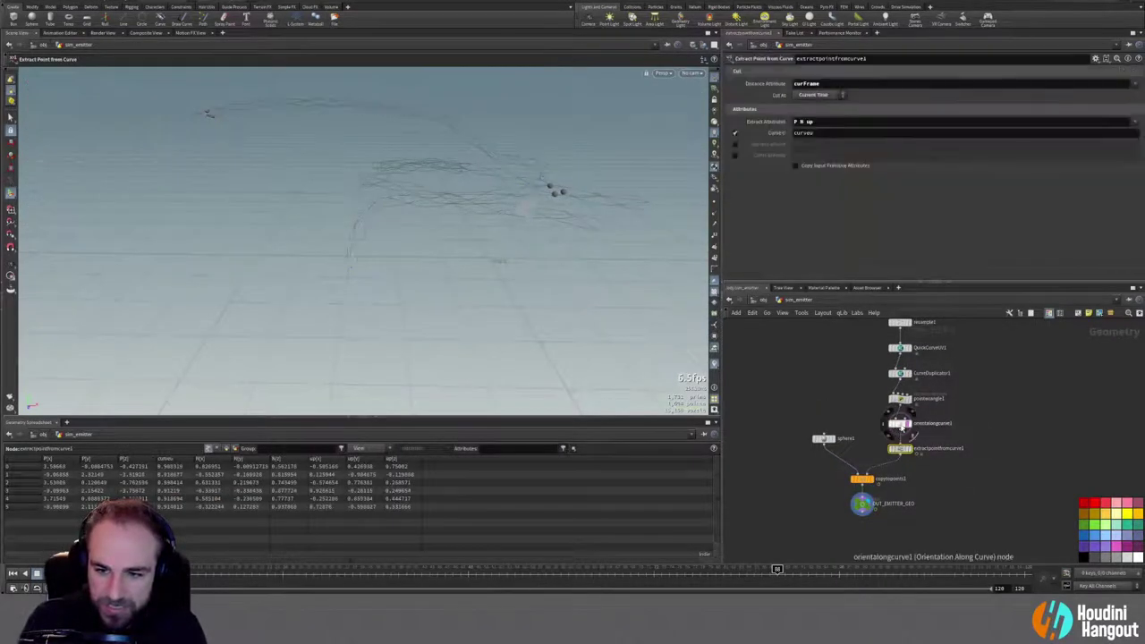
{"action": "left_click", "coordinate": [900, 424]}
{"action": "left_click", "coordinate": [900, 374]}
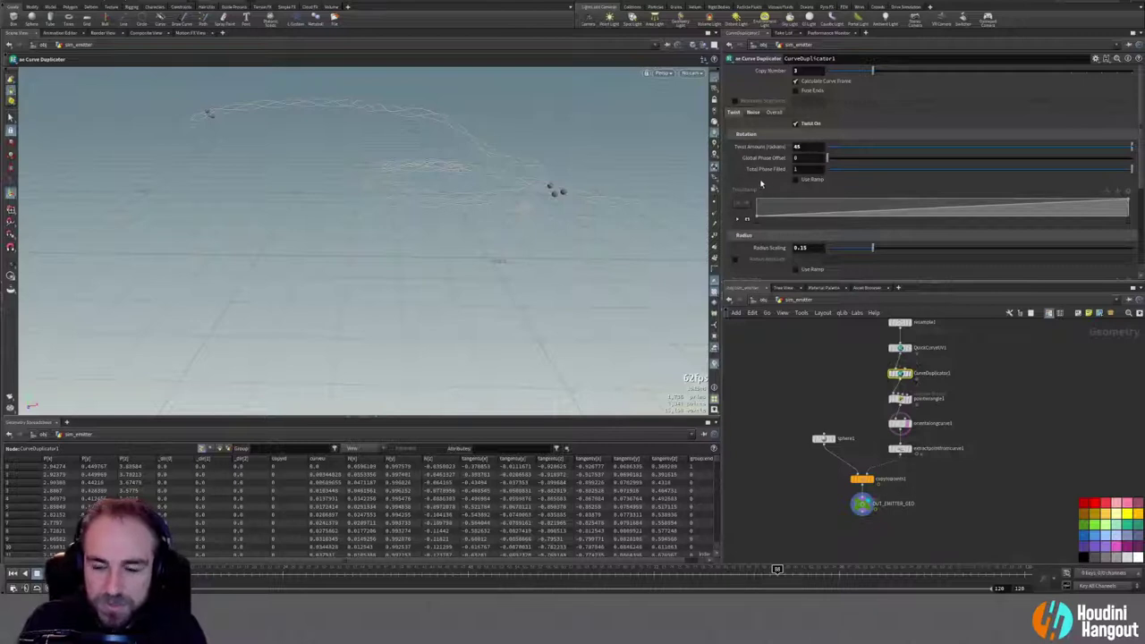
{"action": "left_click", "coordinate": [776, 114]}
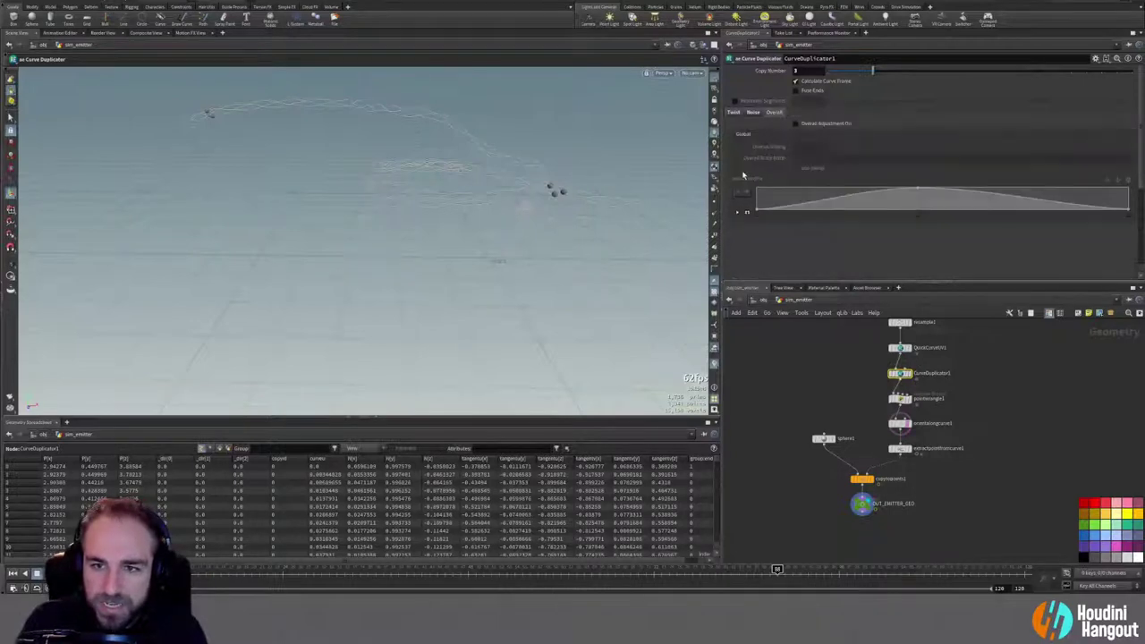
{"action": "left_click", "coordinate": [733, 112]}
{"action": "scroll", "coordinate": [739, 224], "scroll_direction": "down", "scroll_amount": 3}
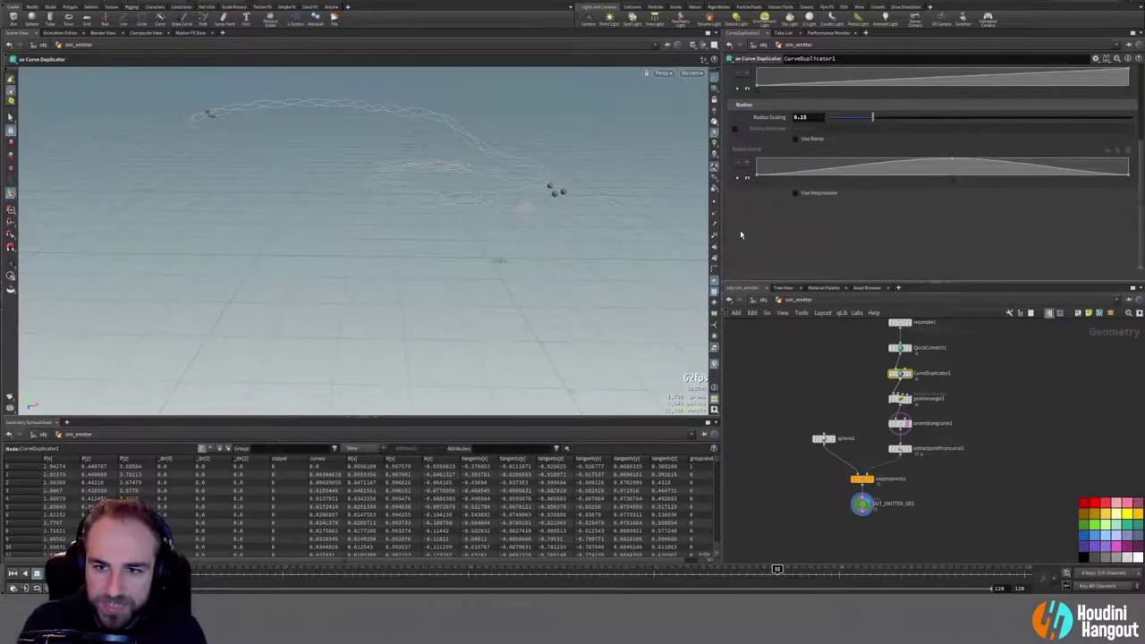
{"action": "scroll", "coordinate": [737, 234], "scroll_direction": "up", "scroll_amount": 1}
Step: Display QuickCurveUV1 and insert a Connectivity node between it and CurveDuplicator1
{"action": "left_click", "coordinate": [912, 338]}
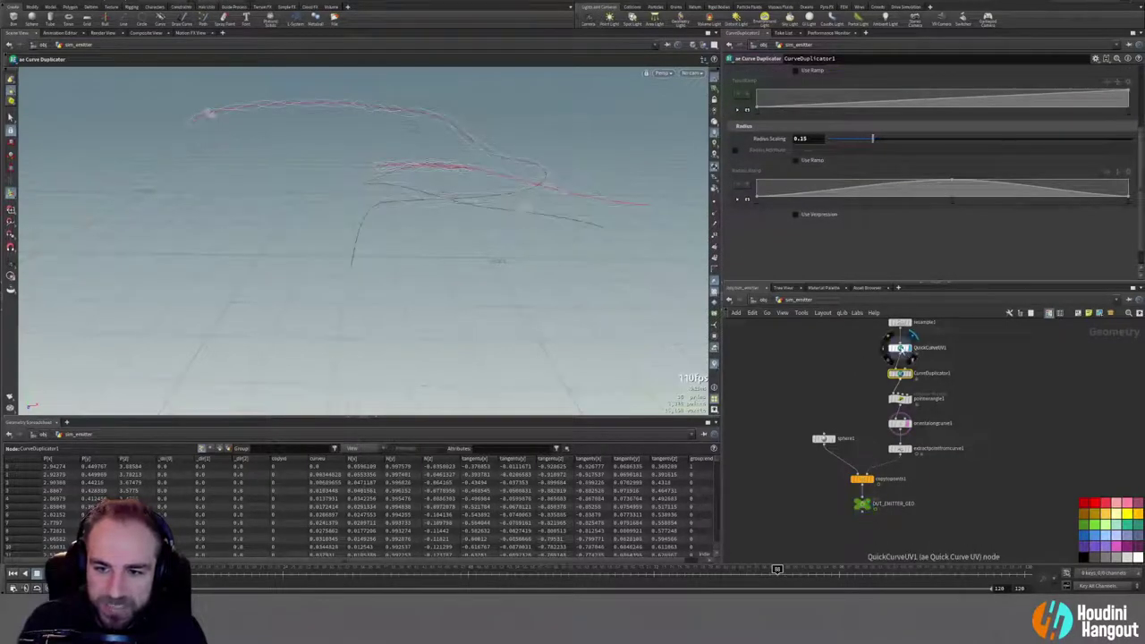
{"action": "left_click", "coordinate": [900, 347]}
{"action": "middle_click", "coordinate": [900, 347]}
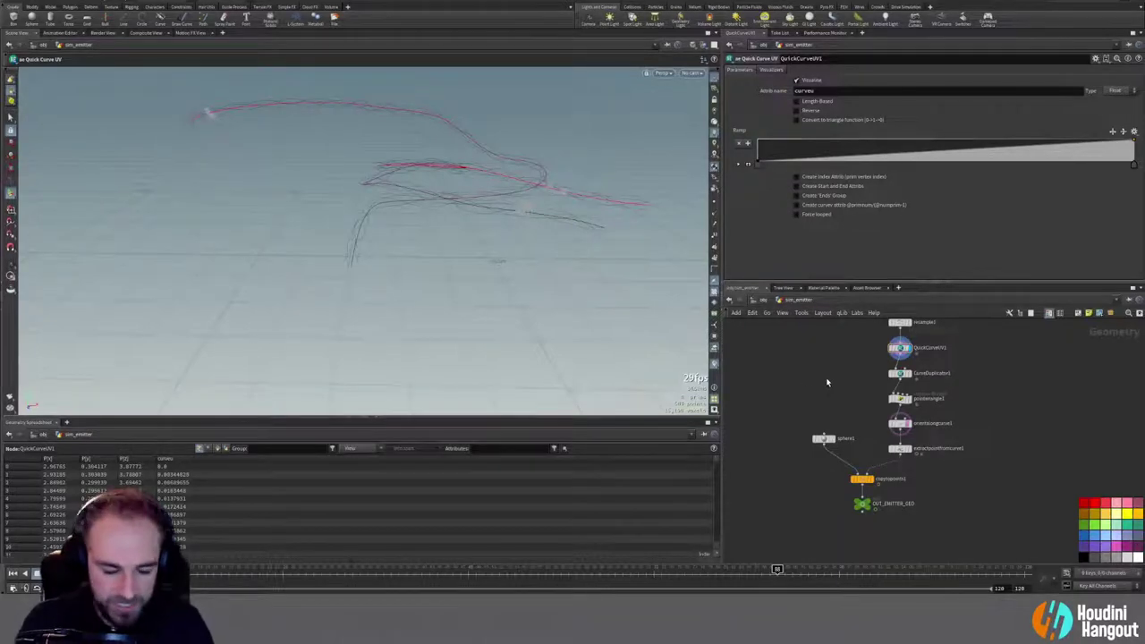
{"action": "key", "text": "Tab"}
{"action": "type", "text": "wran"}
{"action": "key", "text": "Return"}
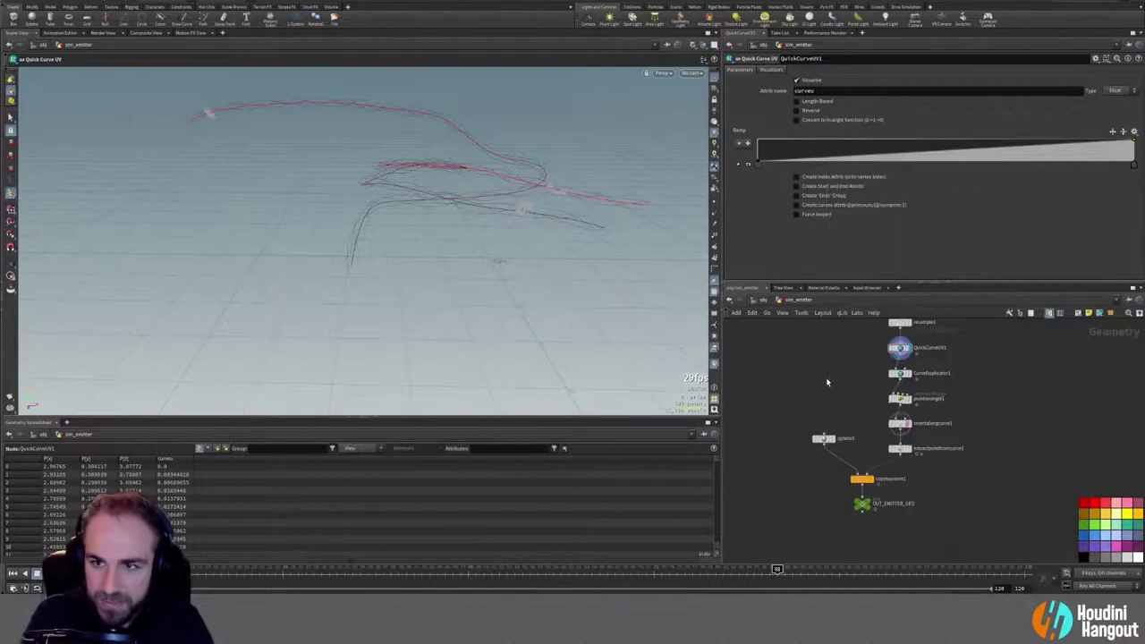
{"action": "left_click", "coordinate": [898, 366]}
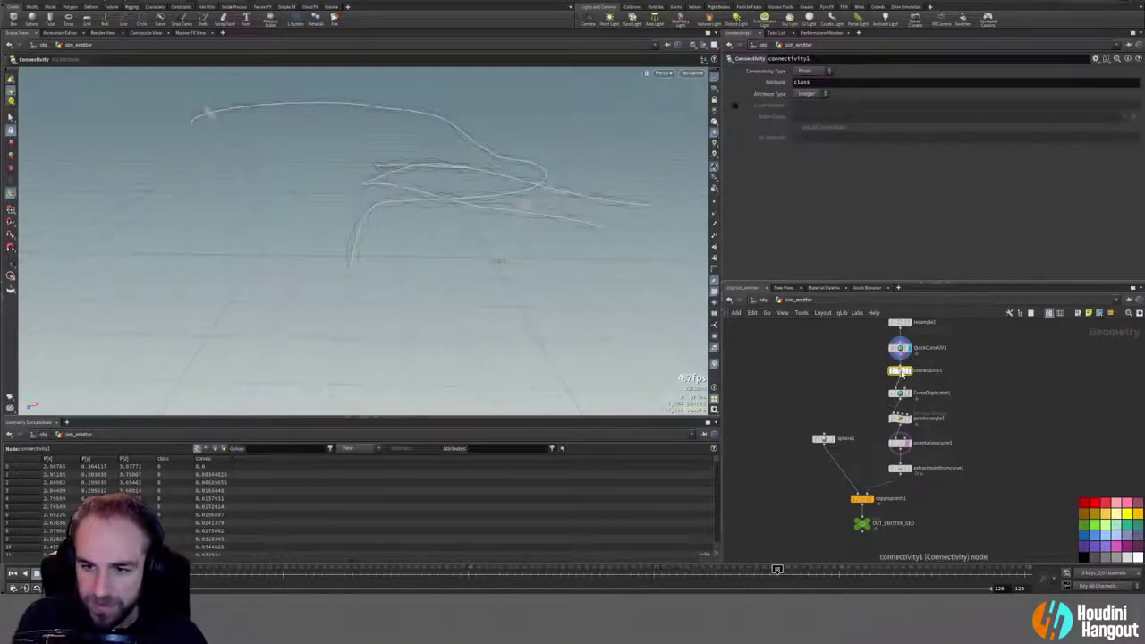
Step: Try the Primitive connectivity type on connectivity1 and check the class primitive attribute at CurveDuplicator1
{"action": "left_click", "coordinate": [805, 70]}
{"action": "left_click", "coordinate": [807, 92]}
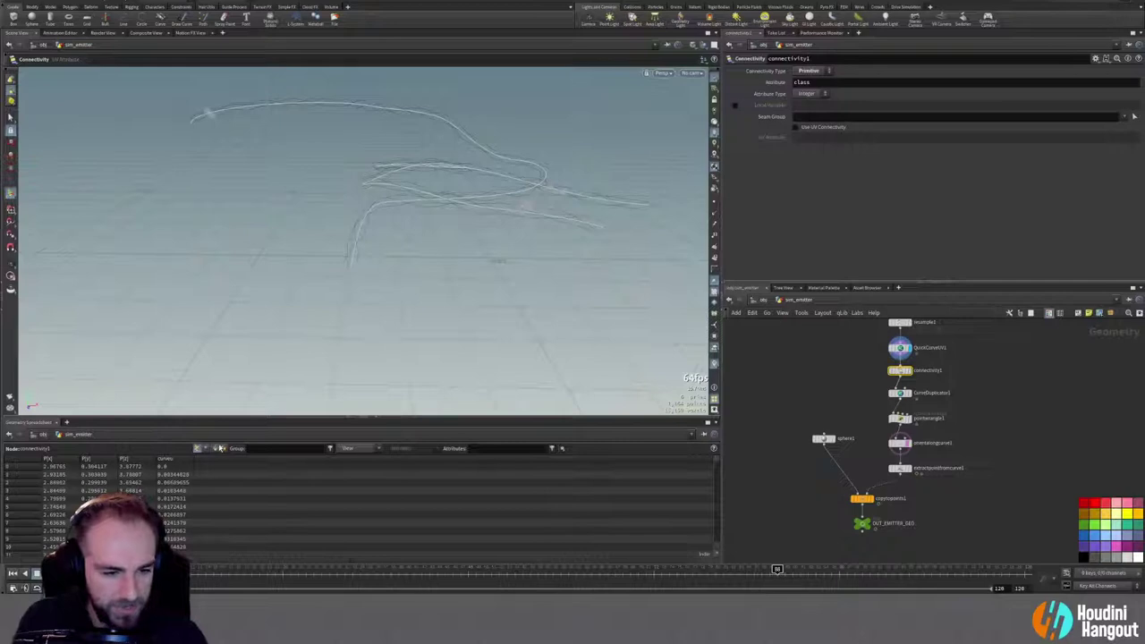
{"action": "left_click", "coordinate": [216, 447]}
{"action": "left_click", "coordinate": [898, 392]}
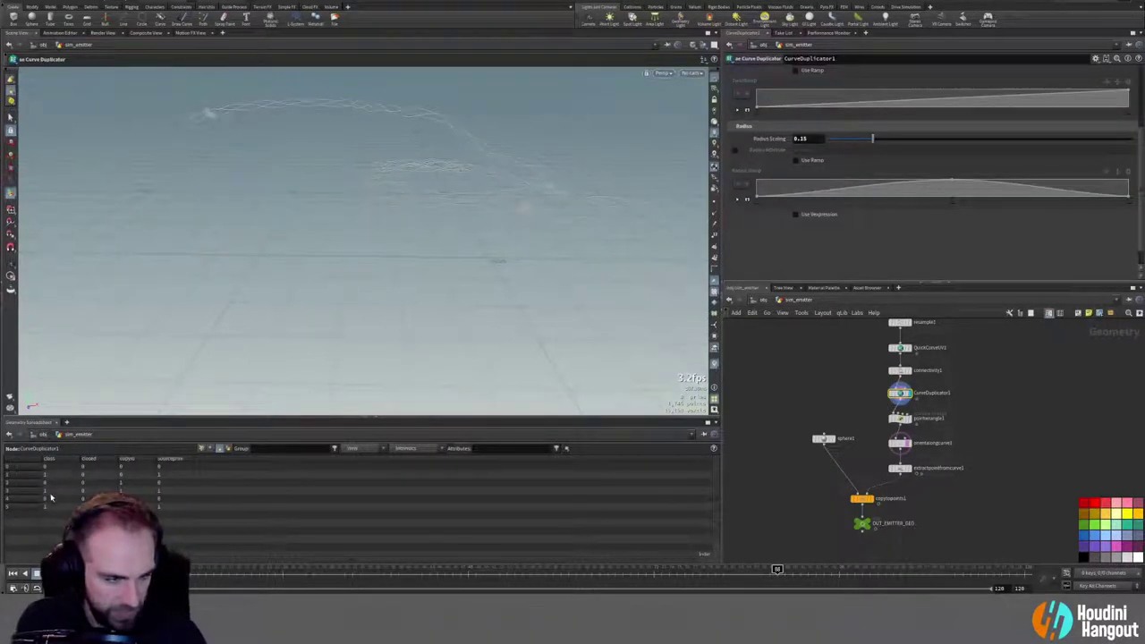
Step: Inspect the attributes on copytopoints1 and extractpointfromcurve1 to see whether class is carried downstream
{"action": "left_click", "coordinate": [870, 499]}
{"action": "left_click", "coordinate": [859, 499]}
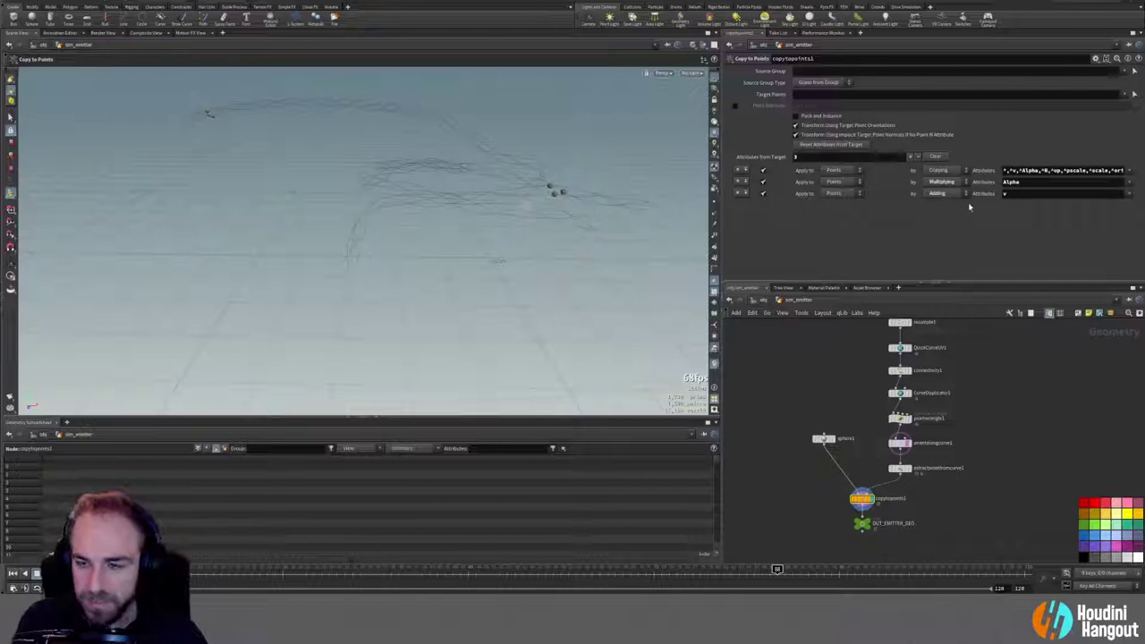
{"action": "left_click", "coordinate": [909, 468]}
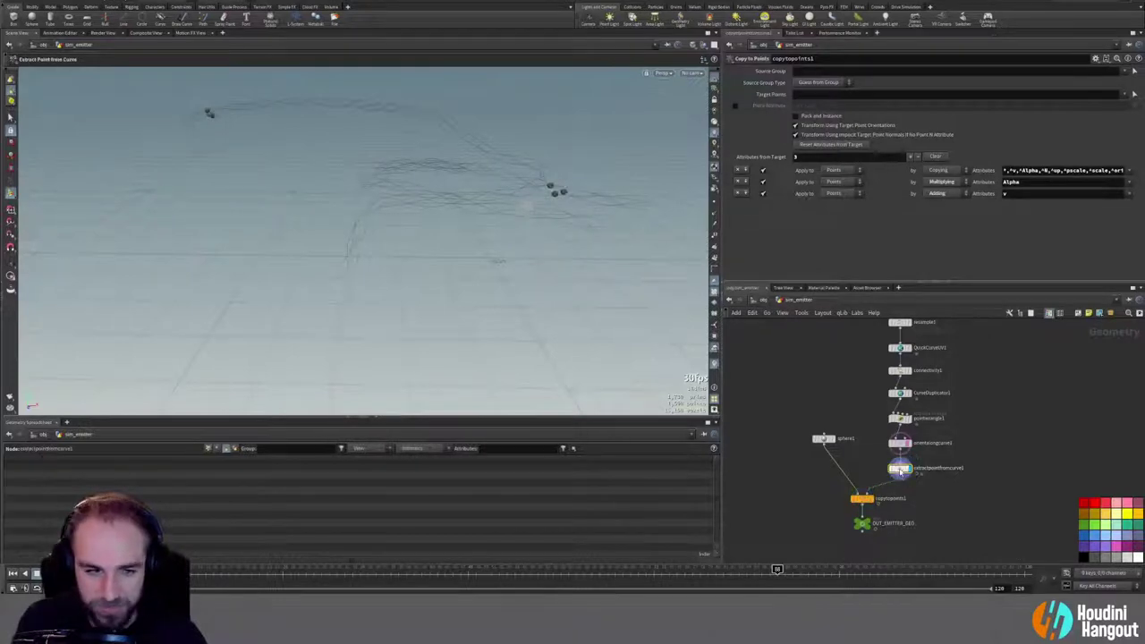
{"action": "left_click", "coordinate": [899, 467]}
{"action": "left_click", "coordinate": [223, 448]}
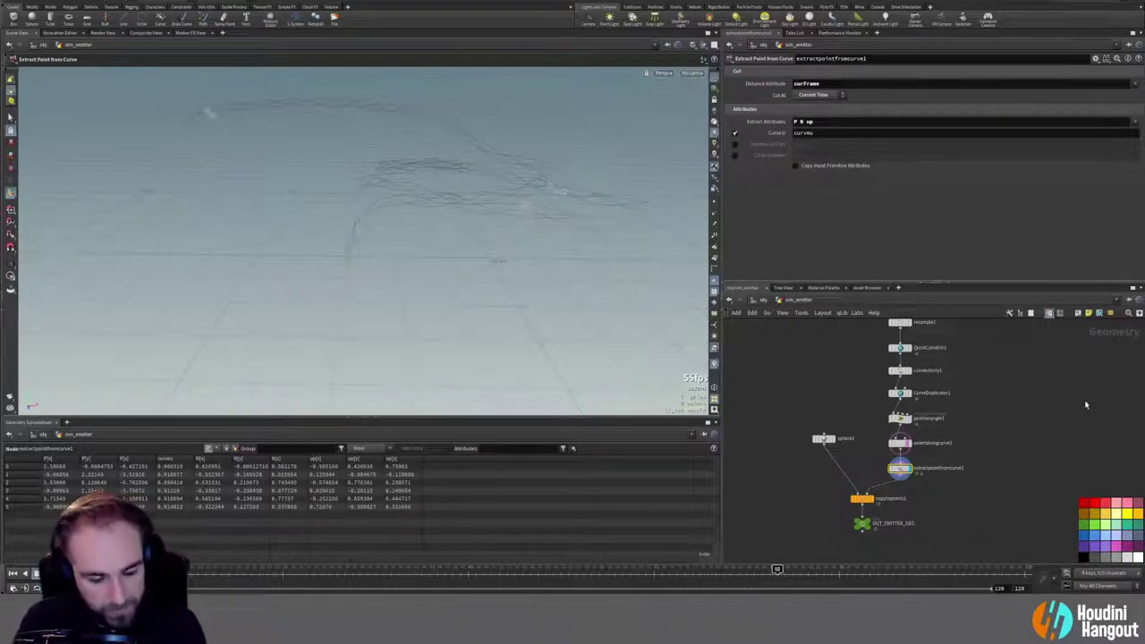
Step: Set the connectivity type of connectivity1 to Point
{"action": "left_click", "coordinate": [899, 369]}
{"action": "left_click", "coordinate": [808, 71]}
{"action": "left_click", "coordinate": [809, 79]}
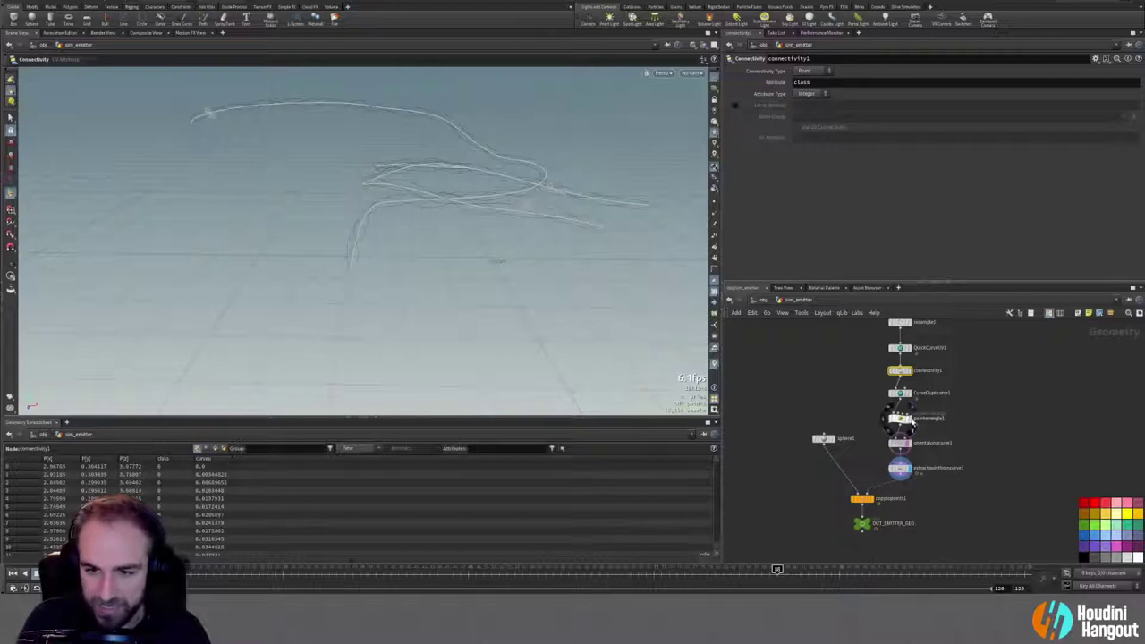
Step: Trace the class point attribute from CurveDuplicator1 to extractpointfromcurve1 and check which attributes are offered for extraction
{"action": "left_click", "coordinate": [901, 393]}
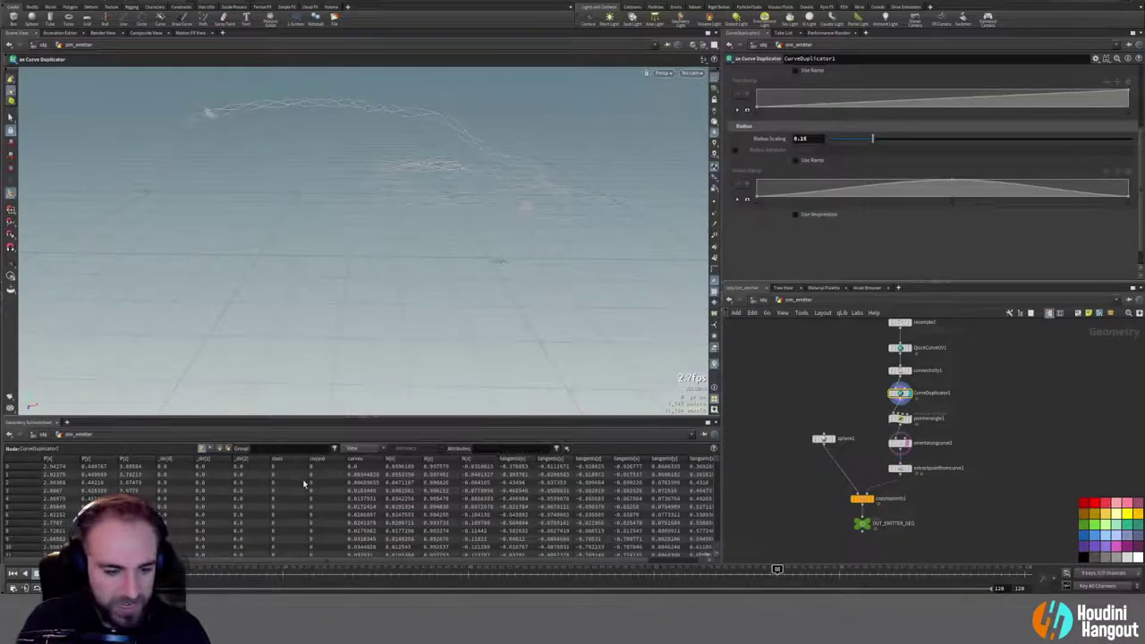
{"action": "left_click", "coordinate": [899, 418]}
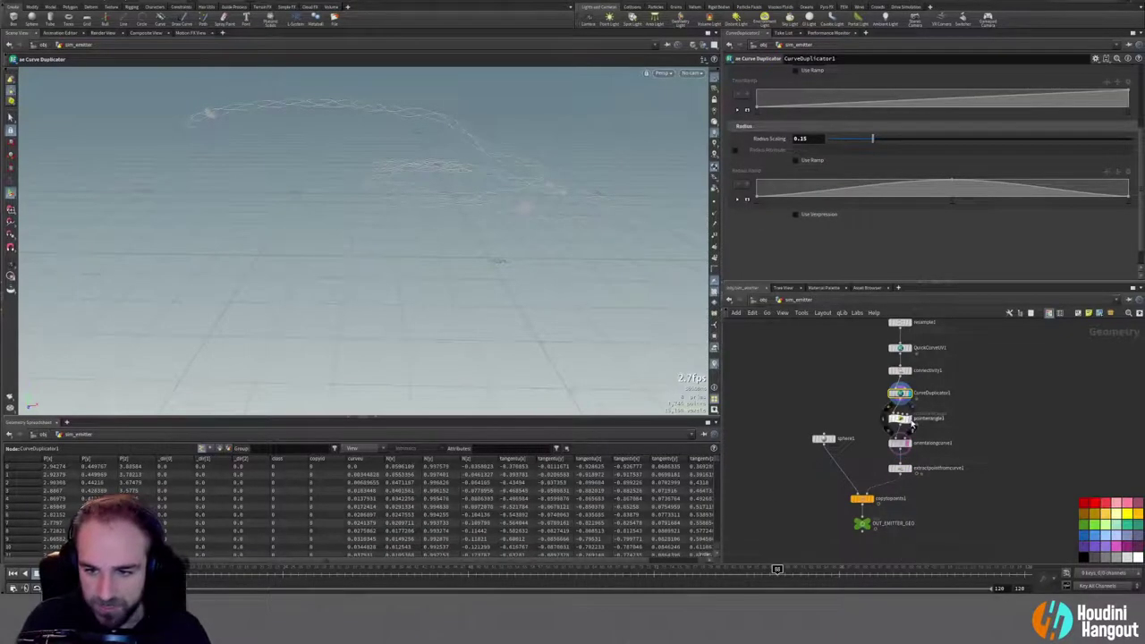
{"action": "left_click", "coordinate": [899, 468]}
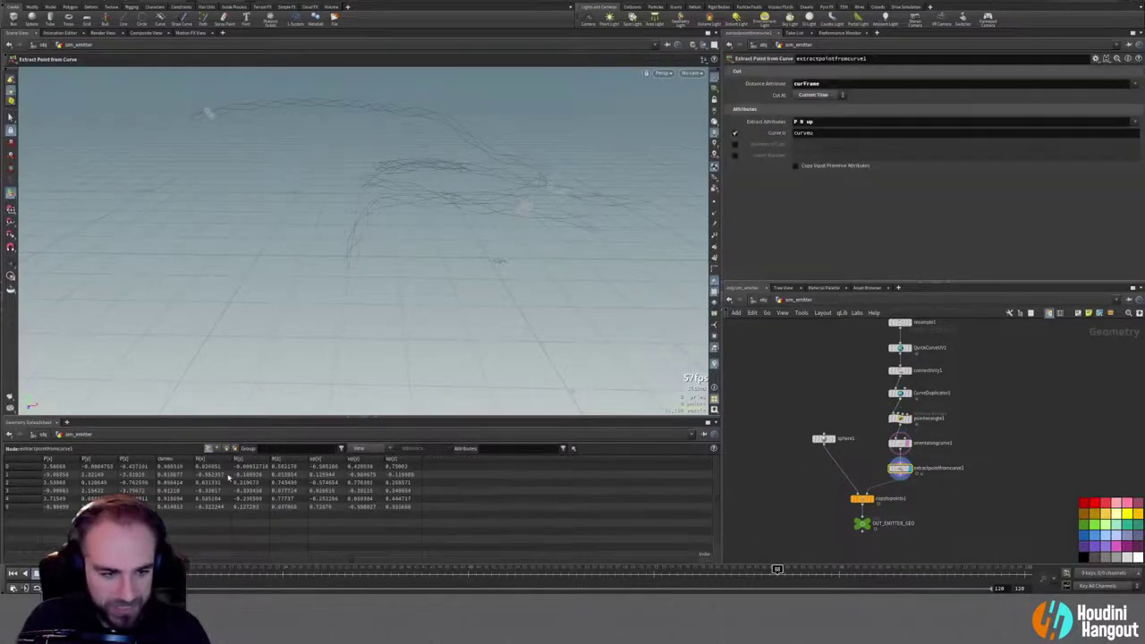
{"action": "left_click", "coordinate": [1134, 122]}
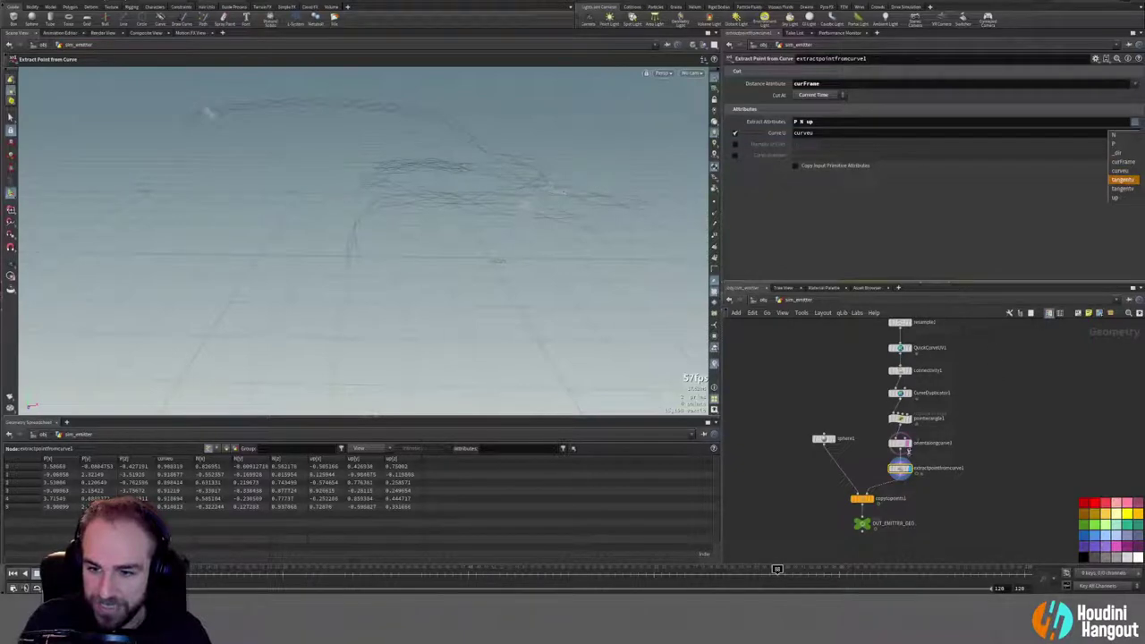
{"action": "left_click", "coordinate": [969, 452]}
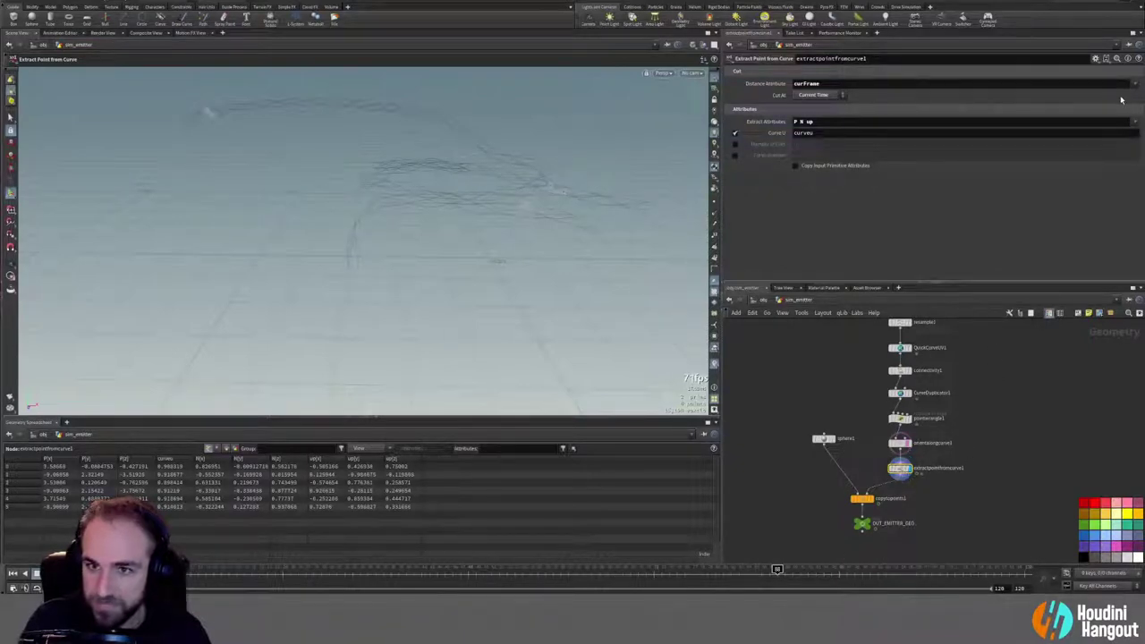
{"action": "left_click", "coordinate": [1133, 124]}
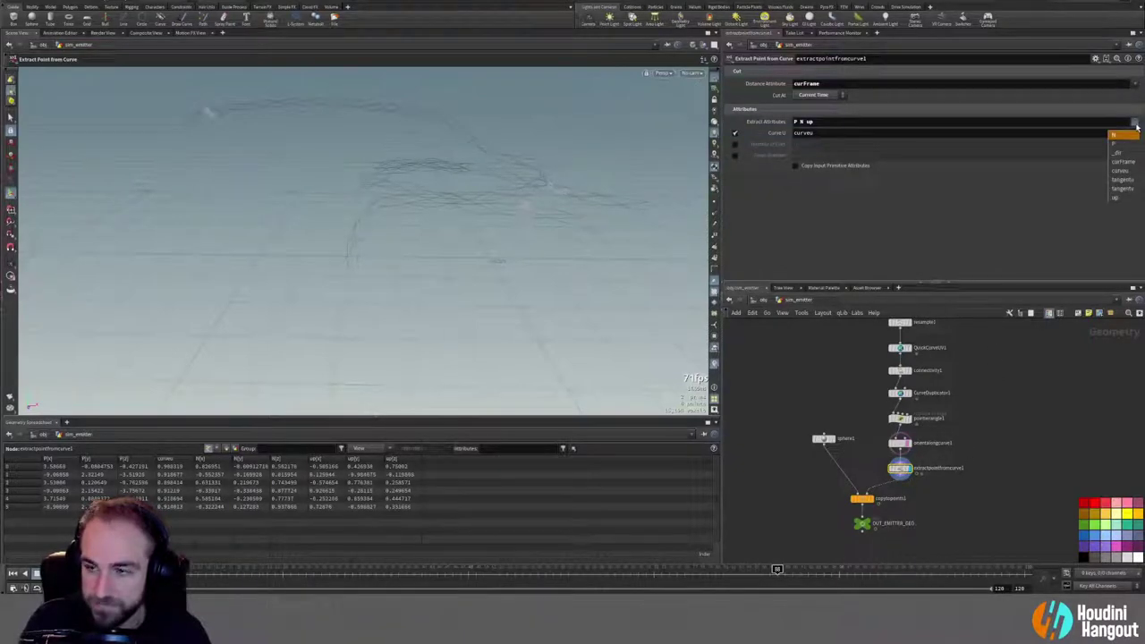
{"action": "left_click", "coordinate": [948, 447]}
Step: Compare the node info of pointwrangle1, orientalongcurve1 and extractpointfromcurve1 for the class attribute
{"action": "middle_click", "coordinate": [902, 424]}
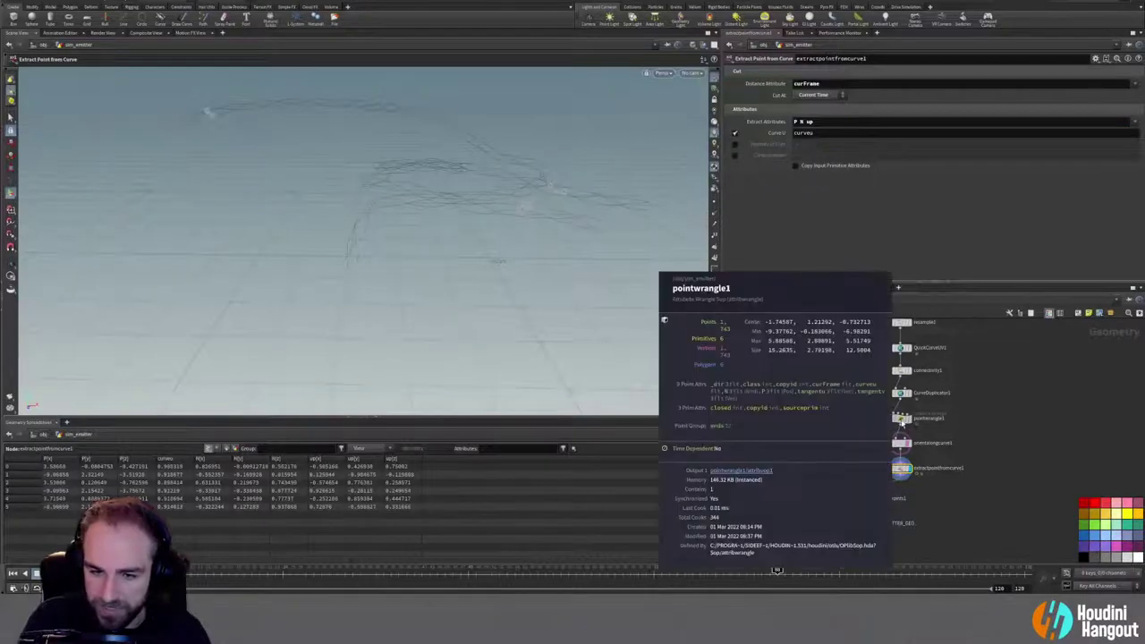
{"action": "middle_click", "coordinate": [901, 444]}
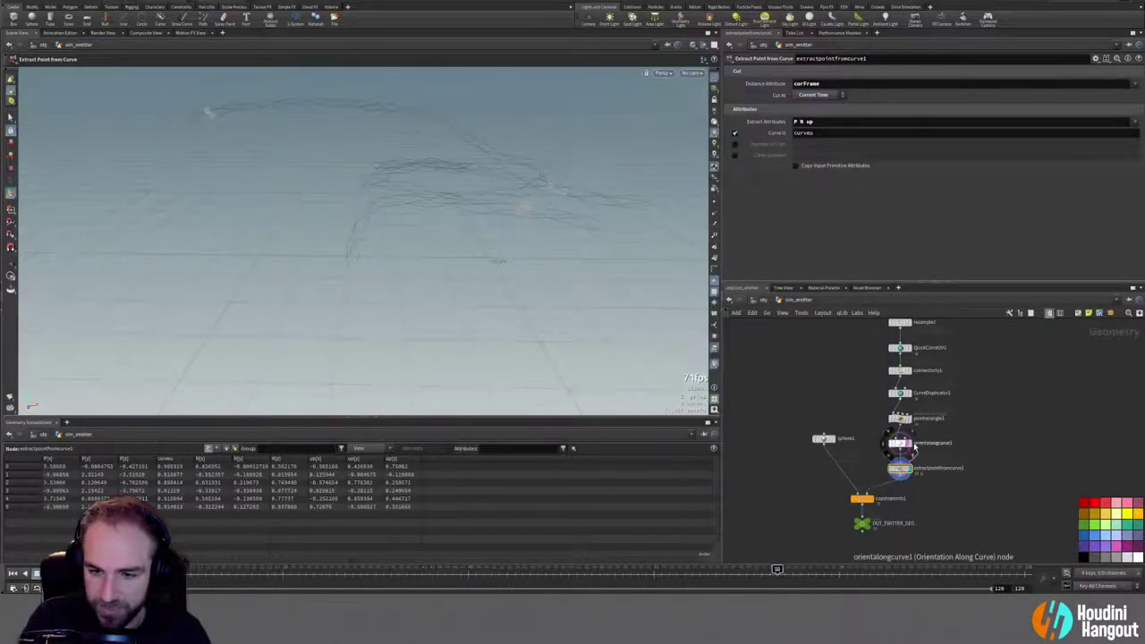
{"action": "left_click", "coordinate": [910, 444]}
{"action": "left_click", "coordinate": [901, 445]}
{"action": "middle_click", "coordinate": [901, 444]}
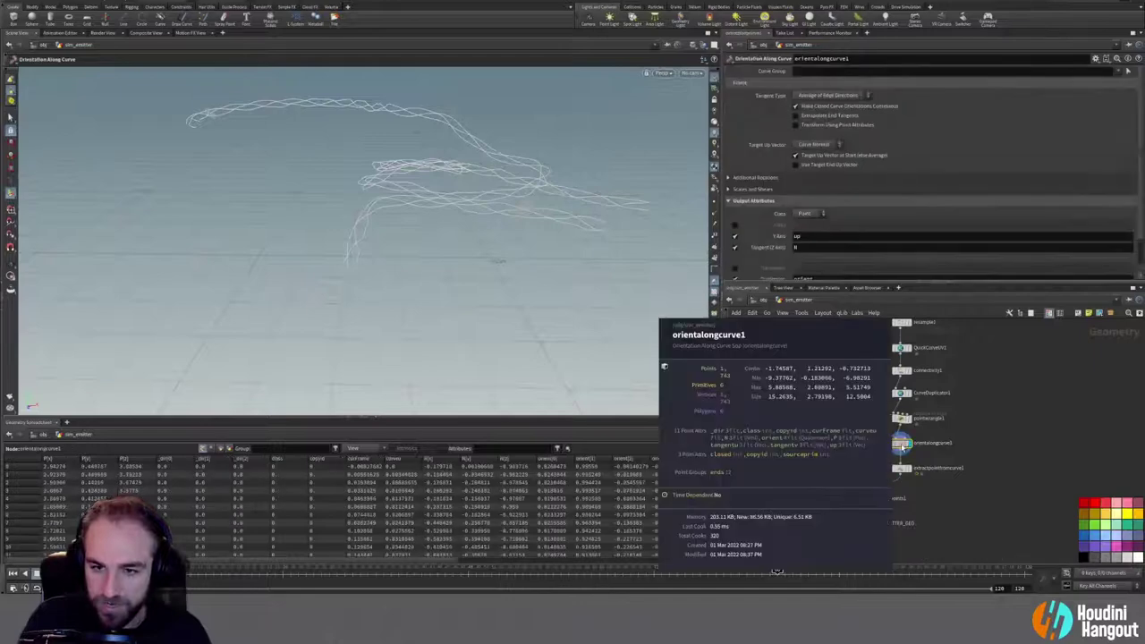
{"action": "middle_click", "coordinate": [902, 445]}
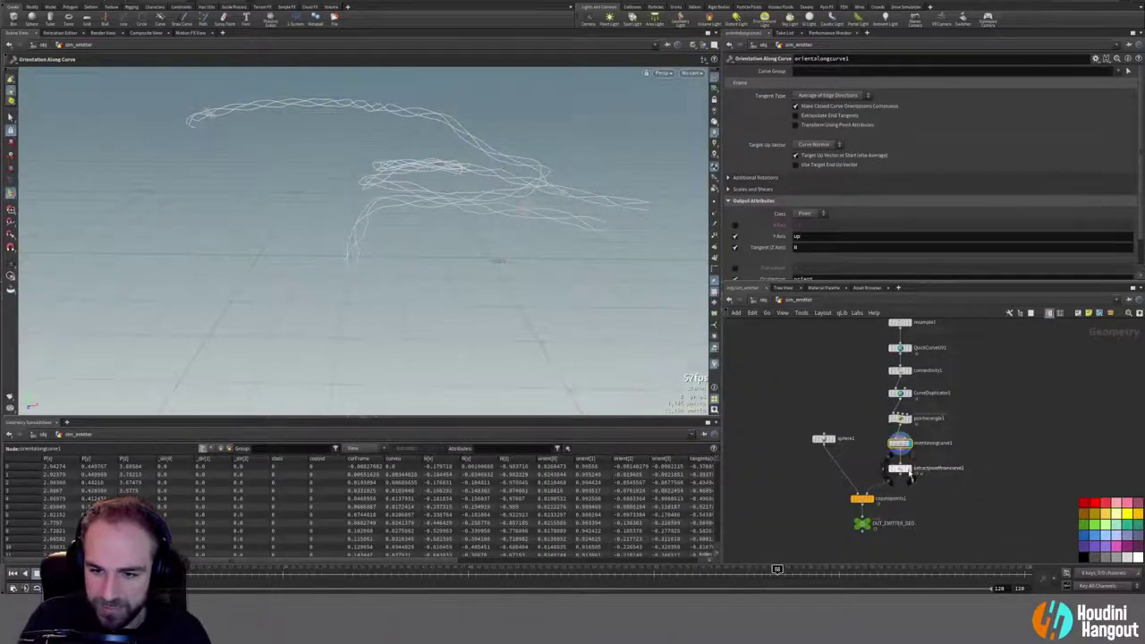
{"action": "left_click", "coordinate": [899, 468]}
{"action": "middle_click", "coordinate": [898, 468]}
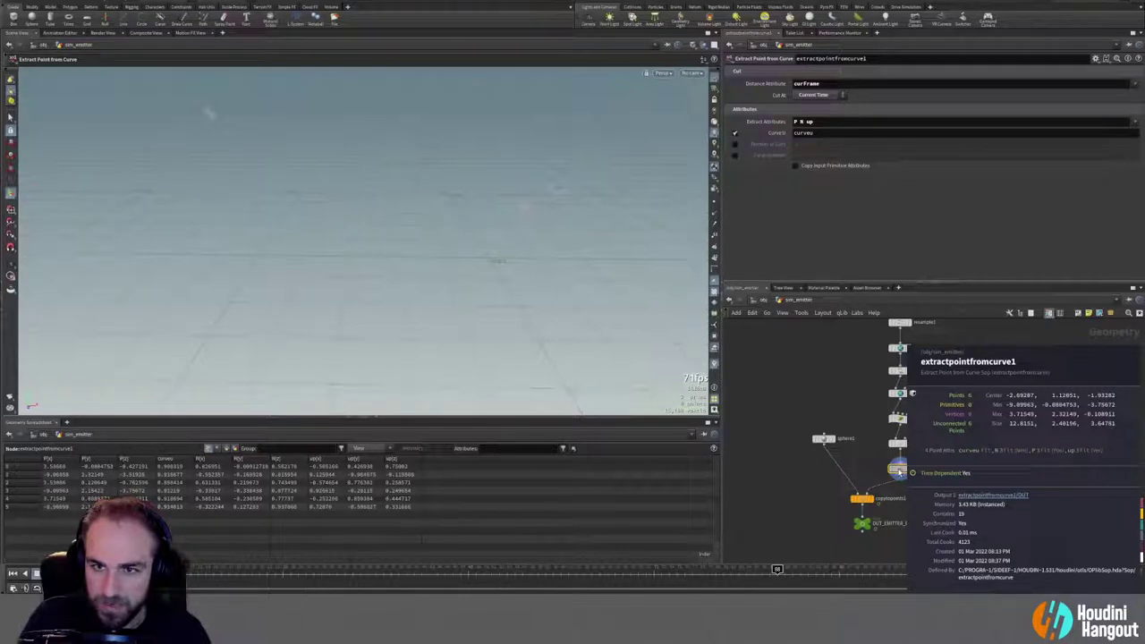
Step: Add class to the Extract Attributes of extractpointfromcurve1 and display the spheres copied onto its points
{"action": "left_click", "coordinate": [841, 120]}
{"action": "type", "text": "cla"}
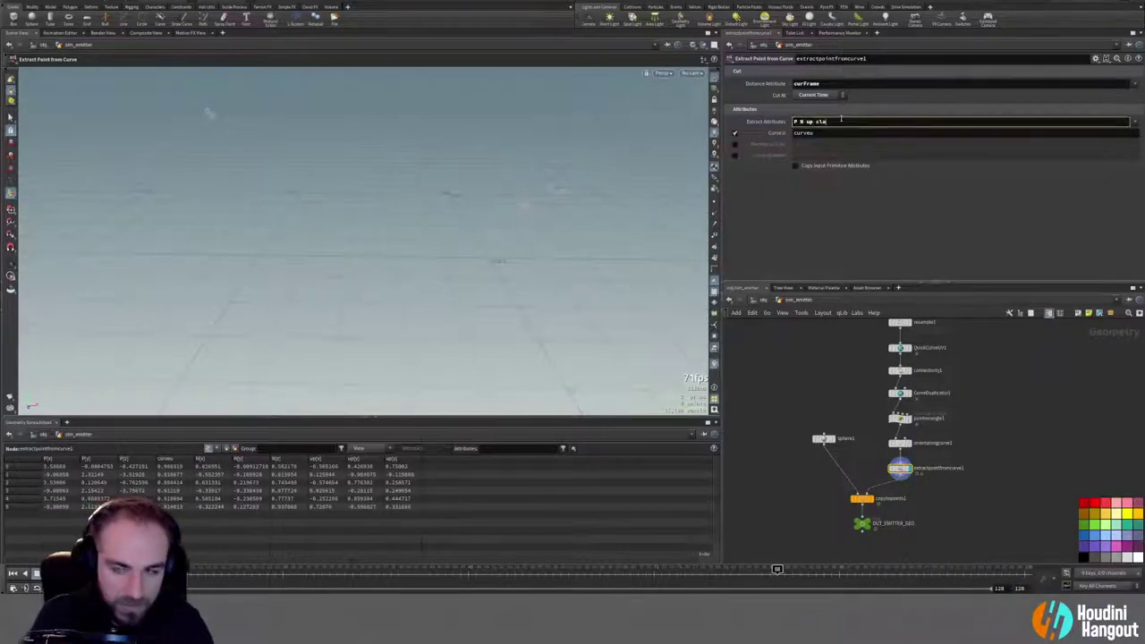
{"action": "type", "text": "ss"}
{"action": "key", "text": "Return"}
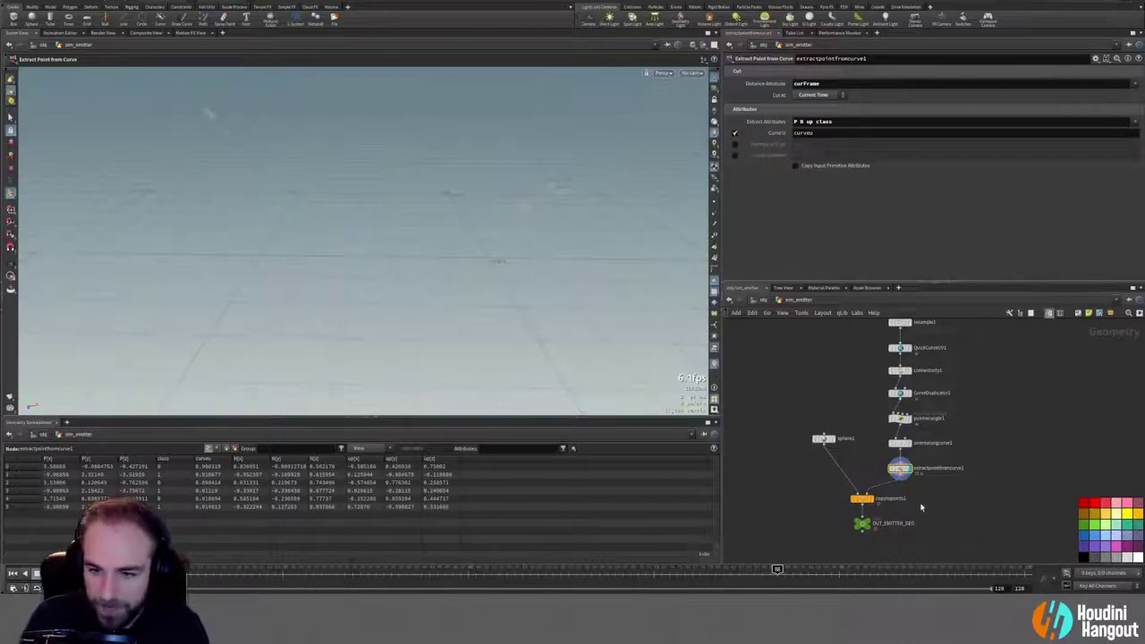
{"action": "left_click", "coordinate": [867, 498]}
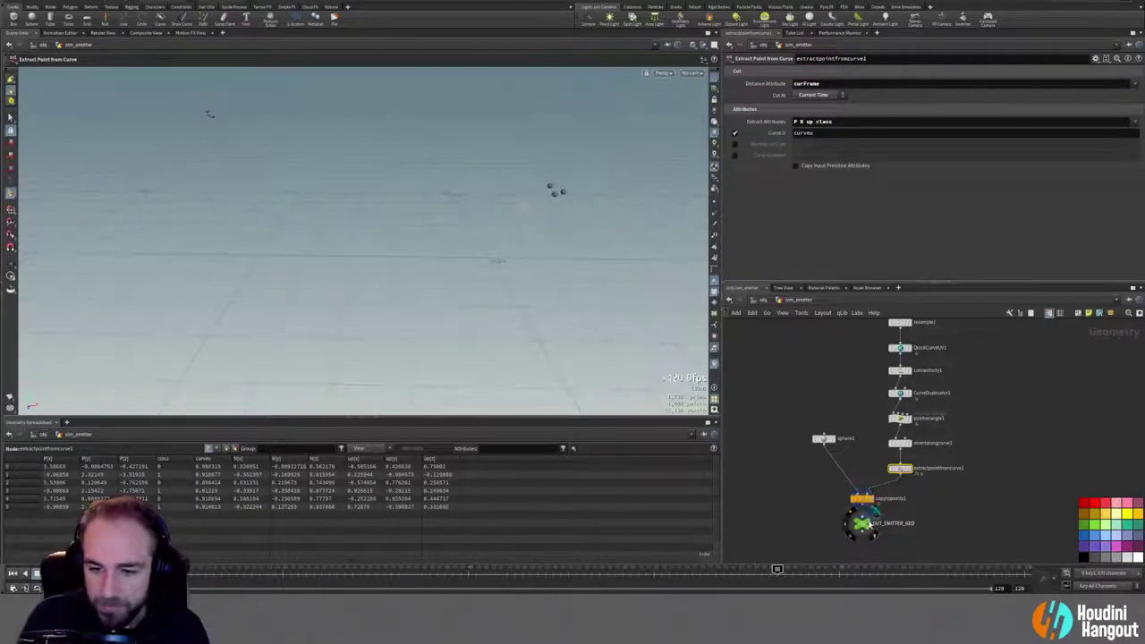
Step: In sim_pyro, insert a Split node between IN_EMITTER_GEO and pyrosource1, leaving room for a second branch
{"action": "left_click", "coordinate": [868, 522]}
{"action": "left_click", "coordinate": [861, 523]}
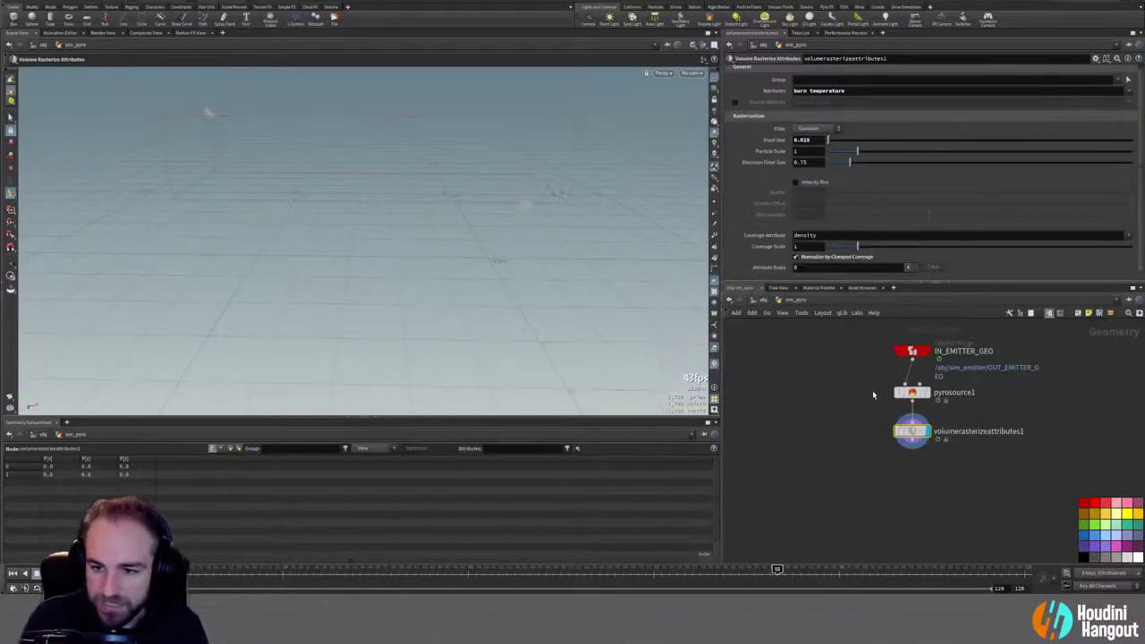
{"action": "left_click_drag", "start_coordinate": [871, 391], "coordinate": [927, 434]}
{"action": "left_click_drag", "start_coordinate": [910, 393], "coordinate": [910, 449]}
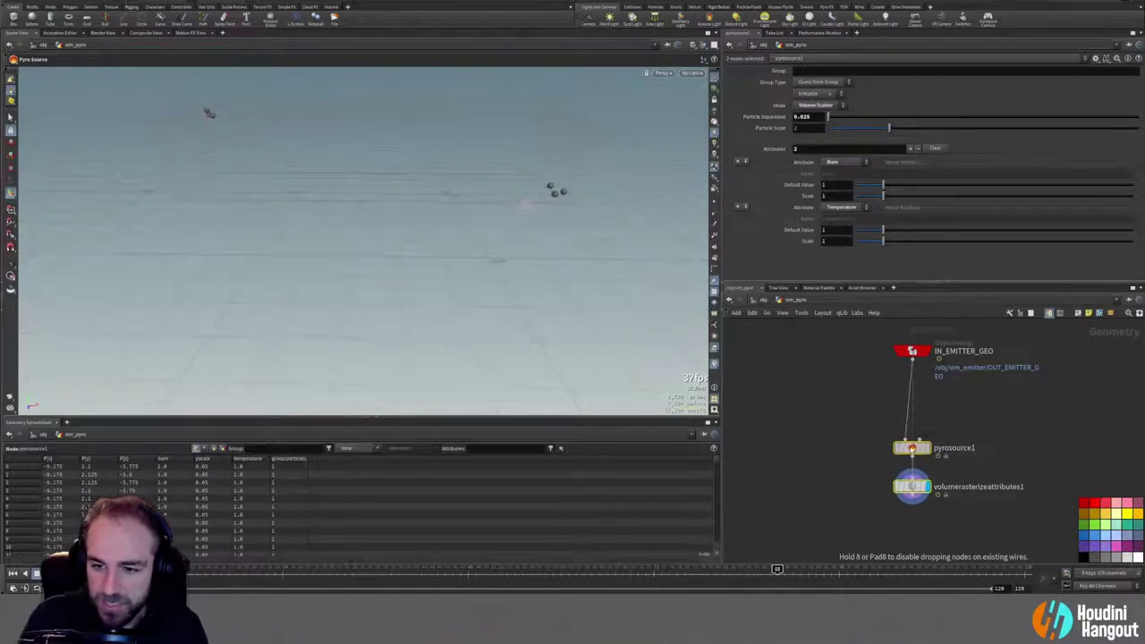
{"action": "left_click", "coordinate": [912, 447]}
{"action": "key", "text": "Tab"}
{"action": "type", "text": "split"}
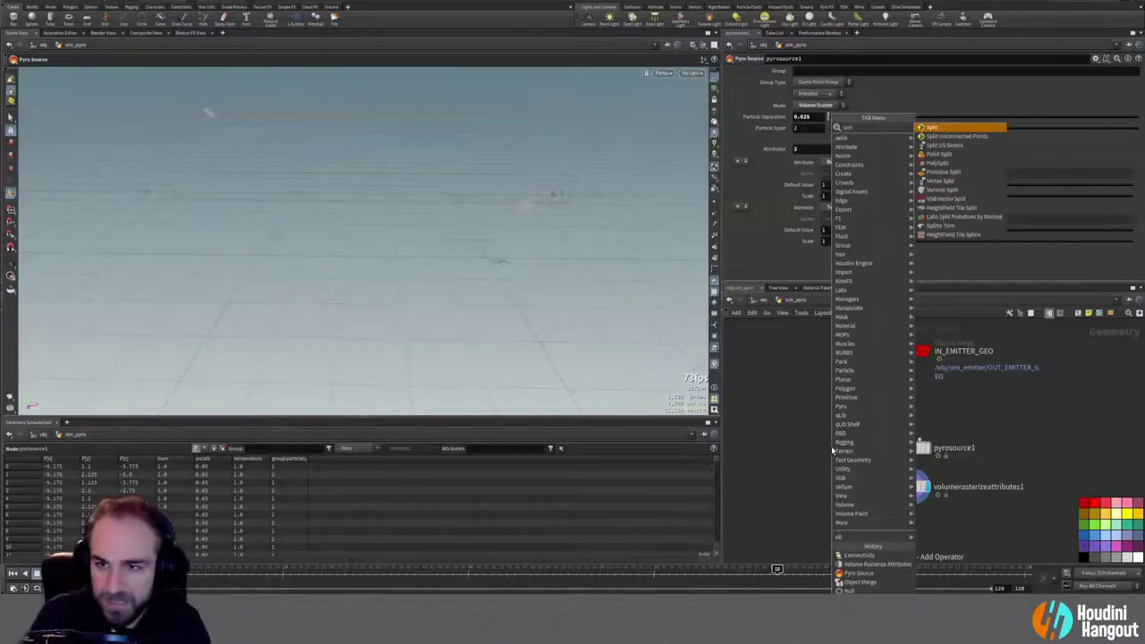
{"action": "key", "text": "Return"}
{"action": "left_click", "coordinate": [911, 384]}
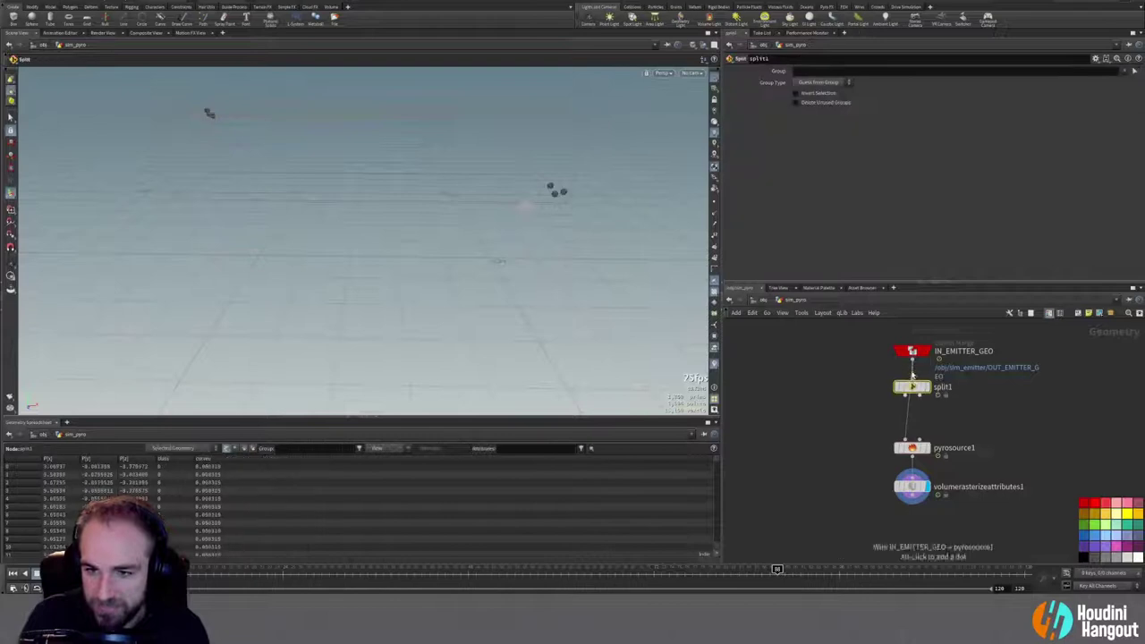
{"action": "left_click_drag", "start_coordinate": [872, 426], "coordinate": [988, 531]}
{"action": "left_click_drag", "start_coordinate": [912, 448], "coordinate": [881, 463]}
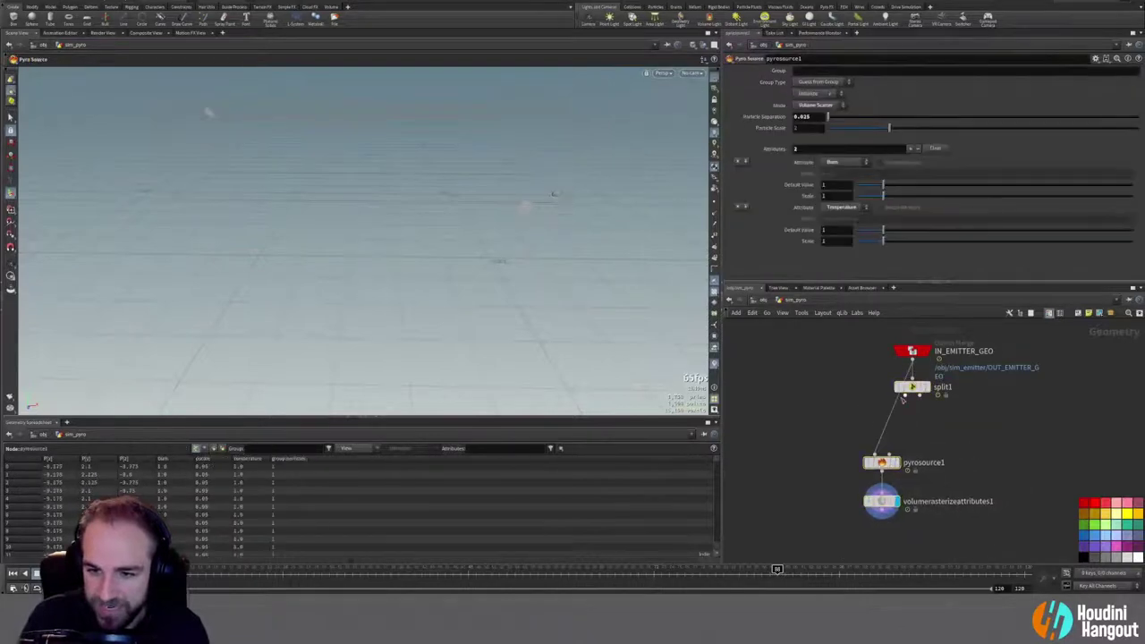
{"action": "left_click", "coordinate": [911, 386]}
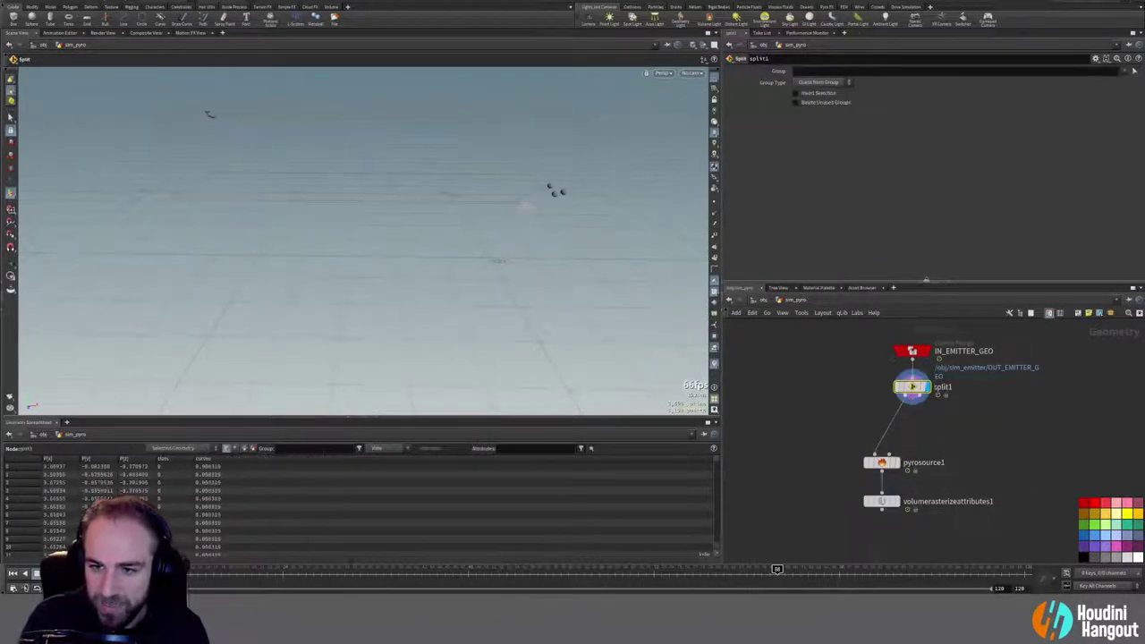
{"action": "left_click", "coordinate": [805, 84]}
{"action": "left_click", "coordinate": [811, 123]}
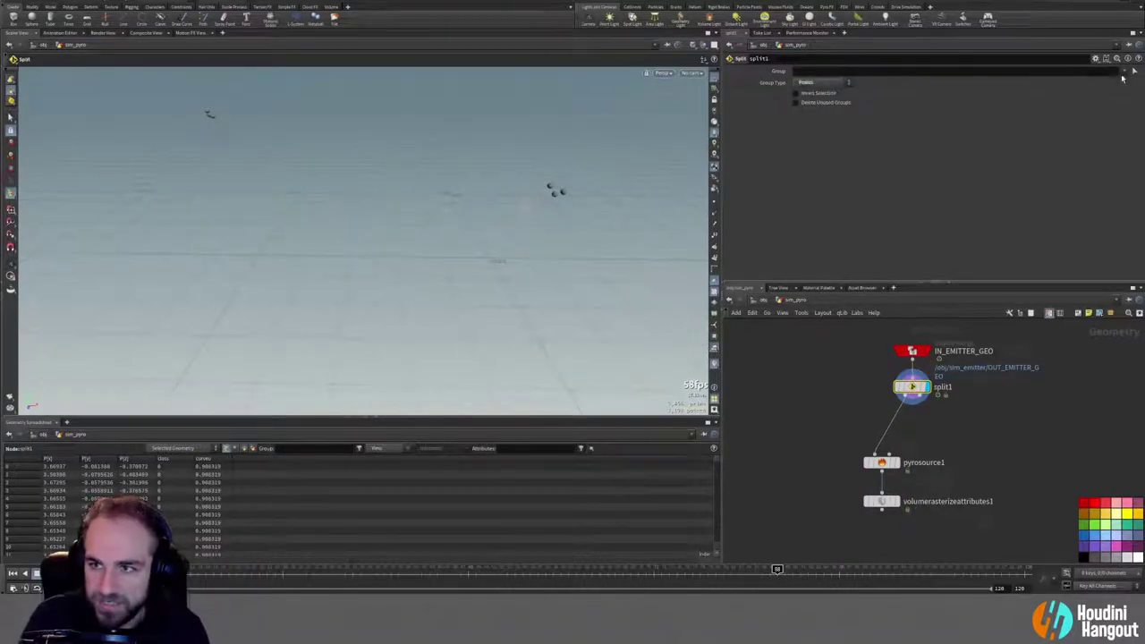
{"action": "middle_click", "coordinate": [912, 353]}
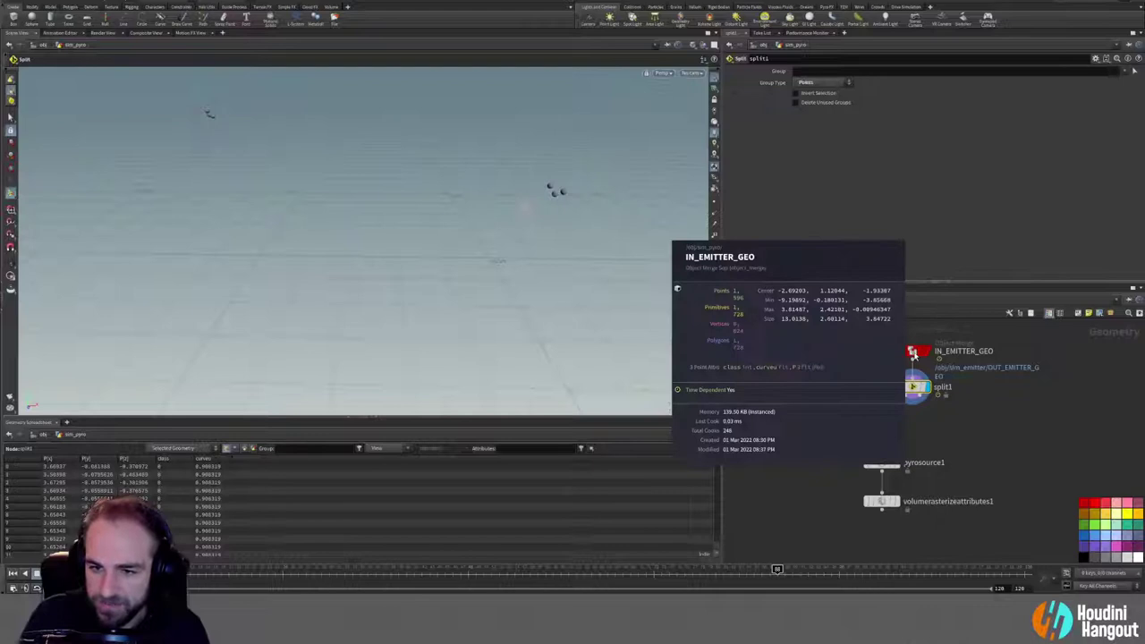
{"action": "left_click", "coordinate": [805, 72]}
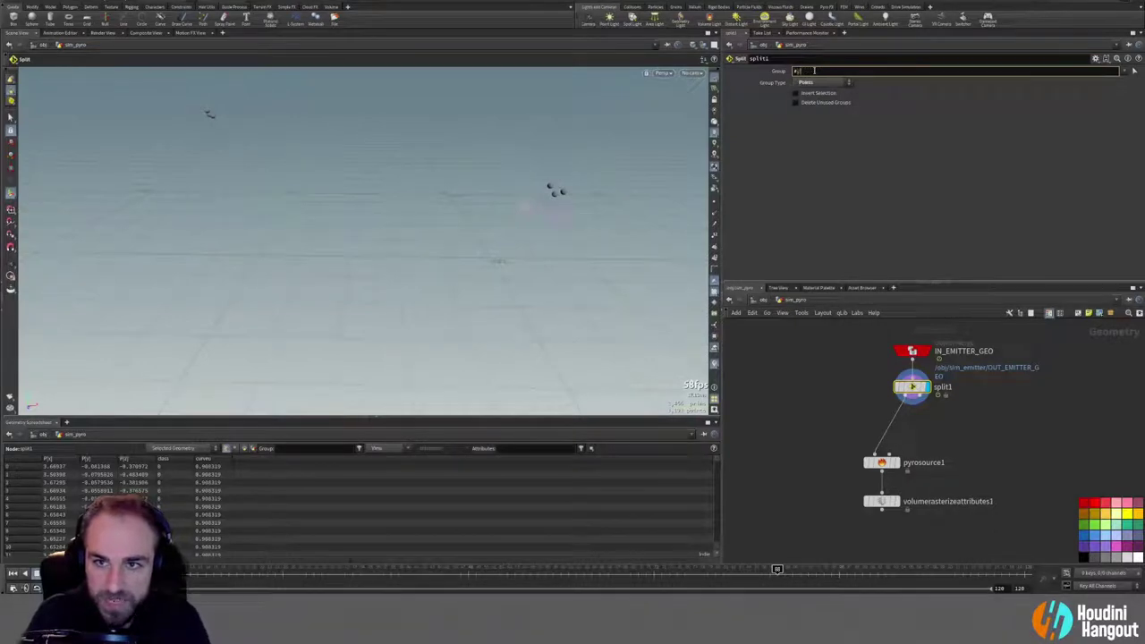
{"action": "type", "text": "@class=0"}
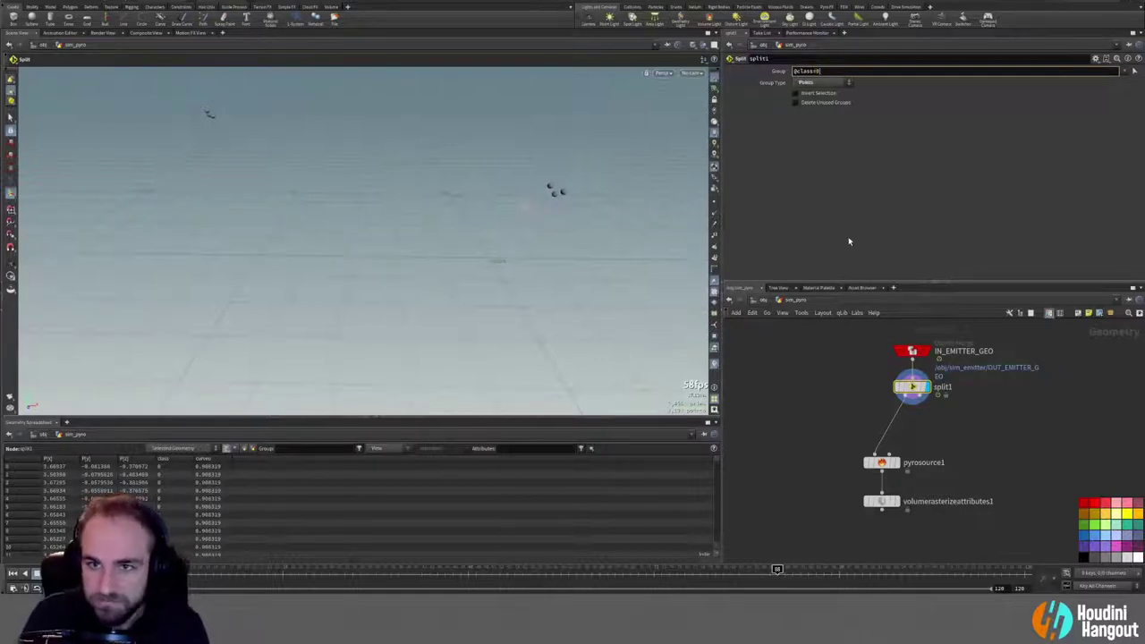
{"action": "key", "text": "Return"}
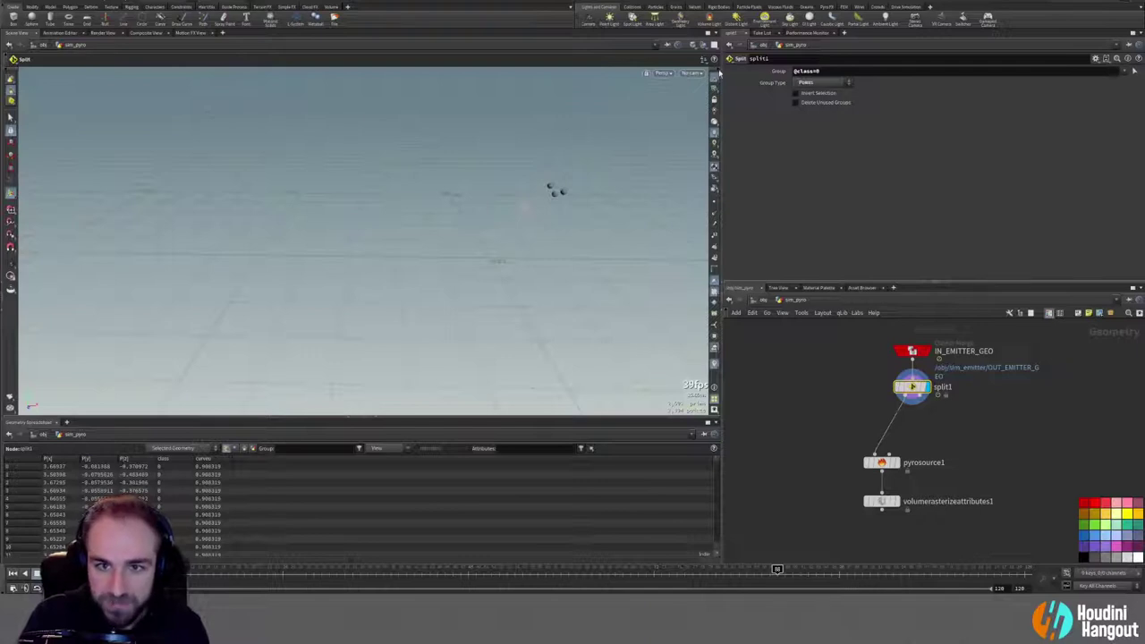
{"action": "left_click", "coordinate": [881, 462]}
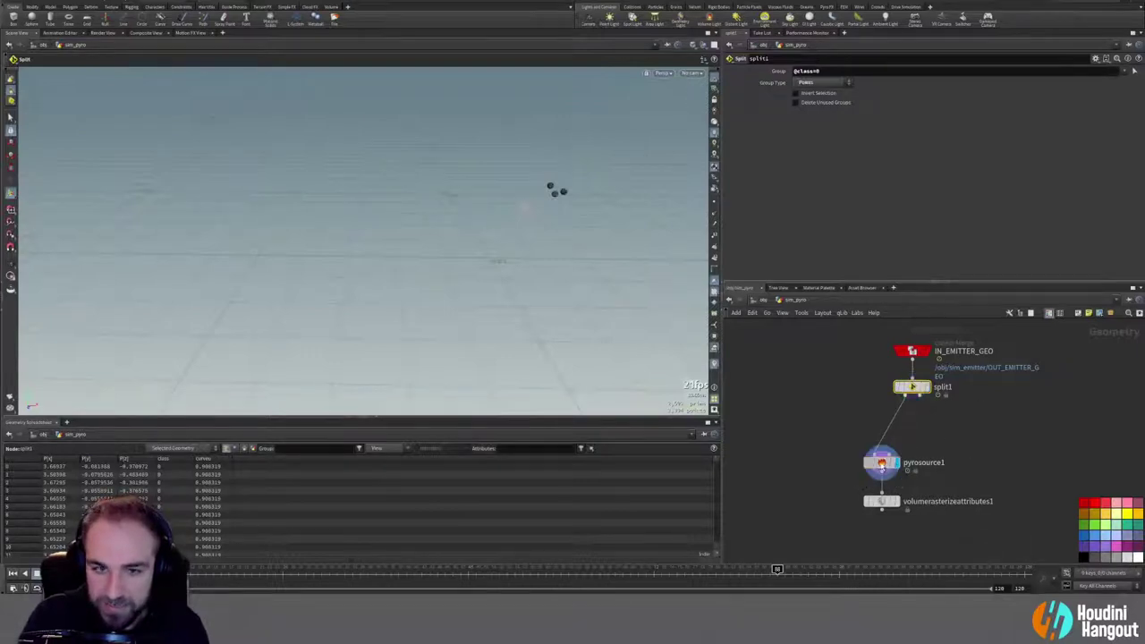
{"action": "left_click", "coordinate": [896, 503]}
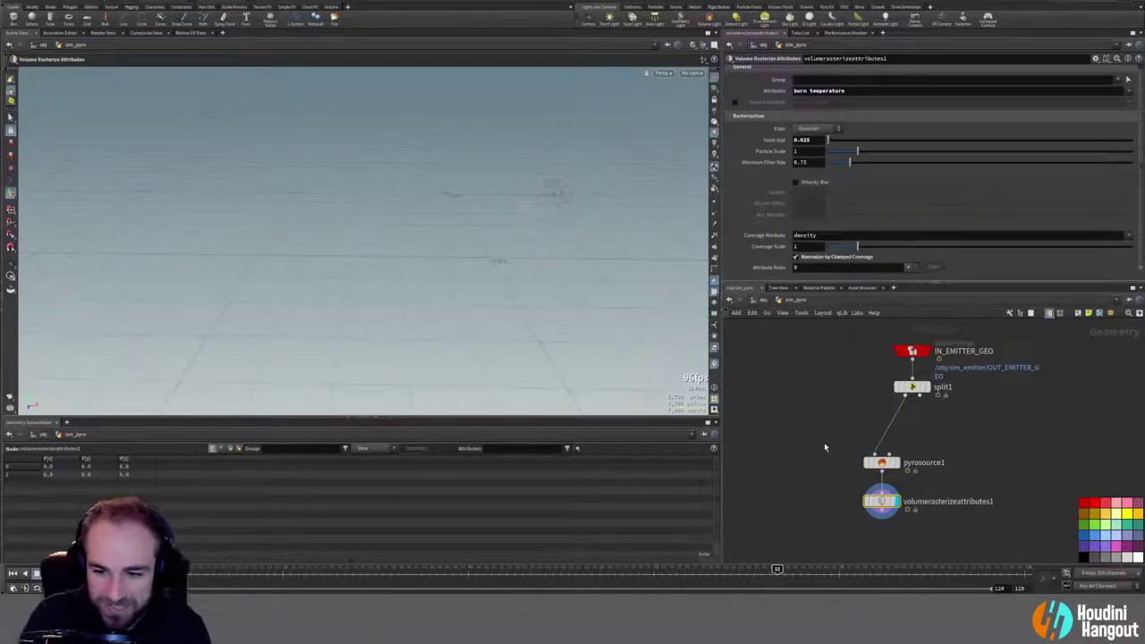
{"action": "left_click_drag", "start_coordinate": [822, 440], "coordinate": [916, 535]}
{"action": "left_click_drag", "start_coordinate": [884, 464], "coordinate": [1010, 464]}
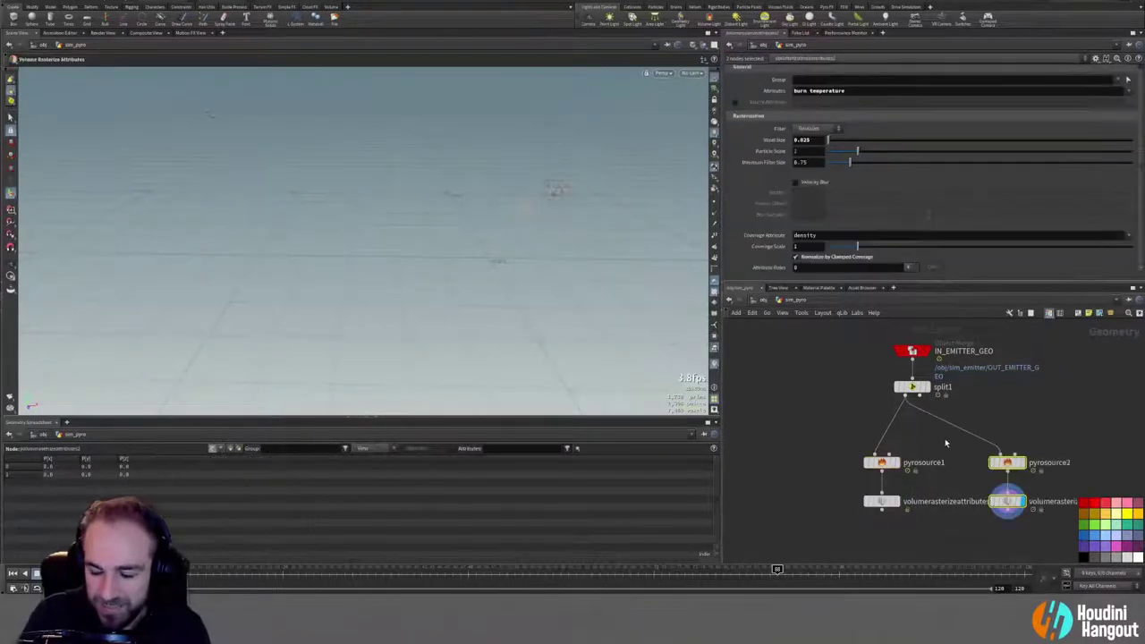
{"action": "key", "text": "ctrl+z"}
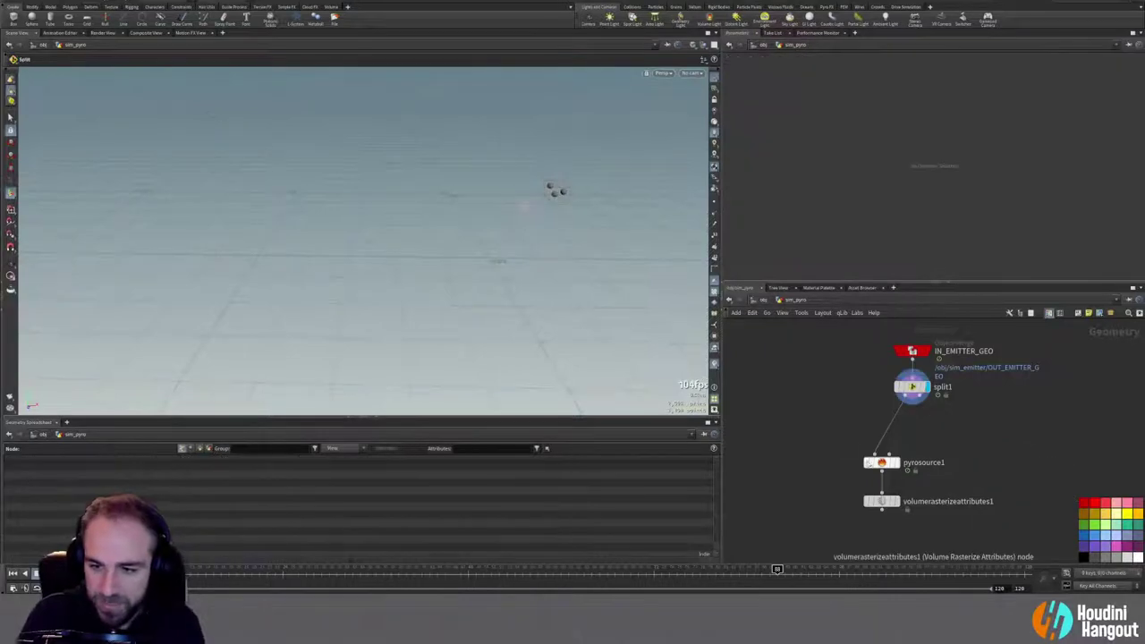
Step: Create reference copies of pyrosource1 and volumerasterizeattributes1 as a parallel branch fed by split1's second output
{"action": "right_click", "coordinate": [881, 461]}
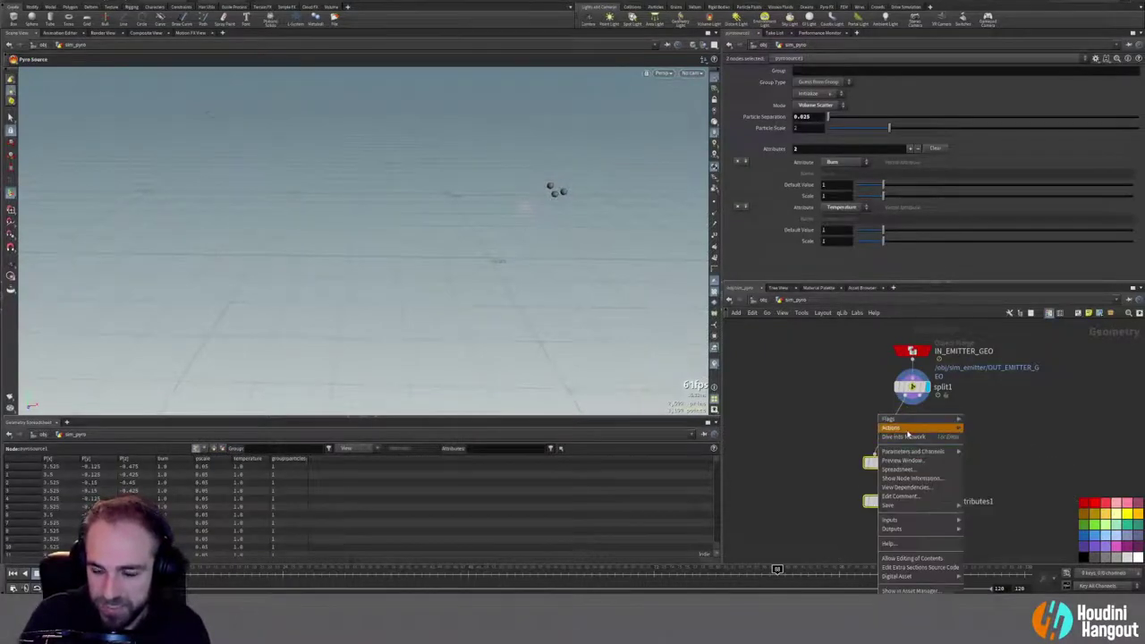
{"action": "mouse_move", "coordinate": [912, 428]}
{"action": "left_click", "coordinate": [1000, 471]}
{"action": "left_click_drag", "start_coordinate": [955, 505], "coordinate": [1032, 469]}
{"action": "left_click_drag", "start_coordinate": [814, 424], "coordinate": [1045, 519]}
{"action": "left_click_drag", "start_coordinate": [1034, 466], "coordinate": [963, 457]}
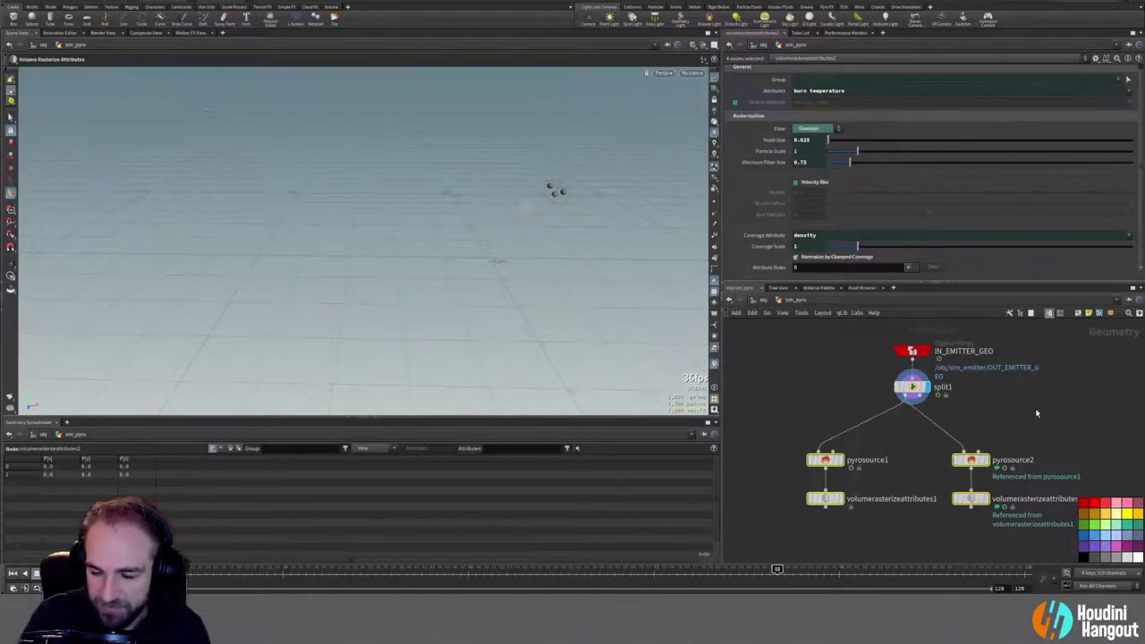
{"action": "left_click", "coordinate": [904, 450]}
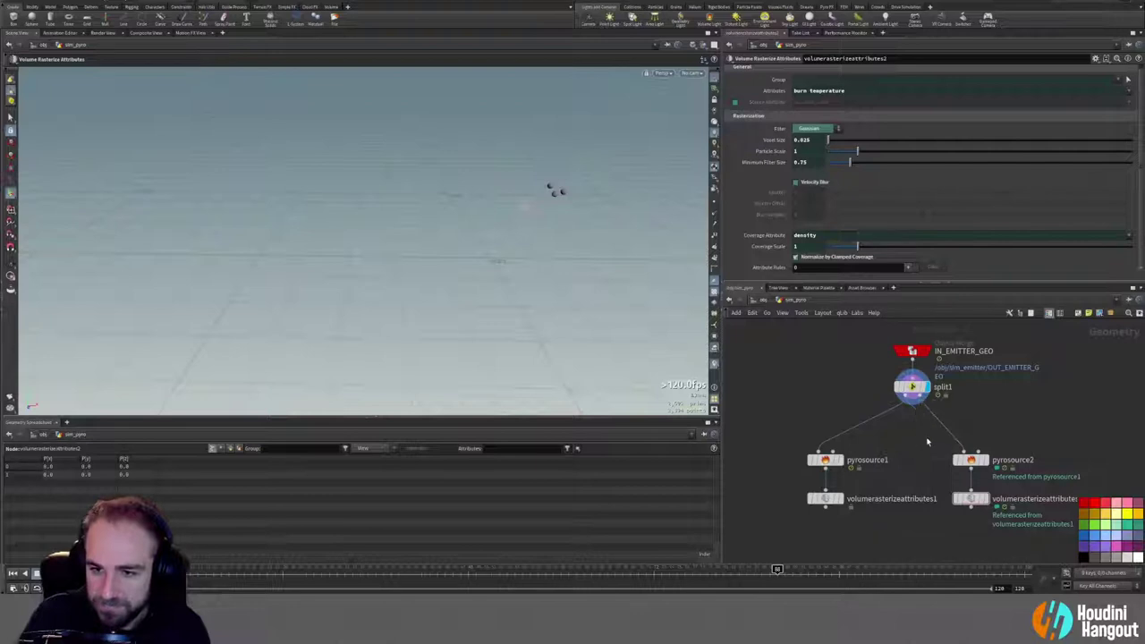
Step: Inspect the second branch by displaying pyrosource2 and volumerasterizeattributes2
{"action": "left_click_drag", "start_coordinate": [914, 433], "coordinate": [1010, 551]}
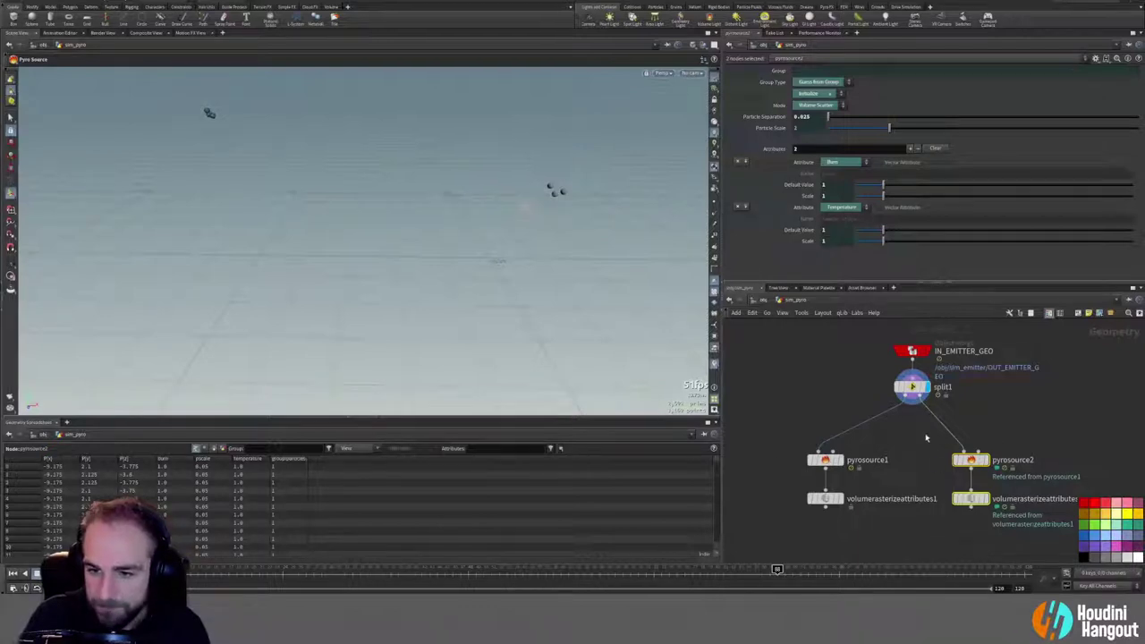
{"action": "left_click_drag", "start_coordinate": [926, 433], "coordinate": [1004, 524]}
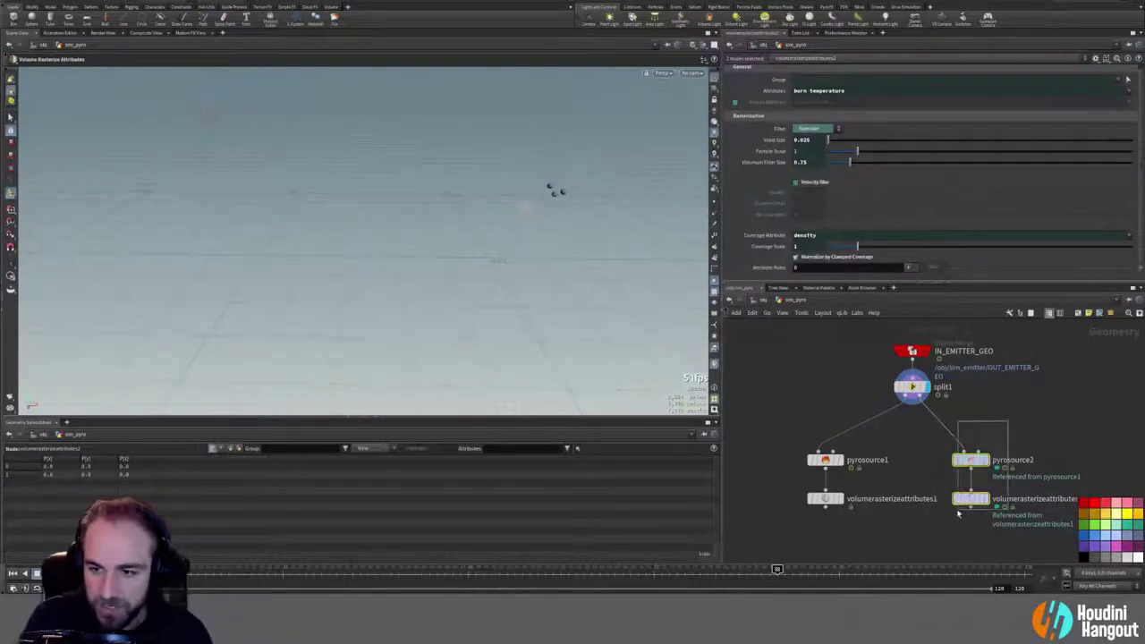
{"action": "left_click", "coordinate": [982, 460]}
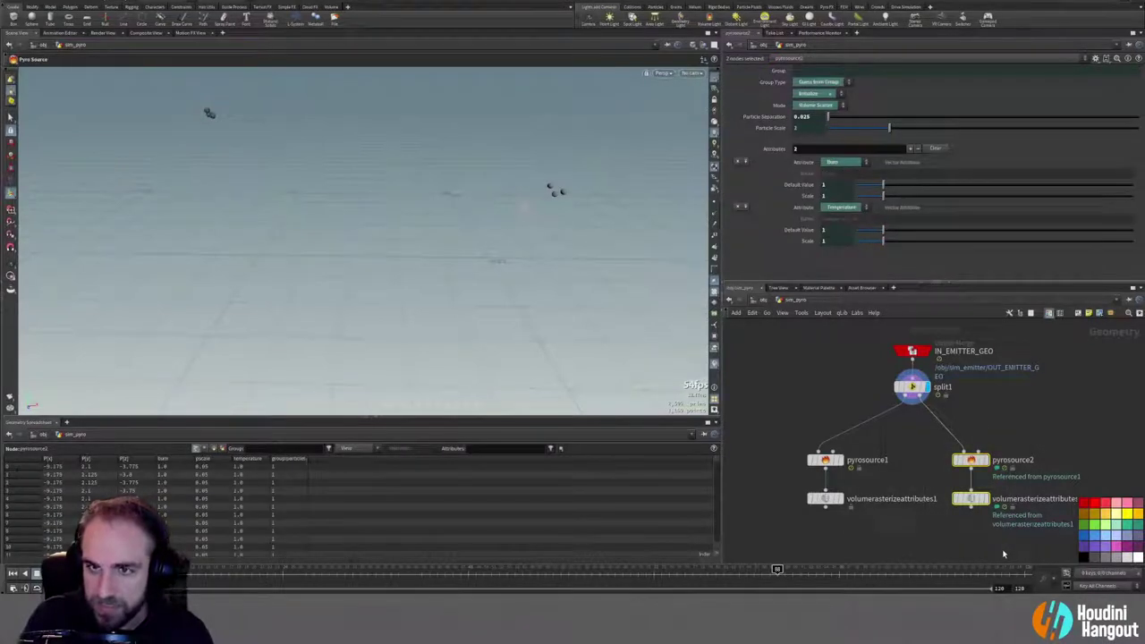
{"action": "left_click", "coordinate": [1017, 391]}
{"action": "left_click", "coordinate": [912, 386]}
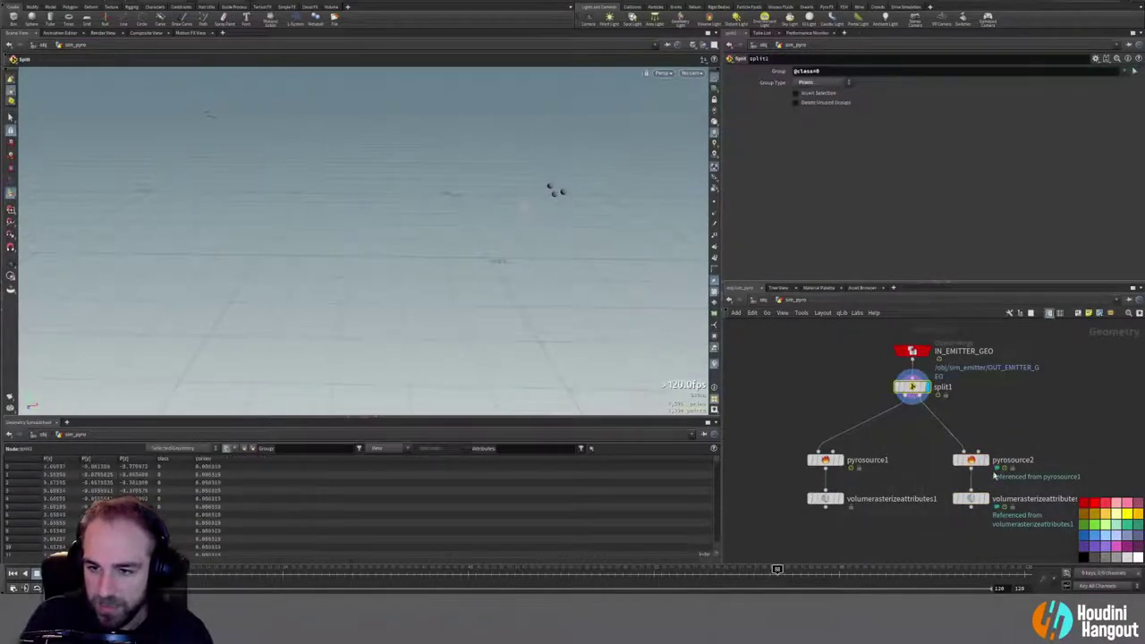
{"action": "left_click", "coordinate": [971, 460]}
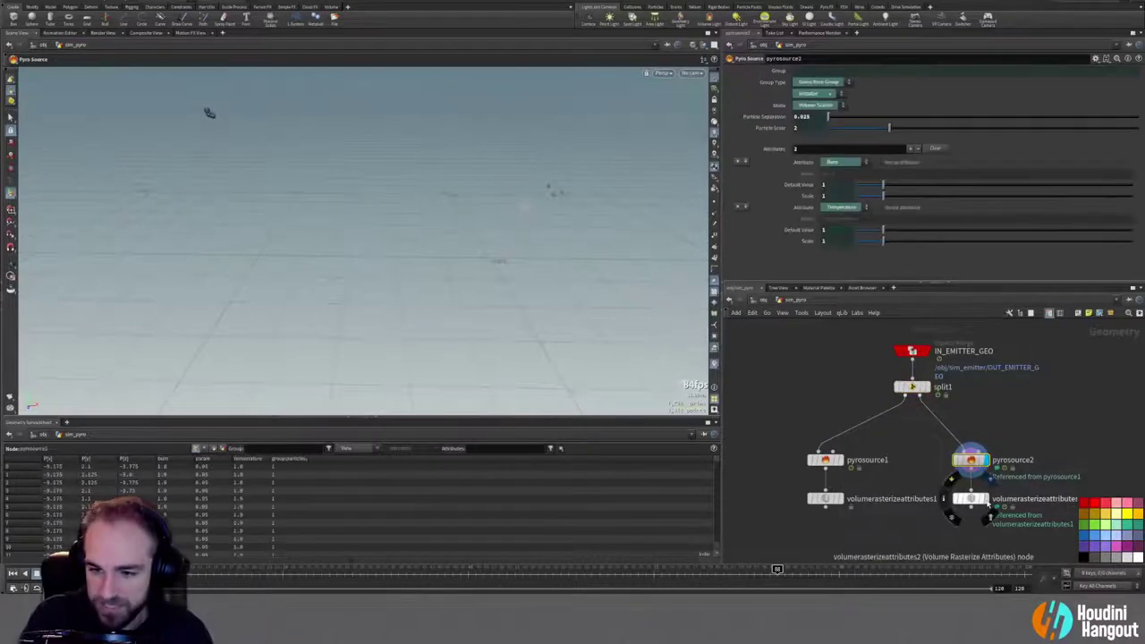
{"action": "left_click", "coordinate": [970, 498]}
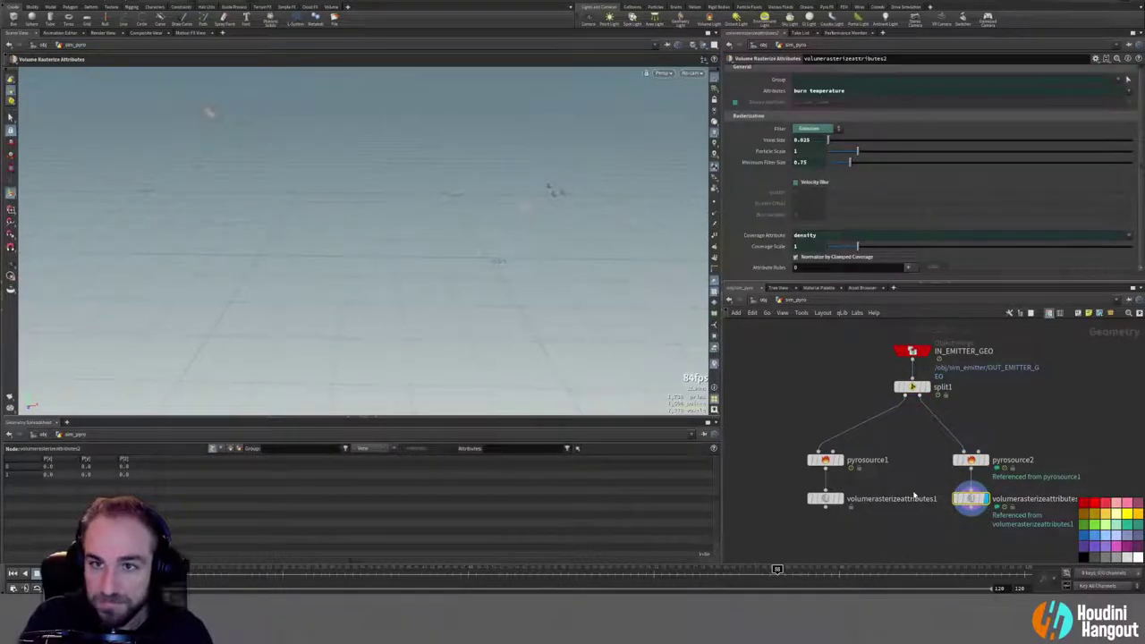
Step: Merge volumerasterizeattributes1 and volumerasterizeattributes2, display the merge node and check its volumes in the node info
{"action": "middle_click_drag", "start_coordinate": [847, 531], "coordinate": [849, 476]}
{"action": "left_click", "coordinate": [825, 452]}
{"action": "left_click", "coordinate": [916, 497], "text": "alt"}
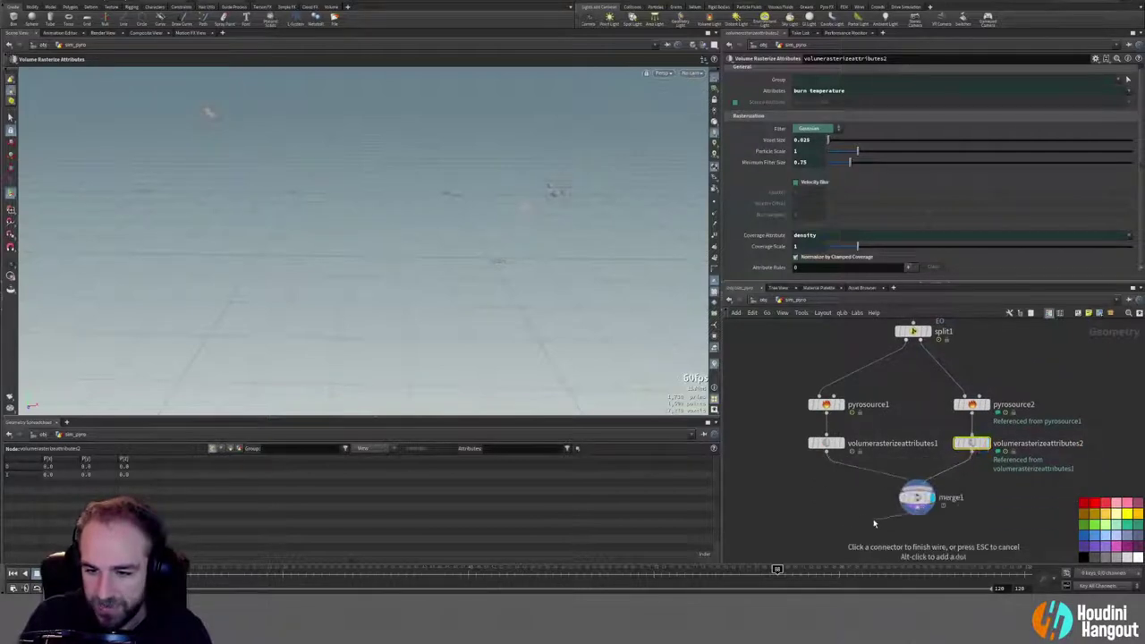
{"action": "middle_click", "coordinate": [918, 497]}
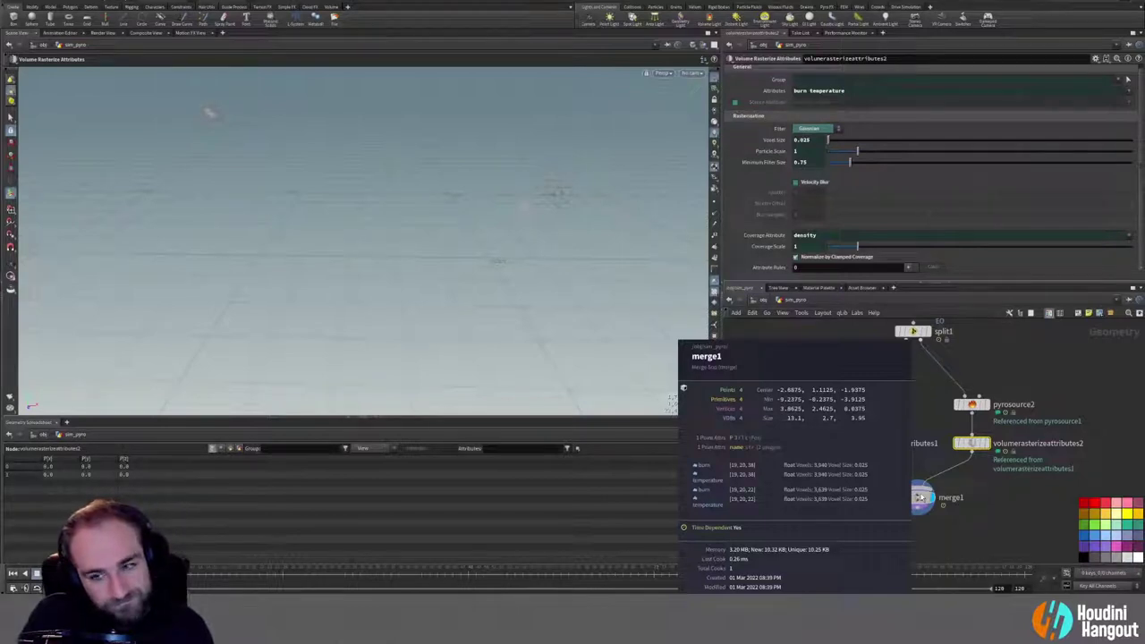
{"action": "middle_click_drag", "start_coordinate": [988, 491], "coordinate": [982, 453]}
{"action": "key", "text": "Tab"}
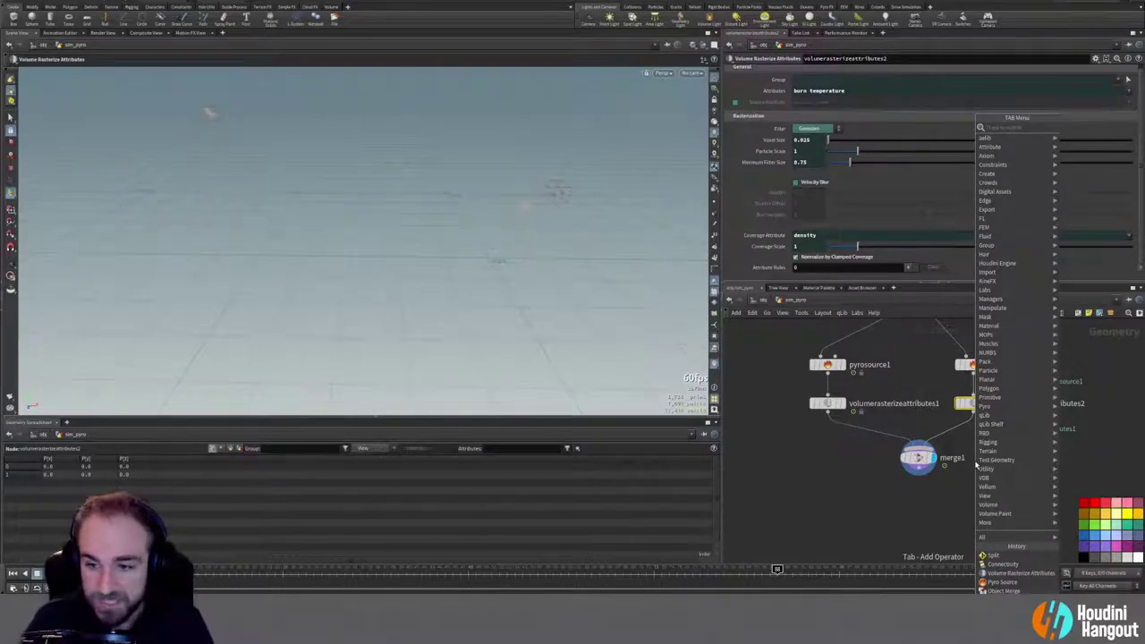
{"action": "type", "text": "pyro"}
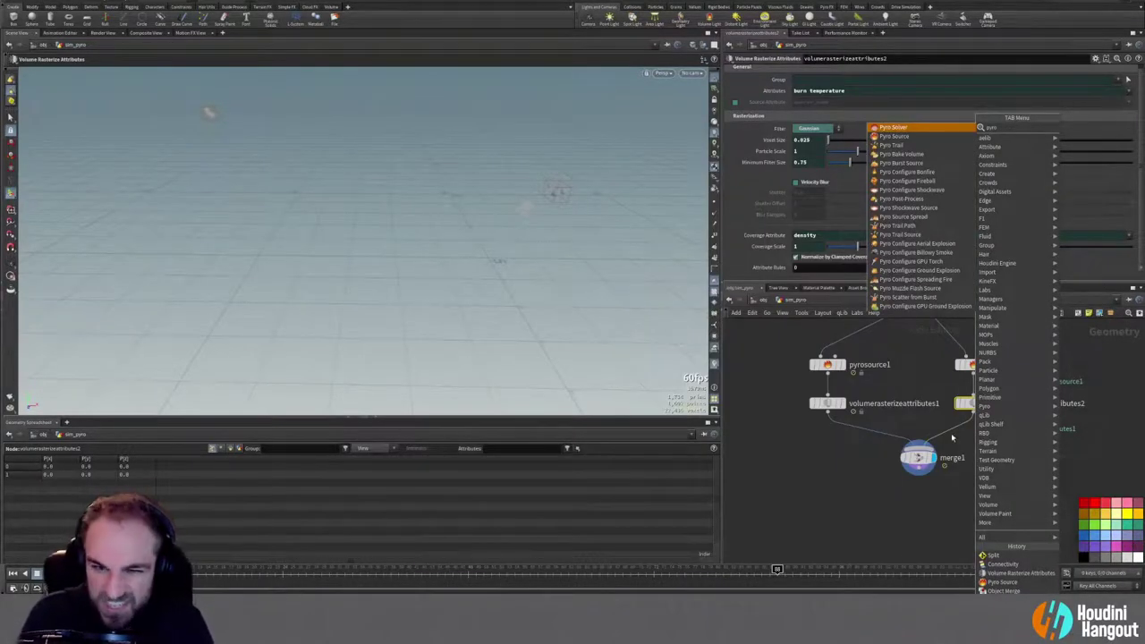
{"action": "left_click", "coordinate": [894, 136]}
{"action": "left_click", "coordinate": [914, 521]}
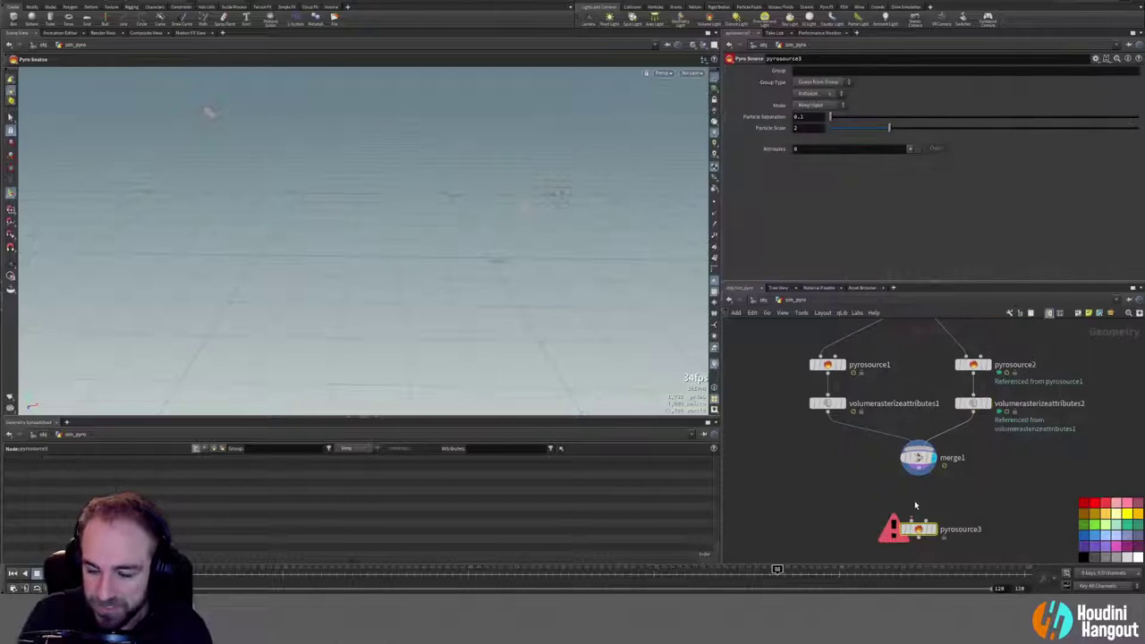
{"action": "left_click_drag", "start_coordinate": [912, 517], "coordinate": [918, 469]}
{"action": "left_click", "coordinate": [933, 529]}
{"action": "left_click_drag", "start_coordinate": [920, 532], "coordinate": [919, 499]}
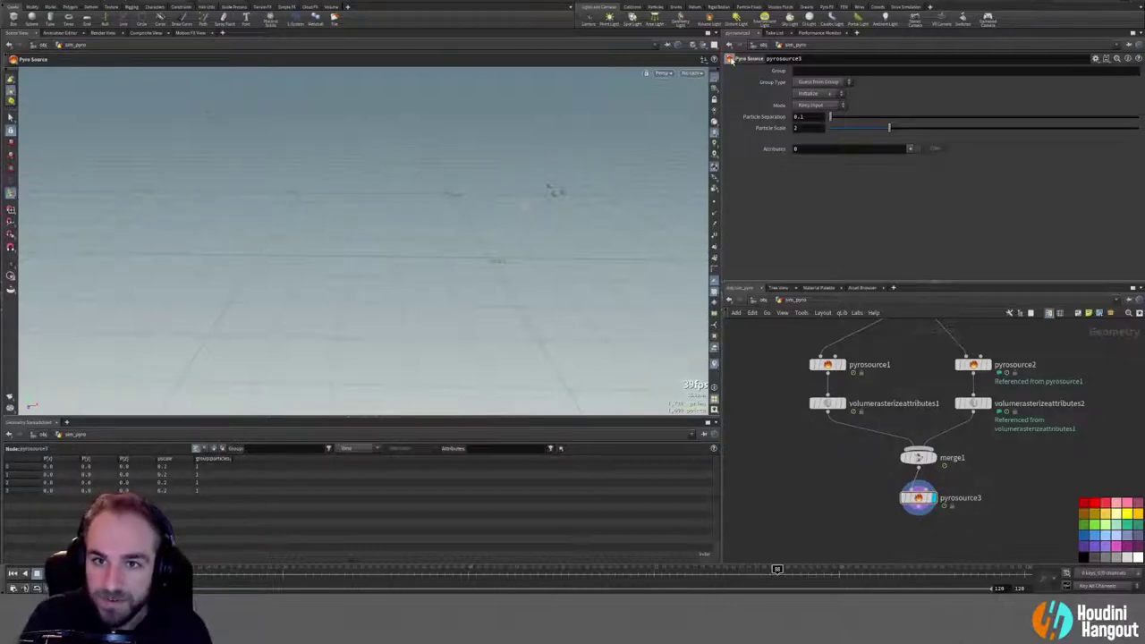
{"action": "scroll", "coordinate": [801, 450], "scroll_direction": "down", "scroll_amount": 3}
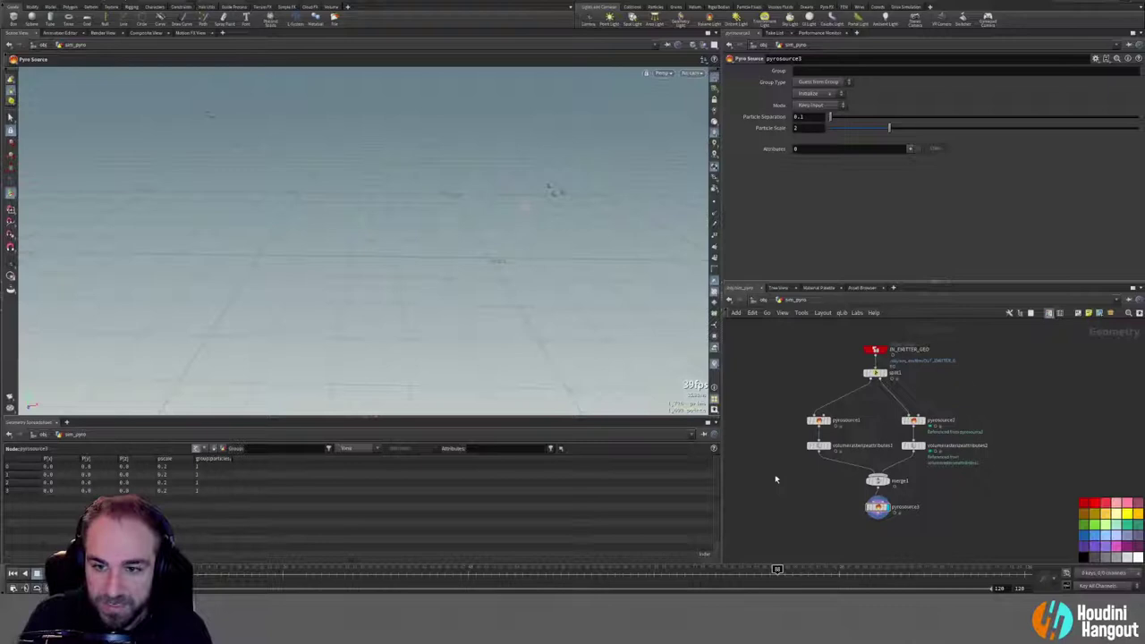
{"action": "key", "text": "u"}
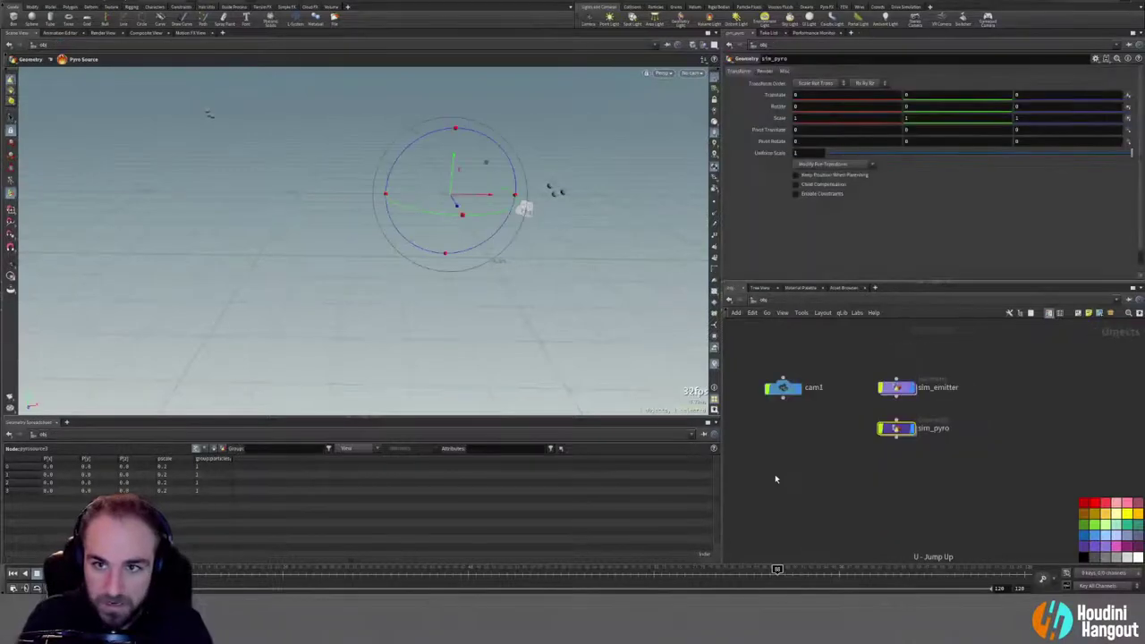
{"action": "double_click", "coordinate": [903, 430]}
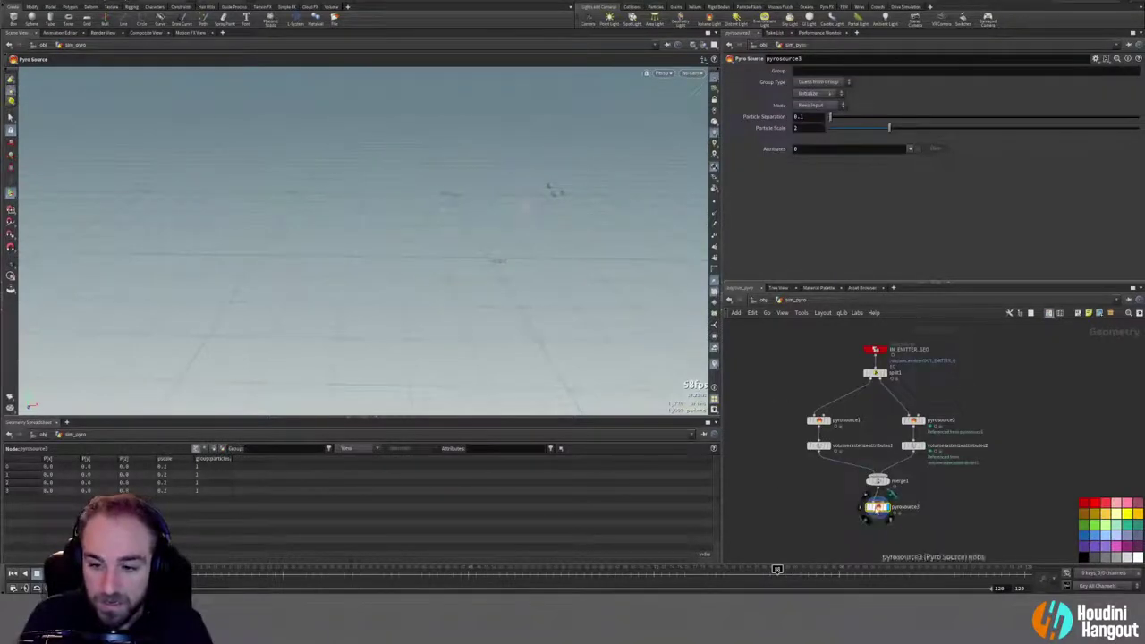
{"action": "key", "text": "Delete"}
Step: Add a Pyro Solver fed by merge1, display it and return the timeline to the first frame
{"action": "key", "text": "Tab"}
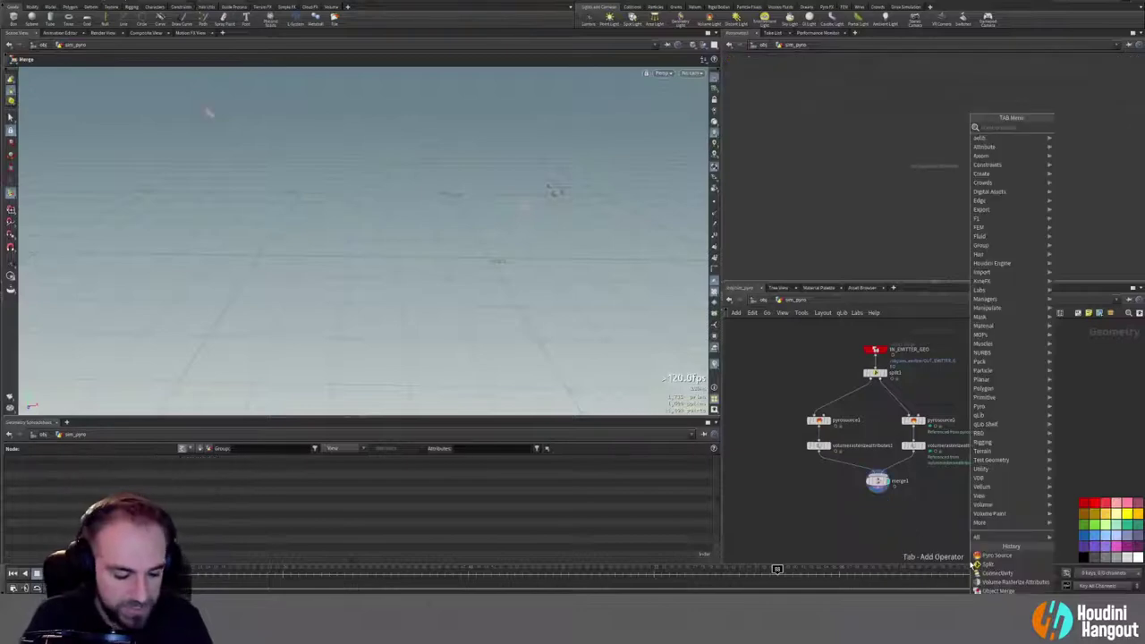
{"action": "type", "text": "pyro solv"}
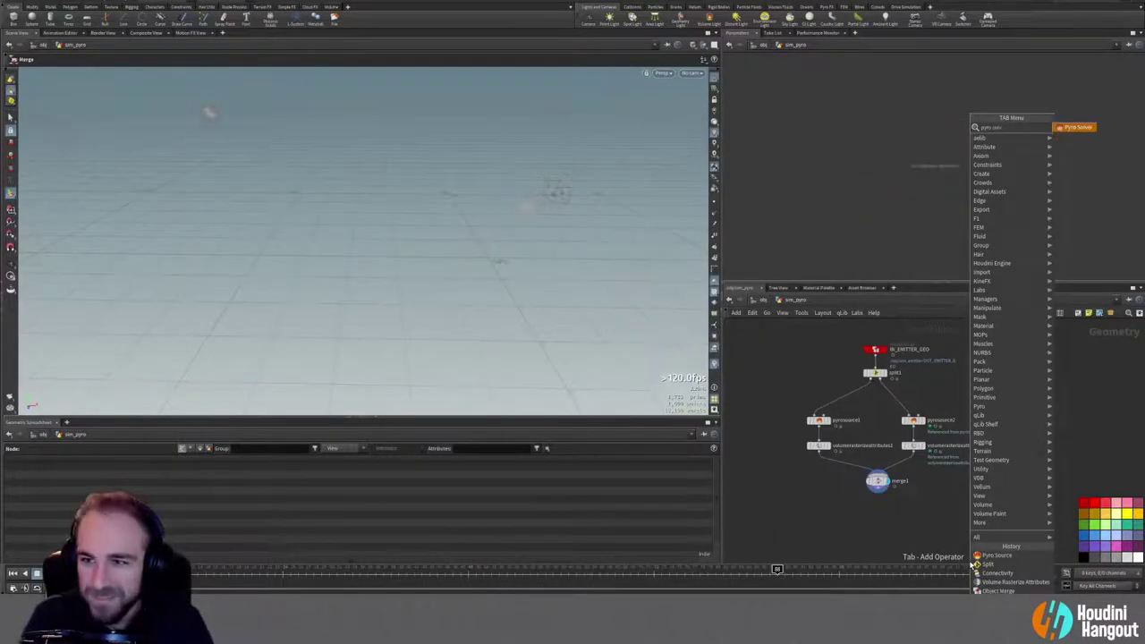
{"action": "key", "text": "Return"}
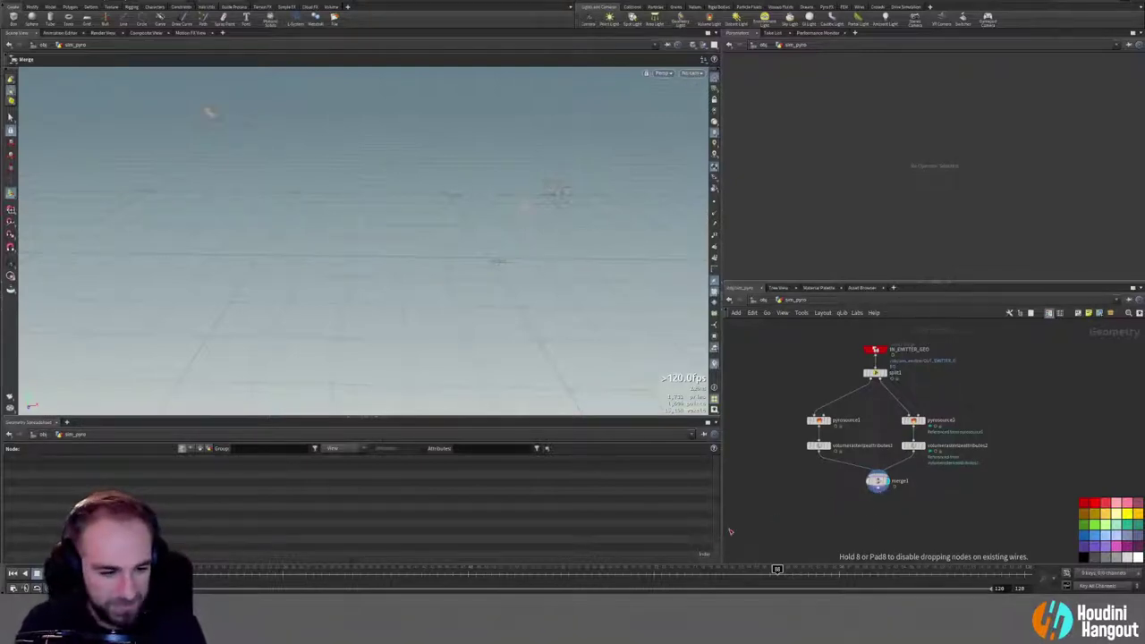
{"action": "left_click", "coordinate": [877, 504]}
{"action": "left_click", "coordinate": [12, 574]}
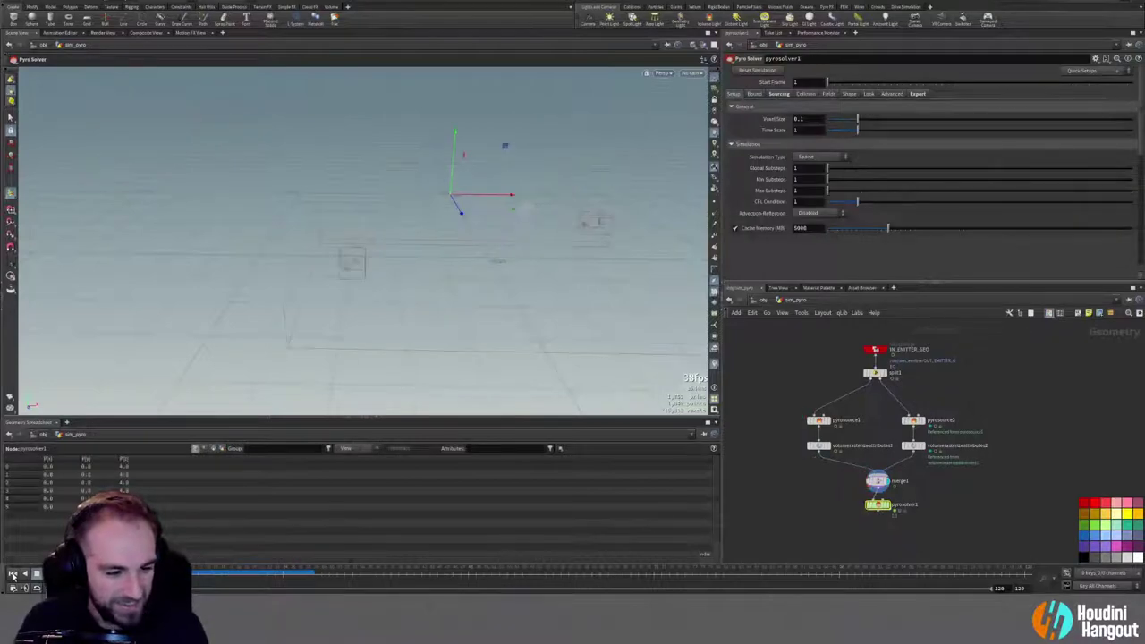
{"action": "left_click", "coordinate": [888, 505]}
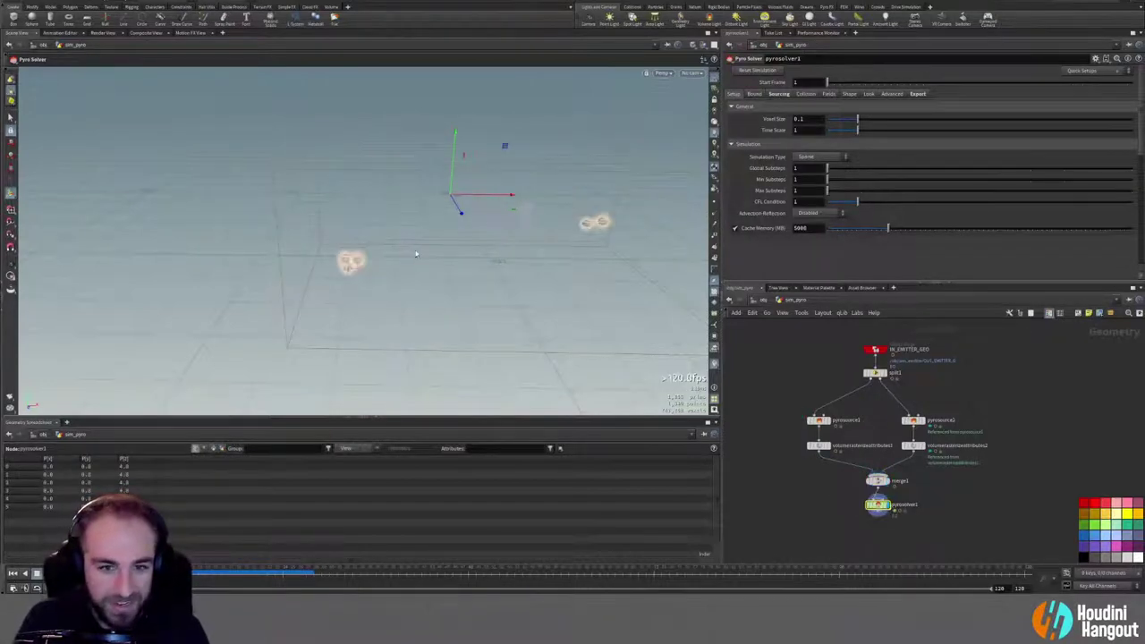
Step: Set the Pyro Solver's voxel size to 0.05 and rewind the timeline to the first frame
{"action": "key", "text": "Escape"}
{"action": "key", "text": "Return"}
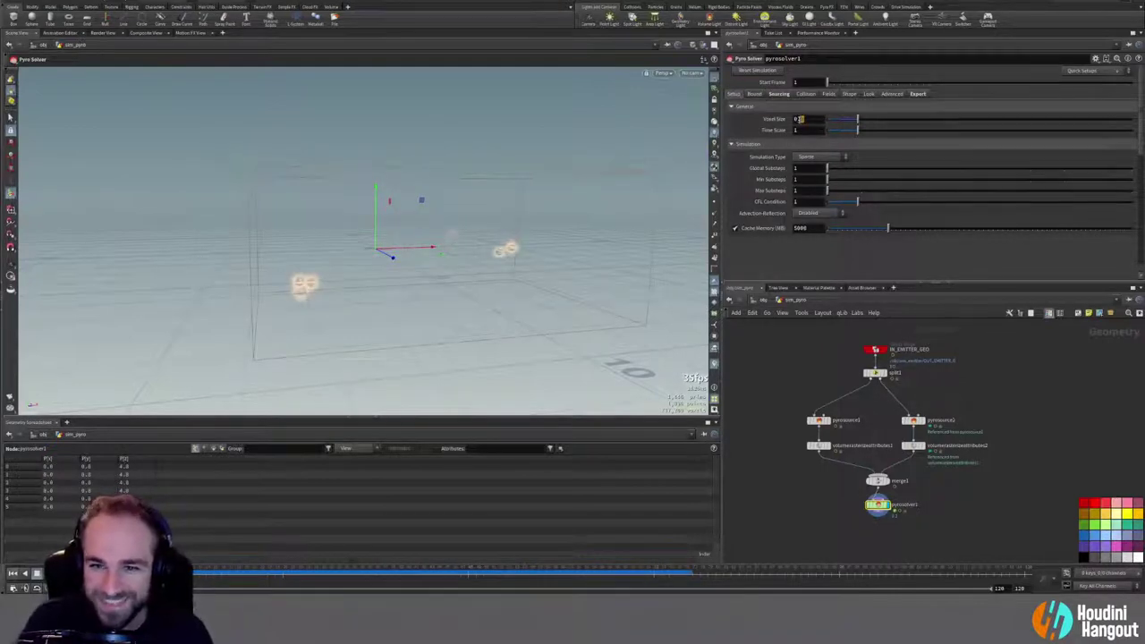
{"action": "type", "text": "5"}
{"action": "key", "text": "Return"}
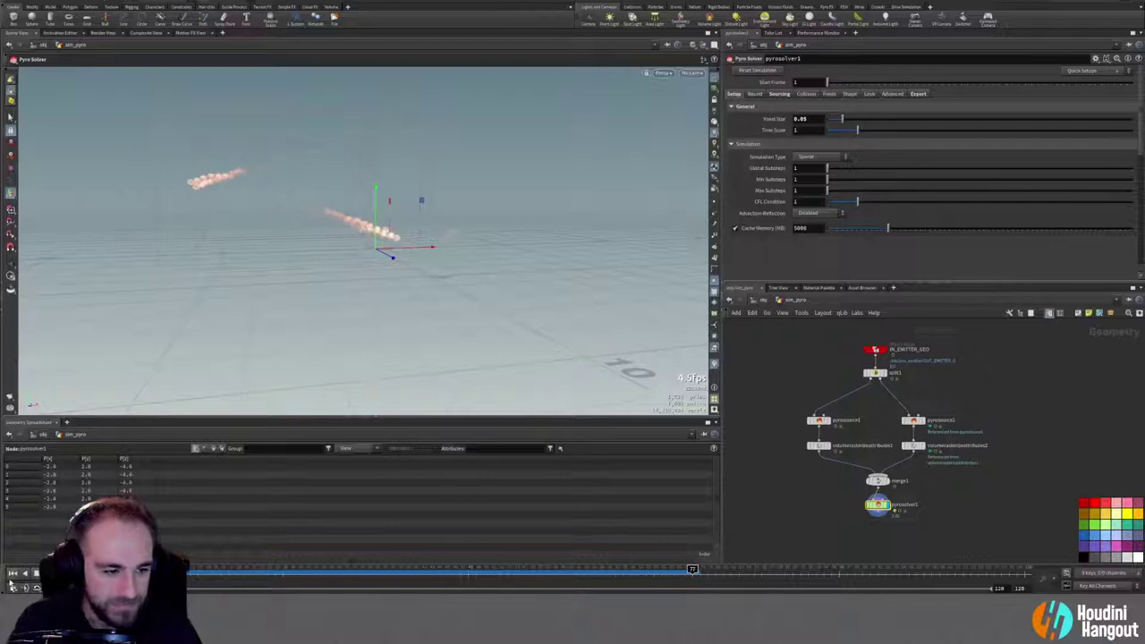
{"action": "left_click", "coordinate": [13, 573]}
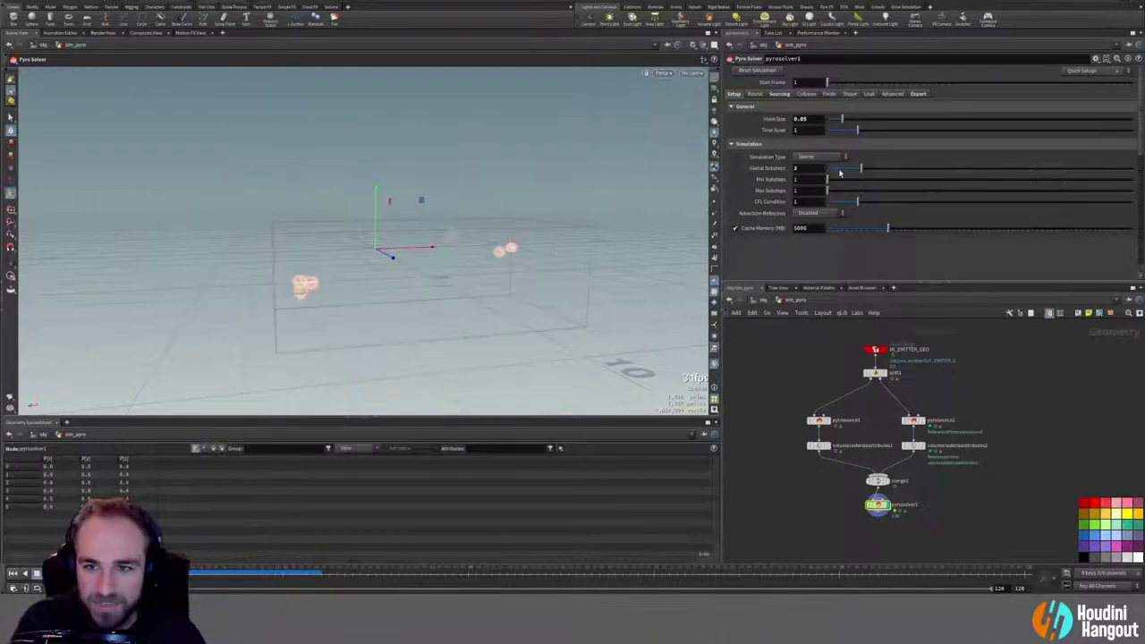
Step: Set the solver's Global Substeps to 1 and play the simulation from the first frame
{"action": "left_click_drag", "start_coordinate": [840, 171], "coordinate": [828, 172]}
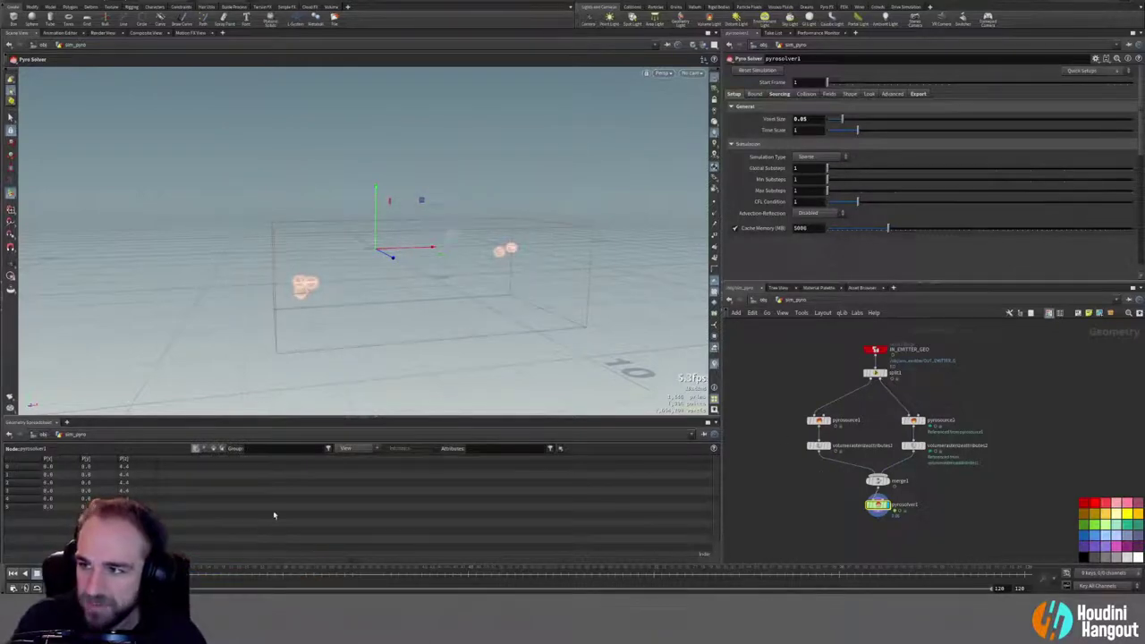
{"action": "left_click", "coordinate": [12, 574]}
{"action": "left_click", "coordinate": [48, 573]}
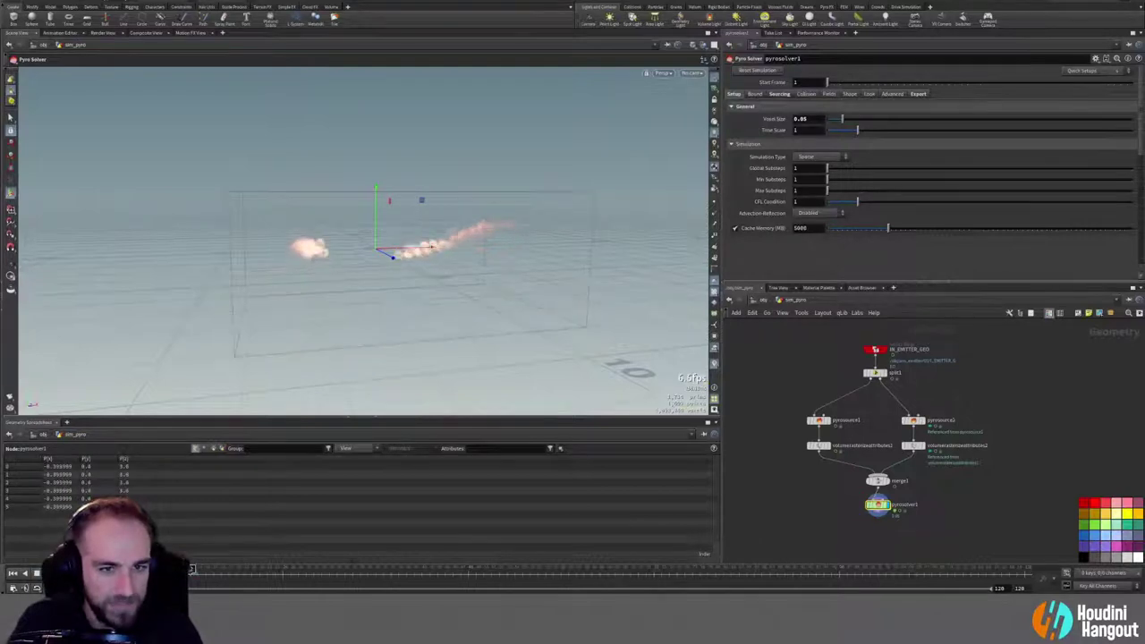
{"action": "left_click_drag", "start_coordinate": [399, 254], "coordinate": [284, 272], "text": "alt"}
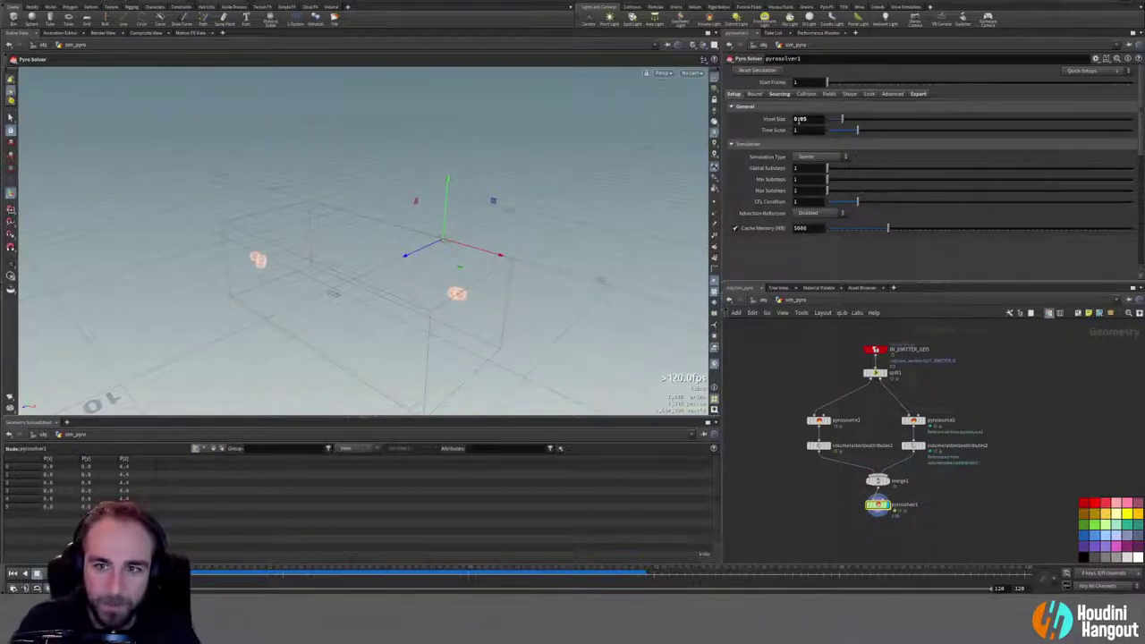
Step: Examine the Pyro Solver's bound settings and source volumes, and check merge1's node info
{"action": "left_click", "coordinate": [755, 93]}
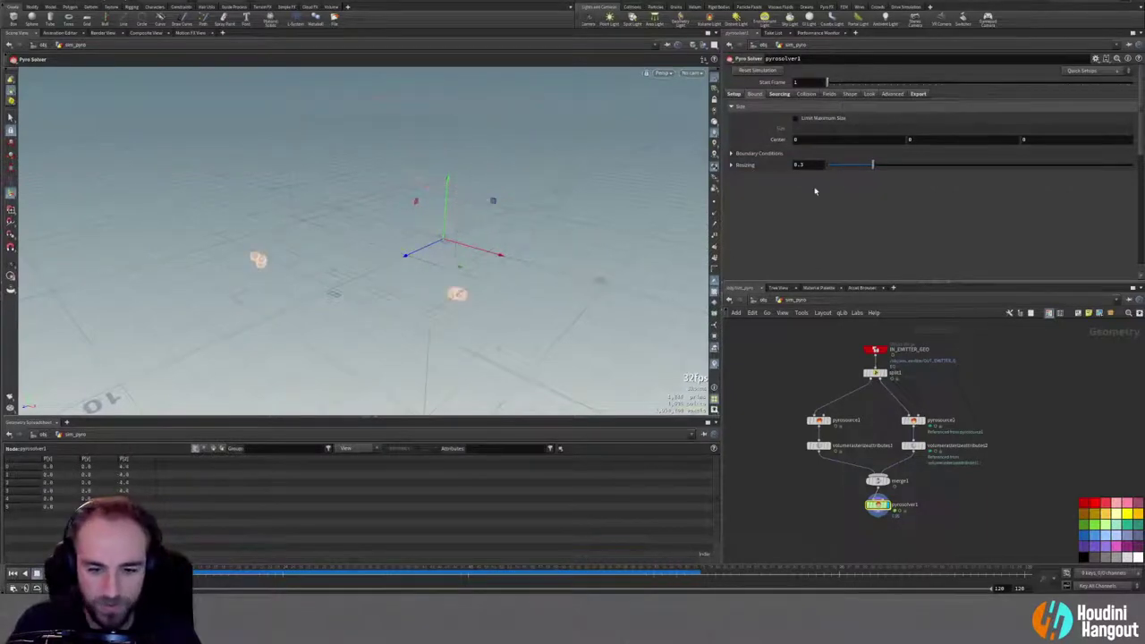
{"action": "left_click", "coordinate": [779, 94]}
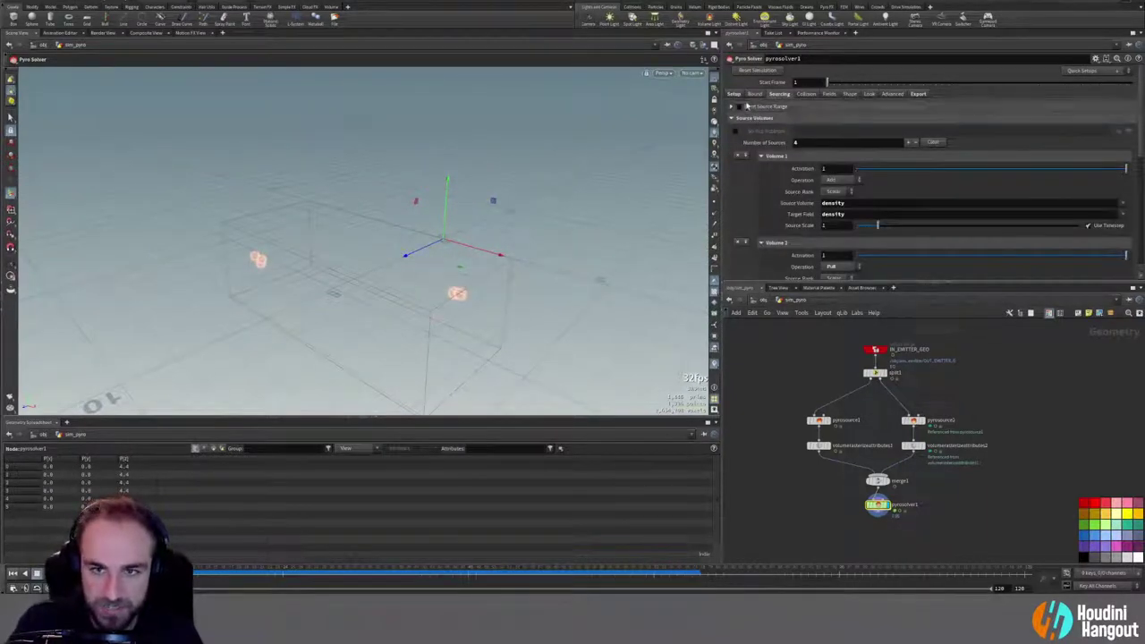
{"action": "scroll", "coordinate": [748, 223], "scroll_direction": "down", "scroll_amount": 3}
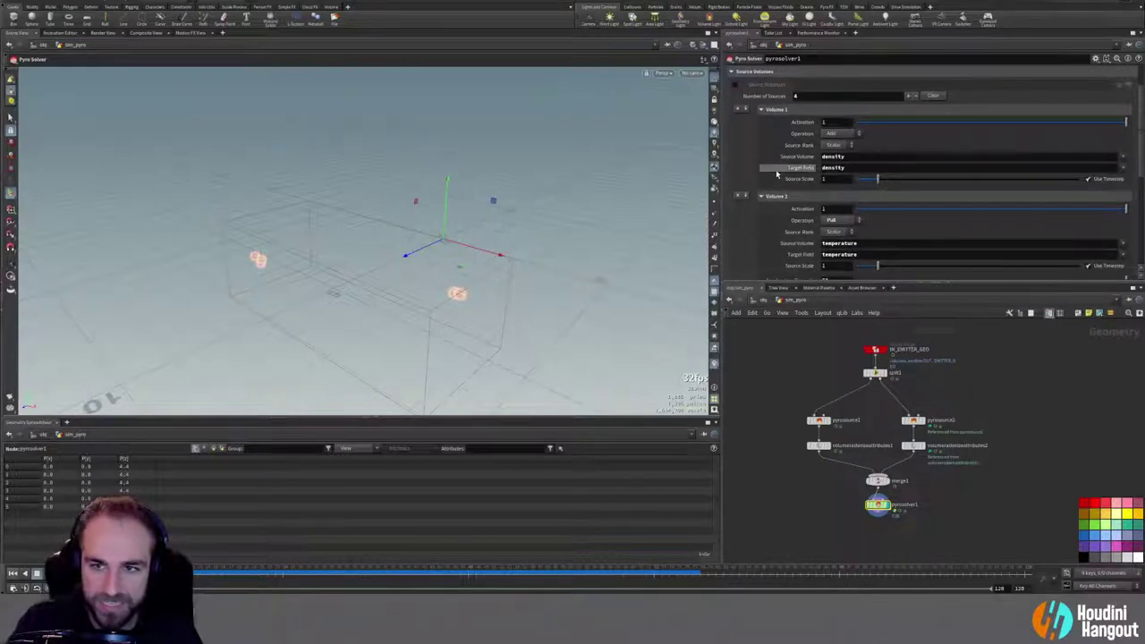
{"action": "scroll", "coordinate": [748, 243], "scroll_direction": "down", "scroll_amount": 2}
{"action": "scroll", "coordinate": [749, 242], "scroll_direction": "down", "scroll_amount": 4}
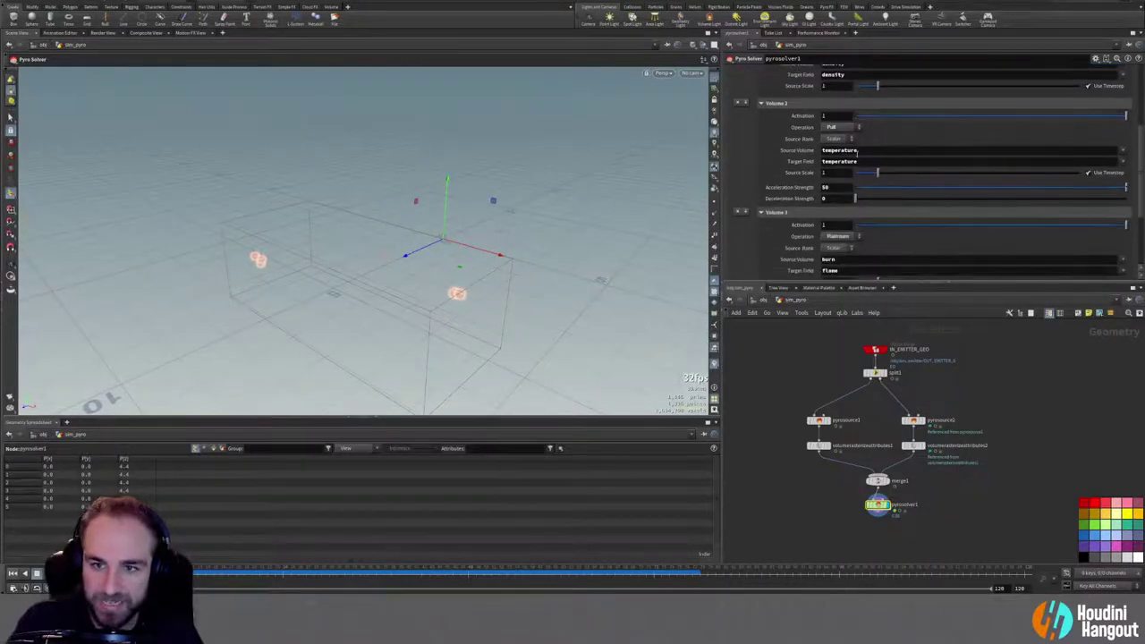
{"action": "scroll", "coordinate": [755, 253], "scroll_direction": "down", "scroll_amount": 4}
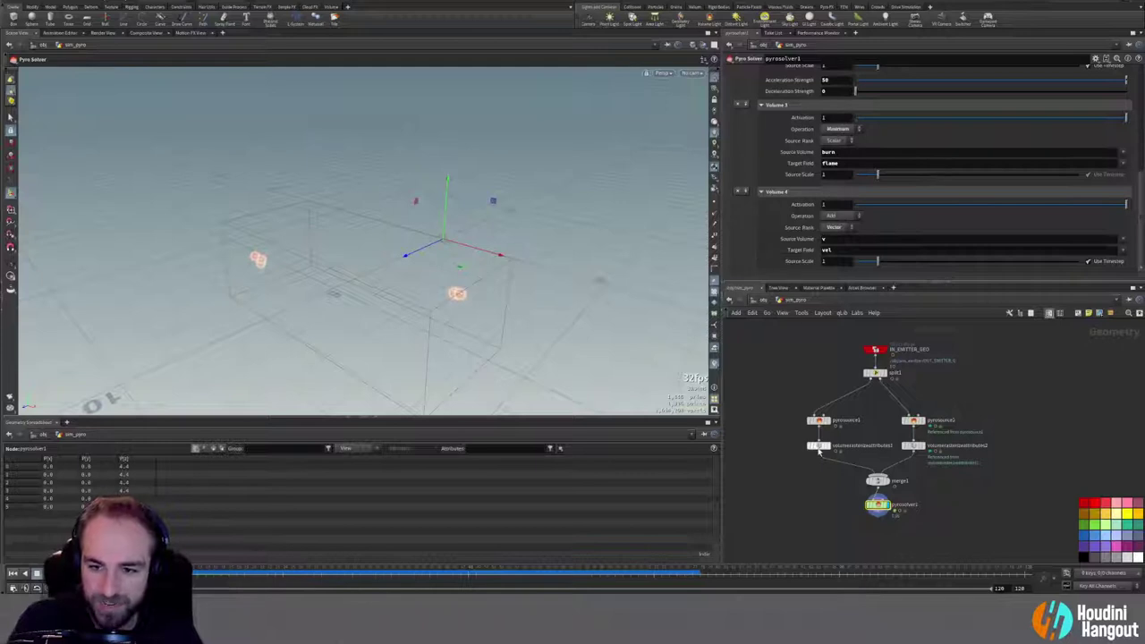
{"action": "middle_click", "coordinate": [878, 483]}
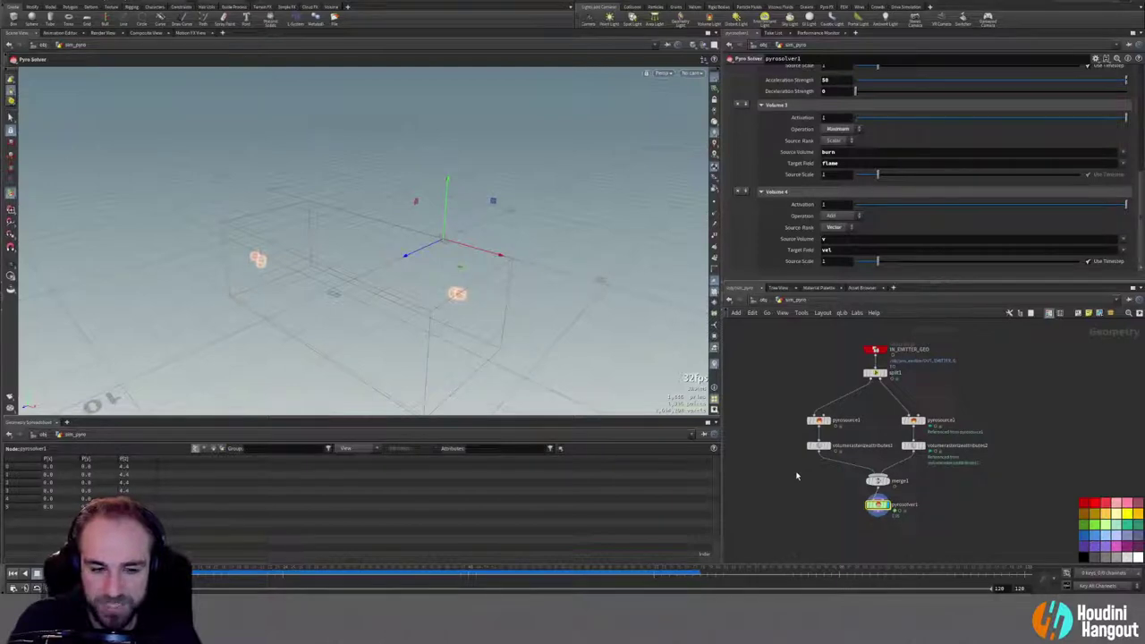
Step: In sim_emitter, display extractpointfromcurve1, check its node info and insert a Trail node between it and copytopoints1
{"action": "key", "text": "u"}
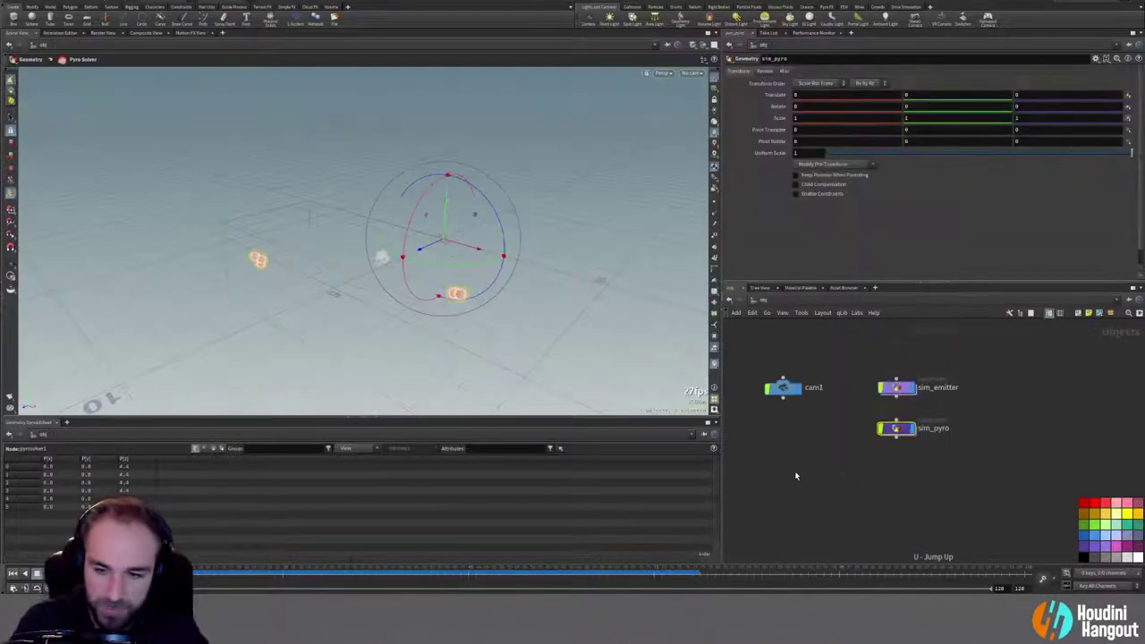
{"action": "double_click", "coordinate": [897, 388]}
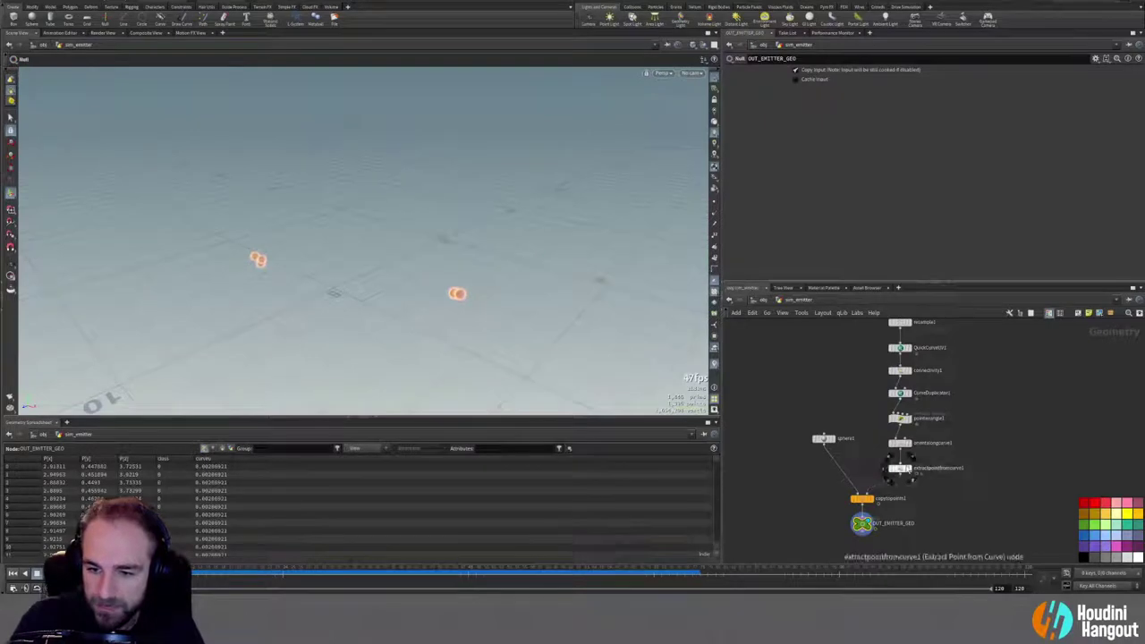
{"action": "left_click", "coordinate": [901, 468]}
{"action": "middle_click", "coordinate": [901, 470]}
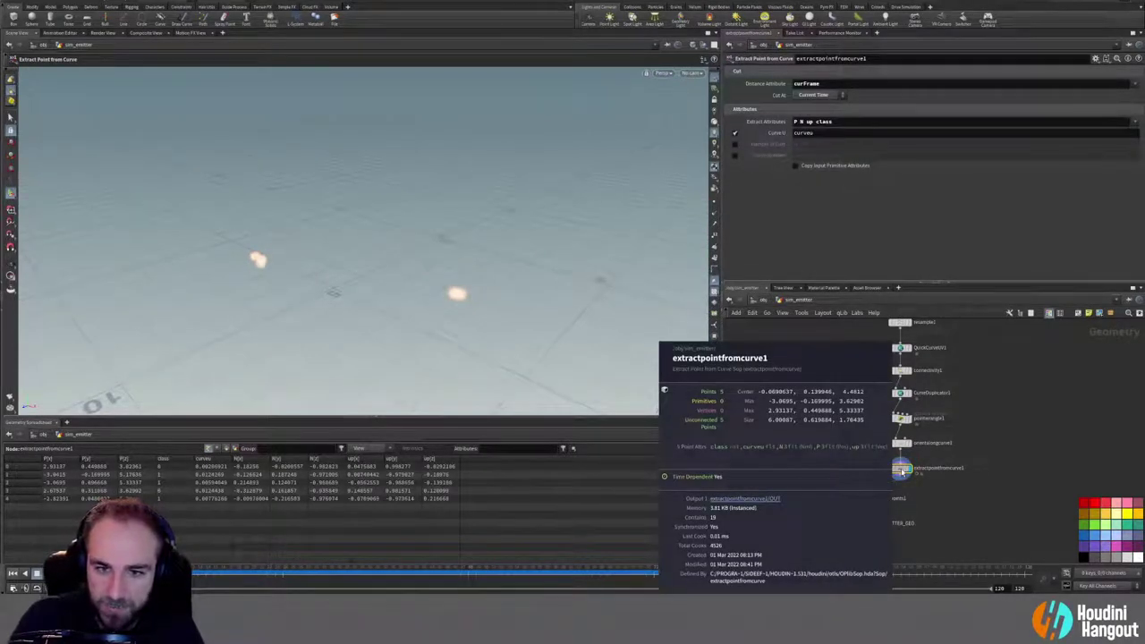
{"action": "key", "text": "Tab"}
{"action": "type", "text": "trai"}
{"action": "key", "text": "Return"}
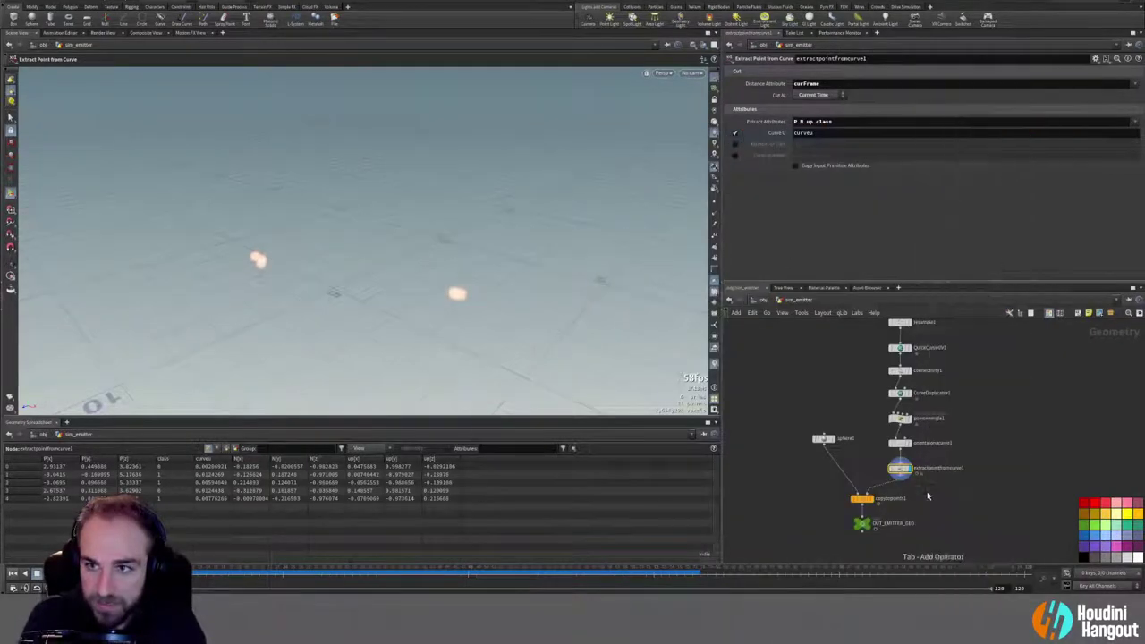
{"action": "left_click", "coordinate": [891, 491]}
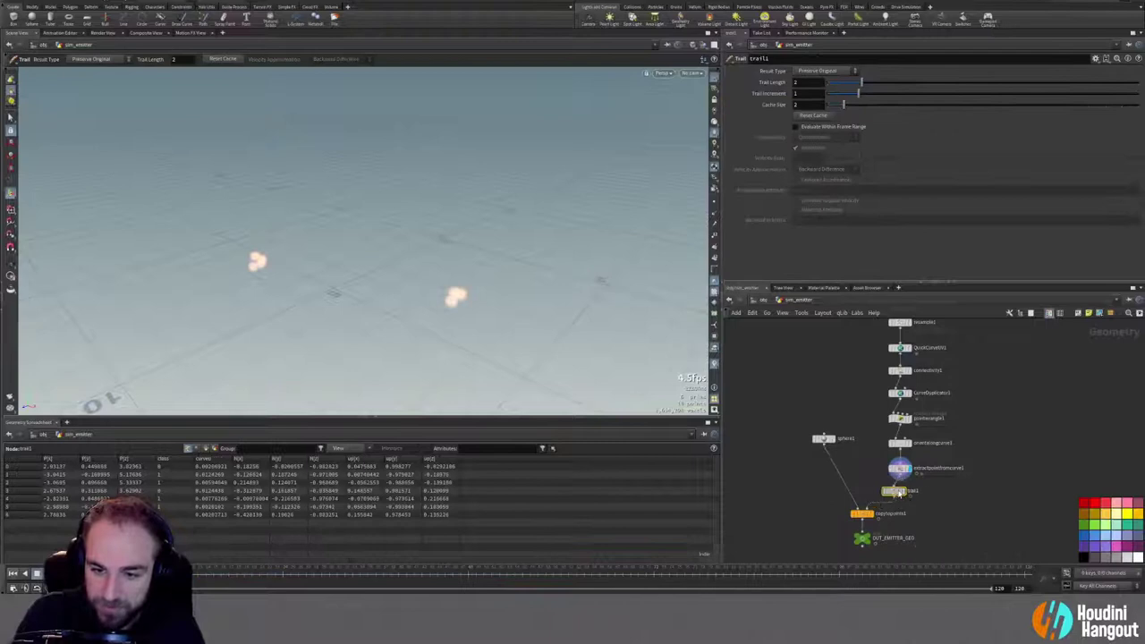
Step: Set the Trail node's result type to Compute Velocity and rewind the timeline to the first frame
{"action": "left_click", "coordinate": [831, 71]}
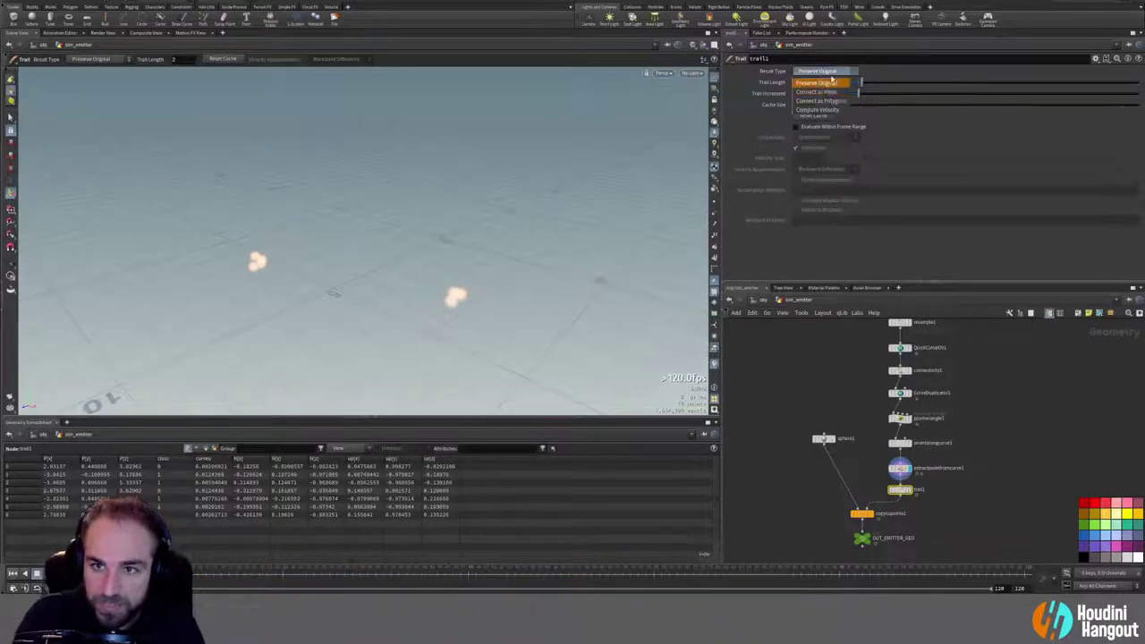
{"action": "left_click", "coordinate": [818, 109]}
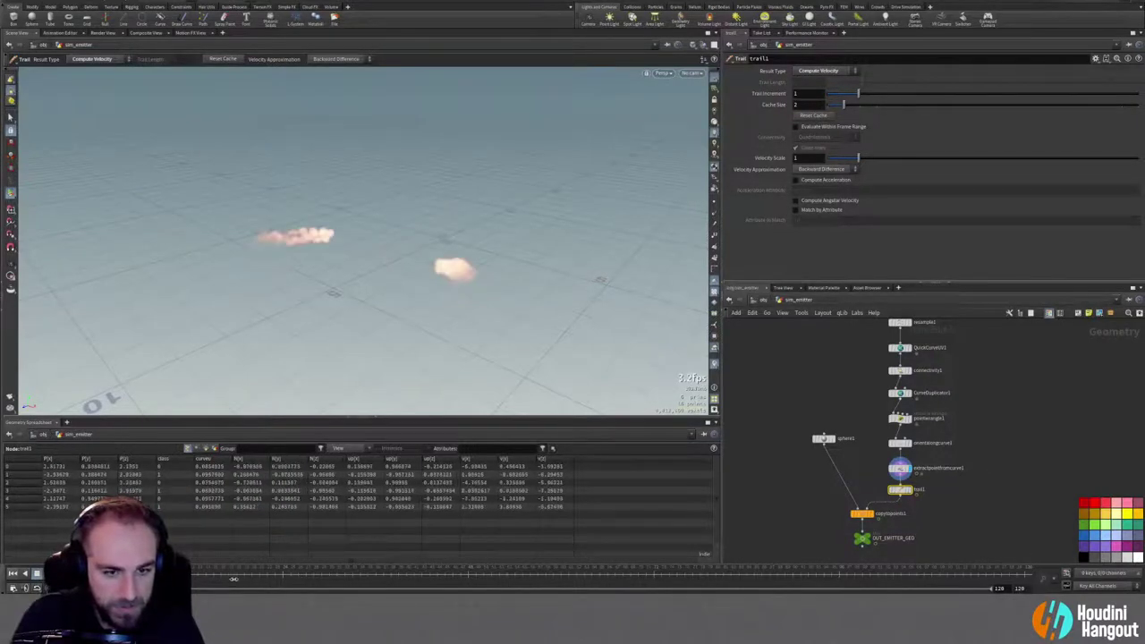
{"action": "left_click", "coordinate": [12, 573]}
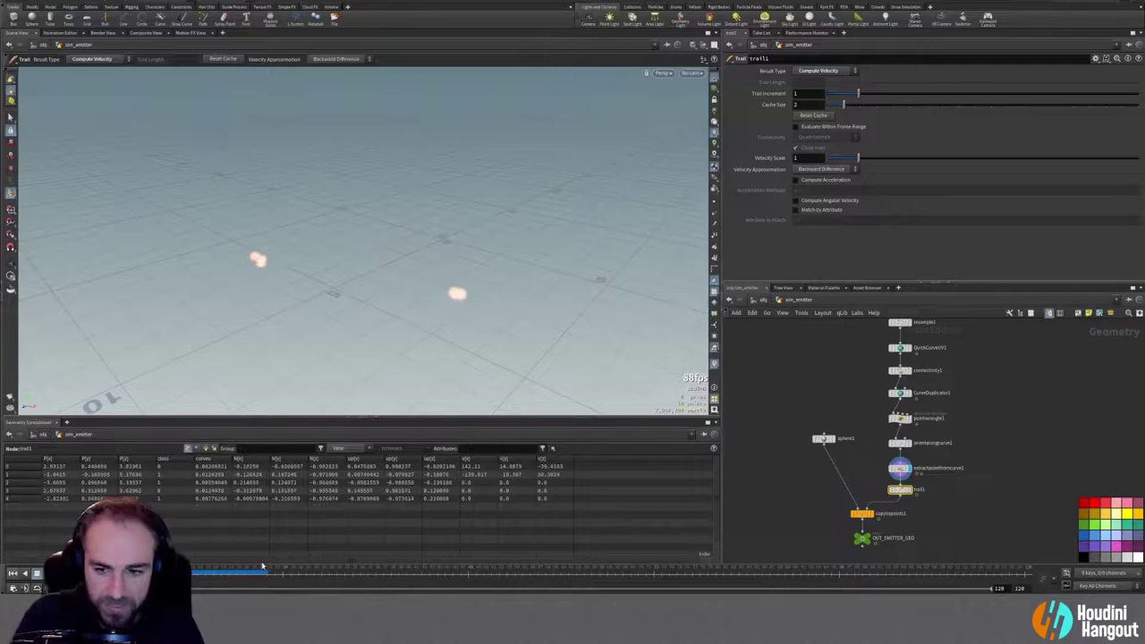
Step: Display OUT_EMITTER_GEO and move the Trail node out of its current wire to between copytopoints1 and OUT_EMITTER_GEO
{"action": "scroll", "coordinate": [868, 383], "scroll_direction": "down", "scroll_amount": 2}
{"action": "middle_click_drag", "start_coordinate": [868, 383], "coordinate": [880, 483]}
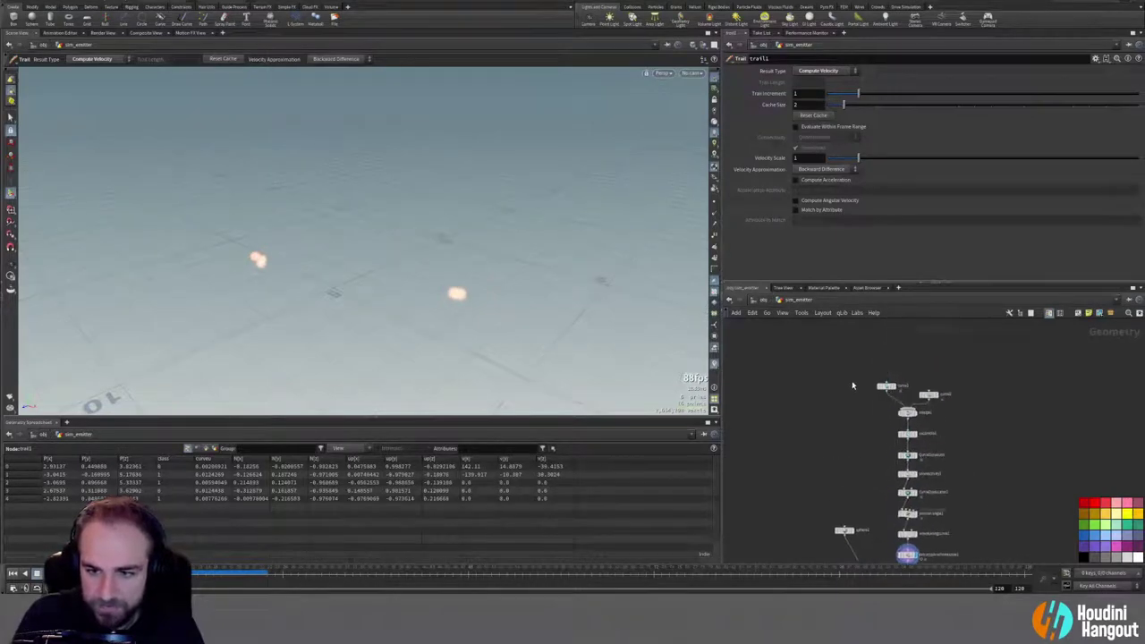
{"action": "middle_click_drag", "start_coordinate": [866, 533], "coordinate": [861, 427]}
{"action": "left_click", "coordinate": [880, 507]}
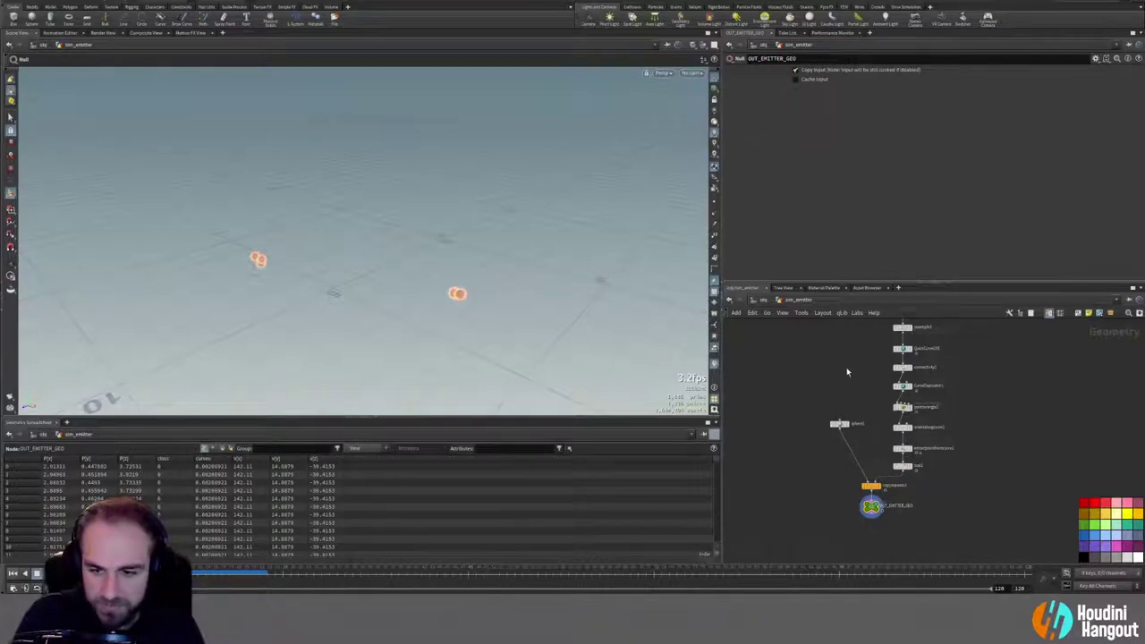
{"action": "middle_click_drag", "start_coordinate": [846, 370], "coordinate": [842, 401]}
{"action": "scroll", "coordinate": [838, 401], "scroll_direction": "down", "scroll_amount": 1}
{"action": "middle_click_drag", "start_coordinate": [902, 511], "coordinate": [887, 461]}
{"action": "left_click_drag", "start_coordinate": [880, 435], "coordinate": [1017, 467]}
{"action": "left_click_drag", "start_coordinate": [928, 450], "coordinate": [854, 466]}
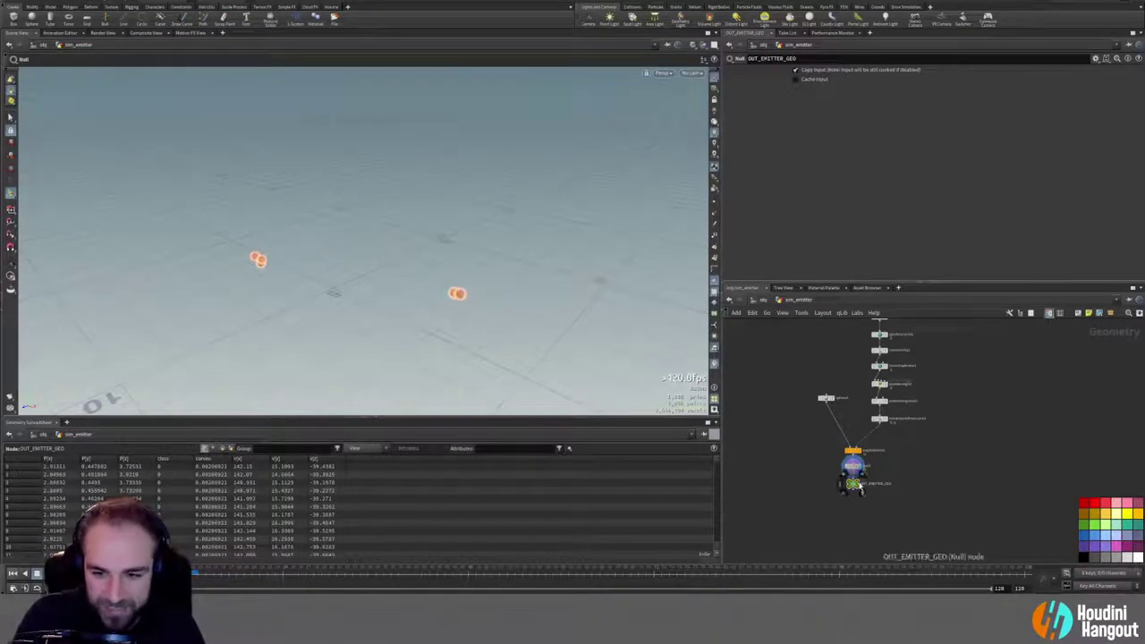
Step: In sim_pyro, add a third attribute of type Velocity to pyrosource1 and check its node info
{"action": "key", "text": "u"}
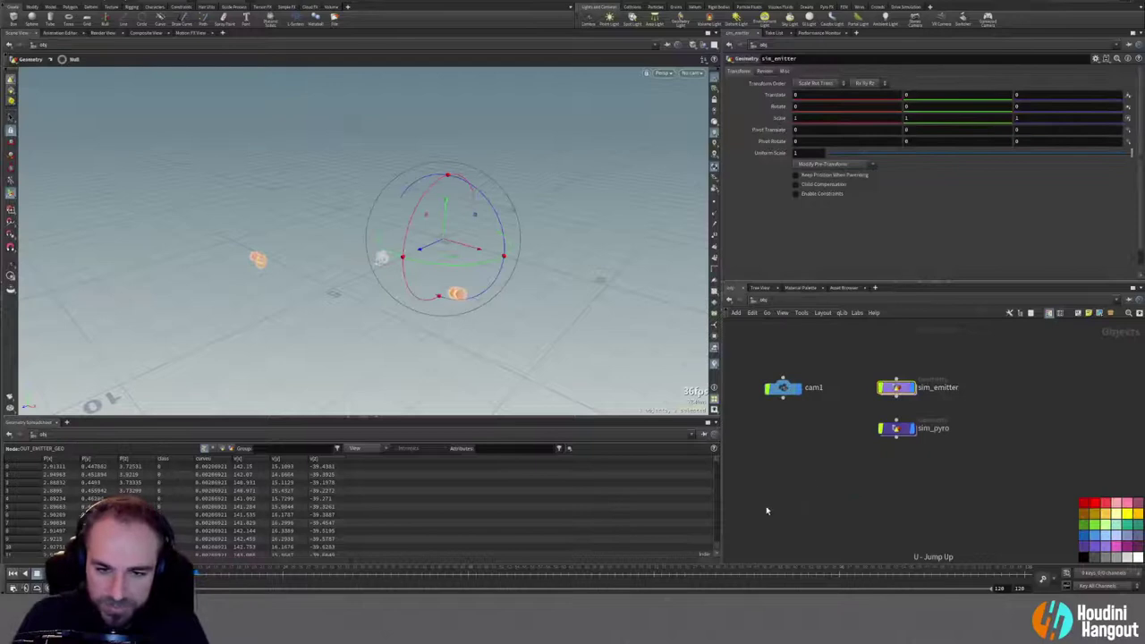
{"action": "double_click", "coordinate": [908, 427]}
{"action": "left_click", "coordinate": [818, 420]}
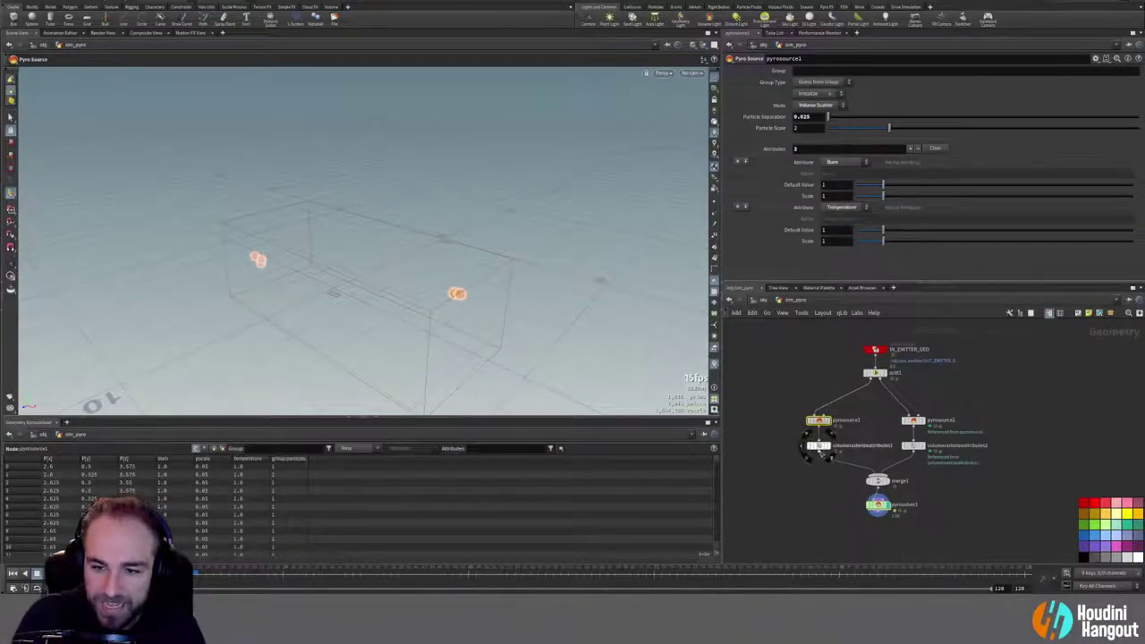
{"action": "middle_click", "coordinate": [816, 420]}
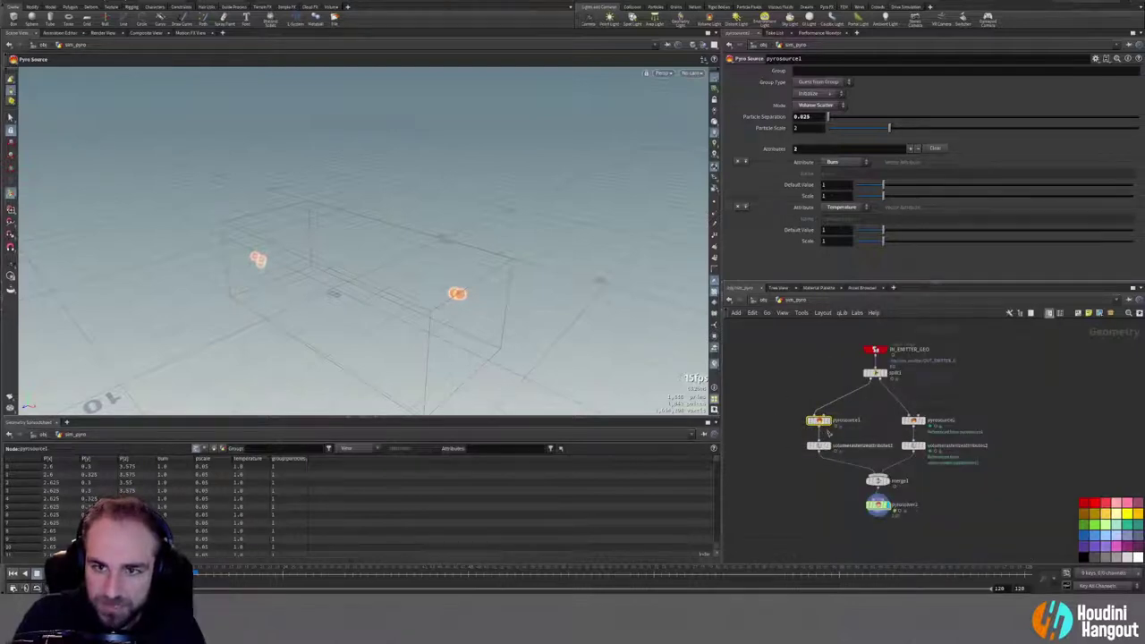
{"action": "middle_click", "coordinate": [817, 420]}
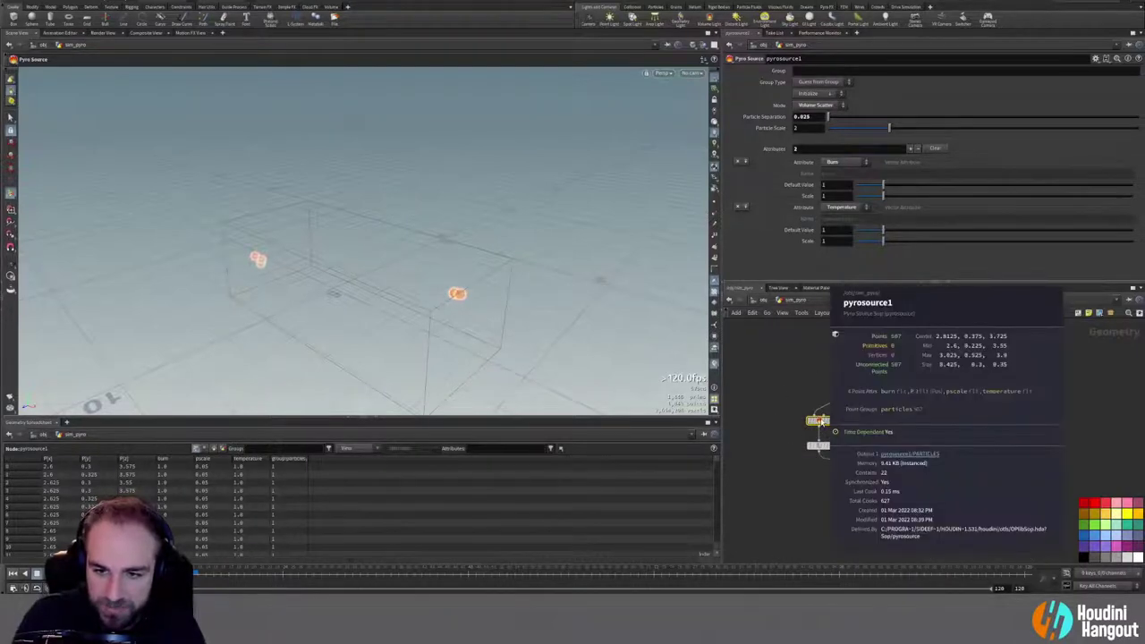
{"action": "left_click", "coordinate": [914, 150]}
{"action": "left_click", "coordinate": [841, 238]}
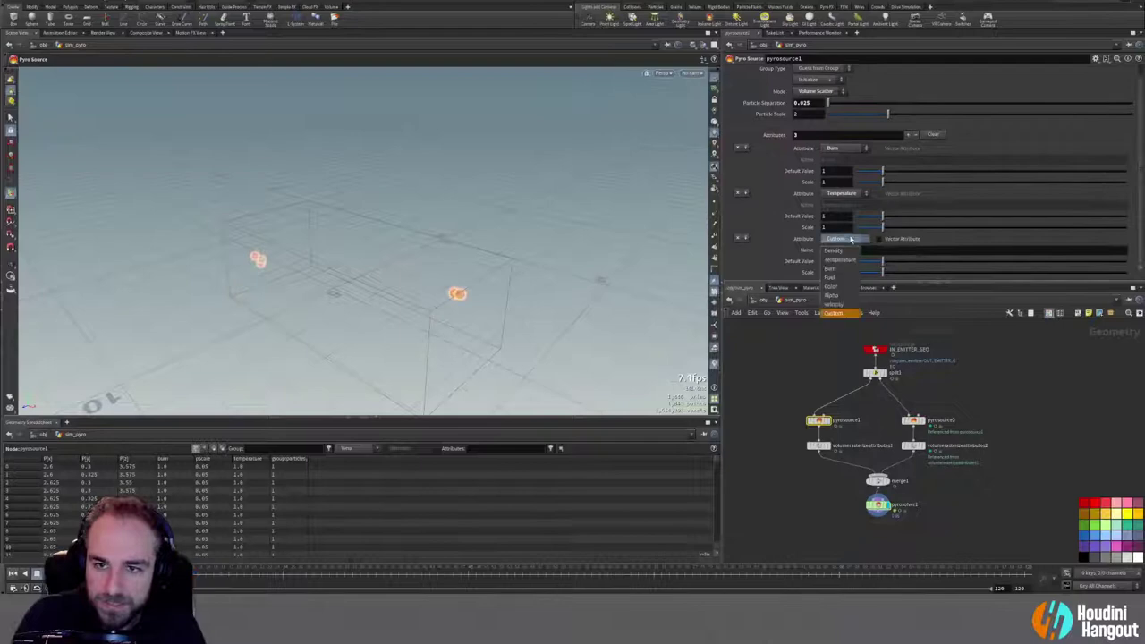
{"action": "left_click", "coordinate": [841, 304]}
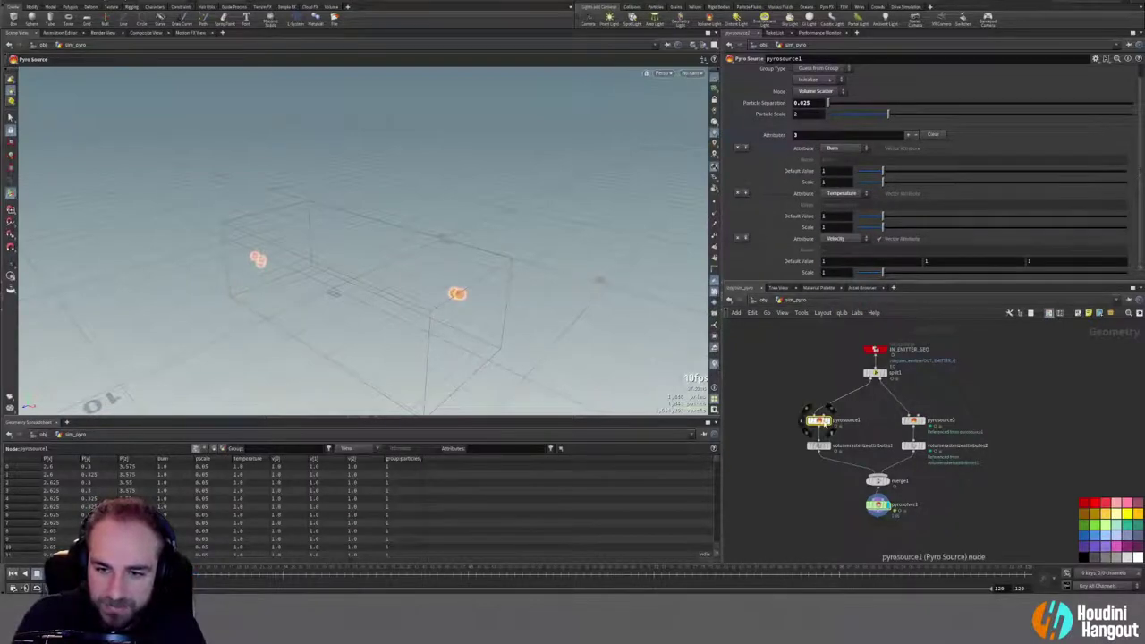
{"action": "middle_click", "coordinate": [818, 420]}
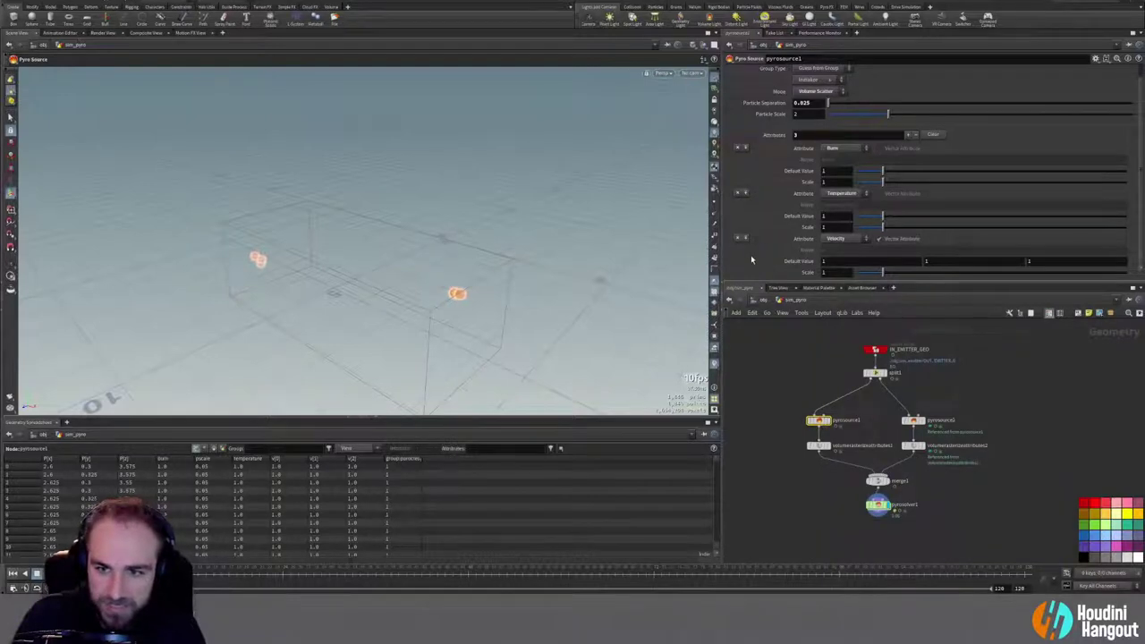
Step: Remove the third attribute, the velocity vector, from pyrosource1 and check the node's info
{"action": "left_click", "coordinate": [840, 239]}
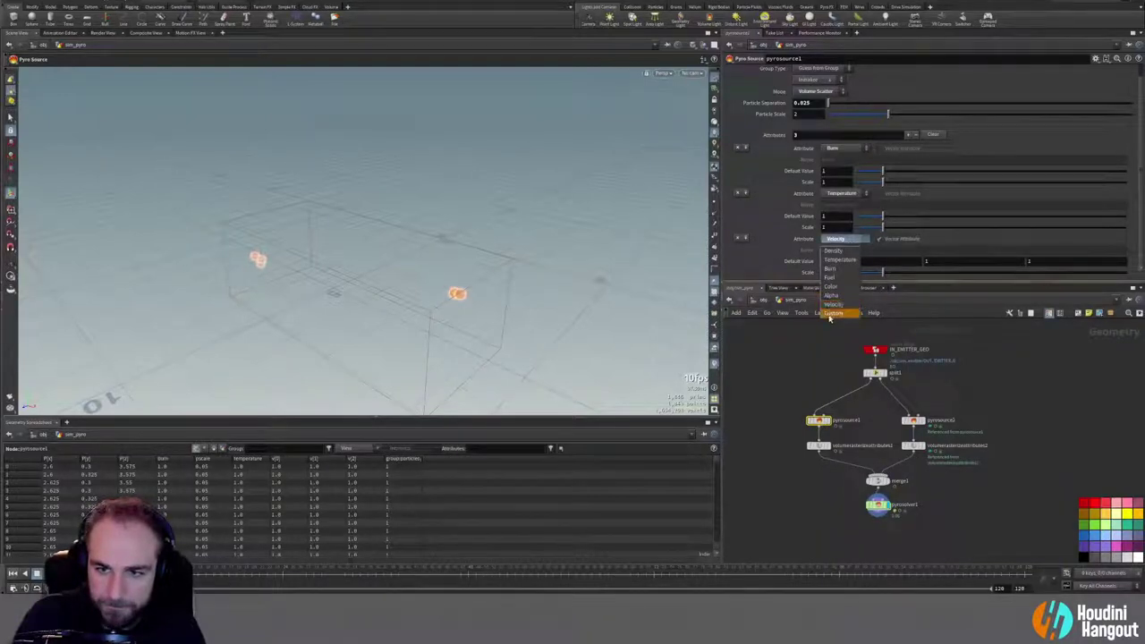
{"action": "left_click", "coordinate": [828, 312]}
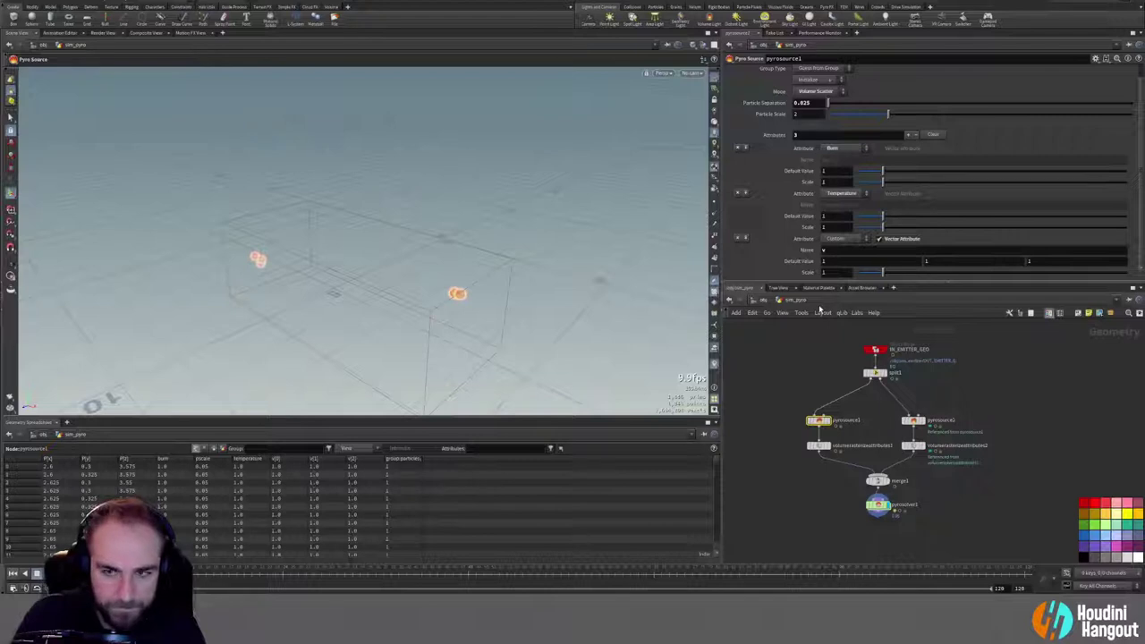
{"action": "left_click", "coordinate": [738, 238]}
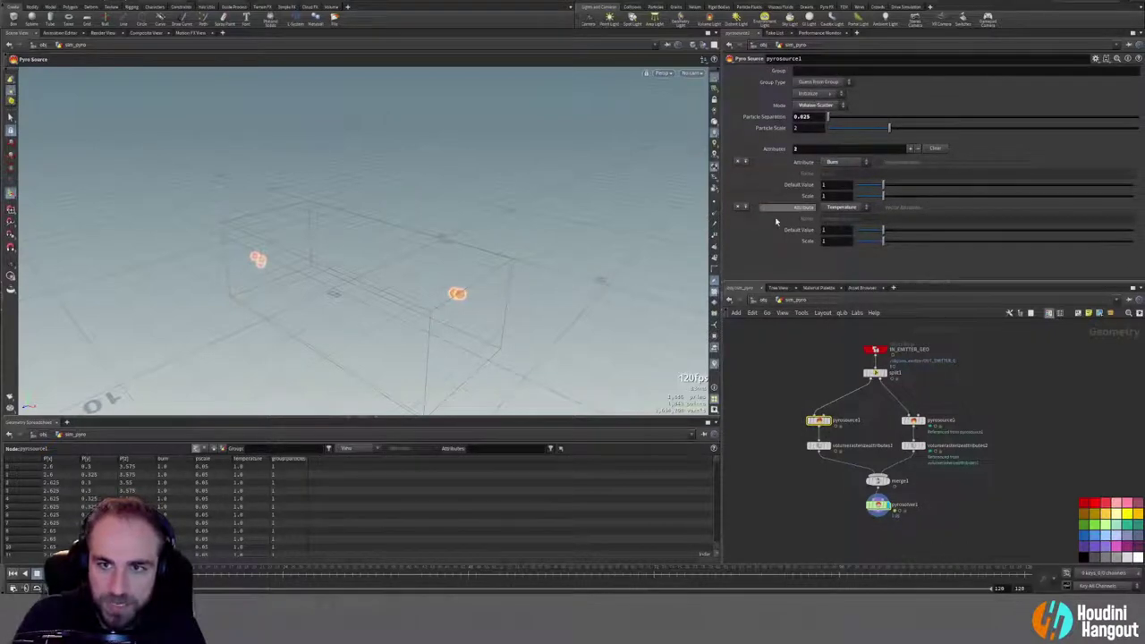
{"action": "middle_click", "coordinate": [819, 425]}
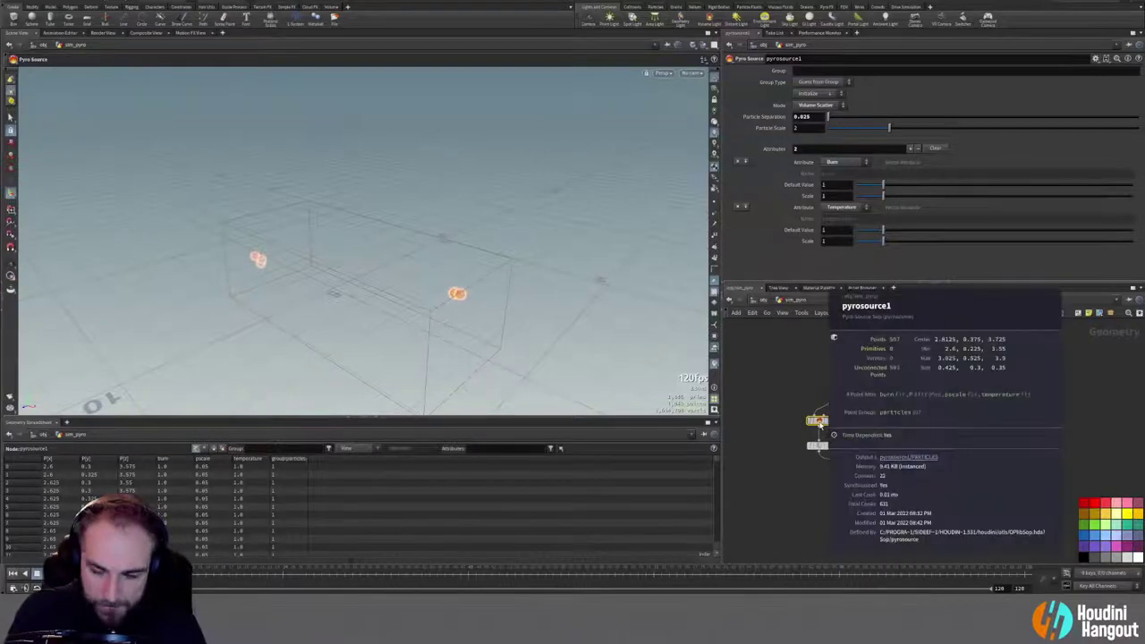
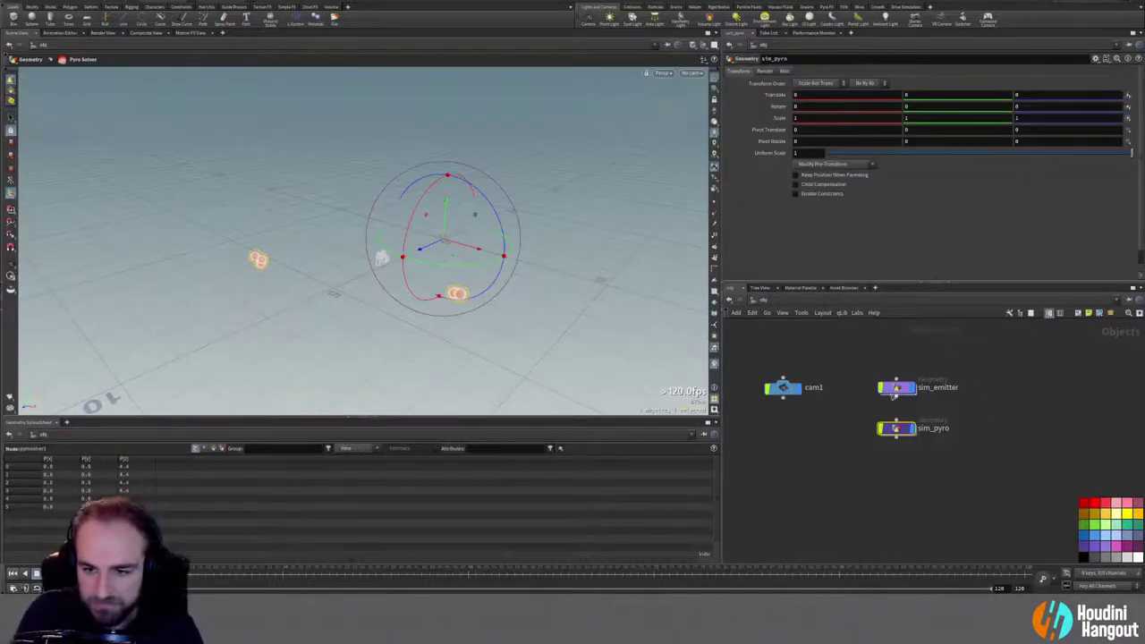
Step: Cut the Trail node out of the sim_emitter network and return to the object level
{"action": "double_click", "coordinate": [892, 392]}
{"action": "left_click_drag", "start_coordinate": [854, 467], "coordinate": [1009, 536]}
{"action": "key", "text": "ctrl+x"}
{"action": "key", "text": "u"}
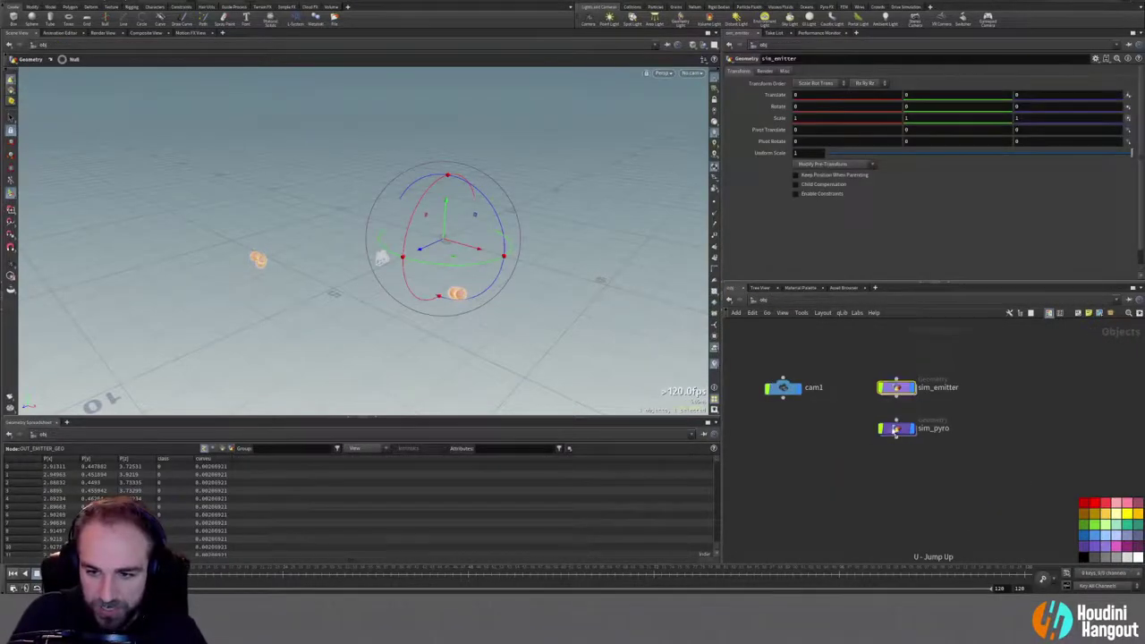
Step: Paste the Trail node into sim_pyro, insert it between pyrosource1 and volumerasterizeattributes1, and display it
{"action": "double_click", "coordinate": [897, 430]}
{"action": "key", "text": "ctrl+v"}
{"action": "left_click_drag", "start_coordinate": [776, 520], "coordinate": [818, 445]}
{"action": "left_click", "coordinate": [828, 445]}
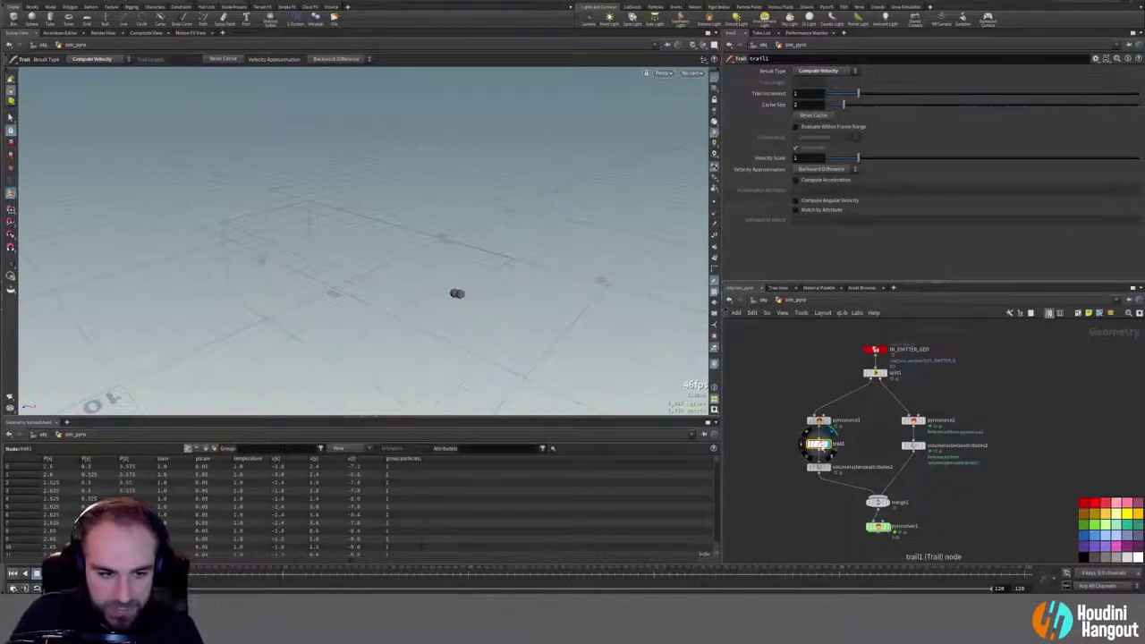
Step: Scrub the timeline to preview trail1 and duplicate the node into the wire between pyrosource2 and volumerasterizeattributes2
{"action": "left_click_drag", "start_coordinate": [112, 571], "coordinate": [260, 571]}
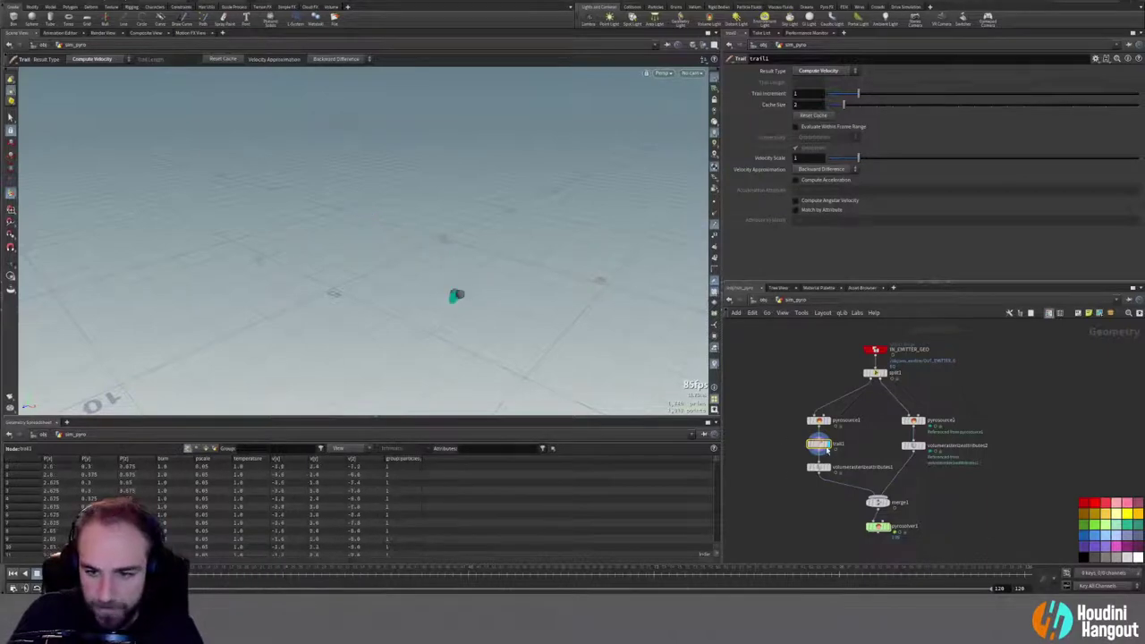
{"action": "left_click_drag", "start_coordinate": [828, 452], "coordinate": [912, 443], "text": "alt"}
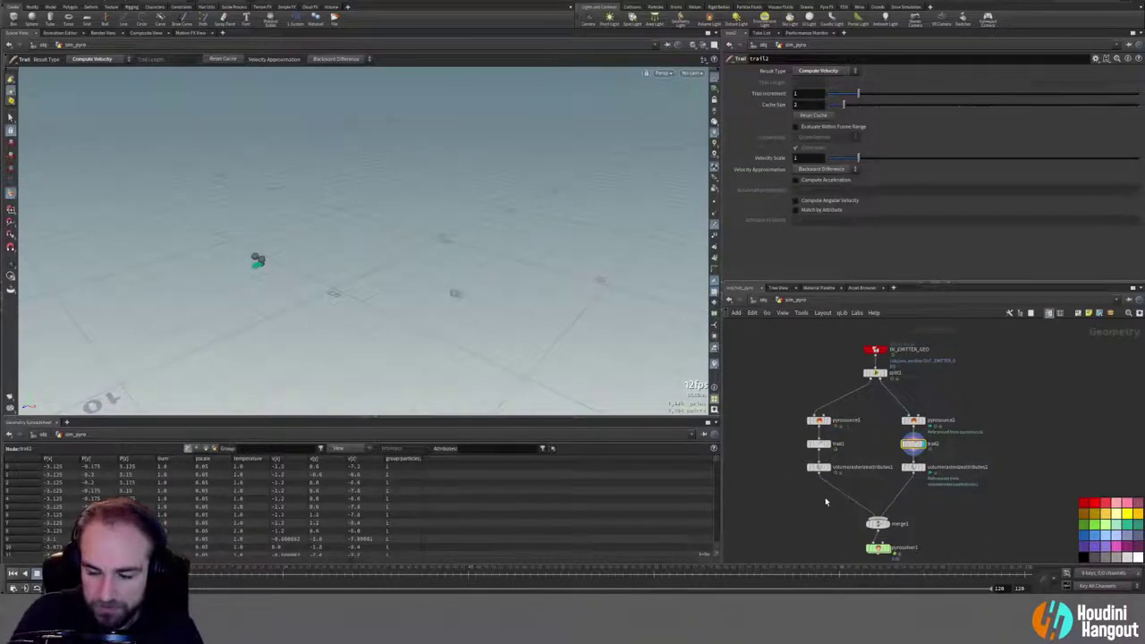
Step: Add v to the rasterized attributes of volumerasterizeattributes1 and check that volumerasterizeattributes2 references the same list
{"action": "left_click", "coordinate": [818, 467]}
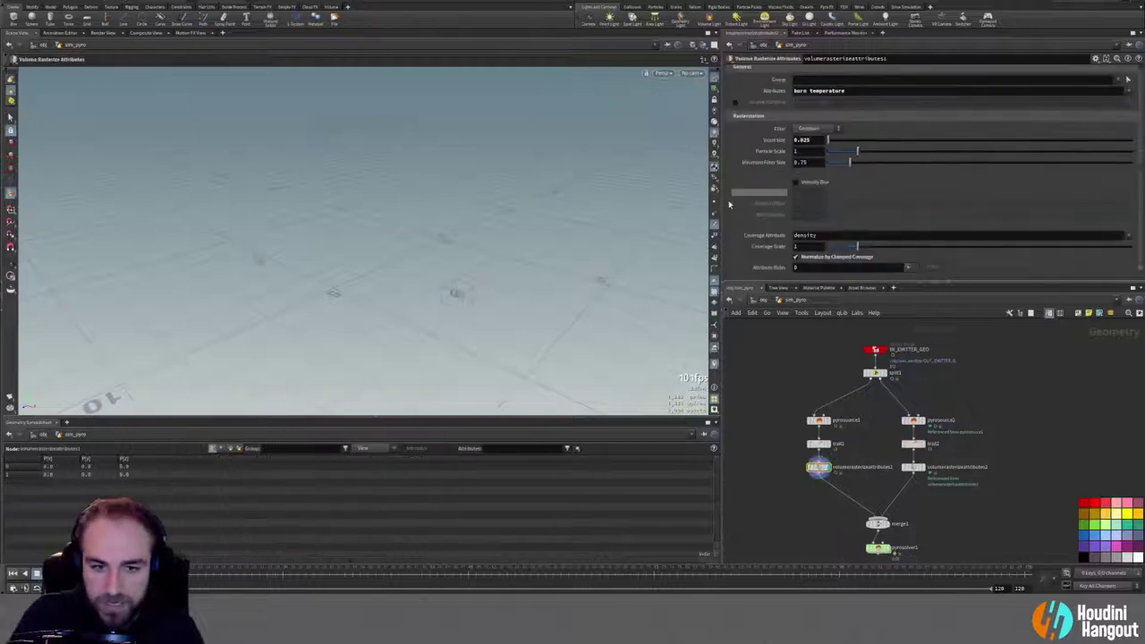
{"action": "type", "text": "v"}
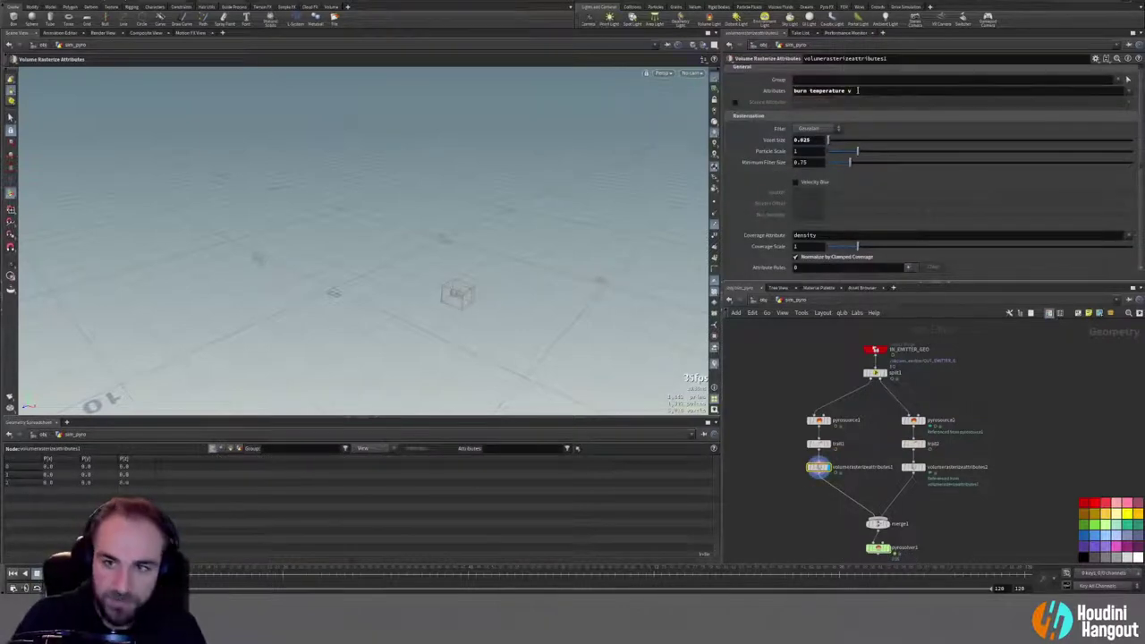
{"action": "middle_click", "coordinate": [818, 468]}
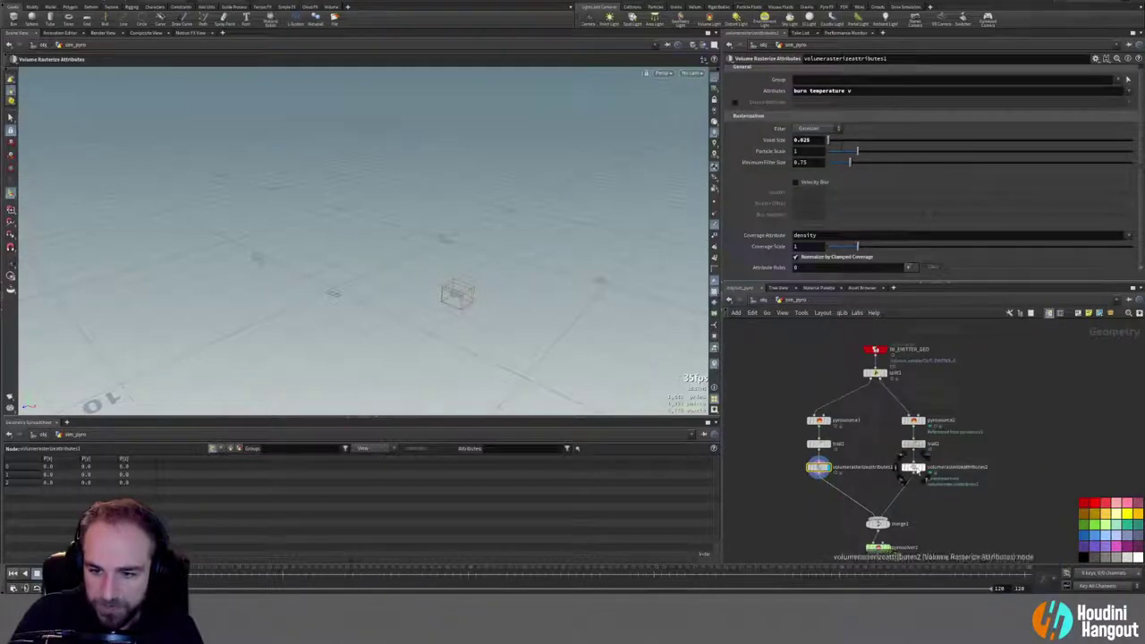
{"action": "left_click", "coordinate": [912, 466]}
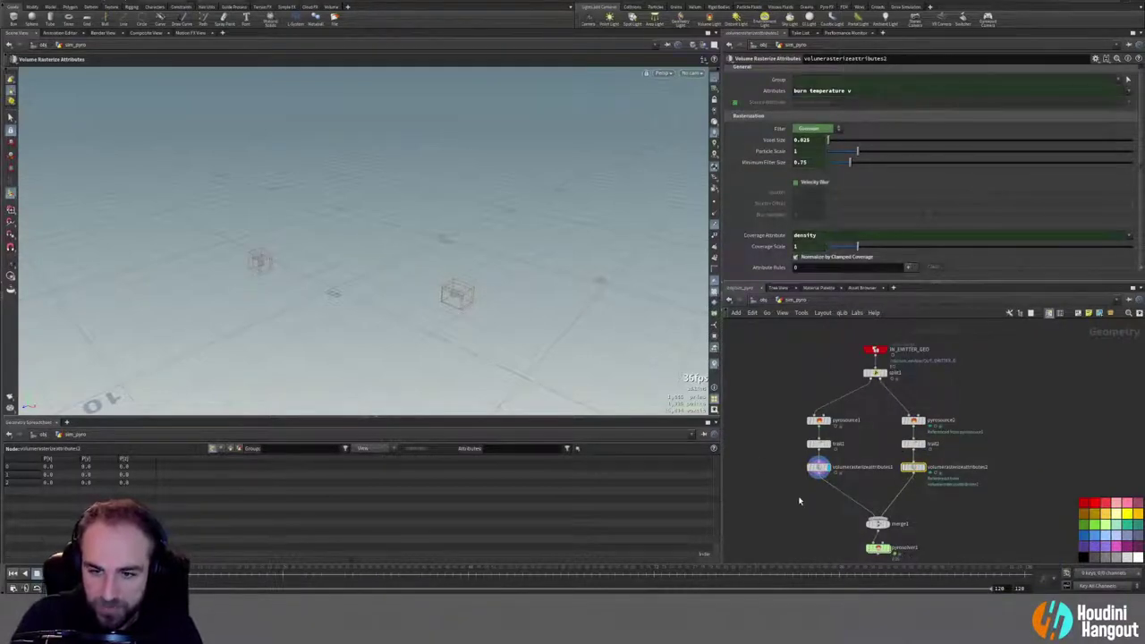
{"action": "left_click", "coordinate": [818, 467]}
{"action": "middle_click_drag", "start_coordinate": [780, 534], "coordinate": [778, 500]}
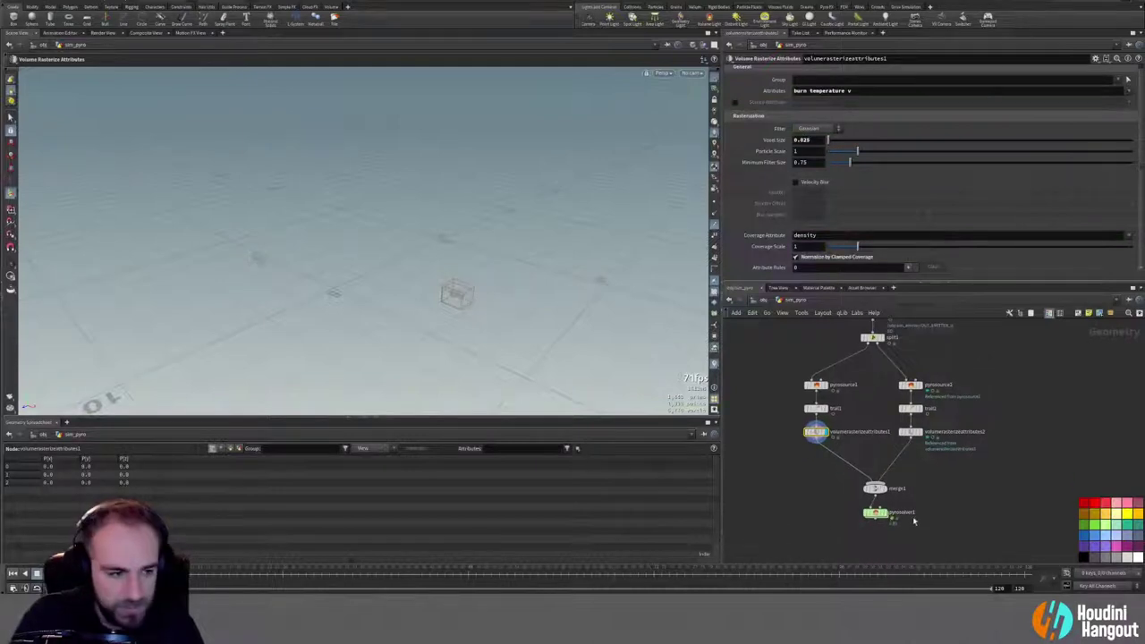
Step: Check merge1's node info, display pyrosolver1, and play the simulation before rewinding to the first frame
{"action": "middle_click", "coordinate": [874, 488]}
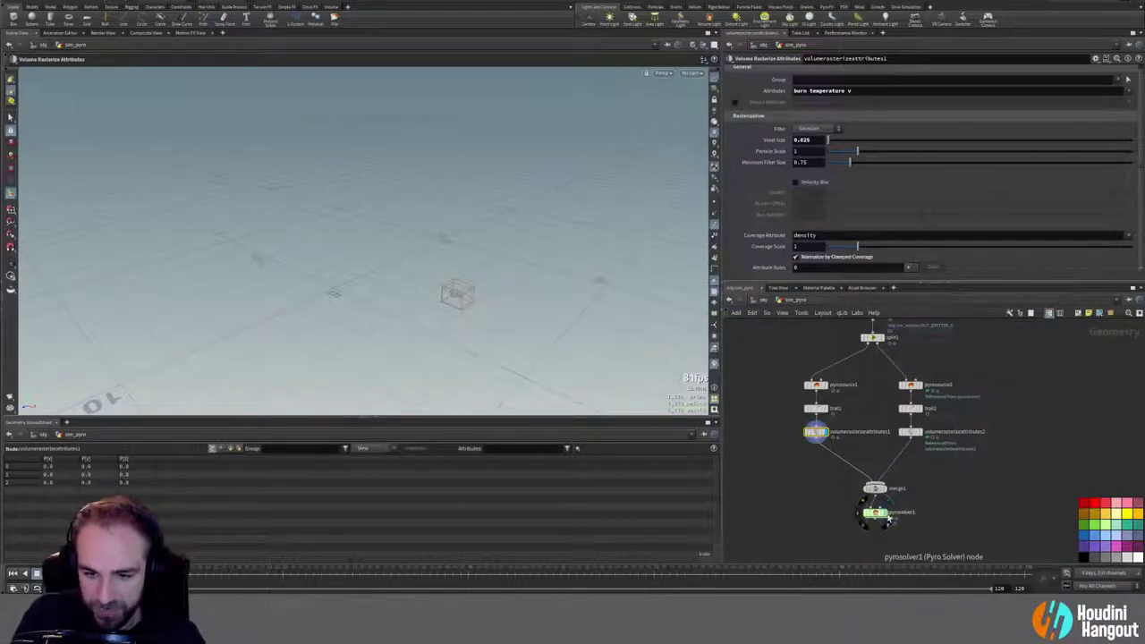
{"action": "left_click", "coordinate": [885, 514]}
{"action": "left_click", "coordinate": [876, 513]}
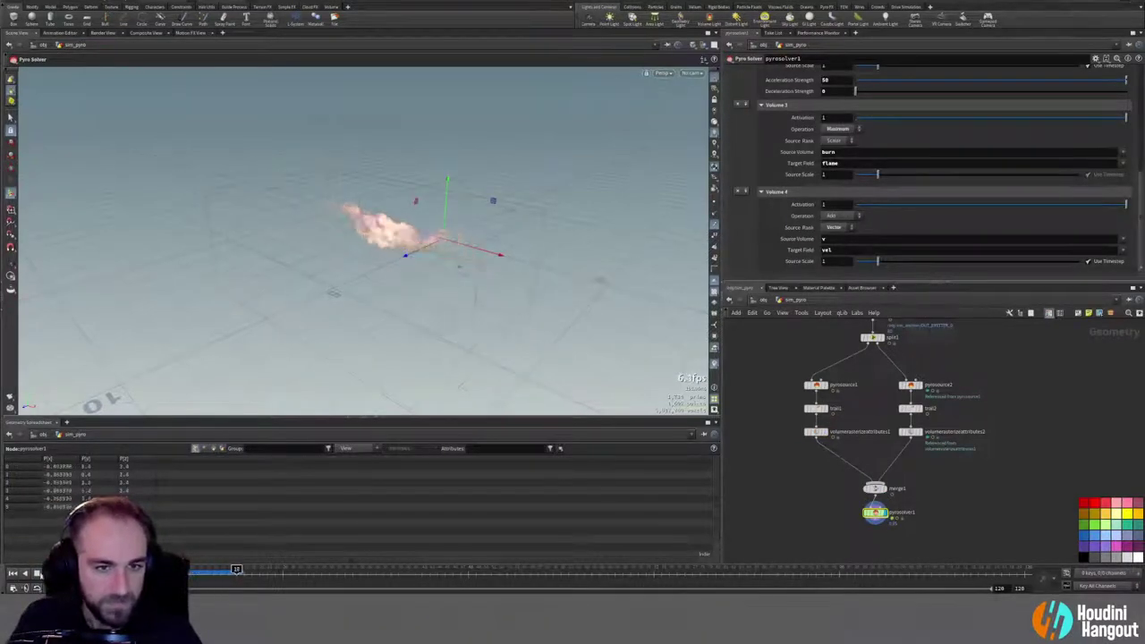
{"action": "left_click", "coordinate": [13, 573]}
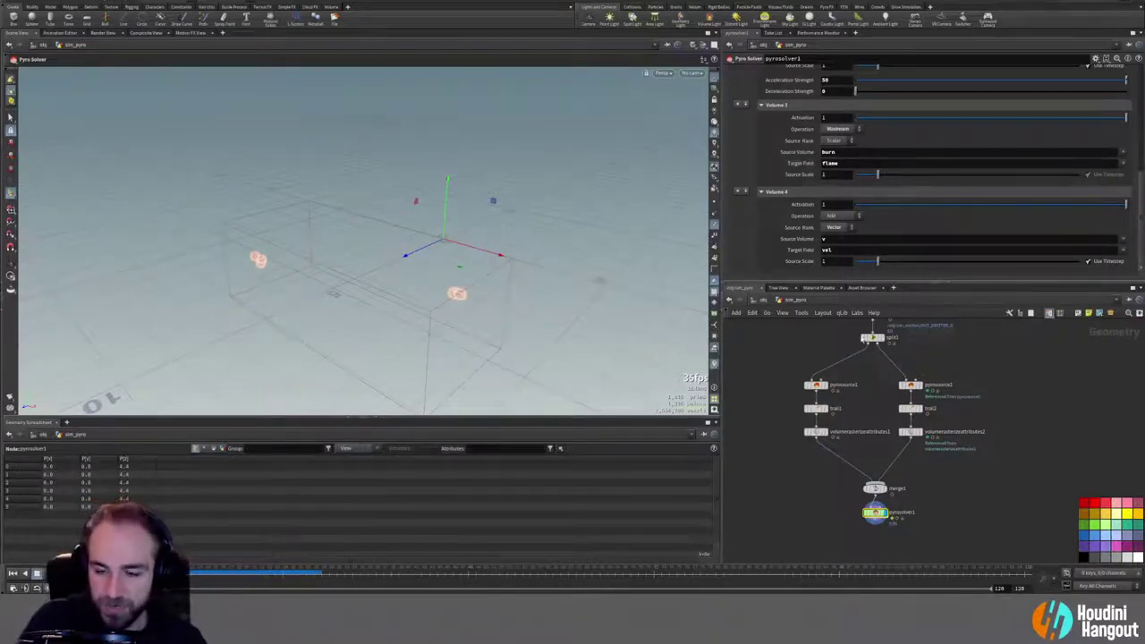
Step: Compare pyrosource1's attributes with the source volume mappings in pyrosolver1
{"action": "left_click", "coordinate": [815, 385]}
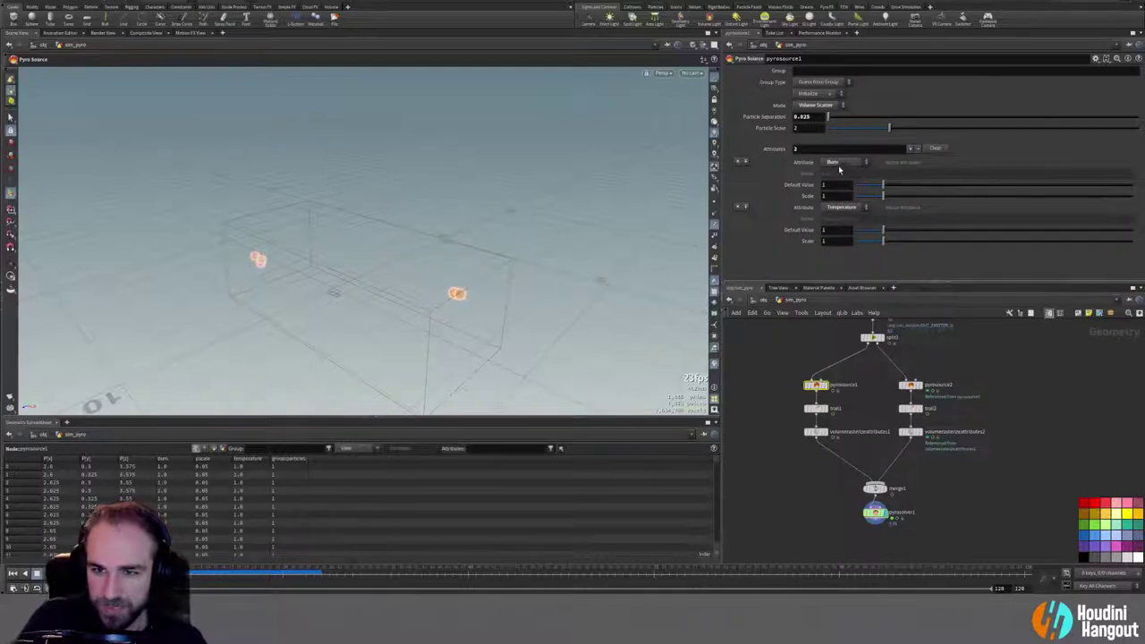
{"action": "left_click", "coordinate": [875, 512]}
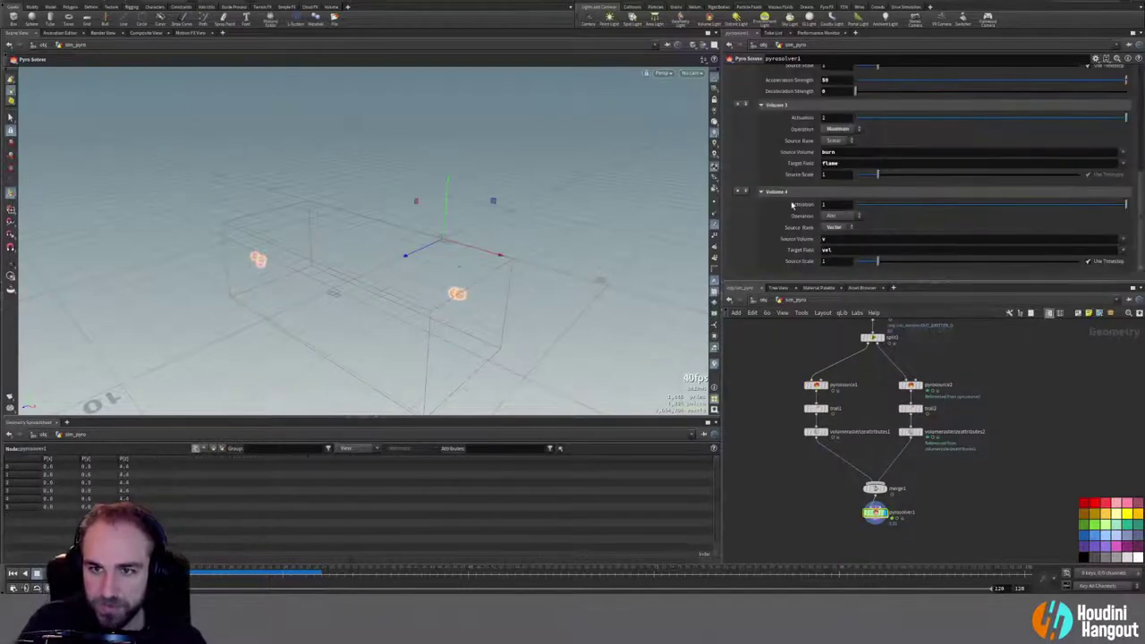
{"action": "scroll", "coordinate": [789, 162], "scroll_direction": "up", "scroll_amount": 2}
{"action": "scroll", "coordinate": [787, 148], "scroll_direction": "up", "scroll_amount": 3}
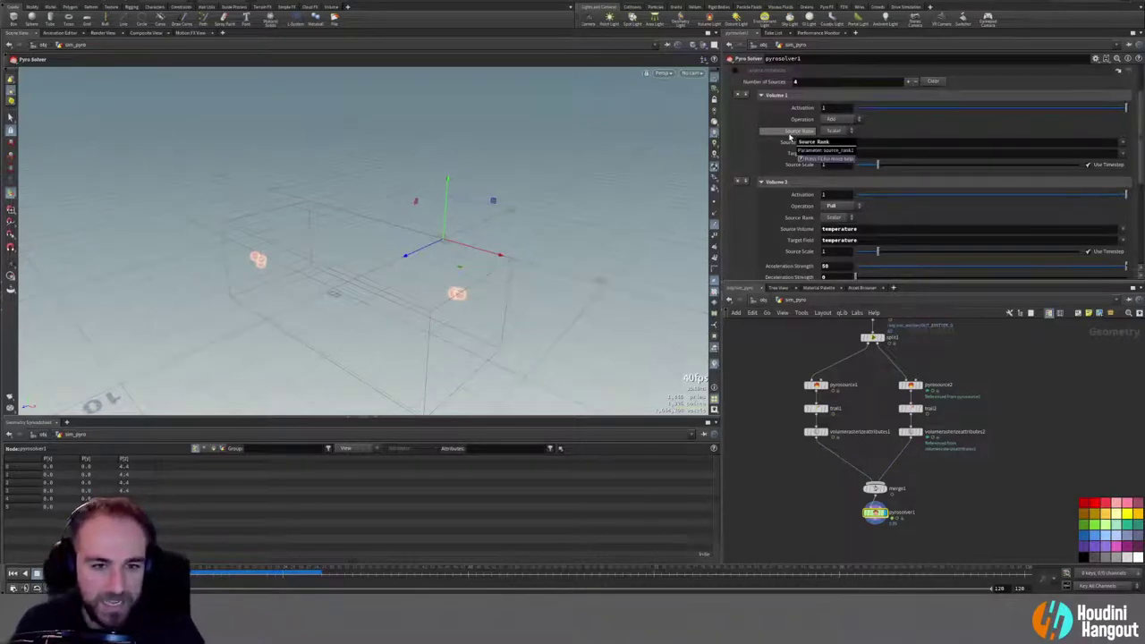
{"action": "scroll", "coordinate": [758, 197], "scroll_direction": "up", "scroll_amount": 2}
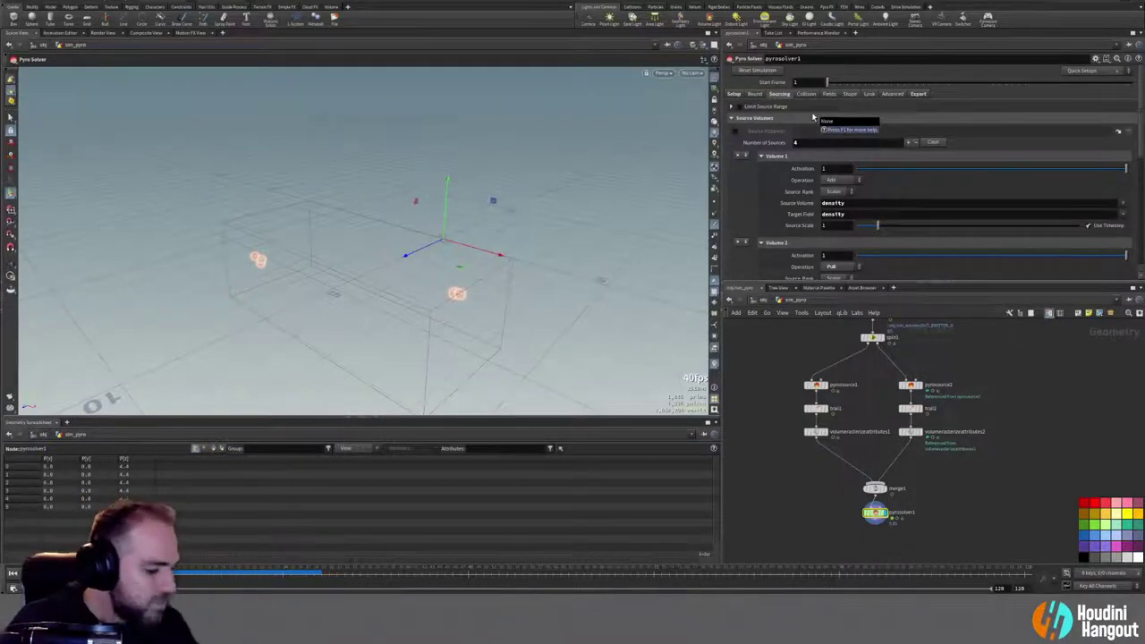
{"action": "left_click", "coordinate": [814, 384]}
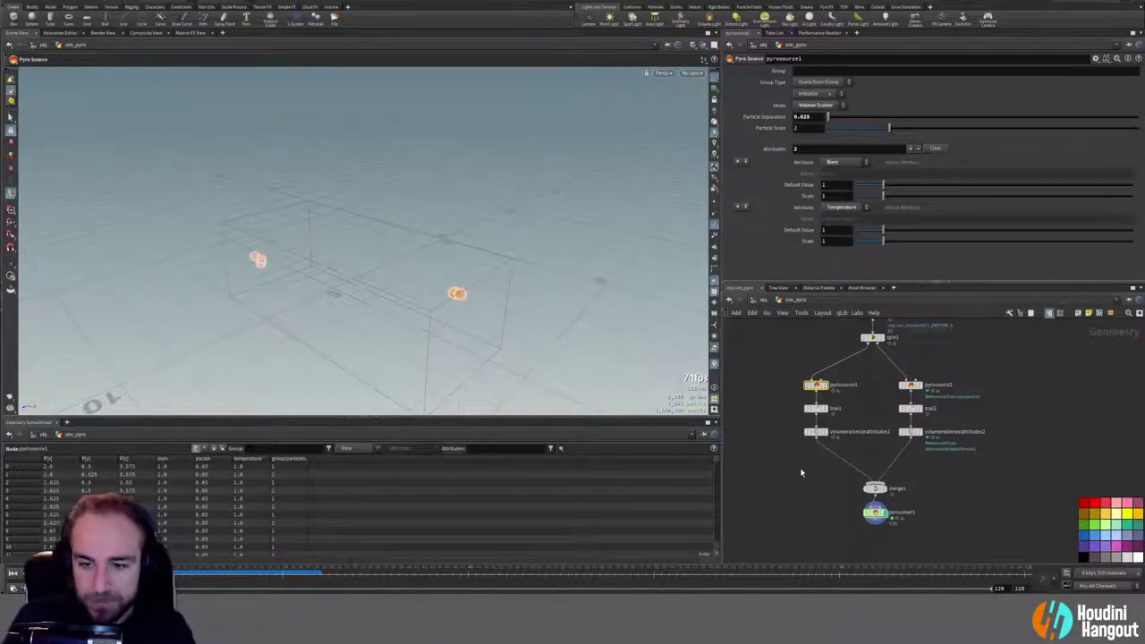
{"action": "left_click", "coordinate": [874, 512]}
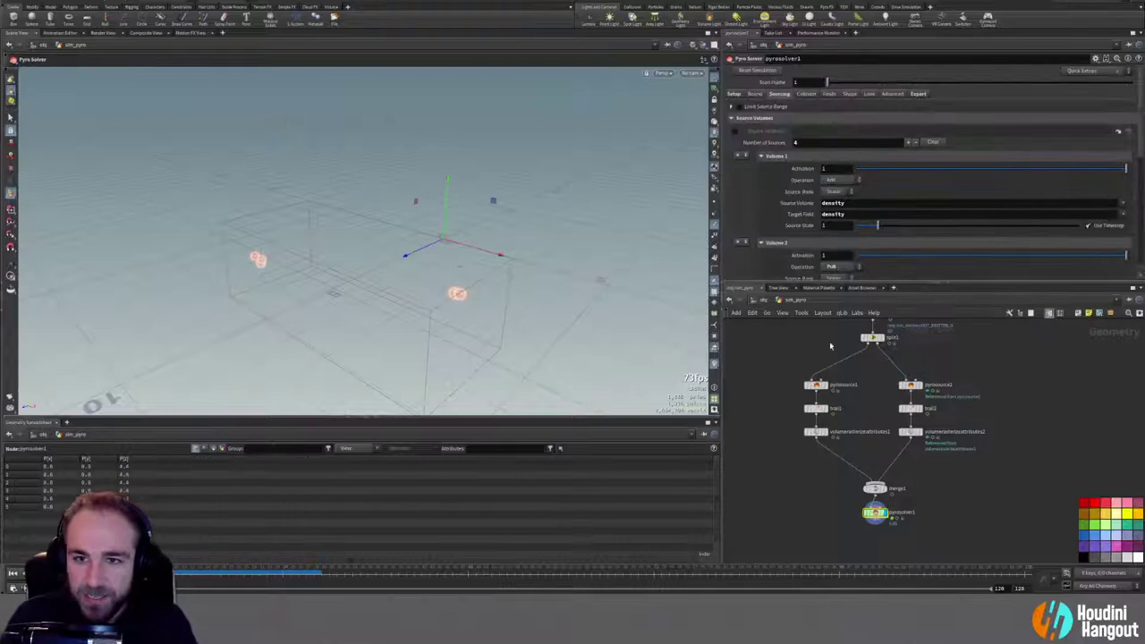
Step: Review pyrosolver1's collision, fields, shape, look, advanced and export settings
{"action": "left_click", "coordinate": [805, 93]}
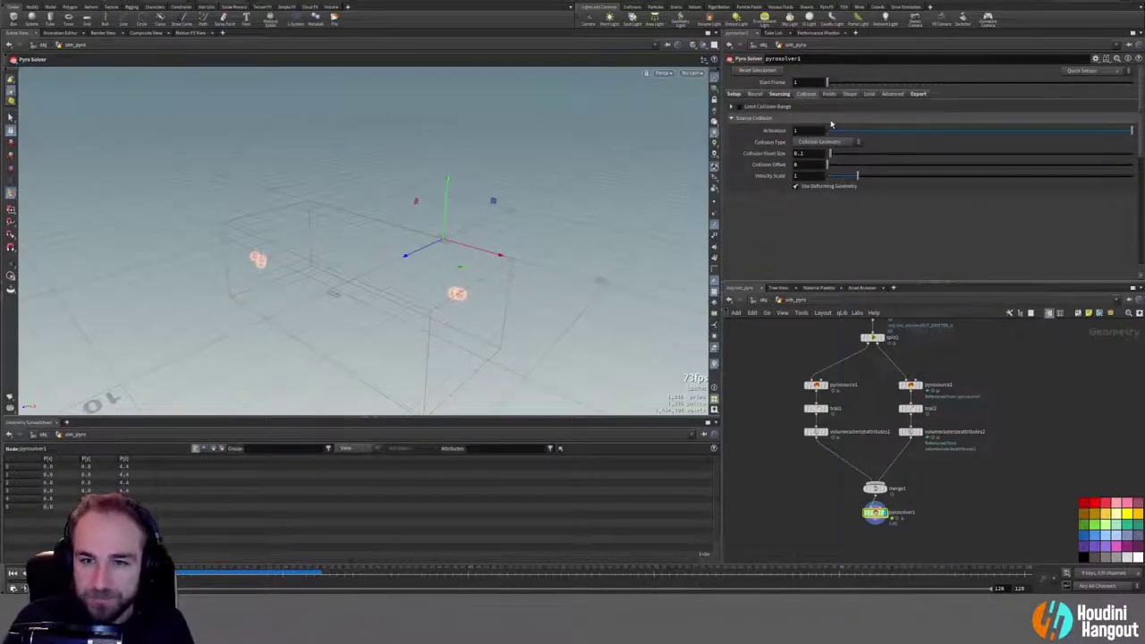
{"action": "left_click_drag", "start_coordinate": [834, 133], "coordinate": [767, 144]}
{"action": "left_click", "coordinate": [830, 93]}
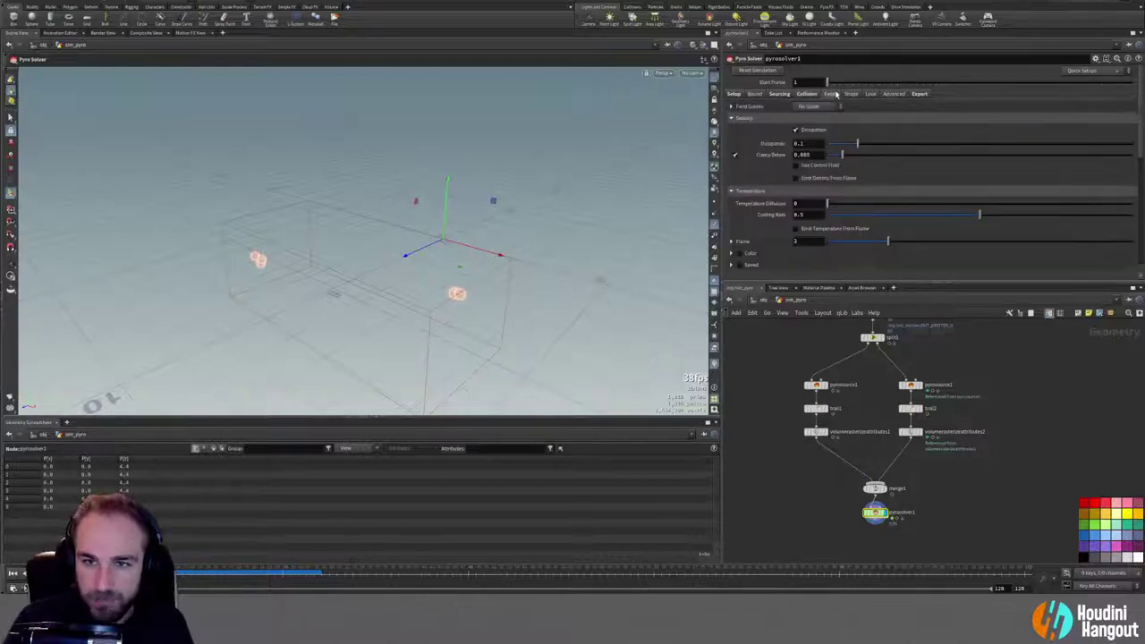
{"action": "scroll", "coordinate": [766, 204], "scroll_direction": "down", "scroll_amount": 2}
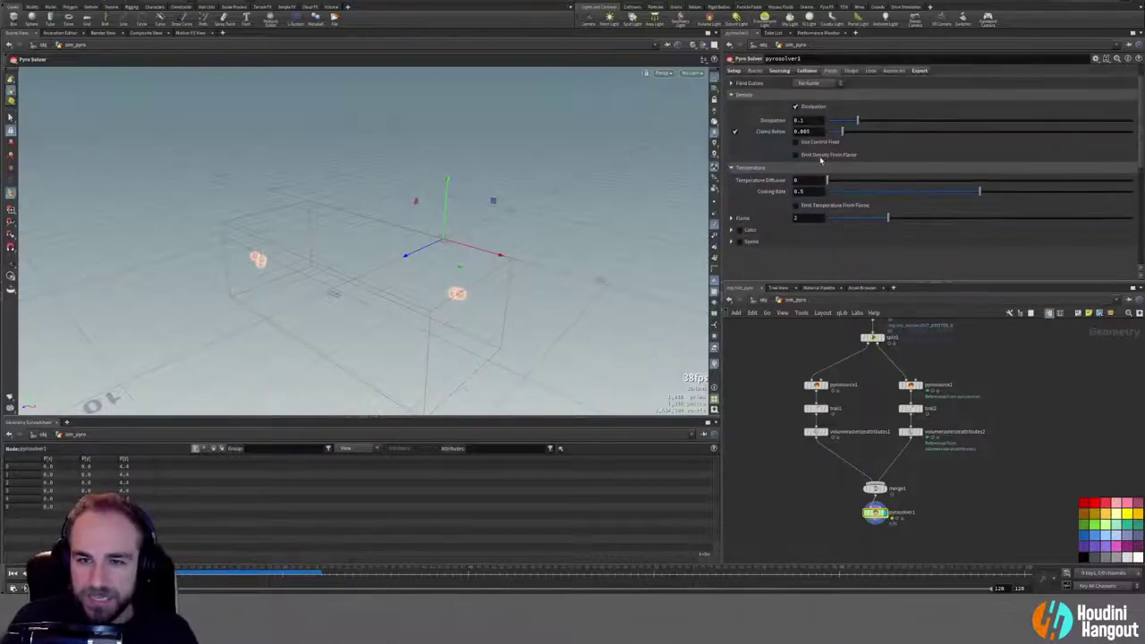
{"action": "left_click", "coordinate": [850, 70]}
{"action": "left_click", "coordinate": [740, 95]}
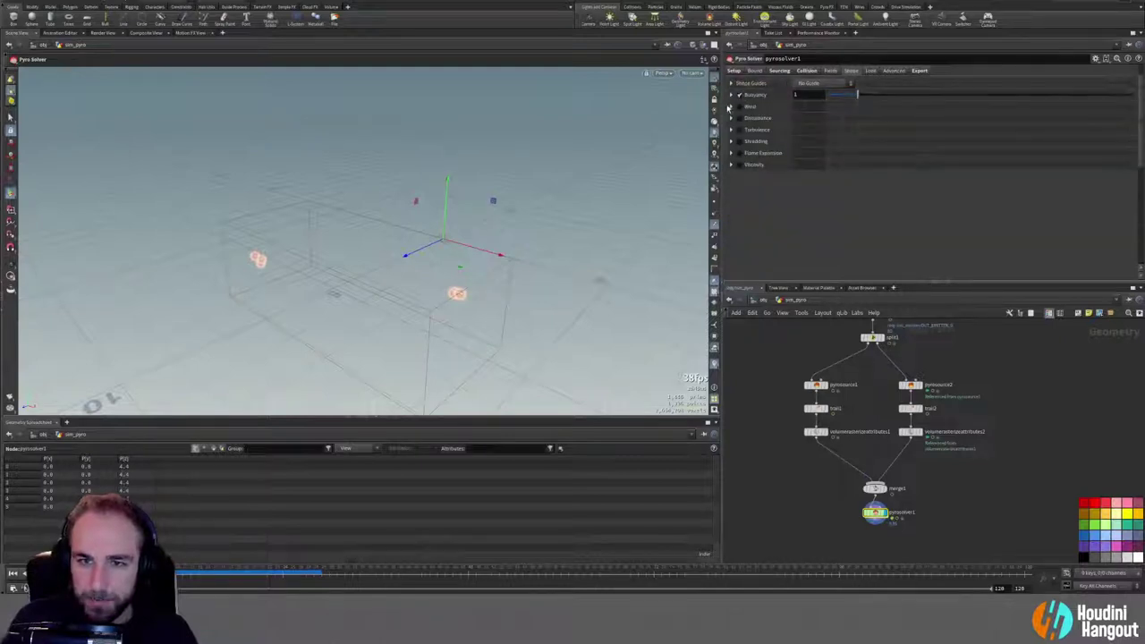
{"action": "left_click", "coordinate": [873, 70]}
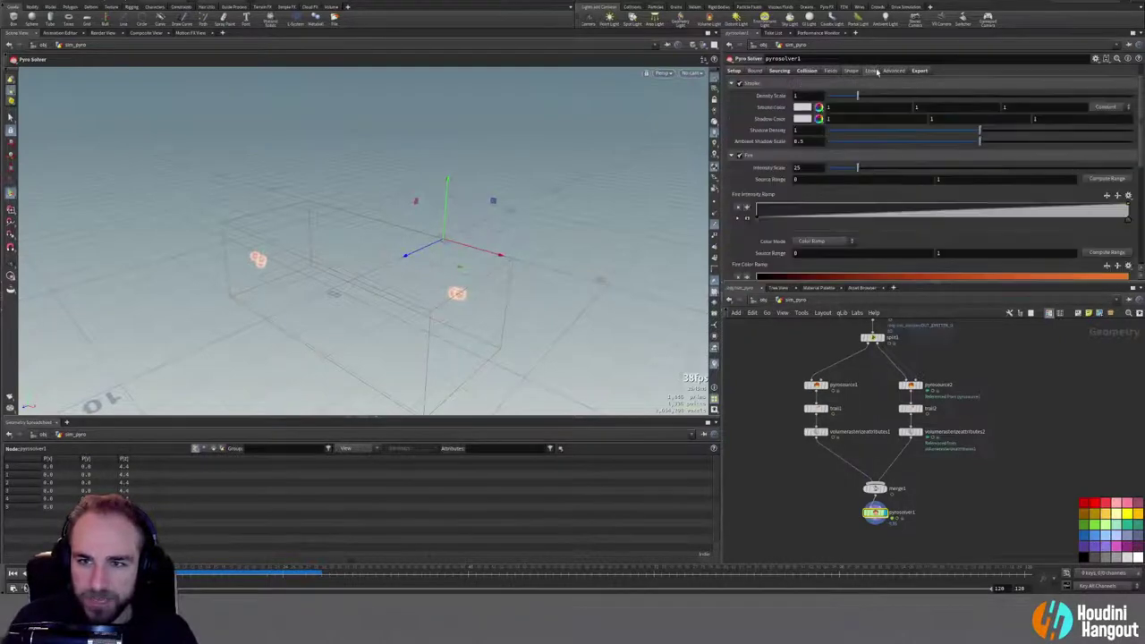
{"action": "left_click", "coordinate": [894, 70]}
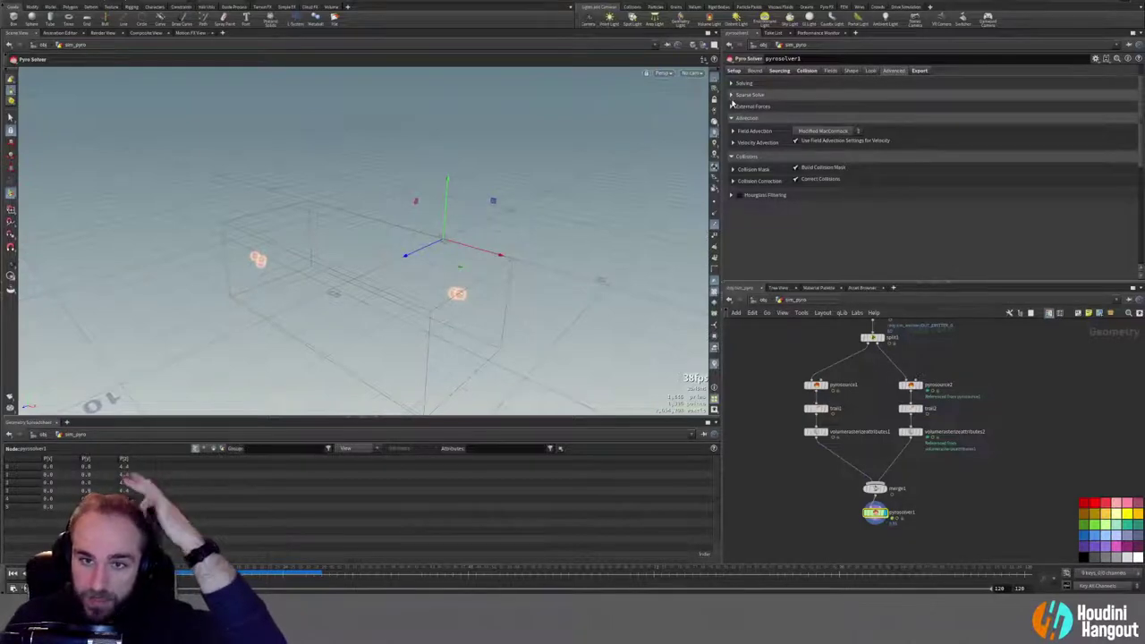
{"action": "left_click", "coordinate": [920, 71]}
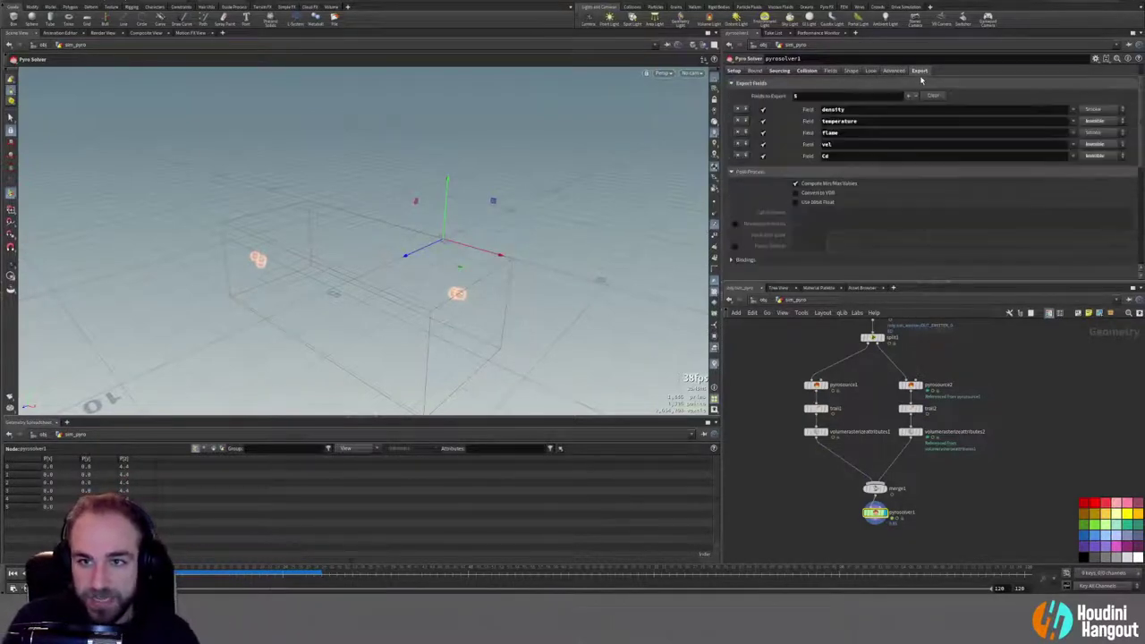
Step: Review pyrosolver1's source volumes and source range limit, and open its bounds settings
{"action": "left_click", "coordinate": [779, 70]}
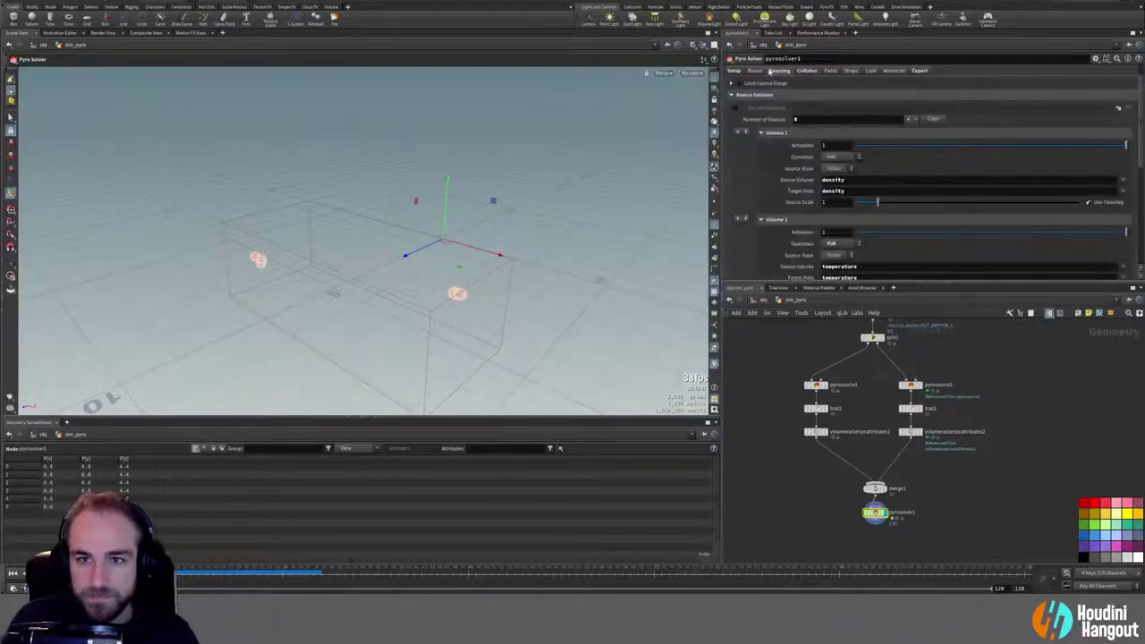
{"action": "scroll", "coordinate": [729, 201], "scroll_direction": "down", "scroll_amount": 2}
{"action": "scroll", "coordinate": [742, 184], "scroll_direction": "up", "scroll_amount": 5}
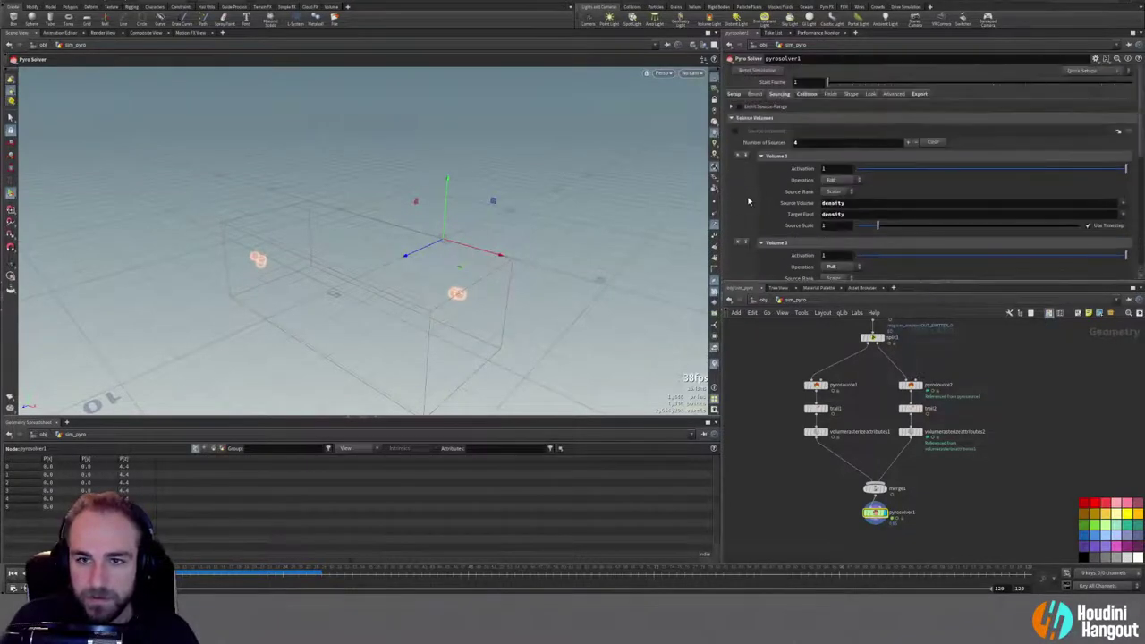
{"action": "scroll", "coordinate": [751, 147], "scroll_direction": "down", "scroll_amount": 3}
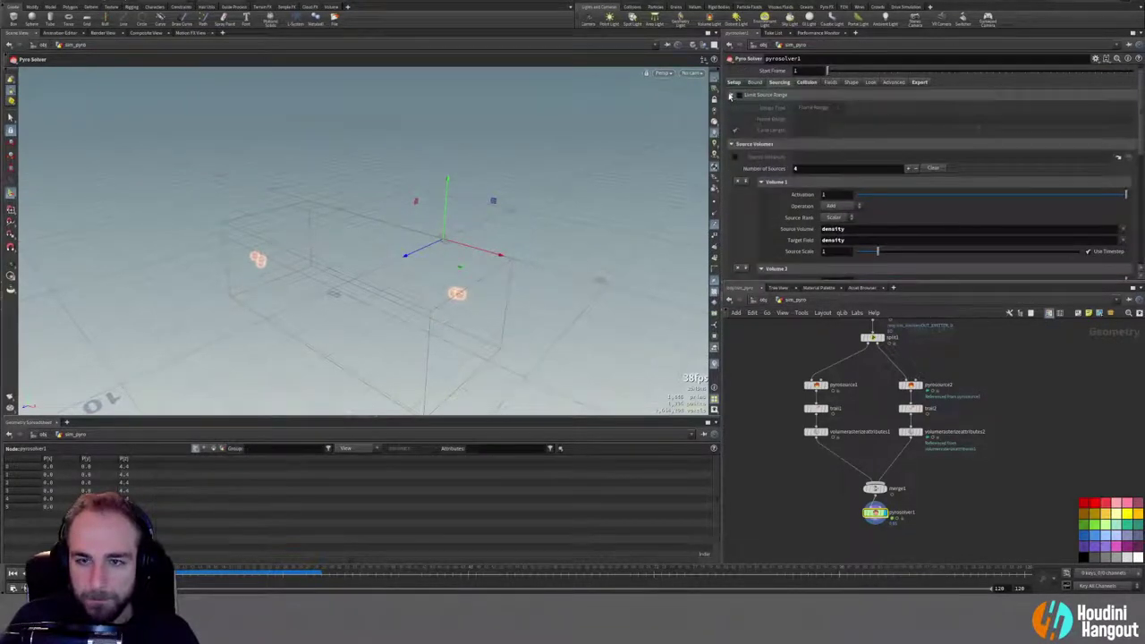
{"action": "scroll", "coordinate": [763, 178], "scroll_direction": "down", "scroll_amount": 3}
{"action": "scroll", "coordinate": [769, 156], "scroll_direction": "up", "scroll_amount": 5}
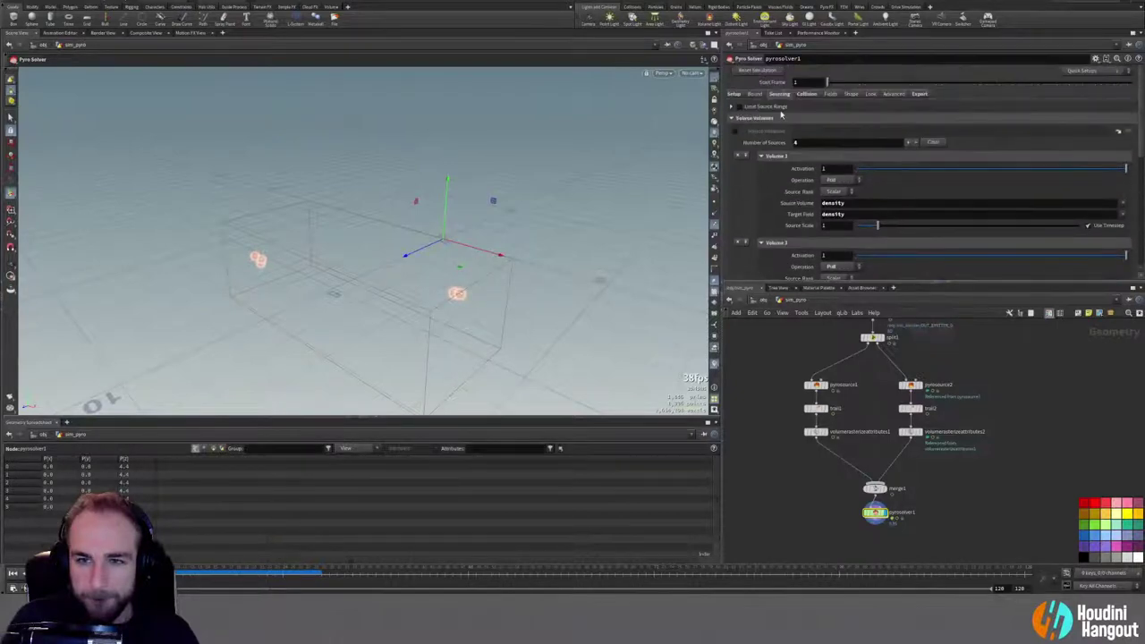
{"action": "left_click", "coordinate": [754, 94]}
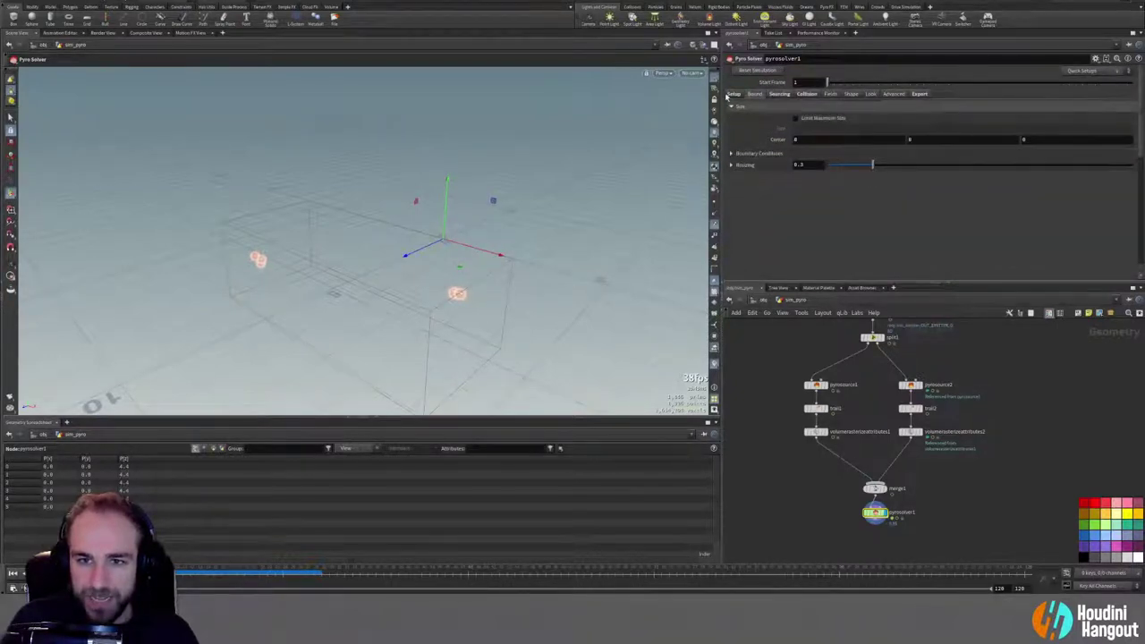
Step: Add a Density attribute alongside Burn and Temperature on both pyrosource1 and pyrosource2
{"action": "left_click", "coordinate": [731, 94]}
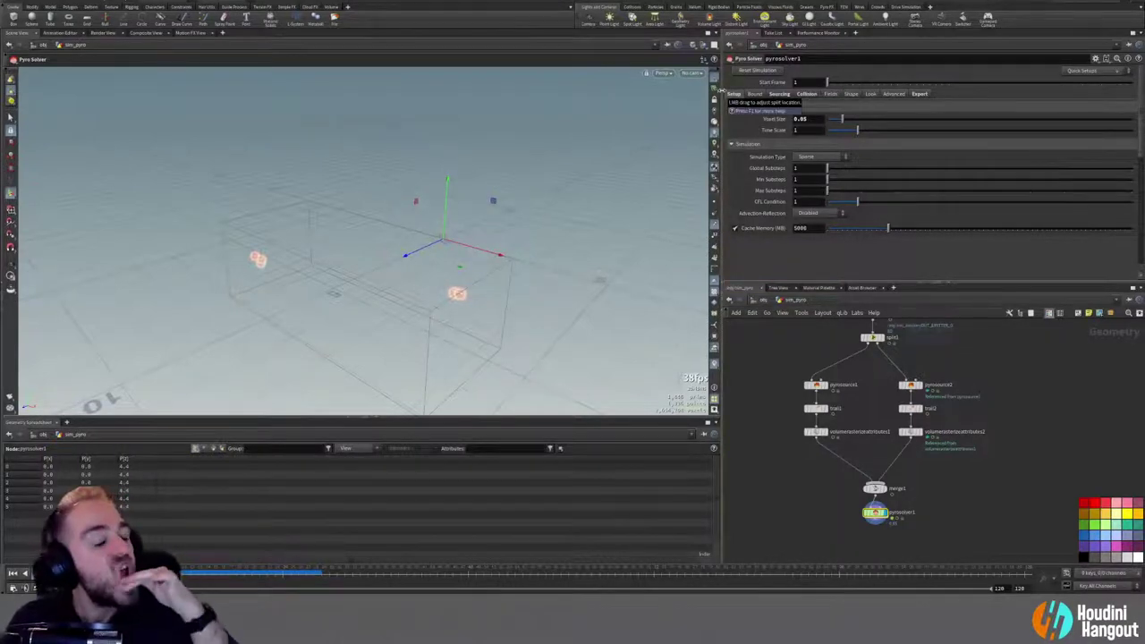
{"action": "left_click", "coordinate": [816, 384]}
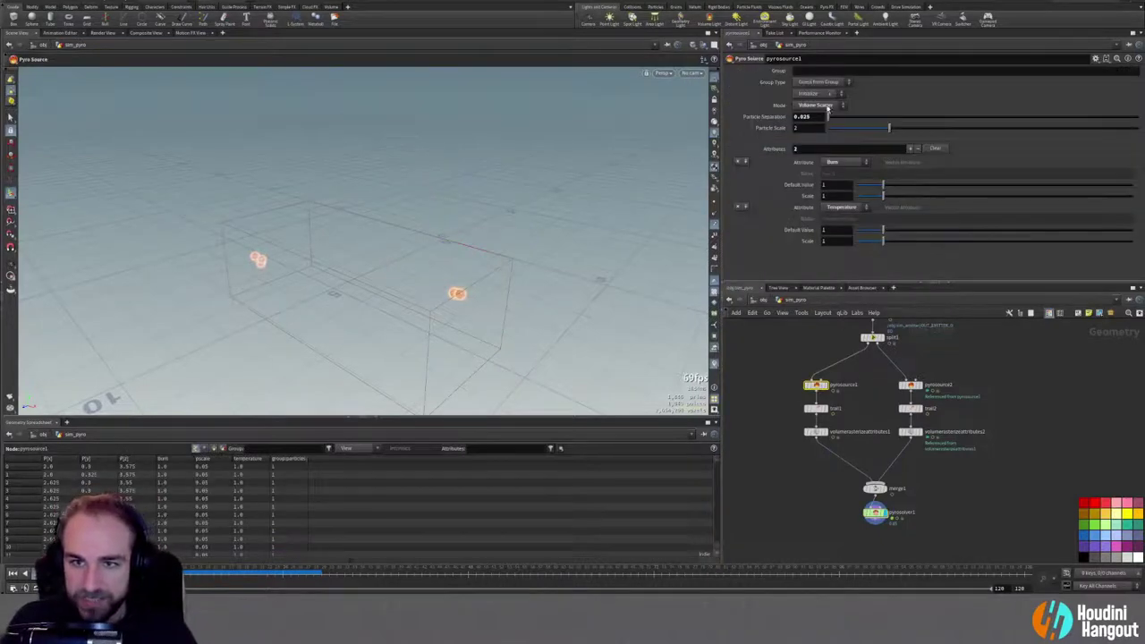
{"action": "left_click", "coordinate": [820, 94]}
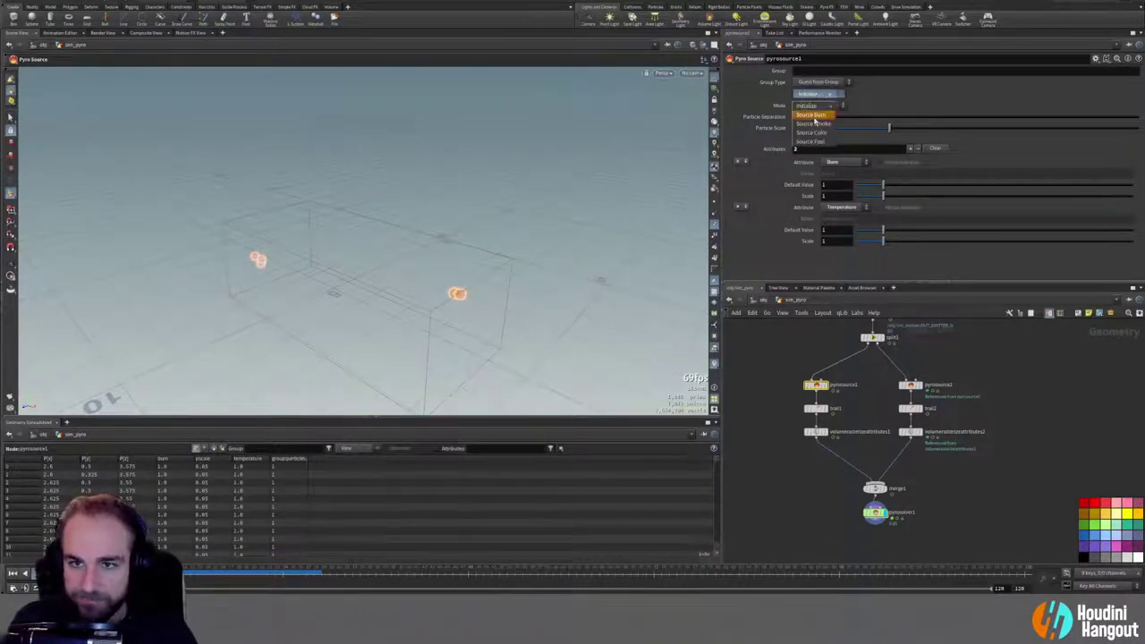
{"action": "left_click", "coordinate": [815, 124]}
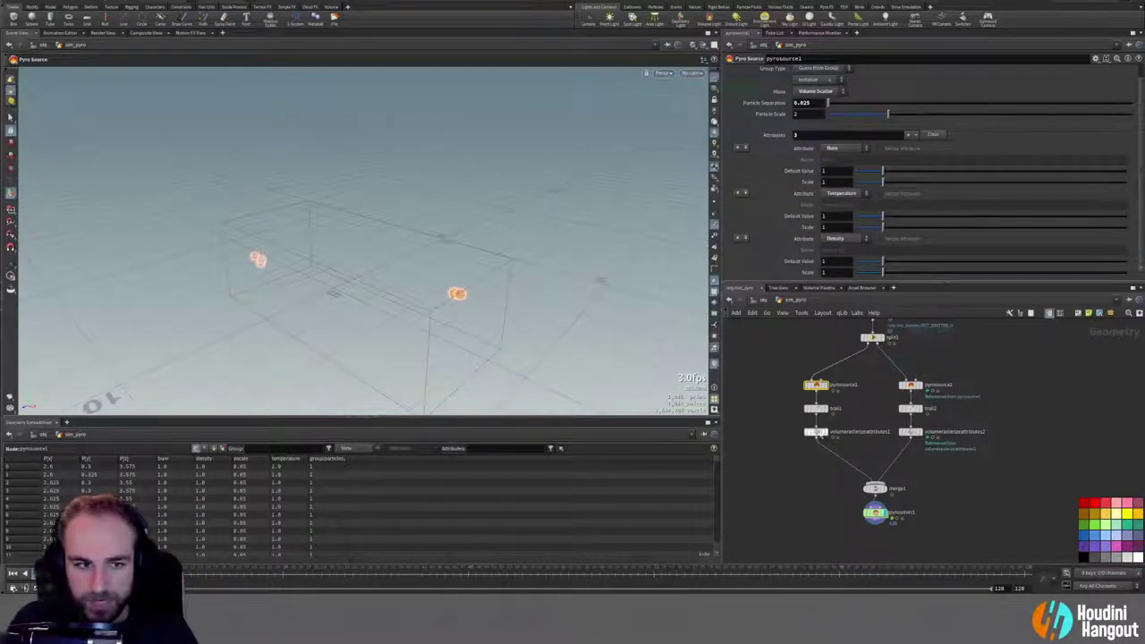
{"action": "left_click", "coordinate": [909, 385]}
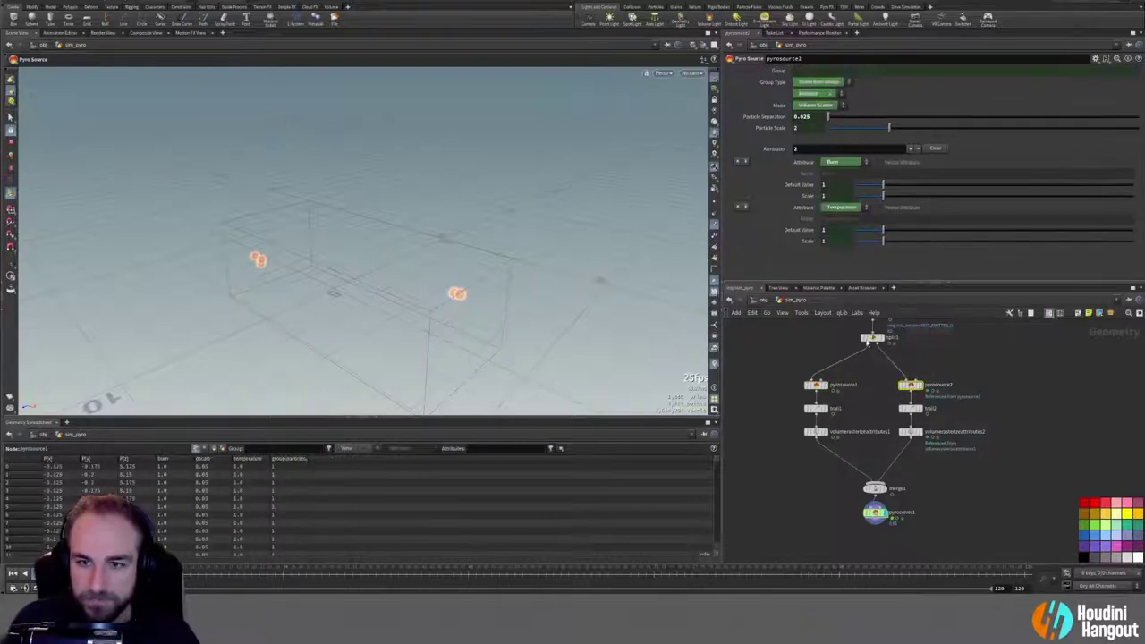
{"action": "left_click", "coordinate": [910, 148]}
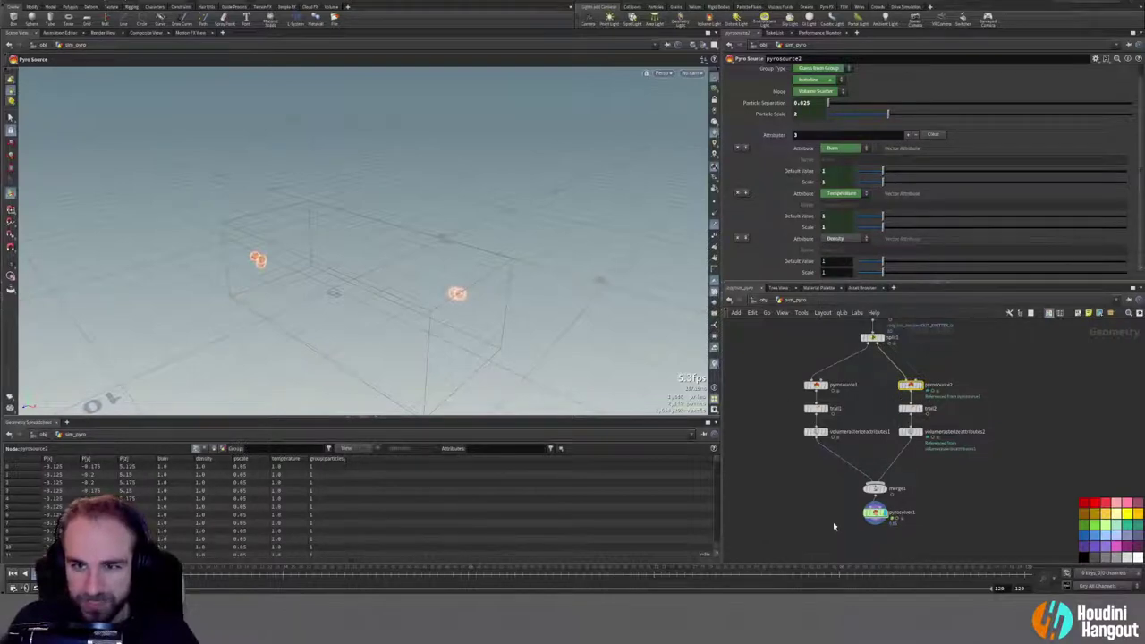
Step: Display trail1 and check the point attributes it outputs
{"action": "left_click", "coordinate": [824, 409]}
{"action": "left_click", "coordinate": [817, 409]}
{"action": "middle_click", "coordinate": [816, 409]}
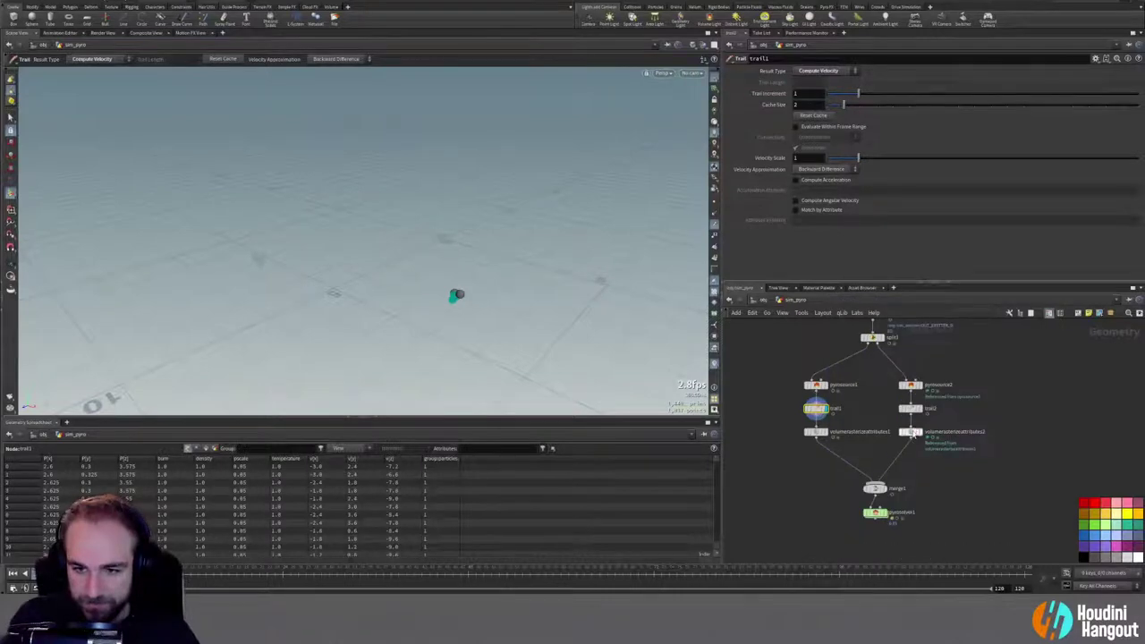
{"action": "middle_click", "coordinate": [912, 432]}
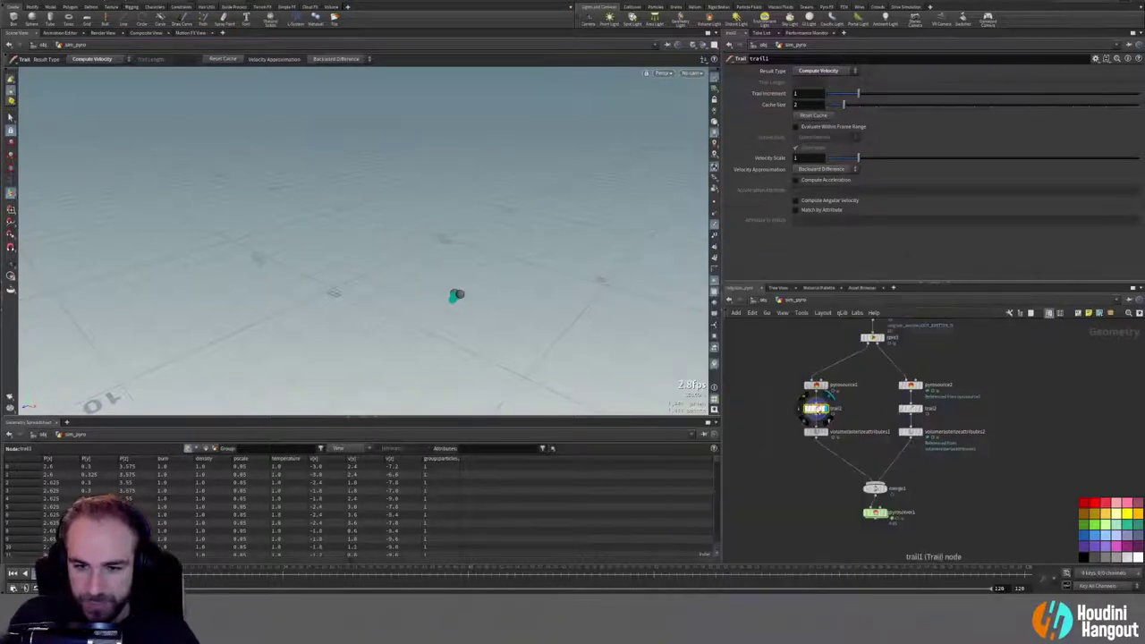
Step: Add density to the attributes rasterized by volumerasterizeattributes1, giving "density burn temperature v"
{"action": "left_click", "coordinate": [814, 432]}
{"action": "left_click", "coordinate": [794, 90]}
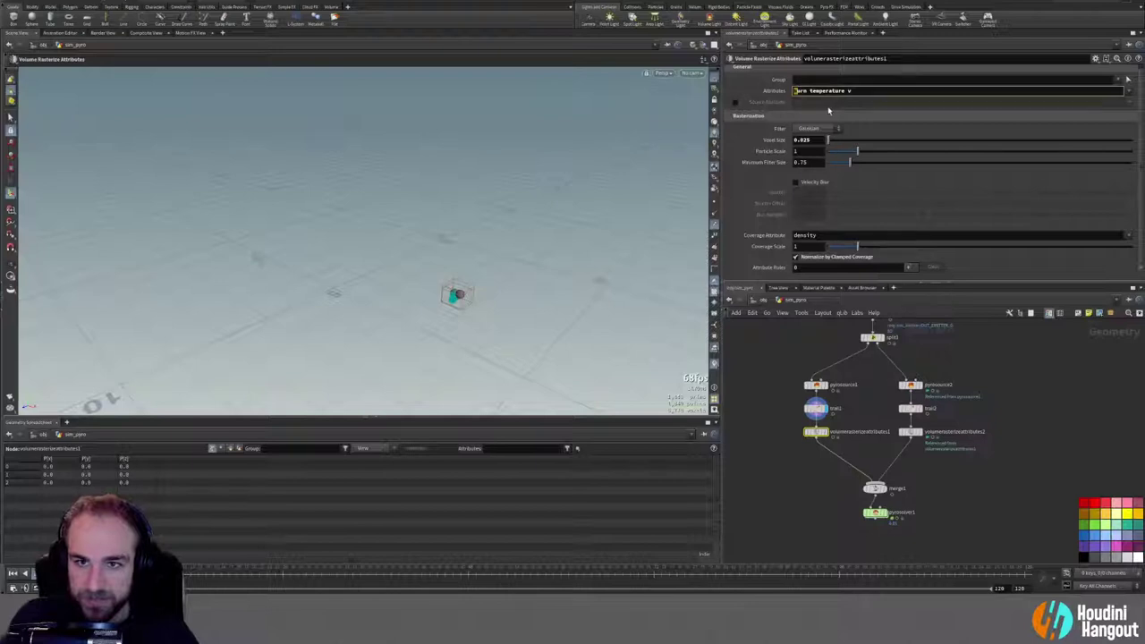
{"action": "type", "text": "density"}
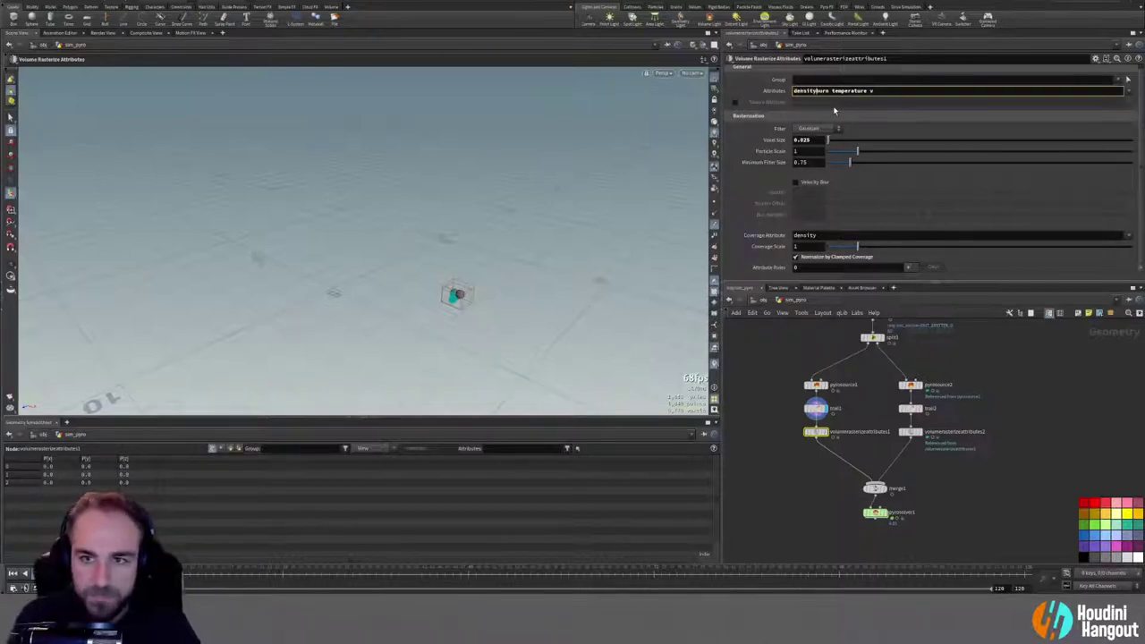
{"action": "key", "text": "Return"}
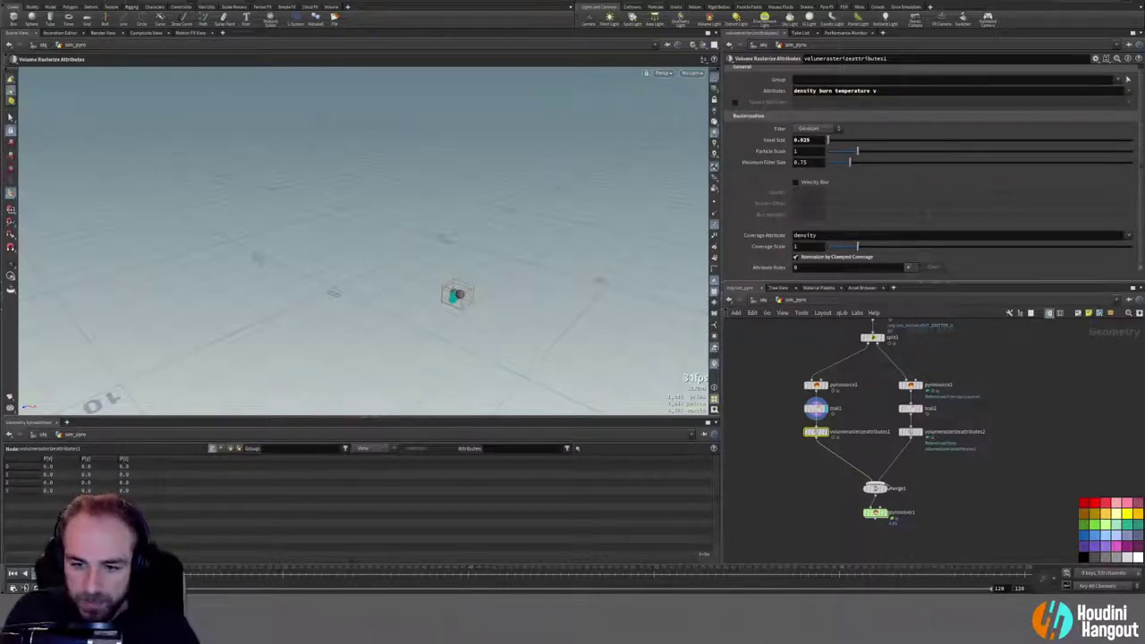
Step: Check the volumes in merge1, then play the simulation at pyrosolver1 and inspect its source volumes
{"action": "left_click", "coordinate": [874, 488]}
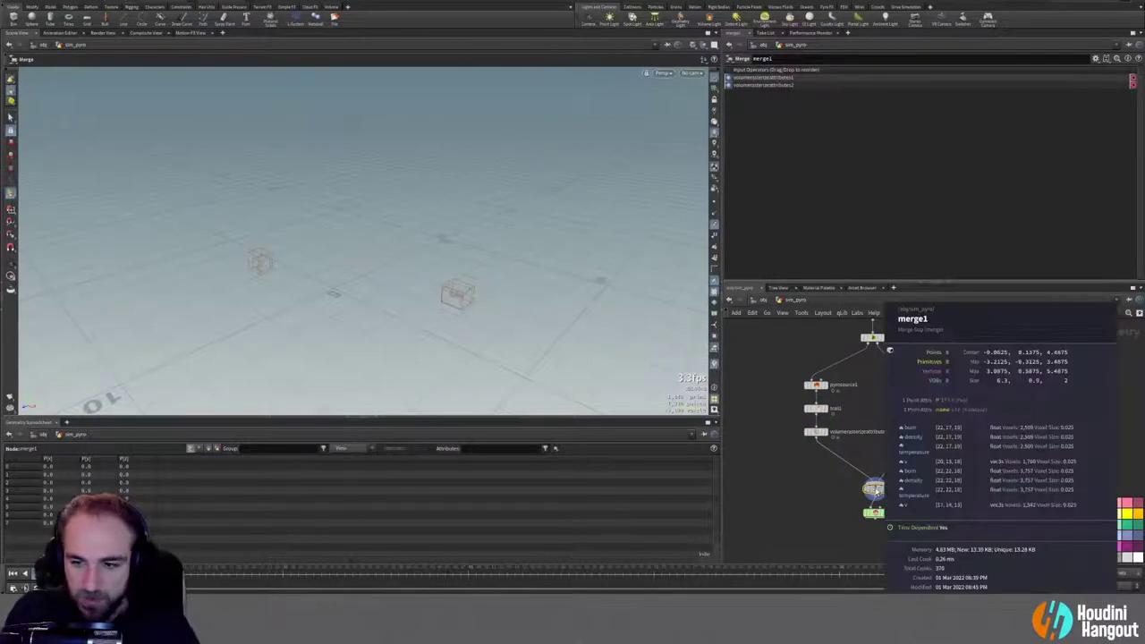
{"action": "left_click", "coordinate": [873, 512]}
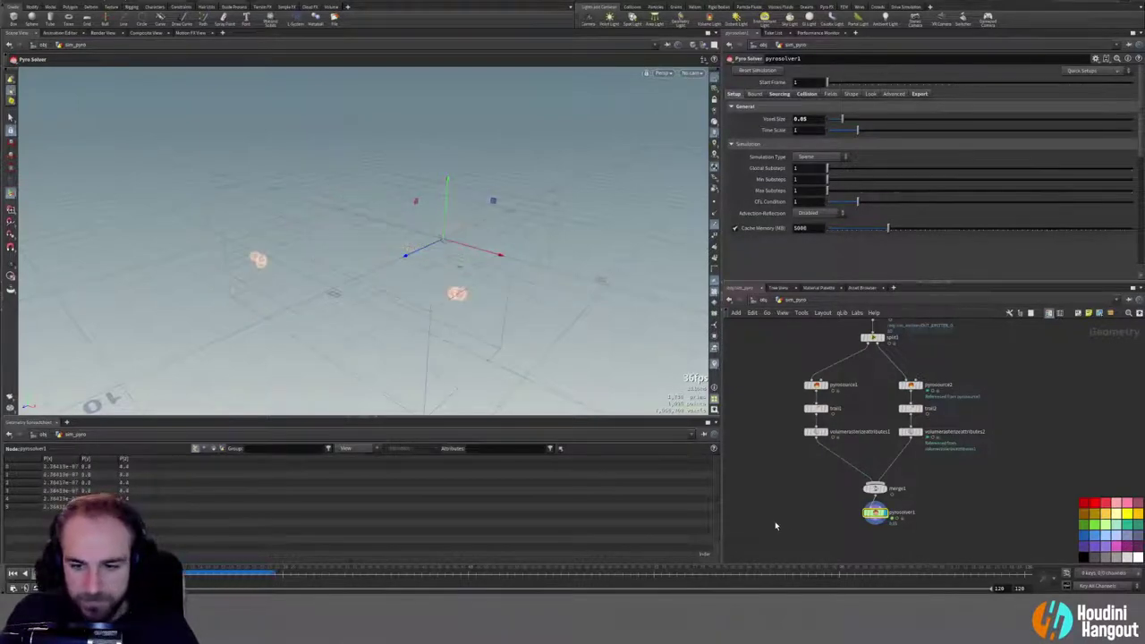
{"action": "middle_click", "coordinate": [875, 489]}
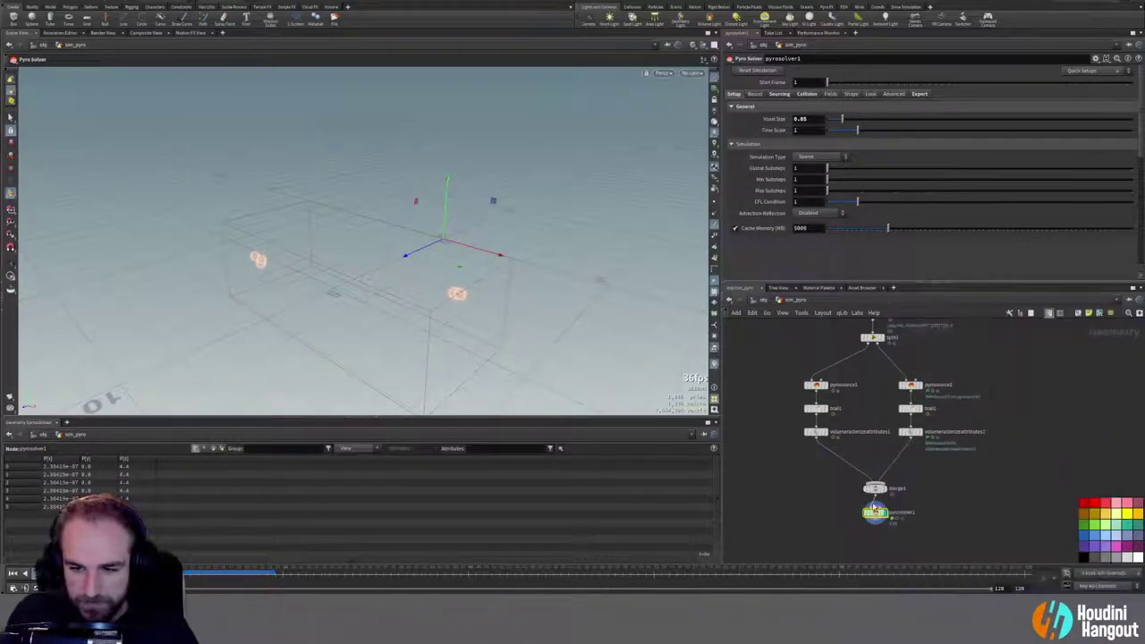
{"action": "left_click", "coordinate": [780, 93]}
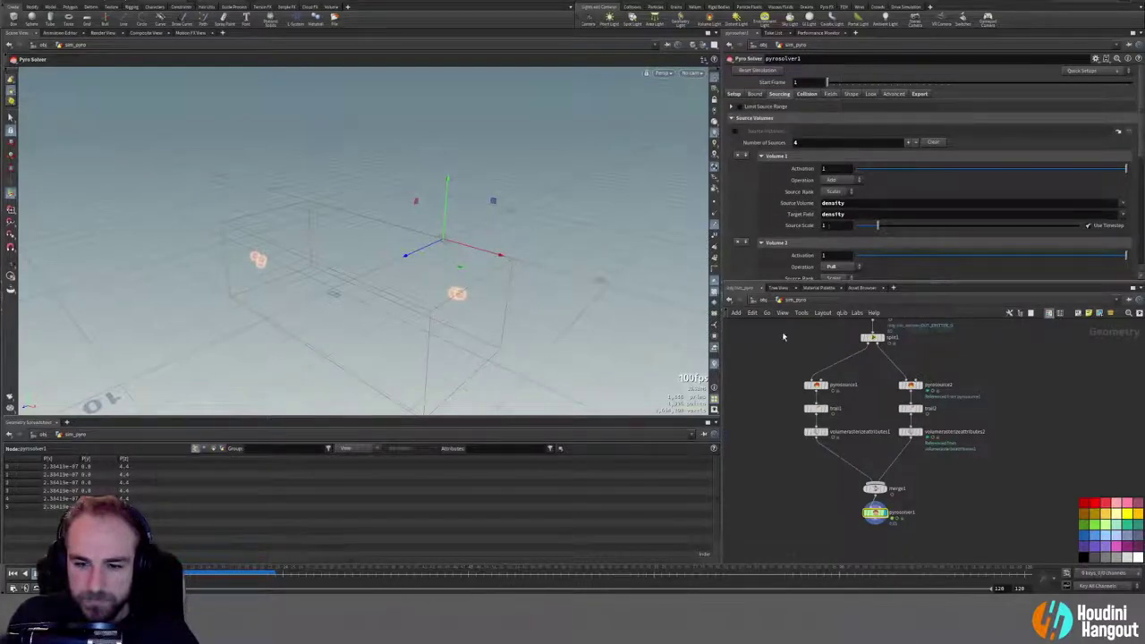
Step: Add a Pyro Bake Volume node below pyrosolver1 and display its output
{"action": "middle_click_drag", "start_coordinate": [801, 521], "coordinate": [814, 489]}
{"action": "key", "text": "Tab"}
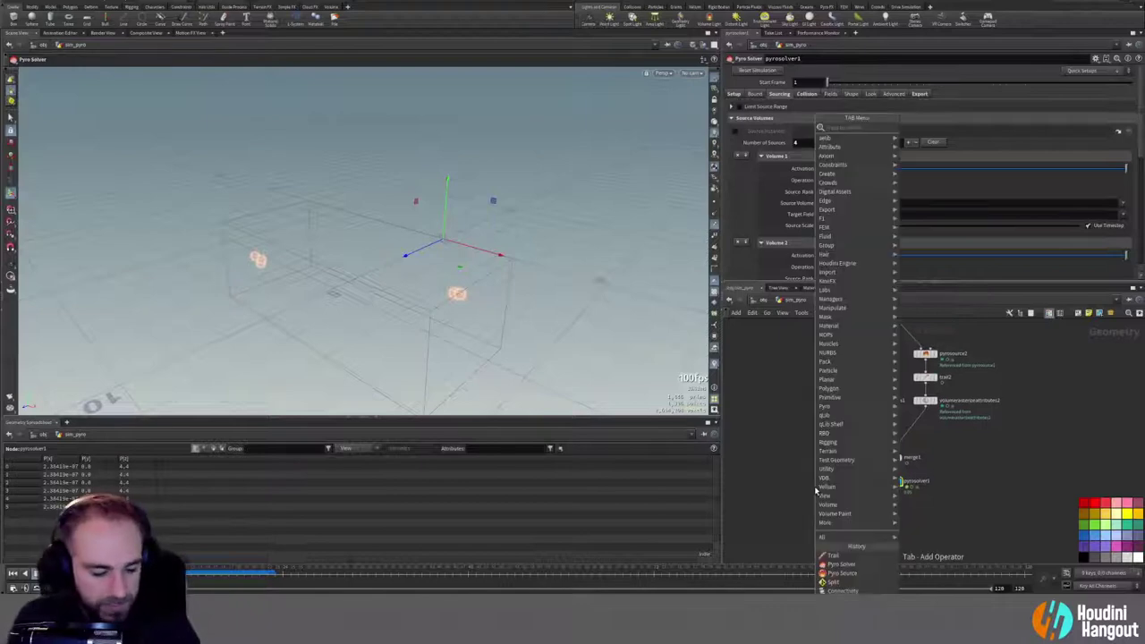
{"action": "type", "text": "pyro"}
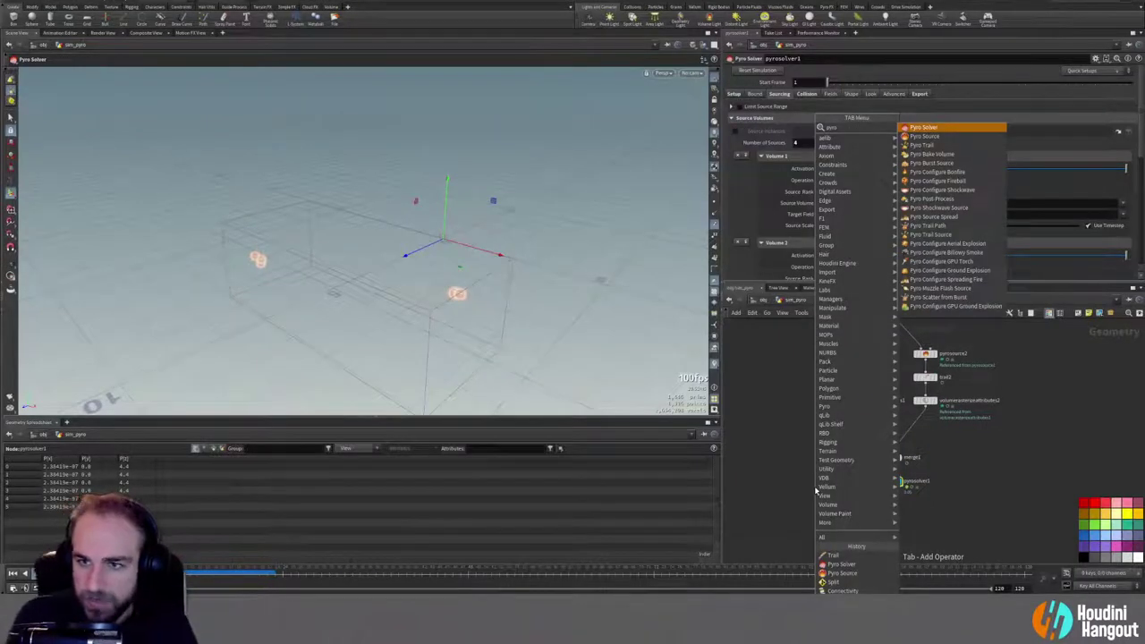
{"action": "left_click", "coordinate": [945, 155]}
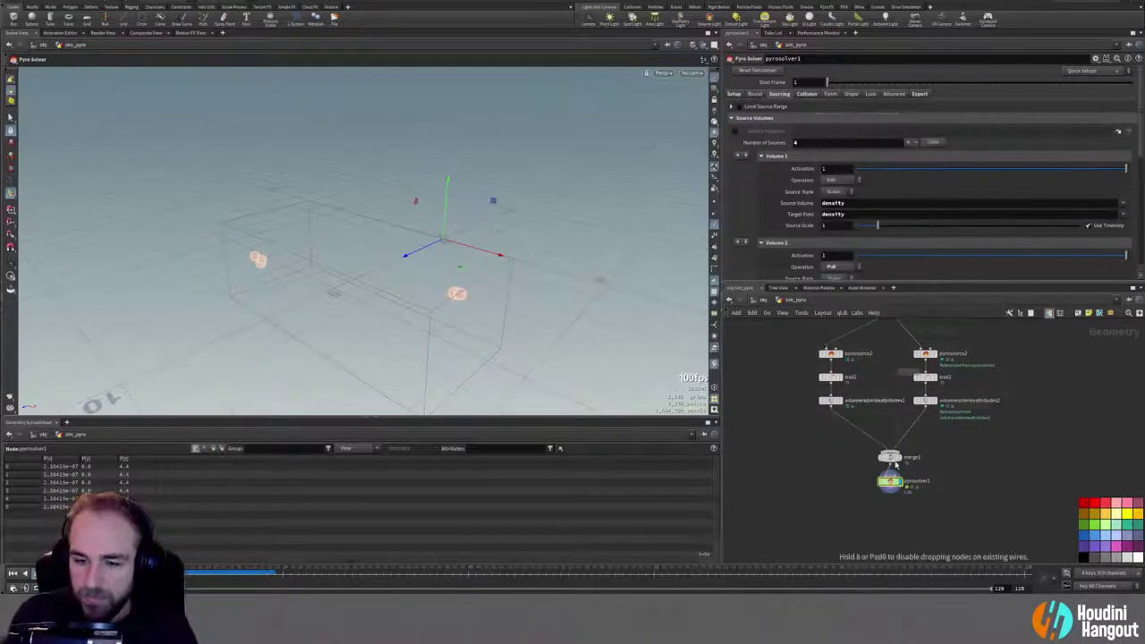
{"action": "left_click", "coordinate": [889, 505]}
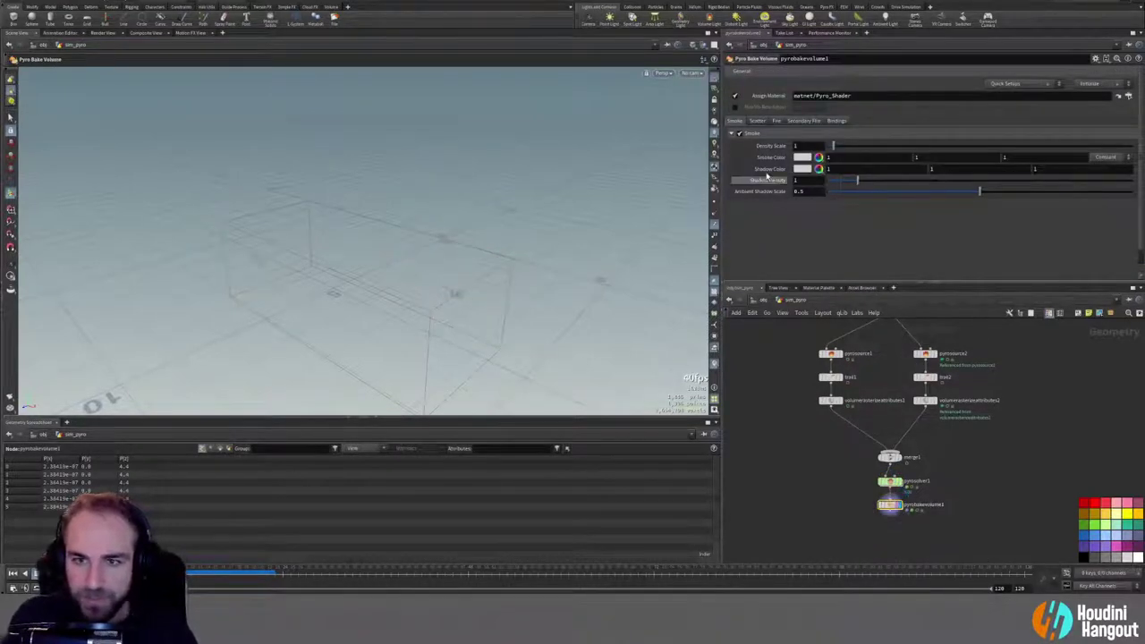
Step: Look through the quick setups and initialize presets available on pyrobakevolume1
{"action": "left_click", "coordinate": [1003, 84]}
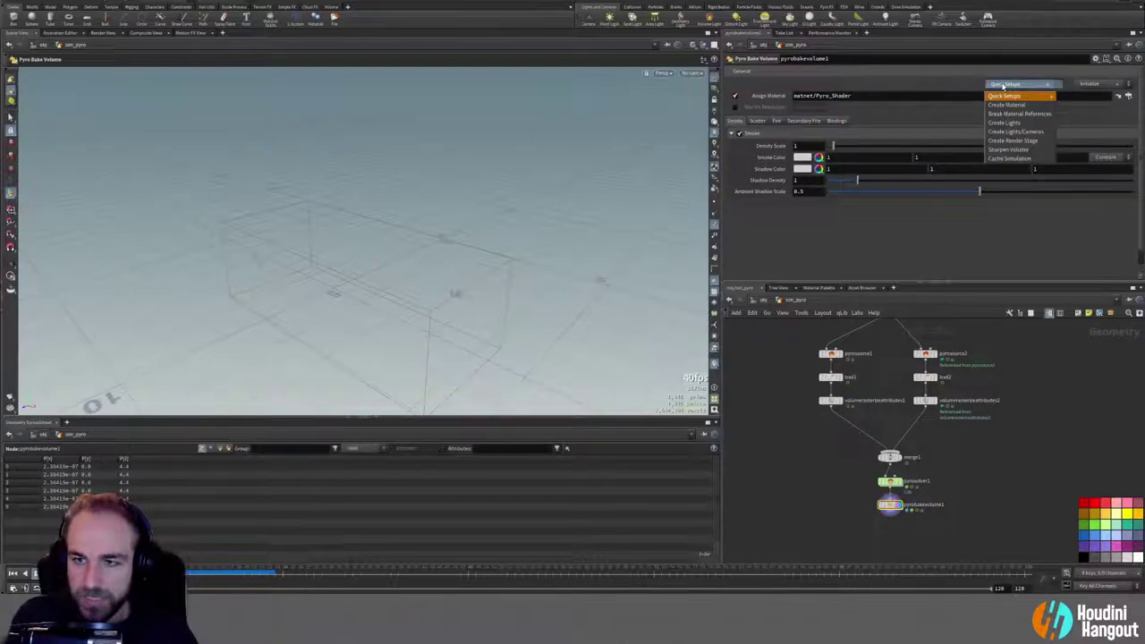
{"action": "left_click", "coordinate": [1089, 84]}
{"action": "left_click", "coordinate": [1091, 84]}
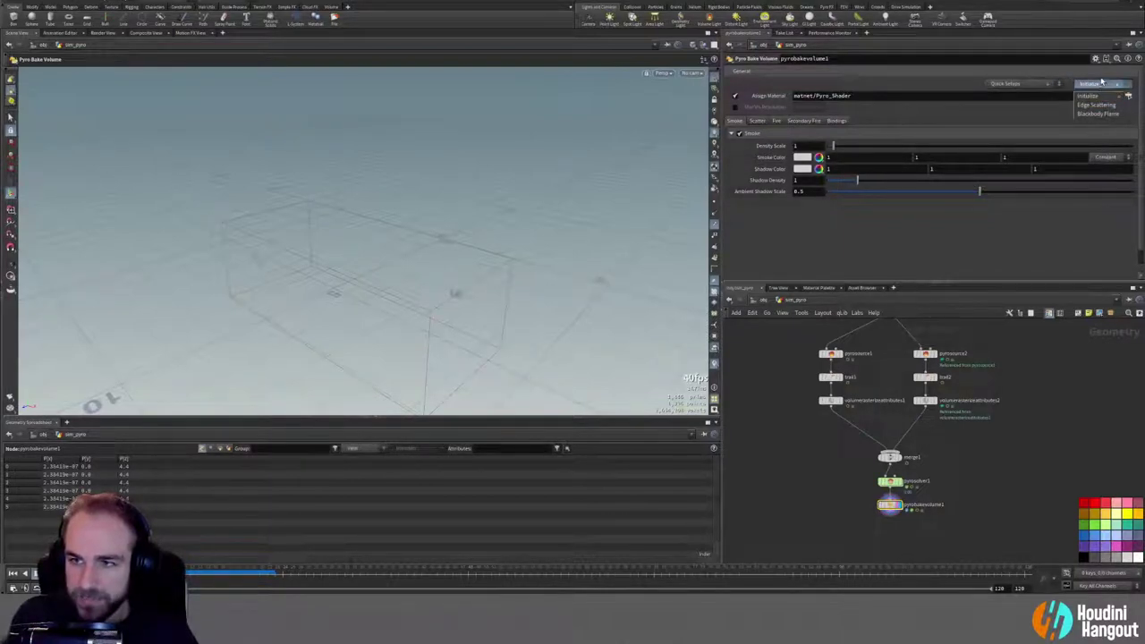
{"action": "left_click", "coordinate": [1035, 85]}
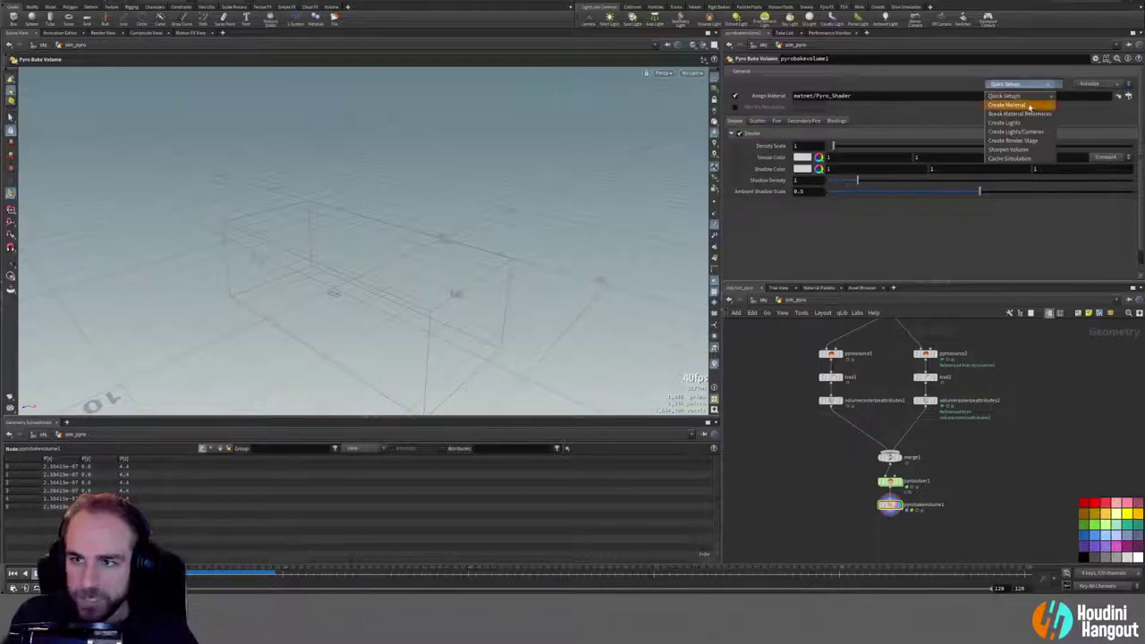
{"action": "left_click", "coordinate": [880, 126]}
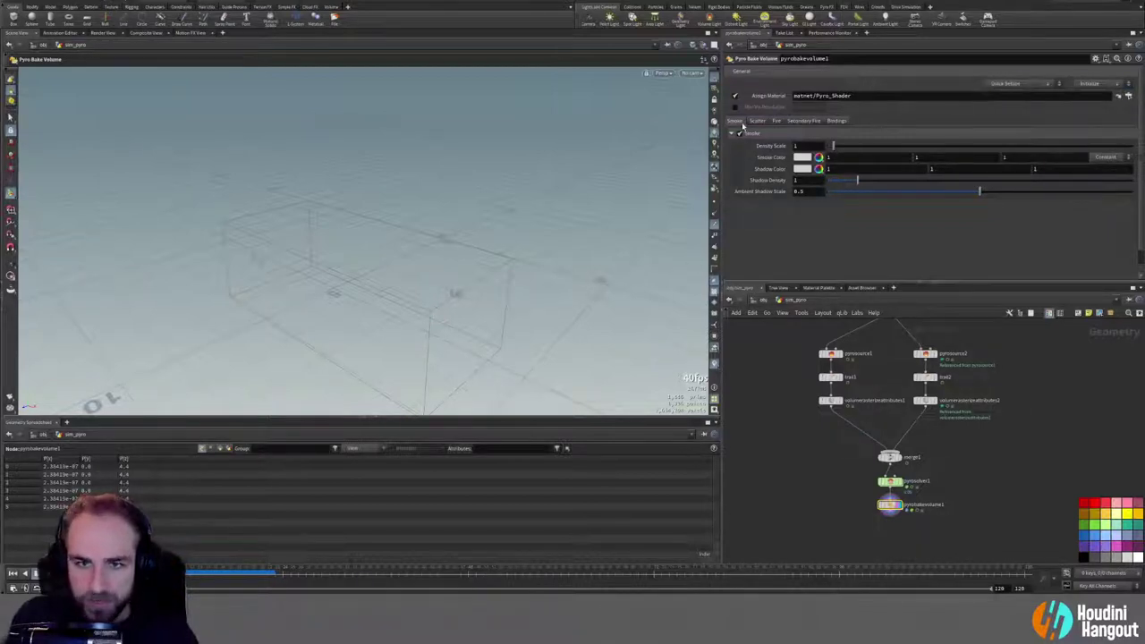
Step: Set pyrobakevolume1's smoke density scale to 50 and enable its fire component
{"action": "left_click_drag", "start_coordinate": [834, 145], "coordinate": [1128, 146]}
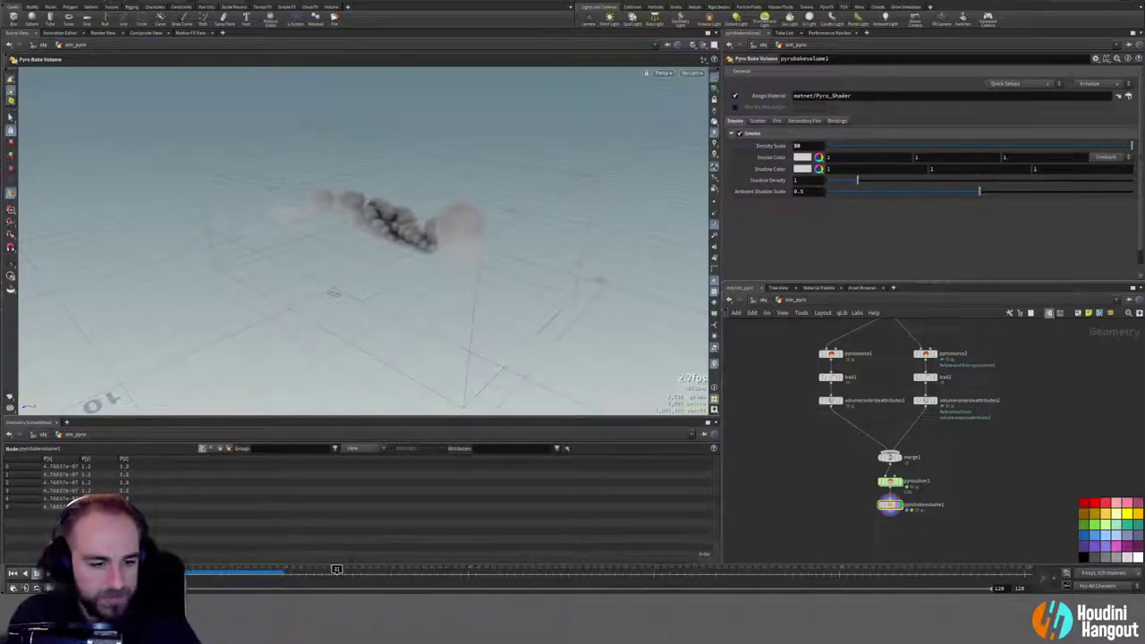
{"action": "left_click", "coordinate": [12, 573]}
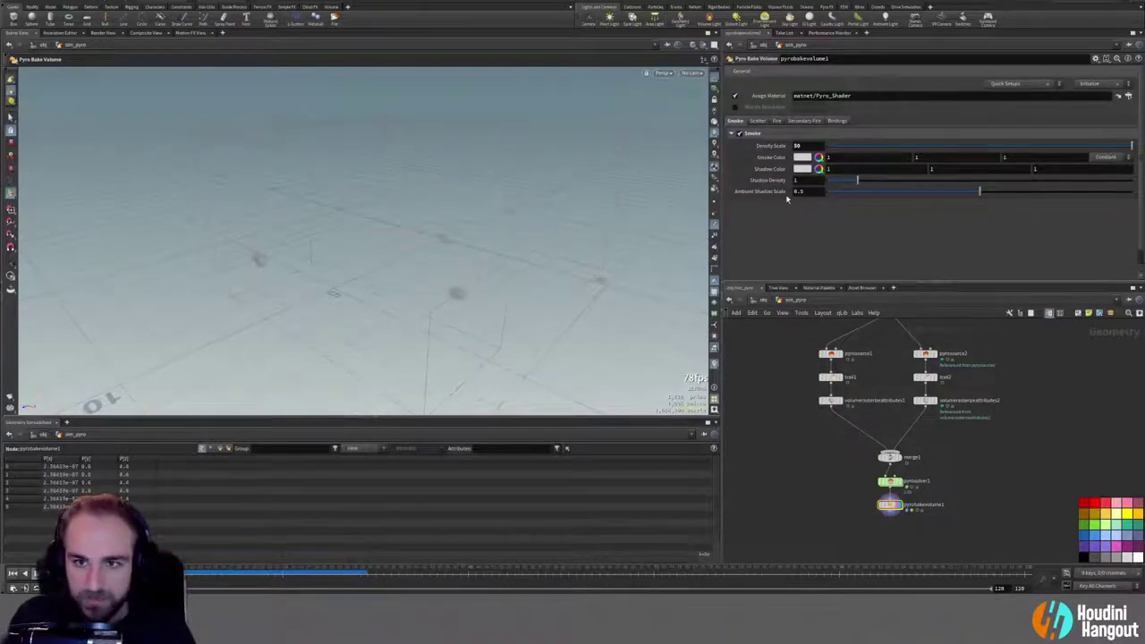
{"action": "left_click", "coordinate": [759, 121]}
{"action": "left_click", "coordinate": [774, 121]}
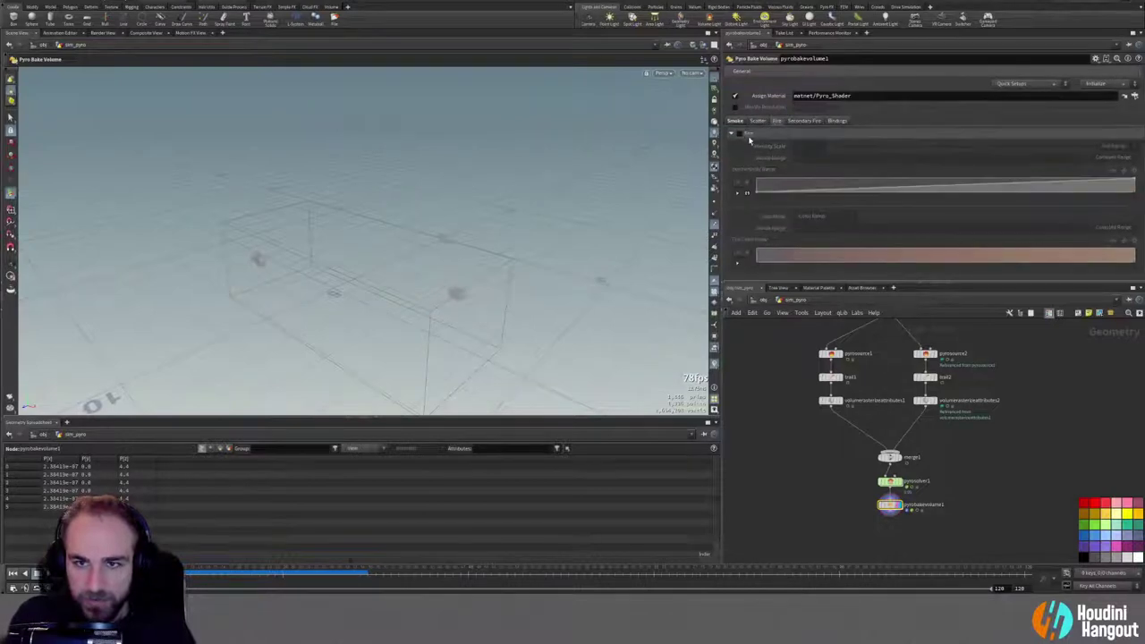
{"action": "left_click", "coordinate": [733, 132]}
{"action": "left_click", "coordinate": [737, 134]}
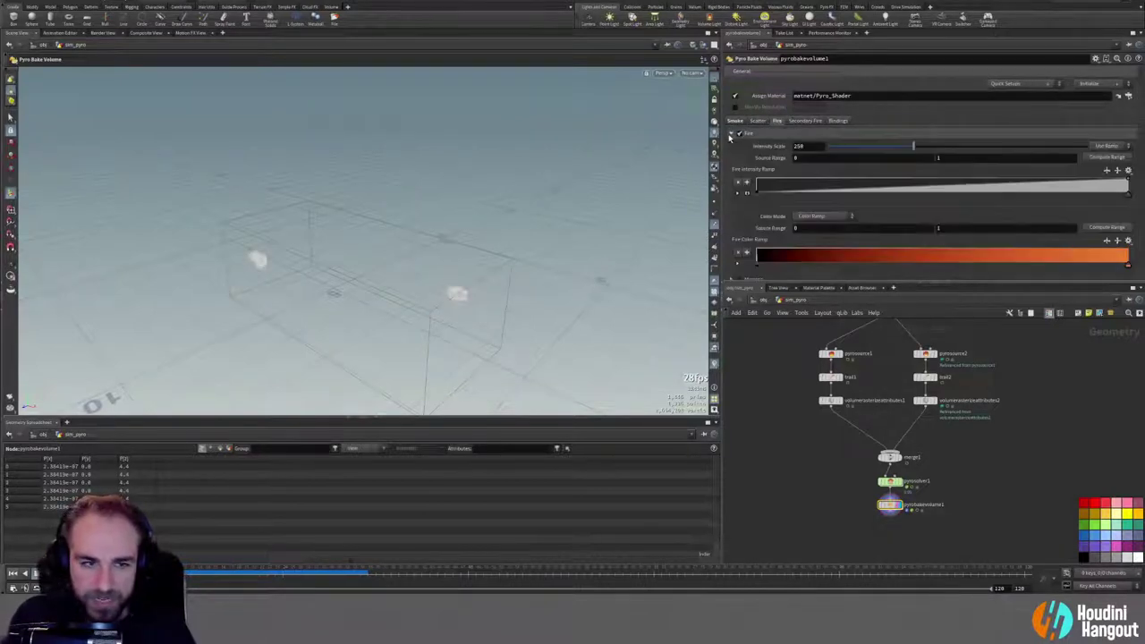
Step: Inspect the baked smoke and fire at frame 21 from a different angle
{"action": "left_click_drag", "start_coordinate": [116, 574], "coordinate": [262, 586]}
{"action": "left_click_drag", "start_coordinate": [460, 227], "coordinate": [487, 187]}
{"action": "left_click", "coordinate": [888, 506]}
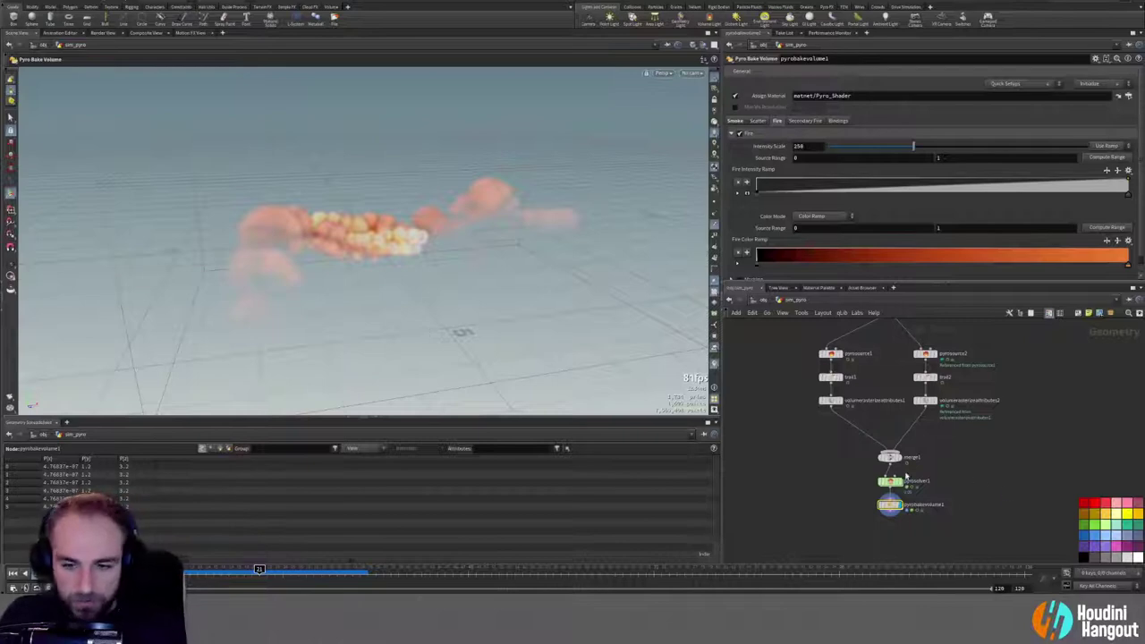
Step: Display pyrosolver1 and set the smoke density scale in its look settings to 25
{"action": "left_click", "coordinate": [896, 481]}
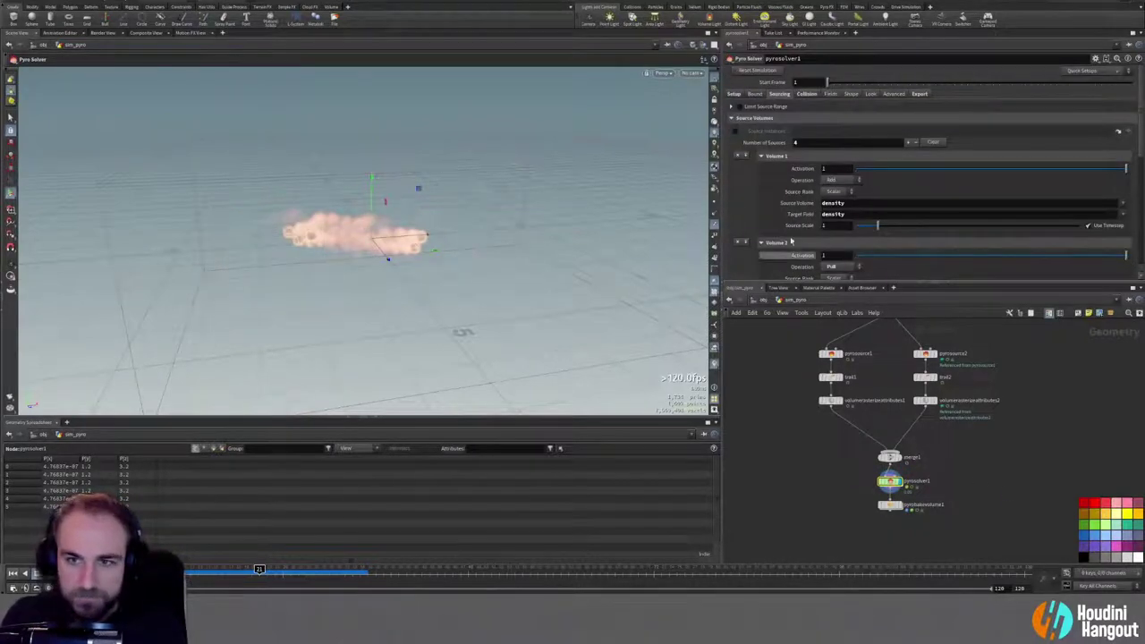
{"action": "left_click", "coordinate": [868, 94]}
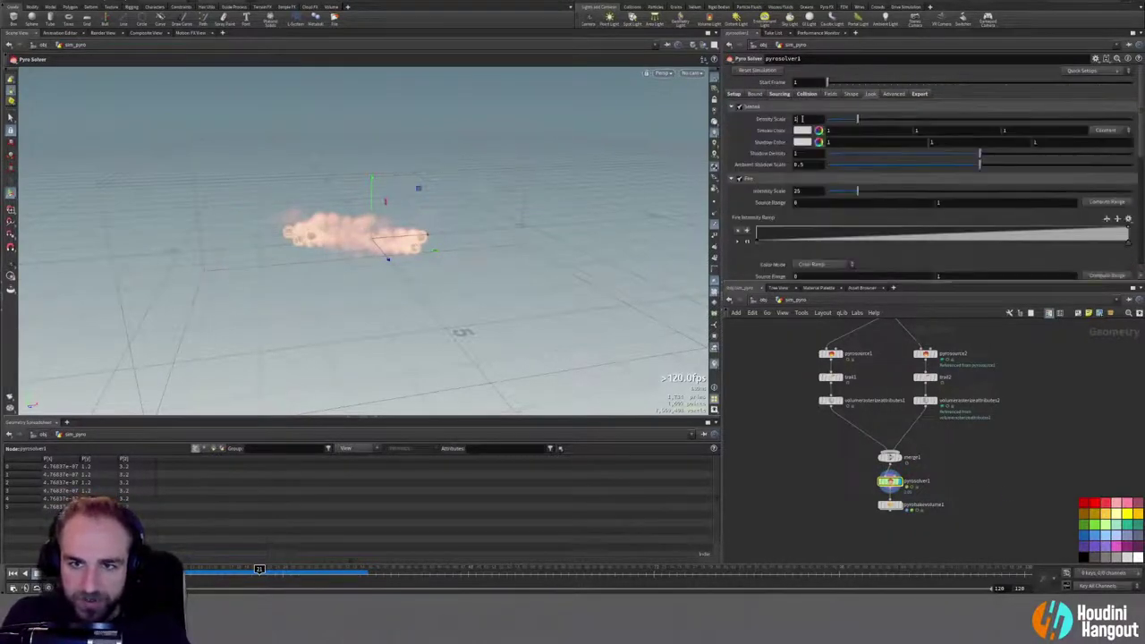
{"action": "type", "text": "25"}
{"action": "key", "text": "Return"}
{"action": "left_click_drag", "start_coordinate": [327, 290], "coordinate": [267, 241], "text": "alt"}
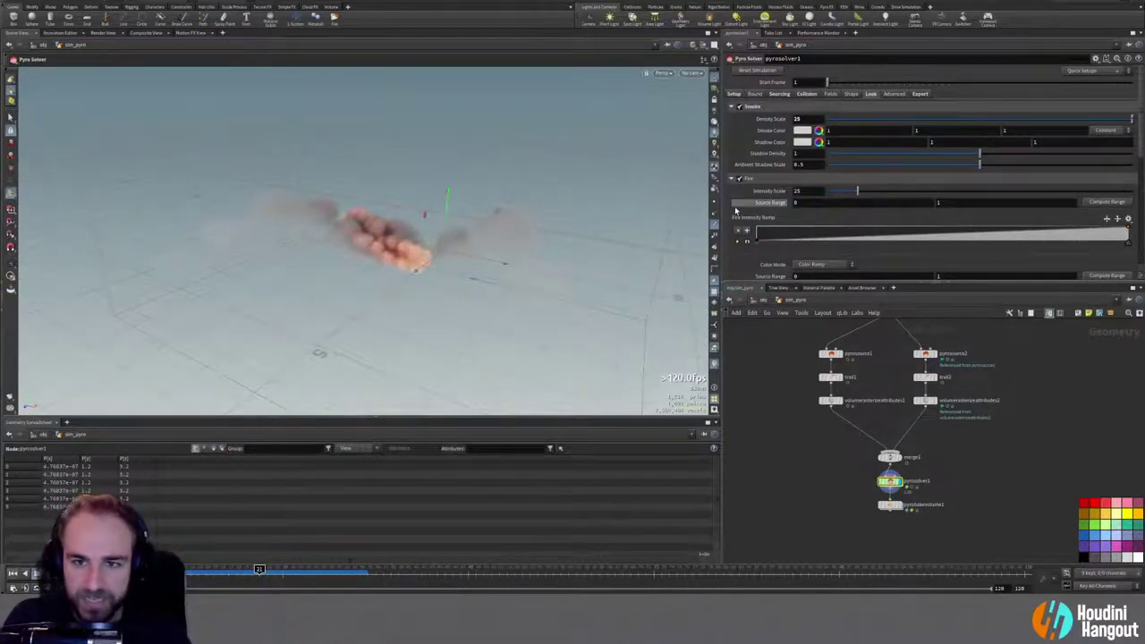
Step: Play the simulation at pyrosolver1 from the start and rewind to the first frame
{"action": "double_click", "coordinate": [803, 190]}
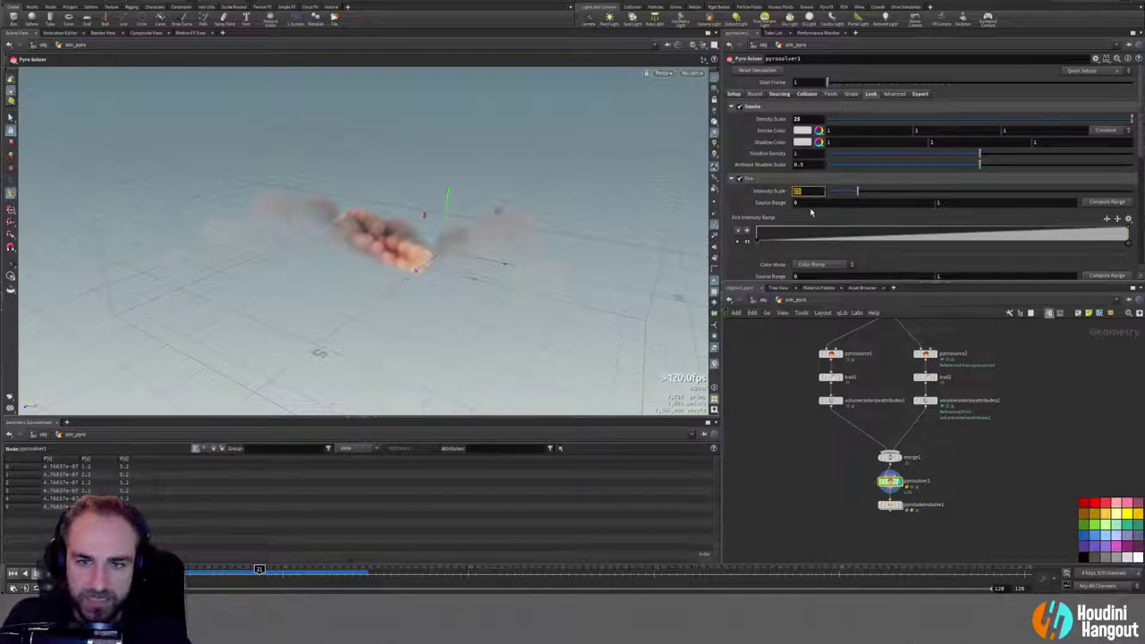
{"action": "left_click", "coordinate": [12, 574]}
{"action": "left_click", "coordinate": [48, 575]}
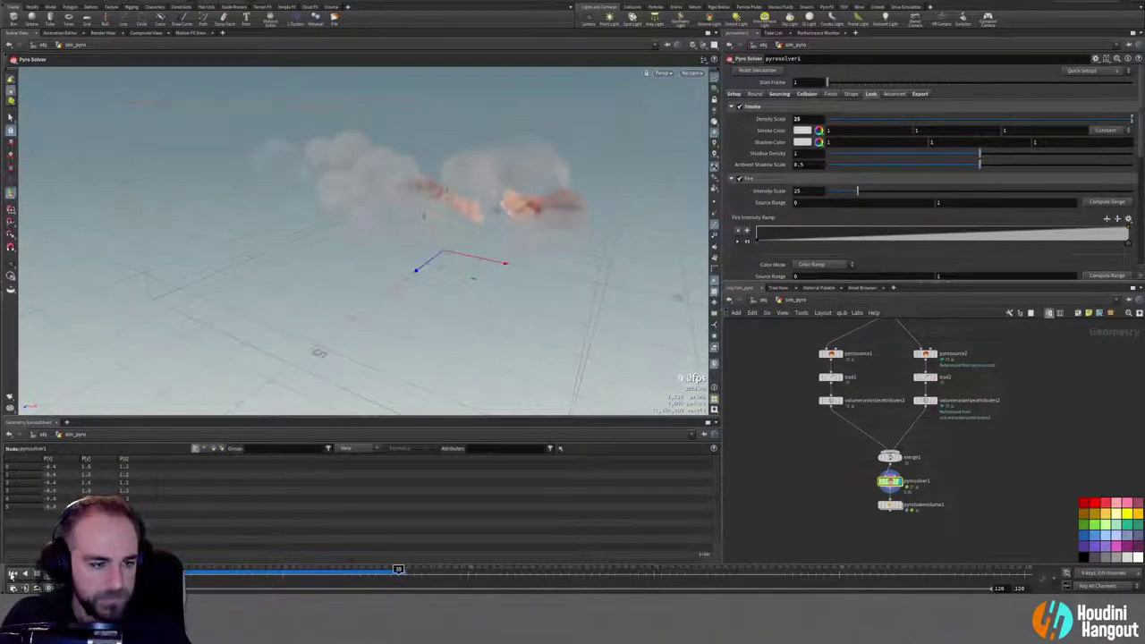
{"action": "left_click", "coordinate": [13, 574]}
Step: Examine pyrosolver1's bounds settings and the density and temperature source volume mappings
{"action": "left_click", "coordinate": [755, 93]}
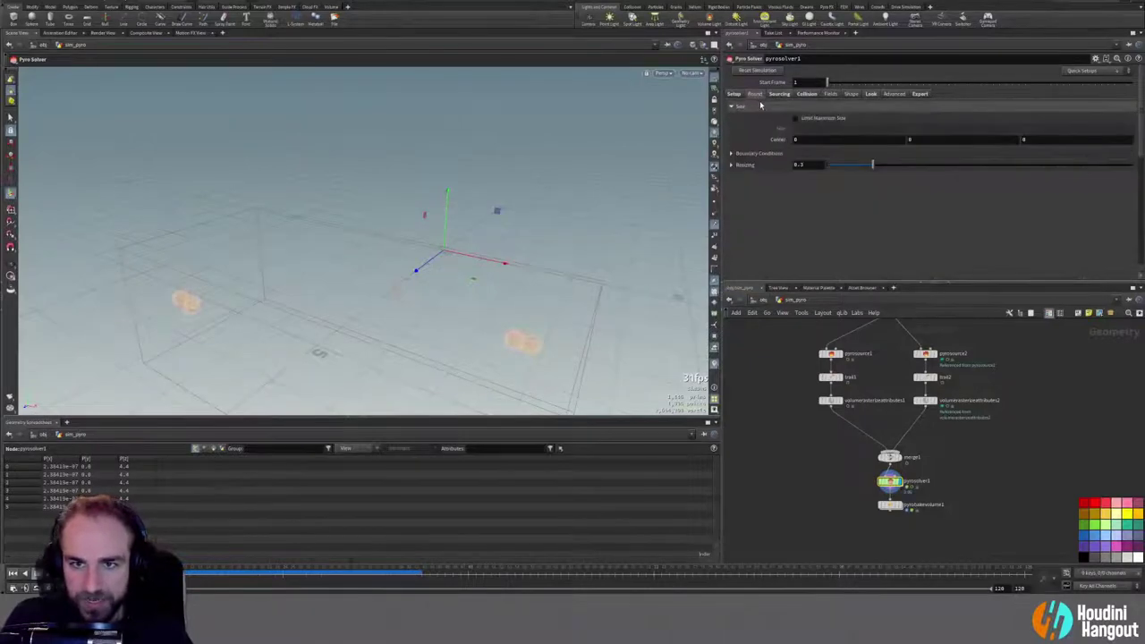
{"action": "left_click", "coordinate": [779, 94]}
{"action": "scroll", "coordinate": [750, 217], "scroll_direction": "down", "scroll_amount": 3}
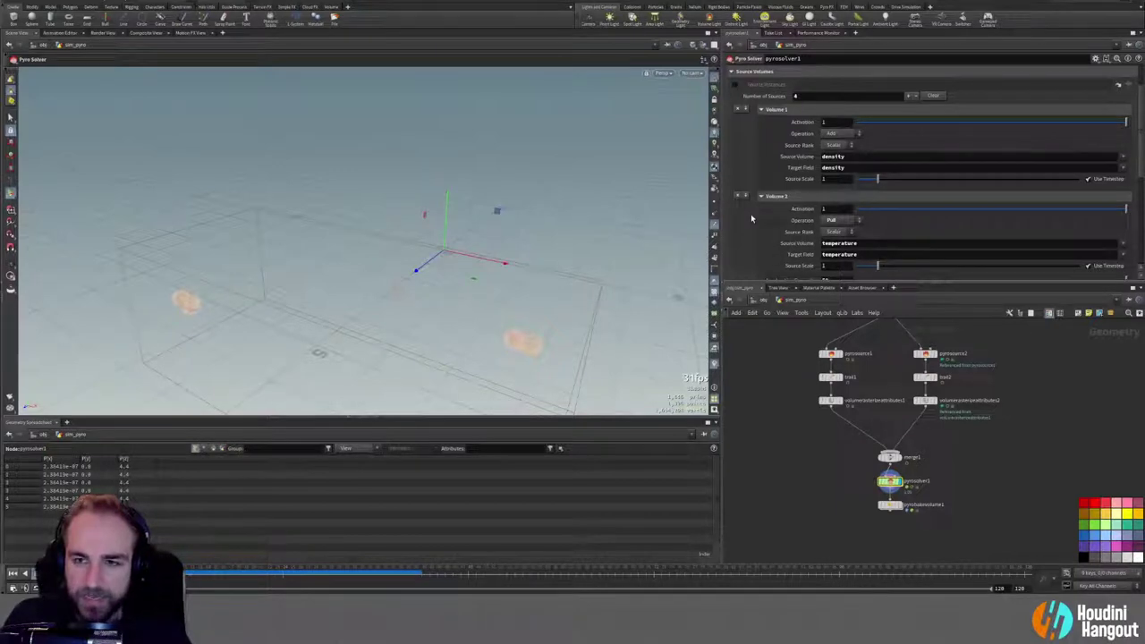
Step: Set the density dissipation to 0.025 in pyrosolver1's field settings
{"action": "scroll", "coordinate": [750, 218], "scroll_direction": "up", "scroll_amount": 5}
{"action": "left_click", "coordinate": [849, 97]}
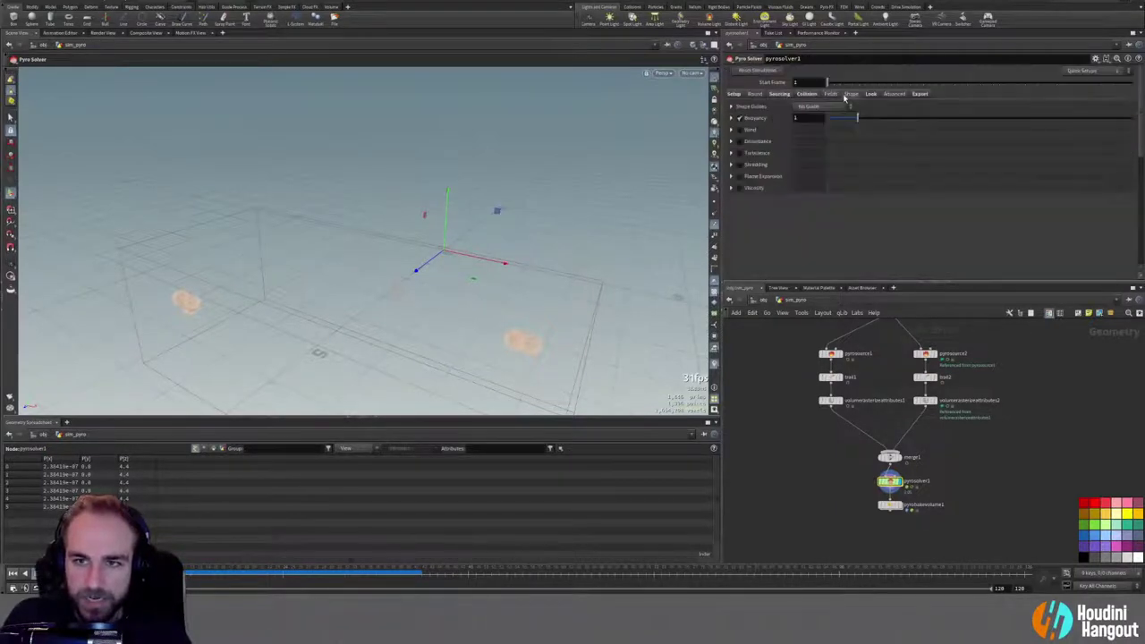
{"action": "left_click", "coordinate": [831, 95]}
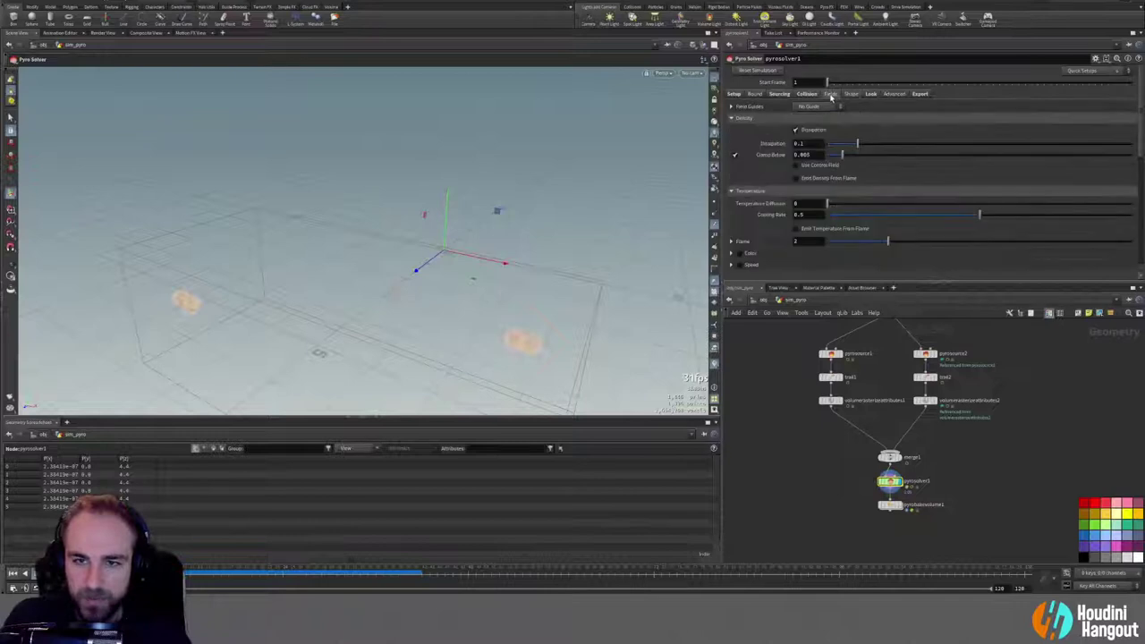
{"action": "left_click", "coordinate": [798, 143]}
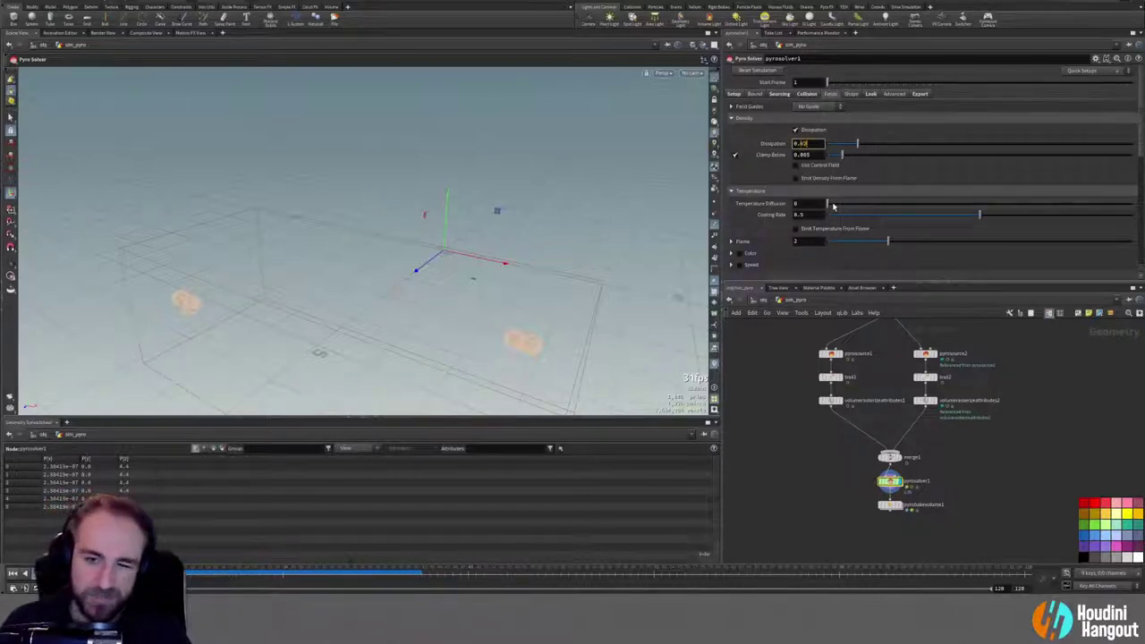
{"action": "type", "text": "0.025"}
{"action": "key", "text": "Return"}
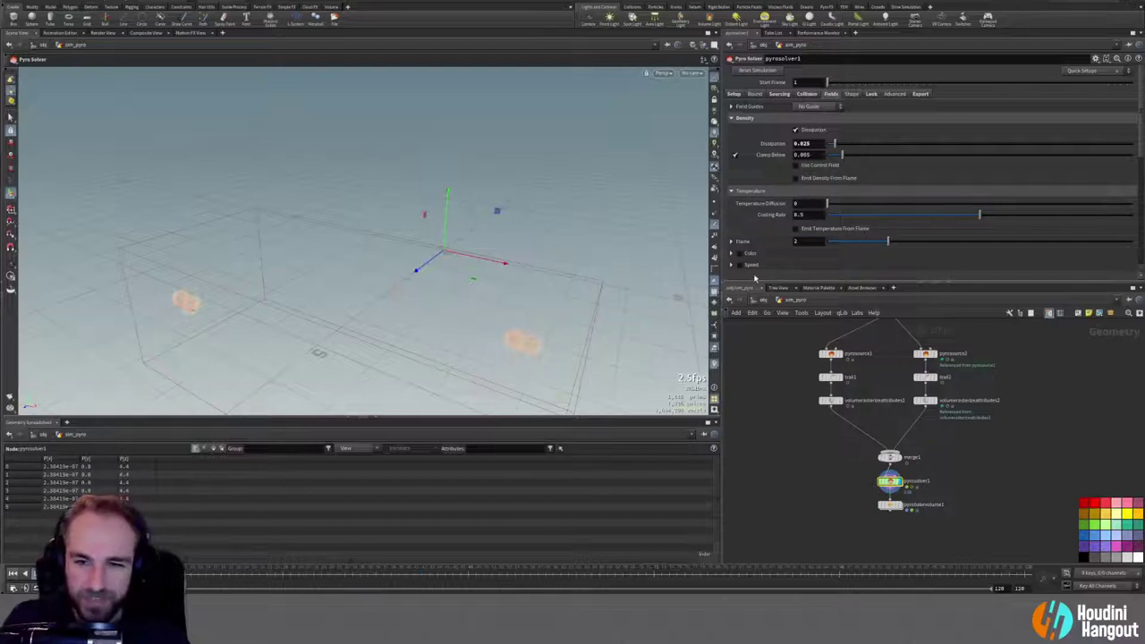
Step: Reveal the flame lifespan setting, play the simulation and rewind it to the first frame
{"action": "left_click", "coordinate": [730, 241]}
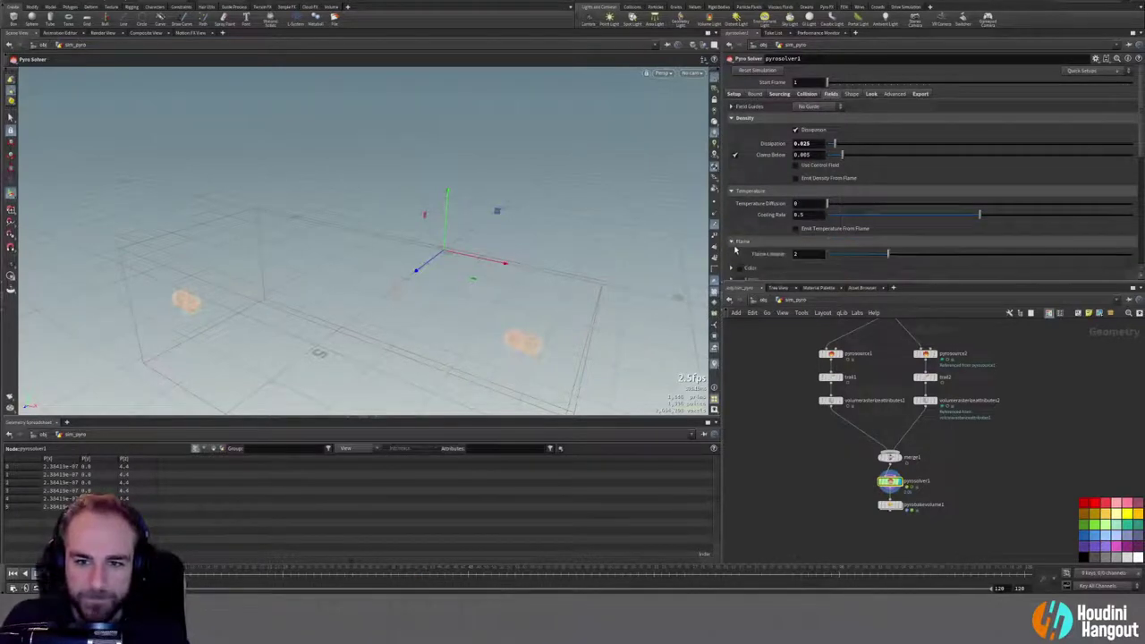
{"action": "scroll", "coordinate": [731, 240], "scroll_direction": "down", "scroll_amount": 1}
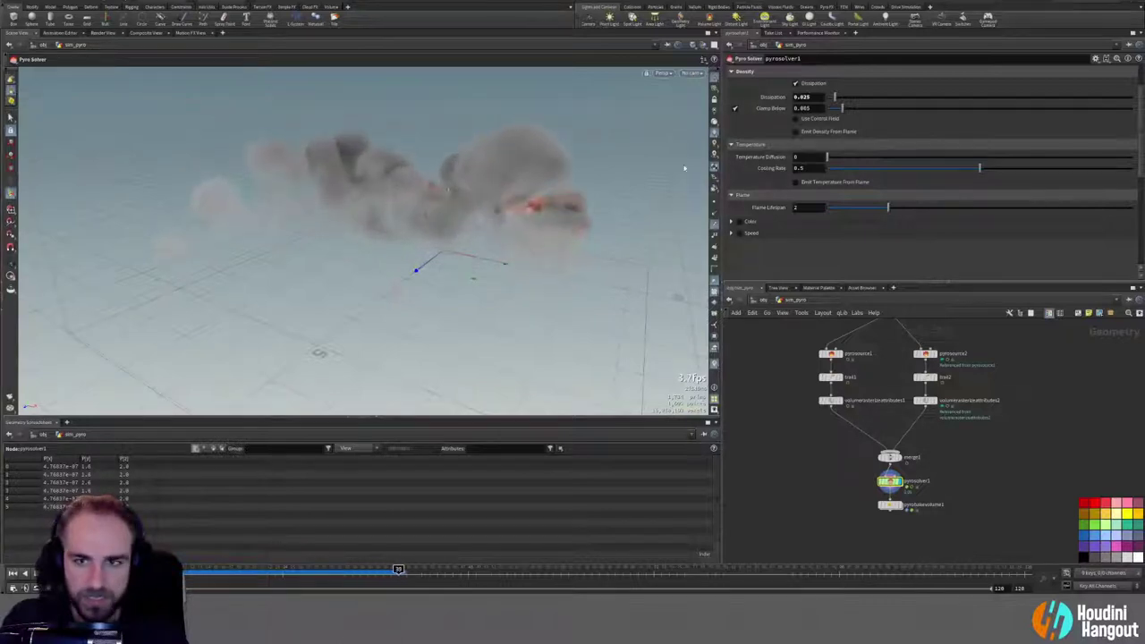
{"action": "left_click", "coordinate": [11, 576]}
{"action": "scroll", "coordinate": [804, 147], "scroll_direction": "up", "scroll_amount": 2}
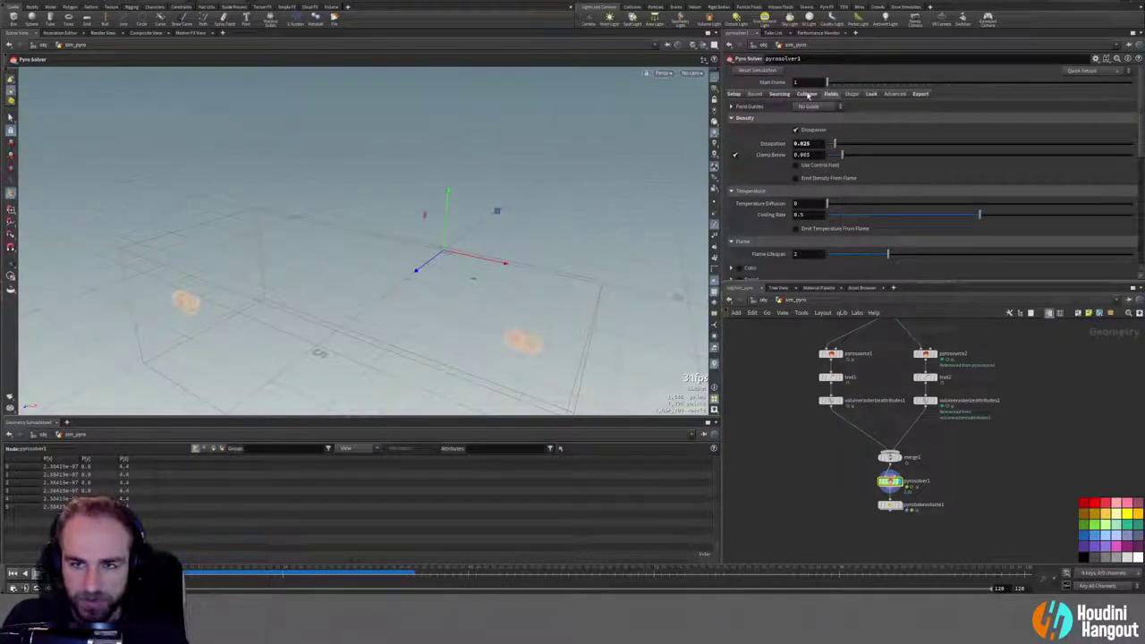
Step: Set the buoyancy to 0.25 in pyrosolver1's shape settings, replay the simulation from another angle and rewind
{"action": "left_click", "coordinate": [846, 94]}
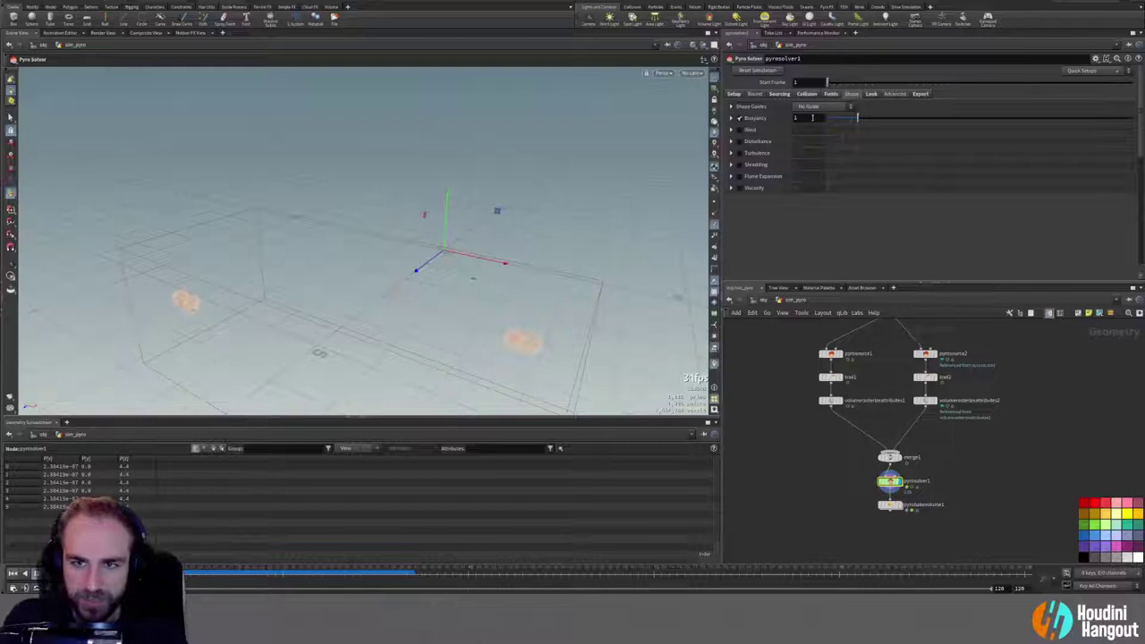
{"action": "type", "text": "0.25"}
{"action": "key", "text": "Return"}
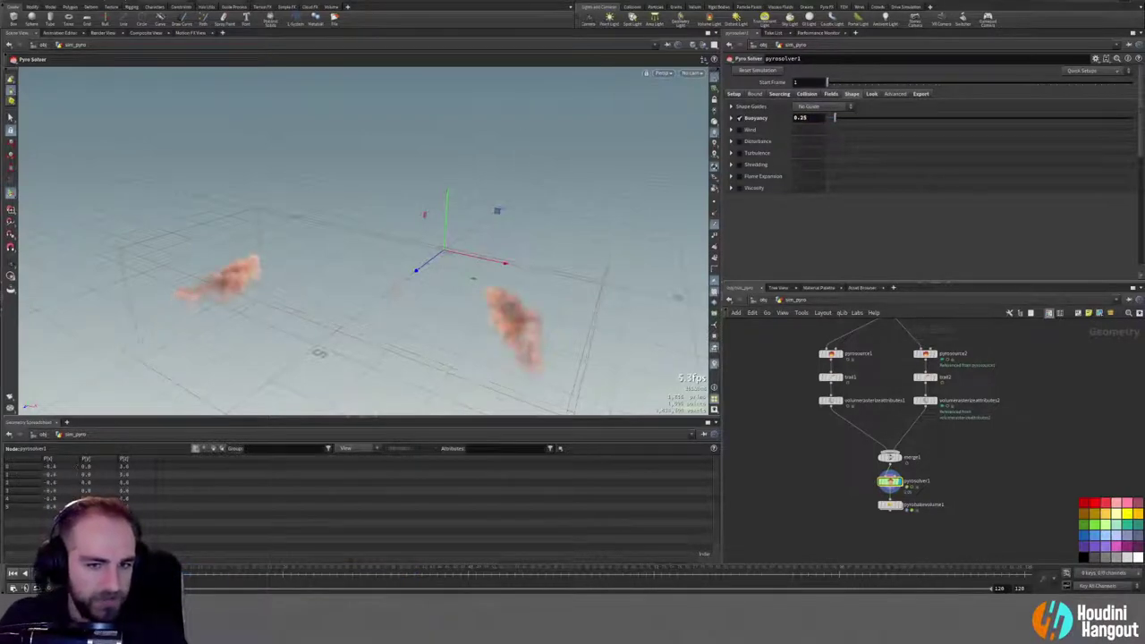
{"action": "left_click_drag", "start_coordinate": [303, 247], "coordinate": [343, 248], "text": "alt"}
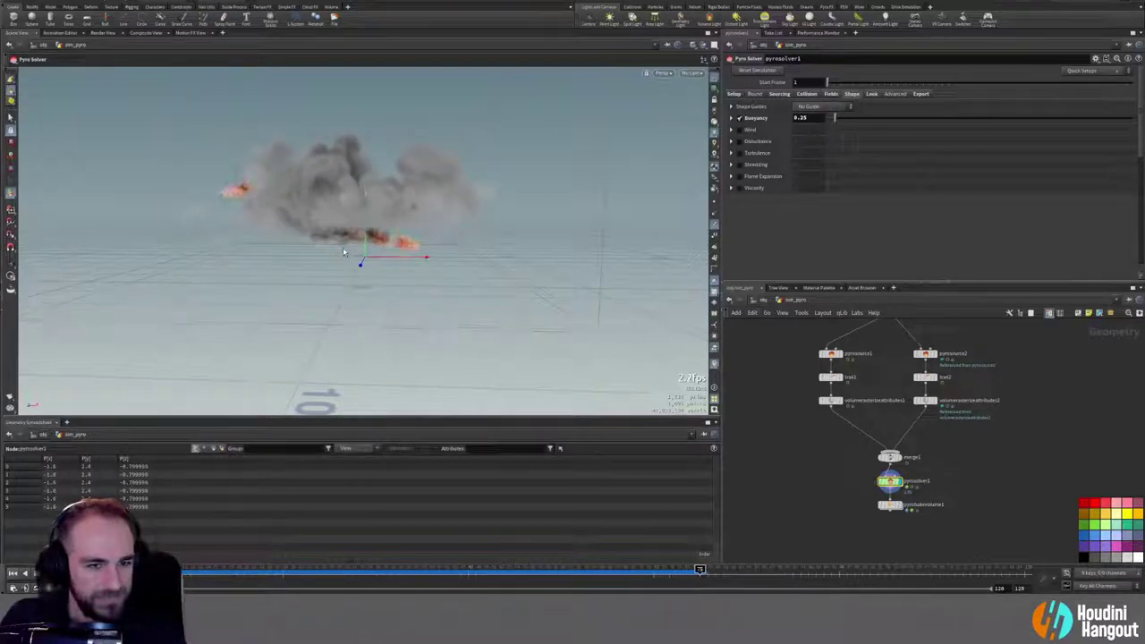
{"action": "key", "text": "ctrl+Up"}
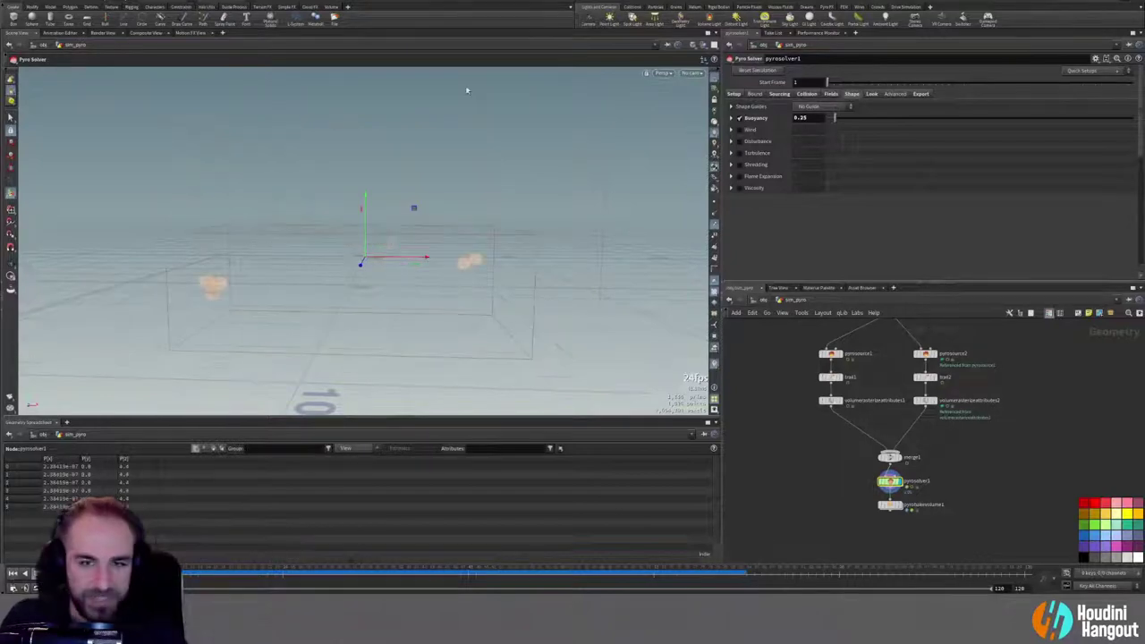
Step: Look through cam1, play and scrub the simulation to check the smoke framing, and return to the first frame
{"action": "left_click", "coordinate": [693, 72]}
{"action": "left_click", "coordinate": [720, 118]}
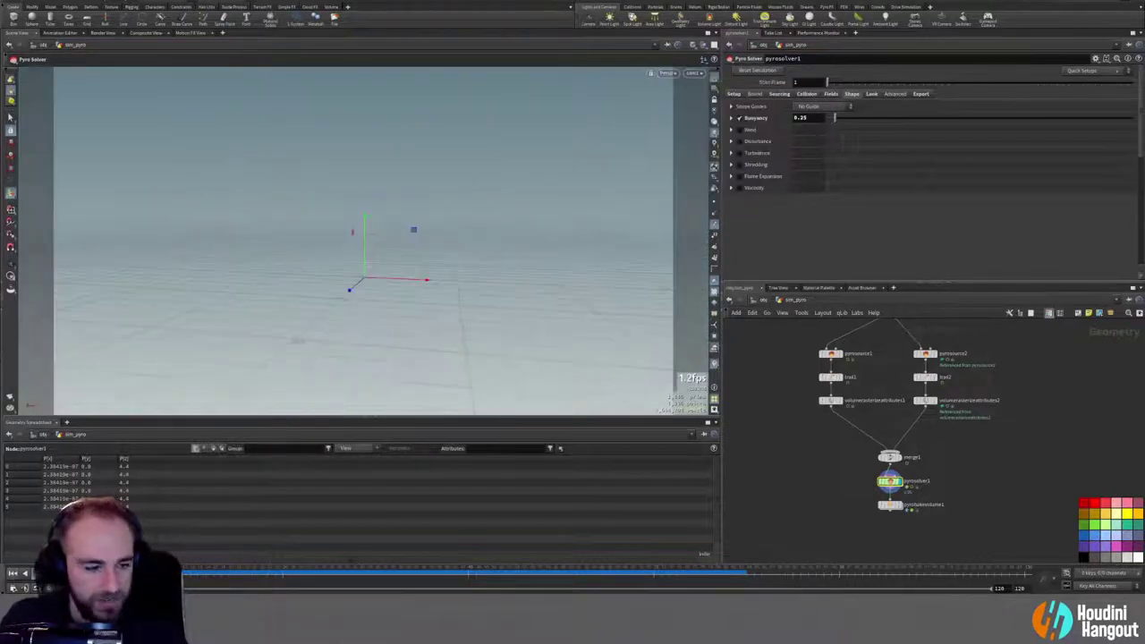
{"action": "key", "text": "Up"}
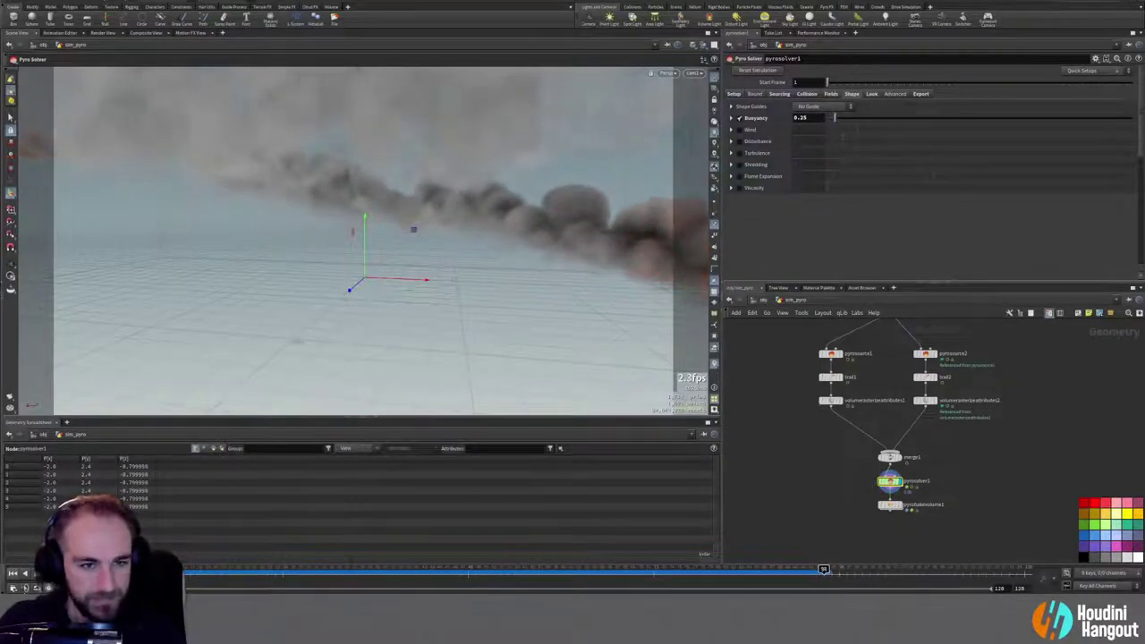
{"action": "left_click", "coordinate": [13, 573]}
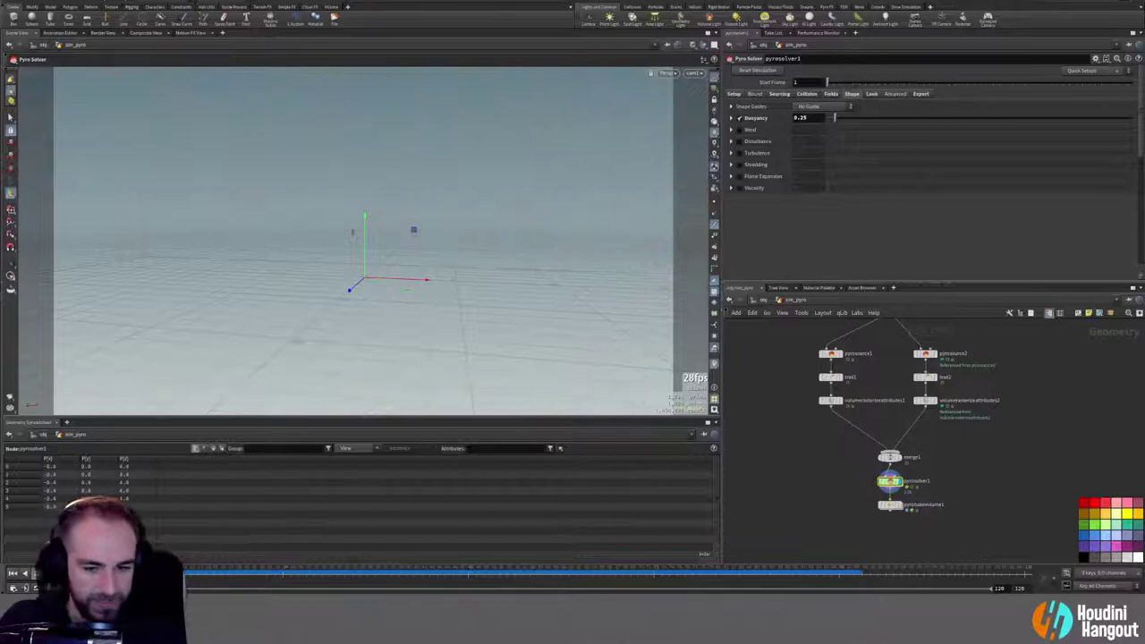
{"action": "left_click_drag", "start_coordinate": [134, 573], "coordinate": [371, 574]}
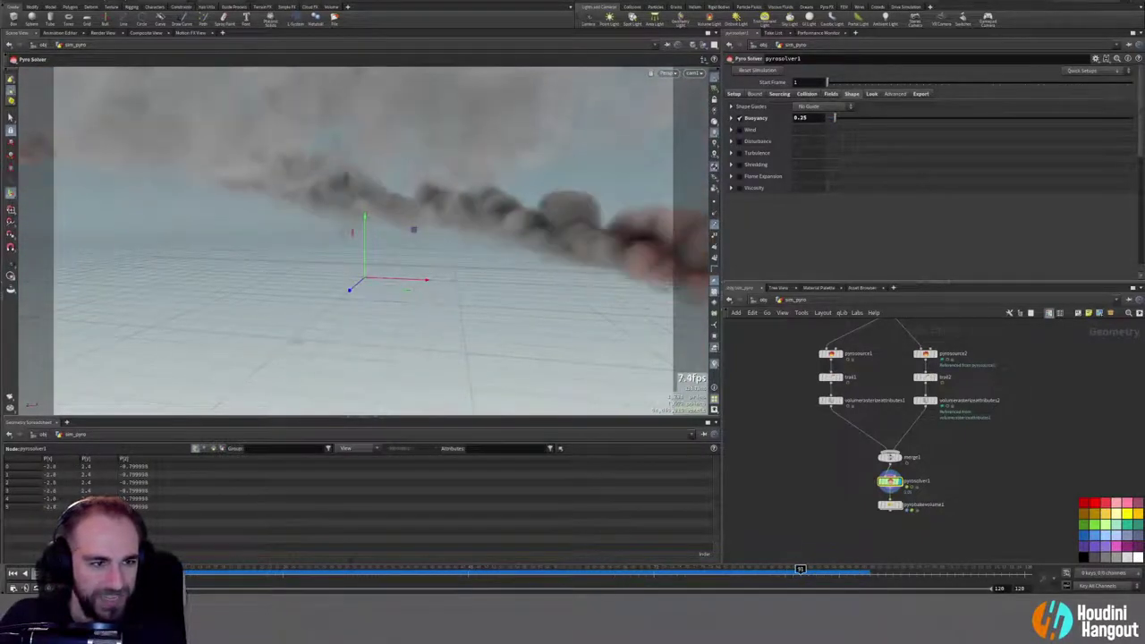
{"action": "mouse_move", "coordinate": [491, 573]}
{"action": "left_mouse_down"}
{"action": "mouse_move", "coordinate": [198, 573]}
{"action": "mouse_move", "coordinate": [367, 573]}
{"action": "left_mouse_up"}
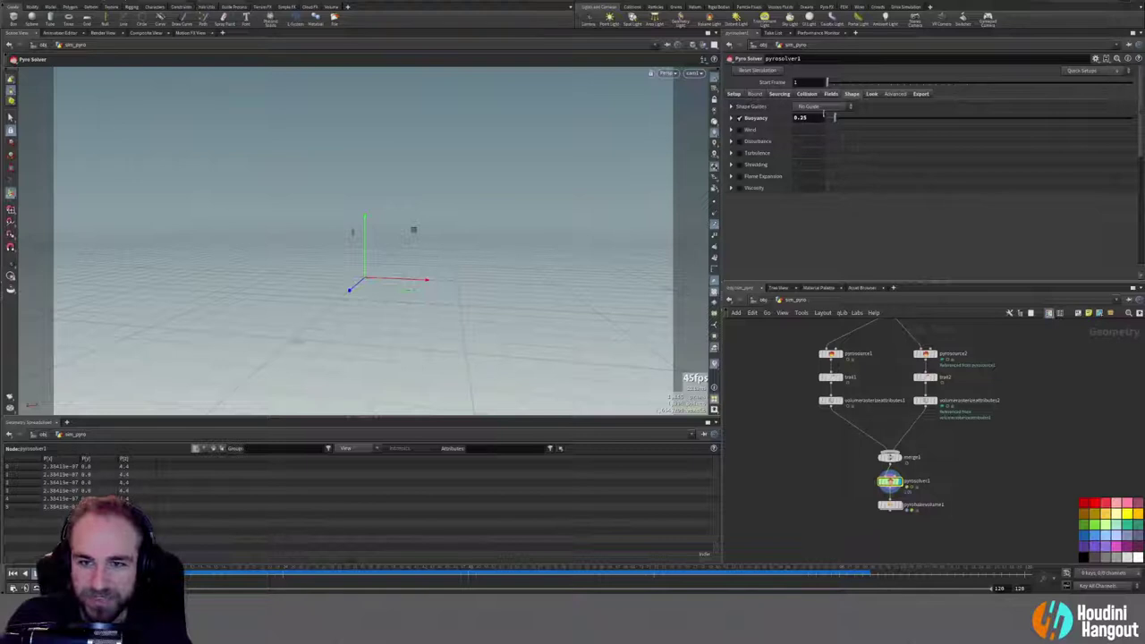
Step: Set pyrosolver1's buoyancy to 0.35 and enable disturbance
{"action": "type", "text": "35"}
{"action": "key", "text": "Return"}
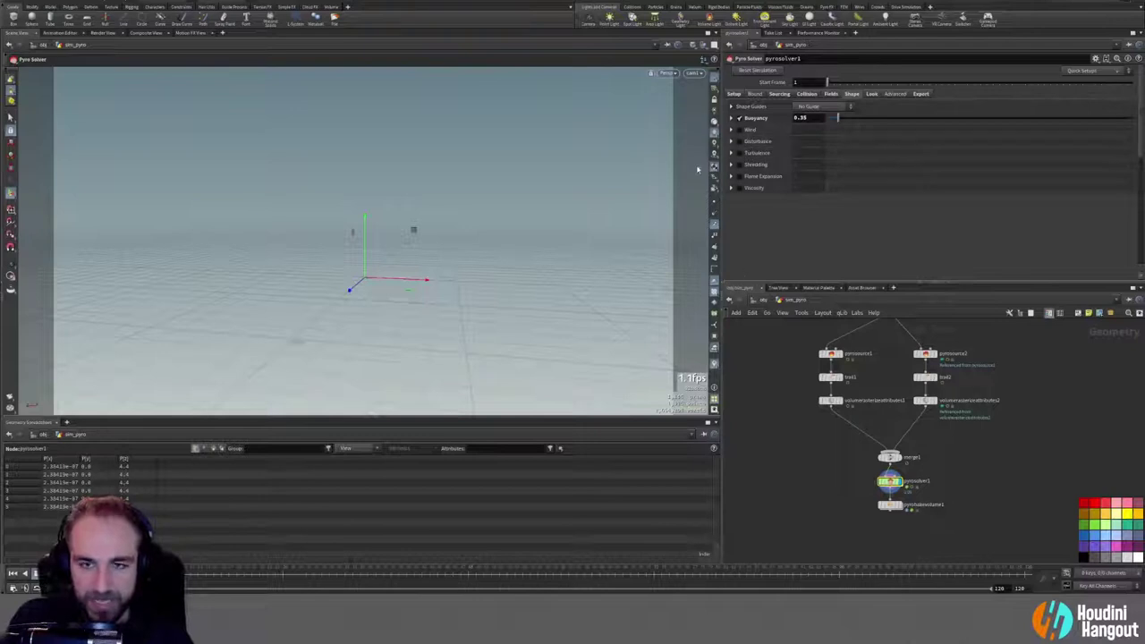
{"action": "left_click", "coordinate": [738, 140]}
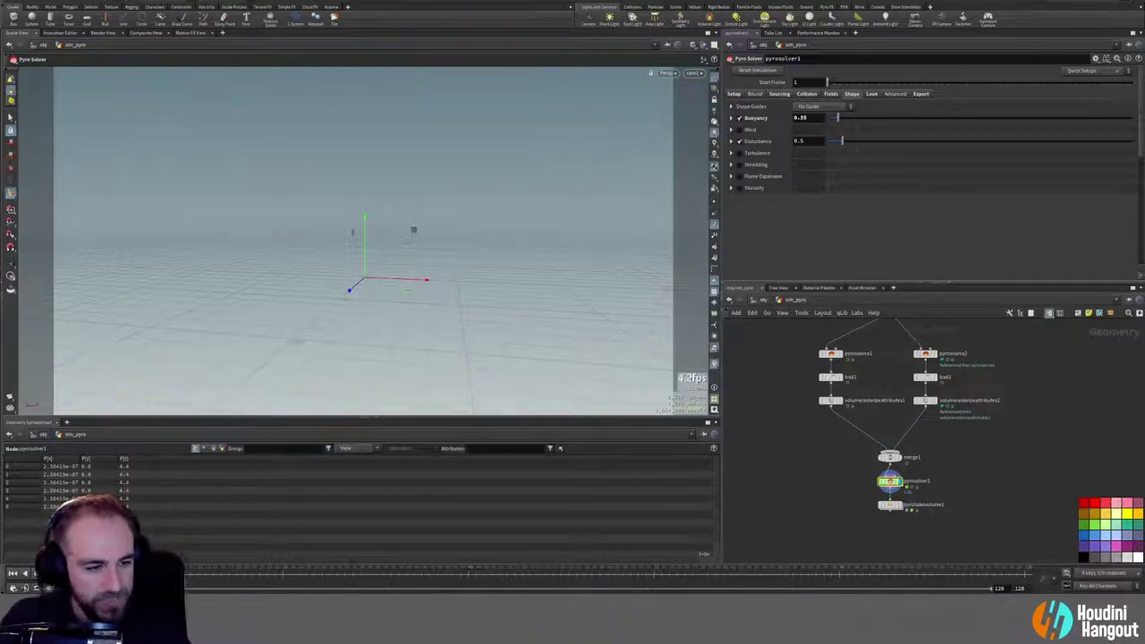
Step: Play the disturbed simulation, inspect it outside the camera view and rewind to the first frame
{"action": "left_click", "coordinate": [34, 574]}
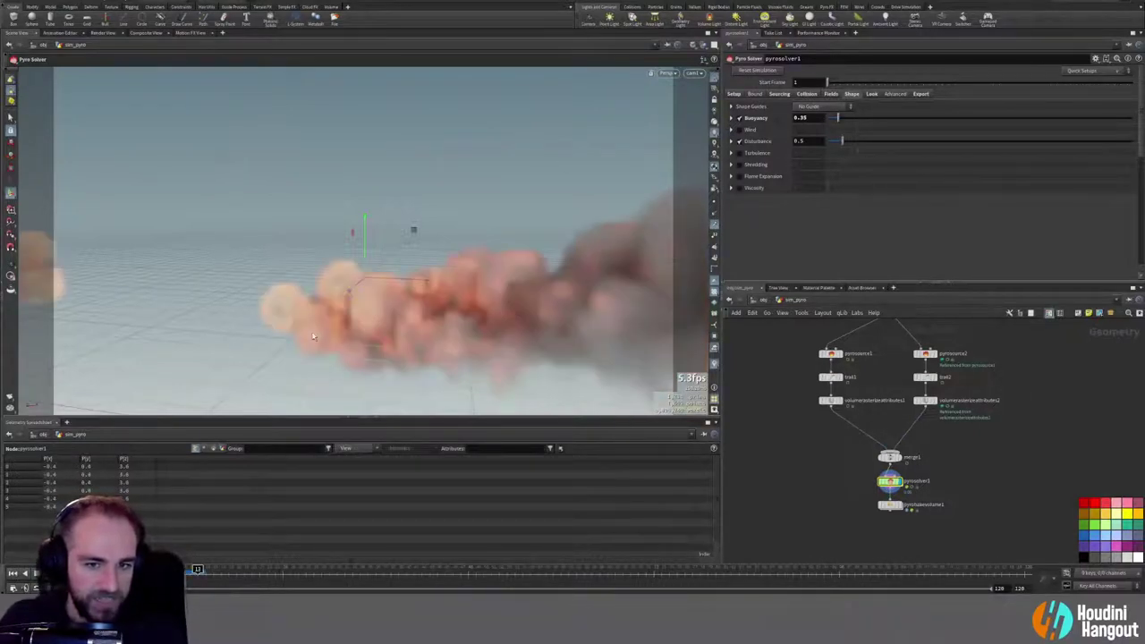
{"action": "left_click_drag", "start_coordinate": [460, 215], "coordinate": [393, 235], "text": "alt"}
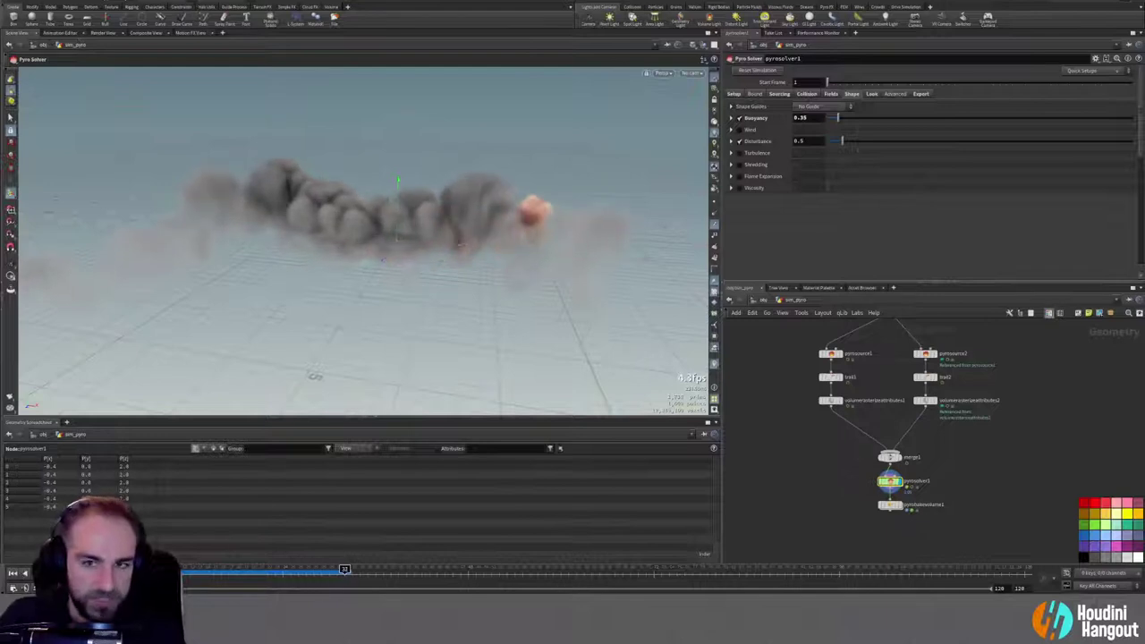
{"action": "left_click", "coordinate": [12, 573]}
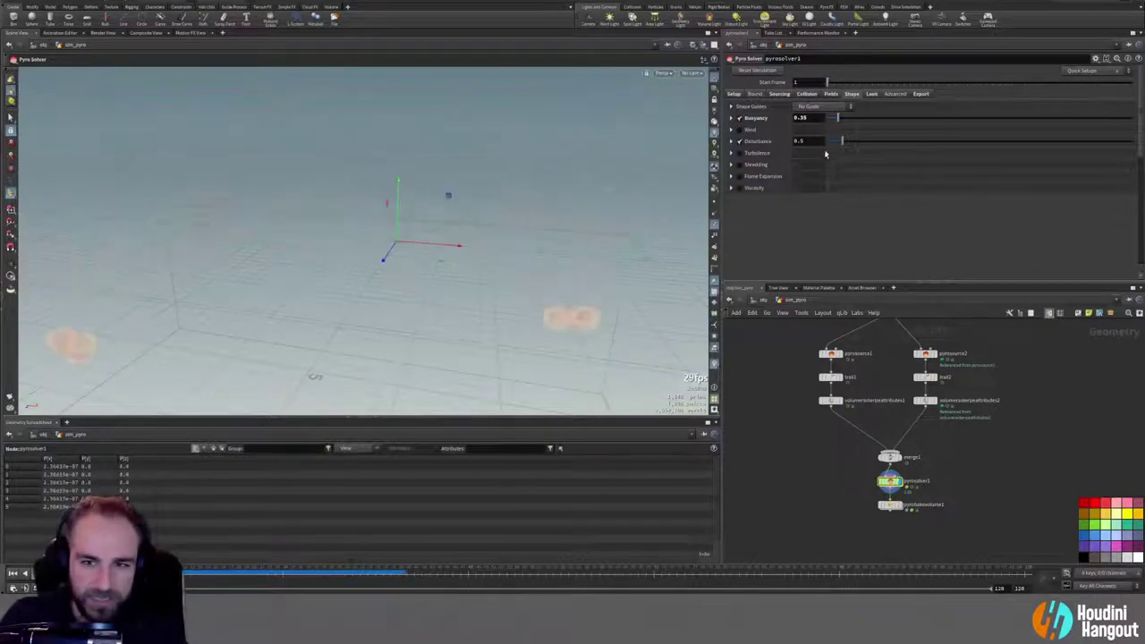
Step: Set the disturbance strength to 2 and replay the simulation to review the smoke
{"action": "type", "text": "2"}
{"action": "key", "text": "Return"}
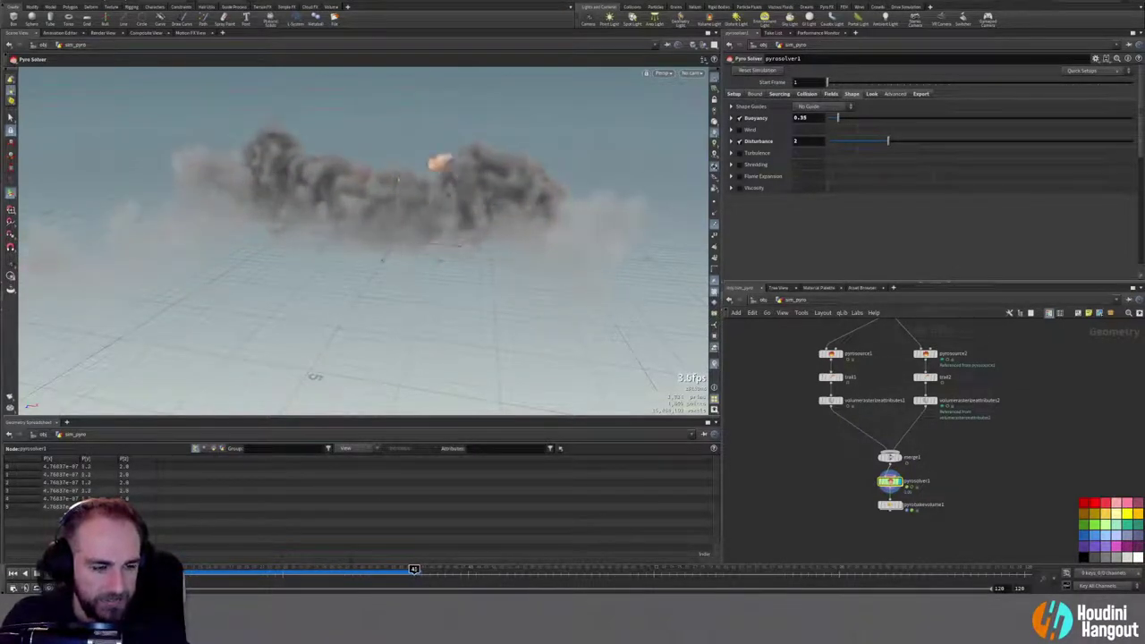
{"action": "left_click", "coordinate": [12, 574]}
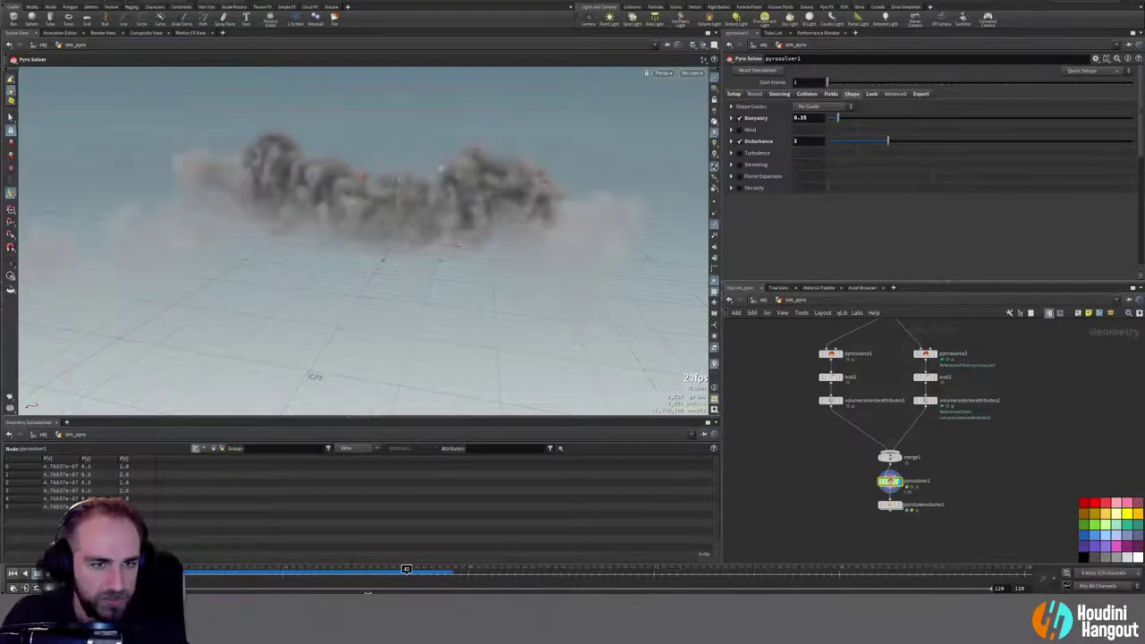
{"action": "key", "text": "Up"}
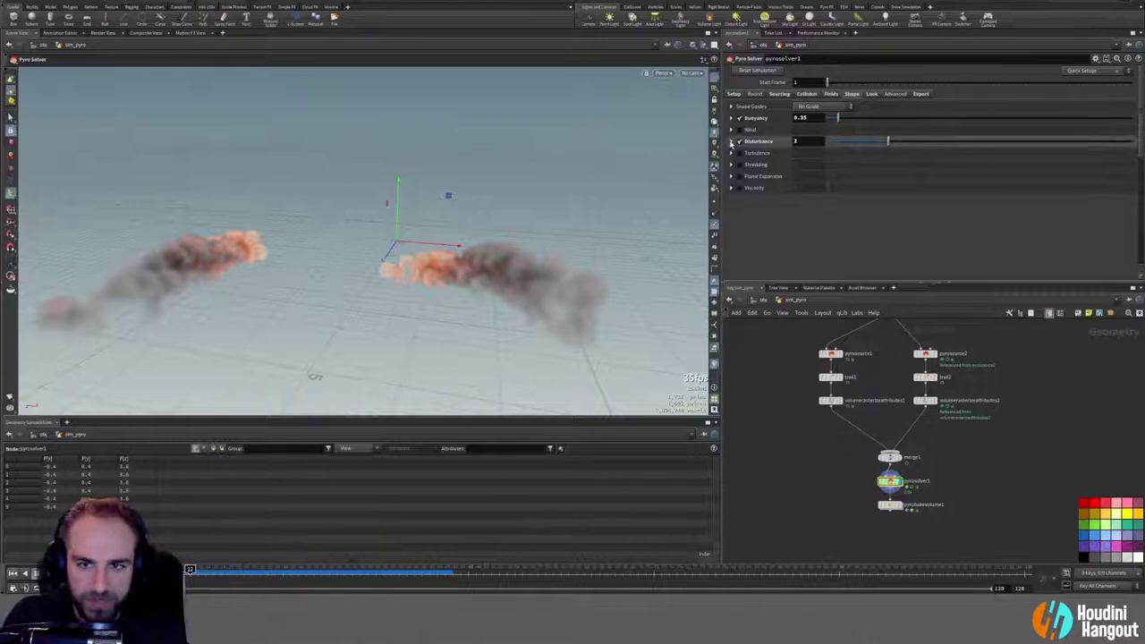
Step: Set the disturbance's base block size to 0.1 and run the simulation
{"action": "left_click", "coordinate": [731, 142]}
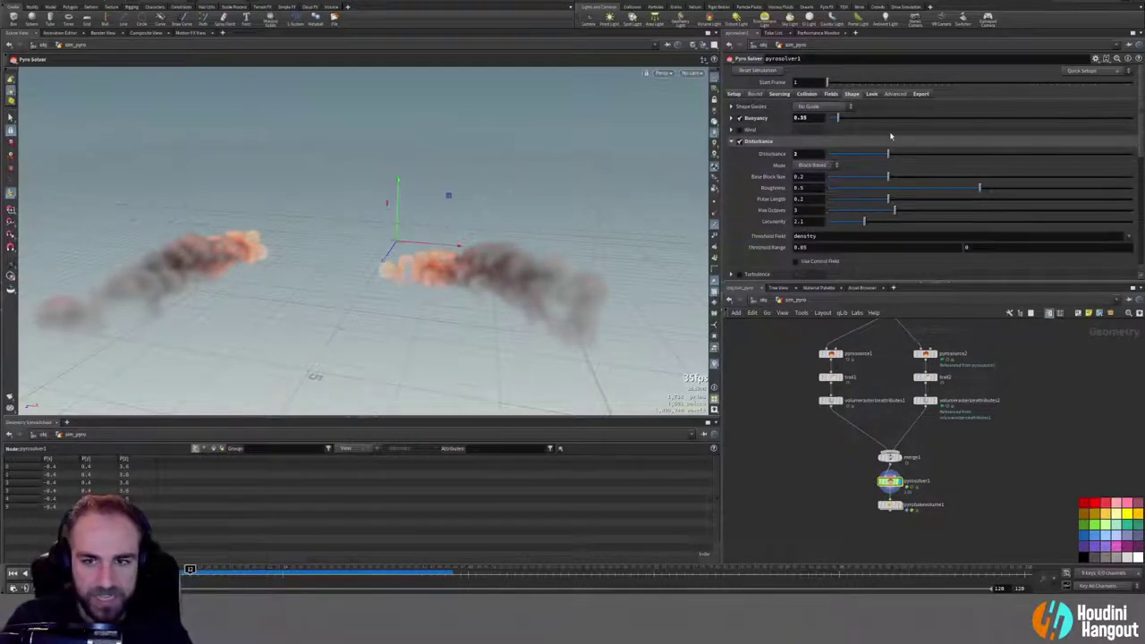
{"action": "double_click", "coordinate": [799, 177]}
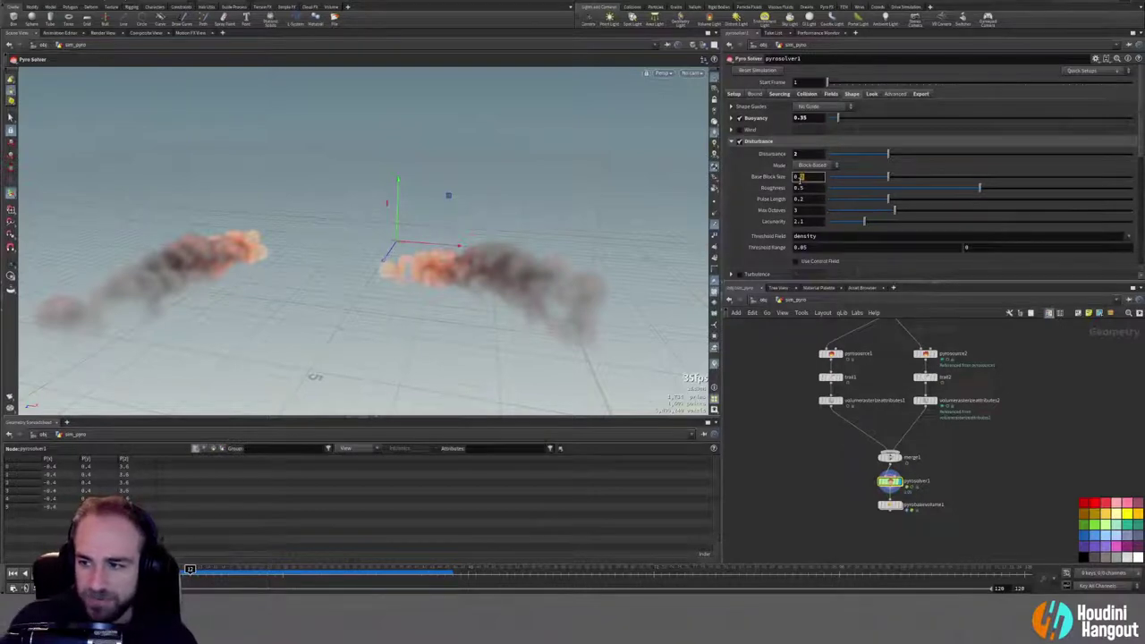
{"action": "type", "text": "0.1"}
{"action": "key", "text": "Return"}
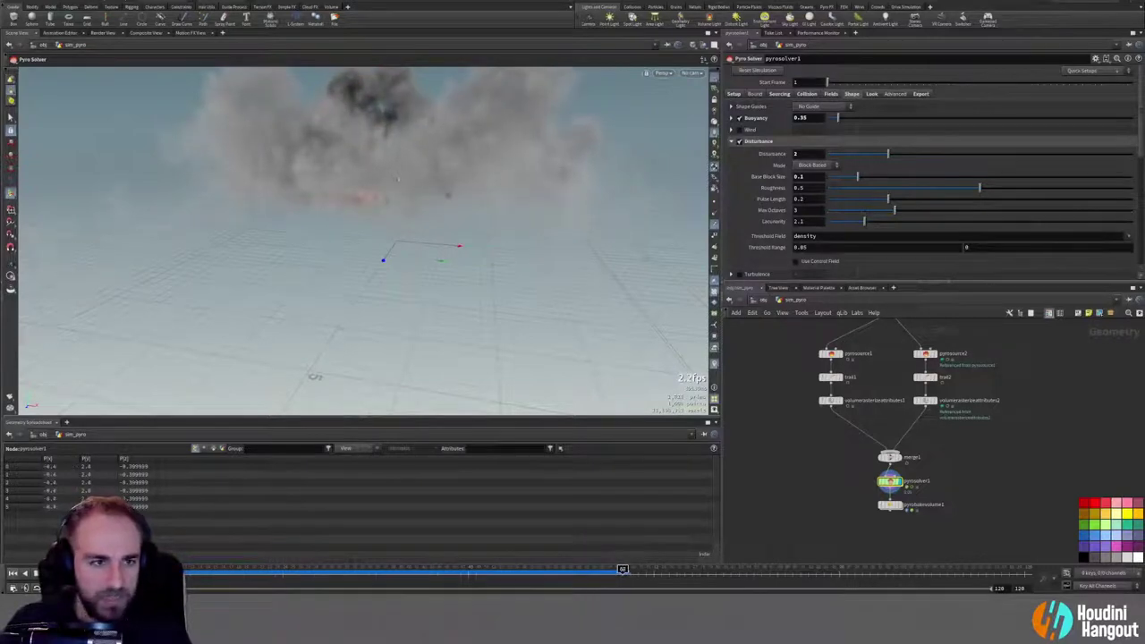
Step: Inspect the finer smoke disturbance from a lower, frontal angle and rewind to the first frame
{"action": "left_click", "coordinate": [13, 574]}
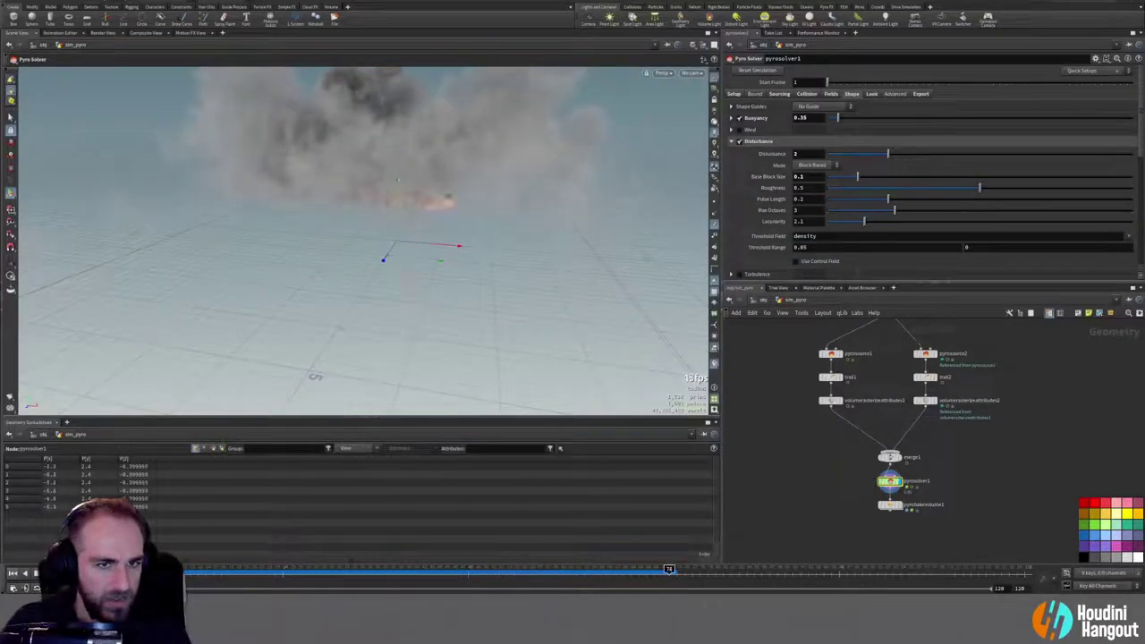
{"action": "left_click", "coordinate": [13, 575]}
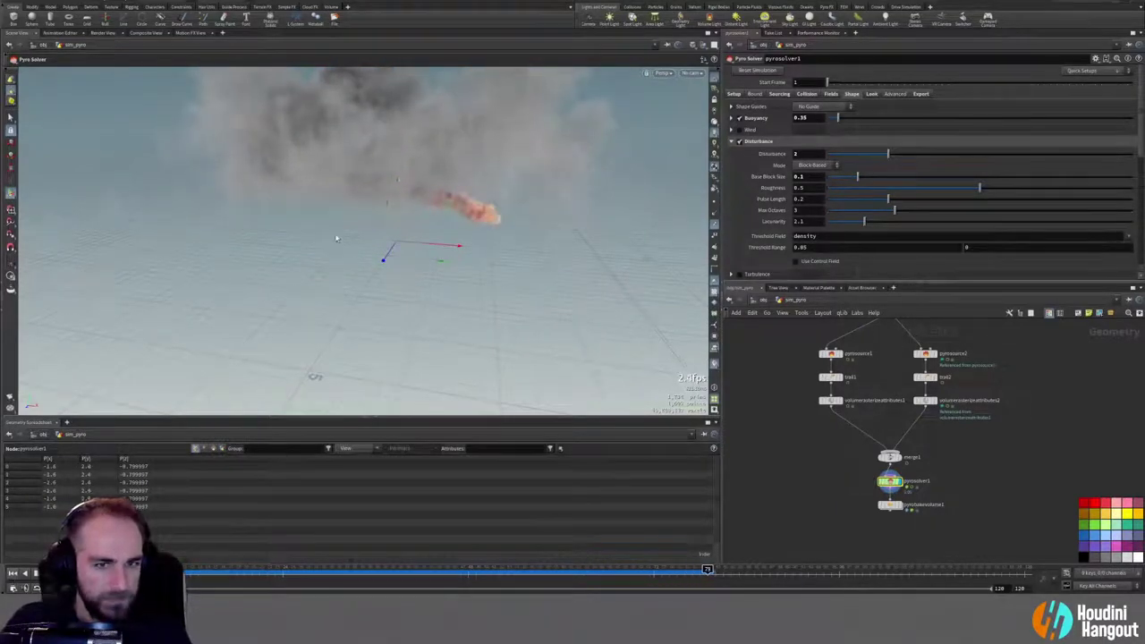
{"action": "left_click_drag", "start_coordinate": [402, 157], "coordinate": [428, 136], "text": "alt"}
{"action": "key", "text": "Return"}
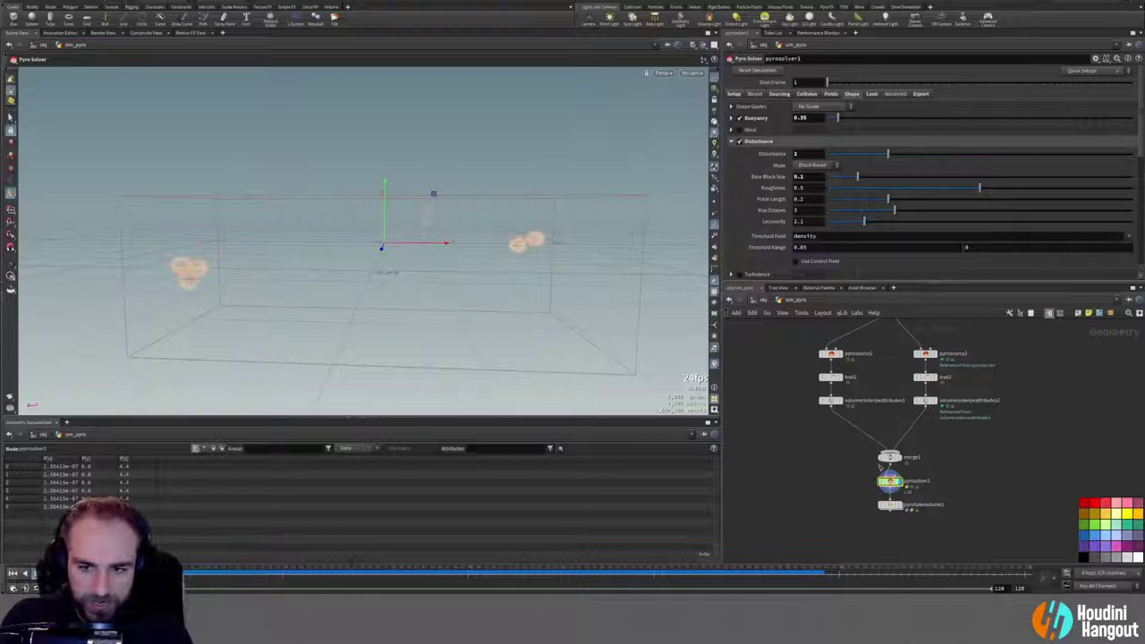
Step: Enable the speed field in pyrosolver1's field settings and show its general setup settings
{"action": "middle_click_drag", "start_coordinate": [840, 458], "coordinate": [840, 471]}
{"action": "middle_click_drag", "start_coordinate": [890, 368], "coordinate": [890, 406]}
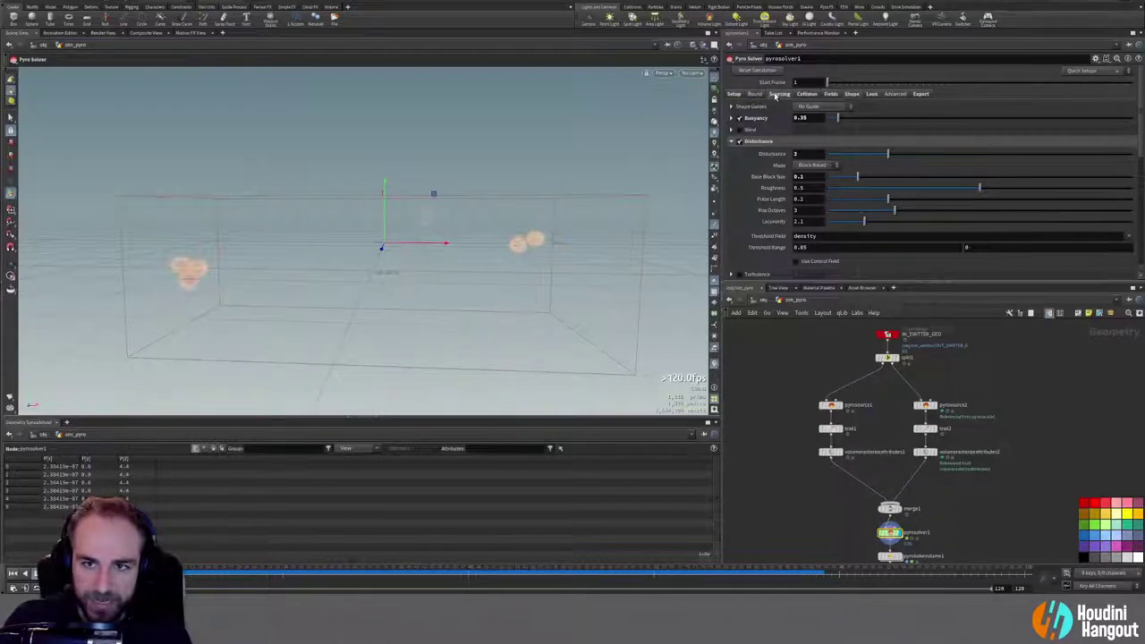
{"action": "left_click", "coordinate": [776, 96]}
{"action": "left_click", "coordinate": [830, 93]}
{"action": "scroll", "coordinate": [745, 269], "scroll_direction": "down", "scroll_amount": 2}
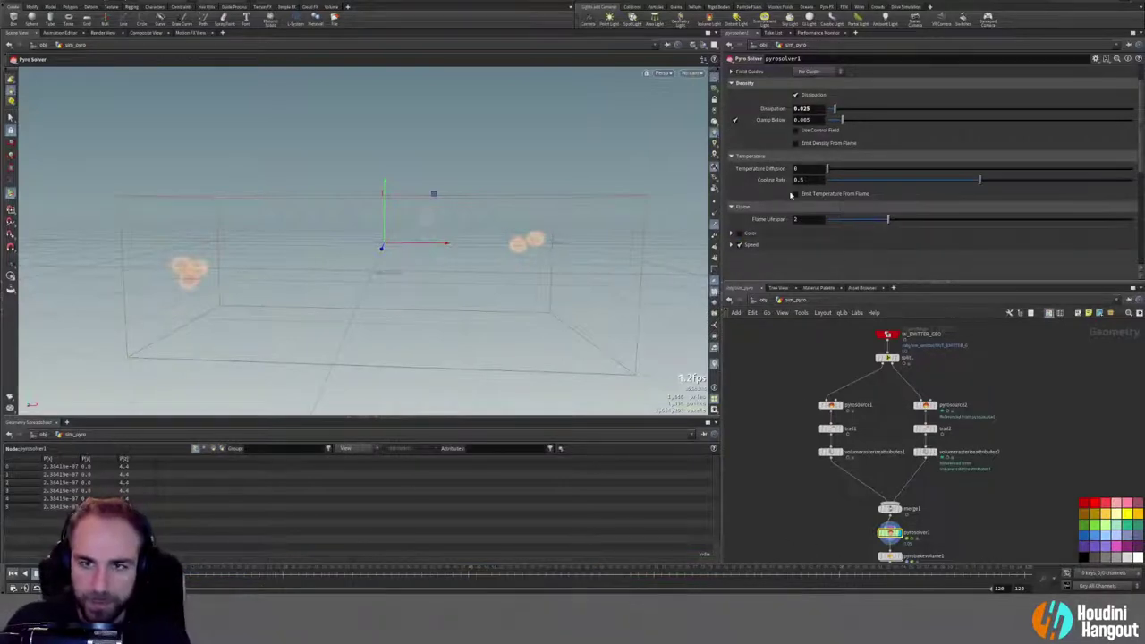
{"action": "scroll", "coordinate": [805, 126], "scroll_direction": "up", "scroll_amount": 1}
{"action": "left_click", "coordinate": [736, 94]}
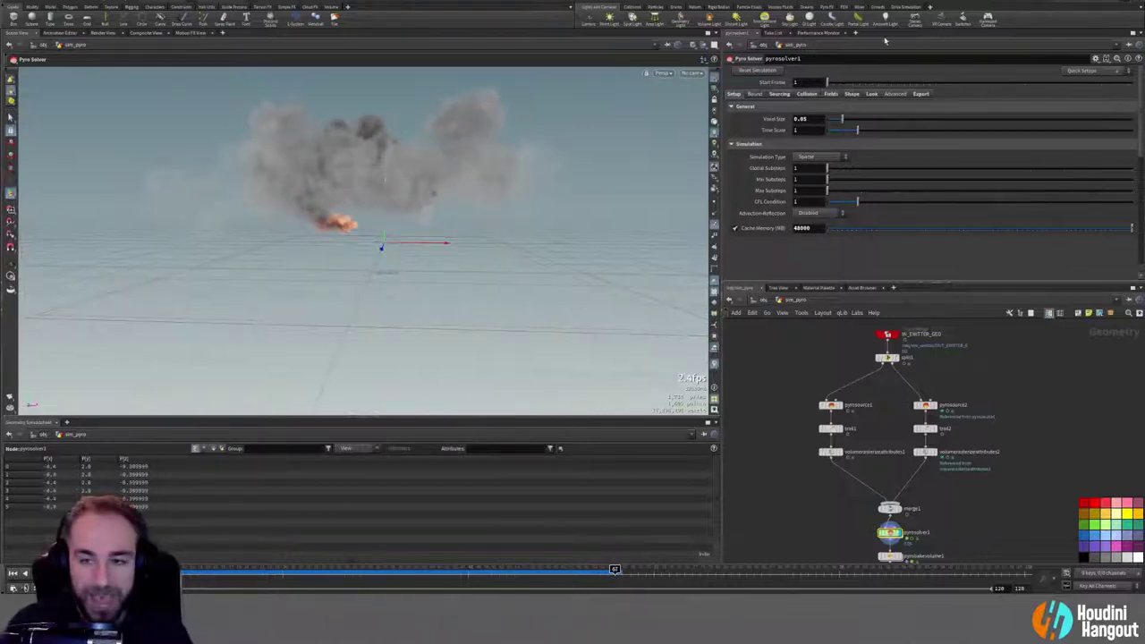
Step: Make pyrosolver1's disturbance use the speed control field, simulate some frames, and compute the control range from the simulation
{"action": "key", "text": "ctrl+Up"}
{"action": "left_click", "coordinate": [812, 95]}
{"action": "left_click", "coordinate": [831, 94]}
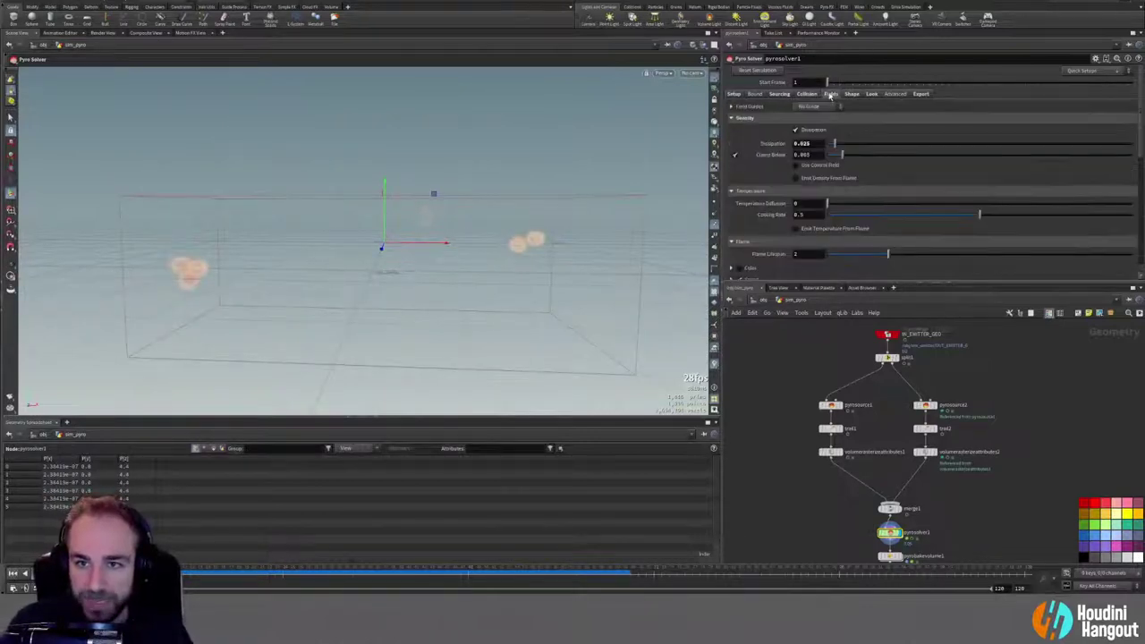
{"action": "left_click", "coordinate": [852, 95]}
{"action": "scroll", "coordinate": [760, 223], "scroll_direction": "down", "scroll_amount": 1}
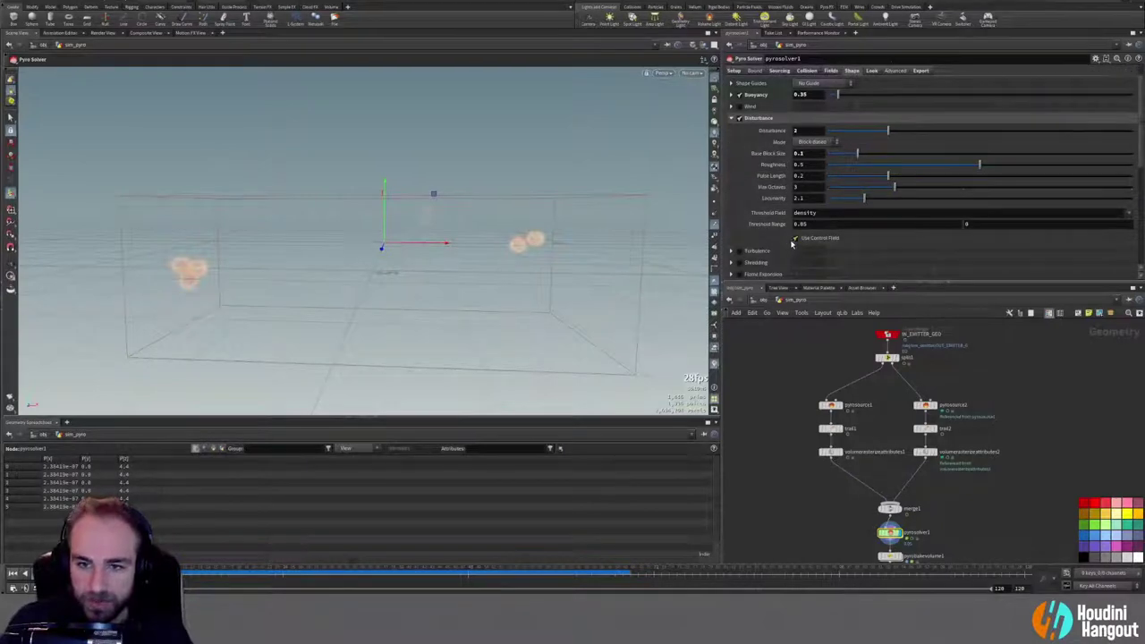
{"action": "scroll", "coordinate": [762, 231], "scroll_direction": "down", "scroll_amount": 1}
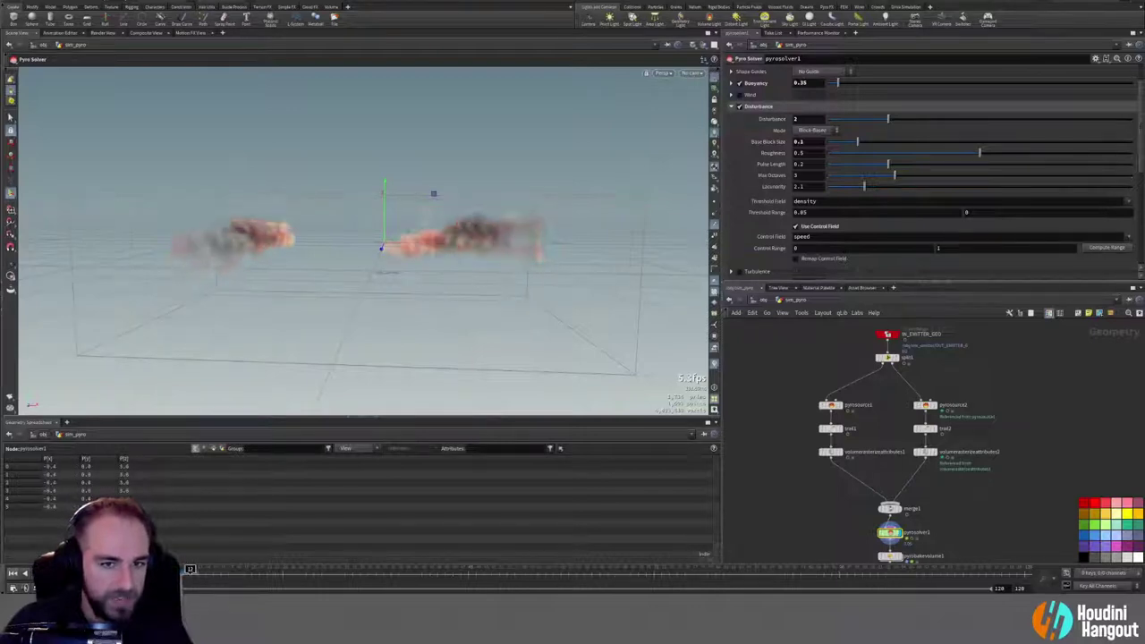
{"action": "left_click", "coordinate": [1105, 247]}
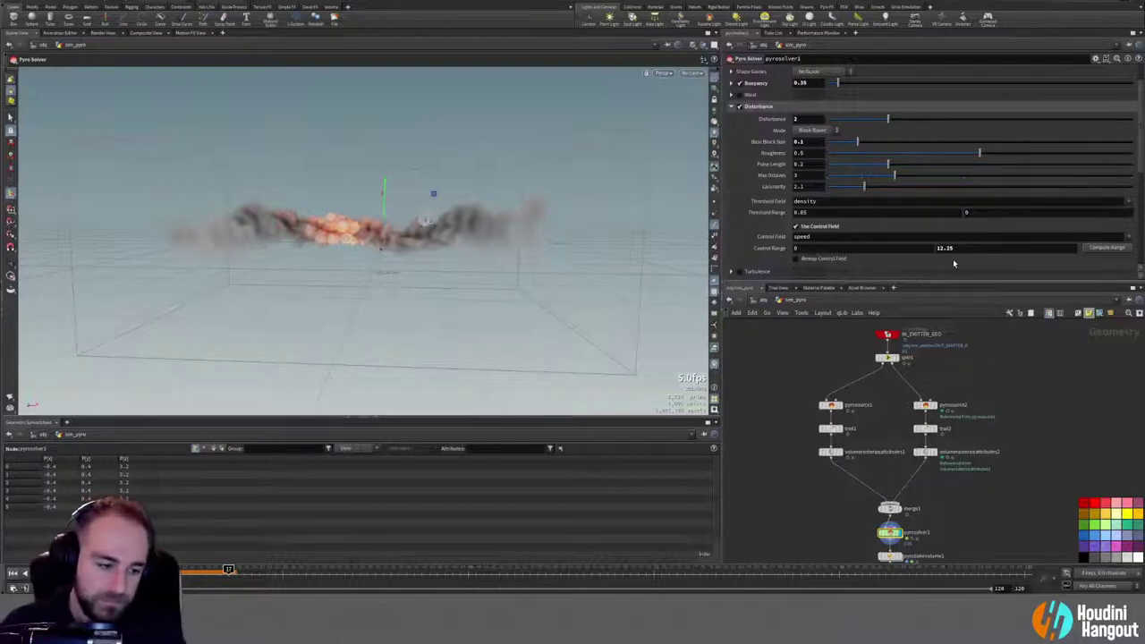
Step: Set the disturbance's control range to 0.25 minimum and 7.5 maximum, and run the simulation
{"action": "left_click", "coordinate": [942, 252]}
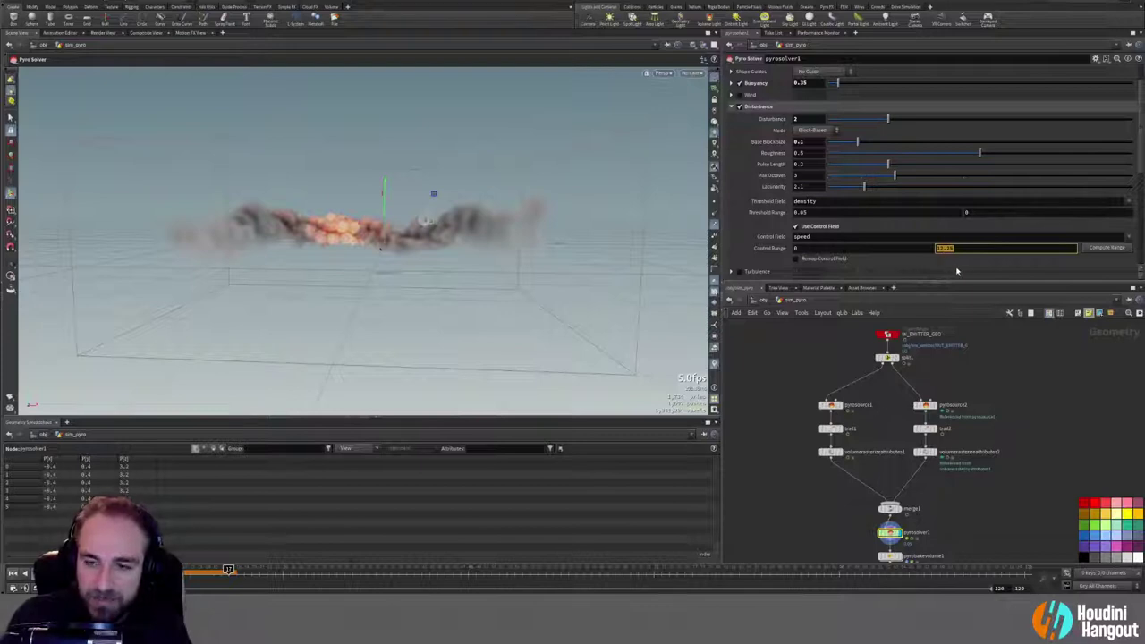
{"action": "key", "text": "Return"}
{"action": "left_click", "coordinate": [809, 251]}
{"action": "type", "text": "0.25"}
{"action": "key", "text": "Return"}
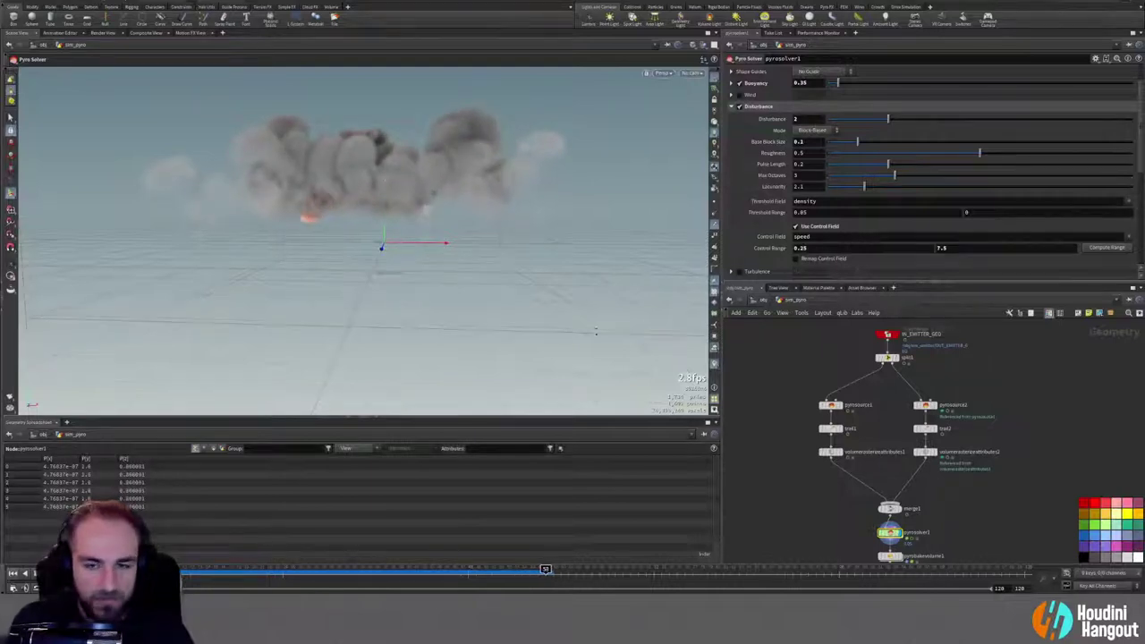
Step: Rewind to the first frame, set the disturbance's control range minimum to 0.1, and rerun the simulation
{"action": "key", "text": "ctrl+Up"}
{"action": "double_click", "coordinate": [802, 248]}
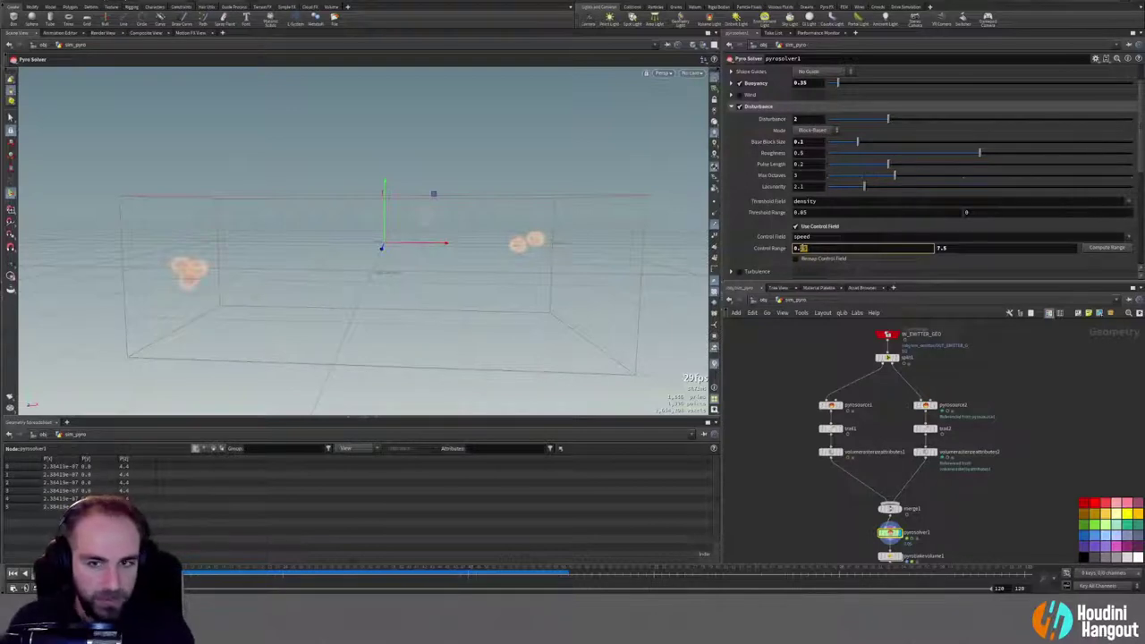
{"action": "type", "text": "0.1"}
{"action": "key", "text": "Return"}
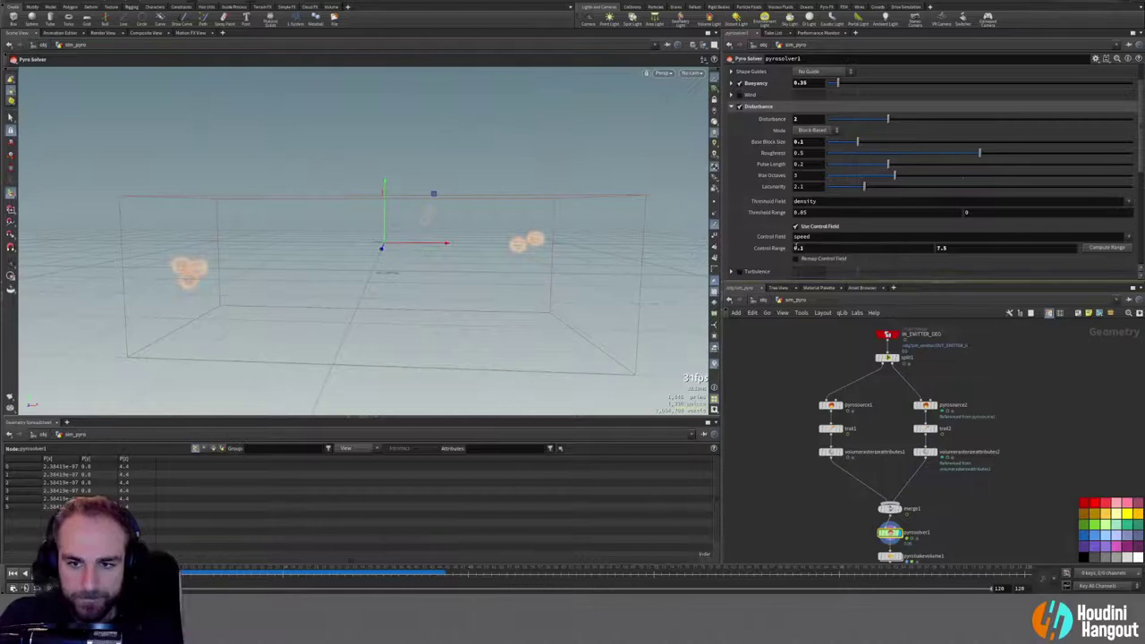
Step: Set the disturbance's control range minimum to 0.01, run the simulation, and return to the first frame
{"action": "left_click", "coordinate": [800, 248]}
{"action": "key", "text": "Return"}
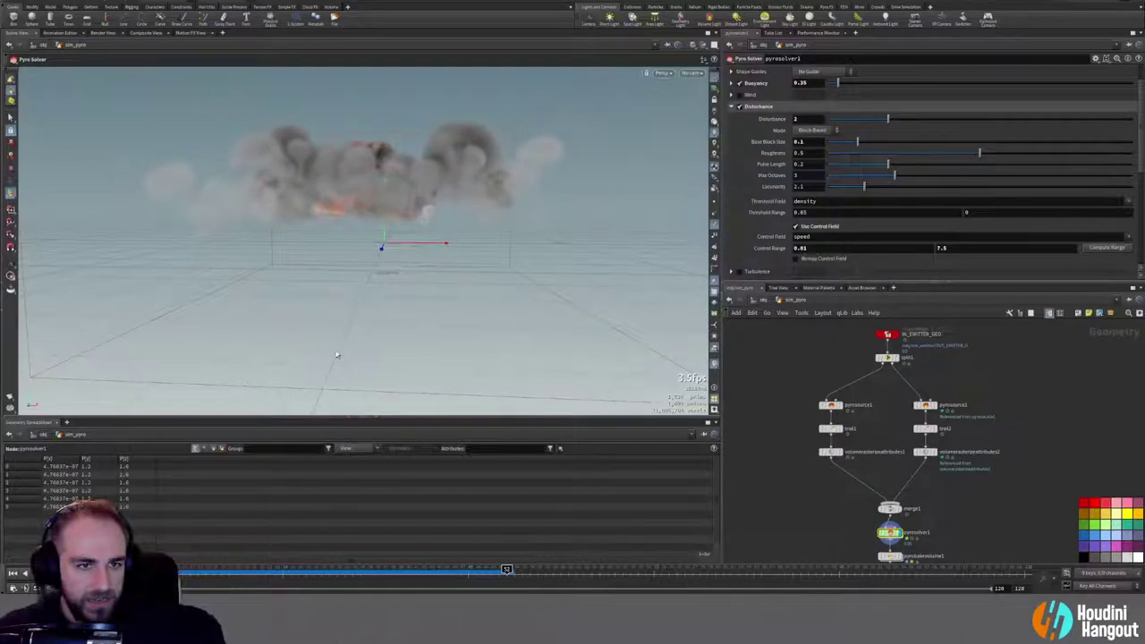
{"action": "left_click", "coordinate": [15, 573]}
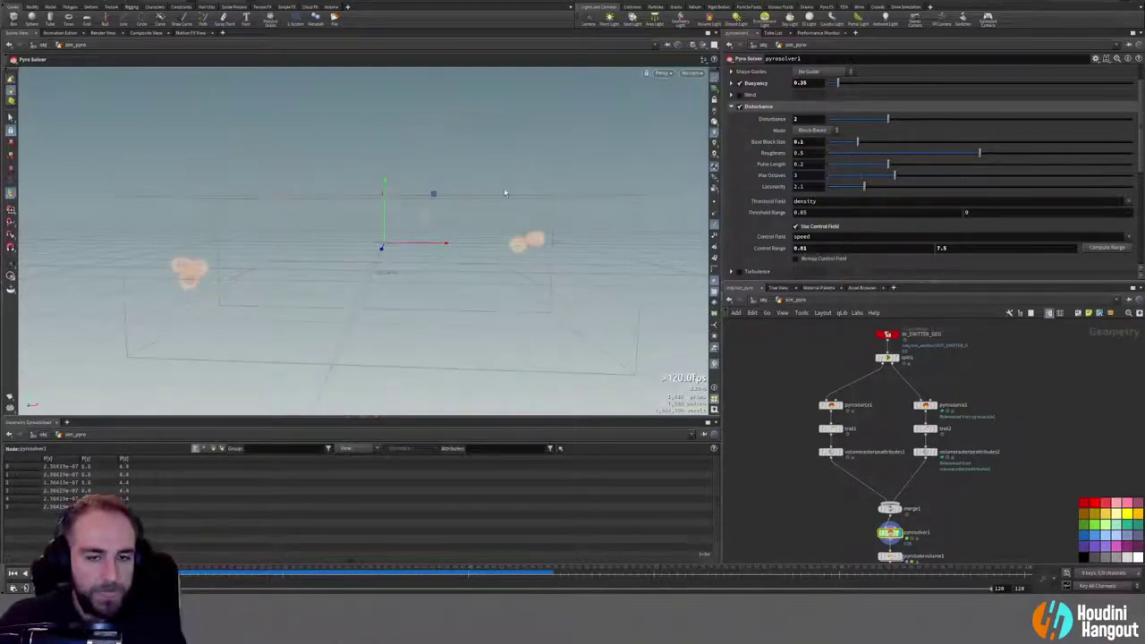
Step: Create a second camera from an angled, elevated view of both emitters and place its node below cam1
{"action": "left_click", "coordinate": [688, 74]}
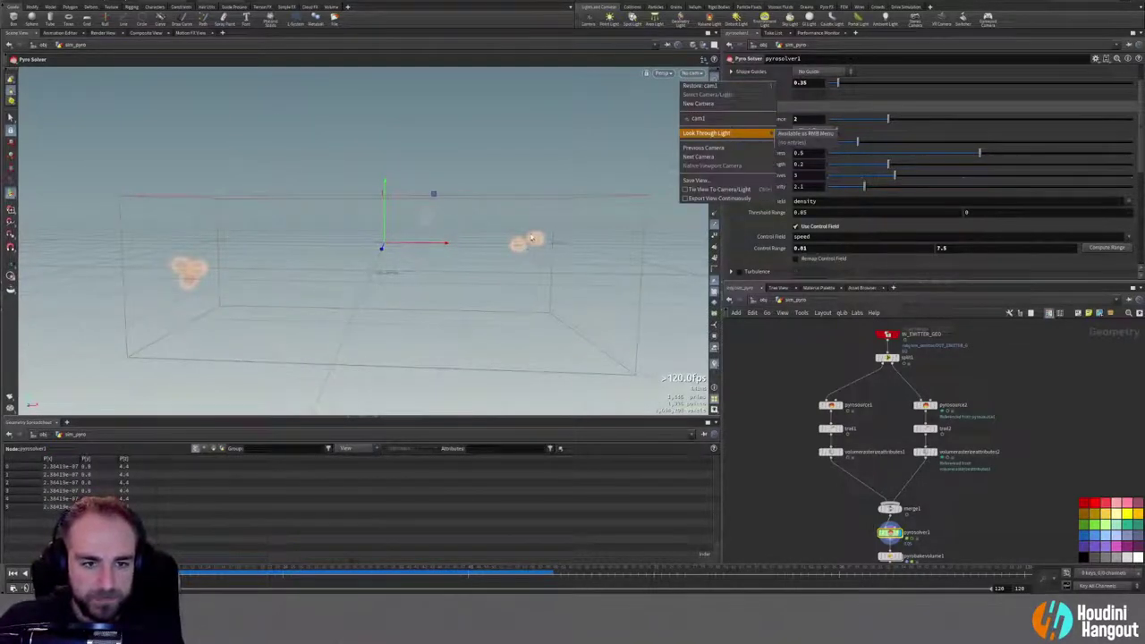
{"action": "left_click", "coordinate": [536, 234]}
{"action": "left_click_drag", "start_coordinate": [536, 234], "coordinate": [389, 312]}
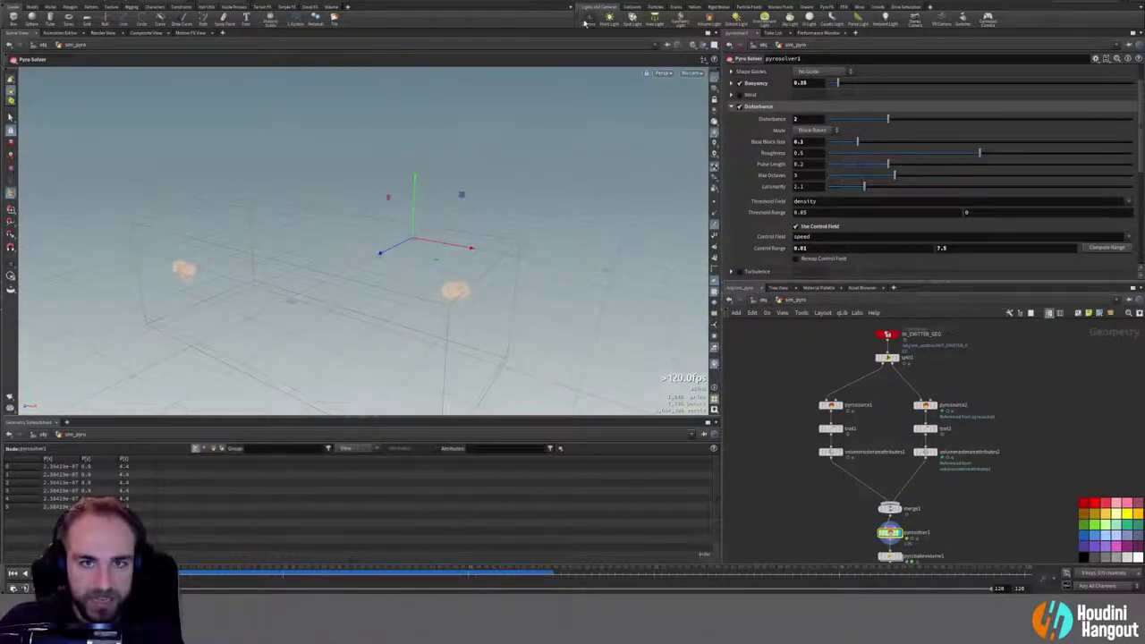
{"action": "left_click", "coordinate": [586, 18], "text": "ctrl"}
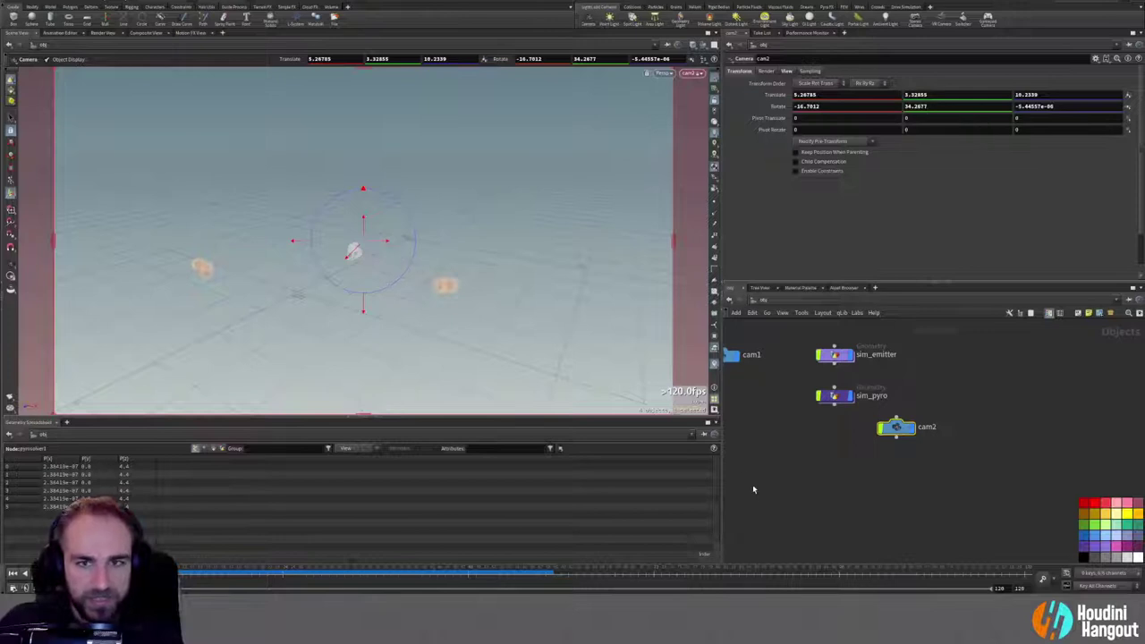
{"action": "left_click_drag", "start_coordinate": [896, 426], "coordinate": [759, 521]}
{"action": "middle_click_drag", "start_coordinate": [791, 445], "coordinate": [849, 439]}
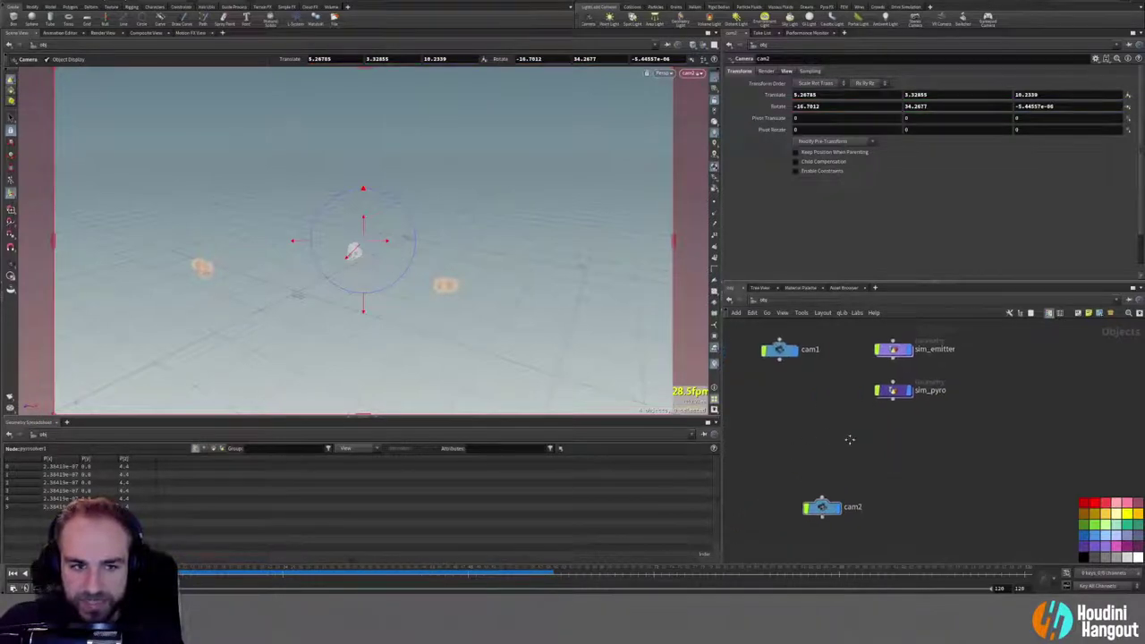
{"action": "left_click_drag", "start_coordinate": [820, 506], "coordinate": [779, 417]}
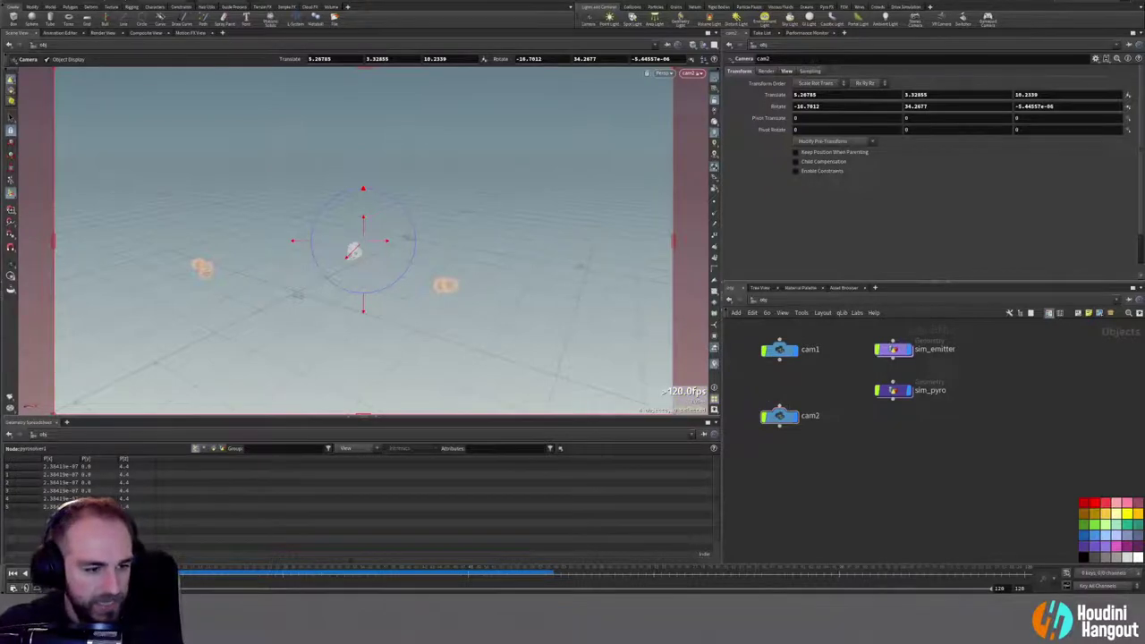
Step: Render a flipbook of the full frame range through cam2
{"action": "left_click", "coordinate": [9, 398]}
{"action": "left_click", "coordinate": [11, 398]}
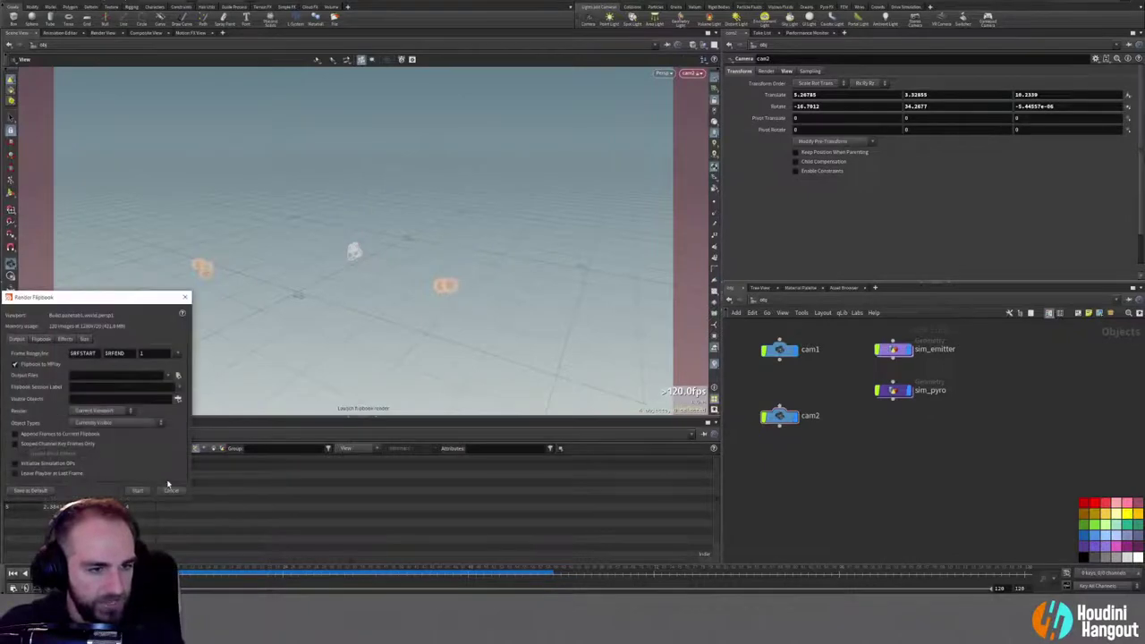
{"action": "left_click", "coordinate": [119, 484]}
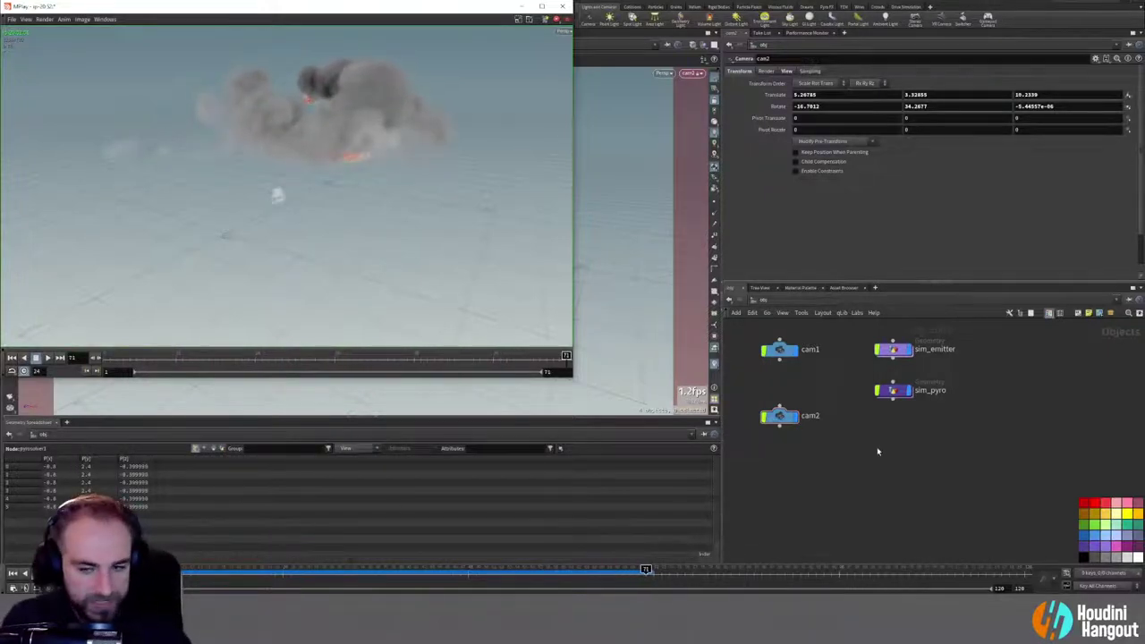
Step: Turn off the disturbance's control field in pyrosolver1 and render a second flipbook through cam2
{"action": "left_click", "coordinate": [892, 397]}
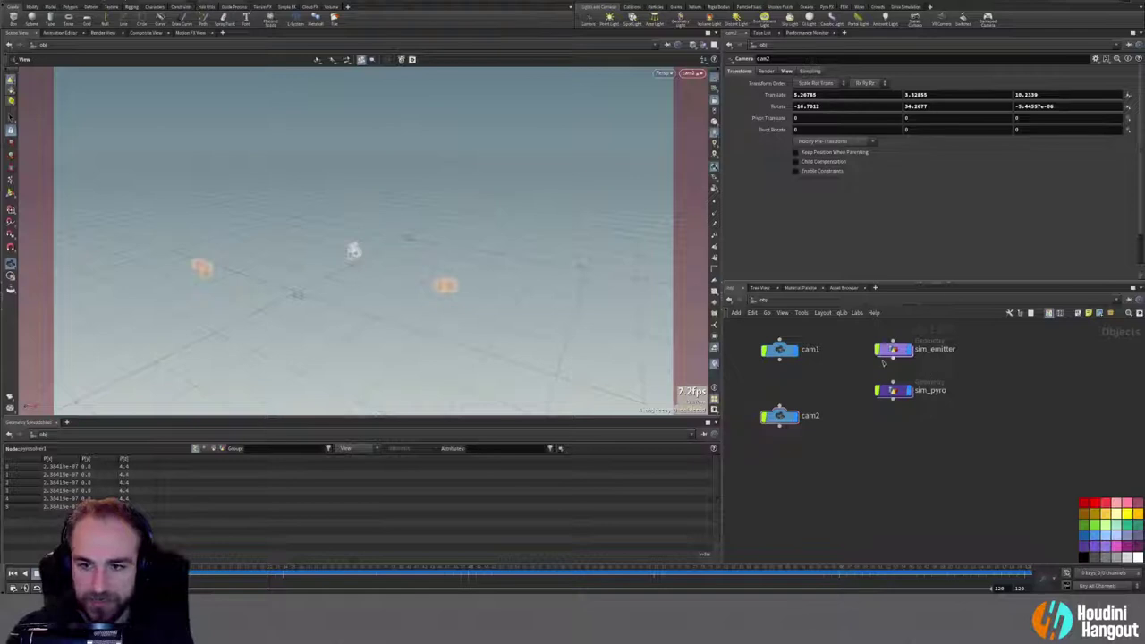
{"action": "double_click", "coordinate": [892, 390]}
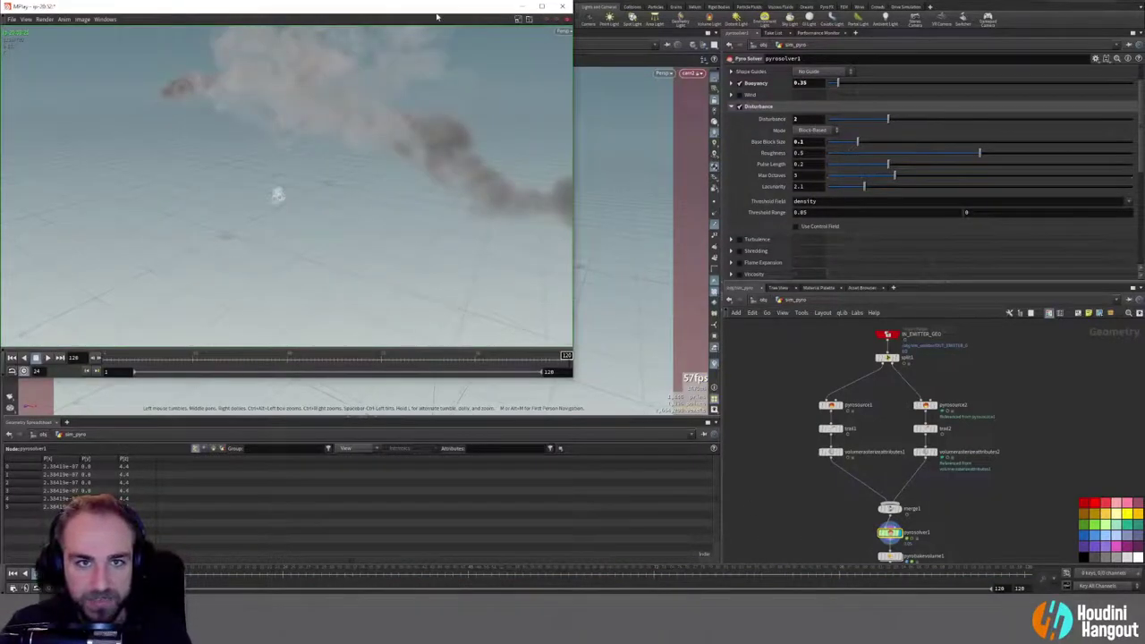
{"action": "left_click_drag", "start_coordinate": [437, 16], "coordinate": [590, 72]}
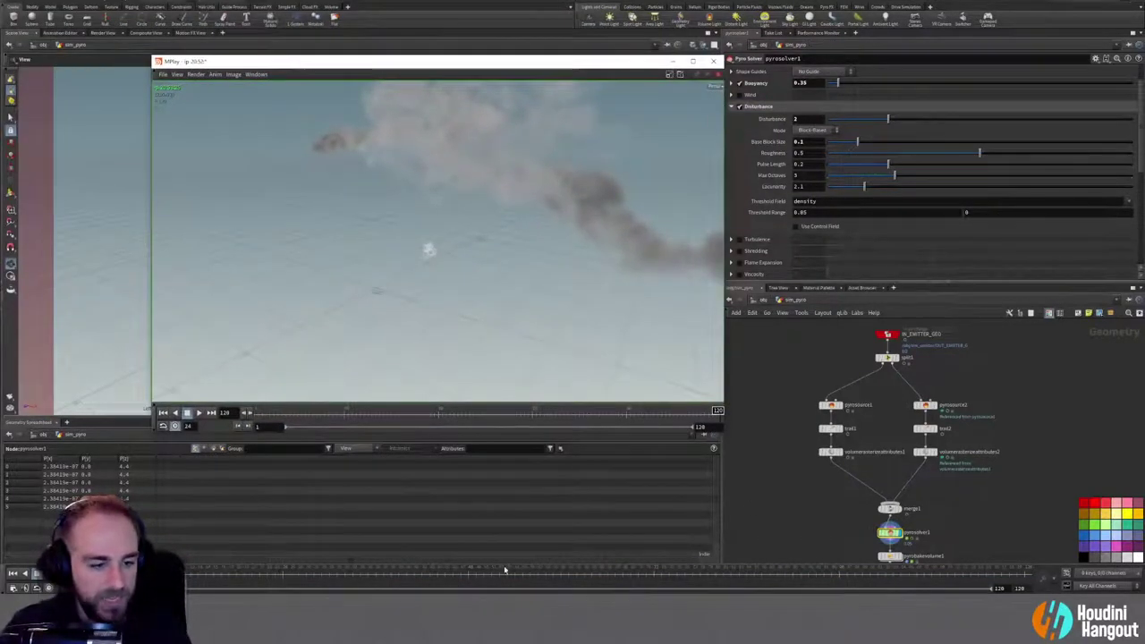
{"action": "left_click", "coordinate": [813, 511]}
{"action": "key", "text": "u"}
{"action": "key", "text": "Escape"}
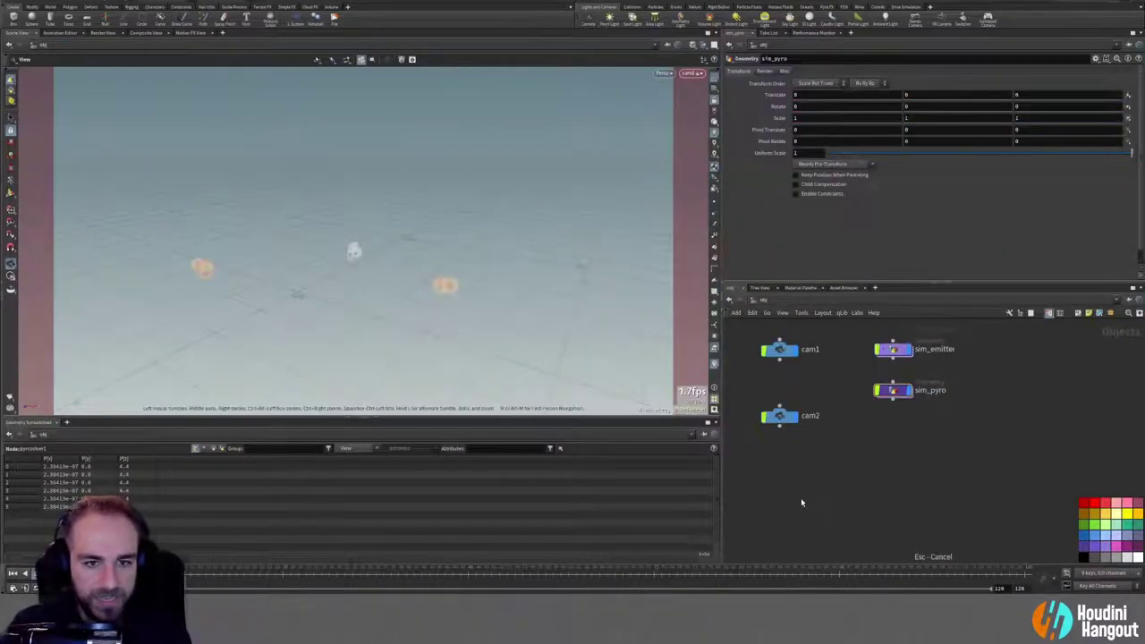
{"action": "left_click", "coordinate": [10, 398]}
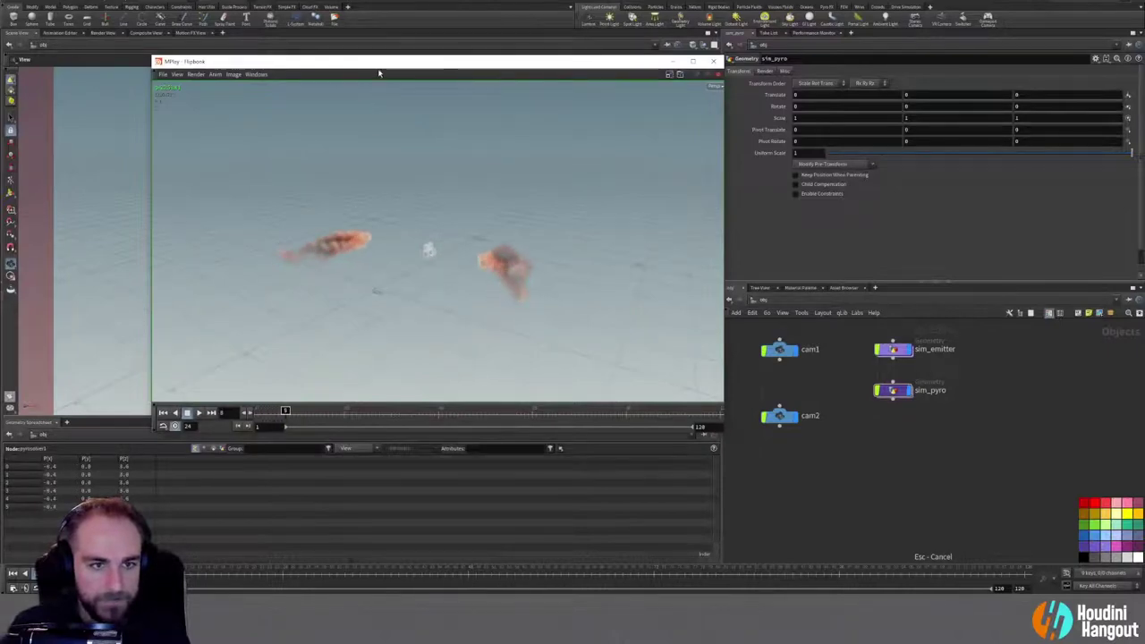
Step: Turn on image comparison in the flipbook viewer and wipe between the two flipbook versions
{"action": "left_click_drag", "start_coordinate": [378, 75], "coordinate": [483, 118]}
{"action": "left_click", "coordinate": [339, 118]}
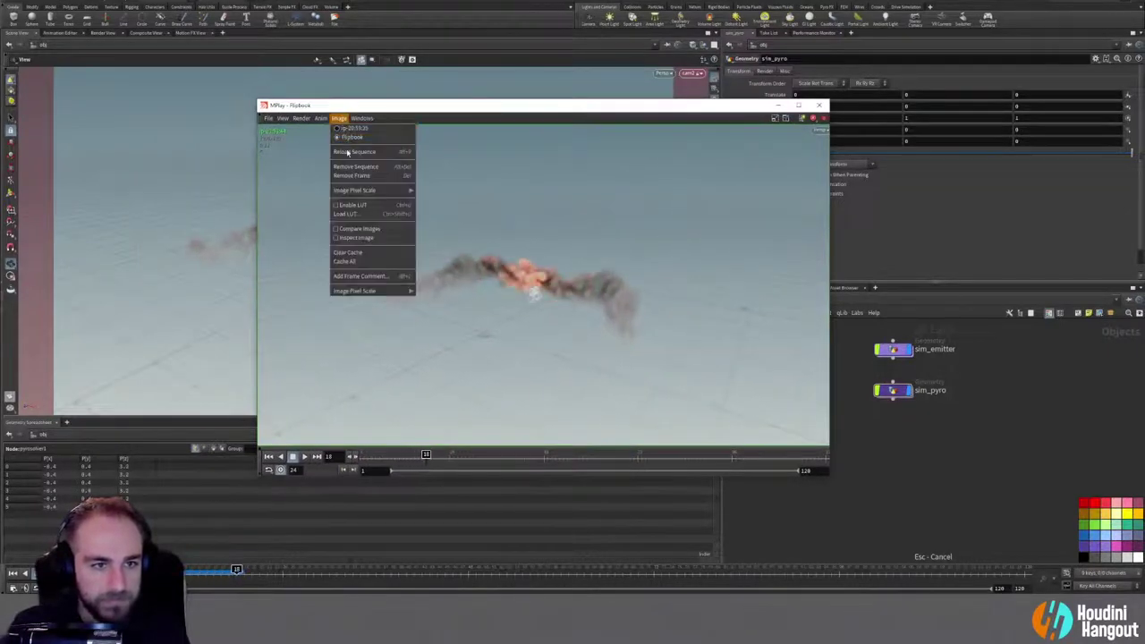
{"action": "left_click", "coordinate": [358, 228]}
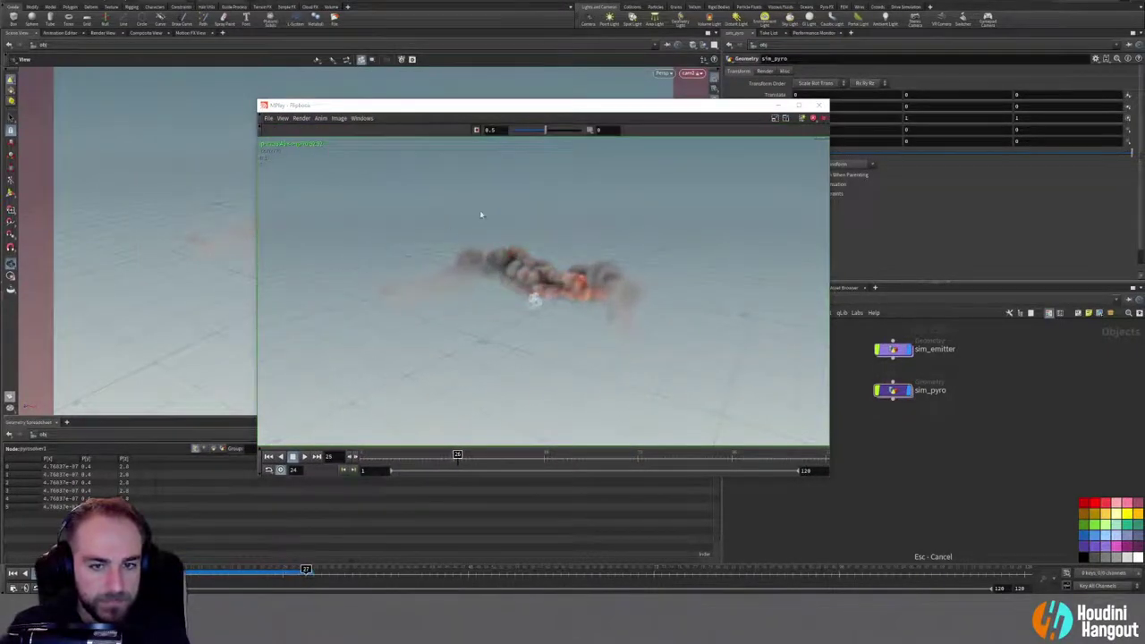
{"action": "left_click_drag", "start_coordinate": [545, 131], "coordinate": [569, 130]}
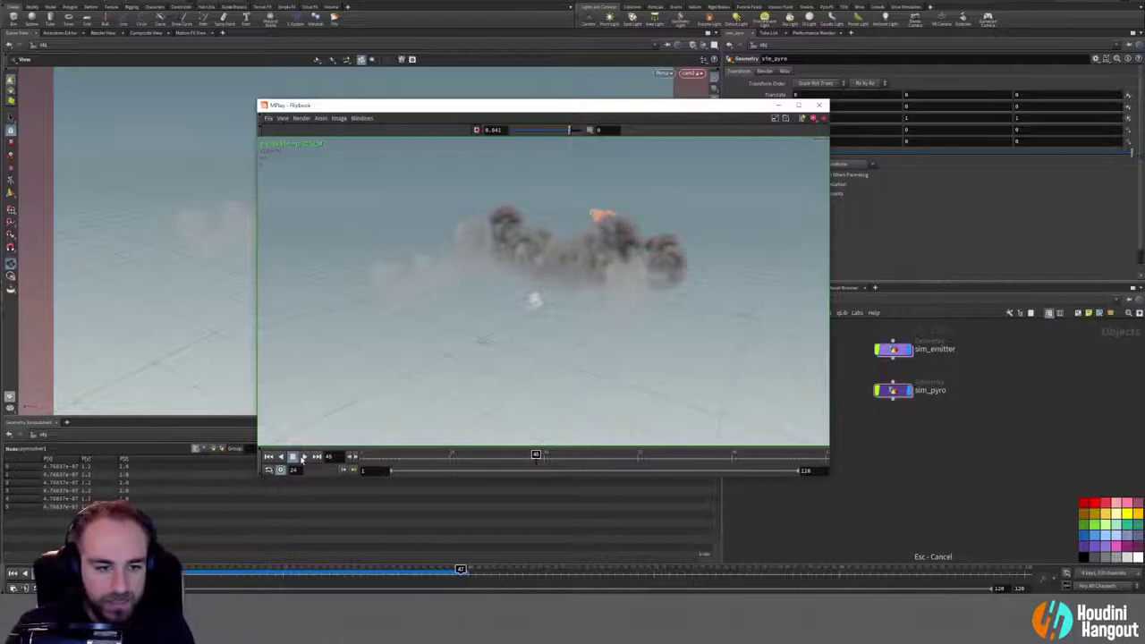
Step: Compare the smoke of both flipbooks at several frames by scrubbing and shifting the comparison blend, and put the viewer away
{"action": "left_click_drag", "start_coordinate": [555, 456], "coordinate": [500, 472]}
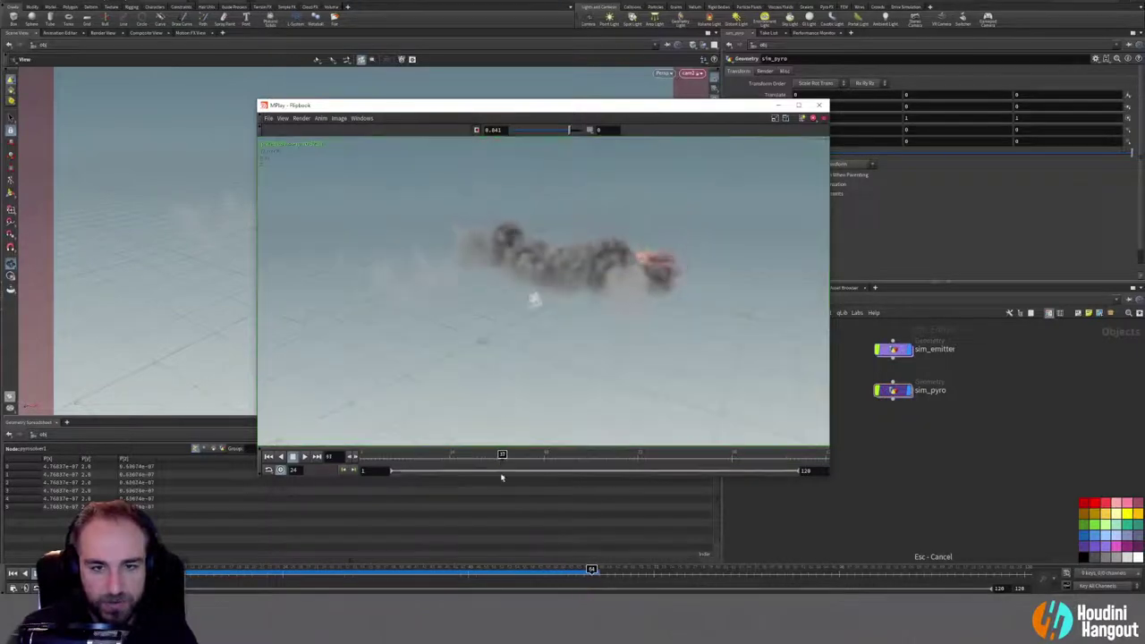
{"action": "mouse_move", "coordinate": [569, 130]}
{"action": "left_mouse_down"}
{"action": "mouse_move", "coordinate": [543, 132]}
{"action": "mouse_move", "coordinate": [561, 131]}
{"action": "left_mouse_up"}
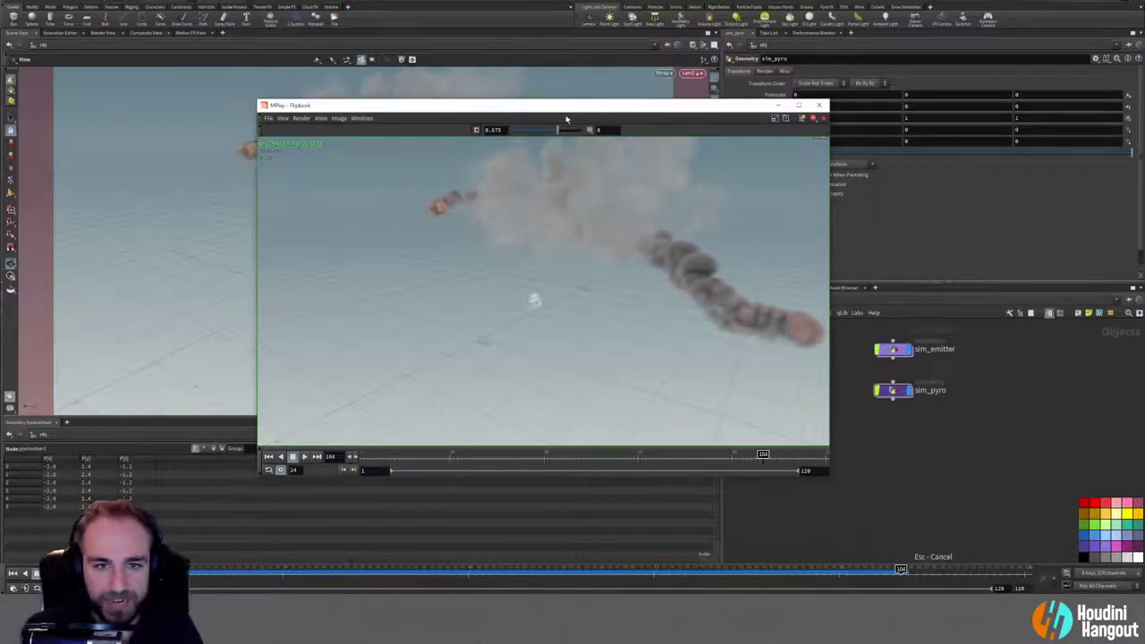
{"action": "mouse_move", "coordinate": [557, 131]}
{"action": "left_mouse_down"}
{"action": "mouse_move", "coordinate": [534, 134]}
{"action": "mouse_move", "coordinate": [549, 134]}
{"action": "left_mouse_up"}
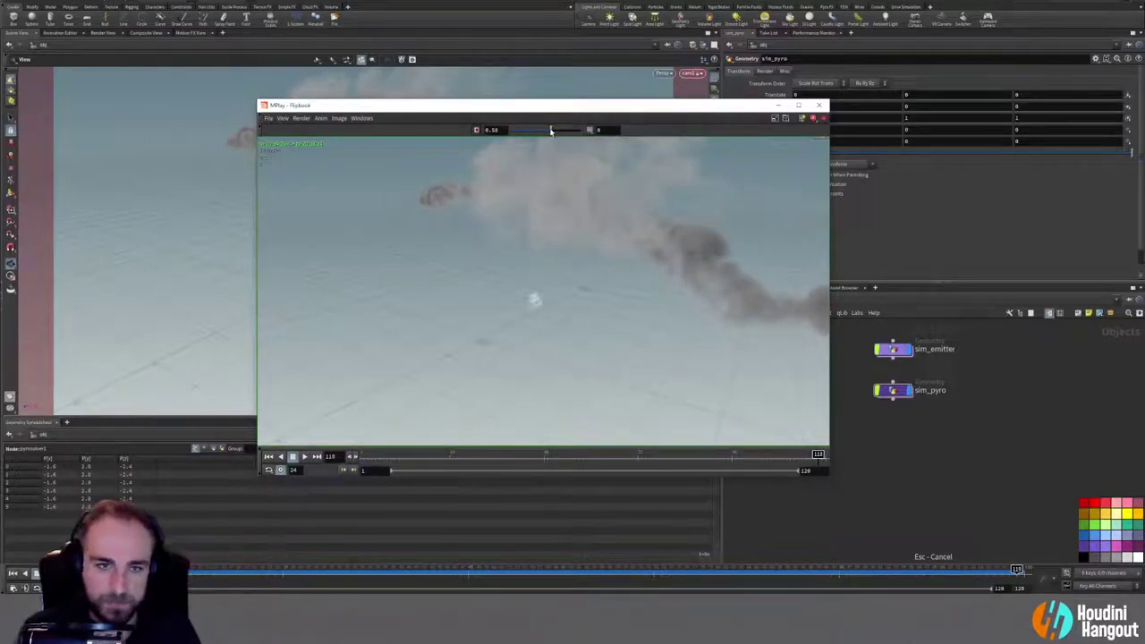
{"action": "left_click_drag", "start_coordinate": [565, 130], "coordinate": [522, 150]}
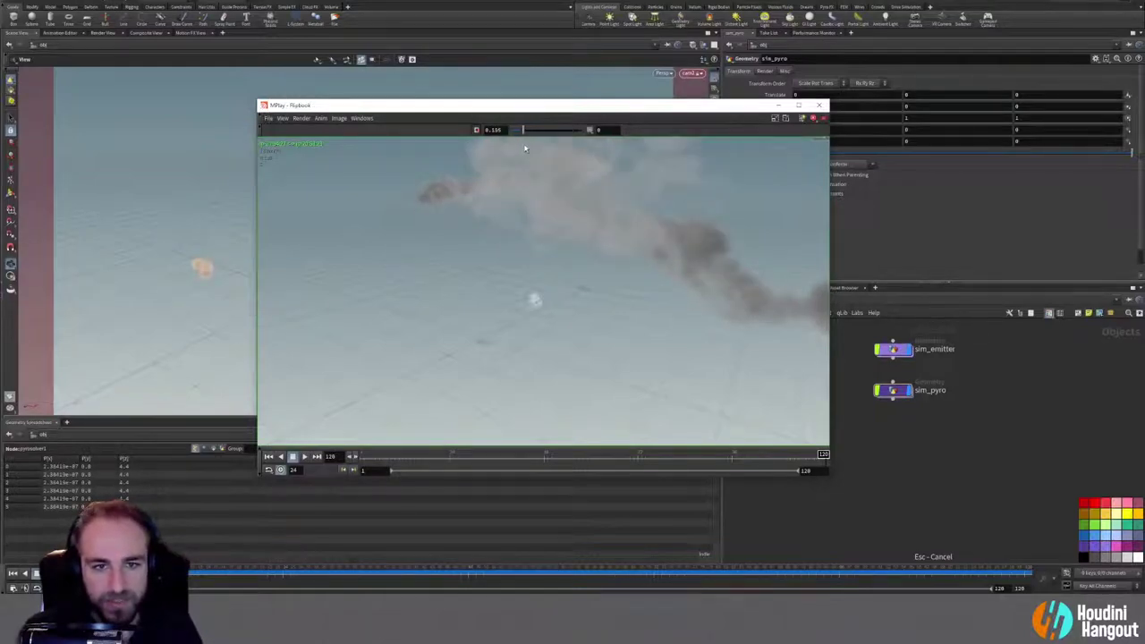
{"action": "left_click_drag", "start_coordinate": [579, 459], "coordinate": [514, 456]}
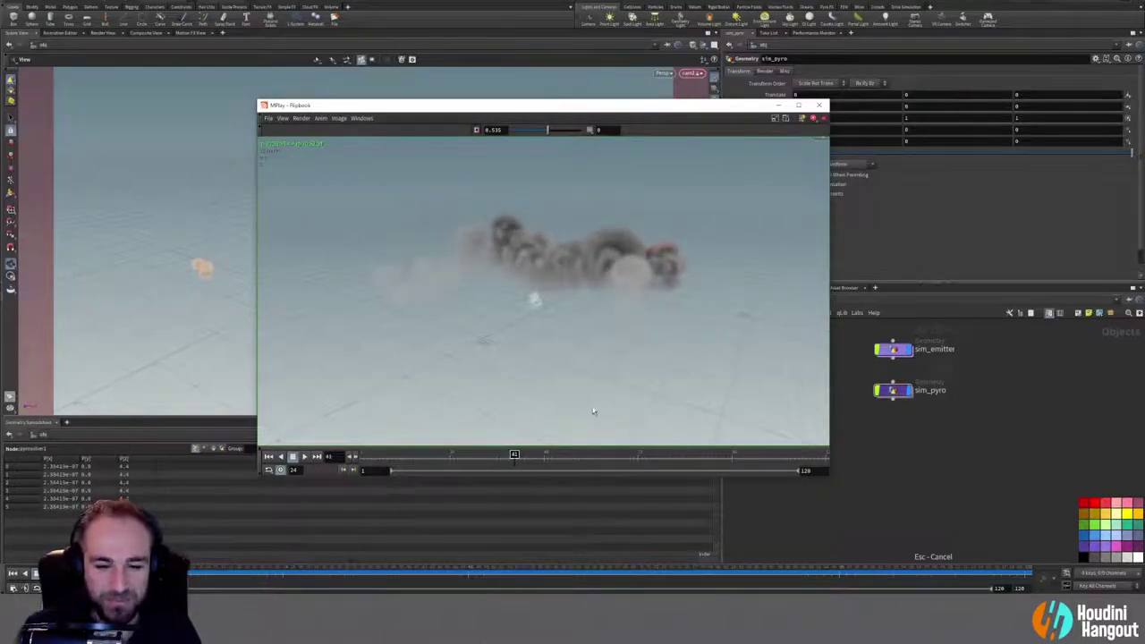
{"action": "left_click_drag", "start_coordinate": [545, 129], "coordinate": [537, 130]}
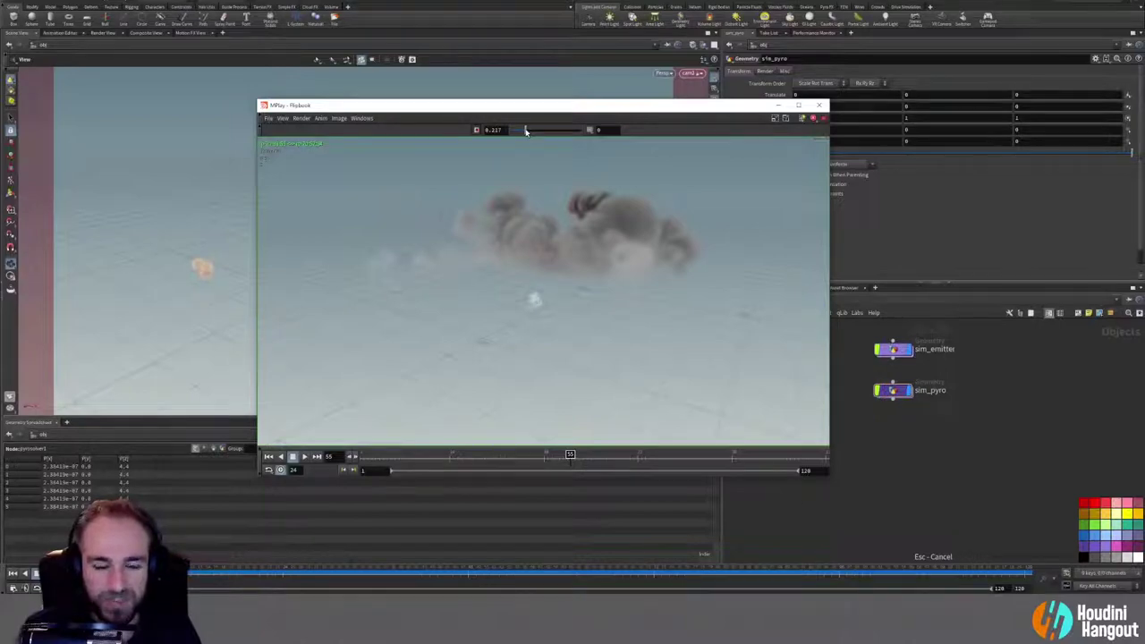
{"action": "left_click_drag", "start_coordinate": [531, 131], "coordinate": [549, 153]}
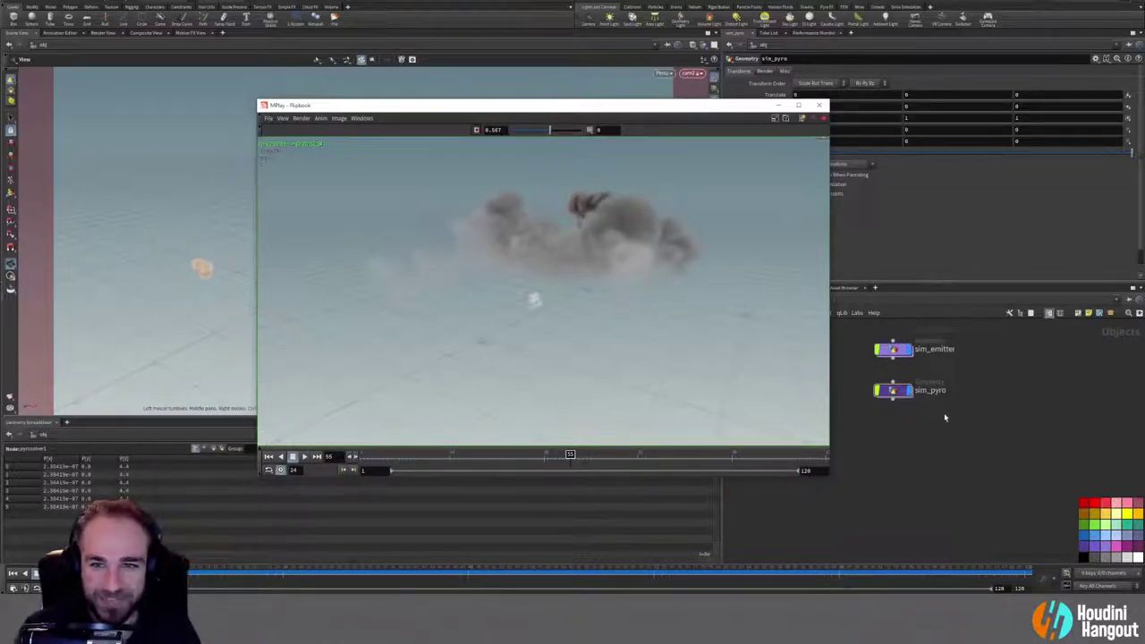
{"action": "left_click_drag", "start_coordinate": [697, 105], "coordinate": [646, 149]}
{"action": "left_click", "coordinate": [726, 149]}
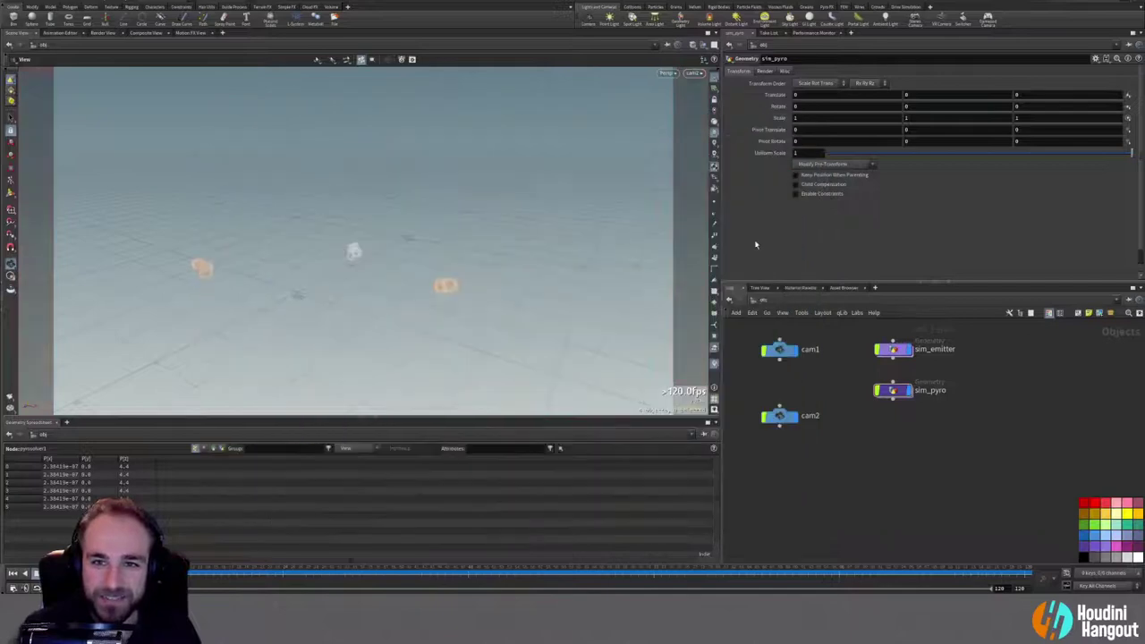
Step: Re-enable the disturbance's control field in sim_pyro's pyrosolver1 and set its control range to 0.025 through 1
{"action": "double_click", "coordinate": [896, 391]}
{"action": "middle_click_drag", "start_coordinate": [834, 521], "coordinate": [837, 479]}
{"action": "left_click_drag", "start_coordinate": [836, 476], "coordinate": [930, 499]}
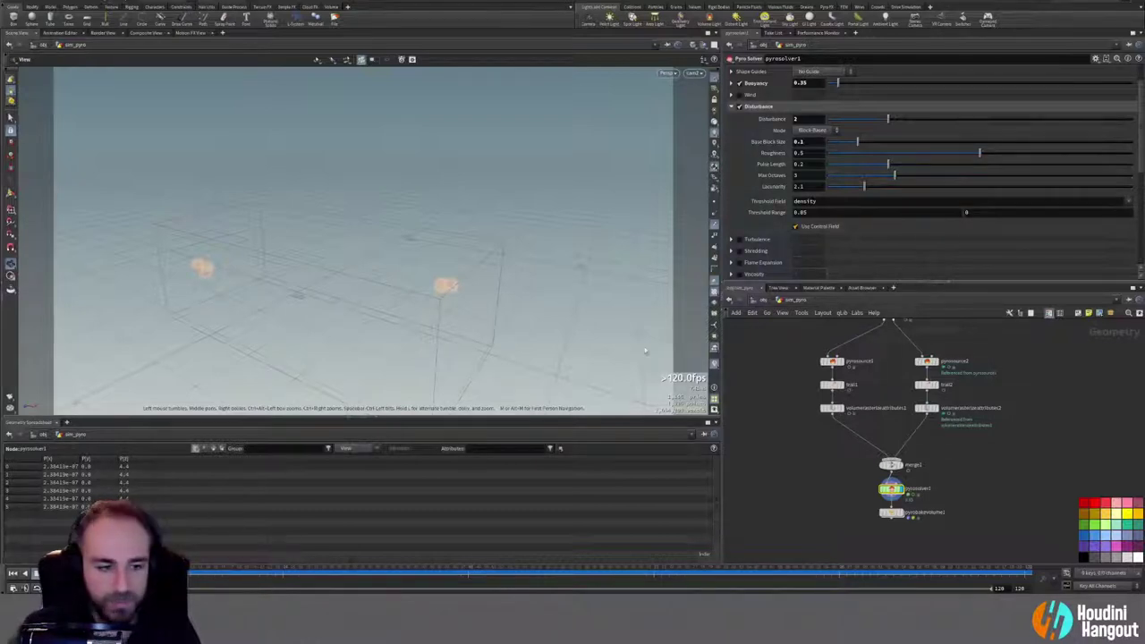
{"action": "left_click_drag", "start_coordinate": [959, 252], "coordinate": [824, 250]}
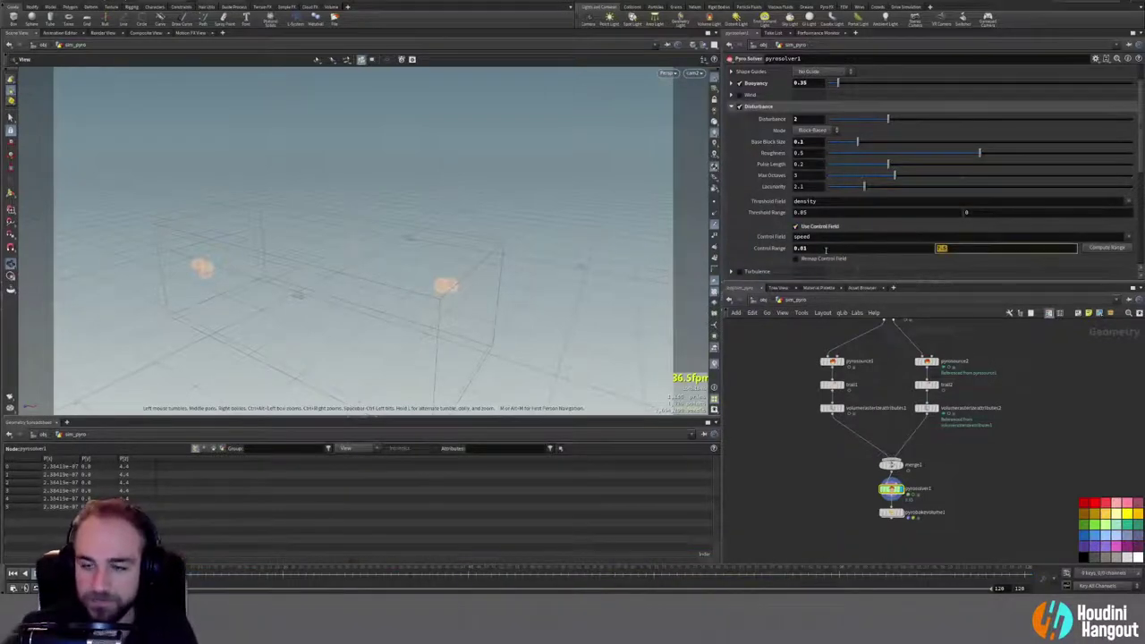
{"action": "key", "text": "Return"}
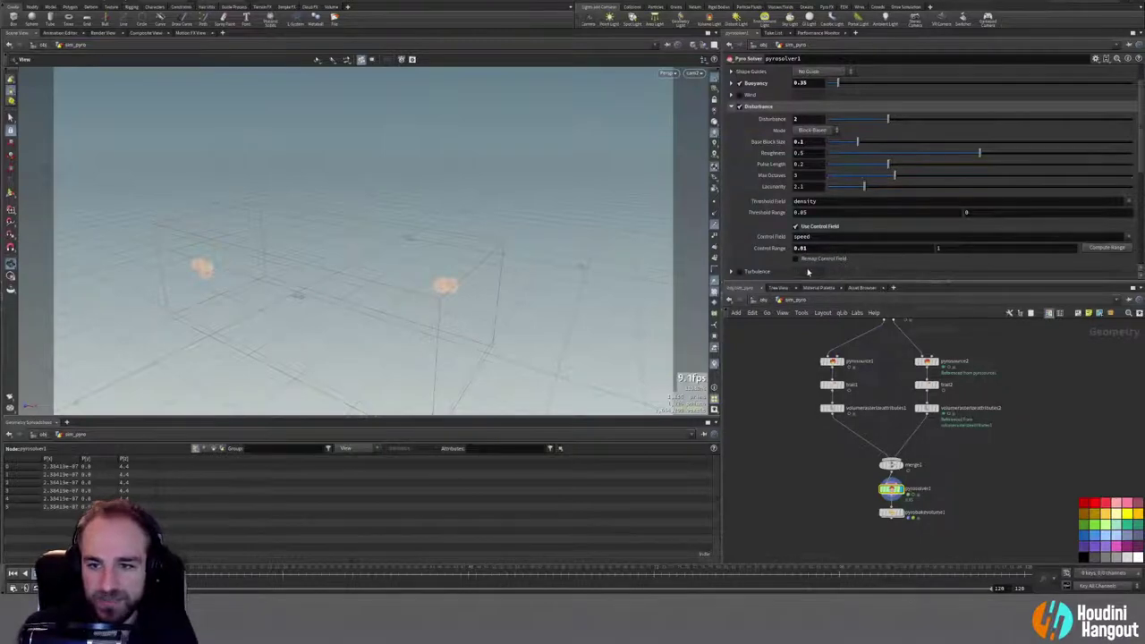
{"action": "left_click", "coordinate": [803, 247]}
{"action": "type", "text": "25"}
{"action": "key", "text": "Return"}
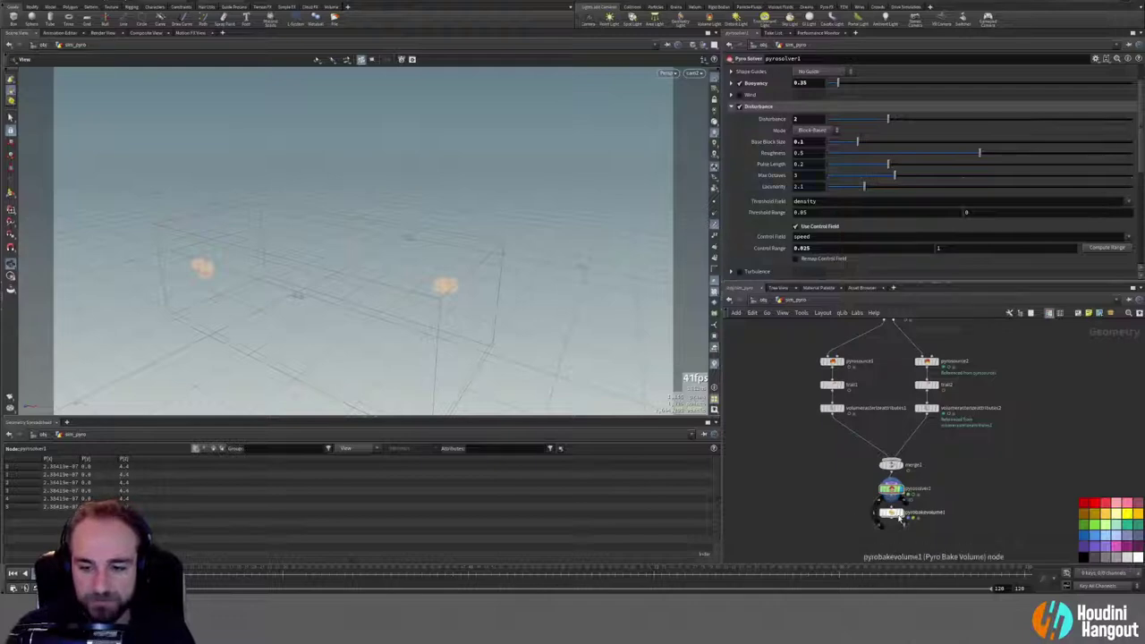
Step: Render another flipbook of the full frame range through cam2 and scrub through the result in the flipbook viewer
{"action": "key", "text": "u"}
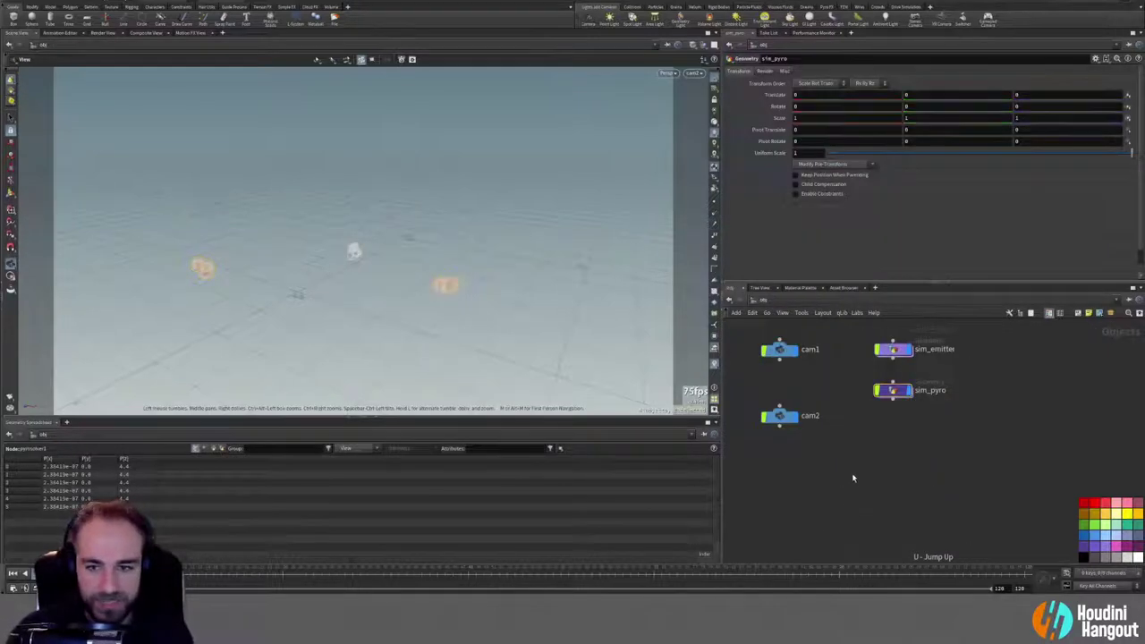
{"action": "key", "text": "alt+Tab"}
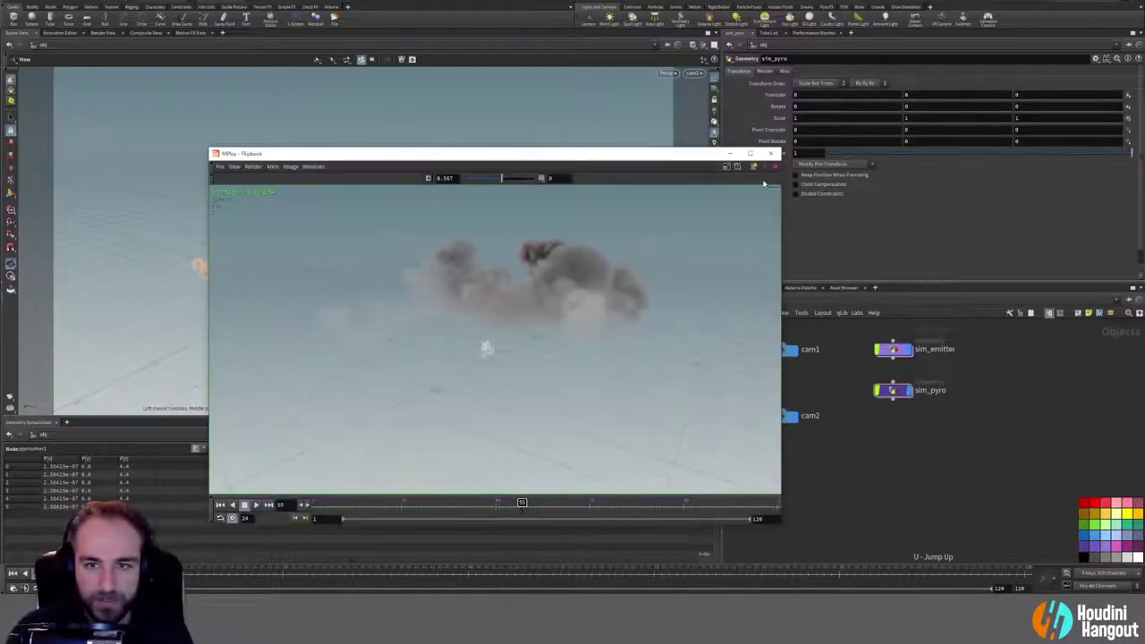
{"action": "left_click", "coordinate": [18, 391]}
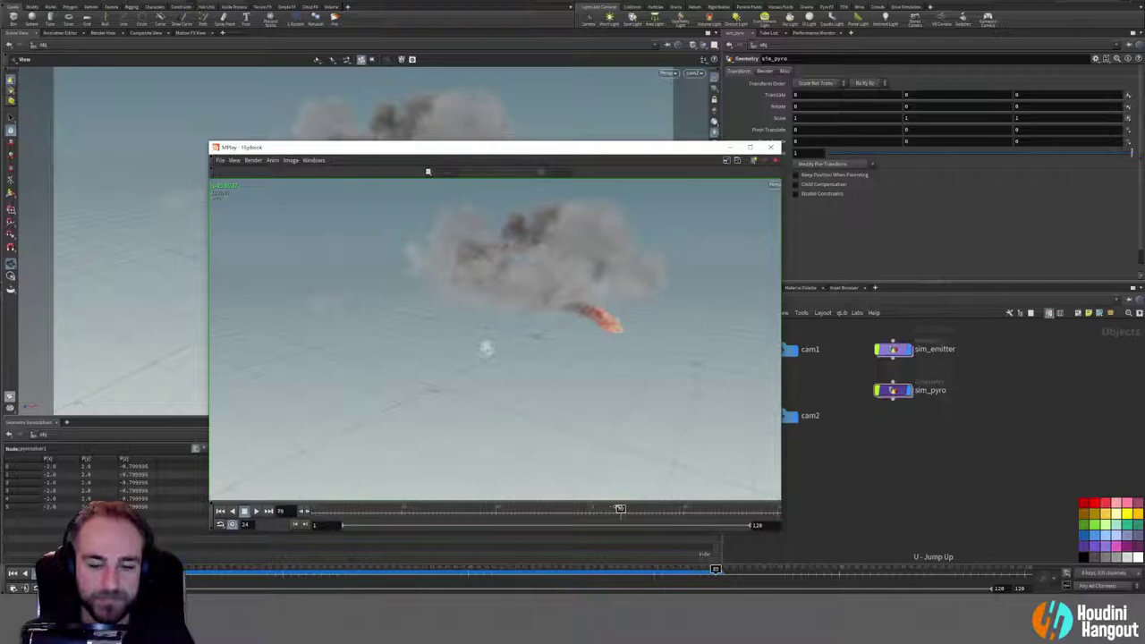
{"action": "mouse_move", "coordinate": [623, 508]}
{"action": "left_mouse_down"}
{"action": "mouse_move", "coordinate": [349, 511]}
{"action": "mouse_move", "coordinate": [382, 531]}
{"action": "mouse_move", "coordinate": [541, 546]}
{"action": "mouse_move", "coordinate": [362, 545]}
{"action": "mouse_move", "coordinate": [523, 558]}
{"action": "mouse_move", "coordinate": [344, 558]}
{"action": "mouse_move", "coordinate": [716, 585]}
{"action": "mouse_move", "coordinate": [421, 579]}
{"action": "mouse_move", "coordinate": [446, 580]}
{"action": "left_mouse_up"}
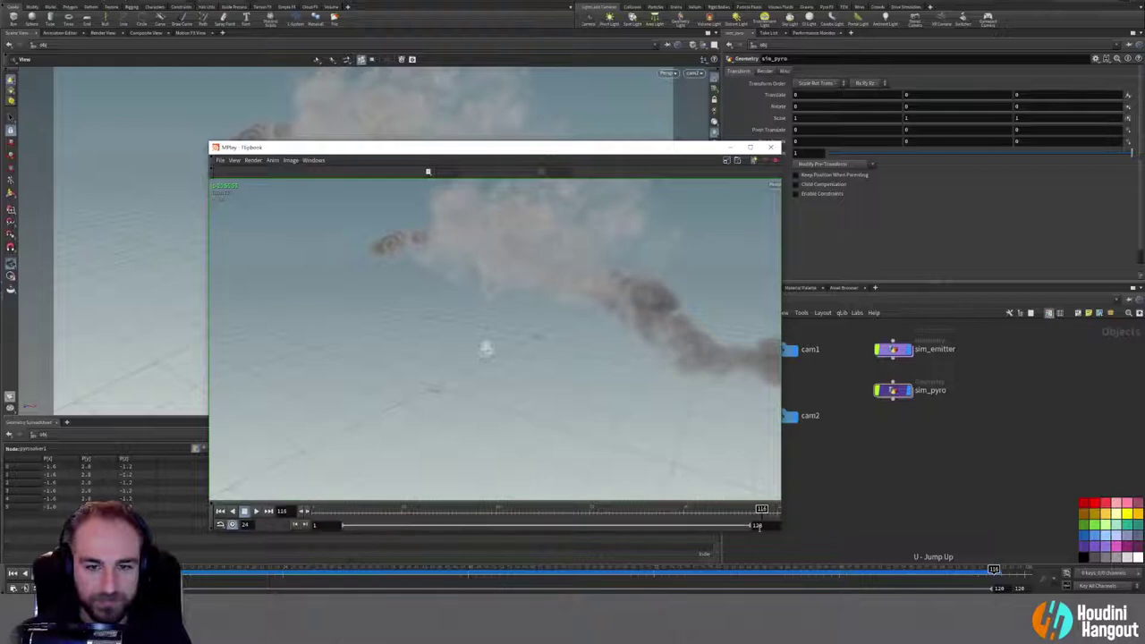
{"action": "left_click_drag", "start_coordinate": [740, 511], "coordinate": [595, 511]}
Step: Open the flipbook viewer's sequence list, compare the rendered versions by switching between them, and put the viewer away
{"action": "left_click", "coordinate": [314, 160]}
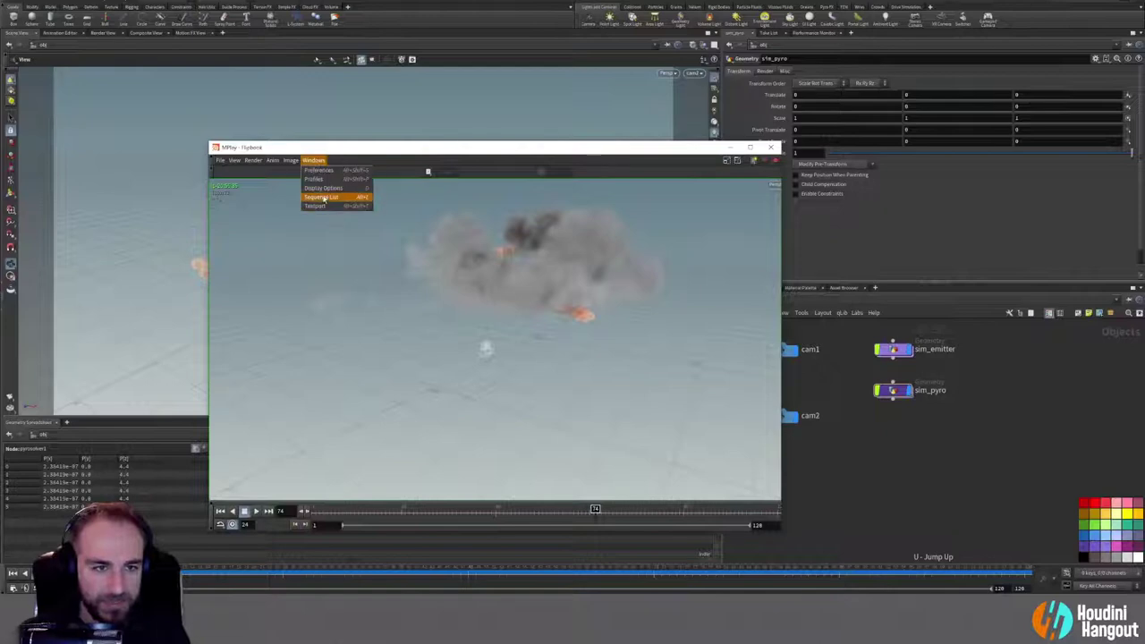
{"action": "left_click", "coordinate": [329, 198]}
{"action": "left_click_drag", "start_coordinate": [343, 150], "coordinate": [356, 105]}
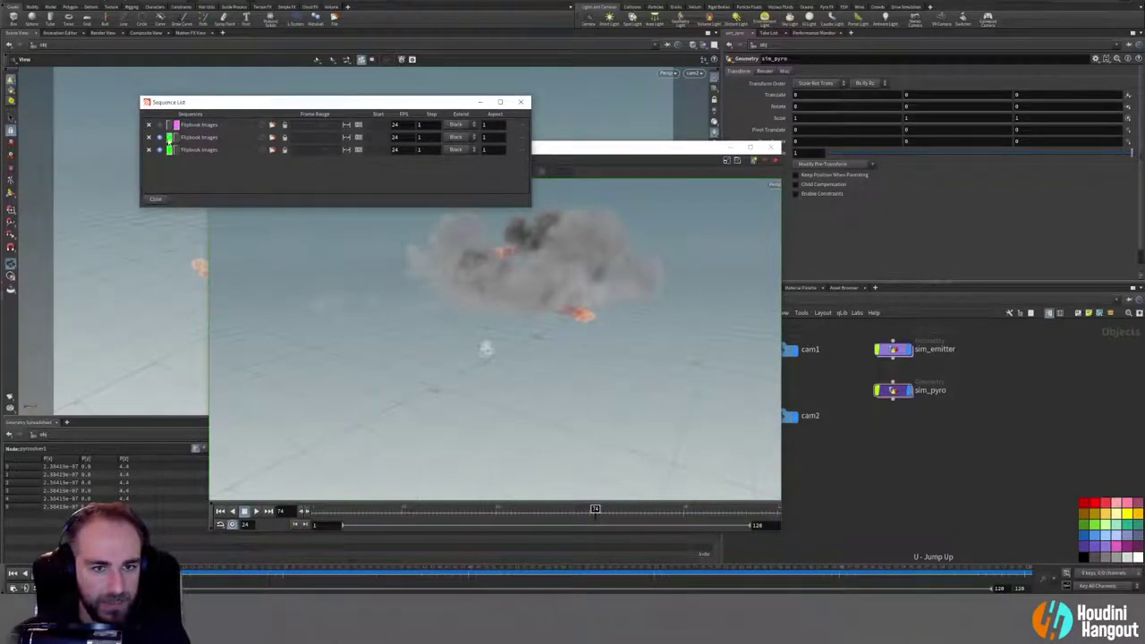
{"action": "left_click", "coordinate": [169, 138]}
{"action": "left_click", "coordinate": [169, 150]}
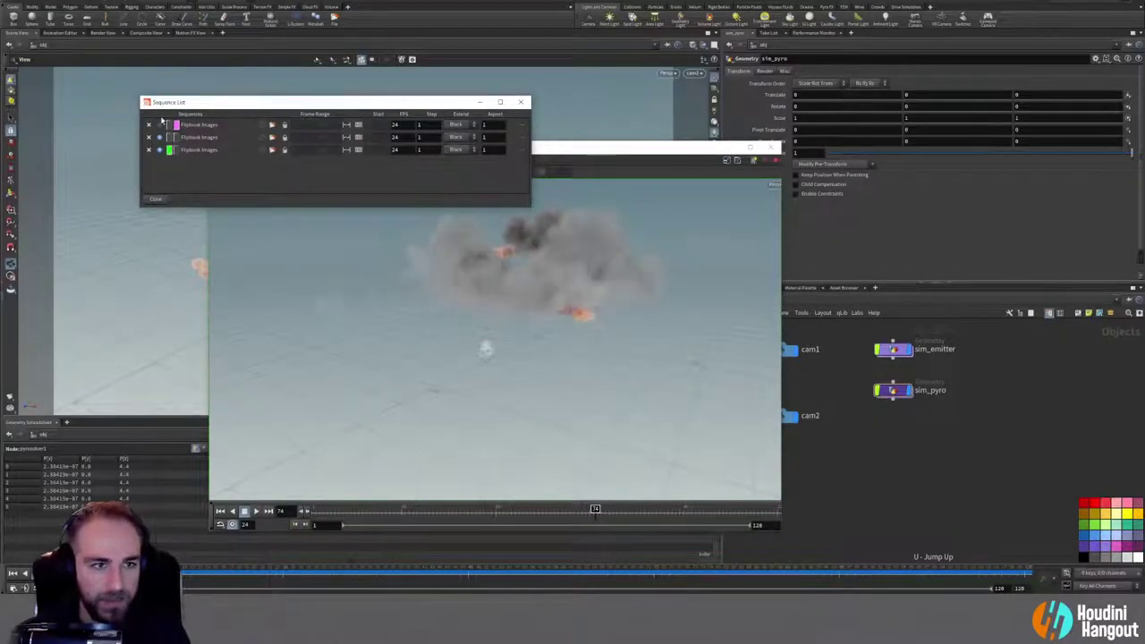
{"action": "left_click", "coordinate": [169, 125]}
{"action": "left_click", "coordinate": [170, 150]}
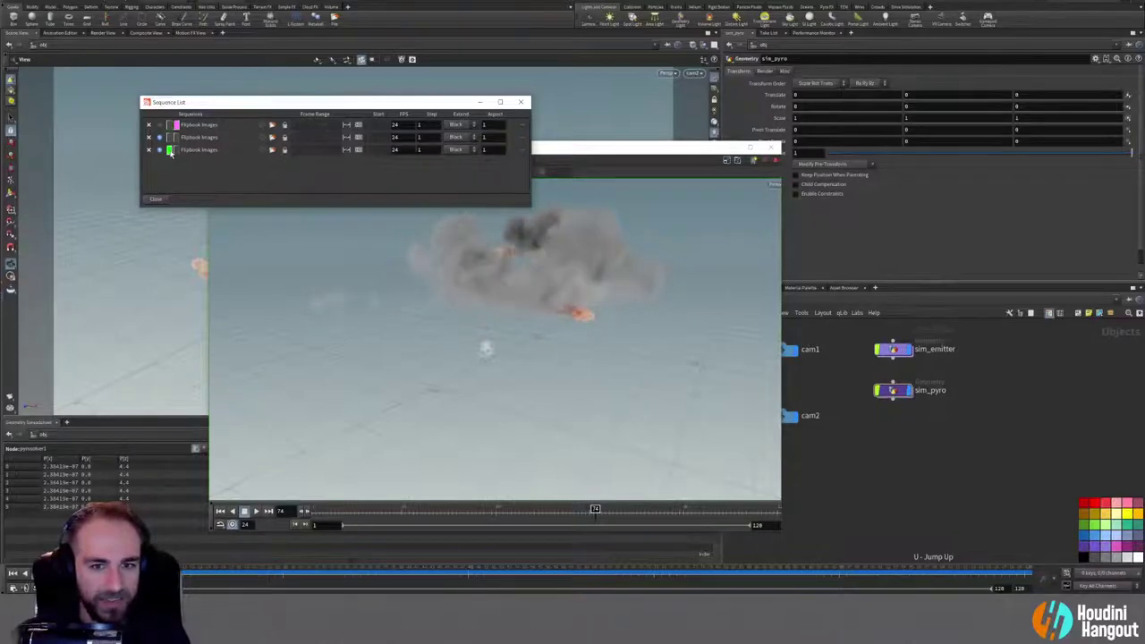
{"action": "left_click", "coordinate": [169, 137]}
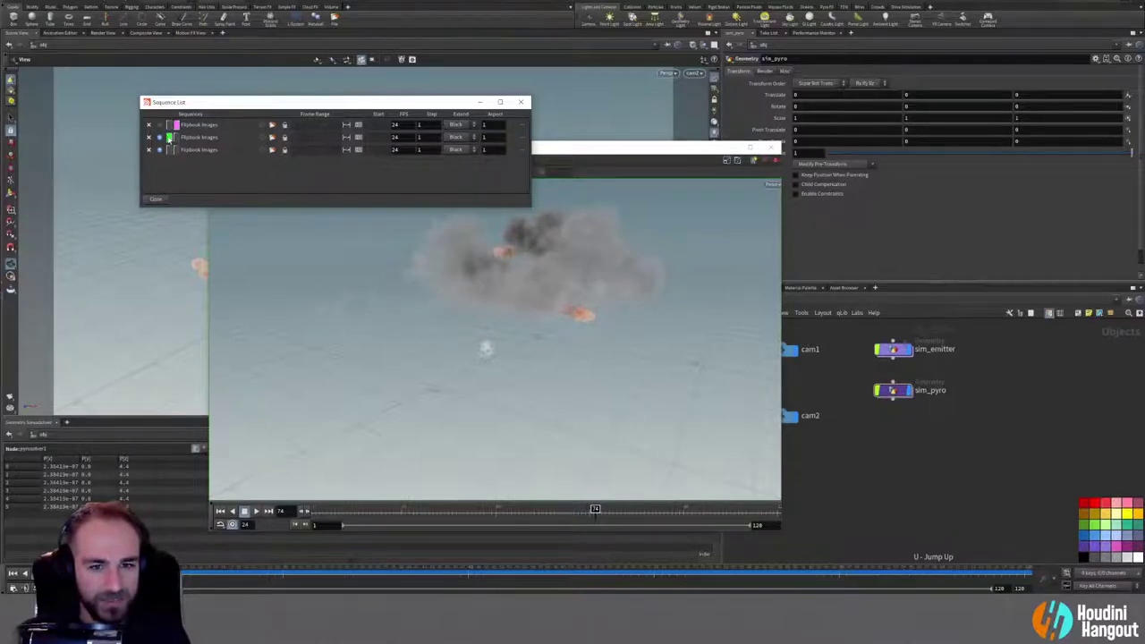
{"action": "left_click", "coordinate": [169, 150]}
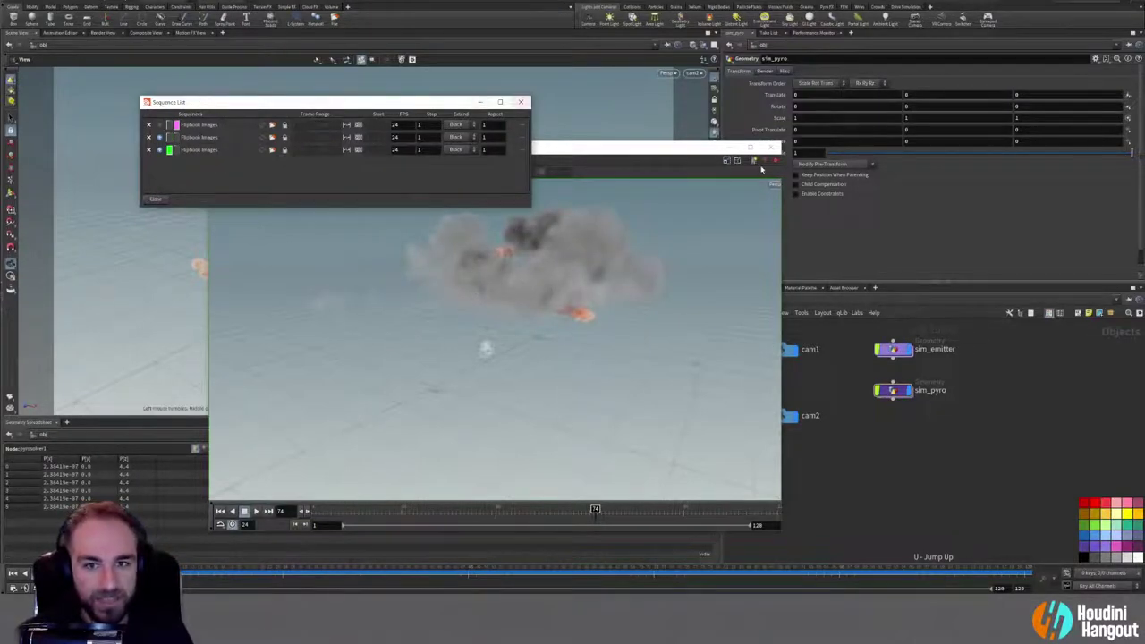
{"action": "left_click", "coordinate": [729, 148]}
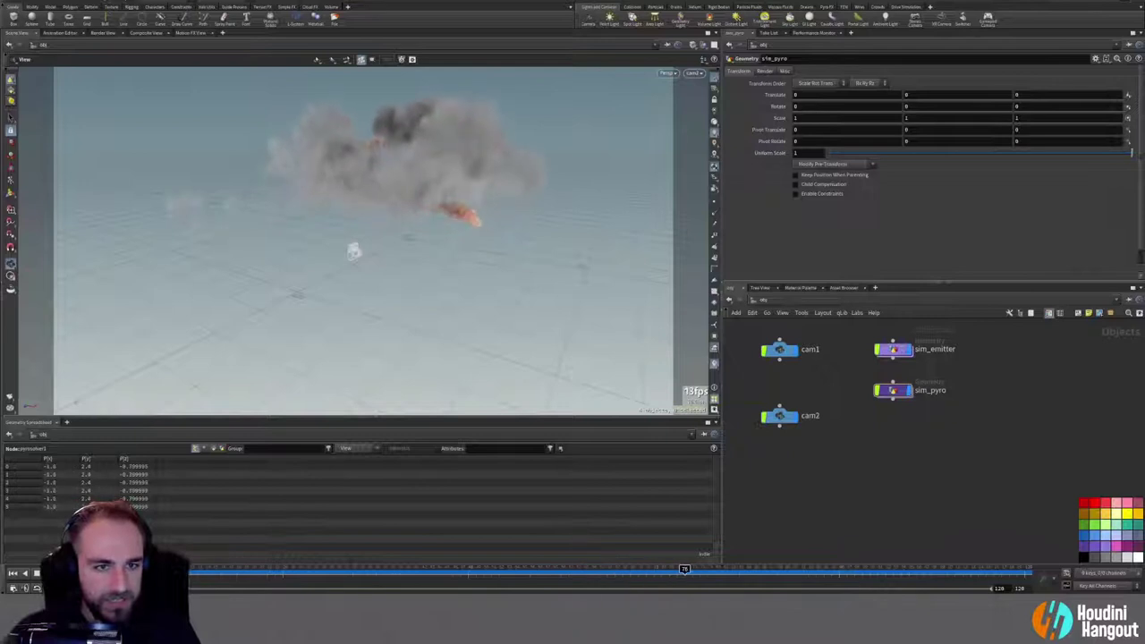
Step: Return to the first frame and turn on turbulence in sim_pyro's pyrosolver1 with a strength of 0.5
{"action": "left_click", "coordinate": [13, 573]}
{"action": "left_click", "coordinate": [892, 394]}
{"action": "double_click", "coordinate": [891, 391]}
{"action": "left_click", "coordinate": [894, 491]}
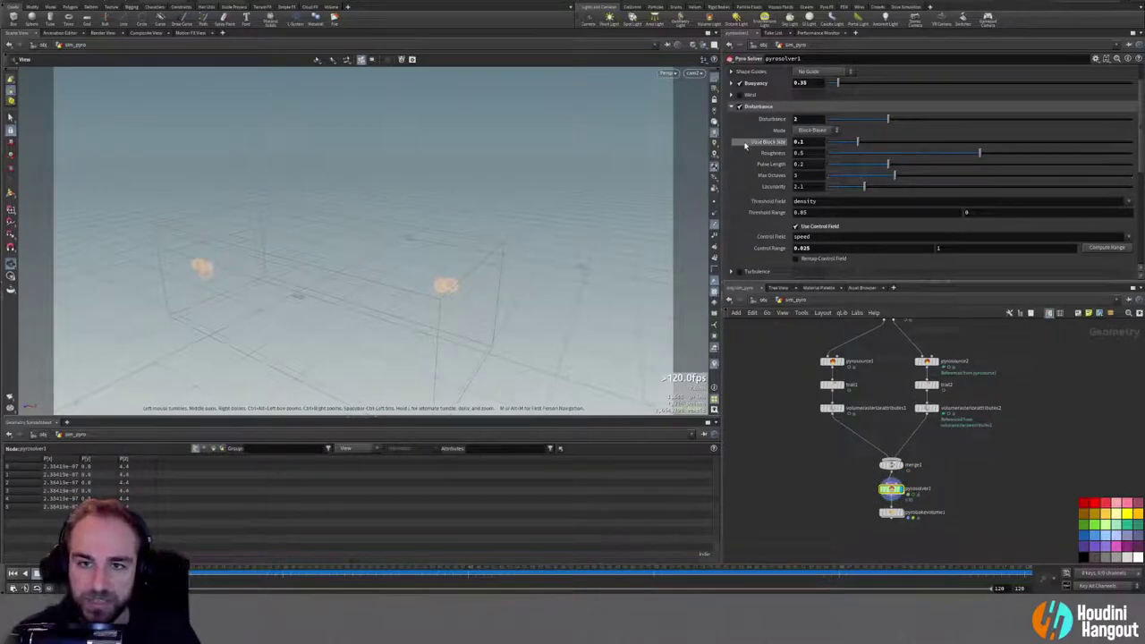
{"action": "scroll", "coordinate": [744, 145], "scroll_direction": "down", "scroll_amount": 3}
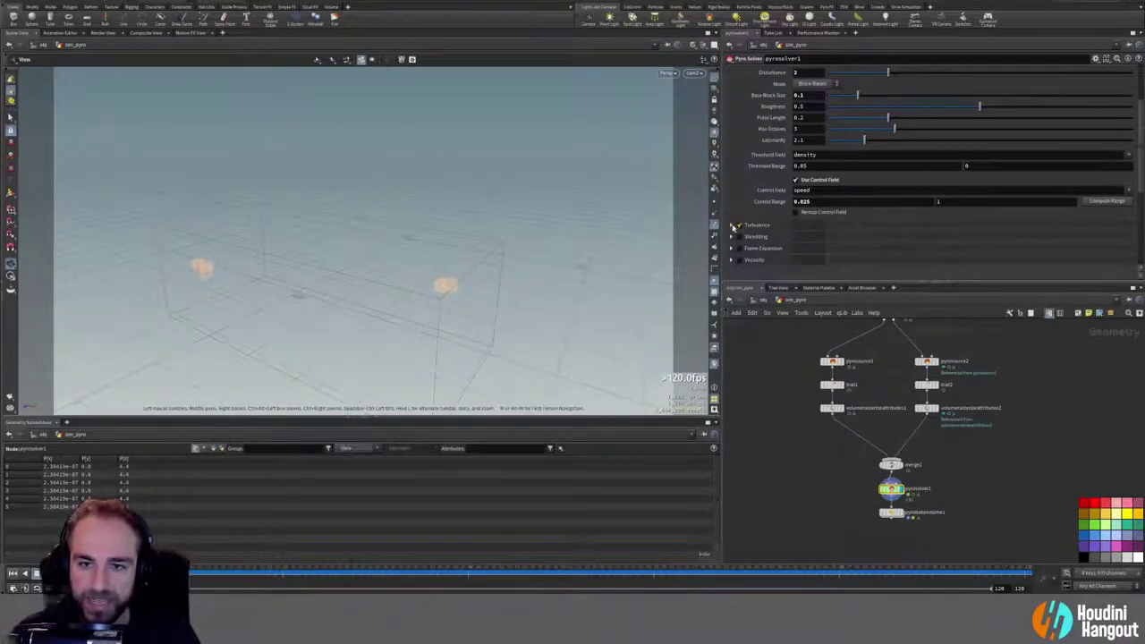
{"action": "left_click", "coordinate": [732, 225]}
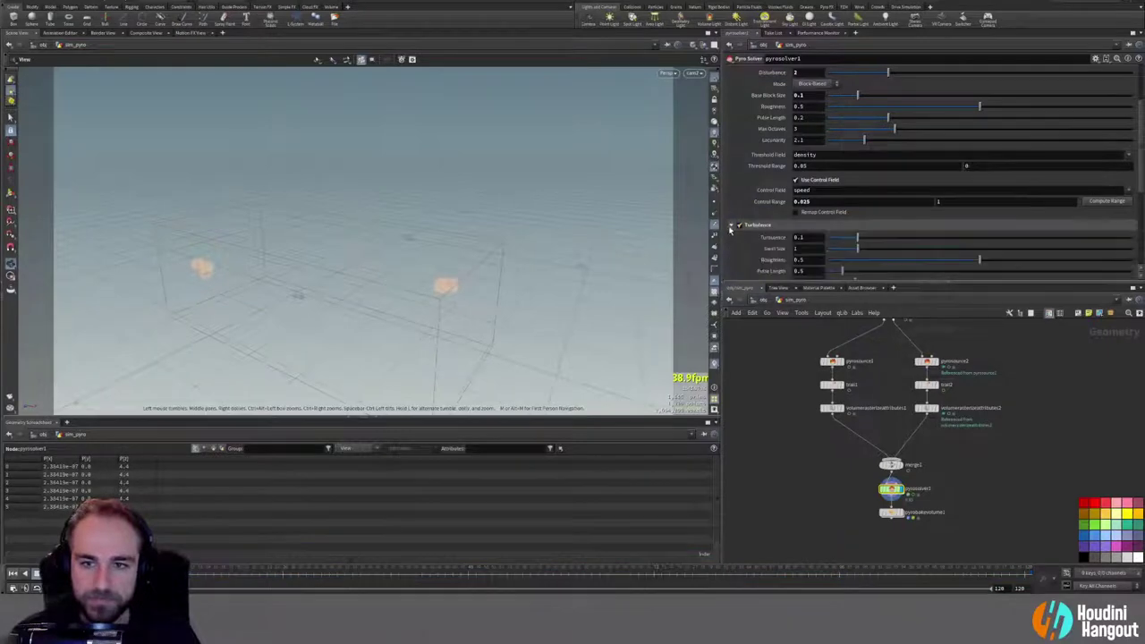
{"action": "scroll", "coordinate": [737, 260], "scroll_direction": "down", "scroll_amount": 3}
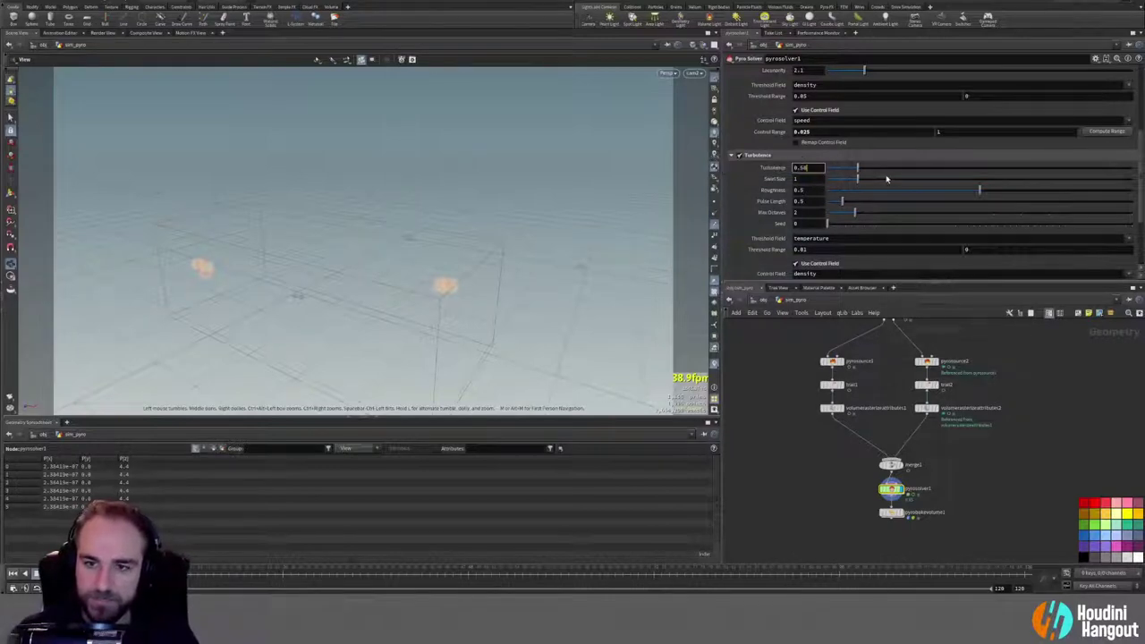
{"action": "key", "text": "Return"}
Step: Set the turbulence's pulse length to 1
{"action": "scroll", "coordinate": [758, 183], "scroll_direction": "up", "scroll_amount": 5}
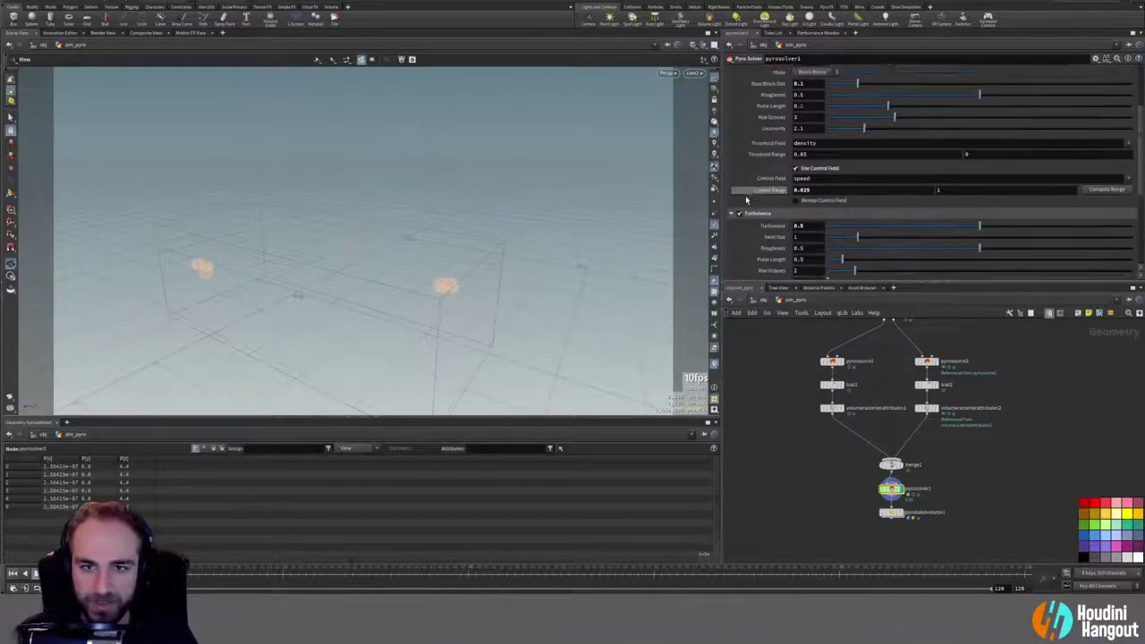
{"action": "scroll", "coordinate": [748, 202], "scroll_direction": "down", "scroll_amount": 5}
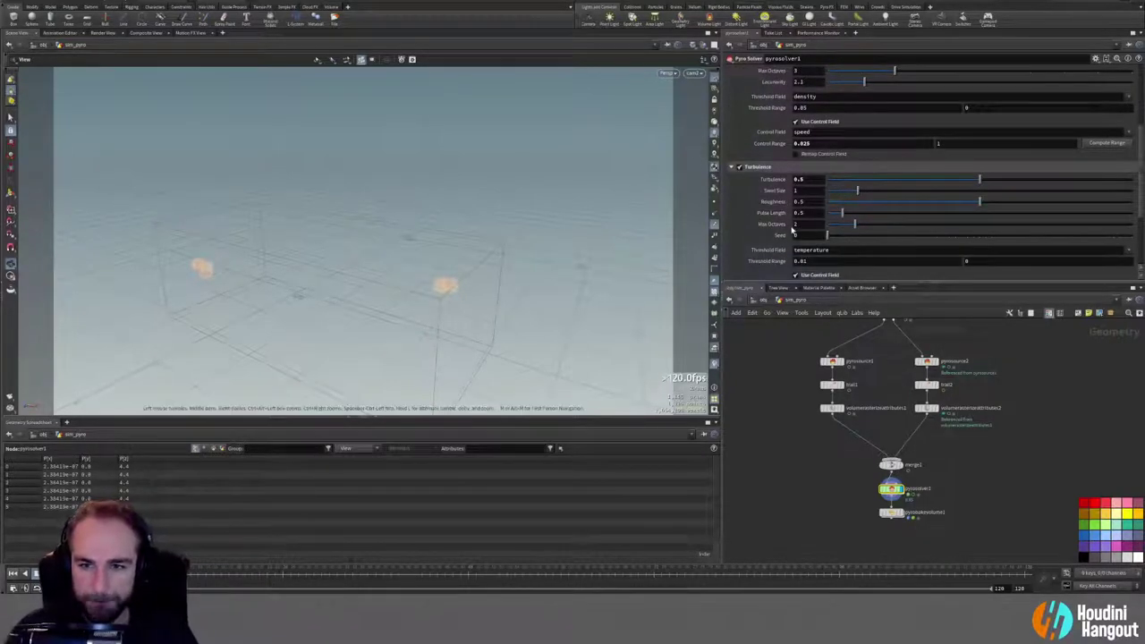
{"action": "type", "text": "1"}
{"action": "key", "text": "Return"}
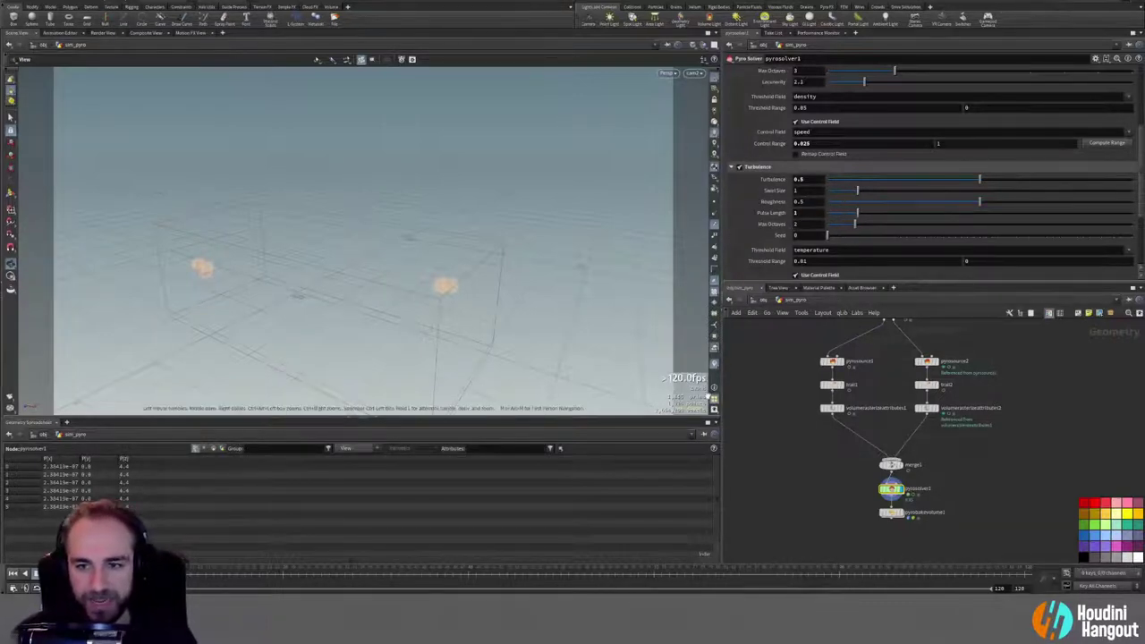
Step: Look through pyrosolver1's turbulence control field and flame expansion settings
{"action": "scroll", "coordinate": [744, 268], "scroll_direction": "down", "scroll_amount": 3}
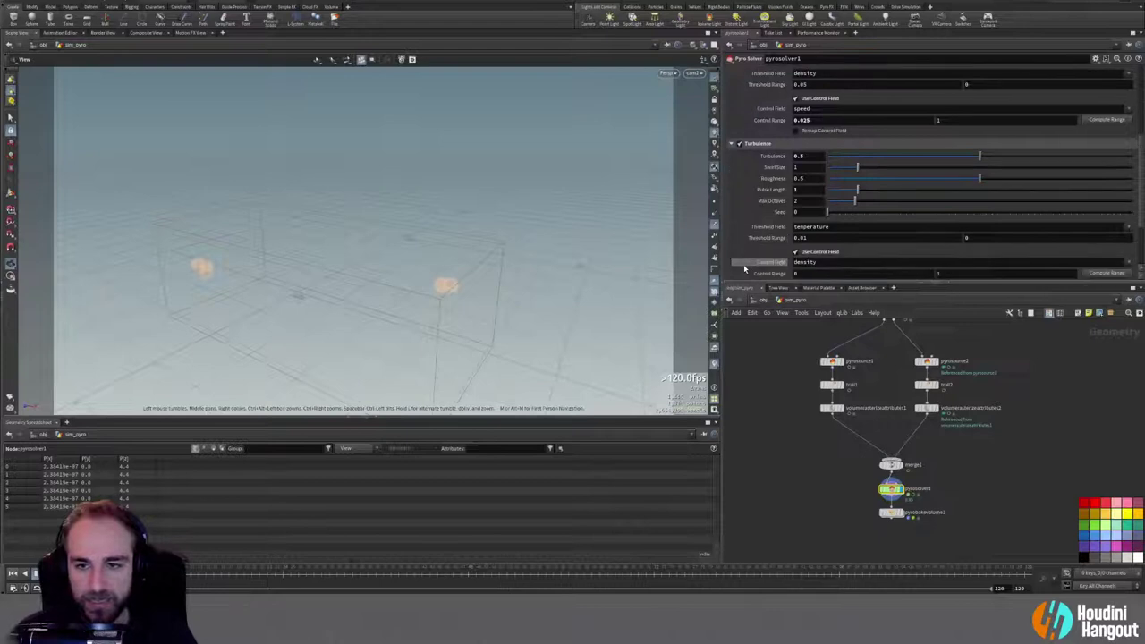
{"action": "scroll", "coordinate": [746, 256], "scroll_direction": "down", "scroll_amount": 2}
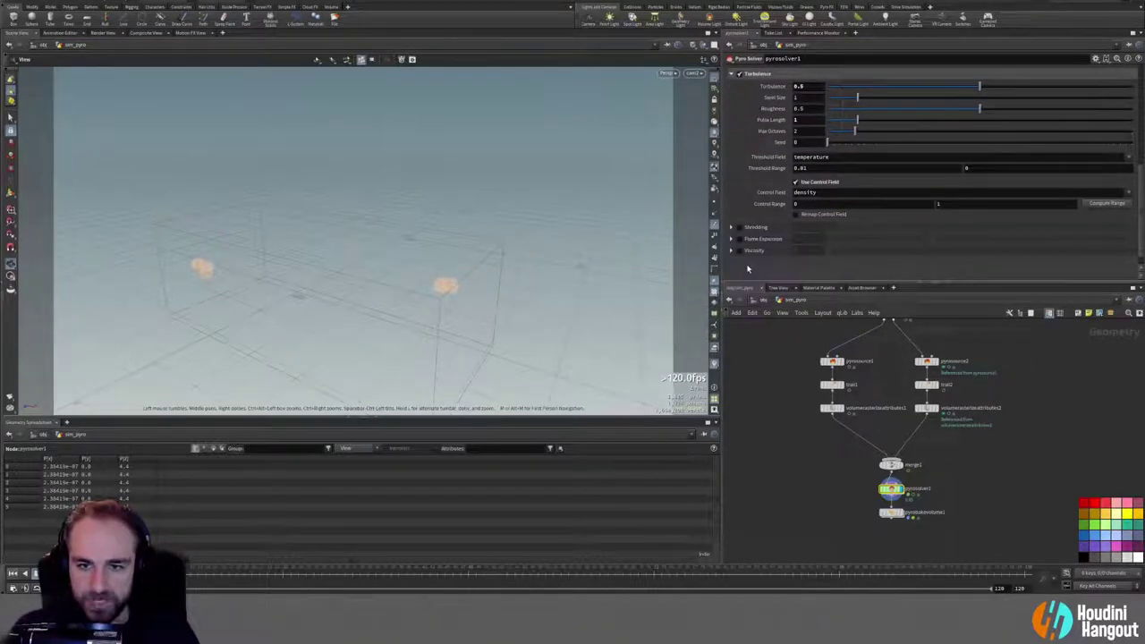
{"action": "left_click", "coordinate": [731, 238]}
{"action": "left_click", "coordinate": [731, 240]}
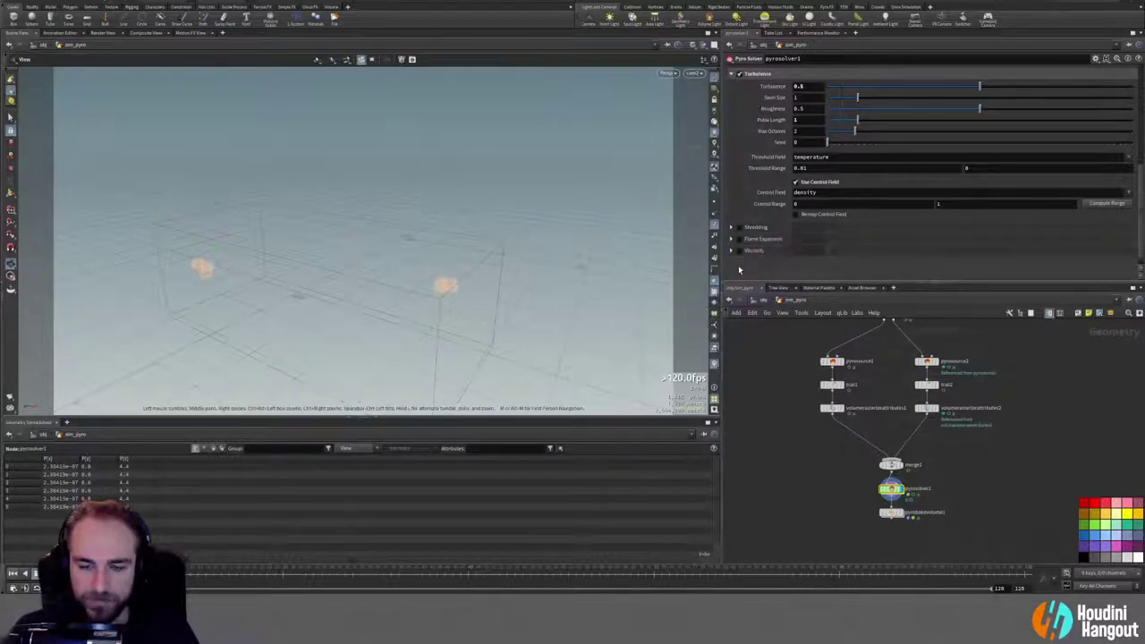
{"action": "left_click", "coordinate": [731, 240]}
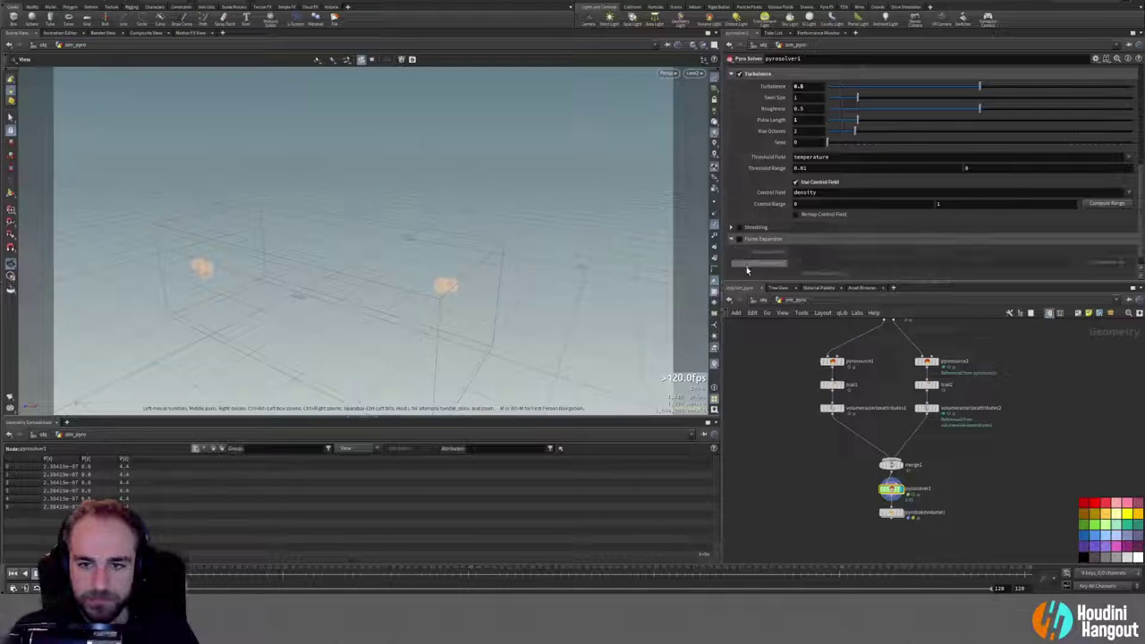
{"action": "scroll", "coordinate": [747, 269], "scroll_direction": "down", "scroll_amount": 1}
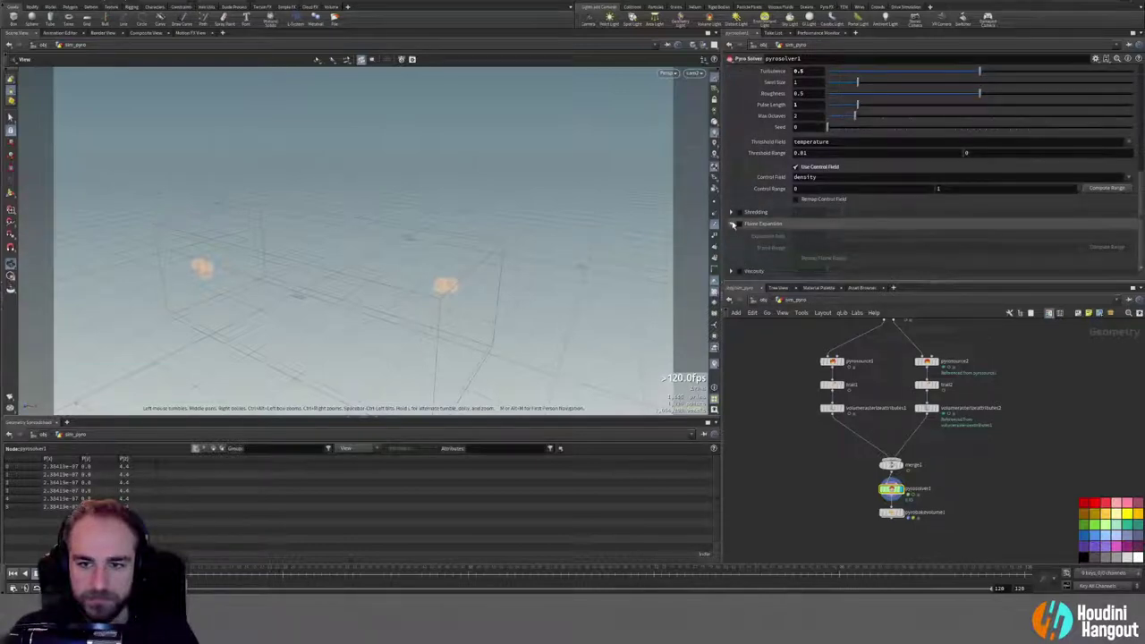
{"action": "scroll", "coordinate": [745, 257], "scroll_direction": "up", "scroll_amount": 5}
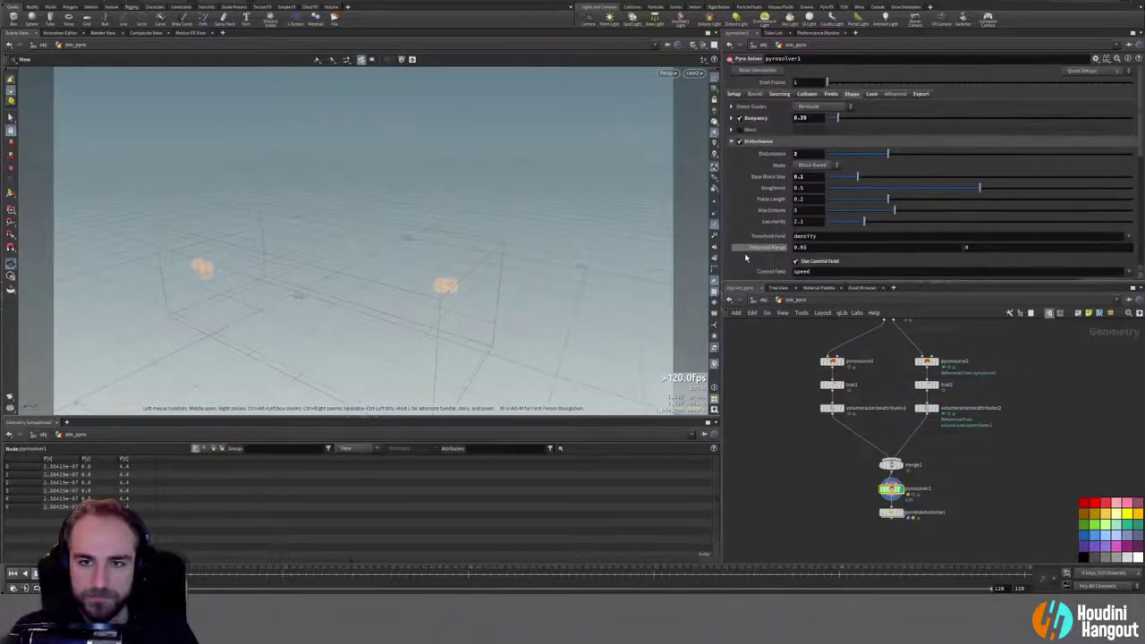
Step: Place the flipbook viewer beside the viewport and compare its smoke with the turbulent simulation by scrubbing both timelines
{"action": "mouse_move", "coordinate": [746, 258]}
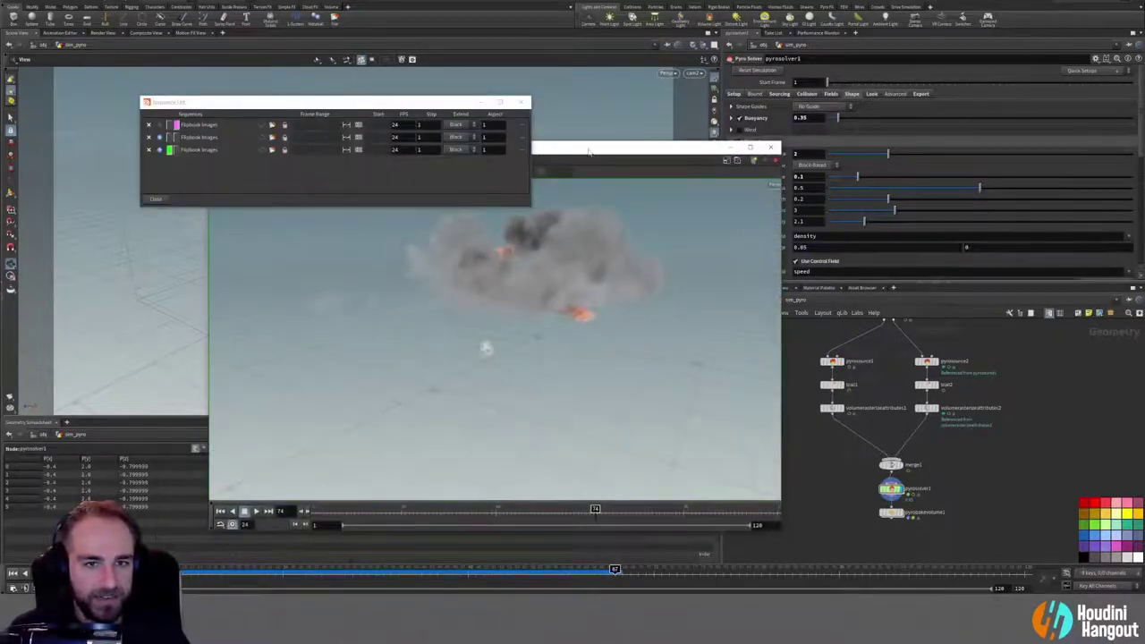
{"action": "left_click_drag", "start_coordinate": [589, 152], "coordinate": [978, 83]}
{"action": "left_click_drag", "start_coordinate": [321, 103], "coordinate": [213, 451]}
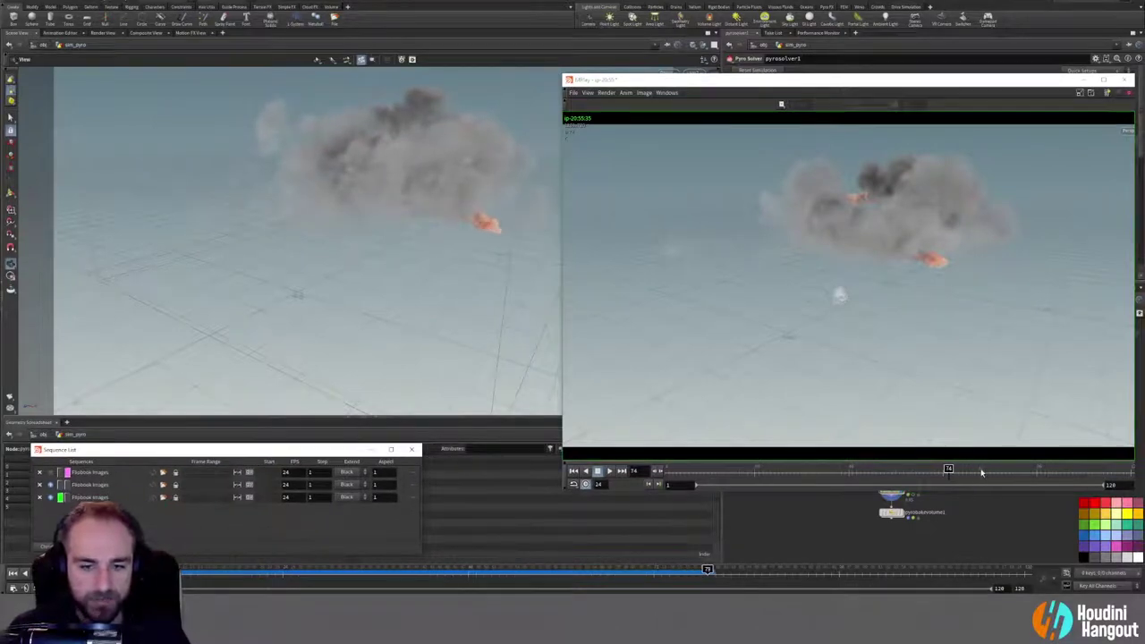
{"action": "mouse_move", "coordinate": [958, 474]}
{"action": "left_mouse_down"}
{"action": "mouse_move", "coordinate": [1014, 473]}
{"action": "mouse_move", "coordinate": [823, 474]}
{"action": "mouse_move", "coordinate": [1077, 493]}
{"action": "mouse_move", "coordinate": [853, 493]}
{"action": "mouse_move", "coordinate": [978, 504]}
{"action": "mouse_move", "coordinate": [791, 506]}
{"action": "mouse_move", "coordinate": [1046, 518]}
{"action": "mouse_move", "coordinate": [1085, 524]}
{"action": "mouse_move", "coordinate": [926, 517]}
{"action": "mouse_move", "coordinate": [1096, 533]}
{"action": "mouse_move", "coordinate": [662, 504]}
{"action": "mouse_move", "coordinate": [1107, 528]}
{"action": "mouse_move", "coordinate": [805, 546]}
{"action": "mouse_move", "coordinate": [1000, 553]}
{"action": "left_mouse_up"}
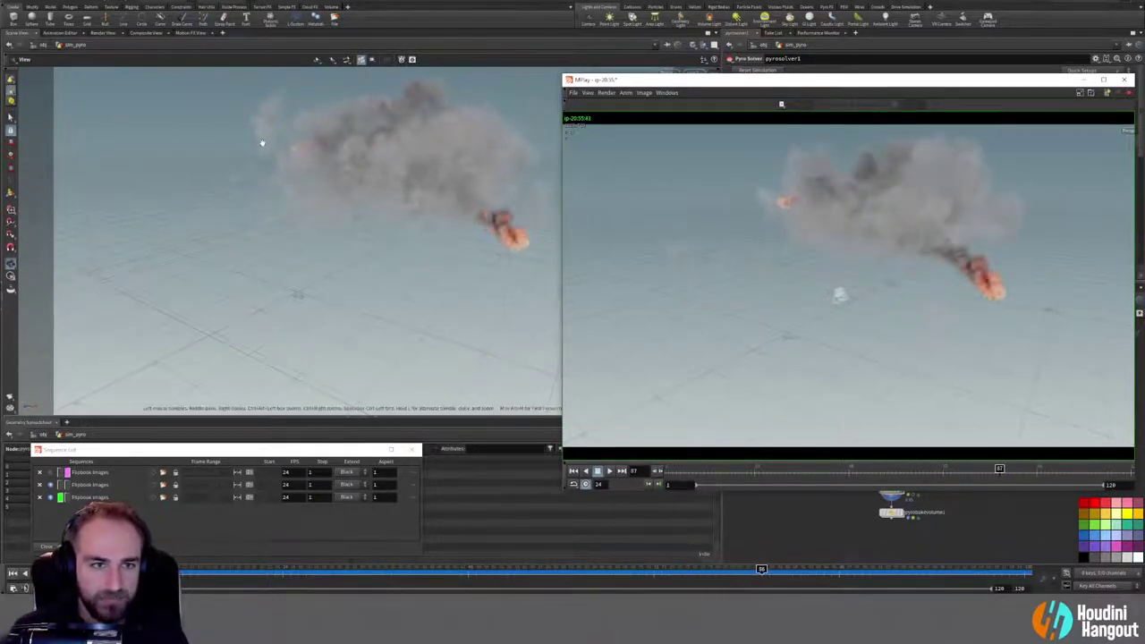
{"action": "left_click_drag", "start_coordinate": [434, 578], "coordinate": [491, 582]}
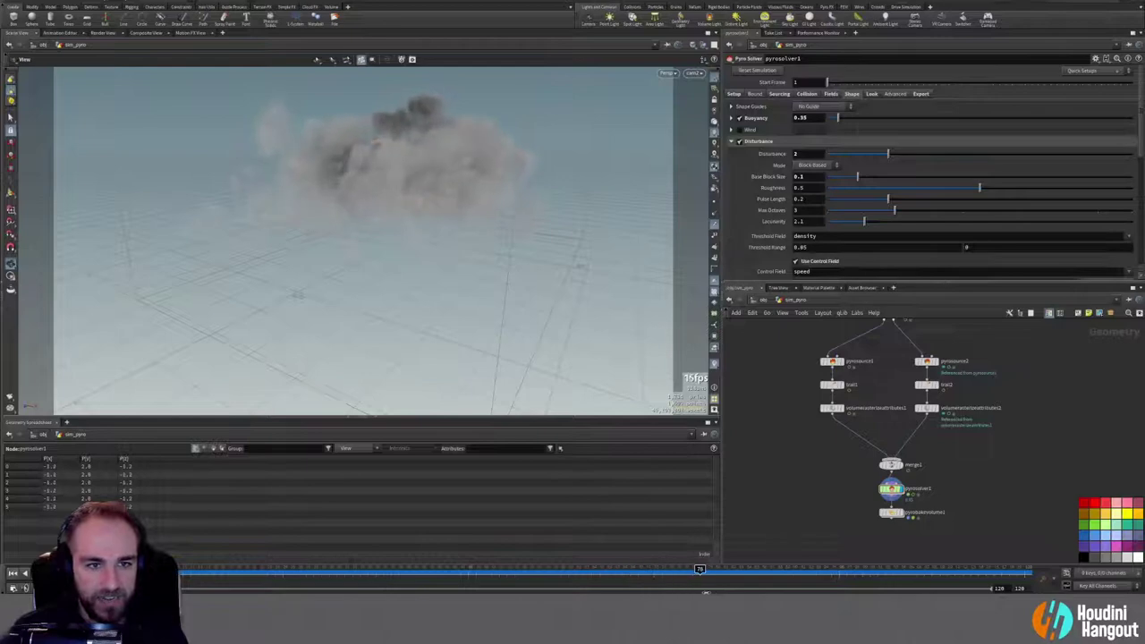
{"action": "mouse_move", "coordinate": [734, 584]}
{"action": "left_mouse_down"}
{"action": "mouse_move", "coordinate": [855, 587]}
{"action": "mouse_move", "coordinate": [192, 591]}
{"action": "mouse_move", "coordinate": [218, 592]}
{"action": "left_mouse_up"}
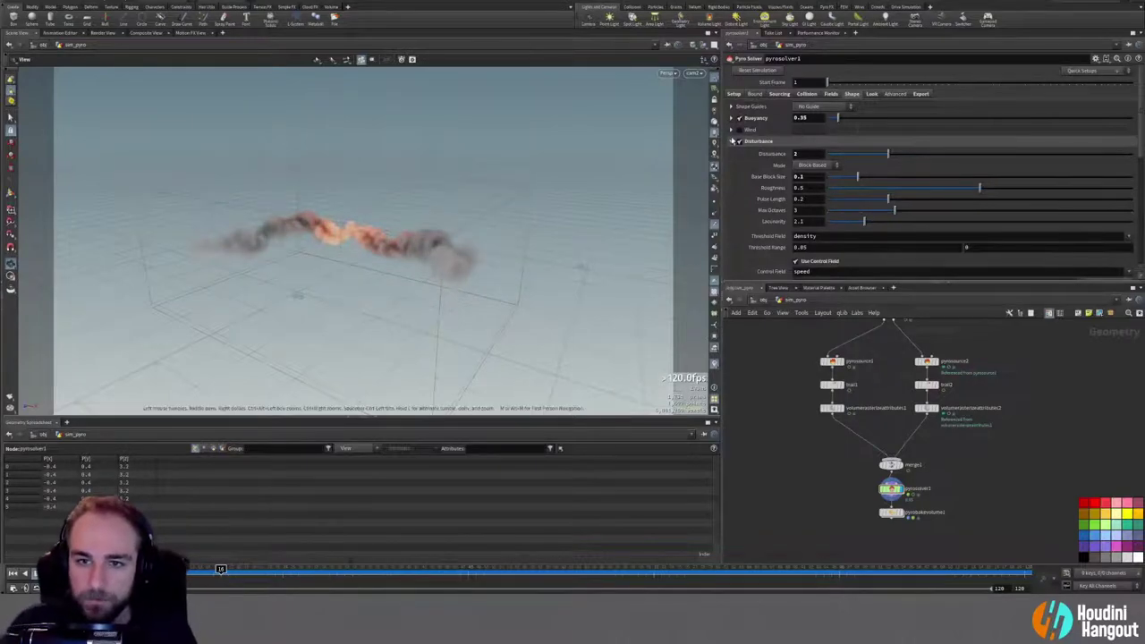
Step: Collapse the disturbance and turbulence settings, turn on flame expansion in pyrosolver1, and re-simulate from the first frame
{"action": "left_click", "coordinate": [731, 141]}
{"action": "left_click", "coordinate": [731, 153]}
{"action": "left_click", "coordinate": [731, 154]}
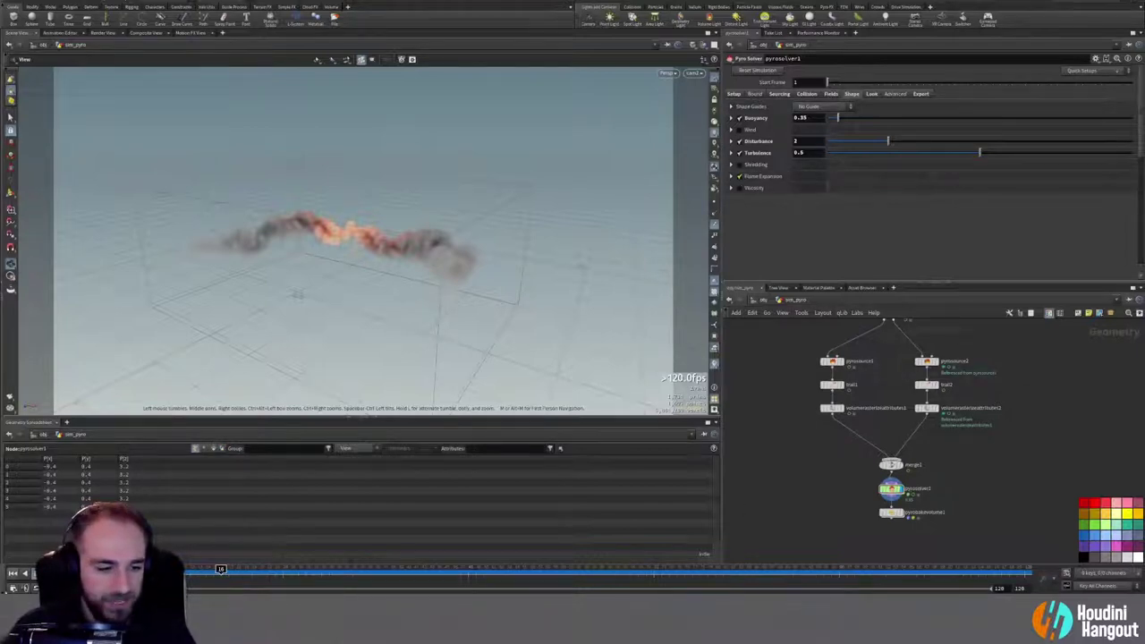
{"action": "left_click", "coordinate": [12, 577]}
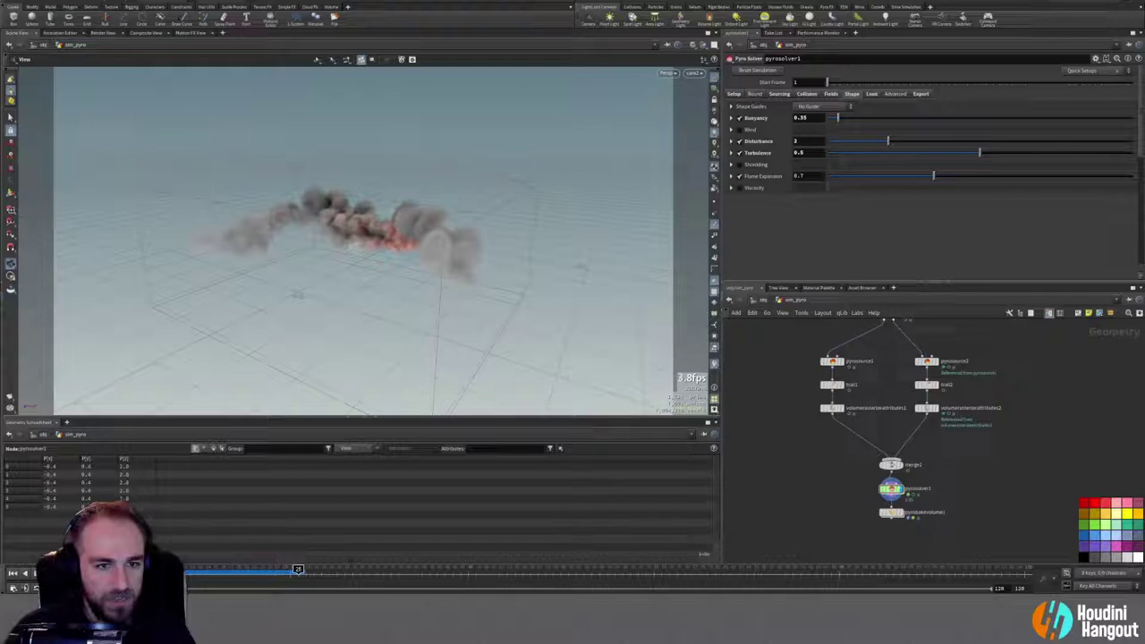
Step: Render a new flipbook of the flame expansion simulation from the first frame and move its viewer clear of the viewport
{"action": "left_click", "coordinate": [13, 573]}
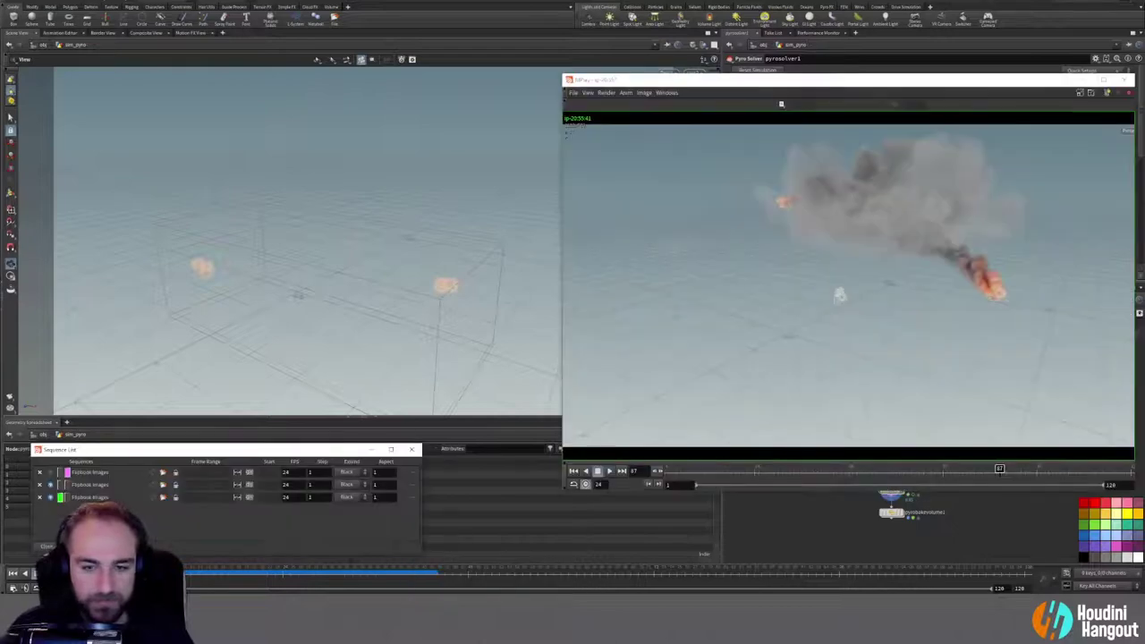
{"action": "left_click_drag", "start_coordinate": [825, 85], "coordinate": [779, 79]}
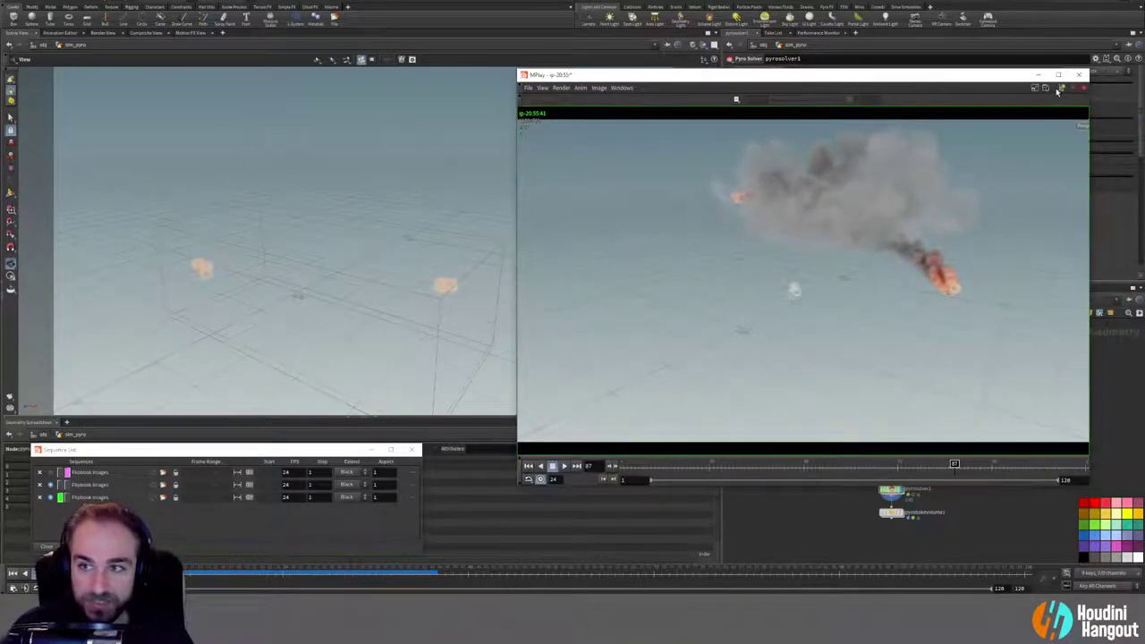
{"action": "left_click", "coordinate": [783, 529]}
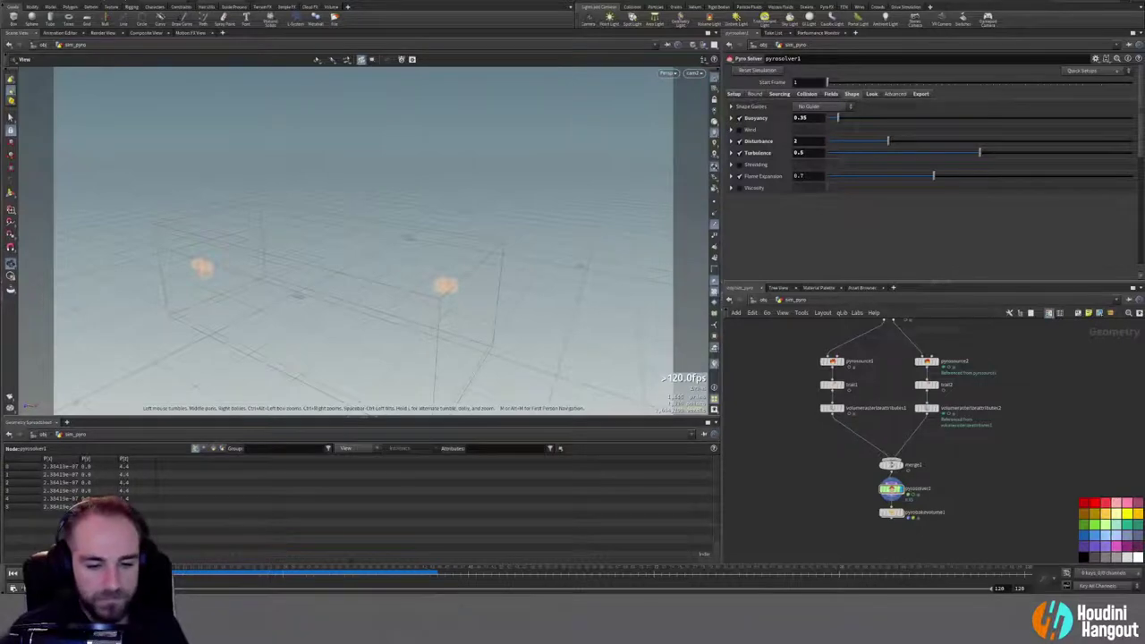
{"action": "key", "text": "alt+Tab"}
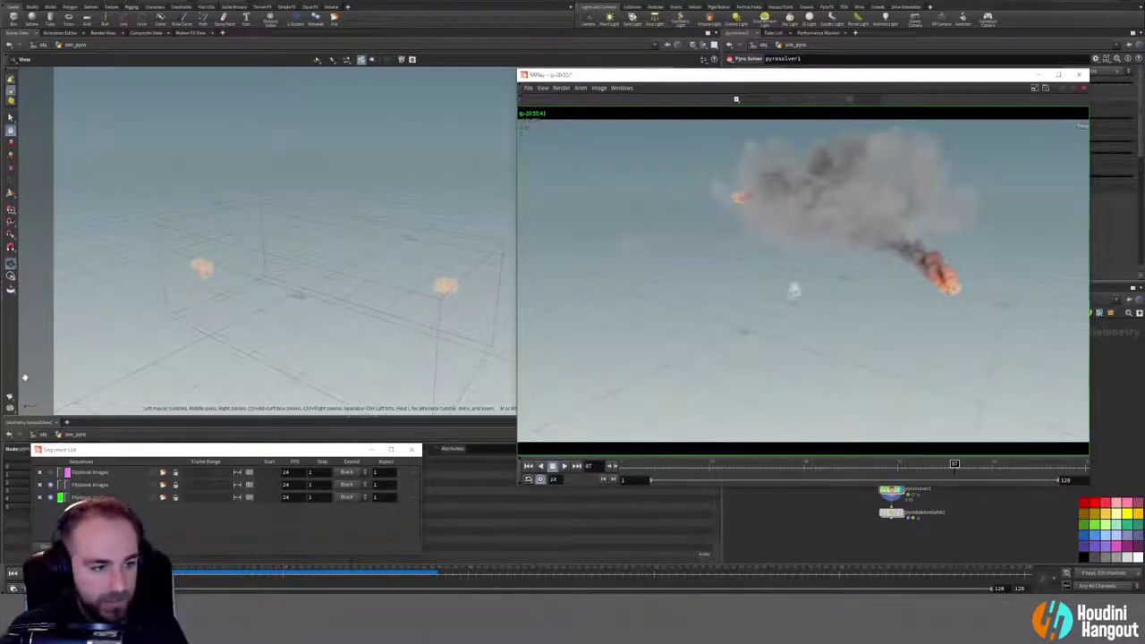
{"action": "left_click", "coordinate": [10, 397]}
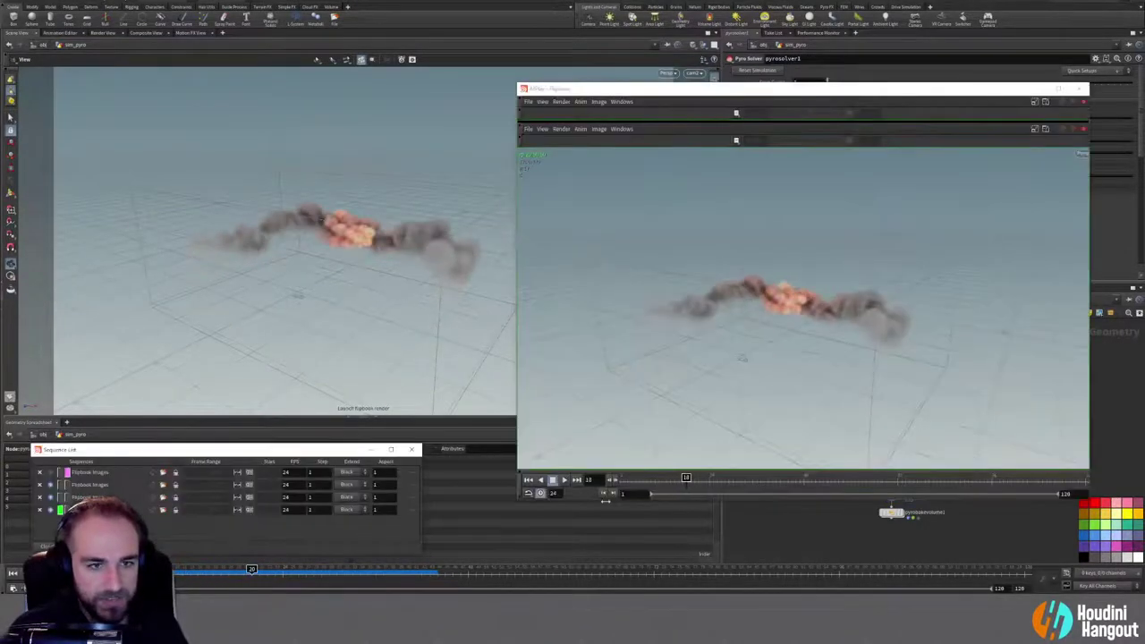
{"action": "left_click_drag", "start_coordinate": [660, 85], "coordinate": [662, 134]}
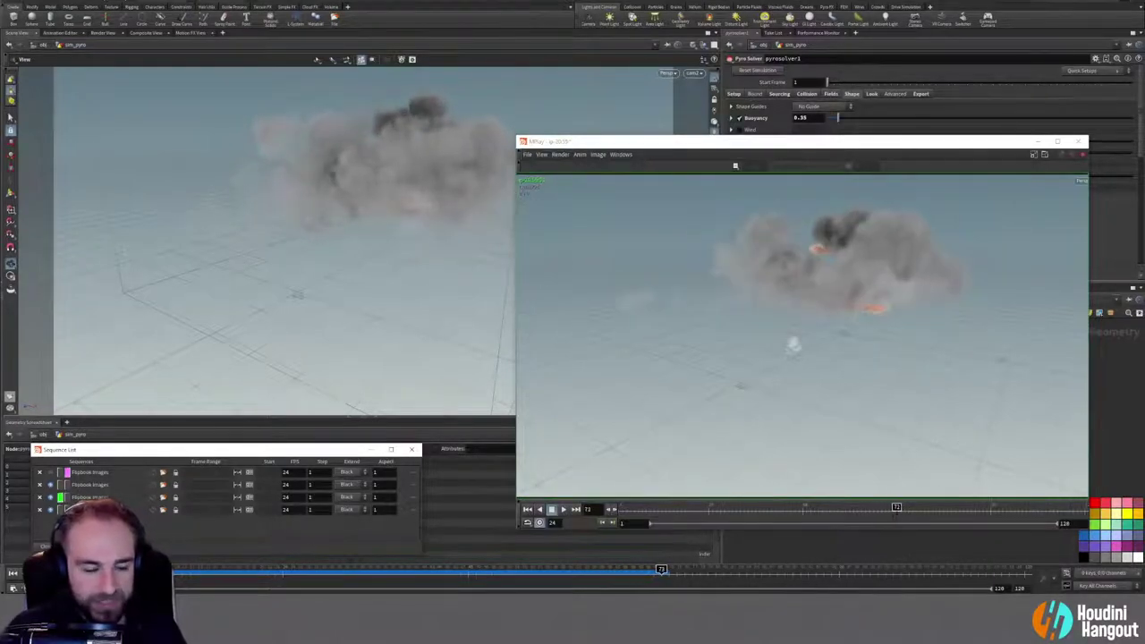
Step: Compare the new flipbook with the earlier sequences by switching between them, playing the result and scrubbing to frame 15
{"action": "left_click", "coordinate": [61, 484]}
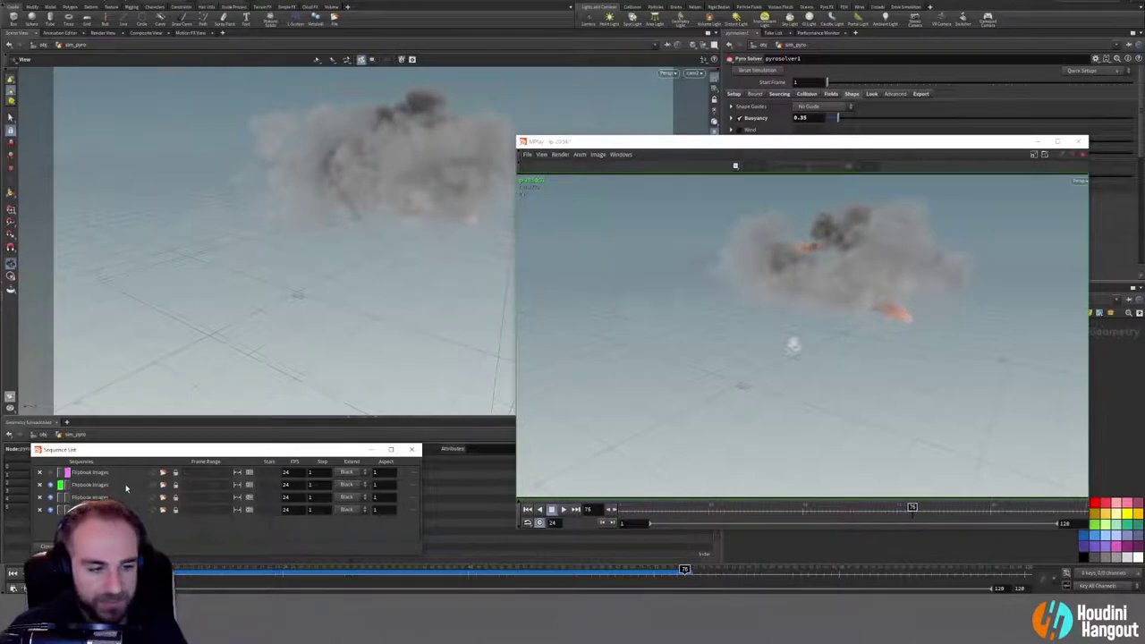
{"action": "left_click", "coordinate": [59, 510]}
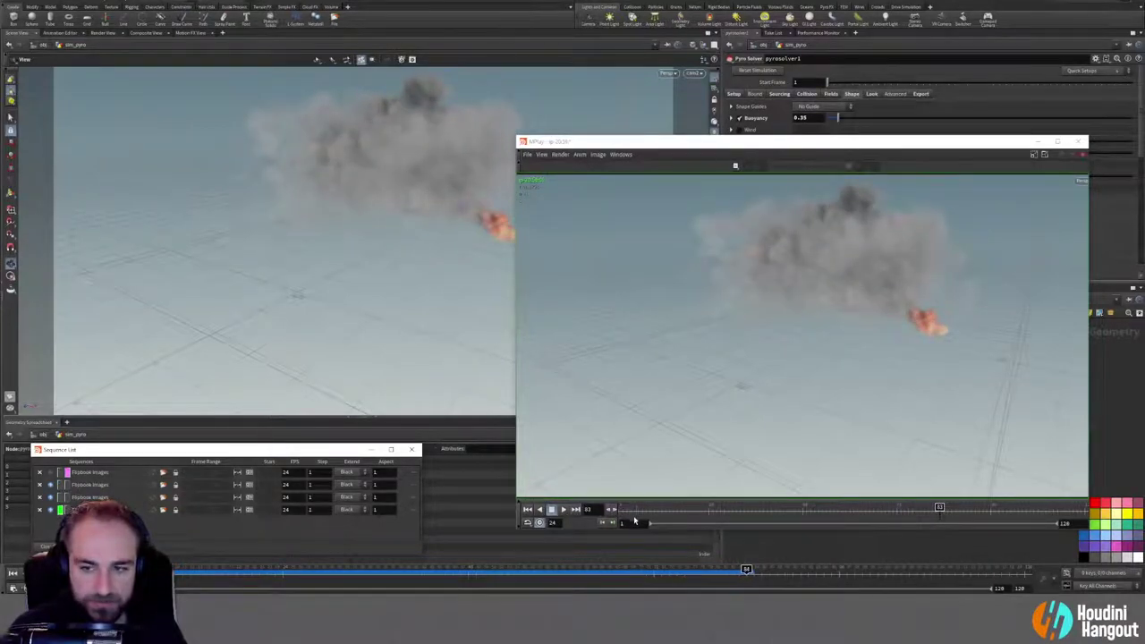
{"action": "left_click", "coordinate": [565, 509]}
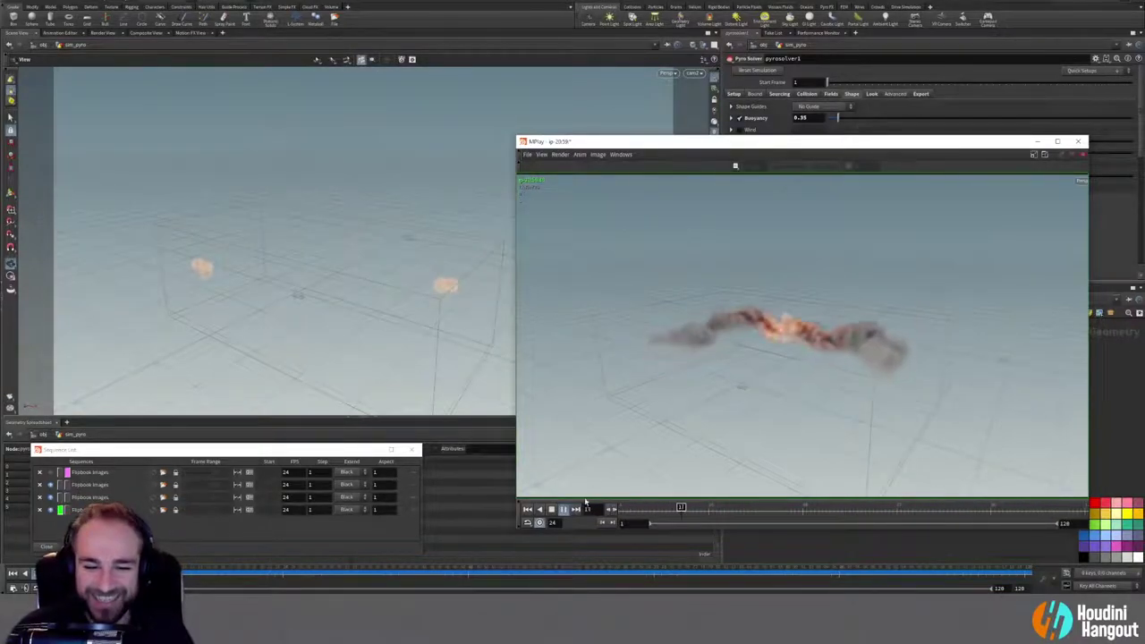
{"action": "left_click_drag", "start_coordinate": [643, 509], "coordinate": [672, 510]}
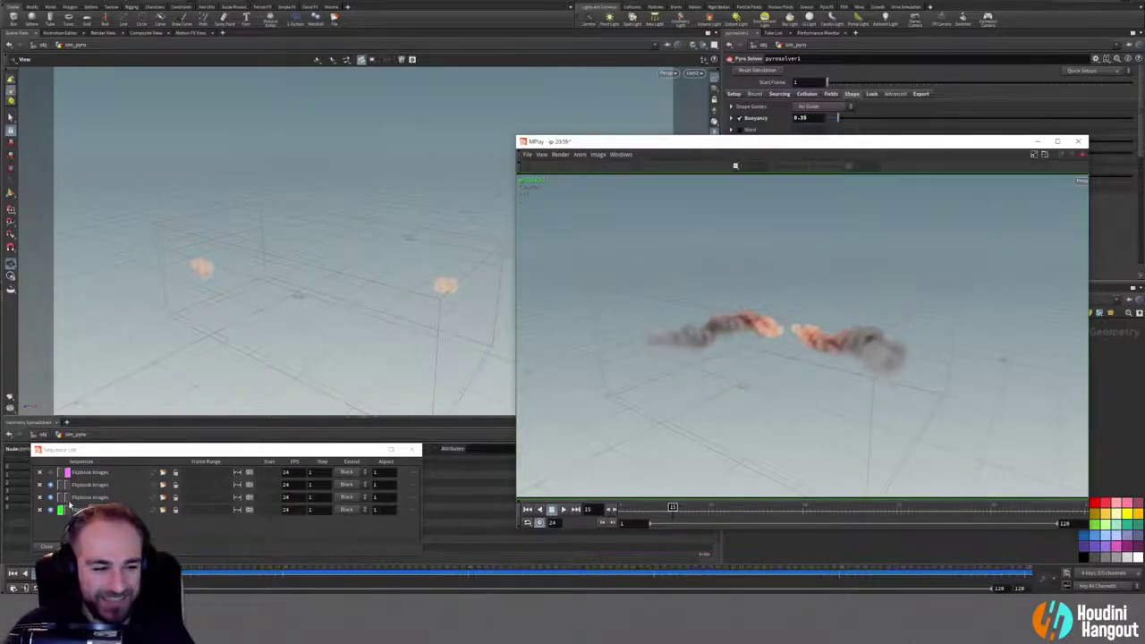
{"action": "left_click", "coordinate": [60, 497]}
{"action": "left_click", "coordinate": [60, 511]}
{"action": "left_click", "coordinate": [60, 501]}
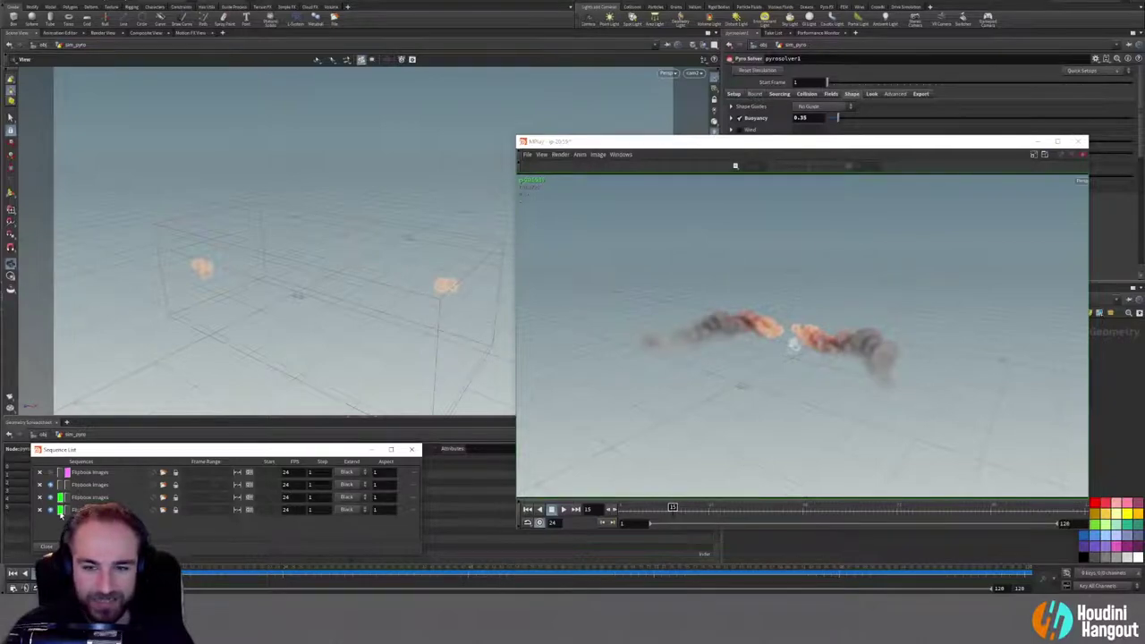
{"action": "left_click", "coordinate": [60, 510]}
{"action": "left_click", "coordinate": [62, 511]}
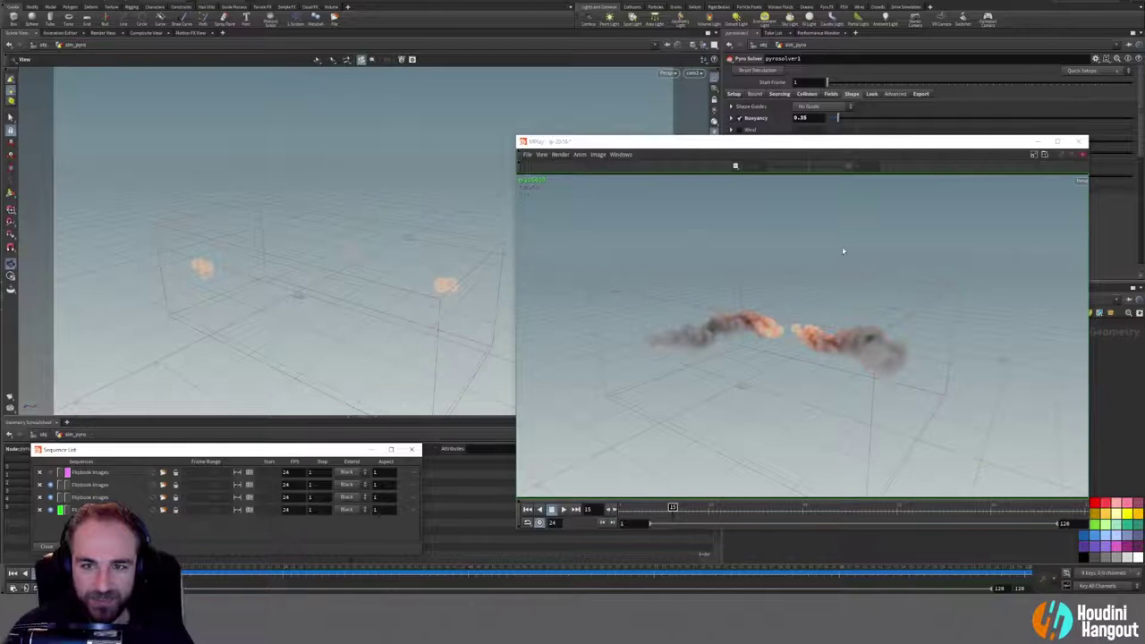
Step: Inspect pyrosolver1's flame expansion settings and the node info of trail1 and pyrosolver1, and return to the first frame
{"action": "left_click_drag", "start_coordinate": [800, 147], "coordinate": [351, 147]}
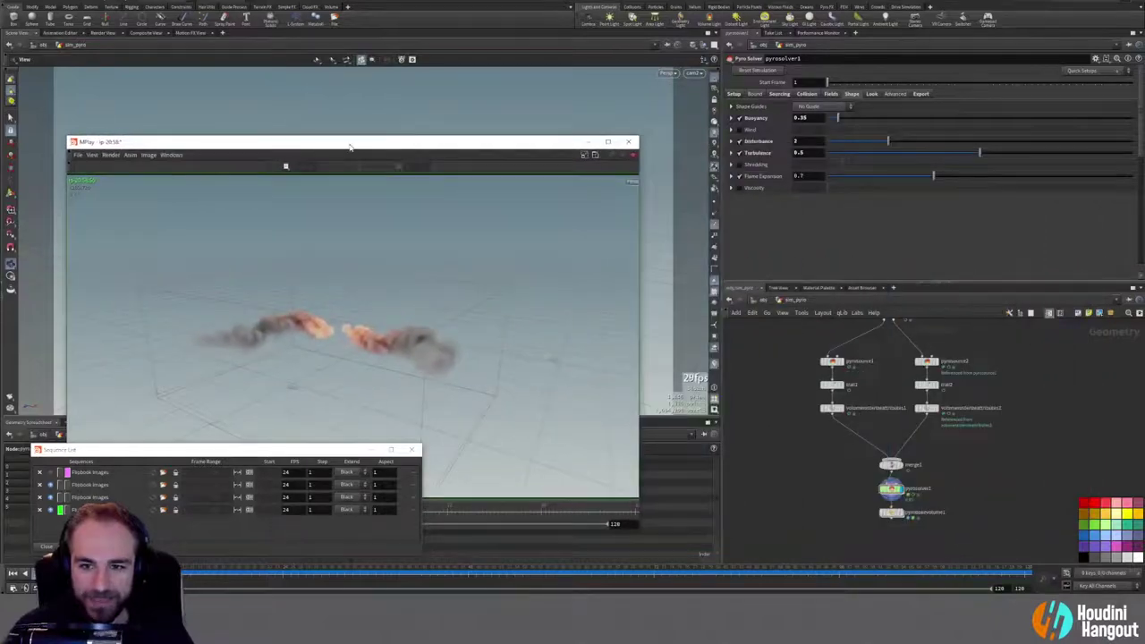
{"action": "left_click", "coordinate": [731, 177]}
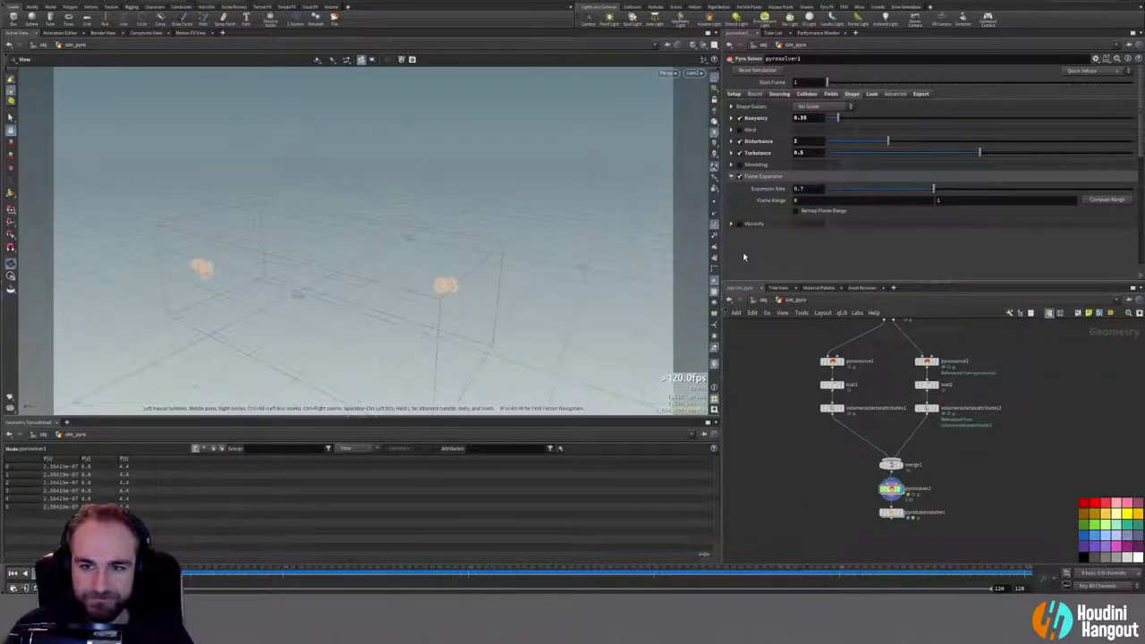
{"action": "middle_click", "coordinate": [831, 386]}
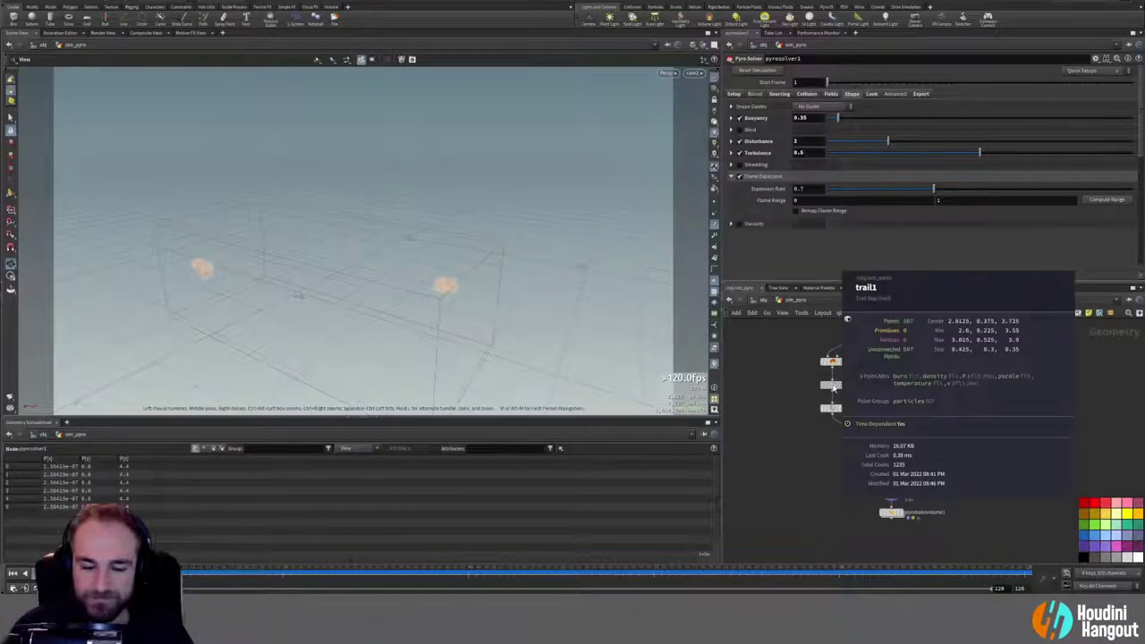
{"action": "middle_click", "coordinate": [890, 489]}
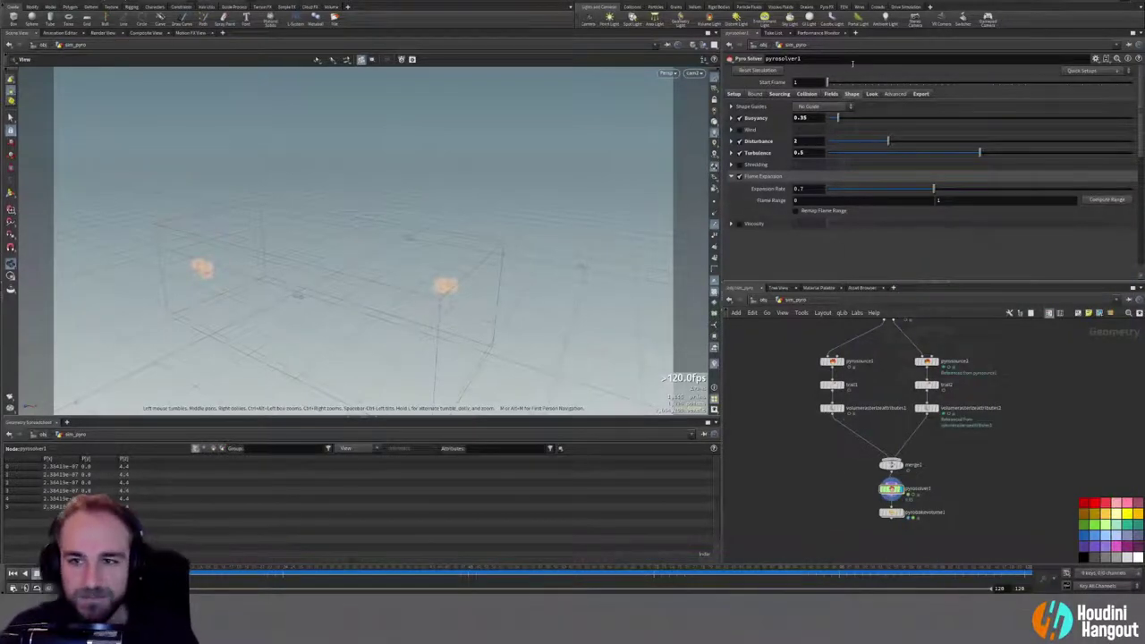
{"action": "left_click", "coordinate": [873, 84]}
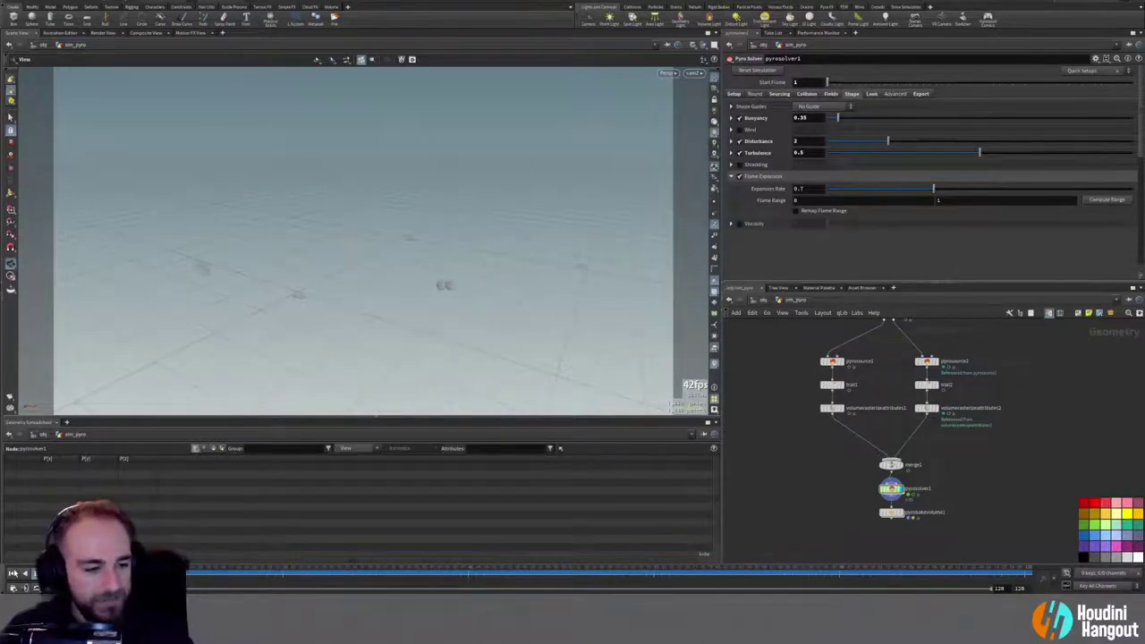
{"action": "left_click", "coordinate": [13, 571]}
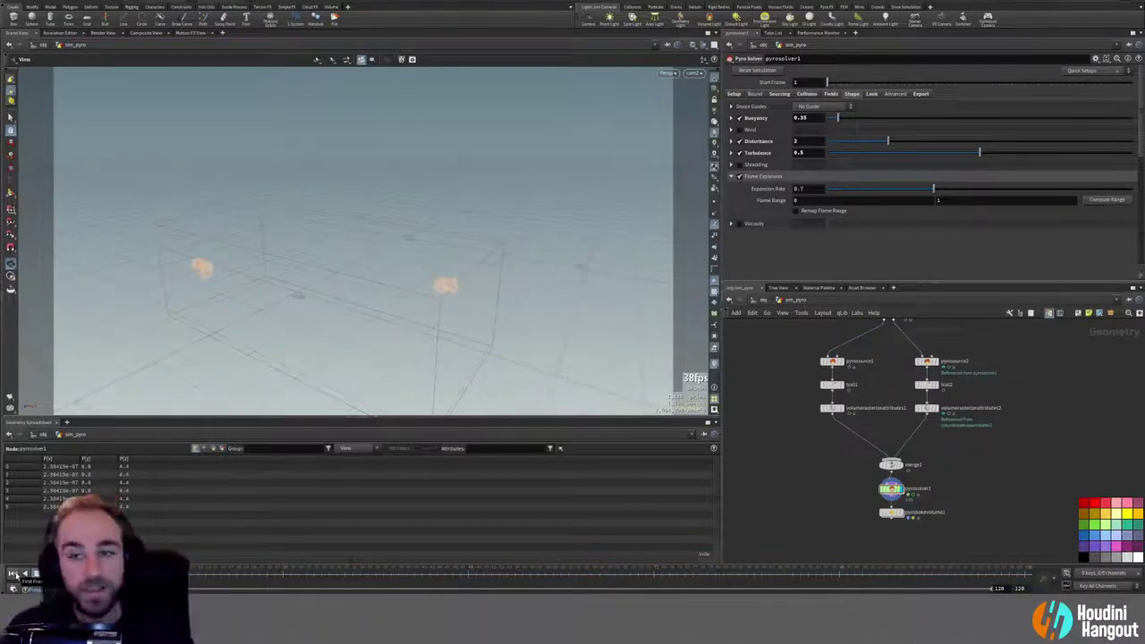
Step: Turn on Convert to VDB in pyrosolver1's export settings, run the simulation and return to the first frame
{"action": "left_click", "coordinate": [872, 94]}
{"action": "left_click", "coordinate": [892, 94]}
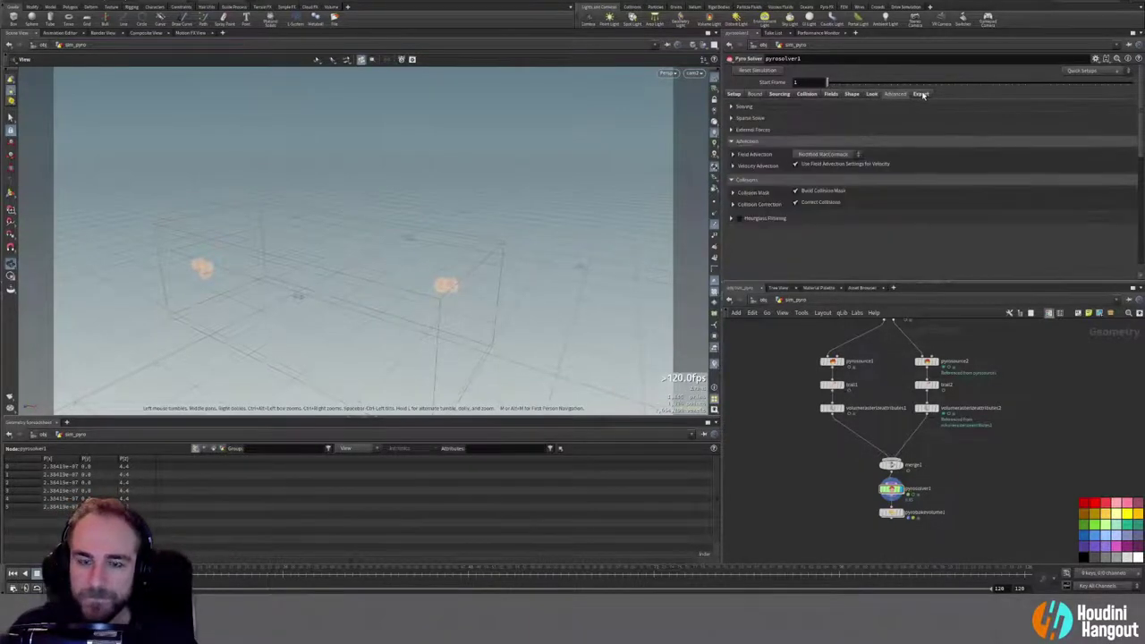
{"action": "left_click", "coordinate": [920, 93]}
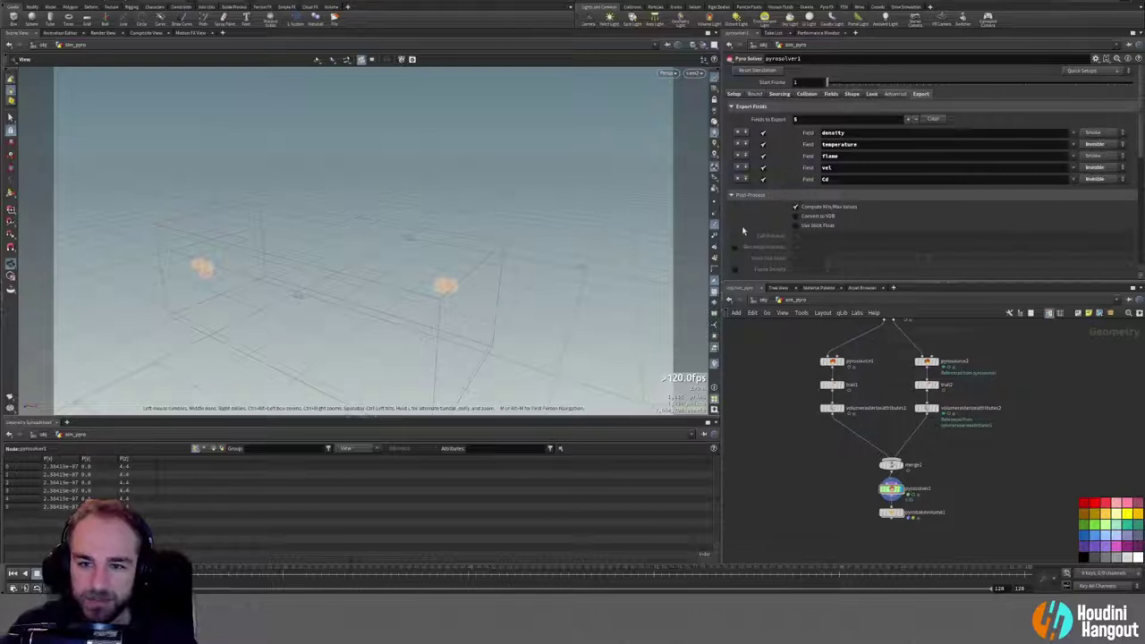
{"action": "scroll", "coordinate": [746, 228], "scroll_direction": "down", "scroll_amount": 1}
{"action": "left_click", "coordinate": [795, 205]}
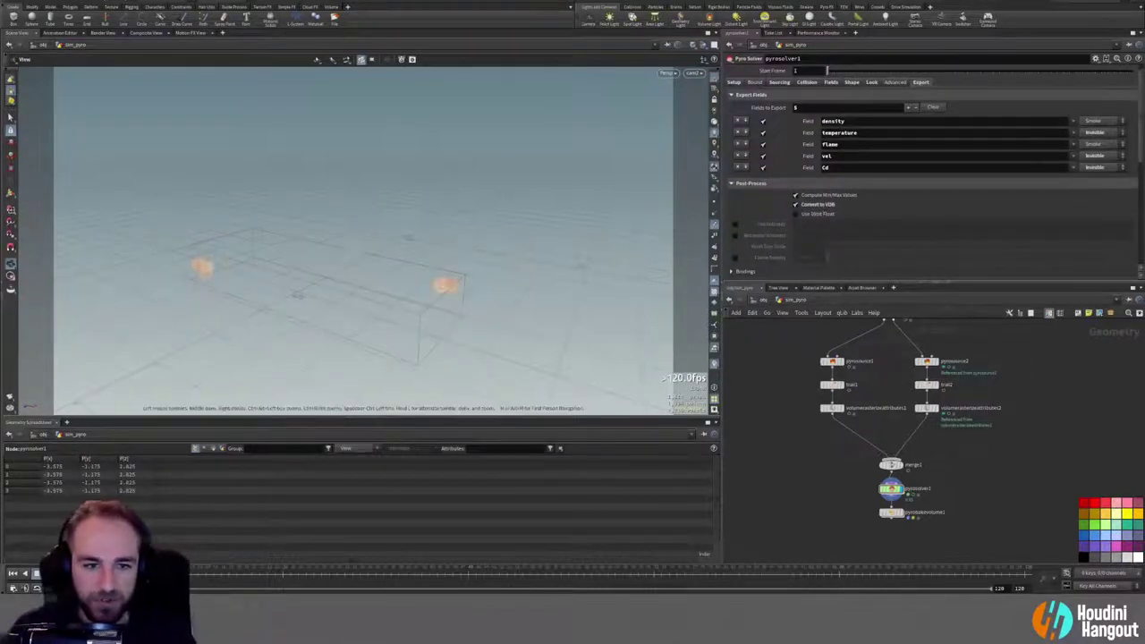
{"action": "left_click_drag", "start_coordinate": [111, 577], "coordinate": [237, 583]}
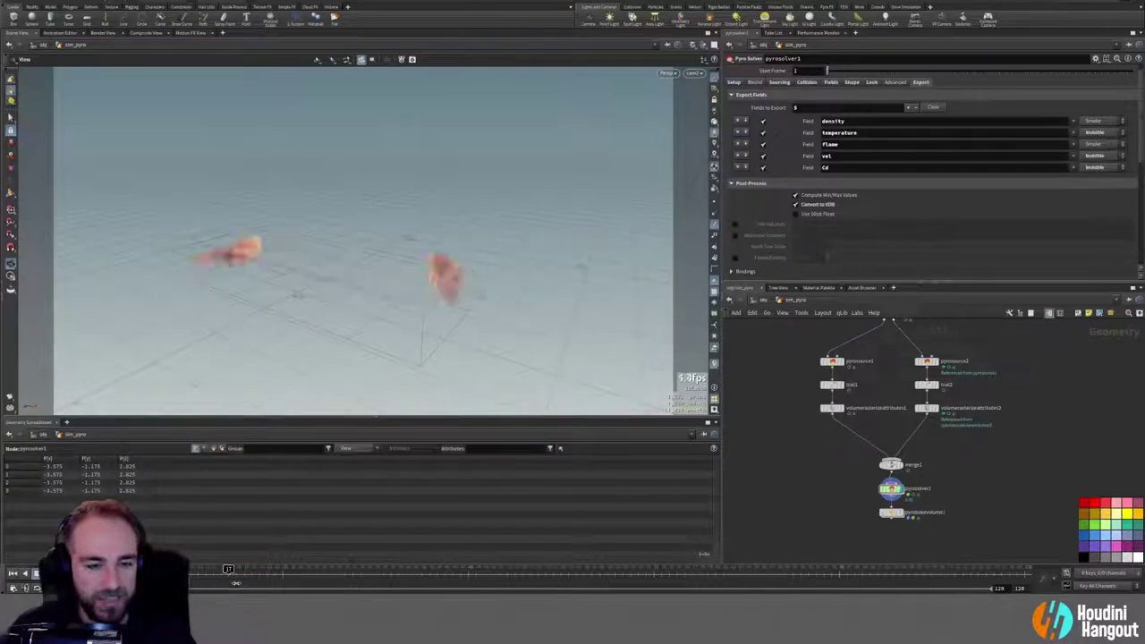
{"action": "key", "text": "ctrl+Up"}
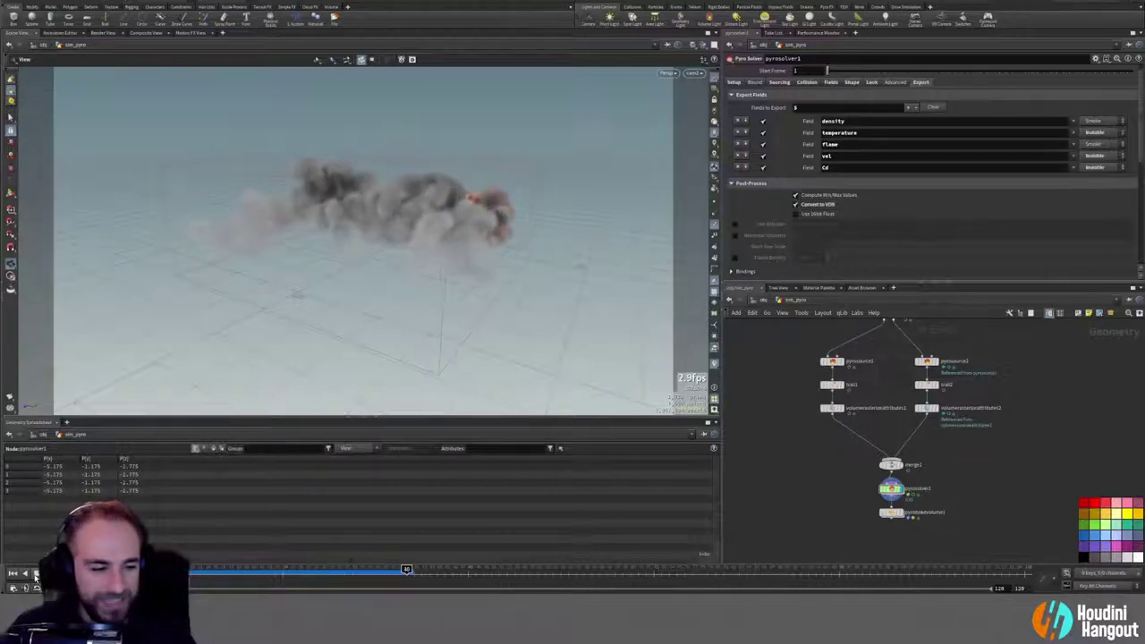
{"action": "left_click", "coordinate": [13, 573]}
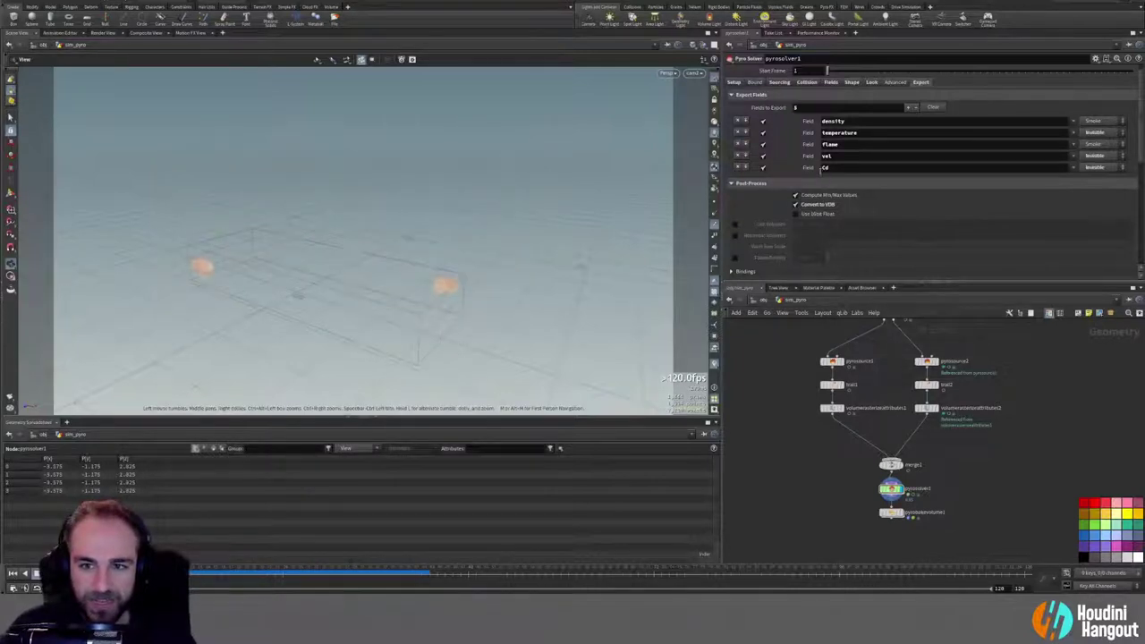
Step: Check the vector VDB bindings in pyrosolver1's export settings and collapse them again
{"action": "scroll", "coordinate": [758, 203], "scroll_direction": "down", "scroll_amount": 2}
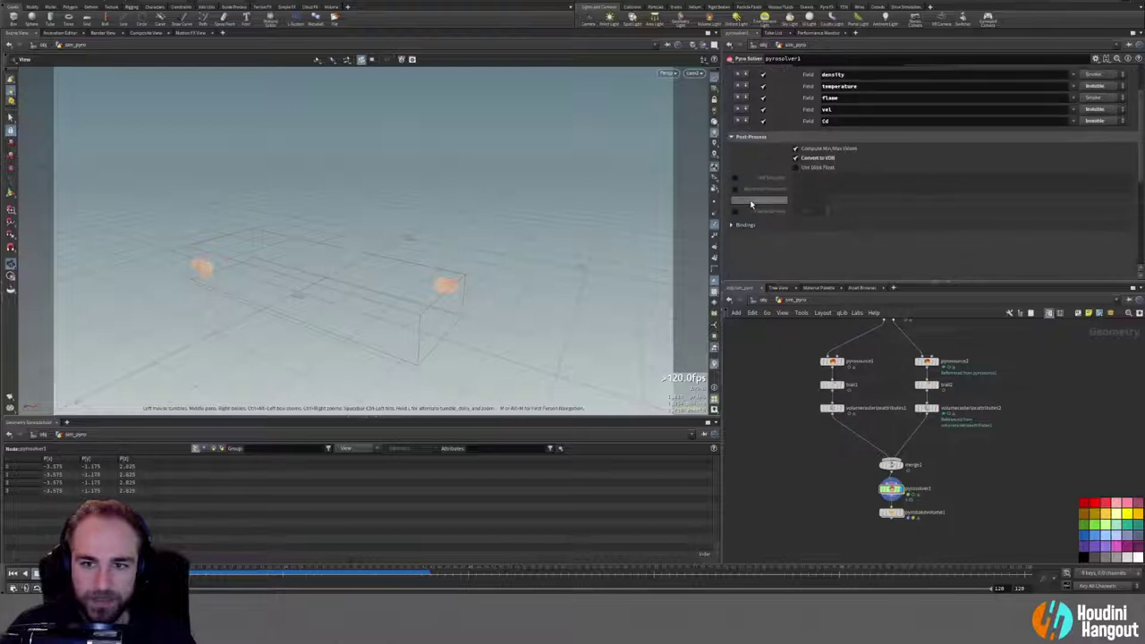
{"action": "left_click", "coordinate": [731, 225]}
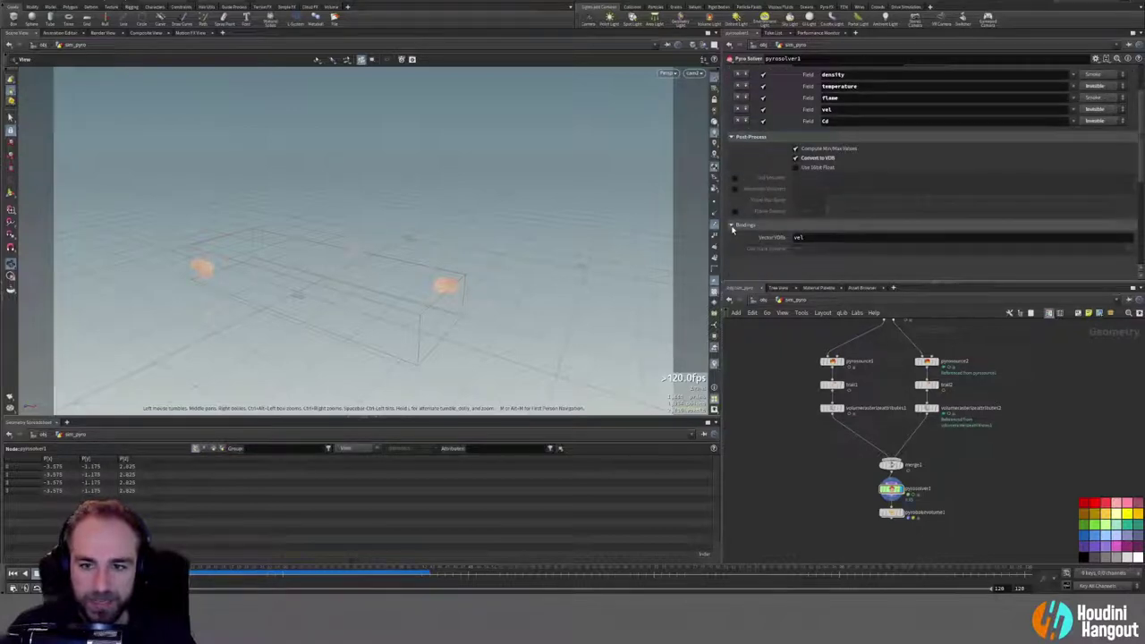
{"action": "left_click", "coordinate": [731, 225]}
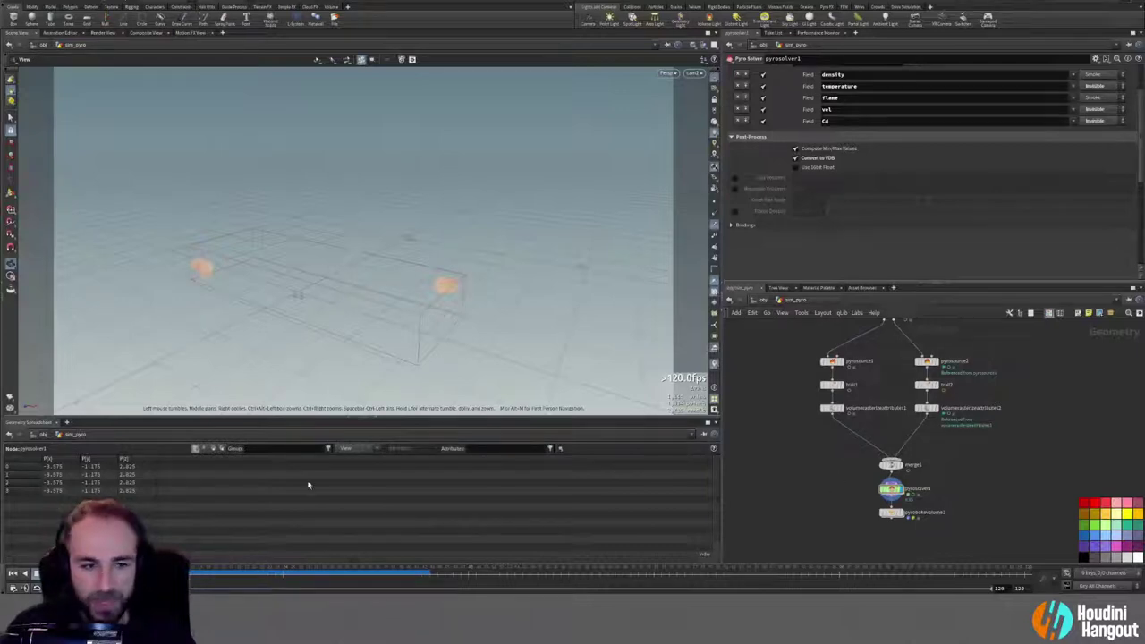
Step: Switch the viewport to cam1, play the VDB simulation through it and return to the first frame
{"action": "left_click", "coordinate": [35, 573]}
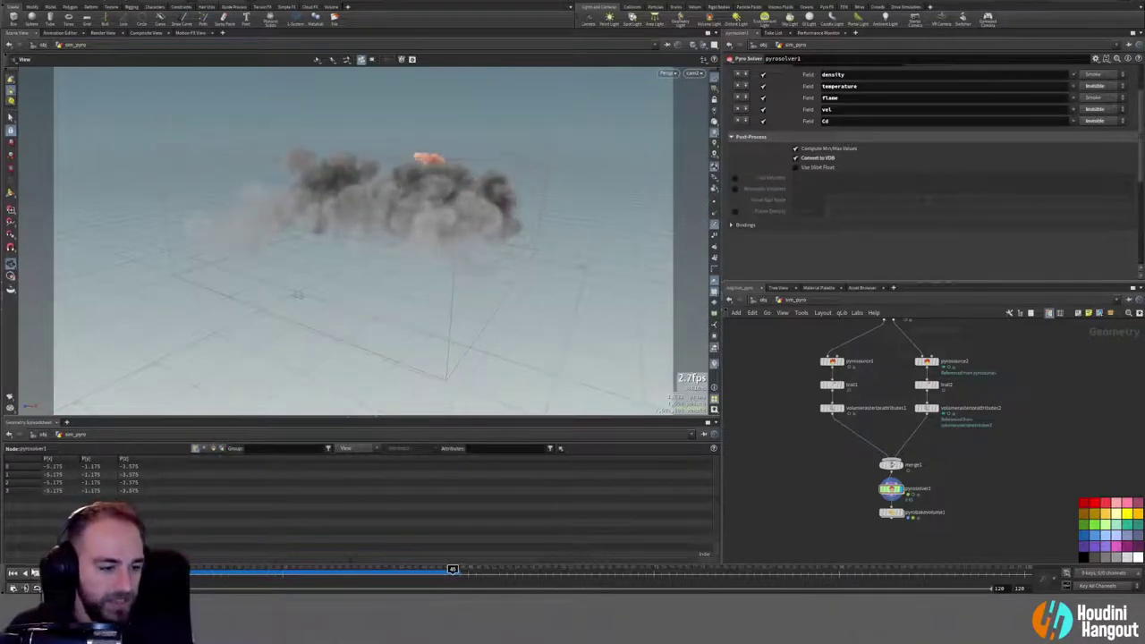
{"action": "left_click", "coordinate": [12, 573]}
{"action": "left_click", "coordinate": [693, 72]}
{"action": "left_click", "coordinate": [699, 125]}
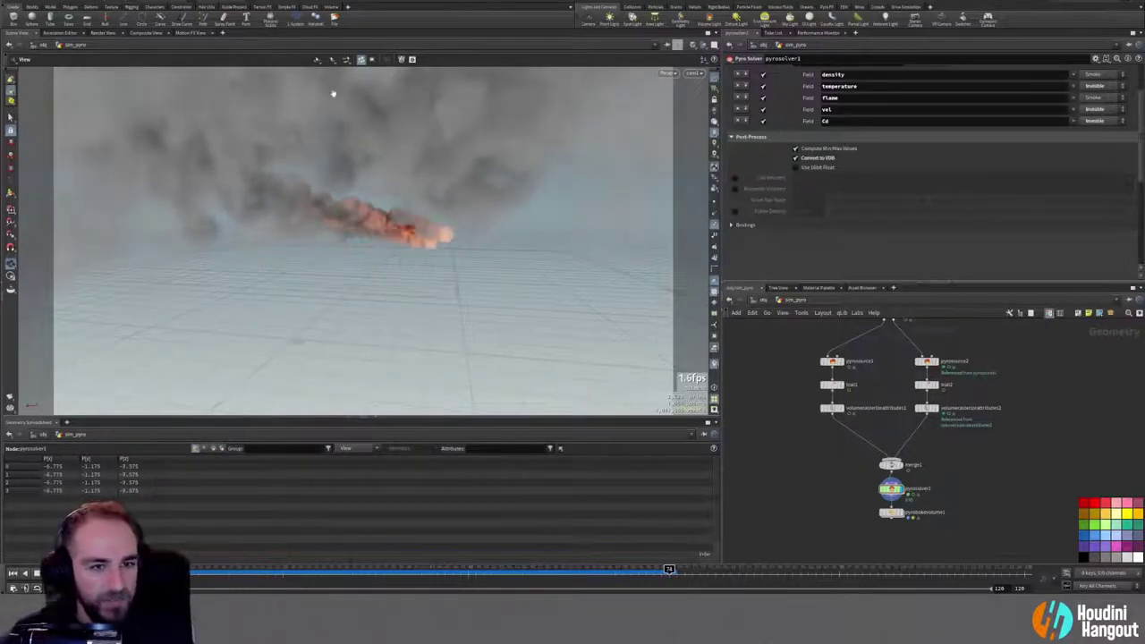
{"action": "key", "text": "ctrl+Up"}
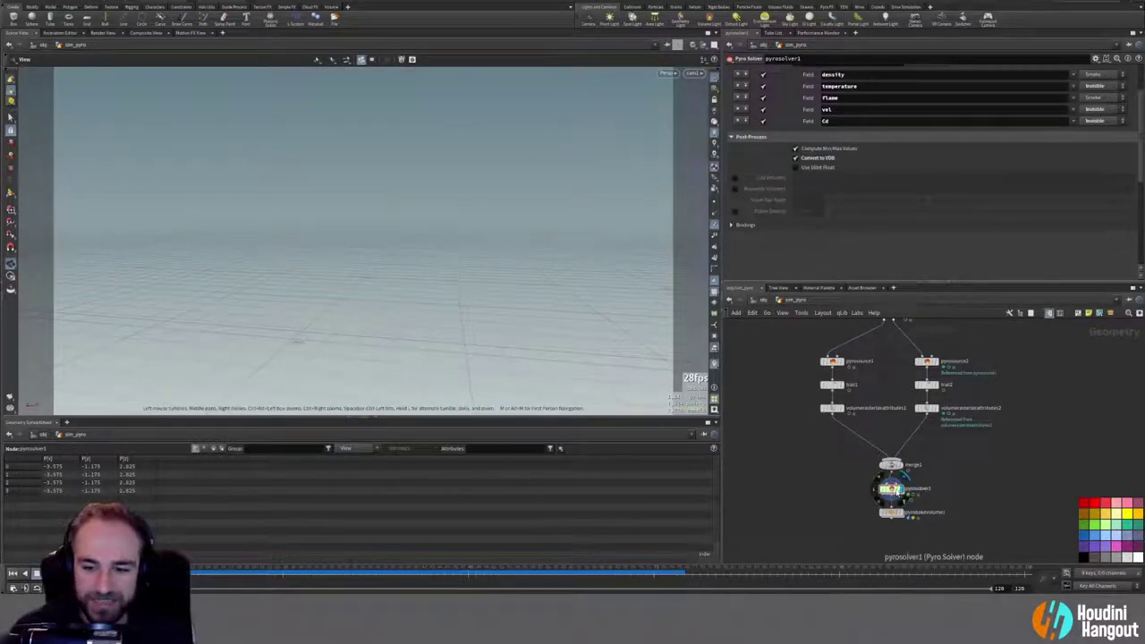
Step: Look through pyrosolver1's sourcing, collision and field settings
{"action": "scroll", "coordinate": [745, 99], "scroll_direction": "up", "scroll_amount": 2}
{"action": "left_click", "coordinate": [736, 96]}
{"action": "left_click", "coordinate": [760, 96]}
{"action": "left_click", "coordinate": [783, 96]}
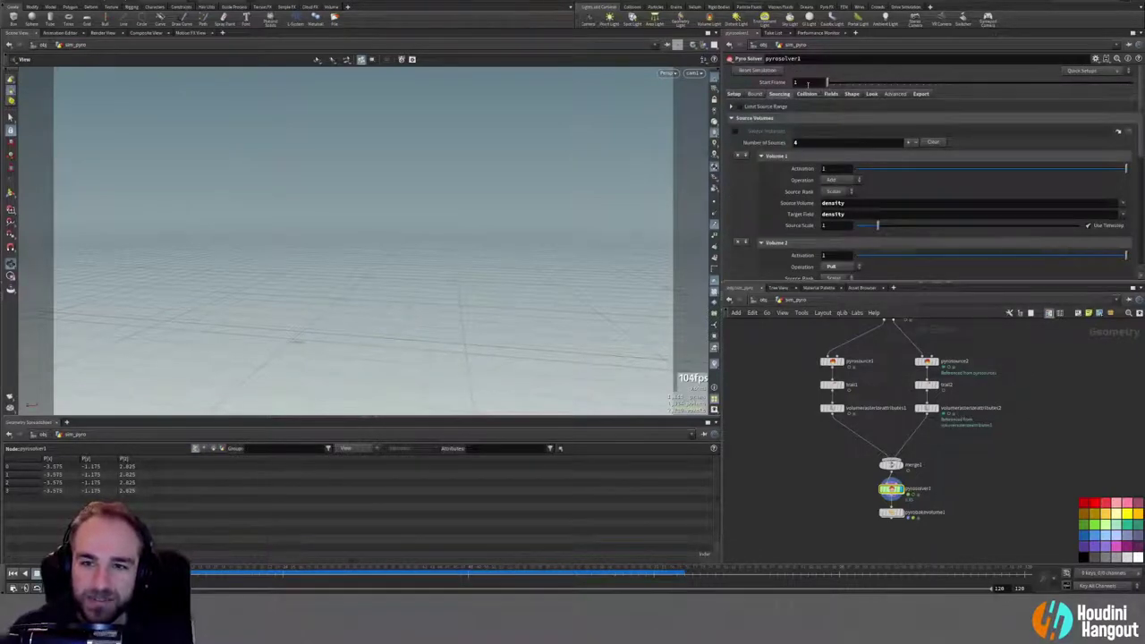
{"action": "left_click", "coordinate": [805, 94]}
{"action": "left_click", "coordinate": [830, 94]}
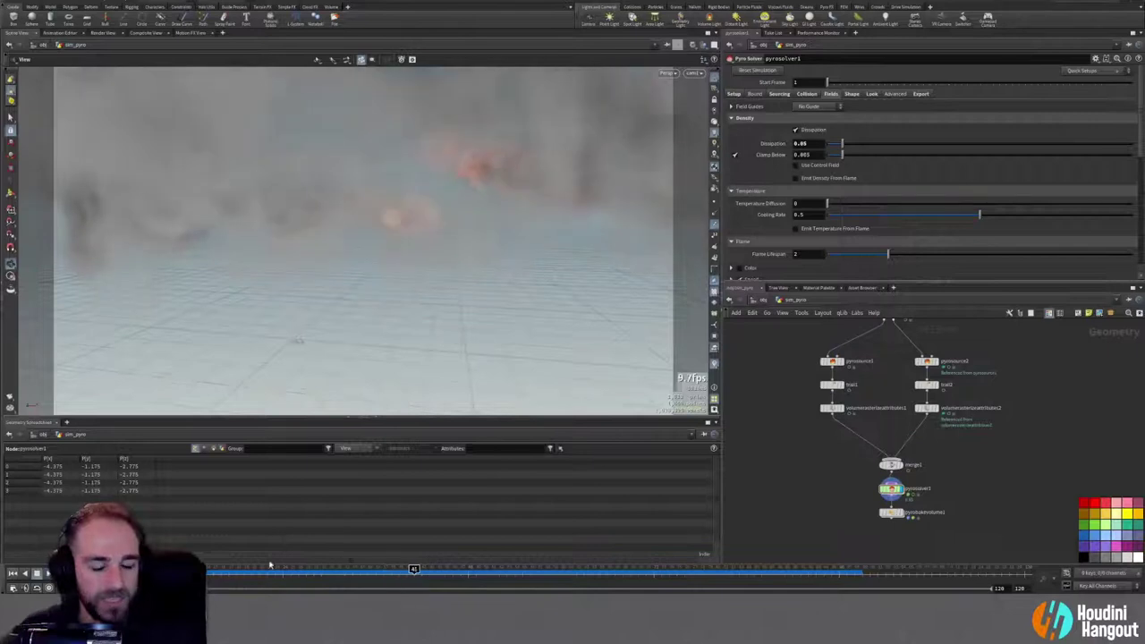
Step: Set pyrosolver1's voxel size to 0.025 and re-simulate from the first frame
{"action": "left_click", "coordinate": [12, 573]}
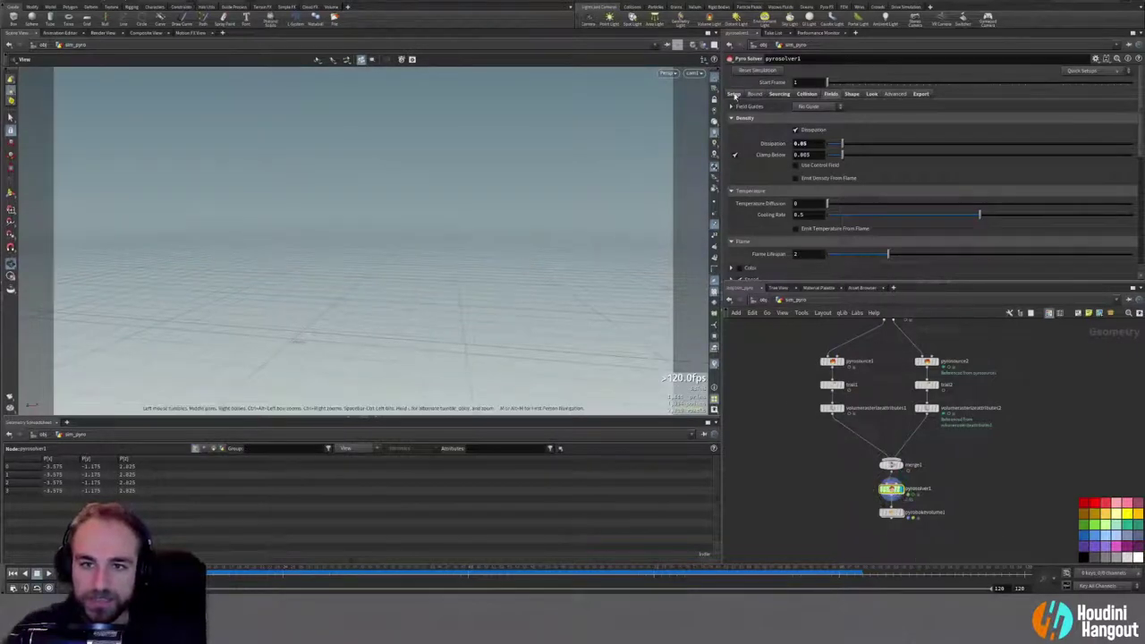
{"action": "left_click", "coordinate": [733, 93]}
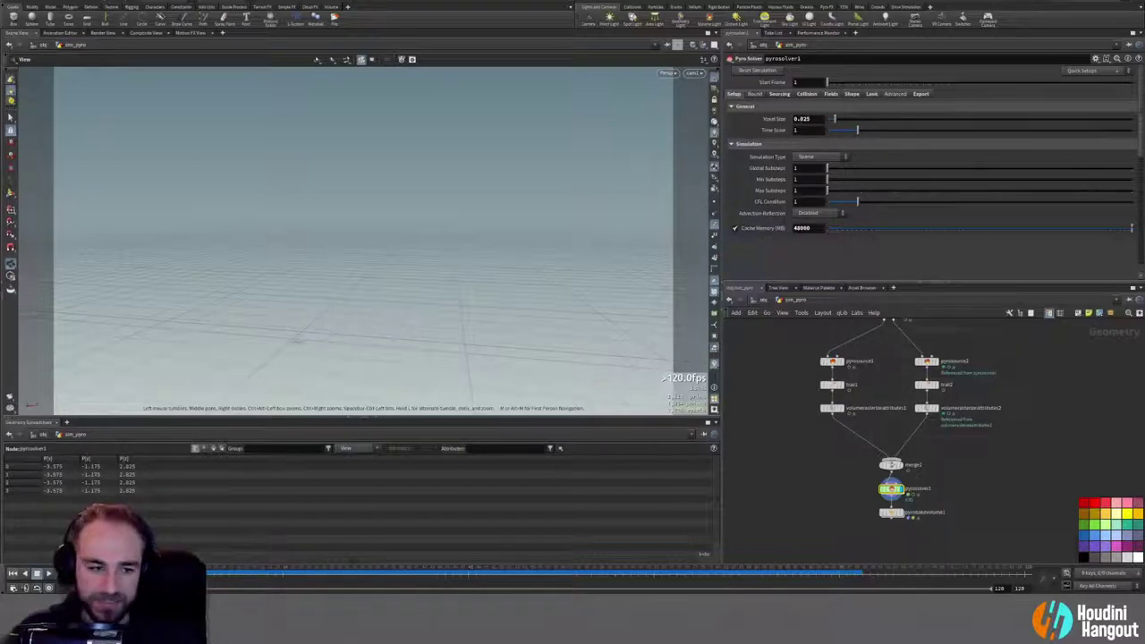
{"action": "left_click", "coordinate": [49, 575]}
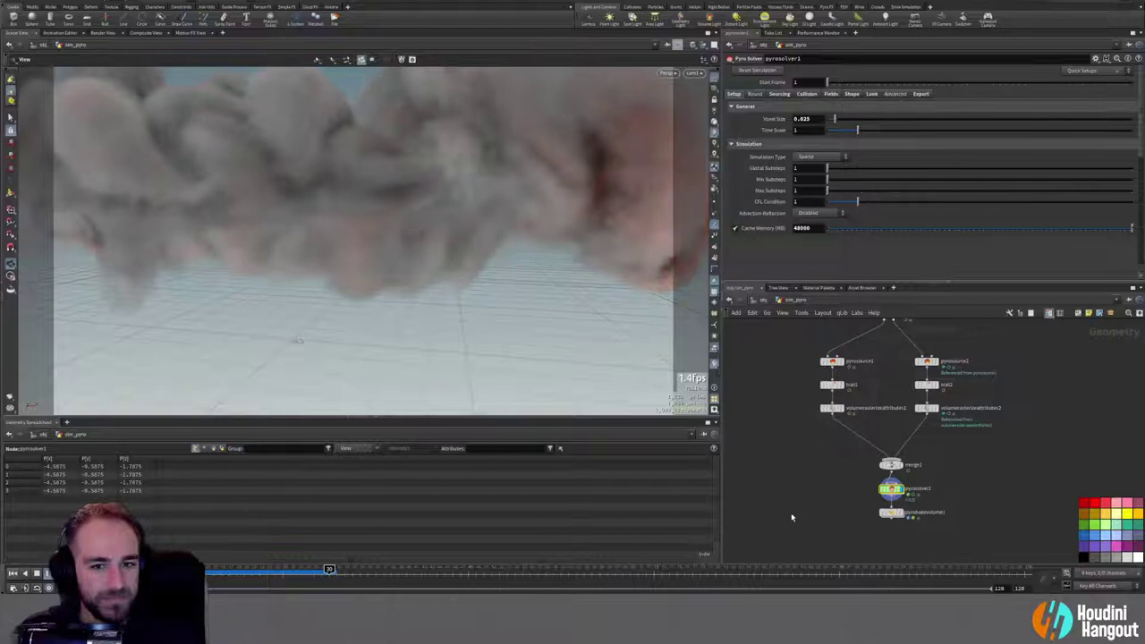
Step: Return to the first frame and review the re-simulated smoke from a free perspective view
{"action": "left_click", "coordinate": [13, 574]}
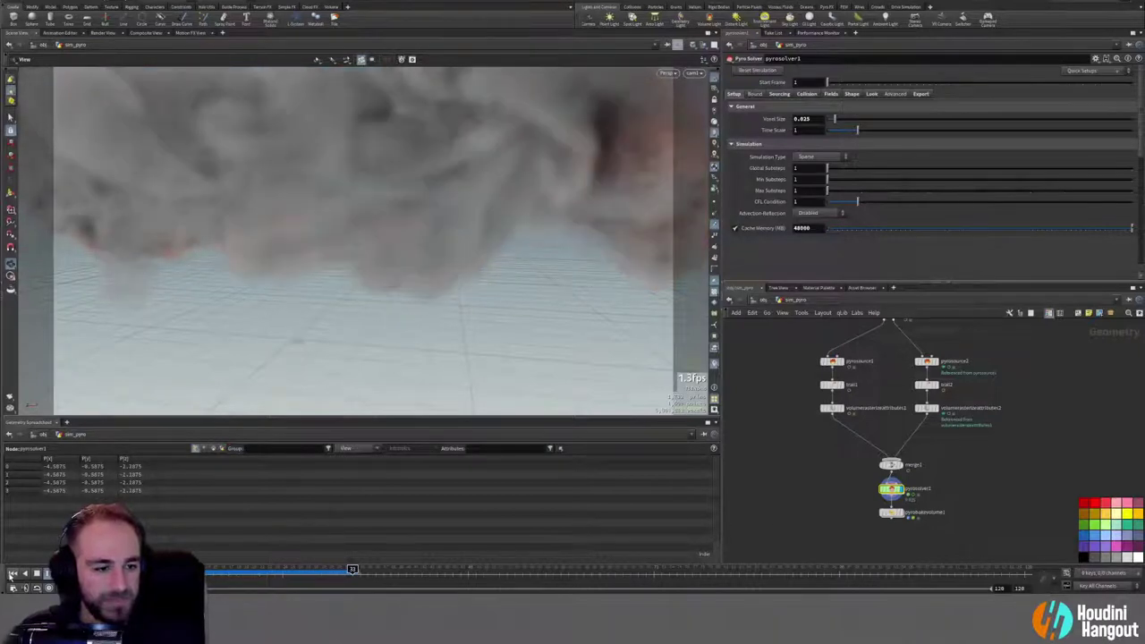
{"action": "left_click_drag", "start_coordinate": [459, 223], "coordinate": [462, 255]}
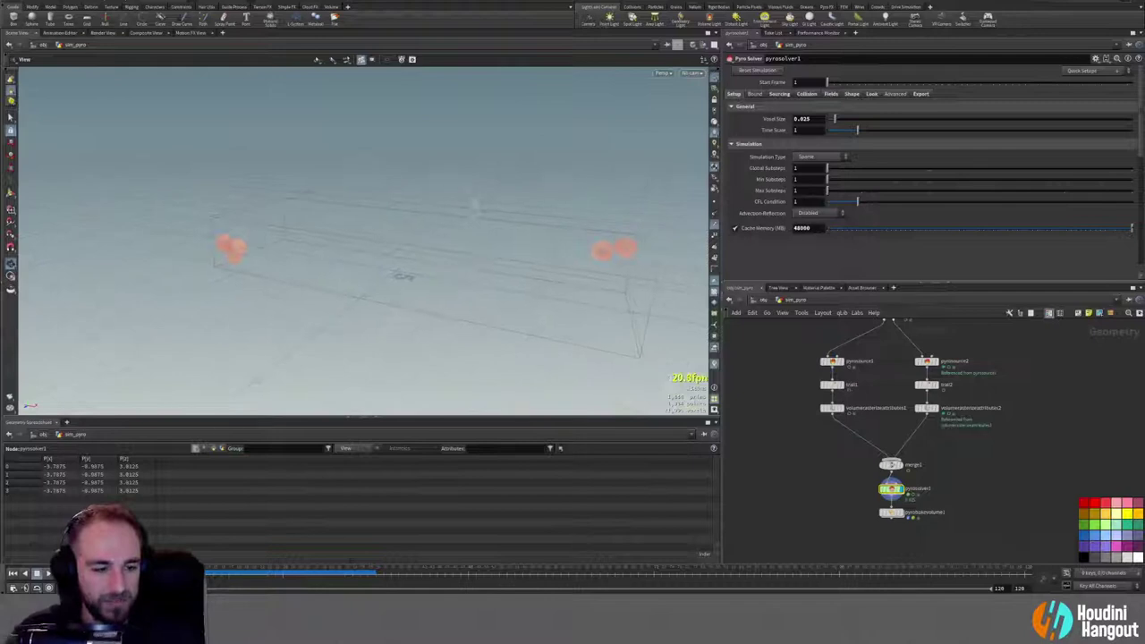
{"action": "left_click_drag", "start_coordinate": [474, 212], "coordinate": [441, 229]}
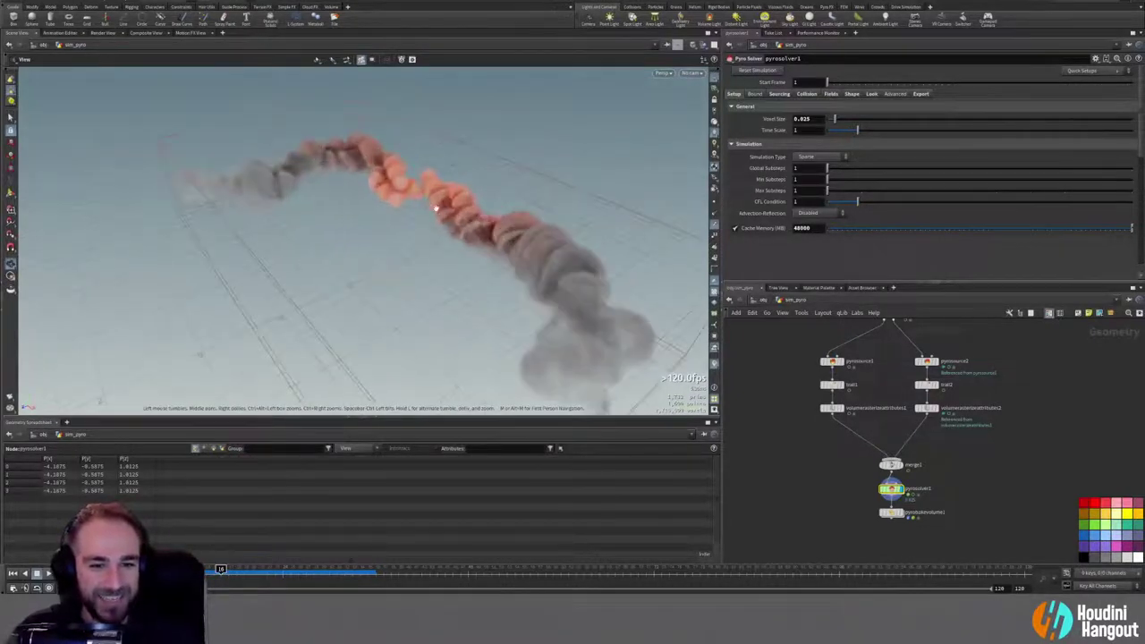
{"action": "left_click_drag", "start_coordinate": [376, 281], "coordinate": [419, 260]}
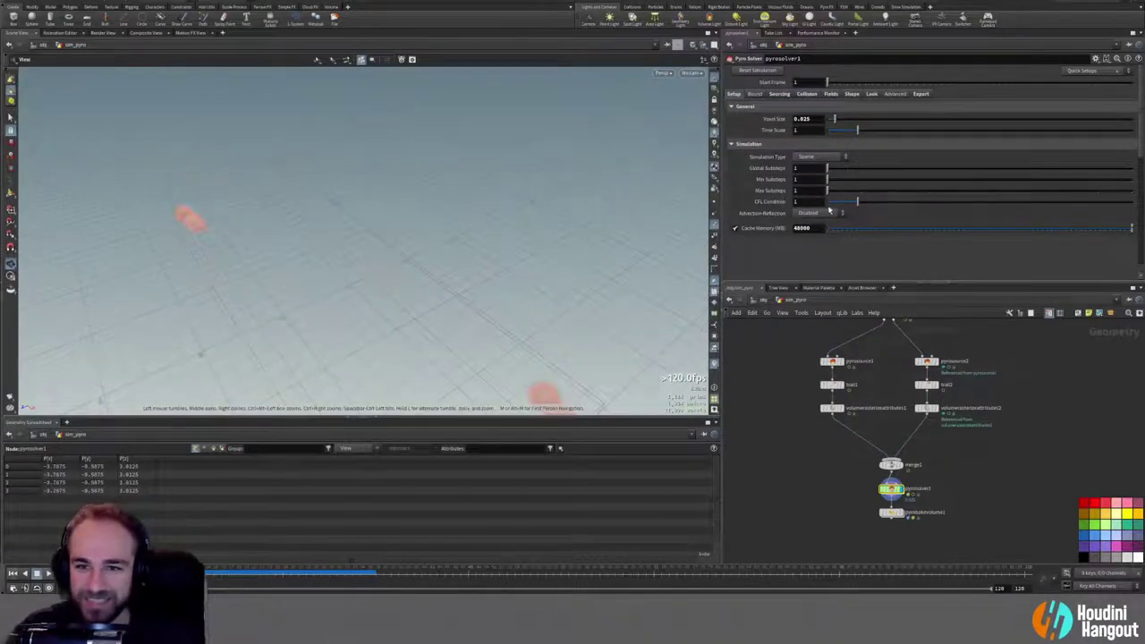
Step: Try re-simulating with pyrosolver1's Global Substeps at 2 and set the parameter back to 1
{"action": "left_click", "coordinate": [860, 168]}
{"action": "left_click", "coordinate": [48, 574]}
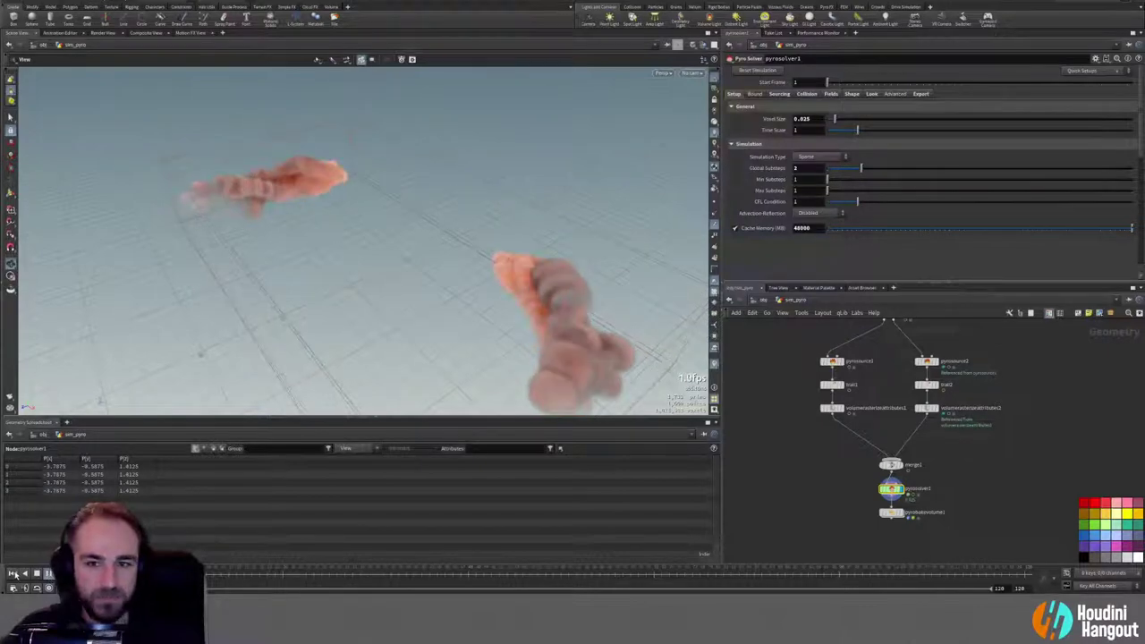
{"action": "left_click", "coordinate": [831, 169]}
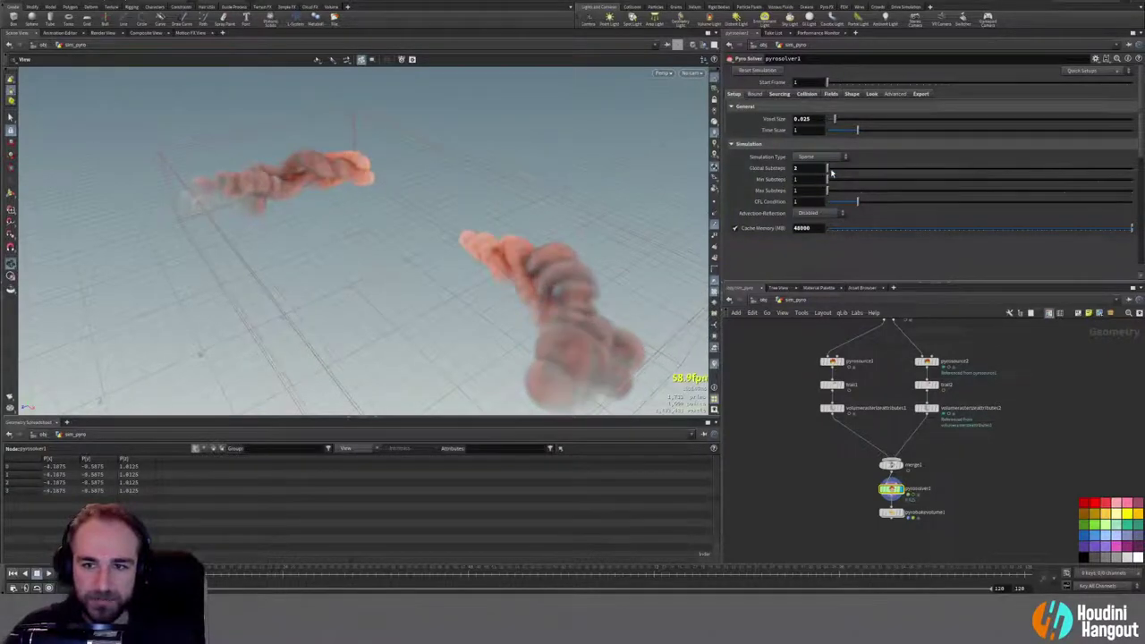
Step: Set pyrosolver1's Max Substeps to 4, re-simulate from the first frame and look through cam1
{"action": "key", "text": "ctrl+Up"}
{"action": "left_click", "coordinate": [927, 191]}
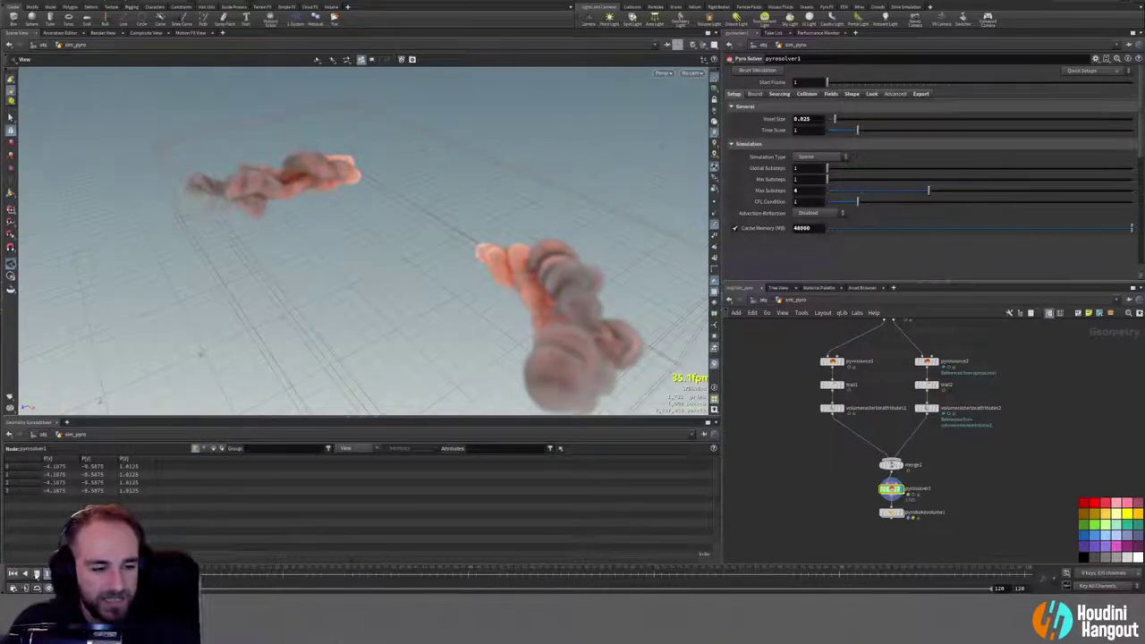
{"action": "left_click", "coordinate": [689, 75]}
{"action": "left_click", "coordinate": [686, 87]}
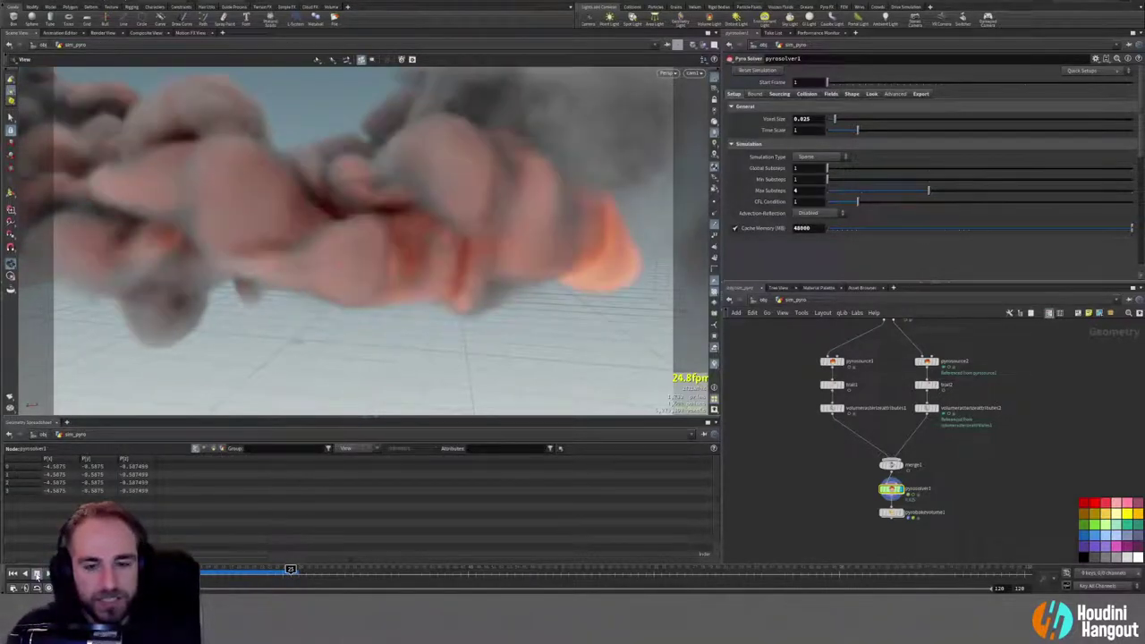
Step: Display pyrobakevolume1 and enable its Max Vis Resolution with a value of 512
{"action": "left_click", "coordinate": [898, 512]}
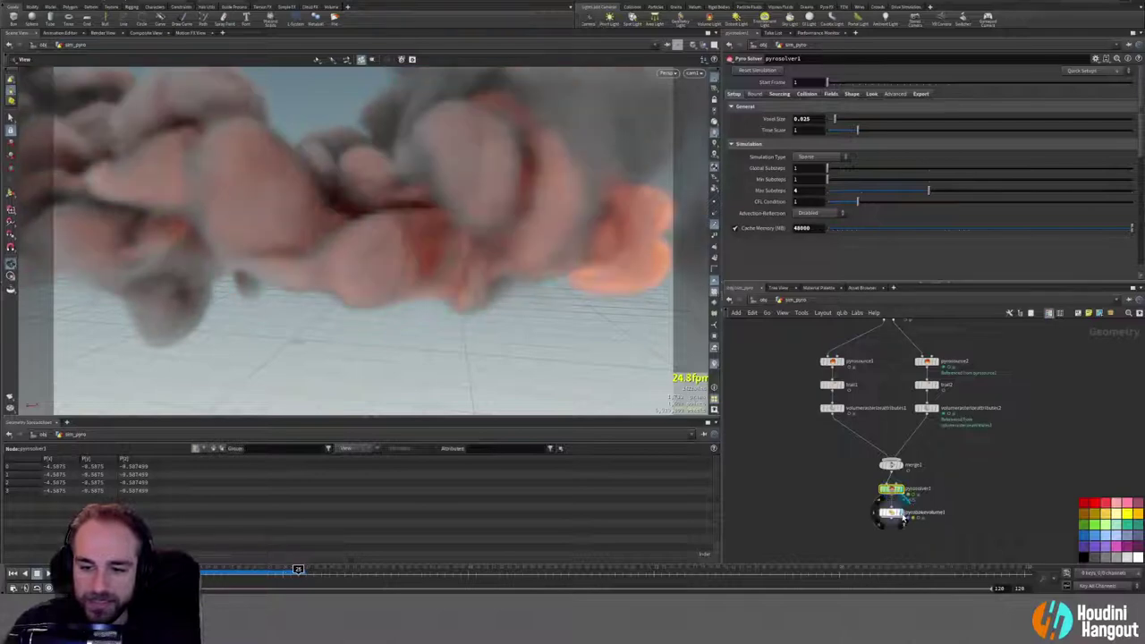
{"action": "left_click", "coordinate": [889, 512]}
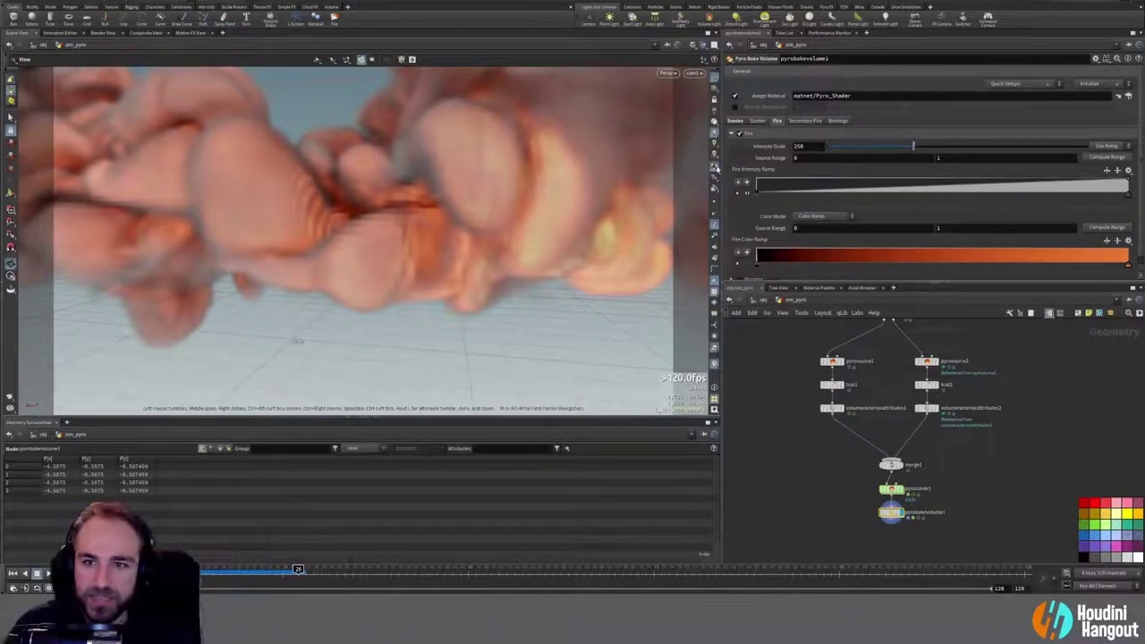
{"action": "left_click", "coordinate": [735, 107]}
{"action": "left_click", "coordinate": [735, 107]}
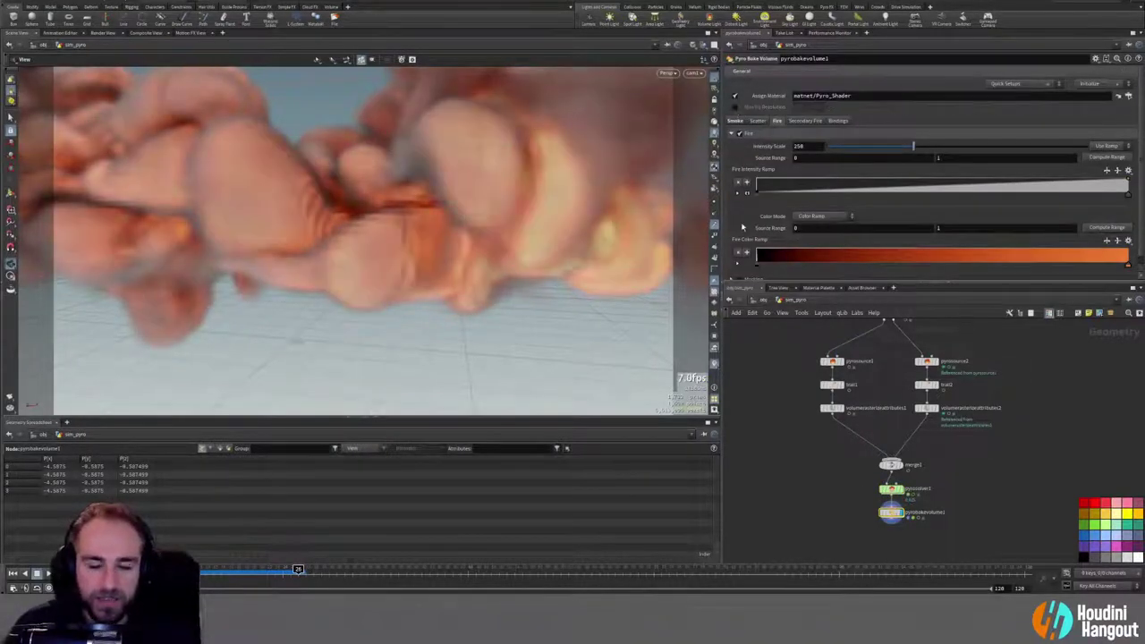
{"action": "middle_click", "coordinate": [891, 513]}
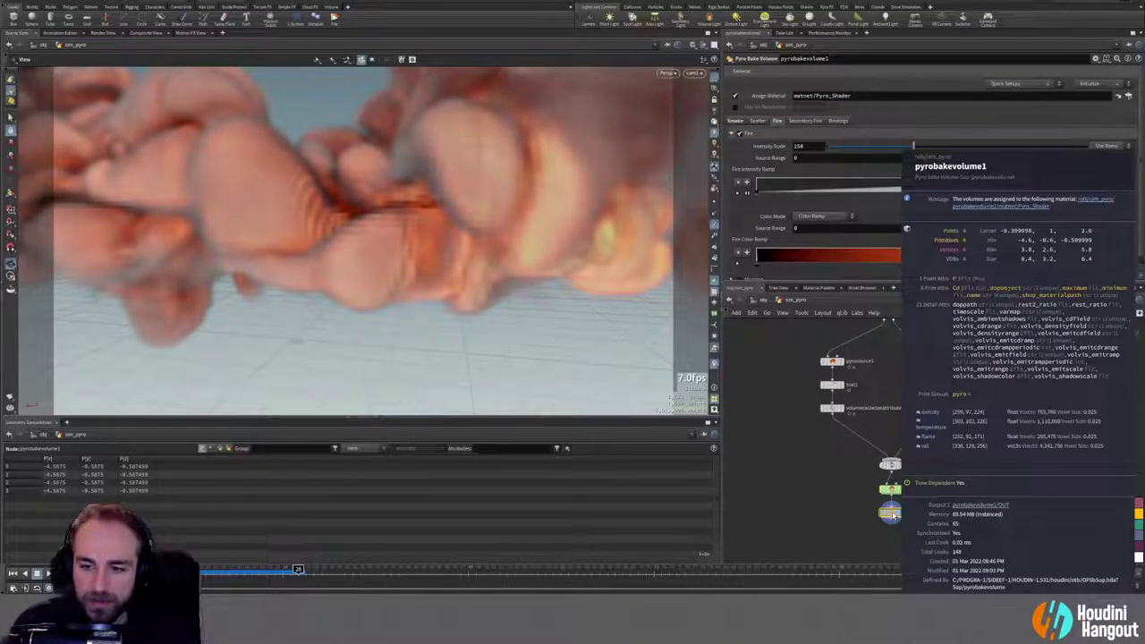
{"action": "left_click", "coordinate": [735, 107]}
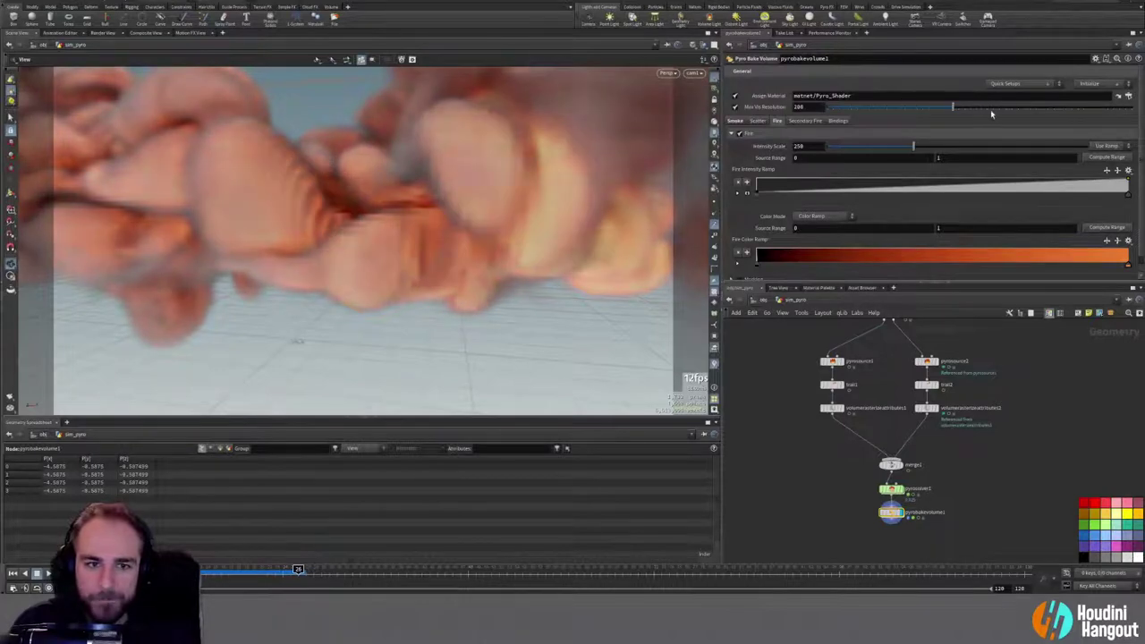
{"action": "left_click_drag", "start_coordinate": [1066, 119], "coordinate": [1143, 120]}
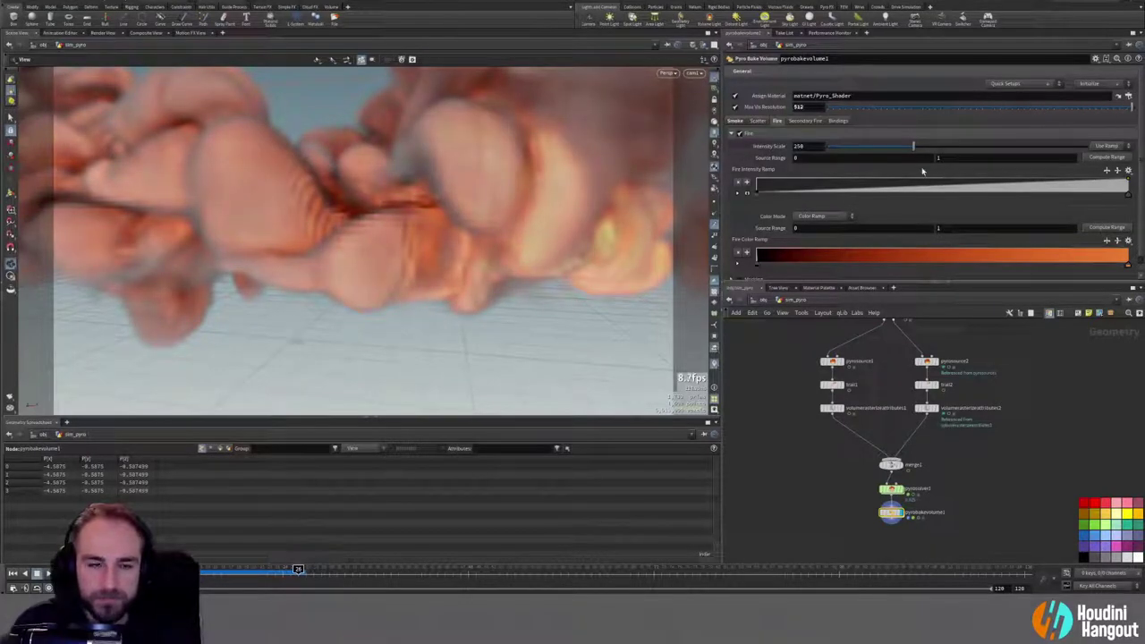
Step: Play the baked pyro from the first frame in a free view and through cam1, and rewind it
{"action": "left_click_drag", "start_coordinate": [424, 254], "coordinate": [319, 118]}
{"action": "left_click", "coordinate": [11, 573]}
{"action": "left_click", "coordinate": [49, 573]}
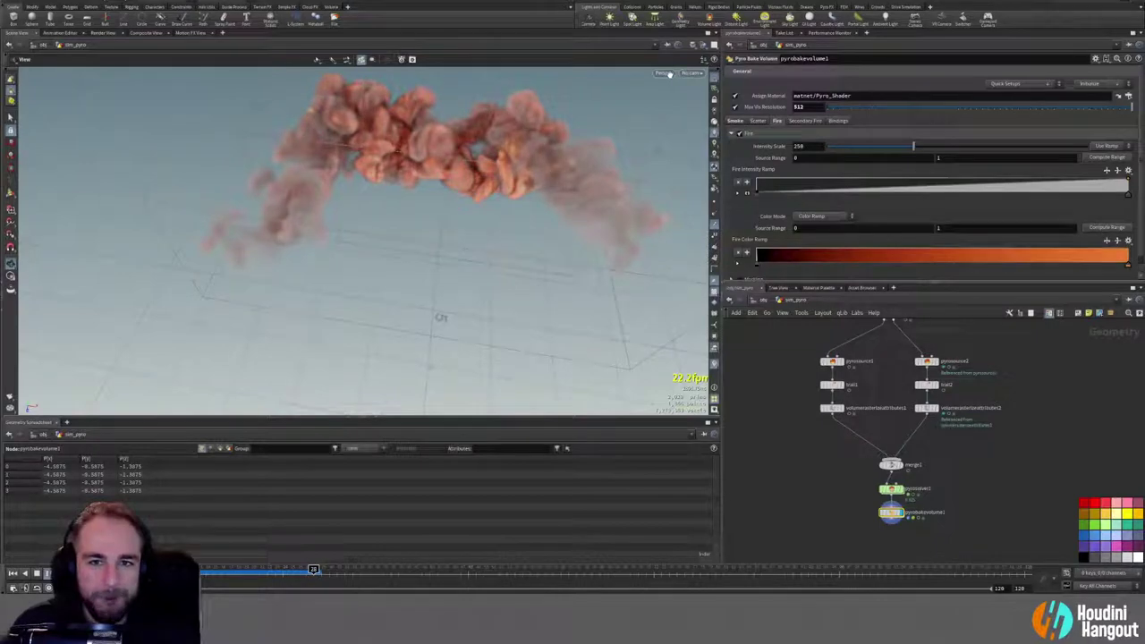
{"action": "left_click", "coordinate": [666, 74]}
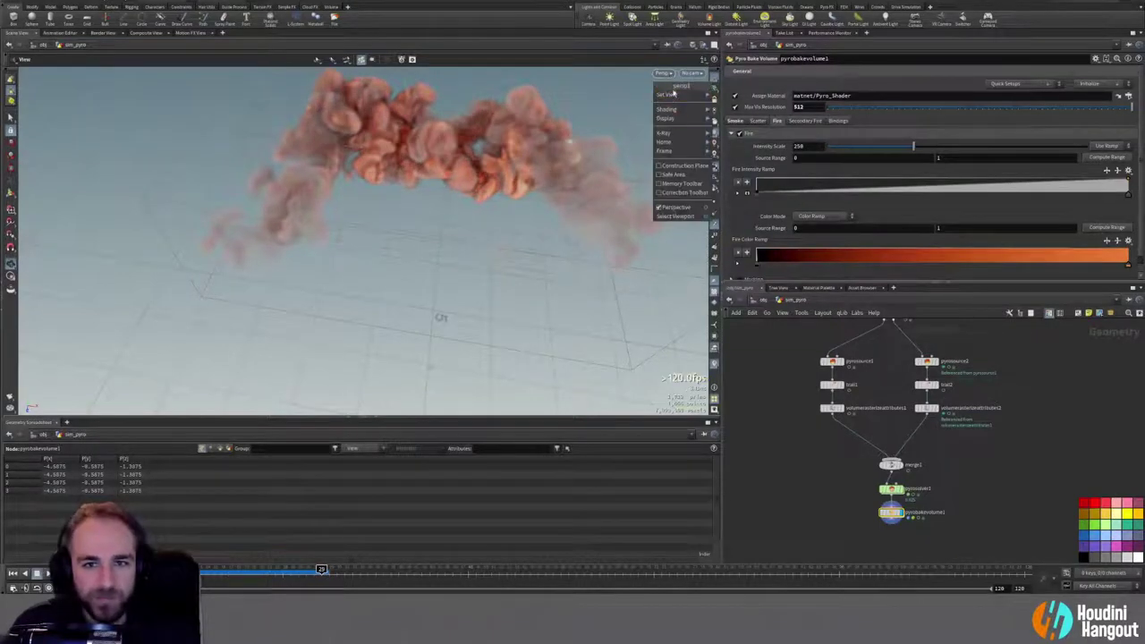
{"action": "left_click", "coordinate": [675, 81]}
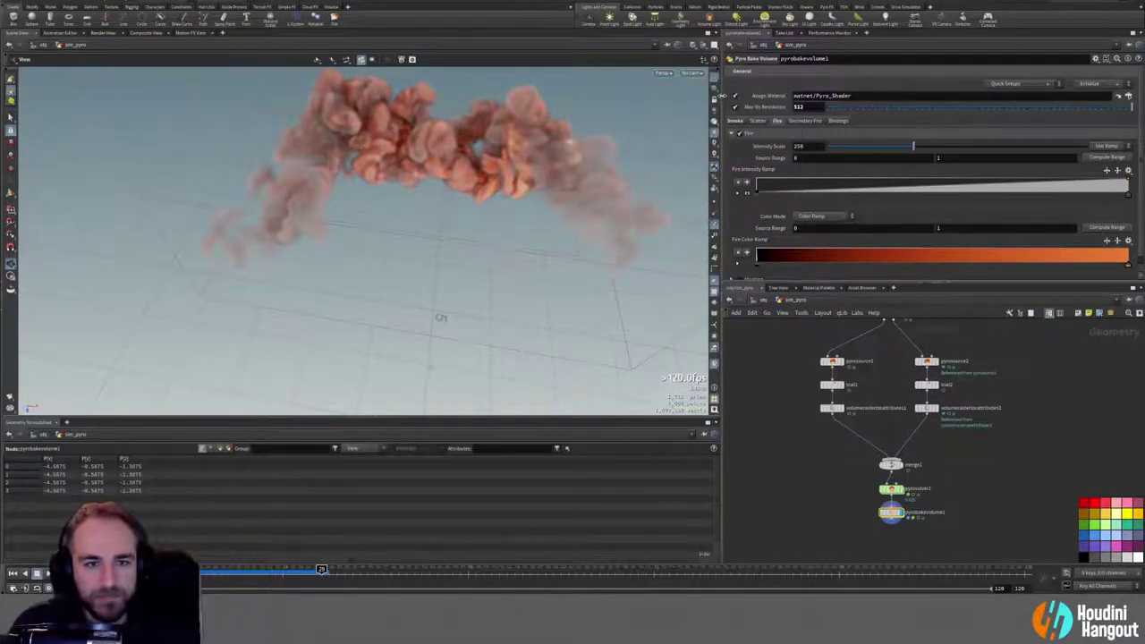
{"action": "left_click", "coordinate": [667, 75]}
{"action": "left_click", "coordinate": [691, 73]}
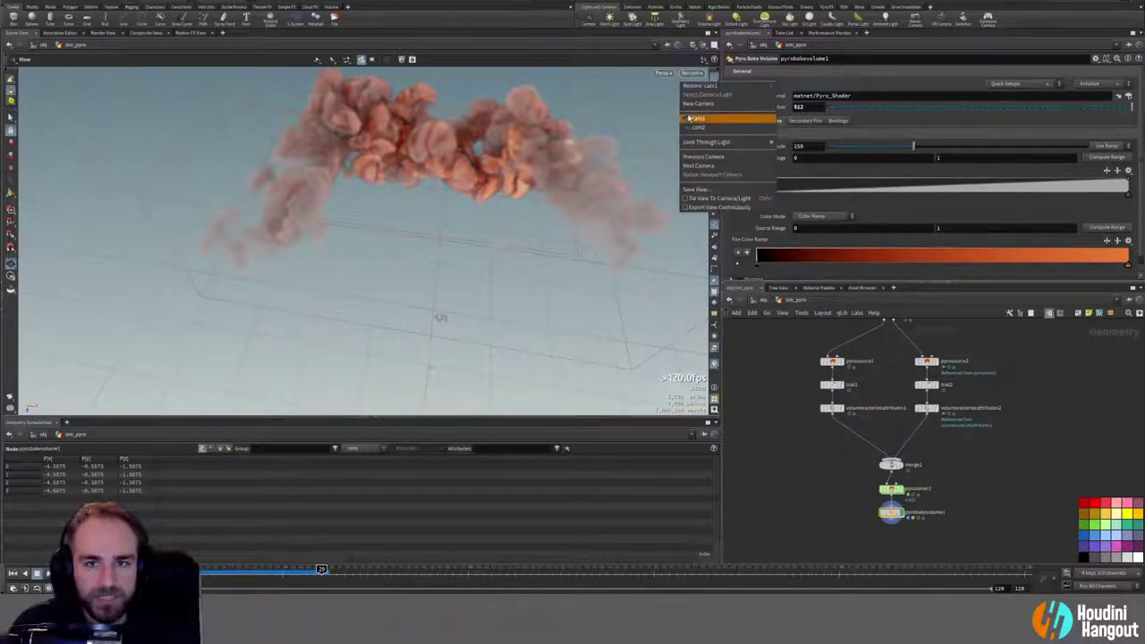
{"action": "left_click", "coordinate": [696, 118]}
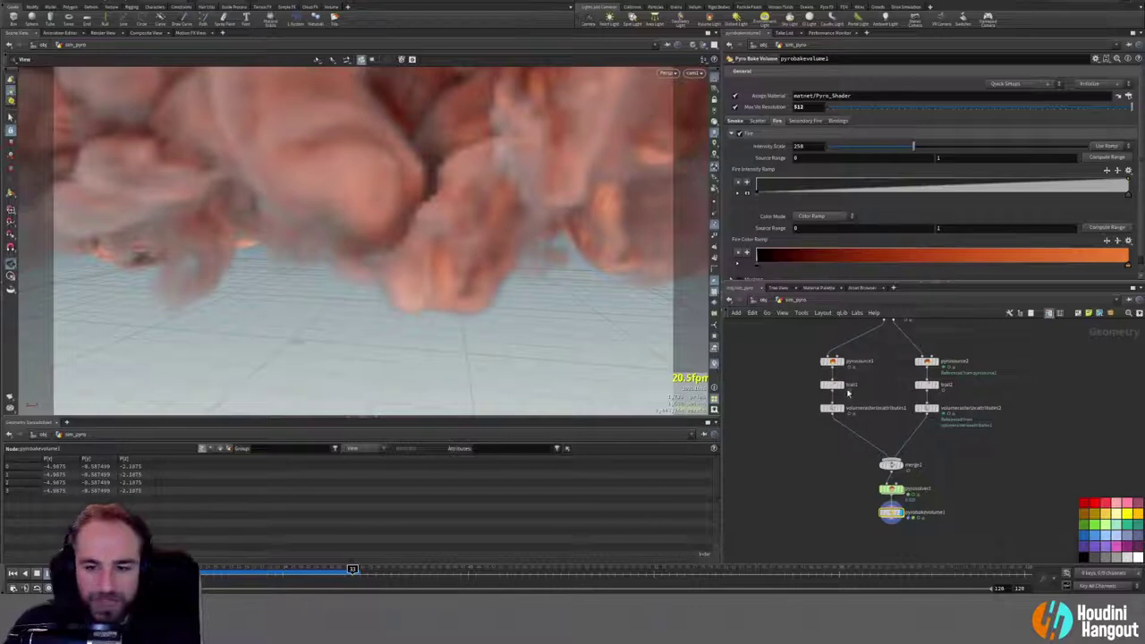
{"action": "left_click", "coordinate": [12, 573]}
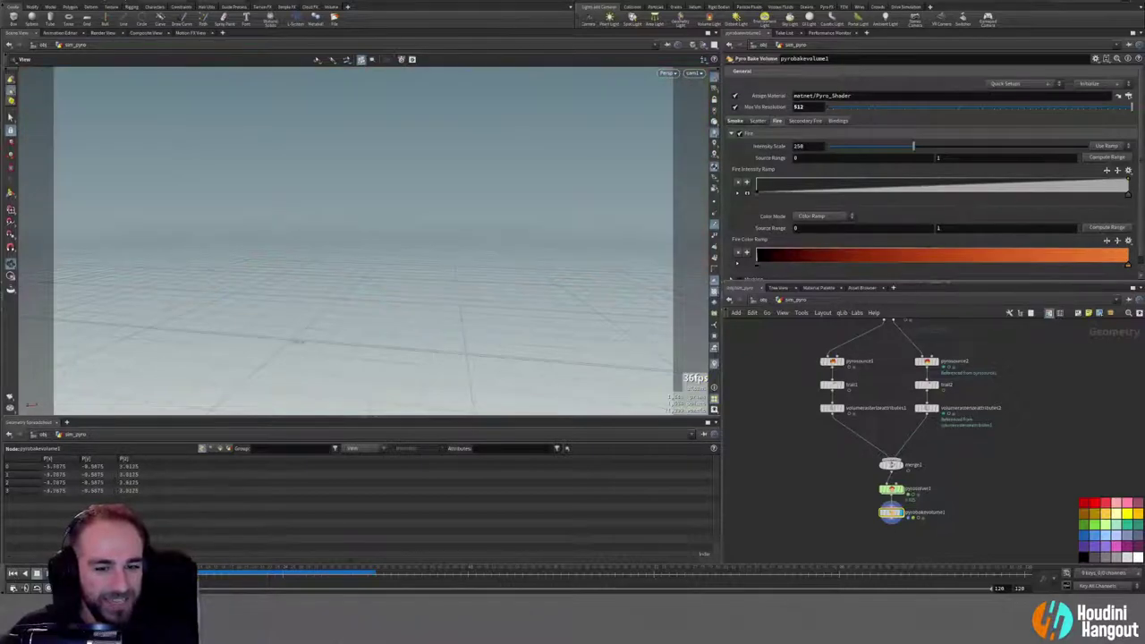
Step: Revert the density Dissipation in pyrosolver1's field settings to its default of 0.1
{"action": "left_click", "coordinate": [891, 488]}
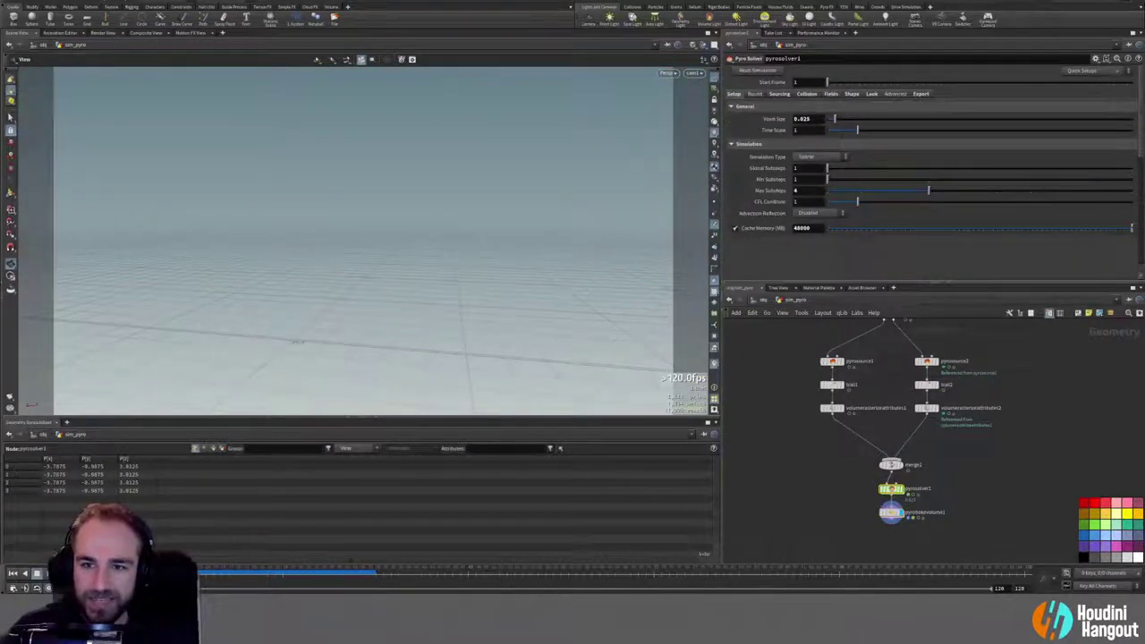
{"action": "left_click", "coordinate": [755, 94]}
{"action": "left_click", "coordinate": [779, 93]}
{"action": "left_click", "coordinate": [805, 93]}
{"action": "left_click", "coordinate": [830, 94]}
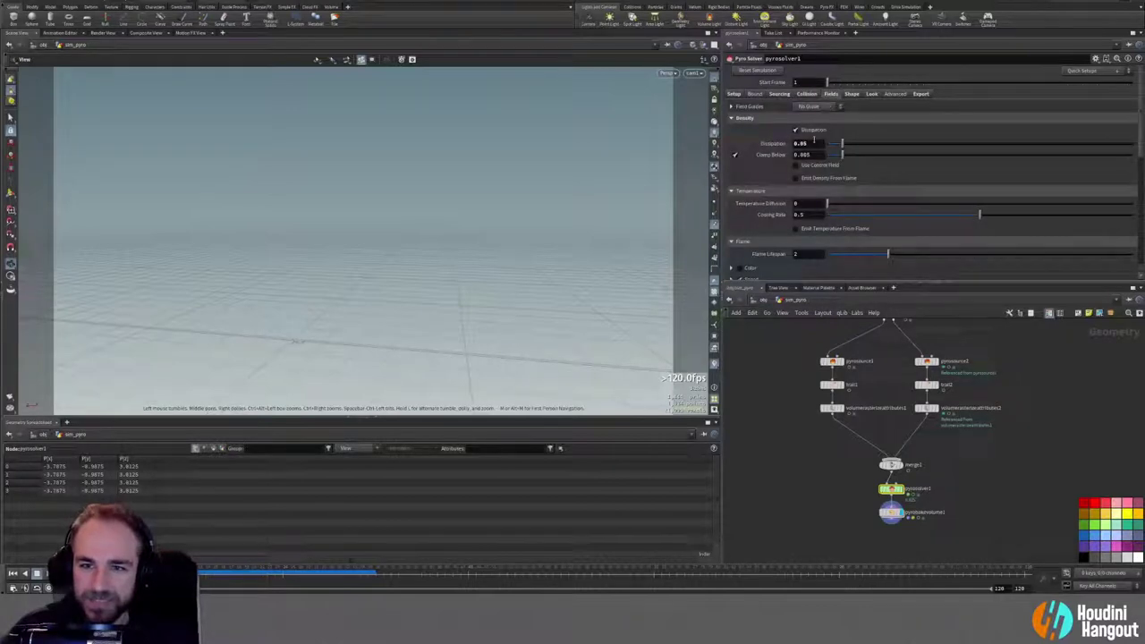
{"action": "right_click", "coordinate": [773, 146]}
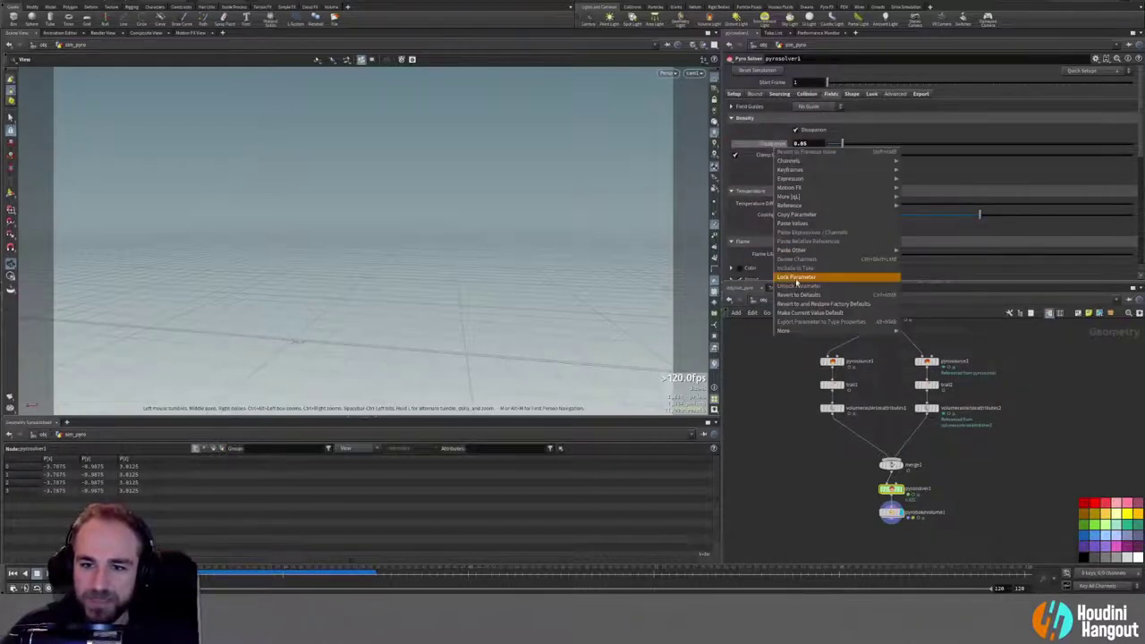
{"action": "left_click", "coordinate": [801, 297]}
{"action": "middle_click", "coordinate": [784, 145], "text": "ctrl"}
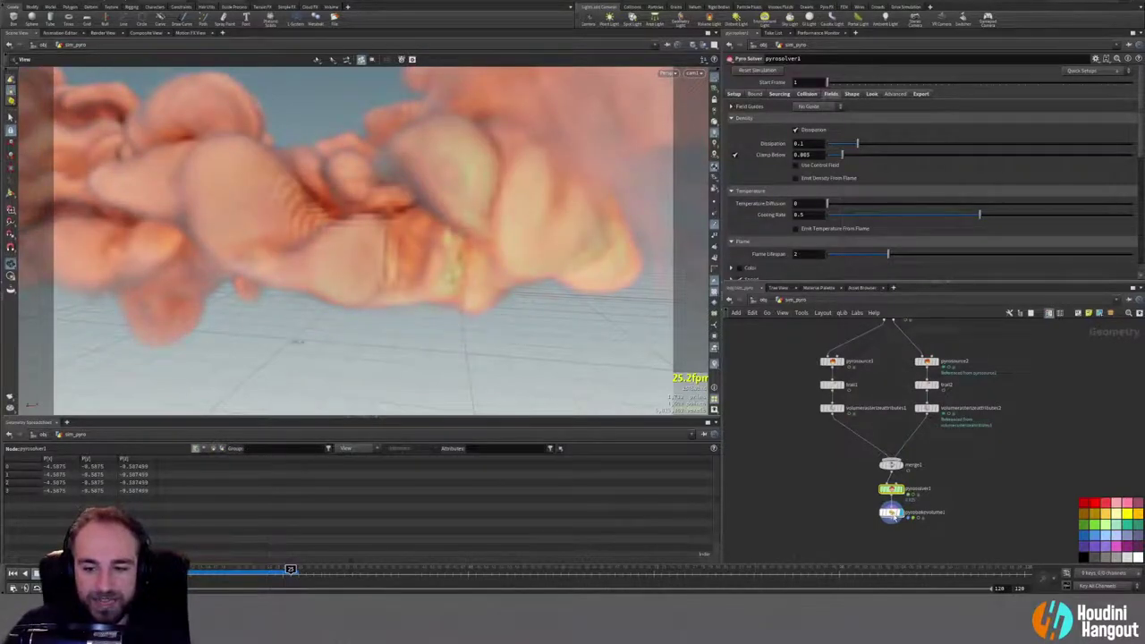
Step: Set pyrobakevolume1's fire Intensity Scale to 156 and look over its secondary fire and scatter settings
{"action": "left_click", "coordinate": [891, 512]}
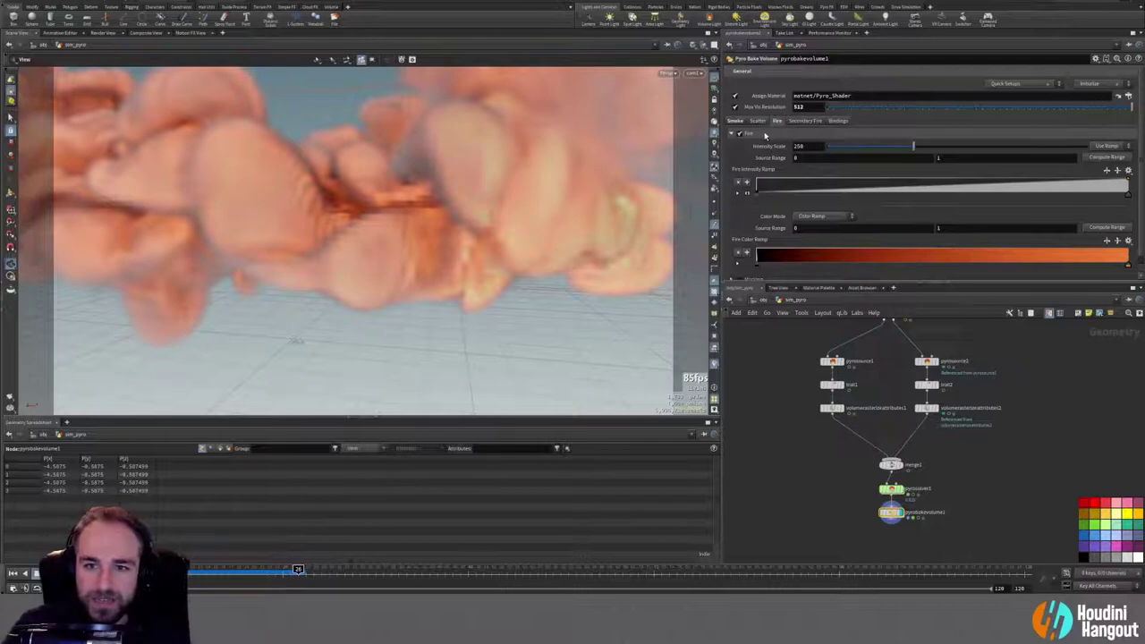
{"action": "left_click_drag", "start_coordinate": [884, 150], "coordinate": [880, 152]}
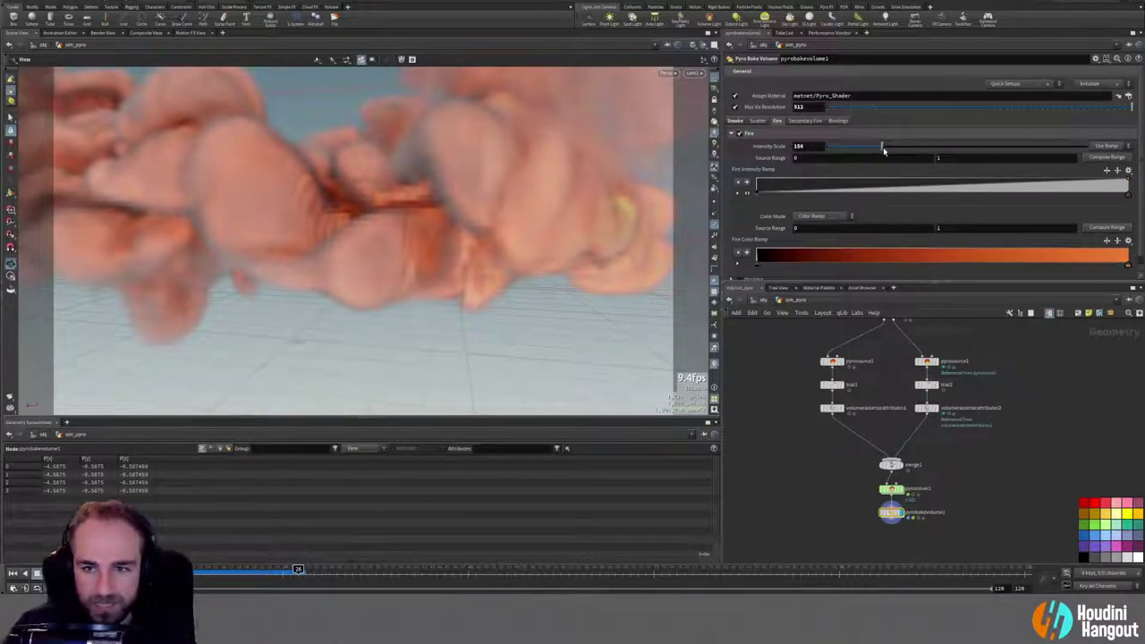
{"action": "left_click", "coordinate": [802, 123]}
{"action": "left_click", "coordinate": [778, 122]}
{"action": "left_click", "coordinate": [758, 123]}
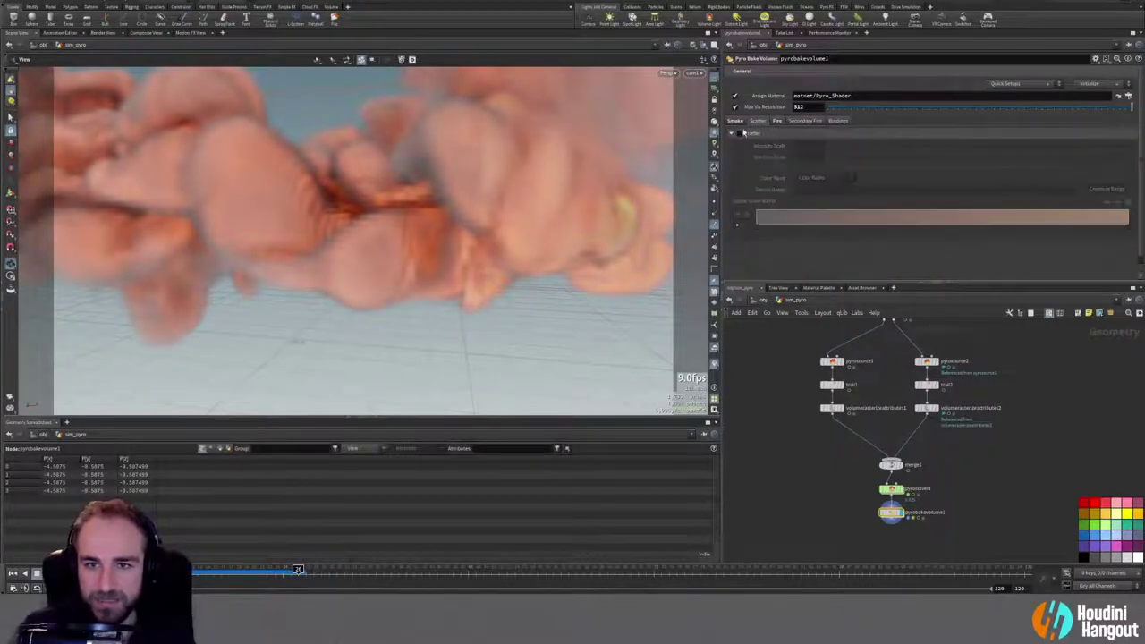
Step: Turn off the fire shading on pyrobakevolume1 and enable Scatter instead
{"action": "left_click", "coordinate": [777, 122]}
{"action": "left_click", "coordinate": [740, 134]}
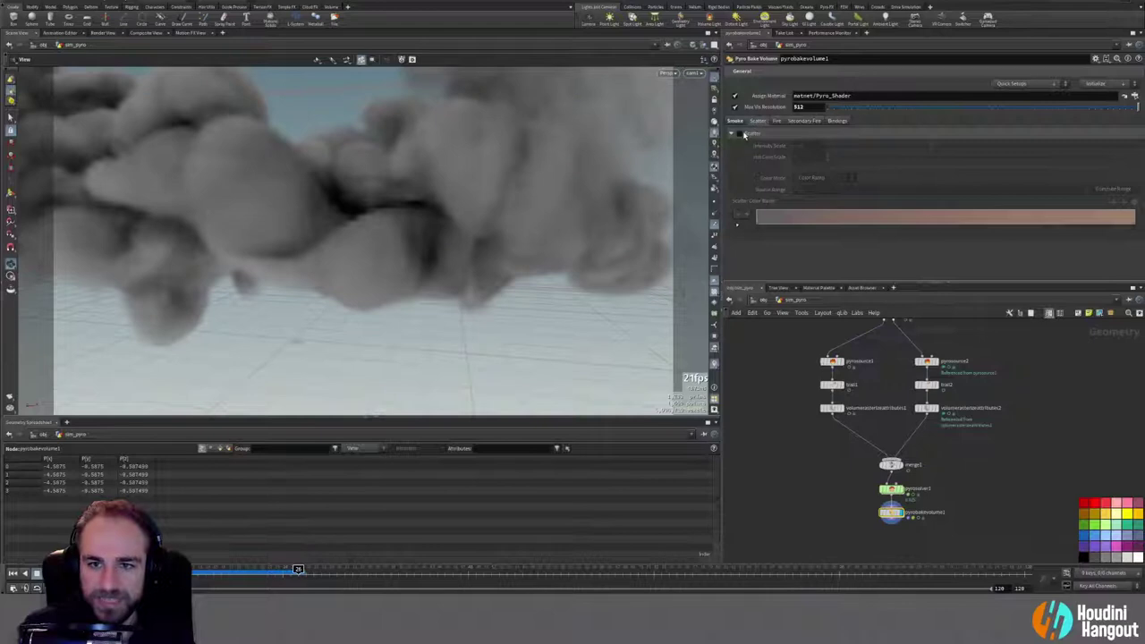
{"action": "left_click", "coordinate": [756, 122]}
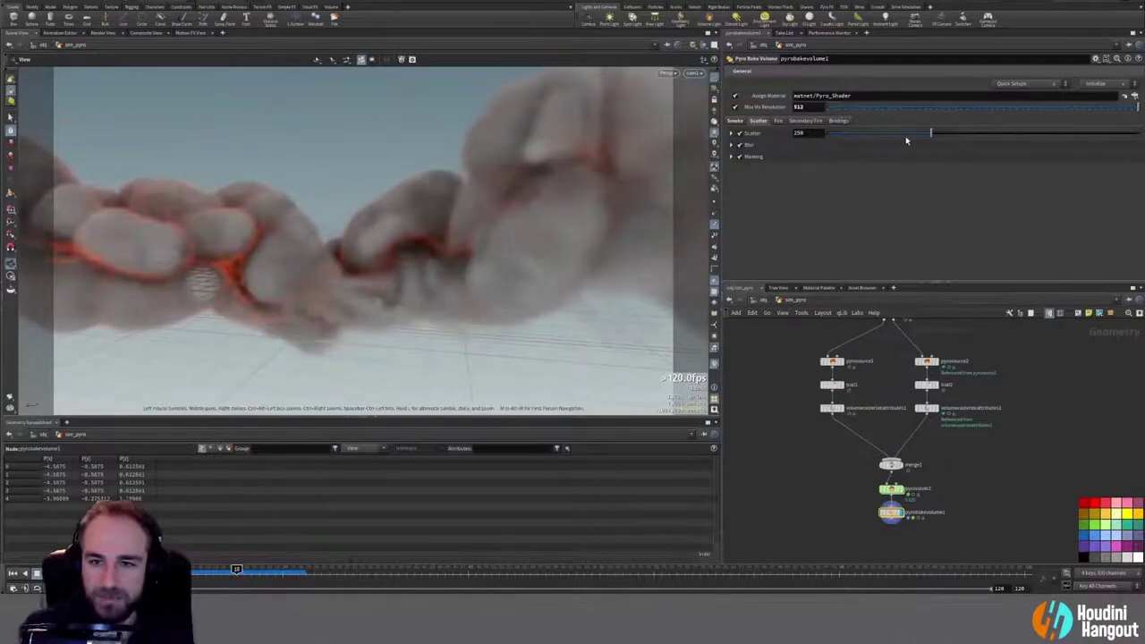
Step: Compare scatter with and without Masking, keep it enabled and set Mask Center to 0.58 and Mask Width to 0.135
{"action": "left_click", "coordinate": [740, 158]}
{"action": "left_click", "coordinate": [740, 158]}
{"action": "left_click", "coordinate": [738, 156]}
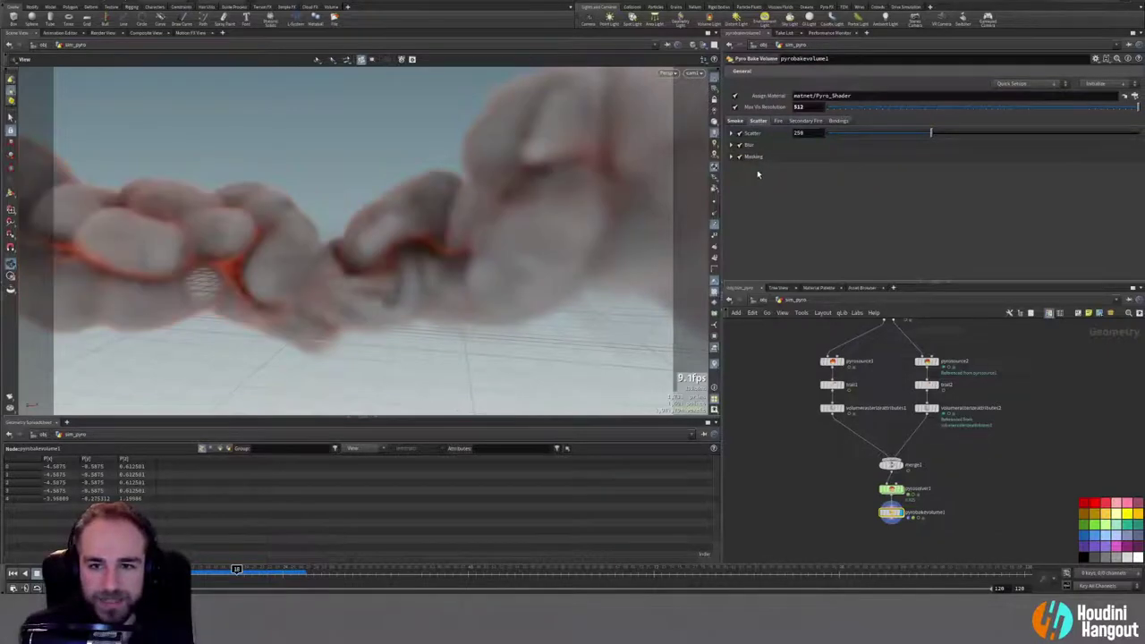
{"action": "left_click", "coordinate": [732, 156]}
{"action": "mouse_move", "coordinate": [832, 169]}
{"action": "left_mouse_down"}
{"action": "mouse_move", "coordinate": [872, 169]}
{"action": "mouse_move", "coordinate": [846, 181]}
{"action": "mouse_move", "coordinate": [844, 170]}
{"action": "mouse_move", "coordinate": [864, 180]}
{"action": "left_mouse_up"}
Step: Turn pyrobakevolume1's fire shading back on and lower its Intensity Scale
{"action": "left_click", "coordinate": [777, 121]}
{"action": "left_click", "coordinate": [733, 134]}
{"action": "left_click", "coordinate": [733, 134]}
{"action": "left_click", "coordinate": [739, 134]}
{"action": "left_click_drag", "start_coordinate": [881, 146], "coordinate": [853, 149]}
Step: Try a scatter Hot Core Scale of 500 on pyrobakevolume1 and revert it to the default
{"action": "left_click", "coordinate": [758, 122]}
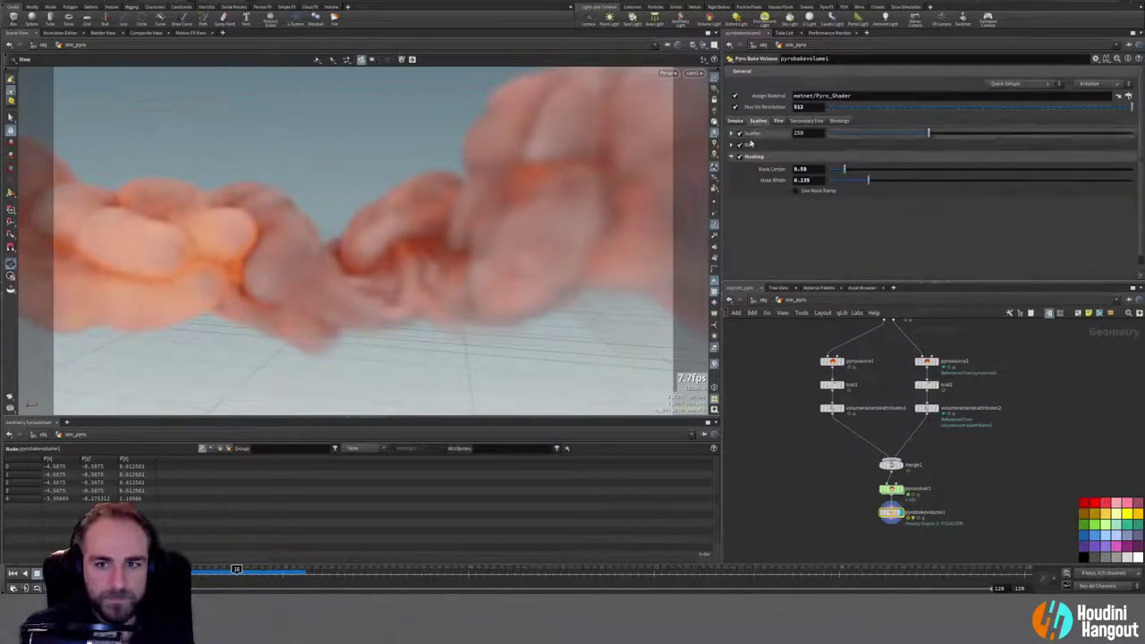
{"action": "left_click", "coordinate": [731, 135]}
{"action": "left_click_drag", "start_coordinate": [827, 157], "coordinate": [1131, 157]}
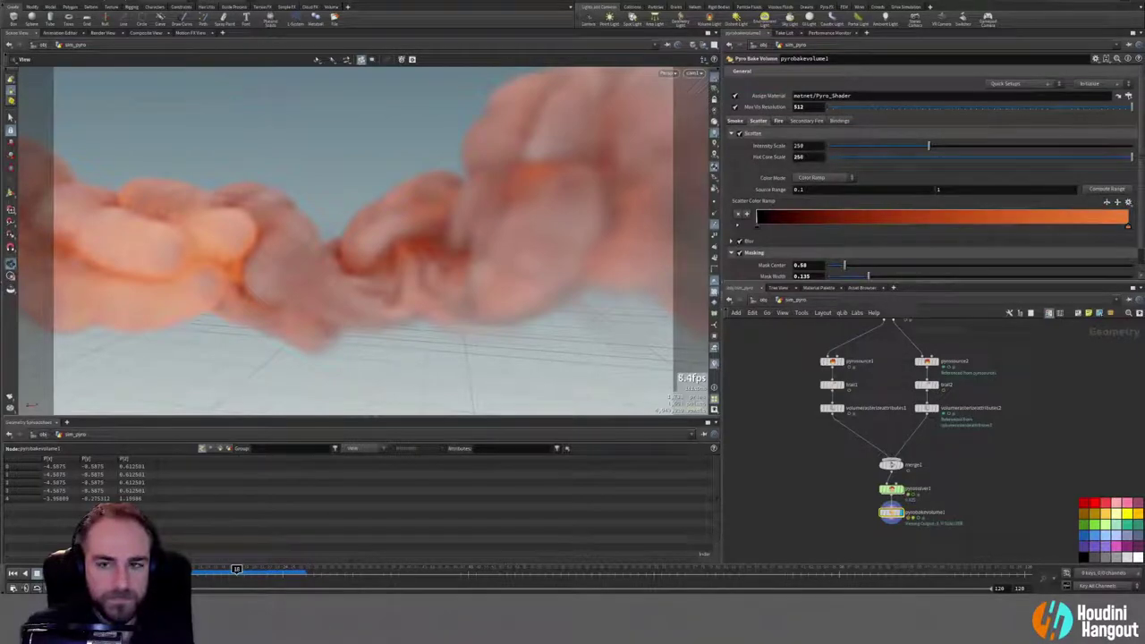
{"action": "left_click", "coordinate": [811, 158]}
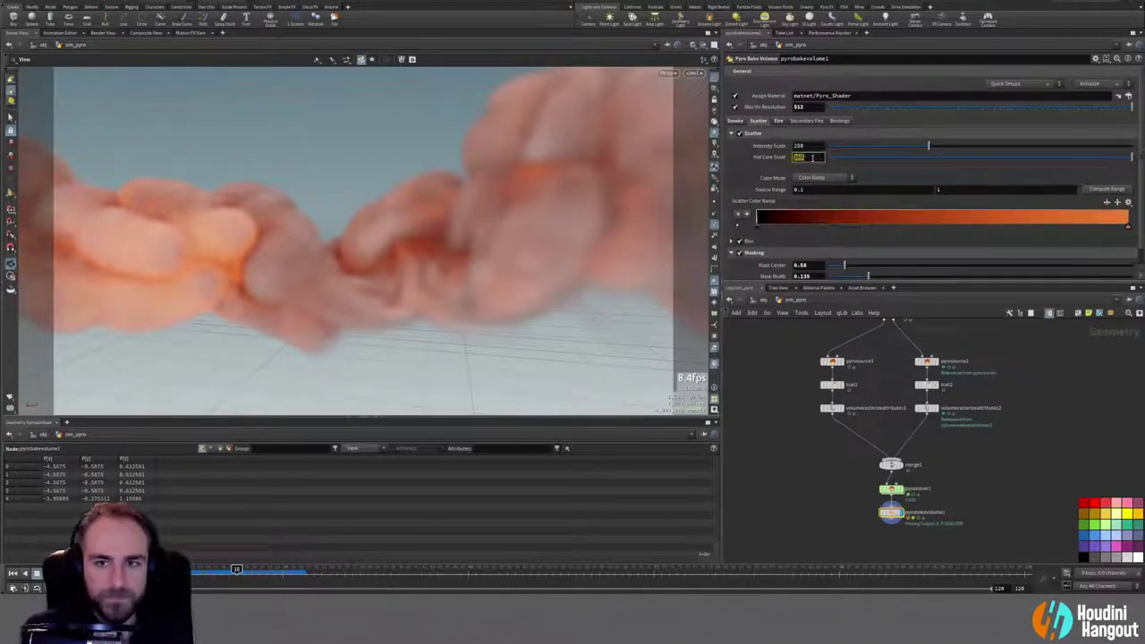
{"action": "type", "text": "500"}
{"action": "key", "text": "Return"}
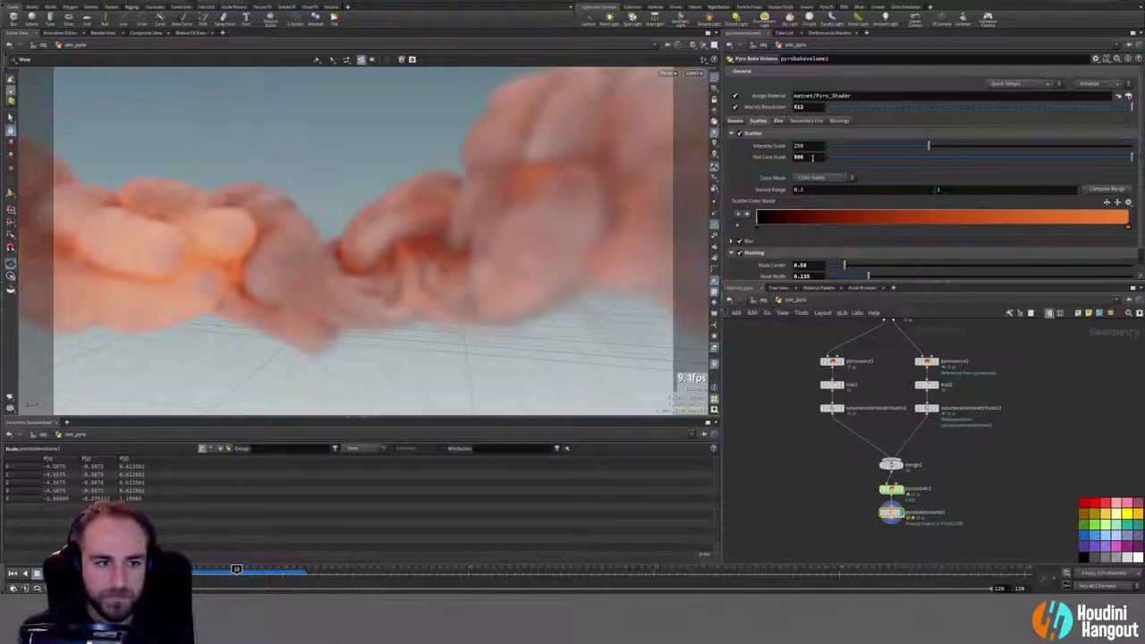
{"action": "right_click", "coordinate": [754, 164]}
{"action": "left_click", "coordinate": [791, 308]}
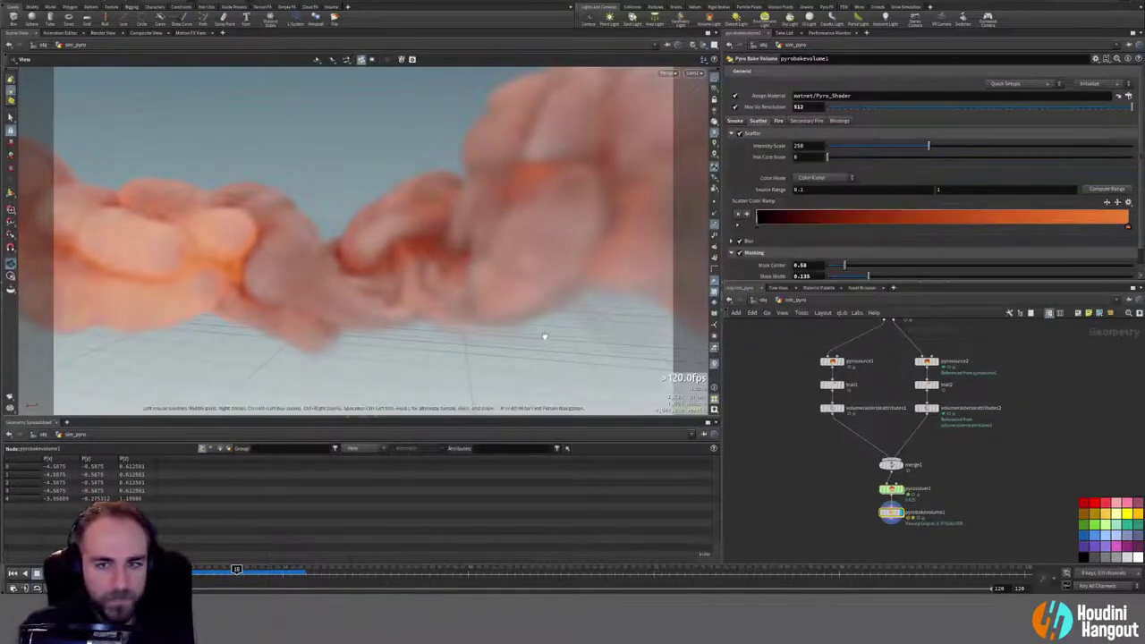
Step: Open the color editor for the end point of the Scatter Color Ramp
{"action": "double_click", "coordinate": [1128, 225]}
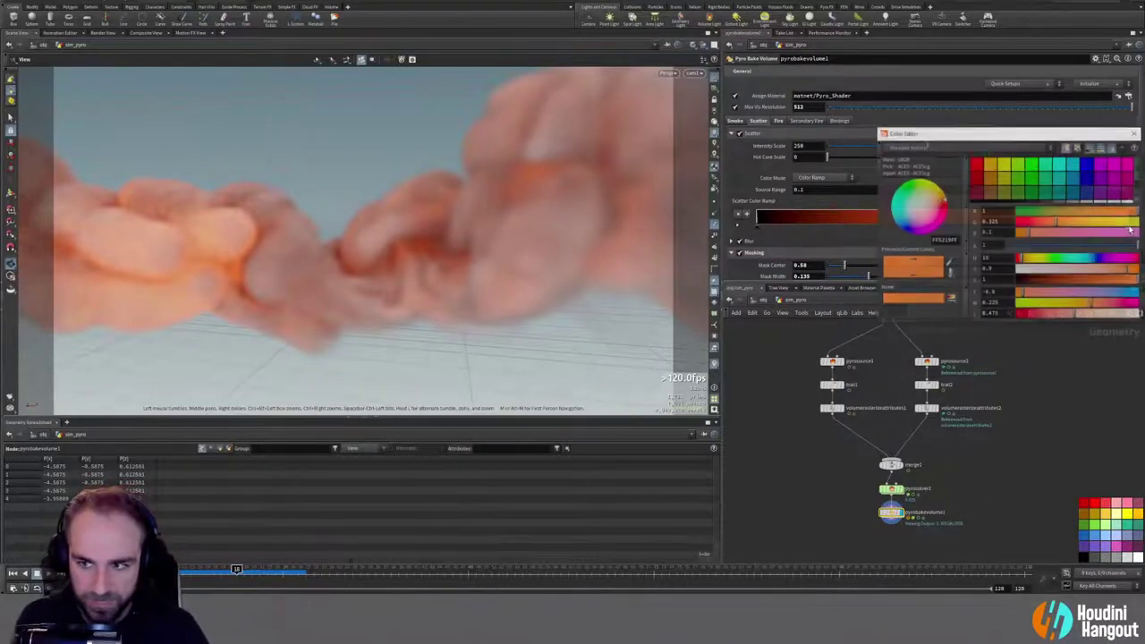
Step: Recolor the bright end of the pyro bake volume's scatter color ramp to pure blue
{"action": "left_click", "coordinate": [1060, 166]}
{"action": "left_click_drag", "start_coordinate": [983, 132], "coordinate": [386, 215]}
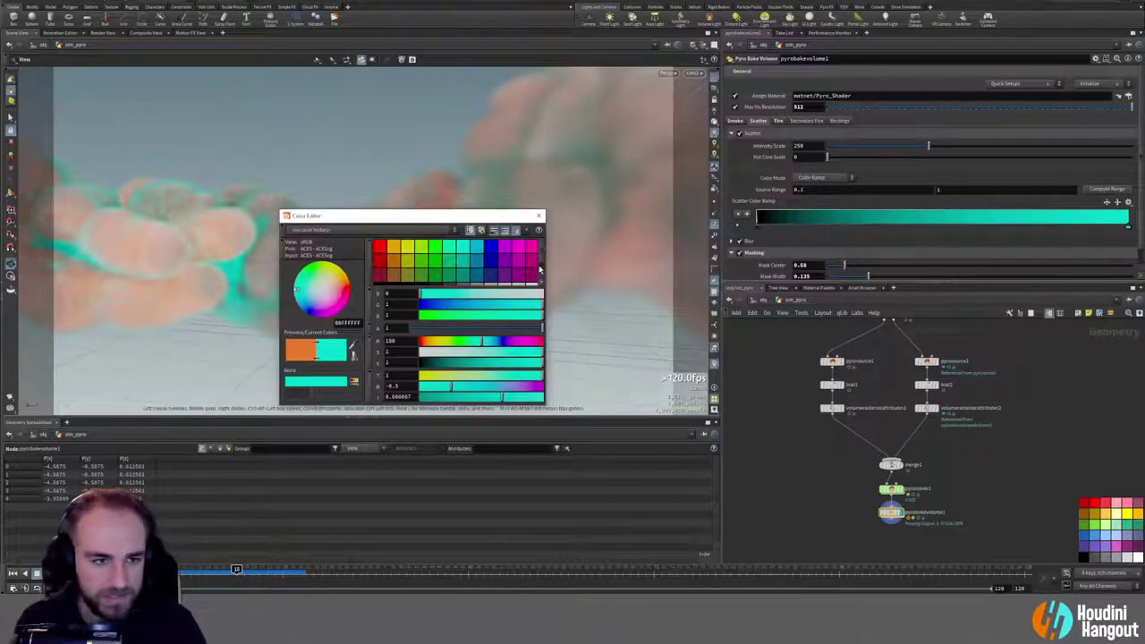
{"action": "left_click", "coordinate": [497, 250]}
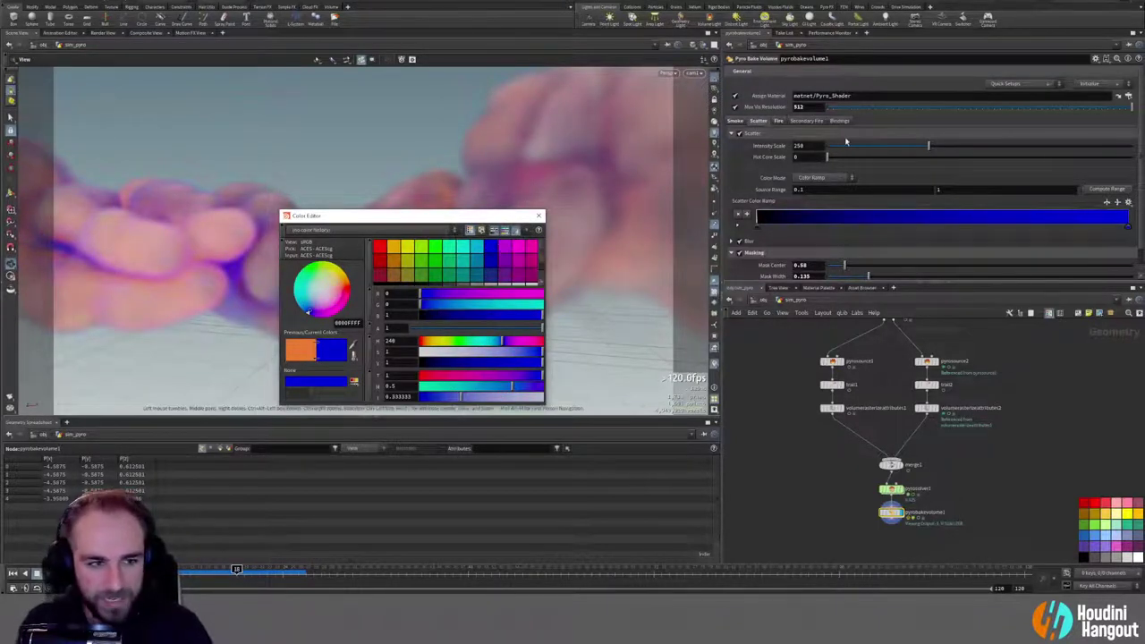
Step: Recolor the bright end of the fire color ramp to magenta and close the color editor
{"action": "left_click", "coordinate": [779, 122]}
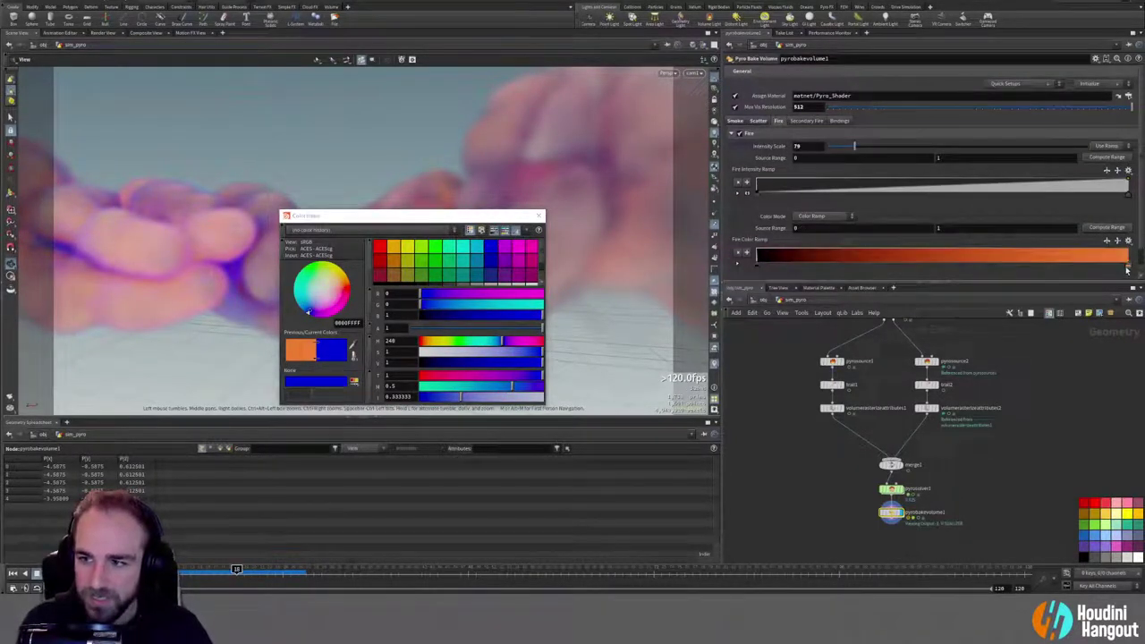
{"action": "left_click", "coordinate": [1126, 268]}
{"action": "left_click", "coordinate": [527, 254]}
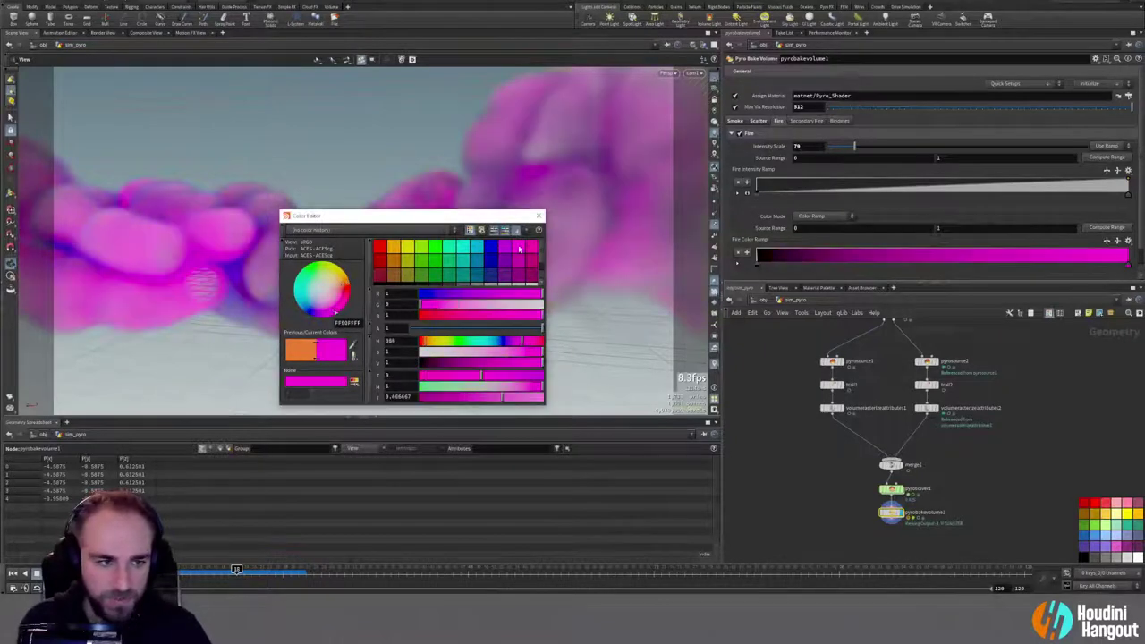
{"action": "left_click", "coordinate": [539, 215]}
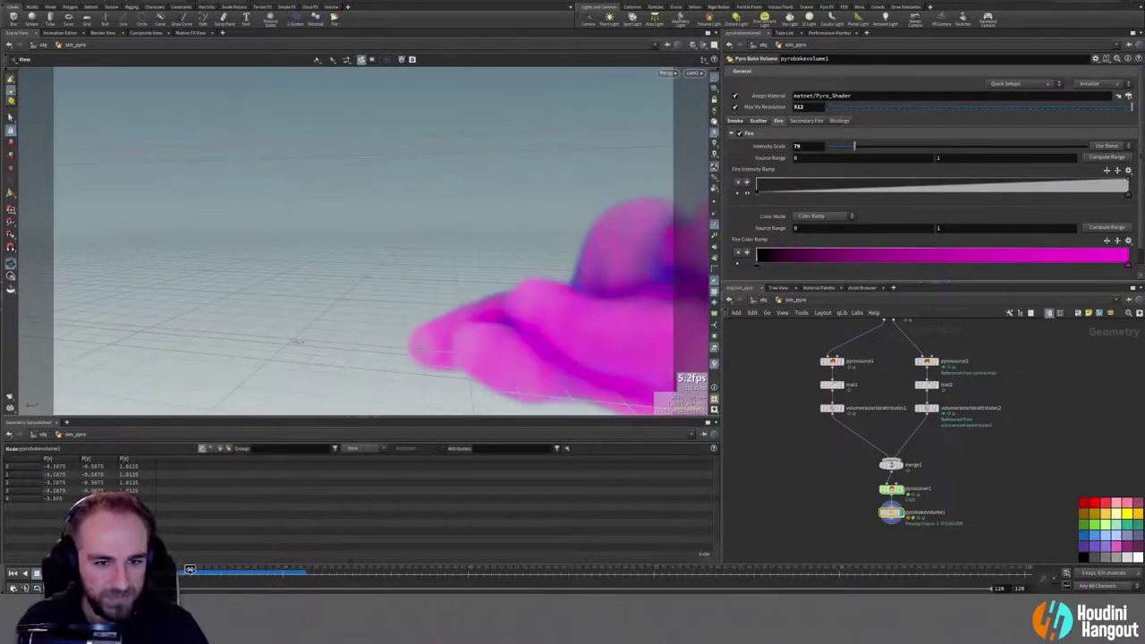
Step: Show the smoke color as HSV sliders and set its value component to 0.5 for a mid grey
{"action": "left_click", "coordinate": [732, 121]}
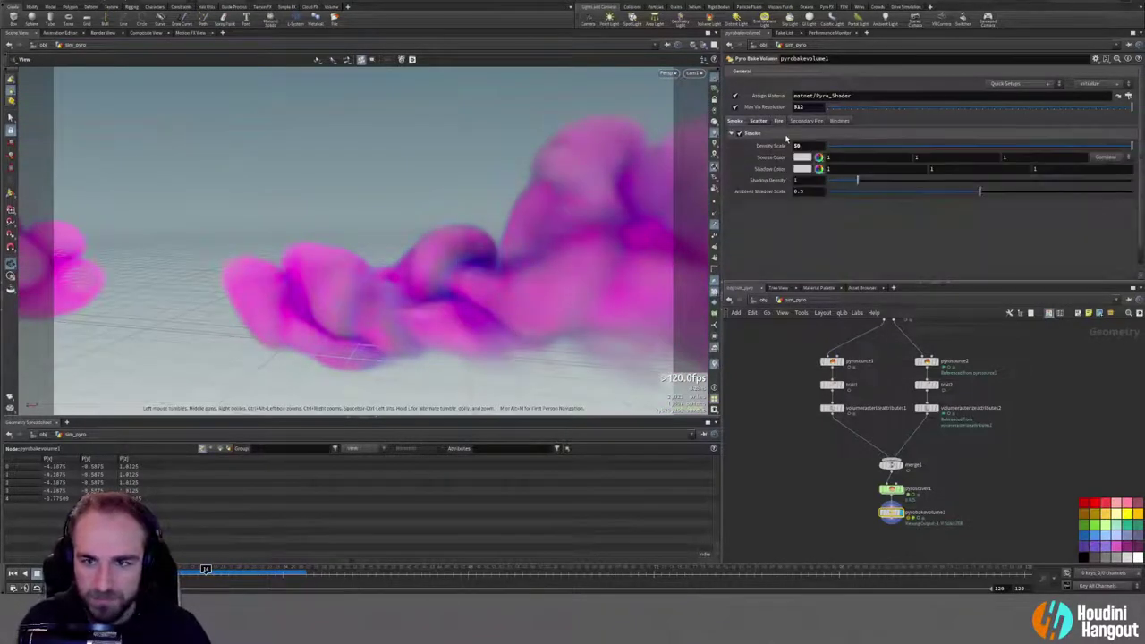
{"action": "left_click", "coordinate": [818, 157]}
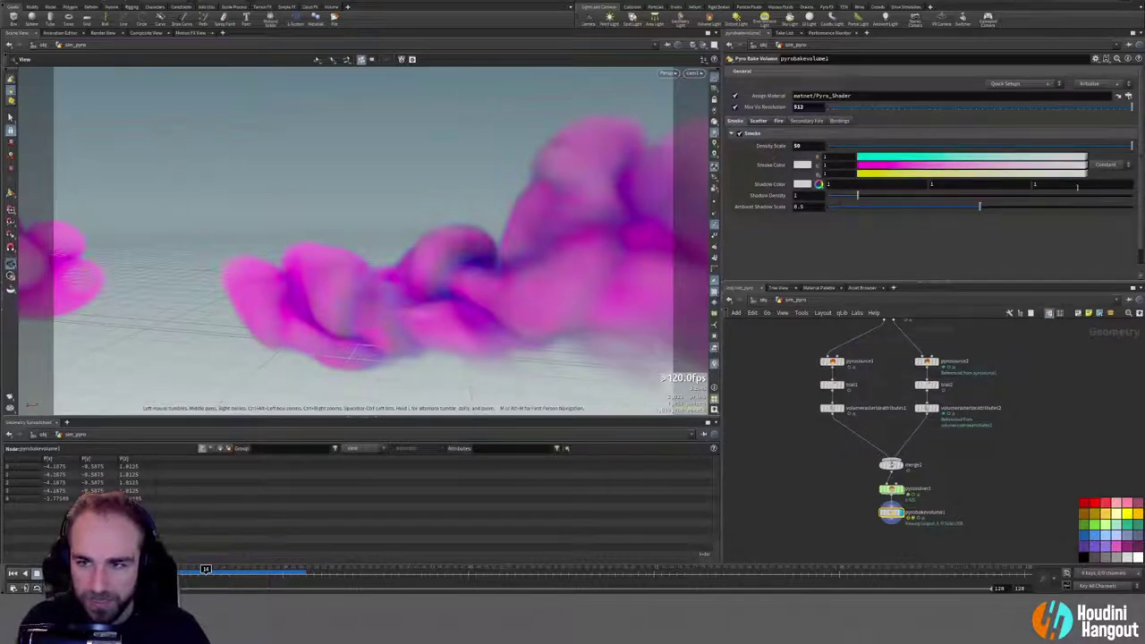
{"action": "left_click", "coordinate": [821, 161]}
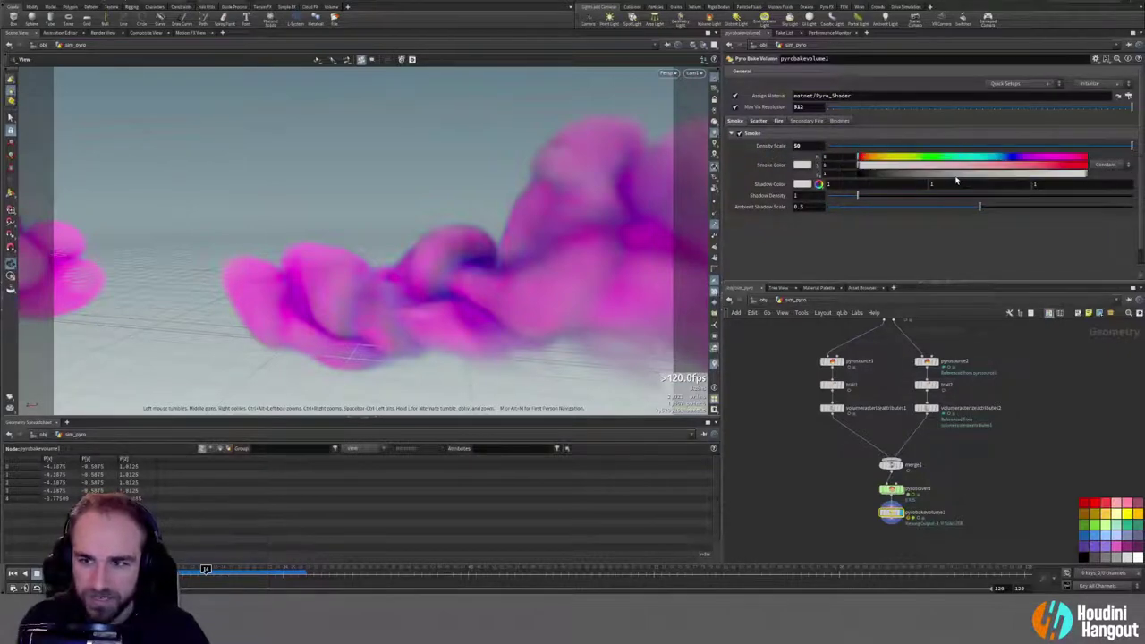
{"action": "left_click_drag", "start_coordinate": [834, 174], "coordinate": [753, 171]}
{"action": "type", "text": "0.5"}
{"action": "key", "text": "Return"}
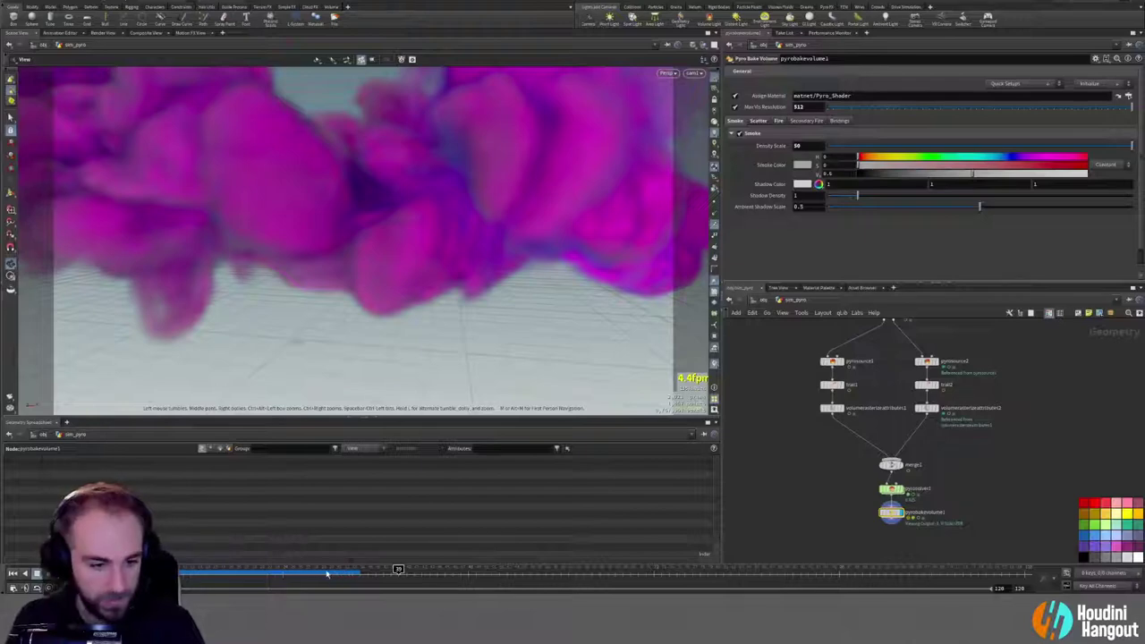
Step: Enable Emit Density From Flame and Emit Temperature From Flame in the fields settings of pyrosolver1
{"action": "left_click_drag", "start_coordinate": [338, 573], "coordinate": [314, 569]}
{"action": "right_click_drag", "start_coordinate": [424, 235], "coordinate": [174, 187]}
{"action": "left_click_drag", "start_coordinate": [173, 187], "coordinate": [417, 273]}
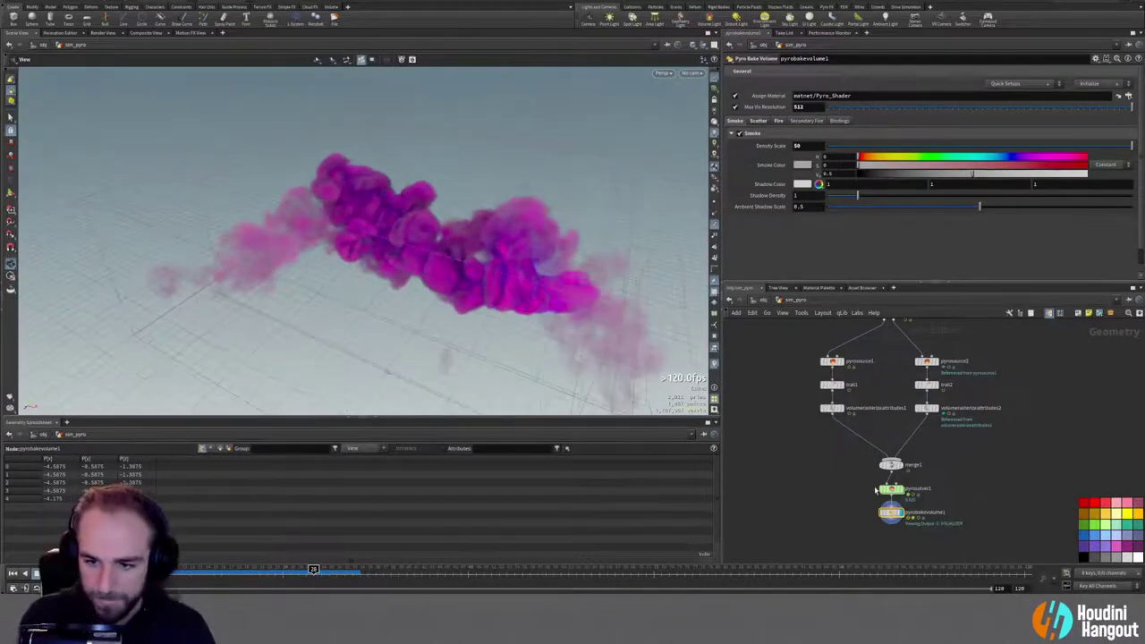
{"action": "left_click", "coordinate": [891, 489]}
{"action": "double_click", "coordinate": [890, 489]}
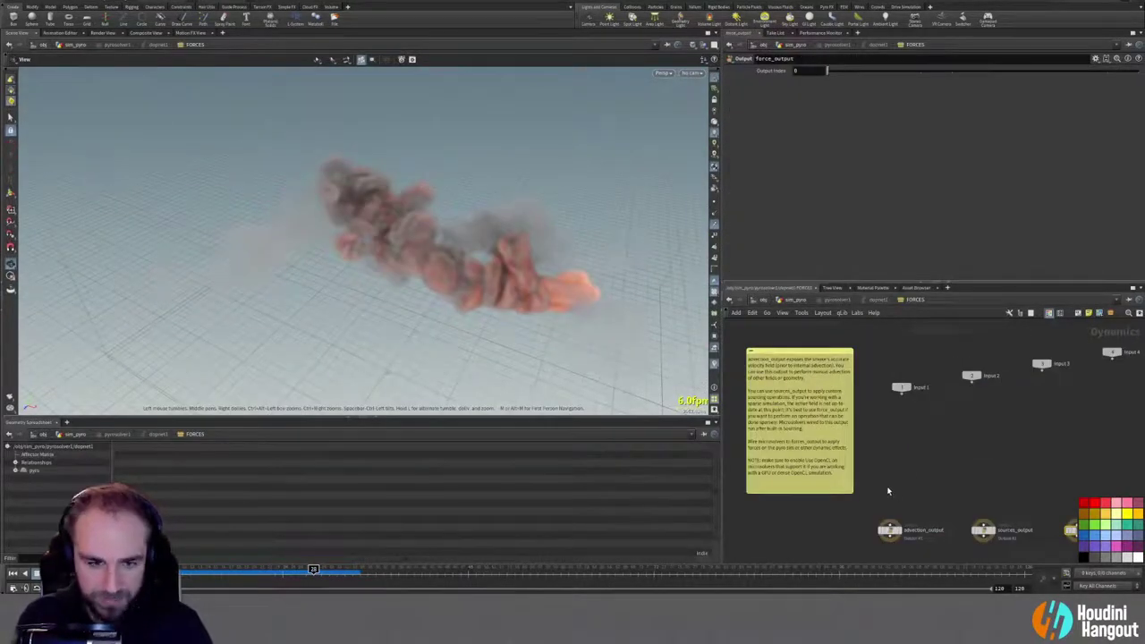
{"action": "key", "text": "u"}
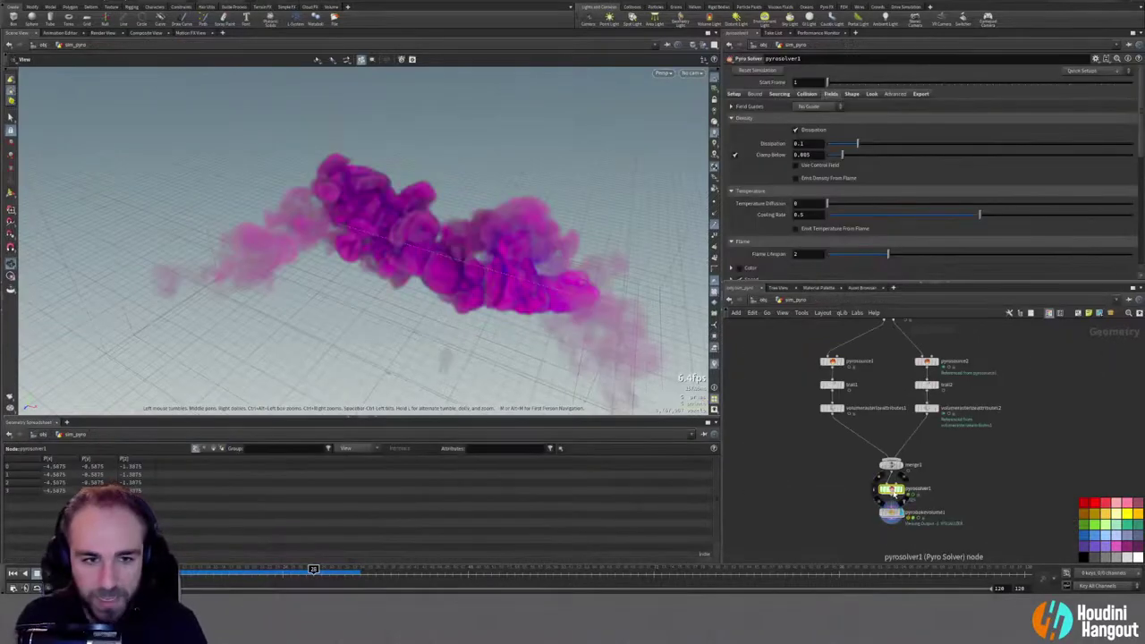
{"action": "left_click", "coordinate": [795, 178]}
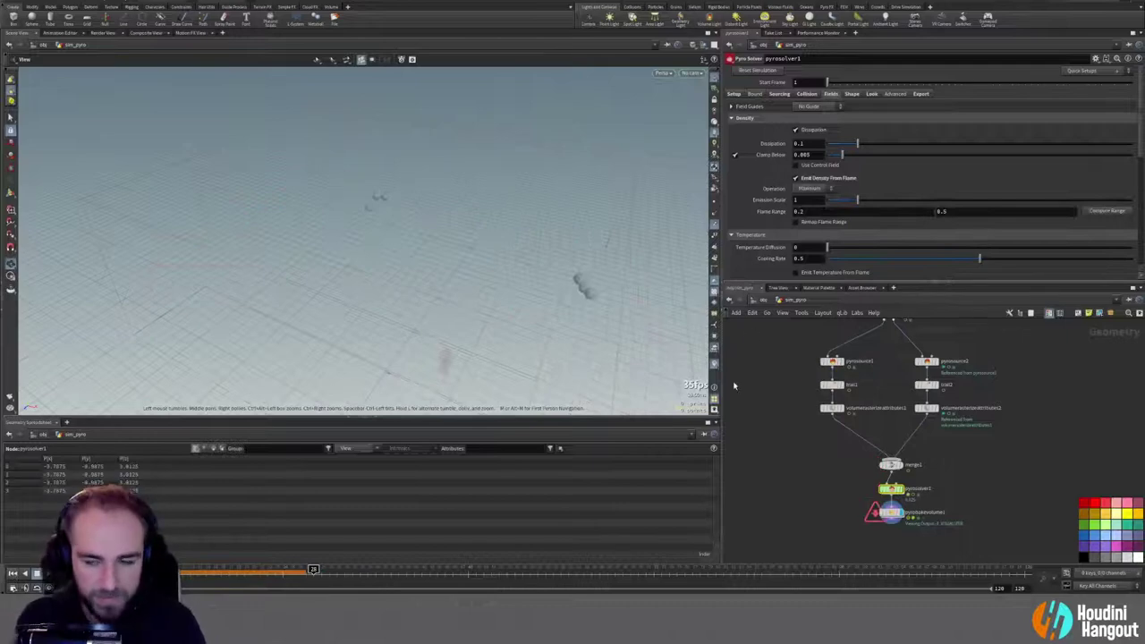
{"action": "left_click", "coordinate": [795, 272]}
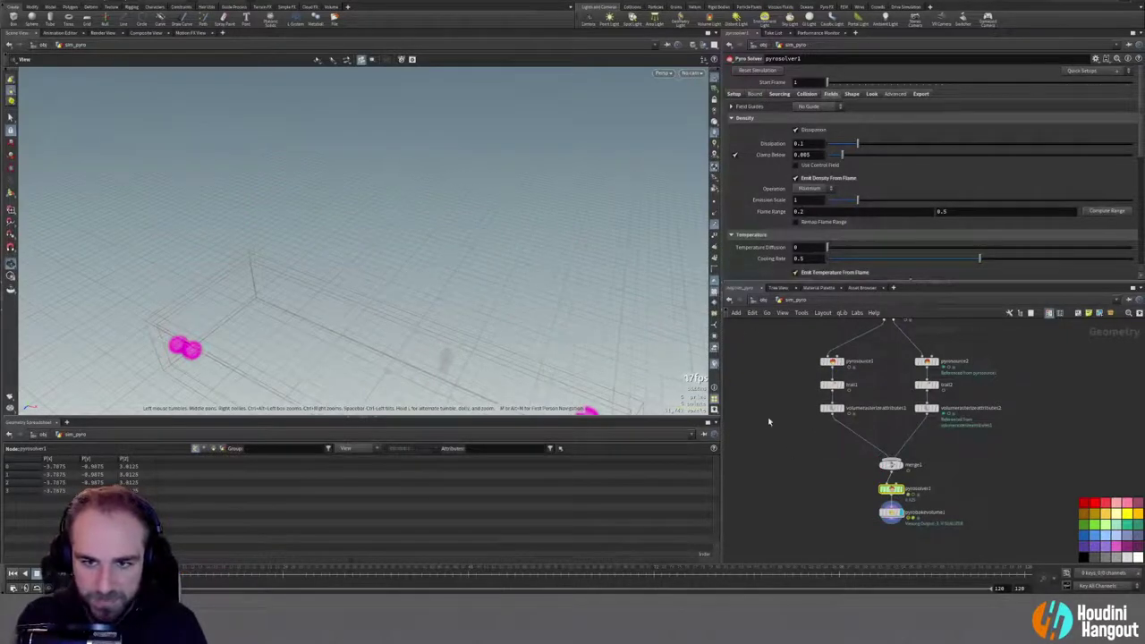
{"action": "scroll", "coordinate": [760, 229], "scroll_direction": "down", "scroll_amount": 1}
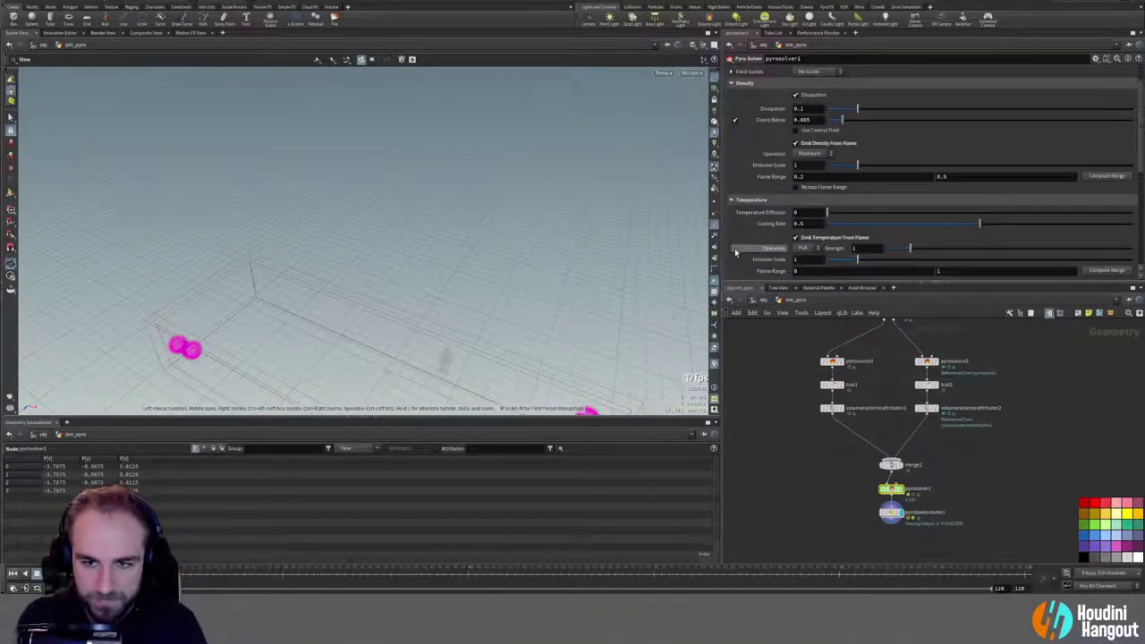
{"action": "scroll", "coordinate": [736, 254], "scroll_direction": "up", "scroll_amount": 1}
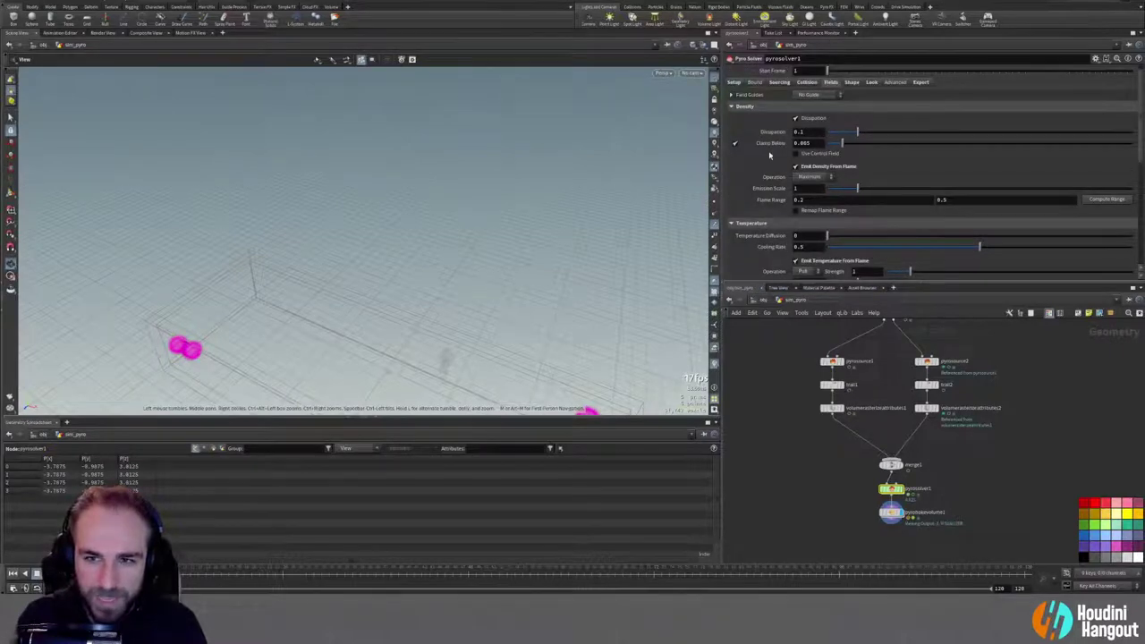
Step: Turn off the pyro solver's density source by setting Volume 1's activation to 0, and play the baked volume
{"action": "left_click", "coordinate": [779, 82]}
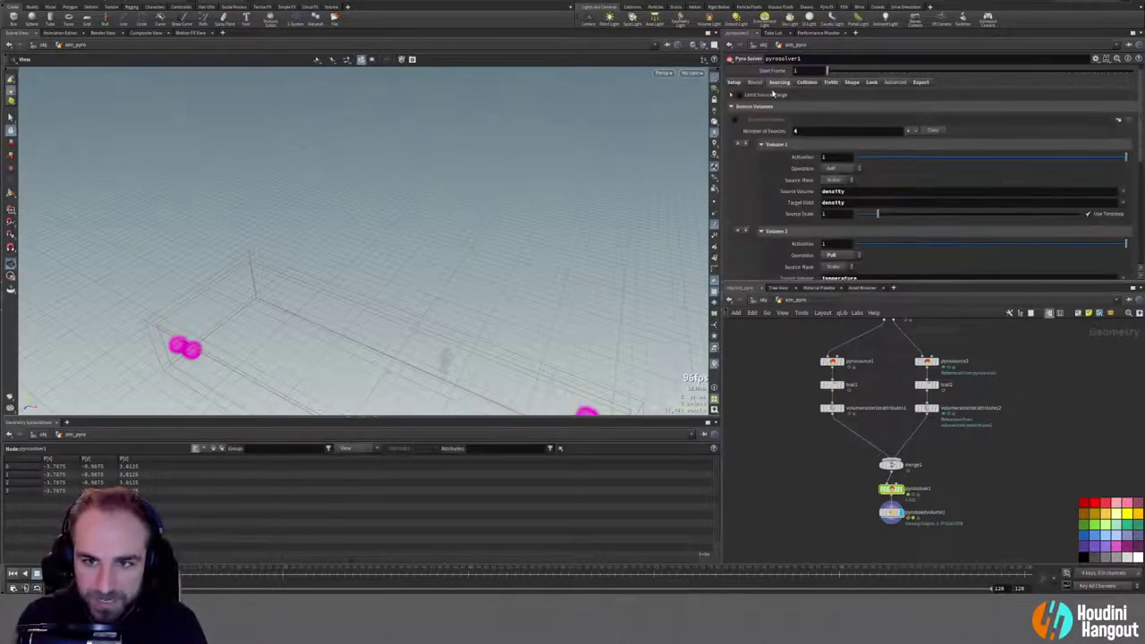
{"action": "left_click", "coordinate": [856, 158]}
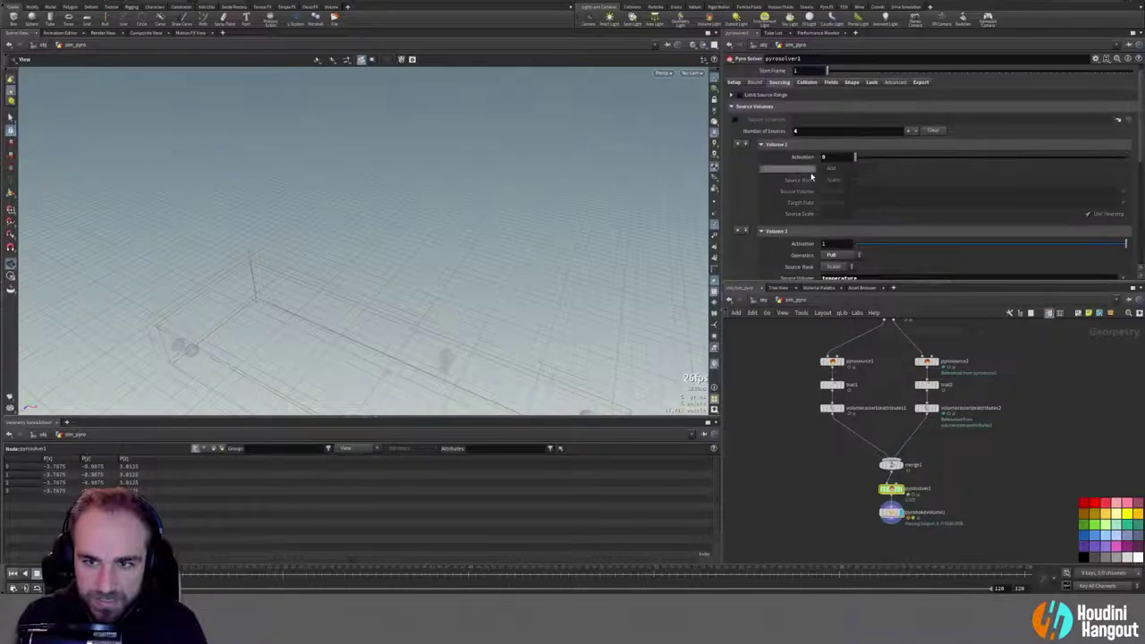
{"action": "left_click", "coordinate": [905, 515]}
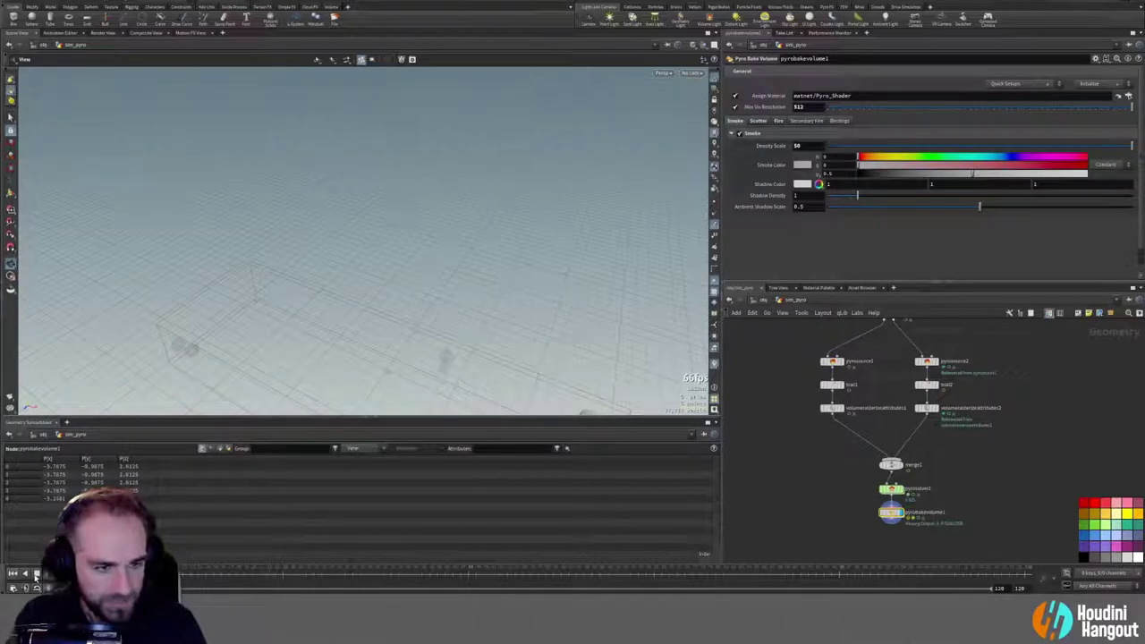
{"action": "left_click", "coordinate": [35, 575]}
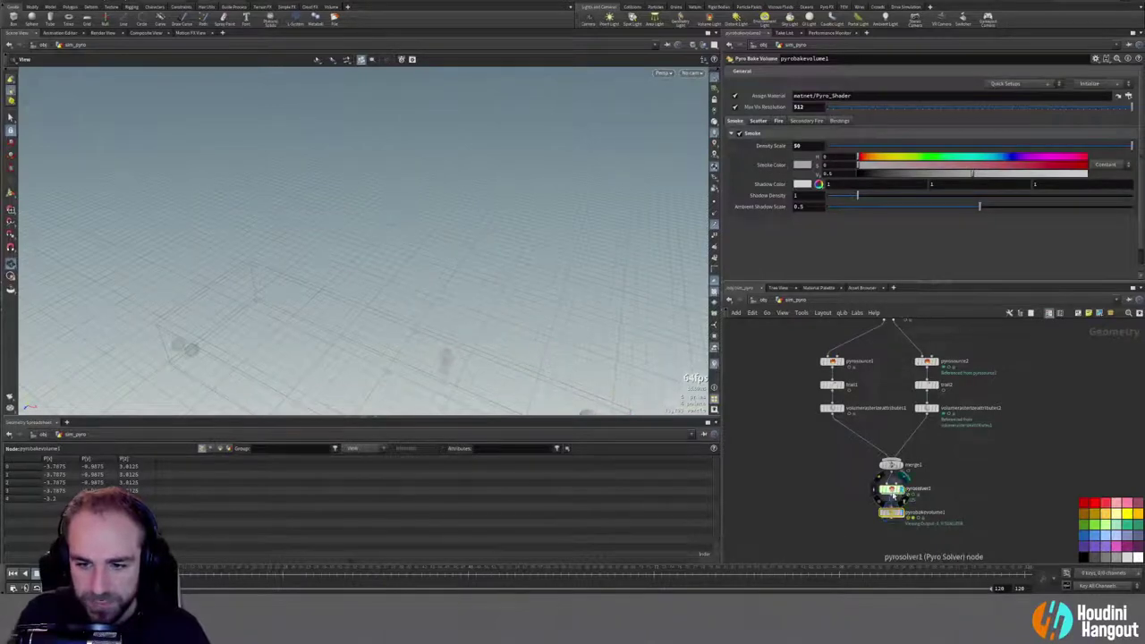
Step: Display pyrosolver1, set its voxel size to 0.035 and play the simulation
{"action": "left_click", "coordinate": [890, 489]}
{"action": "left_click", "coordinate": [733, 82]}
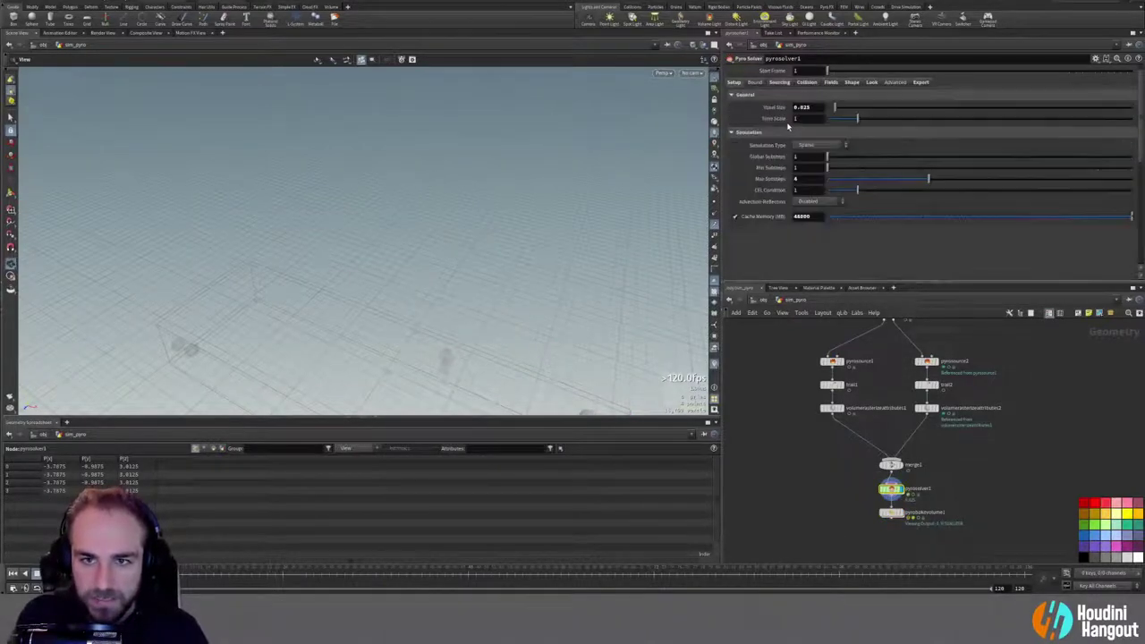
{"action": "type", "text": "0.035"}
{"action": "key", "text": "Return"}
{"action": "left_click", "coordinate": [38, 574]}
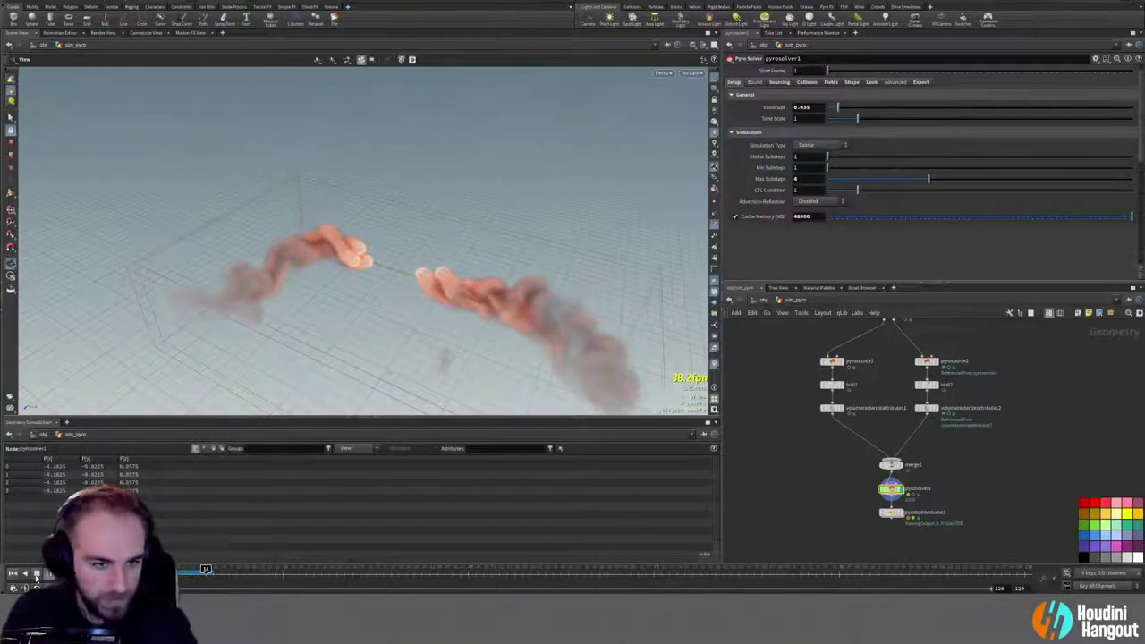
Step: Display pyrobakevolume1 and look at the colored trails through cam1
{"action": "left_click", "coordinate": [891, 513]}
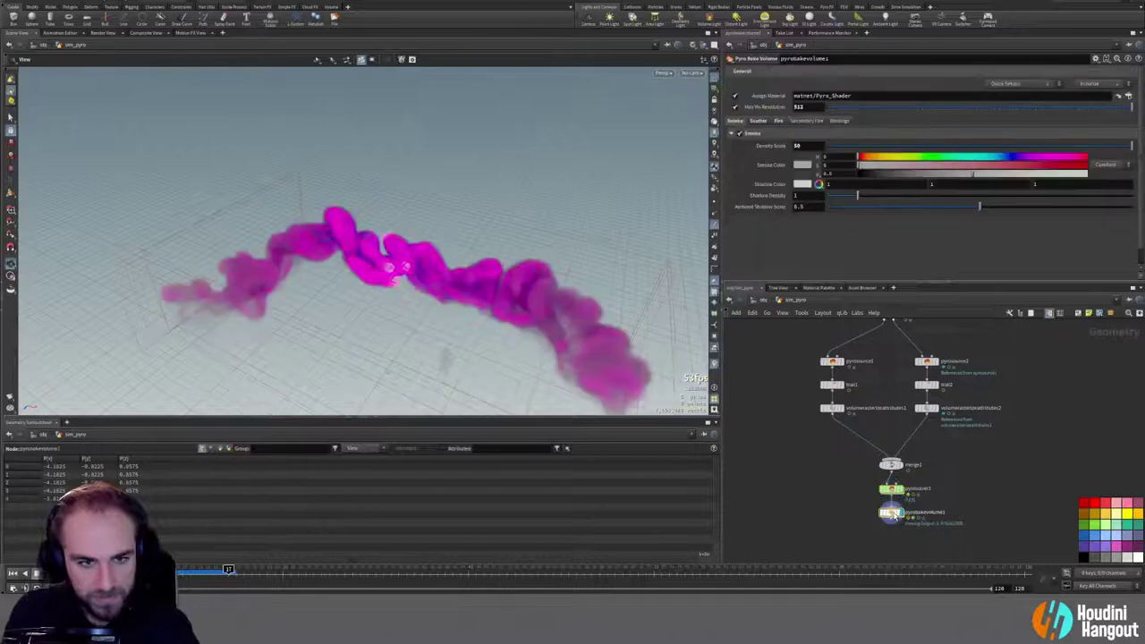
{"action": "left_click_drag", "start_coordinate": [417, 313], "coordinate": [500, 241]}
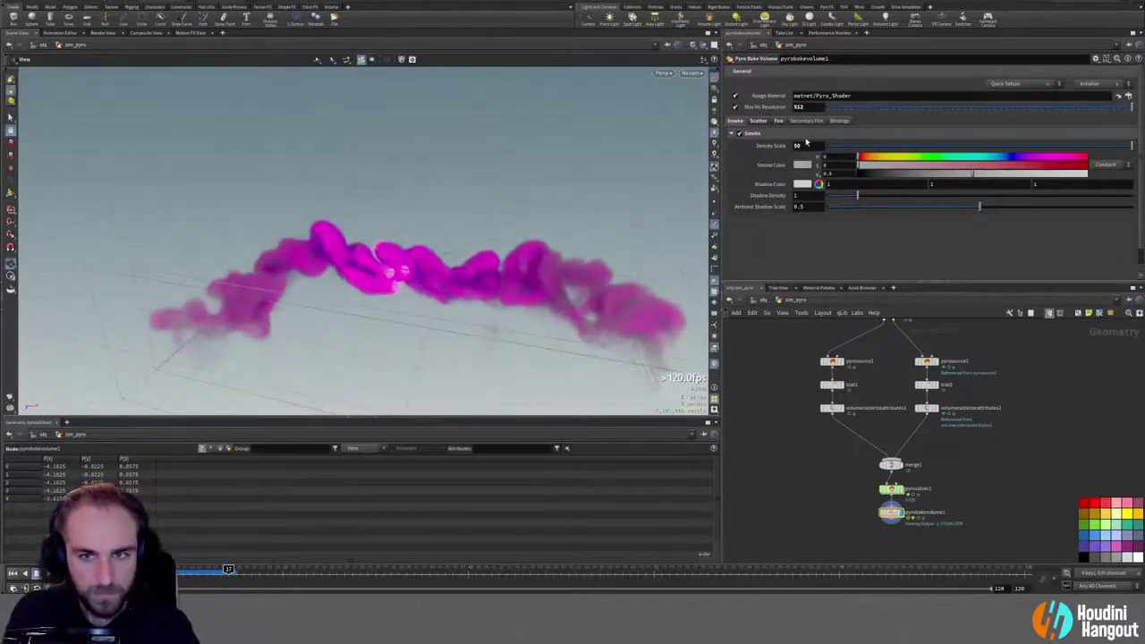
{"action": "left_click", "coordinate": [693, 73]}
{"action": "left_click", "coordinate": [702, 118]}
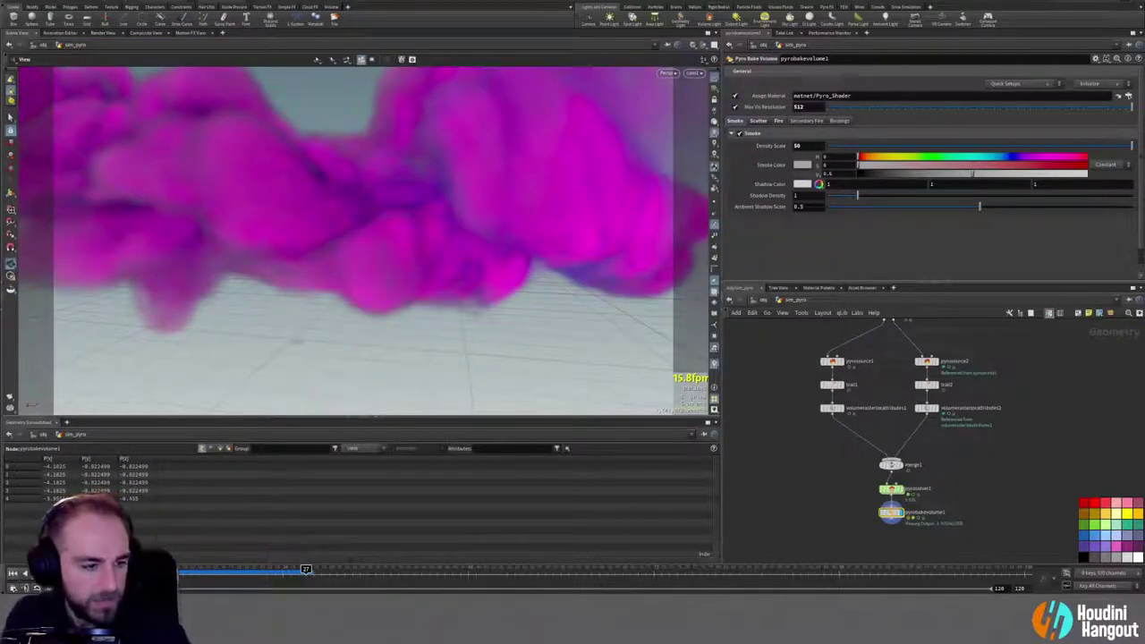
Step: Replay the simulation and examine the trails' motion through cam1 and from free views, ending on frame 39
{"action": "key", "text": "ctrl+Up"}
{"action": "left_click_drag", "start_coordinate": [117, 581], "coordinate": [292, 588]}
{"action": "key", "text": "space+g"}
{"action": "left_click_drag", "start_coordinate": [402, 262], "coordinate": [113, 77]}
{"action": "left_click", "coordinate": [48, 573]}
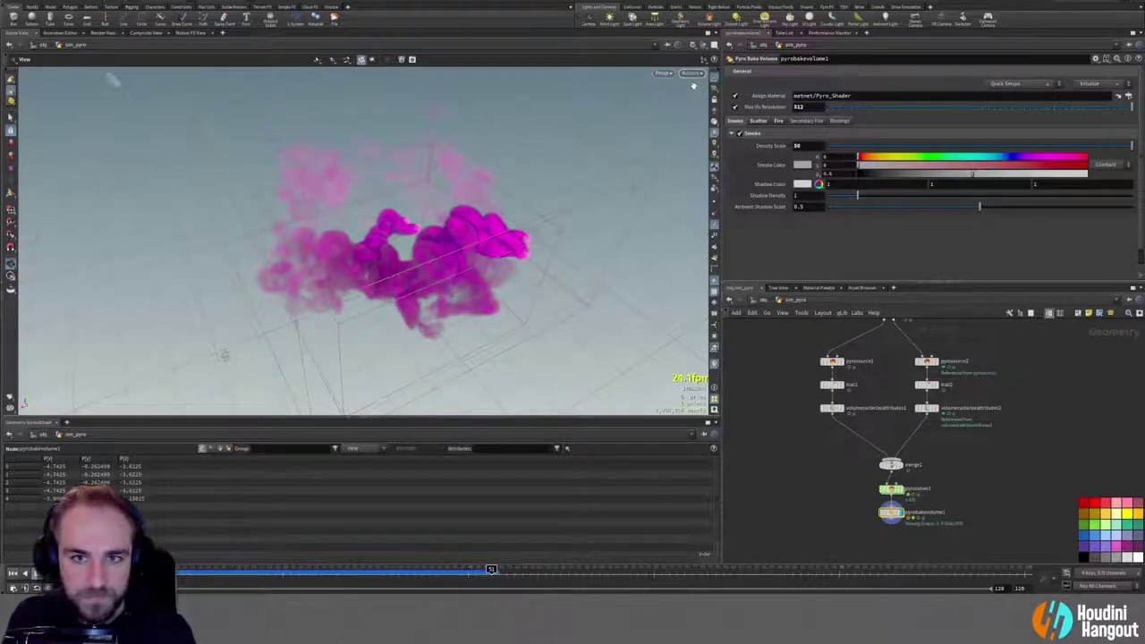
{"action": "left_click", "coordinate": [690, 74]}
{"action": "left_click", "coordinate": [702, 116]}
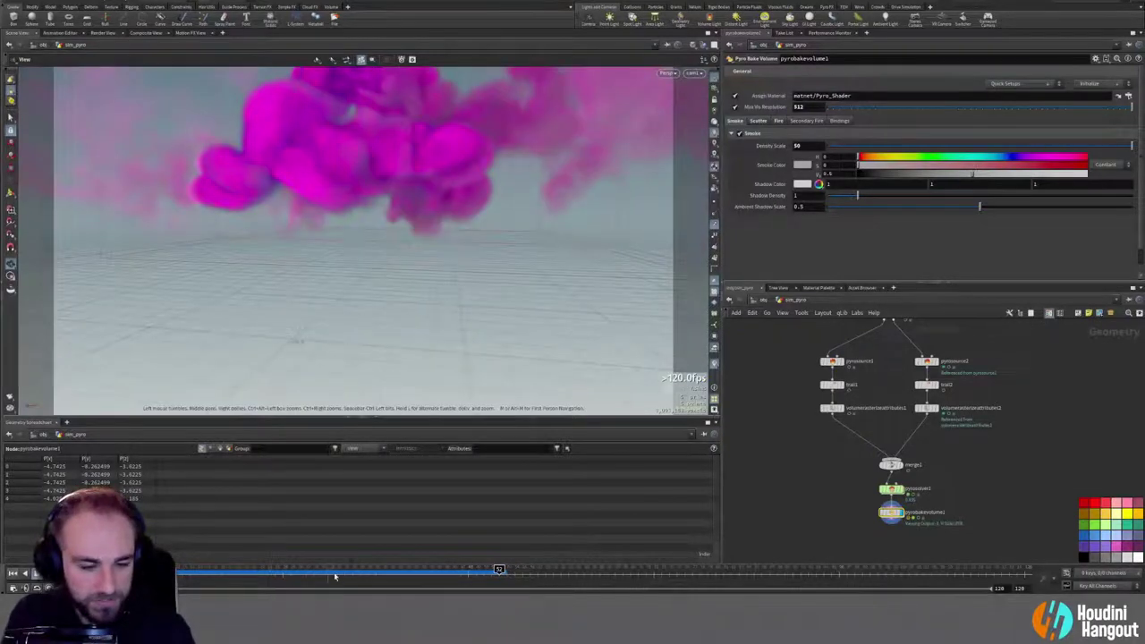
{"action": "mouse_move", "coordinate": [392, 574]}
{"action": "left_mouse_down"}
{"action": "mouse_move", "coordinate": [322, 579]}
{"action": "mouse_move", "coordinate": [494, 591]}
{"action": "mouse_move", "coordinate": [399, 592]}
{"action": "left_mouse_up"}
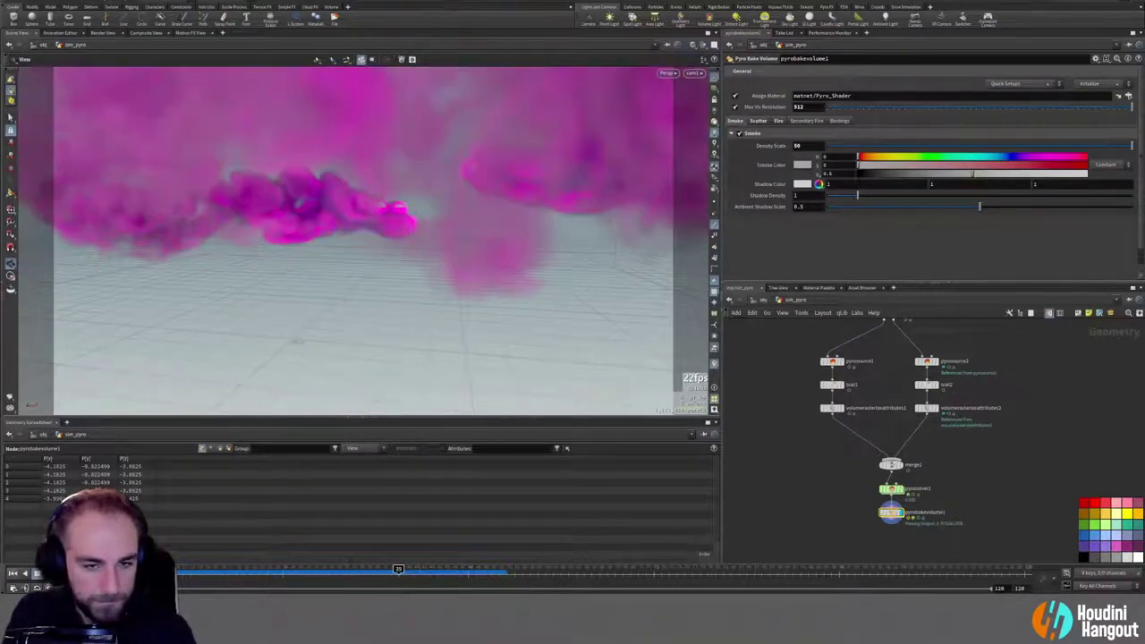
{"action": "right_click_drag", "start_coordinate": [358, 299], "coordinate": [74, 292]}
{"action": "left_click_drag", "start_coordinate": [74, 291], "coordinate": [420, 295]}
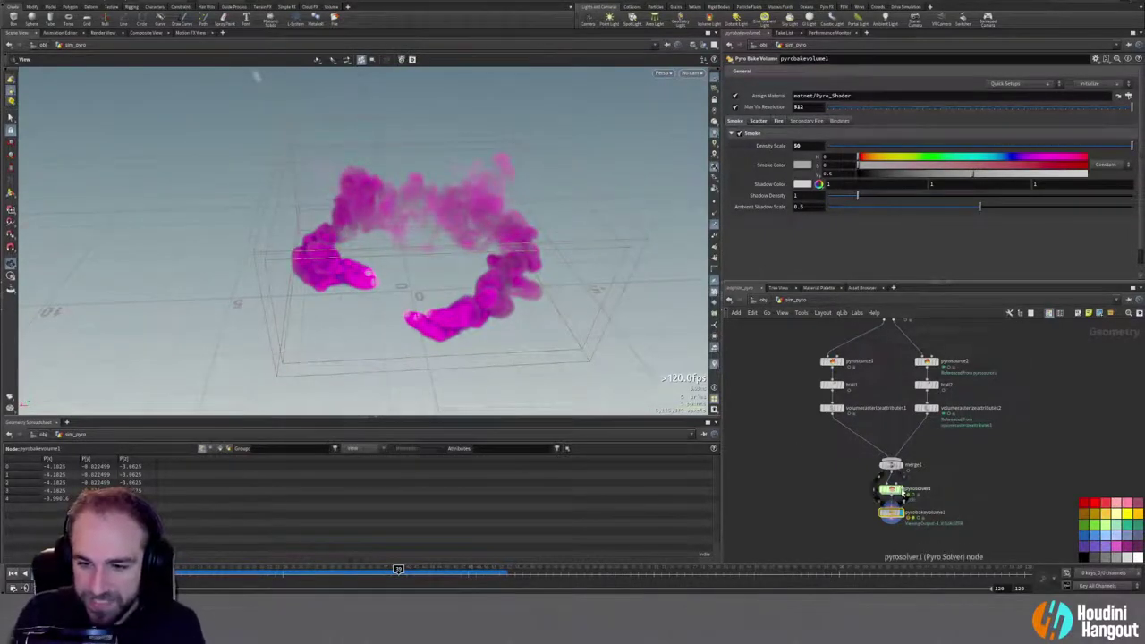
Step: Raise the scatter intensity scale of pyrobakevolume1 to 750
{"action": "left_click", "coordinate": [896, 490]}
{"action": "left_click", "coordinate": [893, 512]}
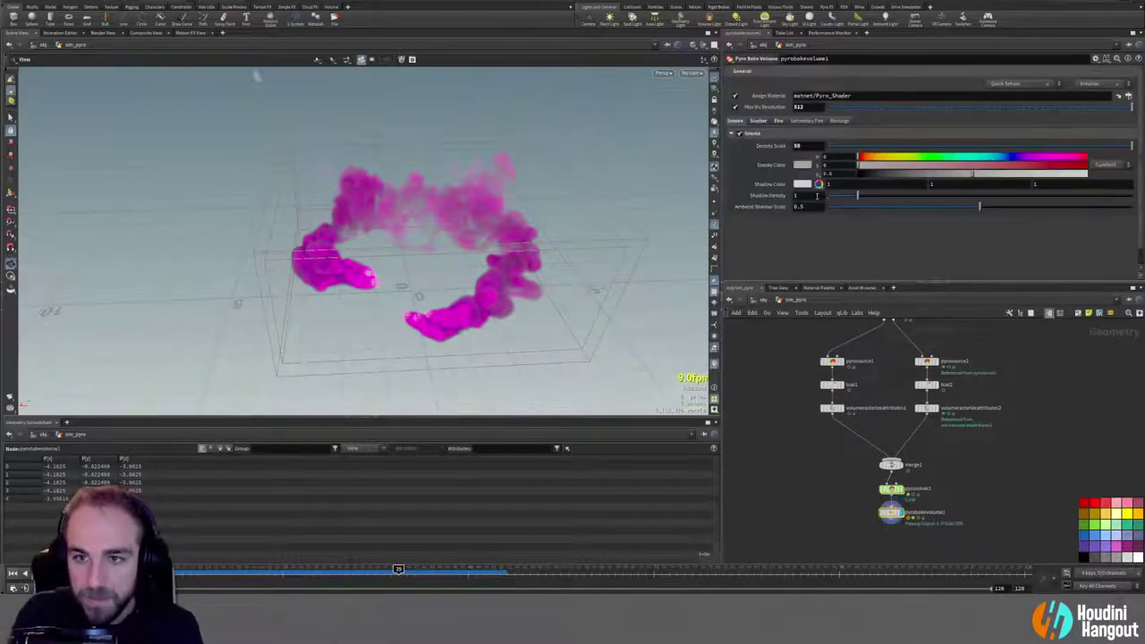
{"action": "left_click", "coordinate": [758, 120]}
{"action": "left_click", "coordinate": [777, 121]}
{"action": "left_click", "coordinate": [758, 120]}
{"action": "left_click_drag", "start_coordinate": [900, 146], "coordinate": [1017, 147]}
{"action": "left_click_drag", "start_coordinate": [1111, 151], "coordinate": [1131, 147]}
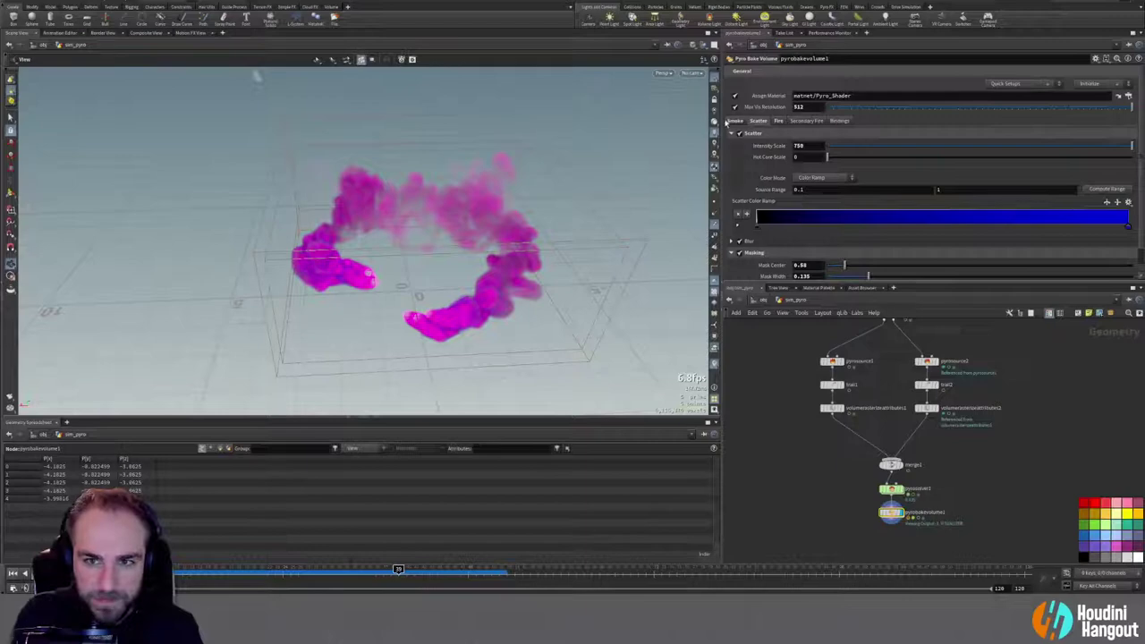
Step: Darken the smoke color's value to about 0.12 and lower the fire intensity scale to 47
{"action": "left_click", "coordinate": [734, 120]}
{"action": "mouse_move", "coordinate": [893, 175]}
{"action": "left_mouse_down"}
{"action": "mouse_move", "coordinate": [865, 174]}
{"action": "mouse_move", "coordinate": [880, 178]}
{"action": "left_mouse_up"}
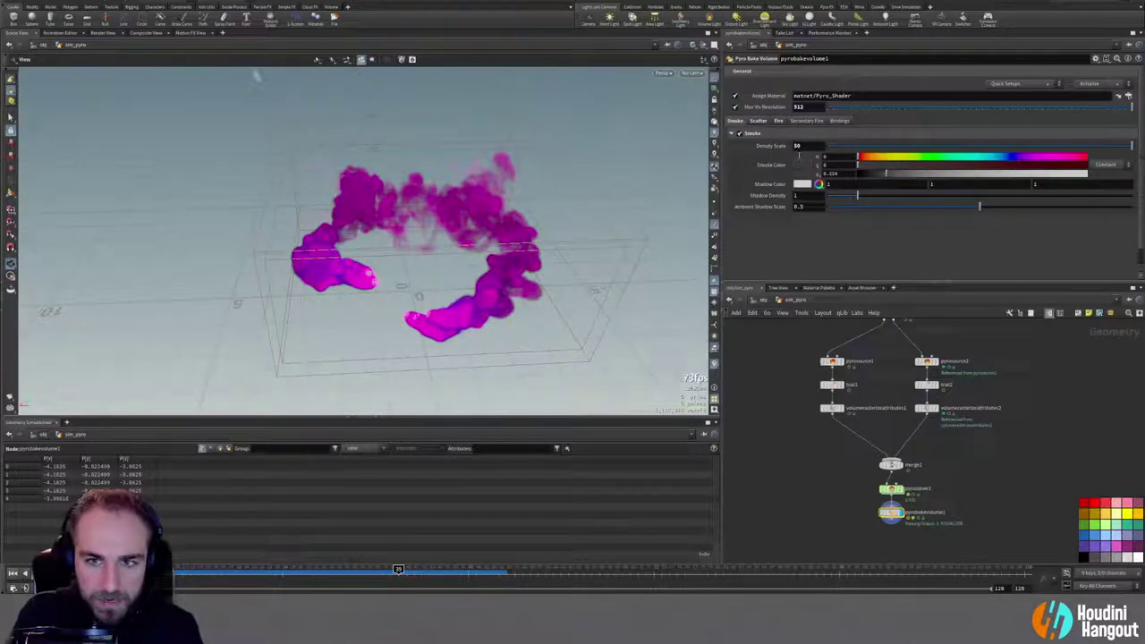
{"action": "left_click", "coordinate": [777, 121]}
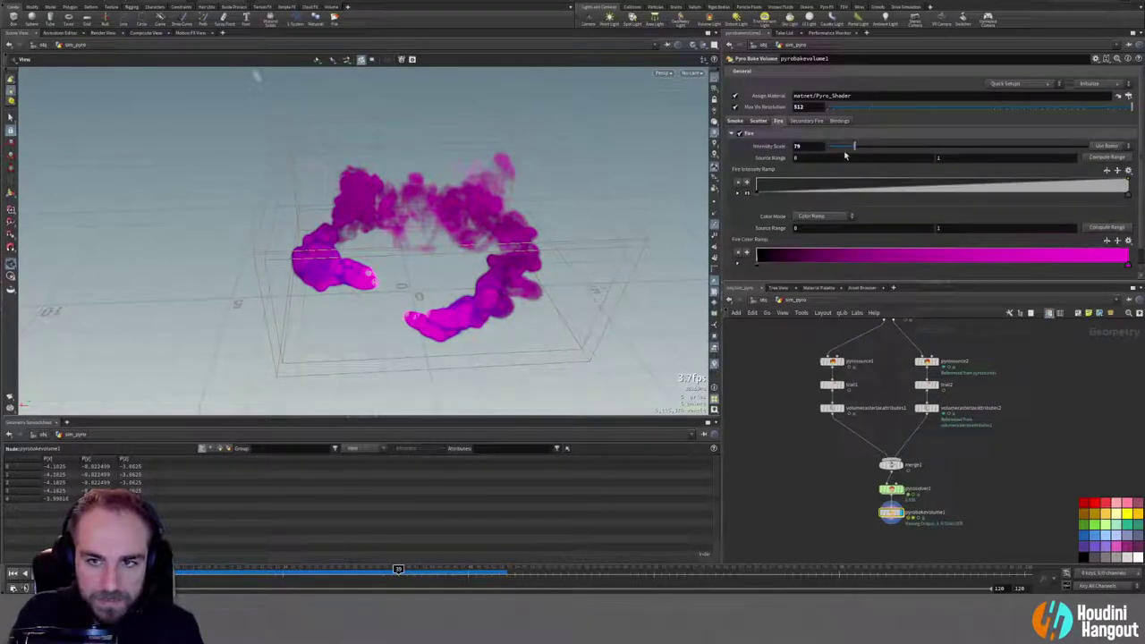
{"action": "left_click_drag", "start_coordinate": [850, 146], "coordinate": [842, 145]}
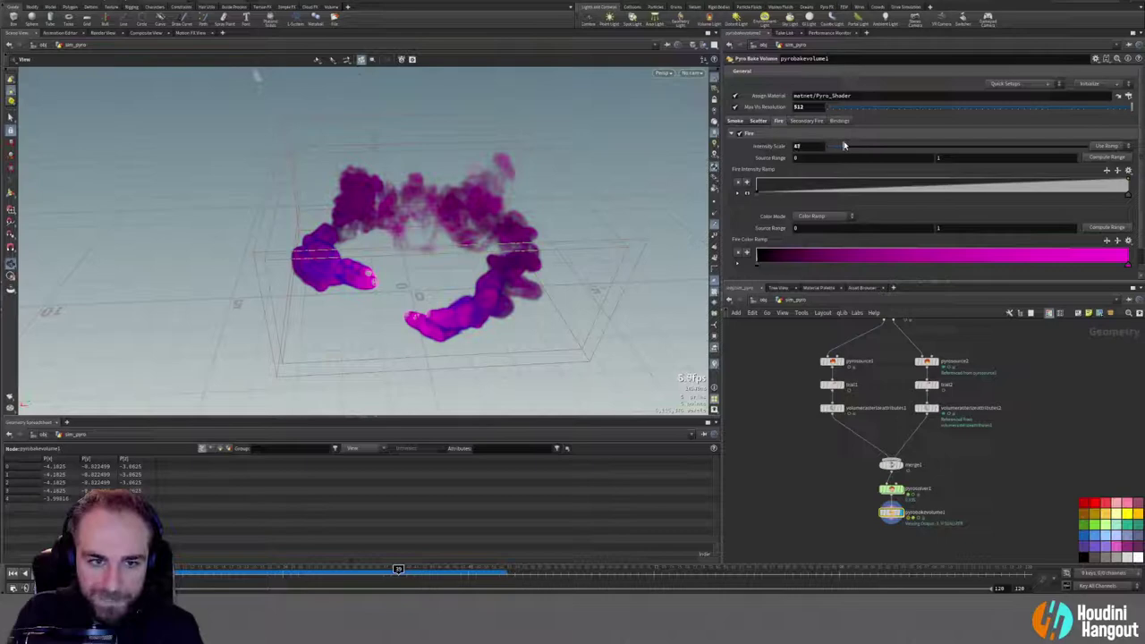
{"action": "left_click_drag", "start_coordinate": [417, 274], "coordinate": [572, 268]}
{"action": "left_click", "coordinate": [845, 121]}
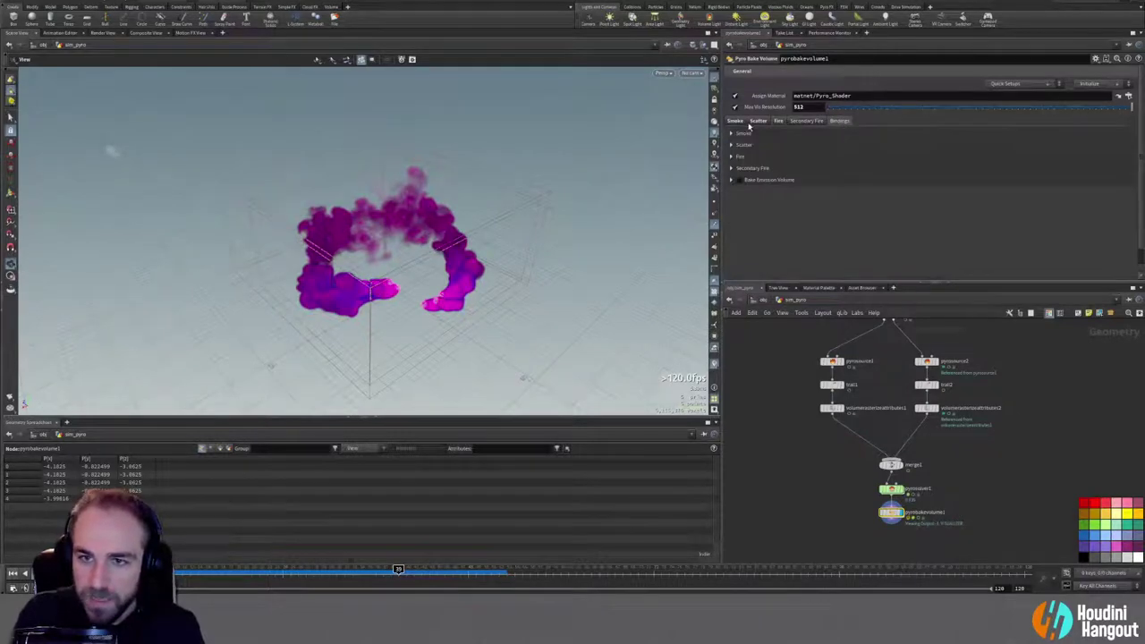
Step: Set the maximum visualization resolution of pyrobakevolume1 to 256
{"action": "left_click", "coordinate": [738, 122]}
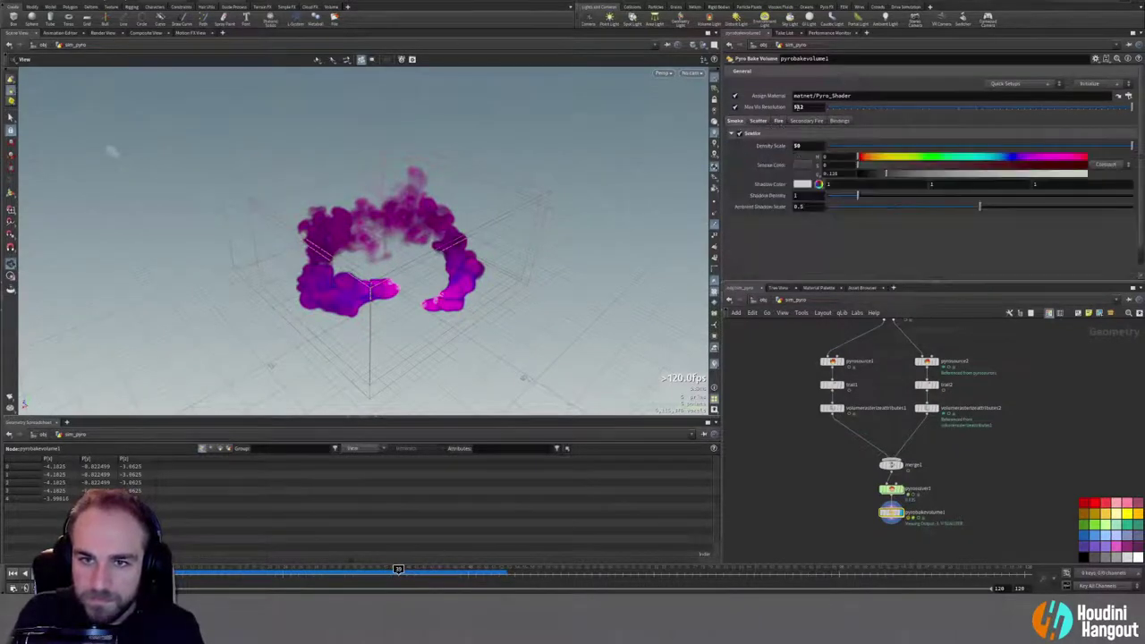
{"action": "double_click", "coordinate": [807, 107]}
{"action": "type", "text": "256"}
{"action": "key", "text": "Return"}
{"action": "left_click_drag", "start_coordinate": [448, 246], "coordinate": [497, 235]}
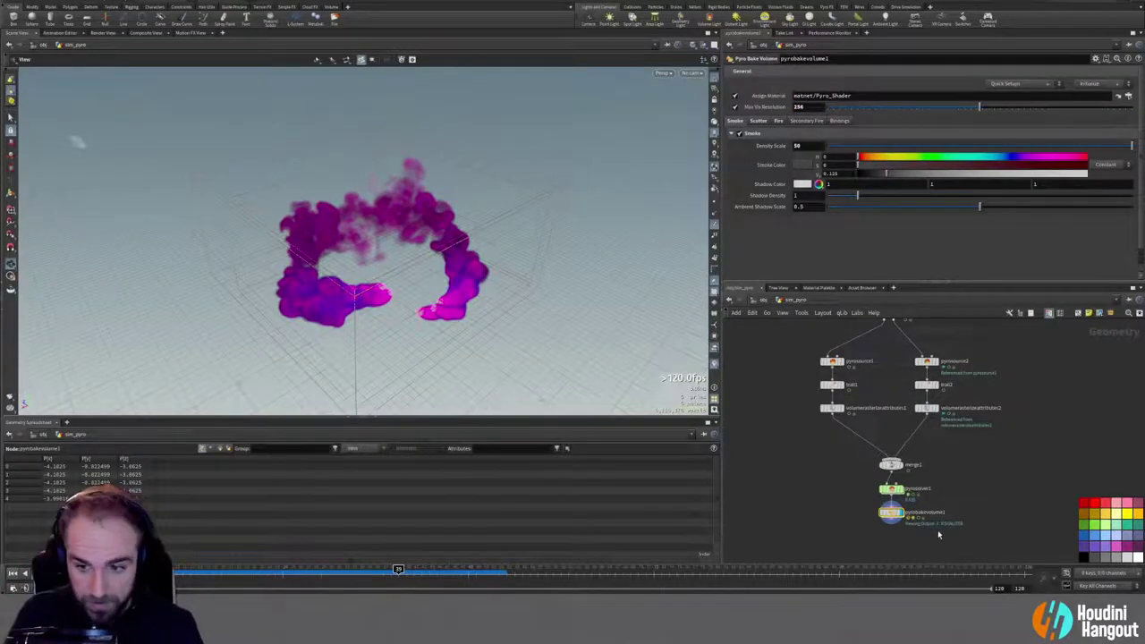
Step: Add a File Cache node directly below pyrobakevolume1 in the sim_pyro network, taking the baked volume as its input
{"action": "middle_click", "coordinate": [889, 513]}
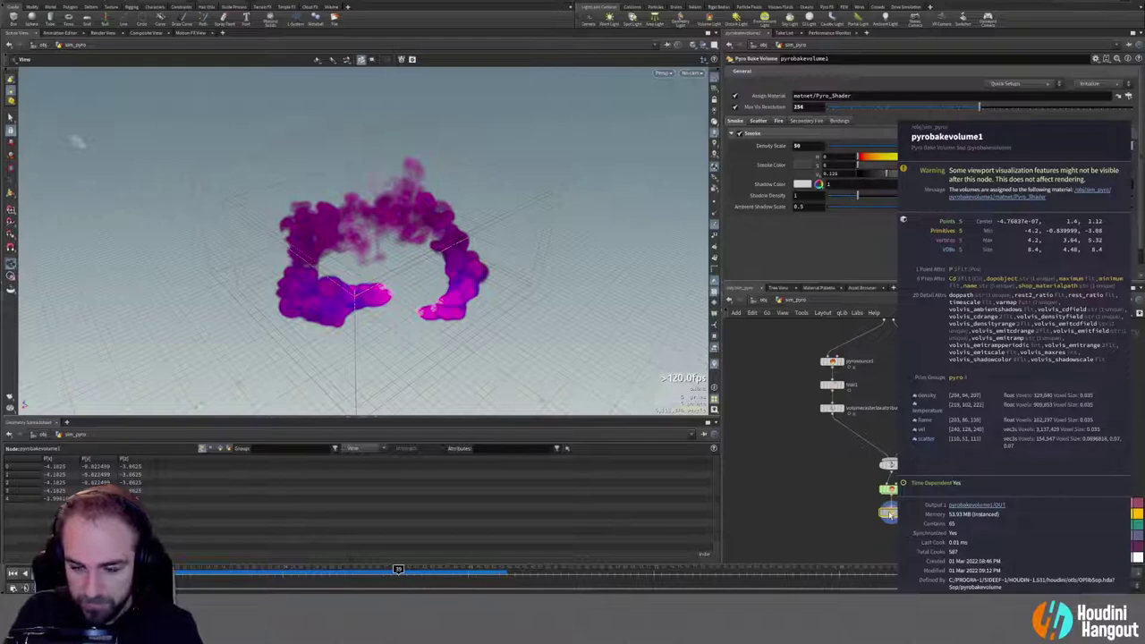
{"action": "key", "text": "Tab"}
{"action": "type", "text": "ca"}
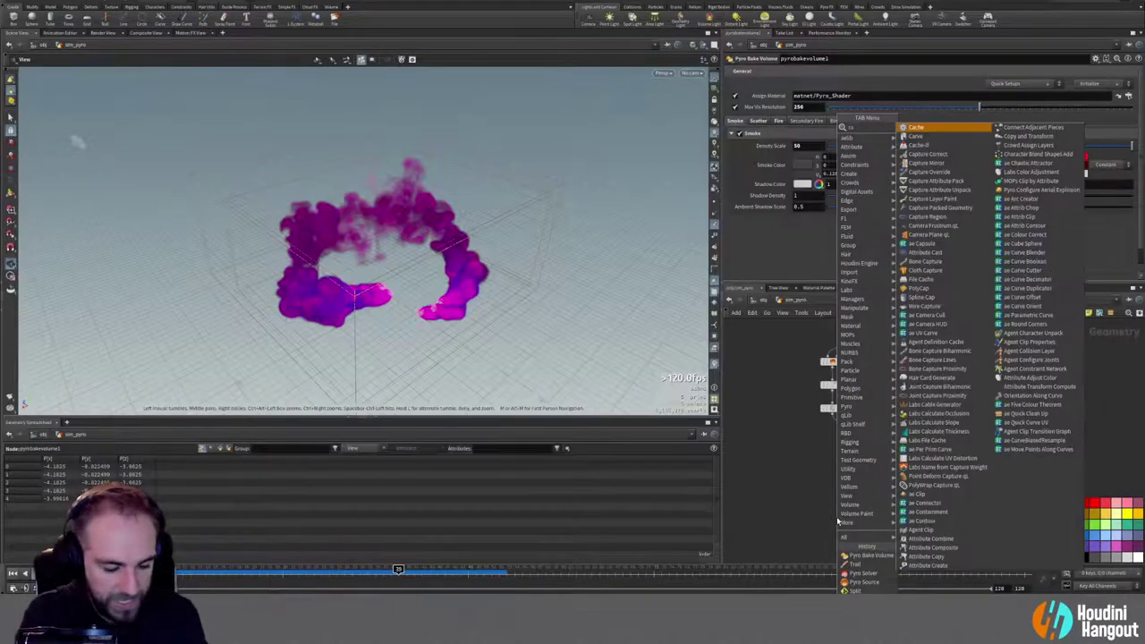
{"action": "type", "text": "che"}
{"action": "key", "text": "Down"}
{"action": "key", "text": "Down"}
{"action": "key", "text": "Return"}
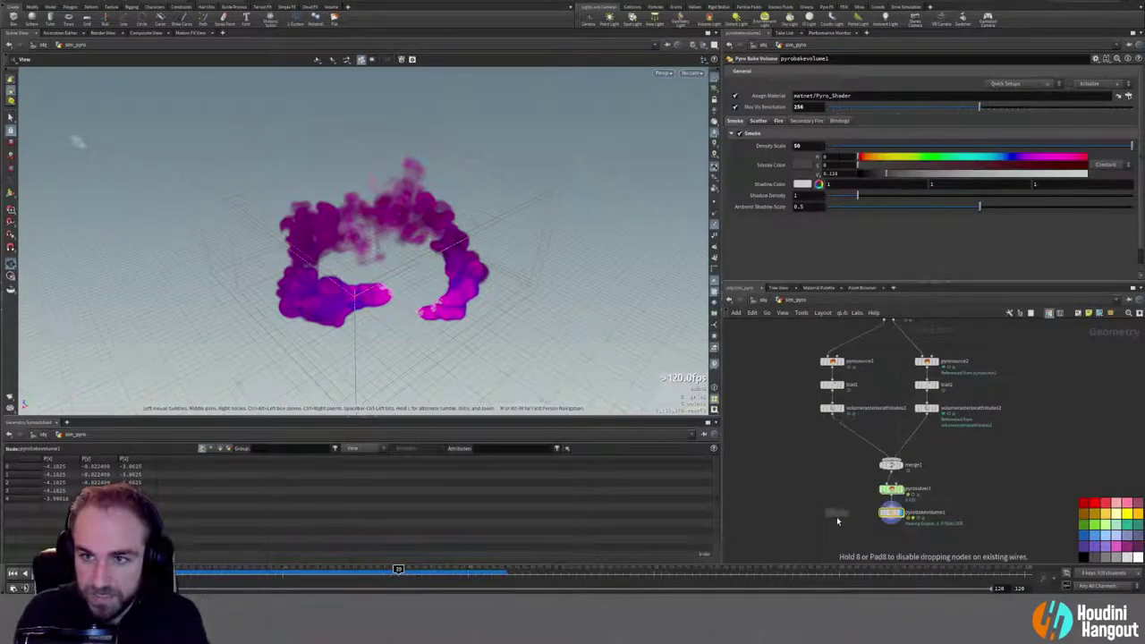
{"action": "middle_click_drag", "start_coordinate": [876, 491], "coordinate": [872, 457]}
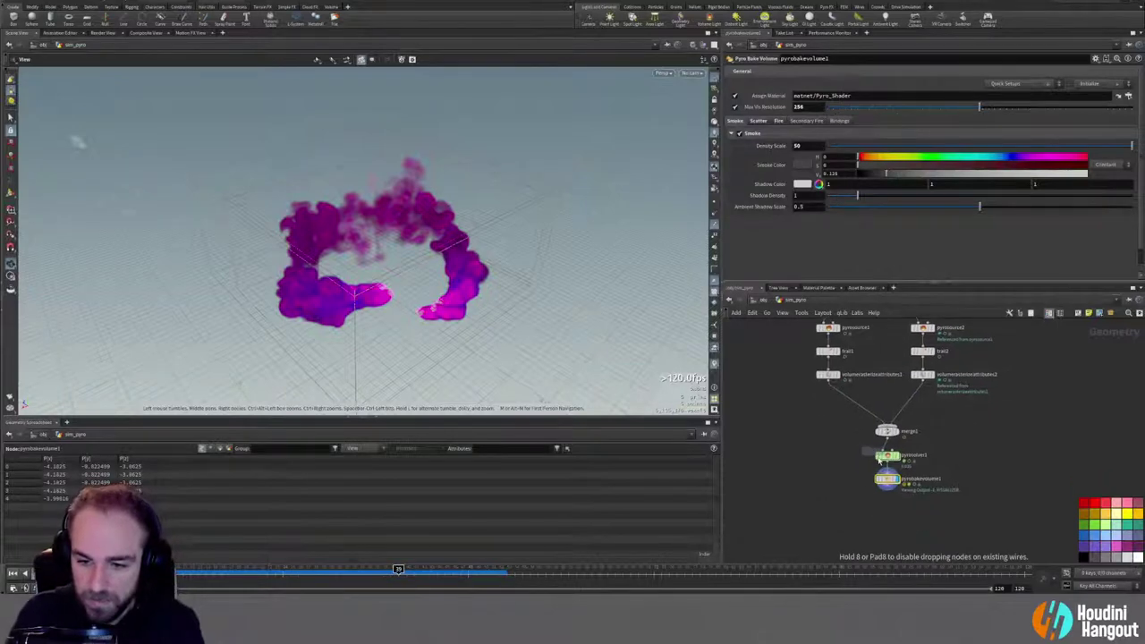
{"action": "left_click", "coordinate": [887, 510]}
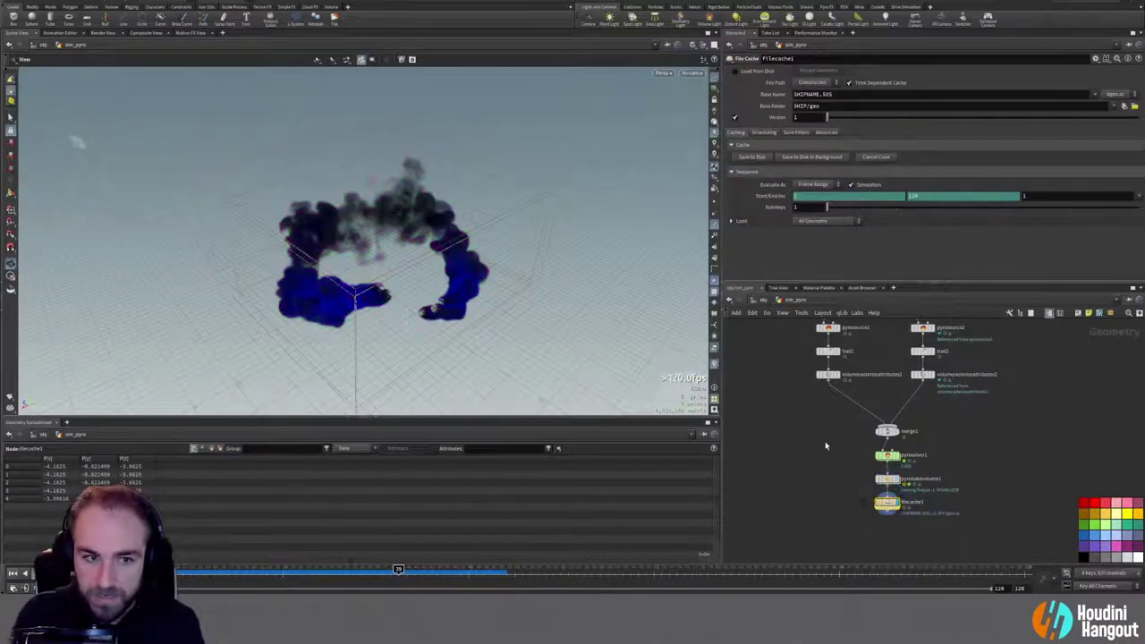
Step: Compare the node information of filecache1 and pyrobakevolume1, displaying pyrobakevolume1 to check its shading
{"action": "middle_click", "coordinate": [887, 480]}
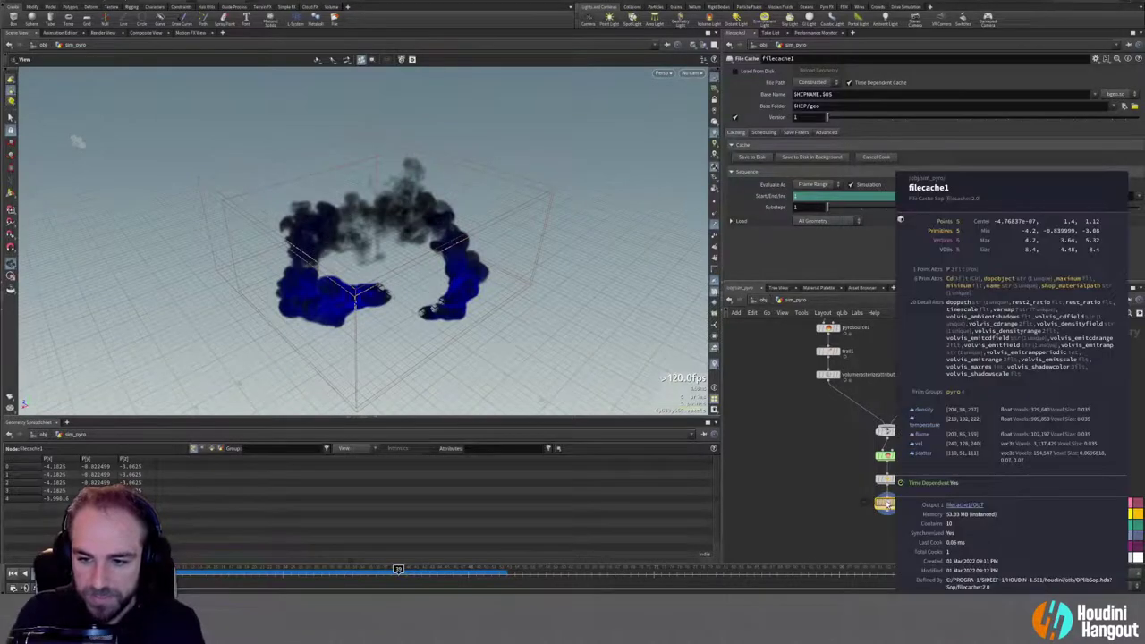
{"action": "left_click", "coordinate": [887, 480]}
{"action": "middle_click", "coordinate": [888, 481]}
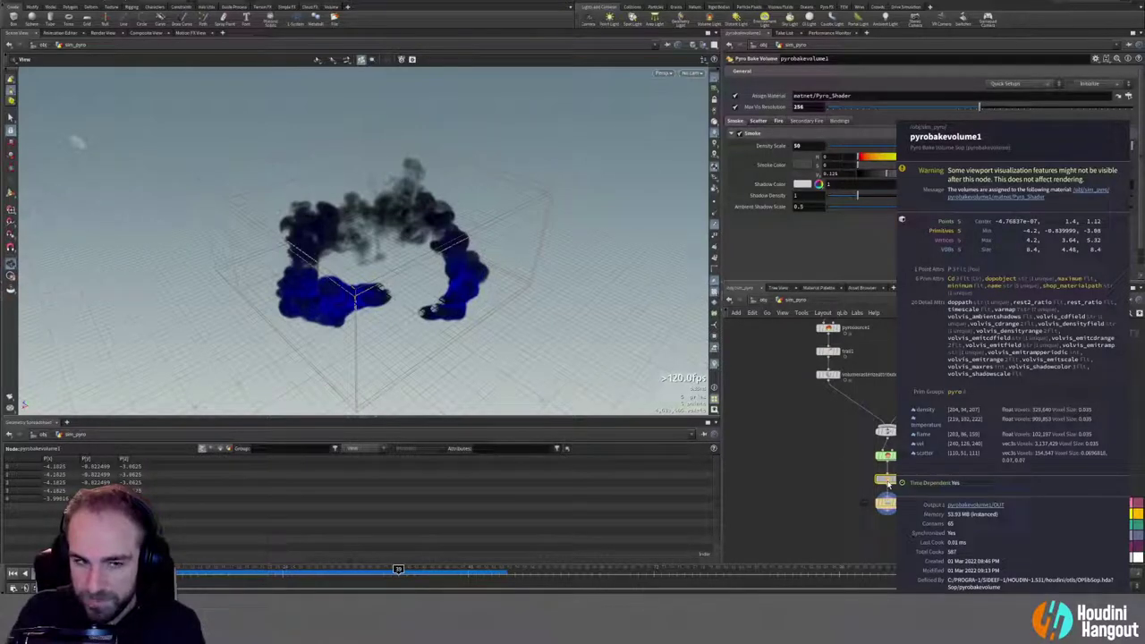
{"action": "key", "text": "r"}
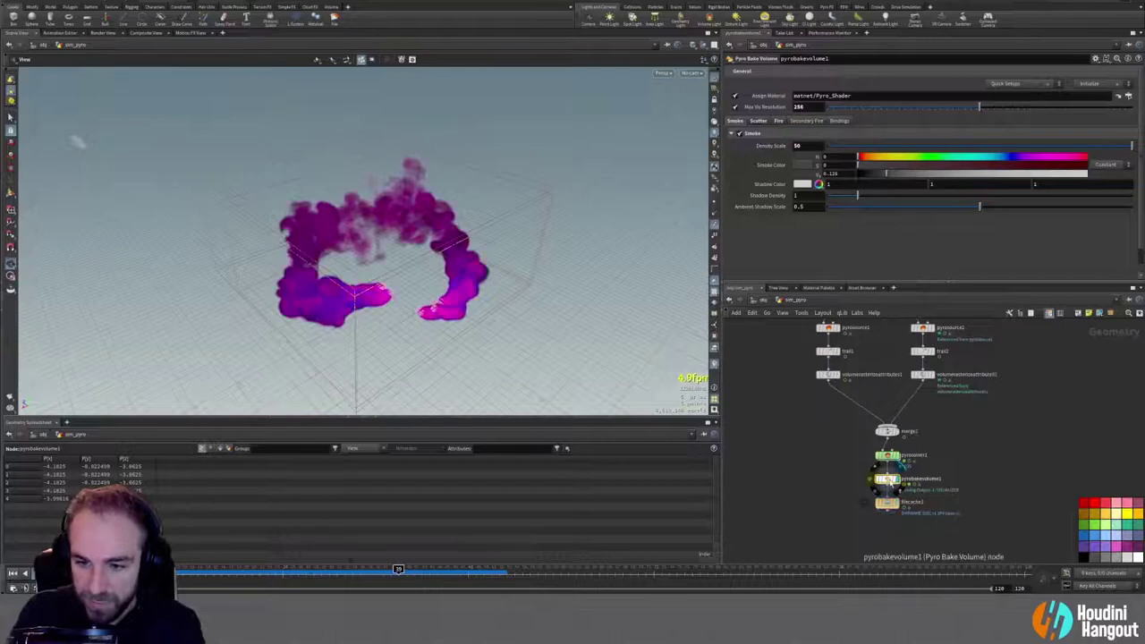
{"action": "middle_click", "coordinate": [888, 481]}
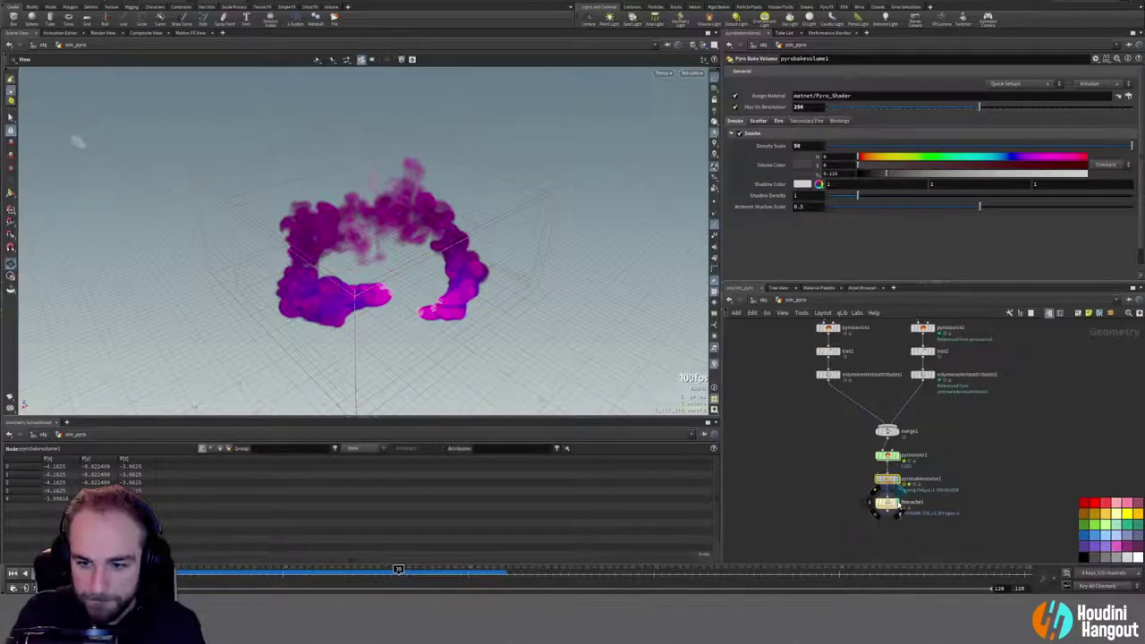
Step: Set the file type of filecache1 to .vdb
{"action": "left_click", "coordinate": [885, 503]}
{"action": "middle_click", "coordinate": [885, 504]}
{"action": "left_click", "coordinate": [1114, 94]}
{"action": "left_click", "coordinate": [1113, 116]}
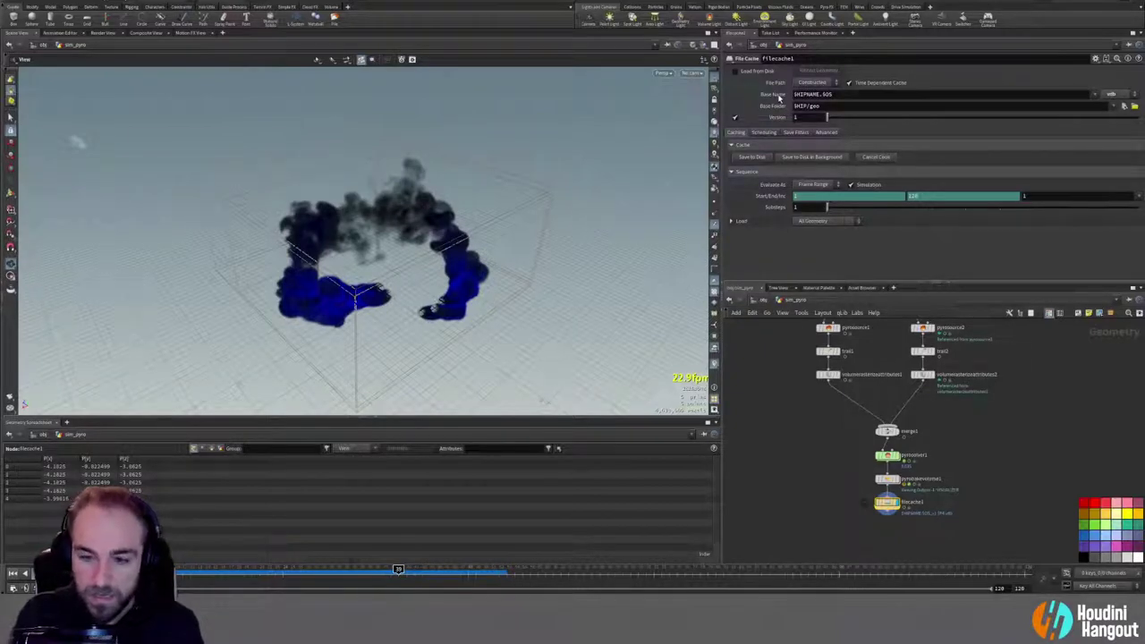
Step: Rename the file cache node as pyro_sim_cache
{"action": "double_click", "coordinate": [912, 502]}
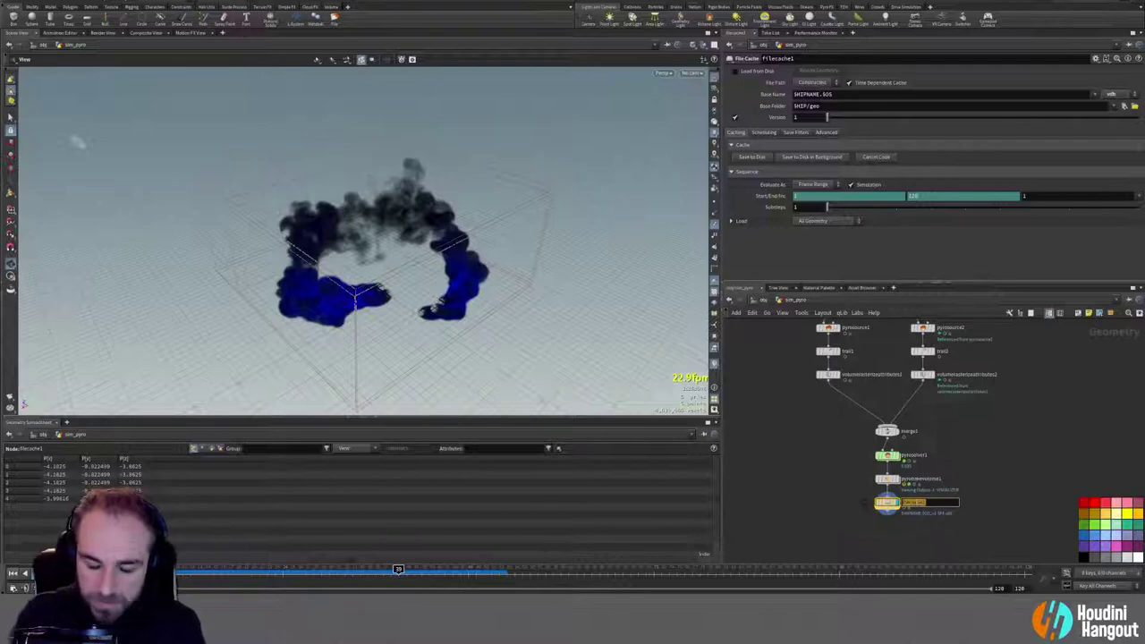
{"action": "type", "text": "pyro_sim"}
{"action": "key", "text": "Return"}
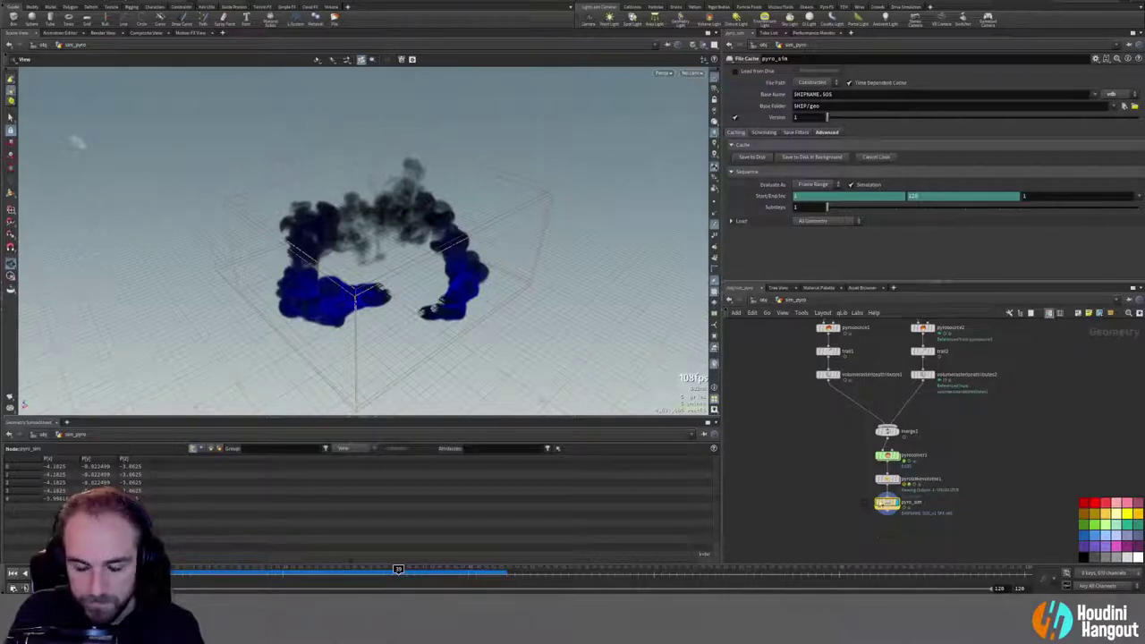
{"action": "double_click", "coordinate": [912, 501]}
{"action": "type", "text": "_cac"}
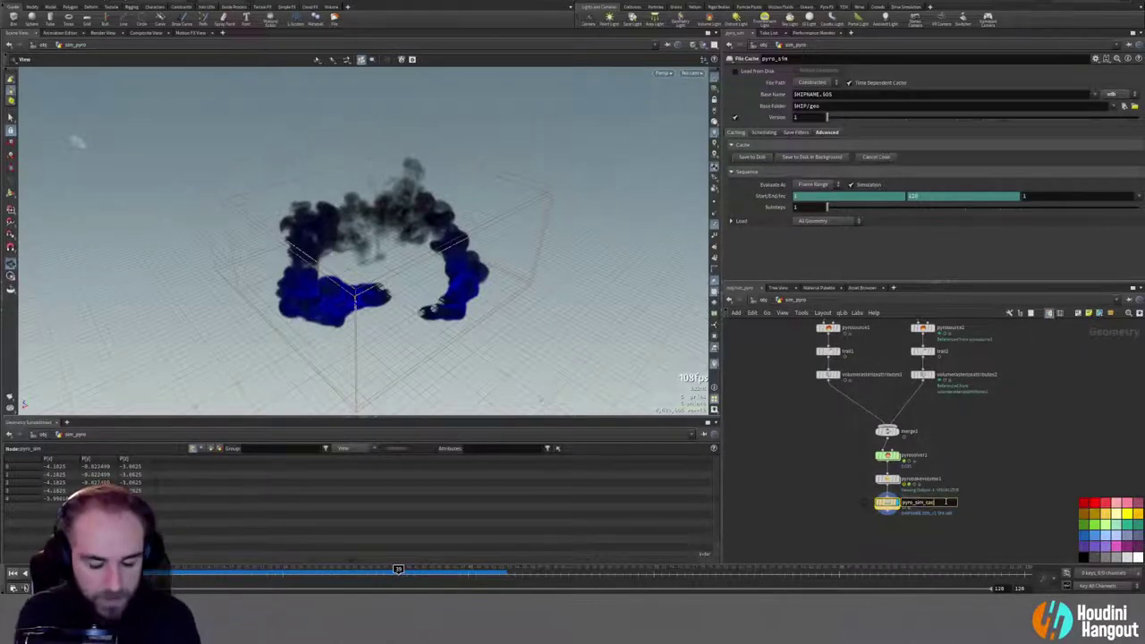
{"action": "type", "text": "he"}
{"action": "key", "text": "Return"}
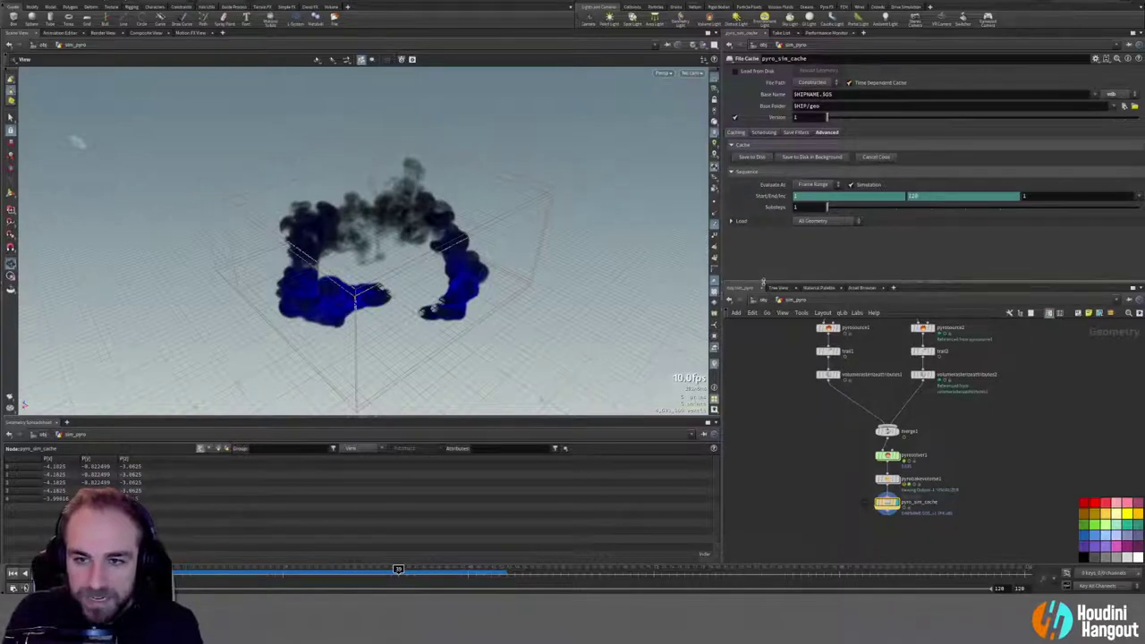
Step: Return to the first frame and set the voxel size of pyrosolver1 to 0.025
{"action": "left_click", "coordinate": [12, 574]}
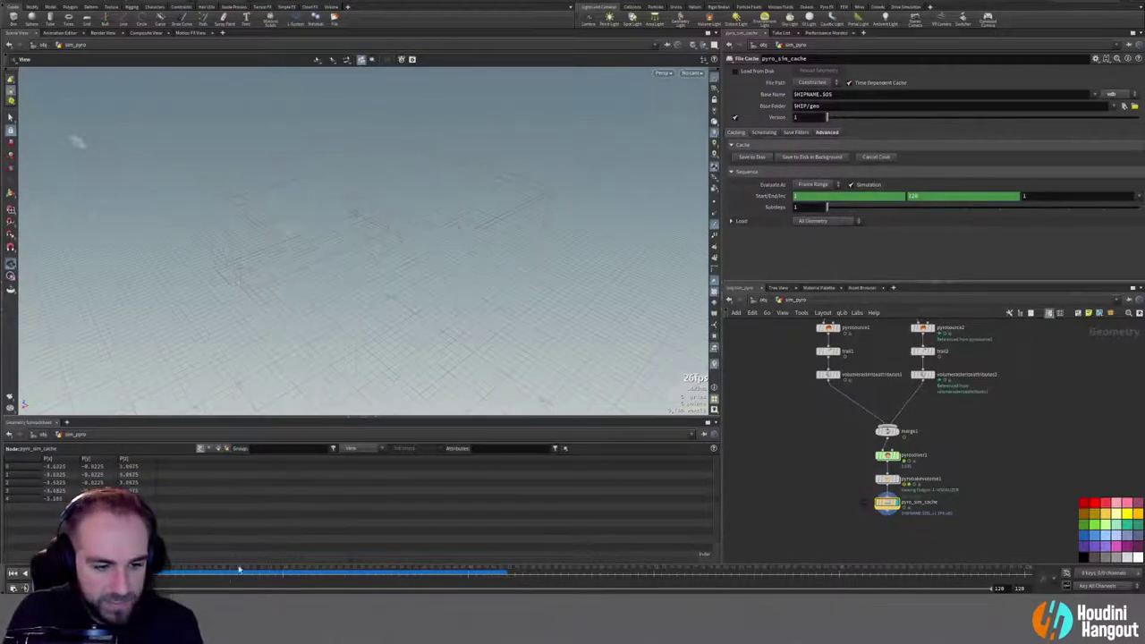
{"action": "left_click", "coordinate": [887, 479]}
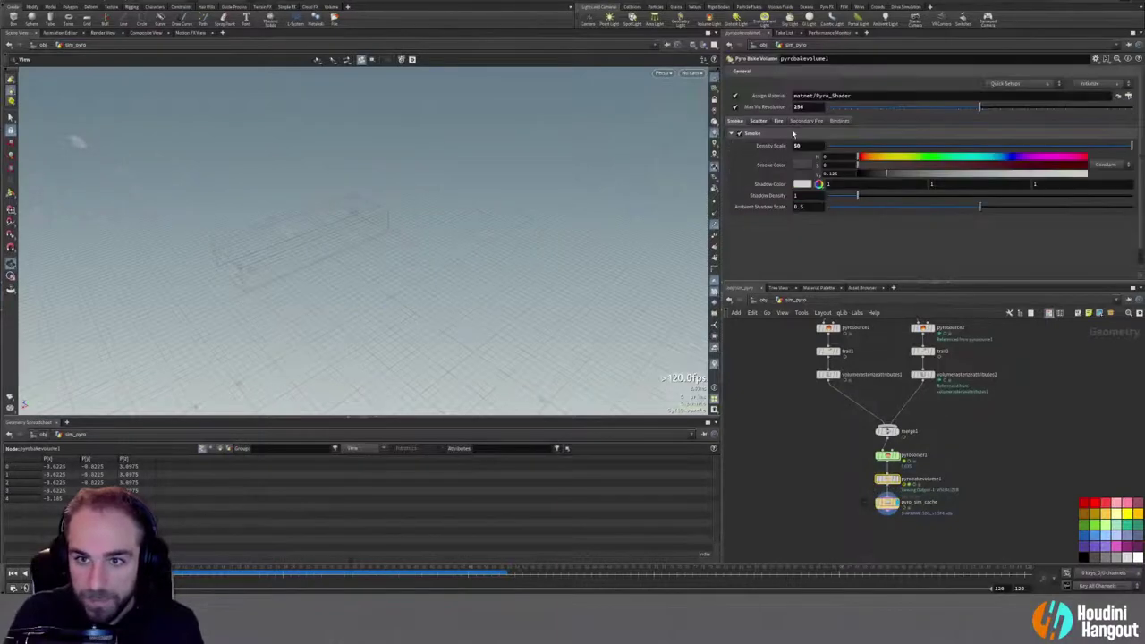
{"action": "left_click", "coordinate": [886, 456]}
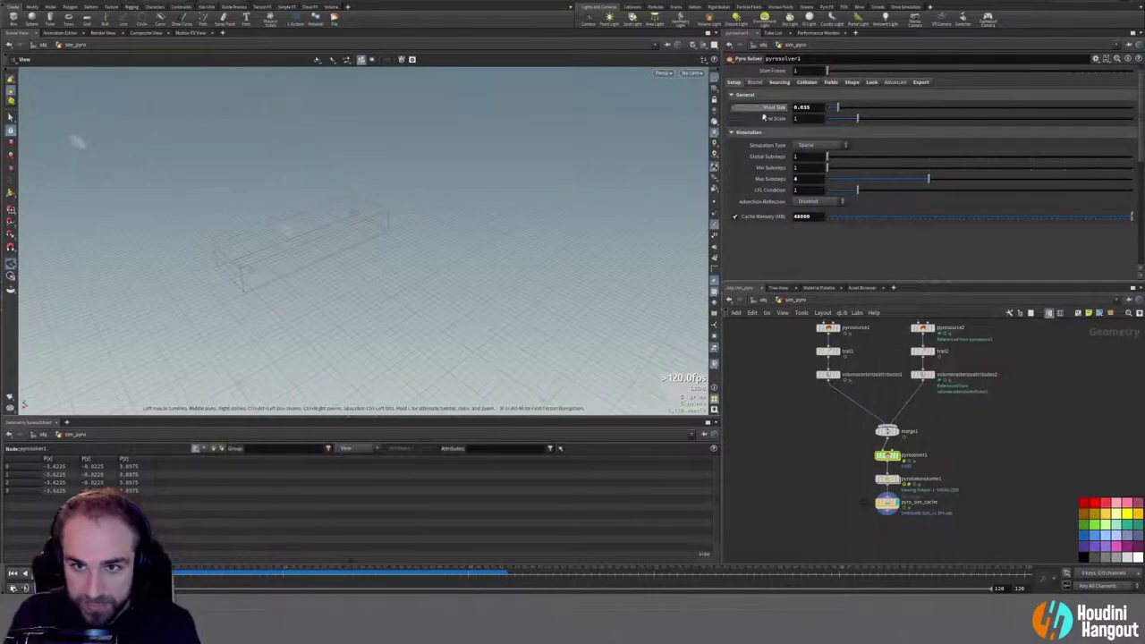
{"action": "double_click", "coordinate": [803, 107]}
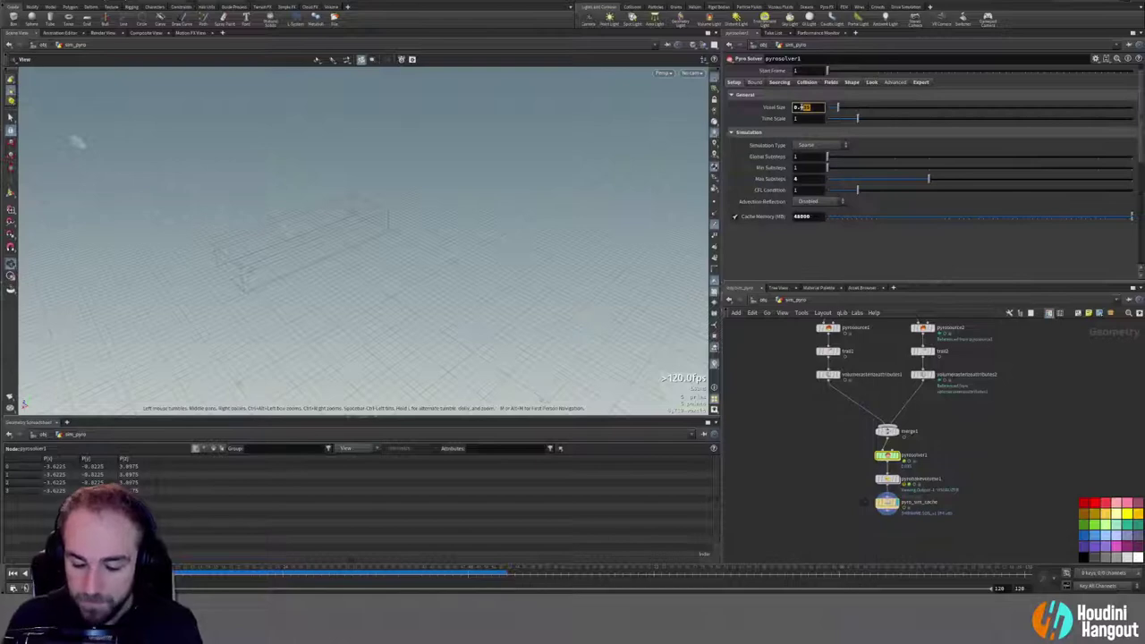
{"action": "key", "text": "Return"}
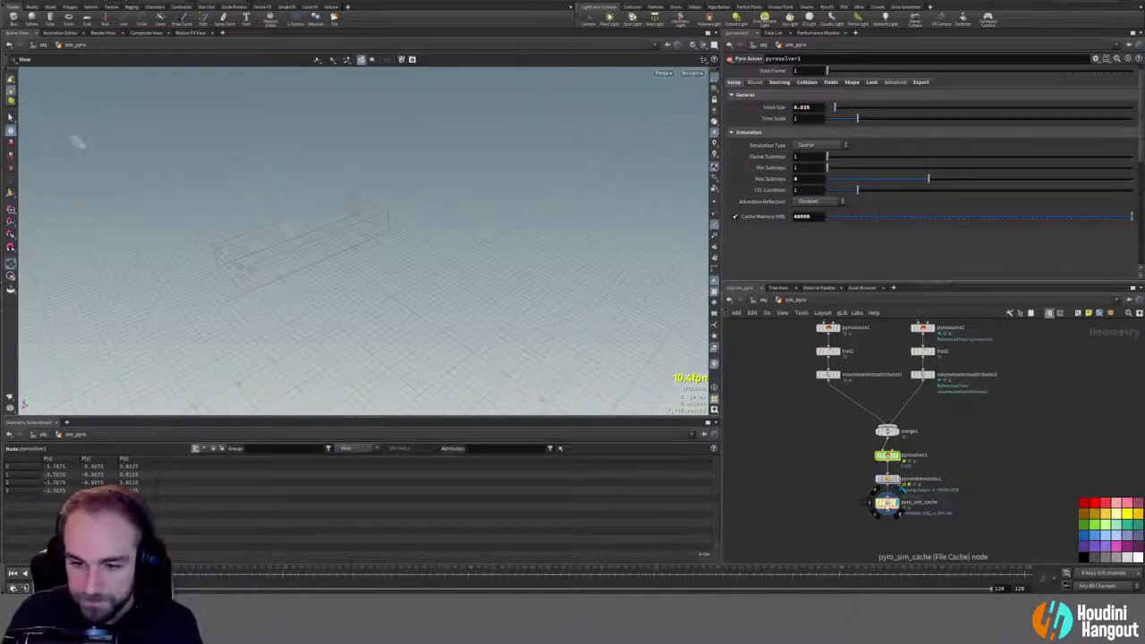
Step: Save the frame range 1 to 120 of pyro_sim_cache to disk
{"action": "left_click", "coordinate": [885, 503]}
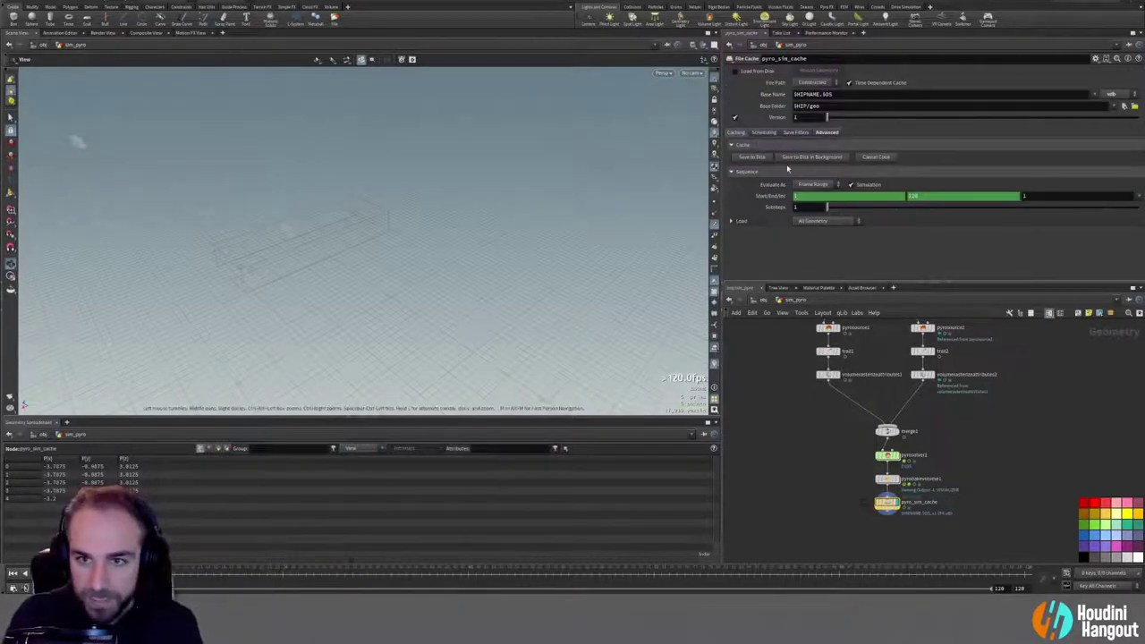
{"action": "left_click", "coordinate": [752, 157]}
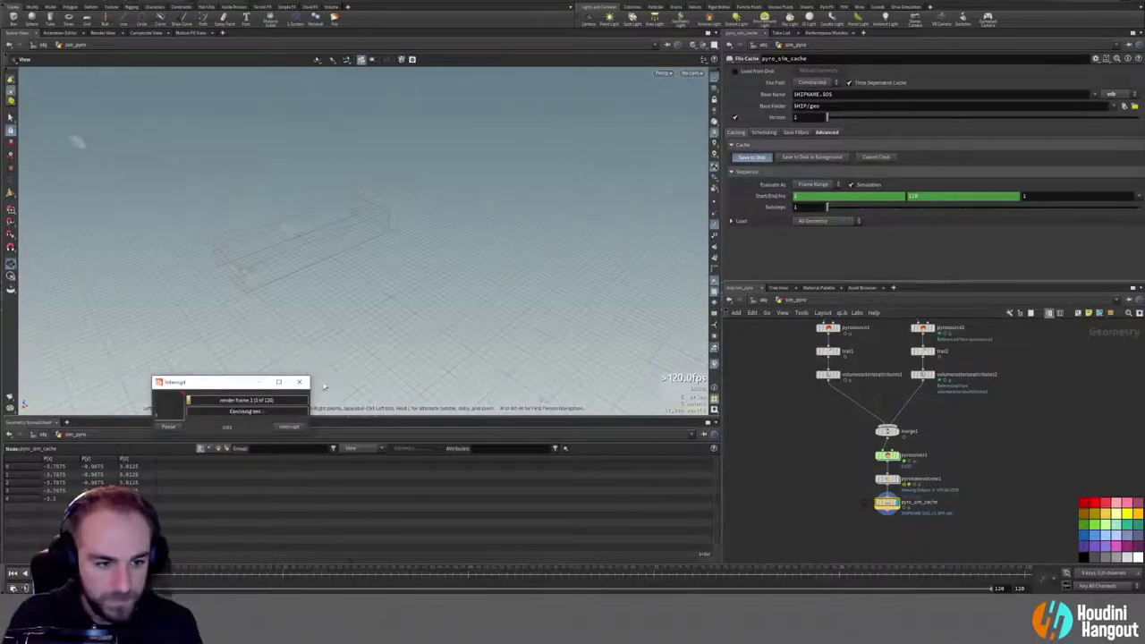
{"action": "left_click_drag", "start_coordinate": [311, 400], "coordinate": [433, 407]}
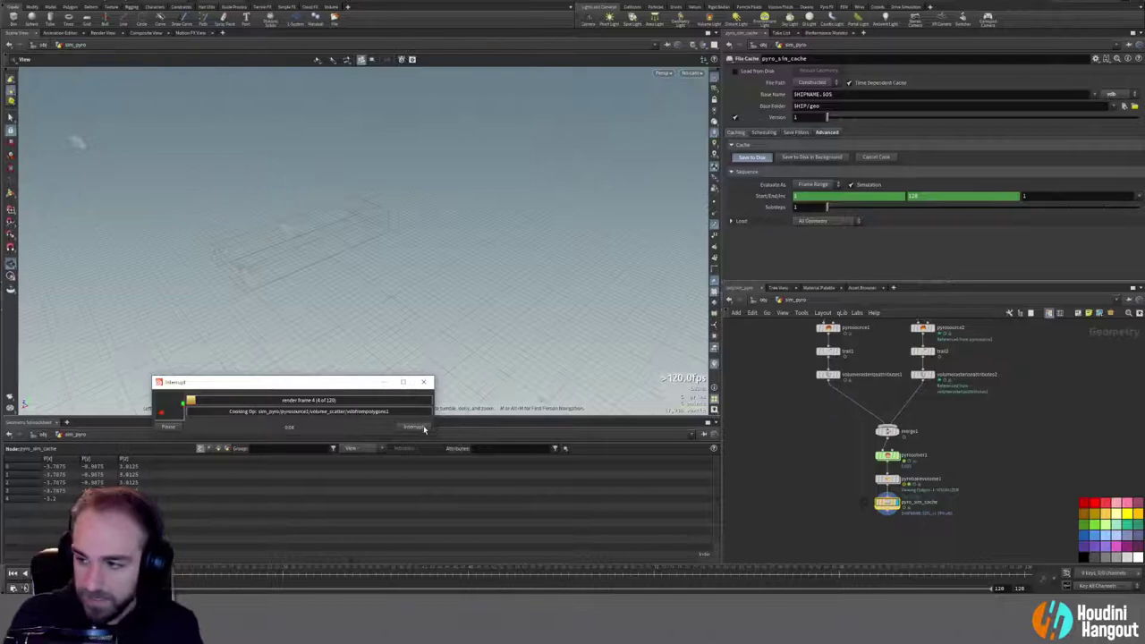
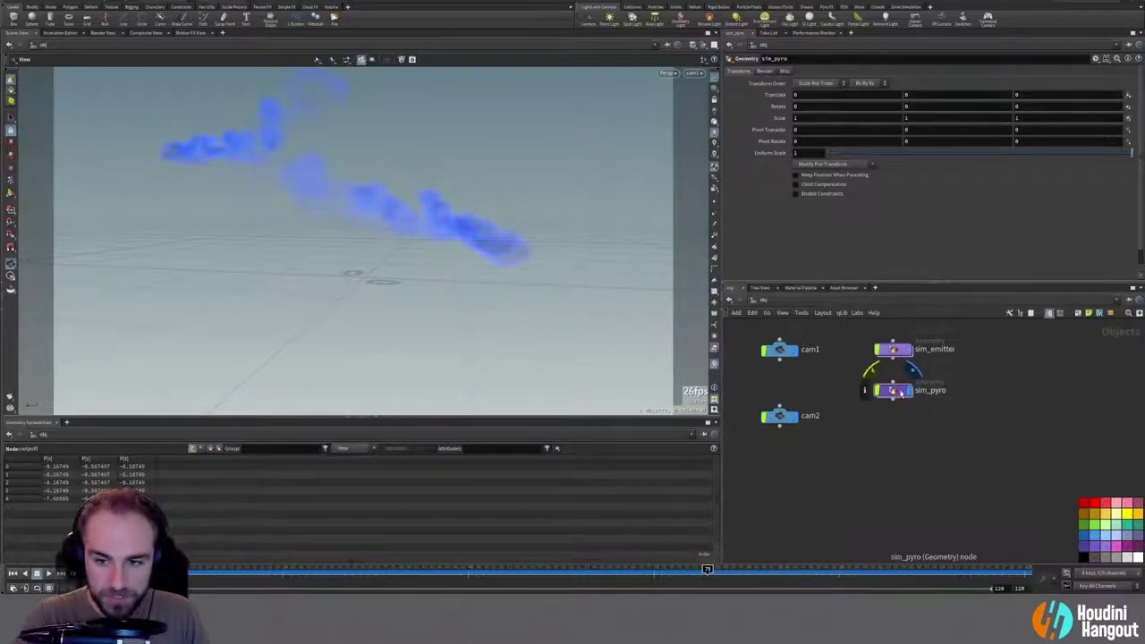
Step: Move cam2 closer beneath cam1 in the object network, level with sim_pyro
{"action": "left_click_drag", "start_coordinate": [783, 433], "coordinate": [785, 408]}
{"action": "key", "text": "h"}
{"action": "middle_click_drag", "start_coordinate": [874, 478], "coordinate": [887, 480]}
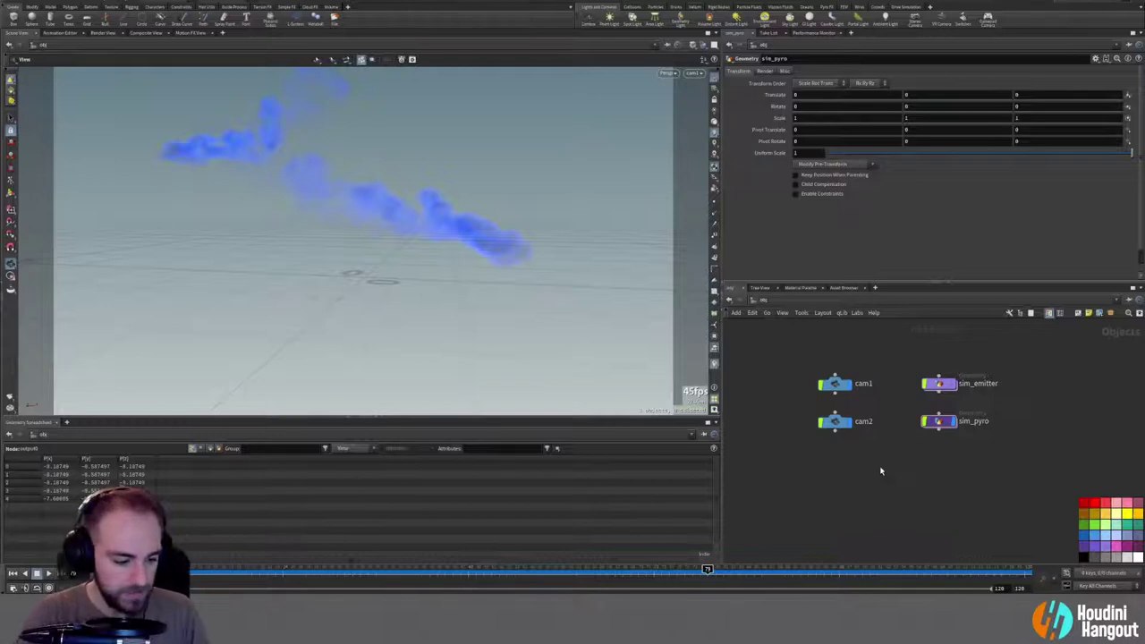
{"action": "key", "text": "Tab"}
{"action": "type", "text": "ri"}
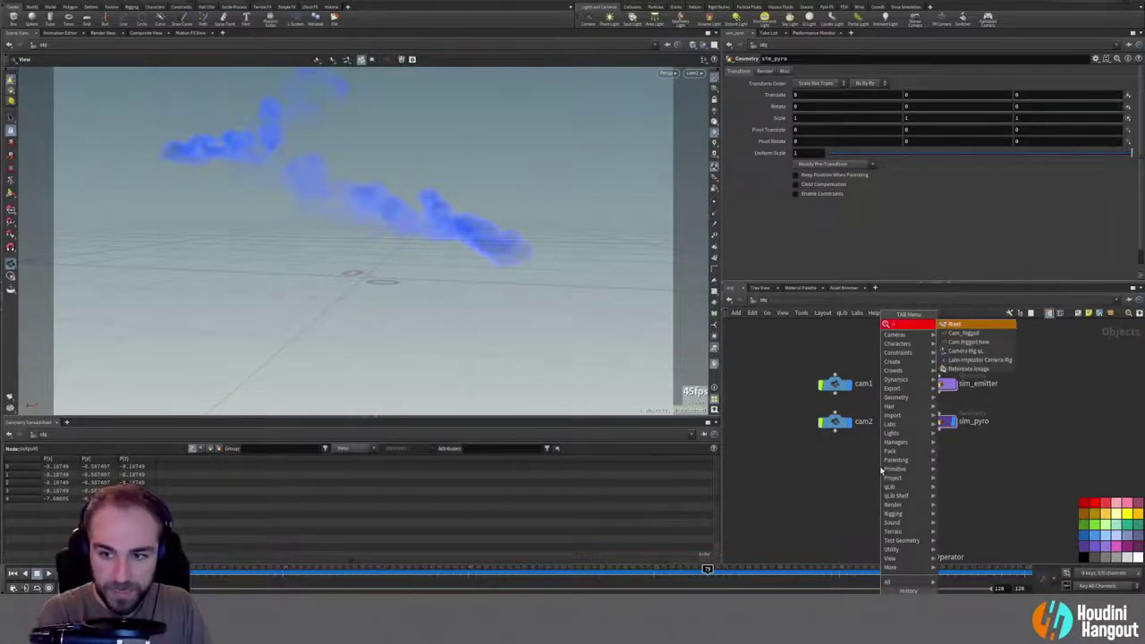
{"action": "key", "text": "Return"}
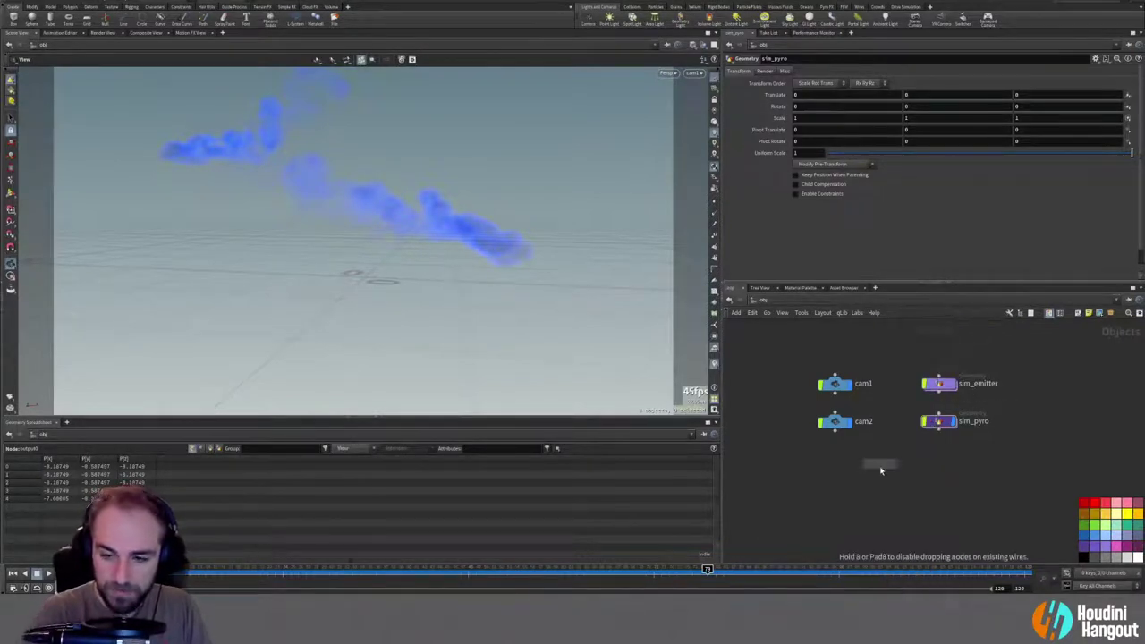
{"action": "left_click", "coordinate": [842, 491]}
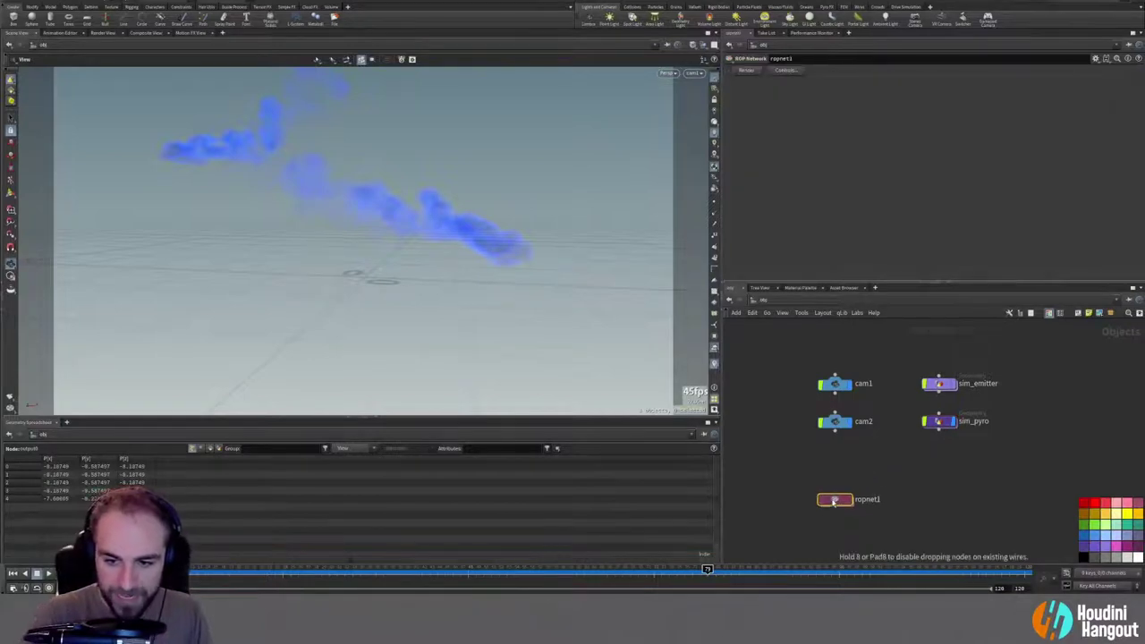
{"action": "double_click", "coordinate": [868, 499]}
{"action": "type", "text": "sol"}
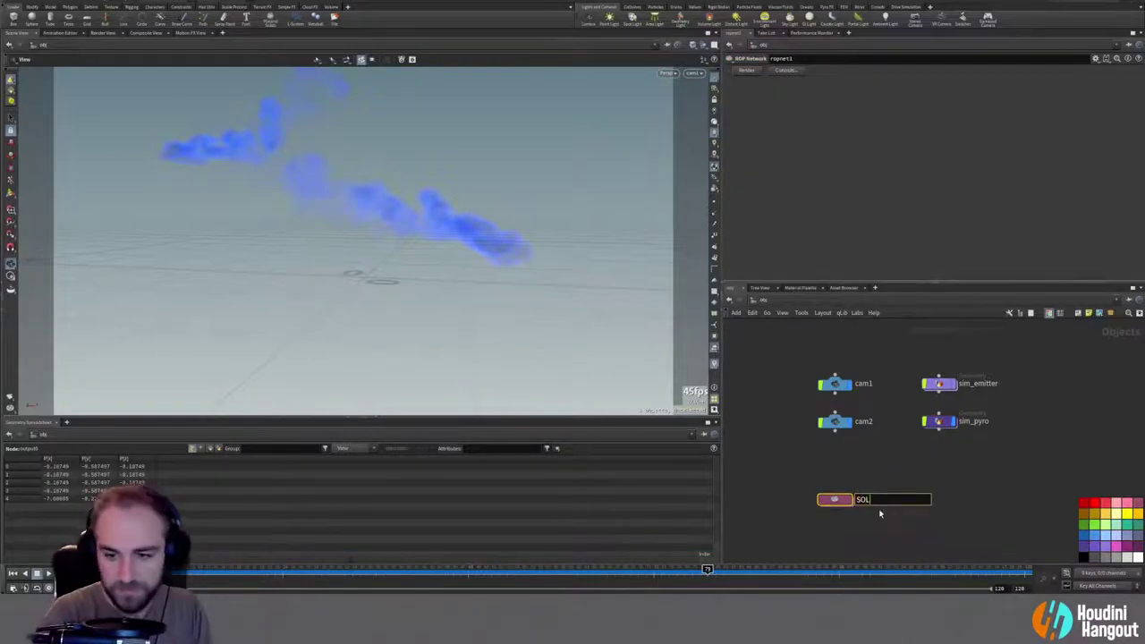
{"action": "key", "text": "Return"}
{"action": "key", "text": "Tab"}
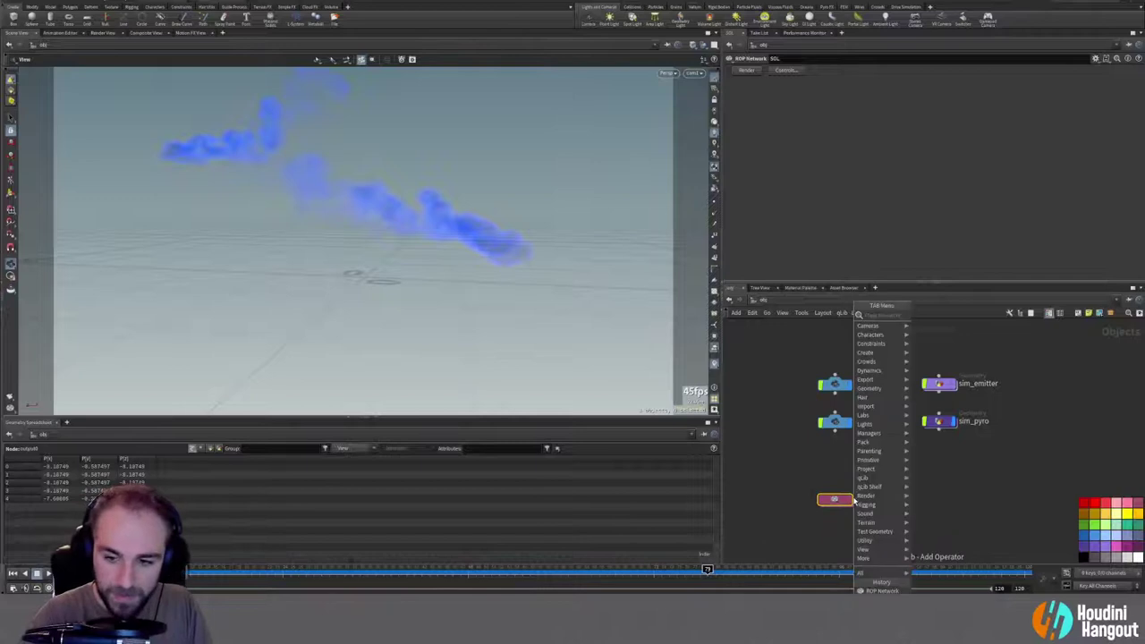
{"action": "left_click", "coordinate": [826, 524]}
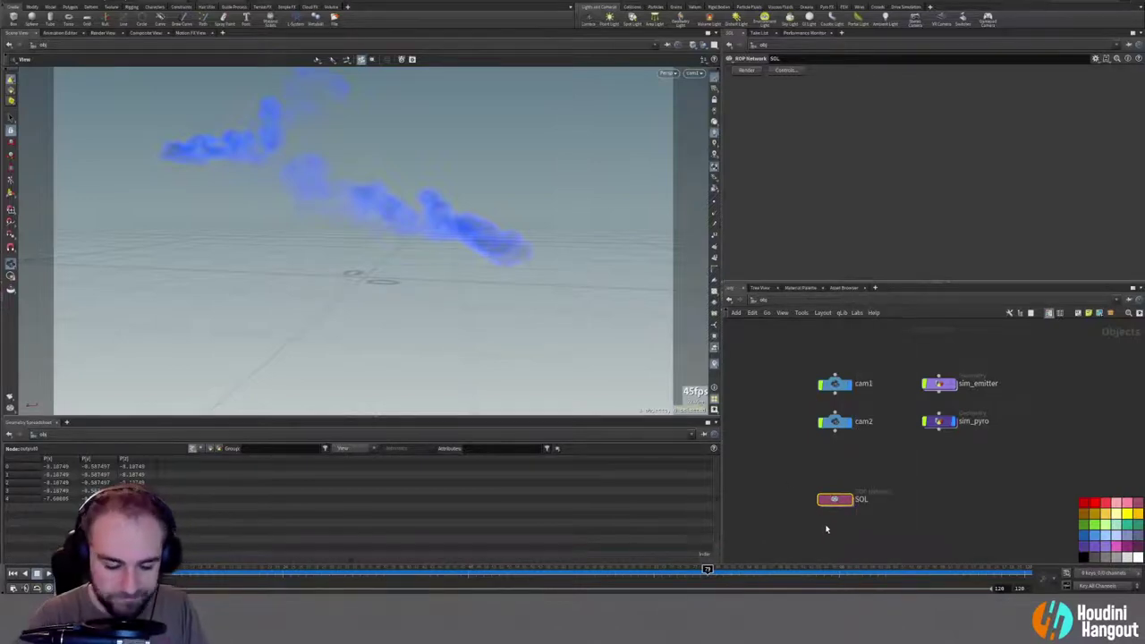
{"action": "key", "text": "Delete"}
Step: Replace the SOL ROP network beneath cam2 with a LOP Network in the object network
{"action": "key", "text": "Tab"}
{"action": "type", "text": "lop"}
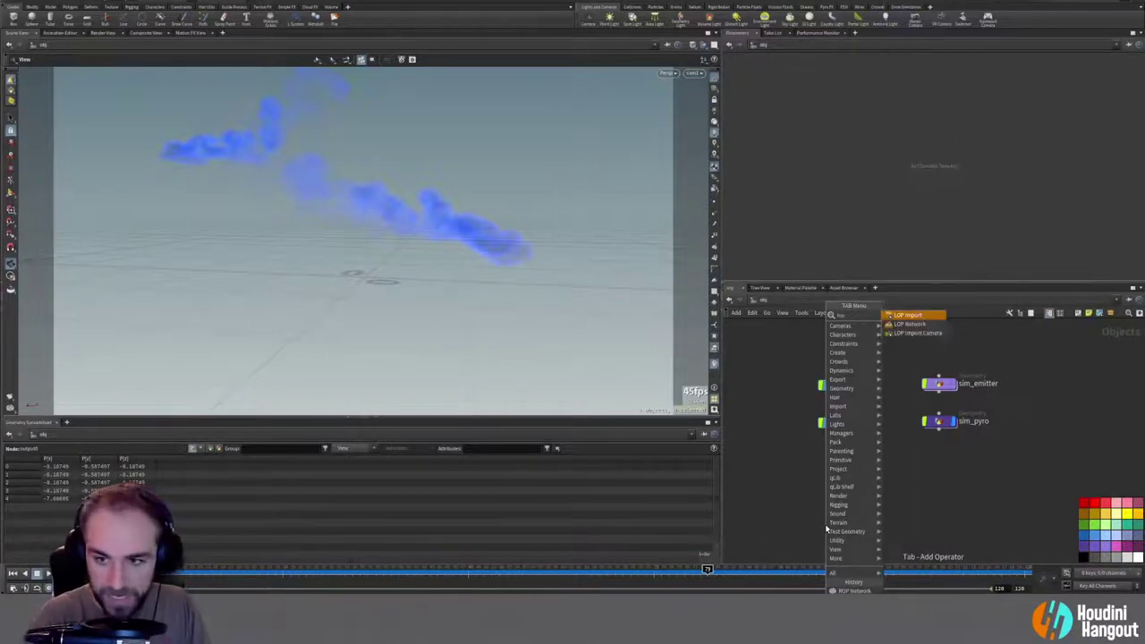
{"action": "key", "text": "Down"}
{"action": "key", "text": "Return"}
{"action": "left_click", "coordinate": [840, 490]}
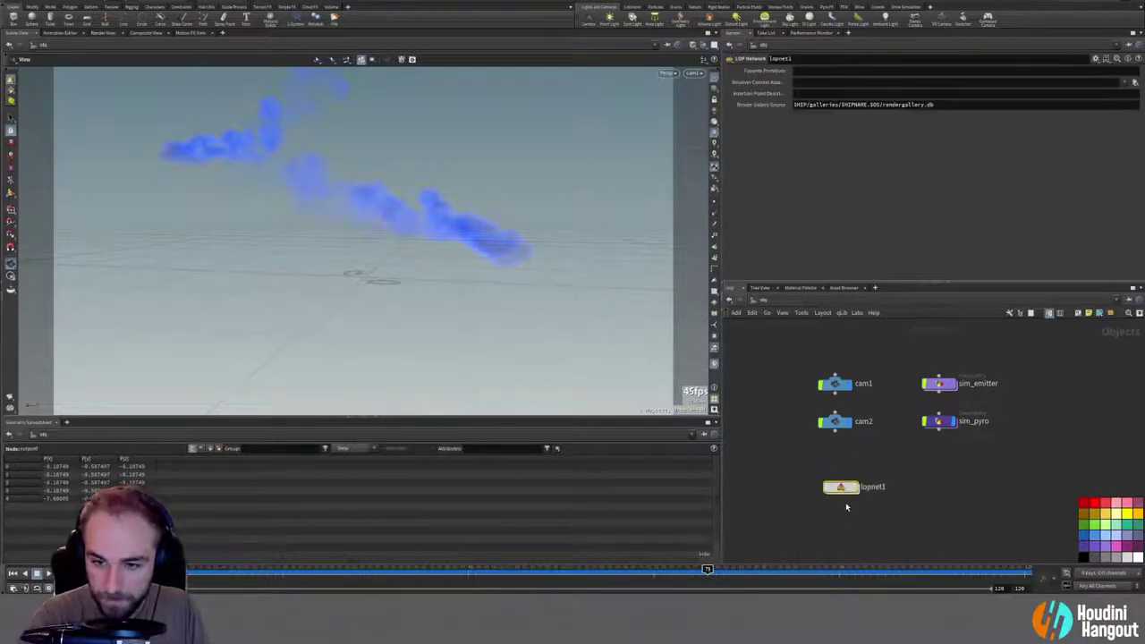
Step: Rename the LOP network as SOLARIS and colour its node red
{"action": "double_click", "coordinate": [872, 486]}
{"action": "type", "text": "s"}
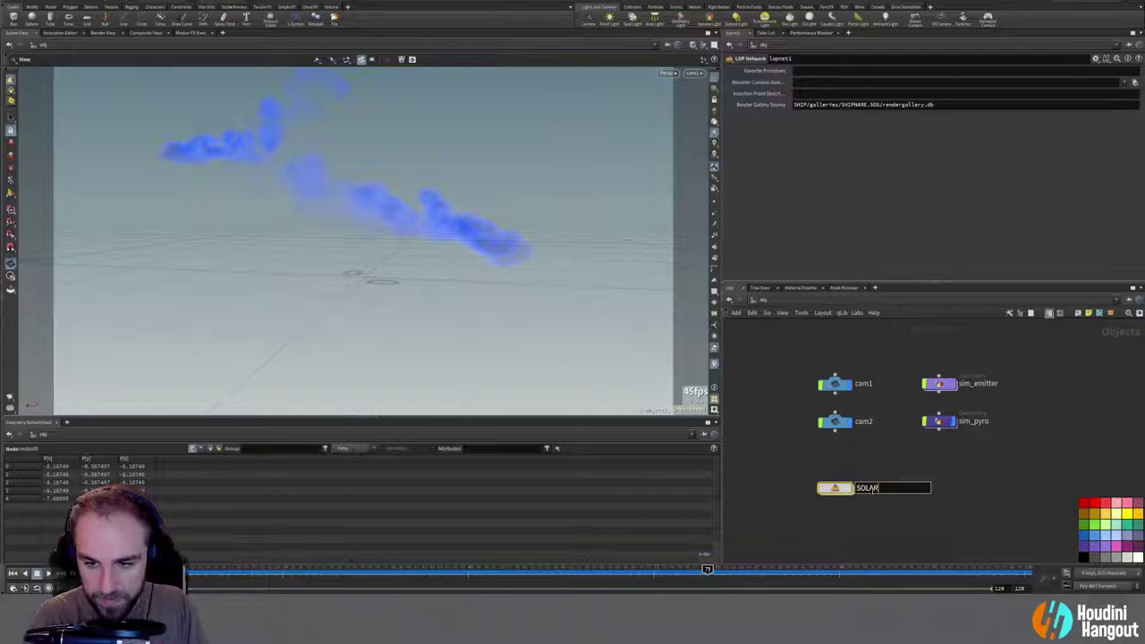
{"action": "type", "text": "OLARIS"}
{"action": "key", "text": "Return"}
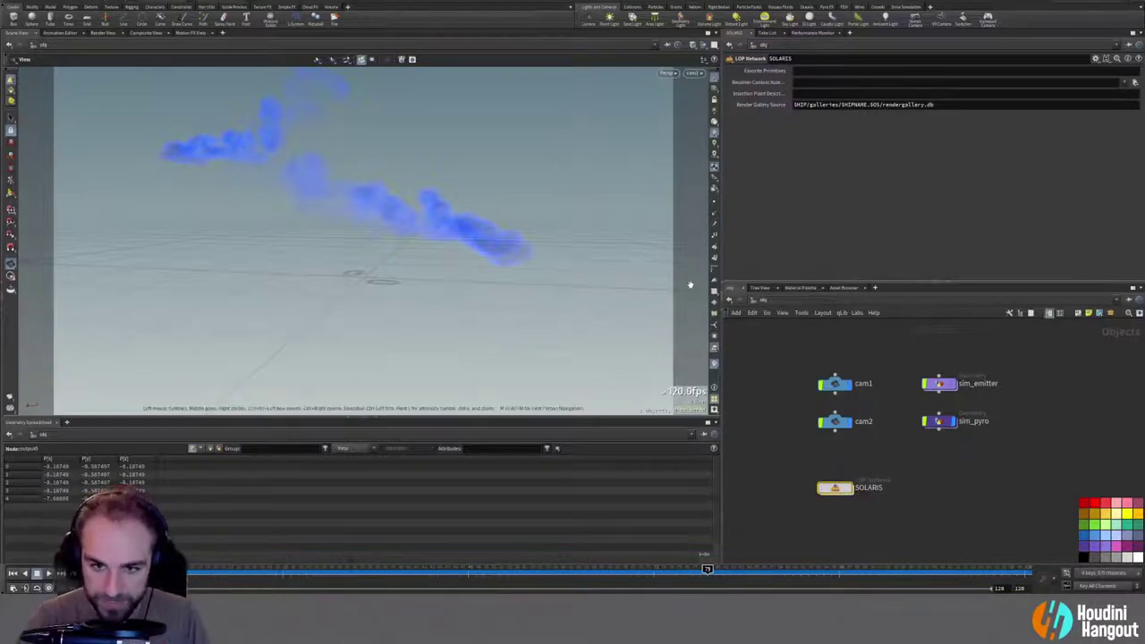
{"action": "left_click", "coordinate": [1082, 503]}
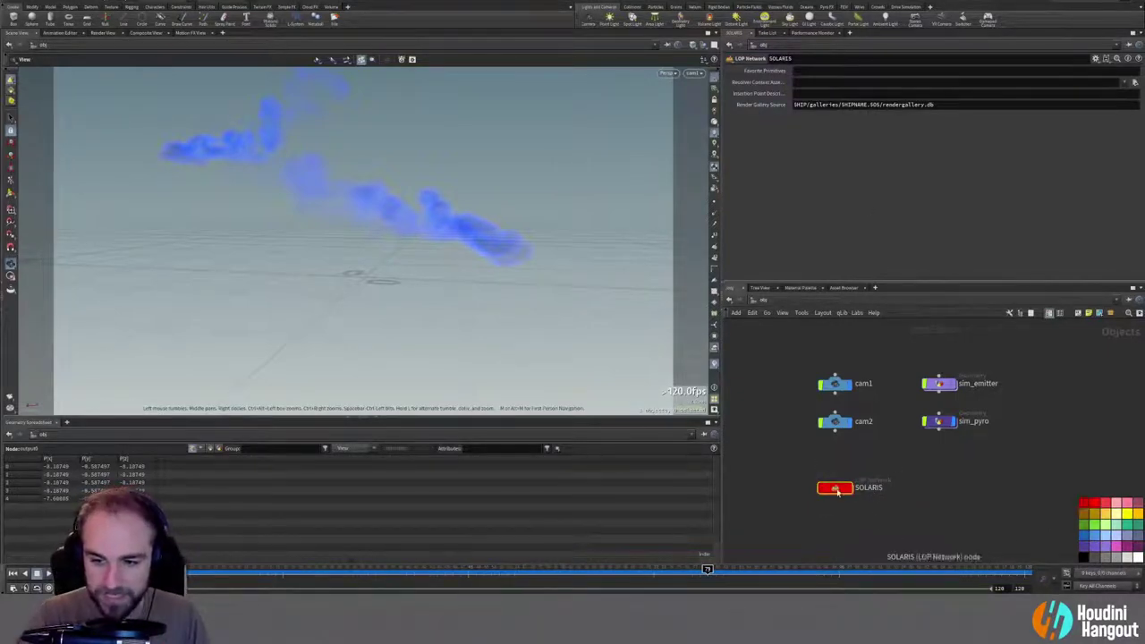
Step: Add a Scene Import (All) node inside the SOLARIS network
{"action": "double_click", "coordinate": [837, 490]}
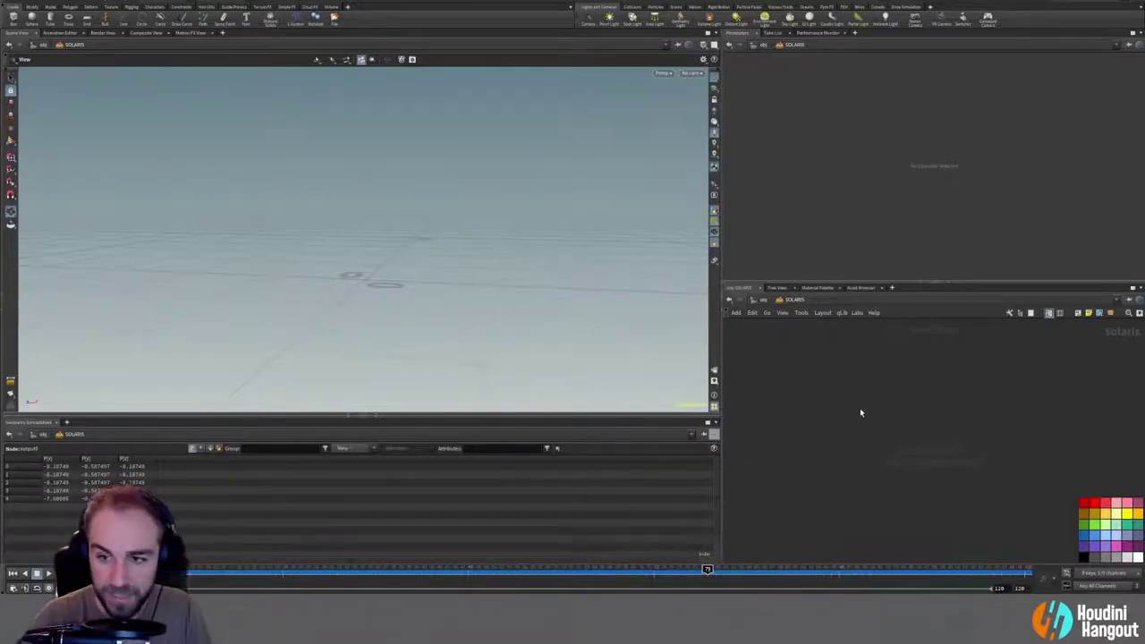
{"action": "key", "text": "Tab"}
{"action": "type", "text": "scen"}
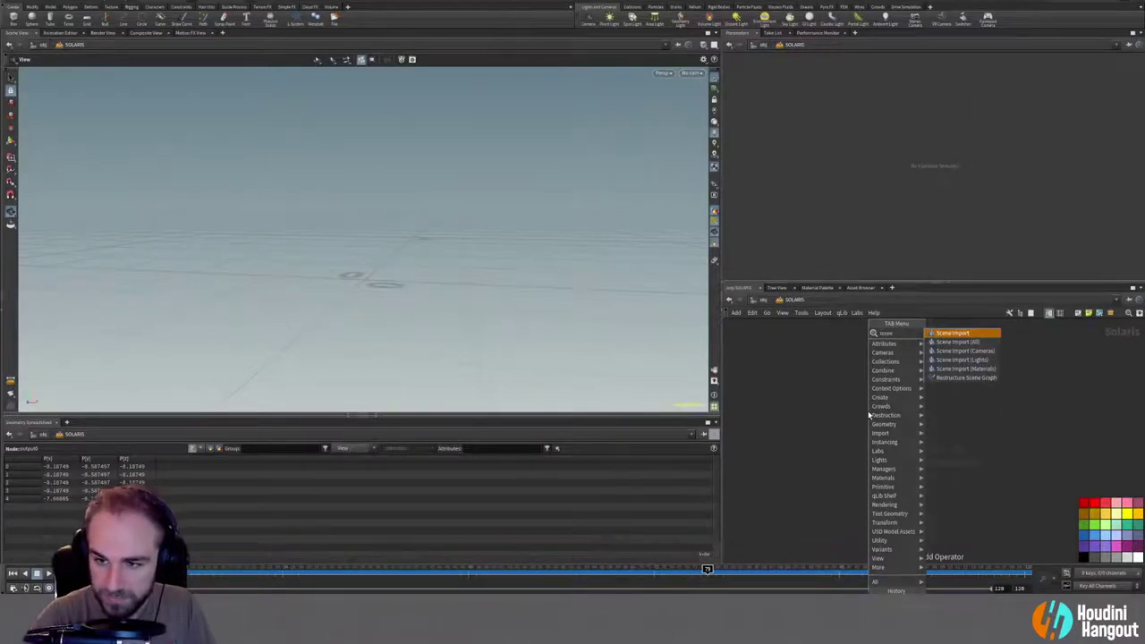
{"action": "key", "text": "Return"}
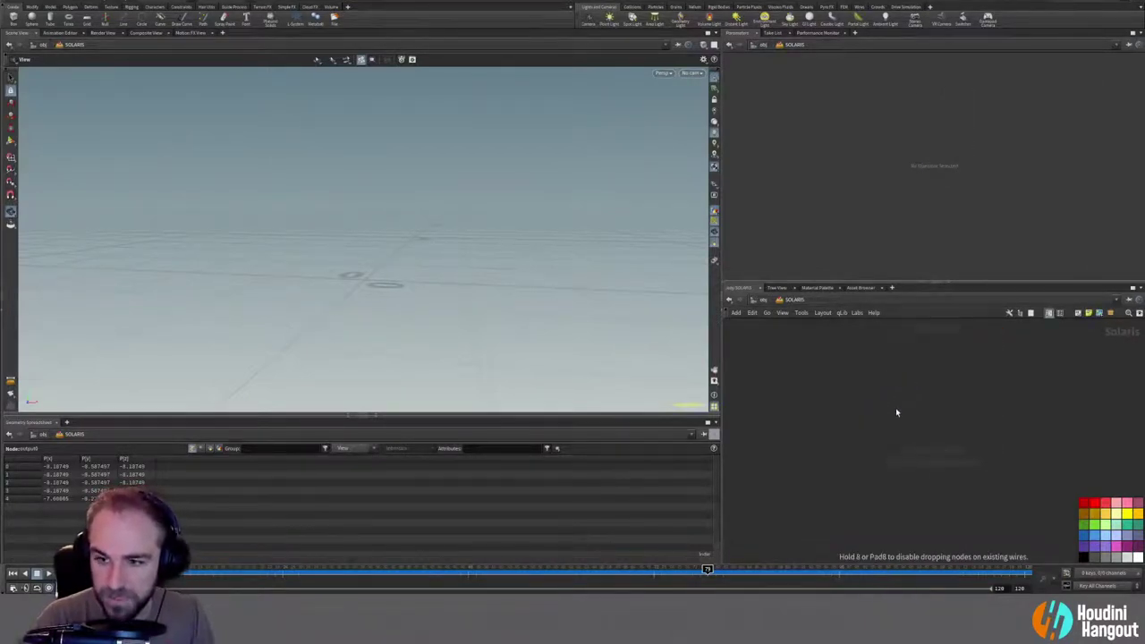
{"action": "left_click", "coordinate": [895, 407]}
{"action": "middle_click", "coordinate": [903, 379]}
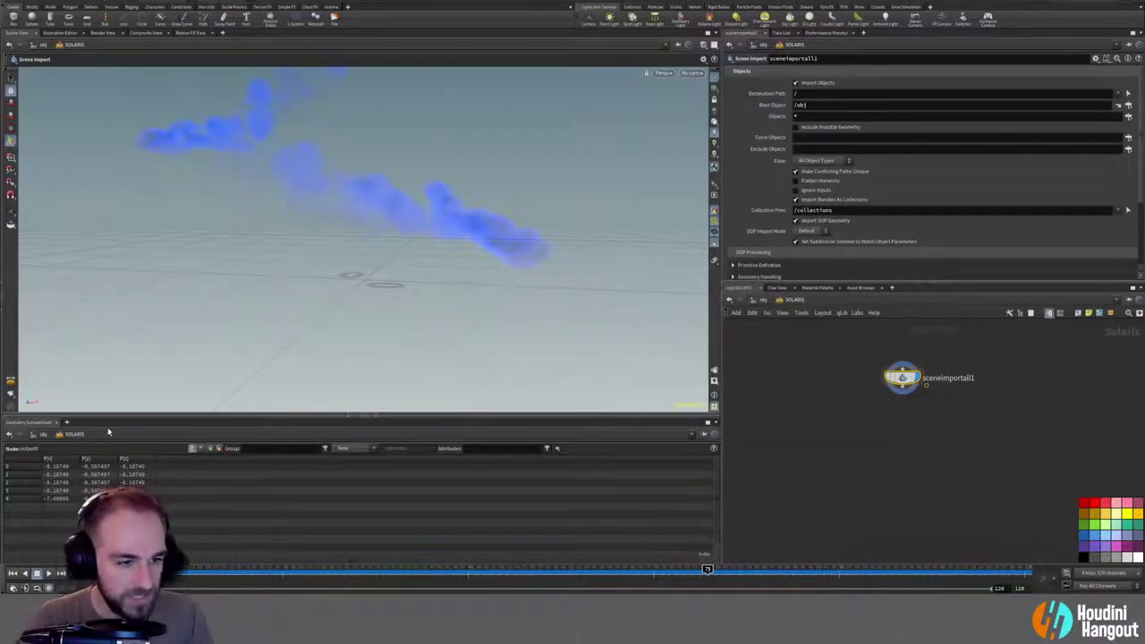
Step: Add a Scene Graph Tree pane alongside the Geometry Spreadsheet and enlarge it by shrinking the viewport
{"action": "left_click", "coordinate": [67, 421]}
{"action": "mouse_move", "coordinate": [101, 444]}
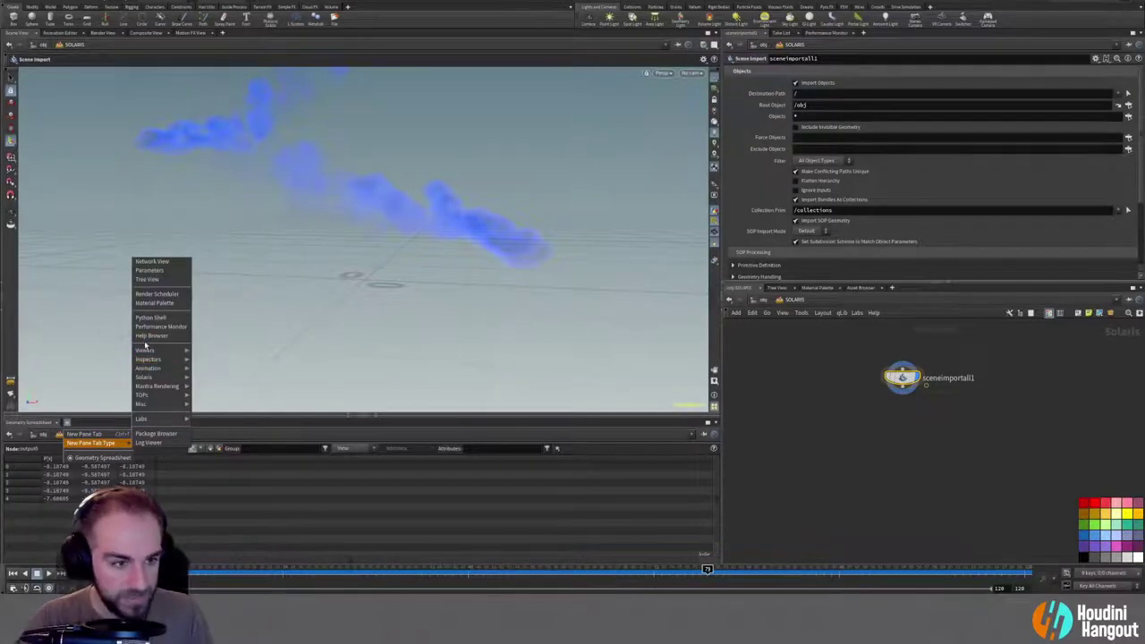
{"action": "mouse_move", "coordinate": [149, 378]}
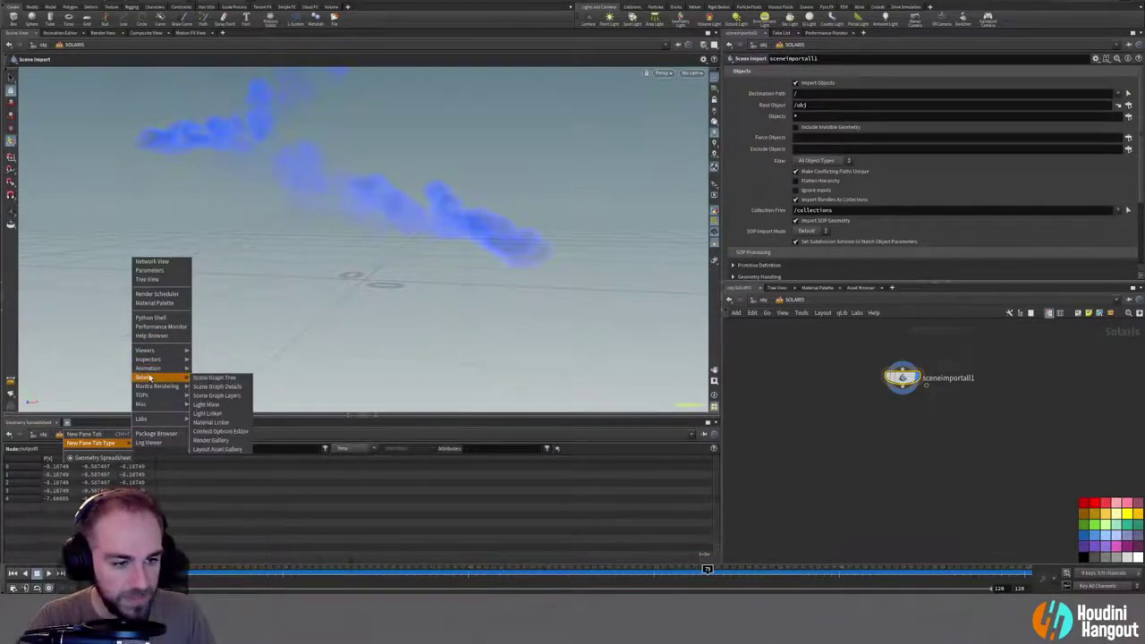
{"action": "left_click", "coordinate": [214, 377]}
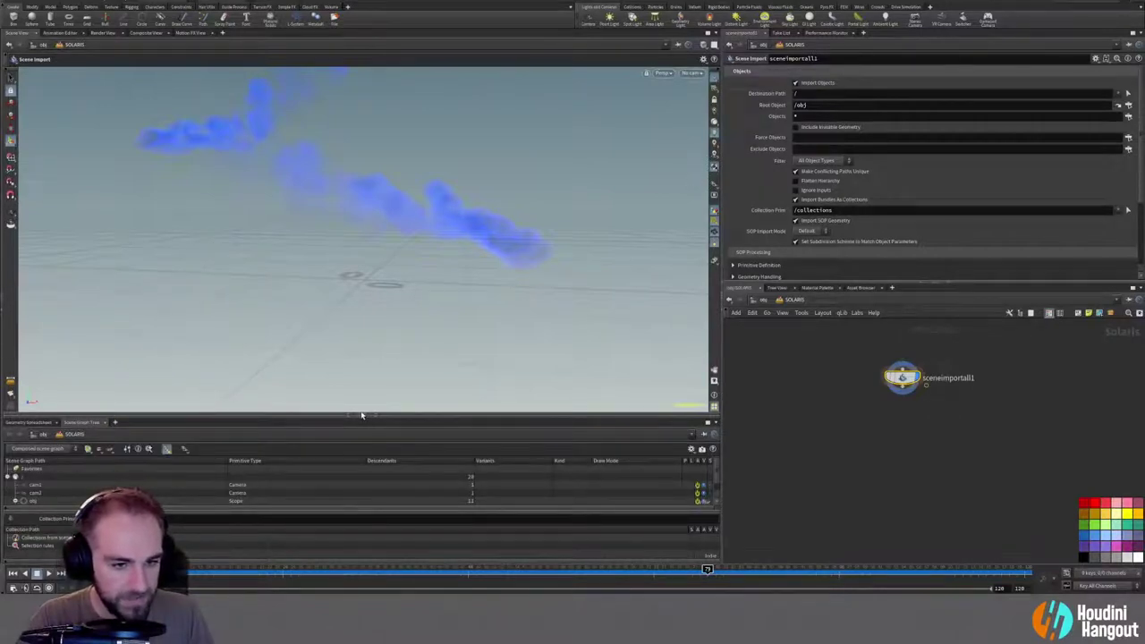
{"action": "left_click_drag", "start_coordinate": [363, 419], "coordinate": [362, 366]}
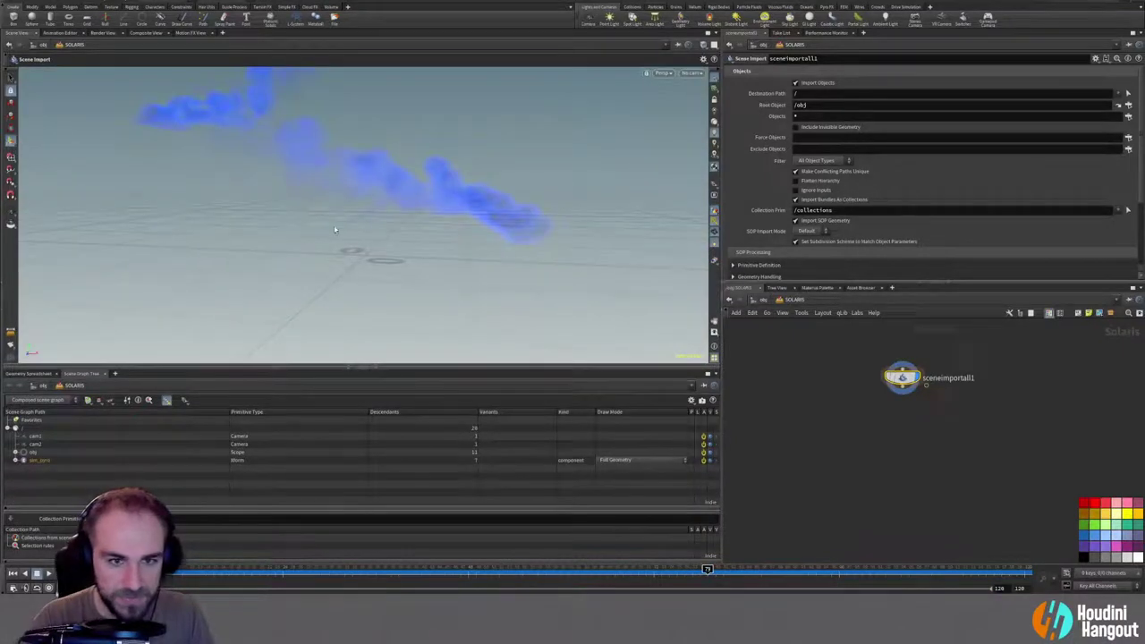
{"action": "key", "text": "Escape"}
{"action": "left_click_drag", "start_coordinate": [366, 176], "coordinate": [322, 201]}
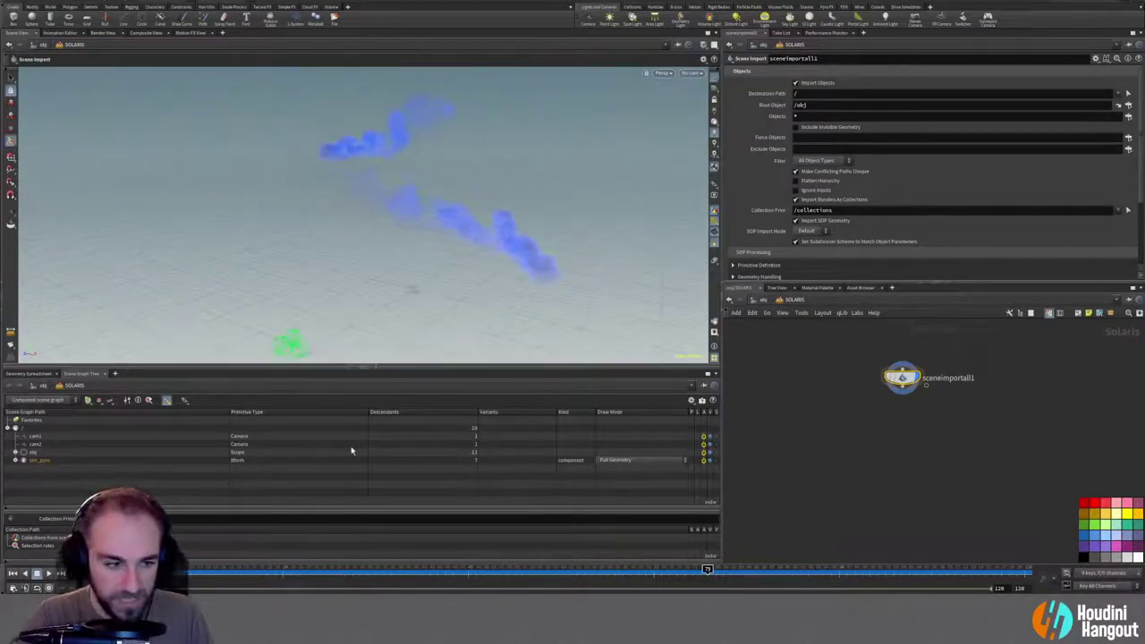
Step: Examine the imported hierarchy under obj and sim_pyro in the scene graph
{"action": "left_click", "coordinate": [15, 451]}
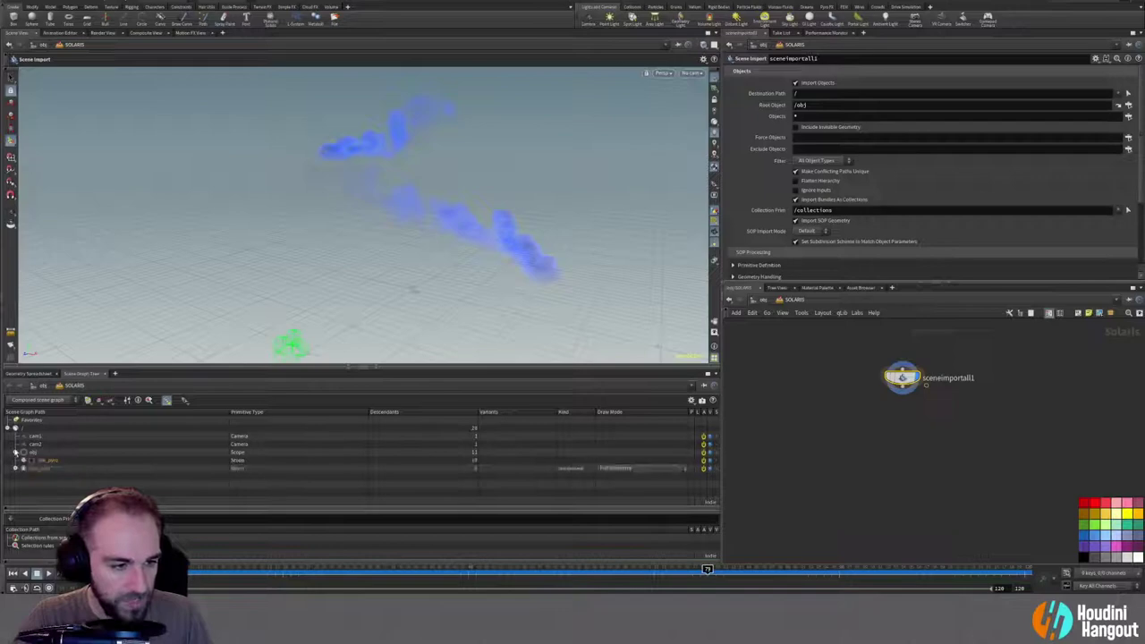
{"action": "left_click", "coordinate": [24, 459]}
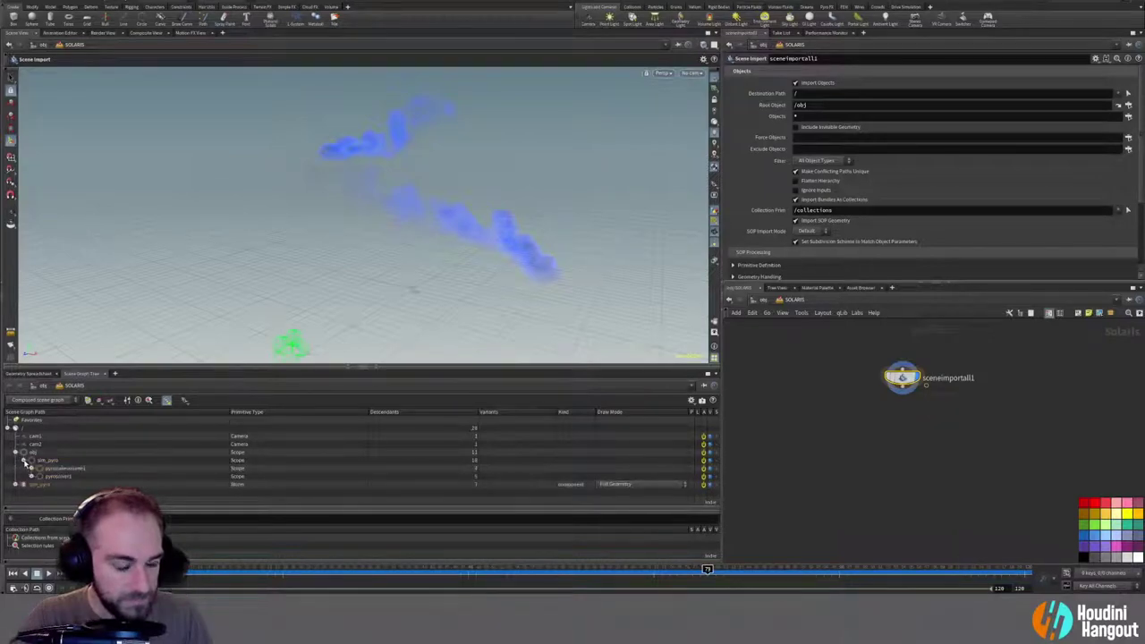
{"action": "left_click", "coordinate": [24, 460]}
{"action": "left_click", "coordinate": [15, 468]}
{"action": "left_click", "coordinate": [15, 470]}
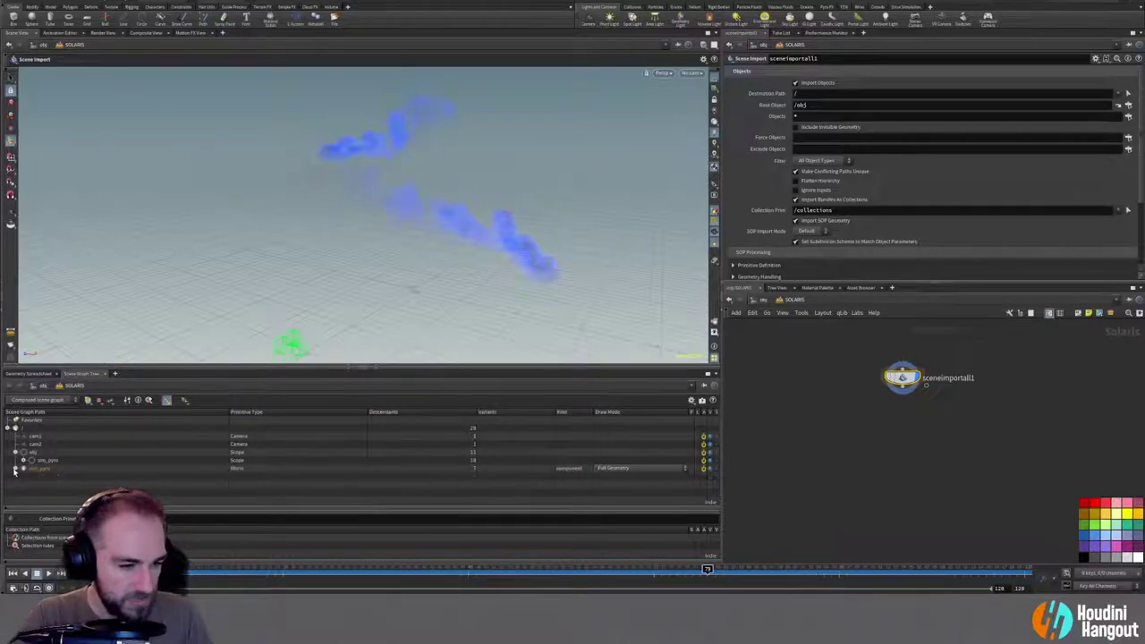
{"action": "left_click", "coordinate": [15, 454]}
{"action": "left_click", "coordinate": [15, 452]}
{"action": "left_click", "coordinate": [23, 461]}
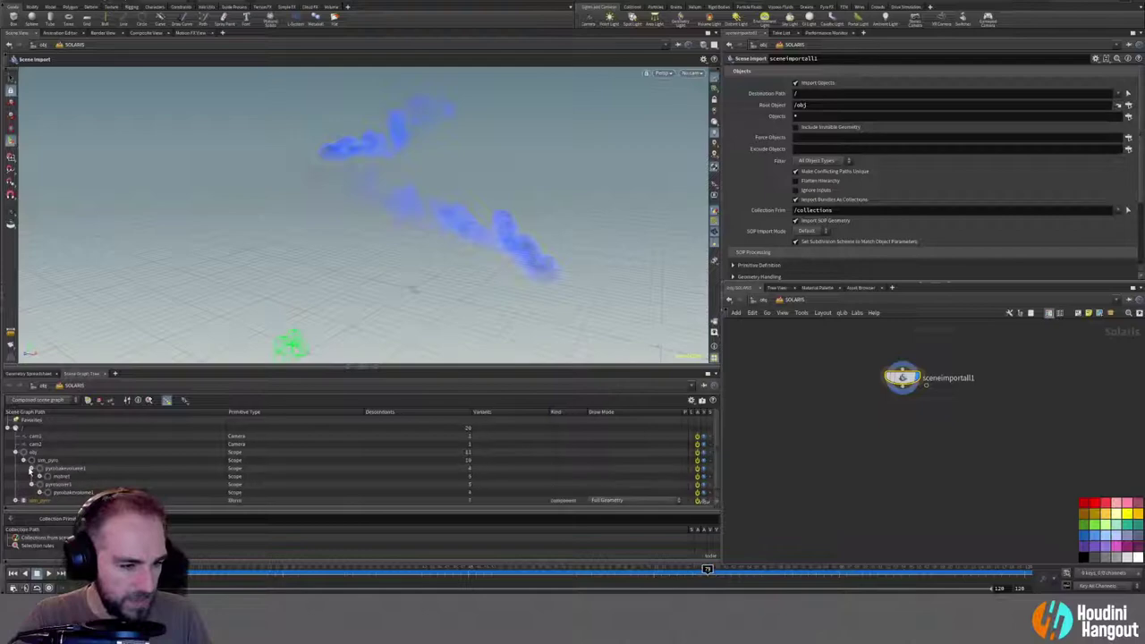
{"action": "left_click", "coordinate": [23, 460]}
{"action": "left_click", "coordinate": [15, 452]}
Step: Restrict the scene import's Objects to sim_pyro and cam1
{"action": "left_click", "coordinate": [1126, 115]}
{"action": "left_click", "coordinate": [1011, 55]}
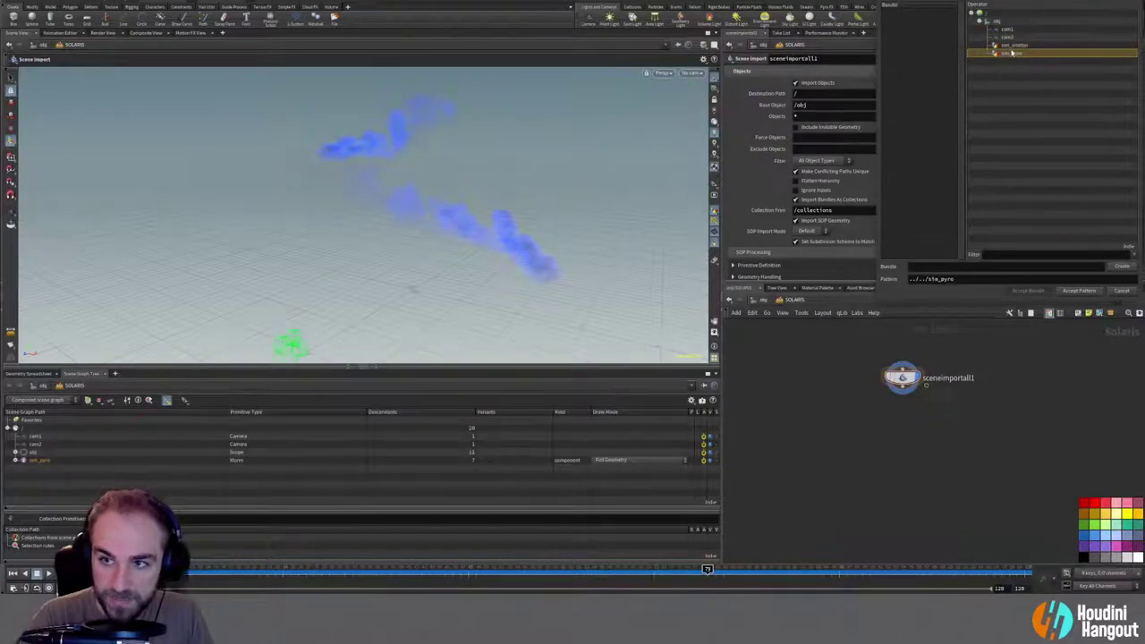
{"action": "left_click", "coordinate": [1007, 30], "text": "ctrl"}
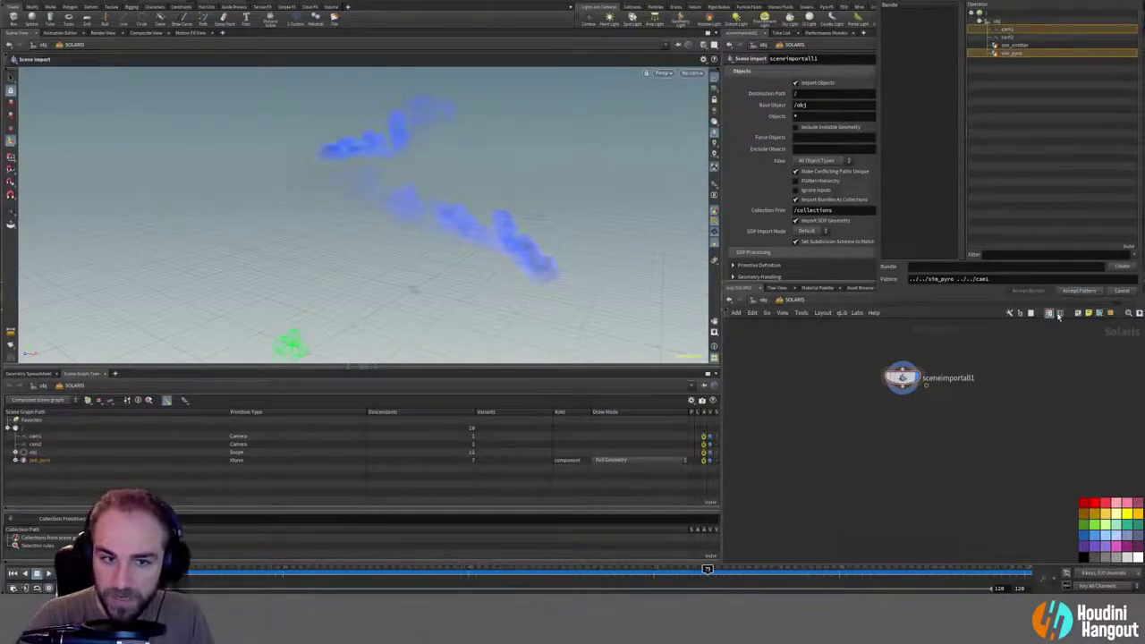
{"action": "left_click", "coordinate": [1075, 291]}
{"action": "middle_click", "coordinate": [902, 377]}
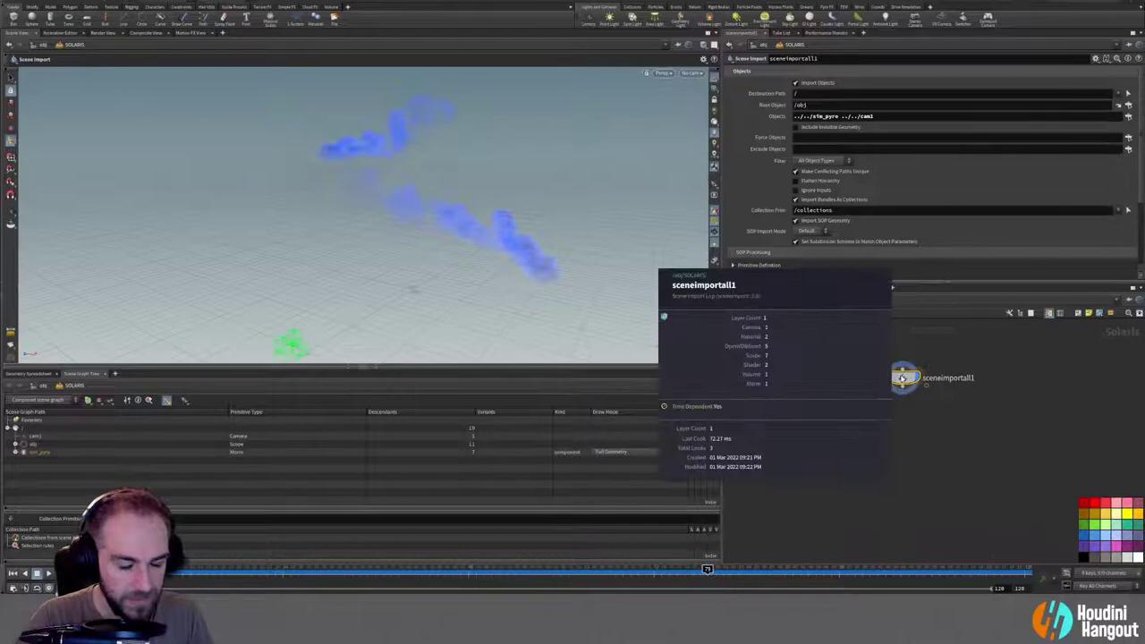
Step: Examine the pyrobakevolume1 and pyrosolver1 branches under obj for their imported shader materials
{"action": "left_click", "coordinate": [15, 445]}
{"action": "left_click", "coordinate": [23, 452]}
{"action": "left_click", "coordinate": [31, 467]}
{"action": "left_click", "coordinate": [32, 461]}
{"action": "left_click", "coordinate": [39, 469]}
{"action": "left_click", "coordinate": [47, 476]}
{"action": "scroll", "coordinate": [56, 468], "scroll_direction": "down", "scroll_amount": 1}
{"action": "left_click", "coordinate": [40, 492]}
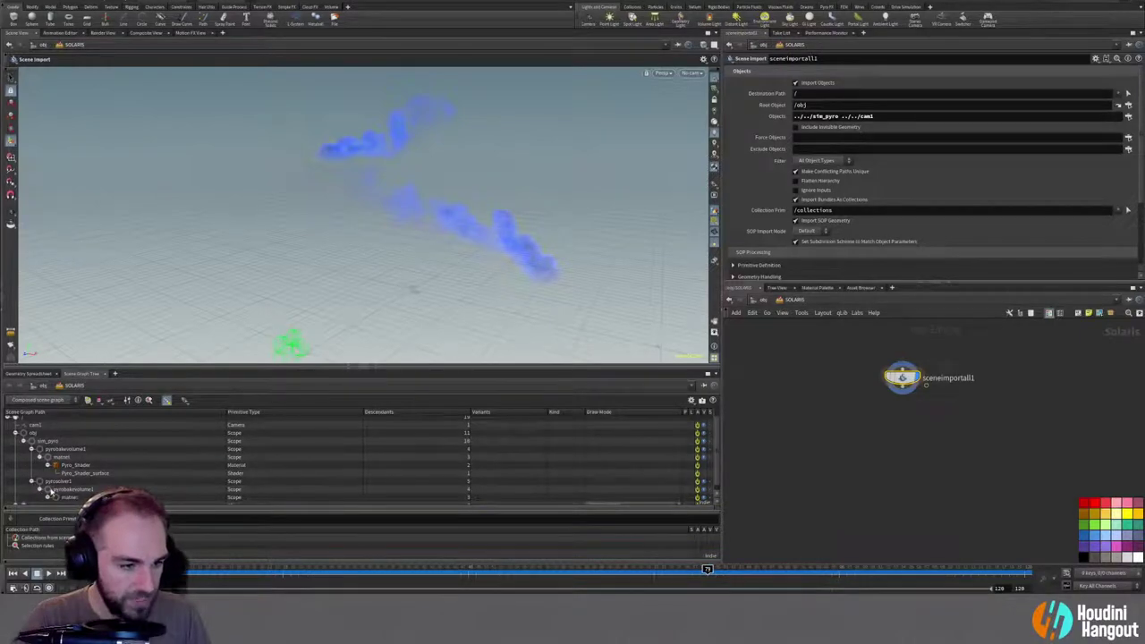
{"action": "scroll", "coordinate": [60, 470], "scroll_direction": "down", "scroll_amount": 1}
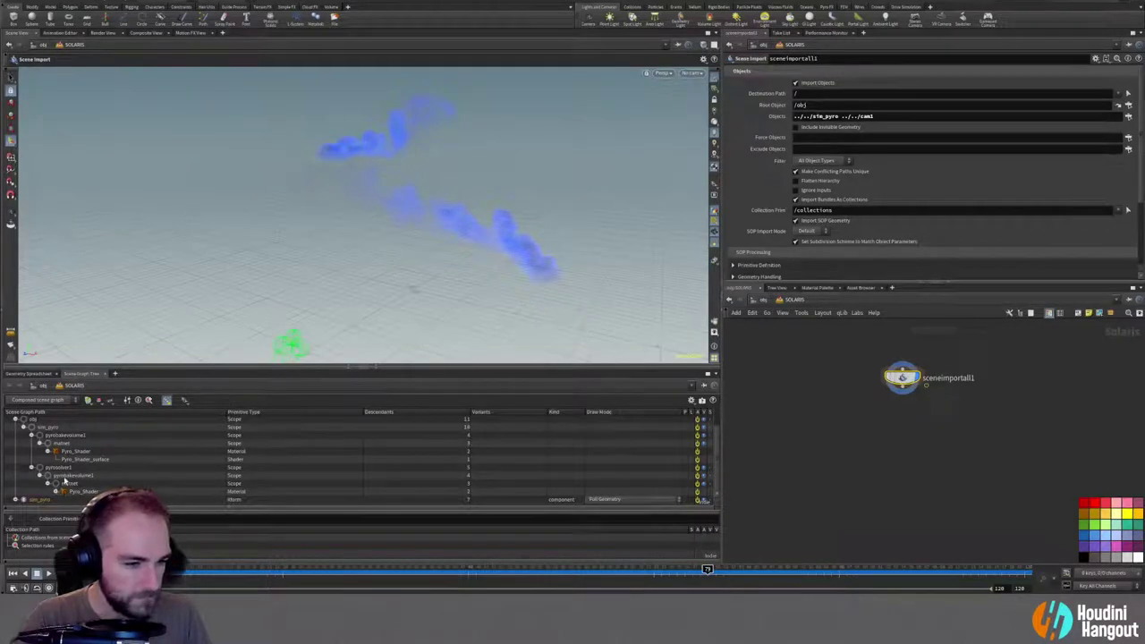
{"action": "scroll", "coordinate": [16, 428], "scroll_direction": "up", "scroll_amount": 2}
{"action": "left_click", "coordinate": [17, 443]}
{"action": "left_click", "coordinate": [24, 451]}
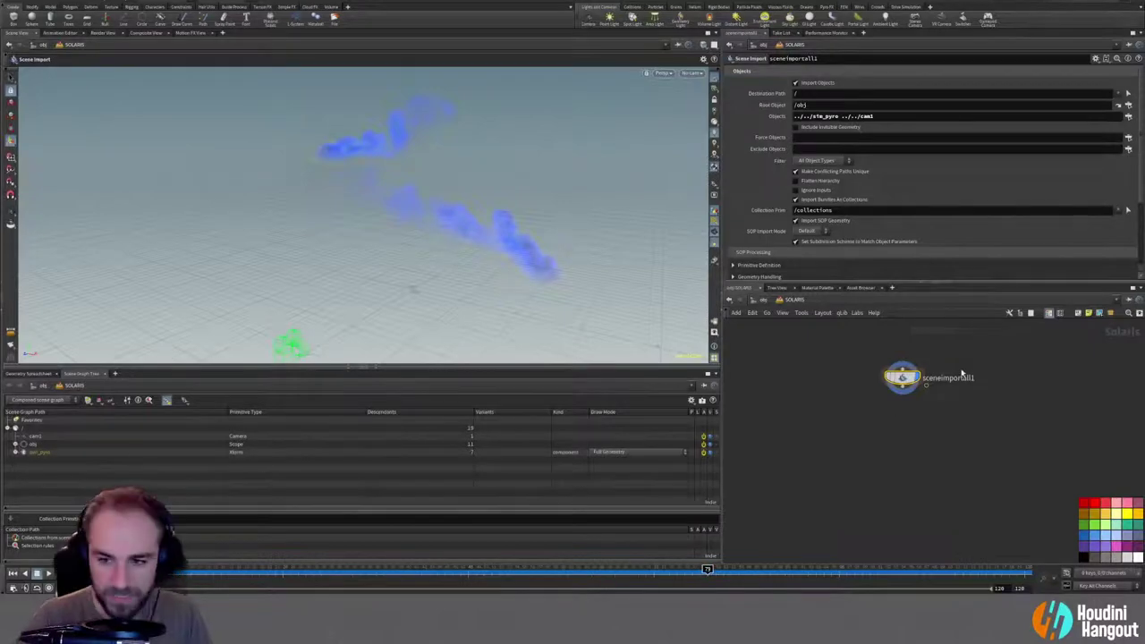
Step: Set the scene import's materials destination path to /mat and enable Flatten Hierarchy for the materials
{"action": "scroll", "coordinate": [768, 229], "scroll_direction": "down", "scroll_amount": 2}
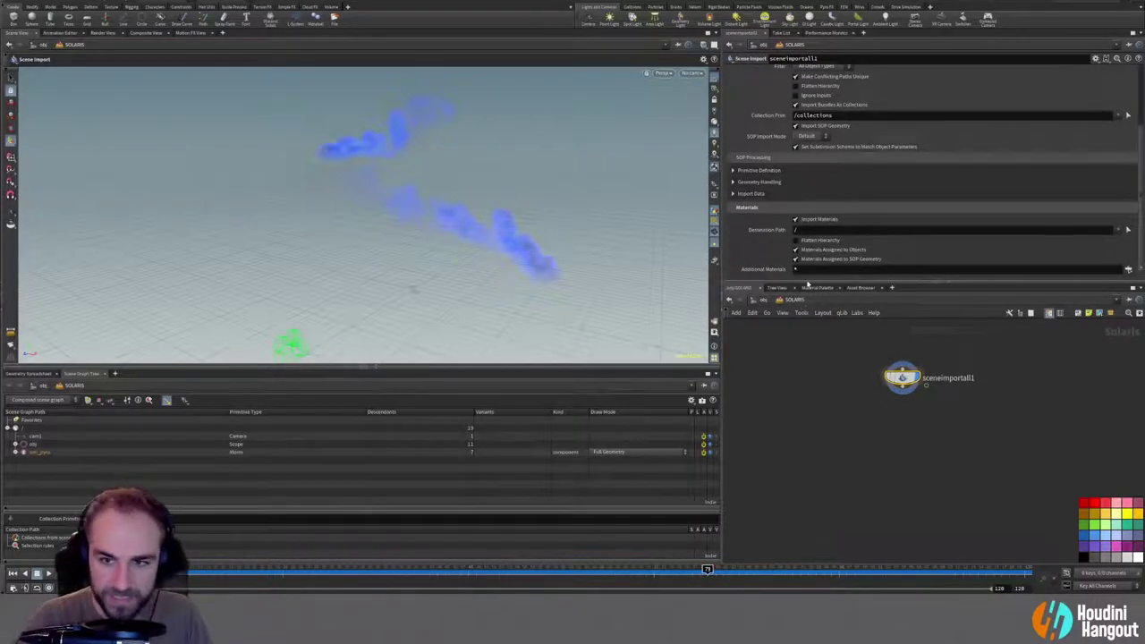
{"action": "left_click", "coordinate": [811, 231]}
{"action": "type", "text": "mat"}
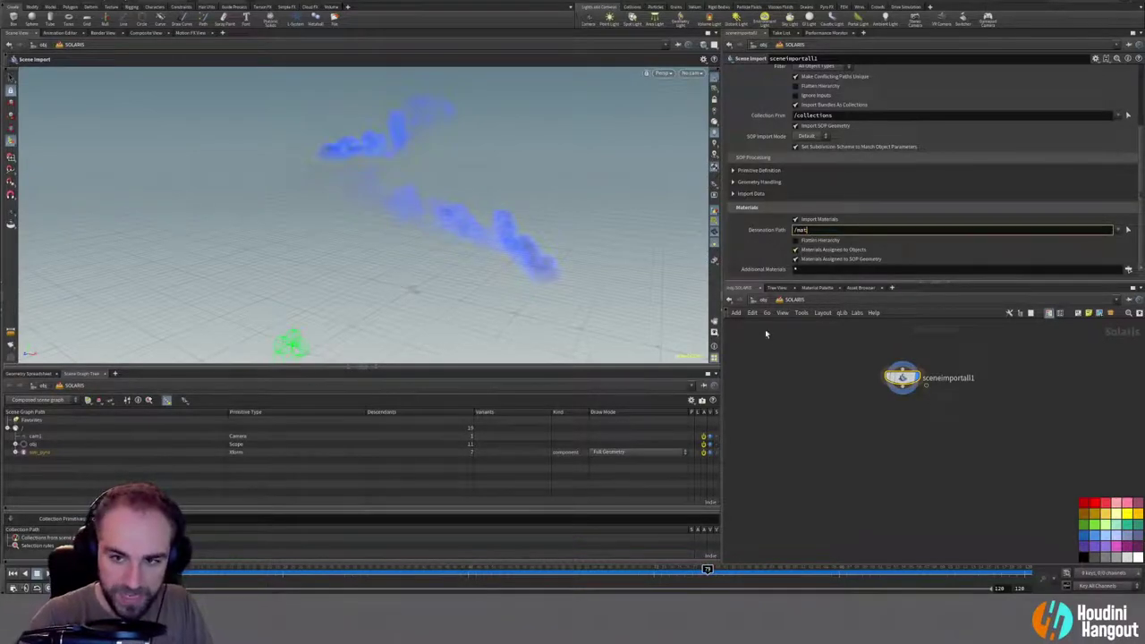
{"action": "left_click", "coordinate": [795, 240]}
Step: Examine the pyro shader materials under the mat scope in the scene graph
{"action": "left_click", "coordinate": [15, 444]}
{"action": "left_click", "coordinate": [24, 460]}
{"action": "left_click", "coordinate": [23, 451]}
{"action": "left_click", "coordinate": [23, 468]}
{"action": "left_click", "coordinate": [23, 452]}
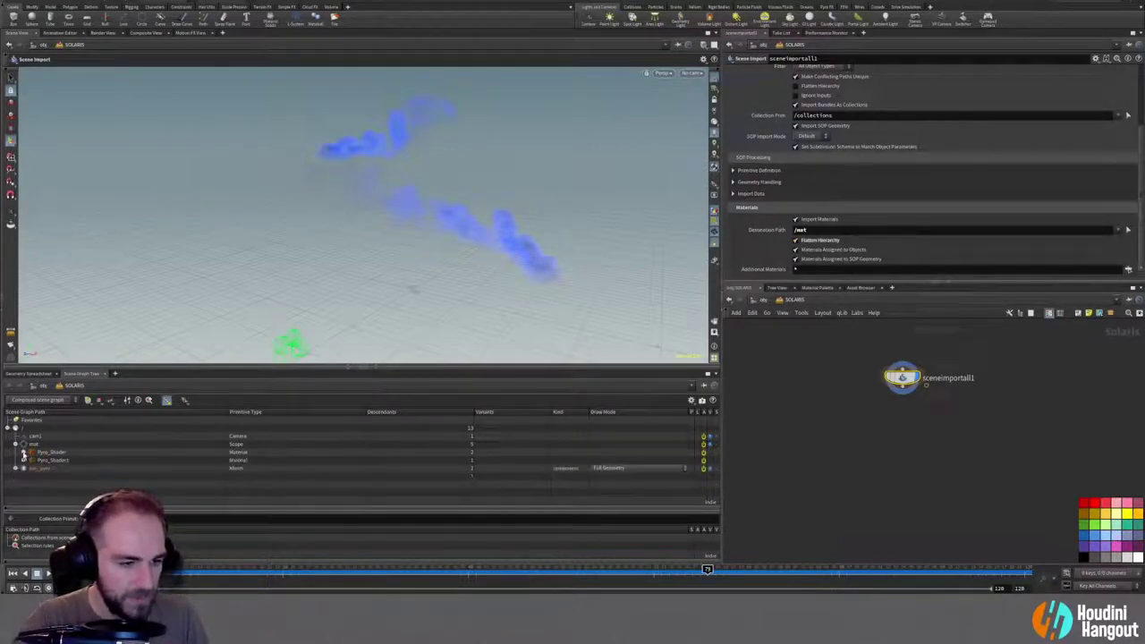
{"action": "left_click", "coordinate": [51, 452]}
{"action": "left_click", "coordinate": [49, 460]}
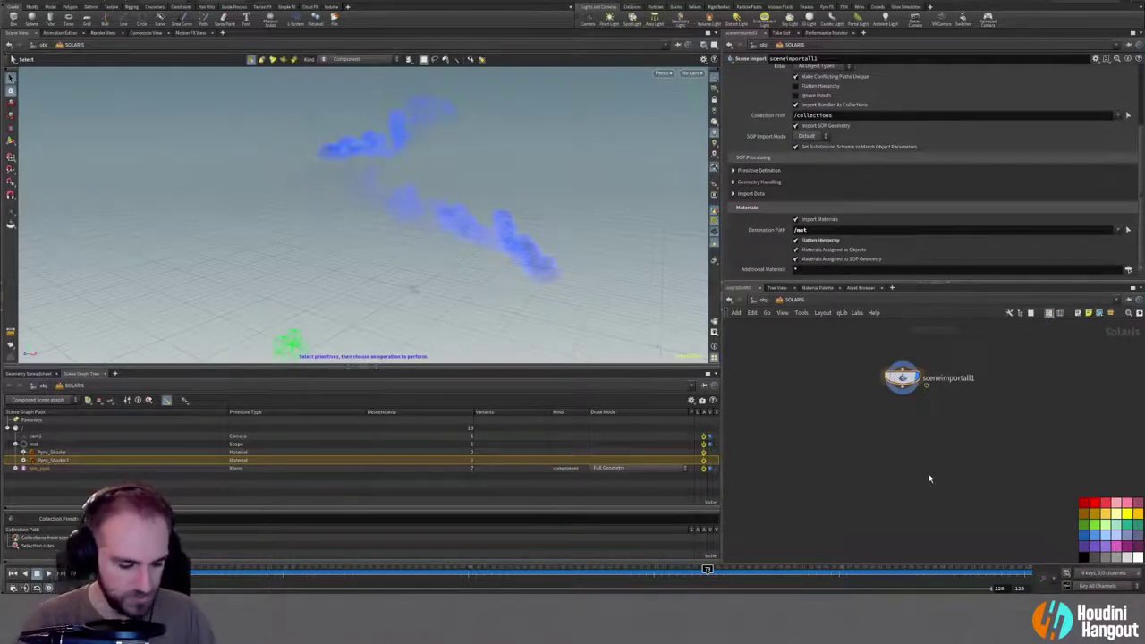
{"action": "left_click", "coordinate": [23, 452]}
{"action": "left_click", "coordinate": [23, 451]}
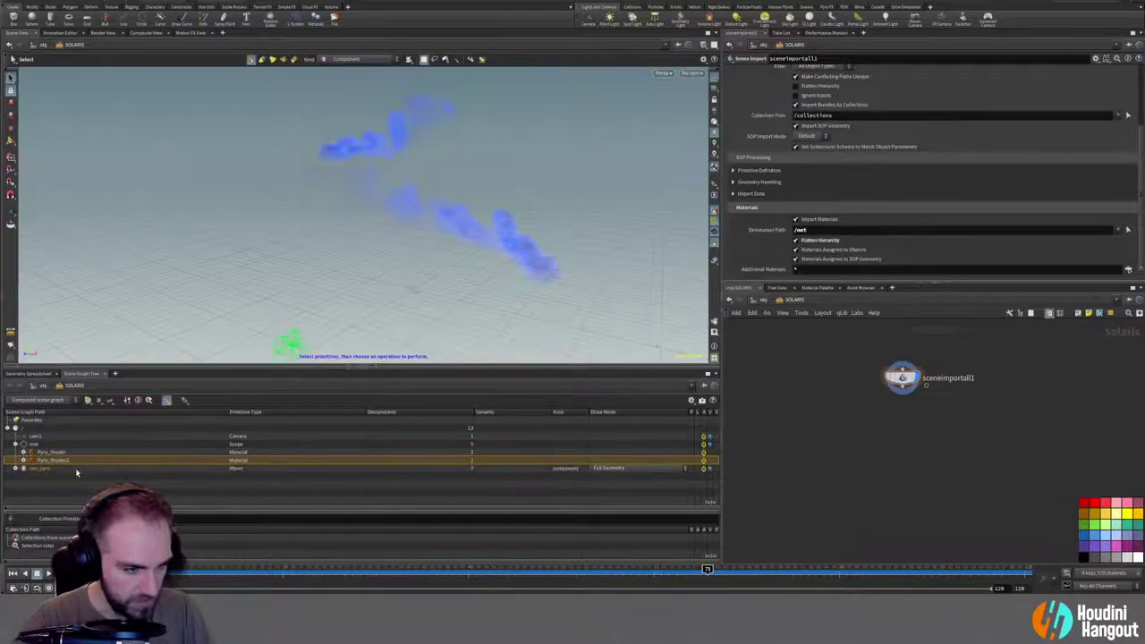
Step: Turn off Assign Material in the Look settings of pyrosolver1 inside sim_pyro, and expand its volume bindings
{"action": "key", "text": "u"}
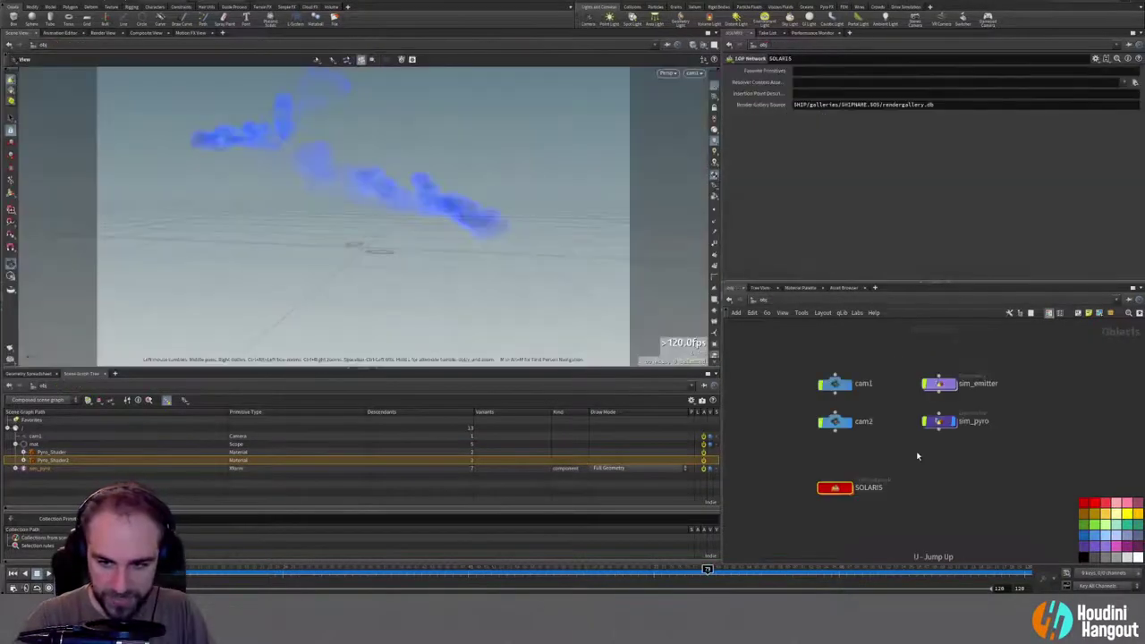
{"action": "double_click", "coordinate": [940, 423]}
{"action": "left_click", "coordinate": [882, 435]}
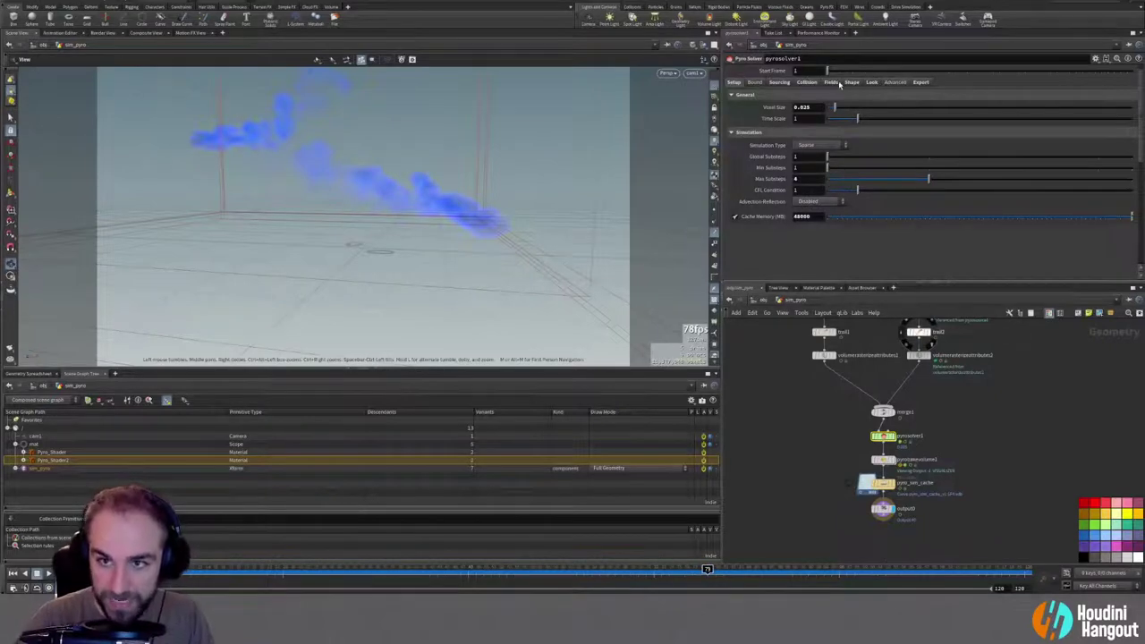
{"action": "left_click", "coordinate": [928, 81]}
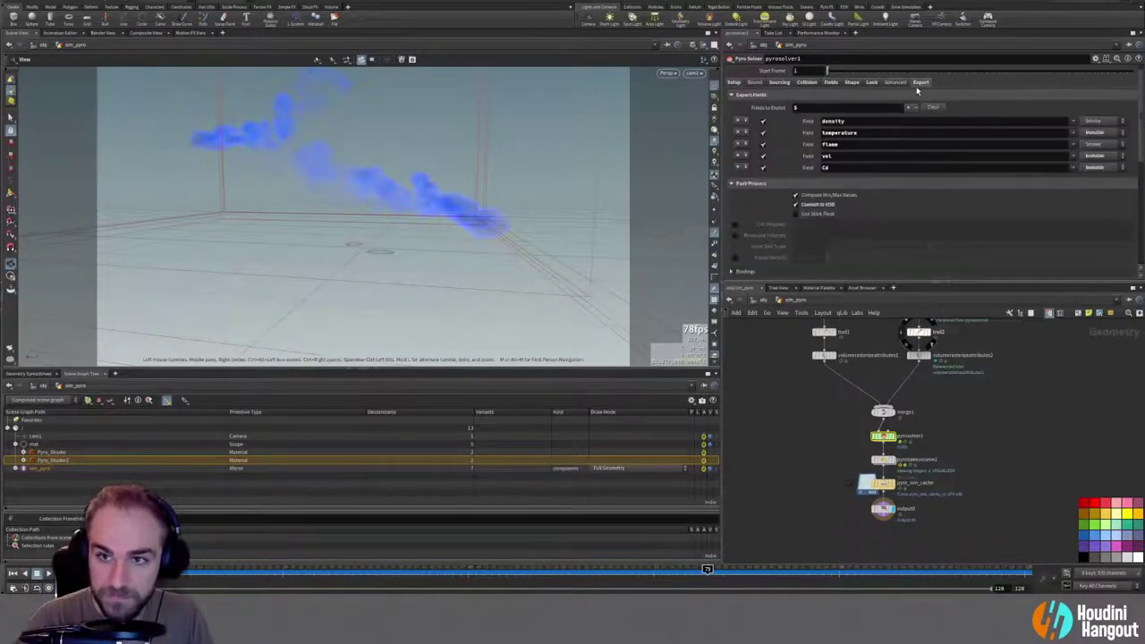
{"action": "scroll", "coordinate": [738, 210], "scroll_direction": "down", "scroll_amount": 3}
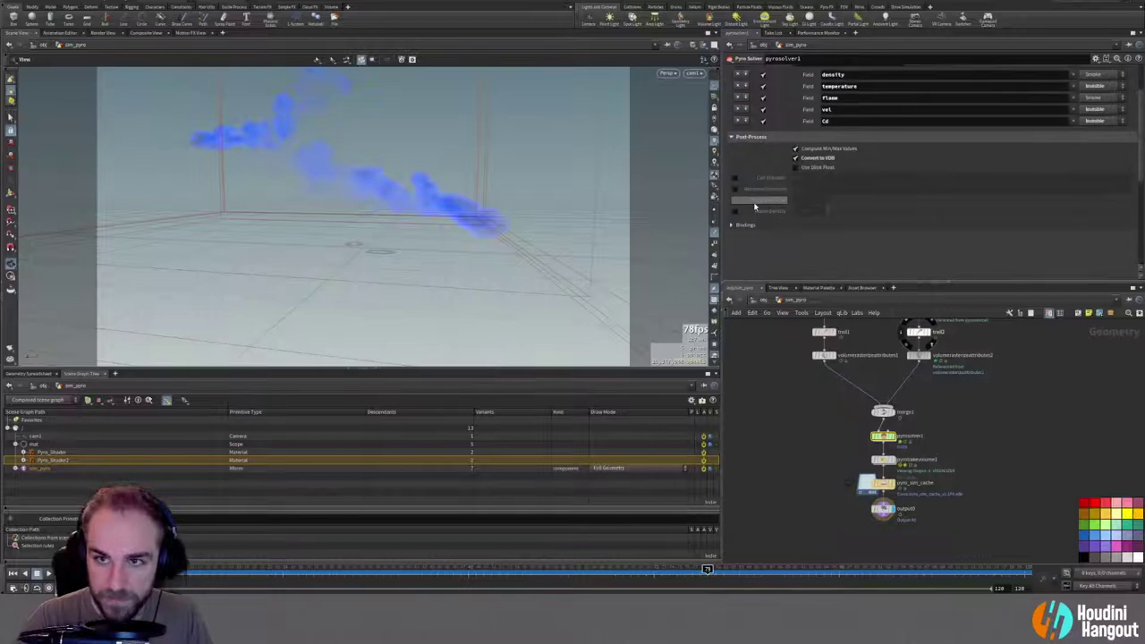
{"action": "scroll", "coordinate": [838, 87], "scroll_direction": "up", "scroll_amount": 3}
{"action": "left_click", "coordinate": [873, 95]}
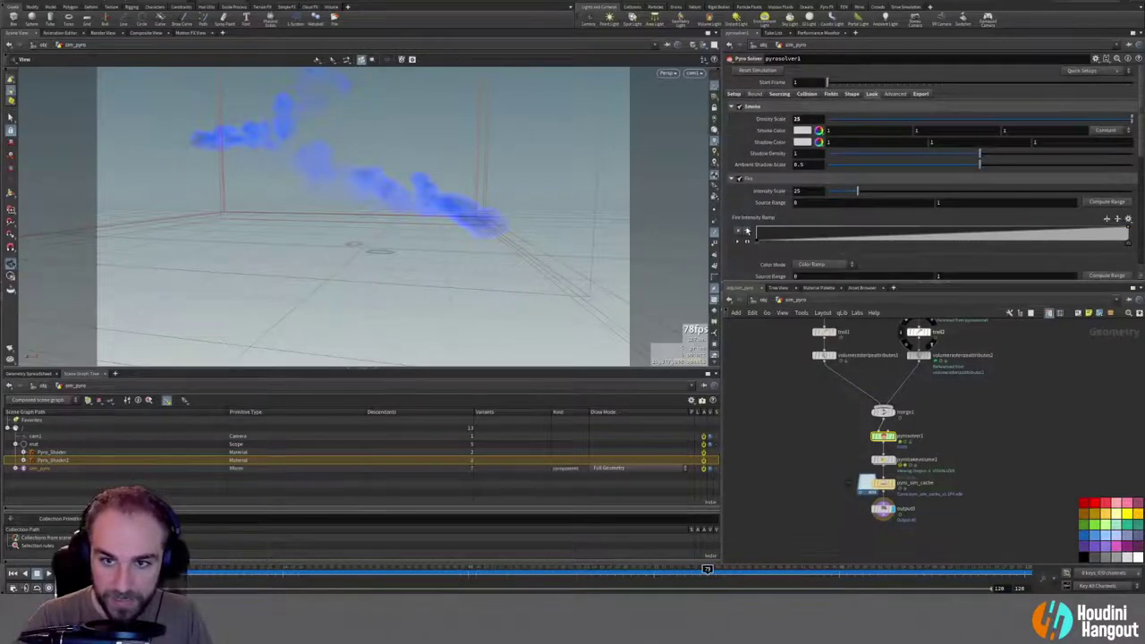
{"action": "scroll", "coordinate": [732, 247], "scroll_direction": "down", "scroll_amount": 5}
{"action": "scroll", "coordinate": [731, 233], "scroll_direction": "up", "scroll_amount": 1}
{"action": "left_click", "coordinate": [732, 167]}
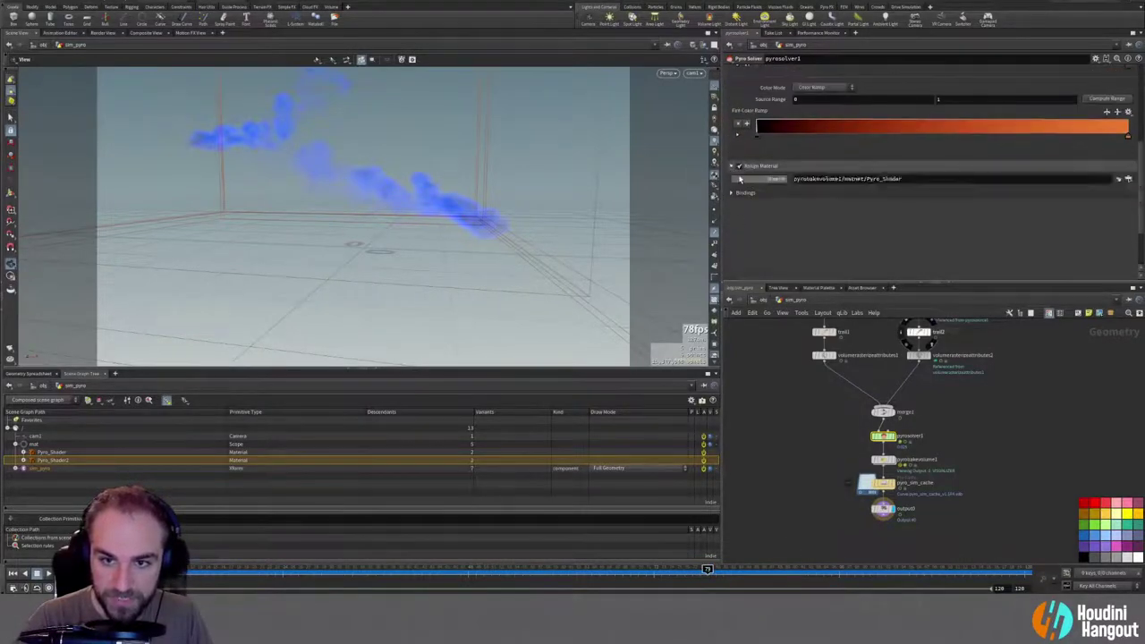
{"action": "left_click", "coordinate": [739, 167]}
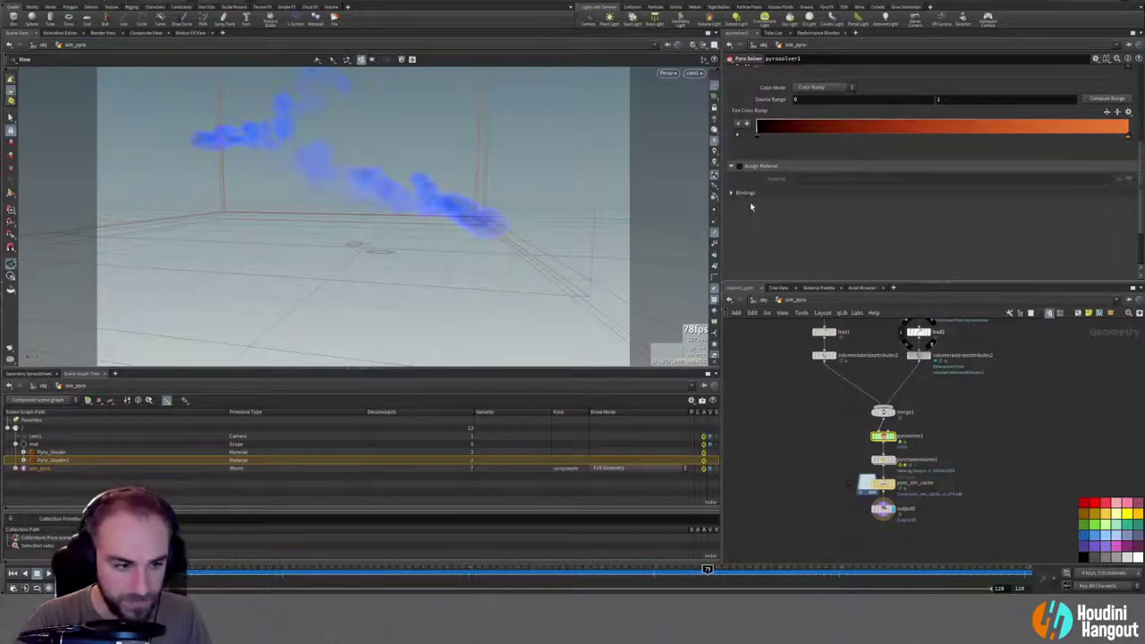
{"action": "left_click", "coordinate": [732, 192]}
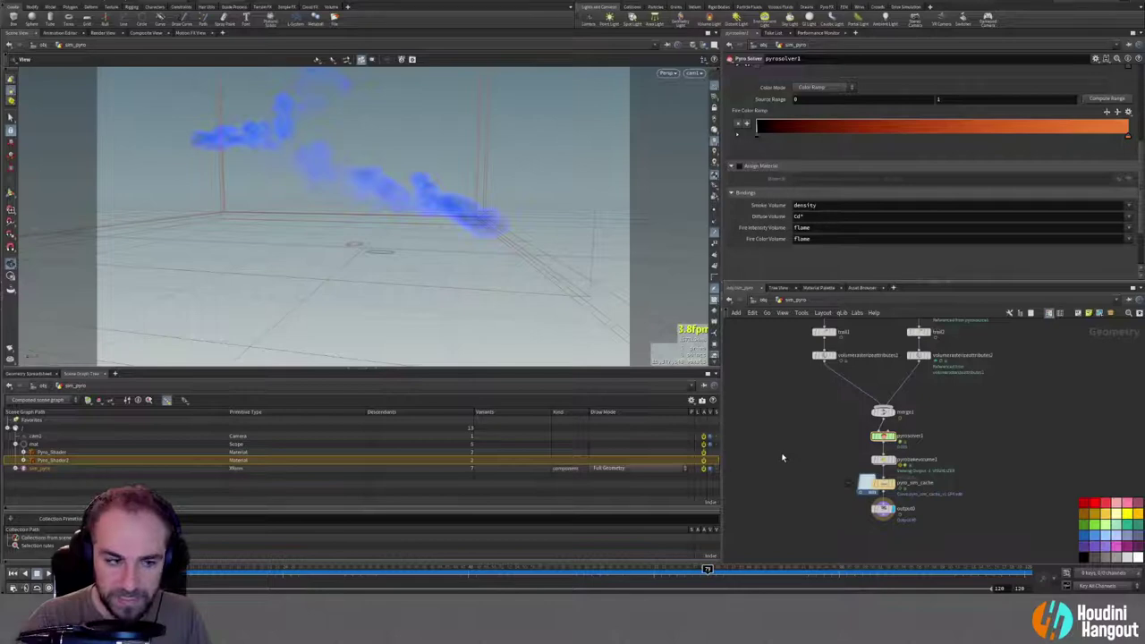
Step: Try inserting a Quick Clean Up node between pyro_sim_cache and output0 in sim_pyro, and remove it again
{"action": "key", "text": "u"}
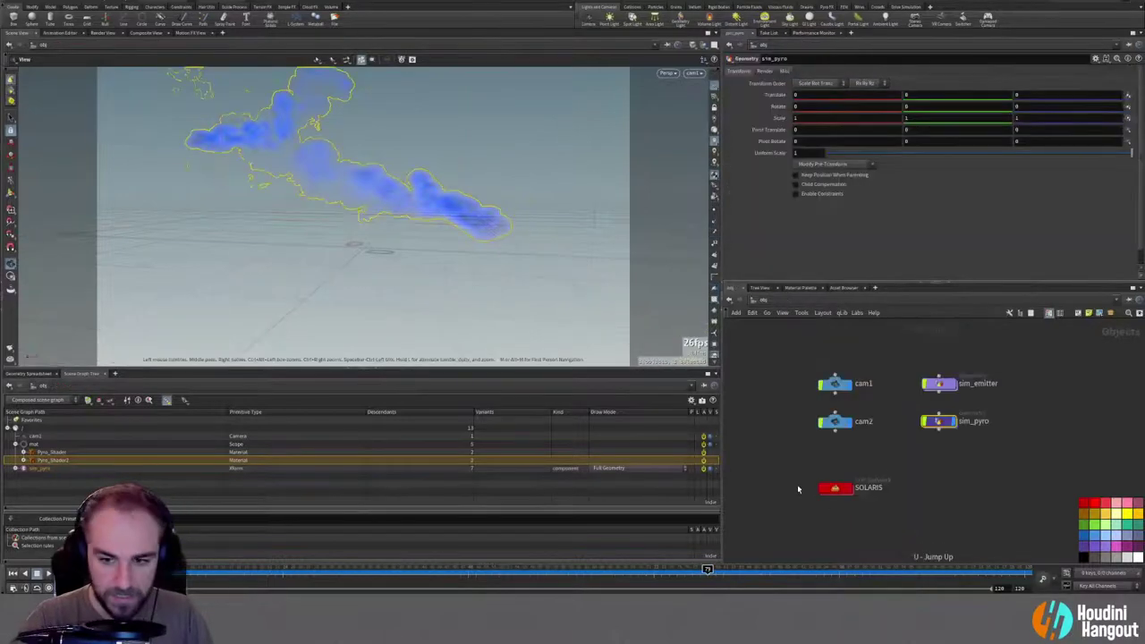
{"action": "double_click", "coordinate": [829, 487]}
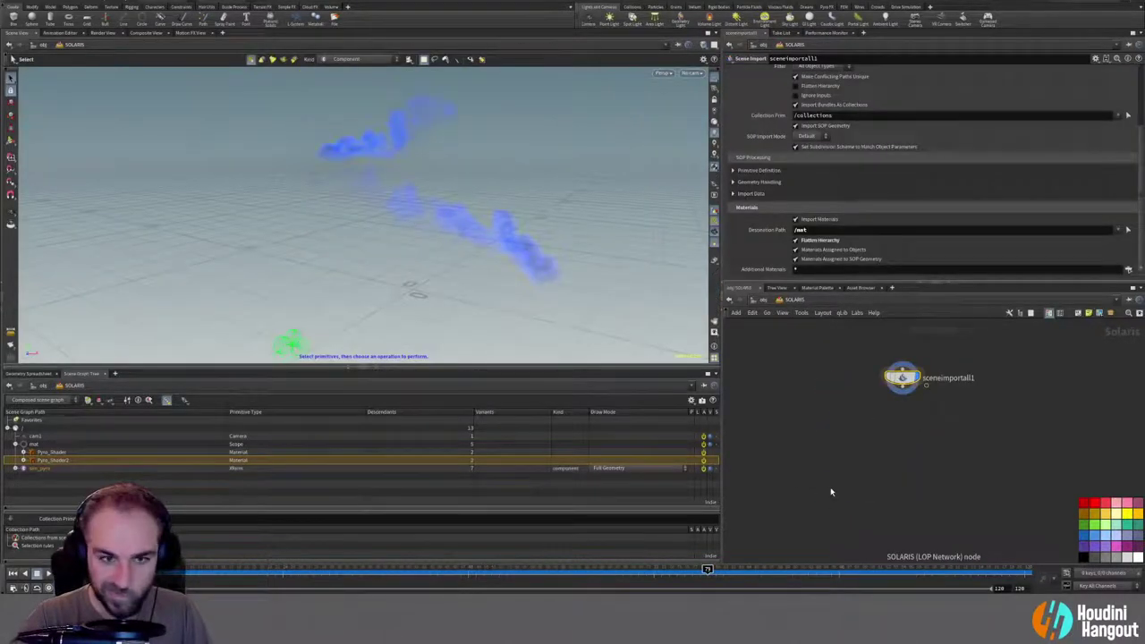
{"action": "key", "text": "u"}
{"action": "double_click", "coordinate": [935, 417]}
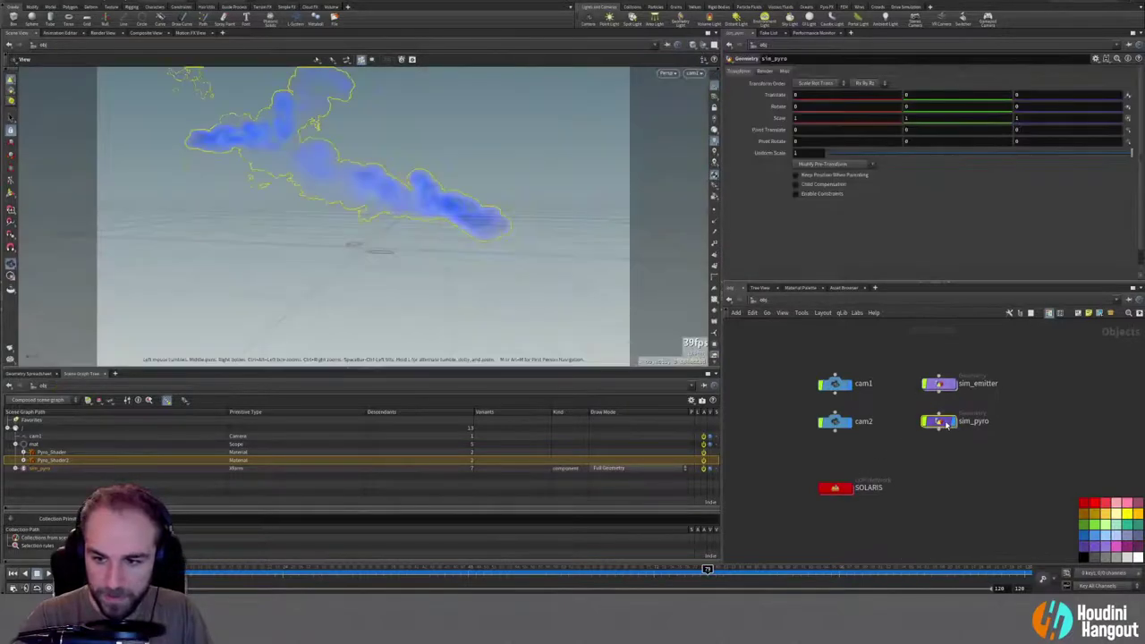
{"action": "left_click", "coordinate": [880, 483]}
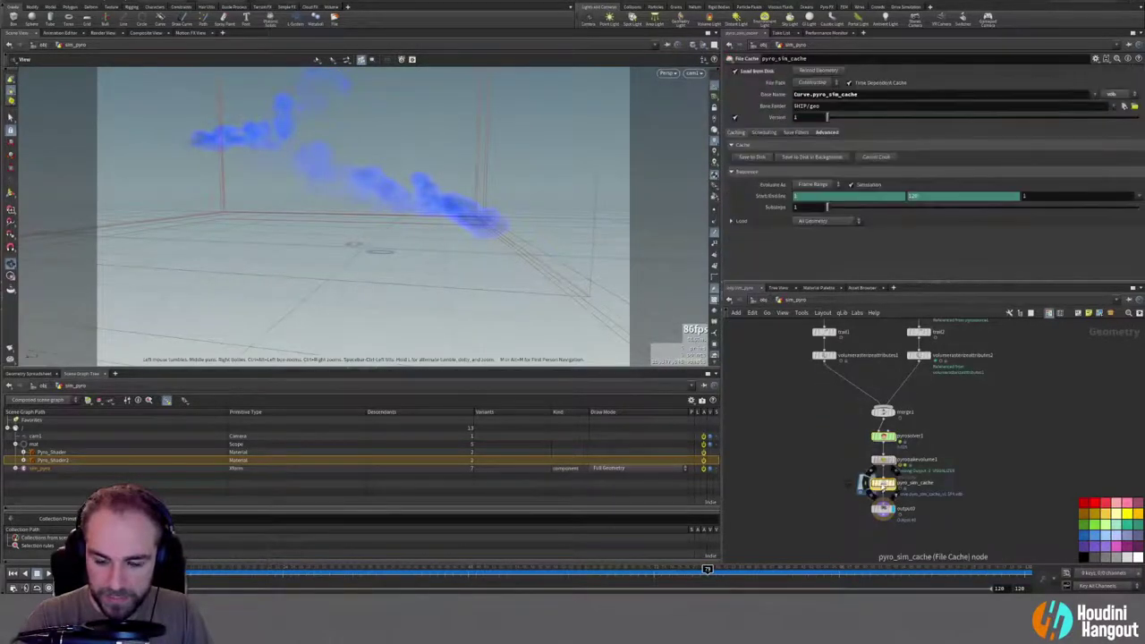
{"action": "middle_click", "coordinate": [865, 484]}
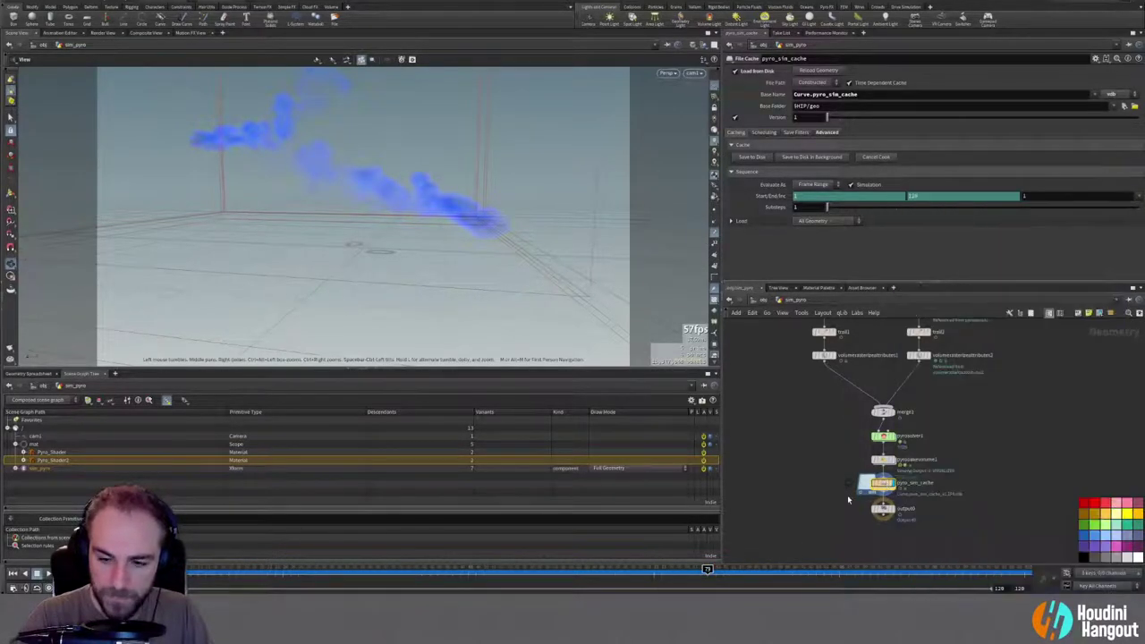
{"action": "key", "text": "Tab"}
{"action": "type", "text": "clea"}
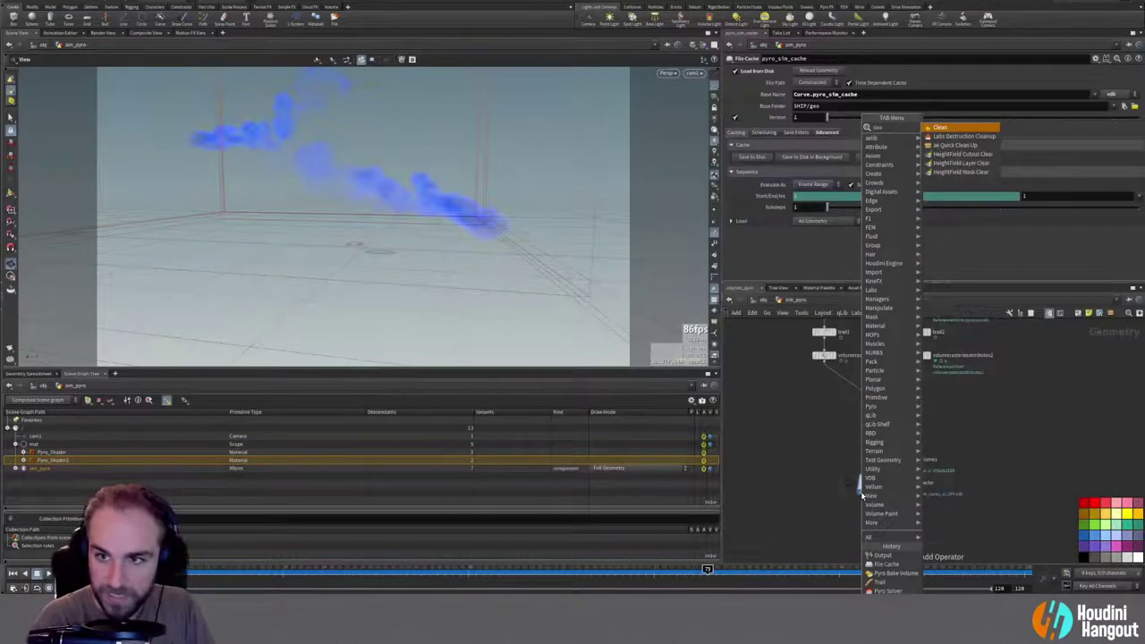
{"action": "key", "text": "Down"}
{"action": "key", "text": "Down"}
{"action": "key", "text": "Return"}
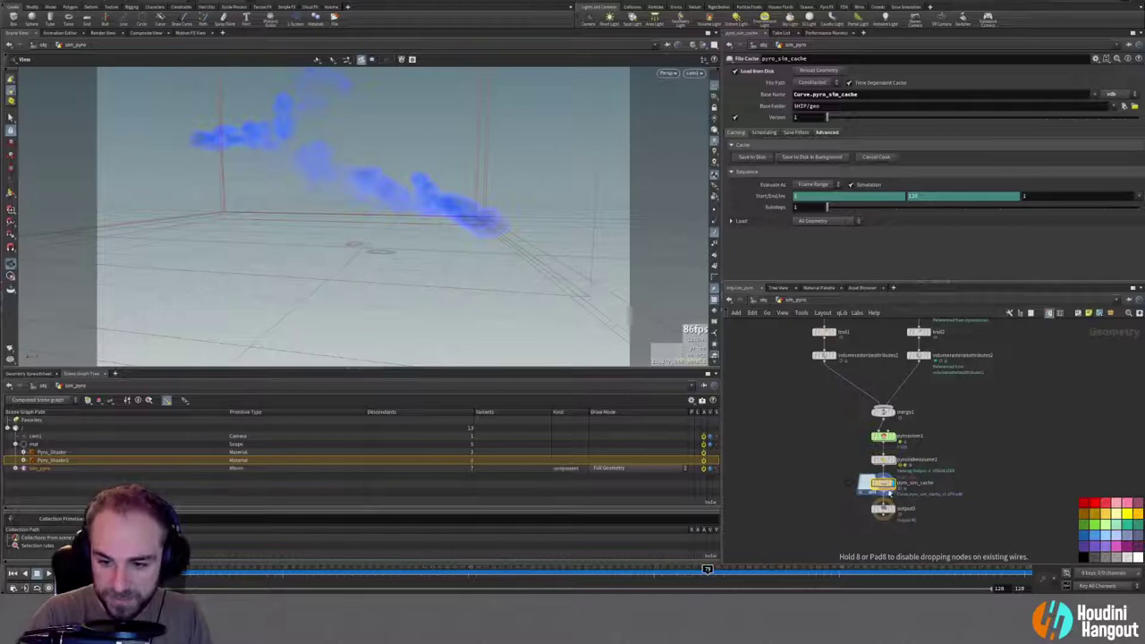
{"action": "left_click", "coordinate": [882, 507]}
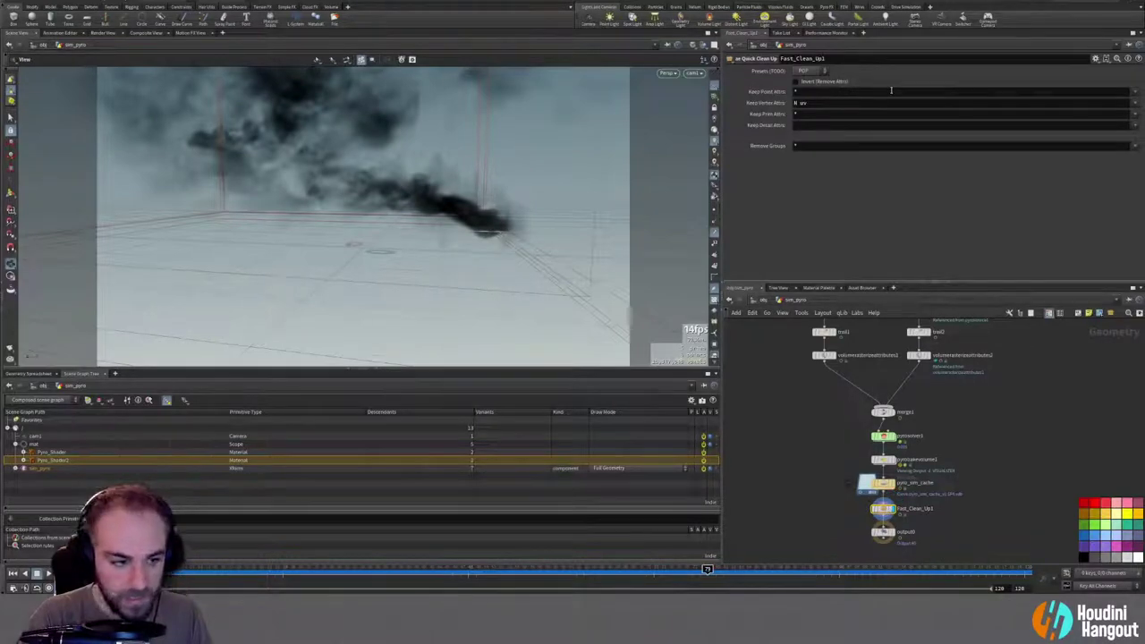
{"action": "key", "text": "Delete"}
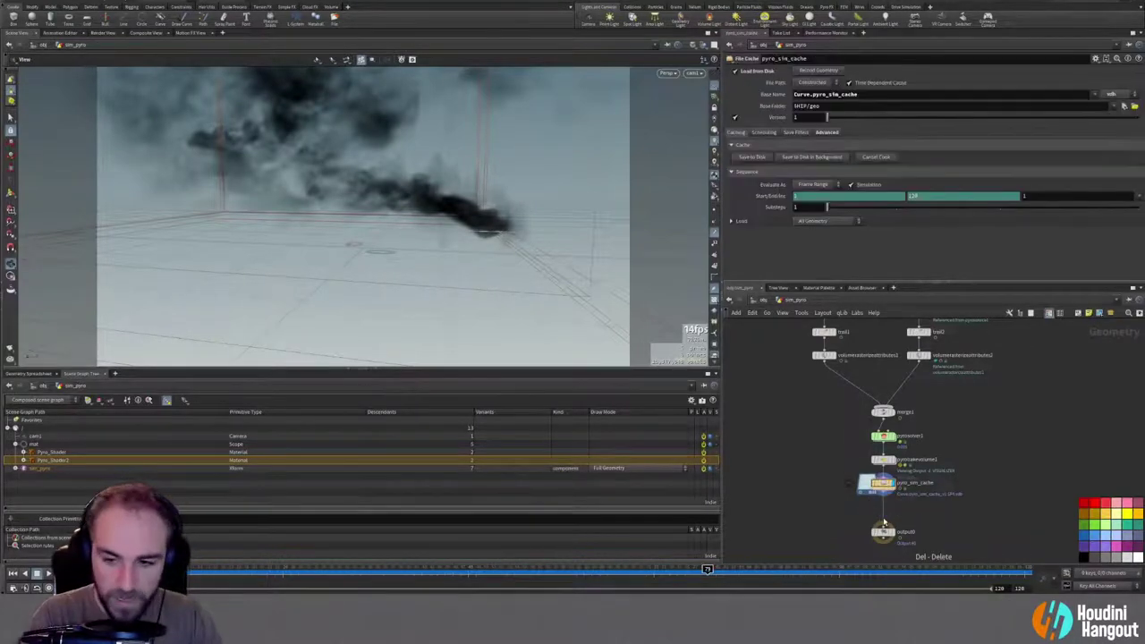
{"action": "left_click_drag", "start_coordinate": [882, 531], "coordinate": [880, 517]}
Step: Disable Import Materials on sceneimportall1 in the SOLARIS network, and expand sim_pyro down to its volume fields in the scene graph
{"action": "key", "text": "u"}
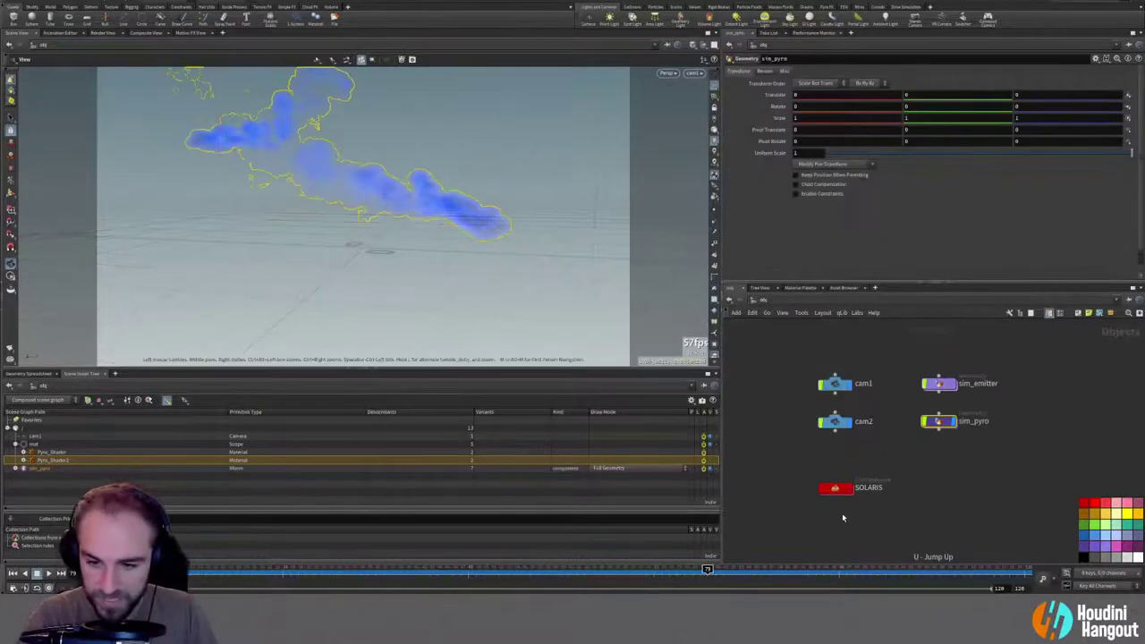
{"action": "left_click", "coordinate": [839, 491]}
{"action": "double_click", "coordinate": [839, 491]}
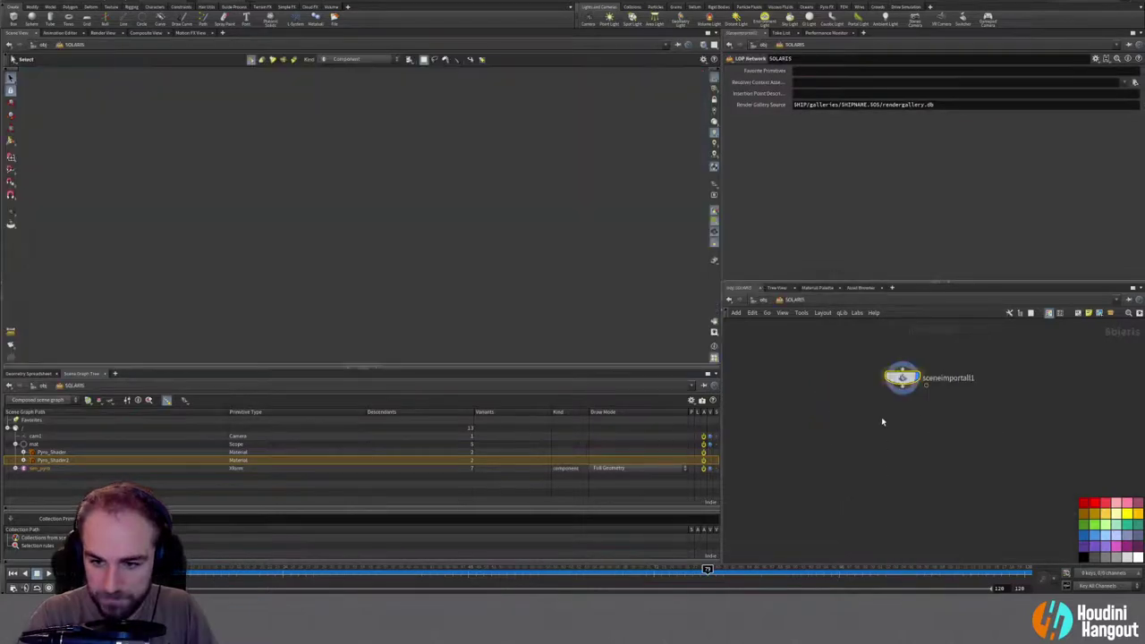
{"action": "left_click", "coordinate": [795, 219]}
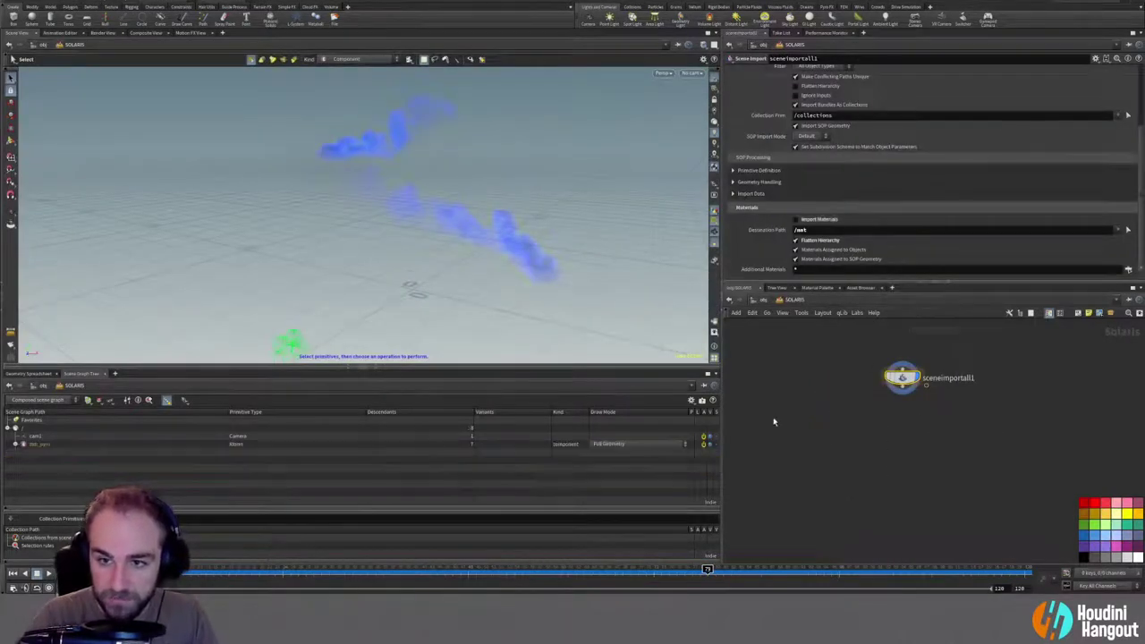
{"action": "left_click", "coordinate": [14, 444]}
{"action": "left_click", "coordinate": [23, 452]}
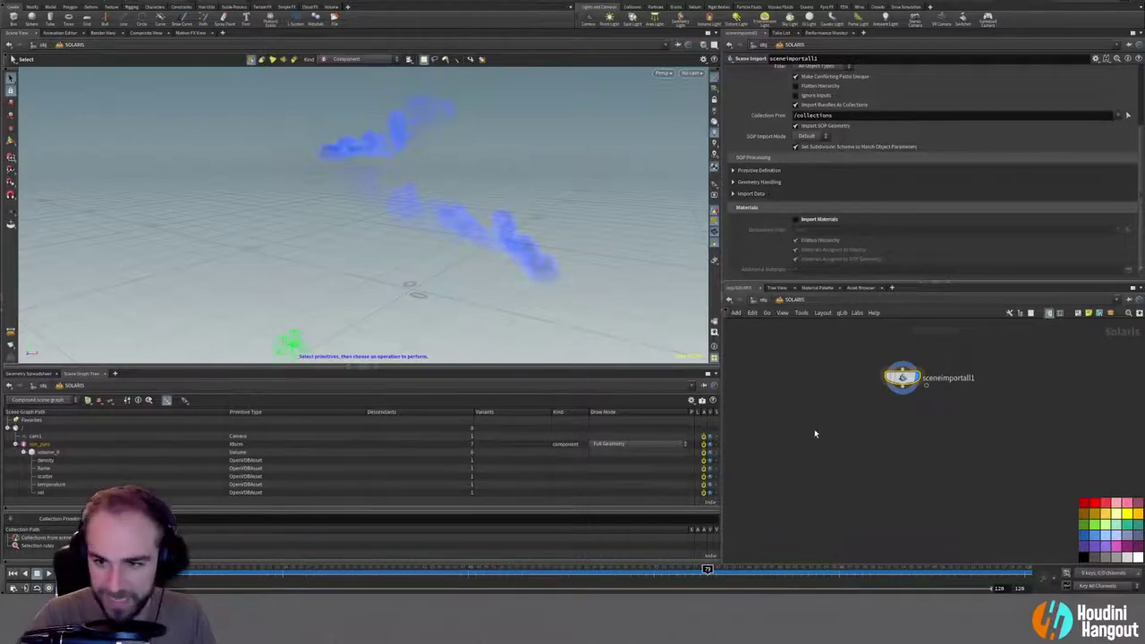
Step: Add a Material Library node below sceneimportall1
{"action": "key", "text": "Tab"}
{"action": "type", "text": "mat"}
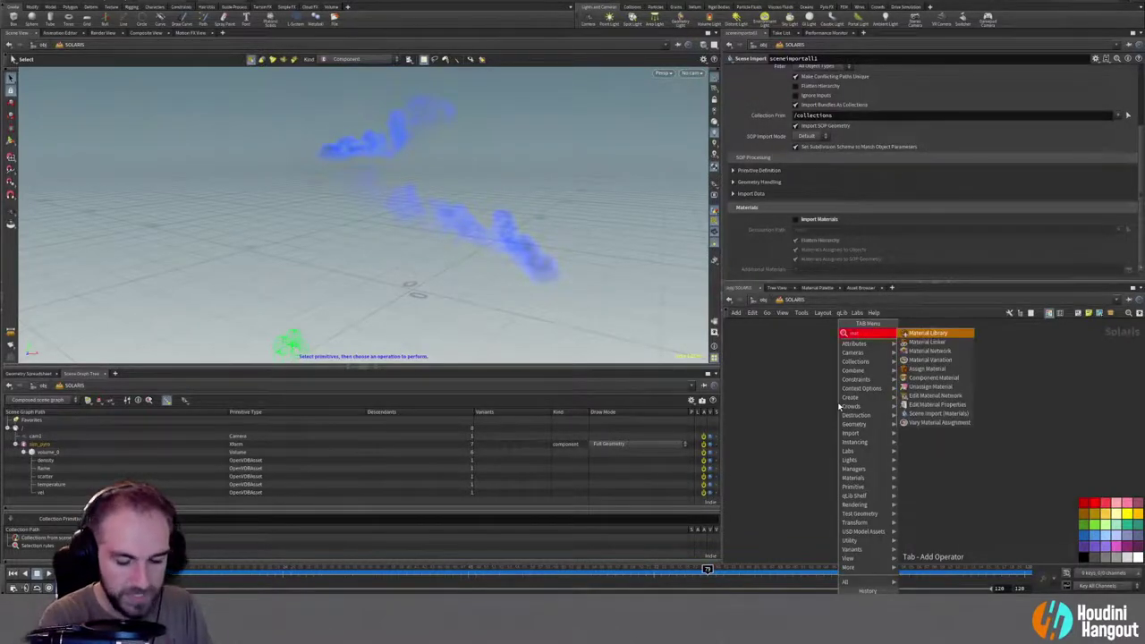
{"action": "key", "text": "Return"}
{"action": "left_click", "coordinate": [903, 414]}
Step: Create a SOP Create grid node beside the scene import and display it
{"action": "key", "text": "Tab"}
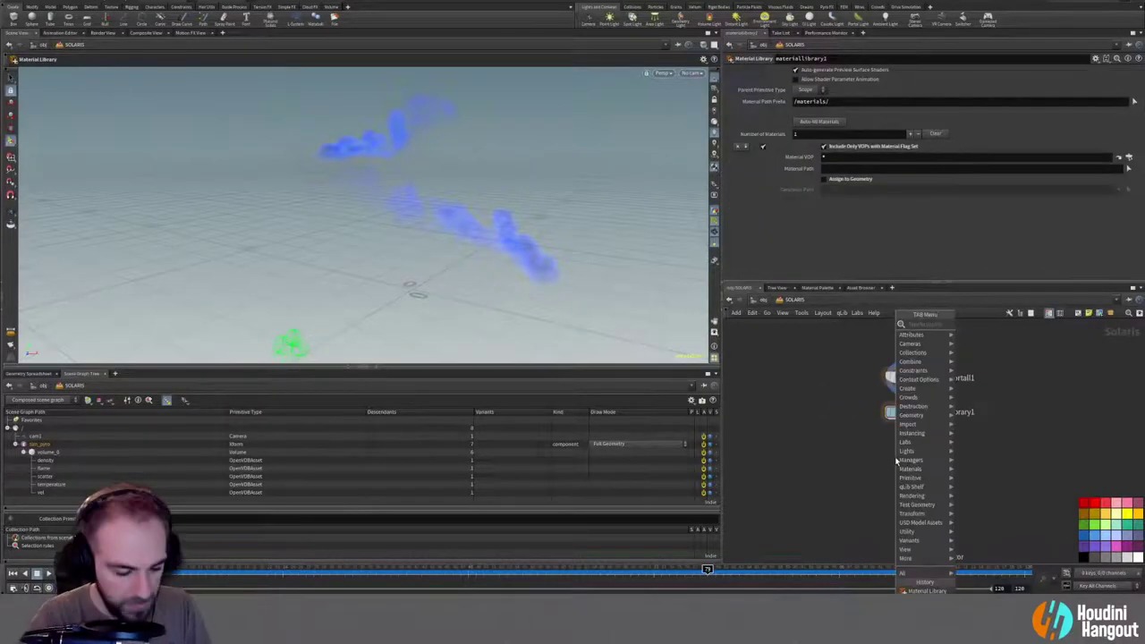
{"action": "type", "text": "null"}
{"action": "key", "text": "Return"}
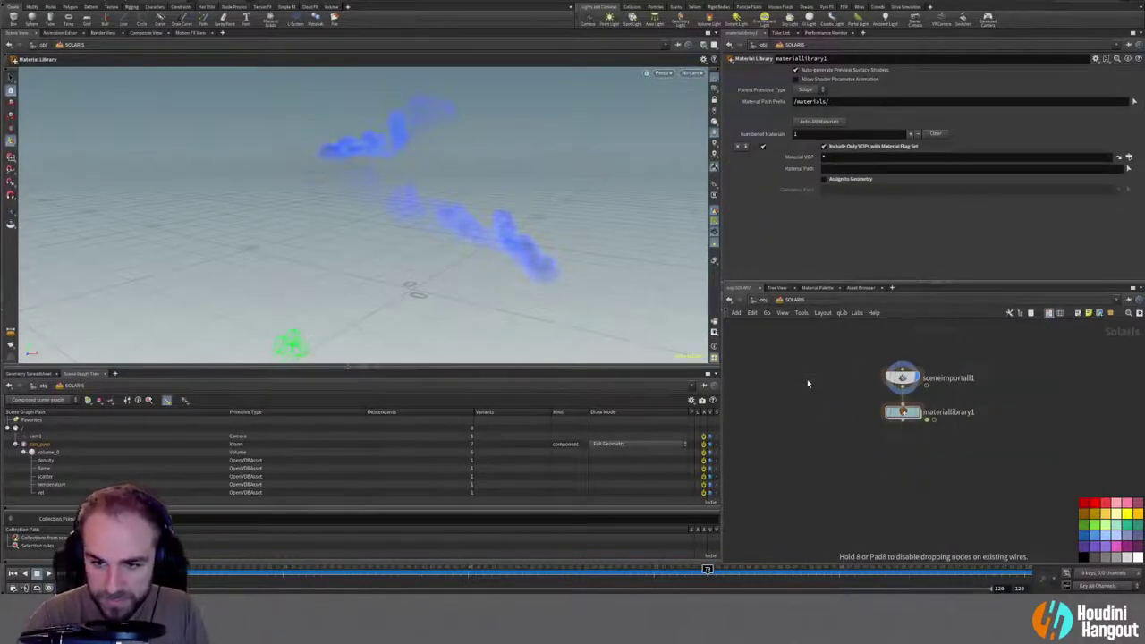
{"action": "left_click", "coordinate": [807, 378]}
{"action": "mouse_move", "coordinate": [809, 380]}
{"action": "left_click", "coordinate": [824, 362]}
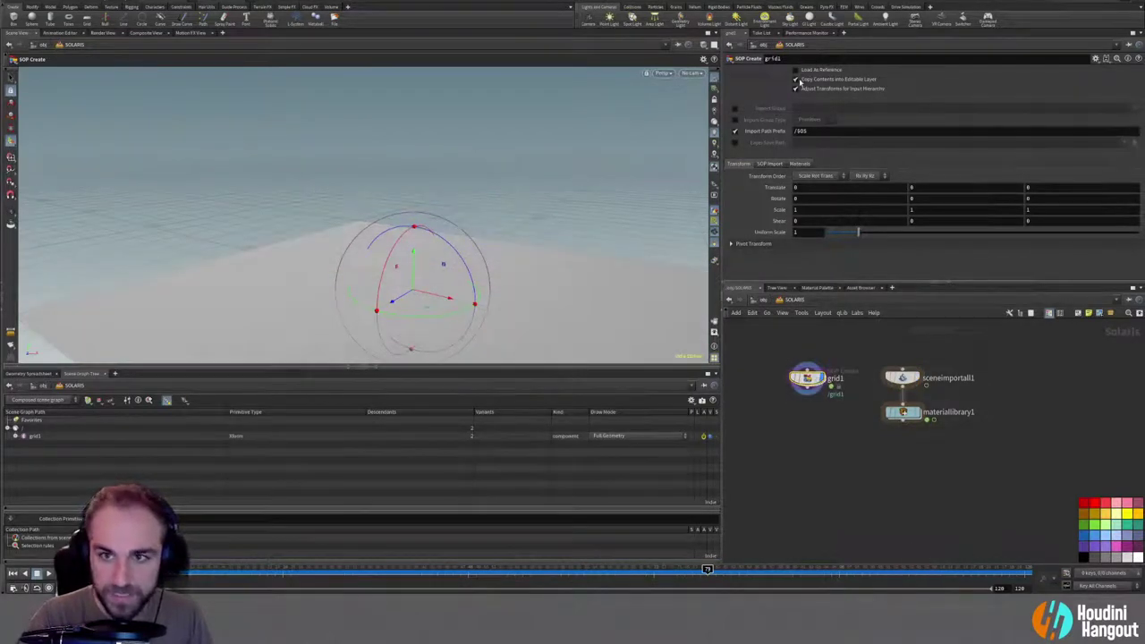
Step: Set the grid's uniform scale to 10 and feed the grid into sceneimportall1
{"action": "left_click_drag", "start_coordinate": [858, 233], "coordinate": [1137, 232]}
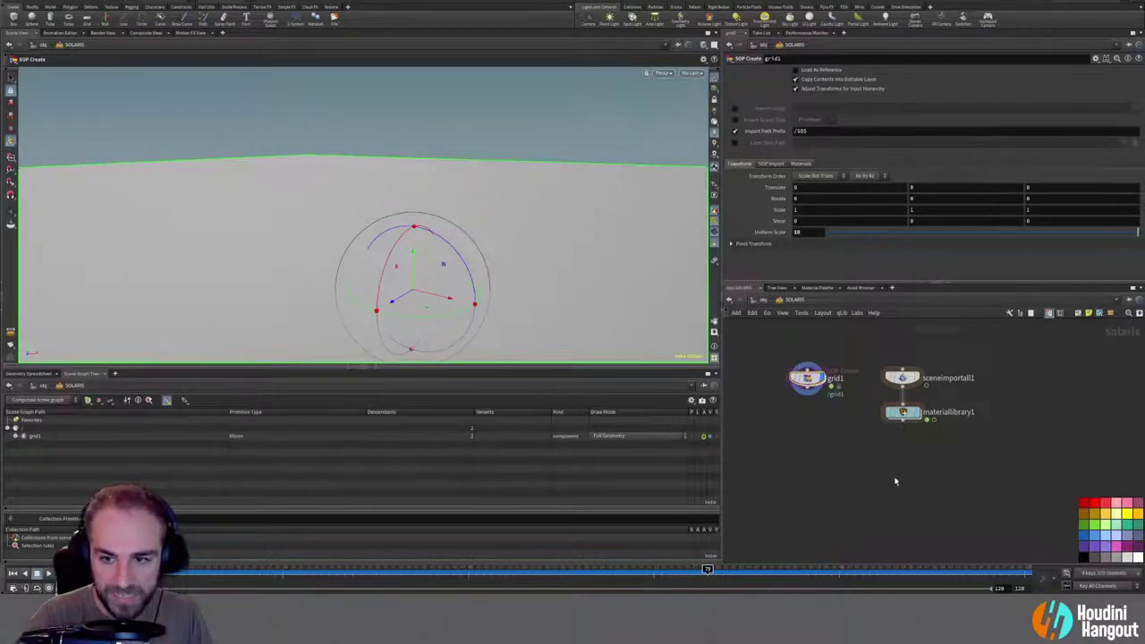
{"action": "left_click_drag", "start_coordinate": [808, 379], "coordinate": [903, 347]}
{"action": "left_click", "coordinate": [900, 377]}
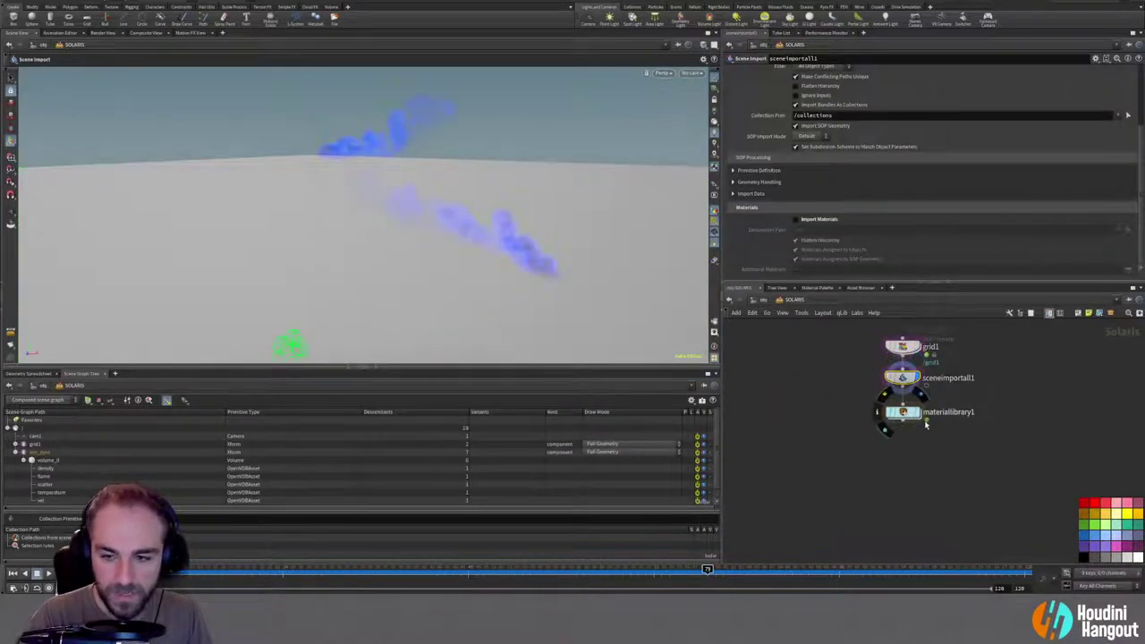
Step: Display materiallibrary1 and add a Karma MaterialX Subnet inside it
{"action": "double_click", "coordinate": [902, 412]}
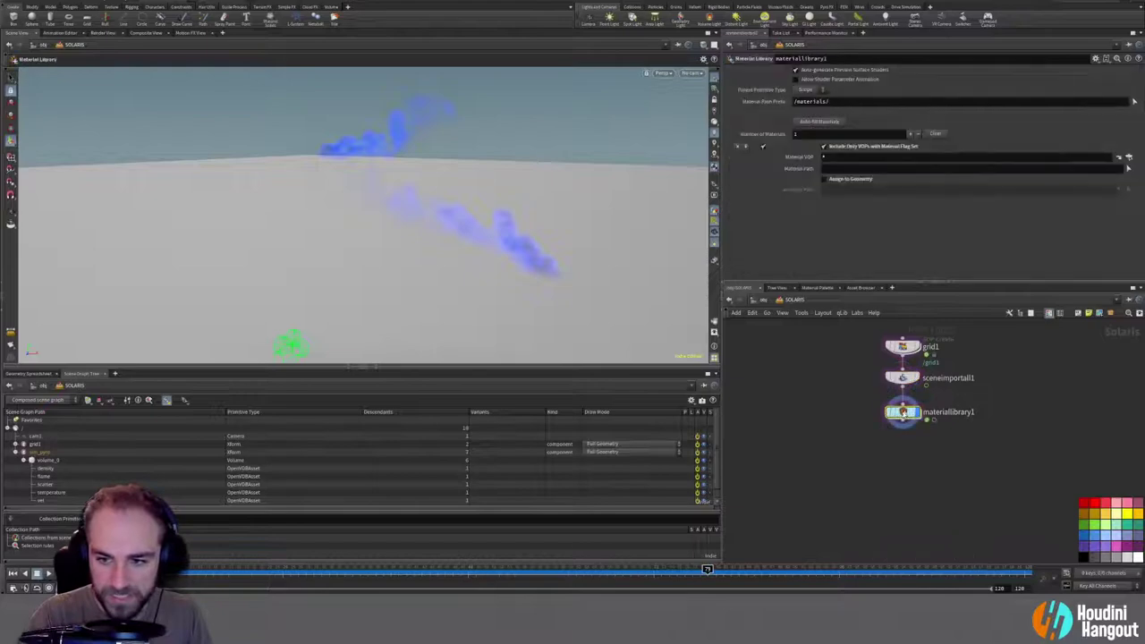
{"action": "key", "text": "Tab"}
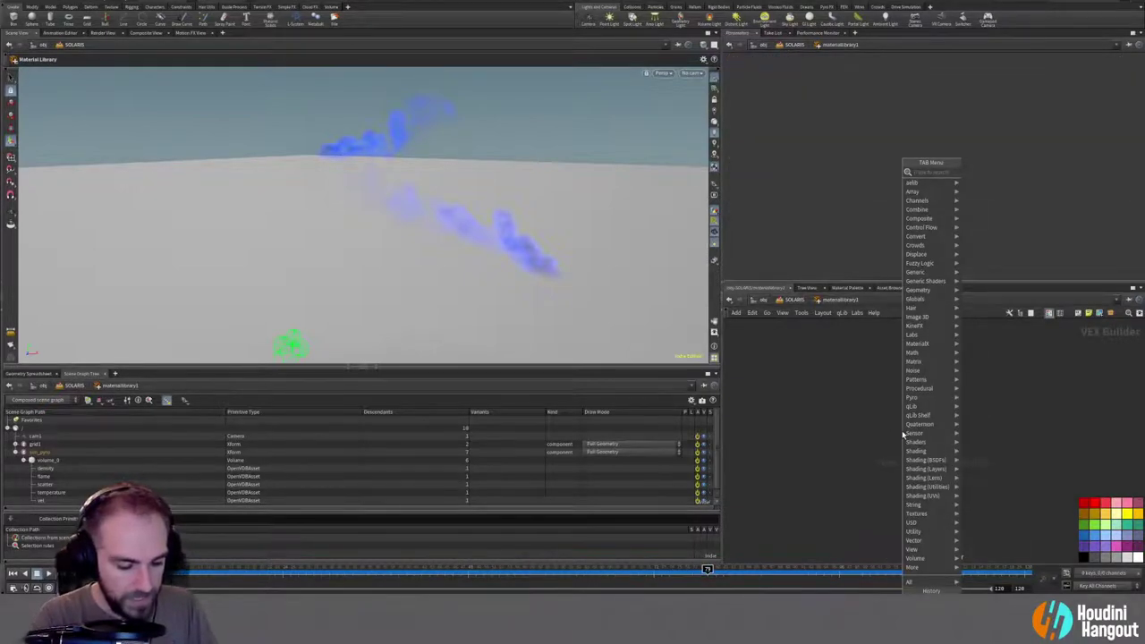
{"action": "type", "text": "mater"}
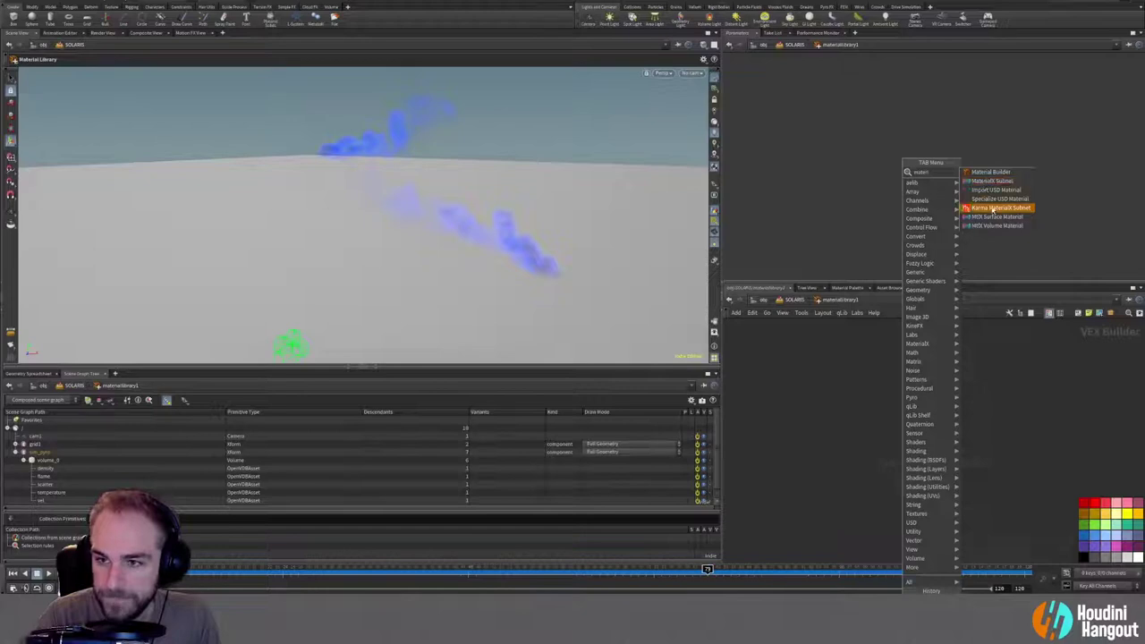
{"action": "left_click", "coordinate": [984, 181]}
{"action": "left_click", "coordinate": [916, 414]}
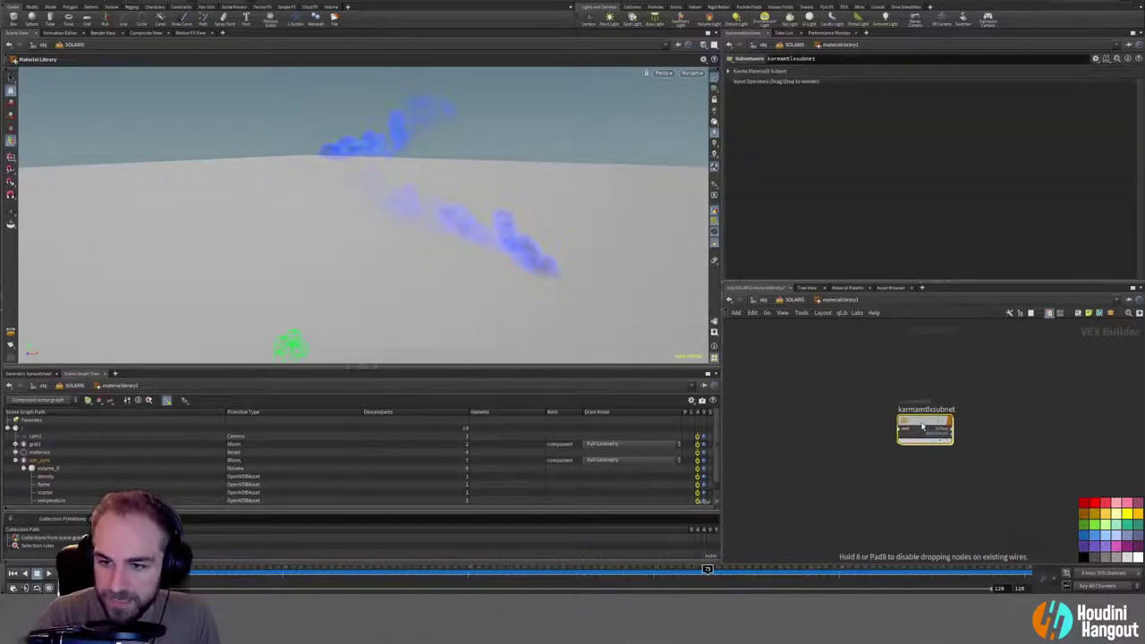
Step: Add an MtlX Standard Surface inside the Karma MaterialX subnet and connect its output to surface_output
{"action": "double_click", "coordinate": [921, 422]}
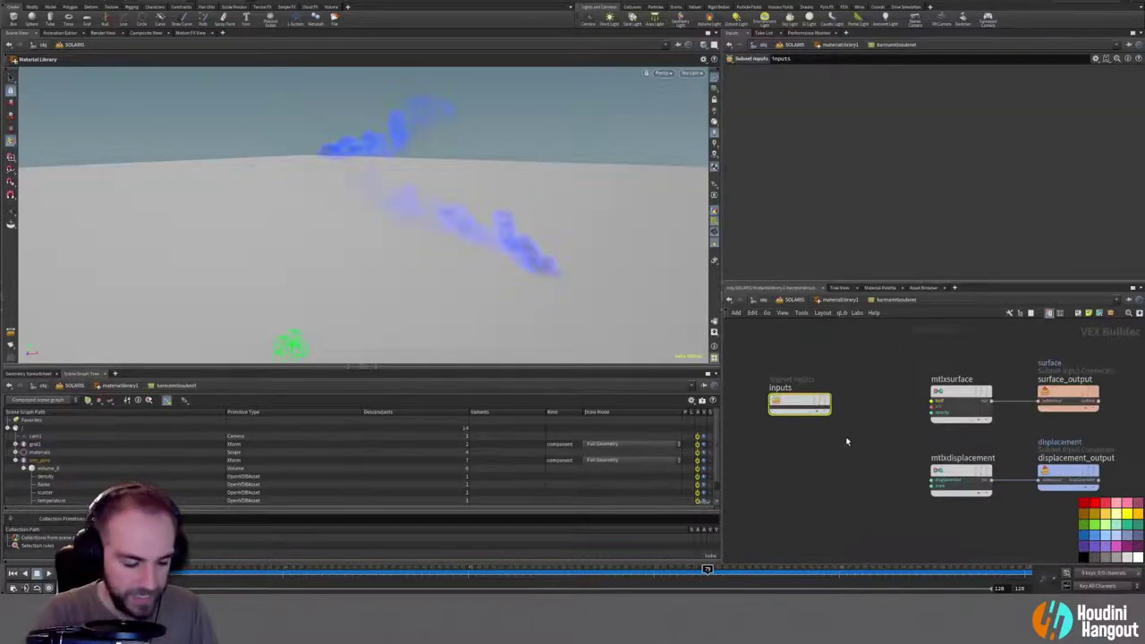
{"action": "key", "text": "Tab"}
{"action": "type", "text": "stand"}
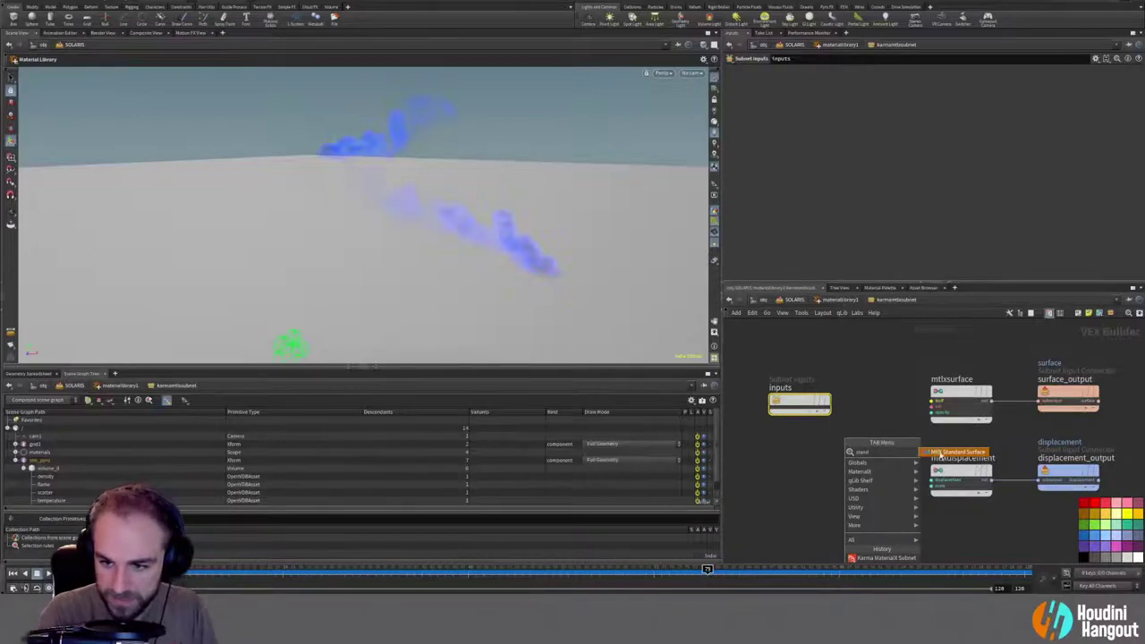
{"action": "left_click", "coordinate": [940, 455]}
{"action": "left_click", "coordinate": [910, 347]}
{"action": "left_click_drag", "start_coordinate": [1038, 400], "coordinate": [914, 347]}
Step: Delete the mtlxsurface node and rearrange the inputs and standard surface nodes in the material network
{"action": "left_click", "coordinate": [961, 391]}
{"action": "left_click", "coordinate": [959, 392]}
{"action": "key", "text": "Delete"}
{"action": "middle_click_drag", "start_coordinate": [1005, 412], "coordinate": [1029, 406]}
{"action": "left_click_drag", "start_coordinate": [817, 394], "coordinate": [748, 412]}
{"action": "left_click_drag", "start_coordinate": [922, 344], "coordinate": [837, 326]}
{"action": "middle_click_drag", "start_coordinate": [856, 333], "coordinate": [857, 341]}
{"action": "middle_click_drag", "start_coordinate": [994, 418], "coordinate": [1017, 399]}
{"action": "scroll", "coordinate": [1019, 439], "scroll_direction": "down", "scroll_amount": 3}
{"action": "left_click_drag", "start_coordinate": [932, 334], "coordinate": [939, 335]}
{"action": "scroll", "coordinate": [957, 401], "scroll_direction": "down", "scroll_amount": 4}
{"action": "scroll", "coordinate": [977, 459], "scroll_direction": "down", "scroll_amount": 2}
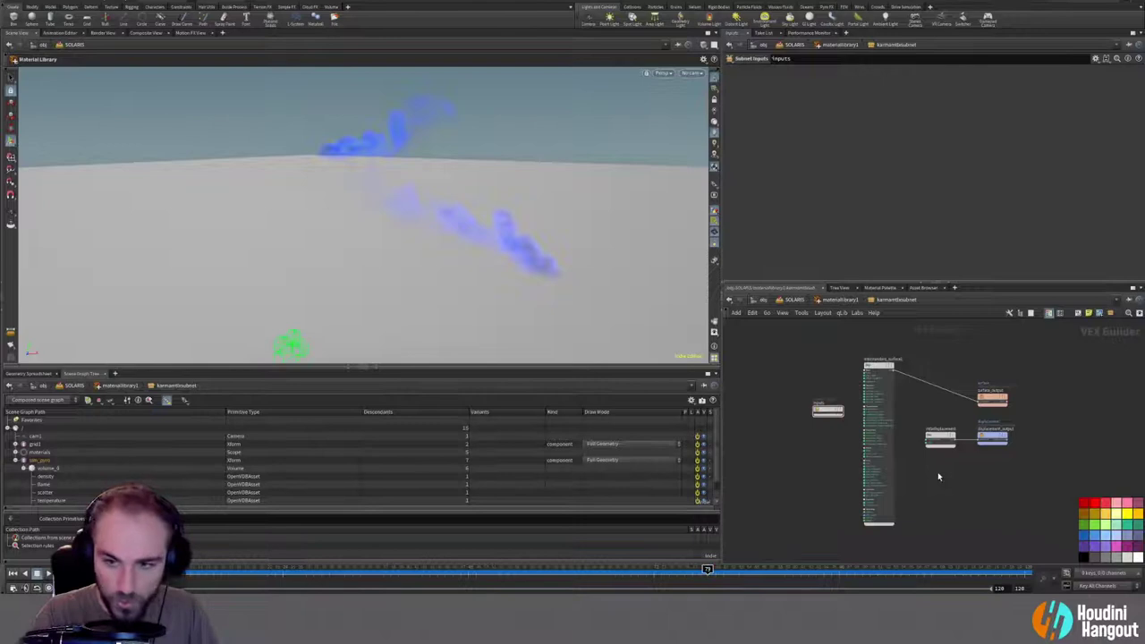
Step: Leave the Karma MaterialX subnet and rename it as ground
{"action": "key", "text": "u"}
{"action": "key", "text": "F2"}
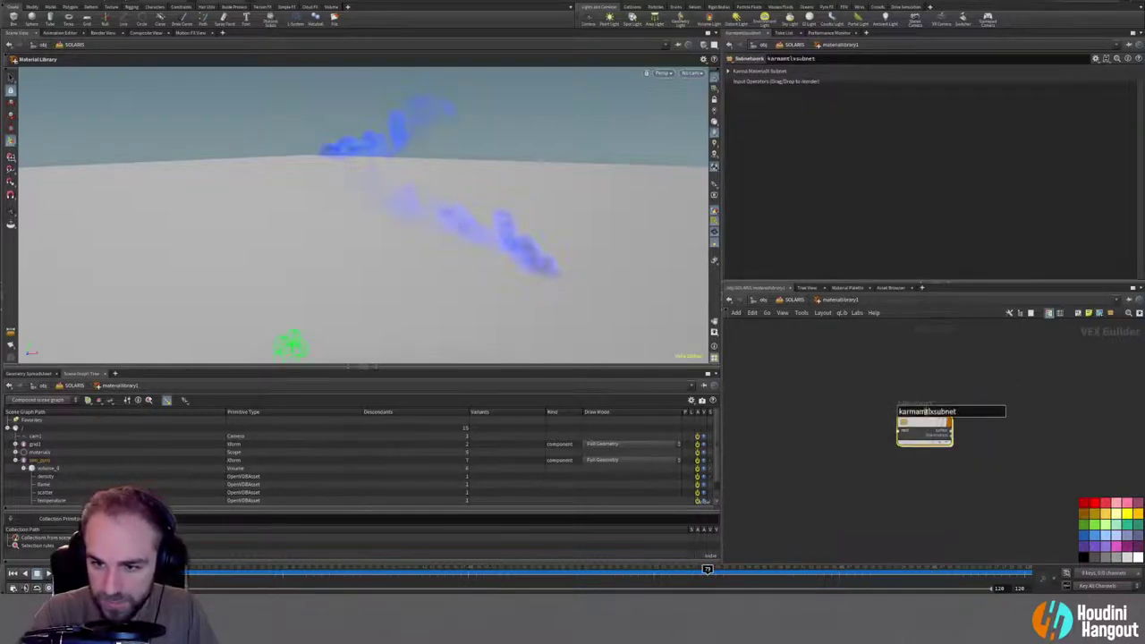
{"action": "key", "text": "BackSpace"}
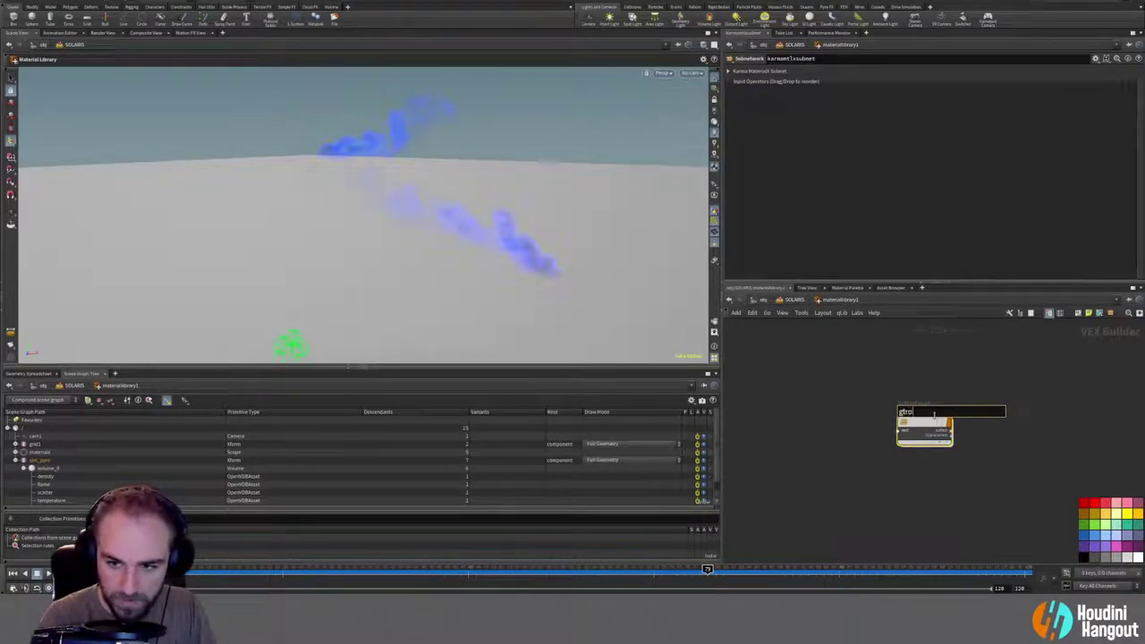
{"action": "type", "text": "ground"}
{"action": "key", "text": "Return"}
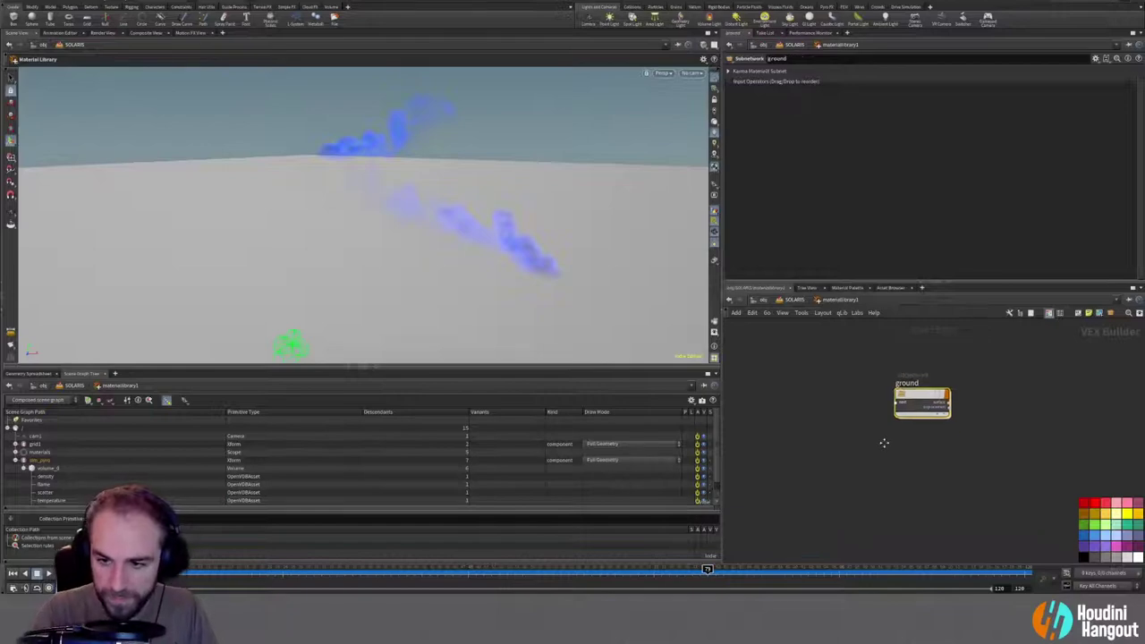
Step: Add an XPU Pyro Preview shader below the ground material and show its scatter settings
{"action": "key", "text": "Tab"}
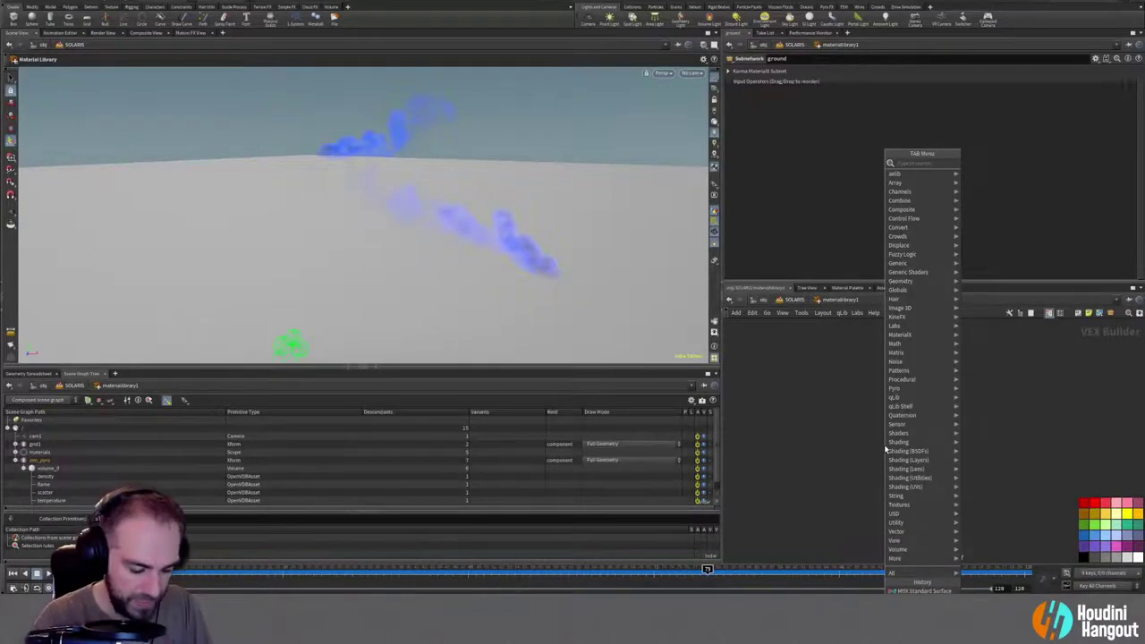
{"action": "type", "text": "pyro"}
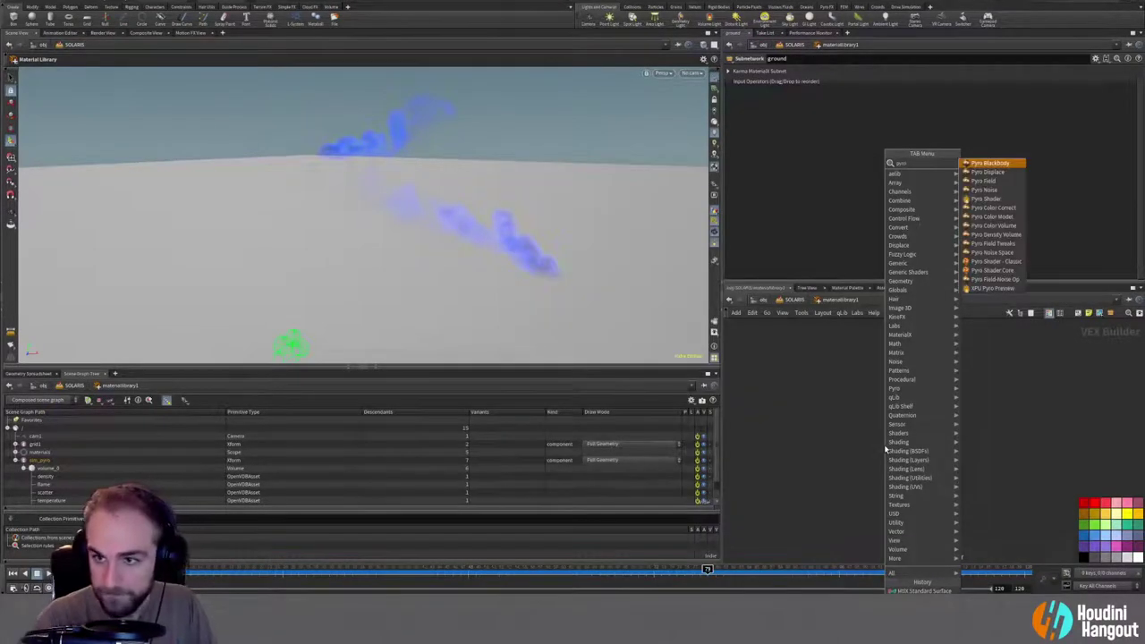
{"action": "left_click", "coordinate": [993, 288]}
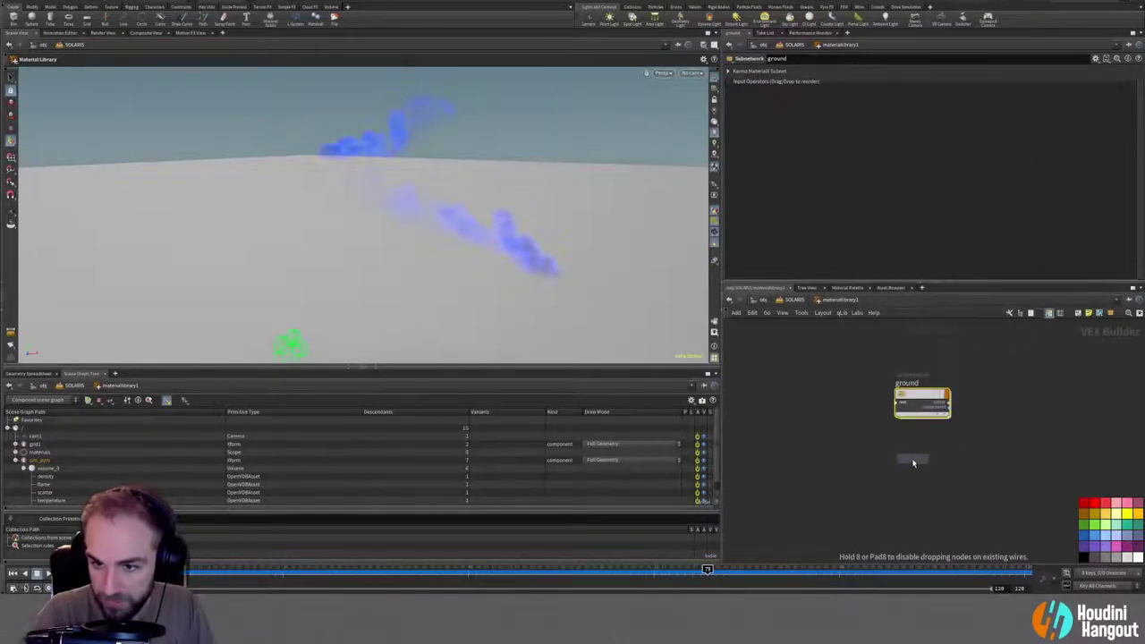
{"action": "left_click", "coordinate": [924, 483]}
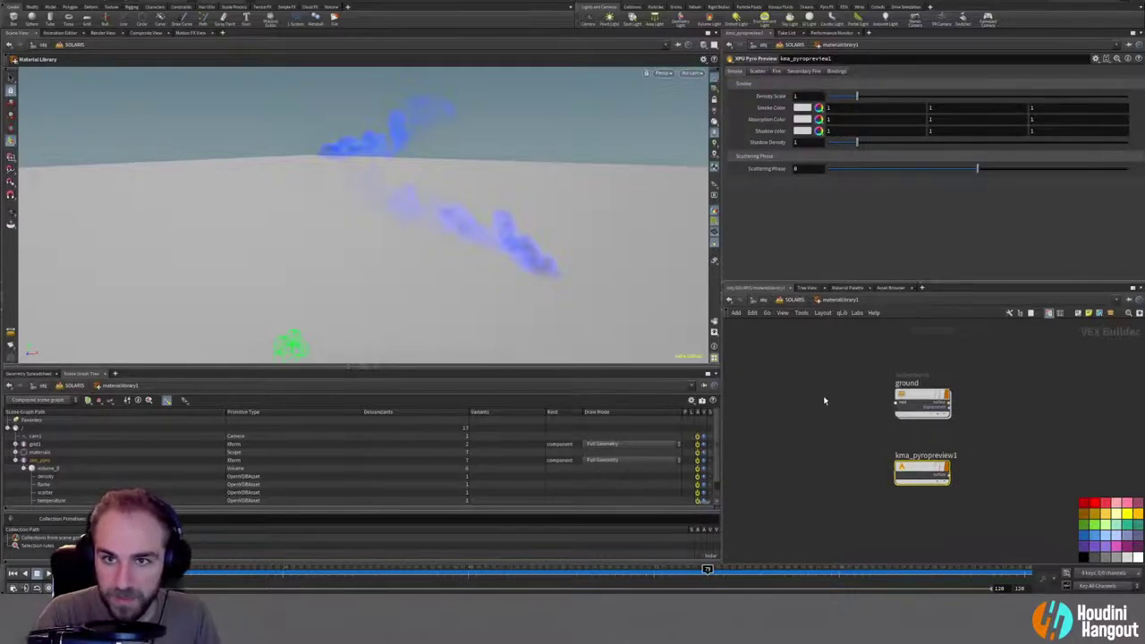
{"action": "left_click", "coordinate": [758, 71]}
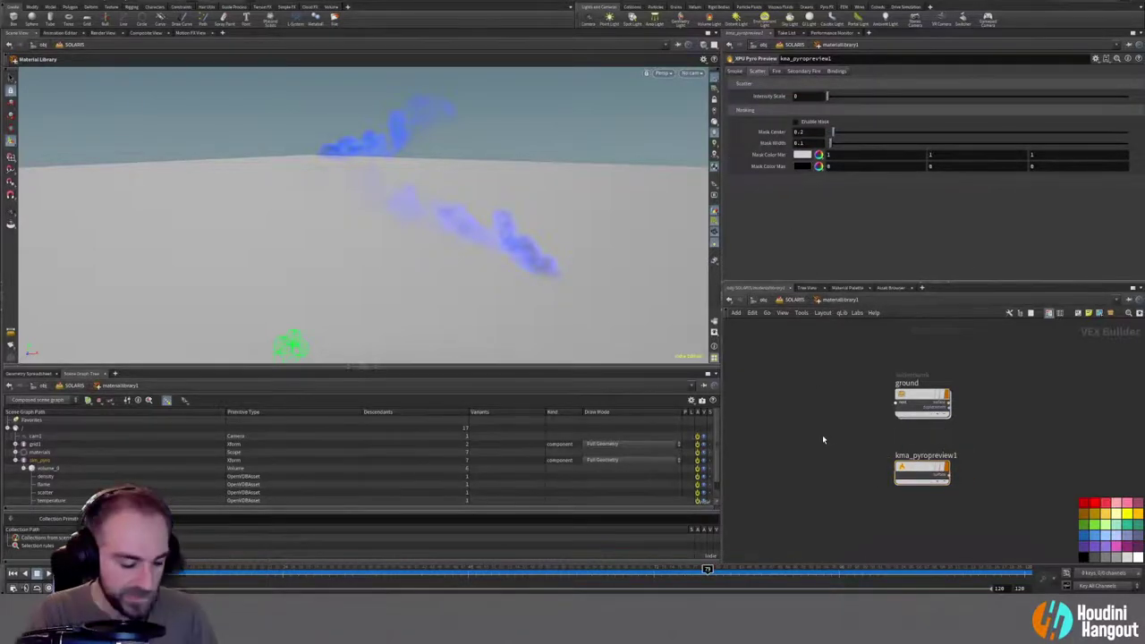
Step: Examine the Pyro Bake Volume settings and bindings and the pyro_sim_cache node inside sim_pyro
{"action": "key", "text": "u"}
{"action": "key", "text": "u"}
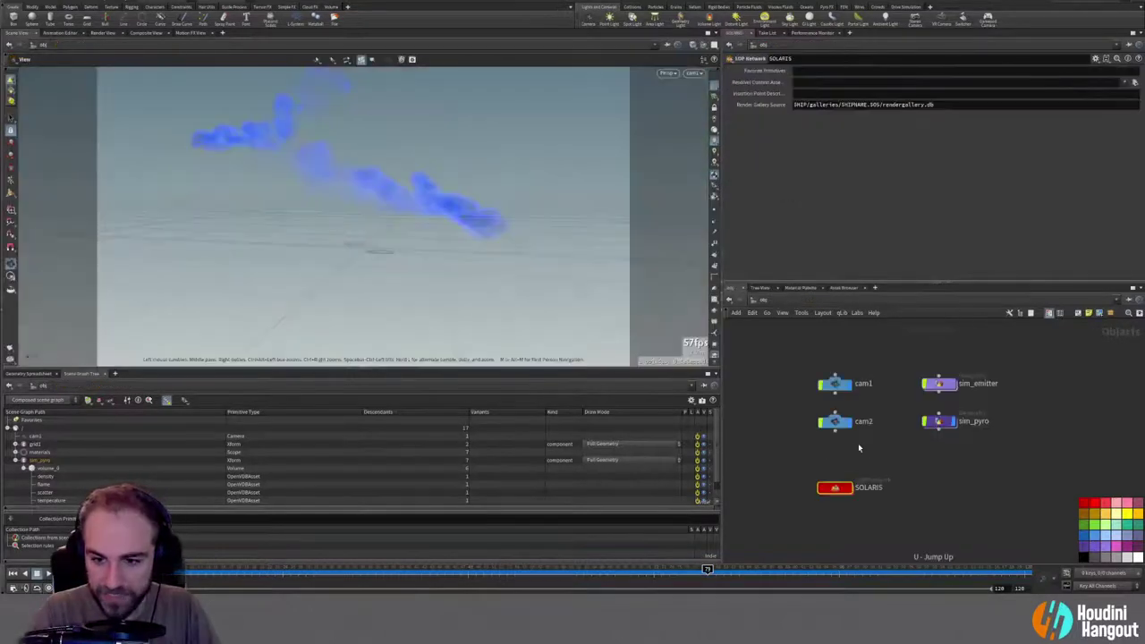
{"action": "left_click", "coordinate": [935, 421]}
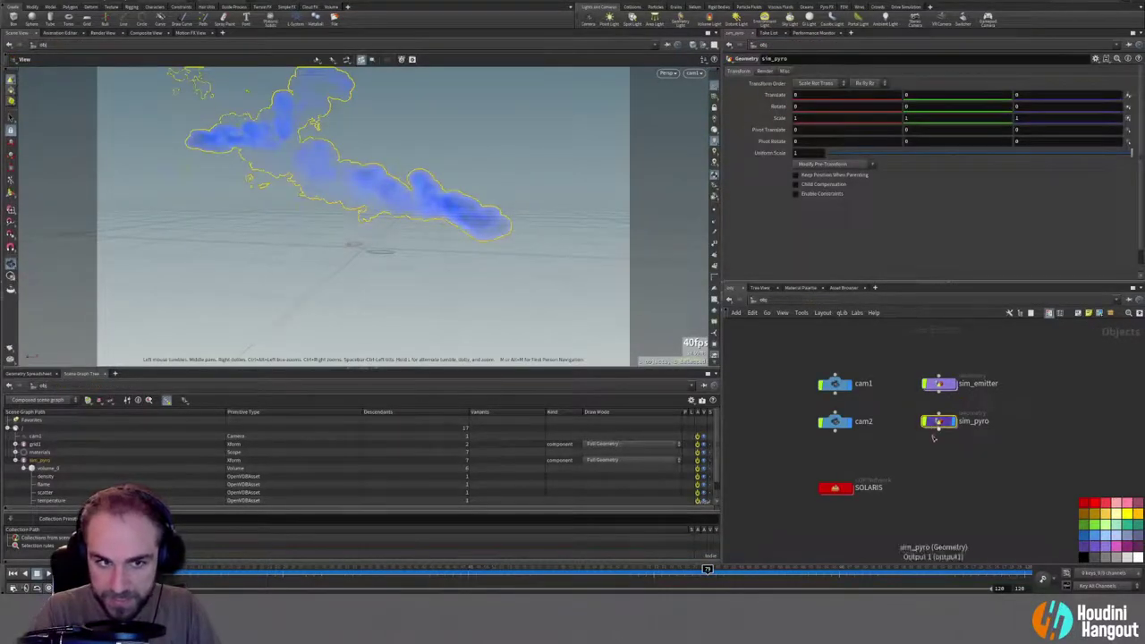
{"action": "double_click", "coordinate": [936, 420]}
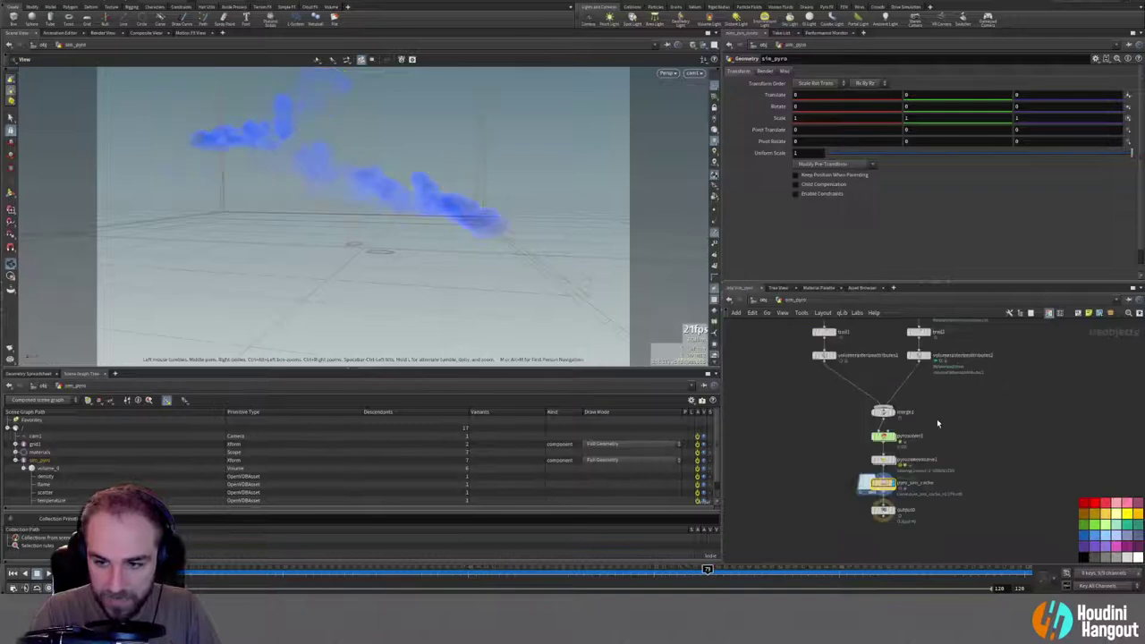
{"action": "left_click", "coordinate": [882, 461]}
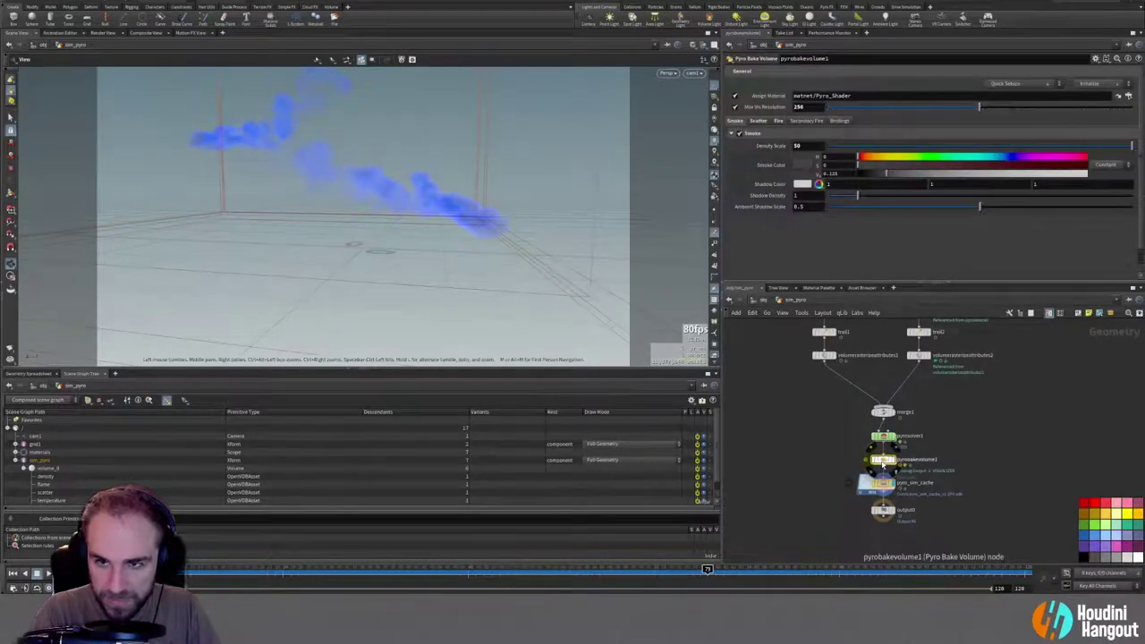
{"action": "left_click", "coordinate": [881, 483]}
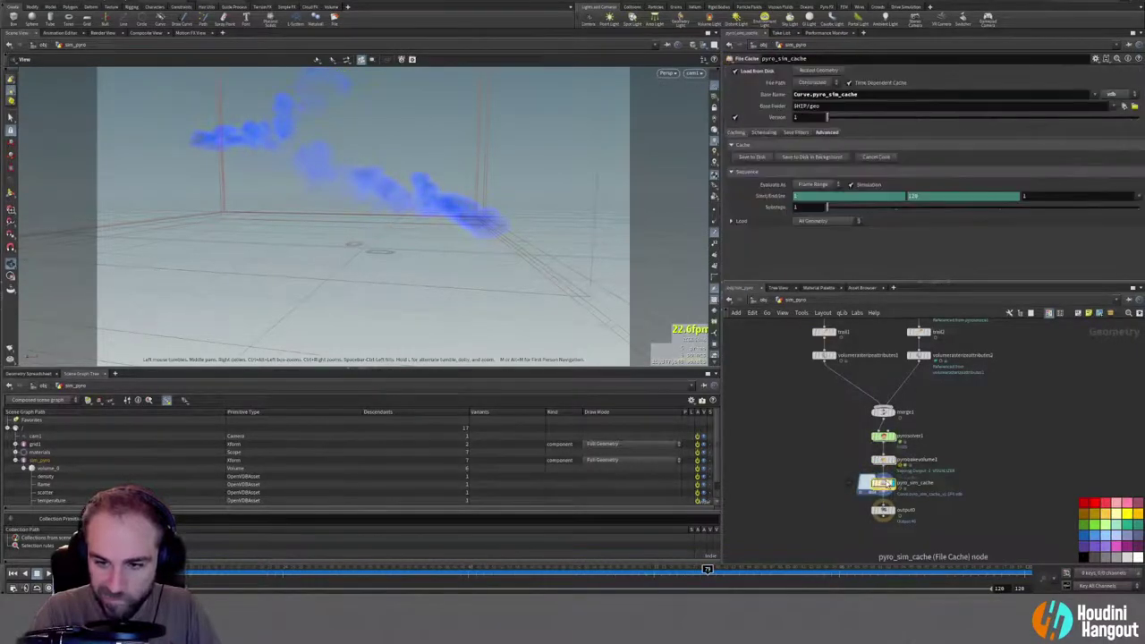
{"action": "middle_click", "coordinate": [880, 484]}
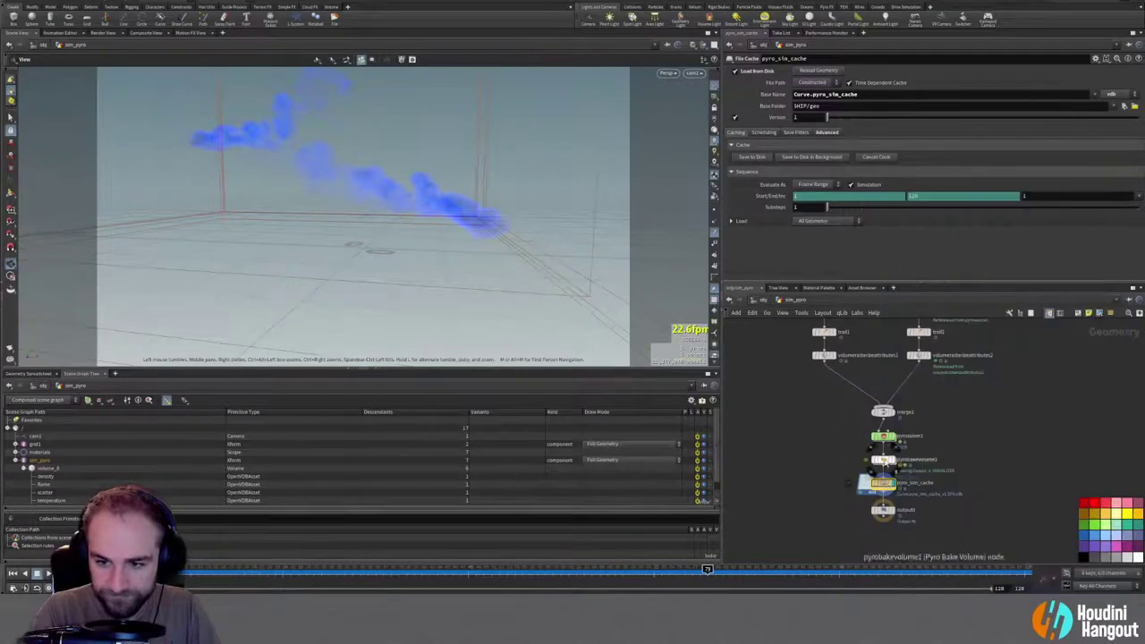
{"action": "left_click", "coordinate": [882, 459]}
{"action": "left_click", "coordinate": [806, 121]}
{"action": "left_click", "coordinate": [837, 121]}
{"action": "left_click", "coordinate": [731, 180]}
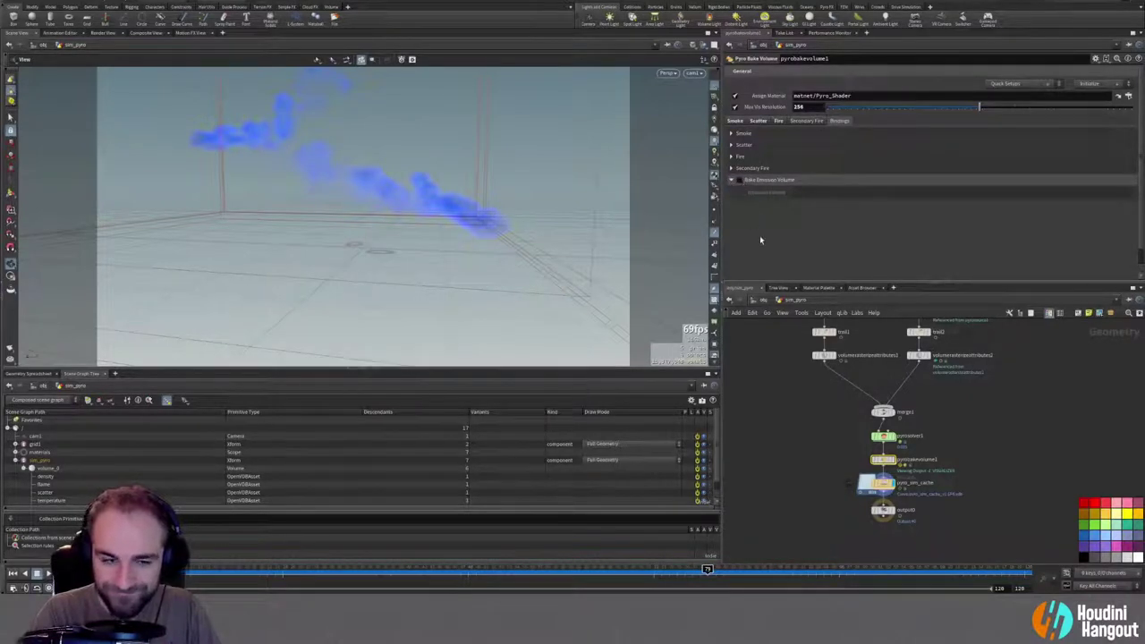
Step: Return to the SOLARIS network and rename the material library as karma_shaders
{"action": "key", "text": "u"}
{"action": "double_click", "coordinate": [830, 488]}
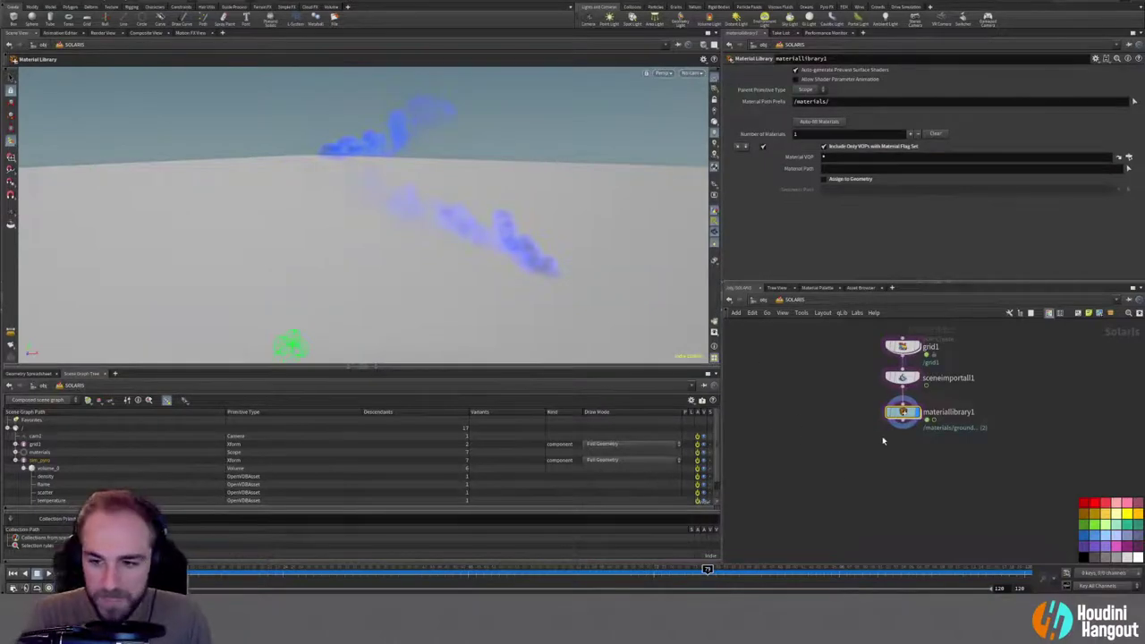
{"action": "double_click", "coordinate": [948, 412]}
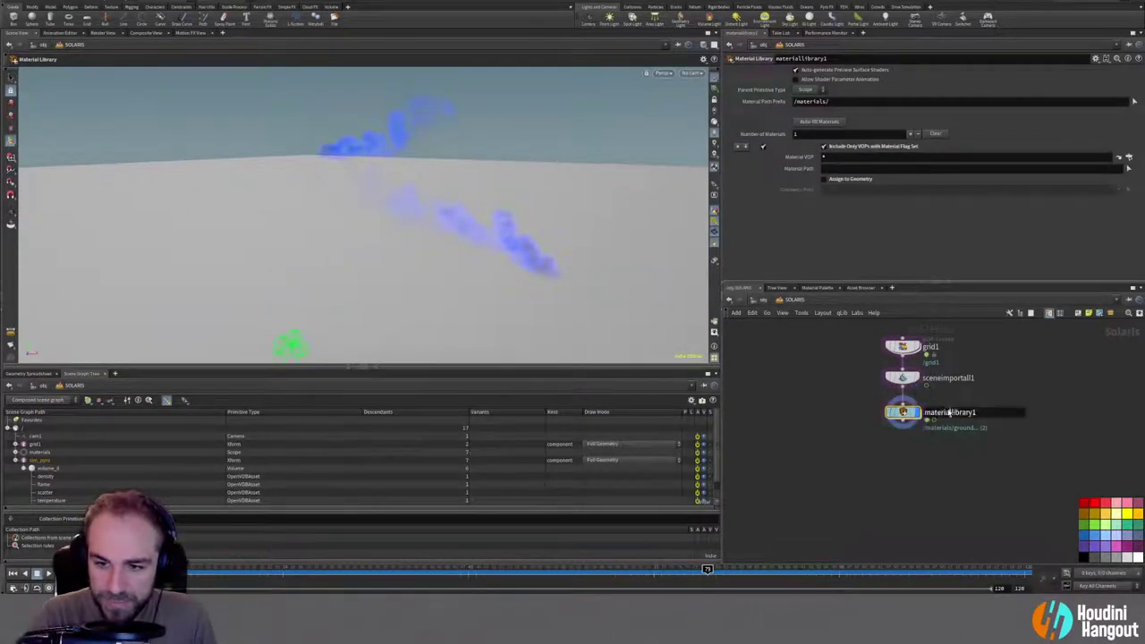
{"action": "key", "text": "BackSpace"}
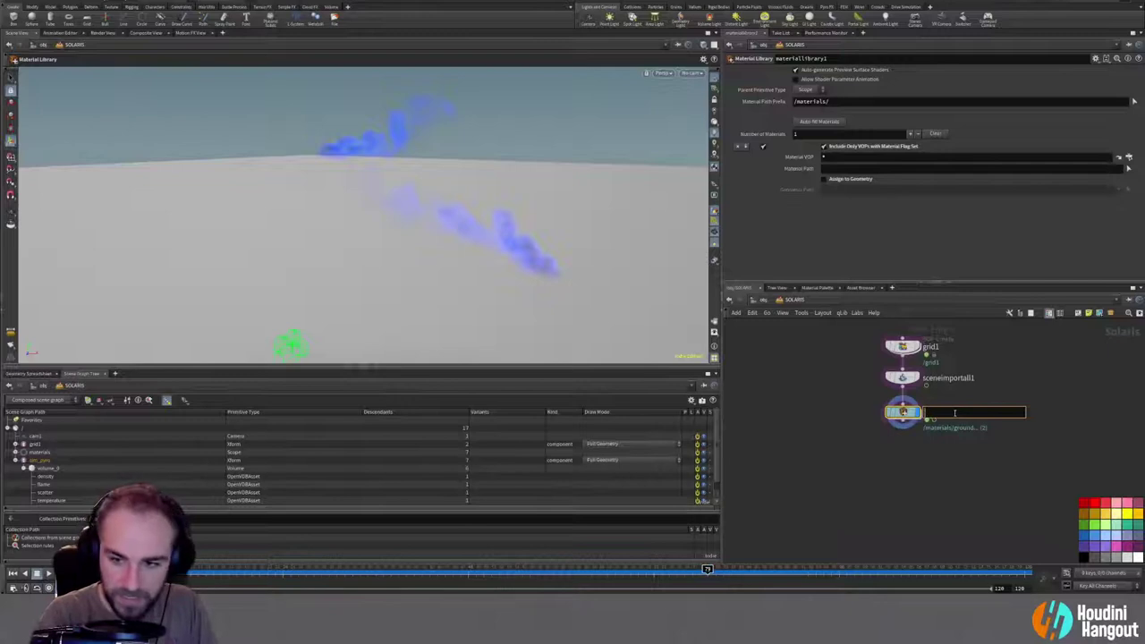
{"action": "type", "text": "karma_shaders"}
{"action": "key", "text": "Return"}
Step: Add an Assign Material node directly below karma_shaders
{"action": "key", "text": "Tab"}
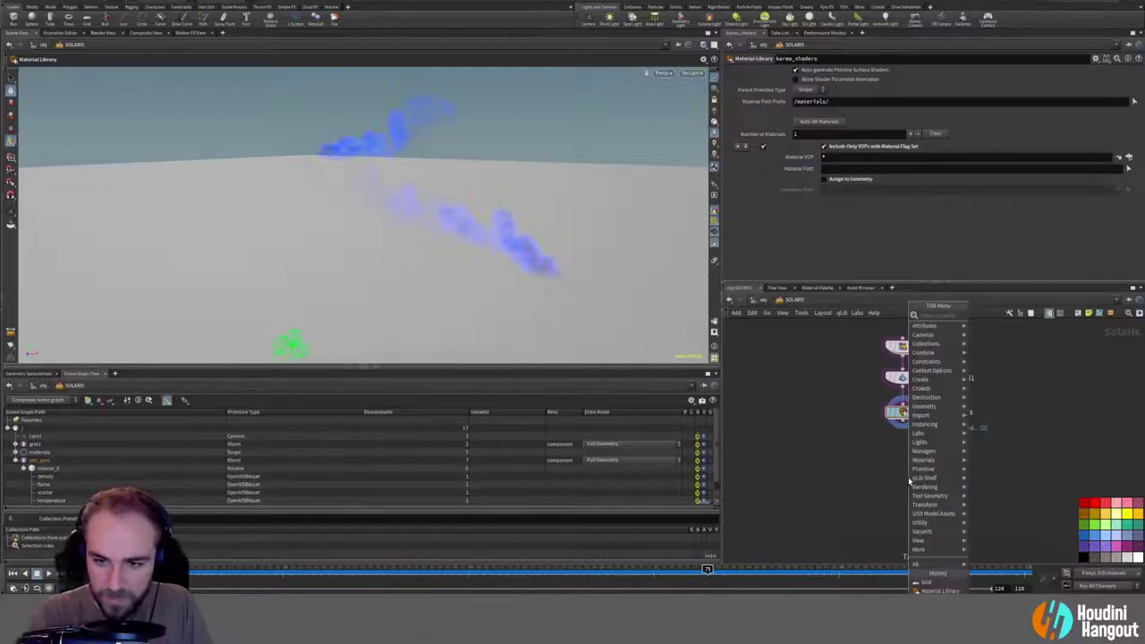
{"action": "type", "text": "ass"}
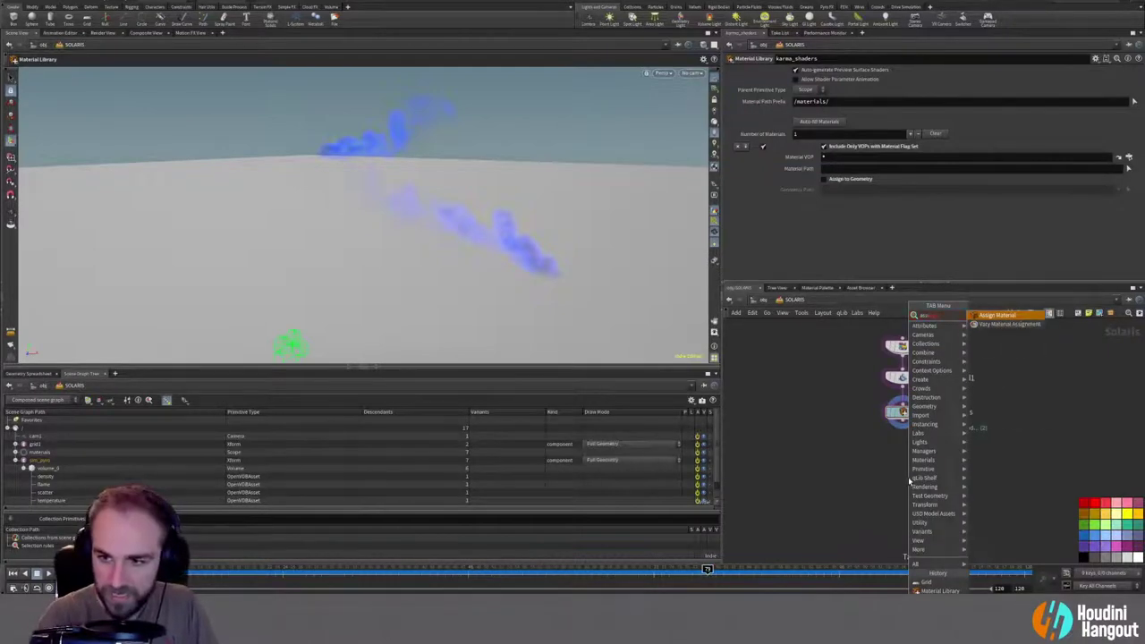
{"action": "key", "text": "Return"}
{"action": "left_click", "coordinate": [903, 444]}
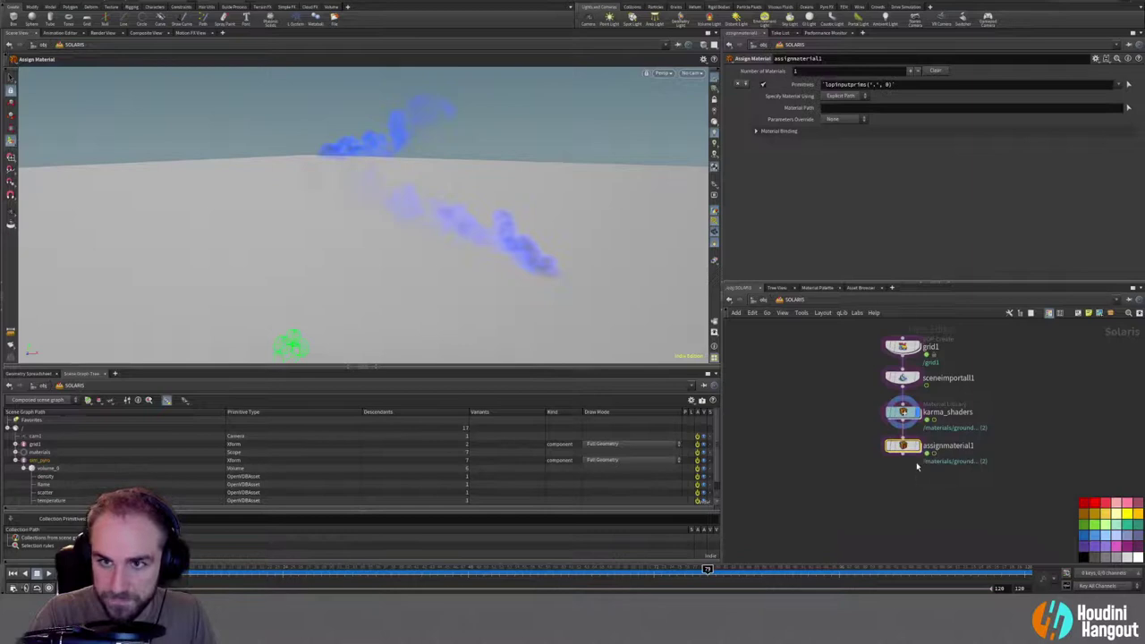
Step: Expand the materials in the scene graph tree and rename the pyro preview shader inside karma_shaders as xpu_pyro
{"action": "left_click", "coordinate": [902, 411]}
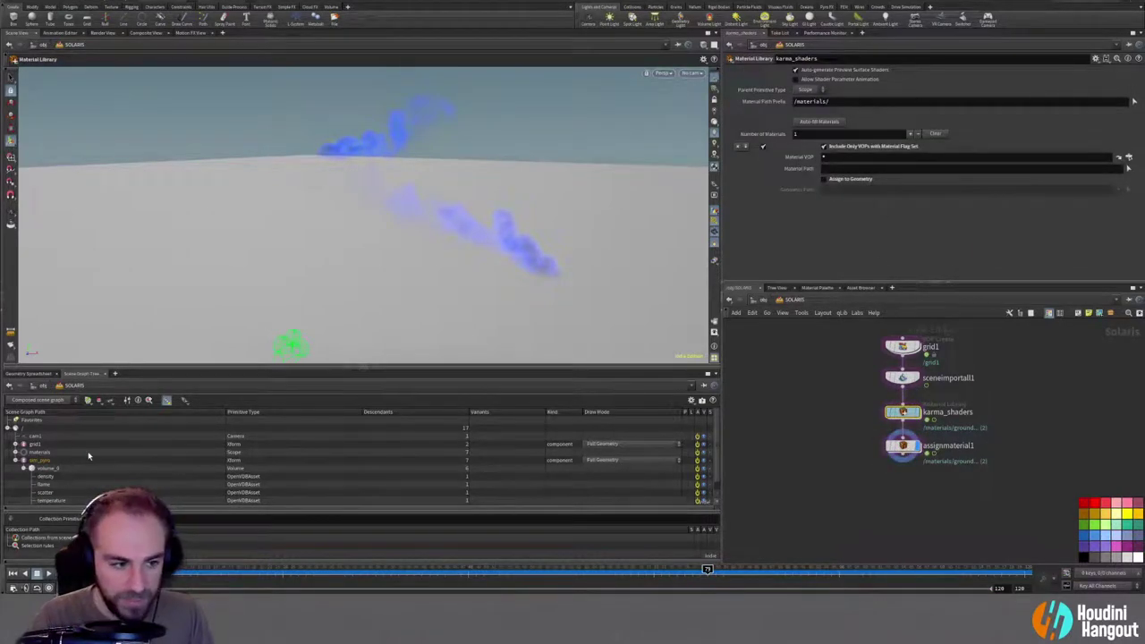
{"action": "scroll", "coordinate": [15, 445], "scroll_direction": "down", "scroll_amount": 1}
{"action": "left_click", "coordinate": [15, 444]}
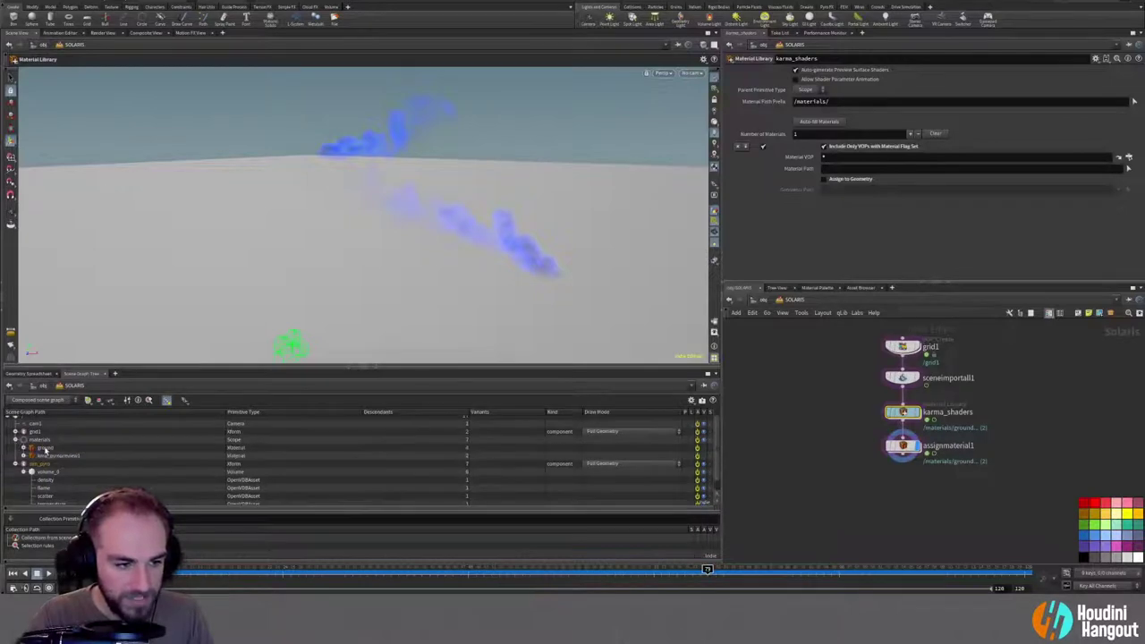
{"action": "double_click", "coordinate": [903, 412]}
{"action": "double_click", "coordinate": [926, 456]}
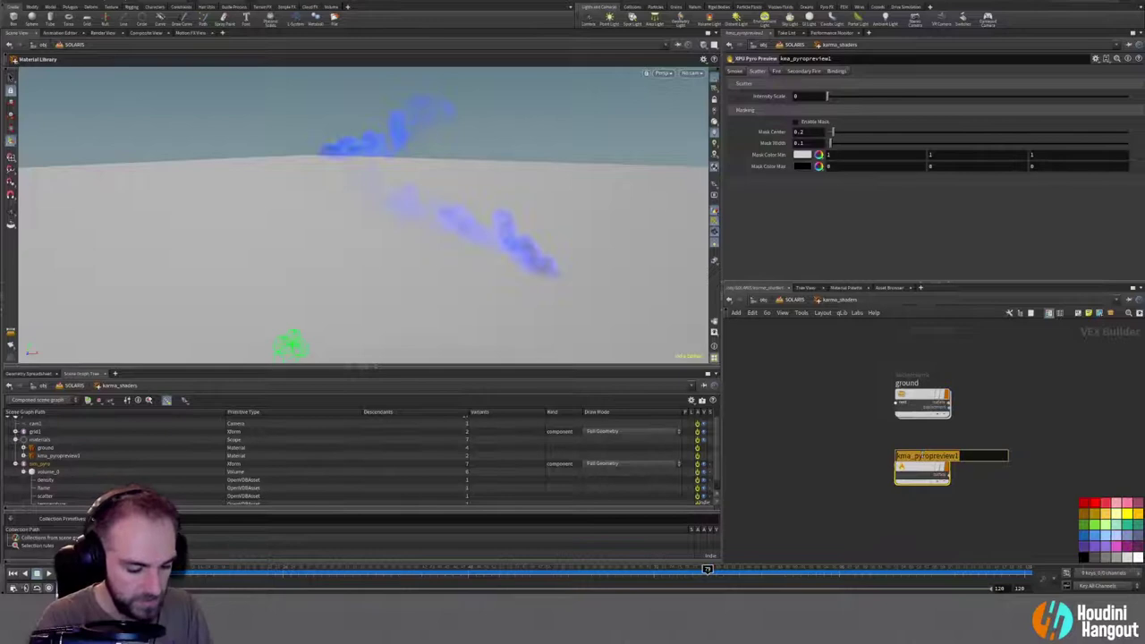
{"action": "type", "text": "xpu_"}
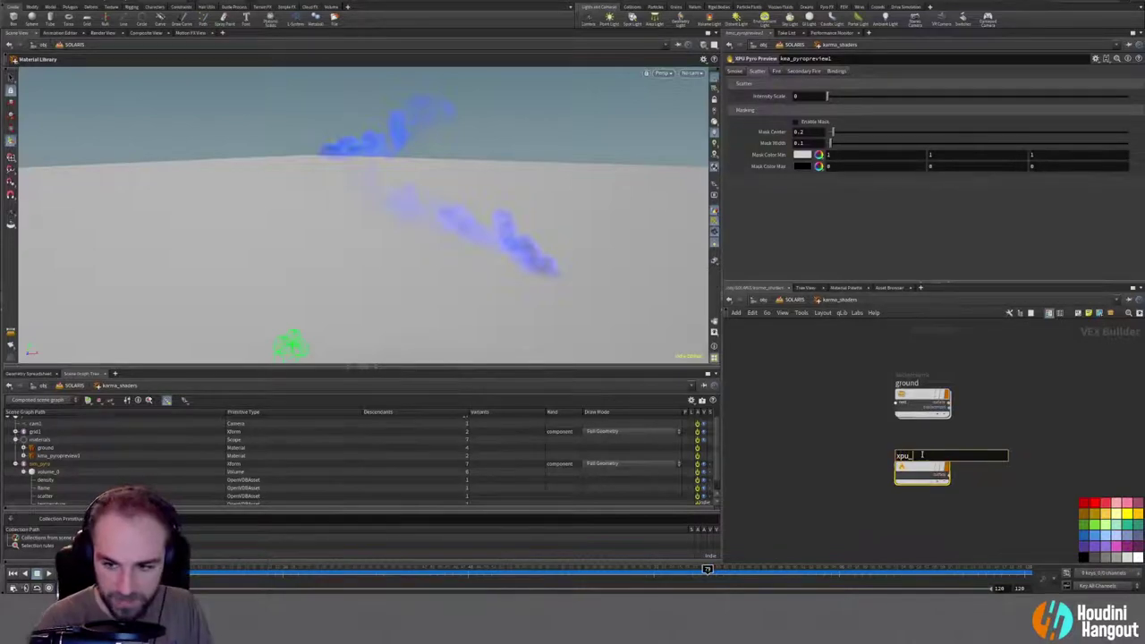
{"action": "type", "text": "p"}
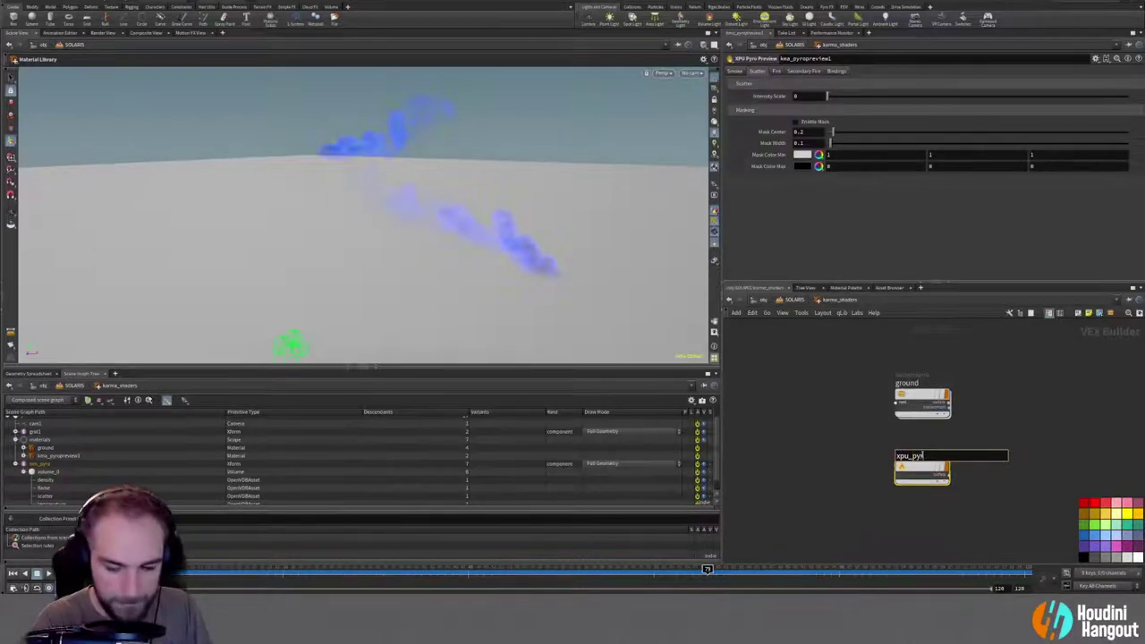
{"action": "type", "text": "yro"}
{"action": "key", "text": "Return"}
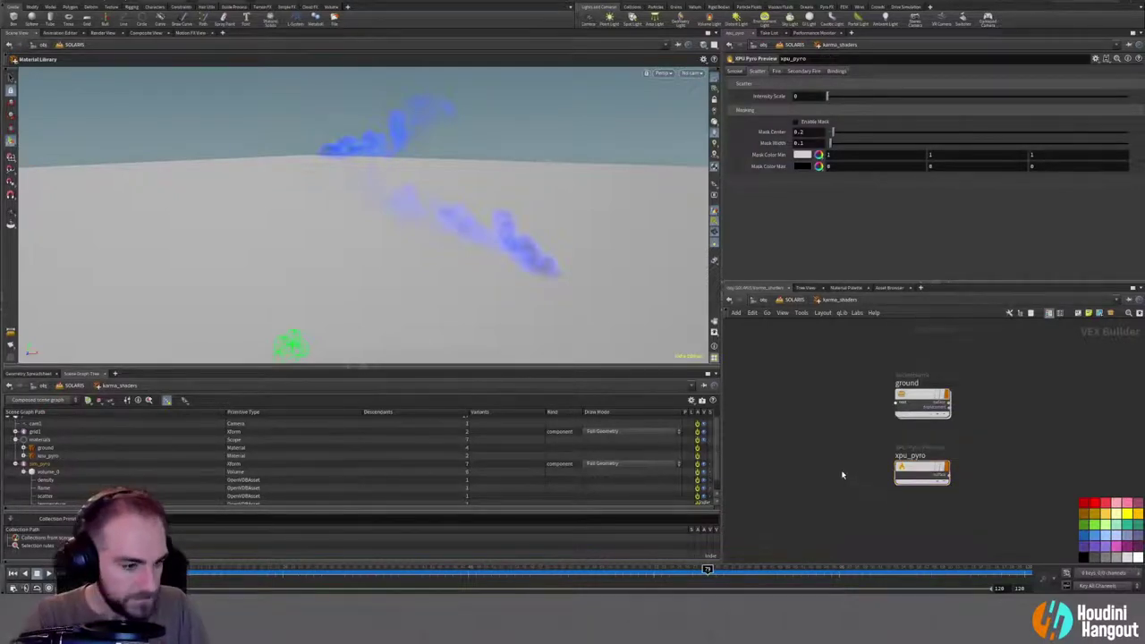
Step: Assign /materials/ground to the /grid1 primitive in the Assign Material node
{"action": "key", "text": "u"}
{"action": "left_click", "coordinate": [15, 464]}
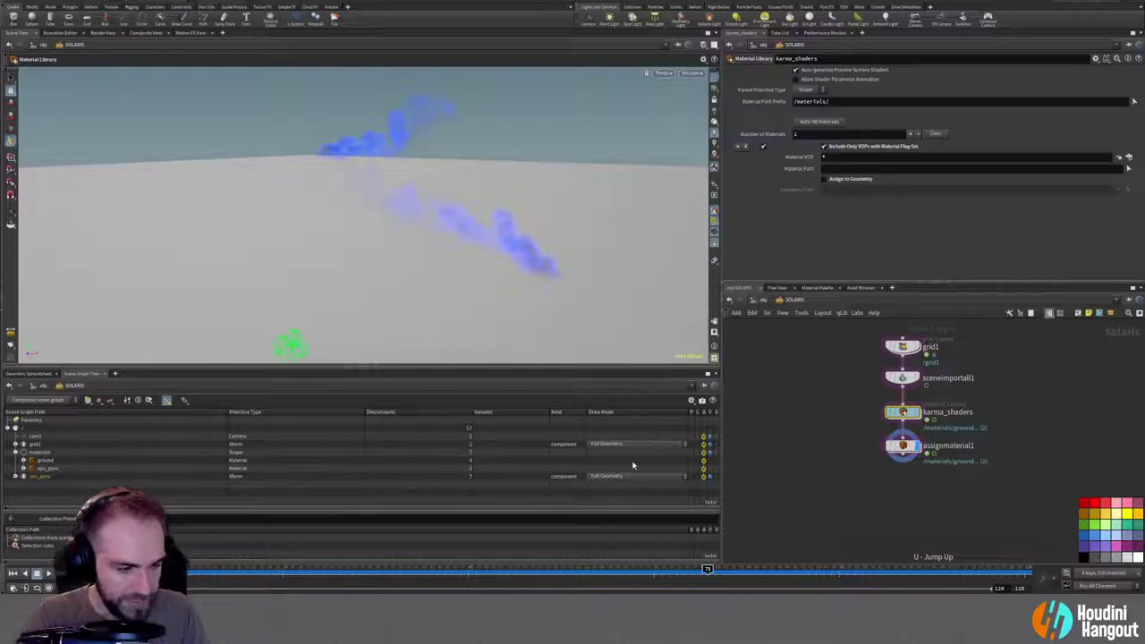
{"action": "left_click", "coordinate": [903, 380]}
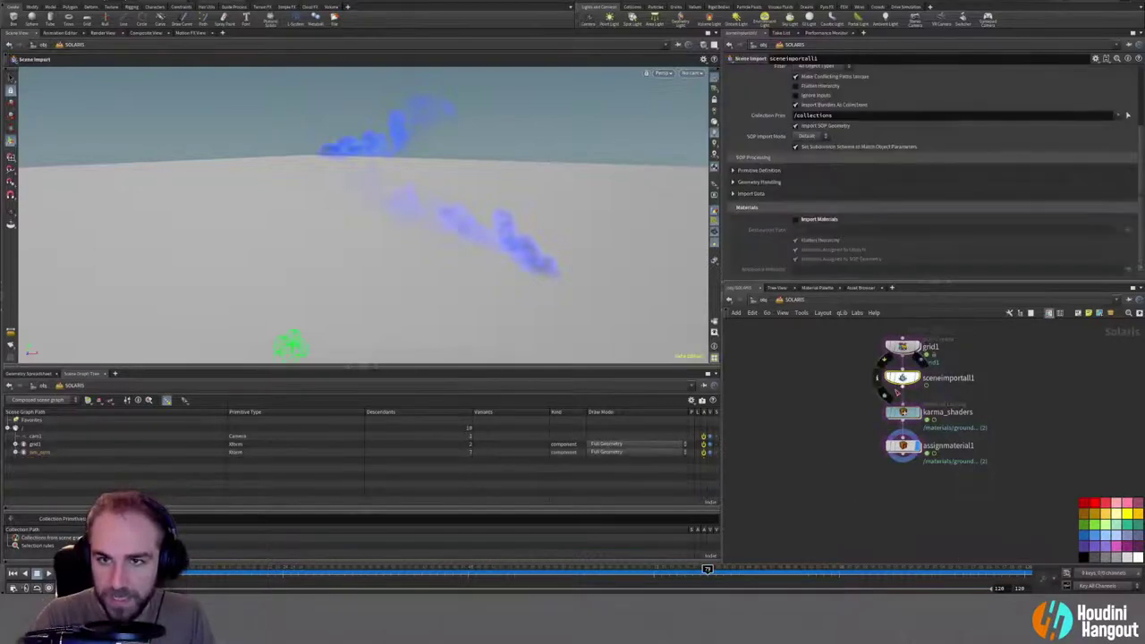
{"action": "left_click", "coordinate": [902, 447]}
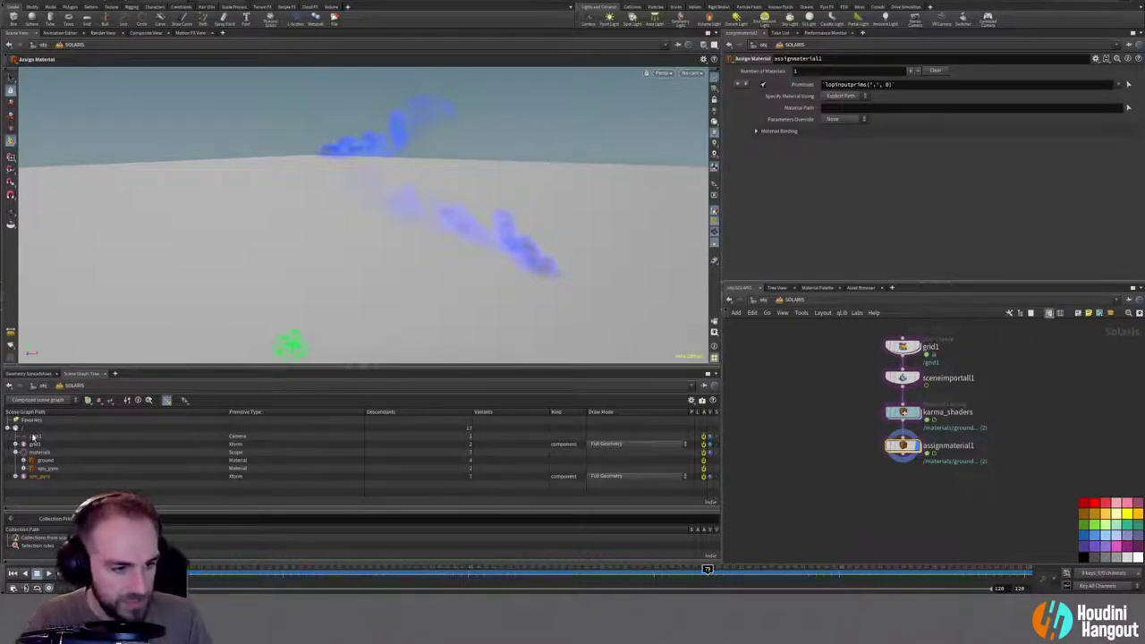
{"action": "left_click", "coordinate": [76, 444]}
{"action": "left_click_drag", "start_coordinate": [836, 87], "coordinate": [840, 85]}
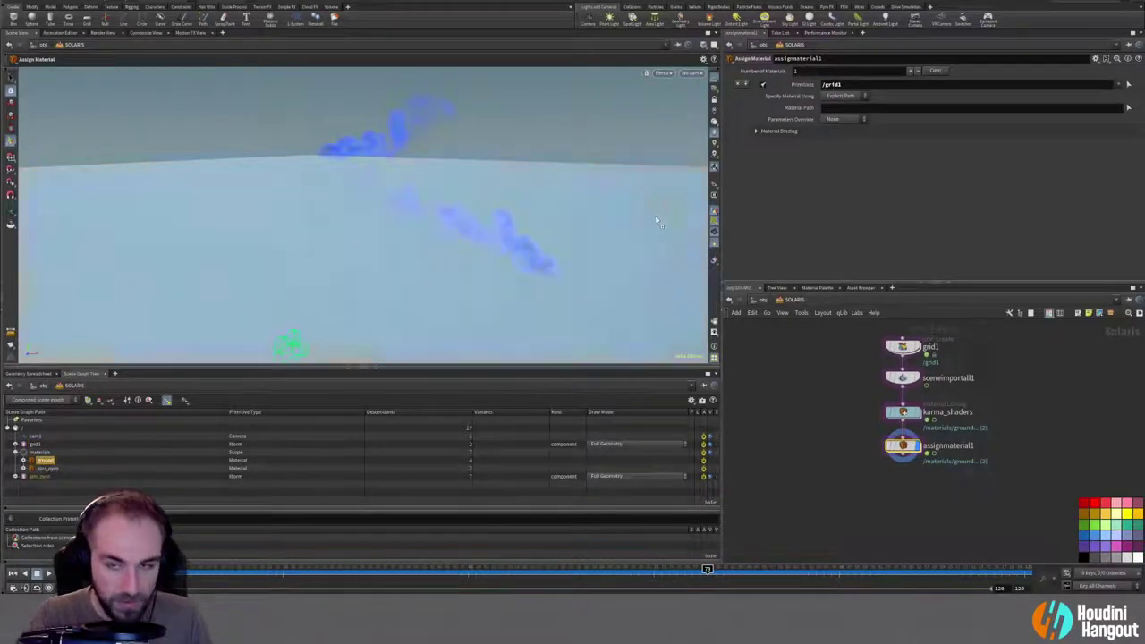
{"action": "left_click_drag", "start_coordinate": [856, 113], "coordinate": [854, 109]}
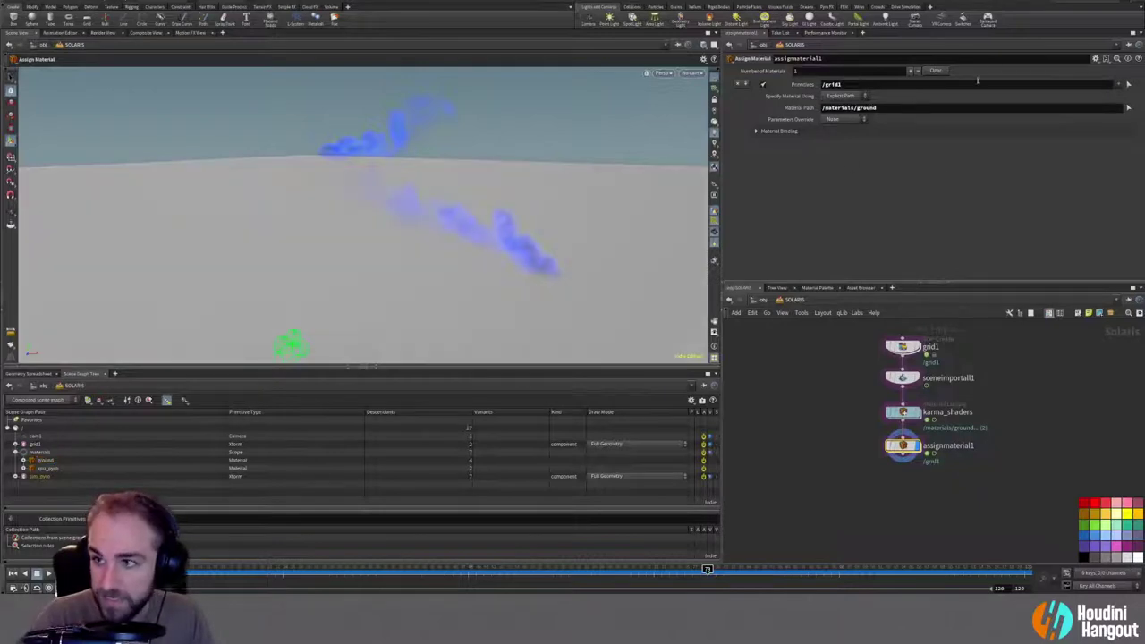
Step: Add a second material entry to the Assign Material node that assigns /materials/xpu_pyro to /sim_pyro
{"action": "left_click", "coordinate": [911, 70]}
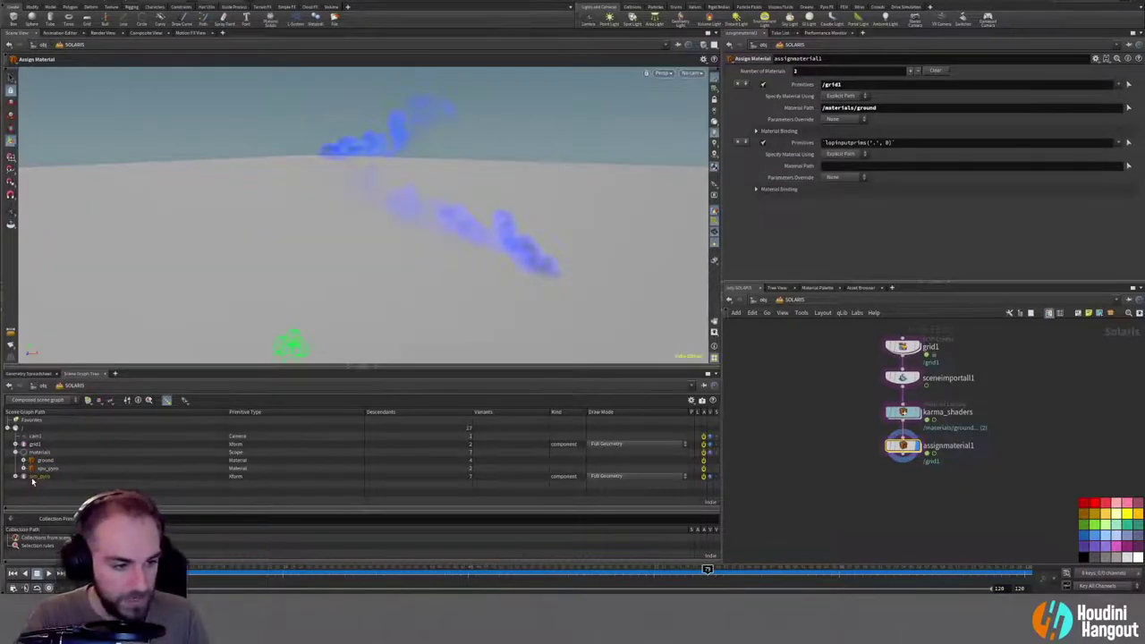
{"action": "left_click_drag", "start_coordinate": [34, 476], "coordinate": [793, 84]}
{"action": "left_click_drag", "start_coordinate": [842, 148], "coordinate": [842, 145]}
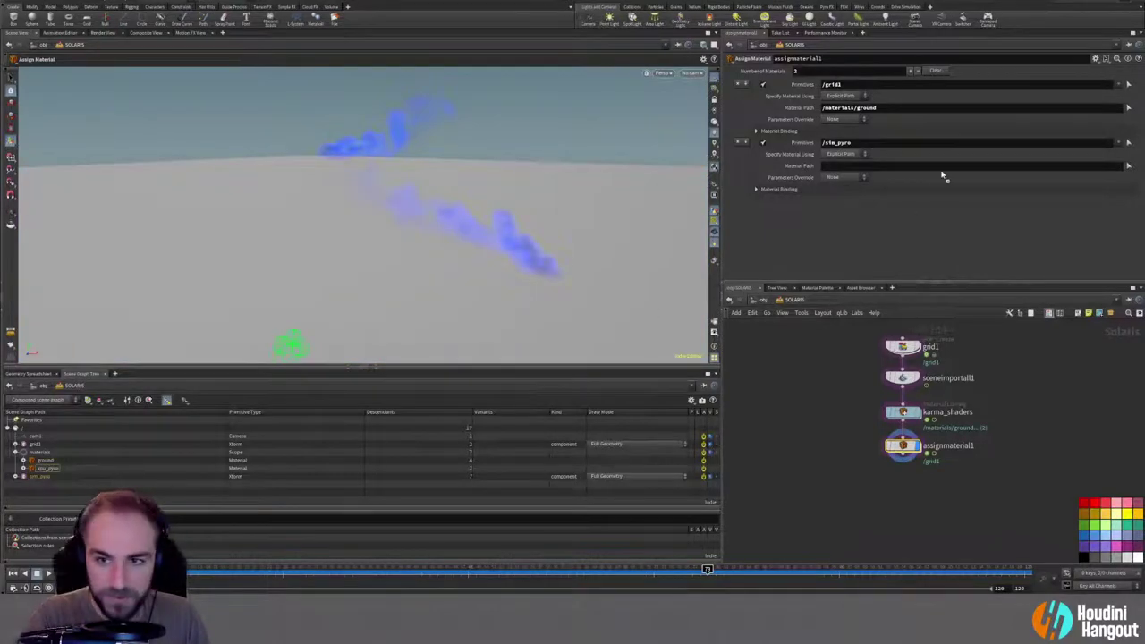
{"action": "left_click_drag", "start_coordinate": [824, 176], "coordinate": [832, 166]}
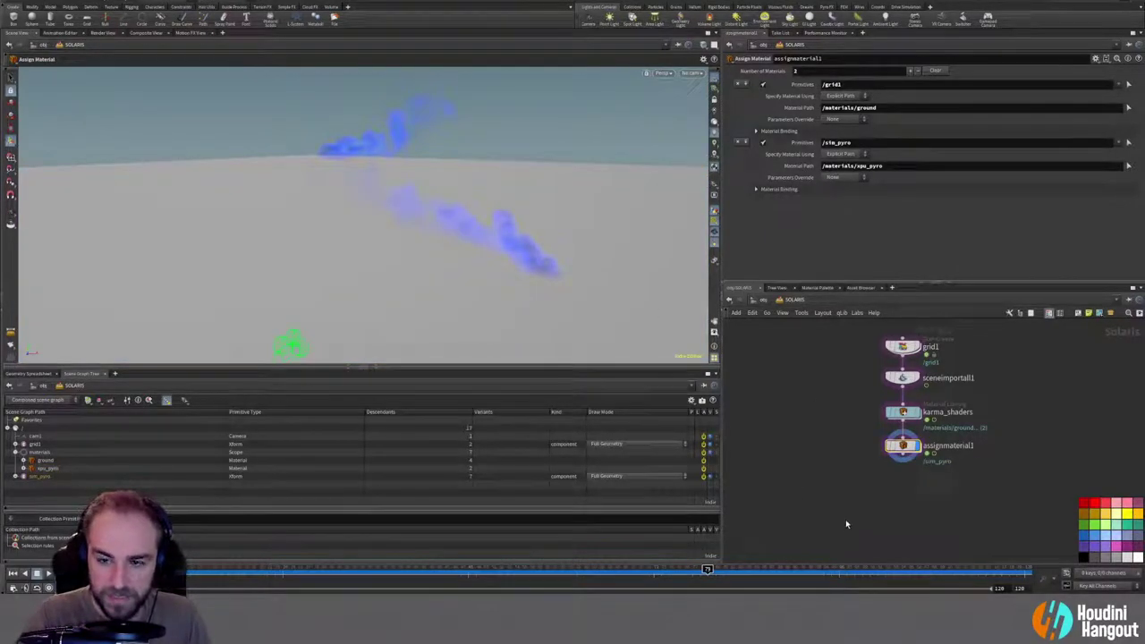
Step: Tidy the spacing of the node chain and add a Dome Light node directly below assignmaterial1
{"action": "left_click_drag", "start_coordinate": [870, 331], "coordinate": [936, 484]}
{"action": "left_click_drag", "start_coordinate": [898, 360], "coordinate": [895, 293]}
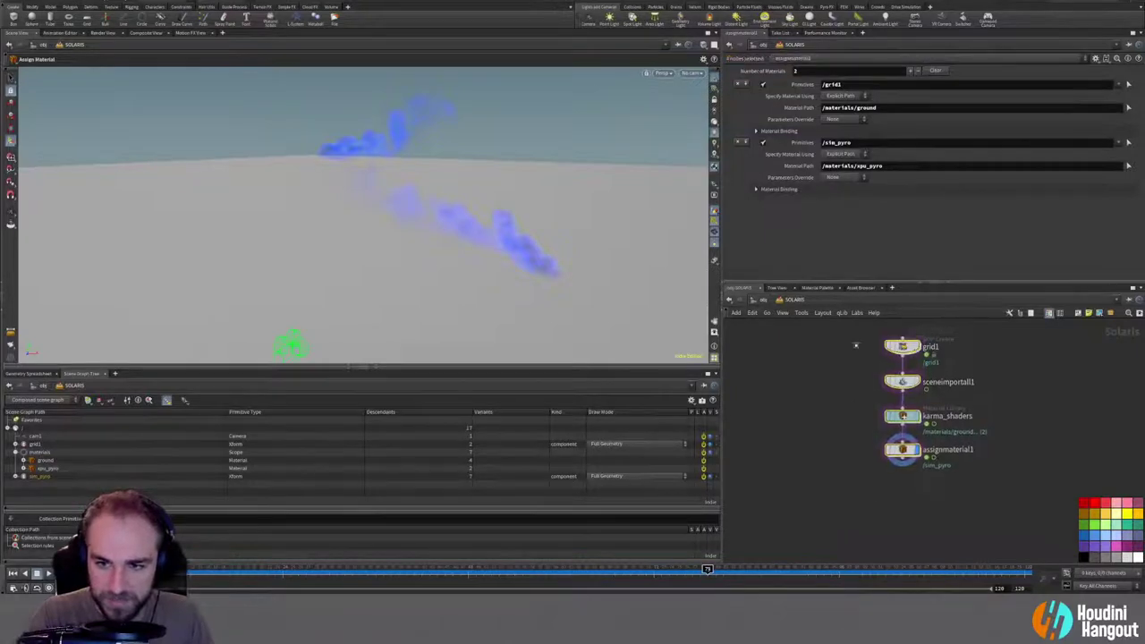
{"action": "left_click", "coordinate": [801, 473]}
{"action": "key", "text": "Tab"}
{"action": "type", "text": "dome"}
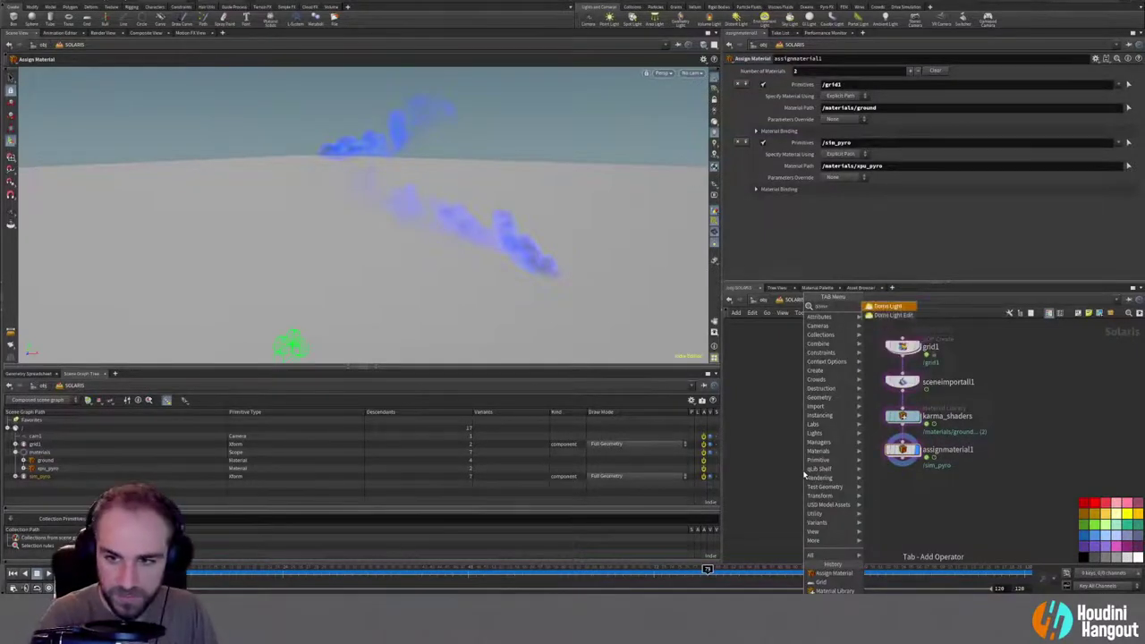
{"action": "key", "text": "Return"}
{"action": "left_click", "coordinate": [903, 487]}
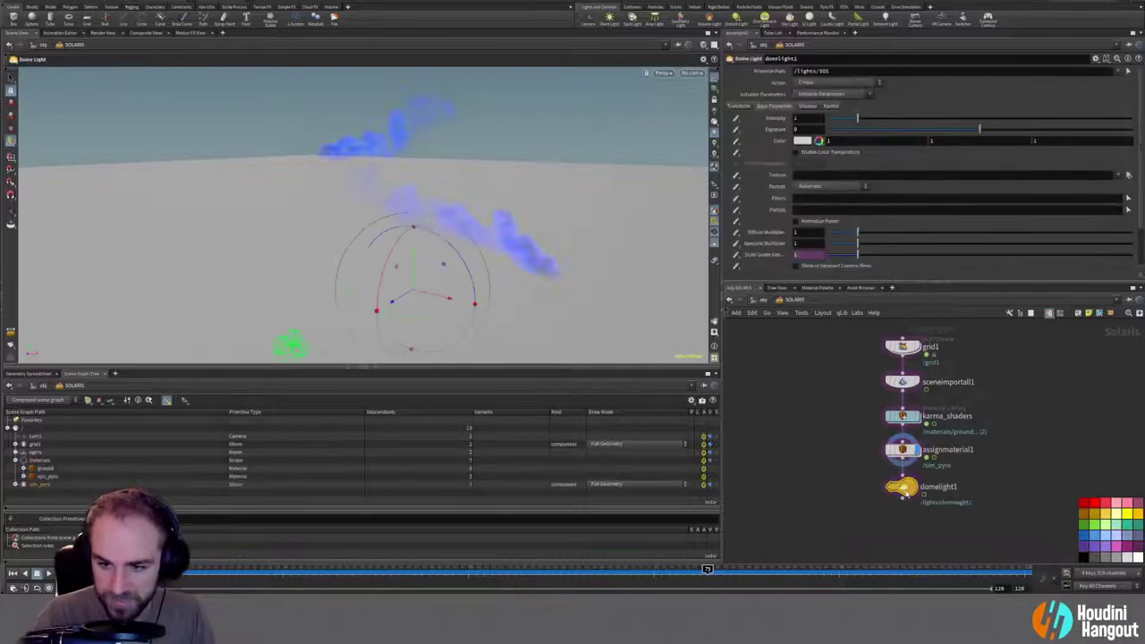
Step: Display the dome light node and set its exposure to -2
{"action": "middle_click_drag", "start_coordinate": [875, 517], "coordinate": [865, 489]}
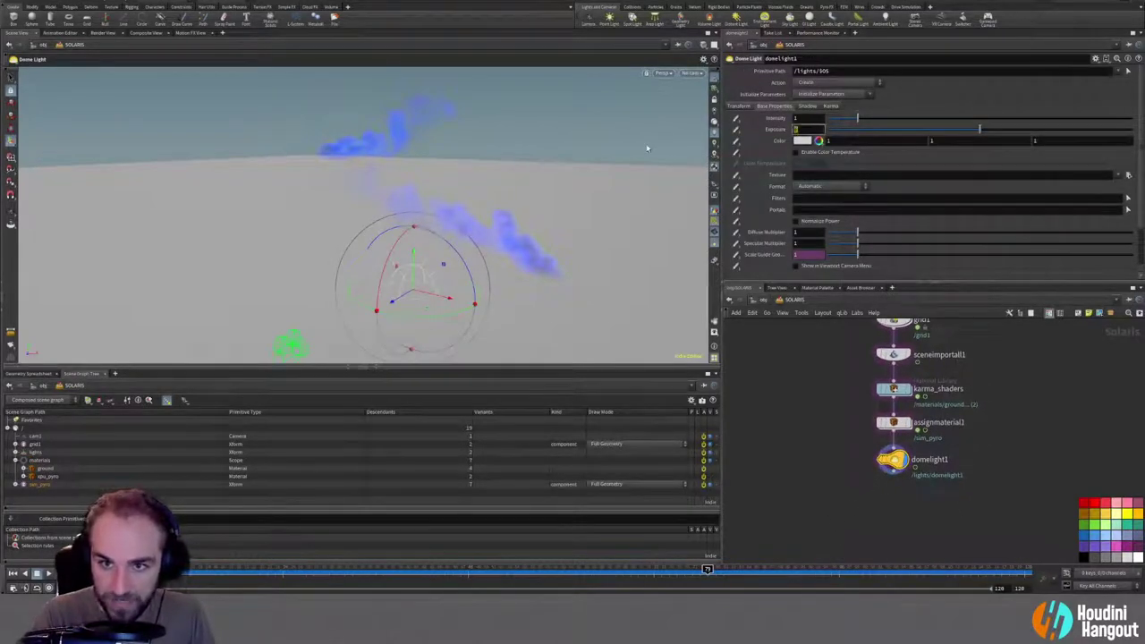
{"action": "type", "text": "-2"}
{"action": "key", "text": "Return"}
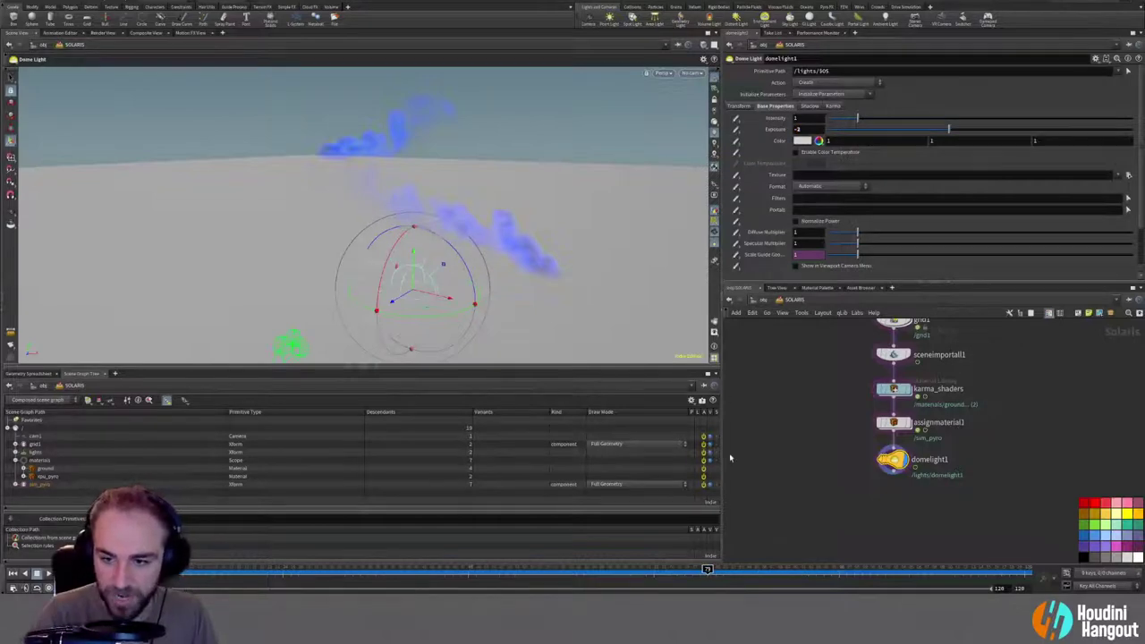
Step: Add a Karma render node directly below domelight1
{"action": "middle_click_drag", "start_coordinate": [852, 505], "coordinate": [848, 469]}
{"action": "scroll", "coordinate": [848, 487], "scroll_direction": "up", "scroll_amount": 2}
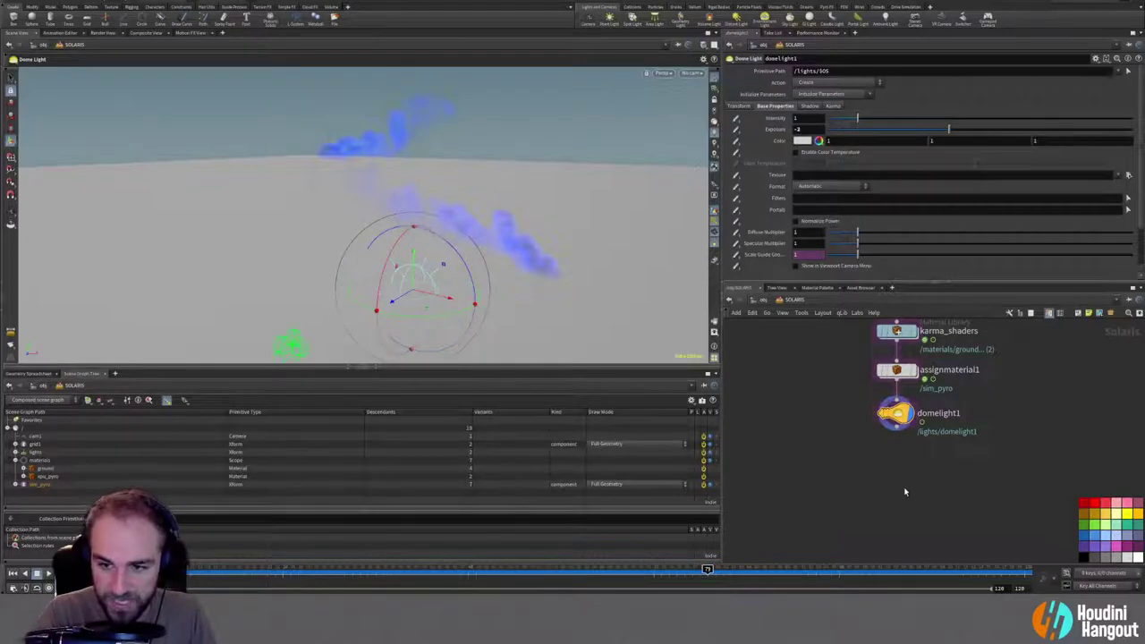
{"action": "key", "text": "Tab"}
{"action": "type", "text": "karma"}
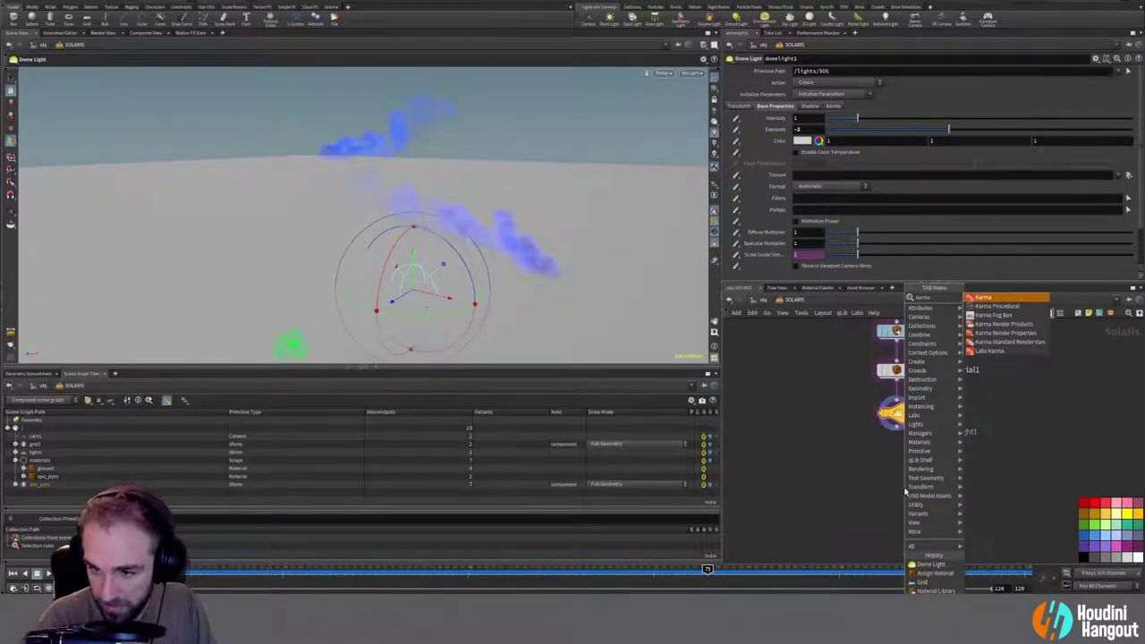
{"action": "key", "text": "Return"}
{"action": "left_click", "coordinate": [897, 452]}
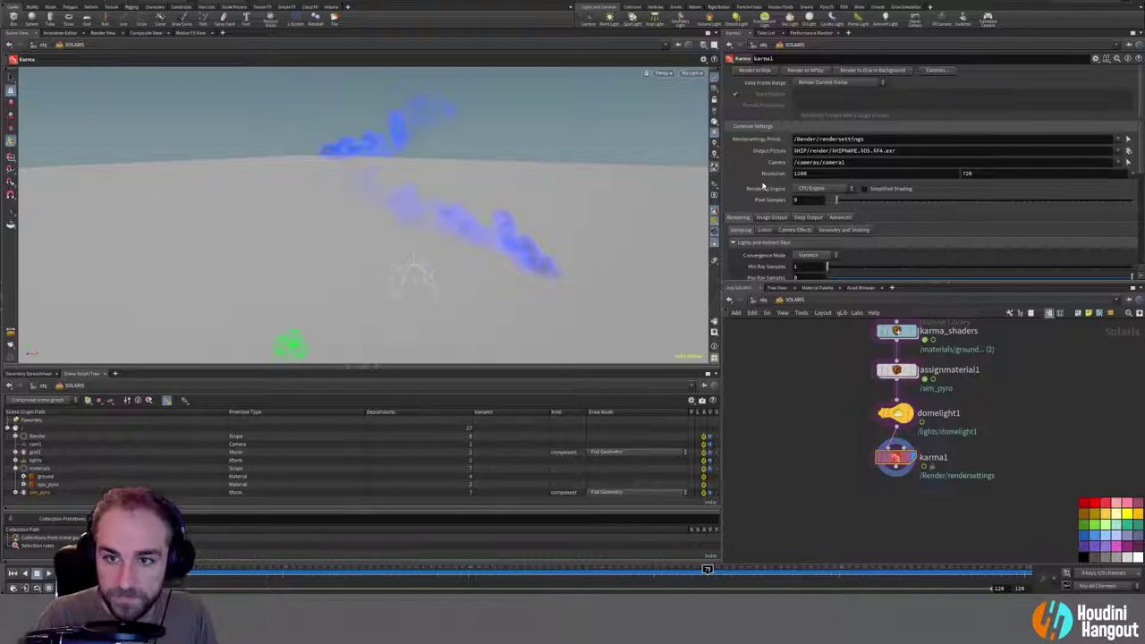
Step: Set the Karma node's camera to /cam1 and its rendering engine to XPU
{"action": "left_click", "coordinate": [1124, 175]}
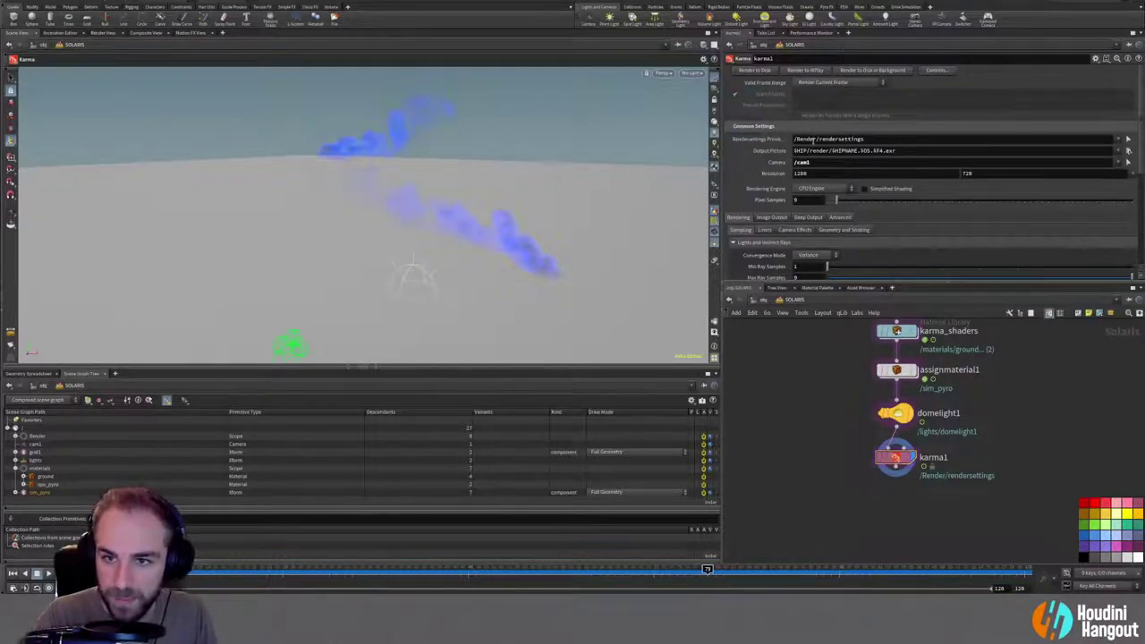
{"action": "scroll", "coordinate": [770, 261], "scroll_direction": "down", "scroll_amount": 1}
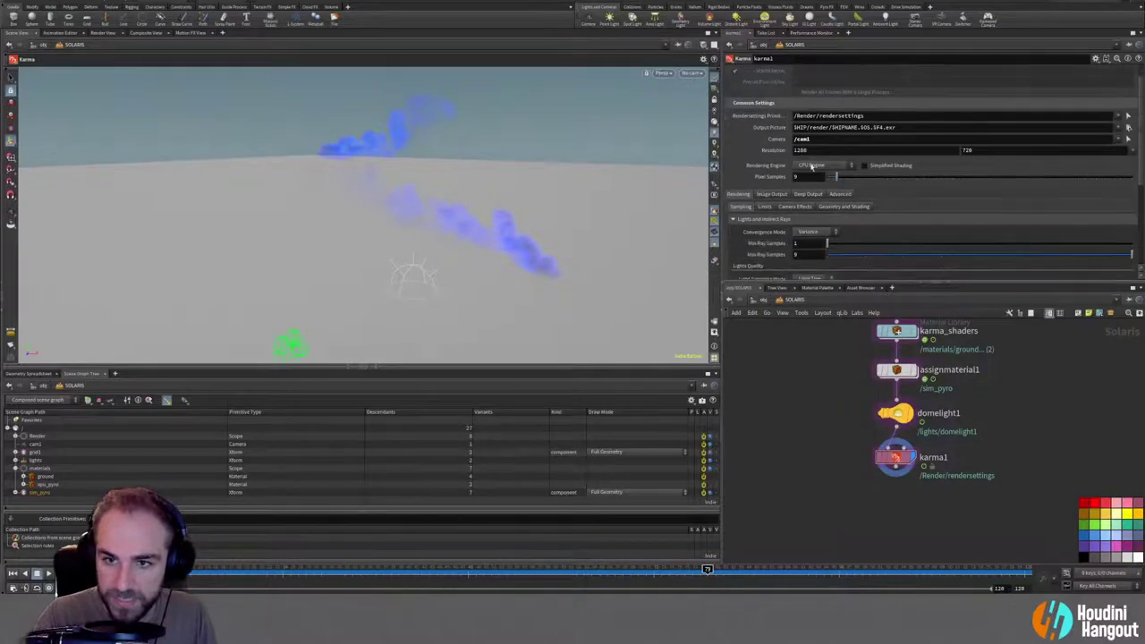
{"action": "left_click", "coordinate": [809, 166]}
{"action": "left_click", "coordinate": [815, 179]}
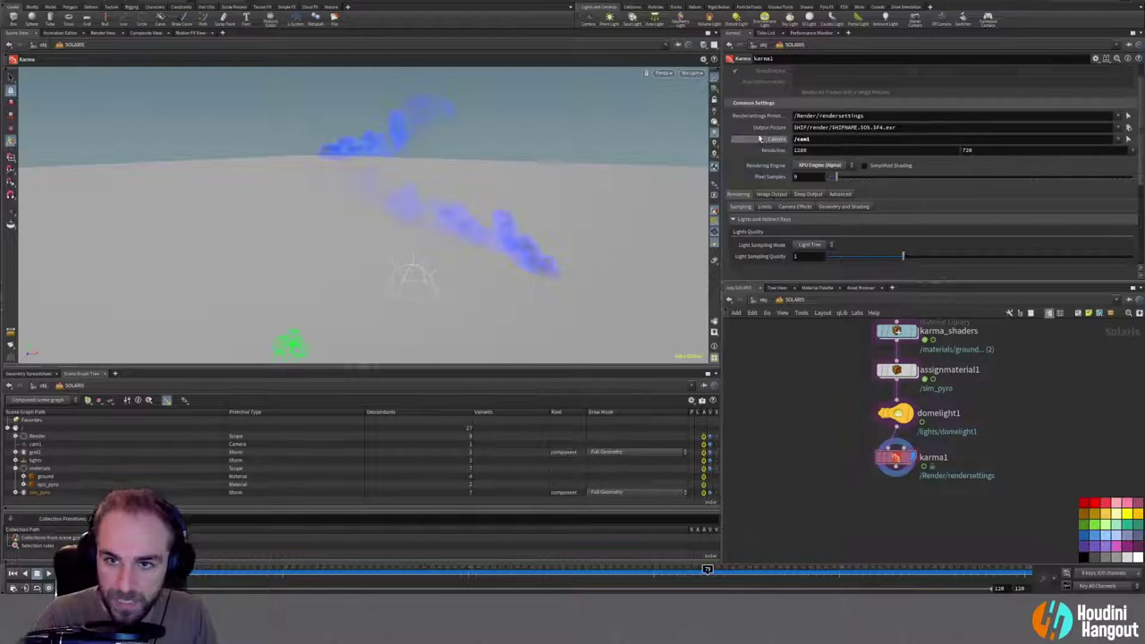
Step: Look through cam1 in the viewport and switch its renderer from Houdini GL to Karma
{"action": "left_click", "coordinate": [665, 74]}
{"action": "left_click", "coordinate": [694, 74]}
{"action": "left_click", "coordinate": [695, 74]}
{"action": "left_click", "coordinate": [705, 94]}
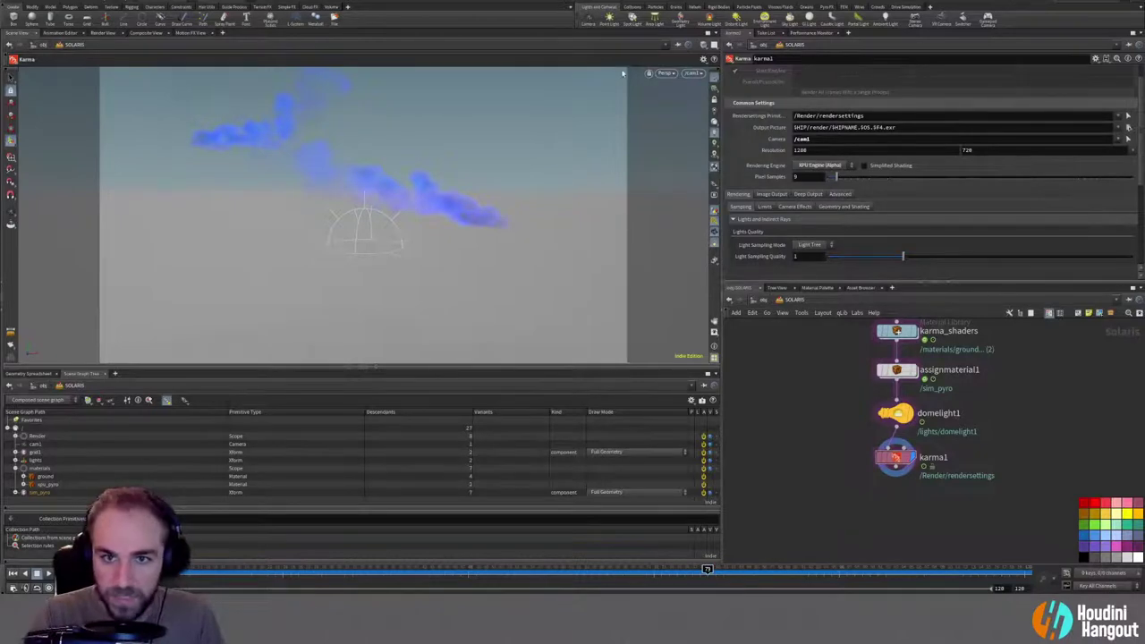
{"action": "left_click", "coordinate": [666, 74]}
{"action": "left_click", "coordinate": [777, 382]}
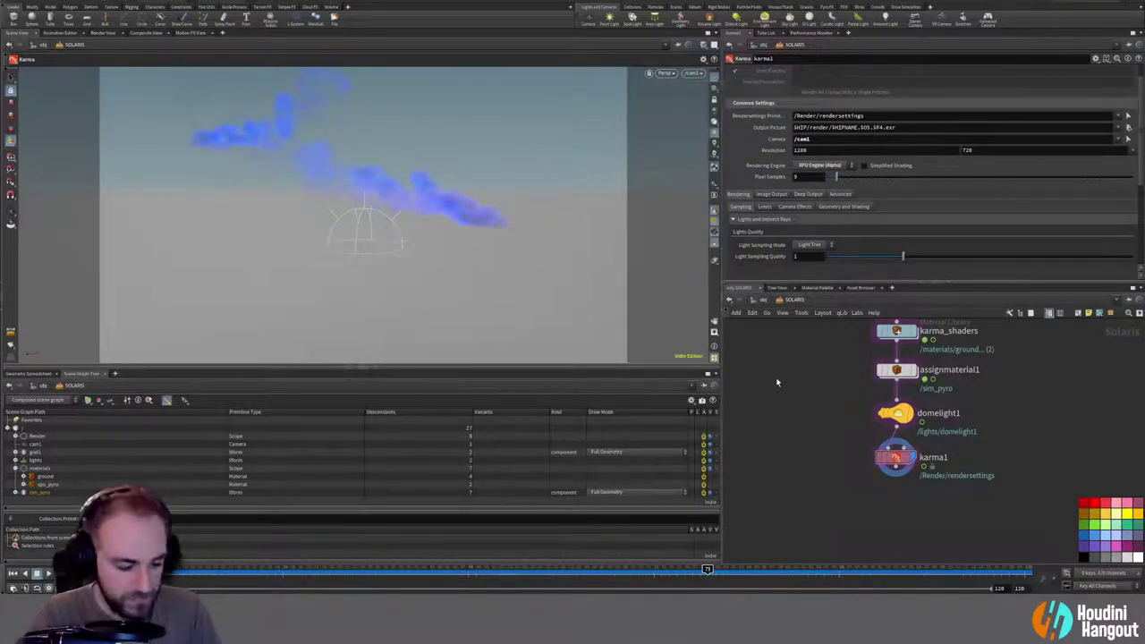
{"action": "left_click", "coordinate": [664, 75]}
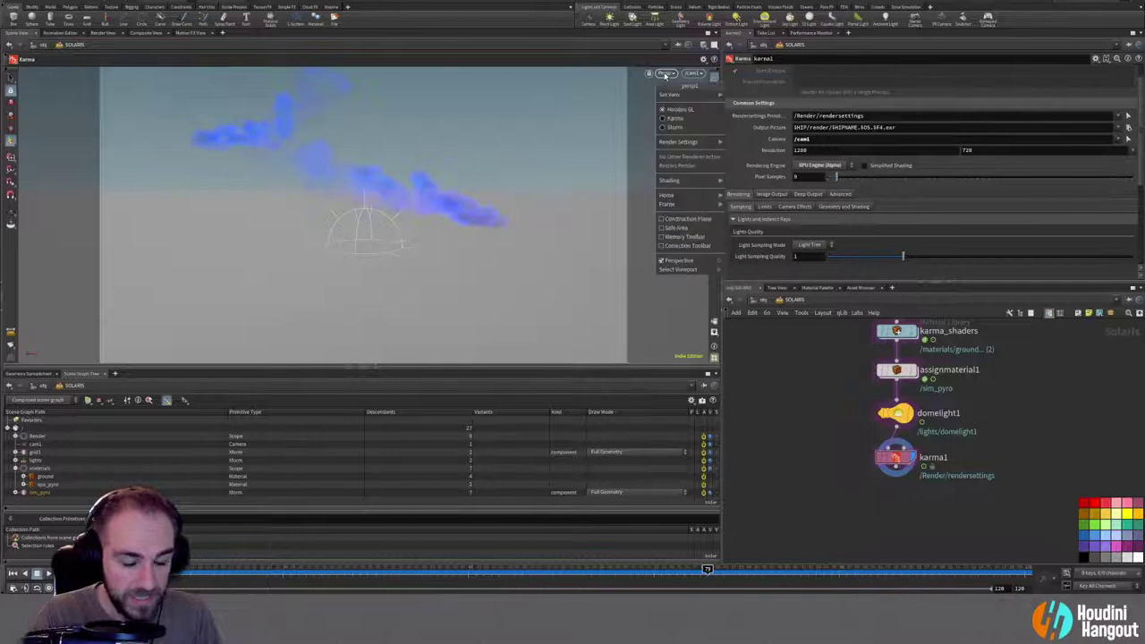
{"action": "left_click", "coordinate": [671, 125]}
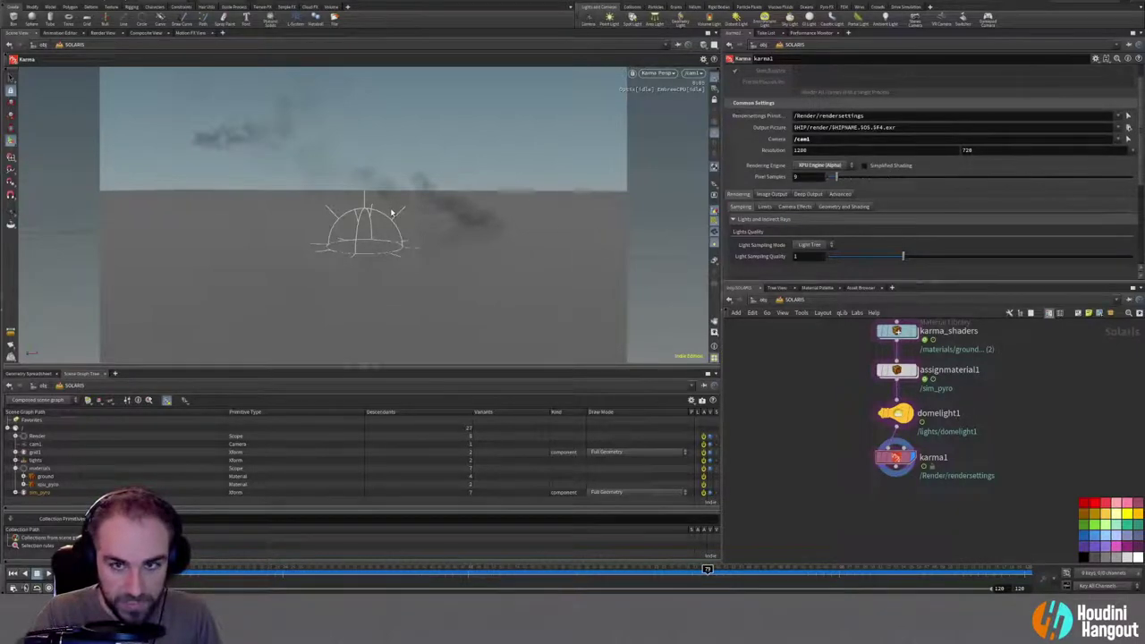
Step: Set the Karma node's rendering engine back to CPU after viewing the preview render outside the camera
{"action": "key", "text": "Escape"}
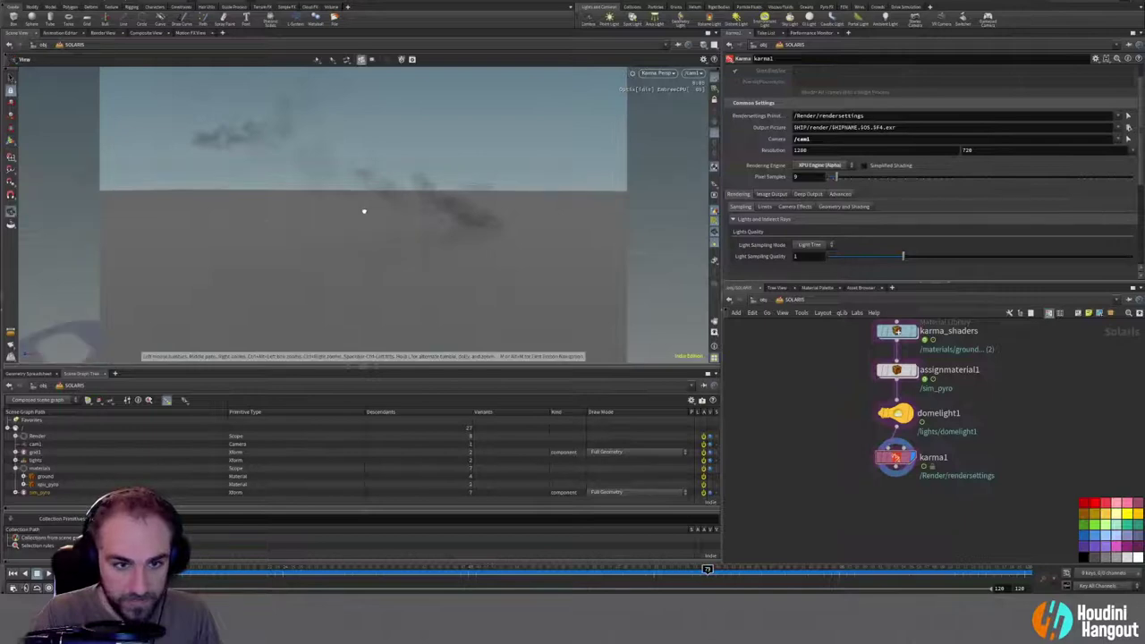
{"action": "key", "text": "Return"}
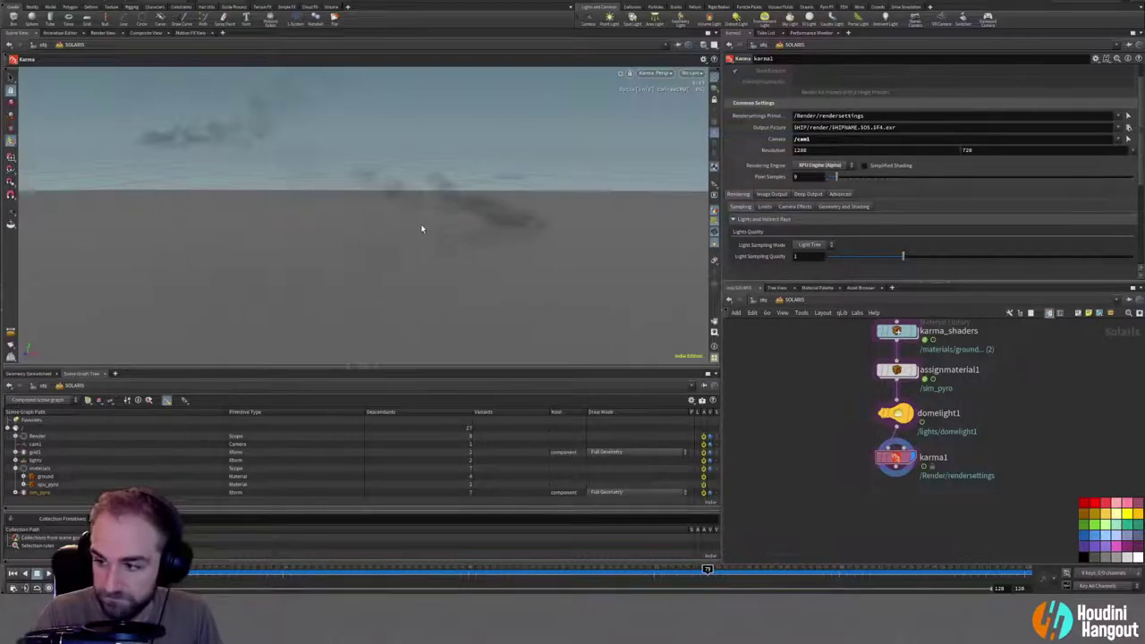
{"action": "key", "text": "Escape"}
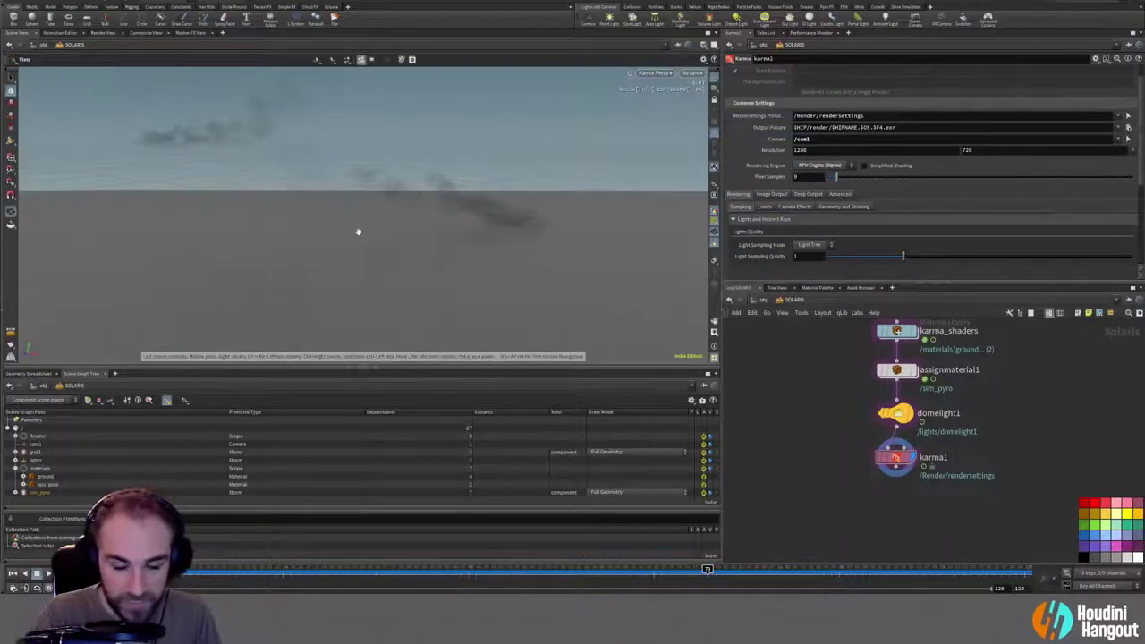
{"action": "left_click_drag", "start_coordinate": [416, 253], "coordinate": [419, 203], "text": "alt"}
{"action": "left_click", "coordinate": [654, 73]}
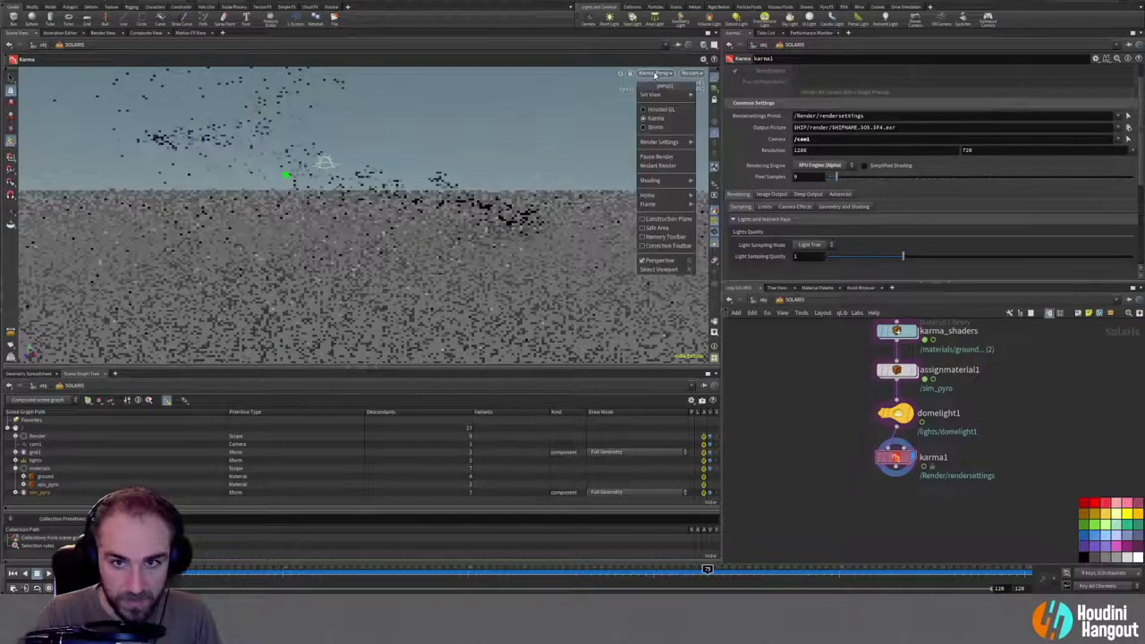
{"action": "left_click", "coordinate": [655, 73]}
{"action": "left_click", "coordinate": [820, 166]}
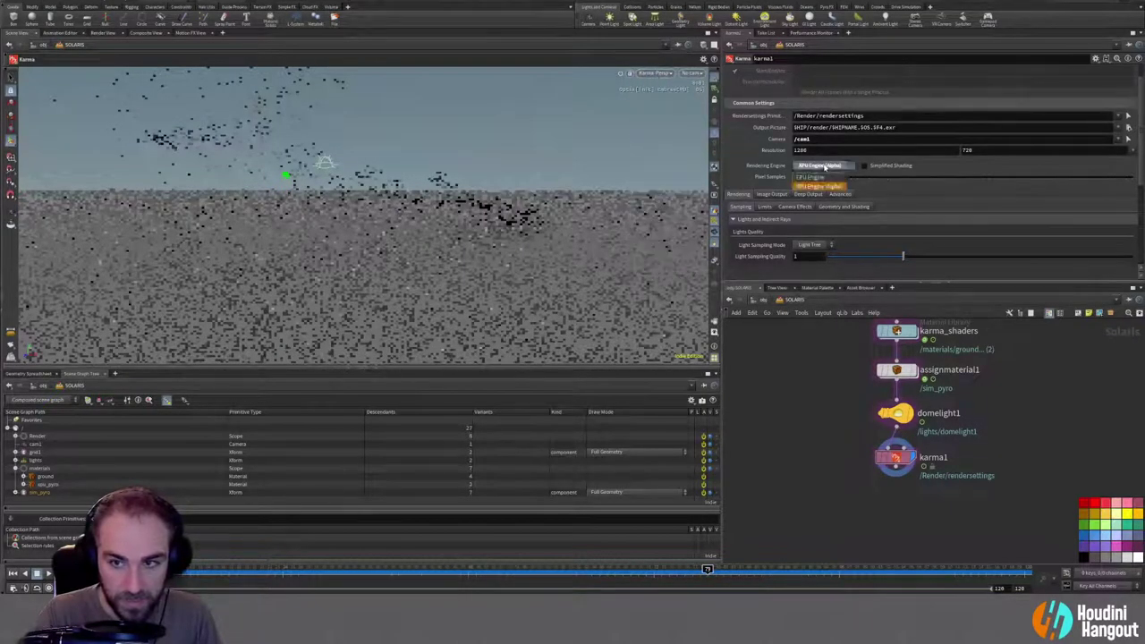
{"action": "left_click", "coordinate": [814, 182]}
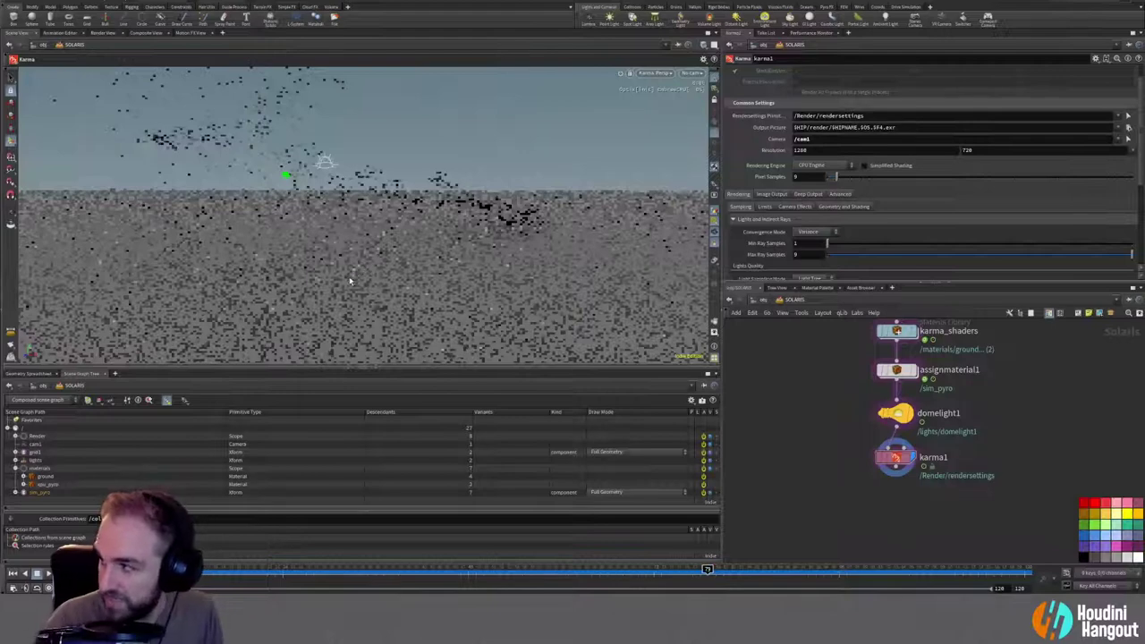
Step: Inspect the smoke and ground from other angles in the Karma render and return the view to cam1
{"action": "left_click_drag", "start_coordinate": [368, 144], "coordinate": [402, 132], "text": "alt"}
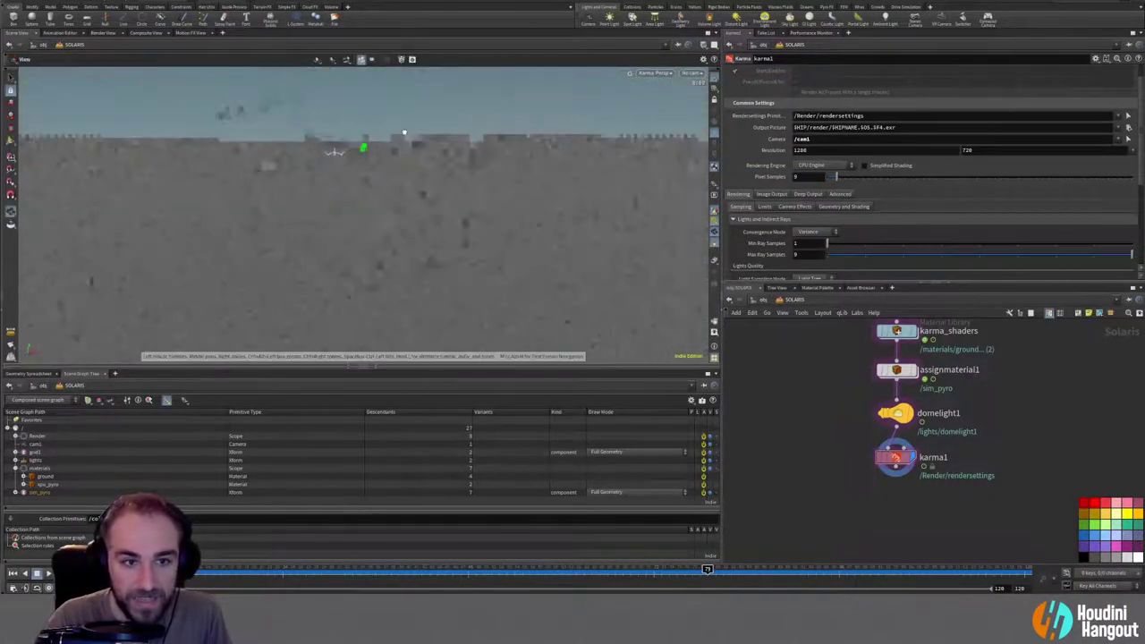
{"action": "left_click", "coordinate": [662, 73]}
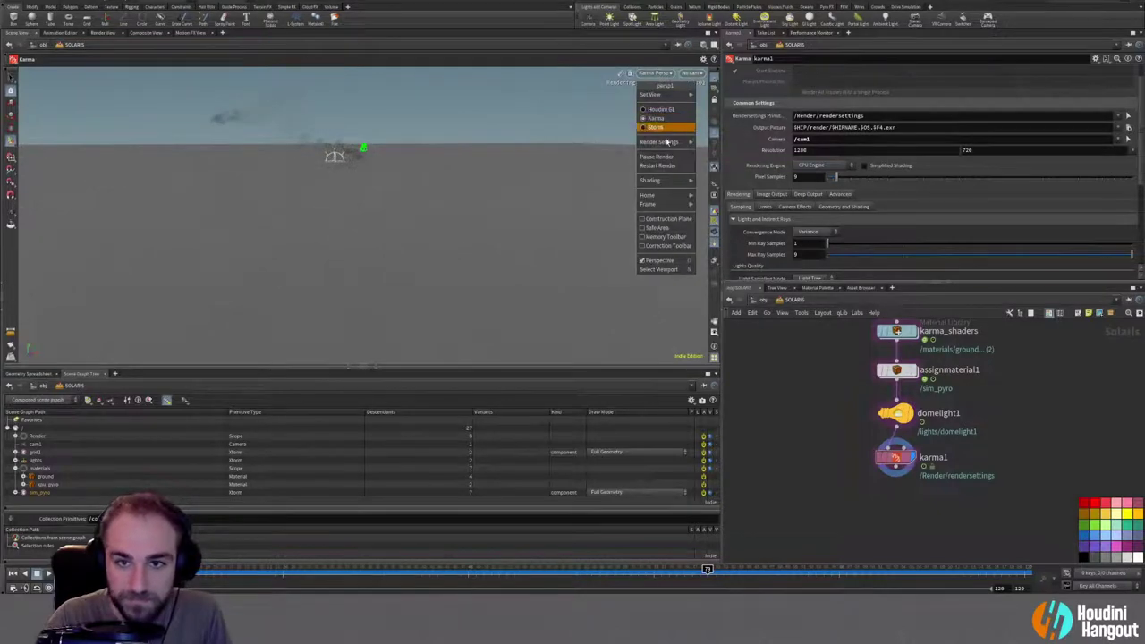
{"action": "left_click_drag", "start_coordinate": [347, 147], "coordinate": [273, 191], "text": "alt"}
{"action": "middle_click_drag", "start_coordinate": [189, 291], "coordinate": [230, 269], "text": "alt"}
{"action": "right_click_drag", "start_coordinate": [230, 269], "coordinate": [301, 251], "text": "alt"}
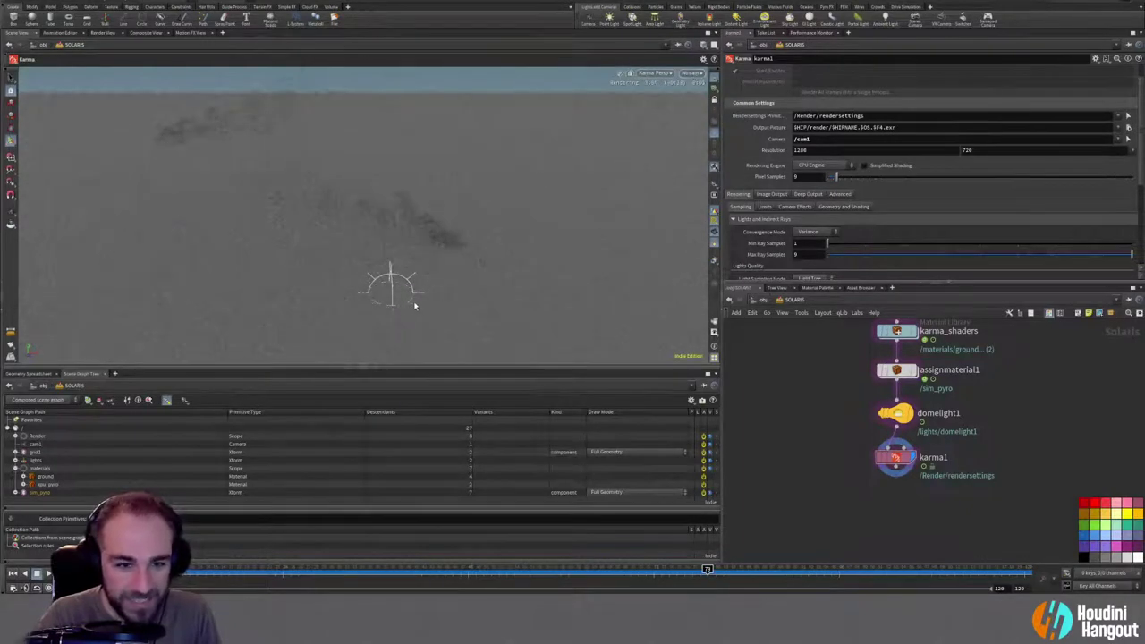
{"action": "left_click", "coordinate": [694, 73]}
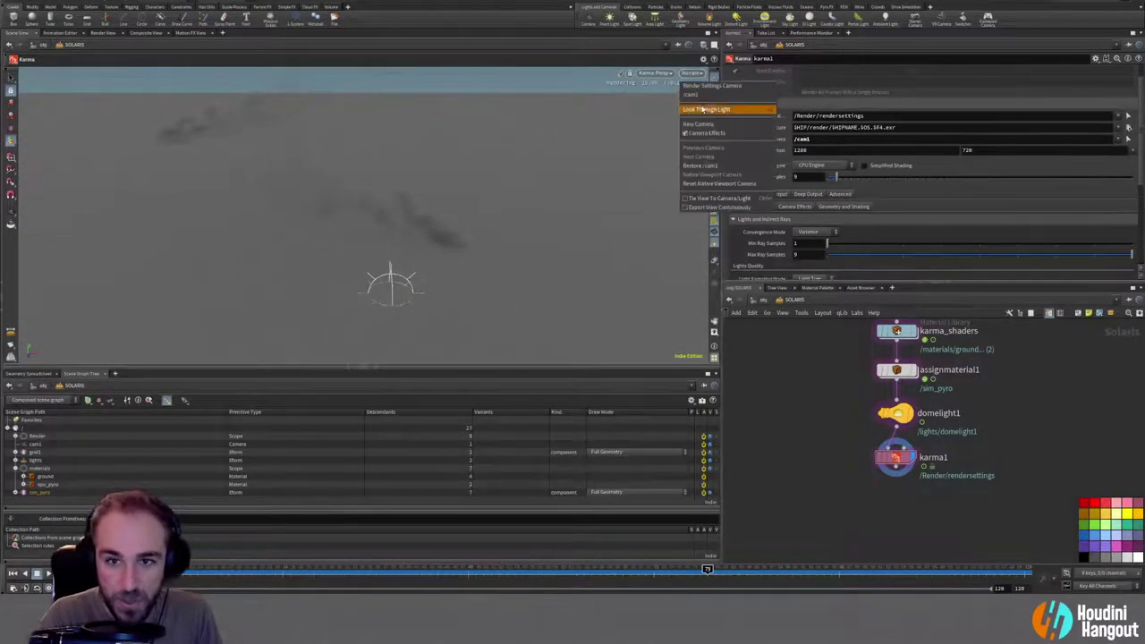
{"action": "left_click", "coordinate": [702, 97]}
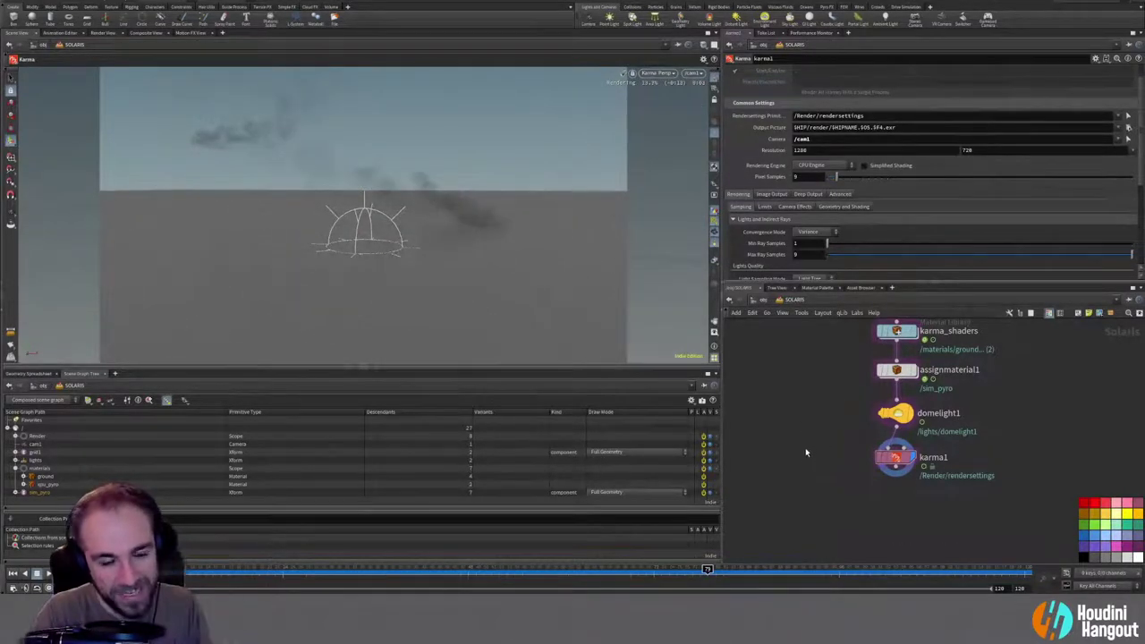
Step: Bypass the dome light temporarily to compare the lighting, re-enable it and display karma1 again
{"action": "left_click", "coordinate": [881, 414]}
{"action": "left_click", "coordinate": [875, 393]}
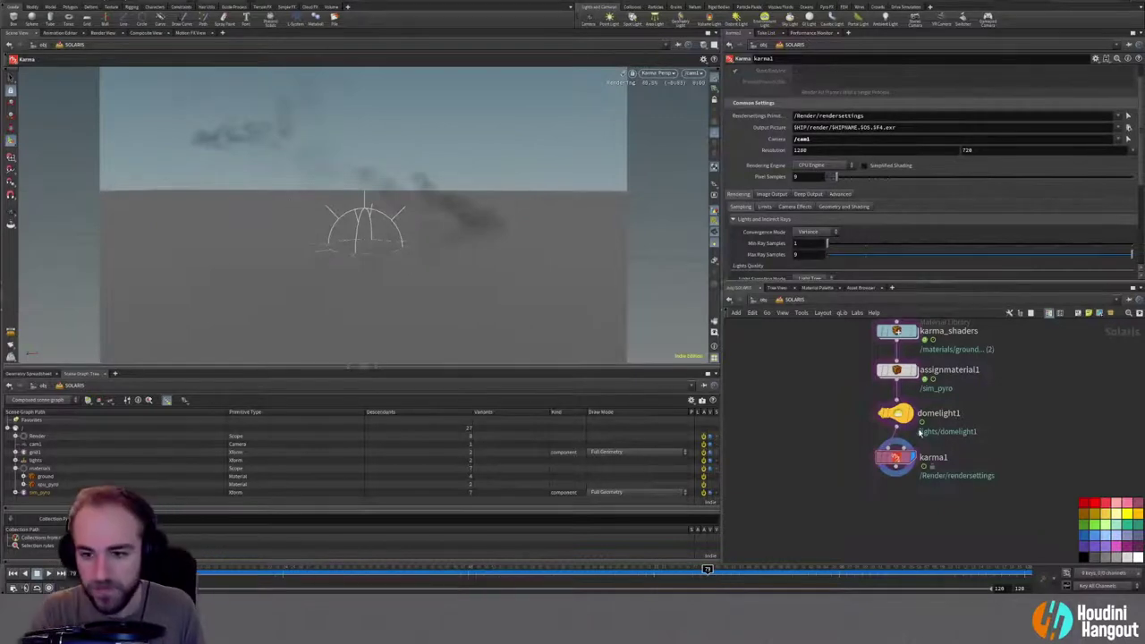
{"action": "left_click", "coordinate": [896, 413]}
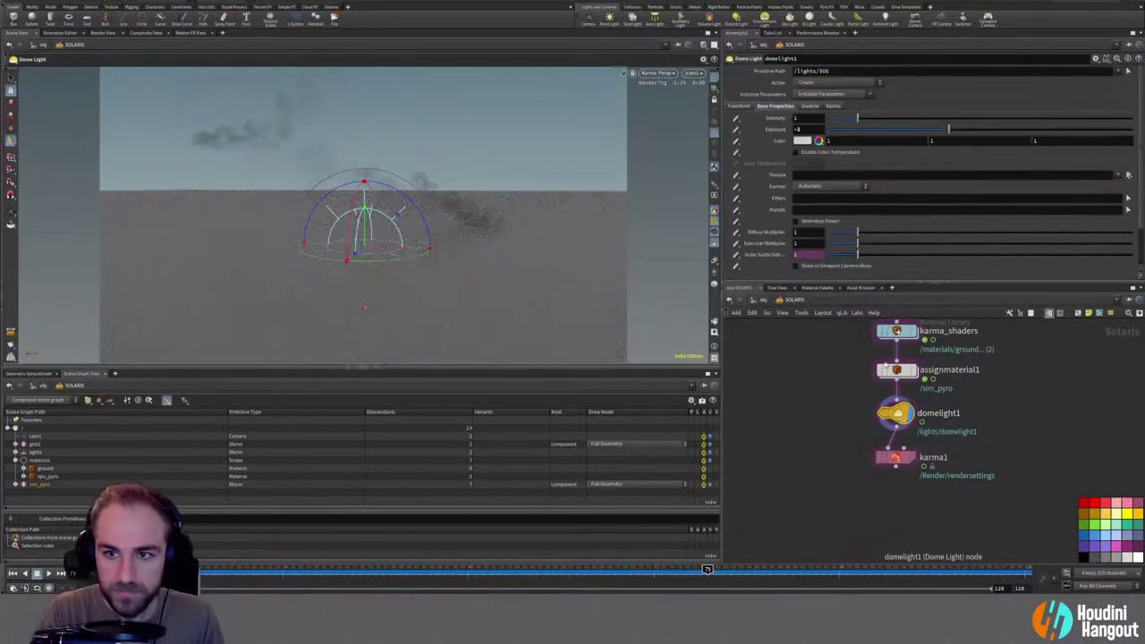
{"action": "left_click", "coordinate": [880, 414]}
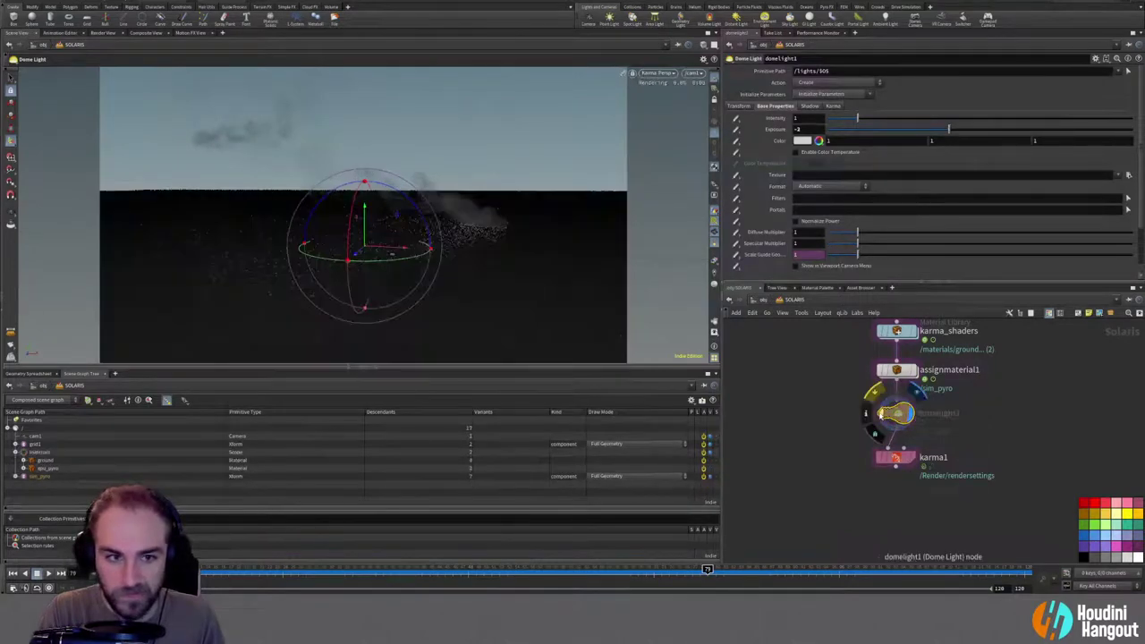
{"action": "left_click", "coordinate": [872, 393]}
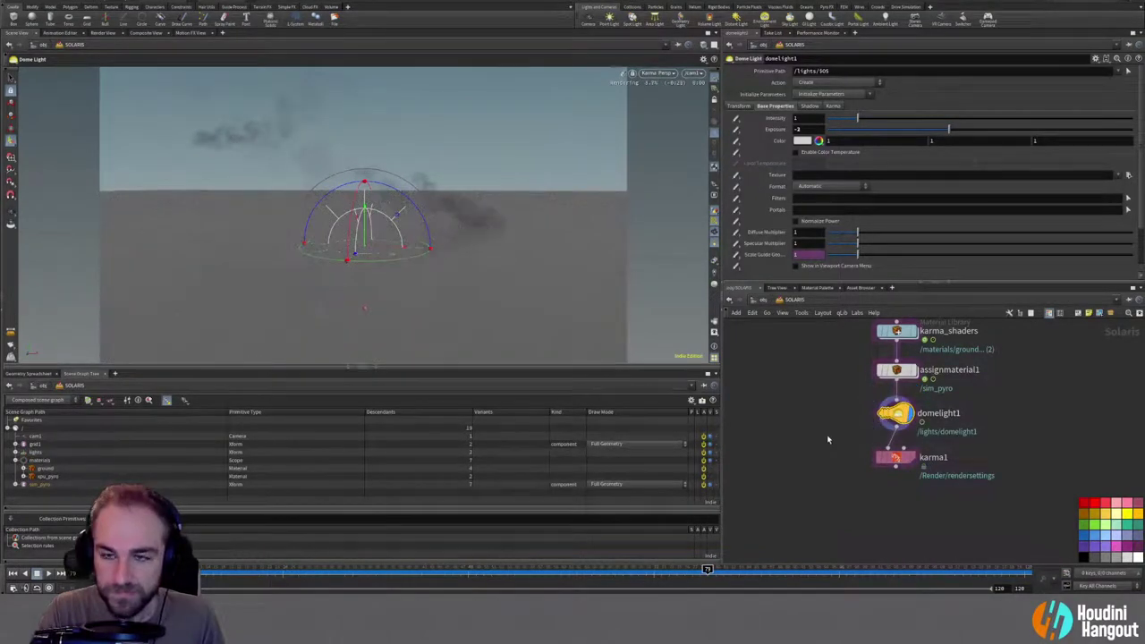
{"action": "left_click", "coordinate": [897, 459]}
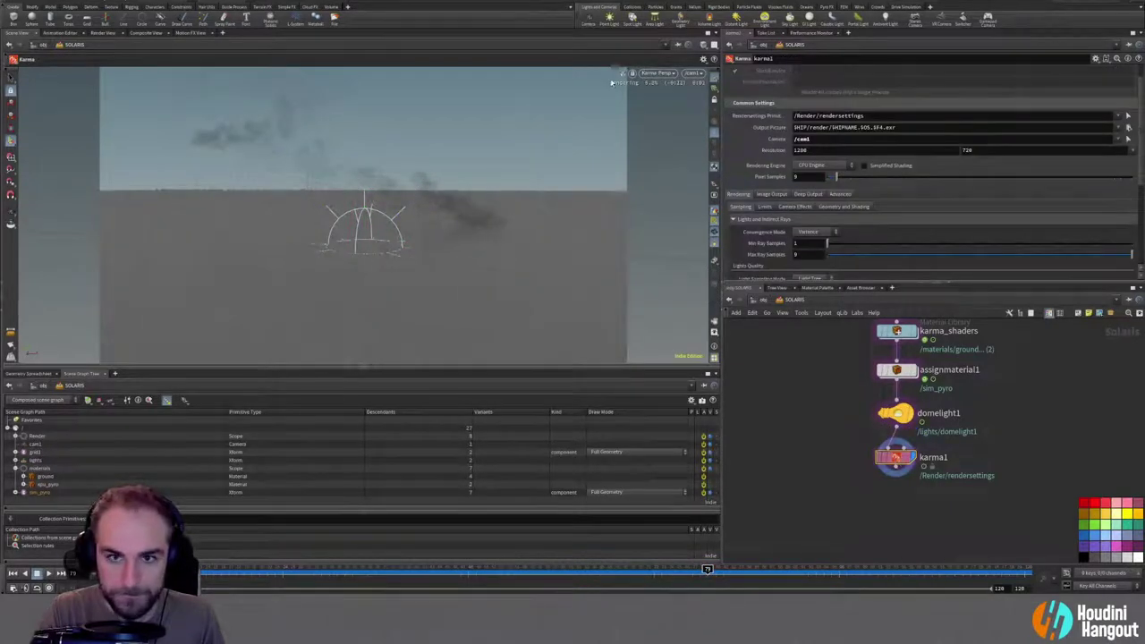
Step: Check the render settings available for the Karma viewport
{"action": "left_click", "coordinate": [659, 75]}
{"action": "mouse_move", "coordinate": [659, 143]}
{"action": "left_click", "coordinate": [735, 160]}
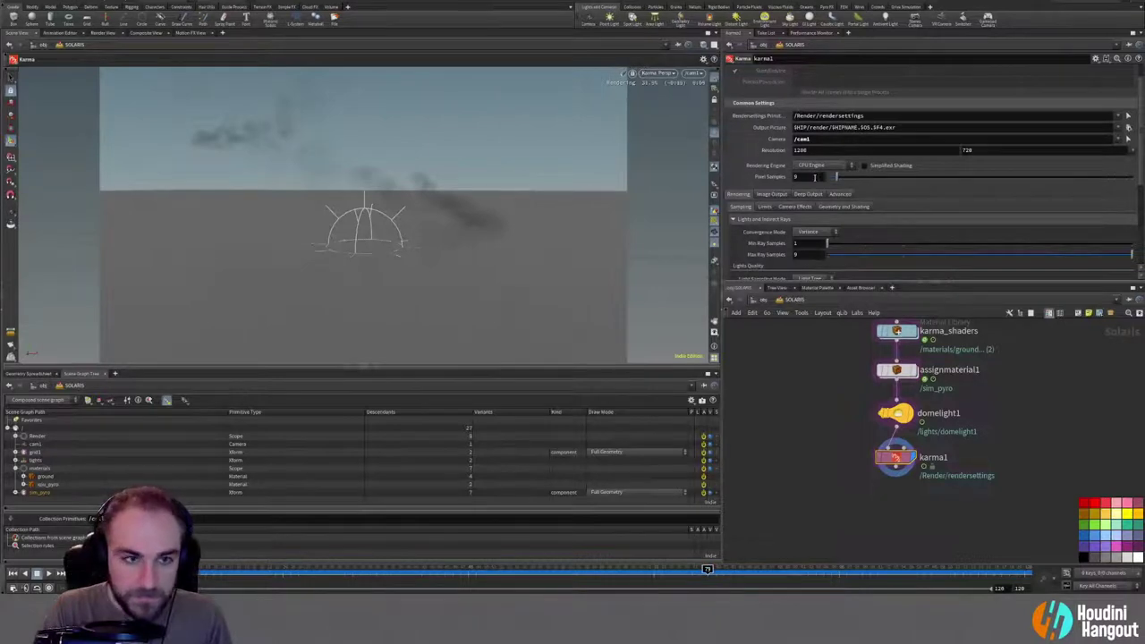
Step: Raise the smoke Density Scale of the xpu_pyro material inside karma_shaders to make the smoke much denser
{"action": "middle_click_drag", "start_coordinate": [844, 377], "coordinate": [827, 437]}
{"action": "double_click", "coordinate": [880, 392]}
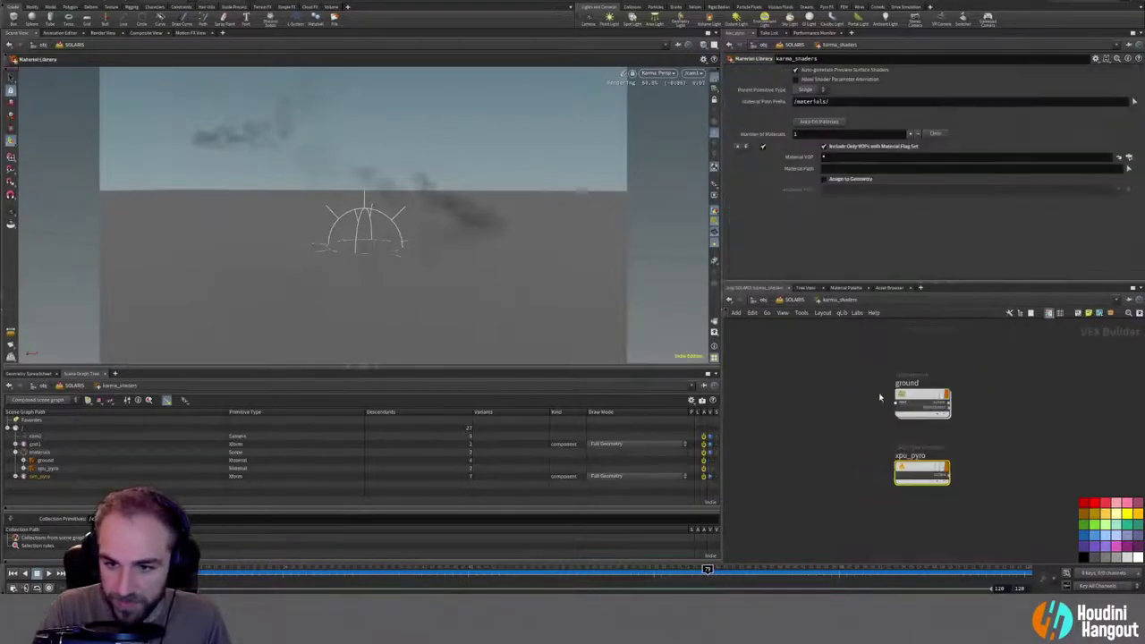
{"action": "left_click", "coordinate": [807, 123]}
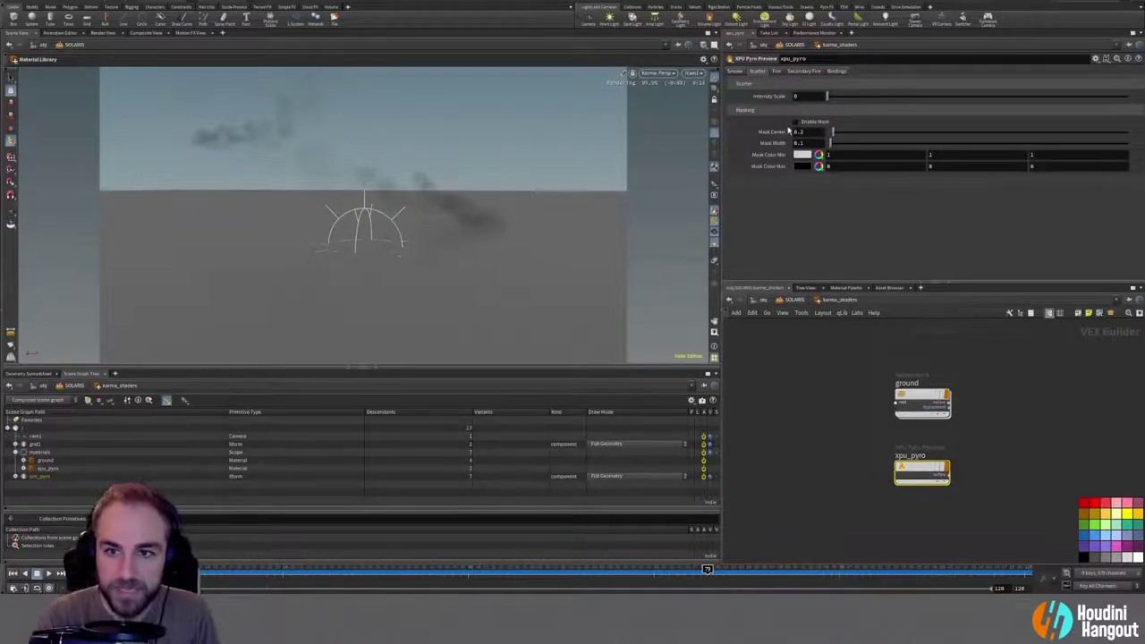
{"action": "left_click", "coordinate": [736, 72]}
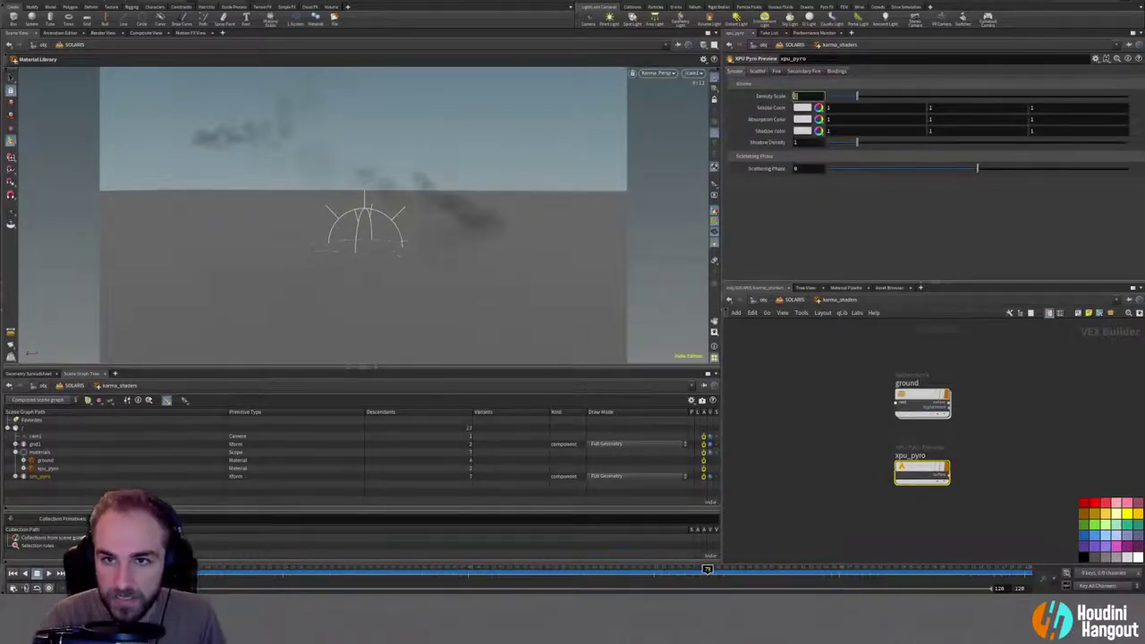
{"action": "key", "text": "Return"}
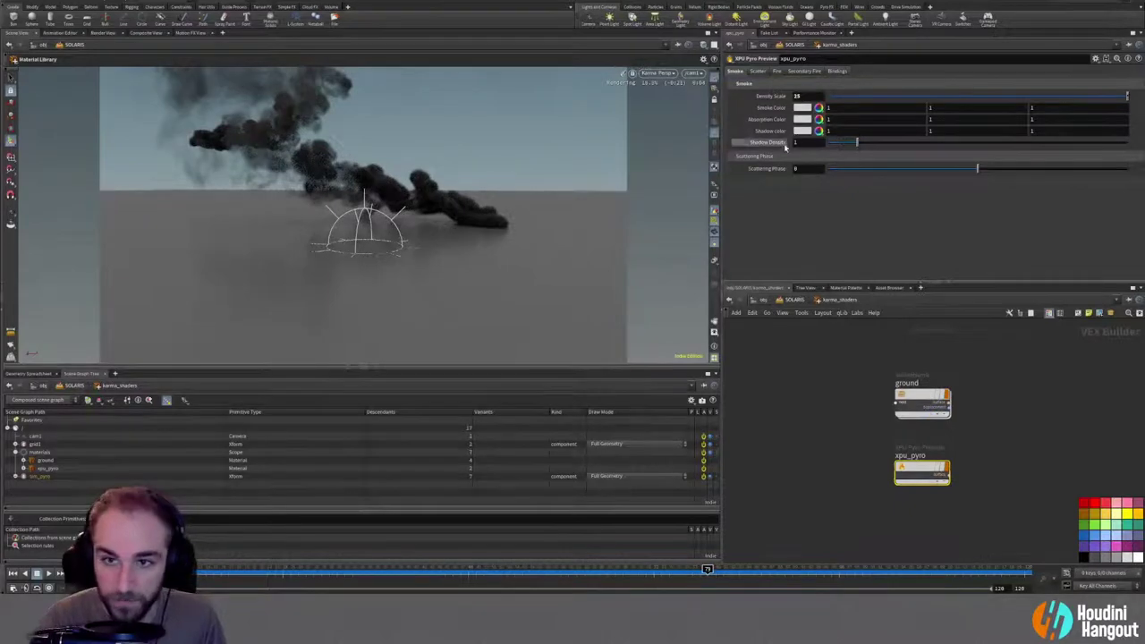
Step: Raise the Scatter and Fire Intensity Scale of the xpu_pyro material
{"action": "left_click", "coordinate": [757, 70]}
{"action": "mouse_move", "coordinate": [827, 99]}
{"action": "left_mouse_down"}
{"action": "mouse_move", "coordinate": [939, 99]}
{"action": "mouse_move", "coordinate": [843, 98]}
{"action": "left_mouse_up"}
{"action": "left_click", "coordinate": [777, 72]}
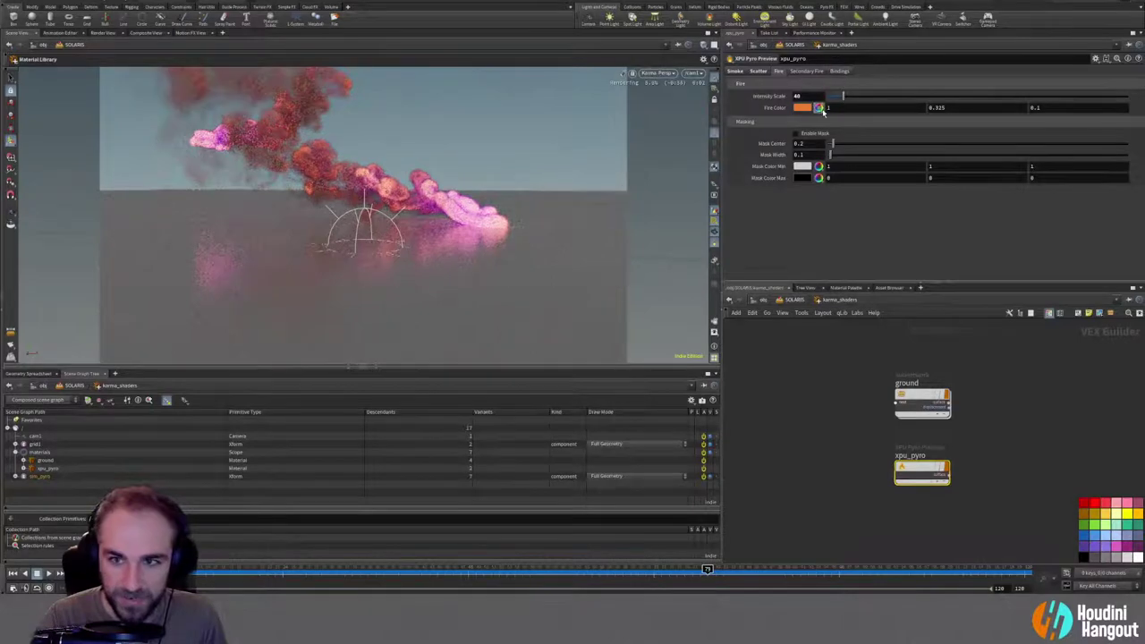
Step: Switch the Fire Color to HSV sliders, try a magenta hue and settle on an orange-red hue
{"action": "left_click", "coordinate": [819, 108]}
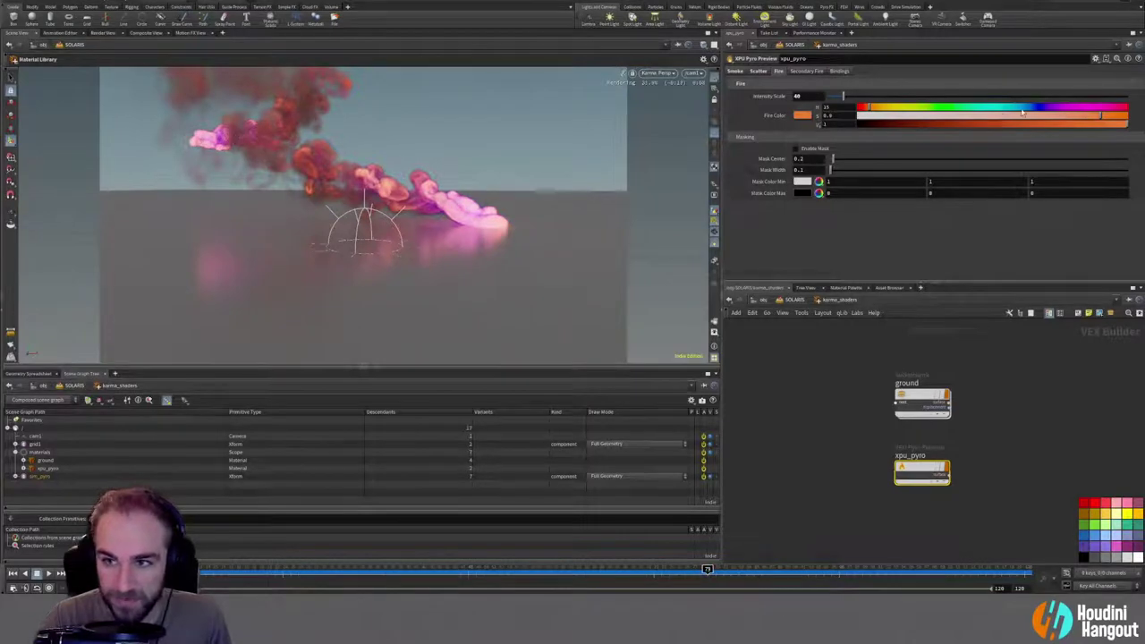
{"action": "left_click", "coordinate": [1083, 109]}
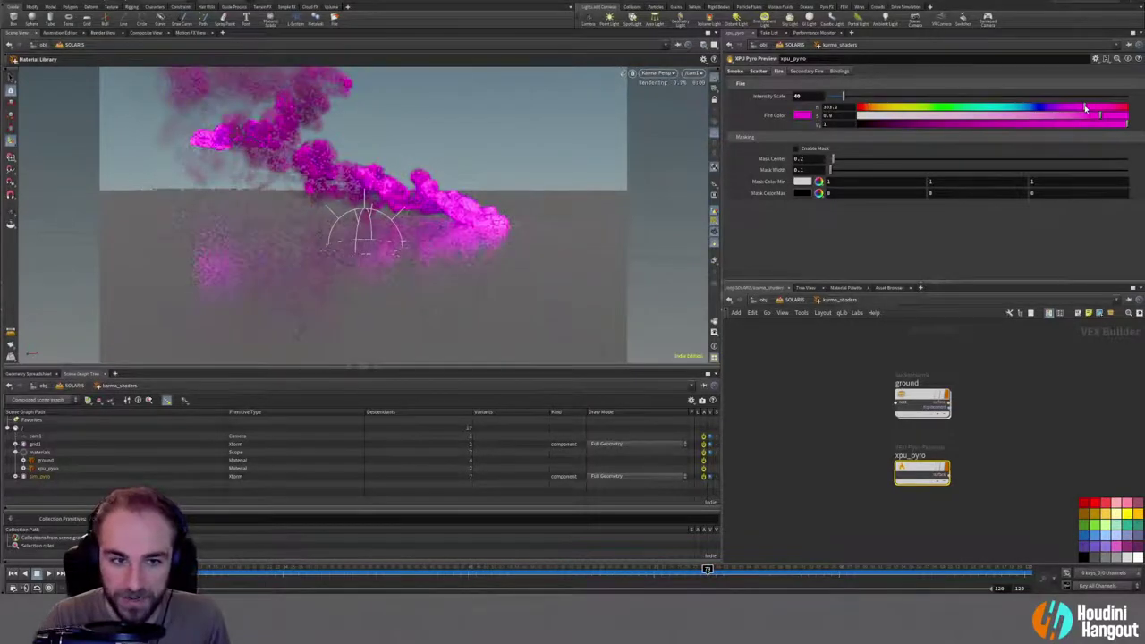
{"action": "left_click_drag", "start_coordinate": [1072, 108], "coordinate": [863, 113]}
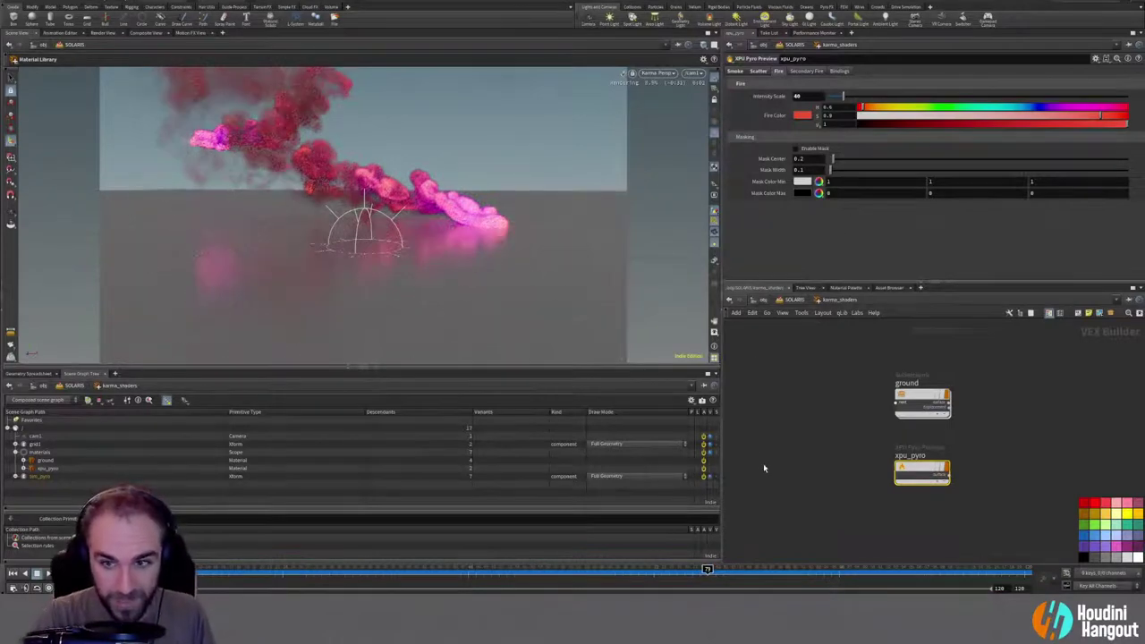
Step: Try the scatter mask on xpu_pyro with different Mask Center values and compare the render with it enabled and disabled
{"action": "left_click", "coordinate": [757, 73]}
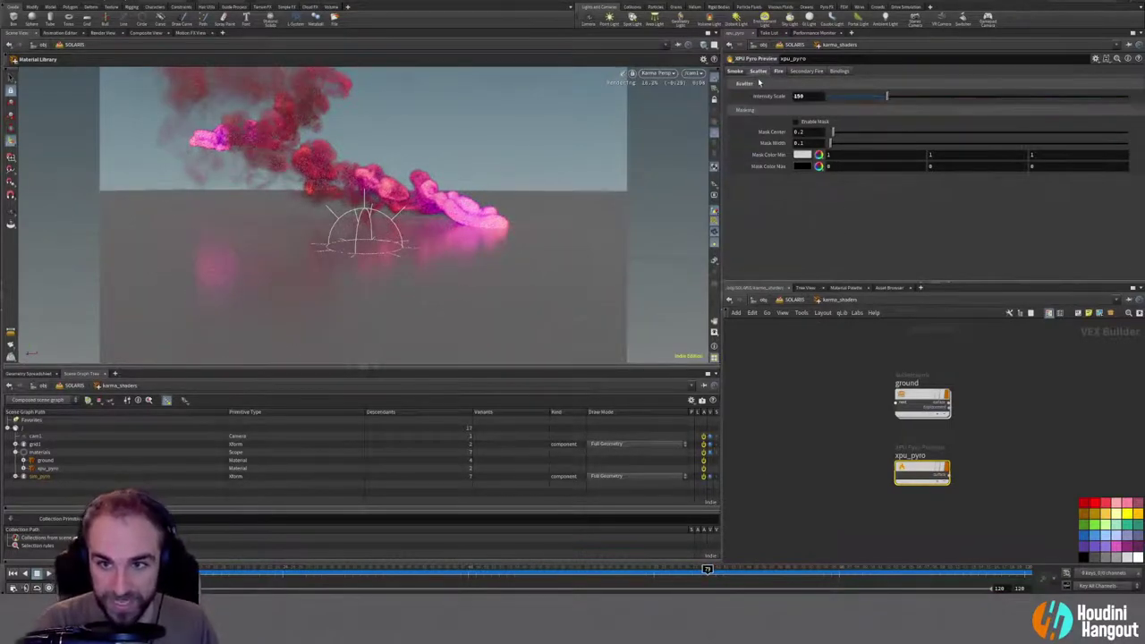
{"action": "left_click", "coordinate": [795, 122]}
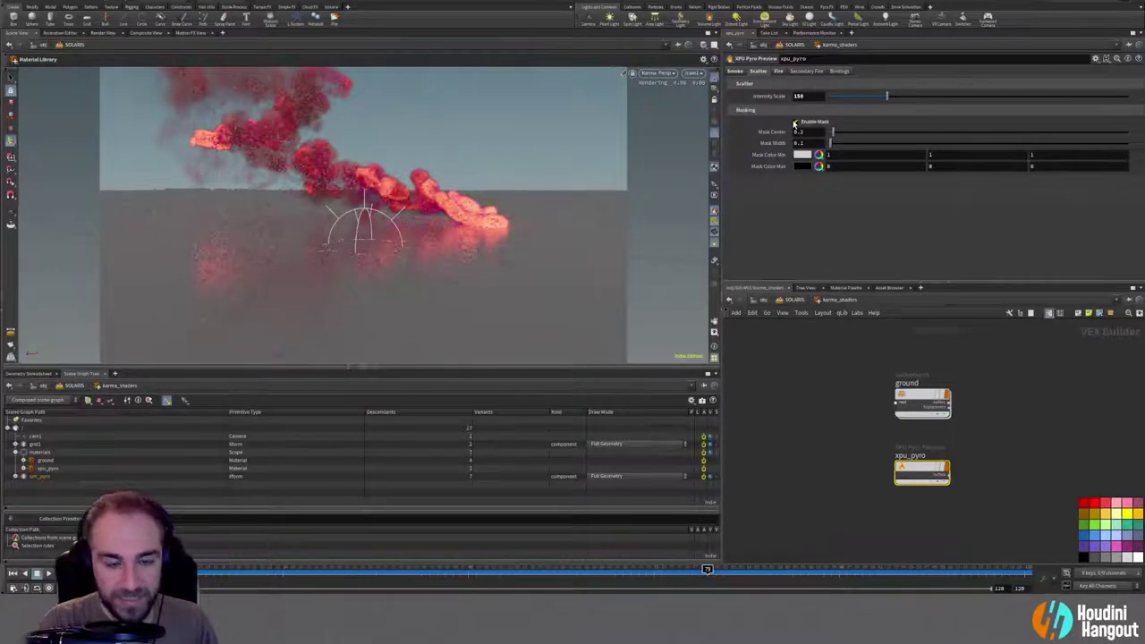
{"action": "left_click", "coordinate": [795, 123]}
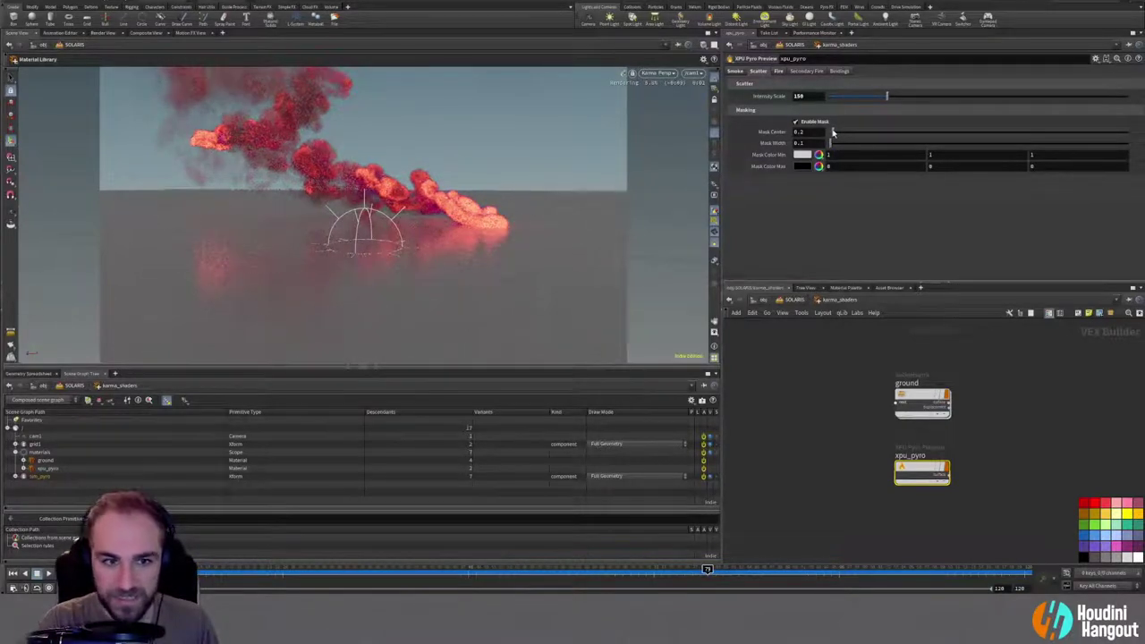
{"action": "left_click", "coordinate": [829, 130]}
{"action": "left_click_drag", "start_coordinate": [829, 134], "coordinate": [834, 134]}
{"action": "left_click", "coordinate": [795, 123]}
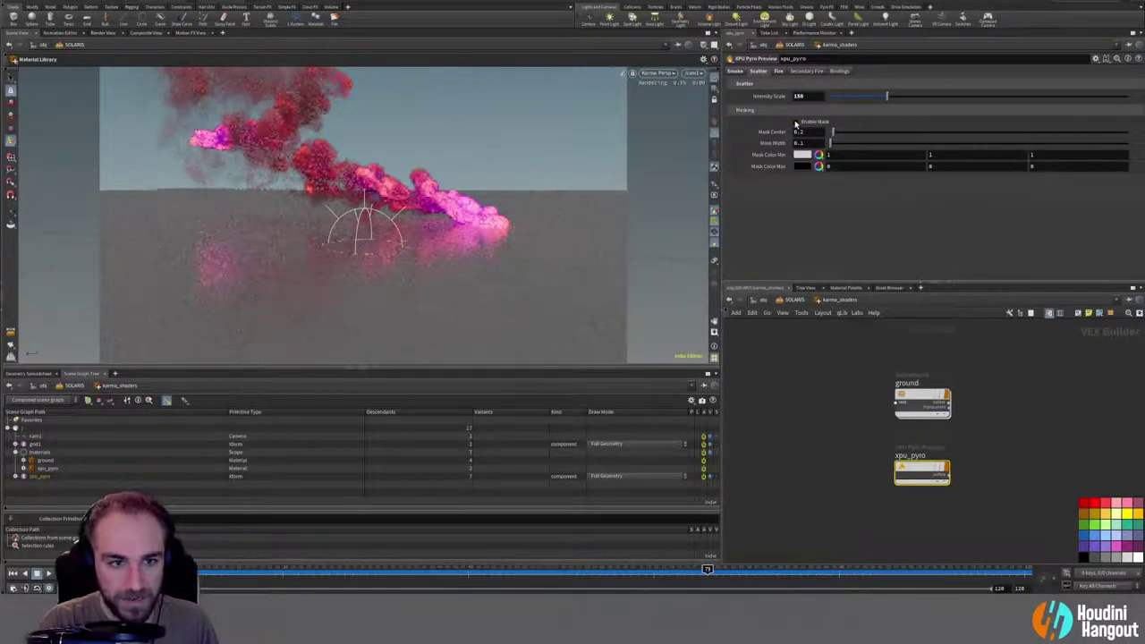
{"action": "left_click", "coordinate": [795, 123]}
{"action": "left_click", "coordinate": [795, 123]}
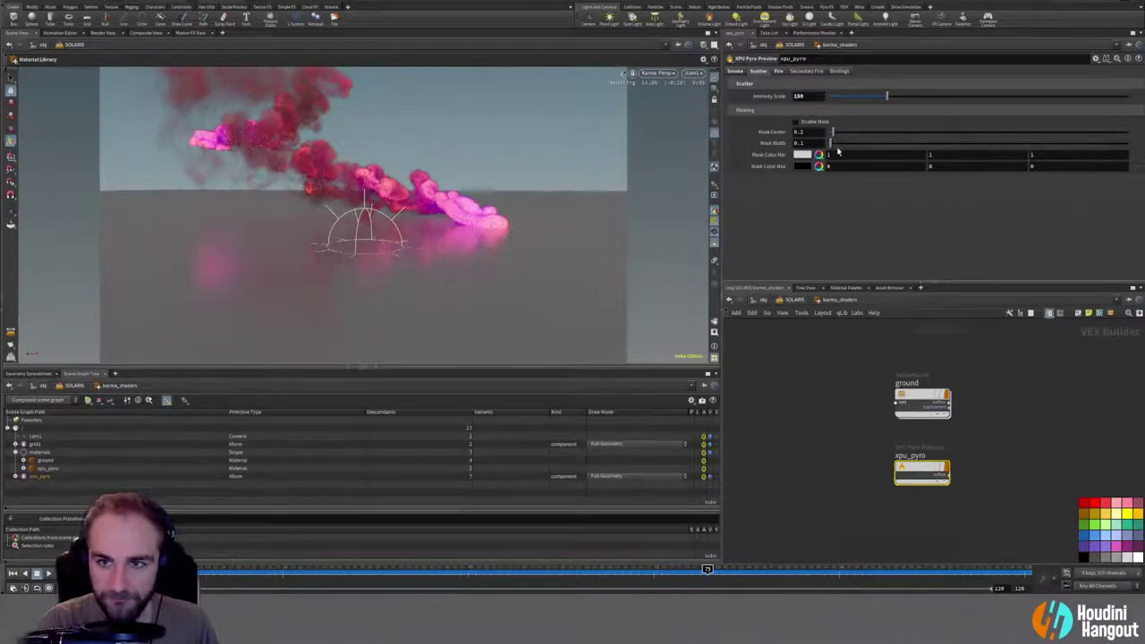
Step: Set the scatter Mask Width to 0.51, compare the look with the mask enabled and leave the mask disabled
{"action": "left_click_drag", "start_coordinate": [830, 145], "coordinate": [1044, 133]}
{"action": "left_click", "coordinate": [796, 122]}
{"action": "key", "text": "ctrl+z"}
{"action": "left_click", "coordinate": [797, 123]}
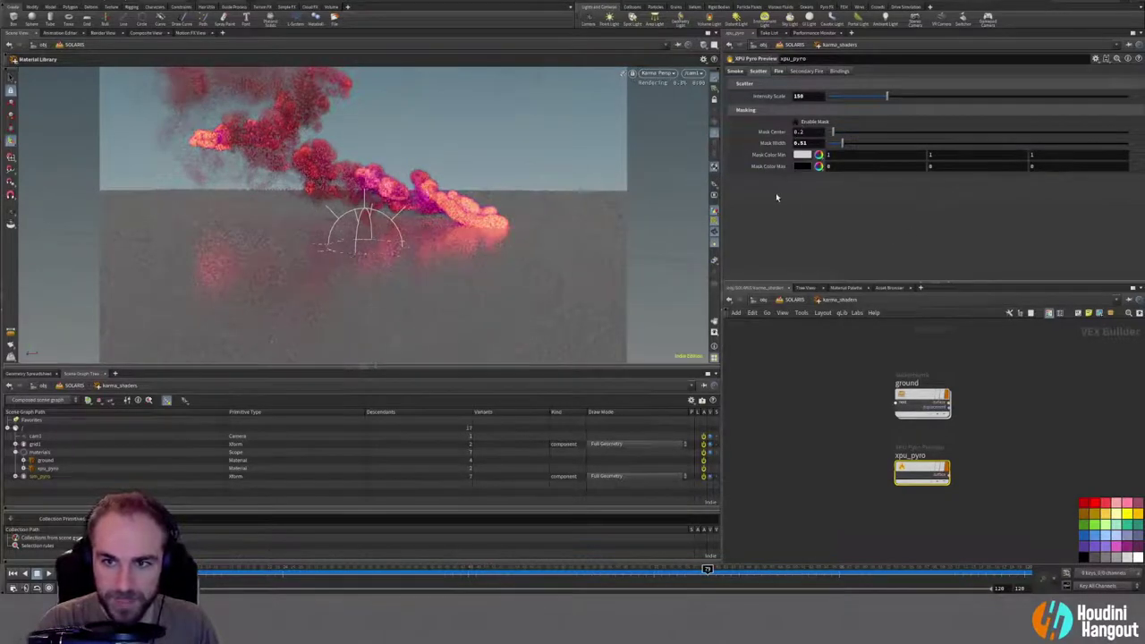
Step: Try the fire mask with Mask Center 0.8 and Mask Width 0.33, then leave the mask disabled
{"action": "left_click", "coordinate": [778, 72]}
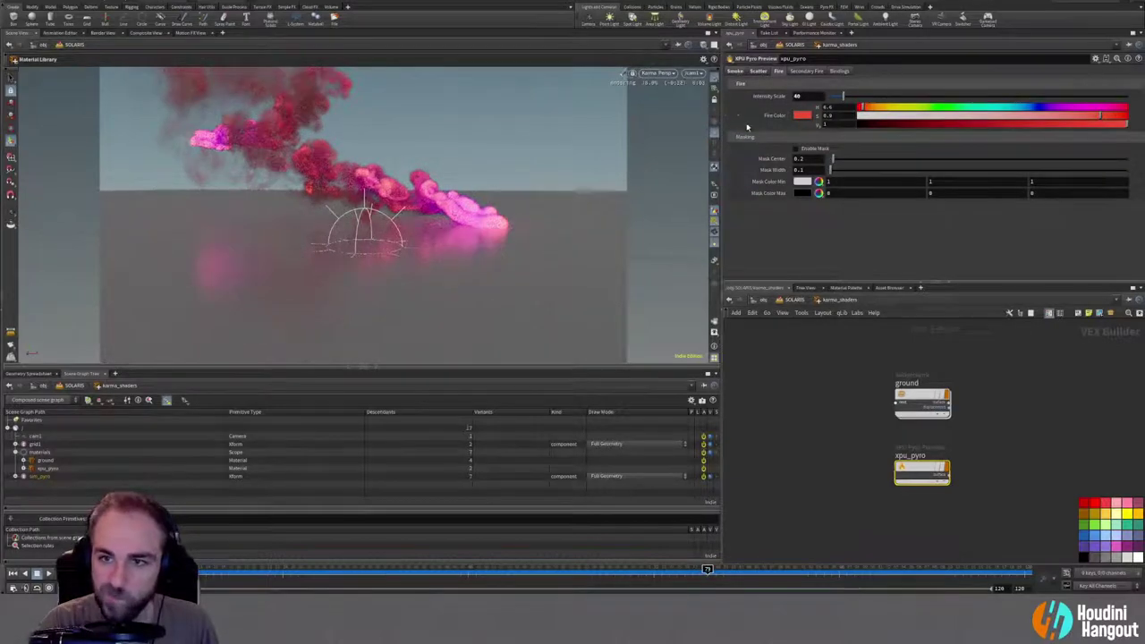
{"action": "left_click", "coordinate": [796, 150]}
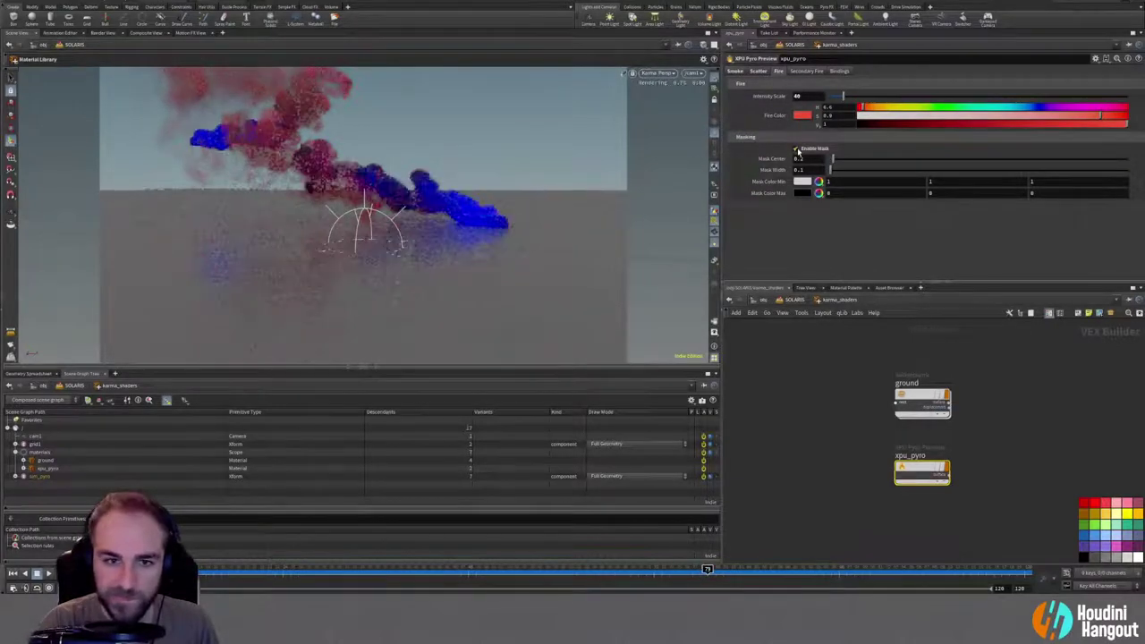
{"action": "mouse_move", "coordinate": [833, 160]}
{"action": "left_mouse_down"}
{"action": "mouse_move", "coordinate": [853, 161]}
{"action": "mouse_move", "coordinate": [838, 171]}
{"action": "mouse_move", "coordinate": [850, 159]}
{"action": "left_mouse_up"}
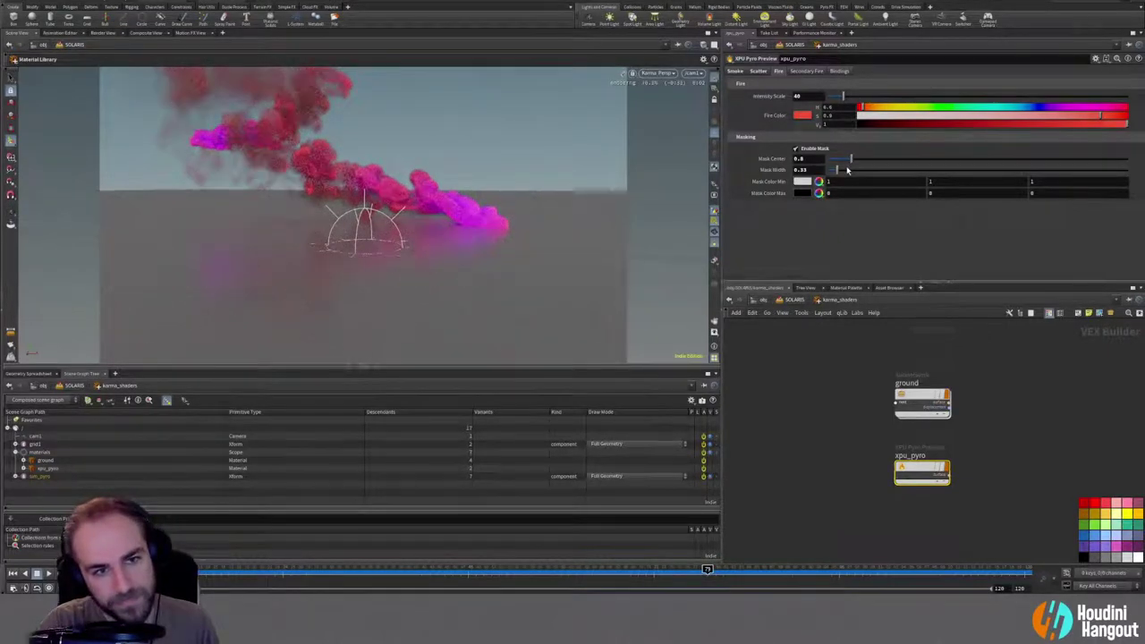
{"action": "left_click", "coordinate": [795, 149]}
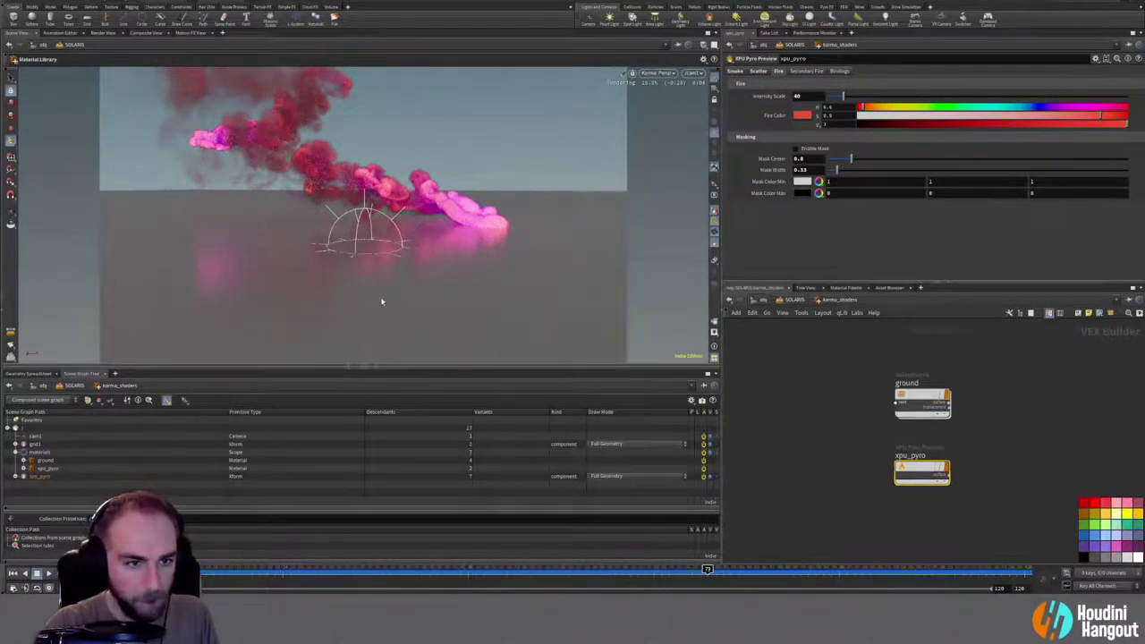
Step: Open the ground material's standard surface and set its Base Color value to 0.4 in HSV
{"action": "double_click", "coordinate": [920, 401]}
{"action": "left_click", "coordinate": [879, 398]}
{"action": "left_click", "coordinate": [819, 95]}
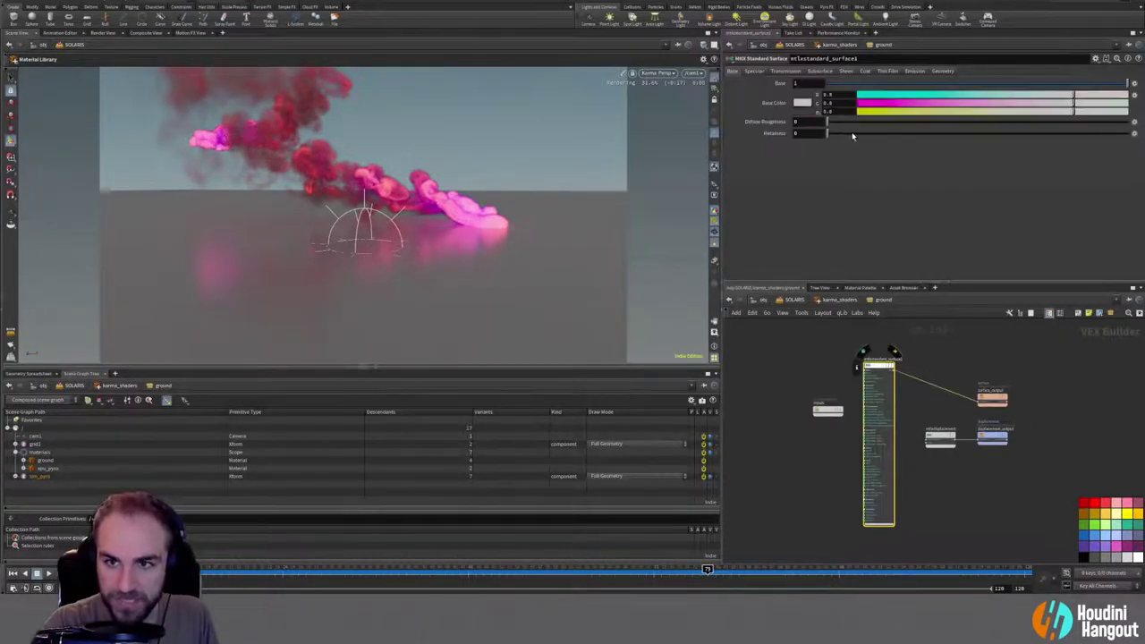
{"action": "left_click", "coordinate": [819, 104]}
{"action": "left_click_drag", "start_coordinate": [838, 111], "coordinate": [702, 113]}
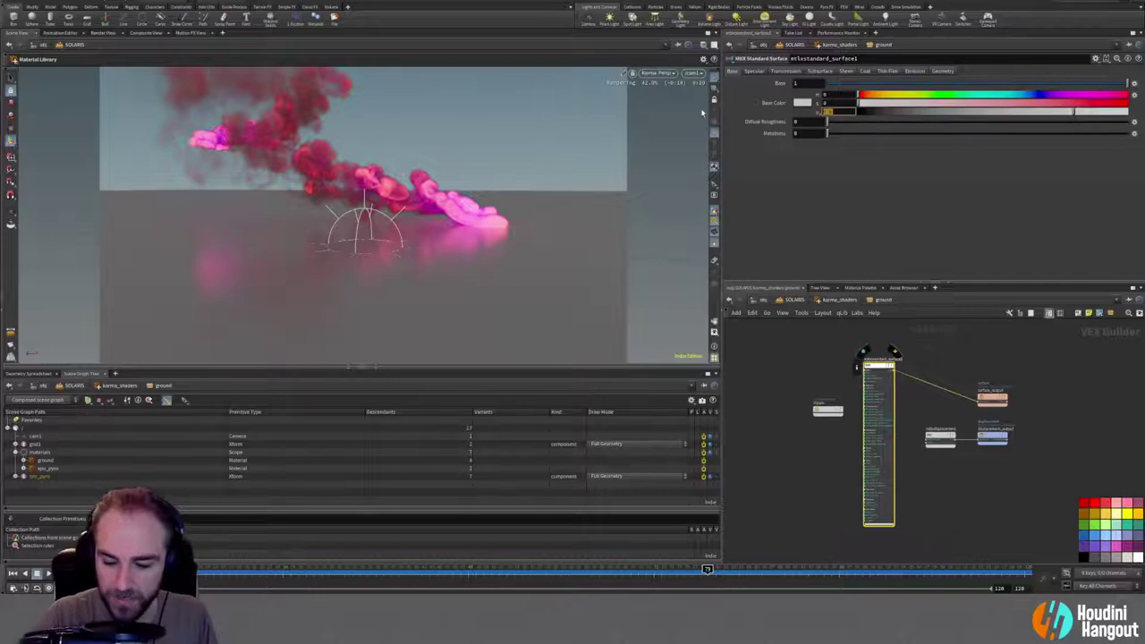
{"action": "type", "text": "0.4"}
{"action": "key", "text": "Return"}
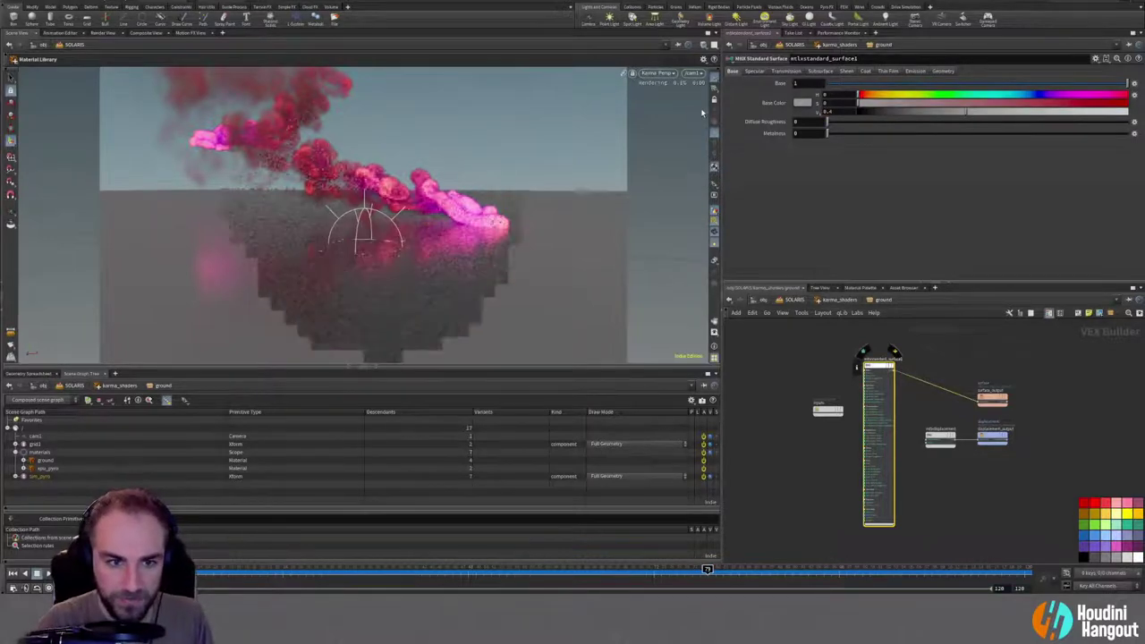
Step: Darken the ground's Base Color to a value of 0.2 and return to the SOLARIS network
{"action": "left_click_drag", "start_coordinate": [837, 112], "coordinate": [769, 118]}
{"action": "type", "text": "0.2"}
{"action": "key", "text": "Return"}
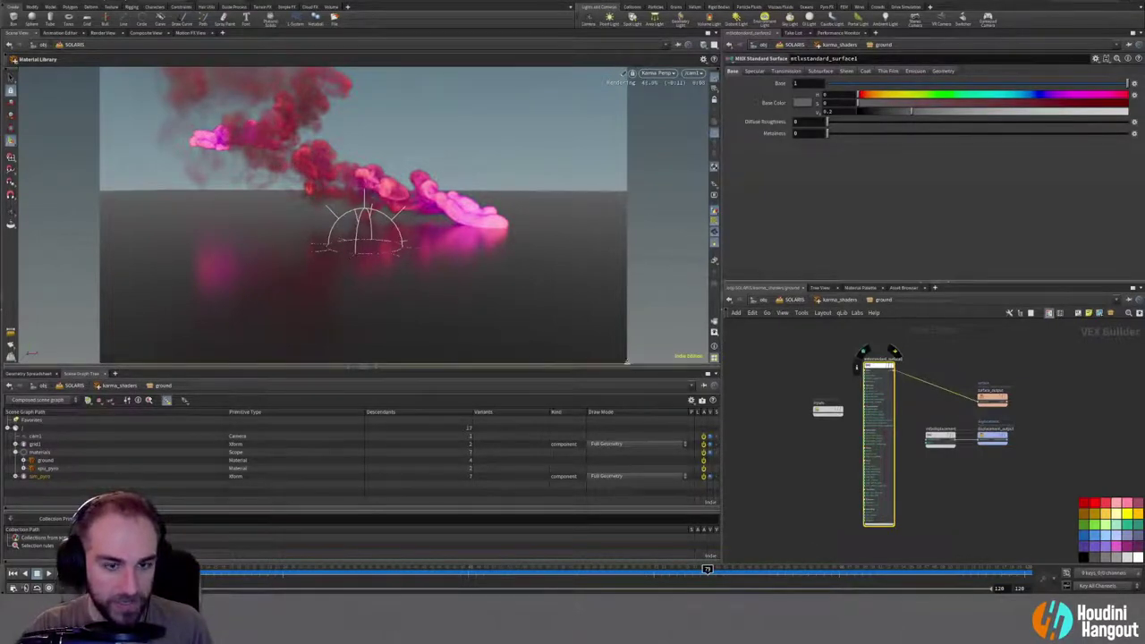
{"action": "left_click", "coordinate": [800, 360]}
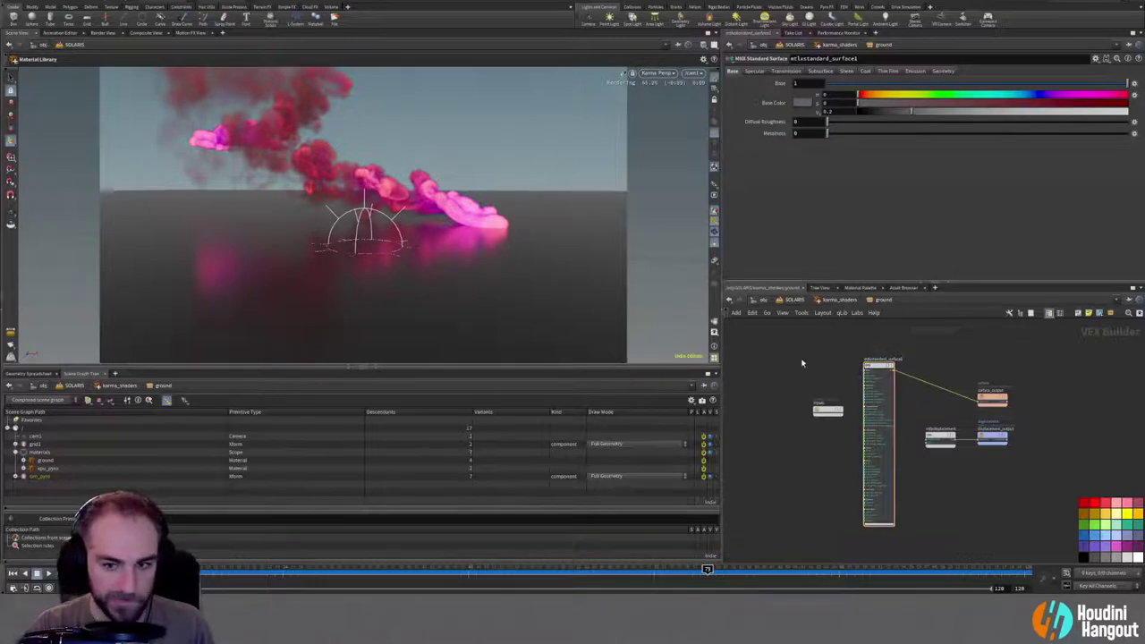
{"action": "key", "text": "u"}
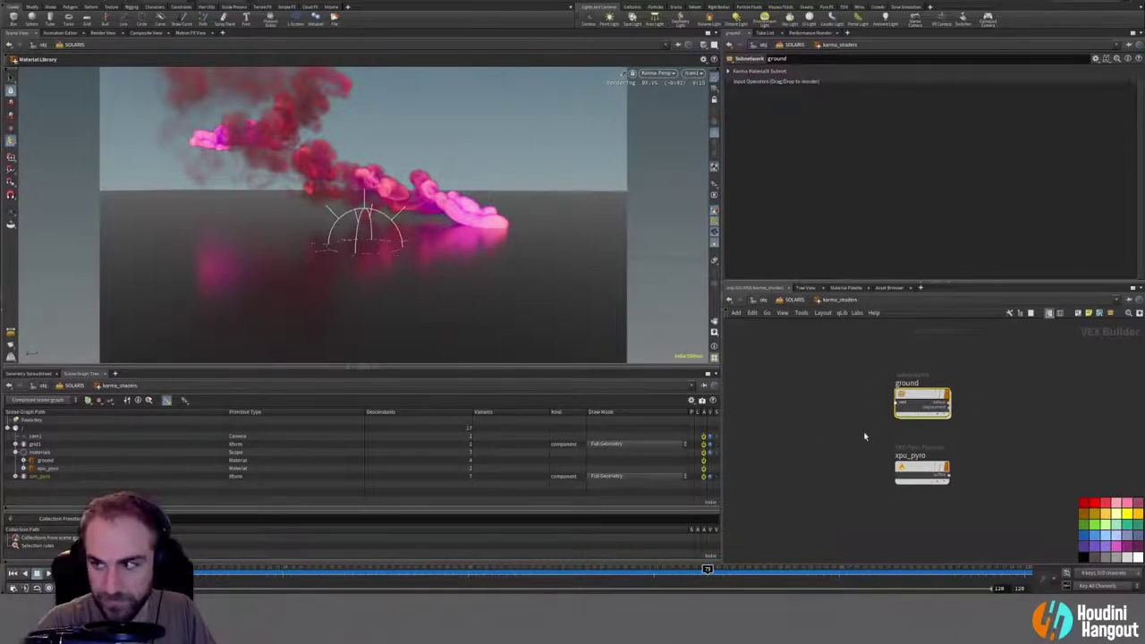
{"action": "key", "text": "u"}
Step: Select domelight1 and browse for its Texture image in the D:/Resources/HDRI folder
{"action": "left_click", "coordinate": [881, 473]}
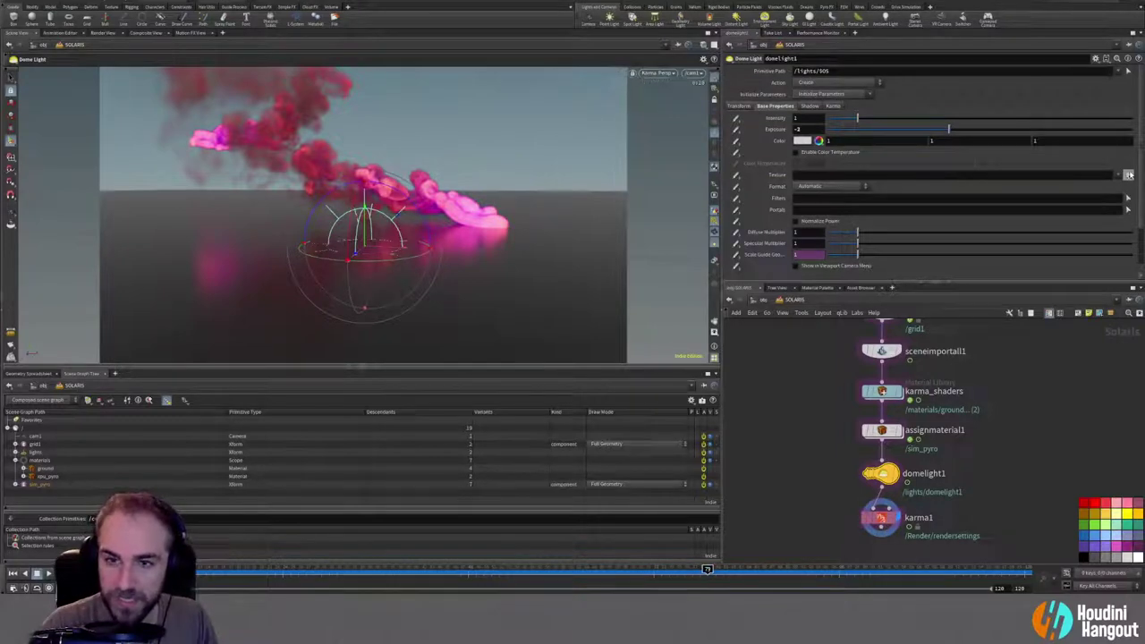
{"action": "left_click", "coordinate": [1128, 175]}
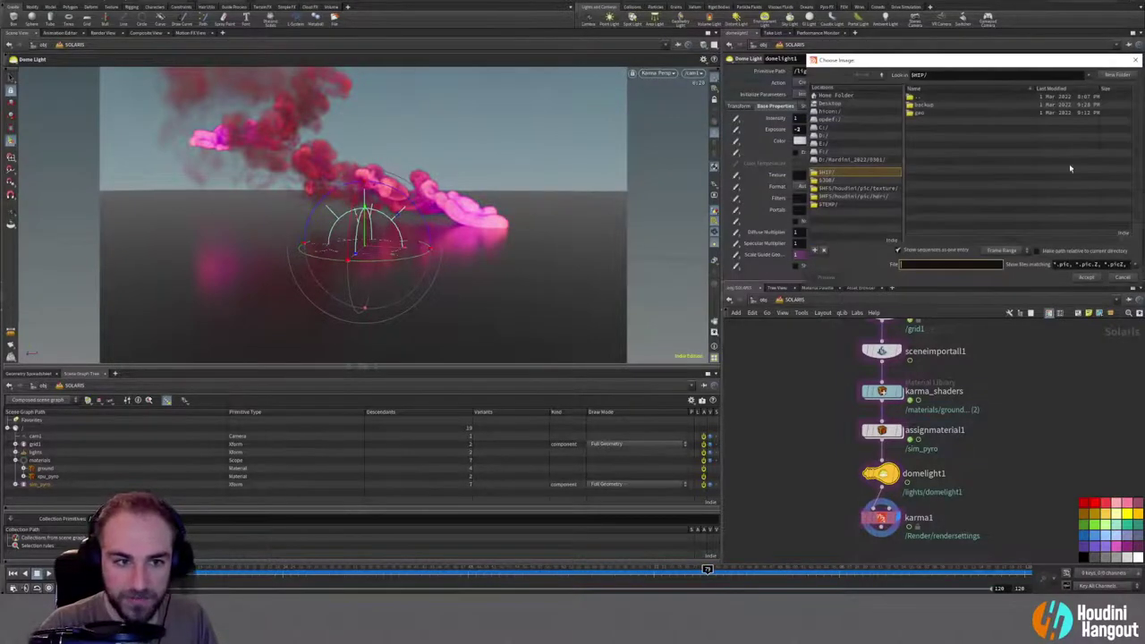
{"action": "left_click_drag", "start_coordinate": [897, 64], "coordinate": [747, 125]}
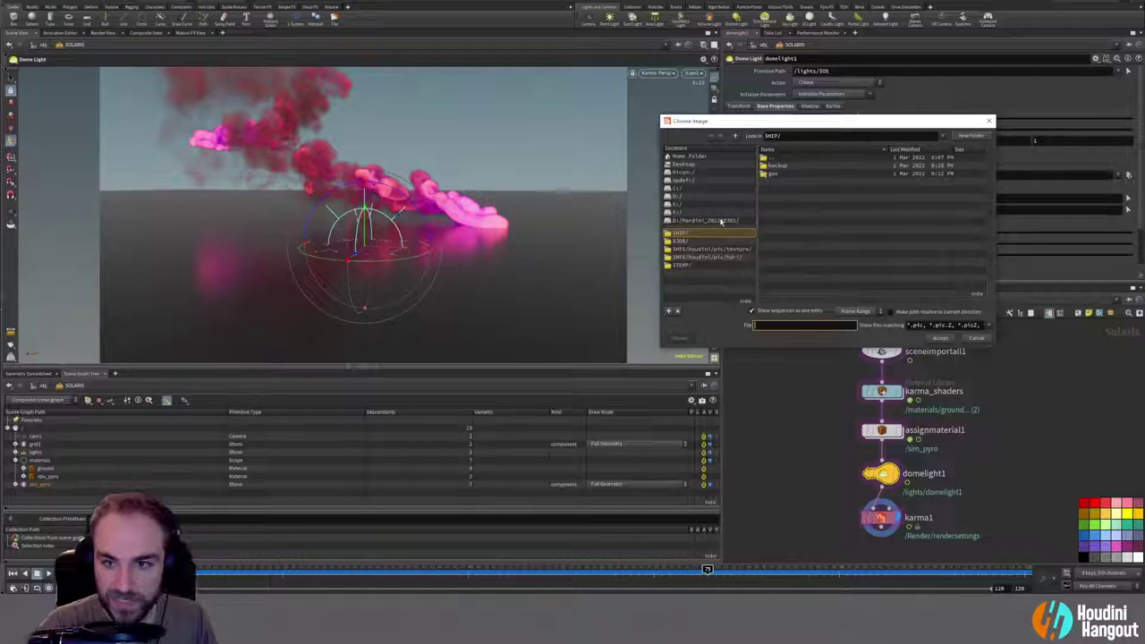
{"action": "left_click", "coordinate": [677, 196]}
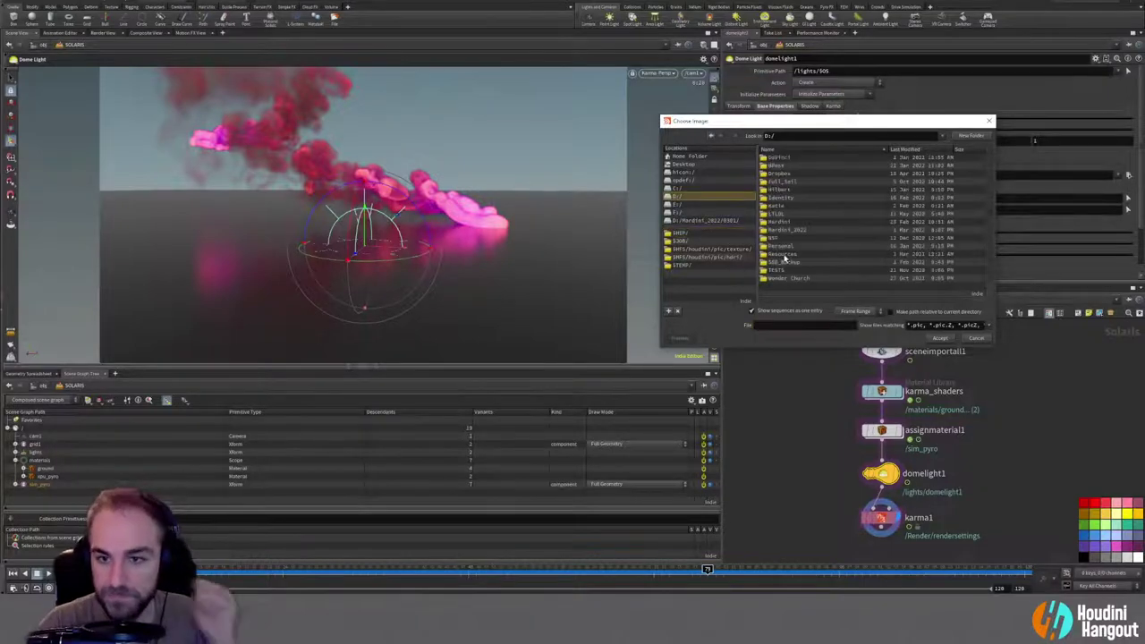
{"action": "double_click", "coordinate": [783, 254]}
{"action": "double_click", "coordinate": [772, 169]}
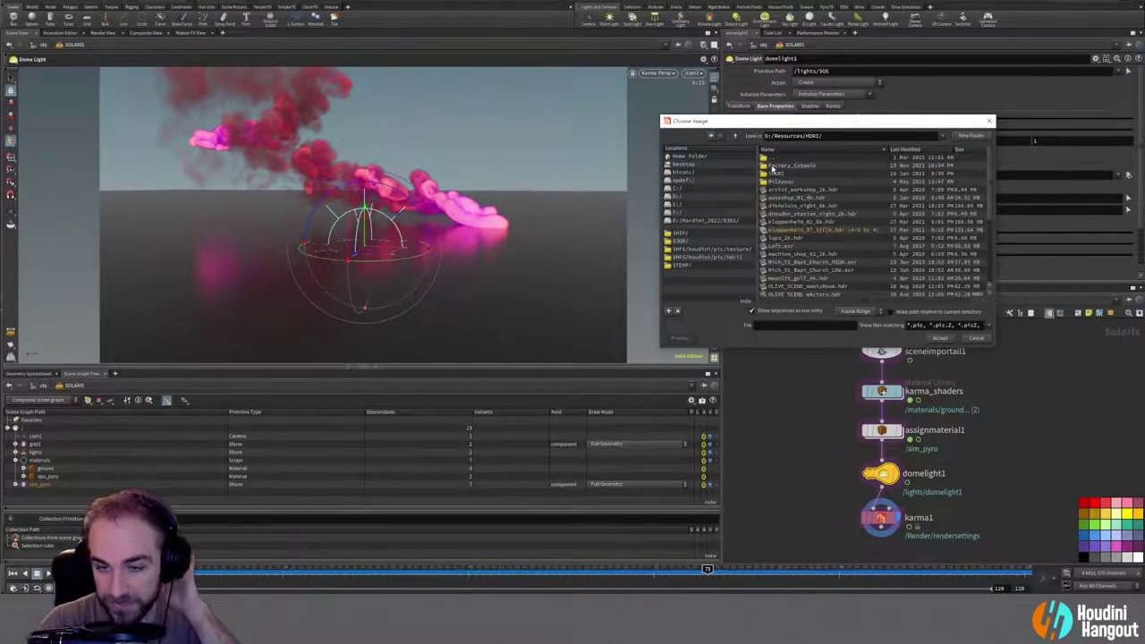
Step: Look through the HDRI folder in the image chooser and open its iHDRI/4K subfolder
{"action": "scroll", "coordinate": [783, 238], "scroll_direction": "down", "scroll_amount": 2}
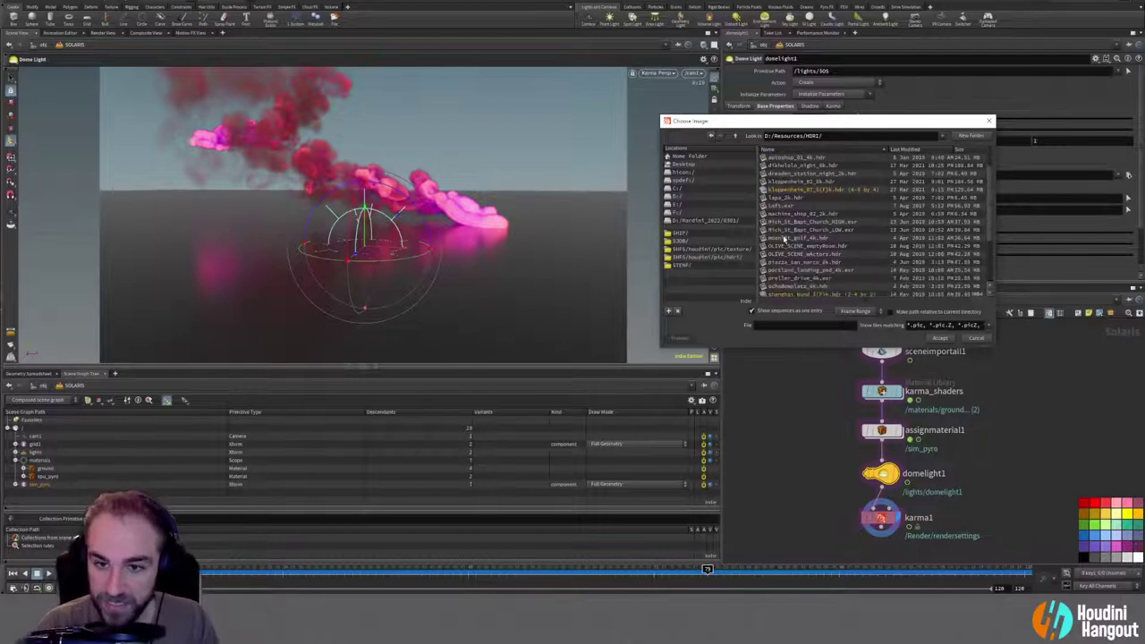
{"action": "scroll", "coordinate": [784, 238], "scroll_direction": "down", "scroll_amount": 3}
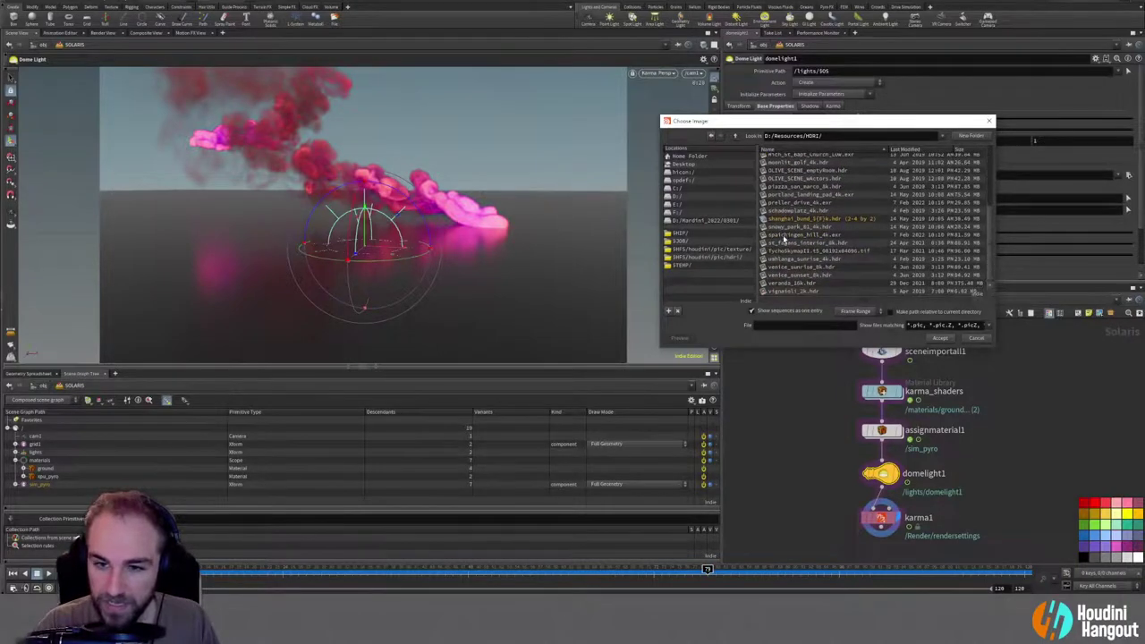
{"action": "scroll", "coordinate": [783, 237], "scroll_direction": "up", "scroll_amount": 5}
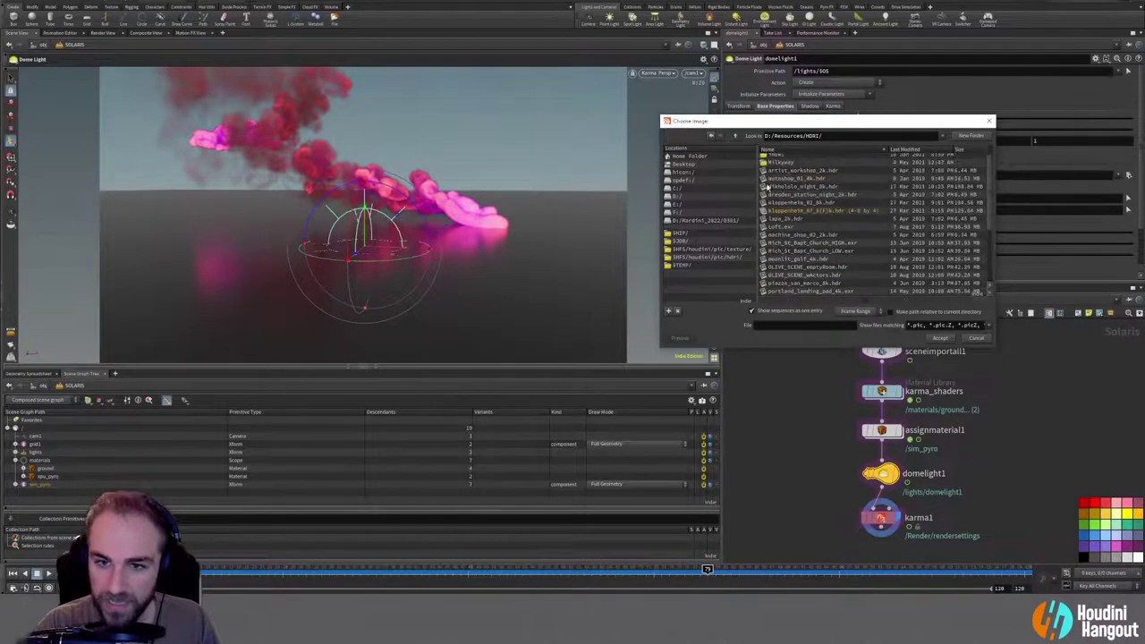
{"action": "double_click", "coordinate": [771, 171]}
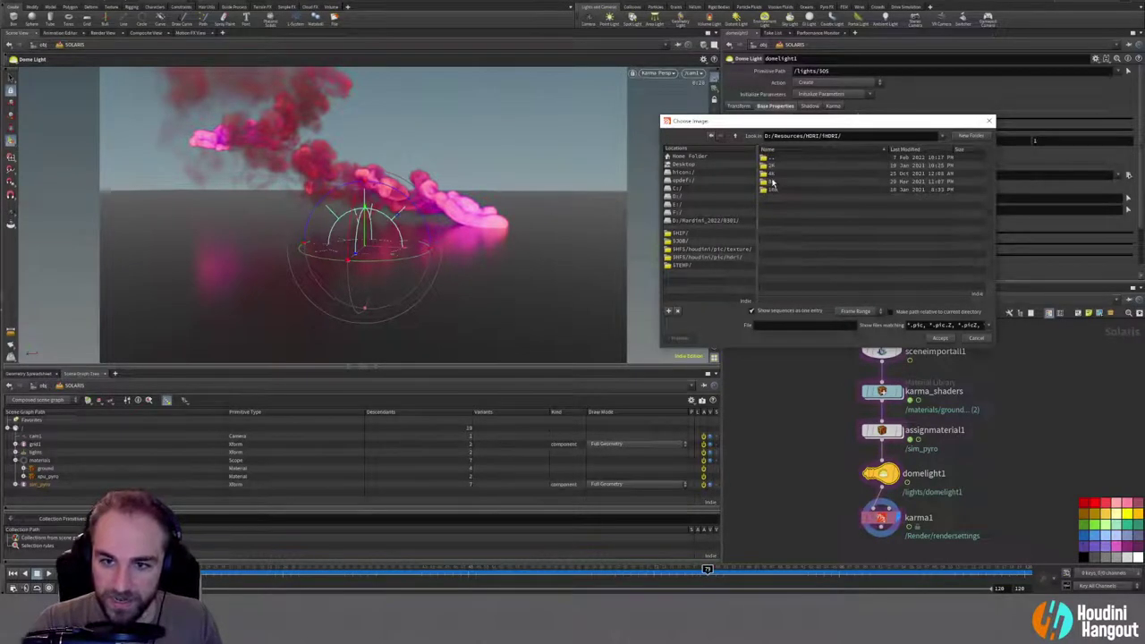
{"action": "double_click", "coordinate": [770, 173]}
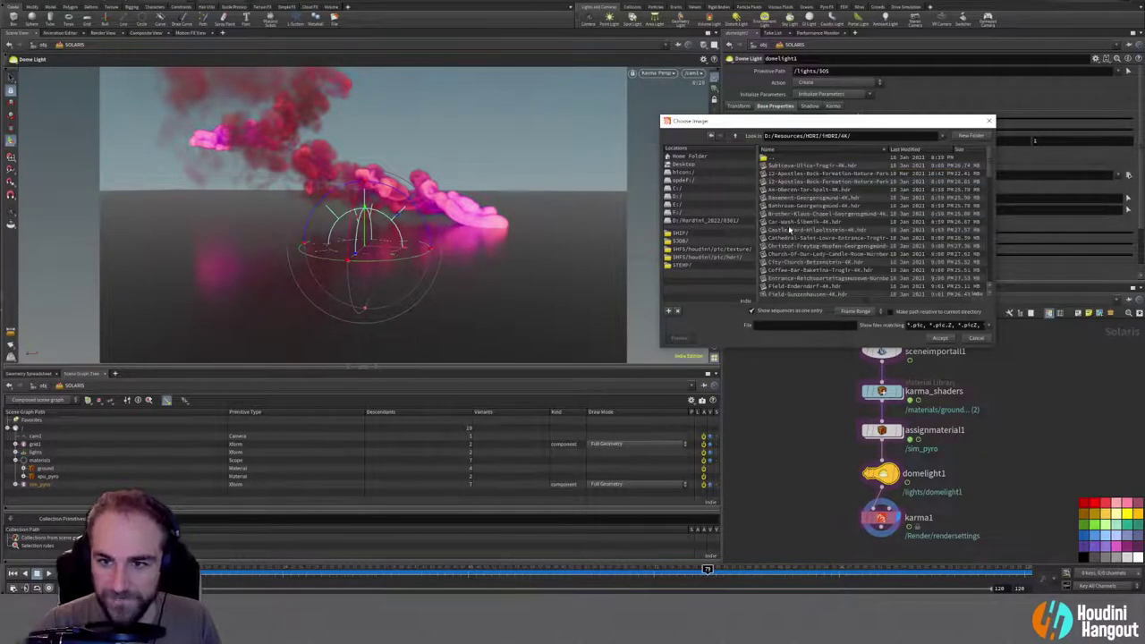
Step: Examine the HDR files in the 4K folder and widen the image chooser so the full file names fit
{"action": "scroll", "coordinate": [787, 227], "scroll_direction": "down", "scroll_amount": 5}
{"action": "scroll", "coordinate": [788, 225], "scroll_direction": "down", "scroll_amount": 5}
{"action": "scroll", "coordinate": [787, 225], "scroll_direction": "down", "scroll_amount": 5}
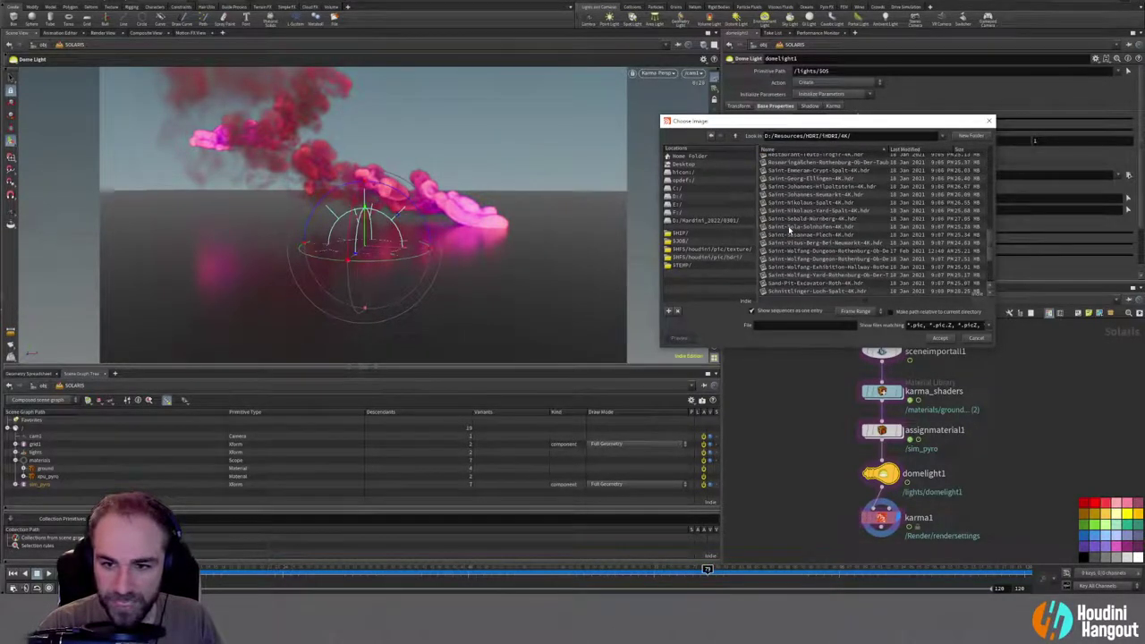
{"action": "scroll", "coordinate": [788, 226], "scroll_direction": "up", "scroll_amount": 1}
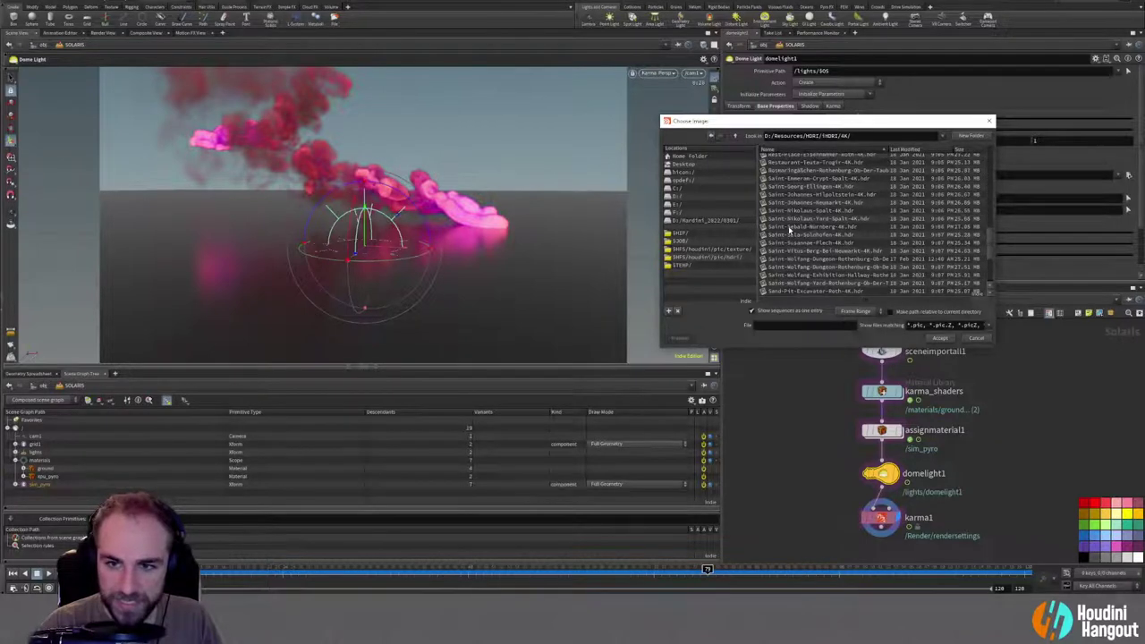
{"action": "scroll", "coordinate": [788, 226], "scroll_direction": "up", "scroll_amount": 2}
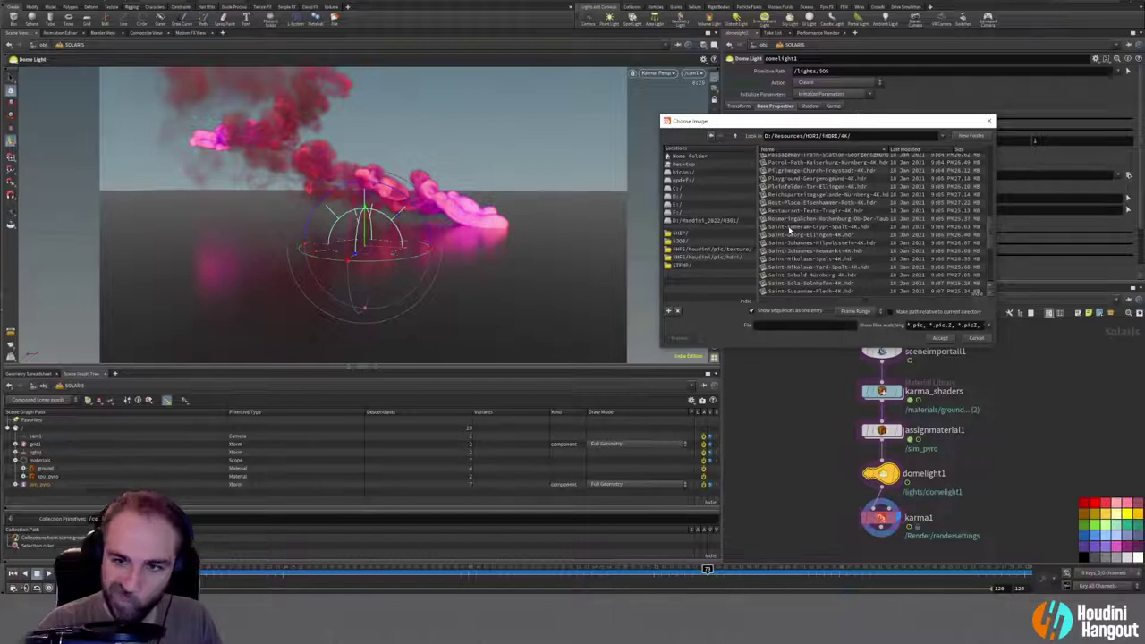
{"action": "scroll", "coordinate": [788, 226], "scroll_direction": "down", "scroll_amount": 5}
{"action": "scroll", "coordinate": [788, 226], "scroll_direction": "down", "scroll_amount": 2}
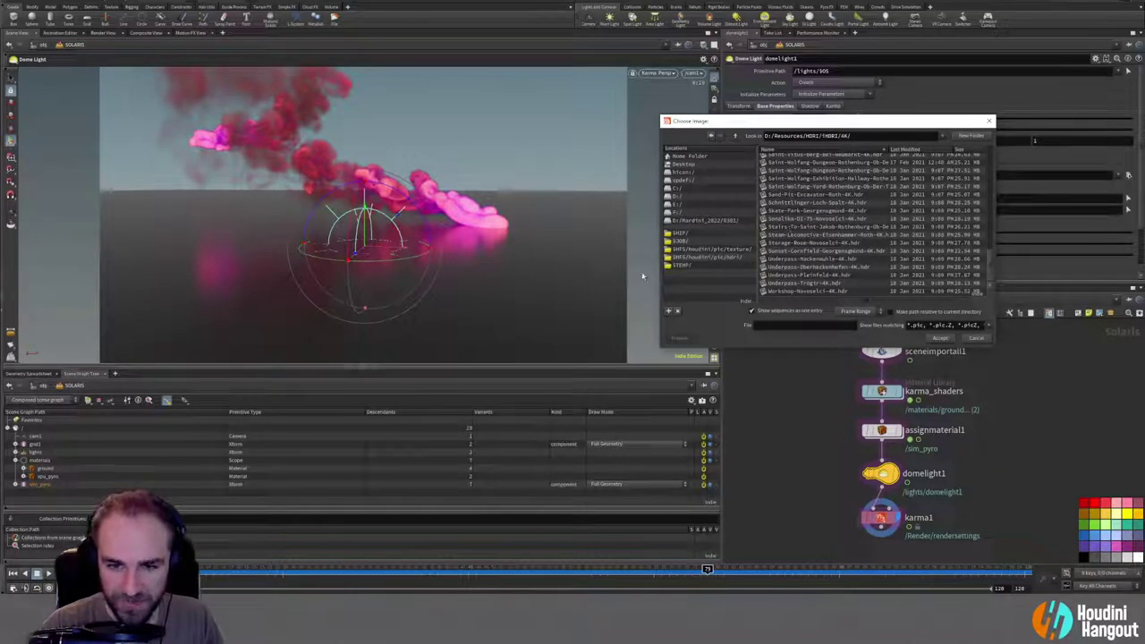
{"action": "left_click_drag", "start_coordinate": [660, 278], "coordinate": [503, 278]}
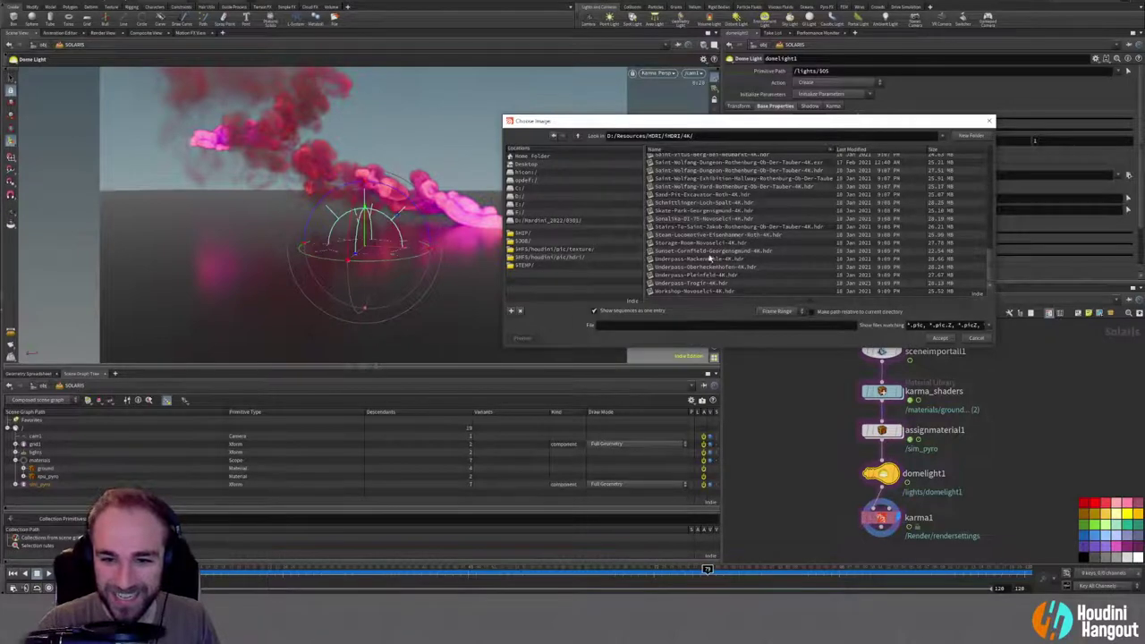
Step: Switch to Adobe Bridge and open the Resources/HDRI/iHDRI/4K folder on drive D
{"action": "key", "text": "super"}
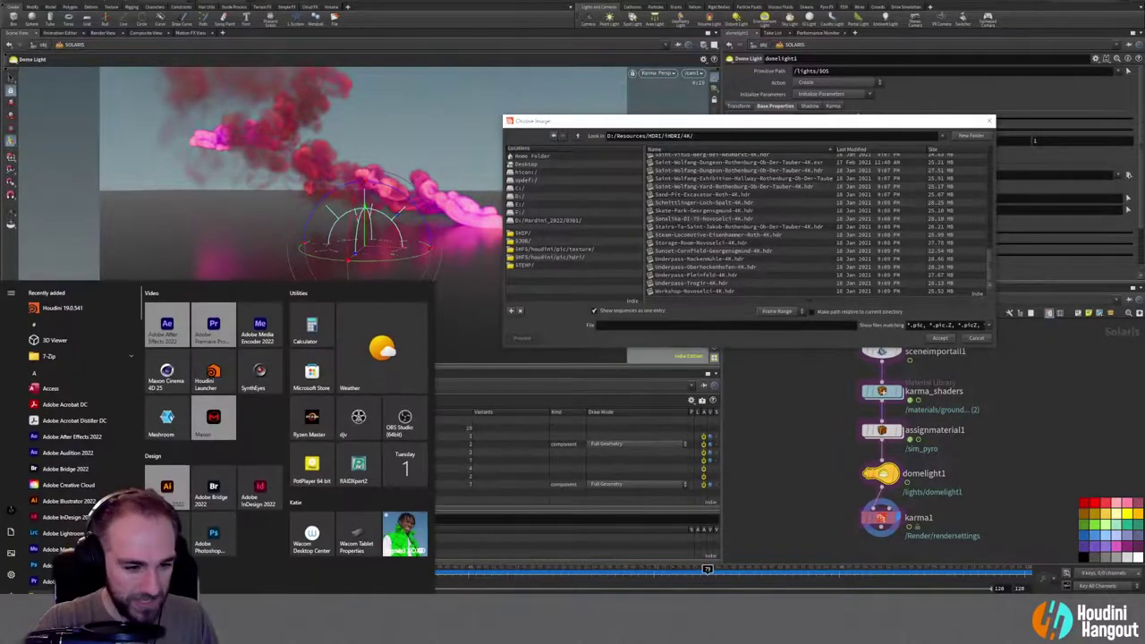
{"action": "key", "text": "super"}
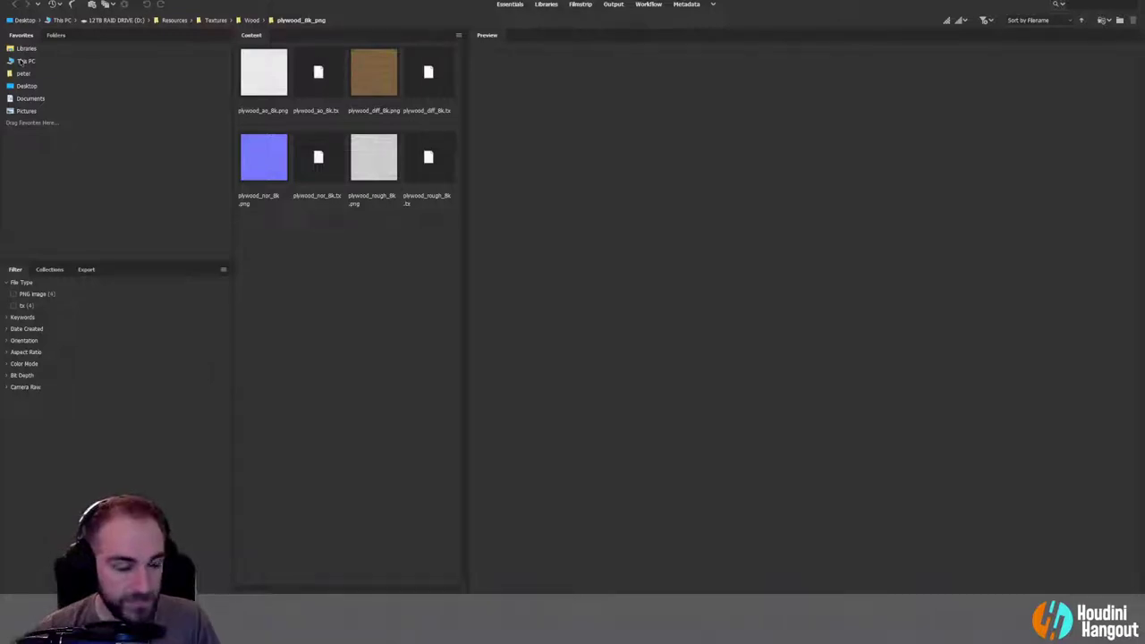
{"action": "left_click", "coordinate": [22, 61]}
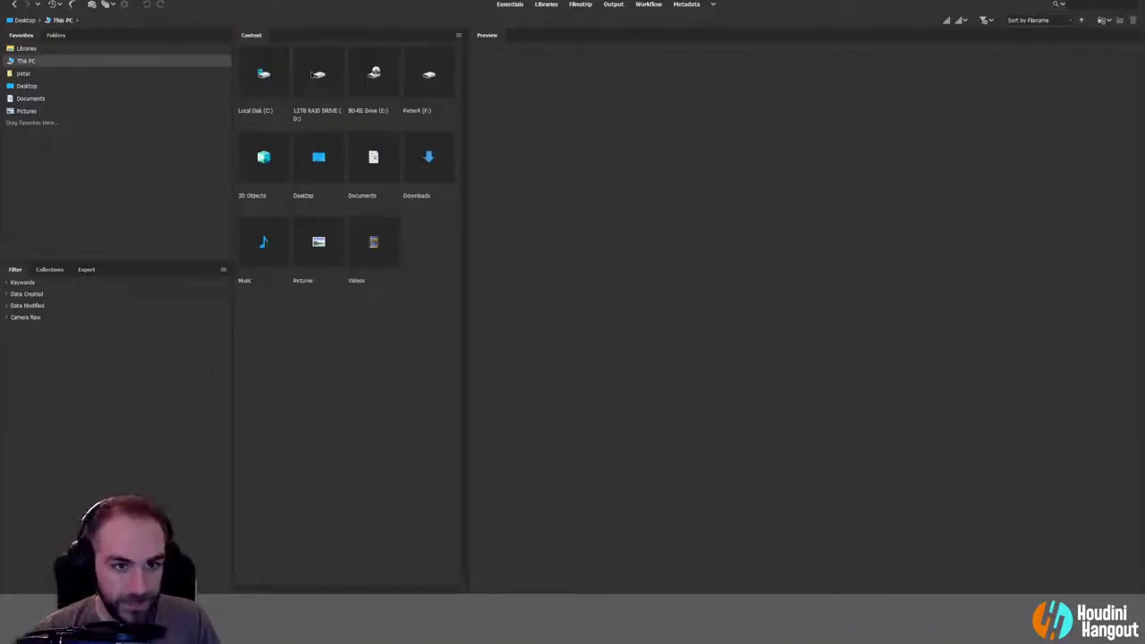
{"action": "double_click", "coordinate": [315, 74]}
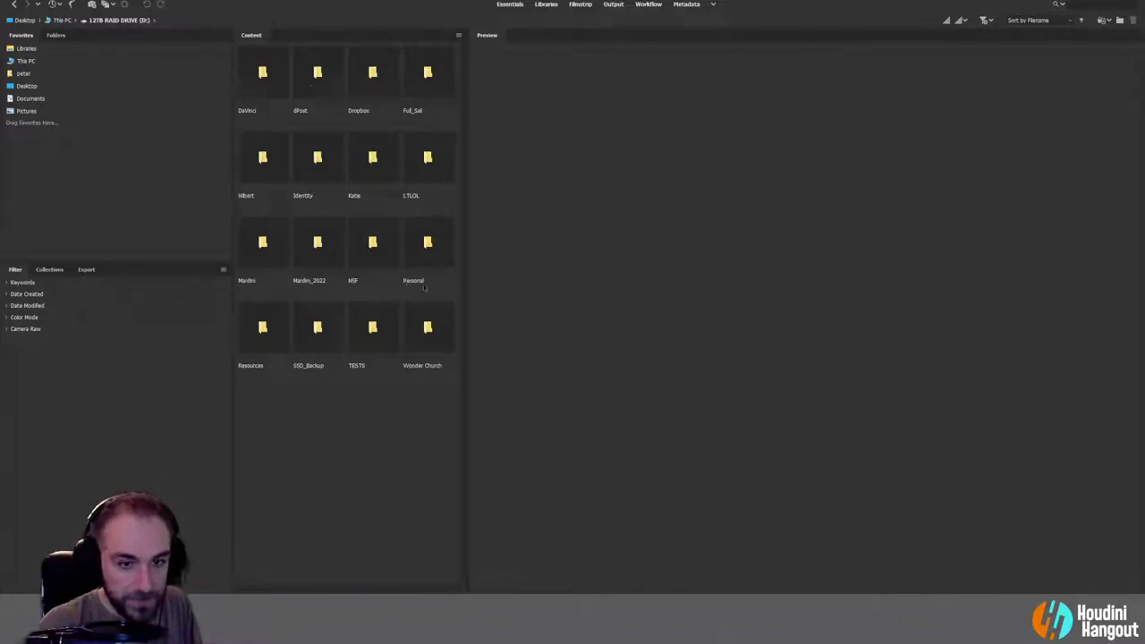
{"action": "double_click", "coordinate": [264, 338]}
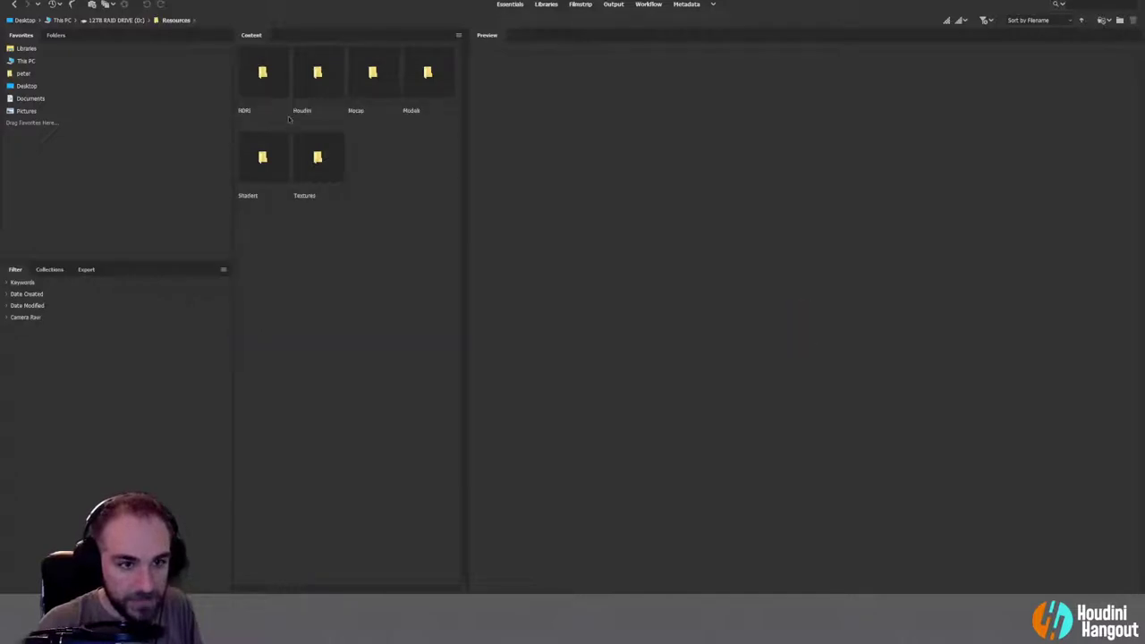
{"action": "double_click", "coordinate": [278, 72]}
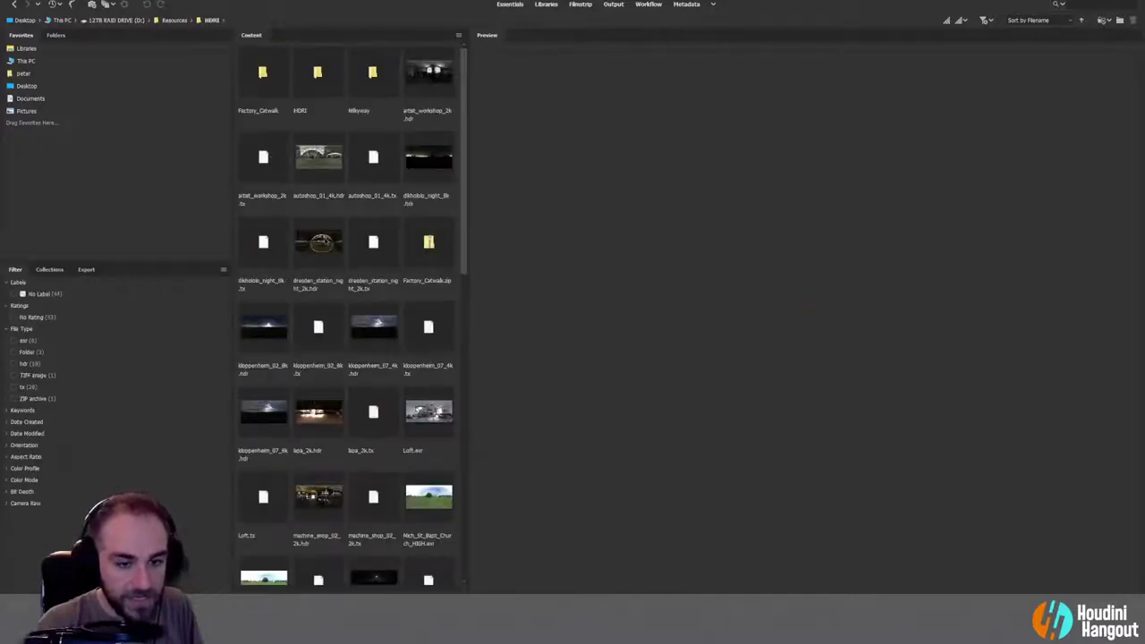
{"action": "double_click", "coordinate": [315, 73]}
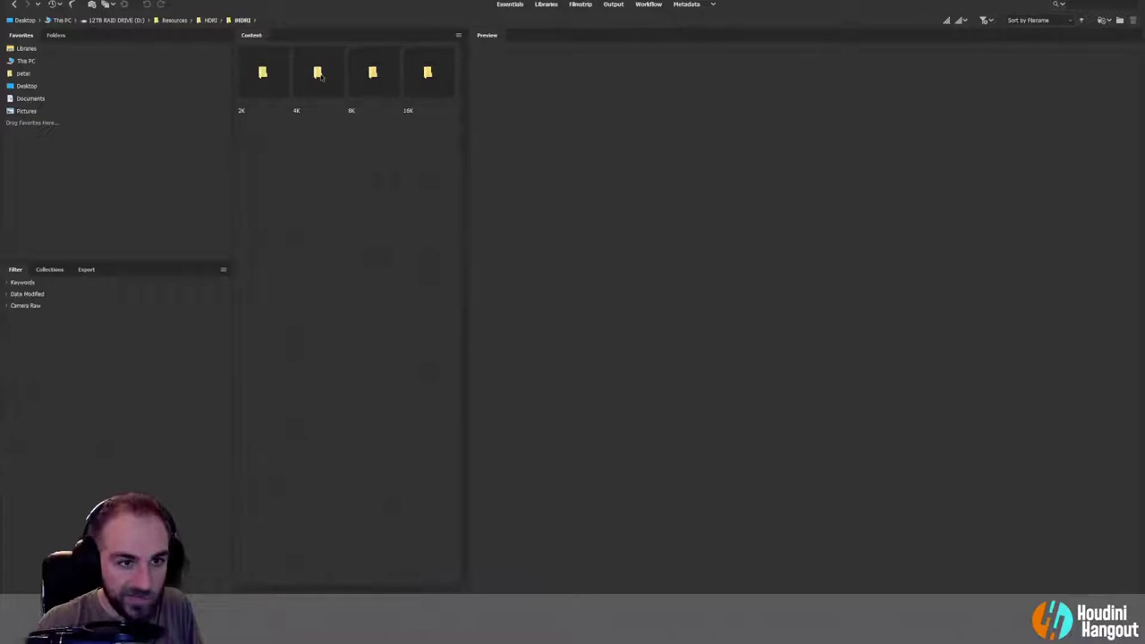
{"action": "double_click", "coordinate": [319, 73]}
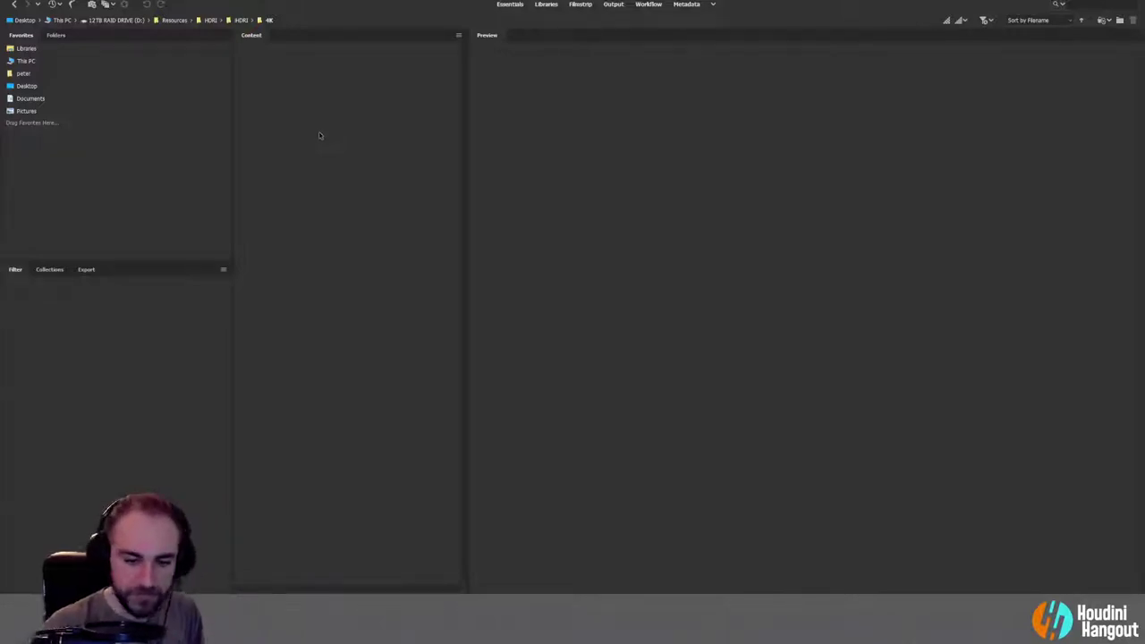
Step: Return to Houdini, cancel the image chooser and switch the viewport from Karma to the standard viewport renderer
{"action": "key", "text": "alt+Tab"}
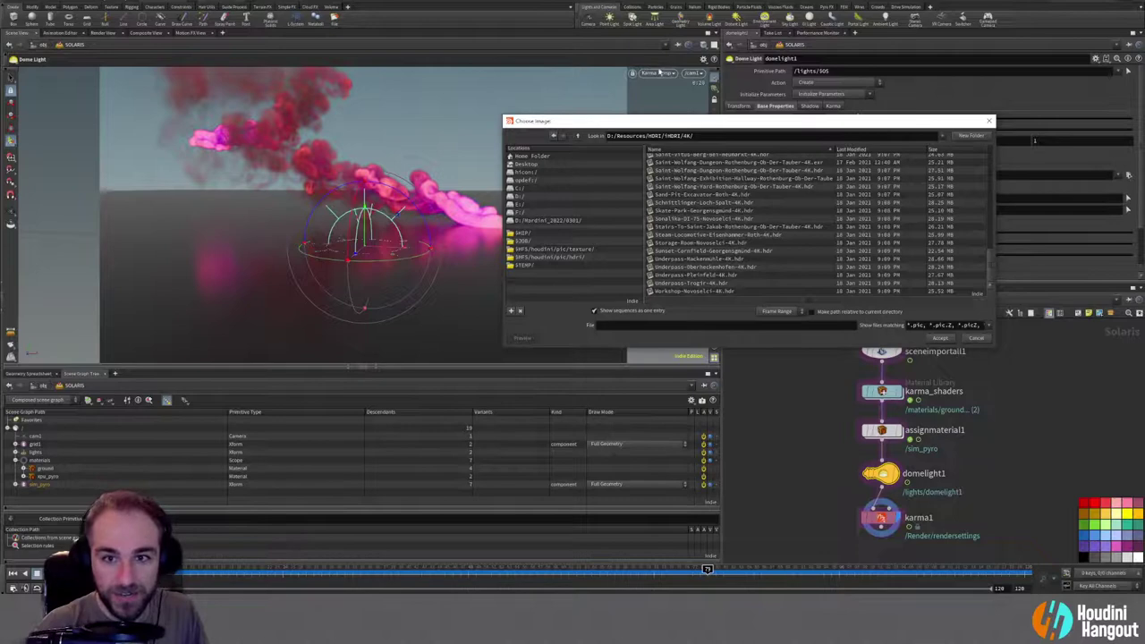
{"action": "left_click", "coordinate": [978, 338]}
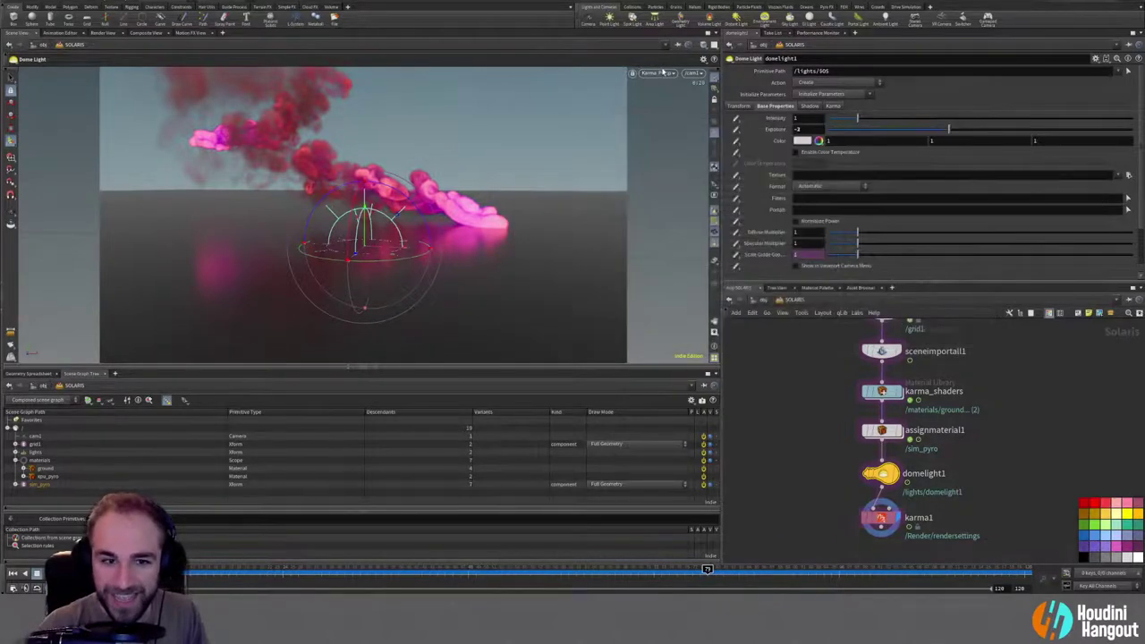
{"action": "left_click", "coordinate": [662, 73]}
{"action": "left_click", "coordinate": [666, 110]}
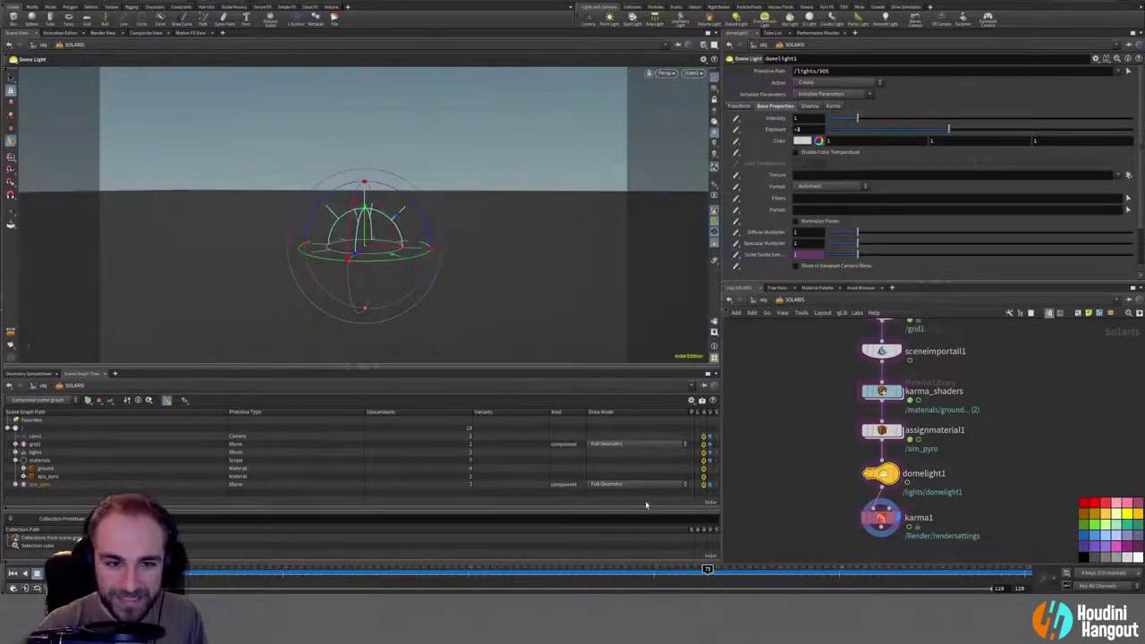
Step: Switch to Adobe Bridge and preview dark interior HDRIs in the 4K folder, including Saint-Sola-Solnhofen, Underpass-Trogir and Workshop-Novoselci
{"action": "key", "text": "alt+Tab"}
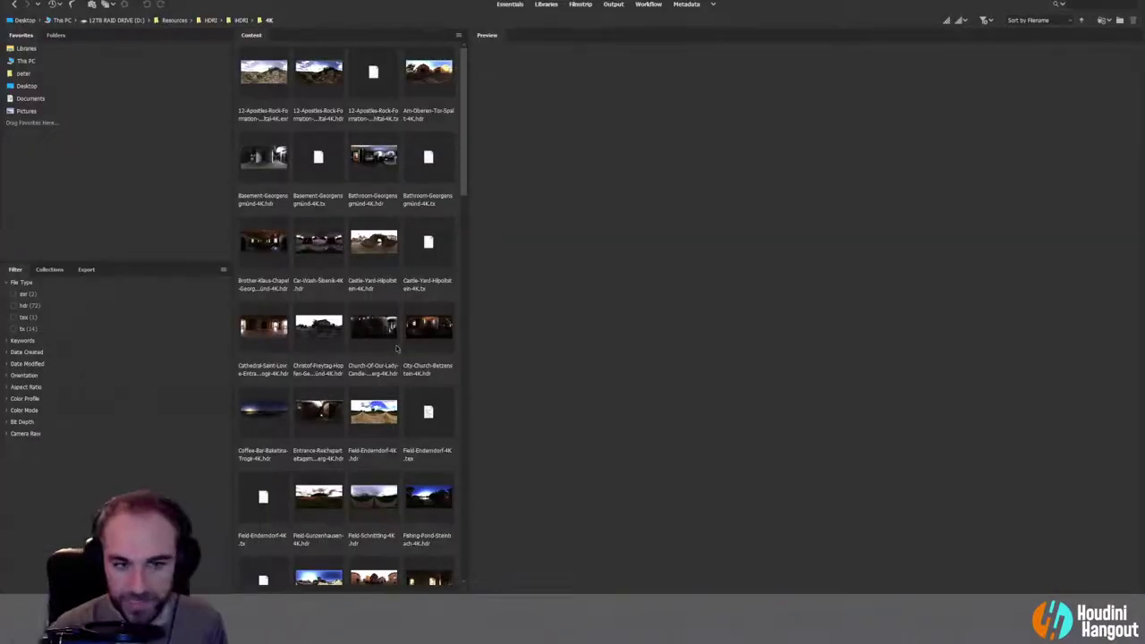
{"action": "scroll", "coordinate": [394, 355], "scroll_direction": "down", "scroll_amount": 4}
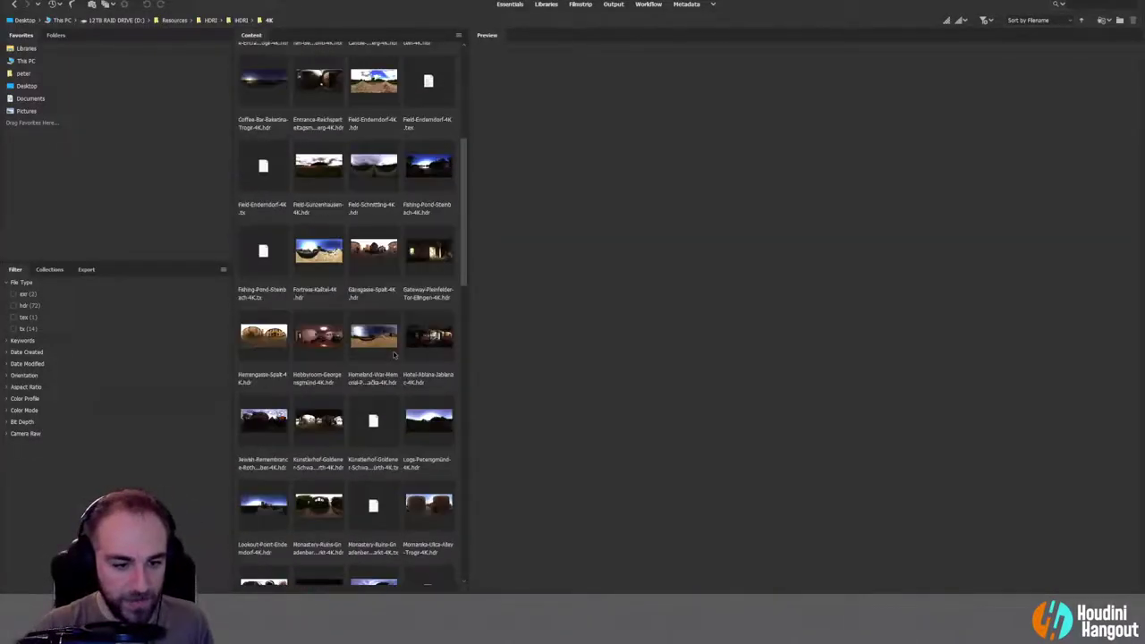
{"action": "scroll", "coordinate": [392, 355], "scroll_direction": "down", "scroll_amount": 3}
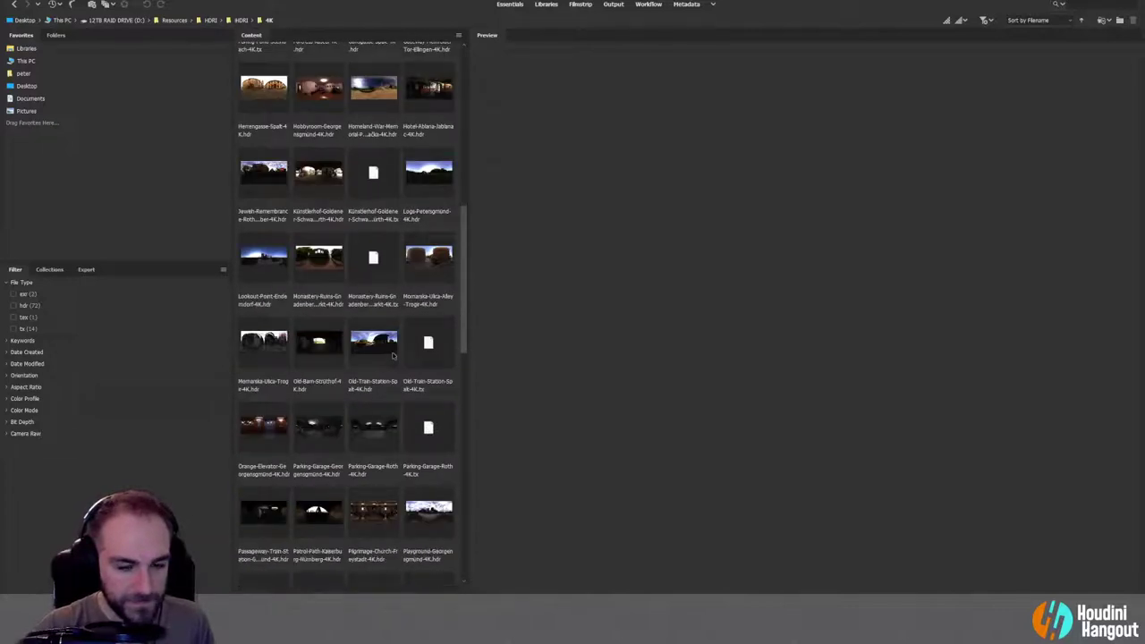
{"action": "scroll", "coordinate": [392, 355], "scroll_direction": "down", "scroll_amount": 3}
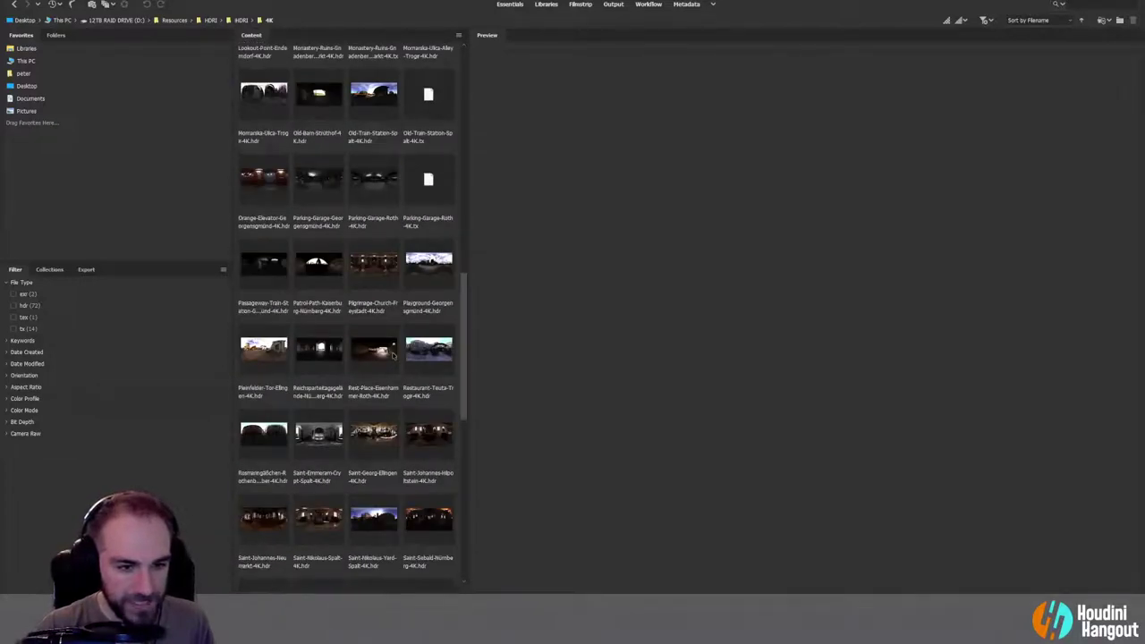
{"action": "scroll", "coordinate": [393, 355], "scroll_direction": "down", "scroll_amount": 4}
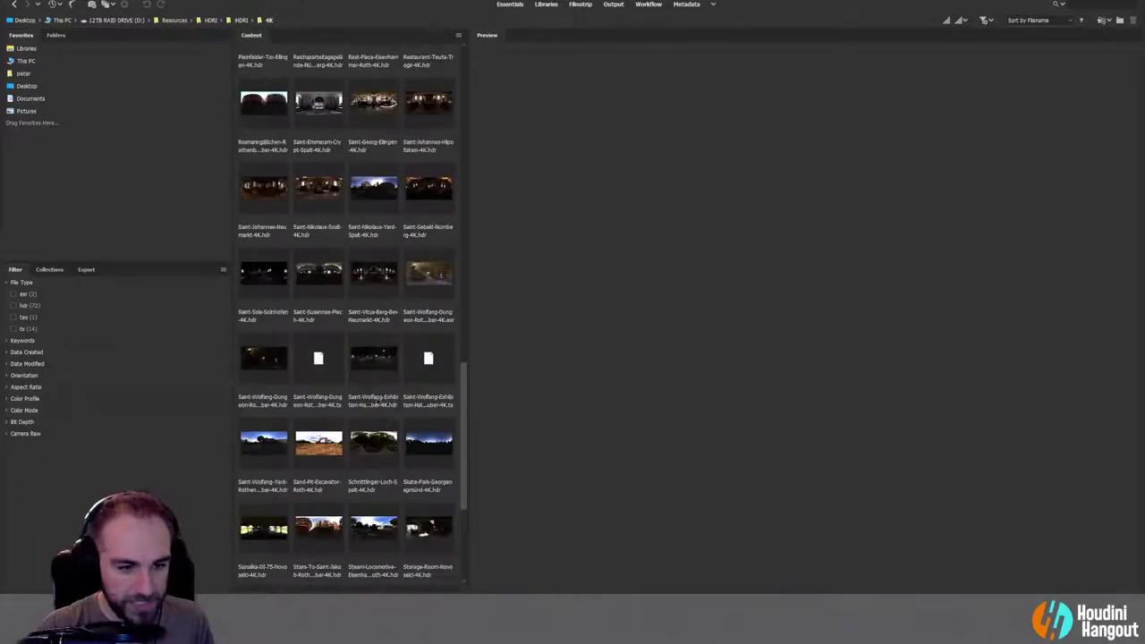
{"action": "left_click", "coordinate": [248, 362]}
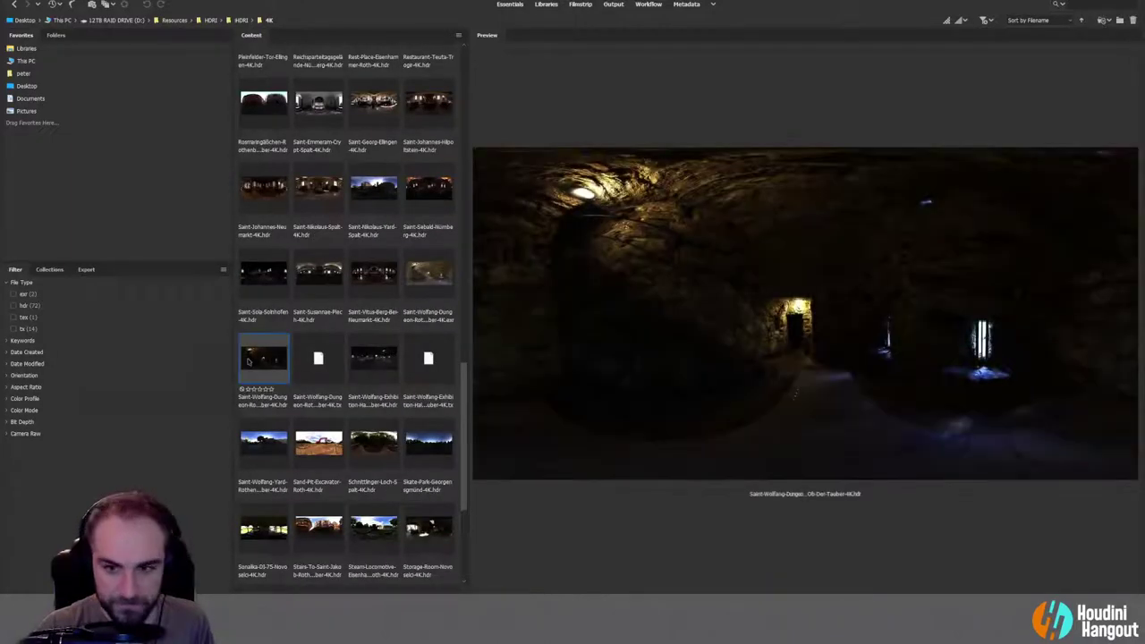
{"action": "left_click", "coordinate": [366, 359]}
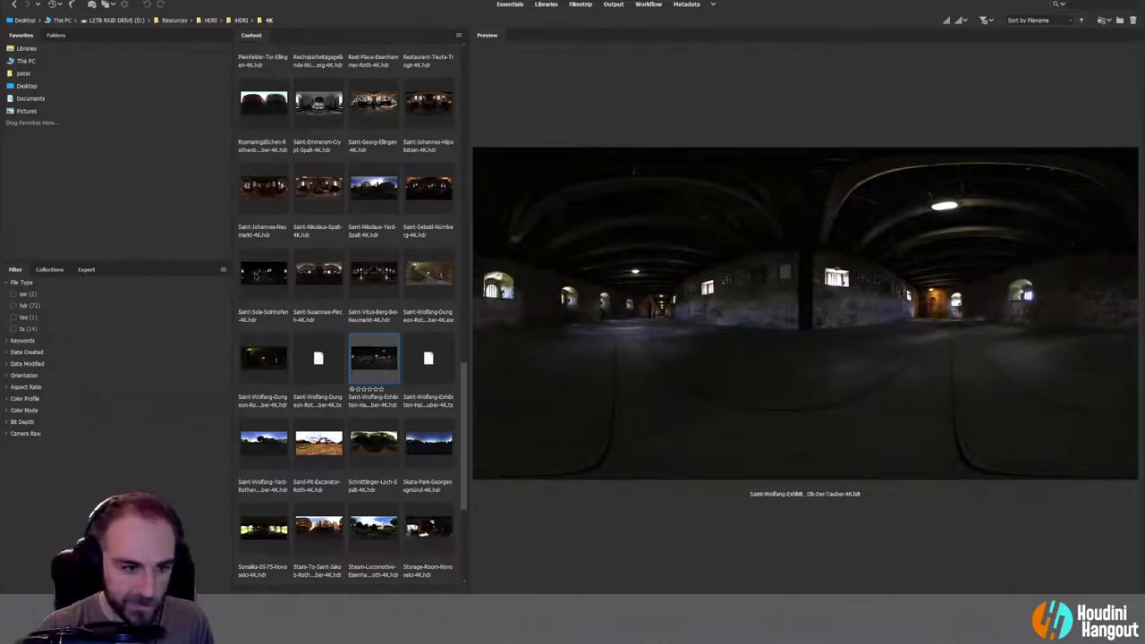
{"action": "left_click", "coordinate": [255, 274]}
{"action": "scroll", "coordinate": [274, 306], "scroll_direction": "down", "scroll_amount": 3}
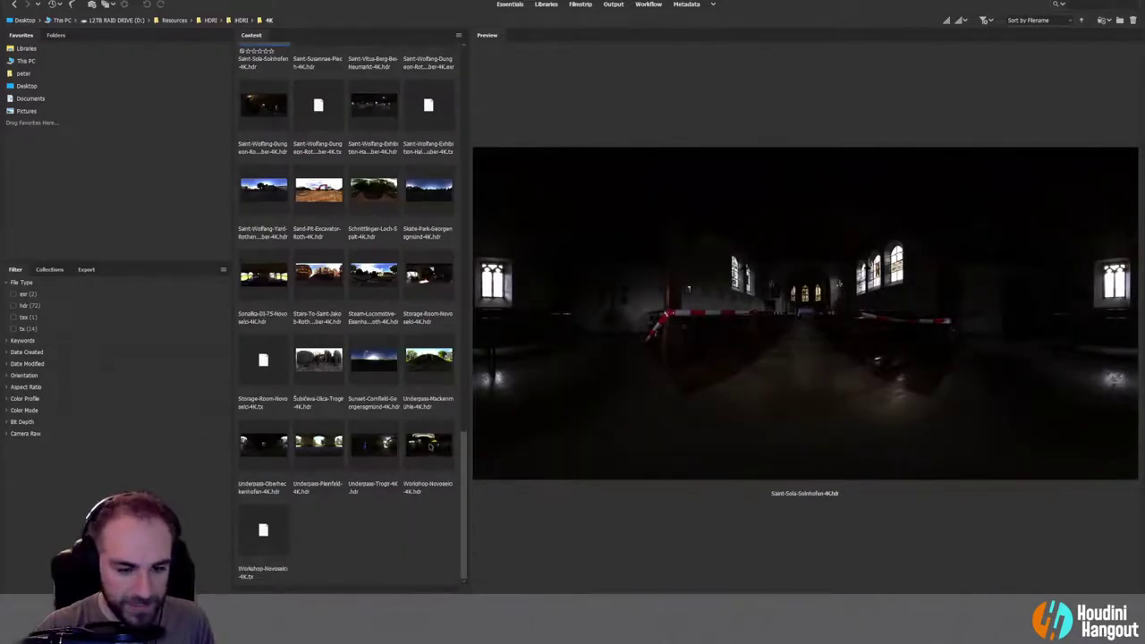
{"action": "left_click", "coordinate": [431, 447]}
{"action": "left_click", "coordinate": [379, 446]}
{"action": "left_click", "coordinate": [429, 443]}
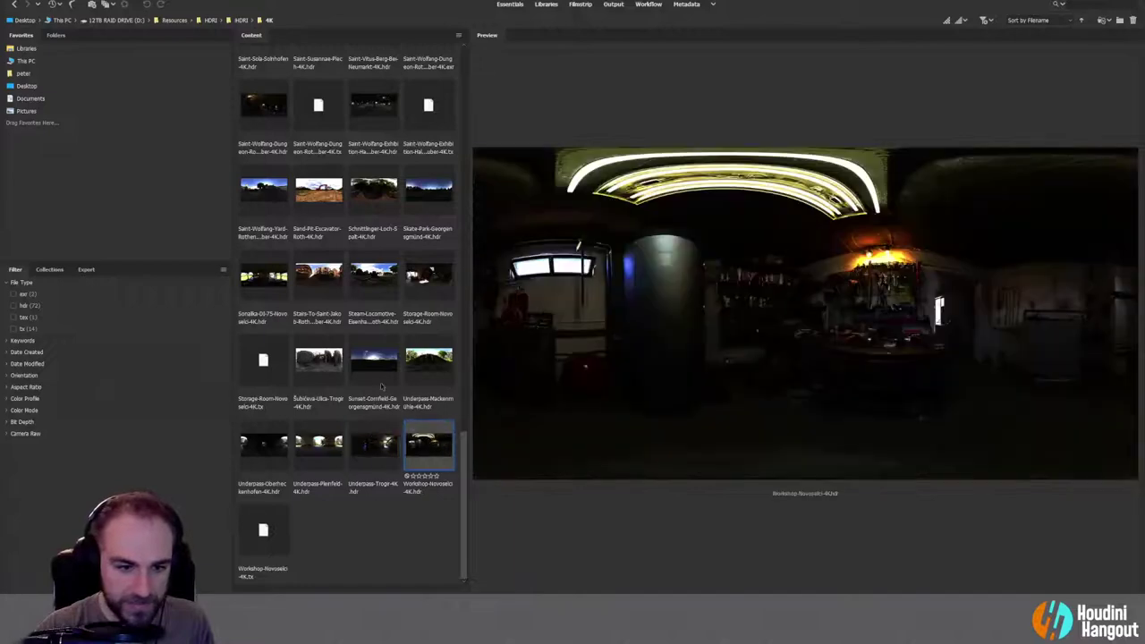
Step: Preview the Patrol-Path-Kaiserburg-Nürnberg and Reichsparteitagsgelände-Nürnberg HDRIs and examine the remaining thumbnails in the 4K folder
{"action": "scroll", "coordinate": [369, 375], "scroll_direction": "up", "scroll_amount": 7}
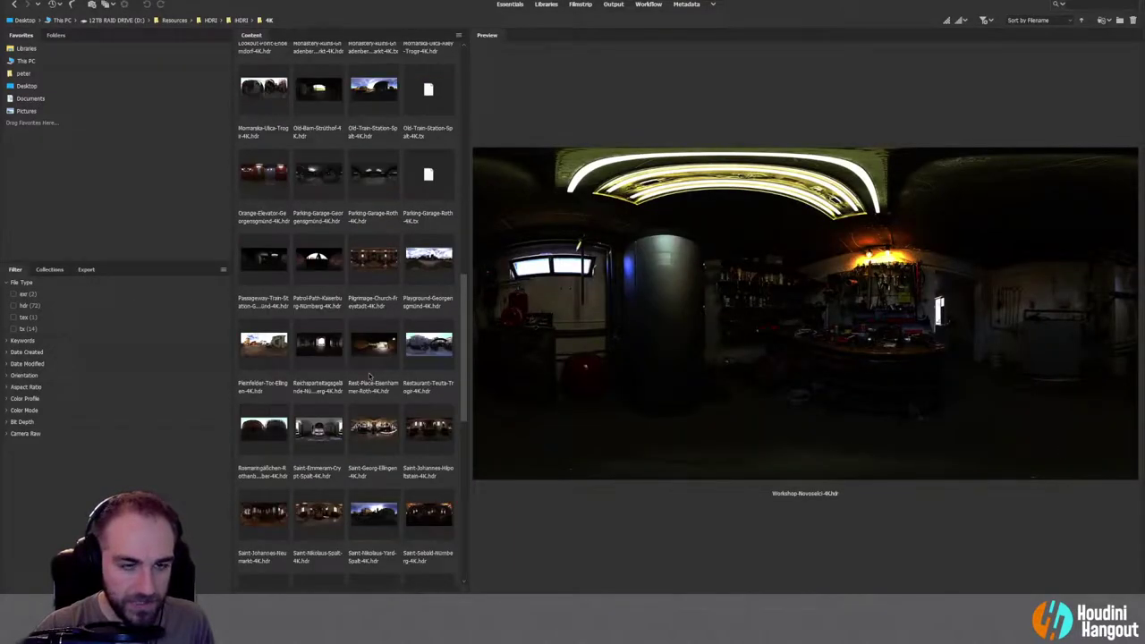
{"action": "left_click", "coordinate": [324, 280]}
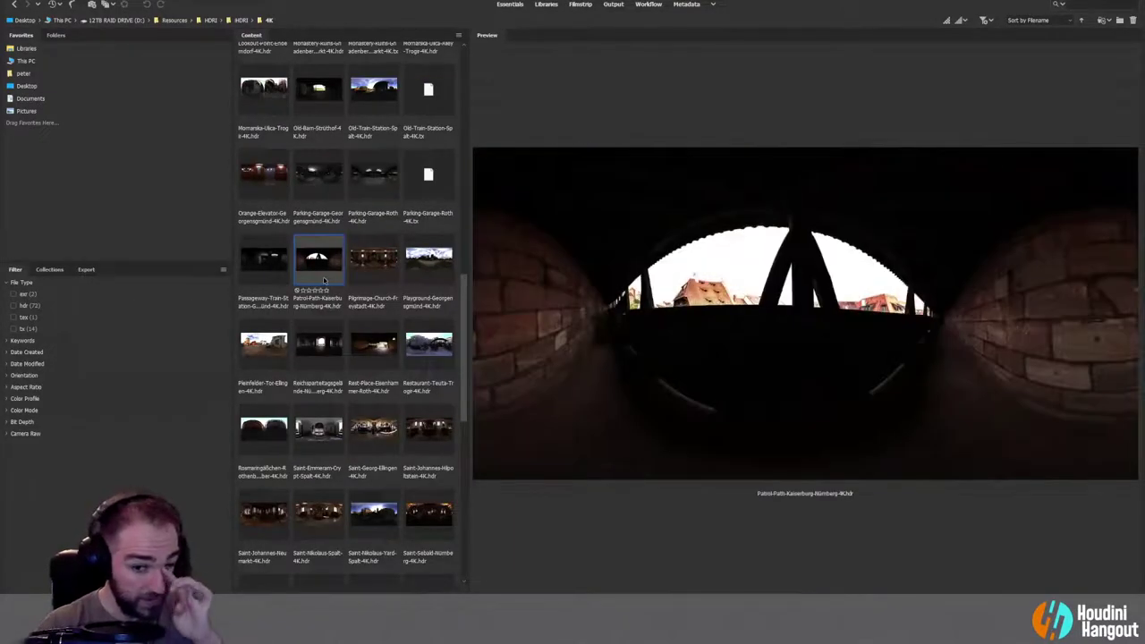
{"action": "left_click", "coordinate": [319, 345]}
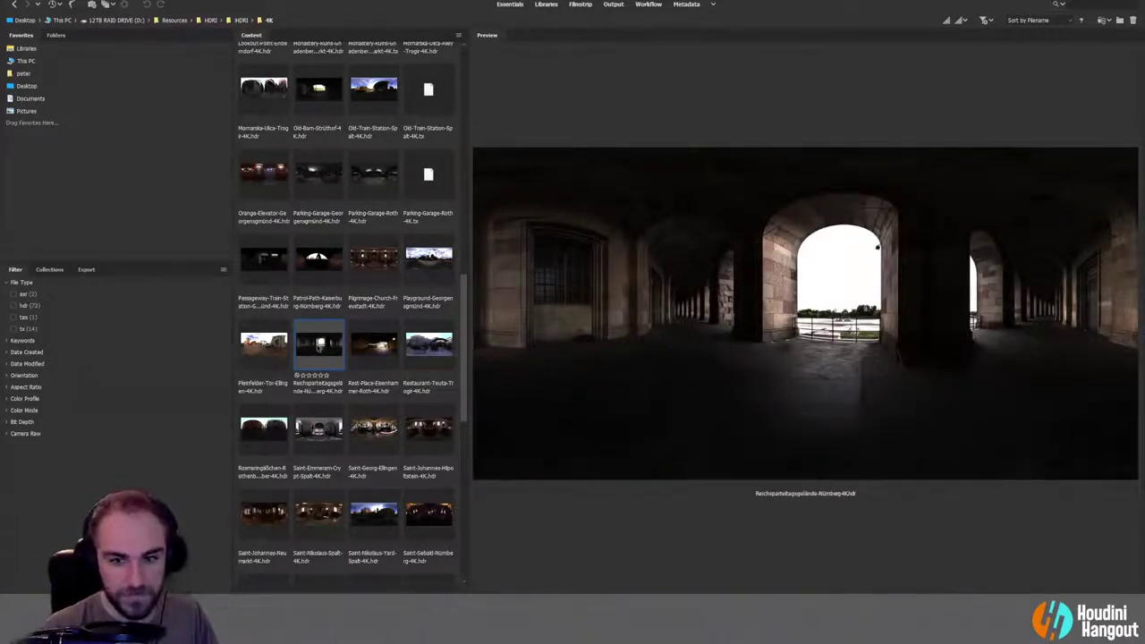
{"action": "scroll", "coordinate": [318, 345], "scroll_direction": "up", "scroll_amount": 1}
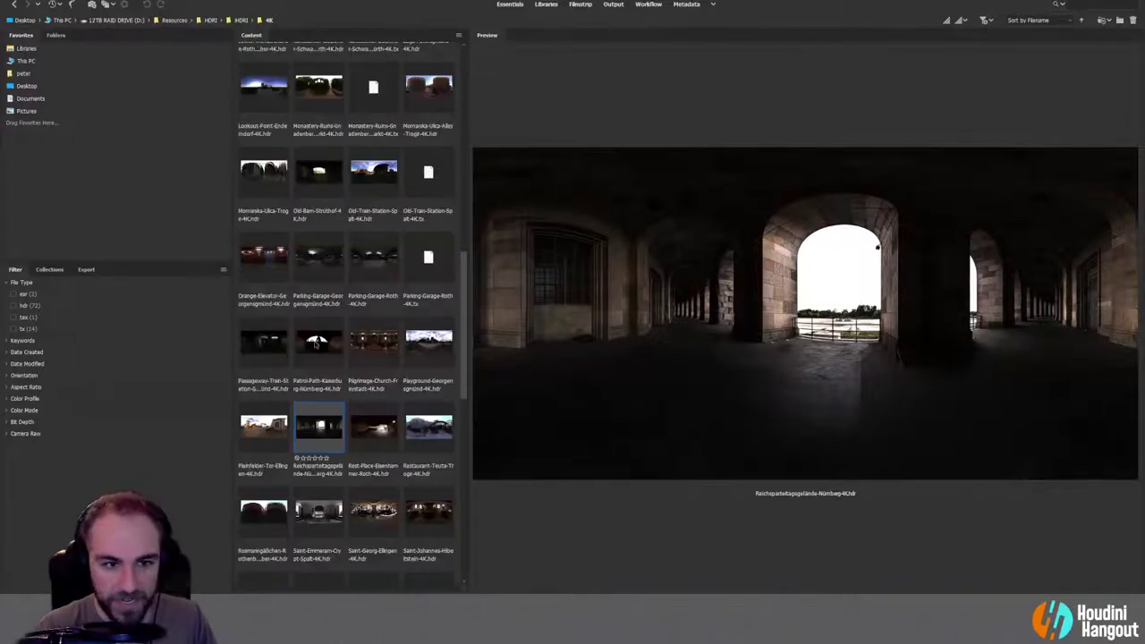
{"action": "scroll", "coordinate": [315, 345], "scroll_direction": "up", "scroll_amount": 3}
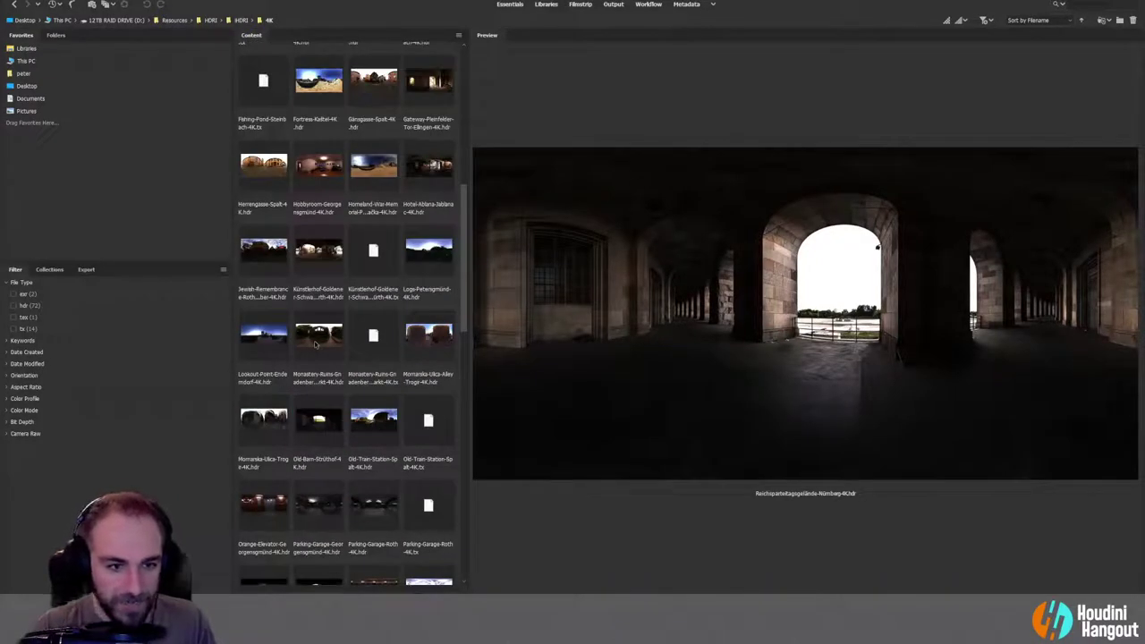
{"action": "scroll", "coordinate": [315, 345], "scroll_direction": "up", "scroll_amount": 5}
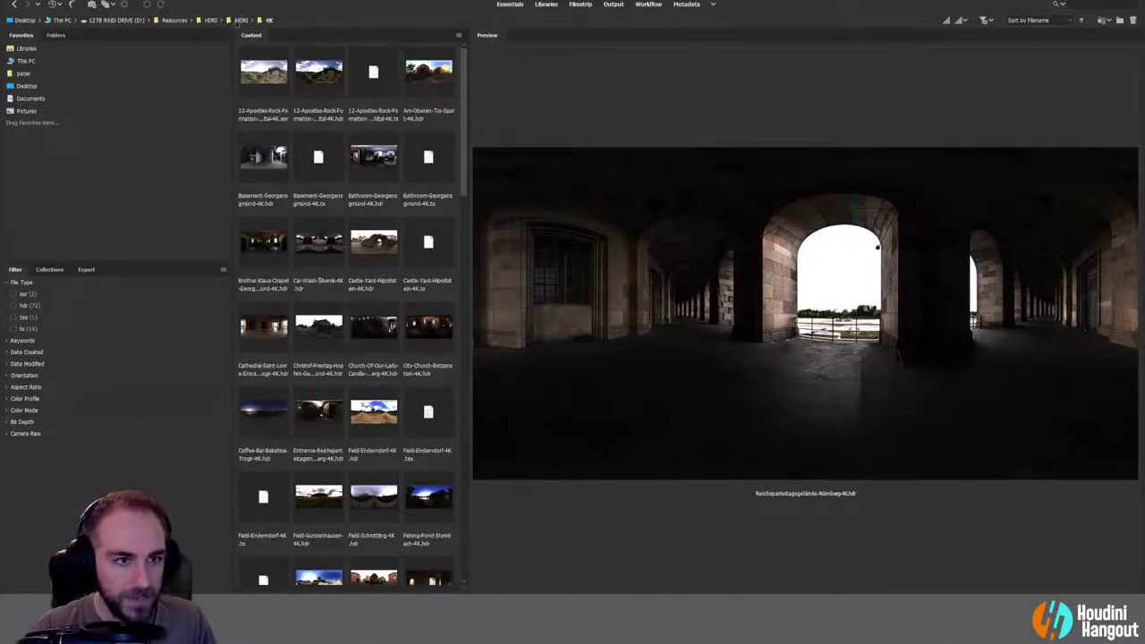
Step: Go up to the Resources/HDRI folder and preview the night skies kloppenheim_02_8k, kloppenheim_07_4k and kloppenheim_07_8k
{"action": "left_click", "coordinate": [207, 21]}
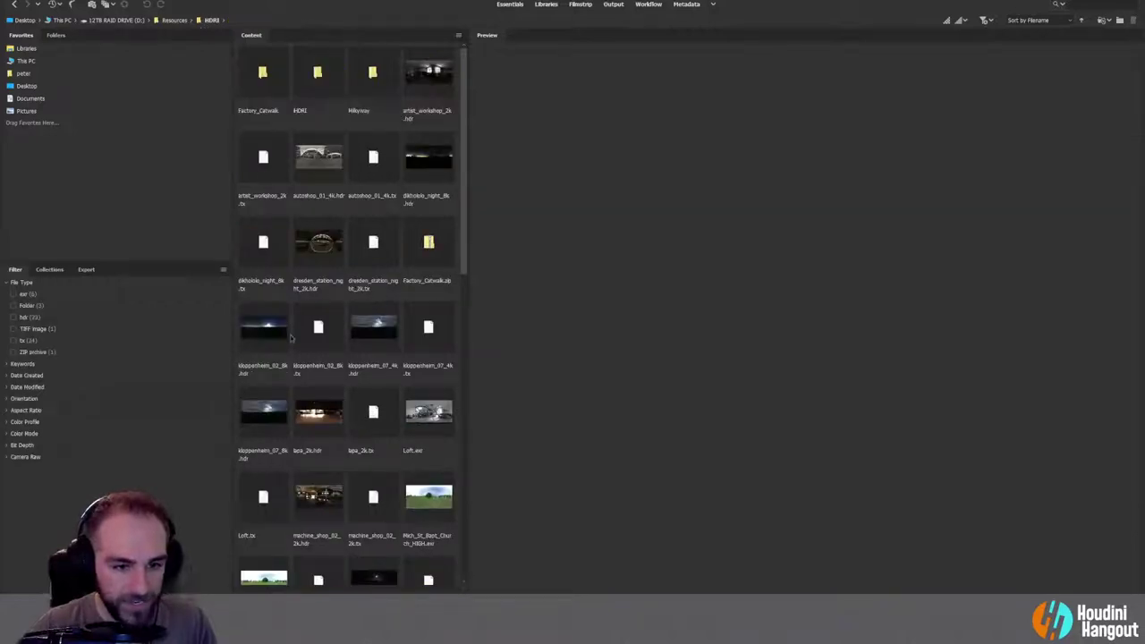
{"action": "left_click", "coordinate": [255, 334]}
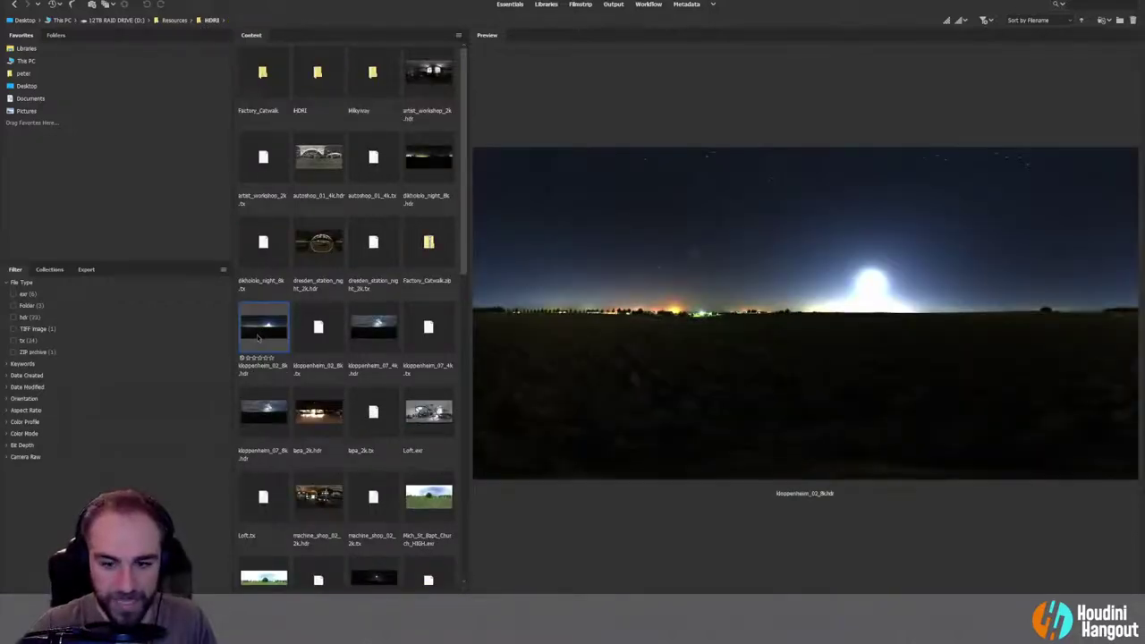
{"action": "left_click", "coordinate": [364, 347]}
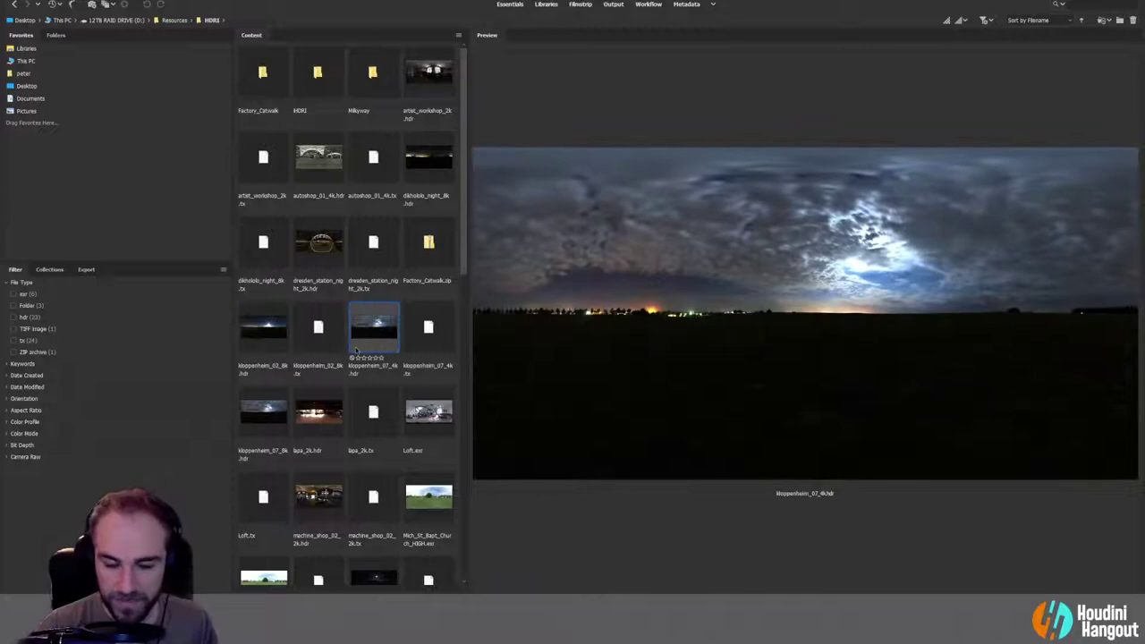
{"action": "left_click", "coordinate": [263, 336]}
{"action": "left_click", "coordinate": [373, 333]}
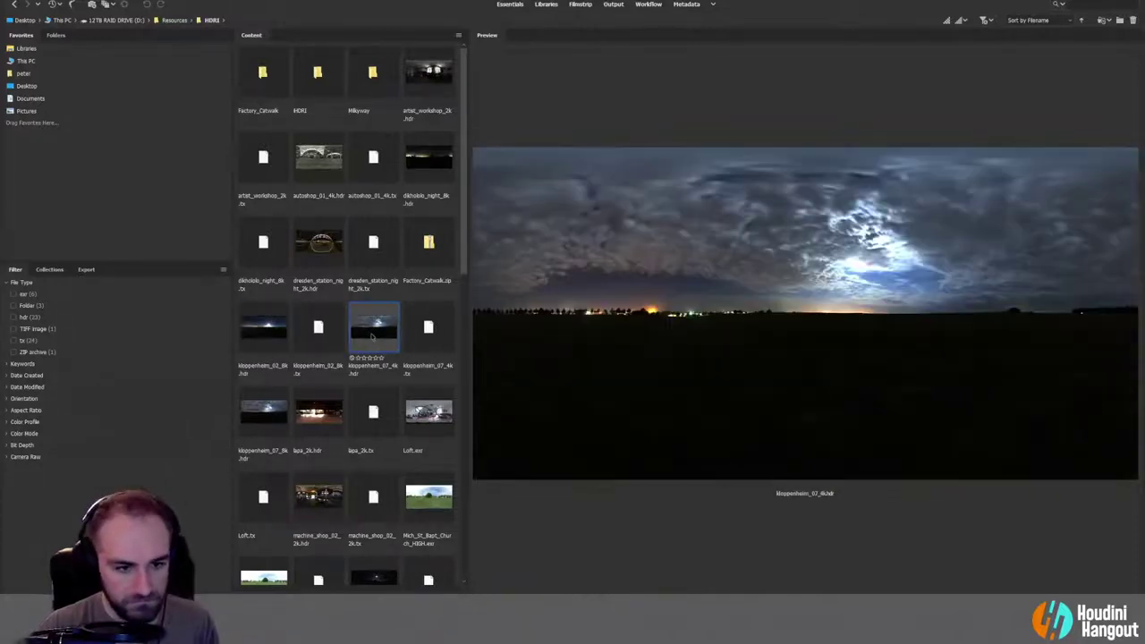
{"action": "left_click", "coordinate": [307, 422]}
{"action": "left_click", "coordinate": [259, 424]}
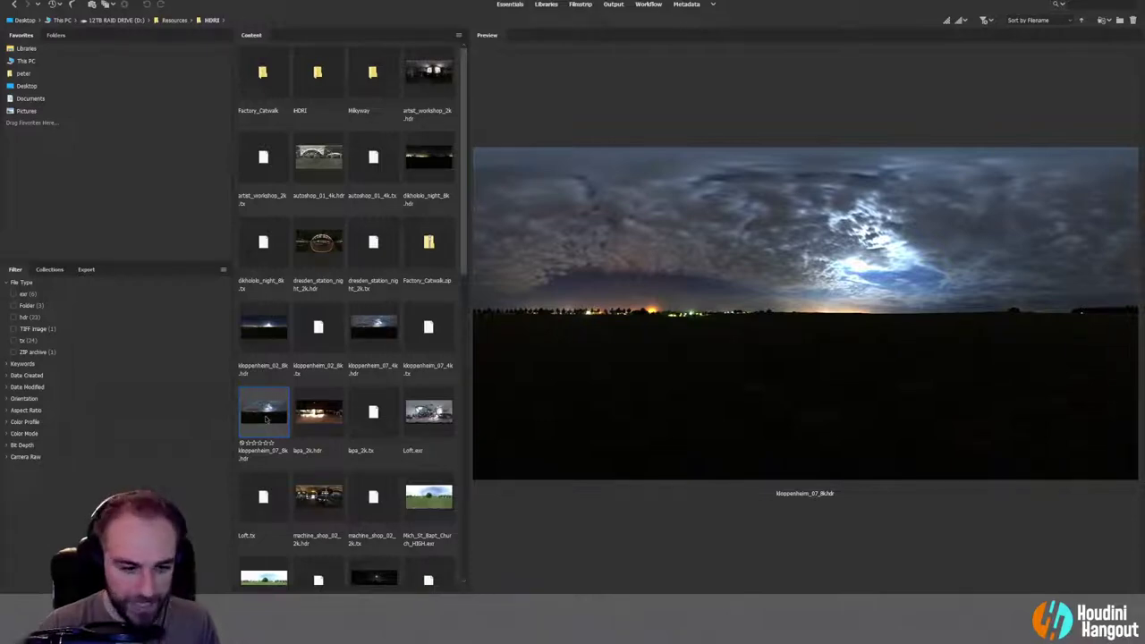
Step: Preview the TychoSkymap star map, and compare the 8k and 4k versions of kloppenheim_07
{"action": "scroll", "coordinate": [265, 418], "scroll_direction": "down", "scroll_amount": 10}
{"action": "scroll", "coordinate": [266, 427], "scroll_direction": "down", "scroll_amount": 2}
{"action": "left_click", "coordinate": [263, 359]}
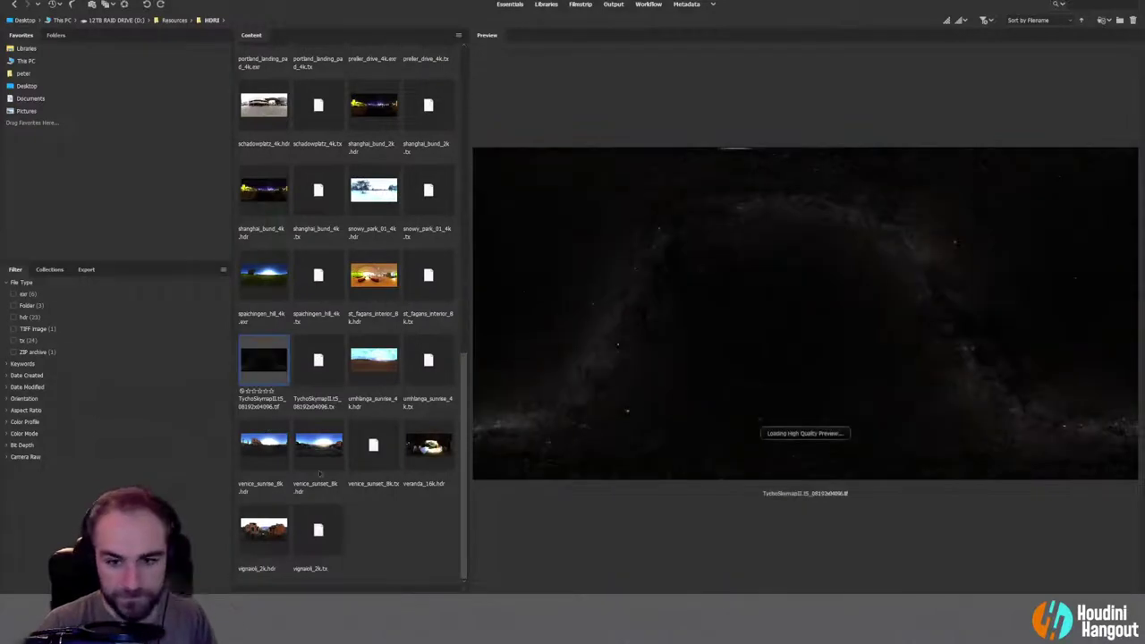
{"action": "scroll", "coordinate": [299, 400], "scroll_direction": "up", "scroll_amount": 5}
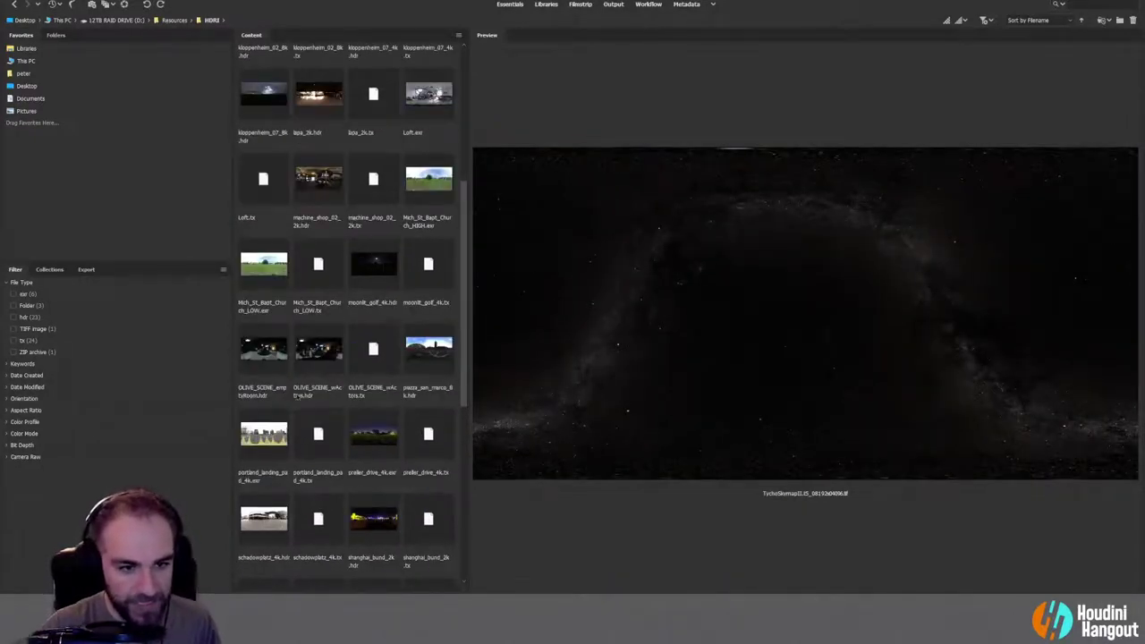
{"action": "scroll", "coordinate": [298, 400], "scroll_direction": "up", "scroll_amount": 3}
{"action": "left_click", "coordinate": [263, 343]}
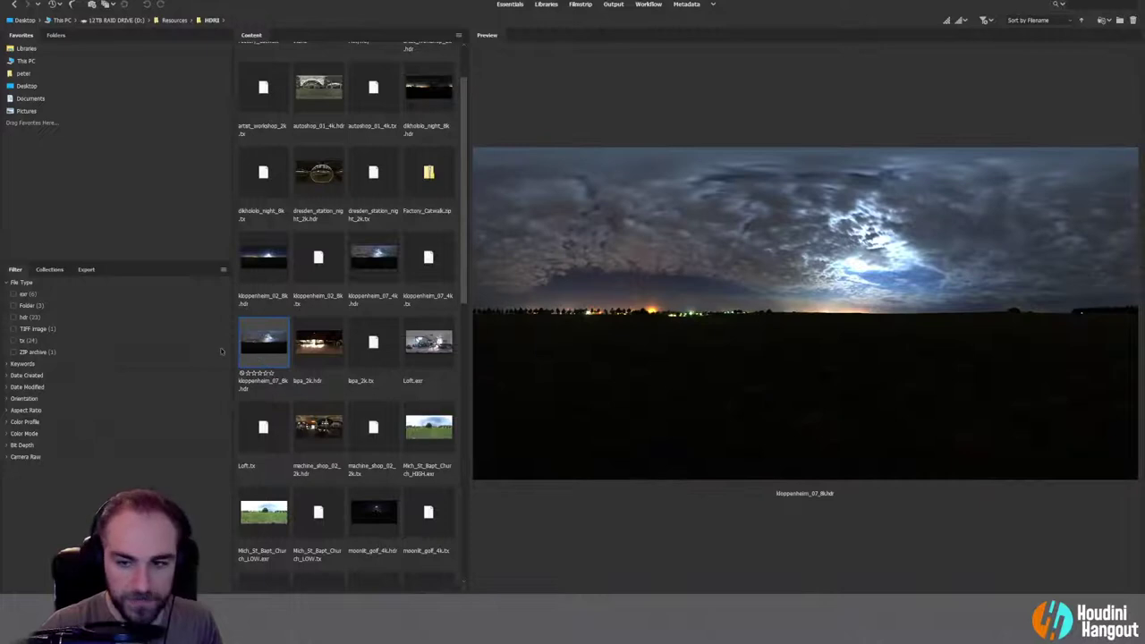
{"action": "left_click", "coordinate": [365, 268]}
{"action": "left_click", "coordinate": [276, 342]}
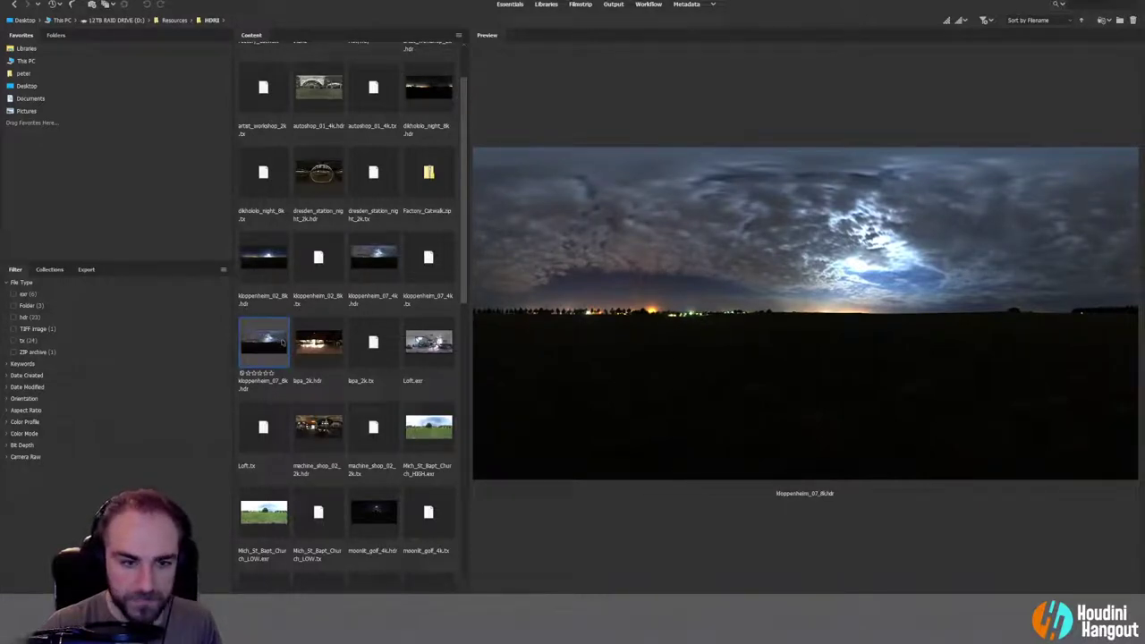
{"action": "left_click", "coordinate": [371, 264]}
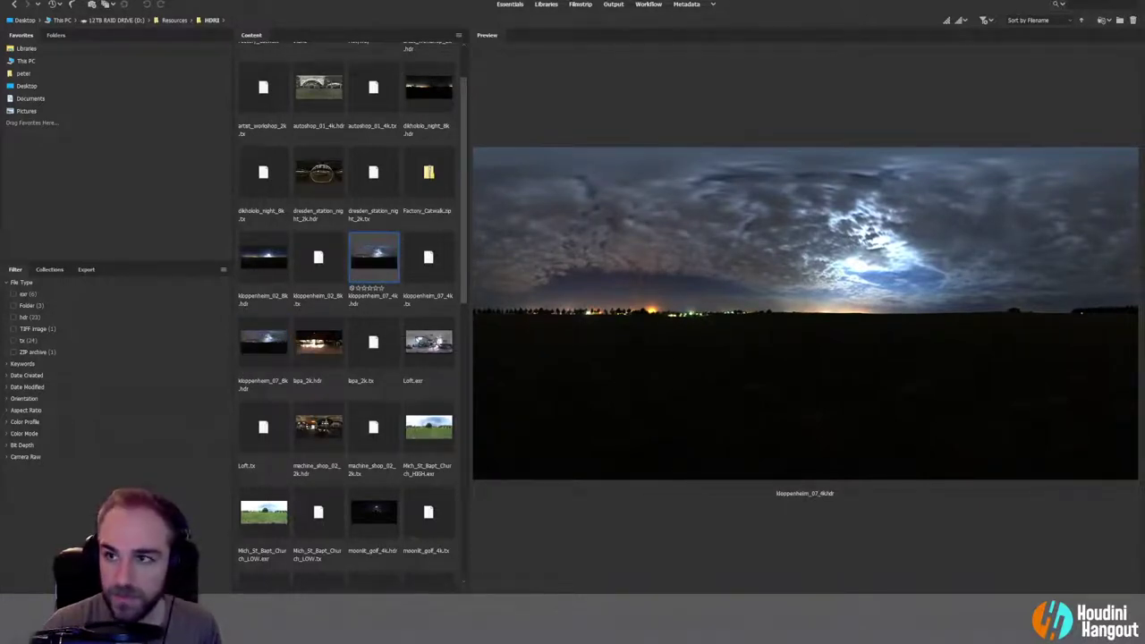
Step: Return to Houdini and set domelight1's texture to D:/Resources/HDRI/kloppenheim_07_4k.hdr, listing sequence files individually in the image chooser
{"action": "left_click", "coordinate": [1083, 4]}
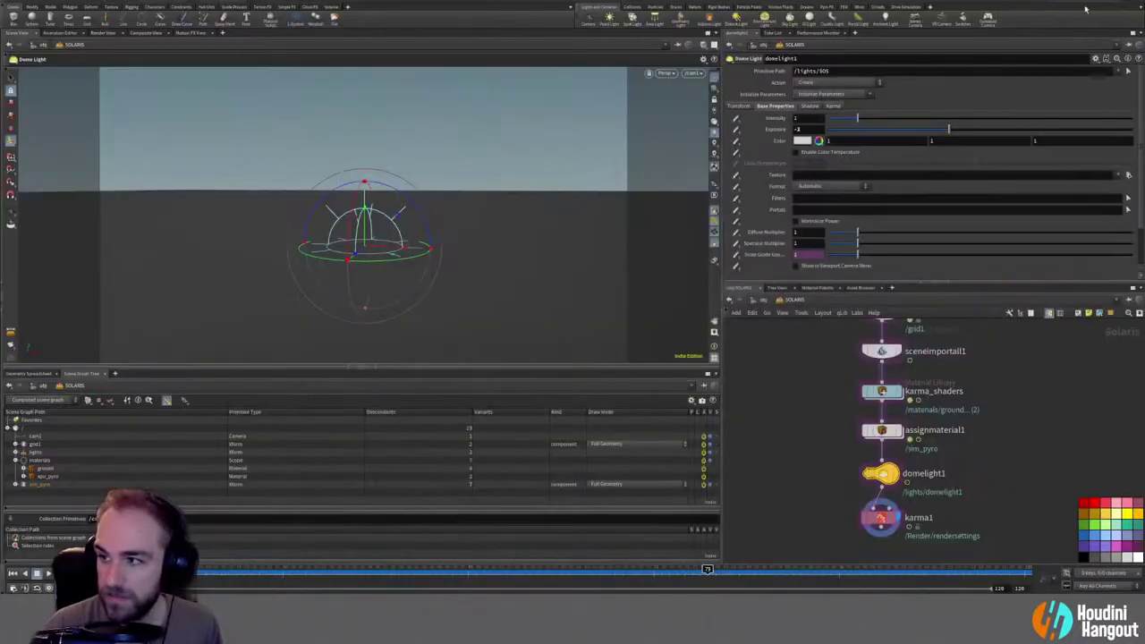
{"action": "left_click", "coordinate": [1126, 176]}
{"action": "left_click", "coordinate": [578, 135]}
{"action": "left_click", "coordinate": [578, 135]}
{"action": "scroll", "coordinate": [737, 253], "scroll_direction": "down", "scroll_amount": 3}
{"action": "scroll", "coordinate": [737, 253], "scroll_direction": "down", "scroll_amount": 3}
{"action": "scroll", "coordinate": [733, 254], "scroll_direction": "up", "scroll_amount": 3}
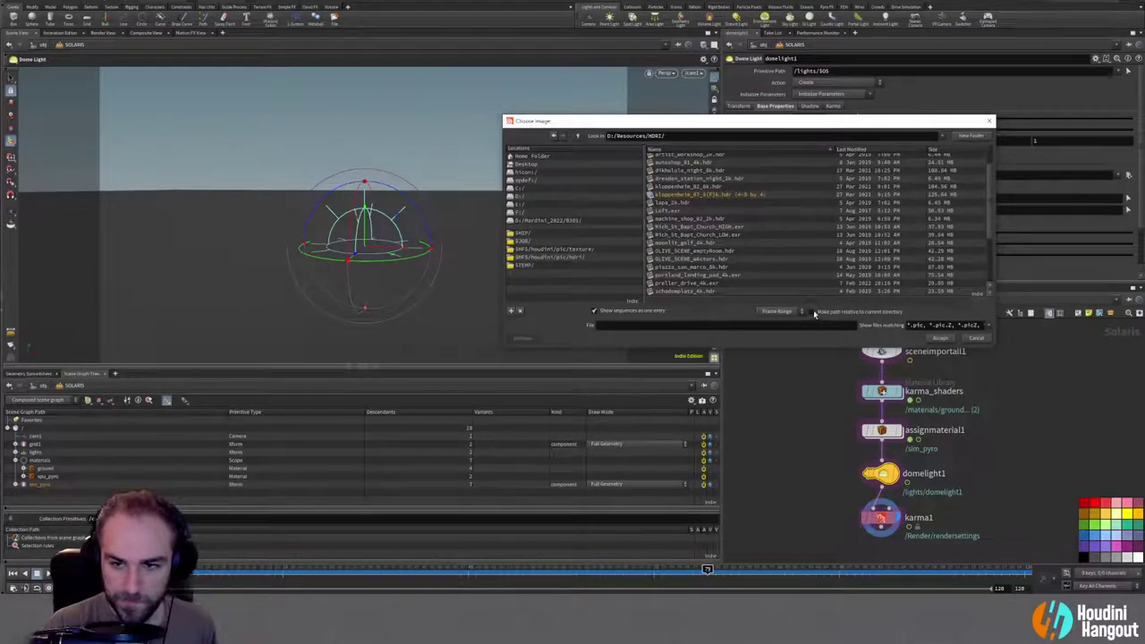
{"action": "left_click", "coordinate": [595, 311]}
{"action": "left_click", "coordinate": [686, 196]}
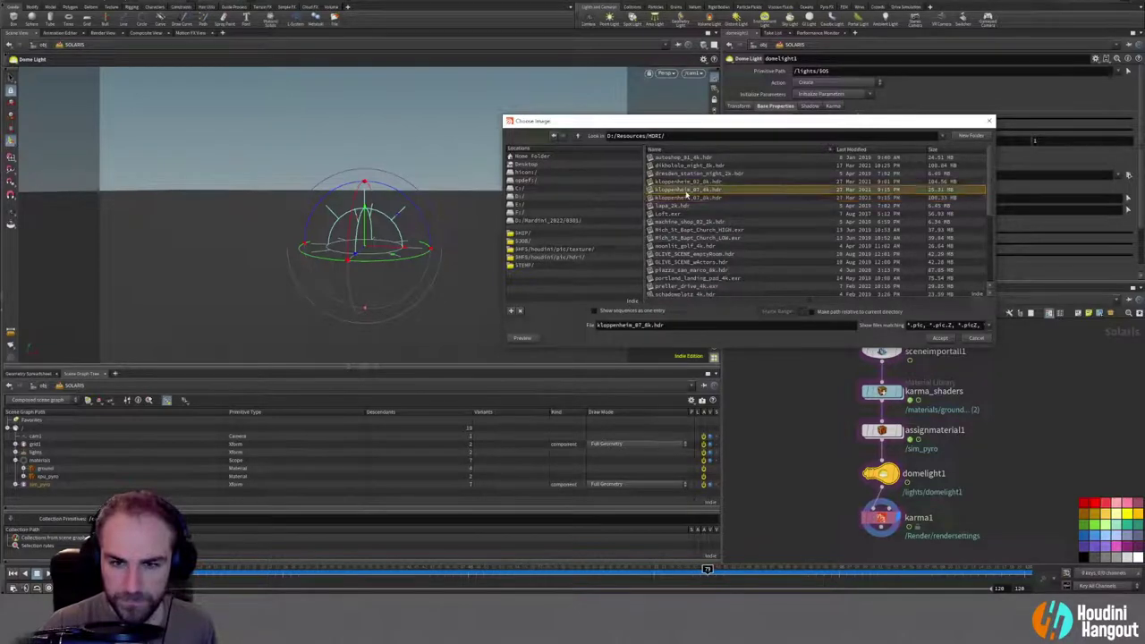
{"action": "left_click", "coordinate": [938, 339]}
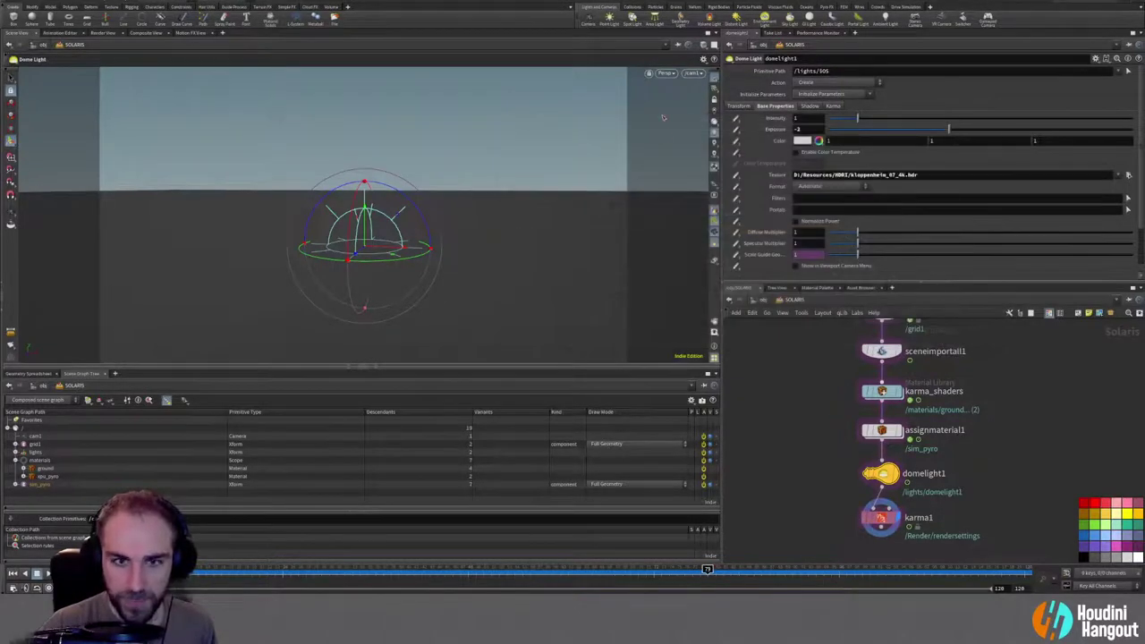
Step: Render the viewport with Karma and set the dome light's Y rotation to 240
{"action": "left_click", "coordinate": [667, 73]}
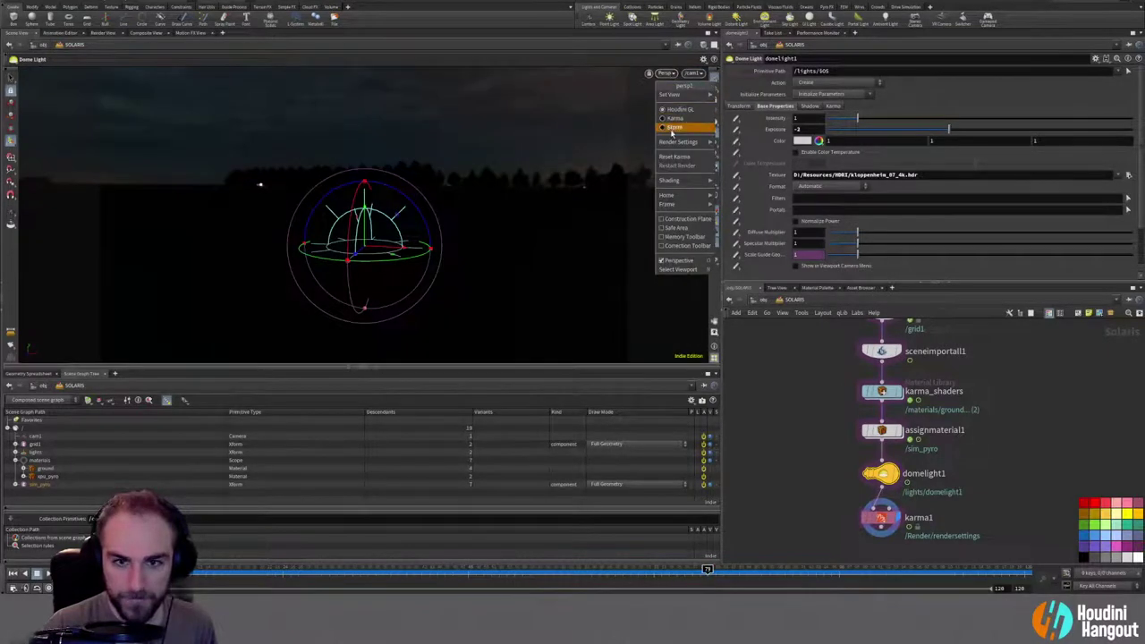
{"action": "left_click", "coordinate": [674, 119]}
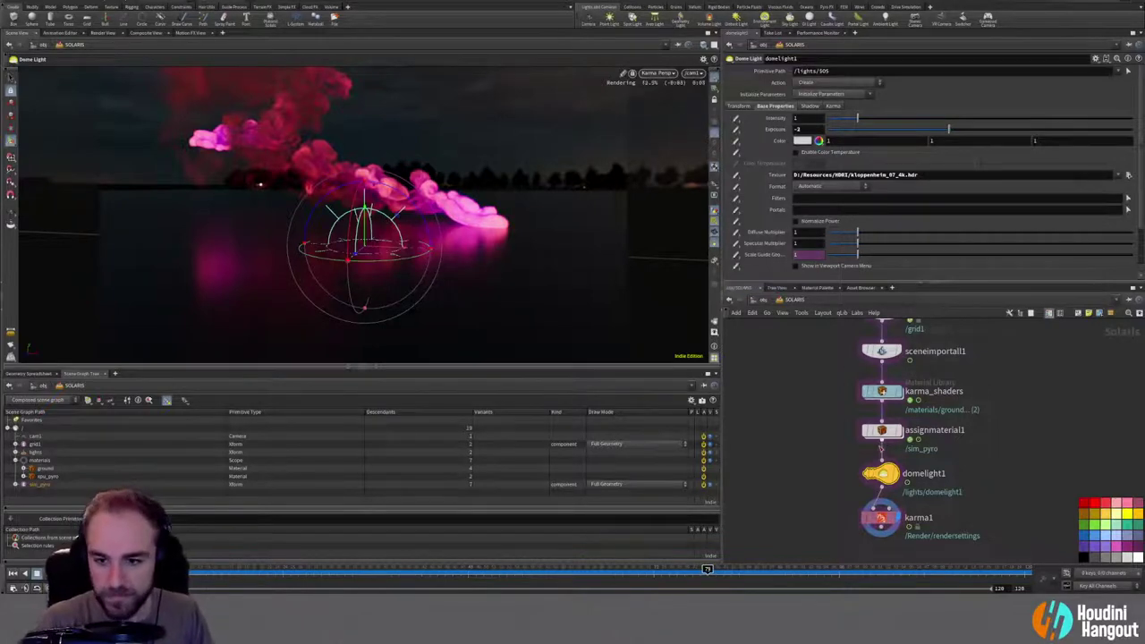
{"action": "left_click", "coordinate": [738, 105]}
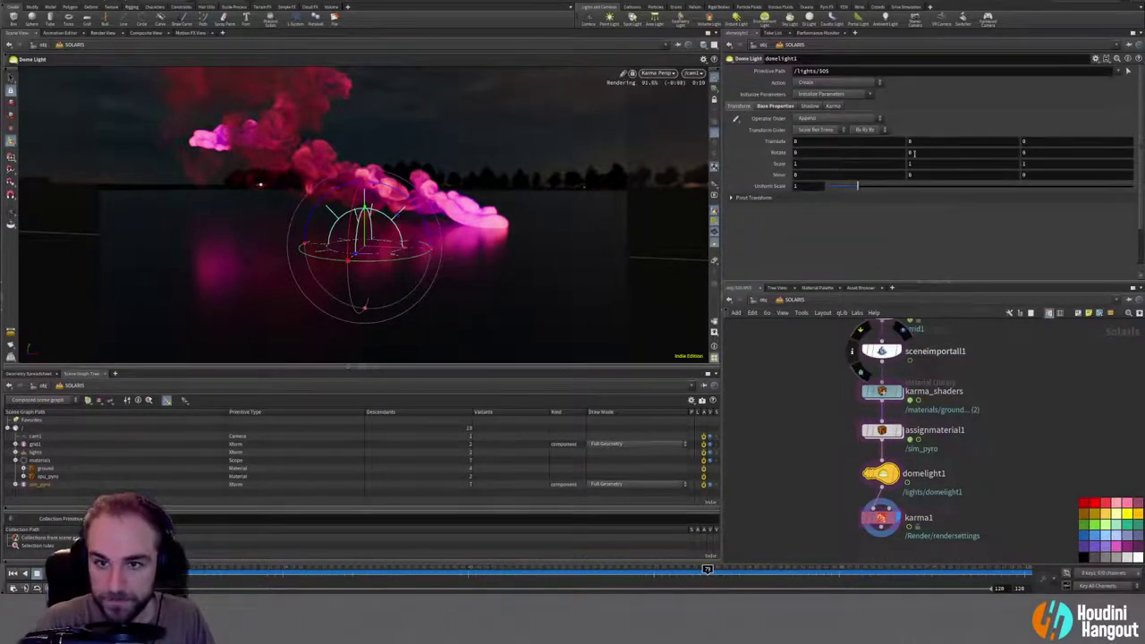
{"action": "mouse_move", "coordinate": [851, 153]}
{"action": "middle_mouse_down"}
{"action": "mouse_move", "coordinate": [906, 153]}
{"action": "mouse_move", "coordinate": [854, 160]}
{"action": "middle_mouse_up"}
{"action": "key", "text": "ctrl+z"}
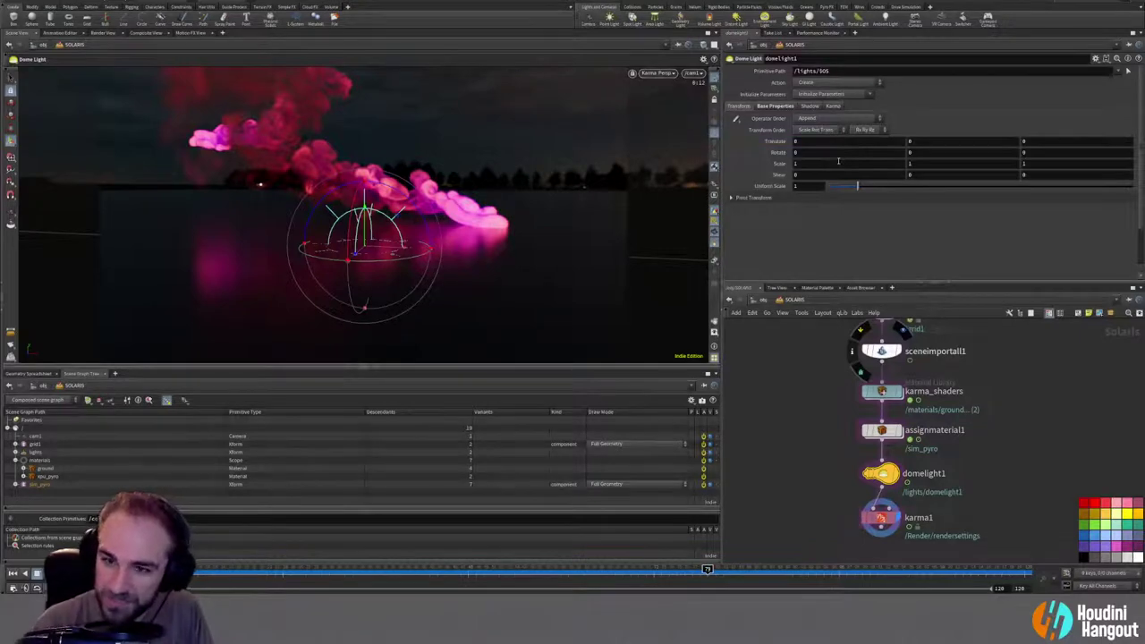
{"action": "middle_click_drag", "start_coordinate": [921, 141], "coordinate": [1016, 115]}
{"action": "middle_click", "coordinate": [929, 142], "text": "ctrl"}
{"action": "key", "text": "ctrl+z"}
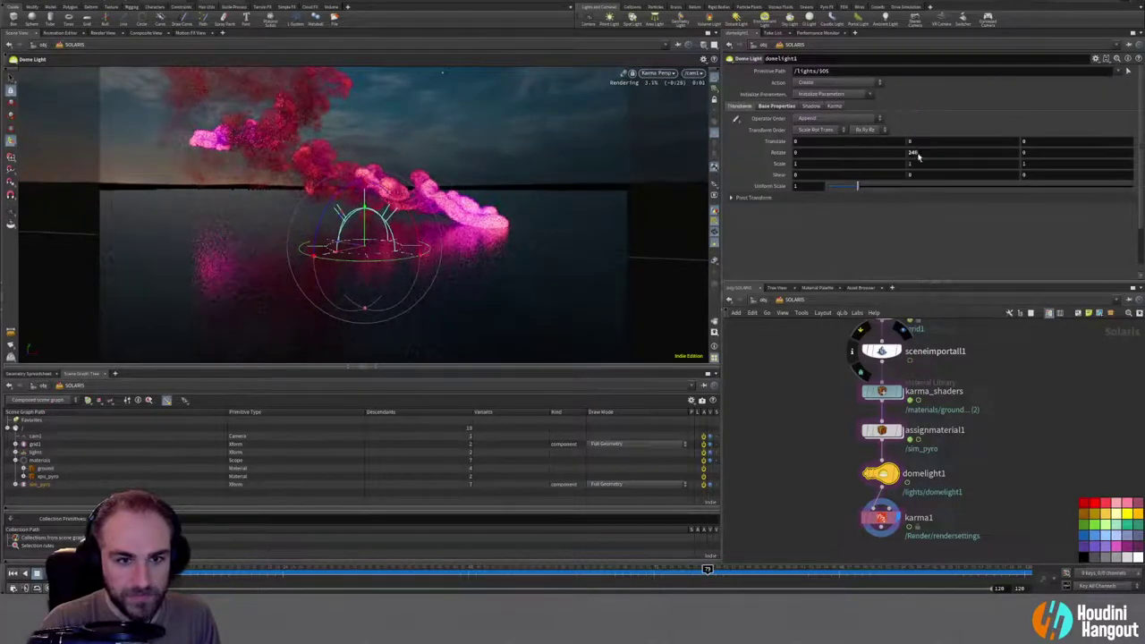
Step: Try tilting the dome light about its X and Z axes, and undo both changes
{"action": "middle_click_drag", "start_coordinate": [816, 153], "coordinate": [940, 140]}
{"action": "key", "text": "ctrl+z"}
{"action": "middle_click_drag", "start_coordinate": [1035, 152], "coordinate": [1133, 149]}
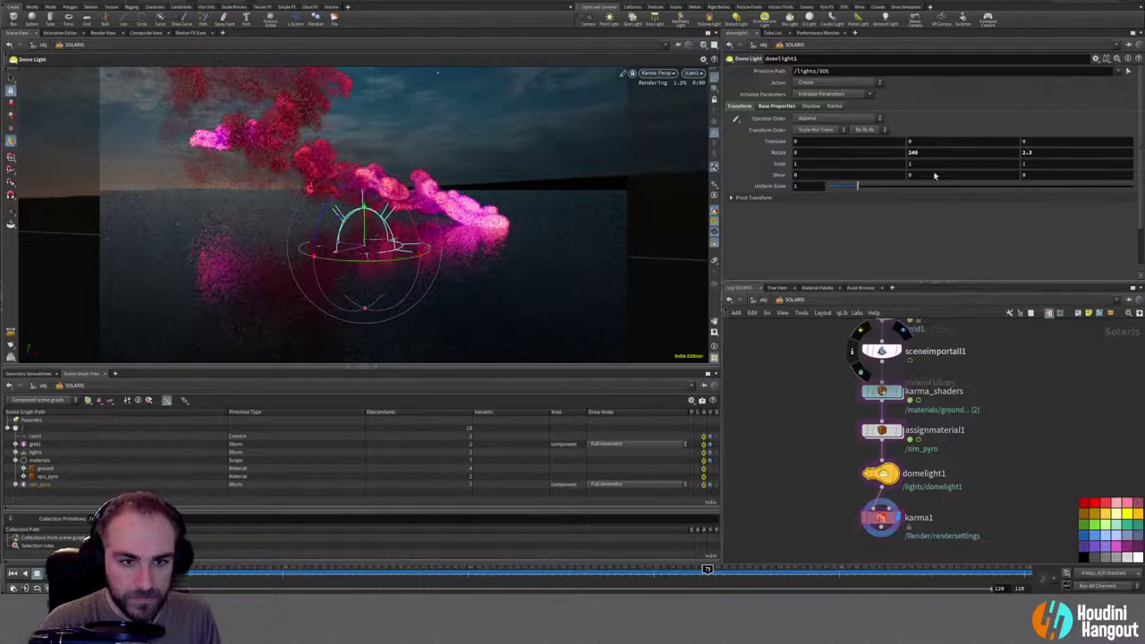
{"action": "key", "text": "ctrl+z"}
Step: Tilt the dome light slightly to a rotation of about 3.7, 239.98, -2.25 to level the HDRI horizon
{"action": "middle_click_drag", "start_coordinate": [926, 153], "coordinate": [924, 125]}
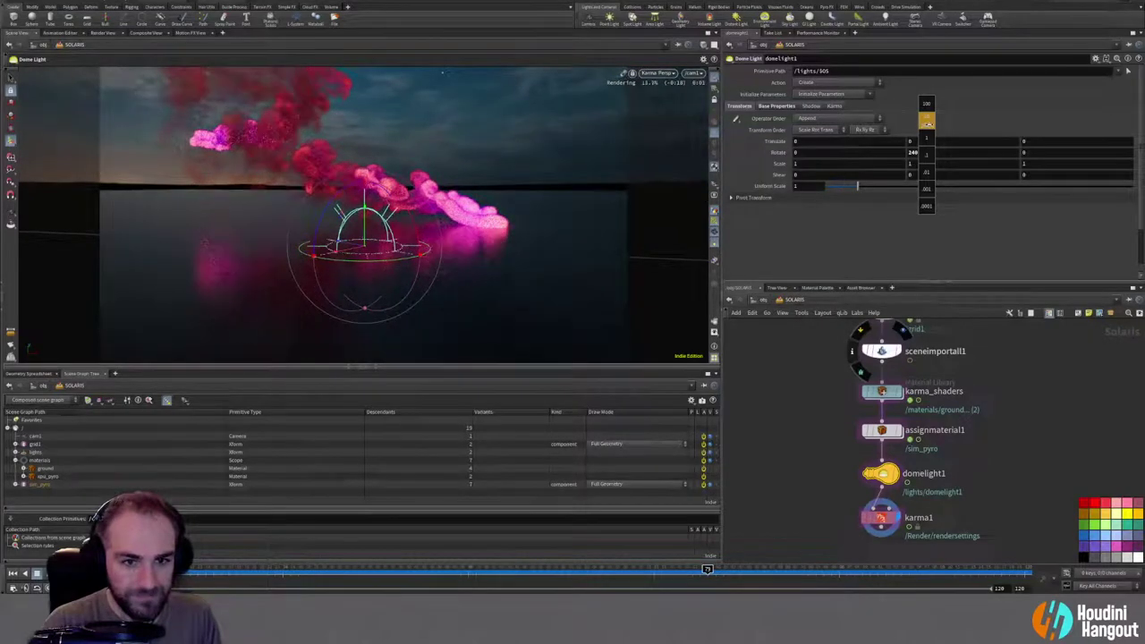
{"action": "middle_click_drag", "start_coordinate": [931, 124], "coordinate": [930, 126]}
{"action": "middle_click_drag", "start_coordinate": [799, 154], "coordinate": [804, 118]}
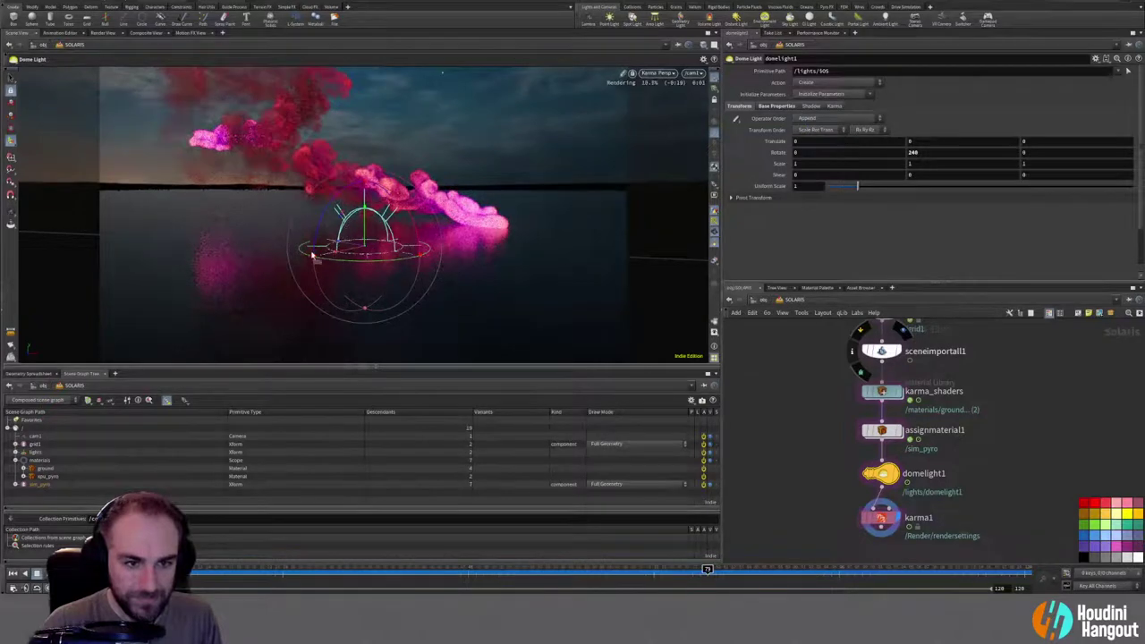
{"action": "left_click_drag", "start_coordinate": [317, 236], "coordinate": [314, 235]}
{"action": "left_click_drag", "start_coordinate": [412, 223], "coordinate": [412, 221]}
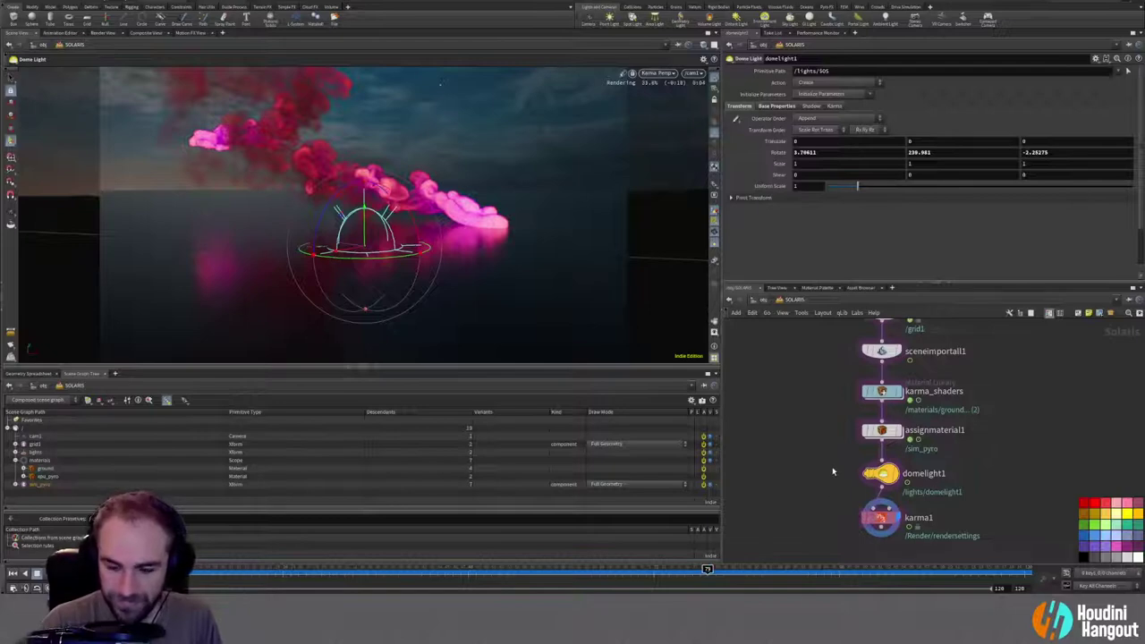
Step: Lower the grid1 ground plane by setting its Y translation to -1
{"action": "scroll", "coordinate": [831, 420], "scroll_direction": "up", "scroll_amount": 3}
{"action": "left_click", "coordinate": [877, 341]}
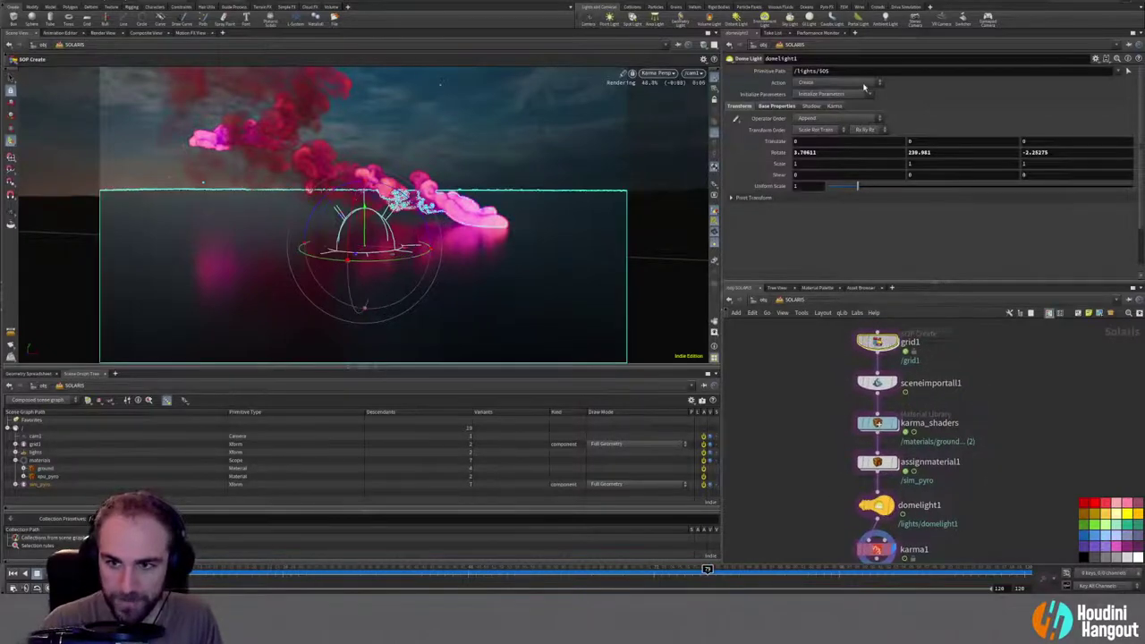
{"action": "middle_click_drag", "start_coordinate": [937, 188], "coordinate": [890, 188]}
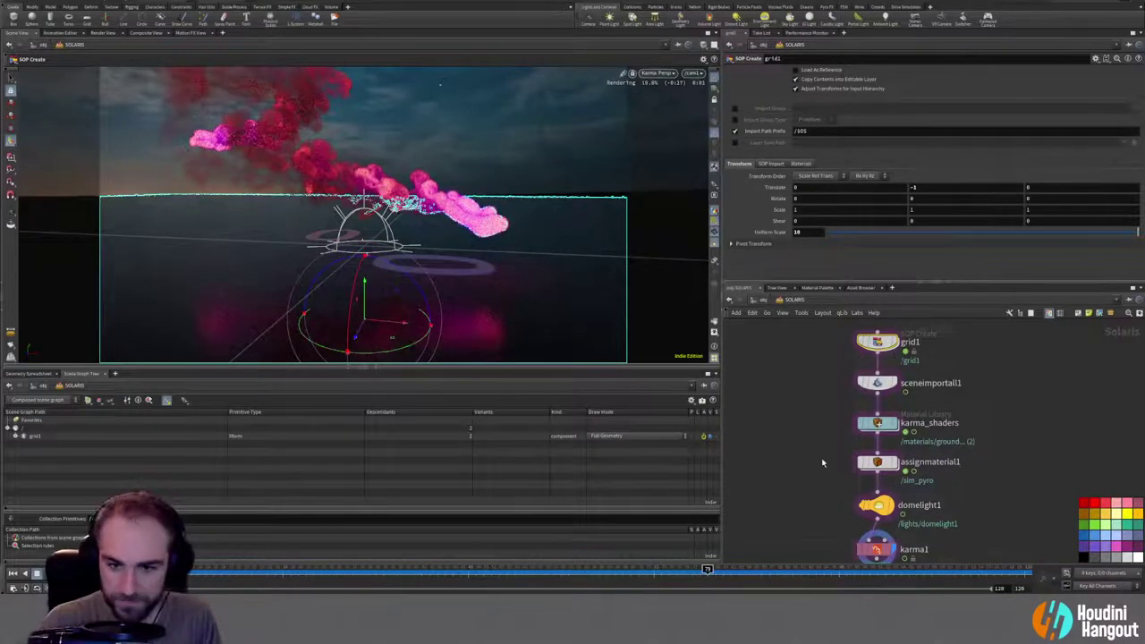
Step: Tilt domelight1 further to a rotation of about 8.07, 239.85, -5.94 to align the sky with the ground
{"action": "left_click", "coordinate": [885, 510]}
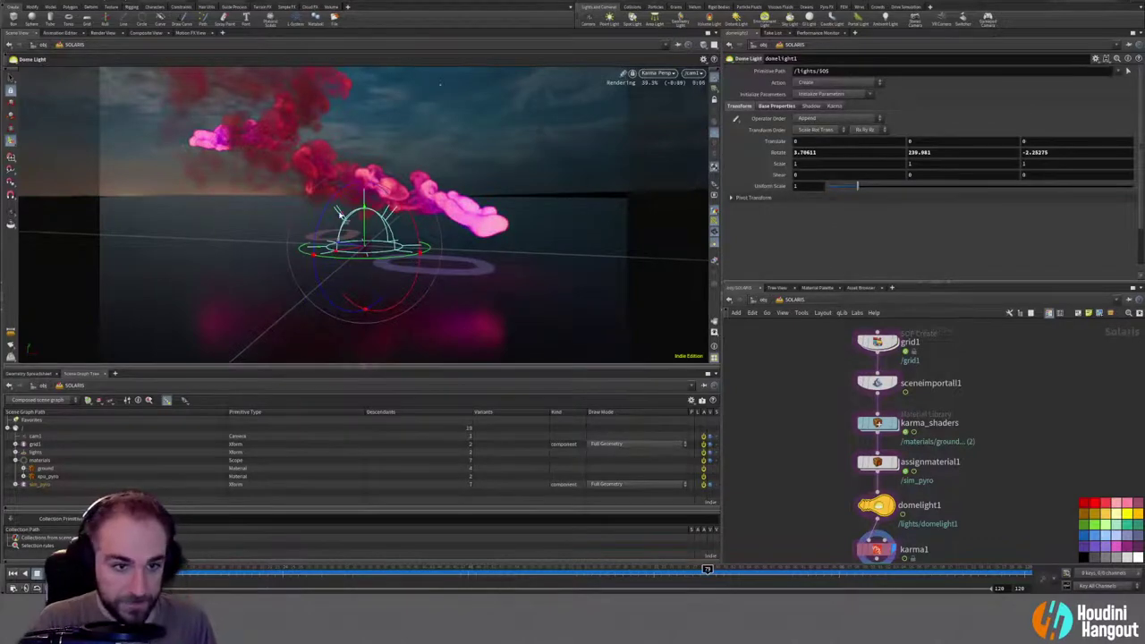
{"action": "left_click_drag", "start_coordinate": [411, 211], "coordinate": [399, 218]}
{"action": "left_click_drag", "start_coordinate": [319, 224], "coordinate": [321, 219]}
{"action": "left_click_drag", "start_coordinate": [412, 218], "coordinate": [408, 221]}
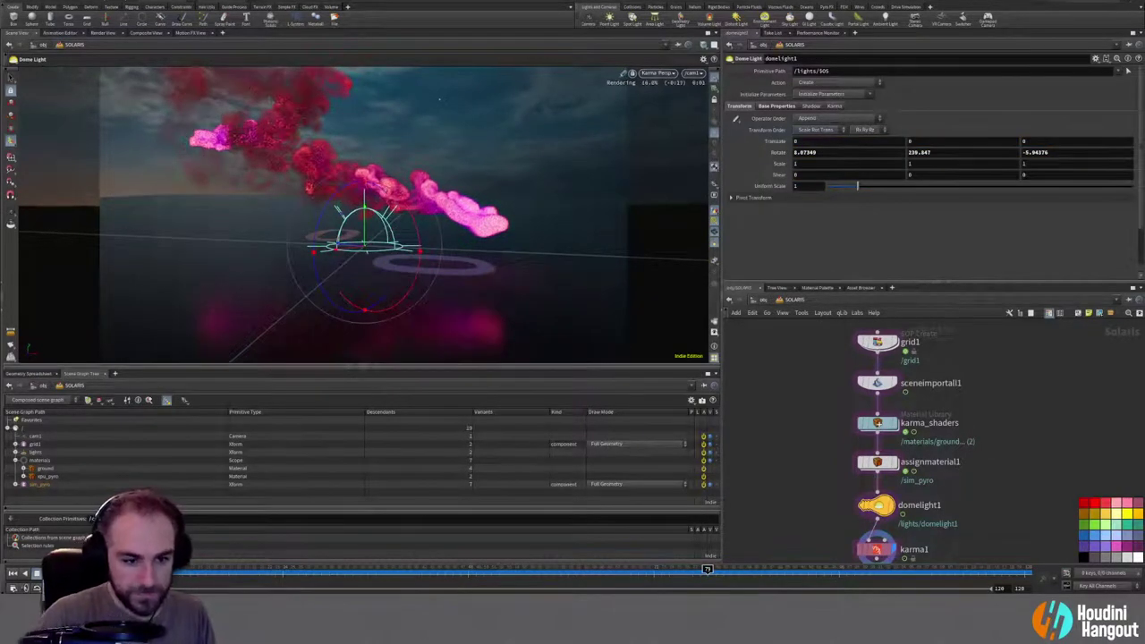
Step: Return to the first frame and rotate the grid1 ground plane about its Y axis to roughly 9 degrees
{"action": "left_click", "coordinate": [14, 574]}
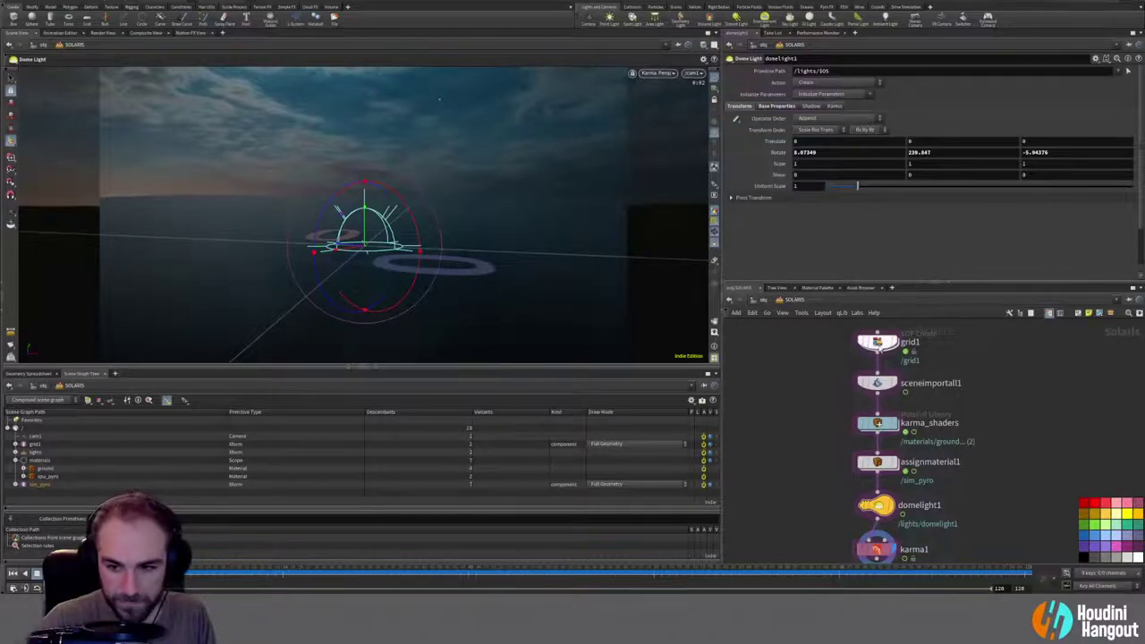
{"action": "left_click", "coordinate": [876, 342]}
{"action": "left_click_drag", "start_coordinate": [395, 351], "coordinate": [404, 354]}
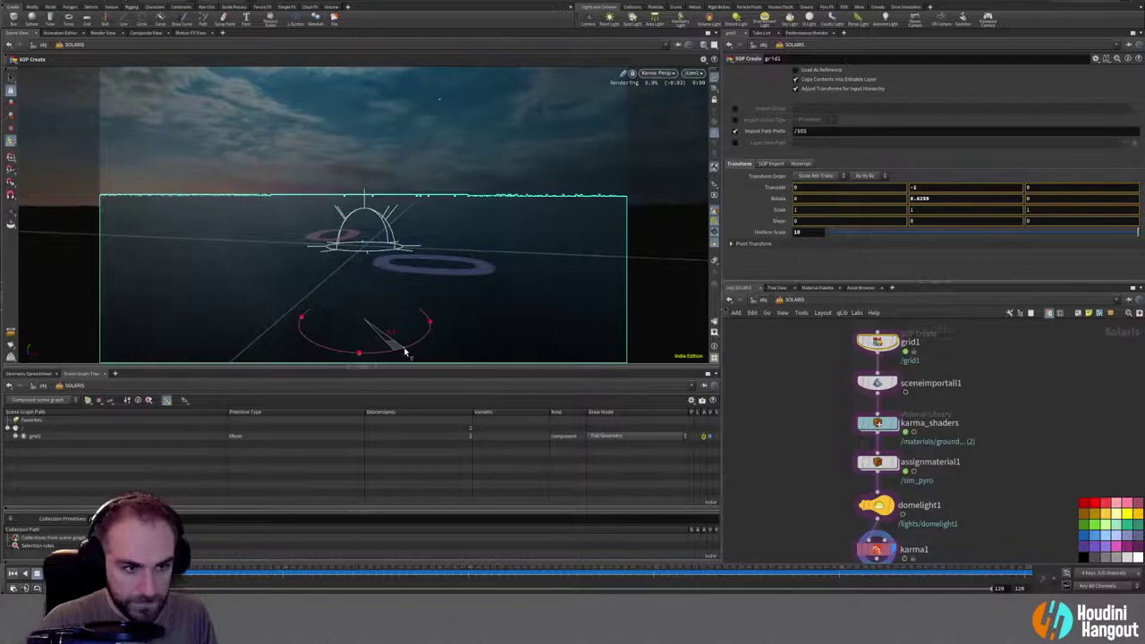
{"action": "left_click_drag", "start_coordinate": [404, 351], "coordinate": [405, 353]}
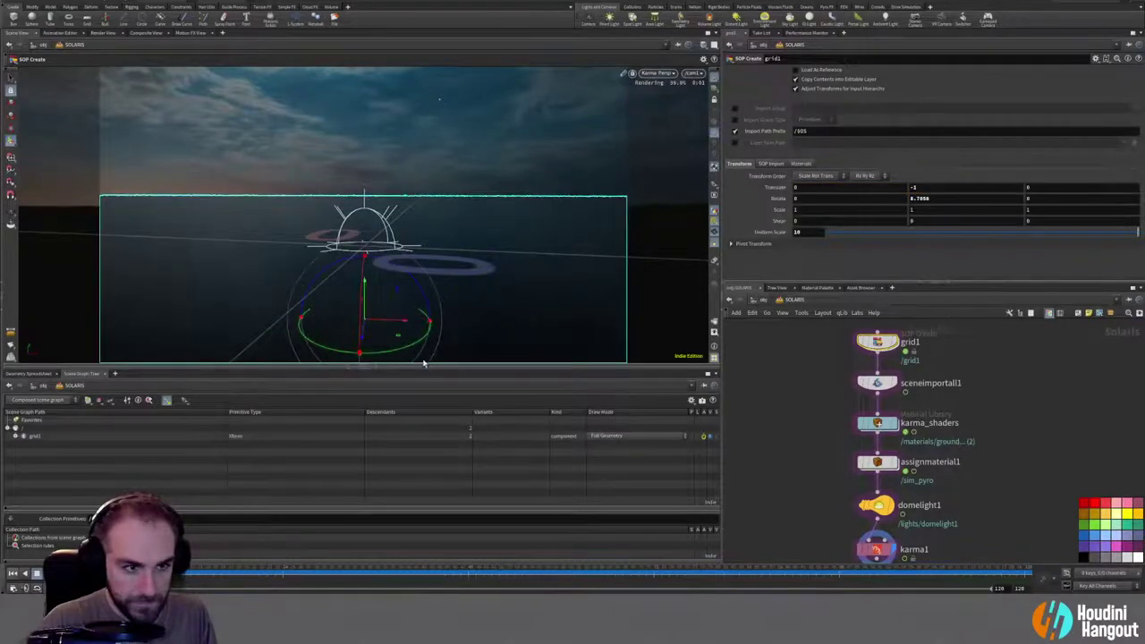
Step: Review the Karma render of karma1 across the timeline, from frame 14 through the end and back to frame 52
{"action": "left_click", "coordinate": [204, 573]}
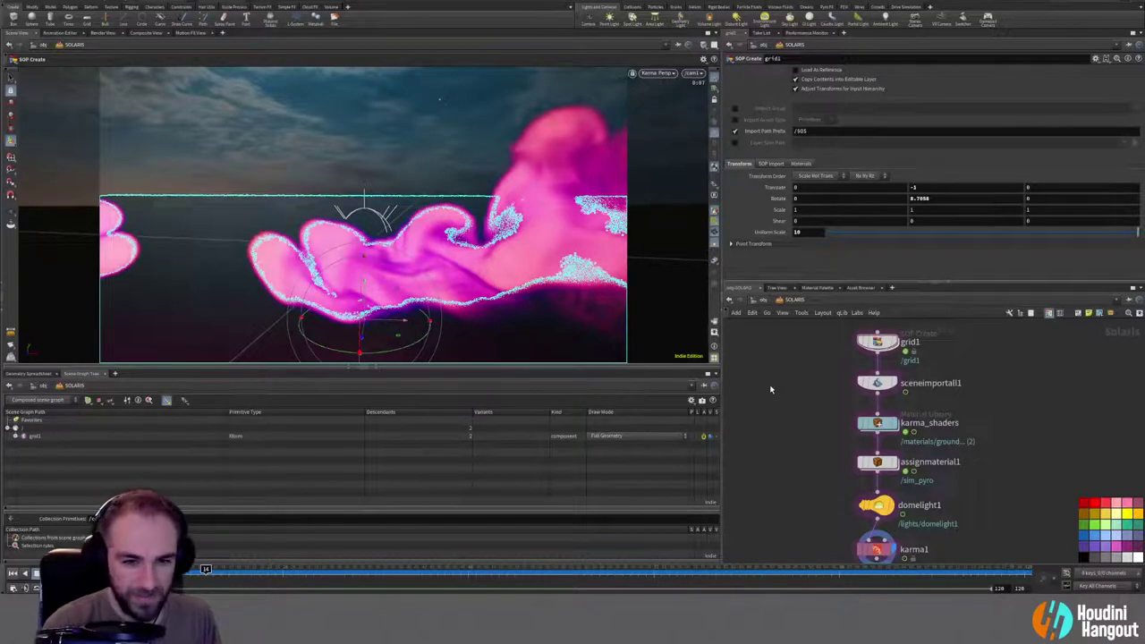
{"action": "left_click", "coordinate": [856, 549]}
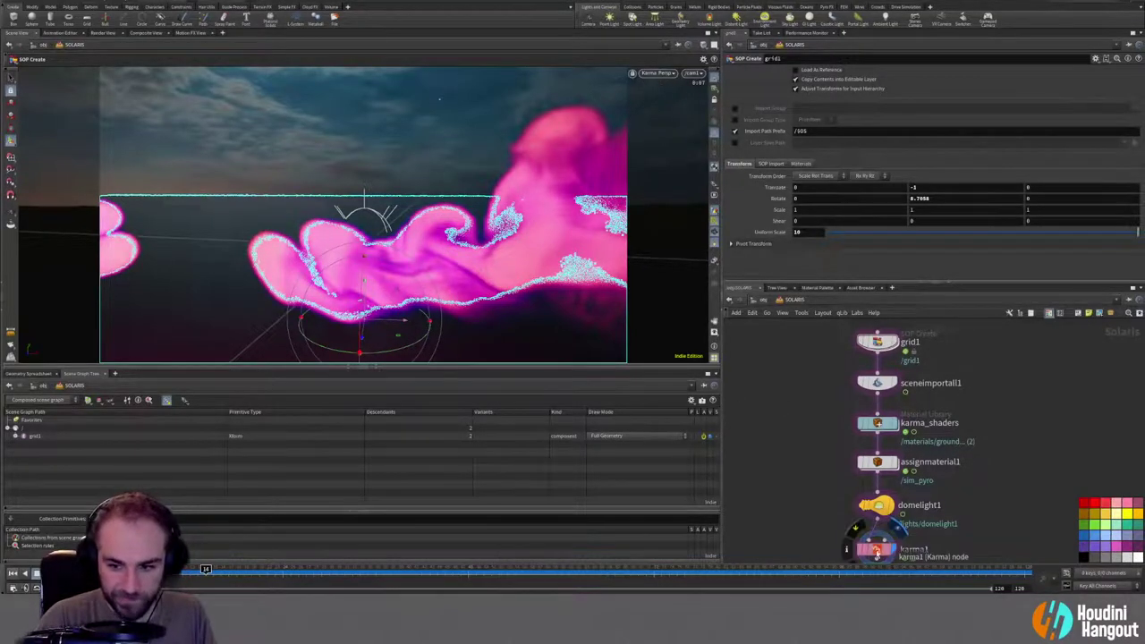
{"action": "left_click", "coordinate": [283, 570]}
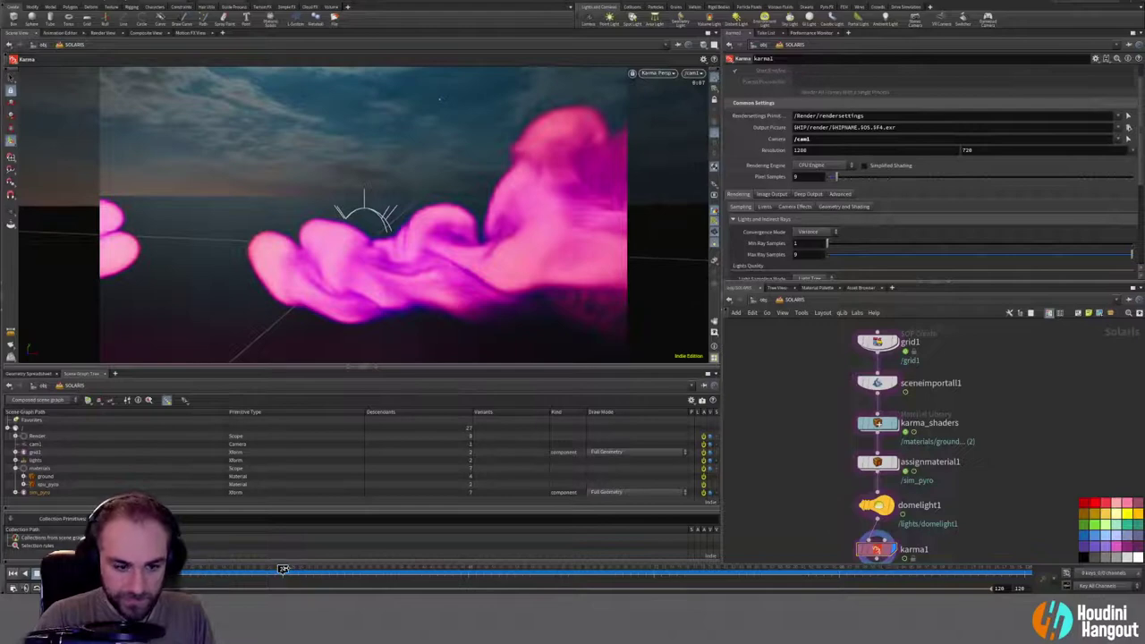
{"action": "left_click", "coordinate": [345, 571]}
{"action": "left_click", "coordinate": [474, 572]}
{"action": "left_click", "coordinate": [577, 574]}
{"action": "left_click_drag", "start_coordinate": [582, 578], "coordinate": [668, 582]}
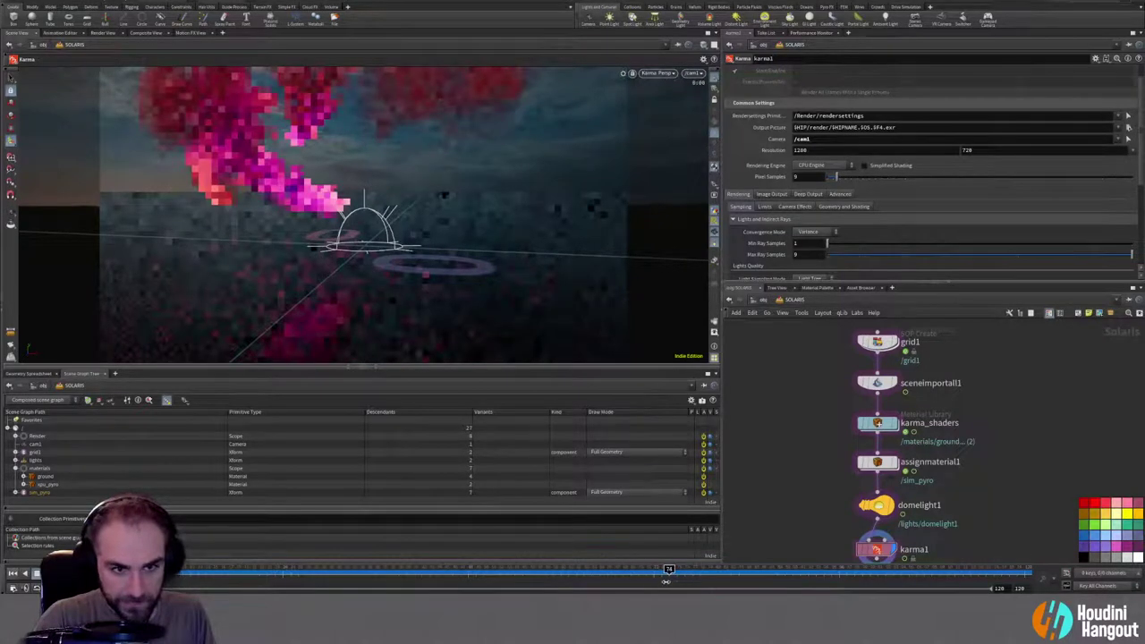
{"action": "left_click", "coordinate": [800, 578]}
{"action": "left_click", "coordinate": [902, 580]}
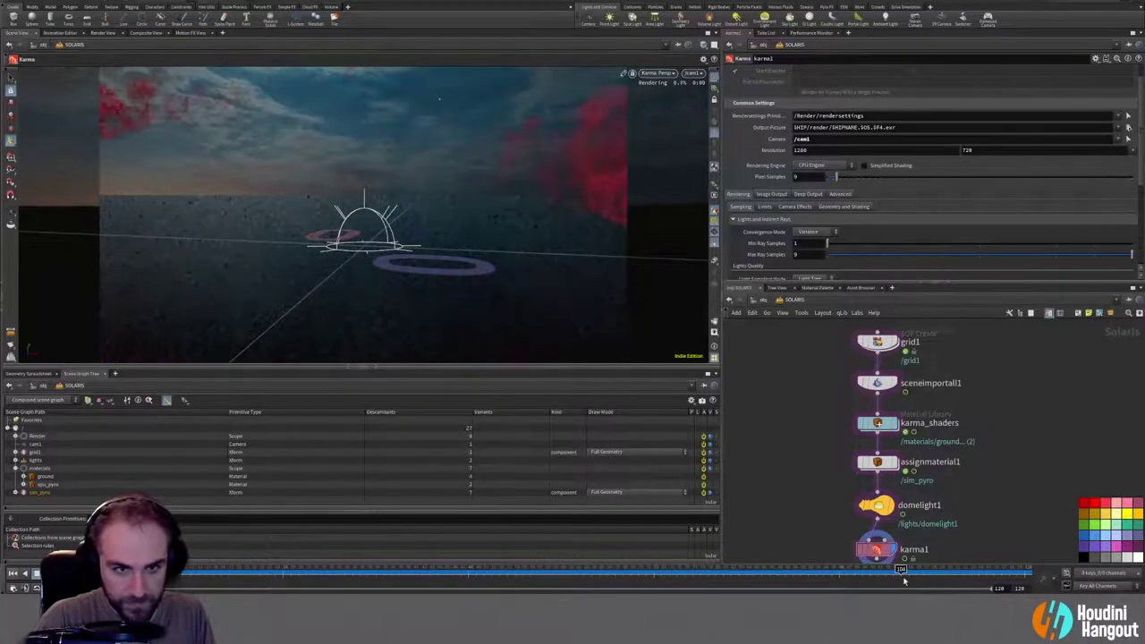
{"action": "left_click", "coordinate": [985, 580]}
{"action": "left_click", "coordinate": [1018, 574]}
{"action": "left_click_drag", "start_coordinate": [1018, 570], "coordinate": [497, 571]}
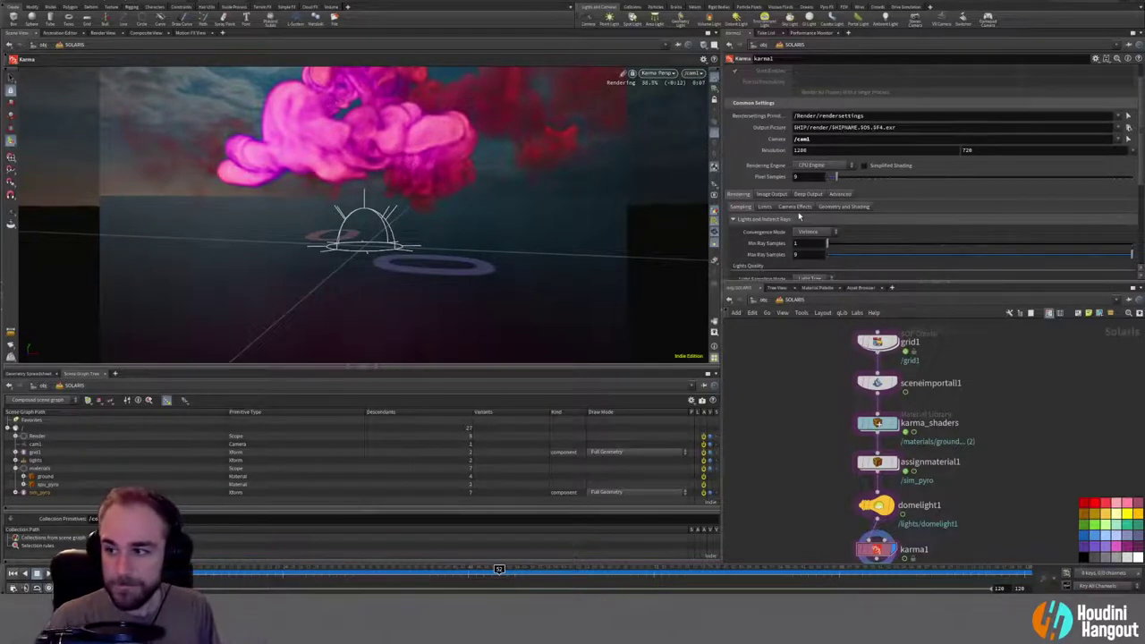
Step: Set karma1's Pixel Samples to 64 and look over its sampling settings
{"action": "left_click", "coordinate": [808, 176]}
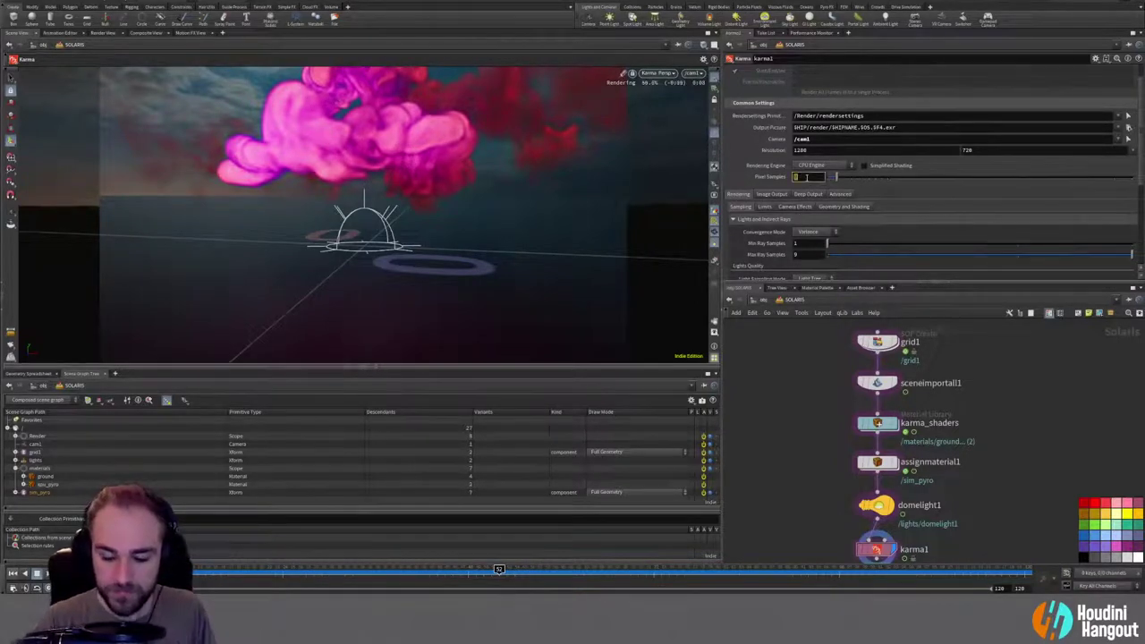
{"action": "type", "text": "64"}
{"action": "key", "text": "Return"}
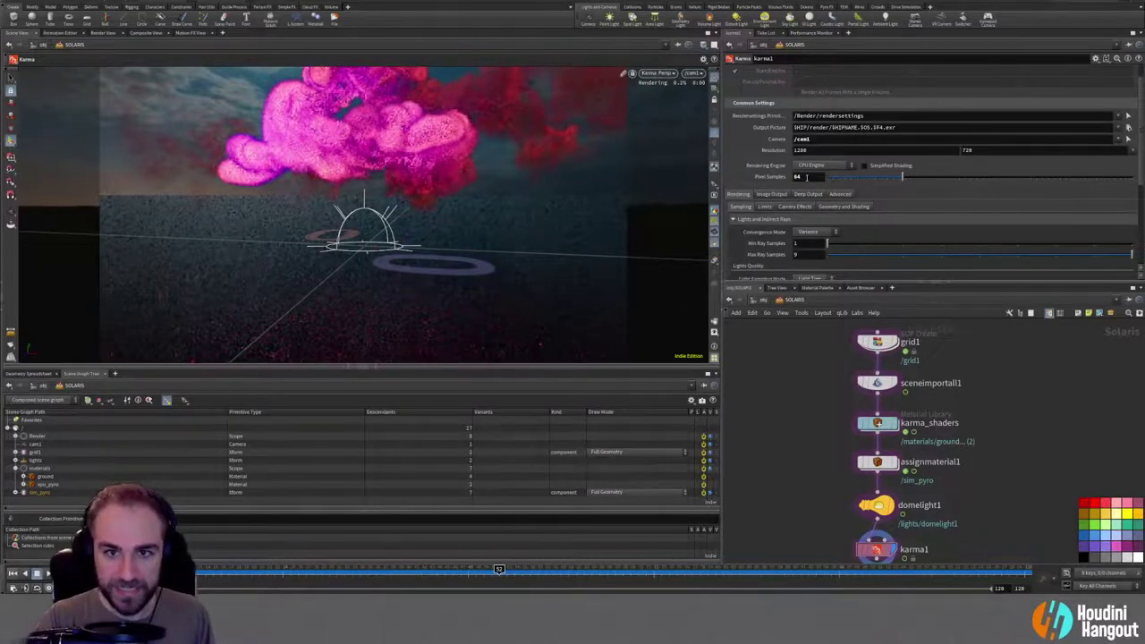
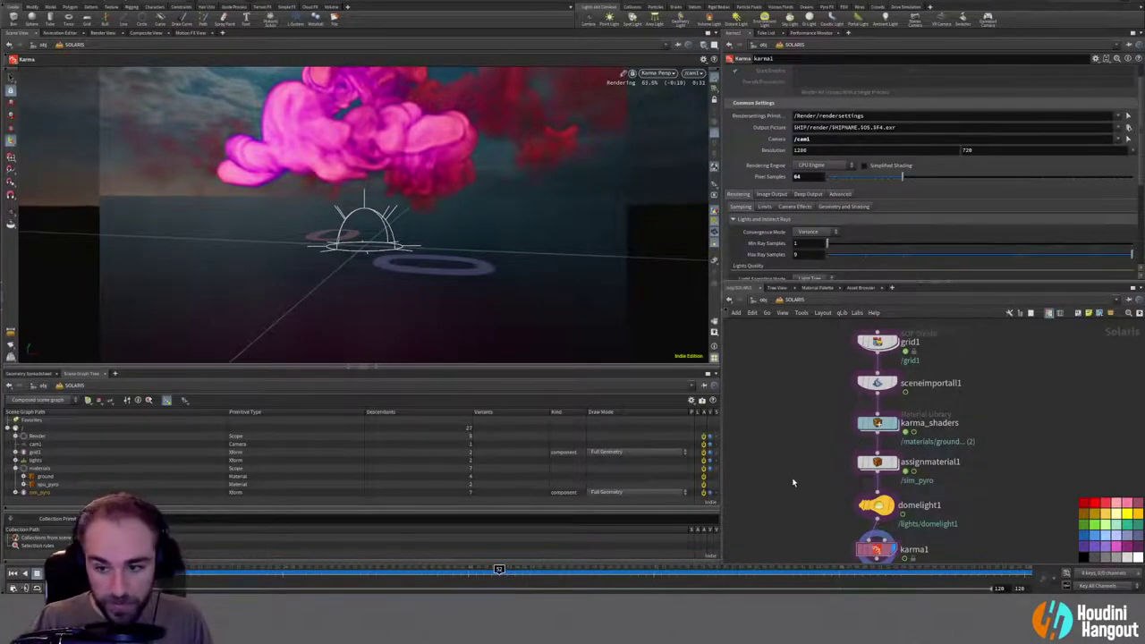
{"action": "scroll", "coordinate": [765, 246], "scroll_direction": "down", "scroll_amount": 3}
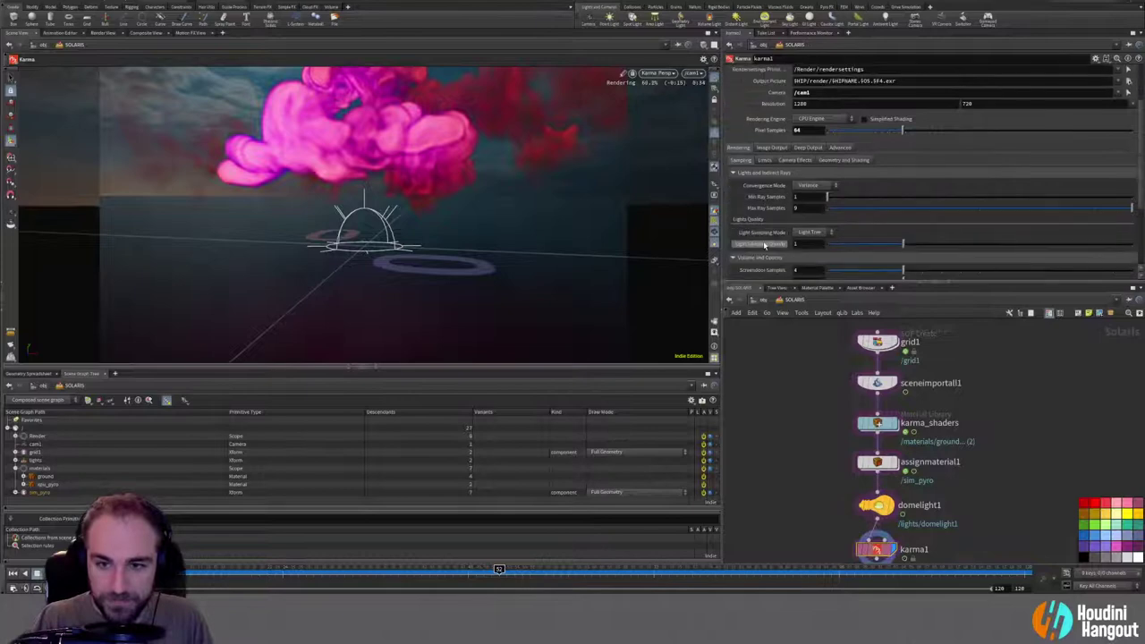
{"action": "scroll", "coordinate": [764, 245], "scroll_direction": "down", "scroll_amount": 1}
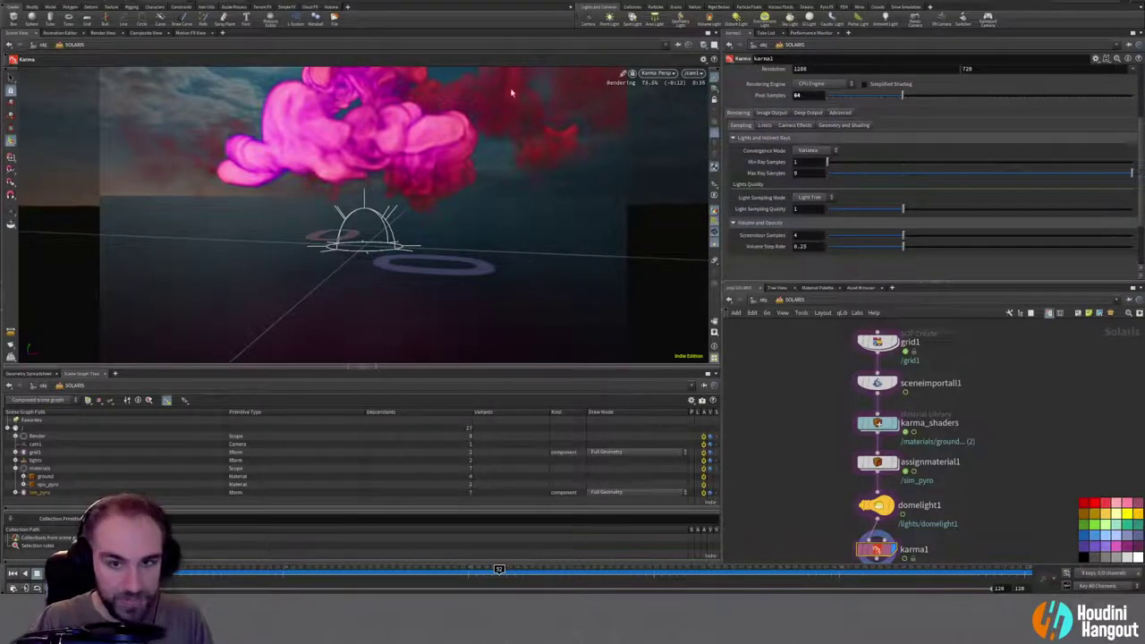
Step: Try rendering with karma1's XPU Engine (Alpha), switching the viewport to Storm and back to Karma, and restart the render
{"action": "left_click", "coordinate": [669, 74]}
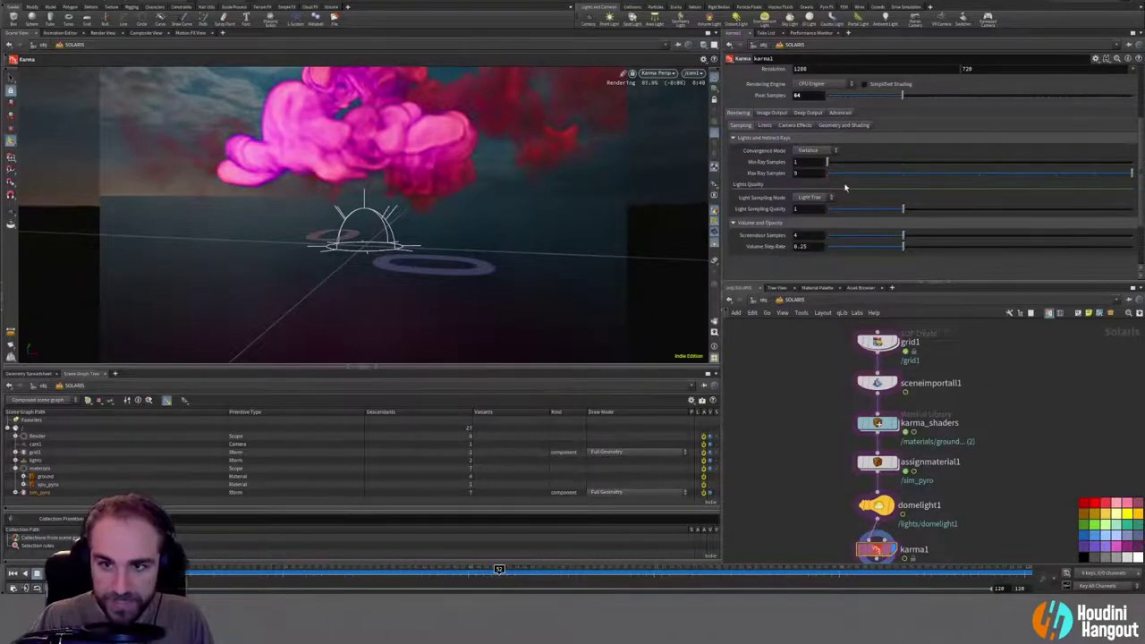
{"action": "scroll", "coordinate": [846, 184], "scroll_direction": "up", "scroll_amount": 1}
{"action": "left_click", "coordinate": [661, 73]}
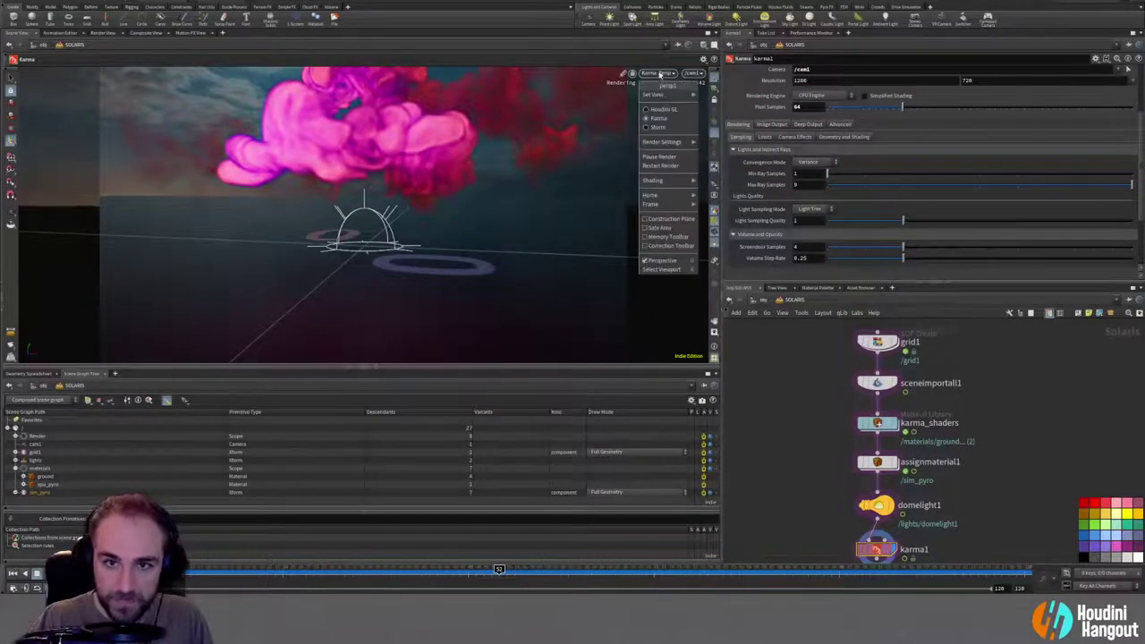
{"action": "left_click", "coordinate": [657, 126]}
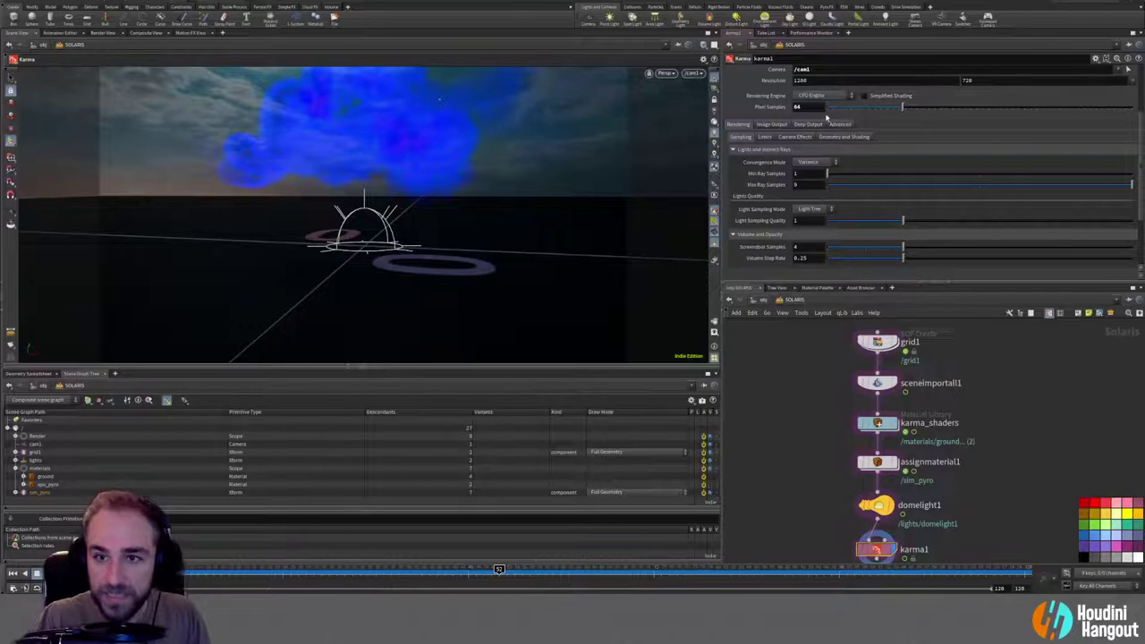
{"action": "left_click", "coordinate": [822, 96]}
{"action": "left_click", "coordinate": [818, 116]}
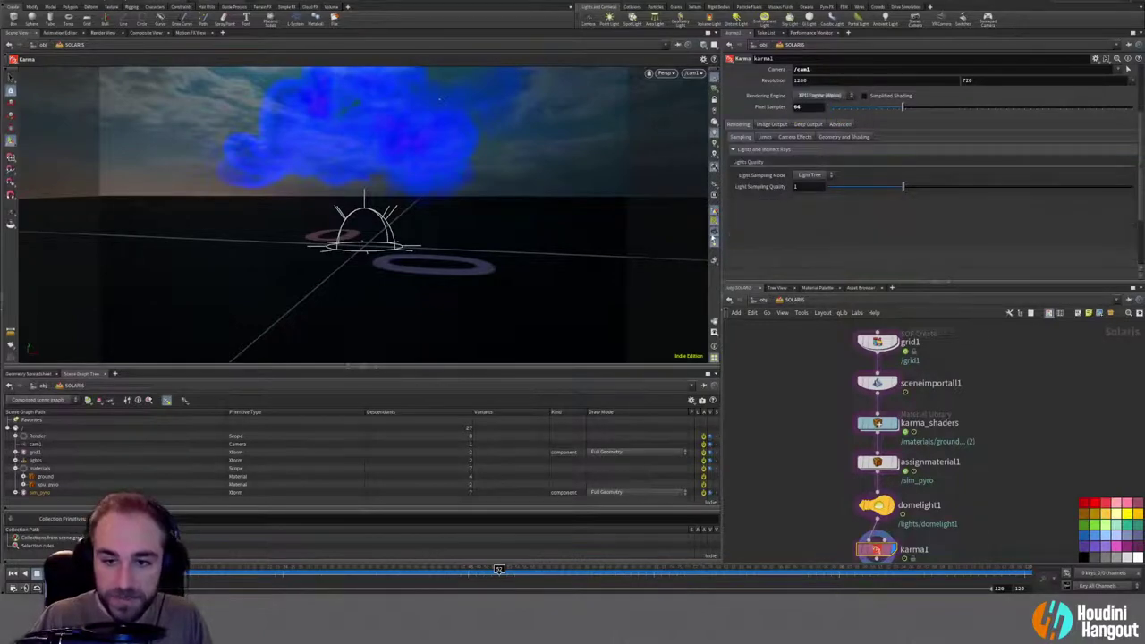
{"action": "left_click", "coordinate": [666, 73]}
{"action": "left_click", "coordinate": [670, 117]}
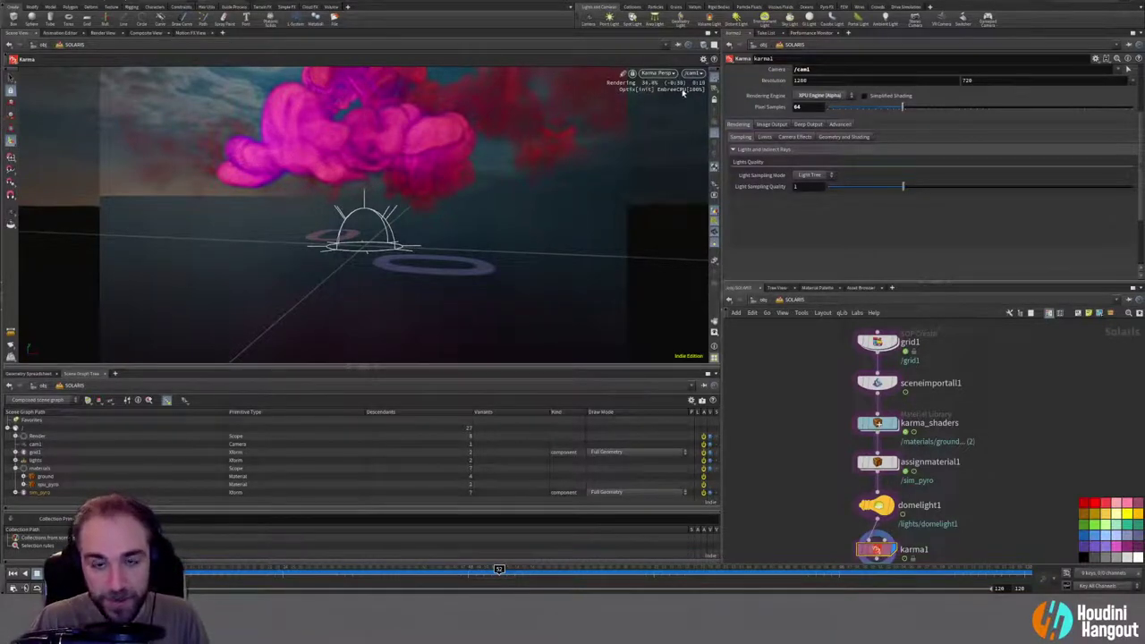
{"action": "left_click", "coordinate": [663, 74]}
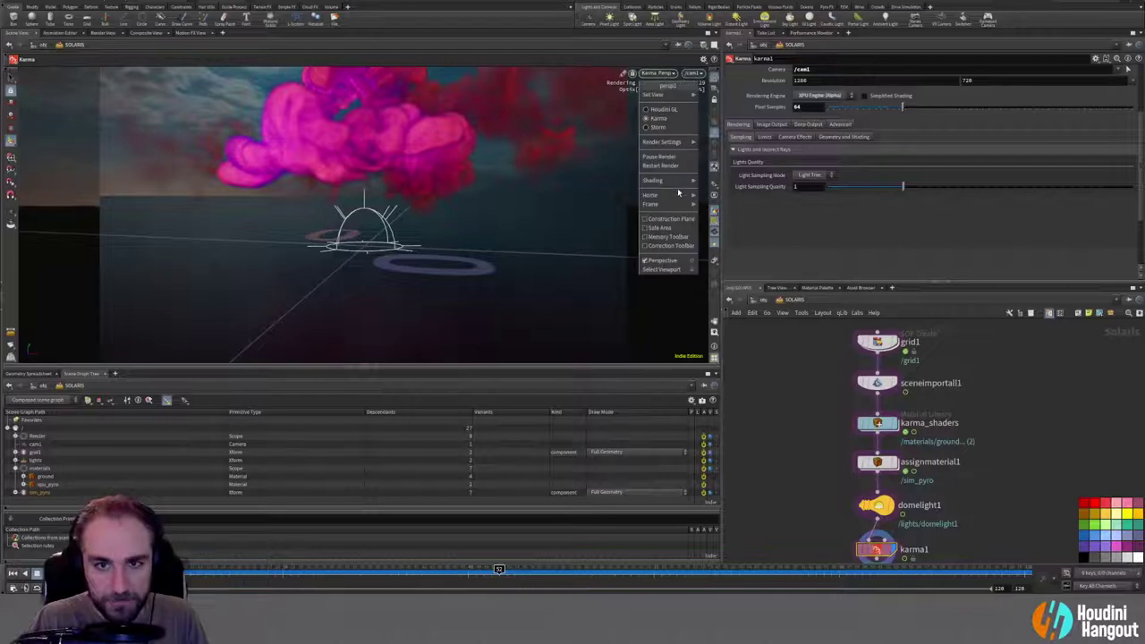
{"action": "left_click", "coordinate": [659, 167]}
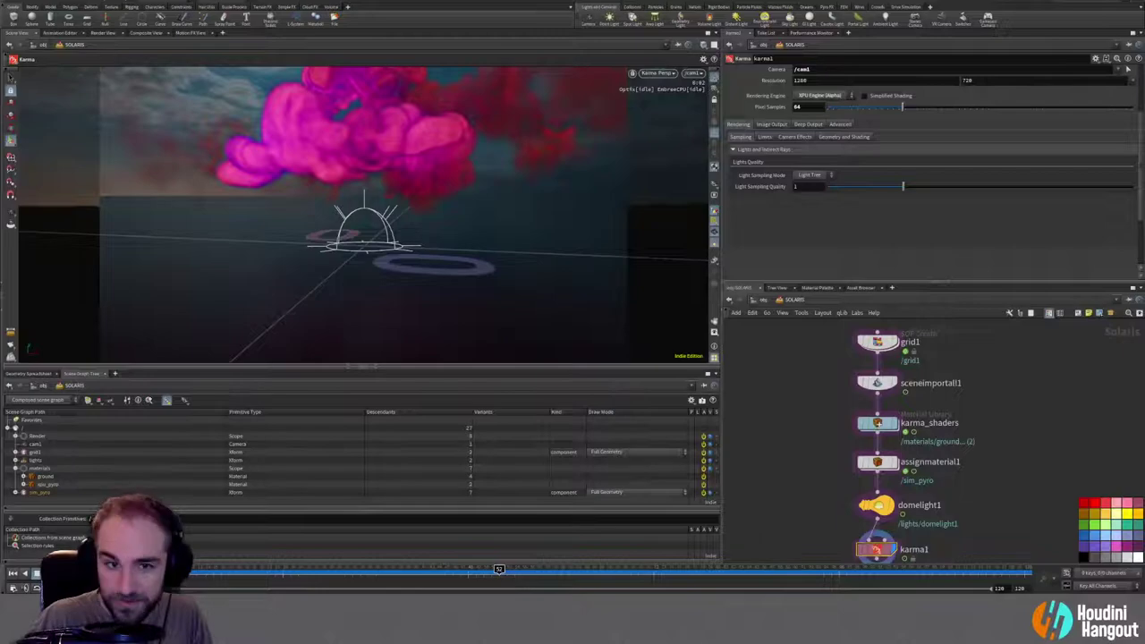
Step: Orbit around the pyro cloud to inspect the XPU render, and return the viewport to cam1
{"action": "left_click_drag", "start_coordinate": [367, 159], "coordinate": [413, 165], "text": "alt"}
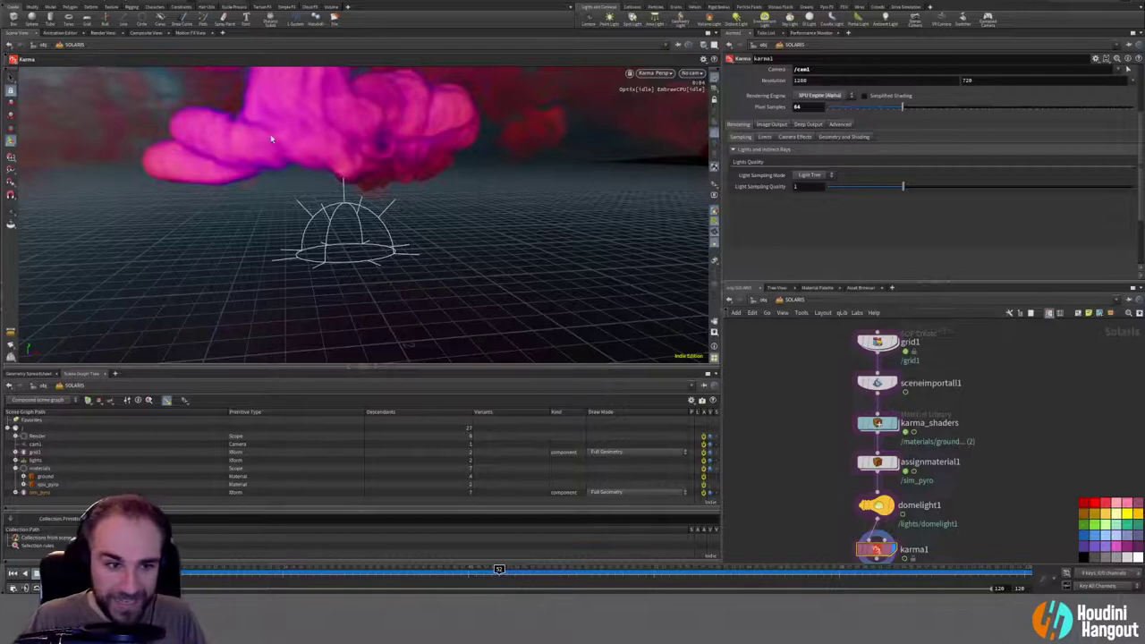
{"action": "left_click", "coordinate": [692, 74]}
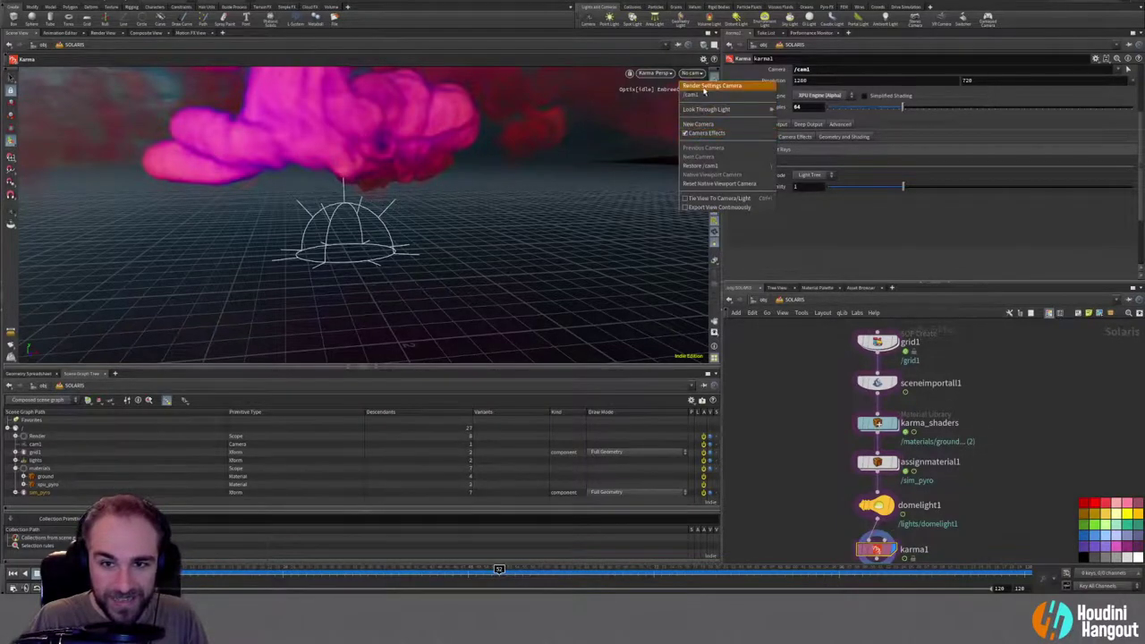
{"action": "left_click", "coordinate": [701, 98]}
Step: Set karma1's rendering engine back to CPU Engine
{"action": "left_click", "coordinate": [658, 72]}
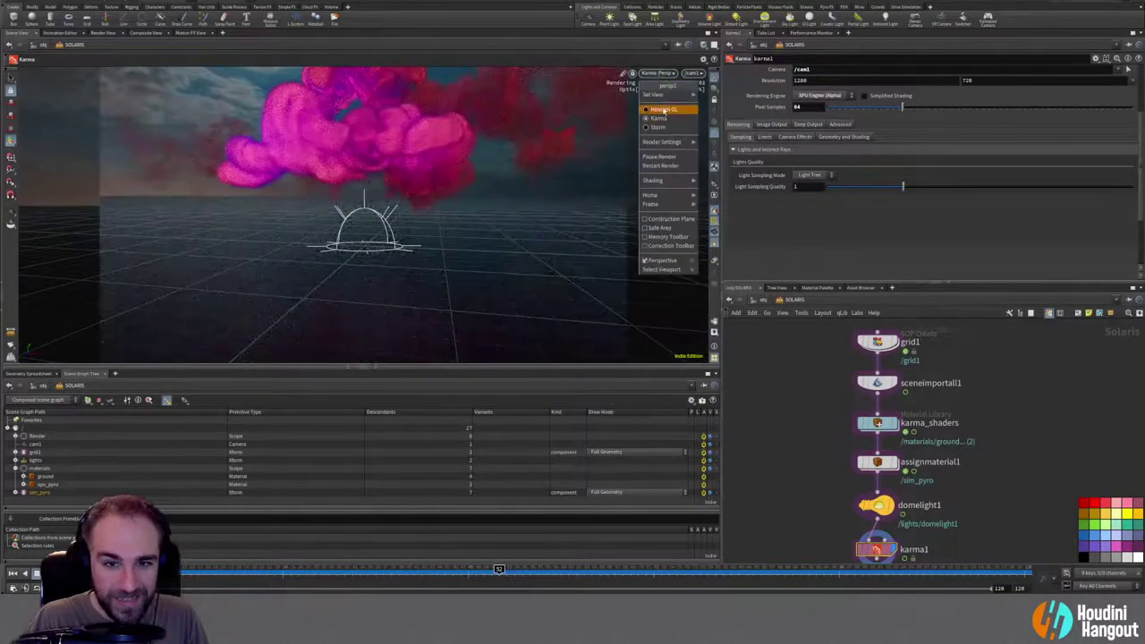
{"action": "left_click", "coordinate": [823, 184]}
{"action": "left_click", "coordinate": [819, 95]}
{"action": "left_click", "coordinate": [810, 114]}
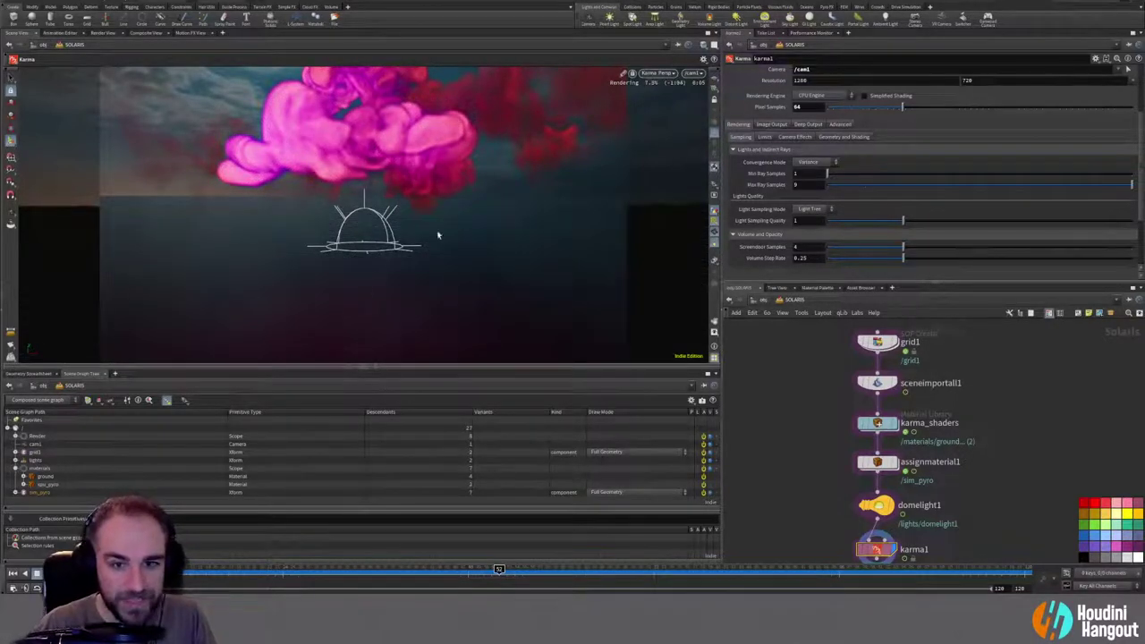
Step: Hide the dome light guide in the viewport and leave domelight1's transform handle for the View tool
{"action": "left_click", "coordinate": [877, 506]}
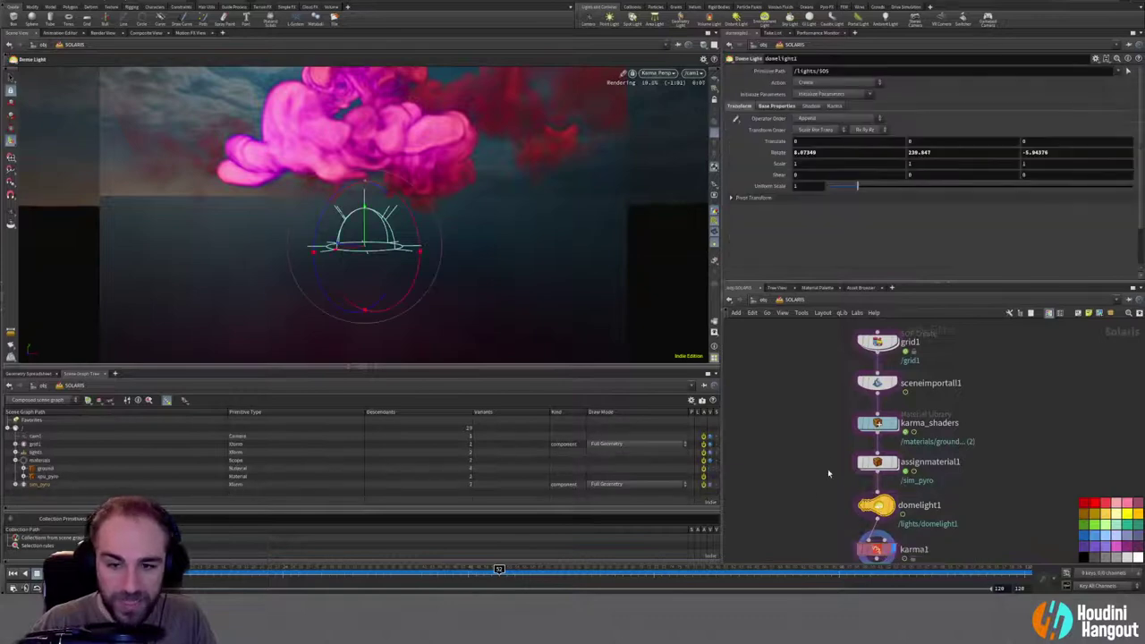
{"action": "left_click", "coordinate": [713, 220]}
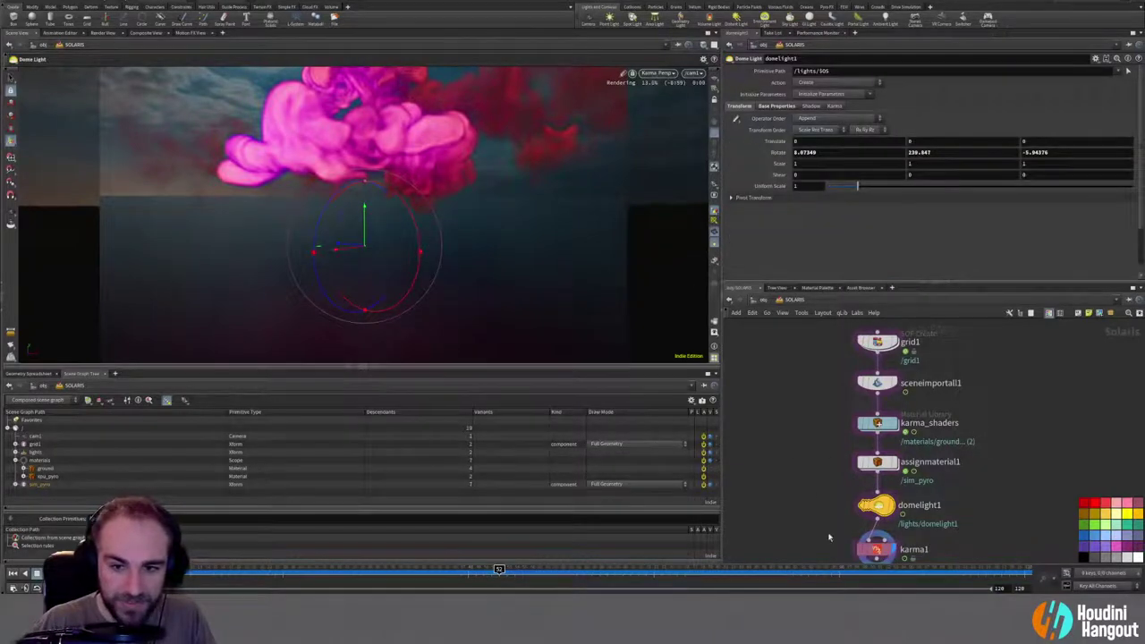
{"action": "key", "text": "Escape"}
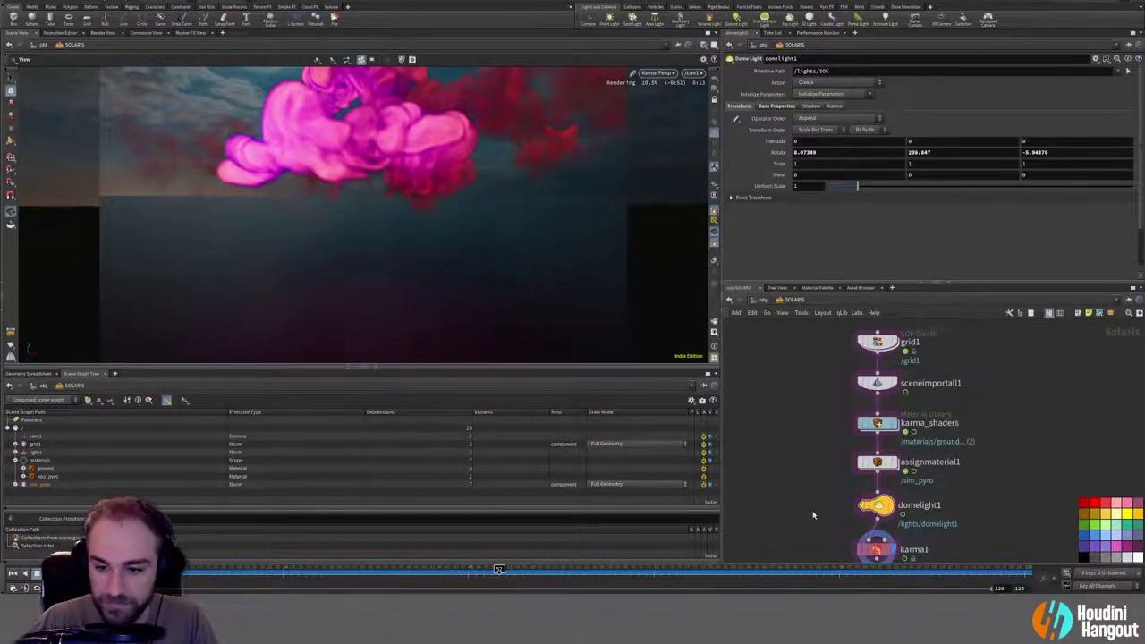
Step: Set Velocity Blur and Instance Velocity Blur to Velocity Blur on karma1, and check sim_pyro's volume fields in the scene graph
{"action": "left_click", "coordinate": [881, 549]}
{"action": "left_click", "coordinate": [765, 135]}
{"action": "left_click", "coordinate": [742, 137]}
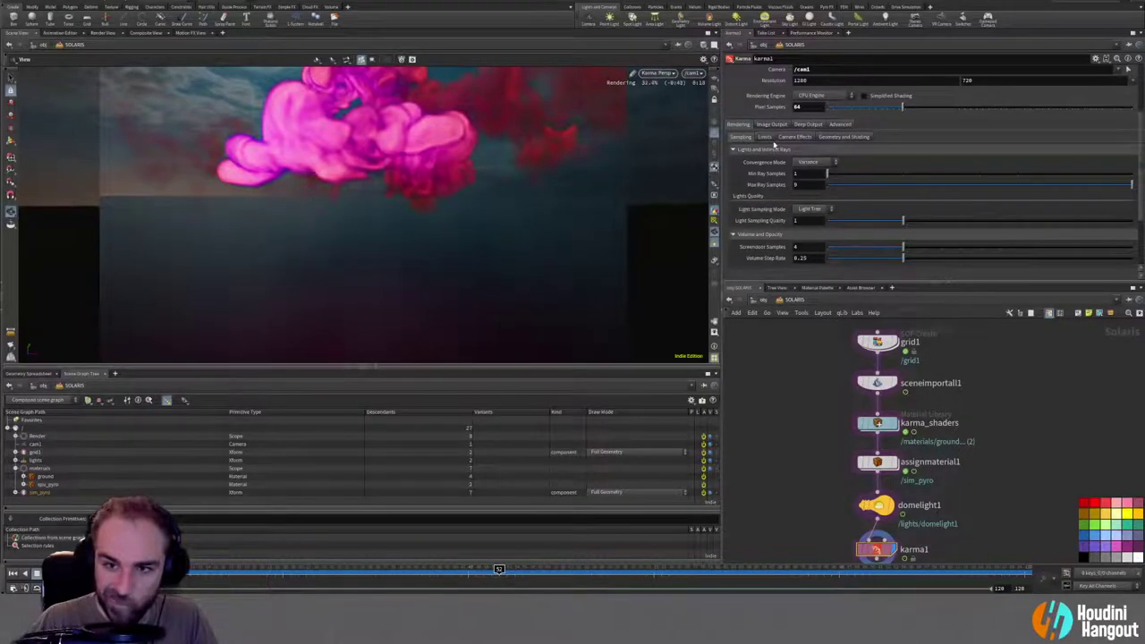
{"action": "left_click", "coordinate": [767, 136]}
{"action": "left_click", "coordinate": [792, 137]}
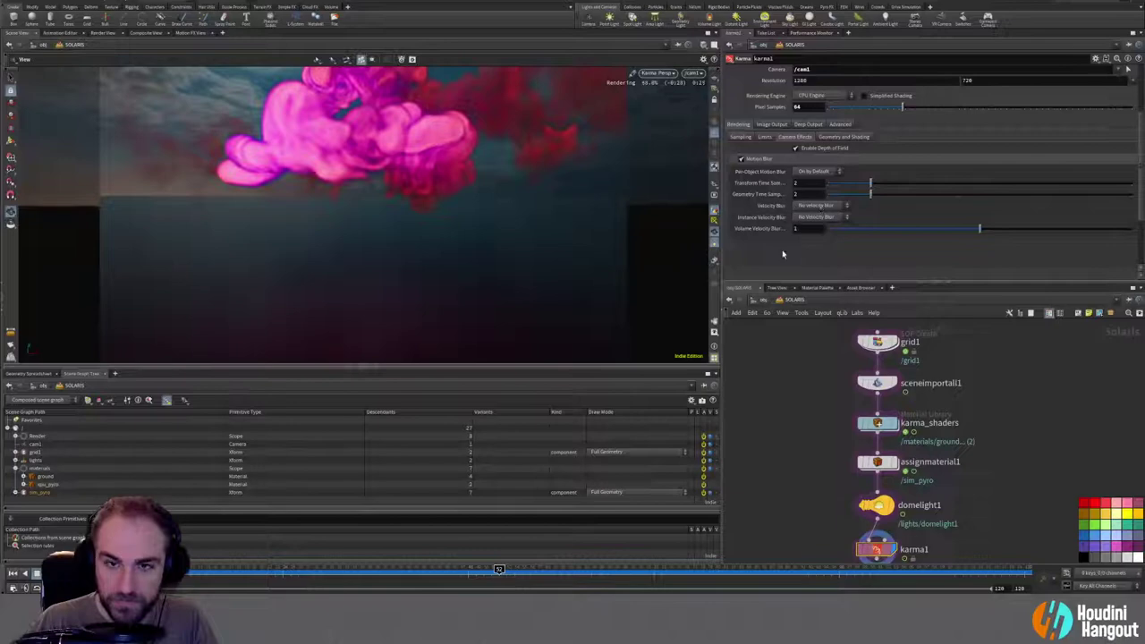
{"action": "left_click", "coordinate": [816, 206]}
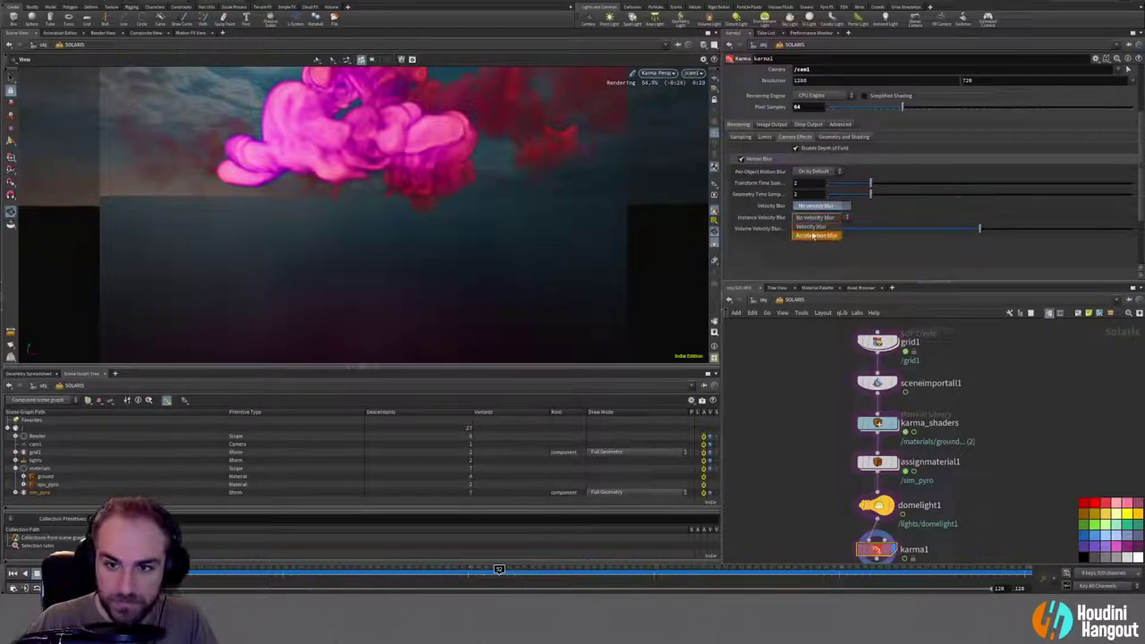
{"action": "left_click", "coordinate": [811, 229]}
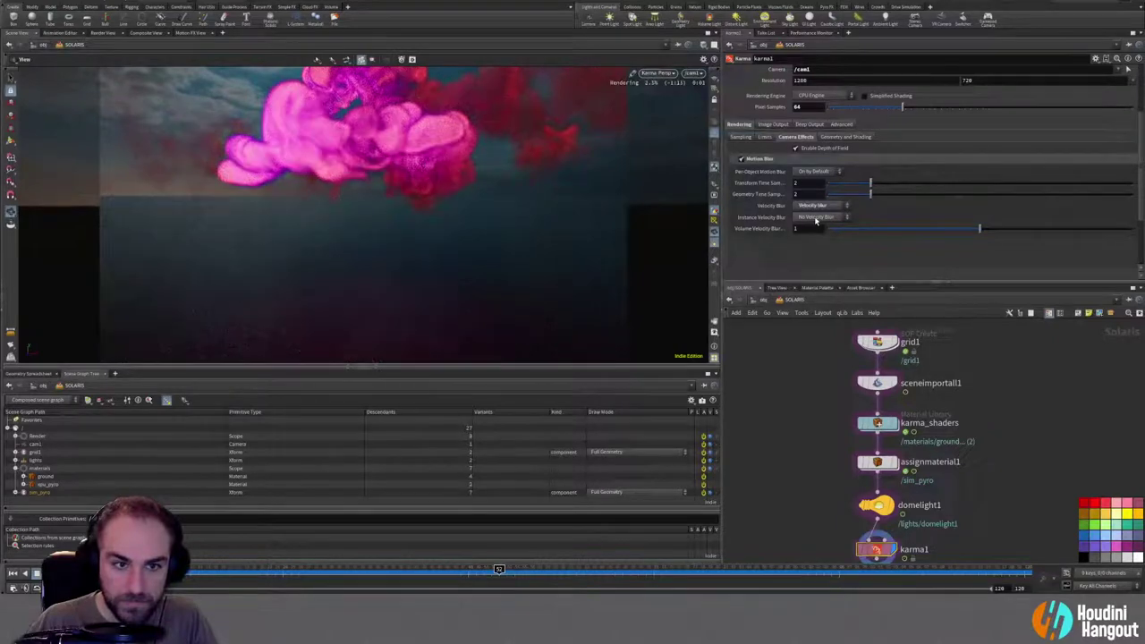
{"action": "left_click", "coordinate": [815, 217]}
{"action": "left_click", "coordinate": [809, 240]}
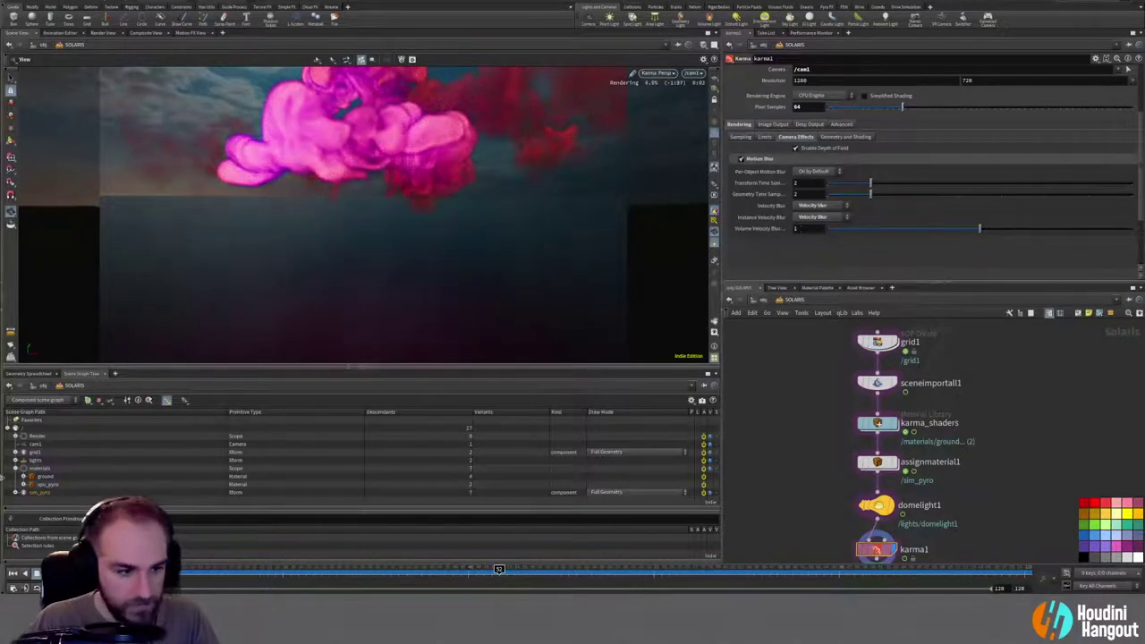
{"action": "left_click", "coordinate": [15, 492]}
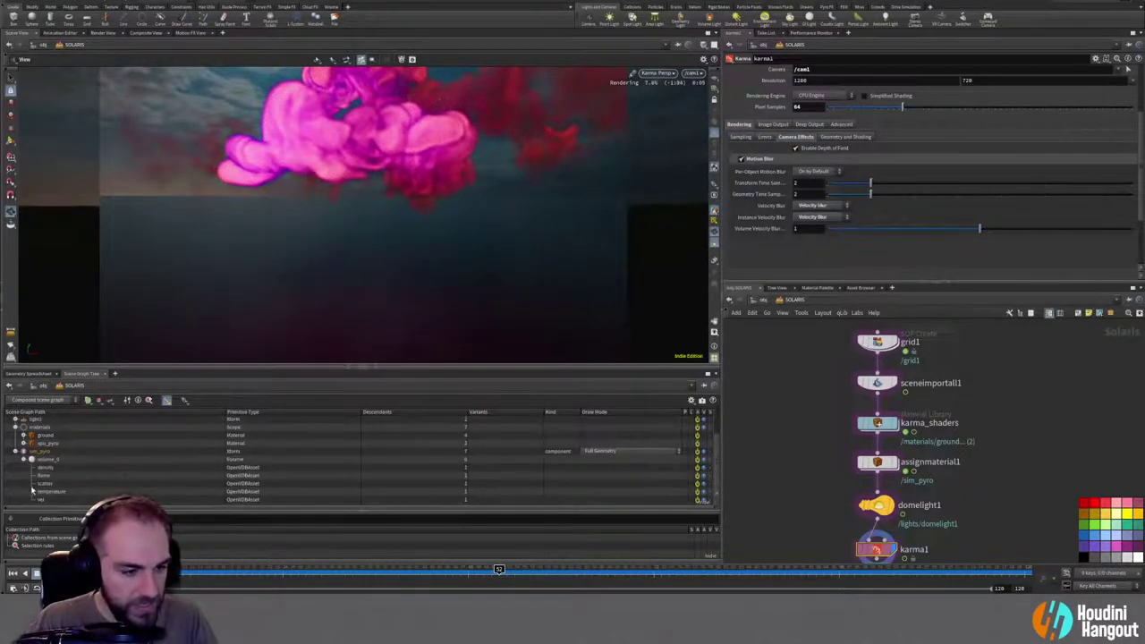
{"action": "left_click", "coordinate": [17, 451]}
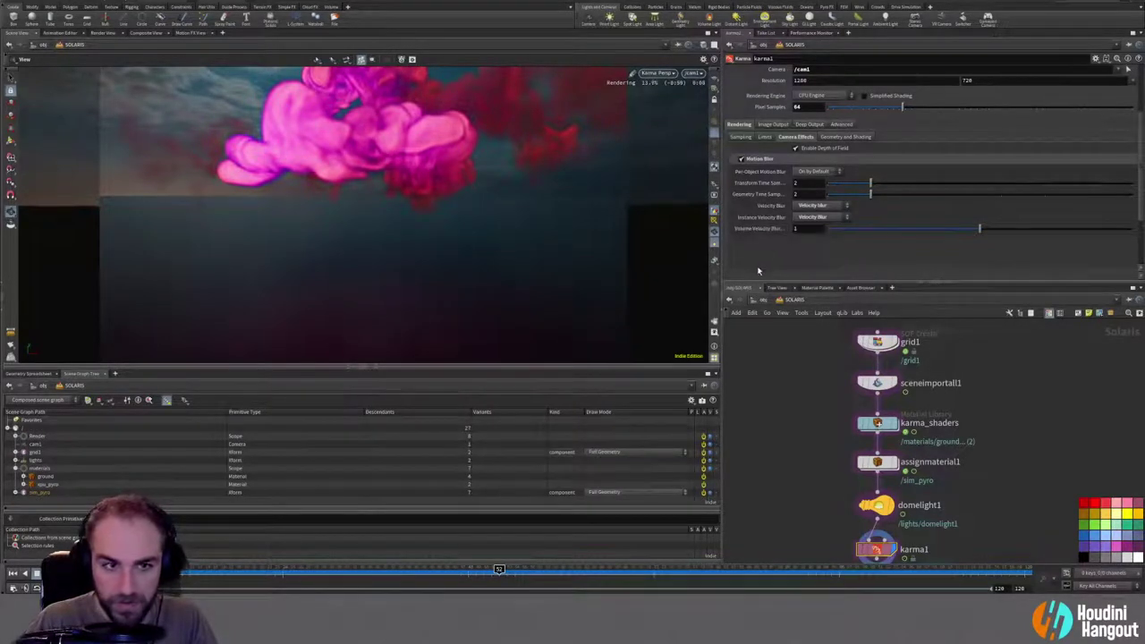
Step: Try a Volume Velocity Blur of 10 on karma1 and set it back to 1
{"action": "left_click", "coordinate": [814, 229]}
{"action": "type", "text": "0"}
{"action": "key", "text": "Return"}
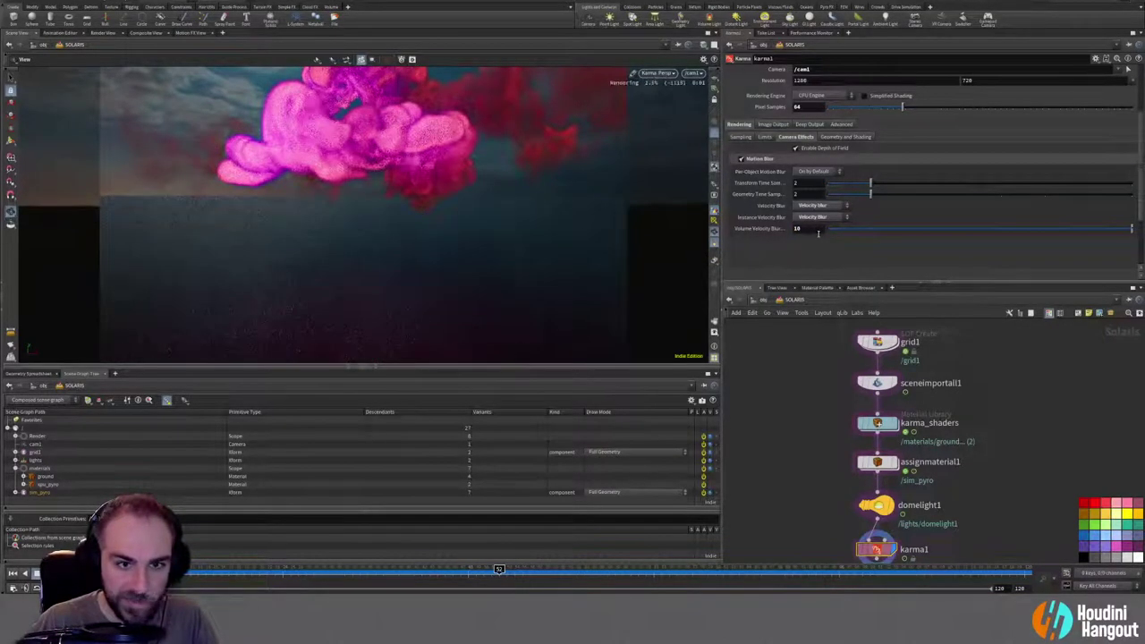
{"action": "left_click_drag", "start_coordinate": [817, 230], "coordinate": [683, 226]}
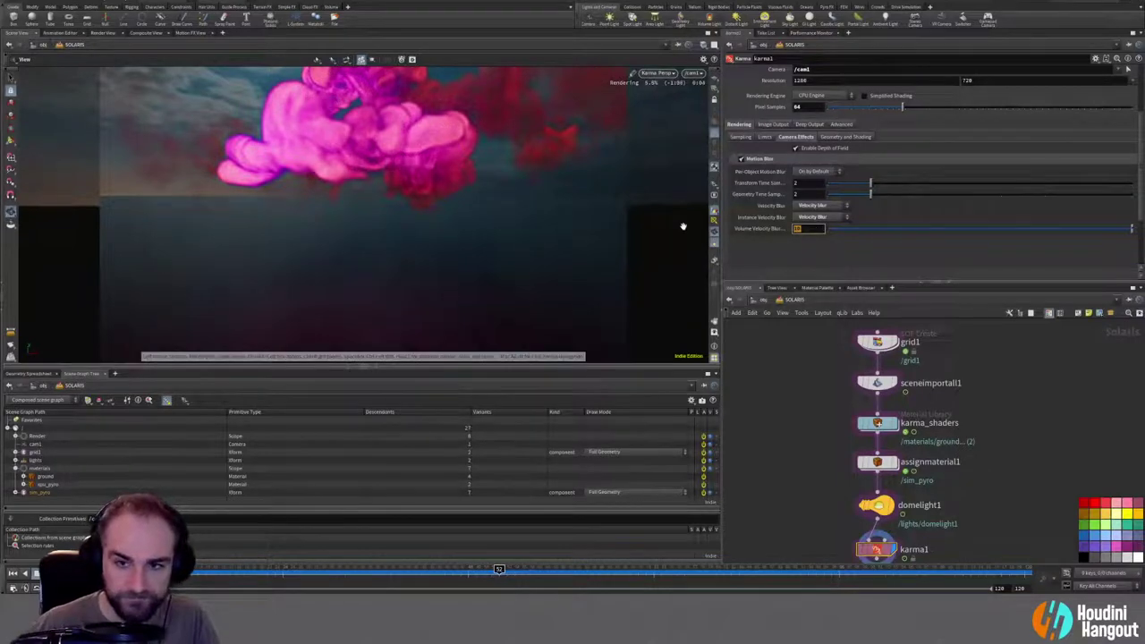
{"action": "type", "text": "1"}
{"action": "key", "text": "Return"}
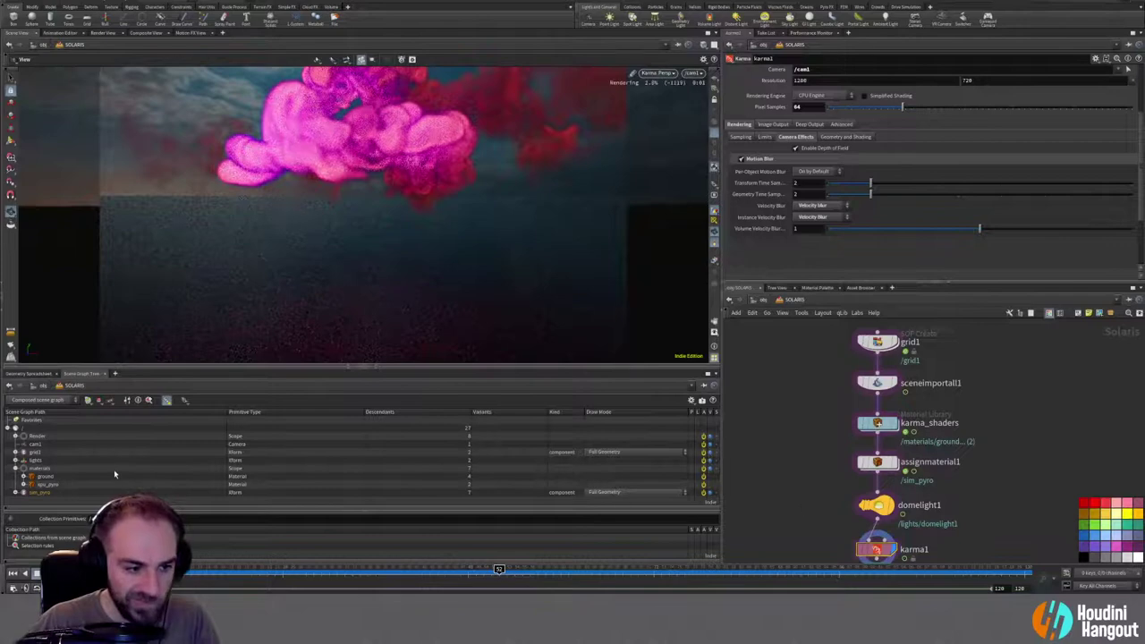
Step: Expand sim_pyro's volume in the scene graph and check its vel field
{"action": "left_click", "coordinate": [15, 492]}
{"action": "left_click", "coordinate": [23, 499]}
{"action": "scroll", "coordinate": [30, 485], "scroll_direction": "down", "scroll_amount": 2}
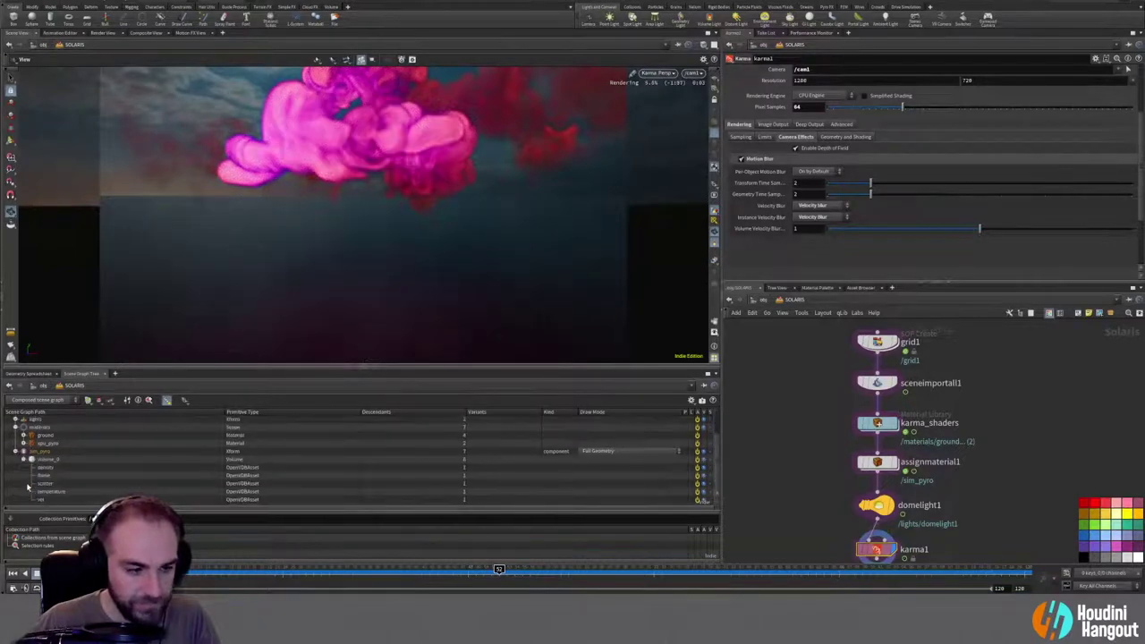
{"action": "left_click", "coordinate": [42, 500]}
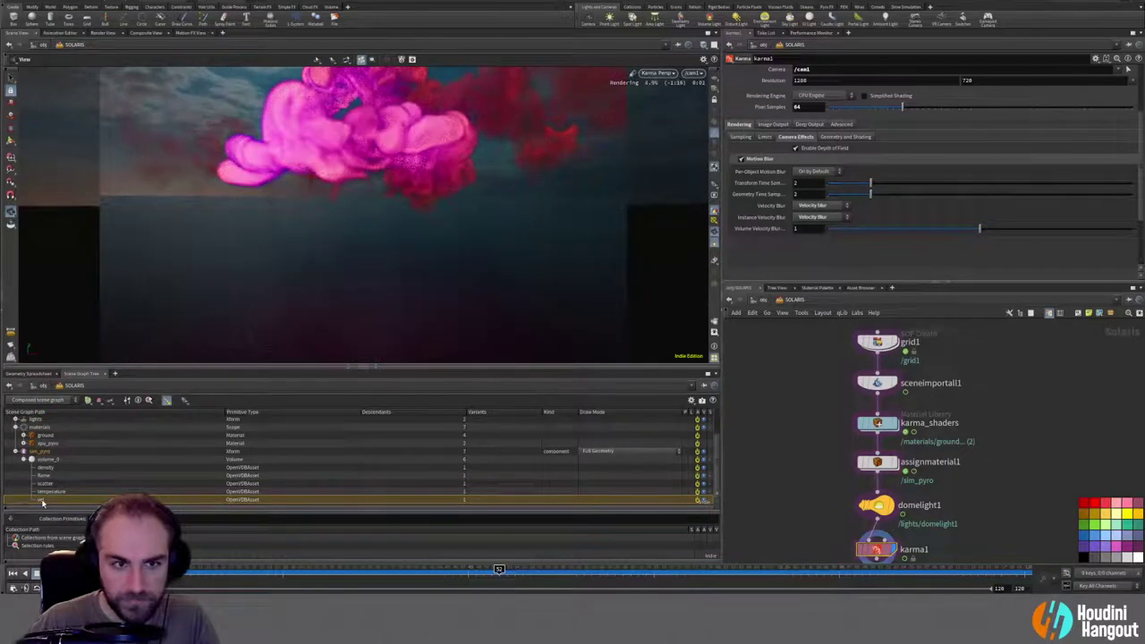
Step: Inspect the motion-blurred render at several frames, ending on frame 43, and keep Per Object Motion Blur at On by Default
{"action": "left_click", "coordinate": [19, 573]}
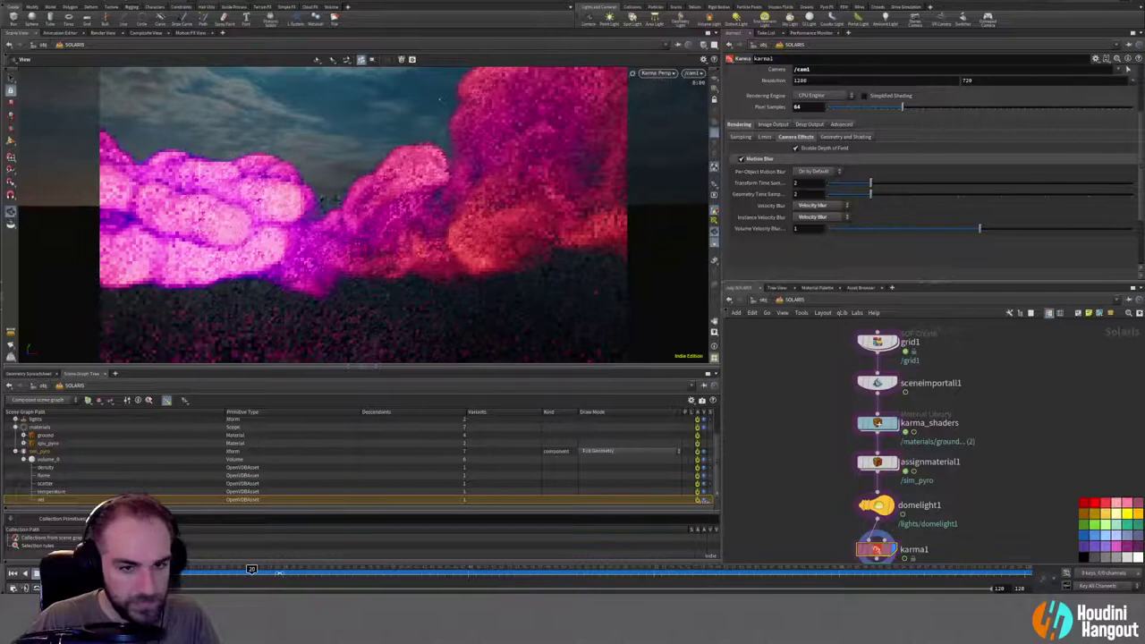
{"action": "left_click", "coordinate": [576, 570]}
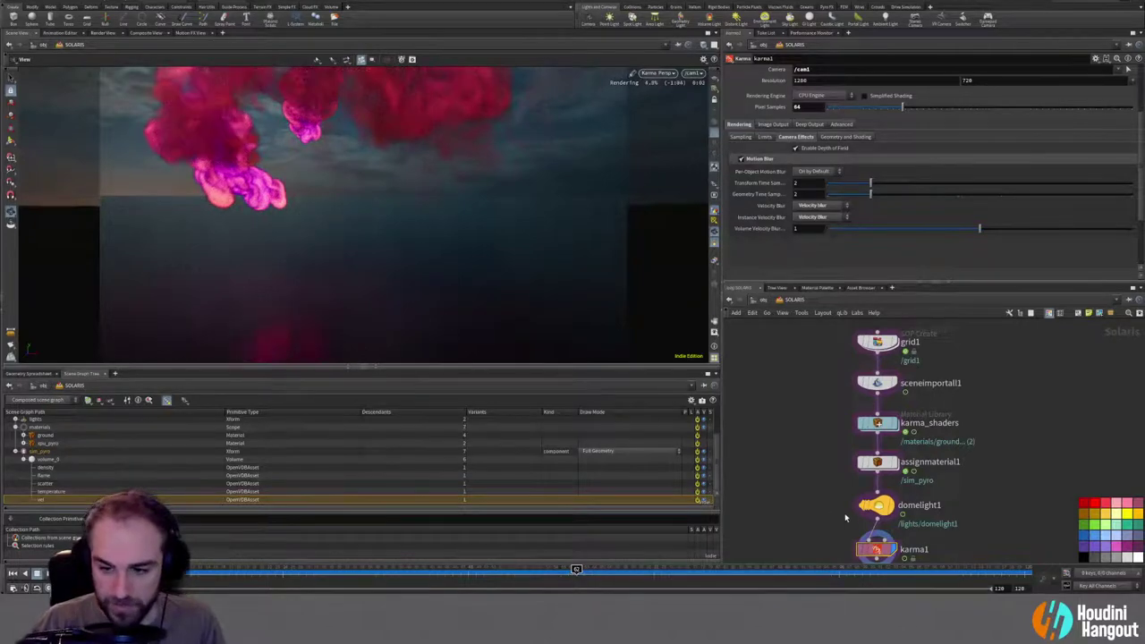
{"action": "left_click", "coordinate": [812, 172]}
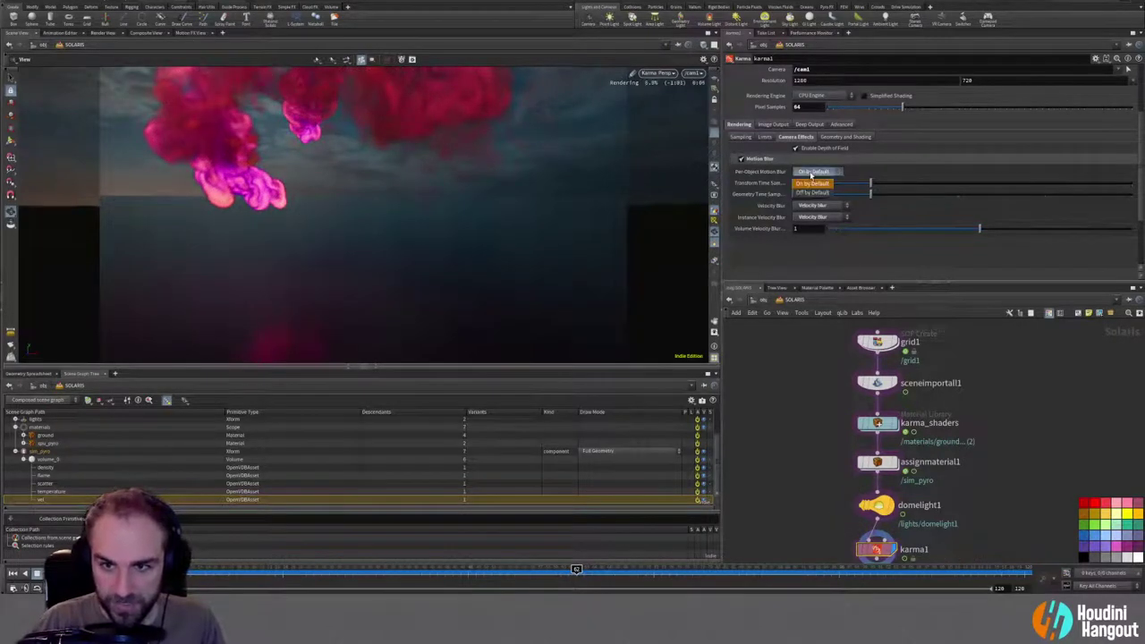
{"action": "left_click", "coordinate": [811, 180]}
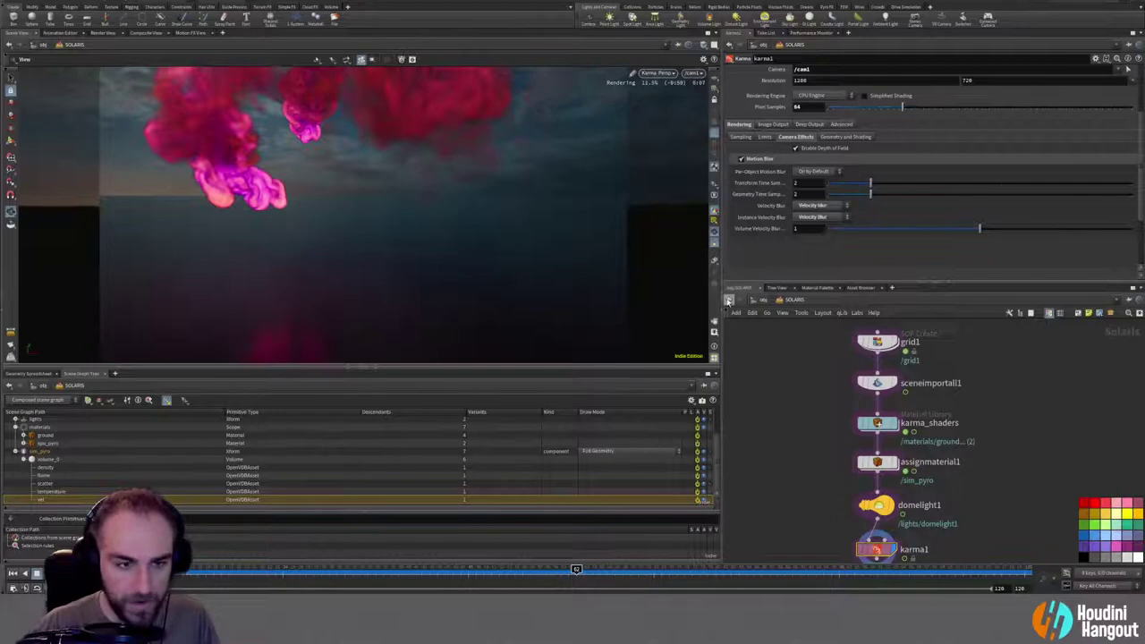
{"action": "left_click_drag", "start_coordinate": [576, 568], "coordinate": [429, 586]}
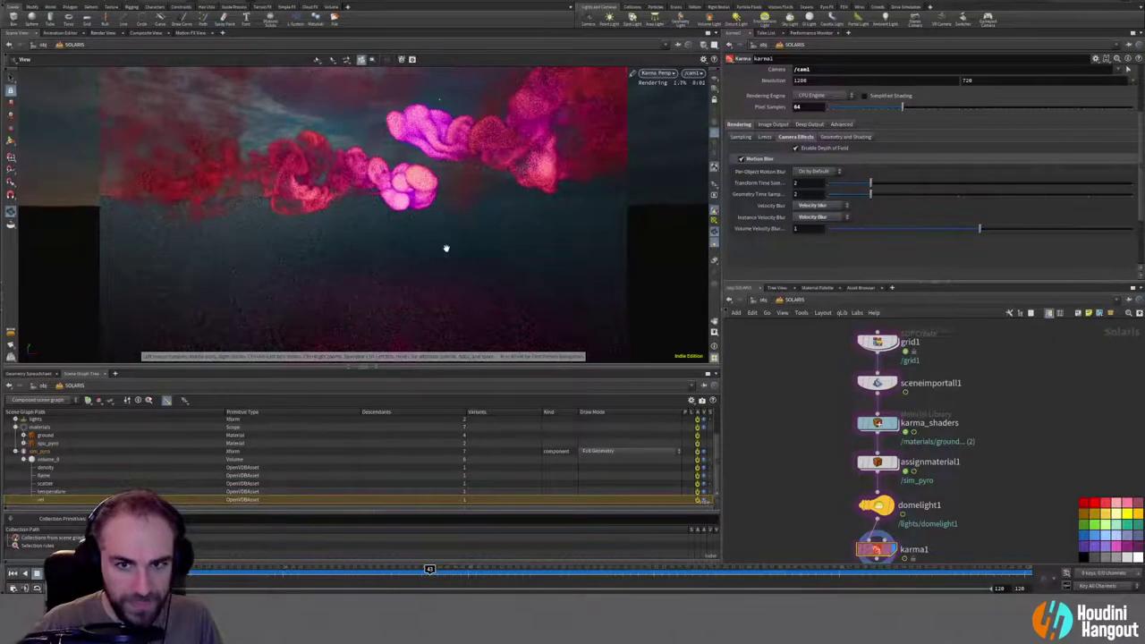
Step: Insert a Camera Edit node between sceneimportall1 and karma_shaders
{"action": "middle_click_drag", "start_coordinate": [825, 450], "coordinate": [837, 416]}
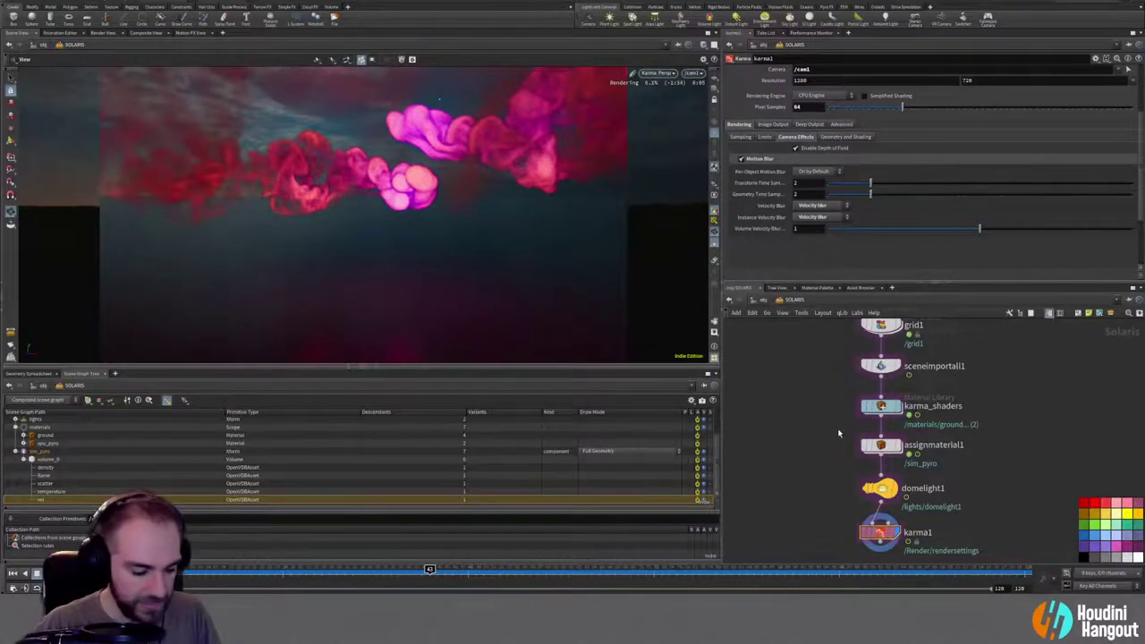
{"action": "key", "text": "Tab"}
{"action": "type", "text": "camera"}
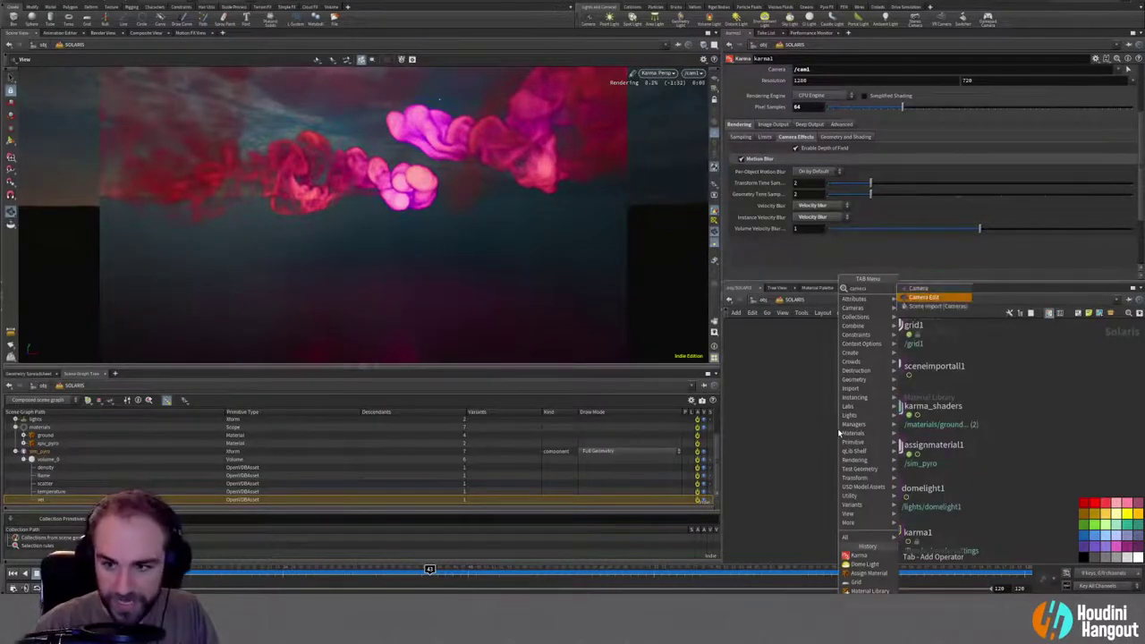
{"action": "key", "text": "Return"}
{"action": "left_click", "coordinate": [881, 391]}
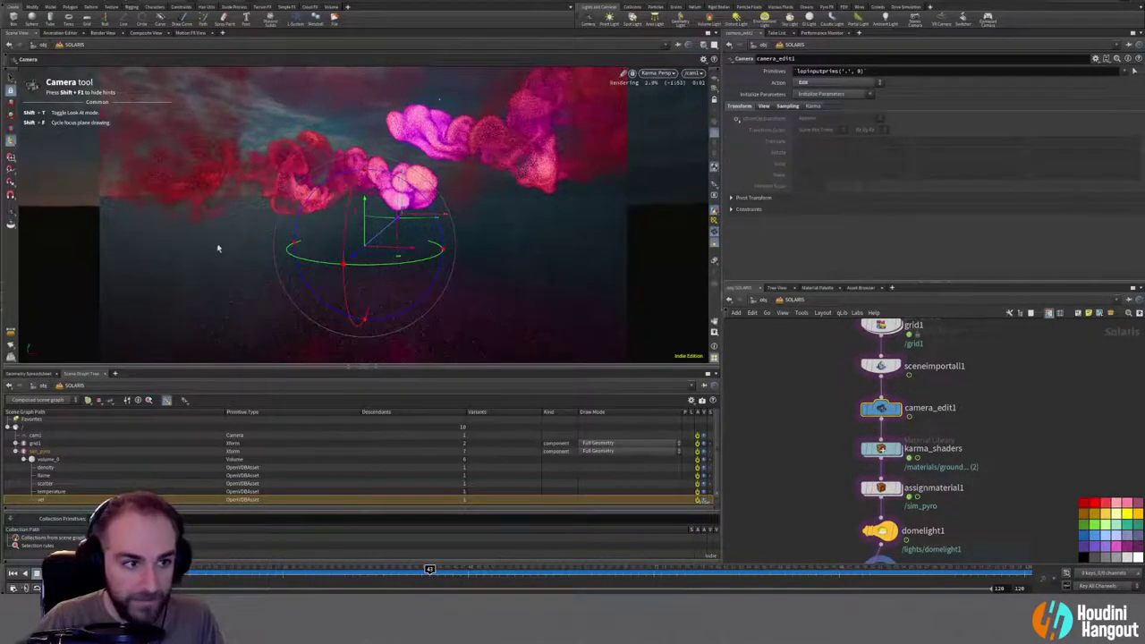
Step: Show the focus plane and enable camera_edit1's Focus Distance with Set or Create, at about 5.3
{"action": "key", "text": "shift+f"}
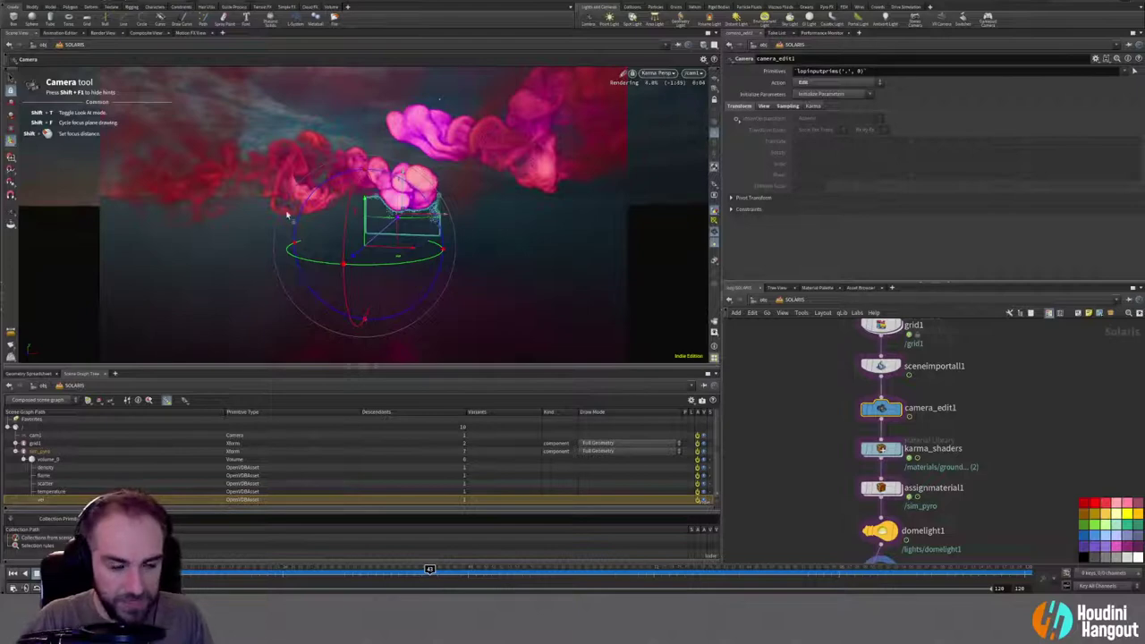
{"action": "left_click", "coordinate": [764, 106]}
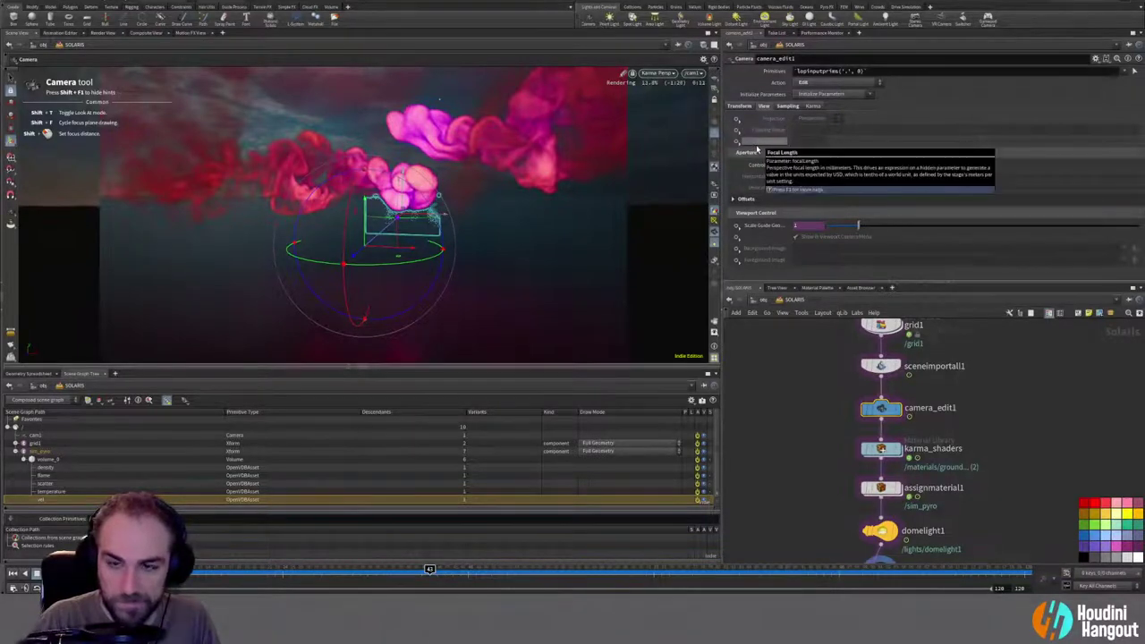
{"action": "left_click", "coordinate": [732, 200]}
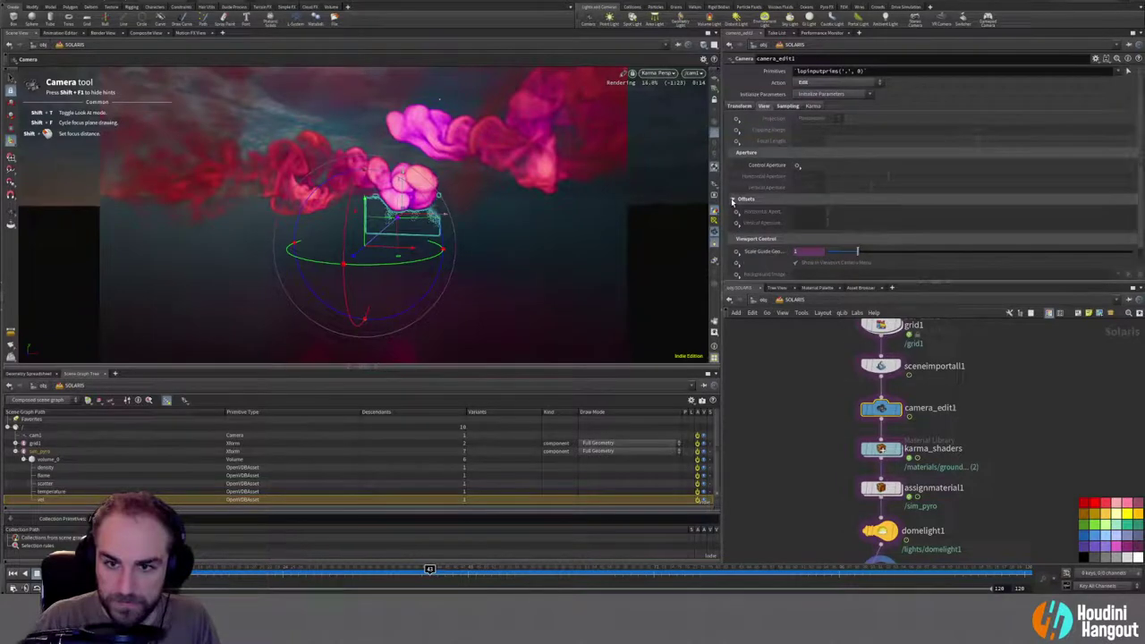
{"action": "left_click", "coordinate": [787, 105]}
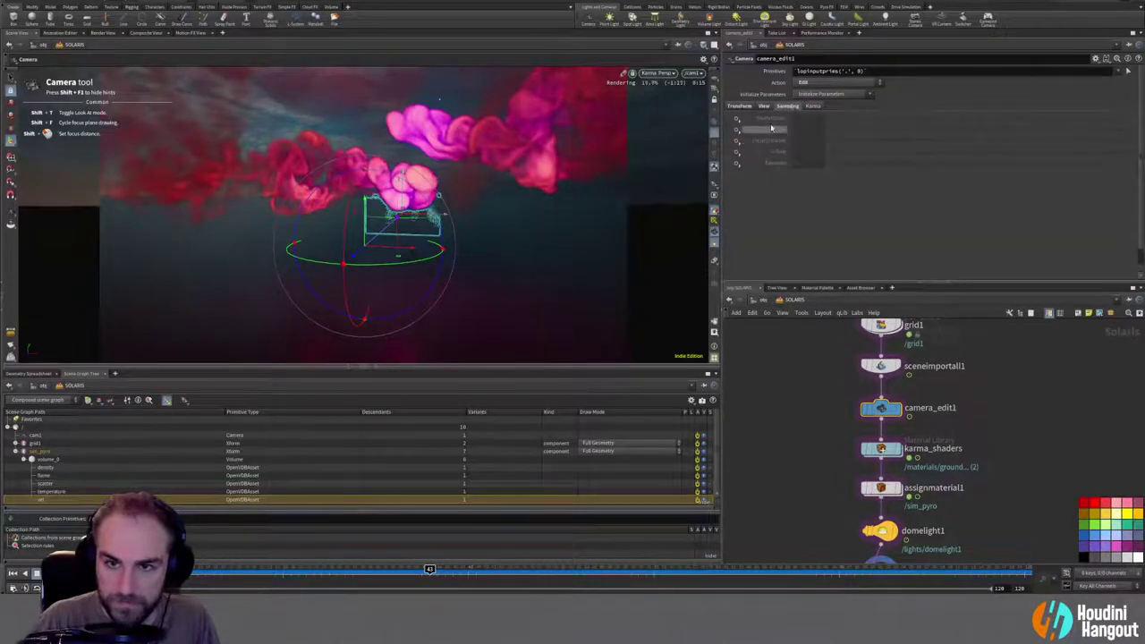
{"action": "left_click", "coordinate": [737, 140]}
{"action": "left_click", "coordinate": [746, 154]}
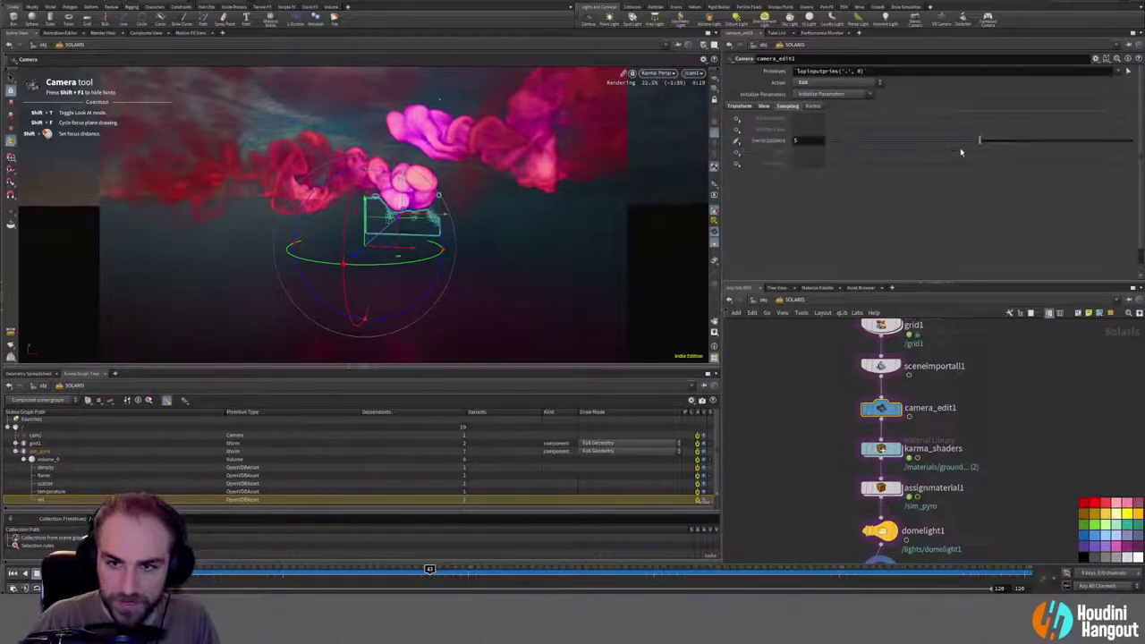
{"action": "left_click_drag", "start_coordinate": [960, 140], "coordinate": [987, 142]}
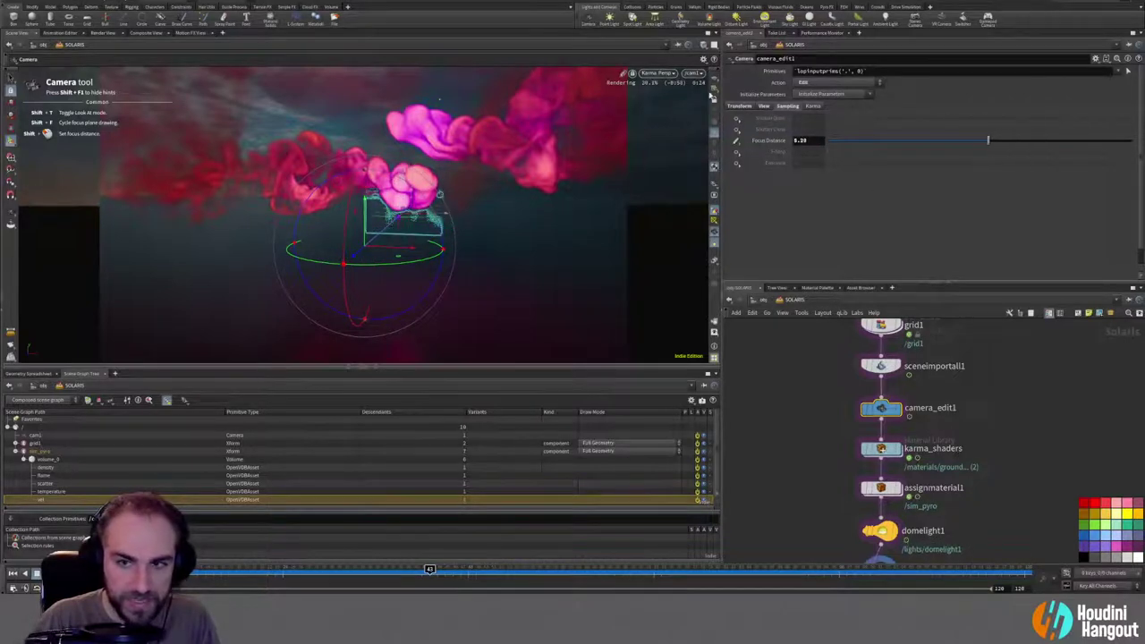
Step: Switch the viewport renderer to Houdini GL and set camera_edit1's Primitives to /cam1
{"action": "left_click", "coordinate": [656, 74]}
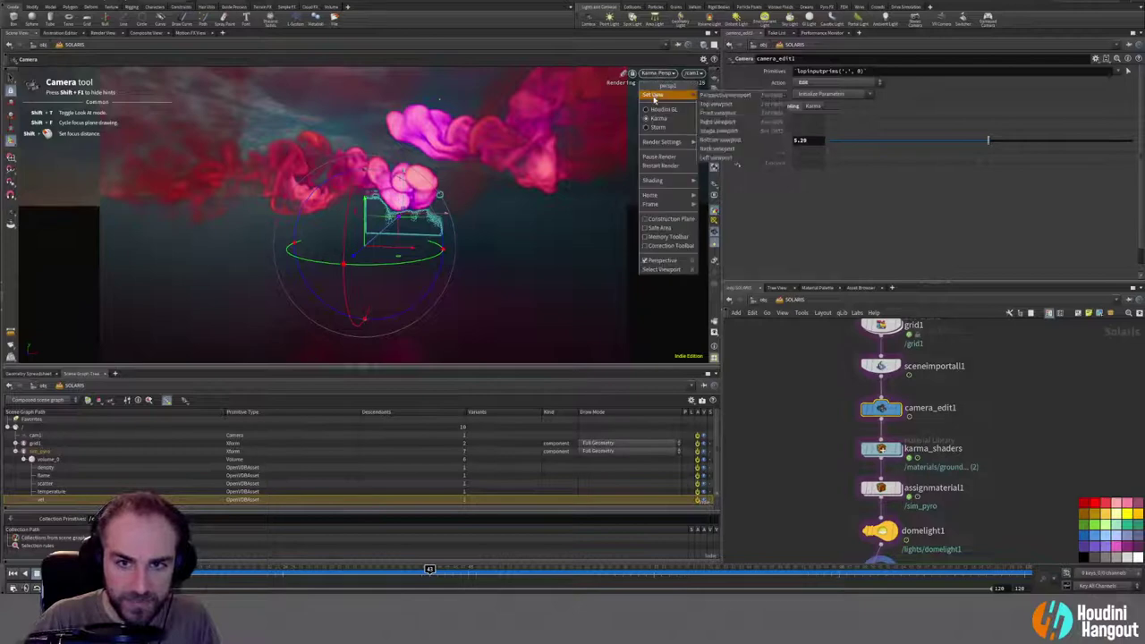
{"action": "left_click", "coordinate": [654, 109]}
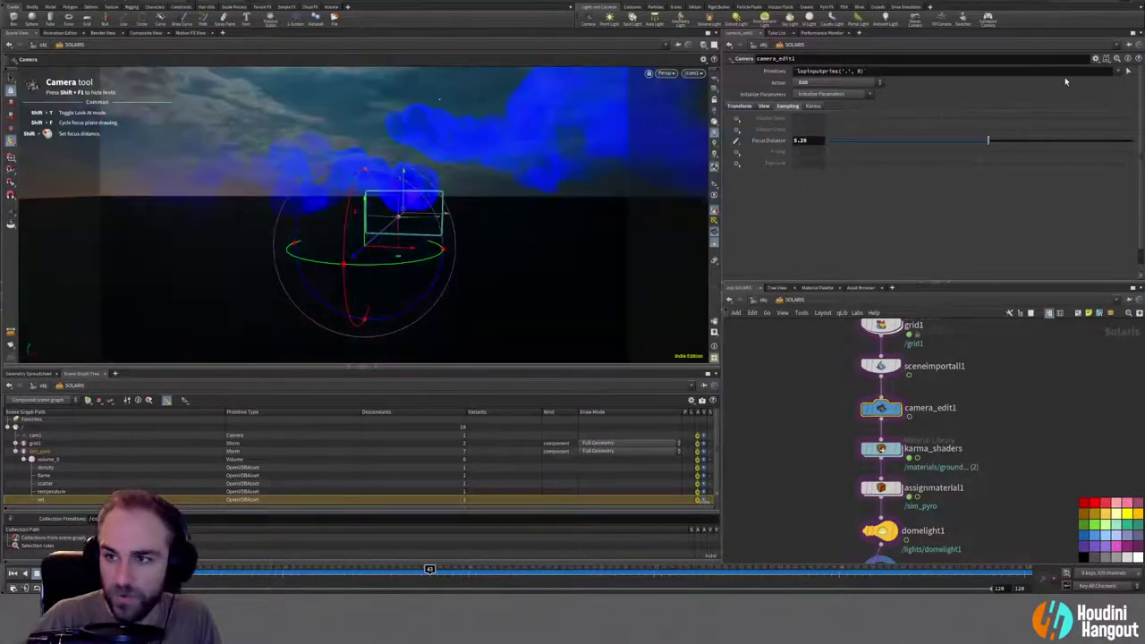
{"action": "left_click", "coordinate": [1116, 70]}
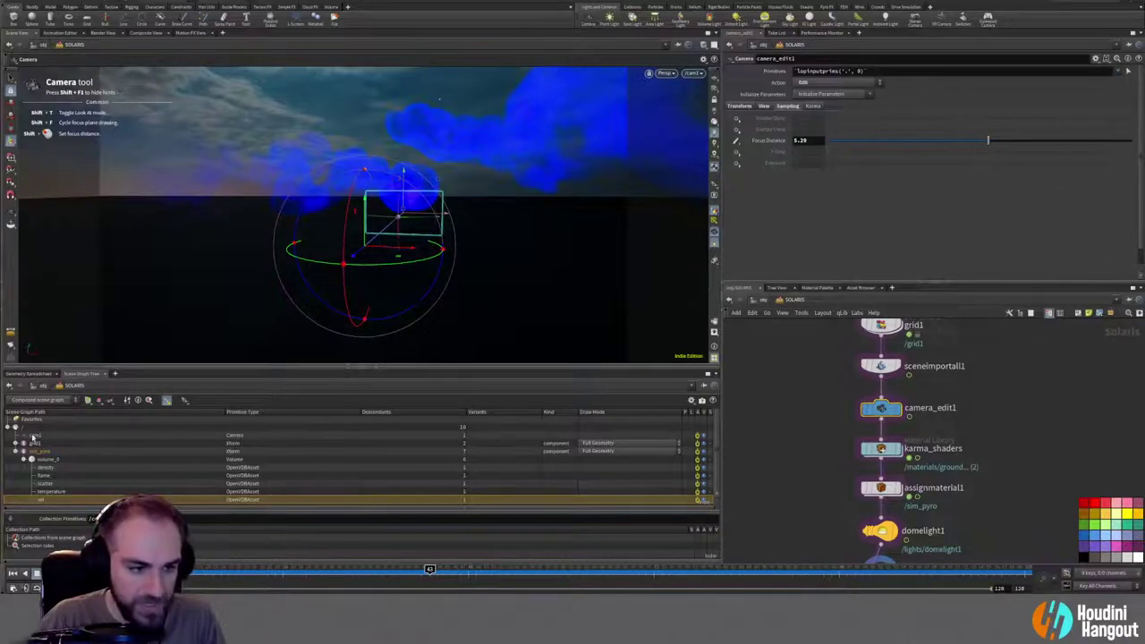
{"action": "left_click_drag", "start_coordinate": [808, 77], "coordinate": [805, 73]}
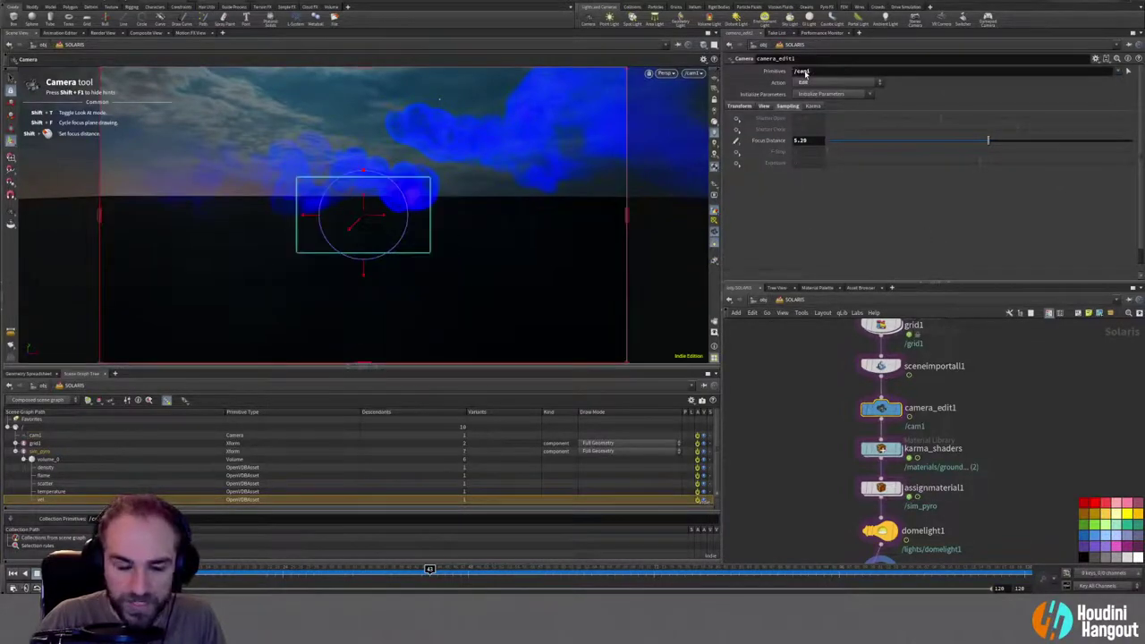
Step: Set the Focus Distance to about 4.32 while viewing the focus plane from outside the camera, and return the viewport to cam1
{"action": "left_click_drag", "start_coordinate": [959, 142], "coordinate": [895, 159]}
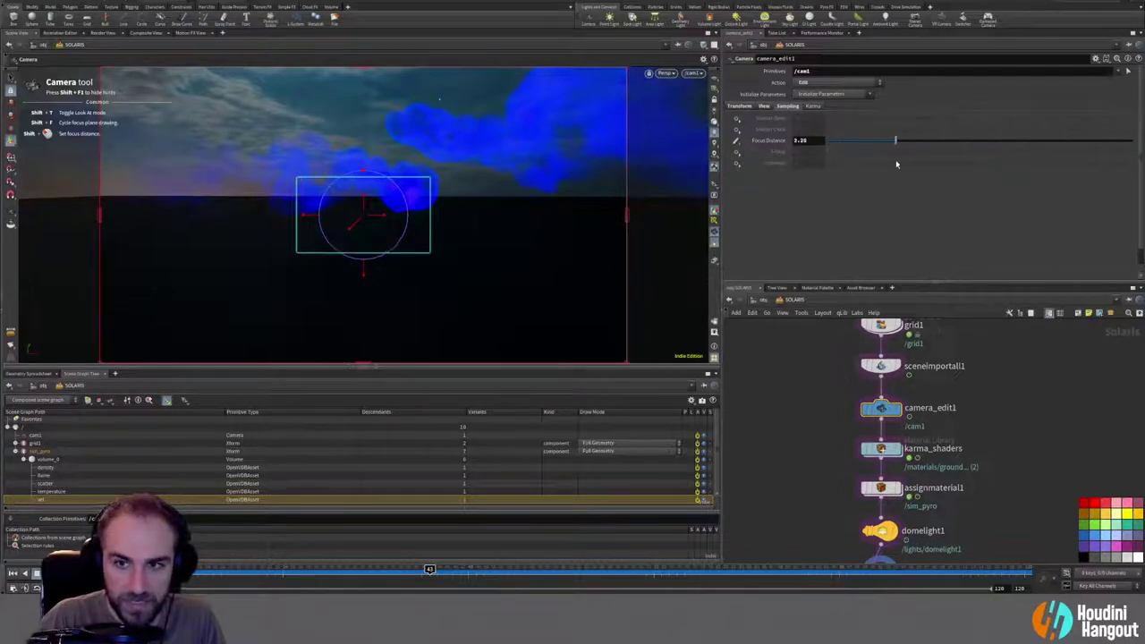
{"action": "left_click", "coordinate": [691, 73]}
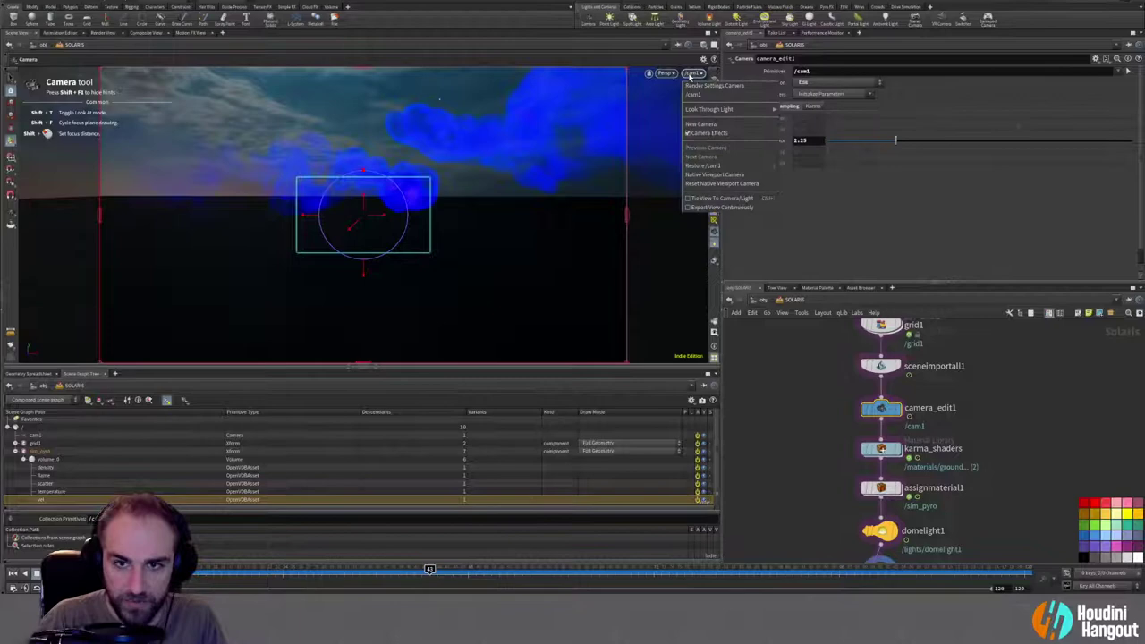
{"action": "left_click", "coordinate": [690, 95]}
{"action": "left_click_drag", "start_coordinate": [488, 236], "coordinate": [490, 284], "text": "alt"}
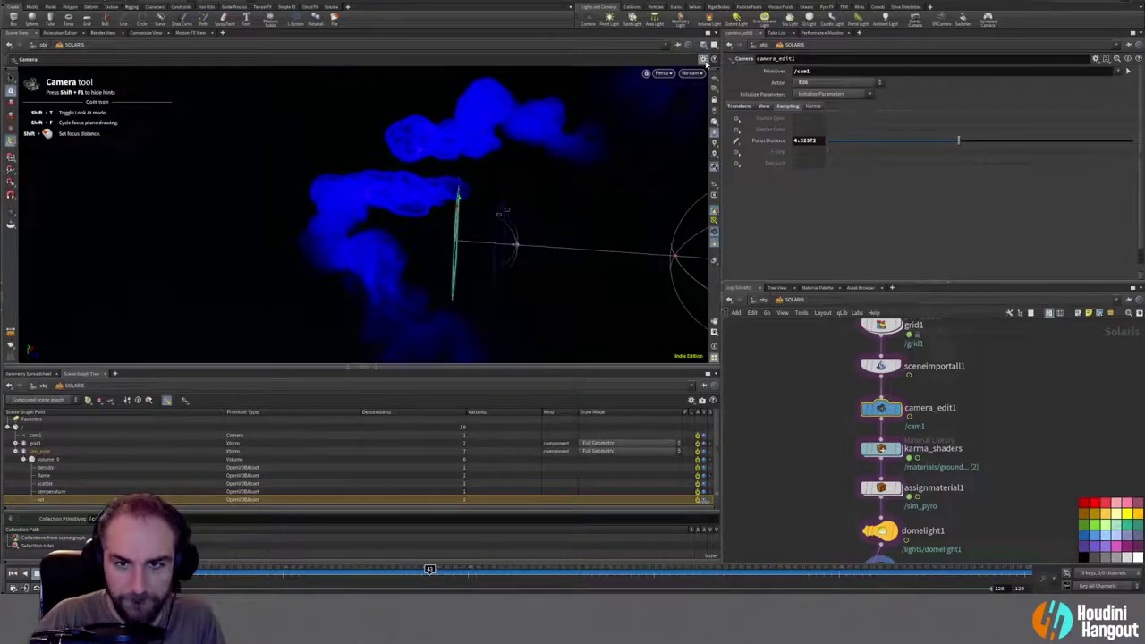
{"action": "left_click", "coordinate": [691, 73]}
{"action": "left_click", "coordinate": [689, 95]}
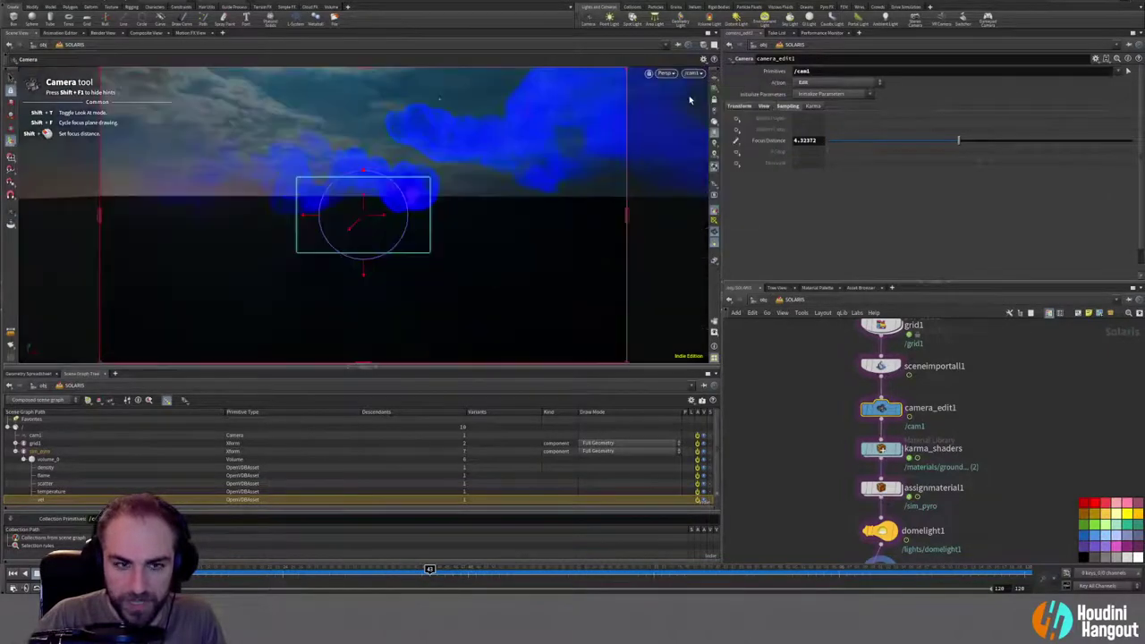
Step: Try a Focal Length override of 50 on camera_edit1 with Set if Exists, and set it back to Do Nothing
{"action": "left_click", "coordinate": [762, 106]}
{"action": "left_click", "coordinate": [736, 131]}
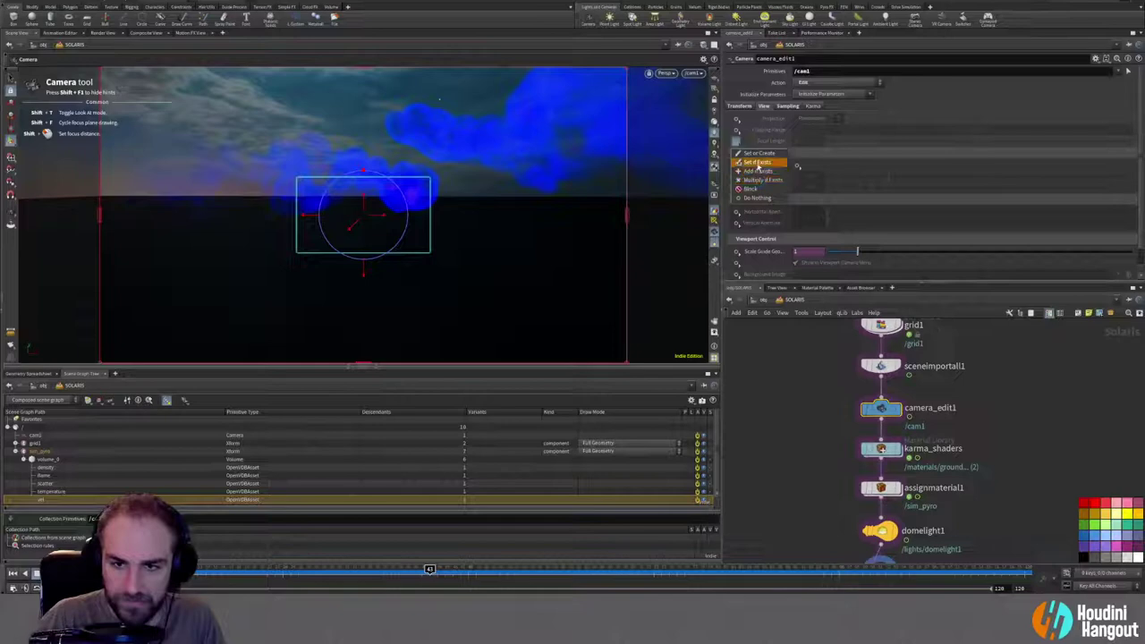
{"action": "left_click", "coordinate": [758, 163]}
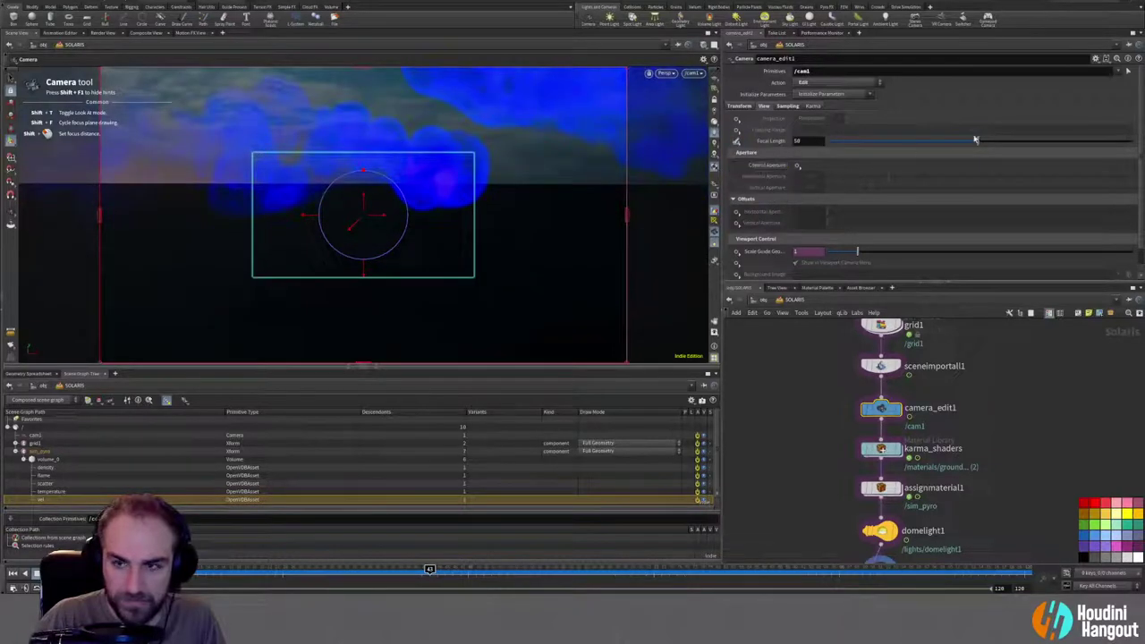
{"action": "left_click_drag", "start_coordinate": [967, 143], "coordinate": [916, 142]}
{"action": "key", "text": "ctrl+z"}
{"action": "double_click", "coordinate": [807, 142]}
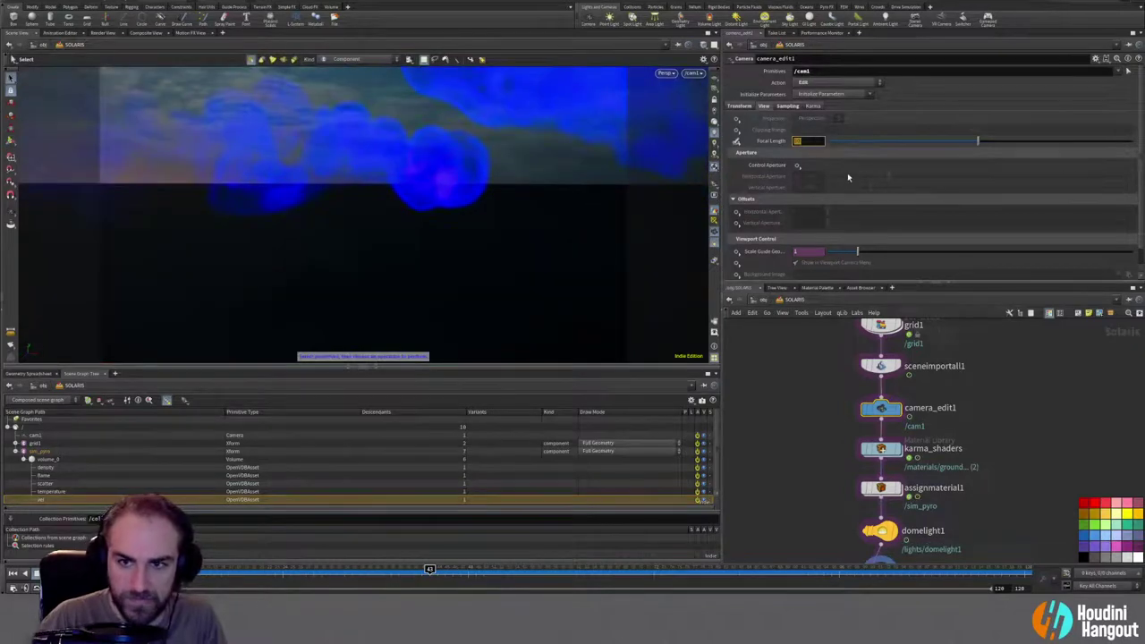
{"action": "type", "text": "50"}
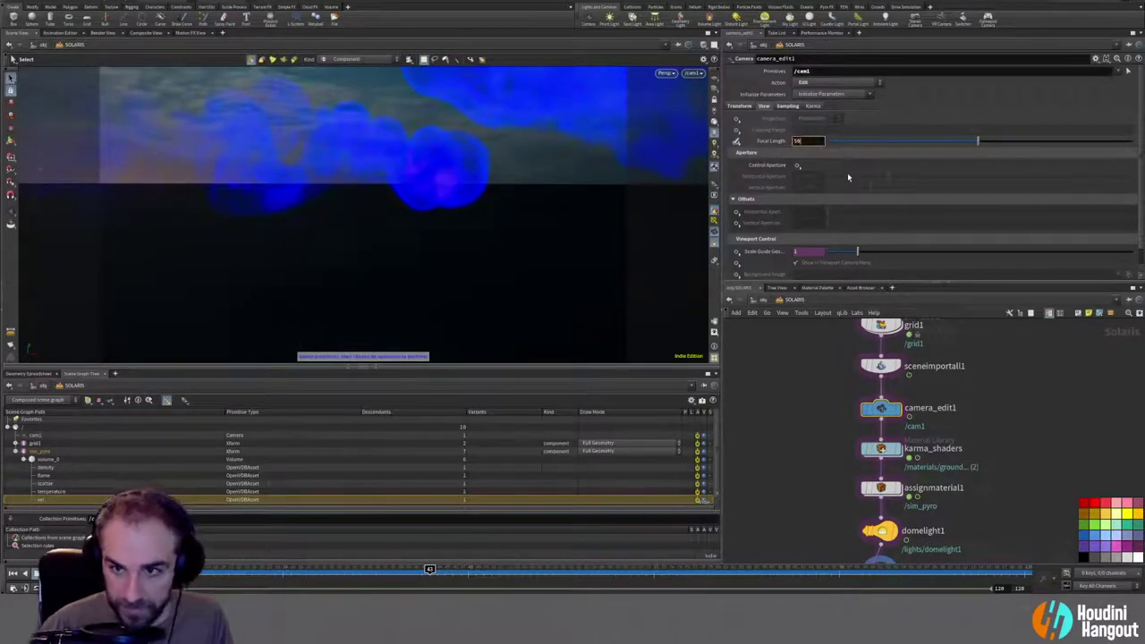
{"action": "left_click", "coordinate": [735, 141]}
{"action": "left_click", "coordinate": [755, 198]}
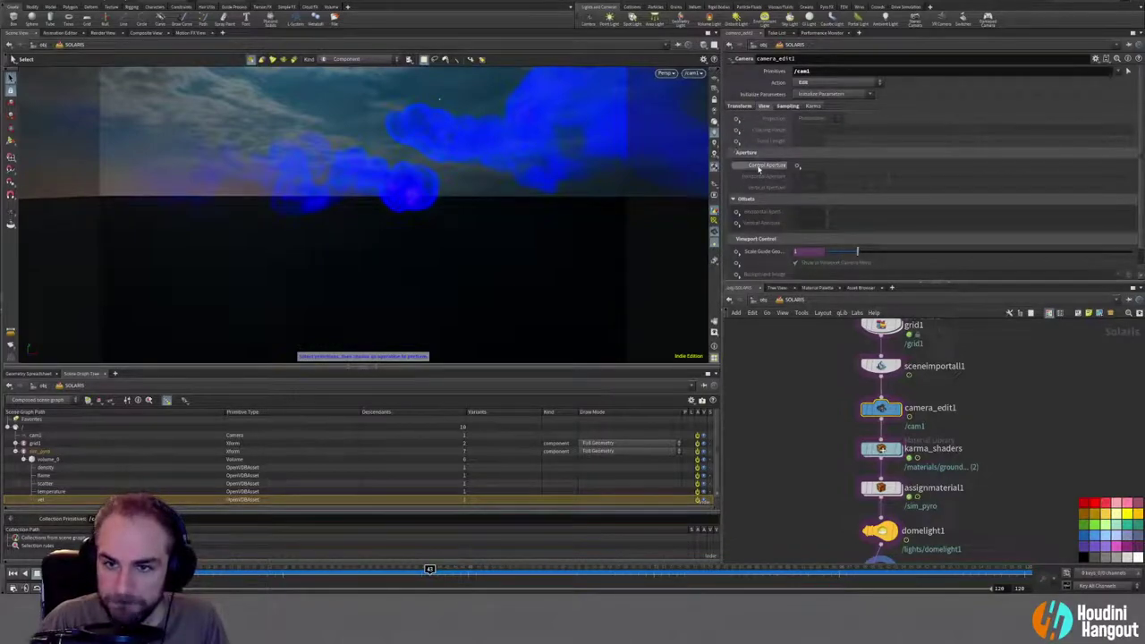
Step: Enable camera_edit1's Shutter Open at -0.25 and Shutter Close at 0.25 in the sampling settings
{"action": "scroll", "coordinate": [756, 199], "scroll_direction": "down", "scroll_amount": 1}
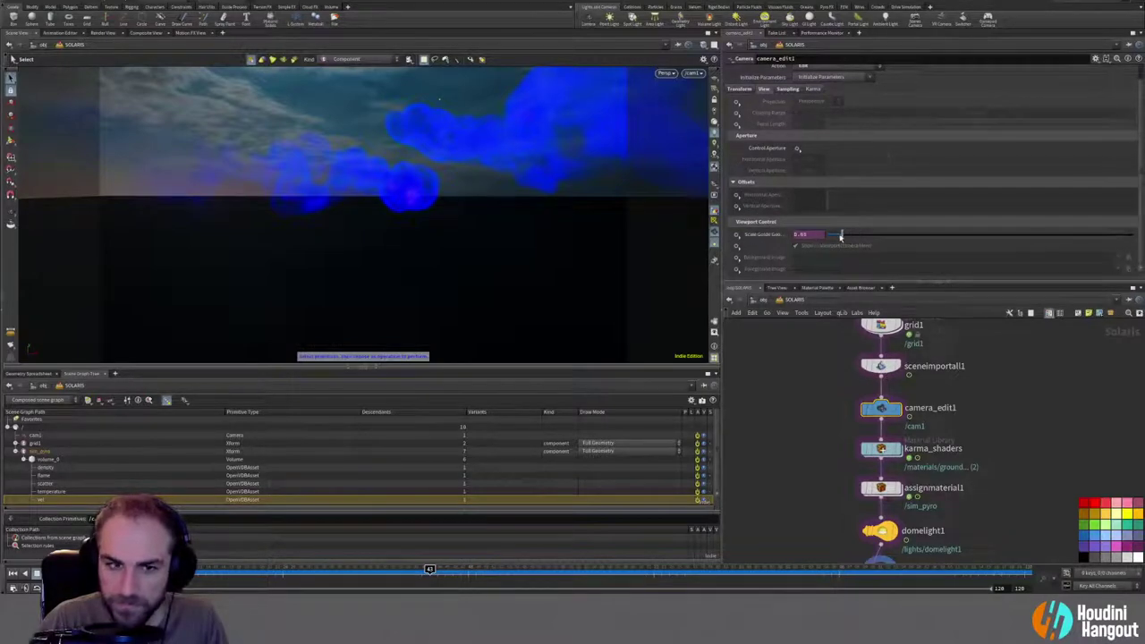
{"action": "left_click", "coordinate": [778, 89]}
{"action": "left_click", "coordinate": [737, 102]}
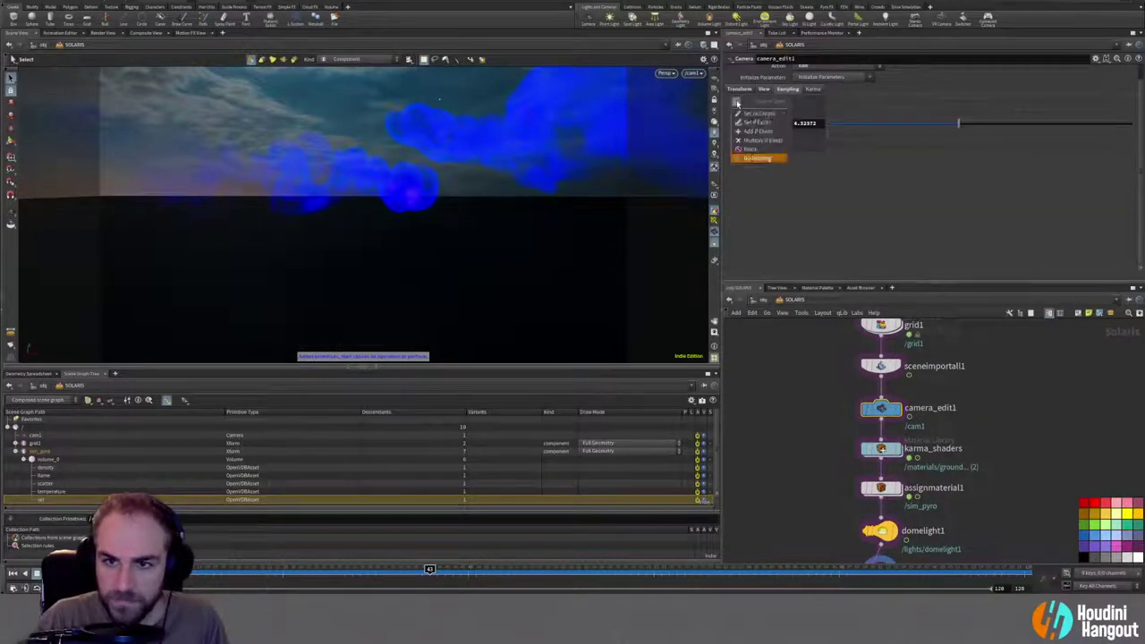
{"action": "left_click", "coordinate": [758, 102]}
{"action": "left_click", "coordinate": [739, 124]}
{"action": "left_click", "coordinate": [757, 125]}
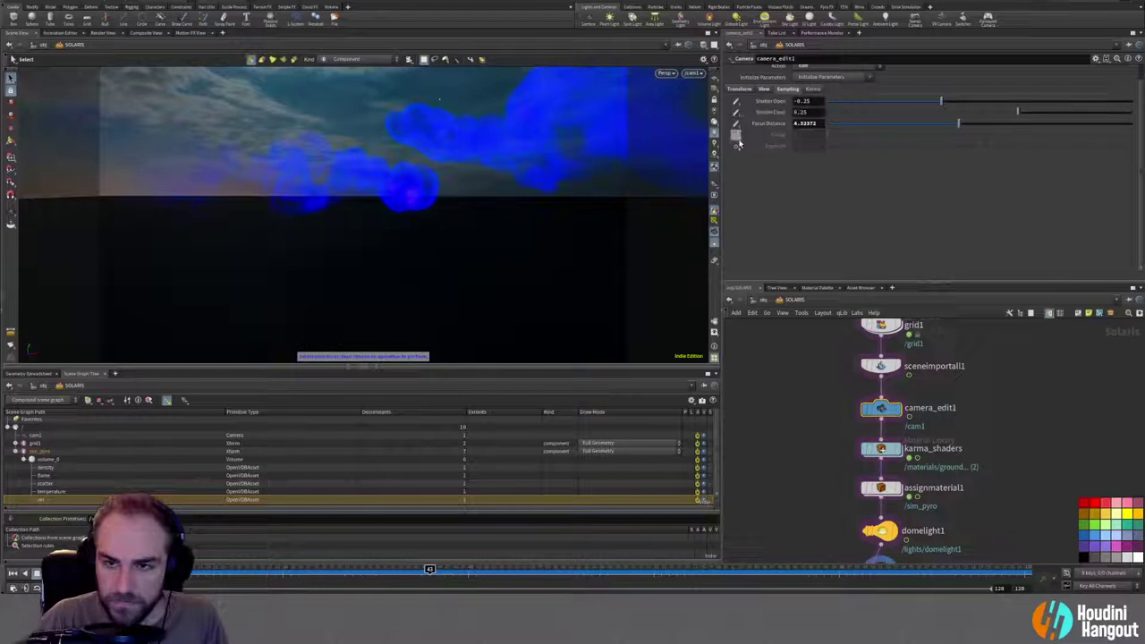
Step: Enable the F-Stop and Exposure overrides on camera_edit1 and set the F-Stop to 2.8
{"action": "left_click", "coordinate": [736, 135]}
{"action": "left_click", "coordinate": [757, 136]}
{"action": "left_click", "coordinate": [736, 146]}
{"action": "left_click", "coordinate": [758, 147]}
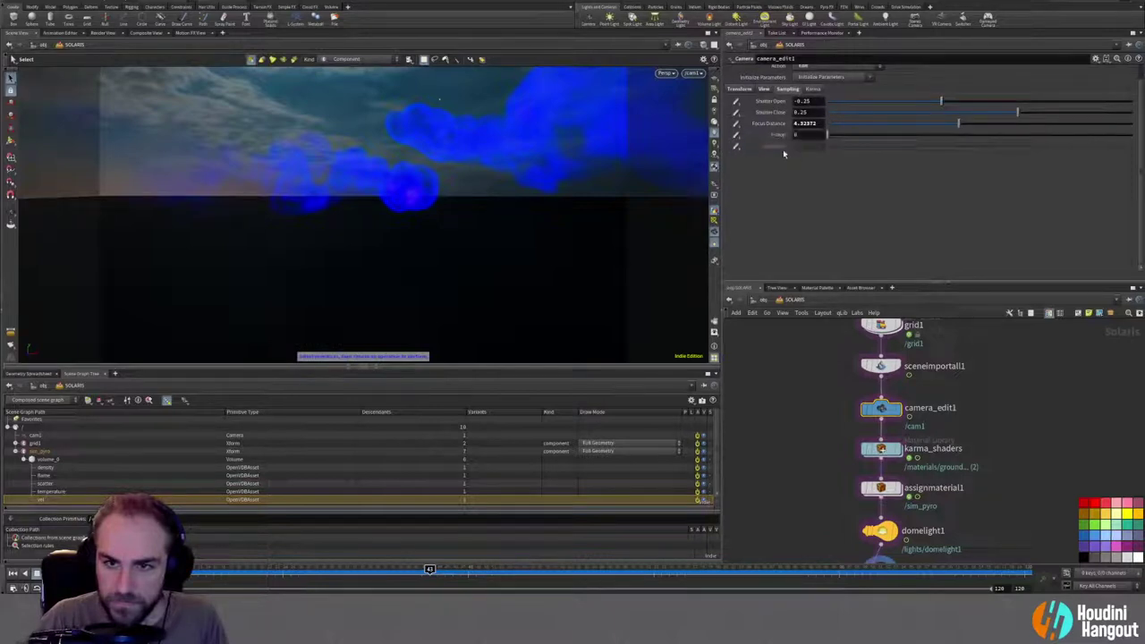
{"action": "left_click", "coordinate": [811, 136]}
{"action": "type", "text": "2.8"}
{"action": "key", "text": "Return"}
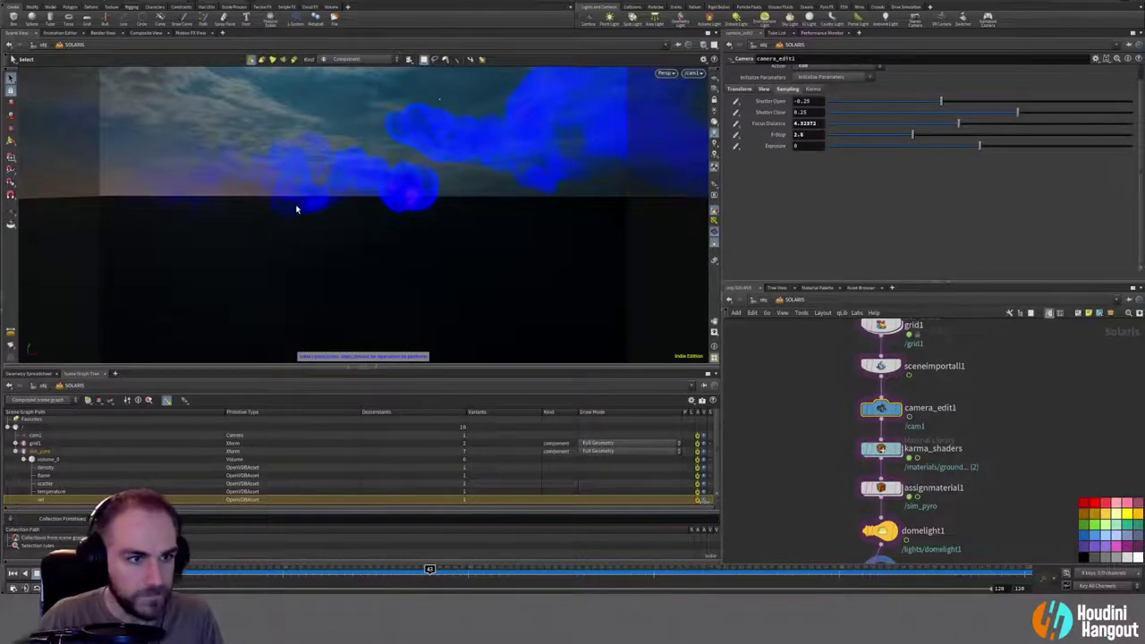
Step: Display the camera's focus plane in the viewport and pick a Focus Distance of about 4.48 on the smoke
{"action": "key", "text": "Return"}
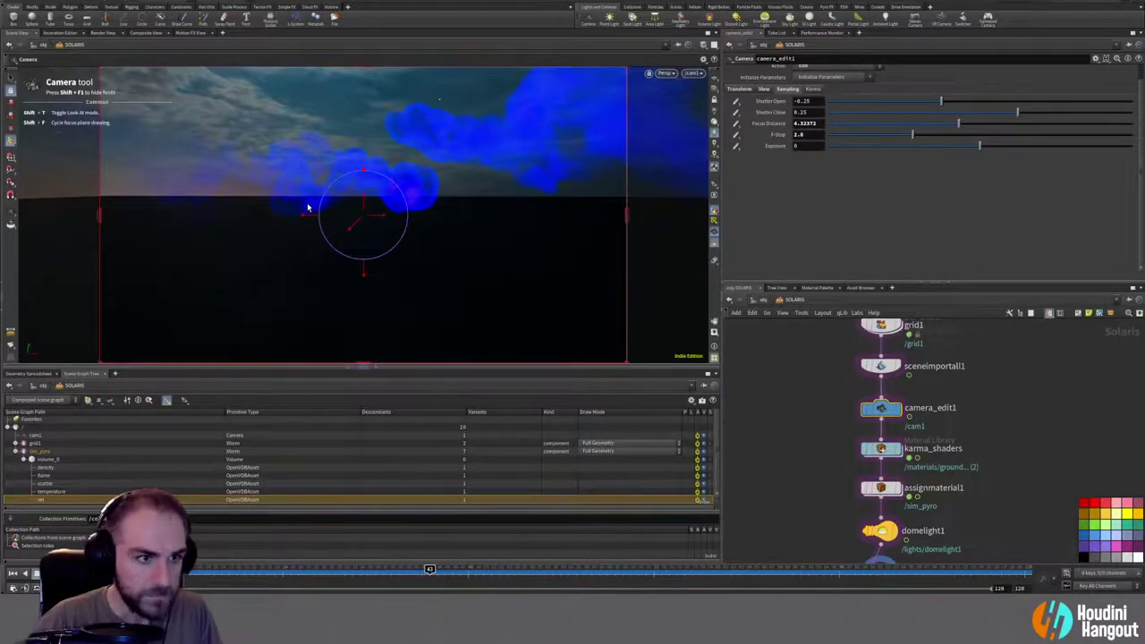
{"action": "key", "text": "shift+f"}
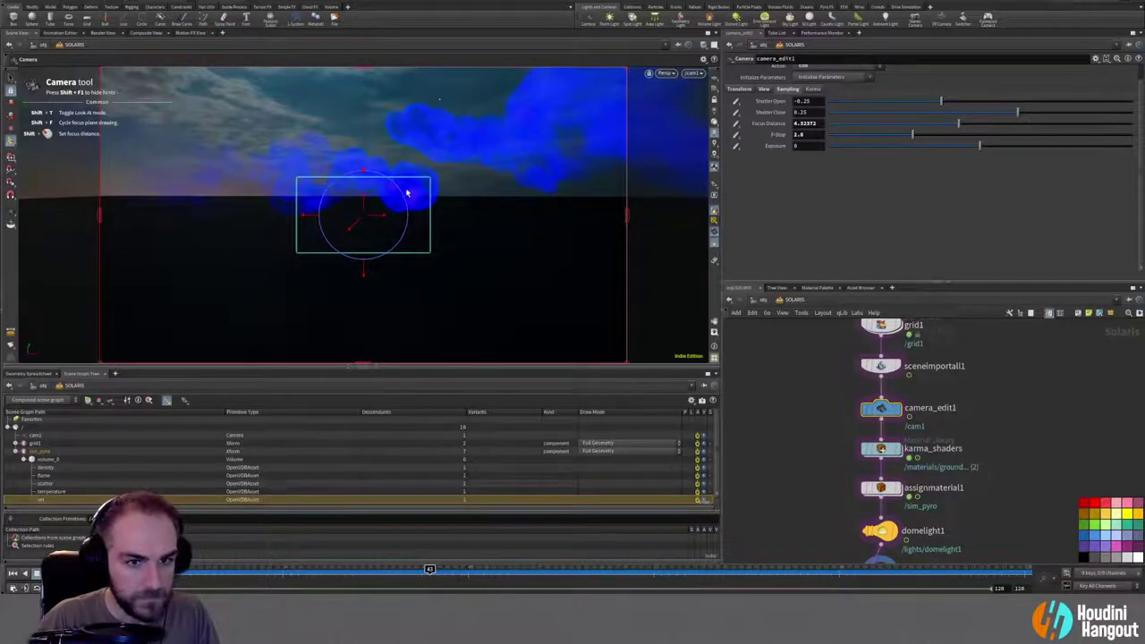
{"action": "left_click", "coordinate": [454, 295], "text": "shift"}
{"action": "left_click", "coordinate": [302, 328], "text": "shift"}
{"action": "left_click", "coordinate": [361, 203], "text": "shift"}
{"action": "left_click", "coordinate": [425, 251], "text": "shift"}
{"action": "left_click_drag", "start_coordinate": [426, 253], "coordinate": [374, 210], "text": "shift"}
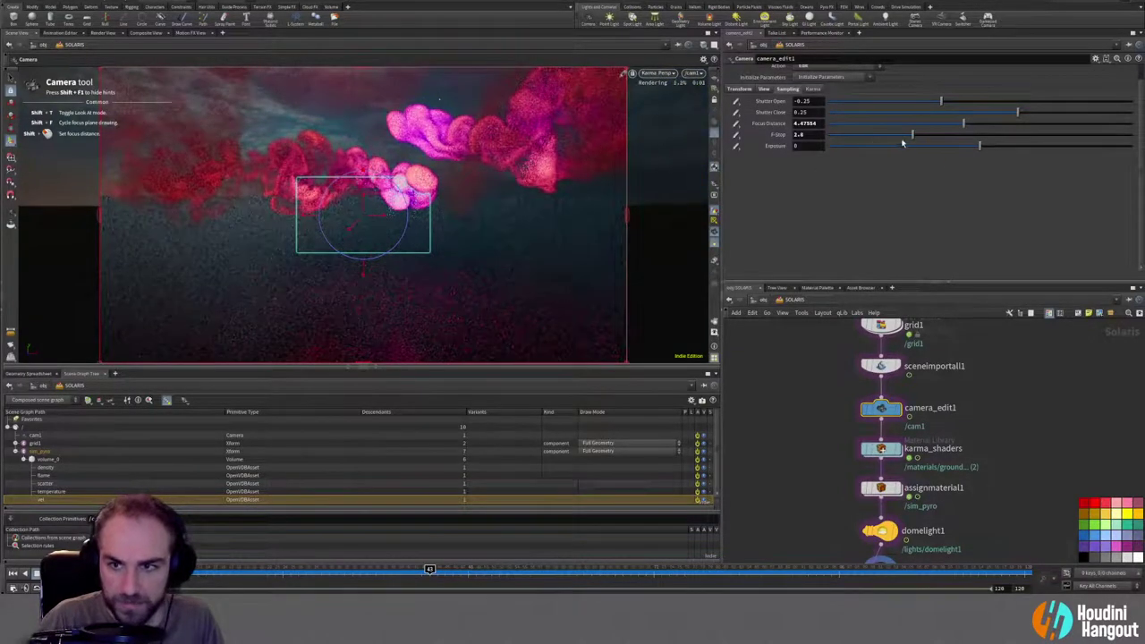
Step: Lower the F-Stop to 1.2 and try Focus Distances of about 3.14 and 4.52
{"action": "left_click", "coordinate": [864, 137]}
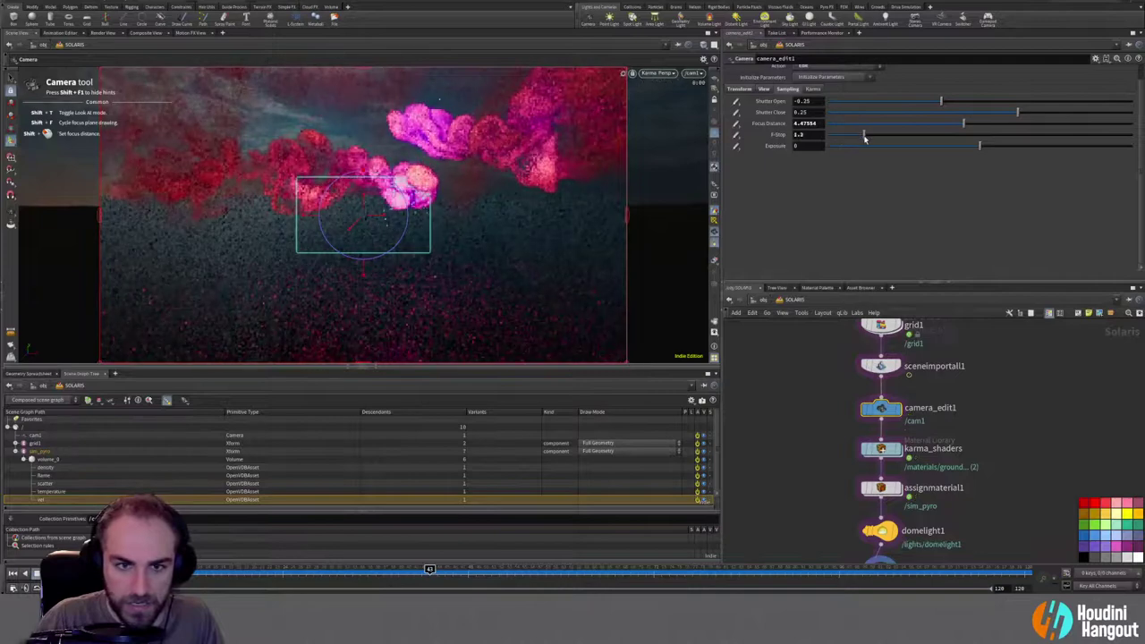
{"action": "left_click_drag", "start_coordinate": [963, 123], "coordinate": [927, 127]}
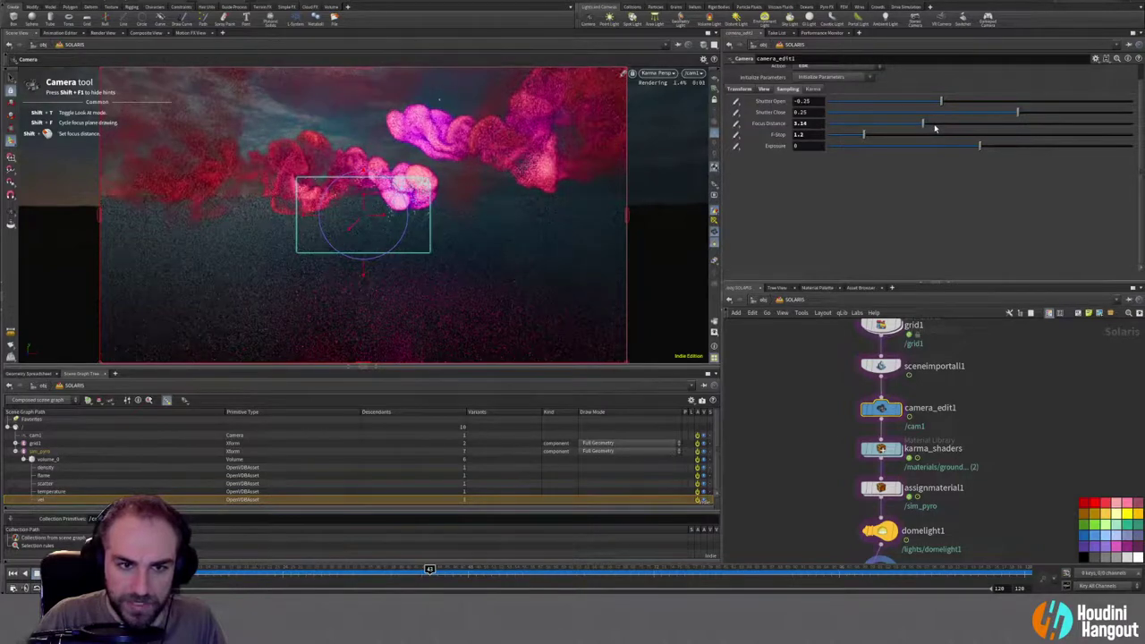
{"action": "left_click_drag", "start_coordinate": [924, 126], "coordinate": [964, 126]}
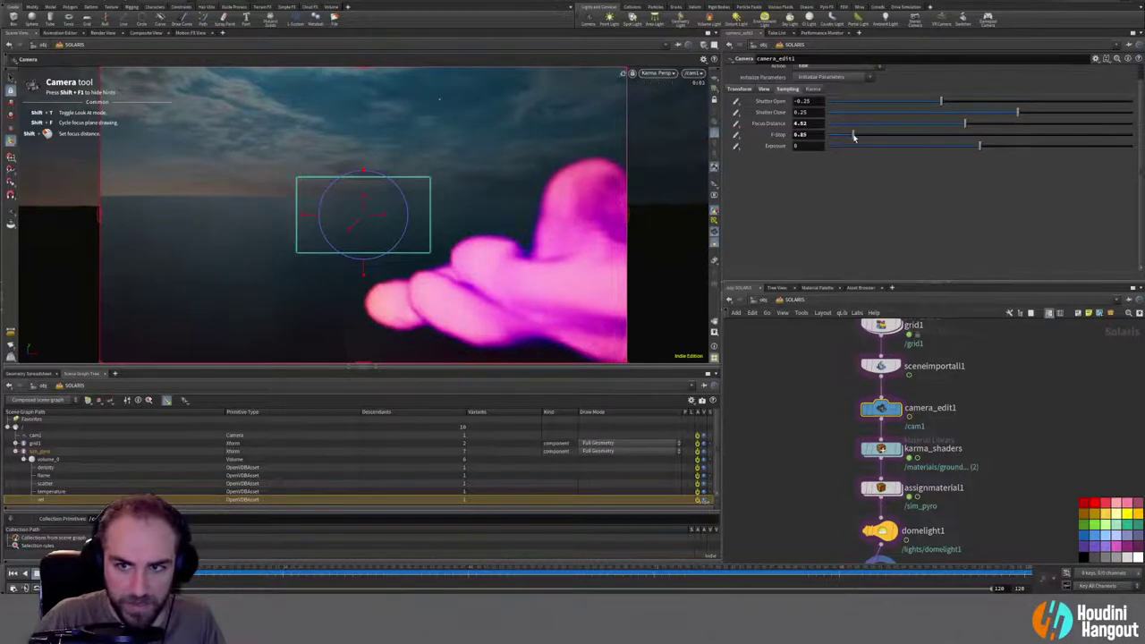
Step: Try an even lower F-Stop, then set the F-Stop to 1.4
{"action": "mouse_move", "coordinate": [853, 136]}
{"action": "left_mouse_down"}
{"action": "mouse_move", "coordinate": [831, 139]}
{"action": "mouse_move", "coordinate": [851, 139]}
{"action": "left_mouse_up"}
{"action": "double_click", "coordinate": [802, 134]}
{"action": "type", "text": "1.4"}
{"action": "key", "text": "Return"}
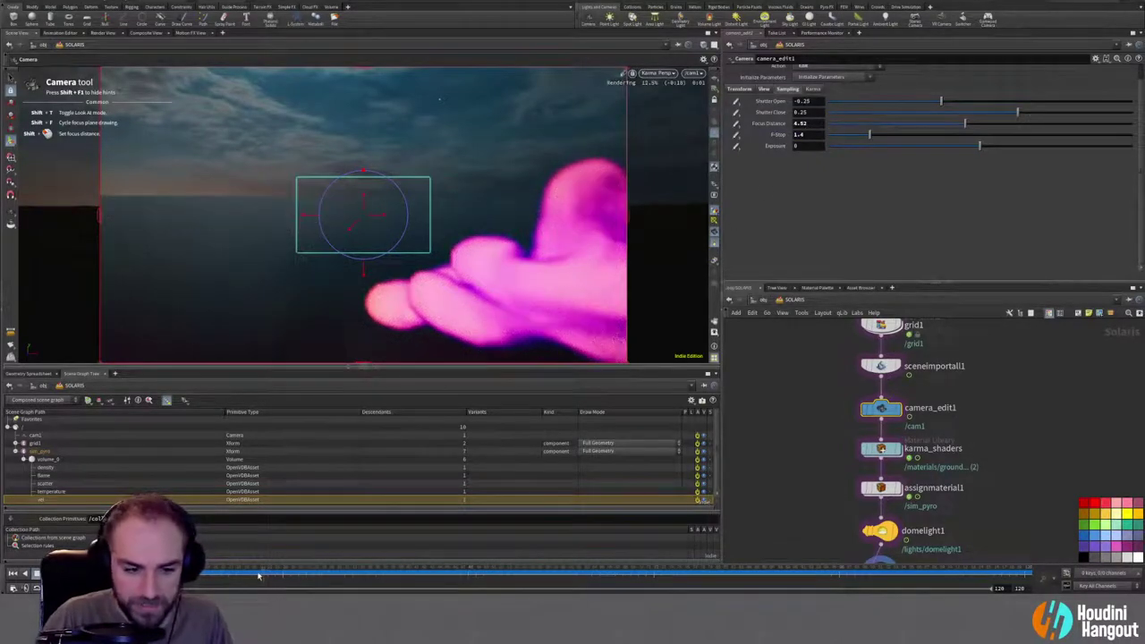
Step: Check the depth of field in the Karma render at frames 26, 37 and 49
{"action": "left_click", "coordinate": [298, 573]}
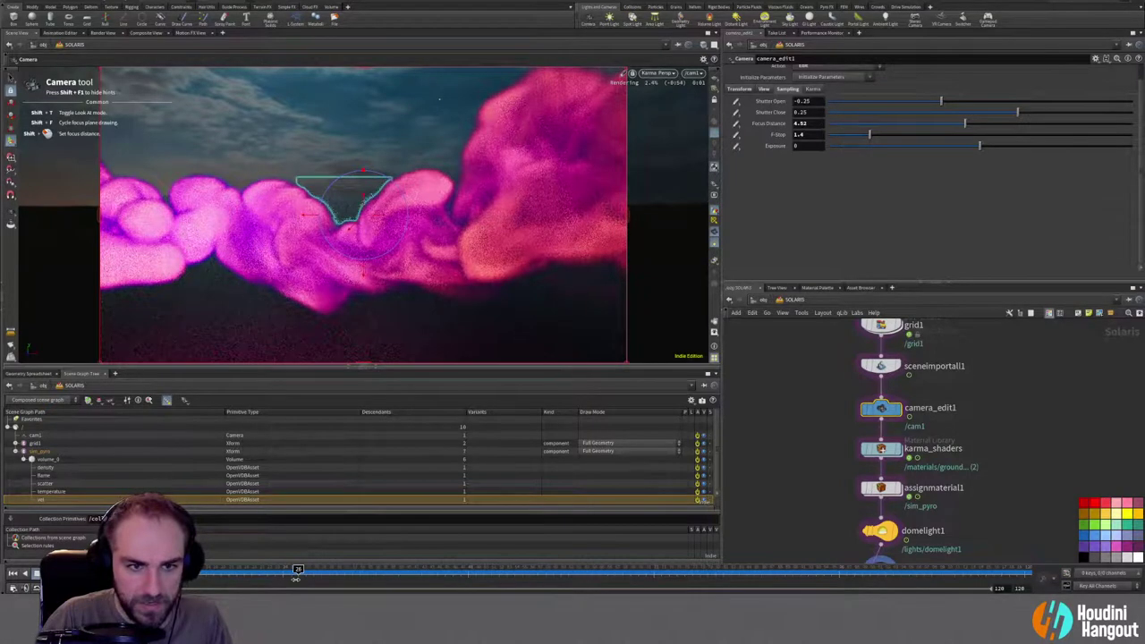
{"action": "left_click", "coordinate": [382, 572]}
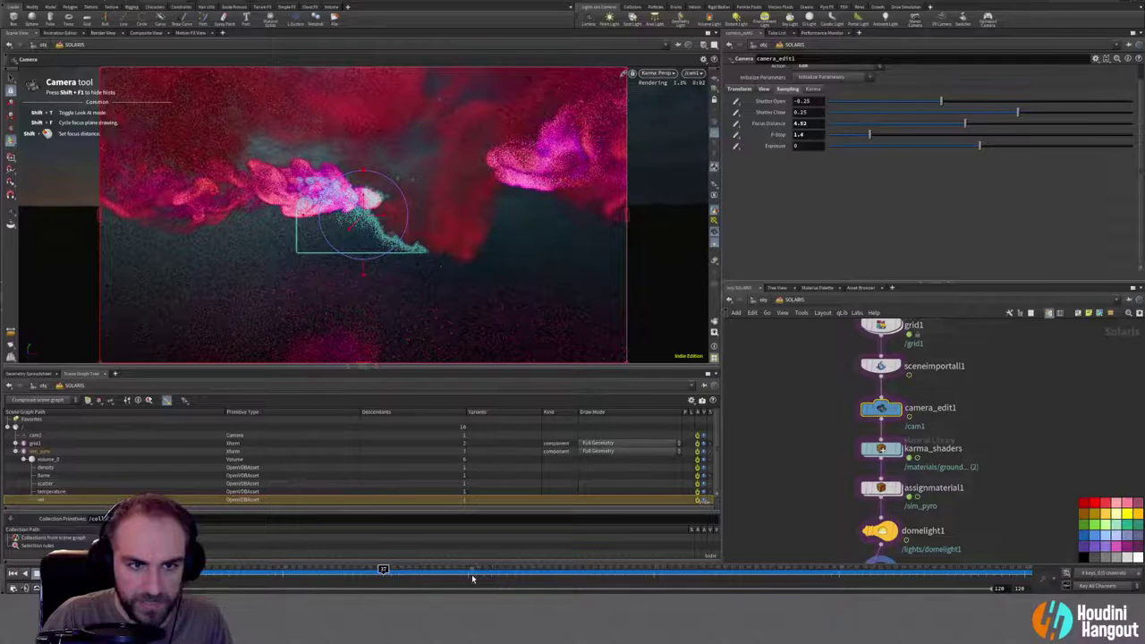
{"action": "left_click", "coordinate": [475, 572]}
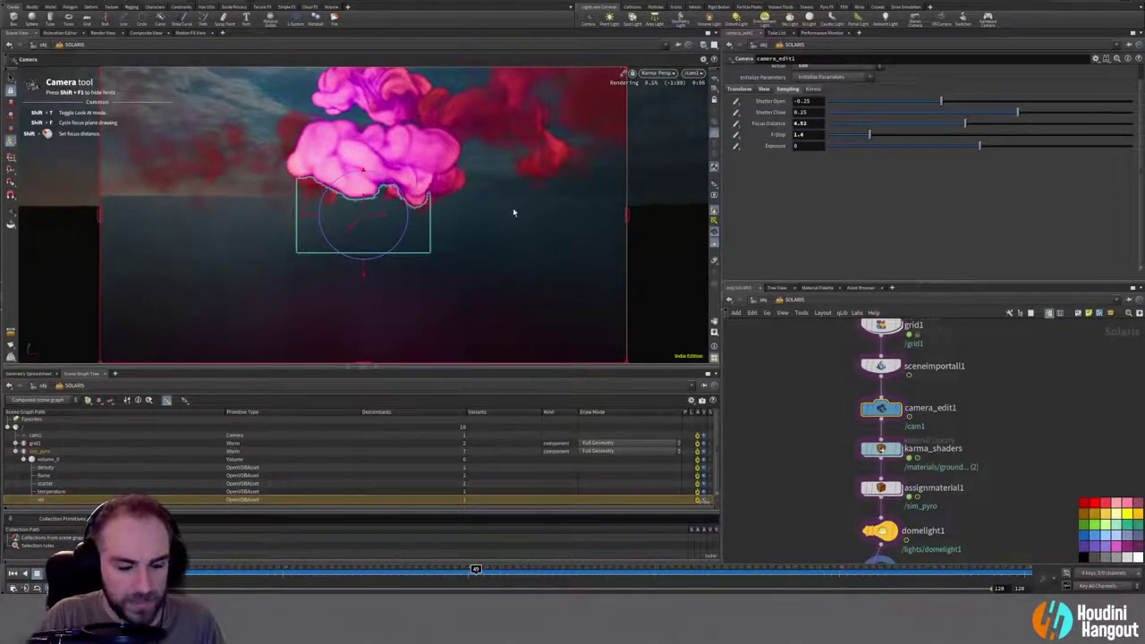
Step: Try picking the focus on the smoke at frame 36, then set the Focus Distance to 4.5
{"action": "left_click", "coordinate": [378, 576]}
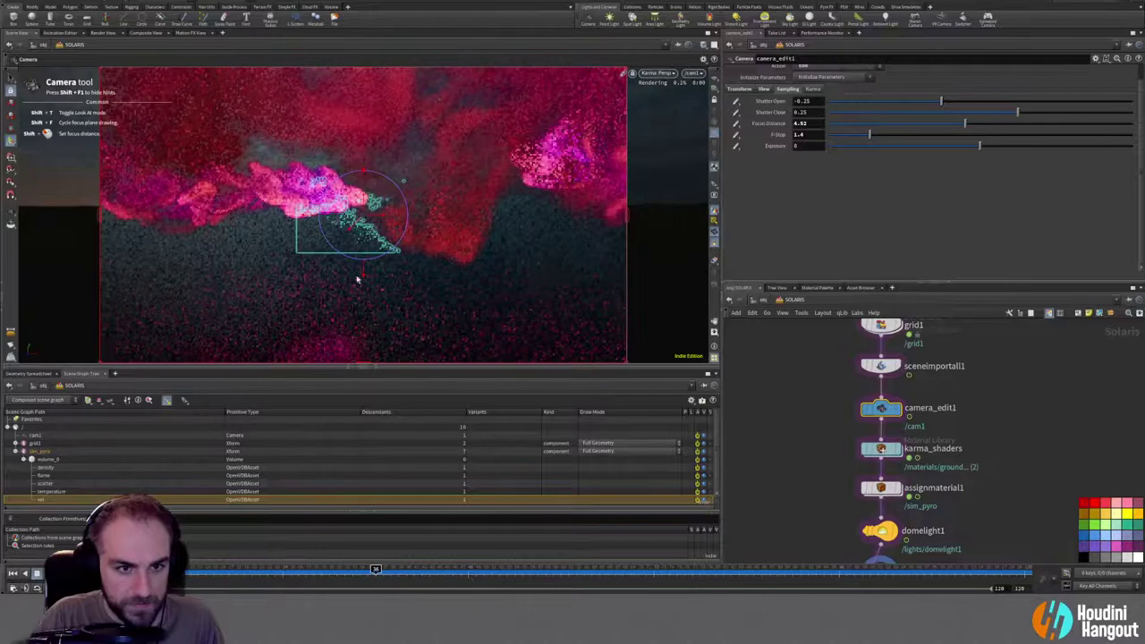
{"action": "left_click", "coordinate": [308, 200], "text": "shift"}
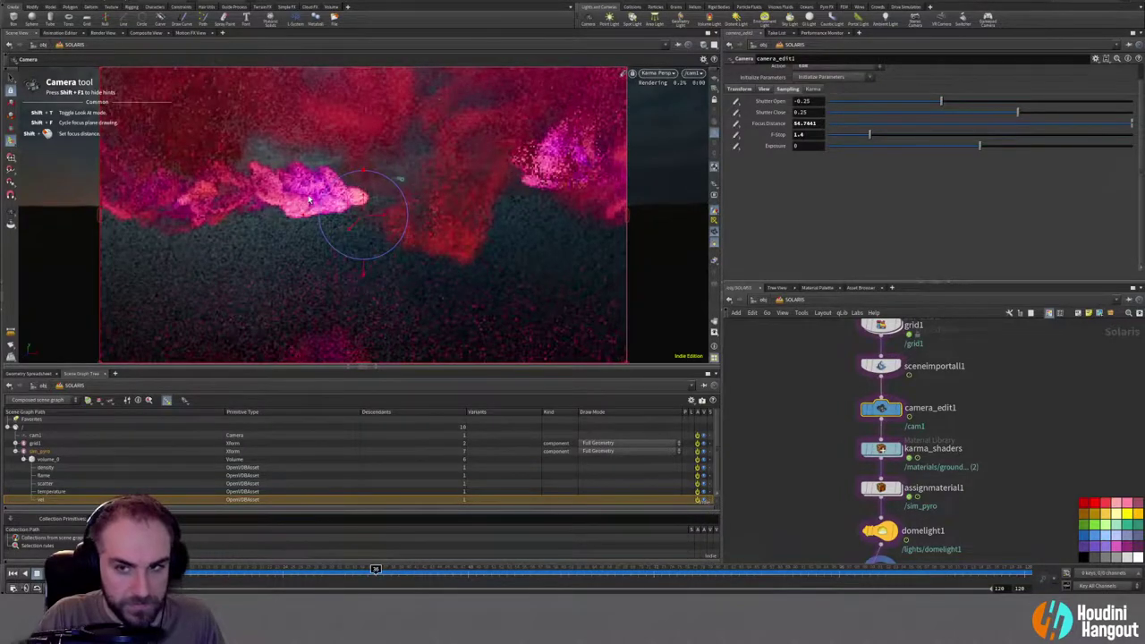
{"action": "key", "text": "s"}
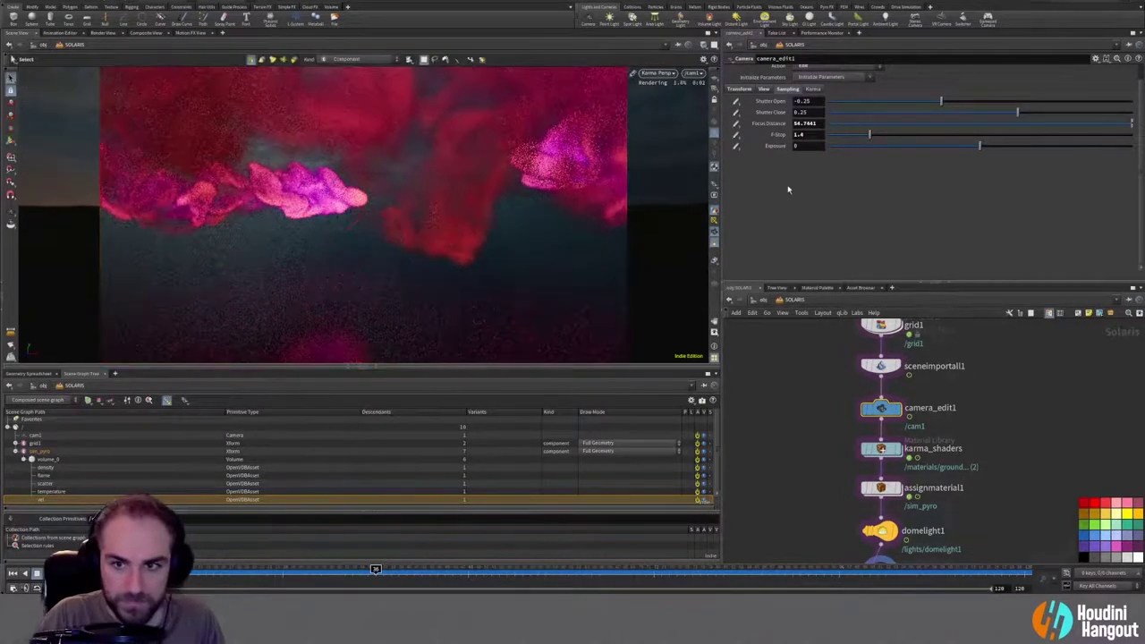
{"action": "double_click", "coordinate": [815, 122]}
{"action": "type", "text": "4.5"}
{"action": "key", "text": "Return"}
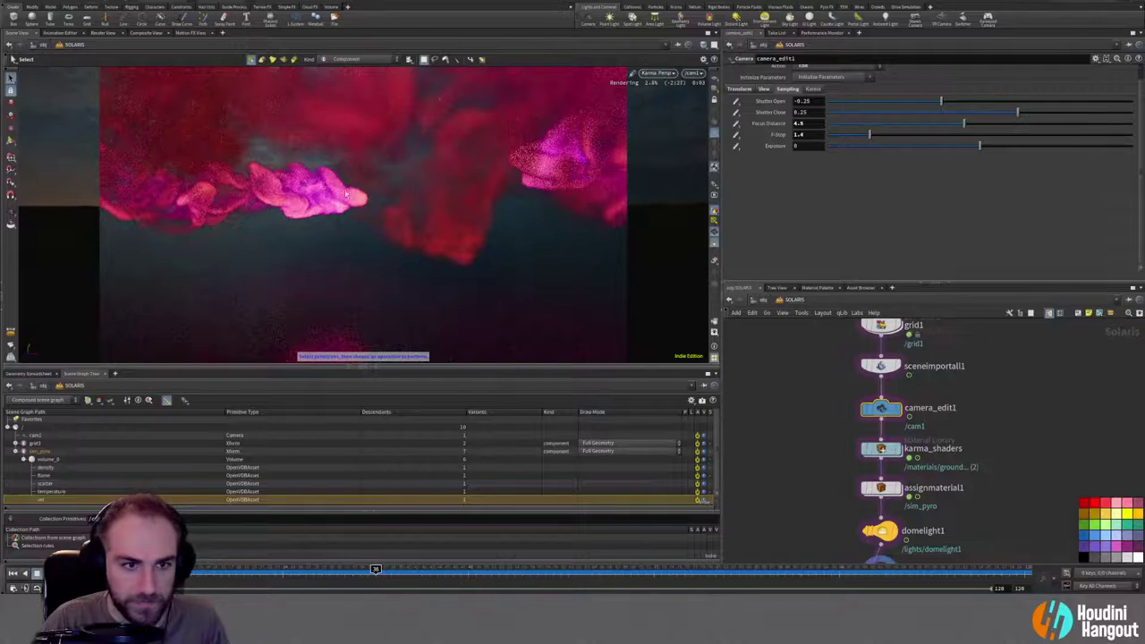
Step: Move the focus handle to the far smoke plume from outside the camera, at about 6.36, and return the view to cam1
{"action": "left_click_drag", "start_coordinate": [370, 194], "coordinate": [431, 214], "text": "alt"}
{"action": "right_click_drag", "start_coordinate": [282, 225], "coordinate": [324, 154]}
{"action": "left_click_drag", "start_coordinate": [324, 154], "coordinate": [224, 256]}
{"action": "key", "text": "s"}
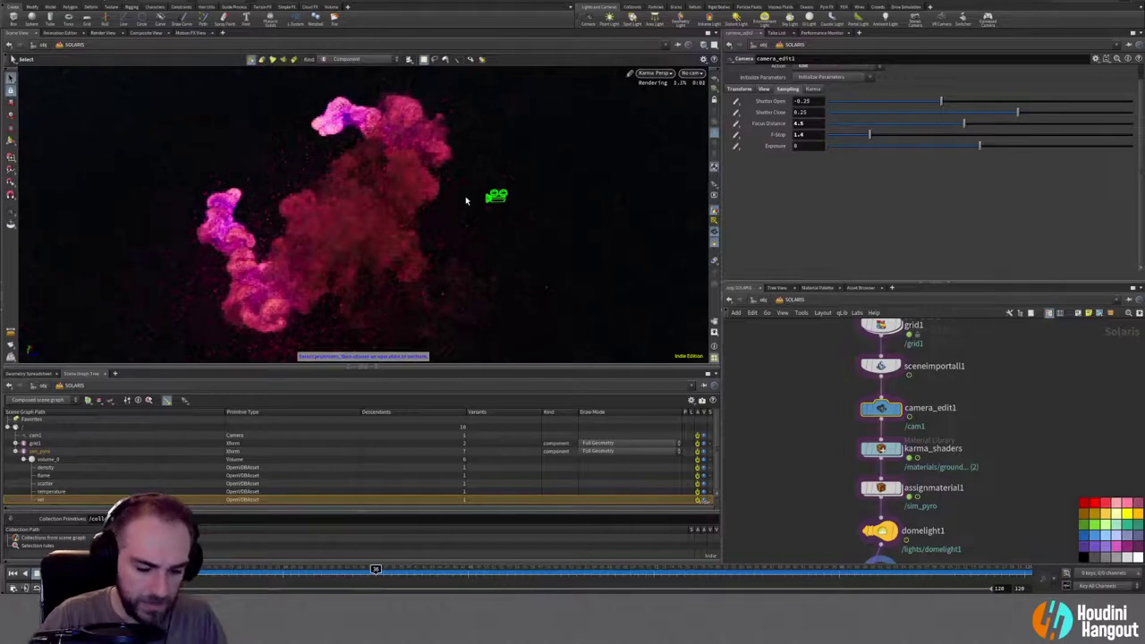
{"action": "key", "text": "Return"}
{"action": "left_click_drag", "start_coordinate": [312, 203], "coordinate": [219, 251]}
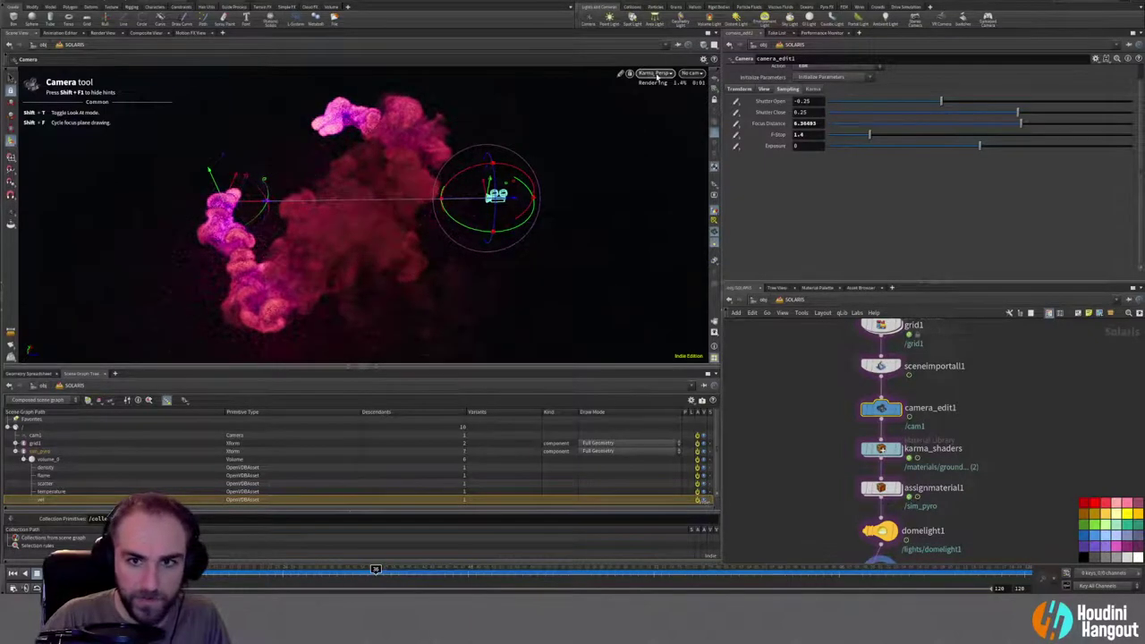
{"action": "left_click", "coordinate": [691, 73]}
{"action": "left_click", "coordinate": [701, 96]}
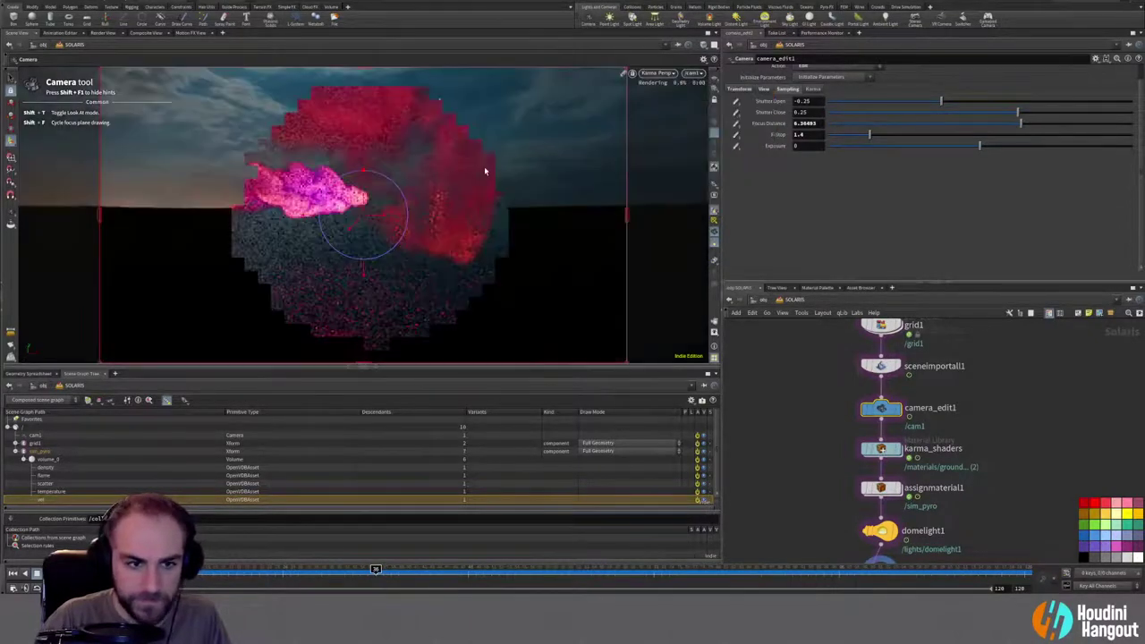
Step: Preview the refocused Karma render through cam1 at frames 25, 46, 61 and 81
{"action": "left_click_drag", "start_coordinate": [376, 569], "coordinate": [291, 569]}
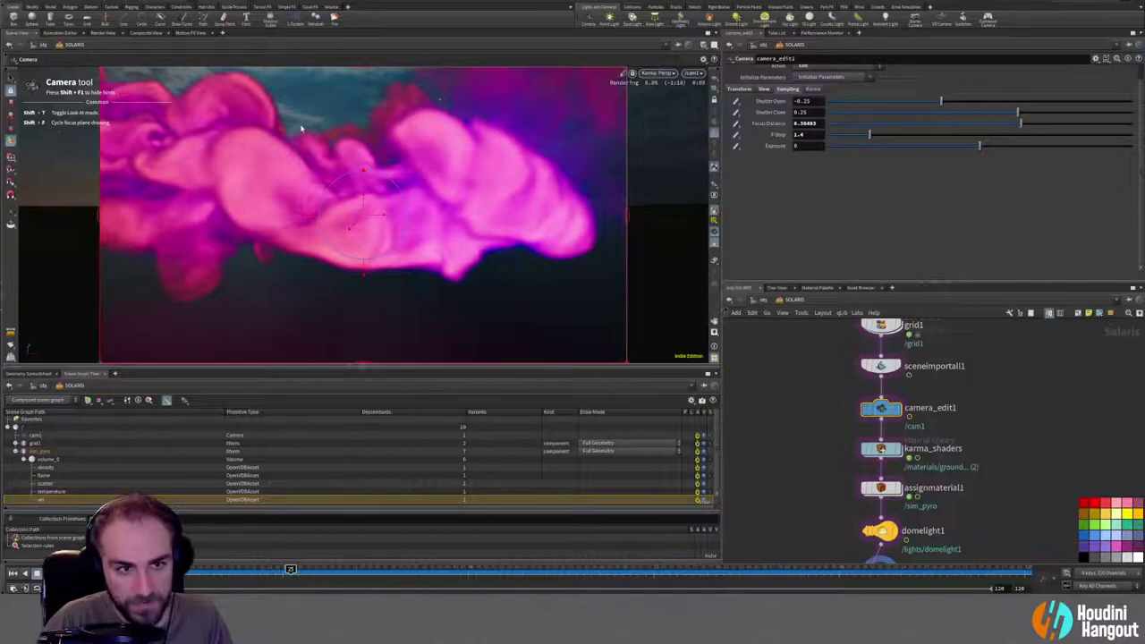
{"action": "left_click", "coordinate": [451, 579]}
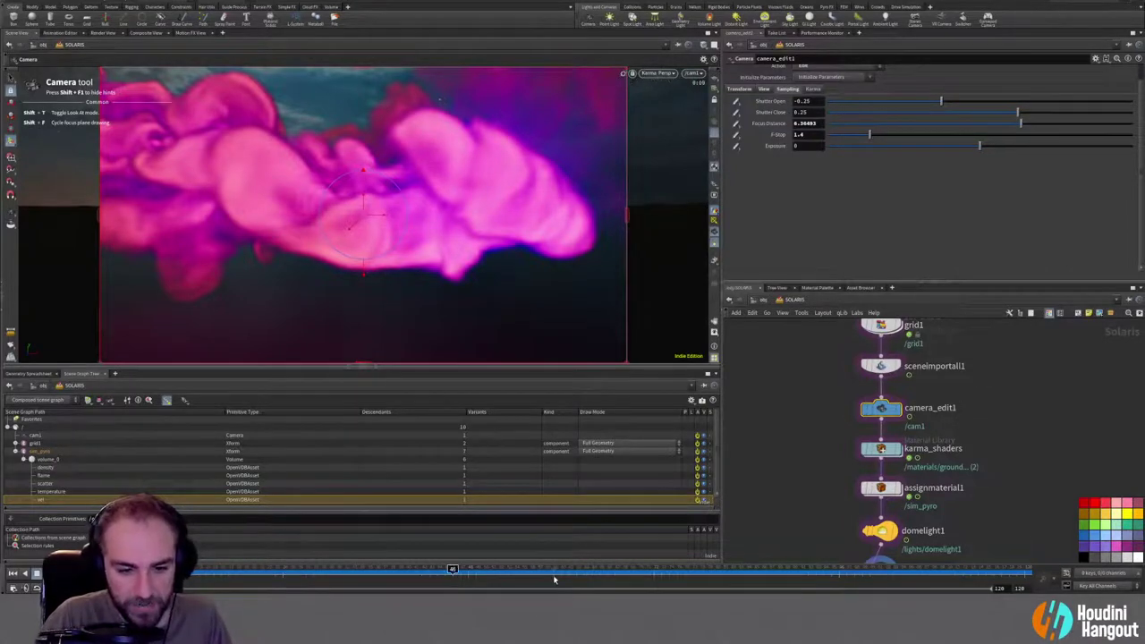
{"action": "left_click", "coordinate": [568, 579]}
{"action": "left_click", "coordinate": [720, 579]}
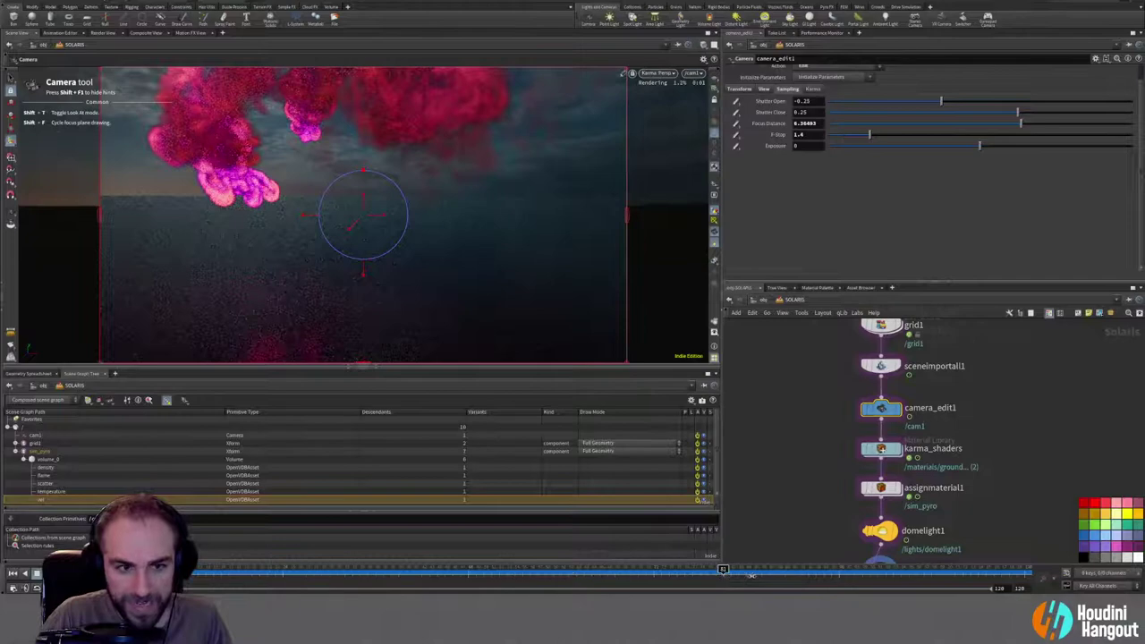
Step: Review the Karma render of the pink pyro smoke at several frames across the timeline
{"action": "left_click", "coordinate": [844, 577]}
{"action": "left_click", "coordinate": [993, 577]}
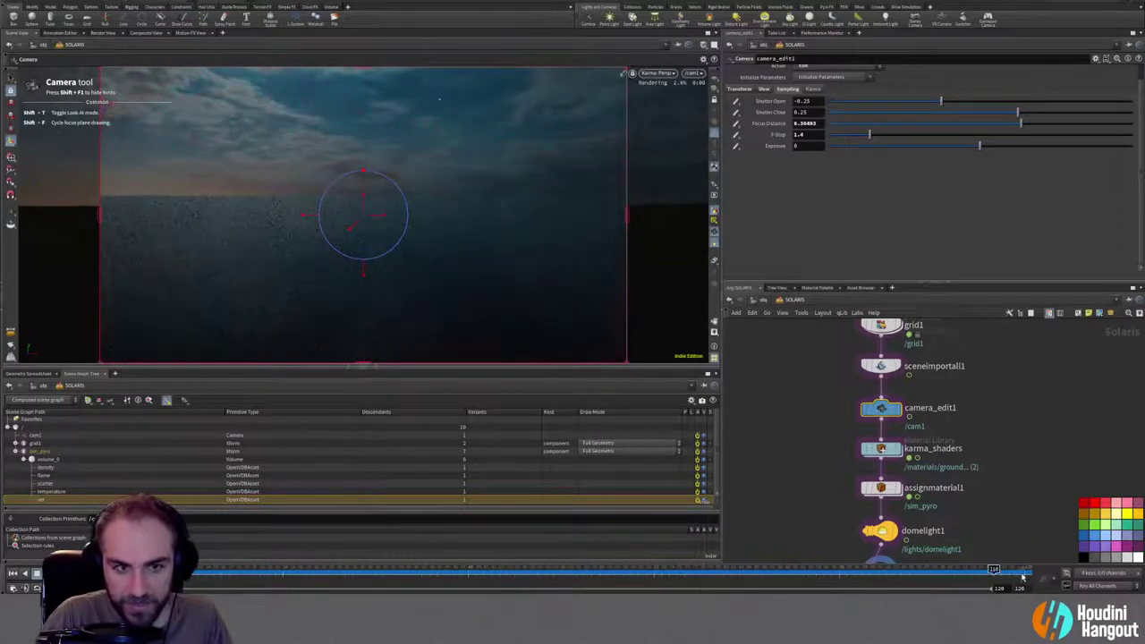
{"action": "left_click", "coordinate": [753, 577]}
{"action": "left_click_drag", "start_coordinate": [453, 574], "coordinate": [112, 574]}
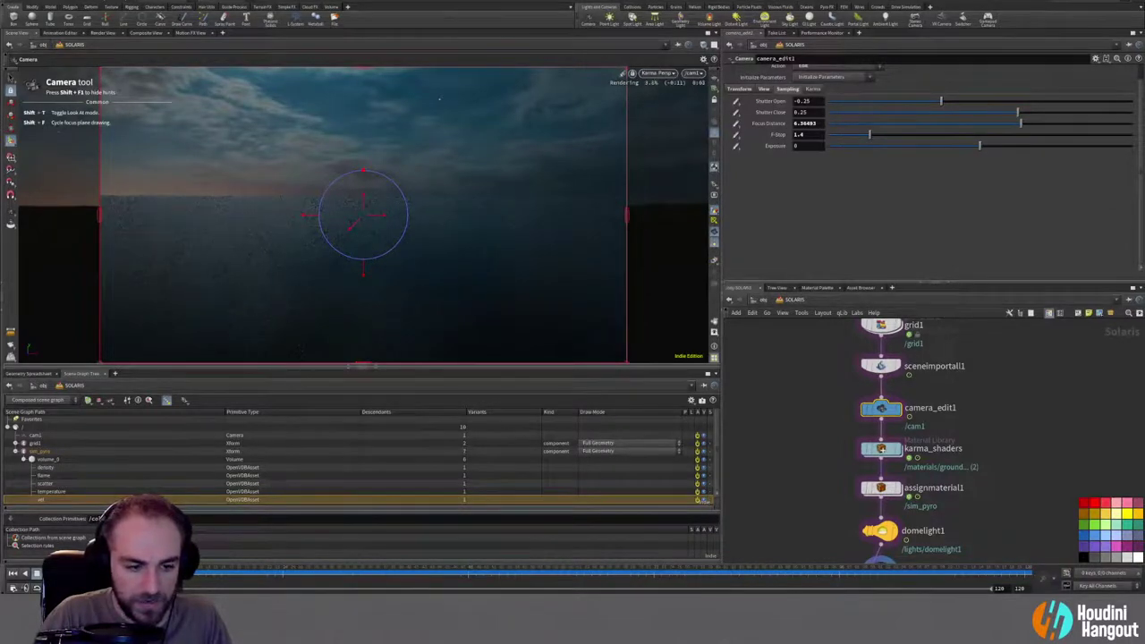
{"action": "left_click", "coordinate": [238, 575]}
{"action": "left_click", "coordinate": [314, 575]}
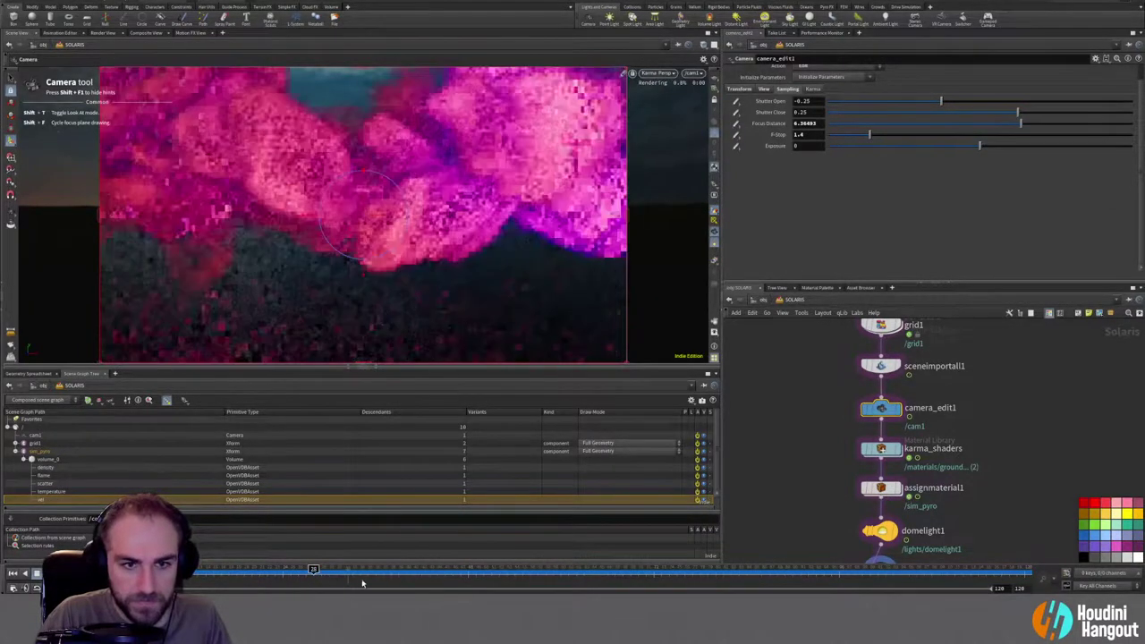
{"action": "left_click", "coordinate": [375, 572]}
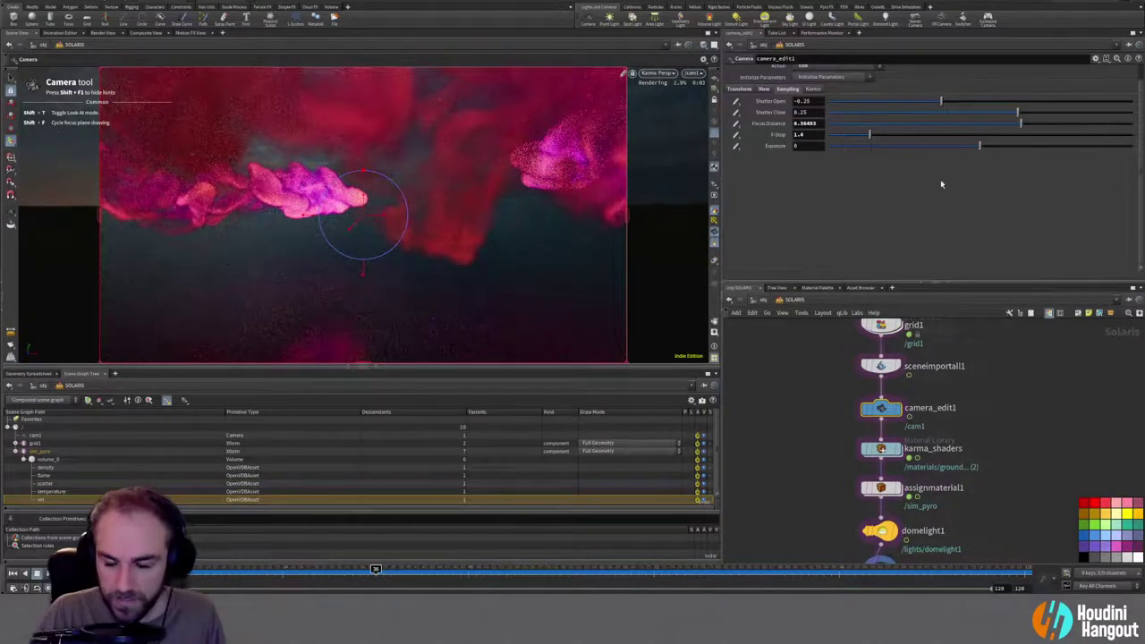
Step: Return to the first frame, turn off Karma rendering in the viewport and go up to the object level
{"action": "scroll", "coordinate": [841, 465], "scroll_direction": "down", "scroll_amount": 2}
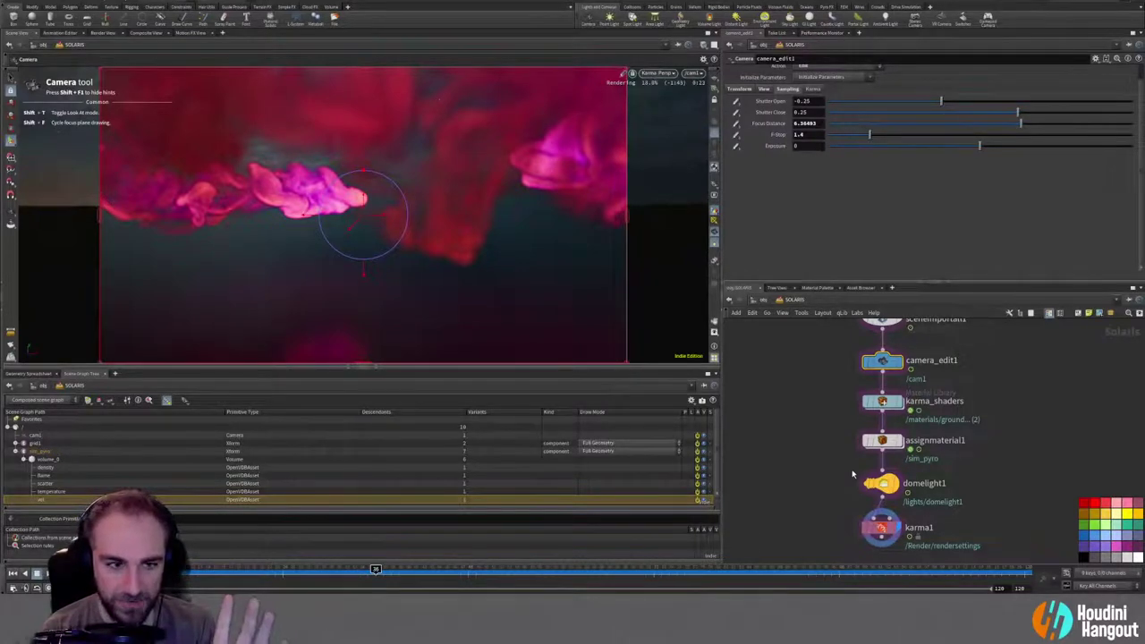
{"action": "left_click", "coordinate": [14, 572]}
{"action": "left_click", "coordinate": [657, 73]}
{"action": "left_click", "coordinate": [666, 113]}
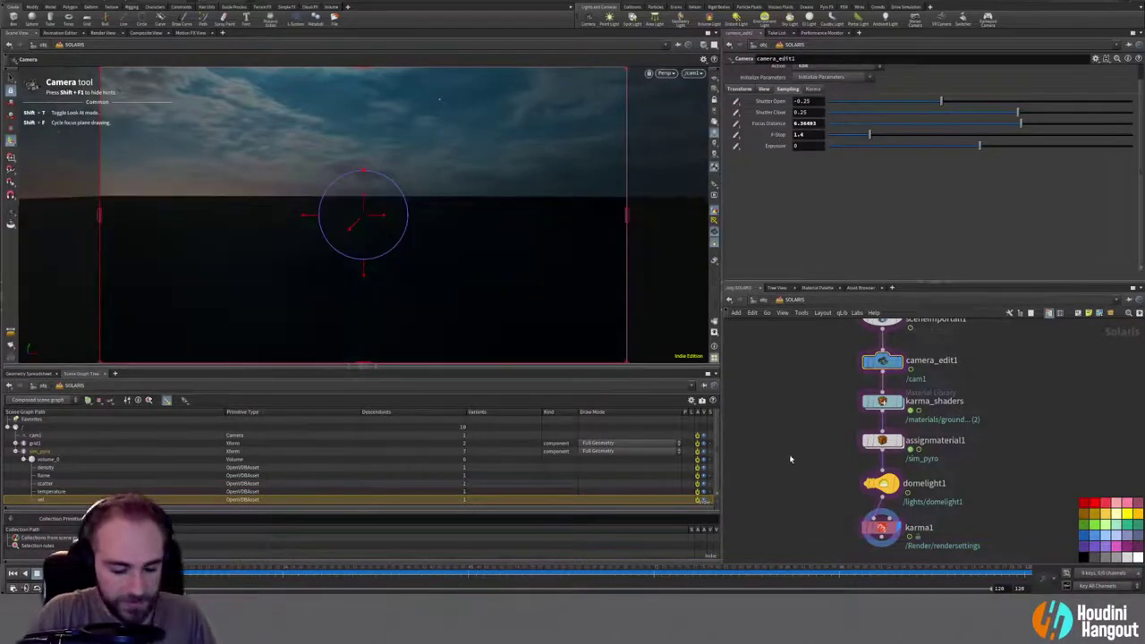
{"action": "key", "text": "u"}
{"action": "left_click_drag", "start_coordinate": [513, 196], "coordinate": [323, 221]}
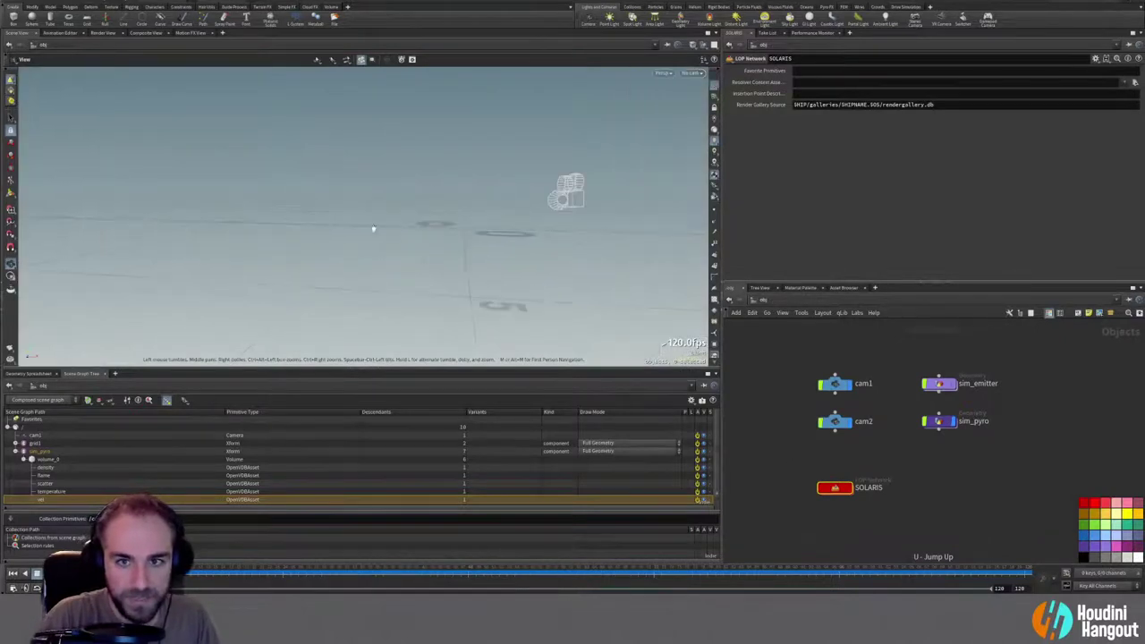
{"action": "left_click_drag", "start_coordinate": [430, 226], "coordinate": [268, 246]}
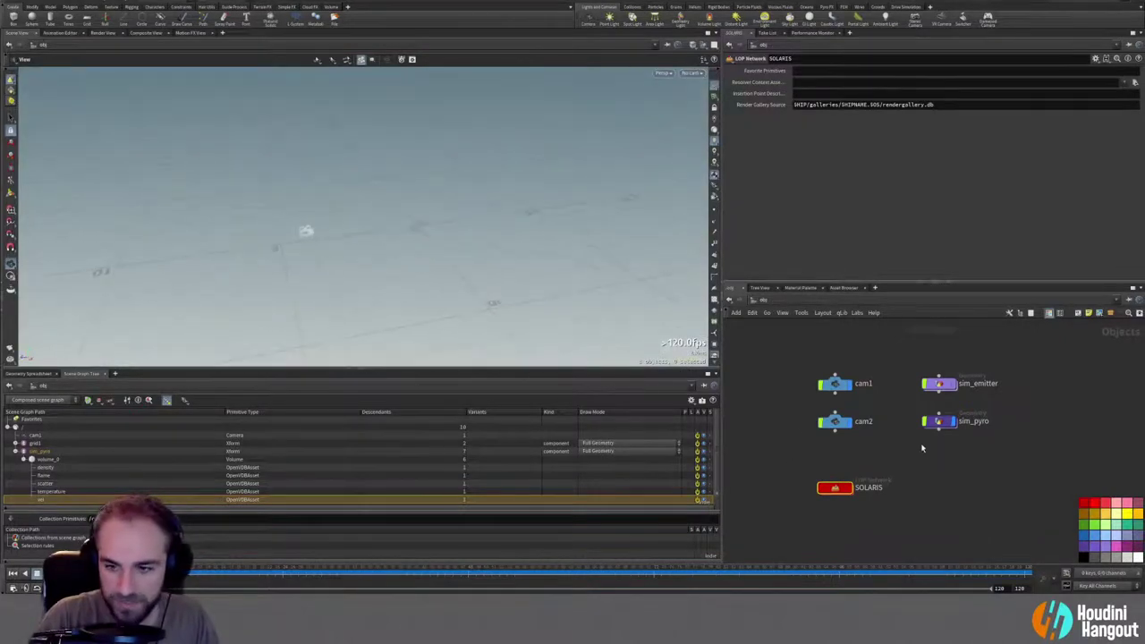
Step: Add a Geometry object below sim_pyro and rename it sim_sparks
{"action": "middle_click_drag", "start_coordinate": [1038, 468], "coordinate": [1027, 450]}
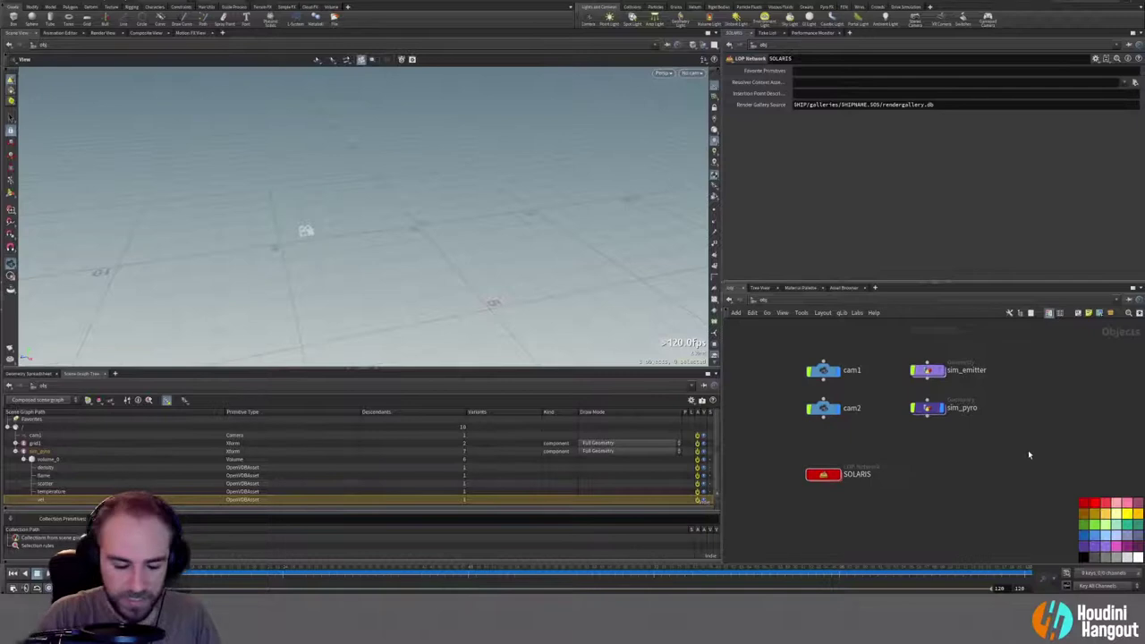
{"action": "key", "text": "Tab"}
{"action": "type", "text": "geo"}
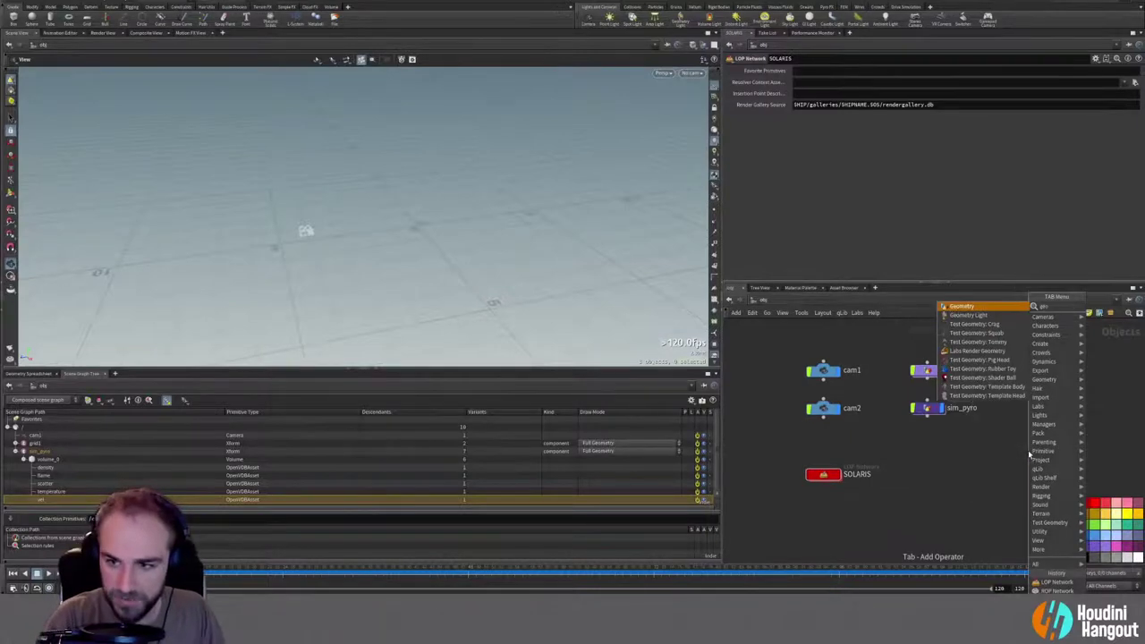
{"action": "key", "text": "Return"}
{"action": "left_click", "coordinate": [921, 452]}
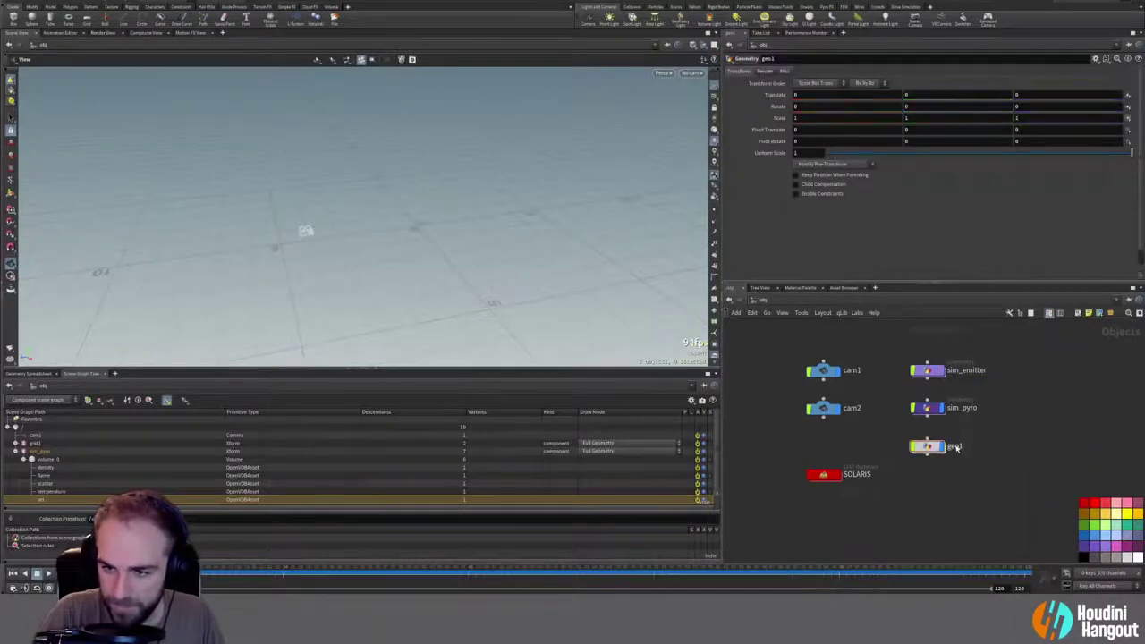
{"action": "double_click", "coordinate": [964, 446]}
{"action": "key", "text": "BackSpace"}
{"action": "key", "text": "ctrl+a"}
{"action": "type", "text": "s"}
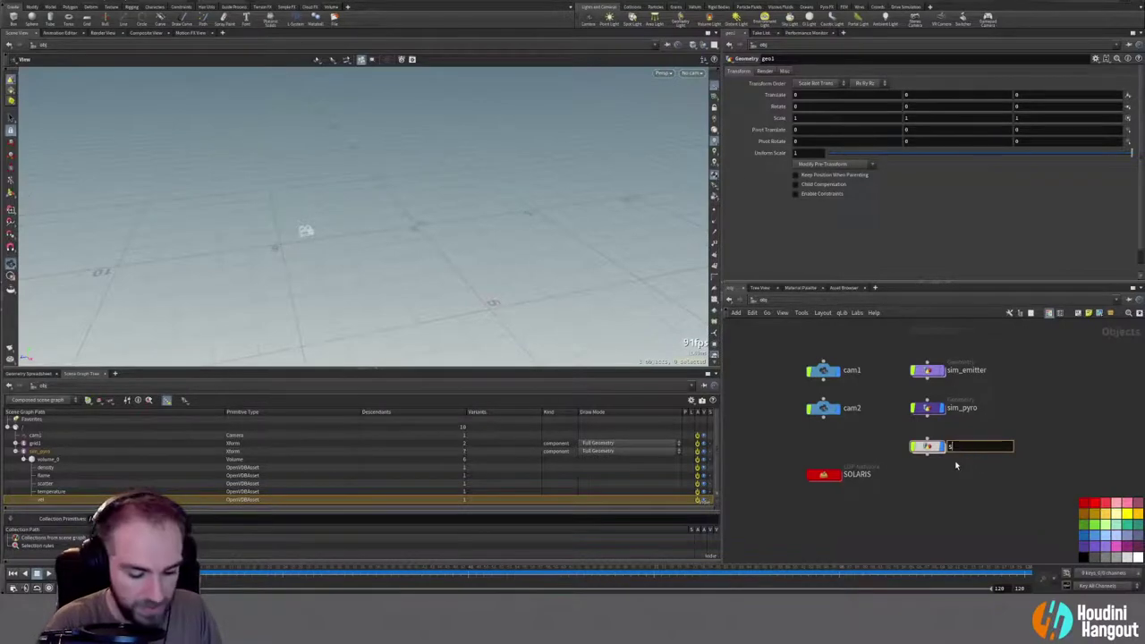
{"action": "type", "text": "im_sparks"}
{"action": "key", "text": "Return"}
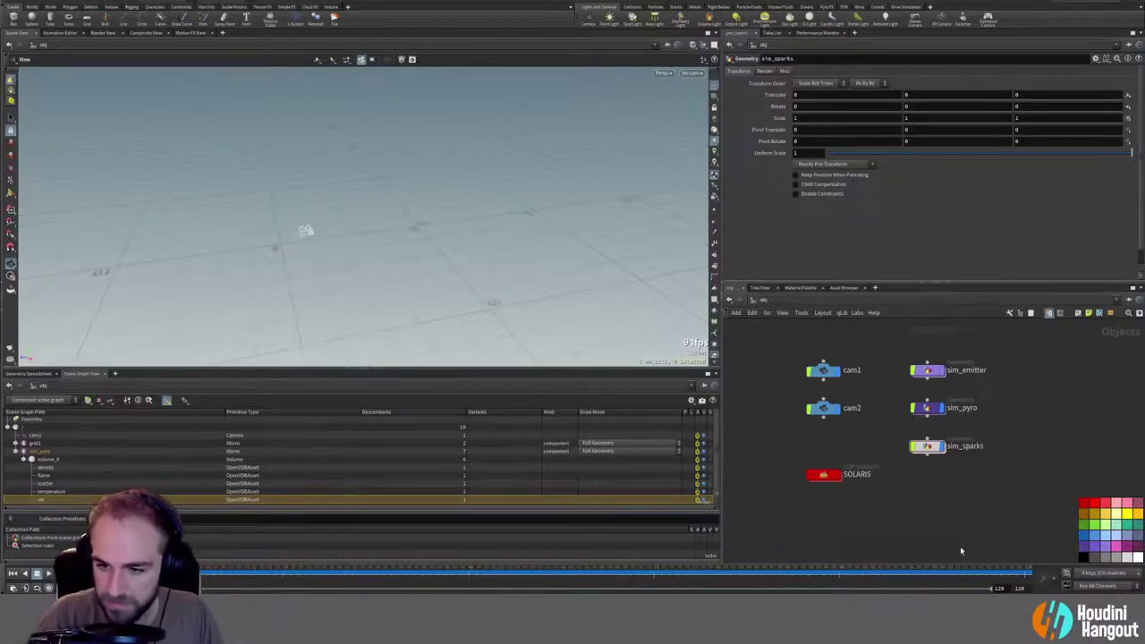
Step: Copy the IN_EMITTER_GEO object merge from sim_pyro and paste it inside sim_sparks
{"action": "double_click", "coordinate": [927, 409]}
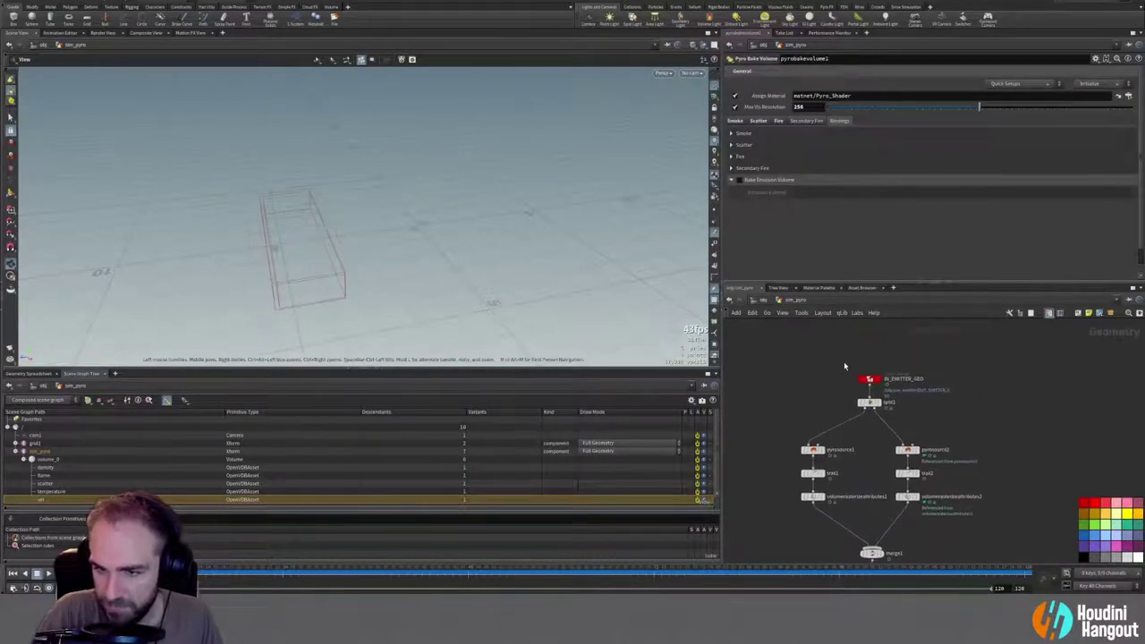
{"action": "left_click_drag", "start_coordinate": [903, 390], "coordinate": [902, 395]}
{"action": "key", "text": "ctrl+c"}
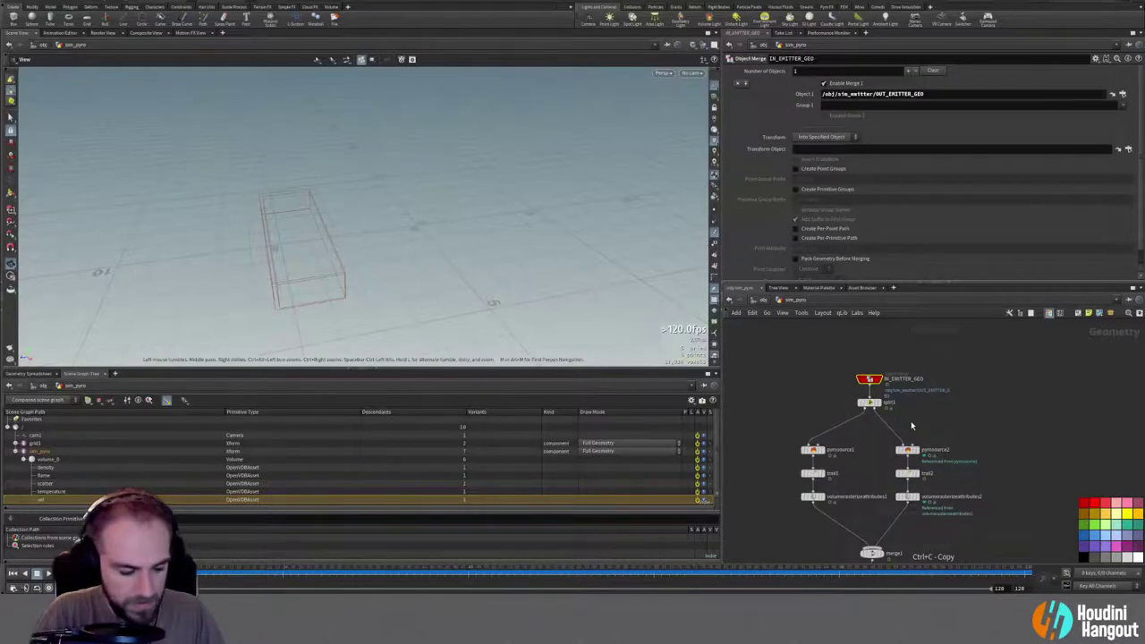
{"action": "key", "text": "u"}
{"action": "double_click", "coordinate": [927, 449]}
{"action": "key", "text": "ctrl+v"}
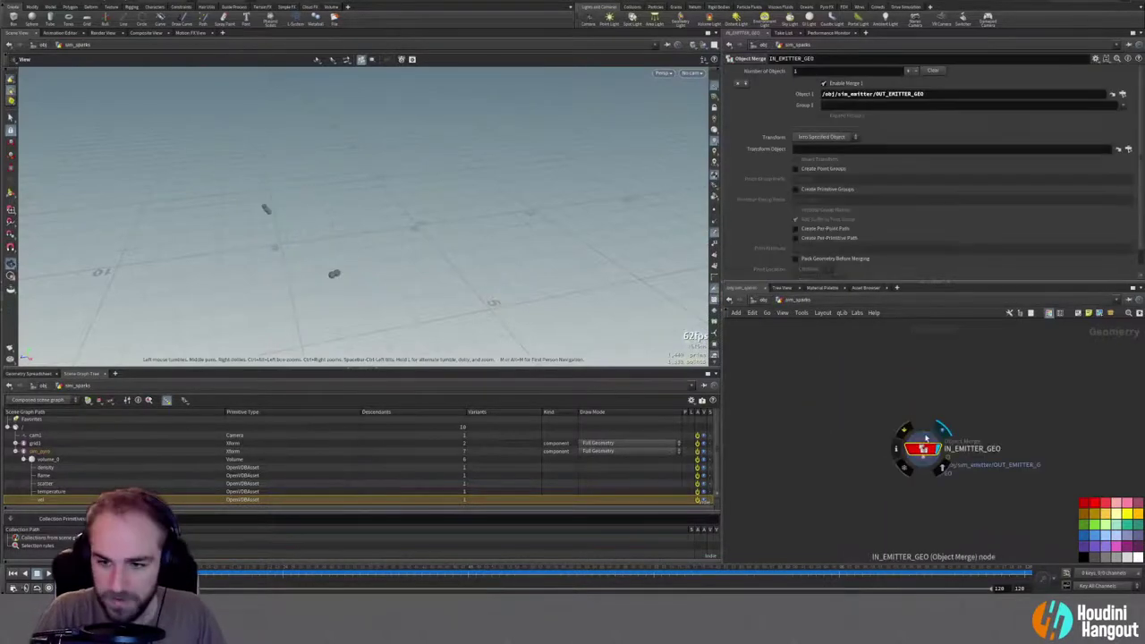
Step: Add the Spark Trail setup and wire its timeblend1 and sparktrail nodes below IN_EMITTER_GEO
{"action": "key", "text": "Tab"}
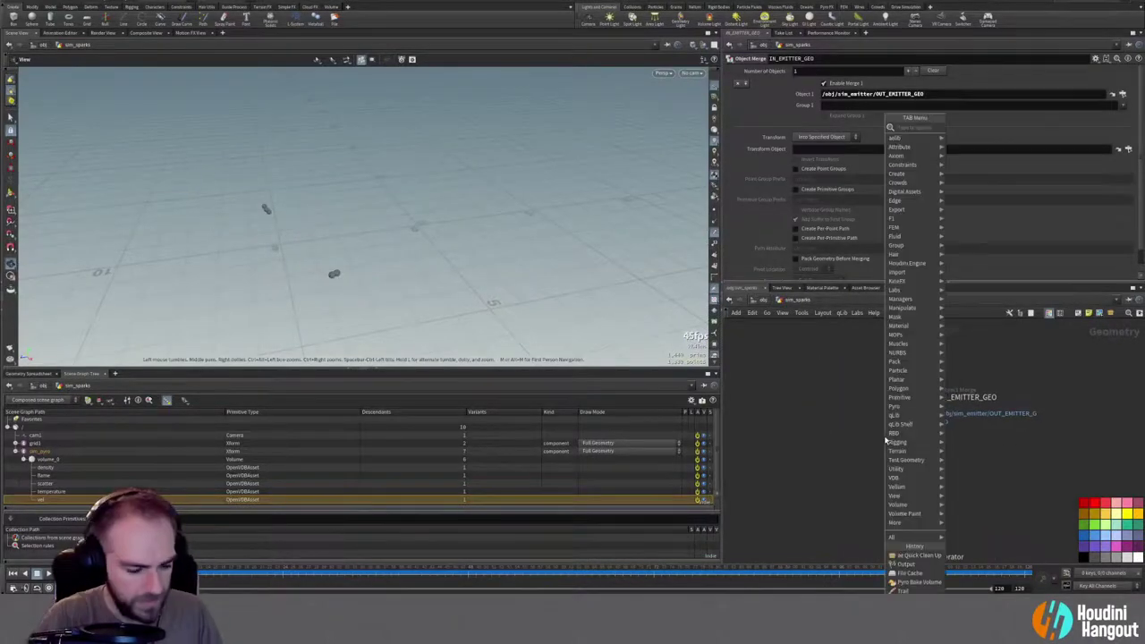
{"action": "type", "text": "spa"}
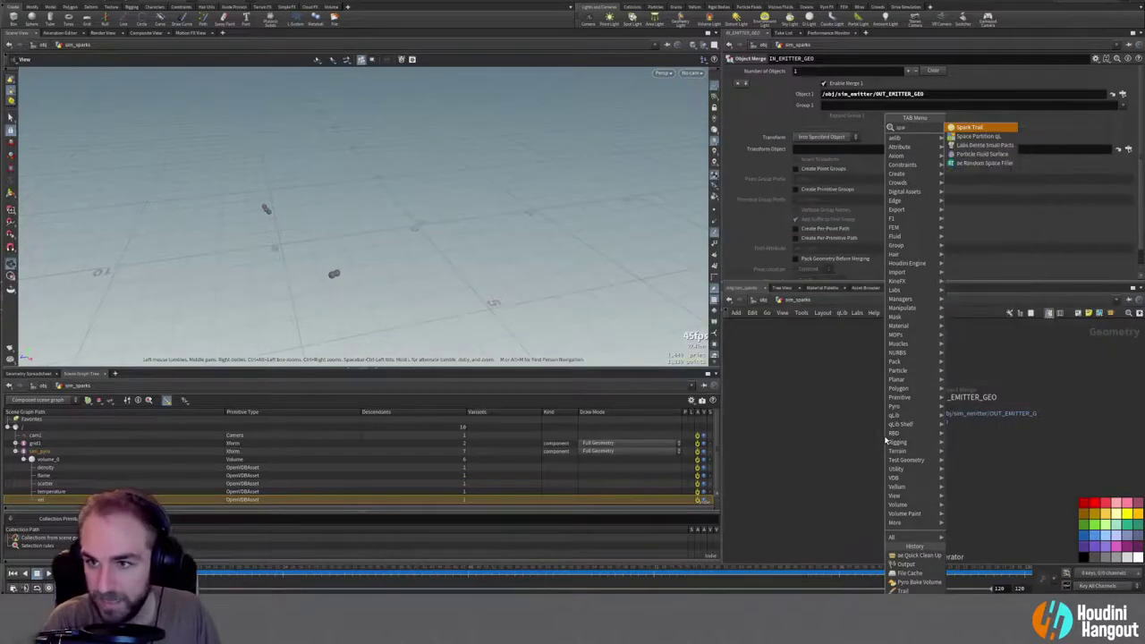
{"action": "key", "text": "Return"}
{"action": "left_click", "coordinate": [877, 446]}
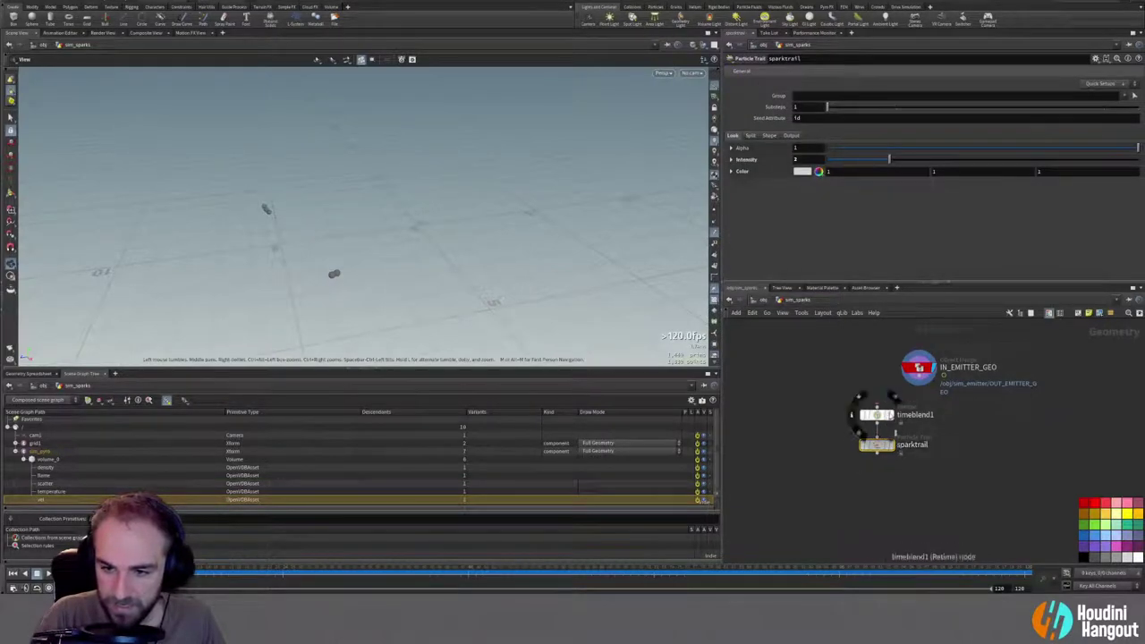
{"action": "left_click_drag", "start_coordinate": [831, 400], "coordinate": [934, 494]}
{"action": "left_click_drag", "start_coordinate": [875, 449], "coordinate": [918, 438]}
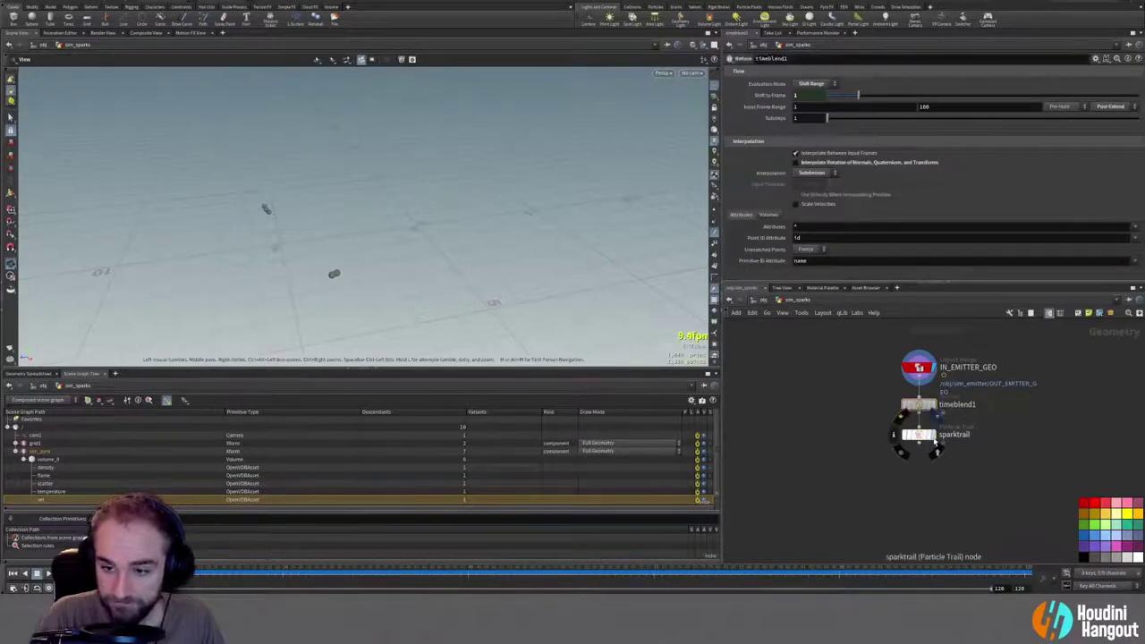
Step: Display the sparktrail node's result up to frame 17 and hide the other objects in the viewport
{"action": "left_click", "coordinate": [913, 436]}
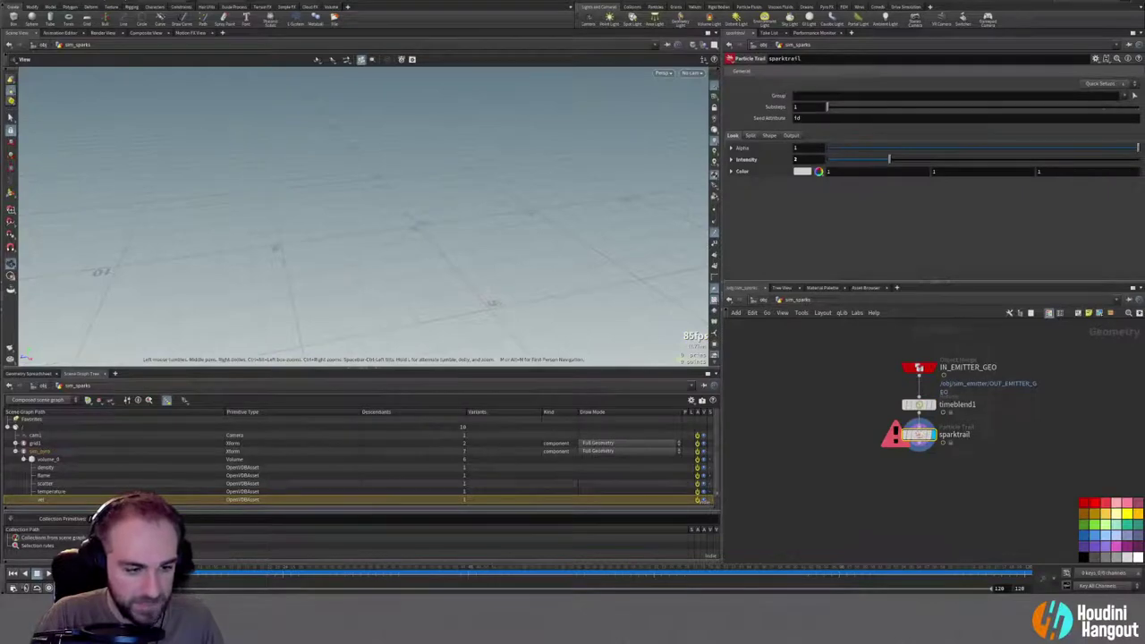
{"action": "left_click", "coordinate": [43, 577]}
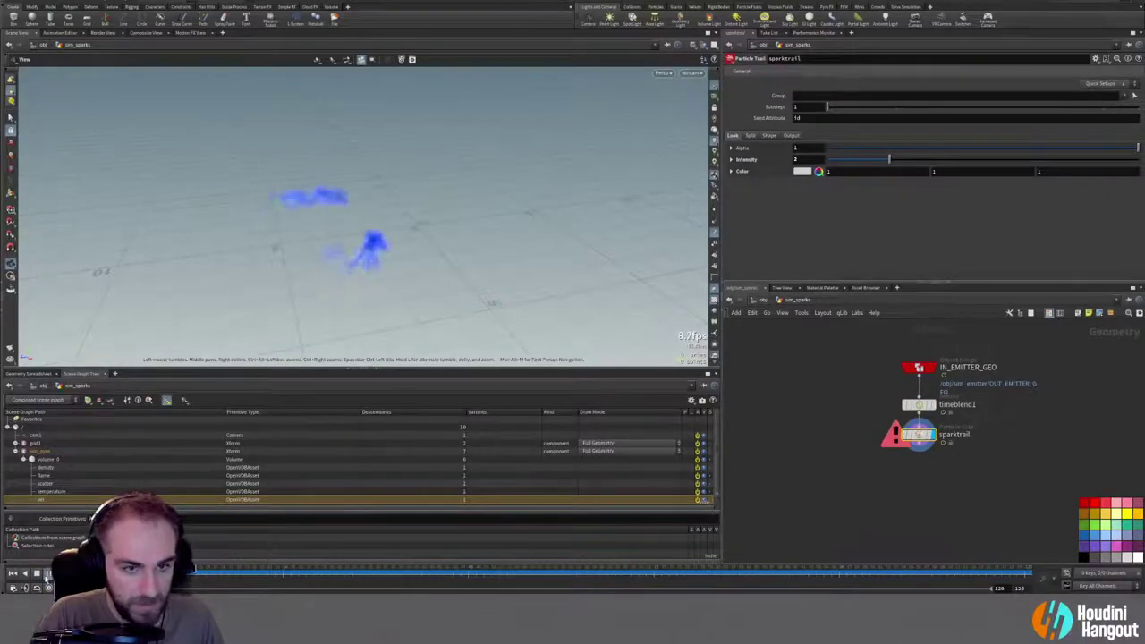
{"action": "left_click", "coordinate": [37, 575]}
{"action": "left_click", "coordinate": [704, 45]}
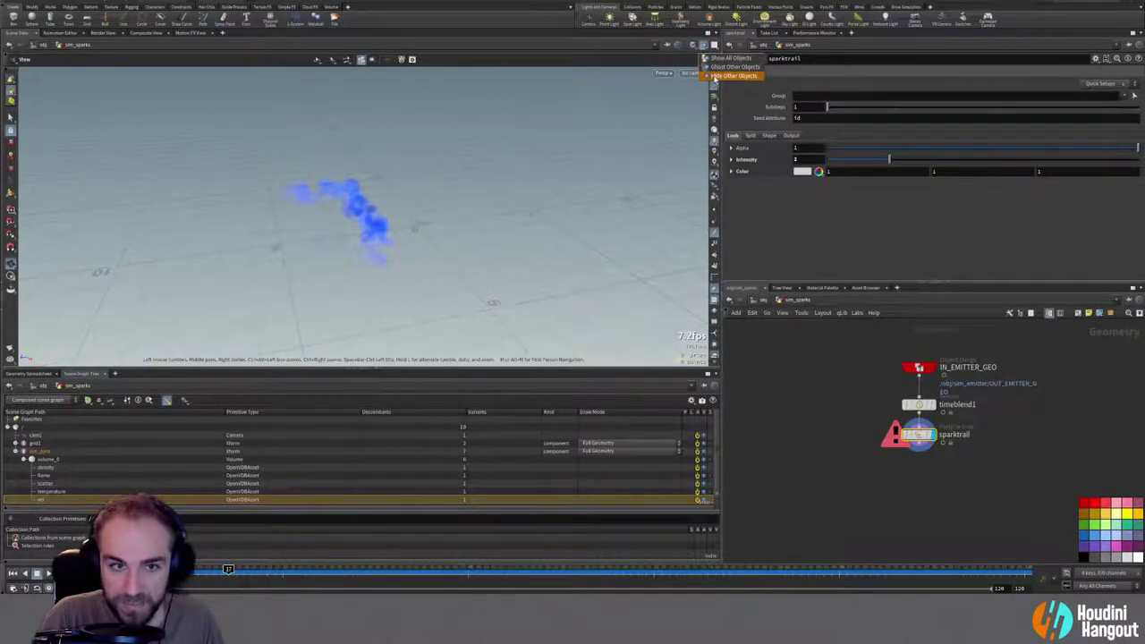
{"action": "left_click", "coordinate": [717, 76]}
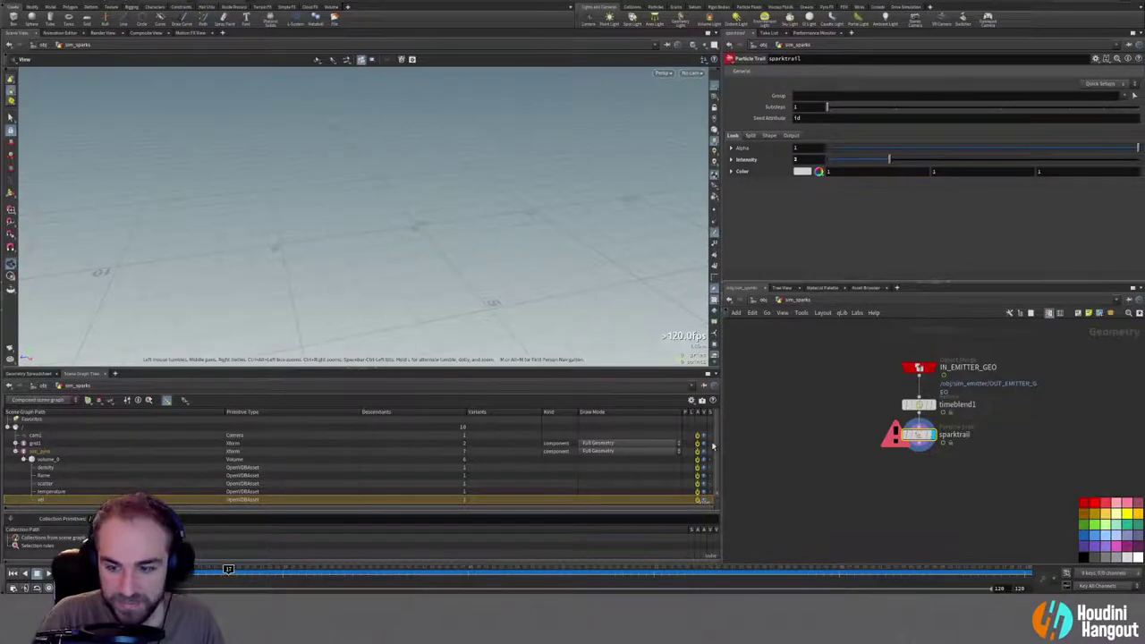
Step: Read the error details of the sparktrail node and display the timeblend1 output instead
{"action": "middle_click", "coordinate": [894, 436]}
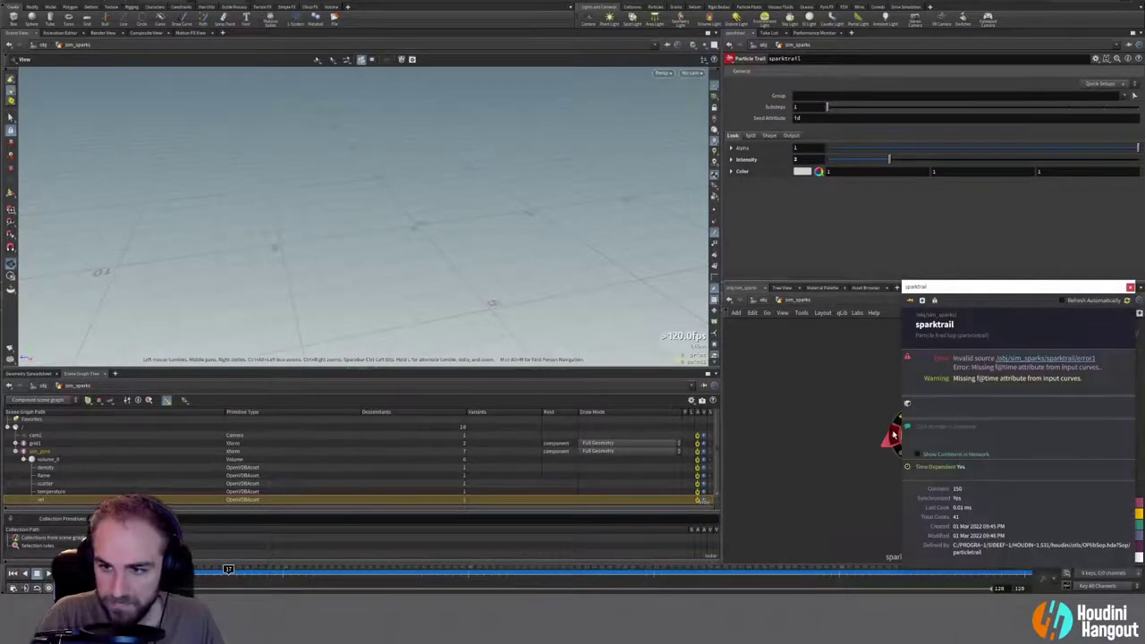
{"action": "left_click", "coordinate": [1130, 287]}
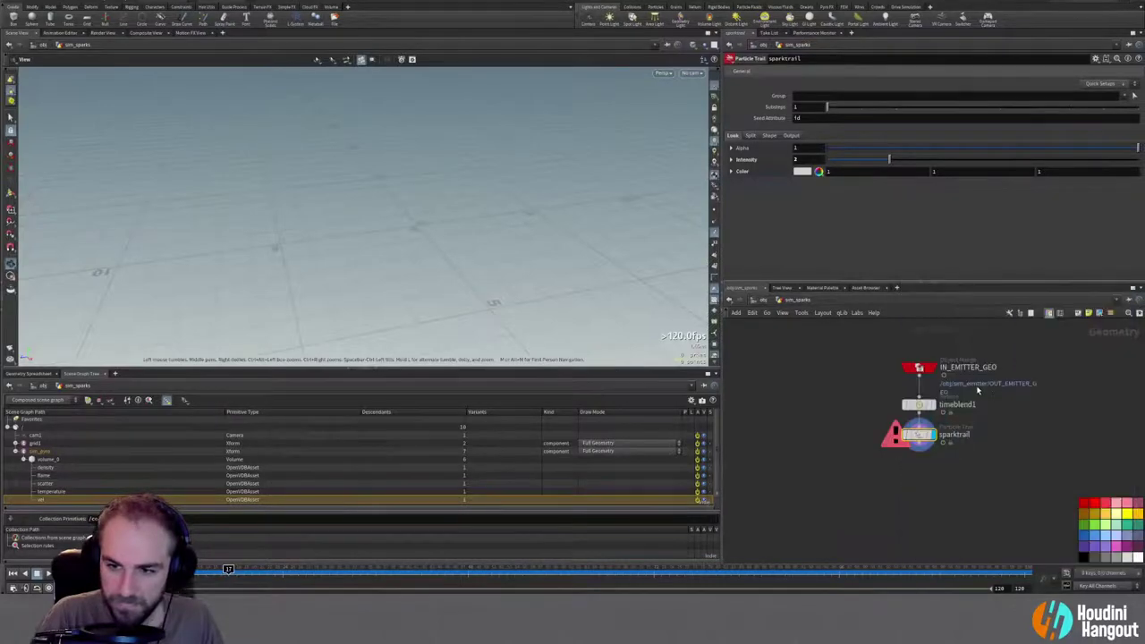
{"action": "left_click", "coordinate": [919, 404]}
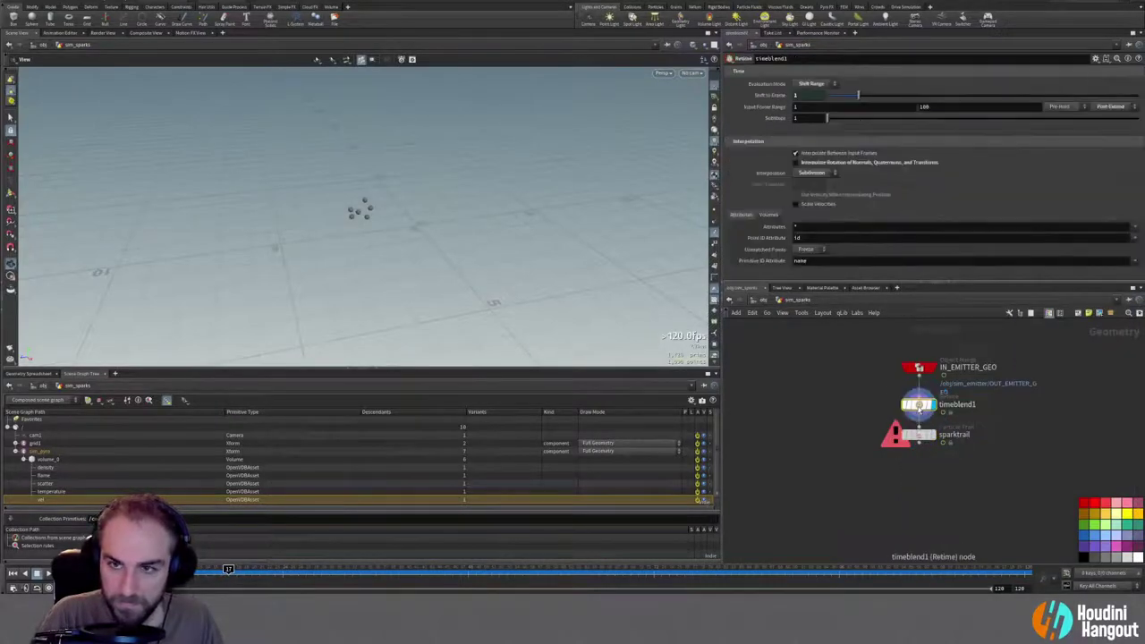
Step: Move timeblend1 and sparktrail down together to leave a gap below IN_EMITTER_GEO
{"action": "left_click", "coordinate": [921, 436]}
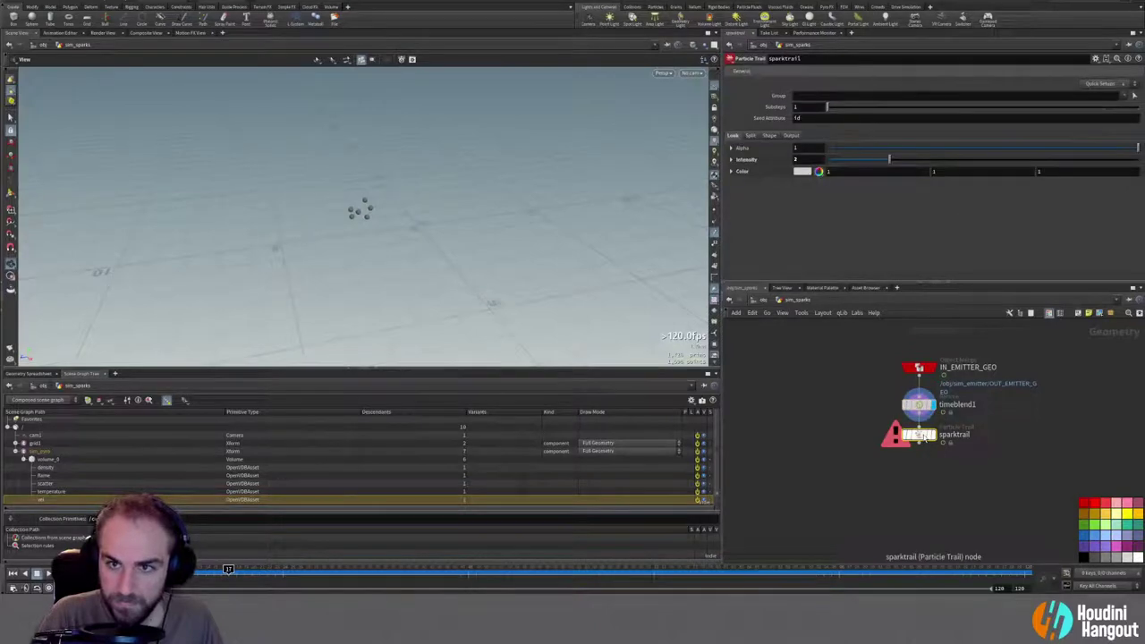
{"action": "left_click_drag", "start_coordinate": [873, 389], "coordinate": [962, 464]}
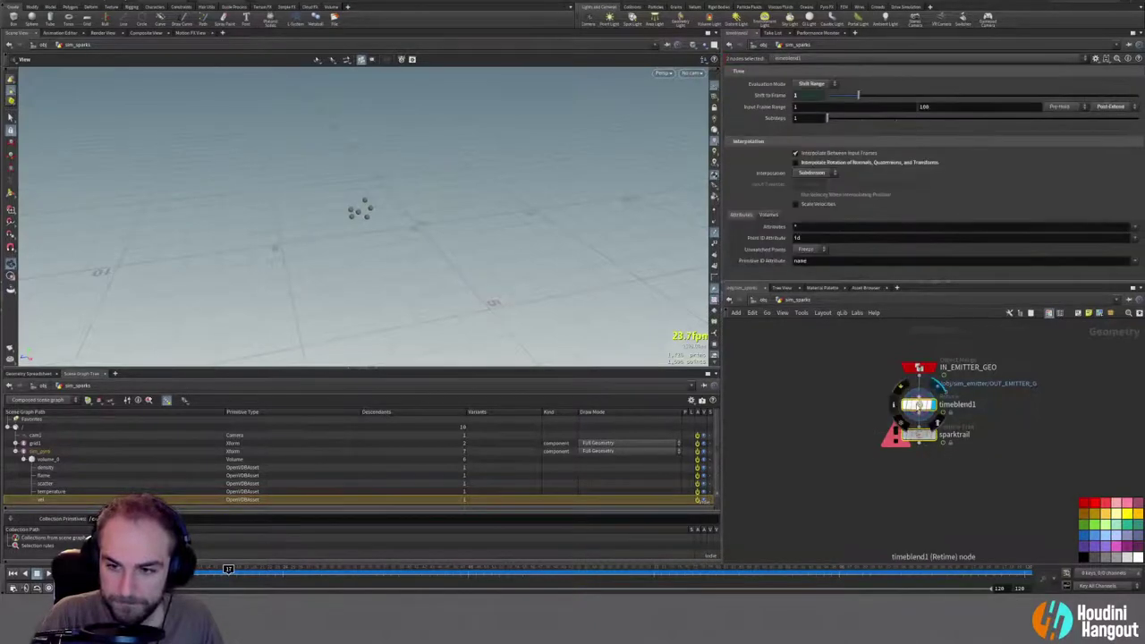
{"action": "left_click_drag", "start_coordinate": [919, 406], "coordinate": [919, 459]}
{"action": "left_click", "coordinate": [869, 433]}
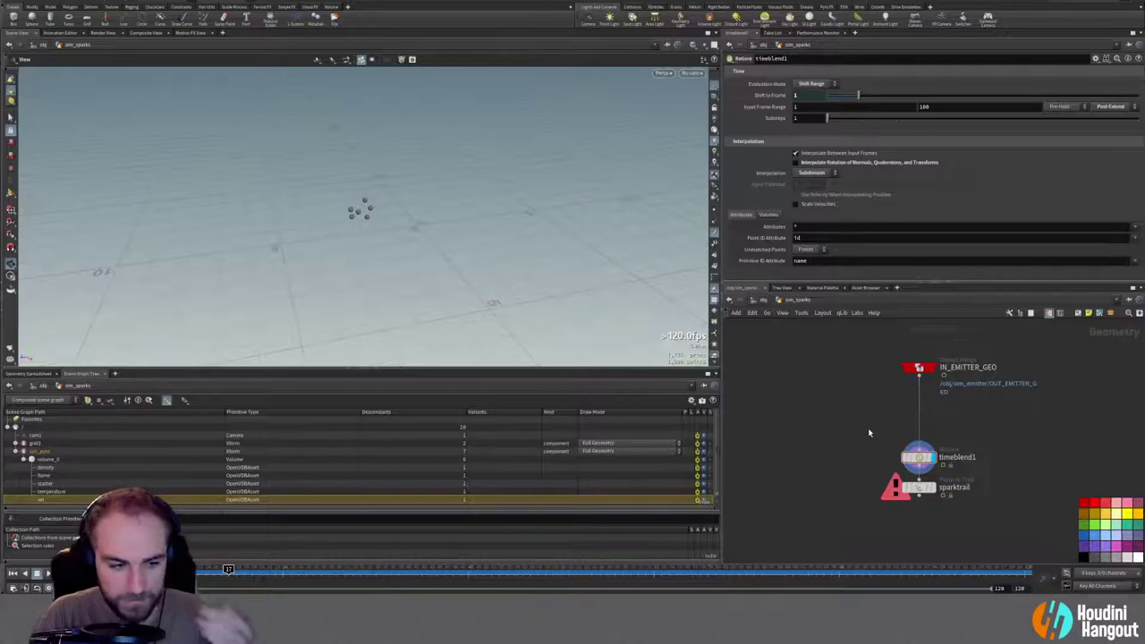
Step: Examine the look, split, shape and output parameters of the sparktrail node
{"action": "left_click", "coordinate": [919, 496]}
{"action": "key", "text": "Escape"}
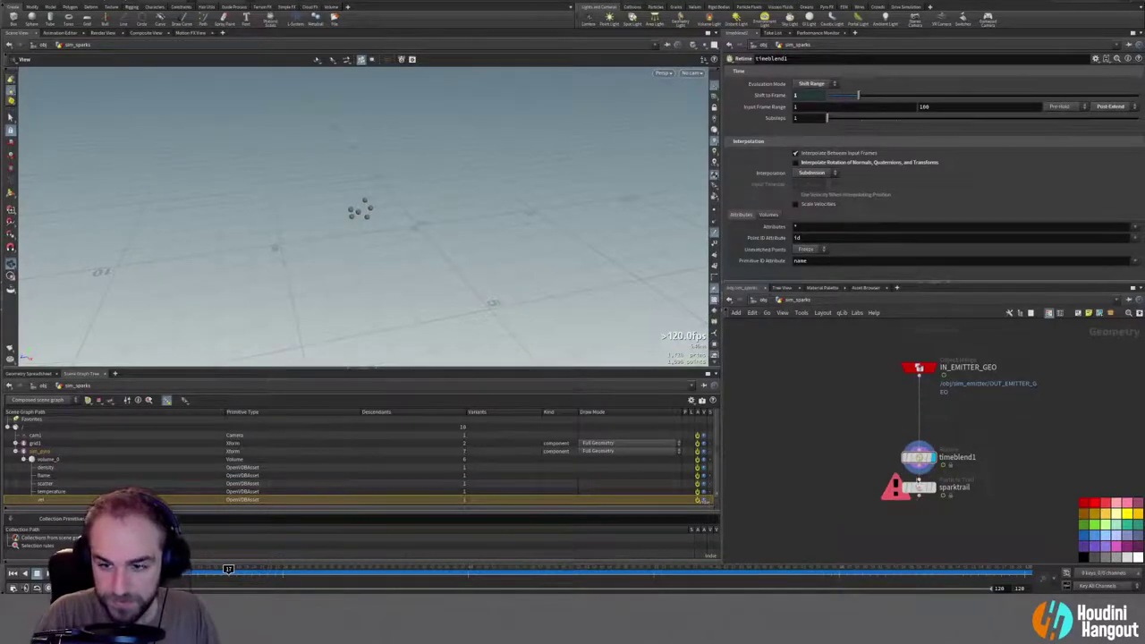
{"action": "left_click", "coordinate": [919, 488]}
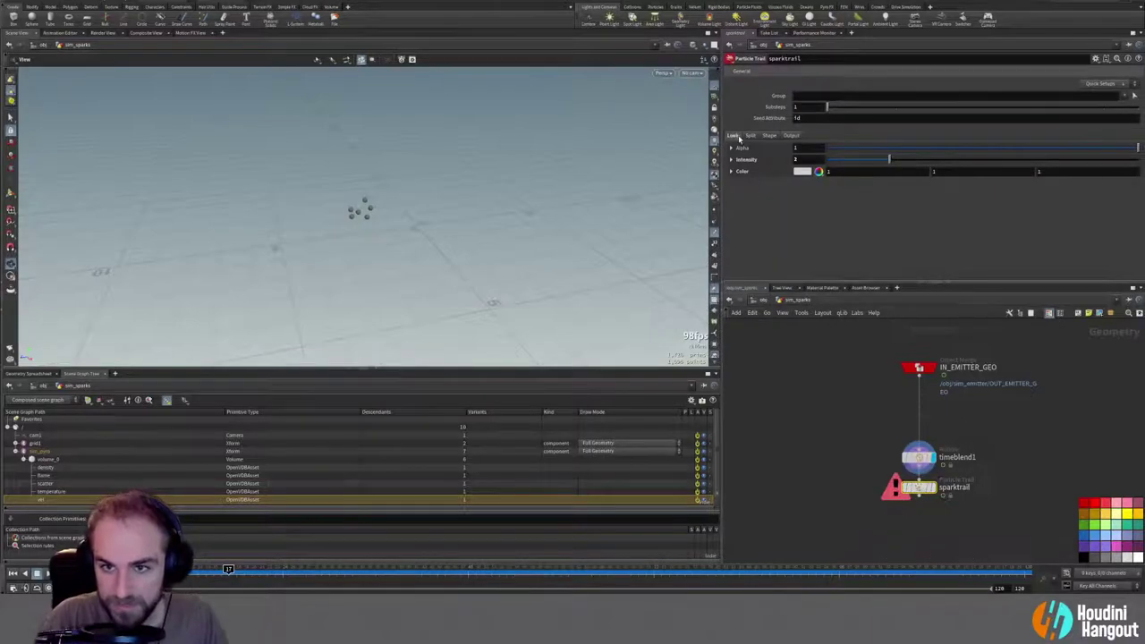
{"action": "left_click", "coordinate": [750, 135]}
{"action": "left_click", "coordinate": [733, 135]}
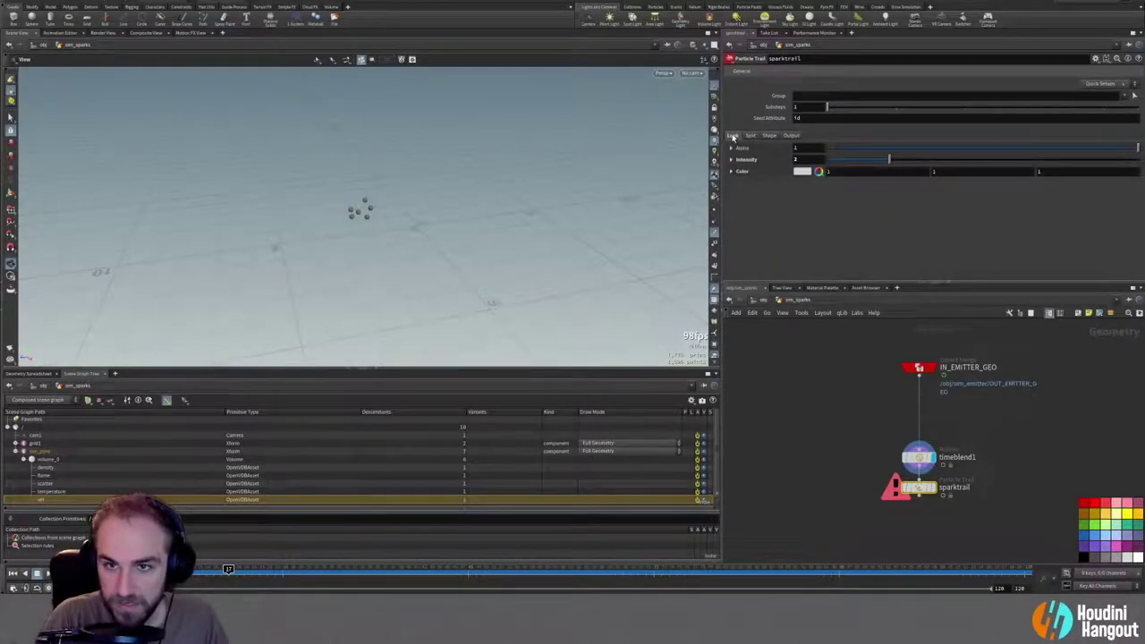
{"action": "left_click", "coordinate": [768, 135]}
{"action": "left_click", "coordinate": [783, 136]}
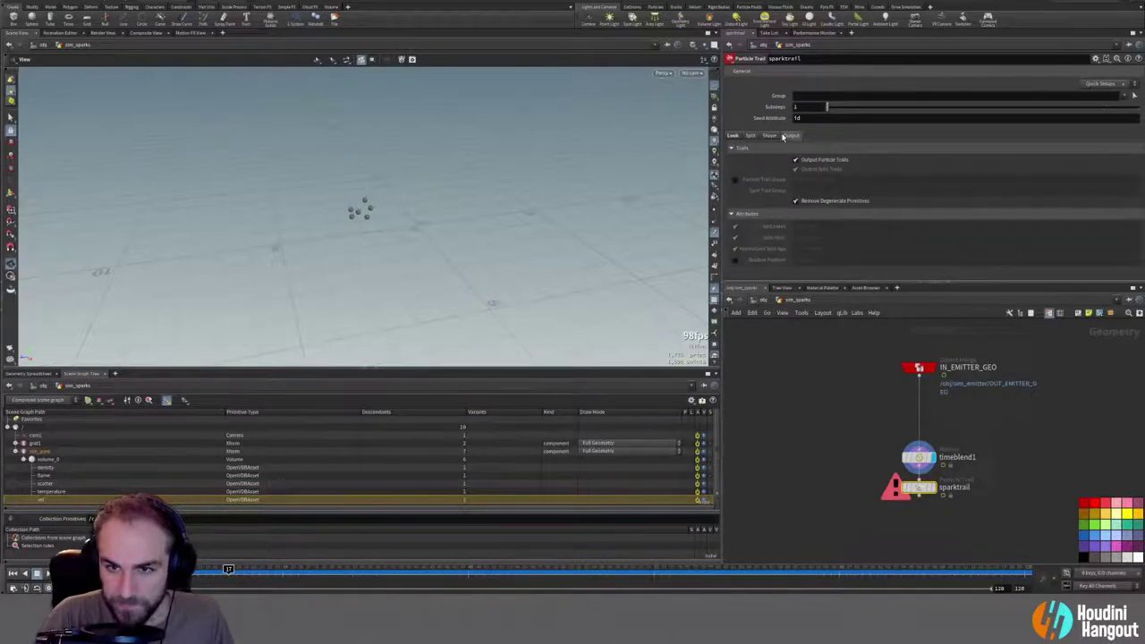
{"action": "left_click", "coordinate": [735, 135]}
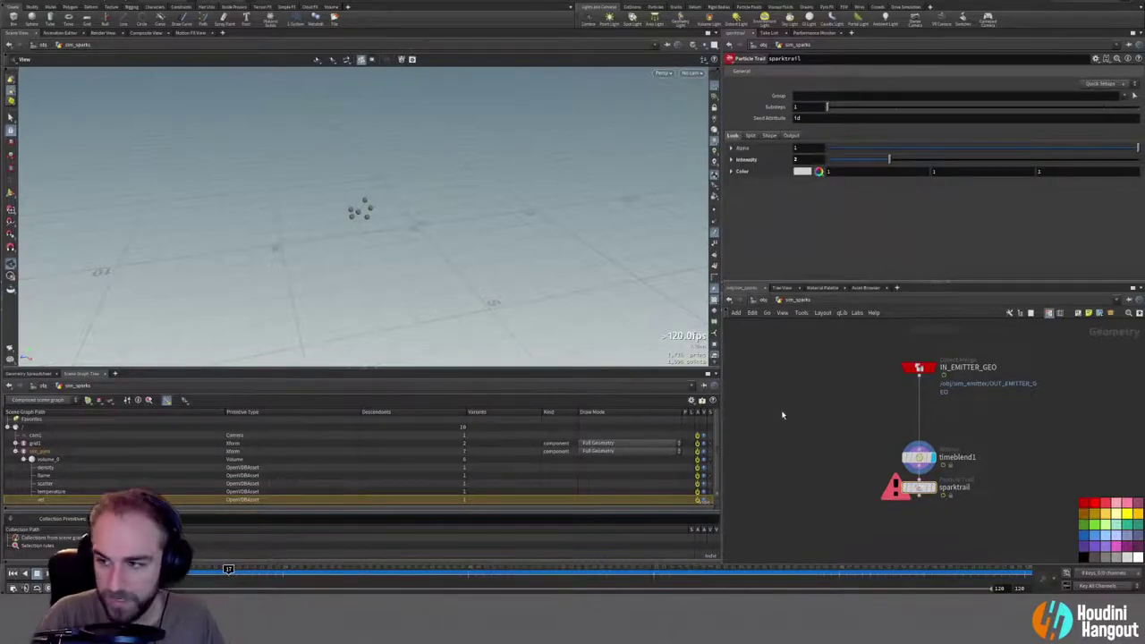
Step: Insert a POP Network between IN_EMITTER_GEO and timeblend1, display it and play the simulation from the first frame
{"action": "key", "text": "Tab"}
{"action": "type", "text": "po"}
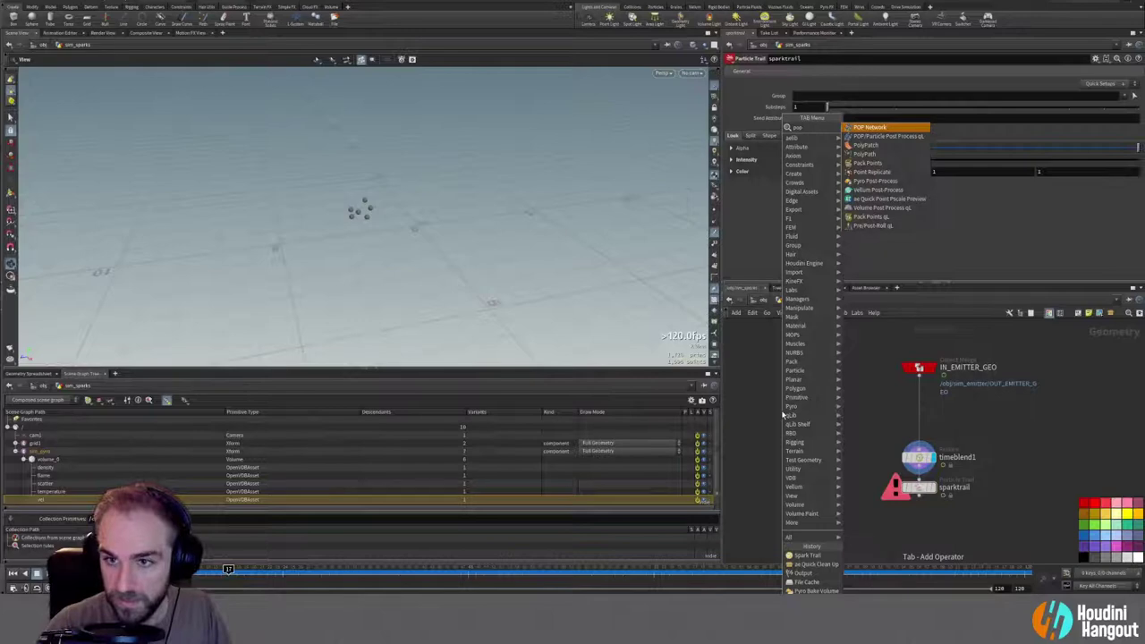
{"action": "key", "text": "Return"}
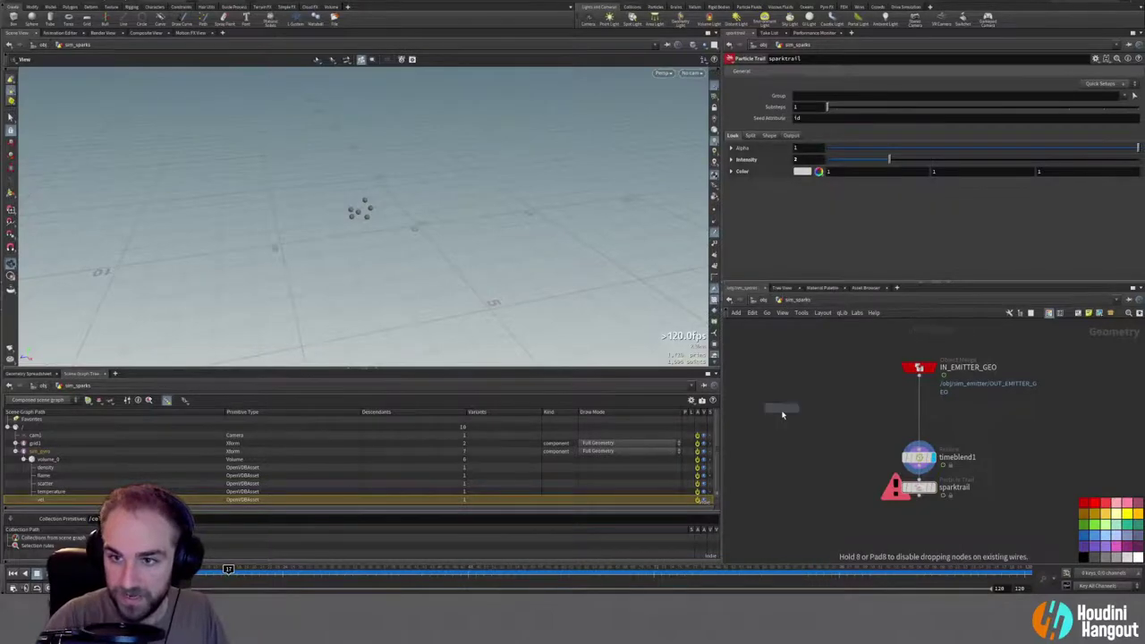
{"action": "left_click", "coordinate": [916, 401]}
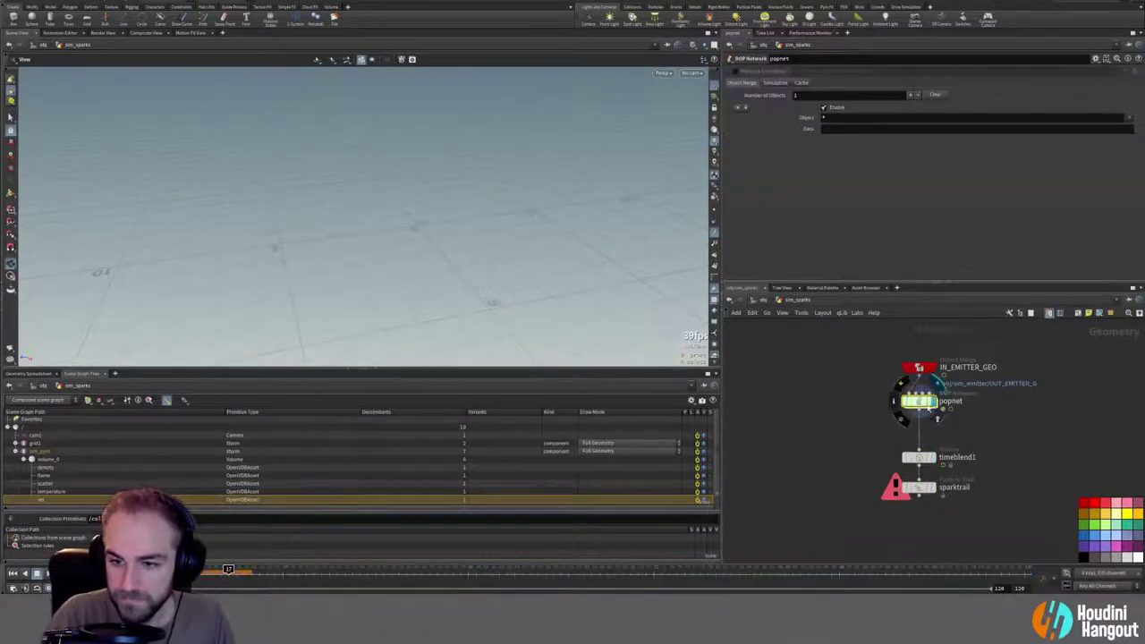
{"action": "left_click", "coordinate": [13, 574]}
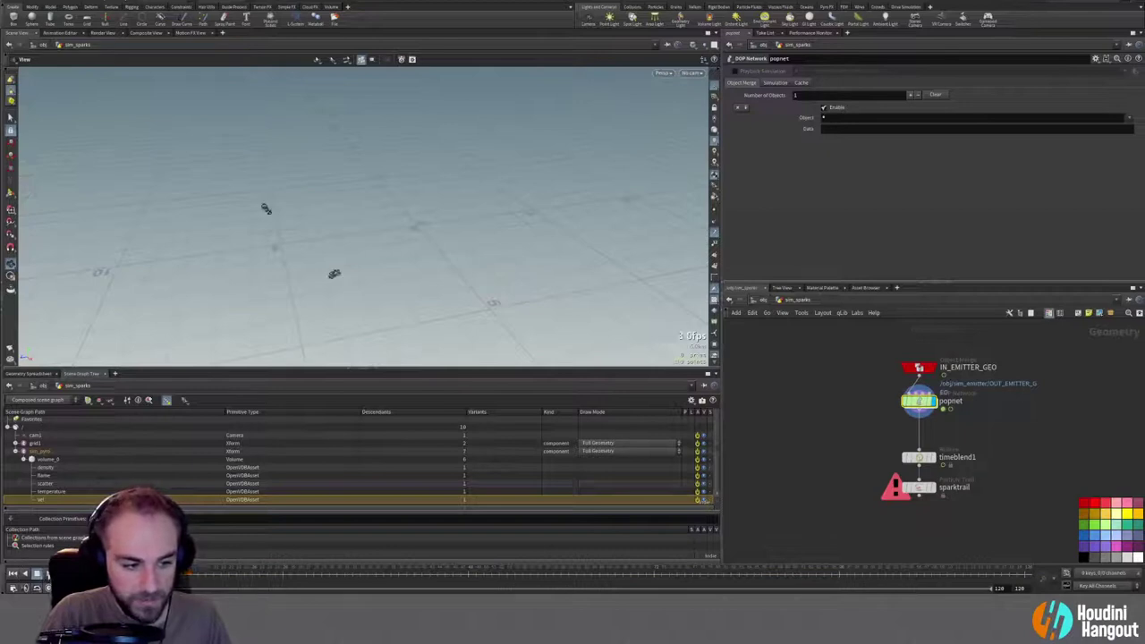
{"action": "left_click", "coordinate": [48, 575]}
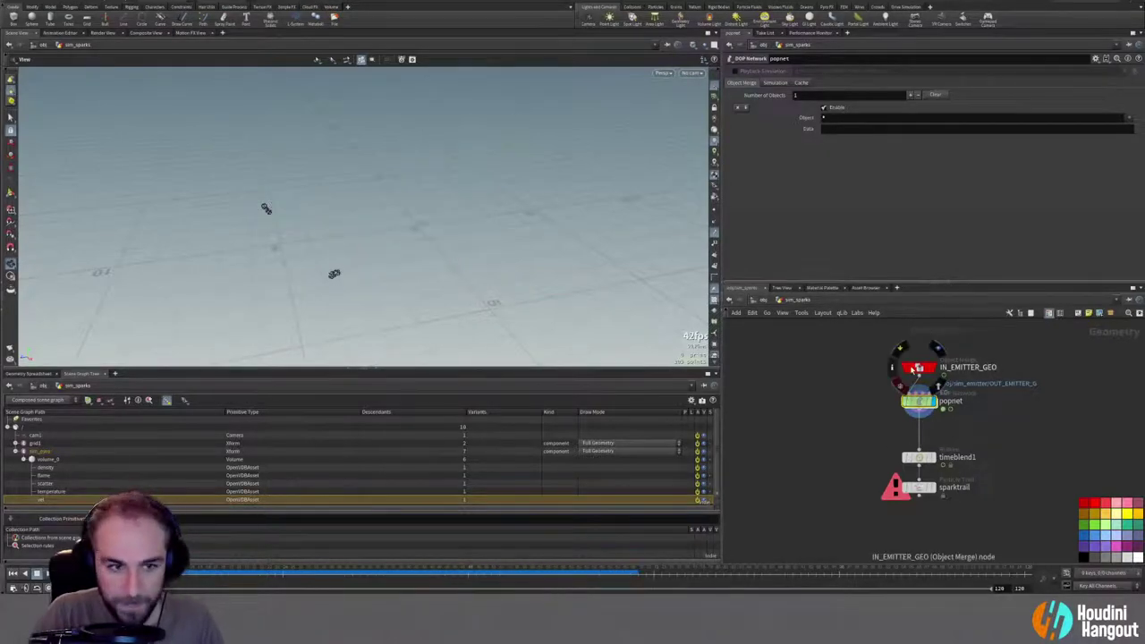
Step: Inside popnet, set the constant birth rate of source_first_input to 500
{"action": "double_click", "coordinate": [917, 401]}
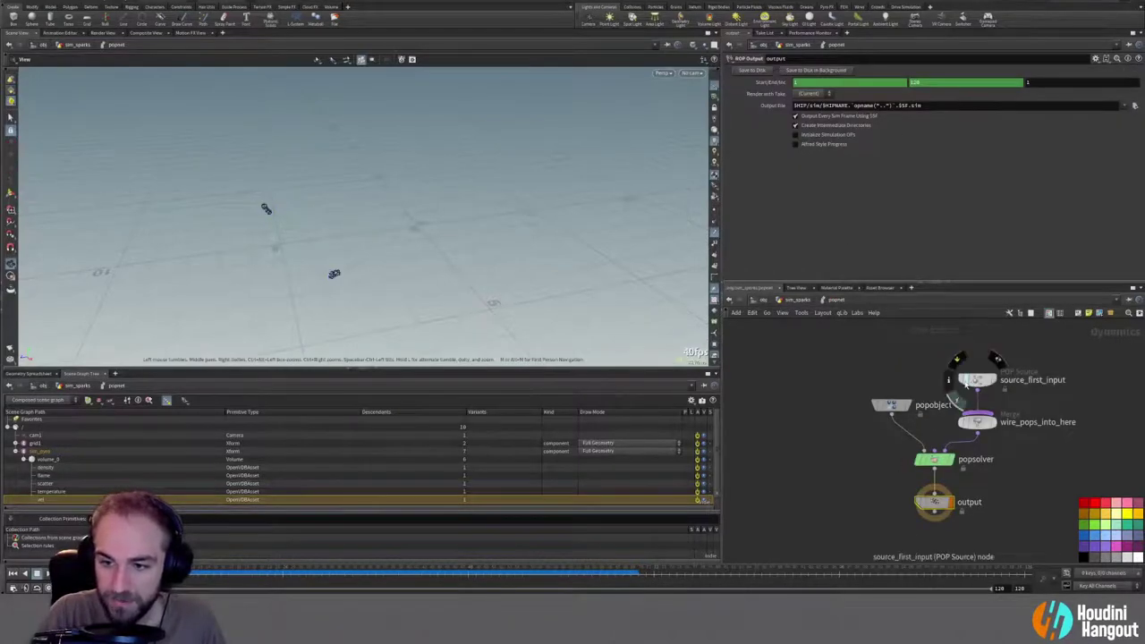
{"action": "left_click", "coordinate": [978, 380]}
{"action": "left_click", "coordinate": [756, 83]}
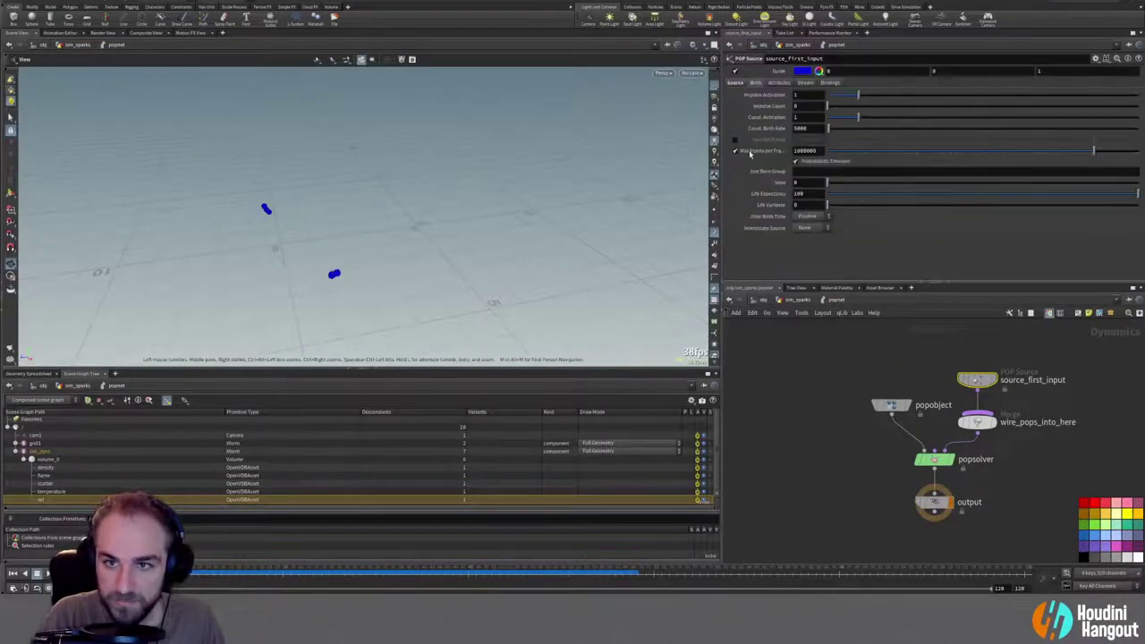
{"action": "left_click_drag", "start_coordinate": [808, 128], "coordinate": [751, 133]}
{"action": "type", "text": "500"}
{"action": "key", "text": "Return"}
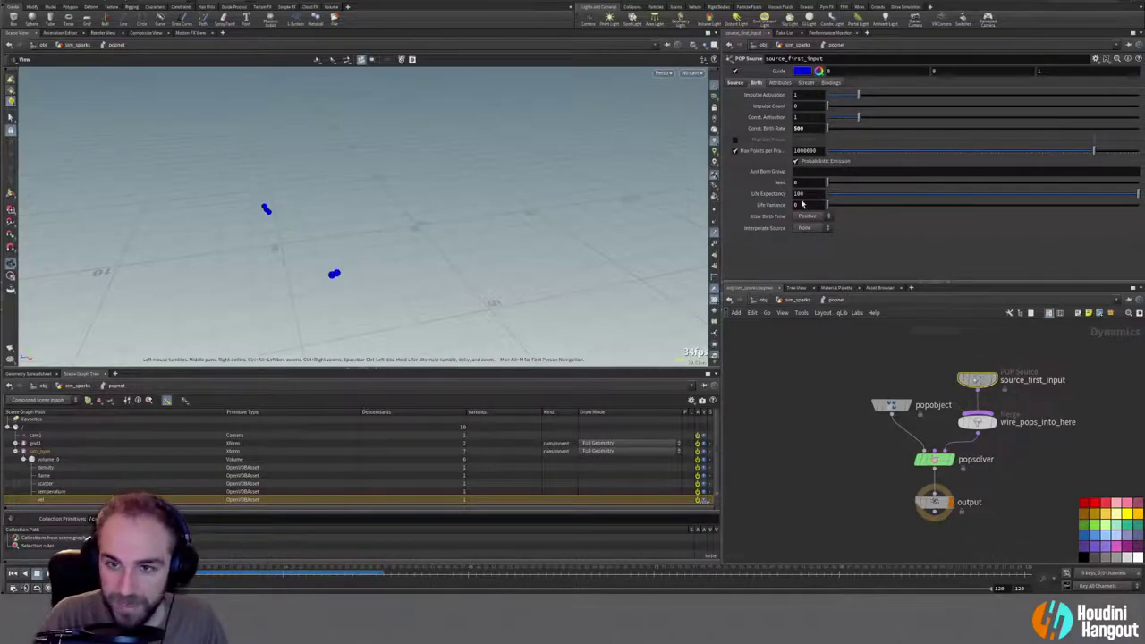
Step: Set the initial velocity mode of source_first_input to Add to inherited velocity
{"action": "left_click", "coordinate": [780, 83]}
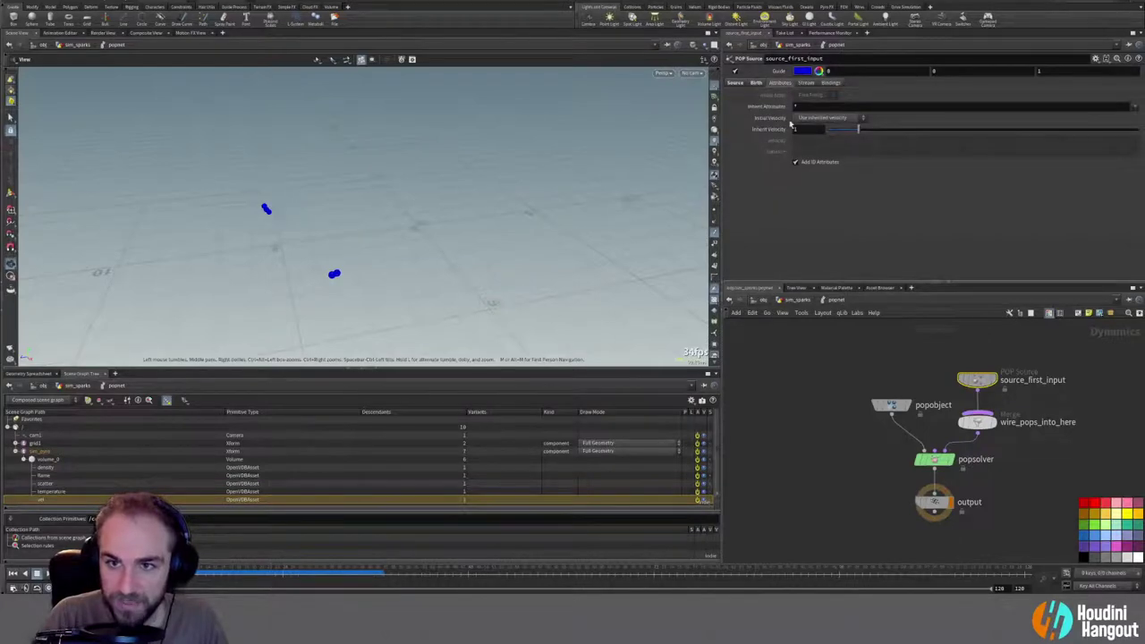
{"action": "left_click", "coordinate": [812, 118]}
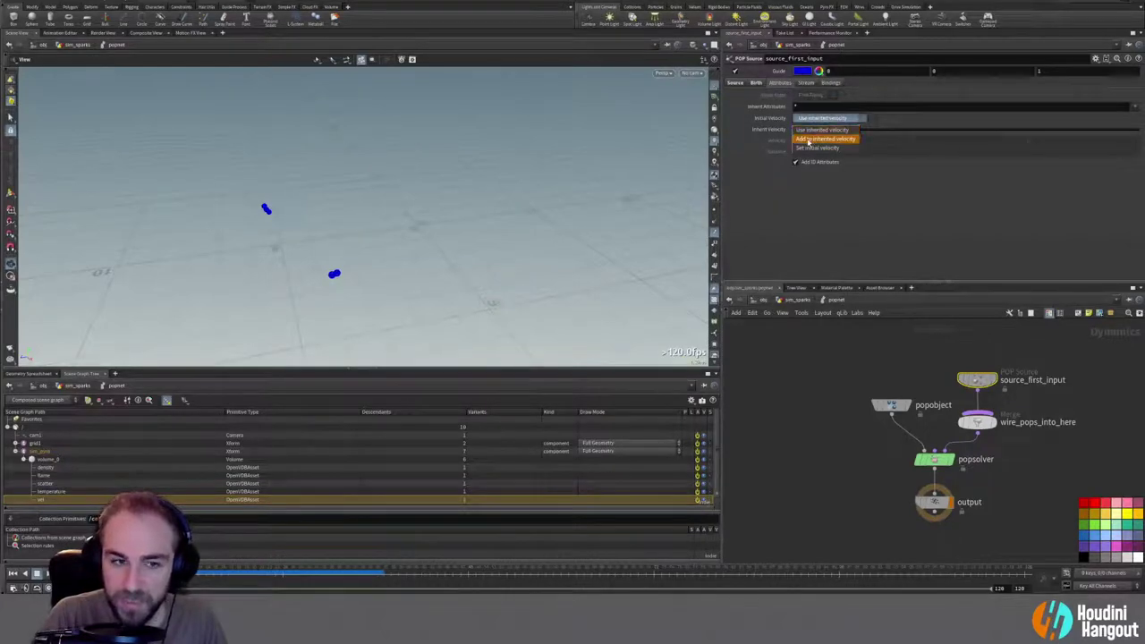
{"action": "left_click", "coordinate": [813, 140]}
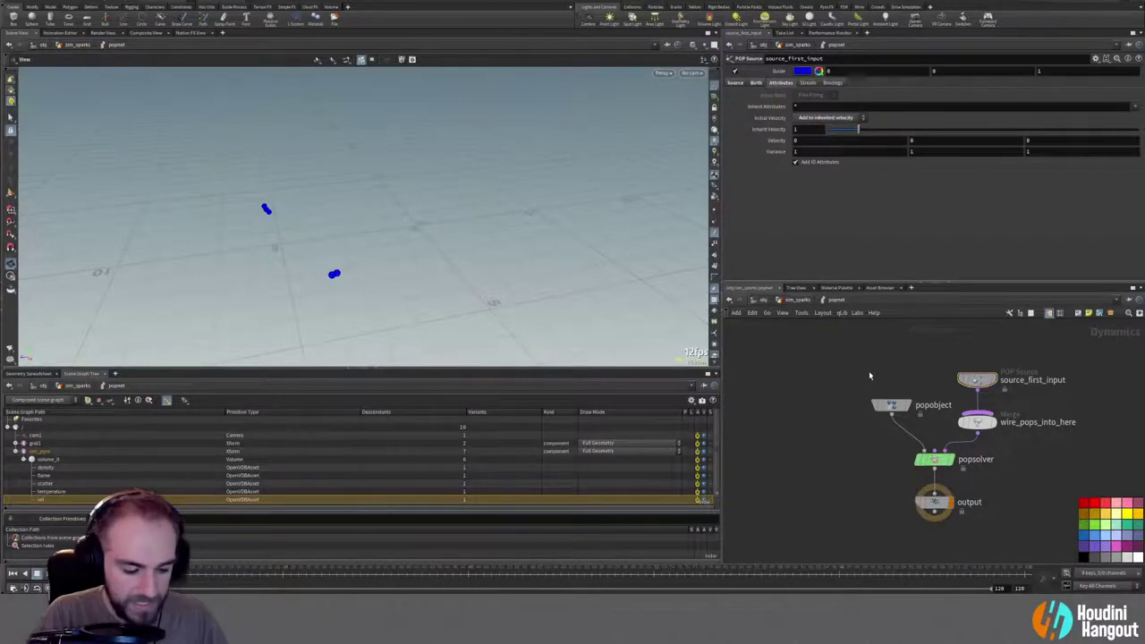
Step: Back in the sim_sparks network, insert a Trail node between IN_EMITTER_GEO and popnet with its result type set to Compute Velocity
{"action": "key", "text": "u"}
{"action": "middle_click", "coordinate": [921, 369]}
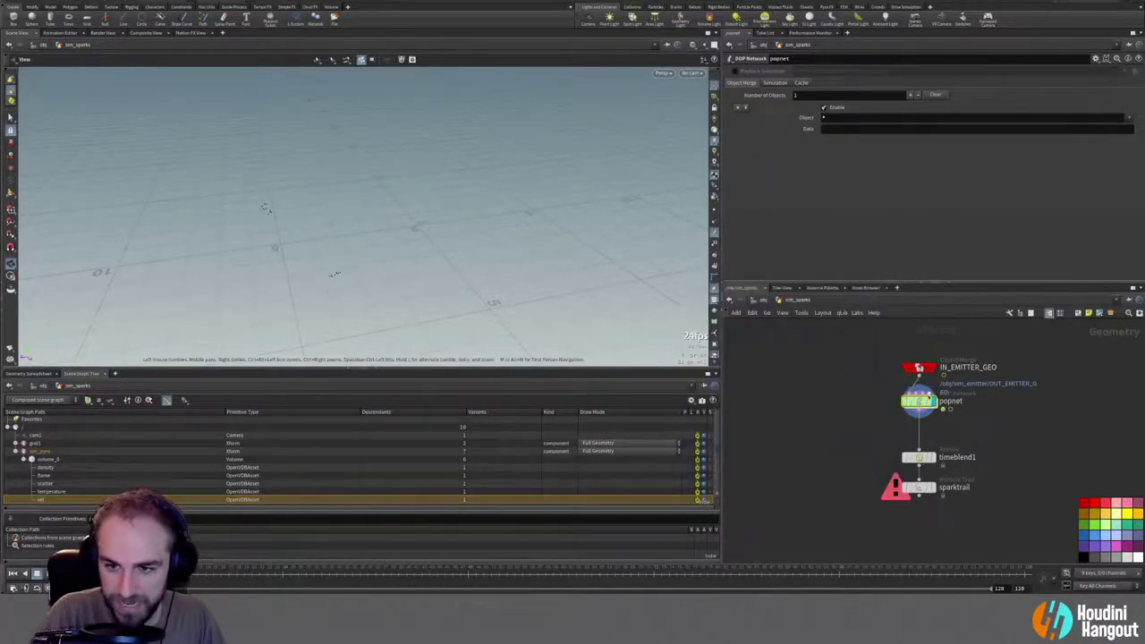
{"action": "key", "text": "Tab"}
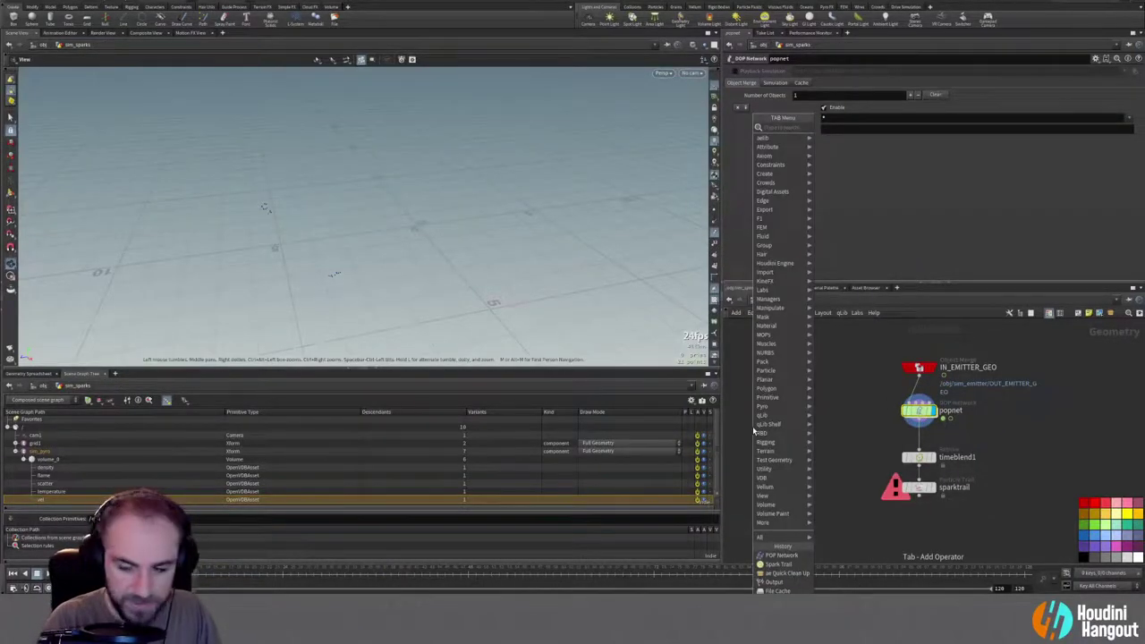
{"action": "type", "text": "mer"}
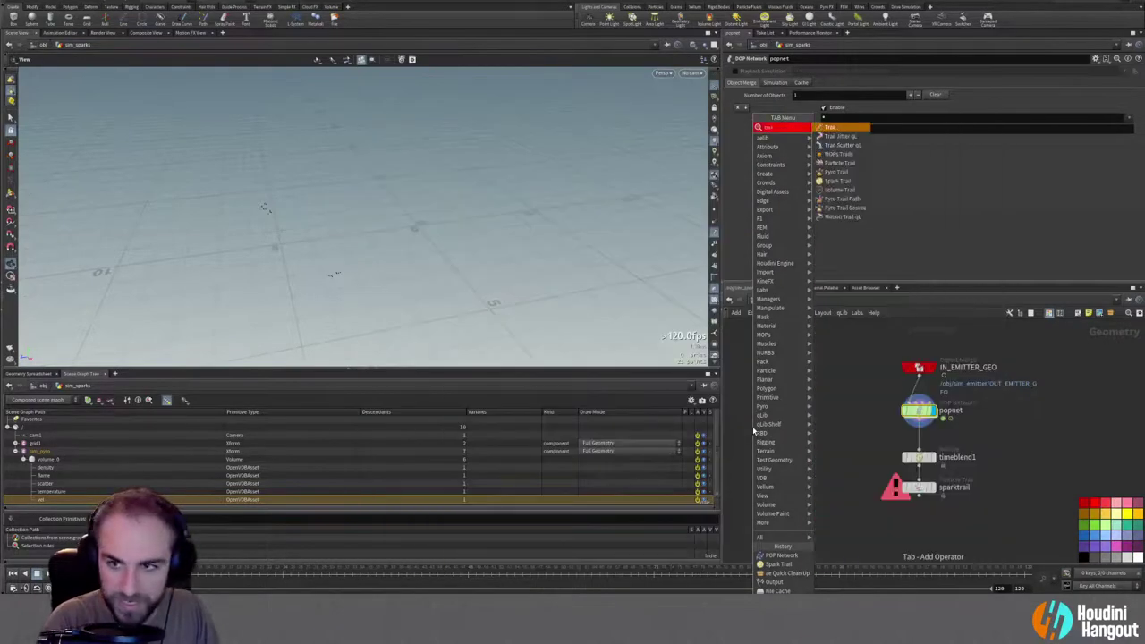
{"action": "key", "text": "Return"}
{"action": "left_click", "coordinate": [919, 402]}
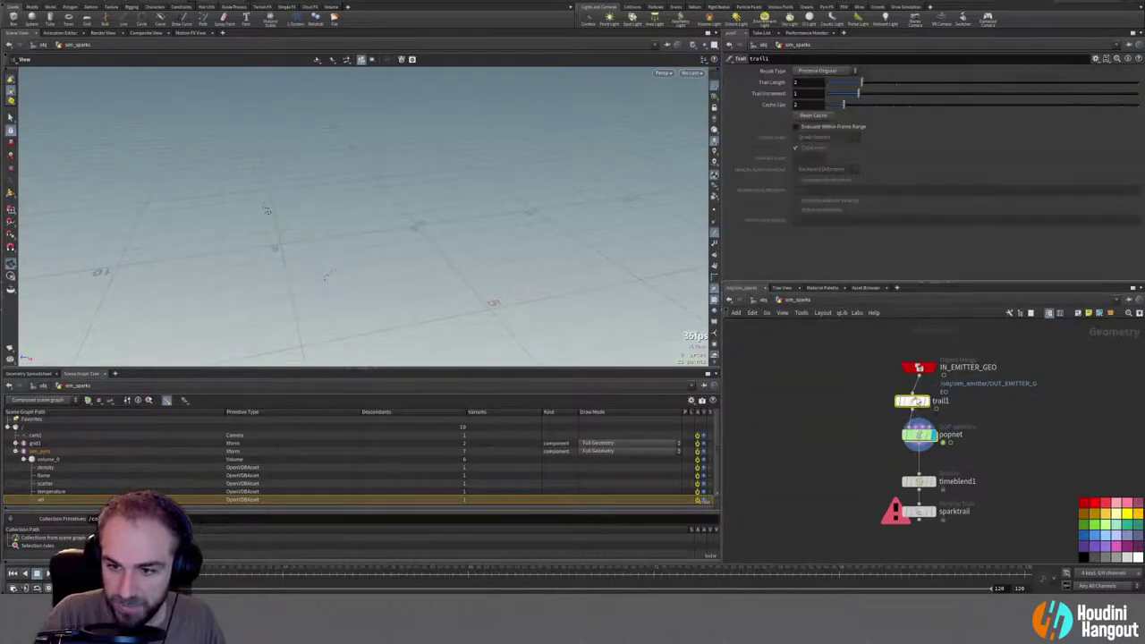
{"action": "left_click", "coordinate": [818, 71]}
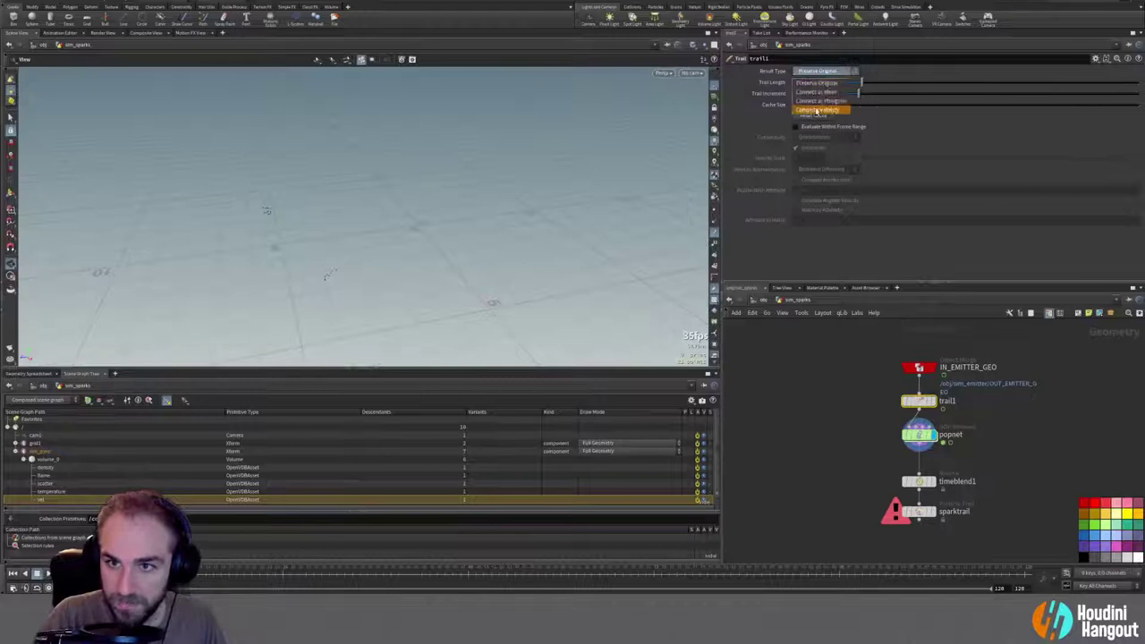
{"action": "left_click", "coordinate": [818, 107]}
Step: Play back the popnet result and compare it with the motion of IN_EMITTER_GEO by scrubbing back to the first frame
{"action": "left_click", "coordinate": [917, 435]}
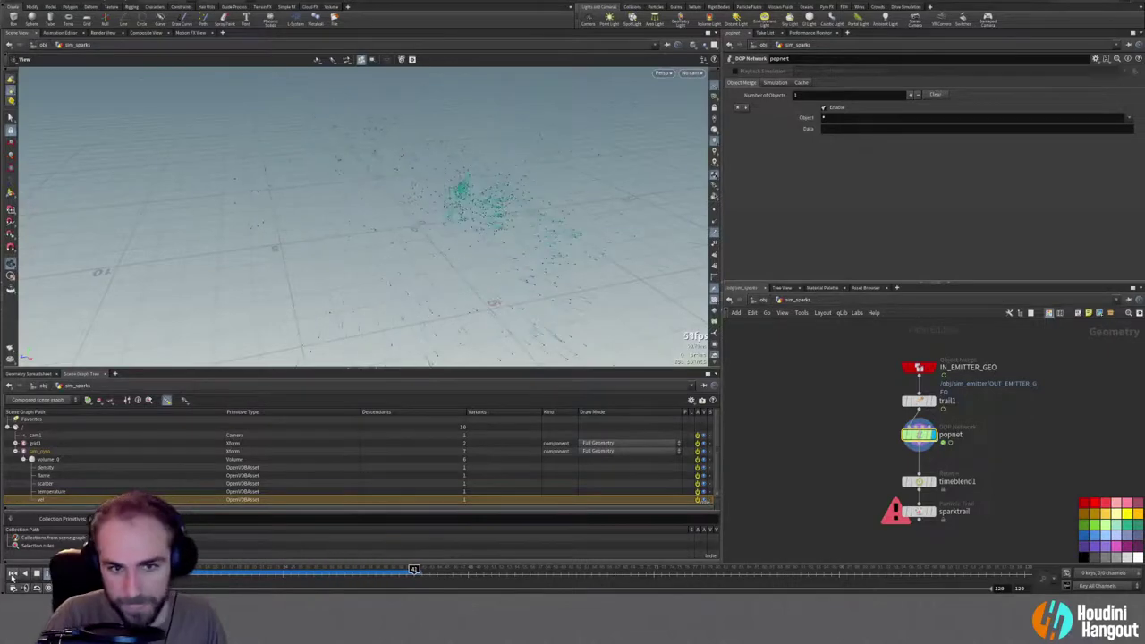
{"action": "left_click", "coordinate": [11, 577]}
{"action": "left_click", "coordinate": [918, 367]}
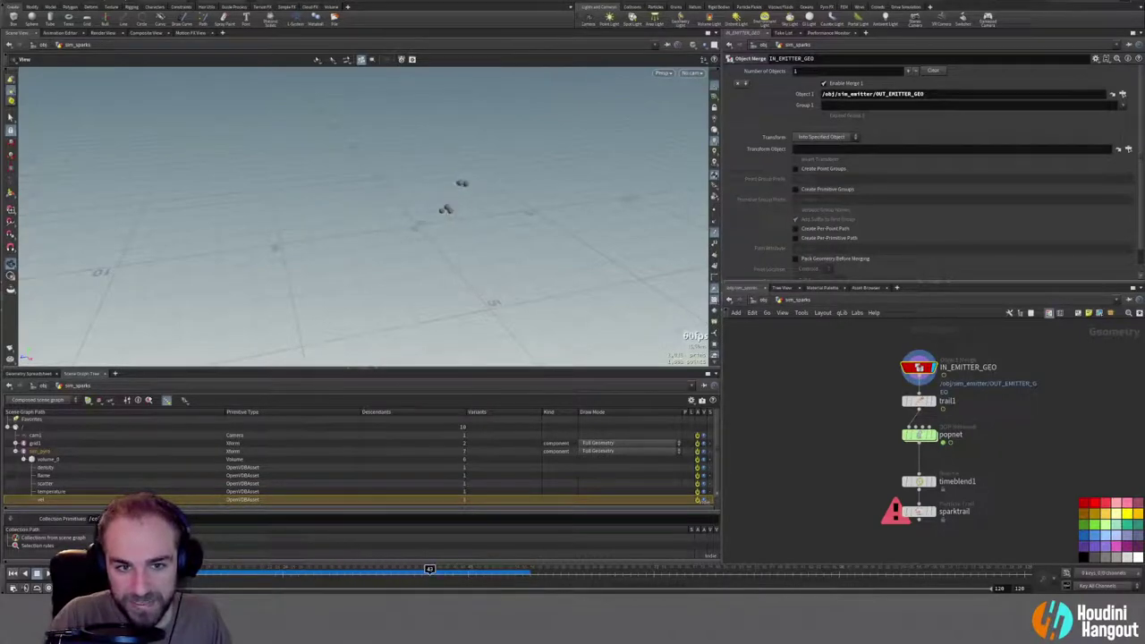
{"action": "middle_click", "coordinate": [919, 366]}
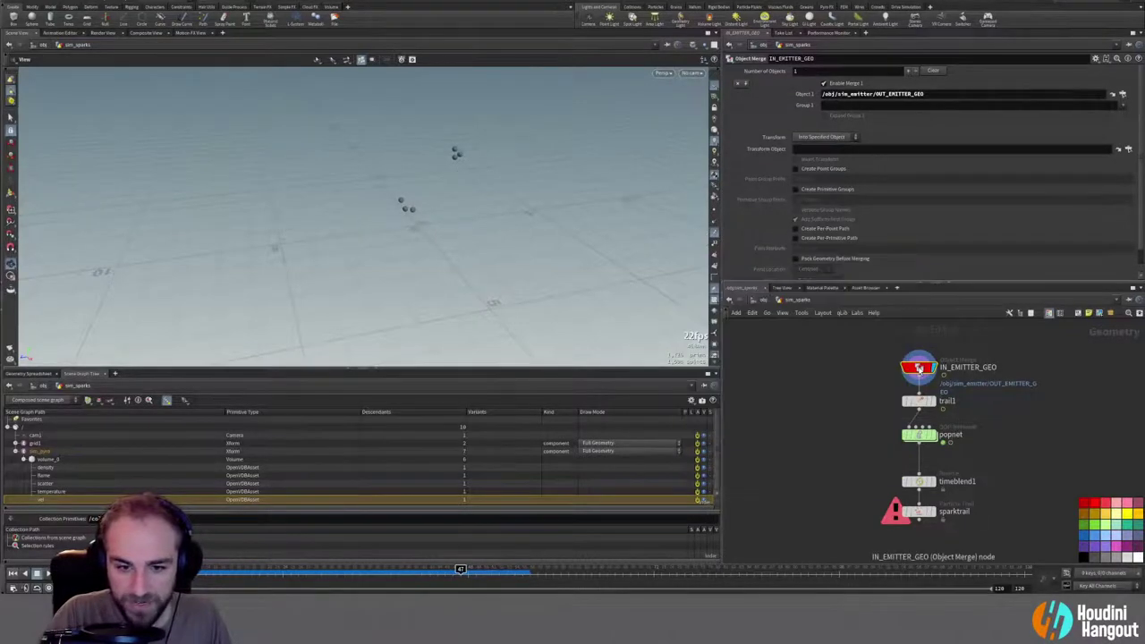
{"action": "left_click_drag", "start_coordinate": [459, 570], "coordinate": [283, 572]}
{"action": "left_click_drag", "start_coordinate": [190, 572], "coordinate": [21, 590]}
Step: Display trail1, set its velocity approximation to Forward Difference and check the velocities from the first frame
{"action": "left_click", "coordinate": [930, 402]}
{"action": "left_click", "coordinate": [920, 401]}
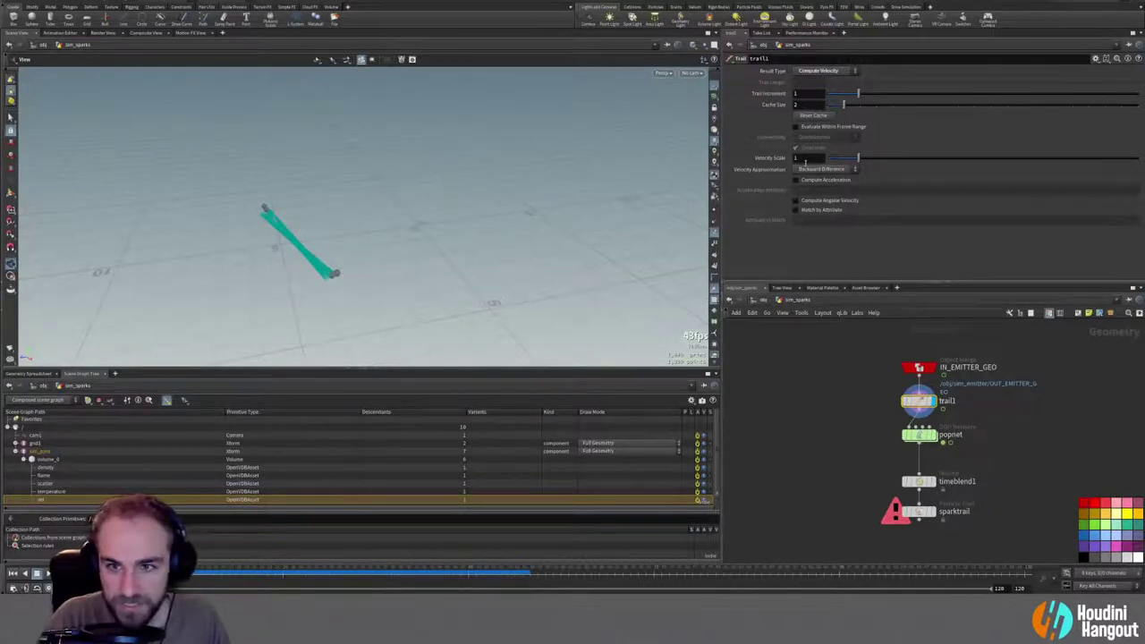
{"action": "left_click", "coordinate": [820, 169]}
{"action": "left_click", "coordinate": [817, 200]}
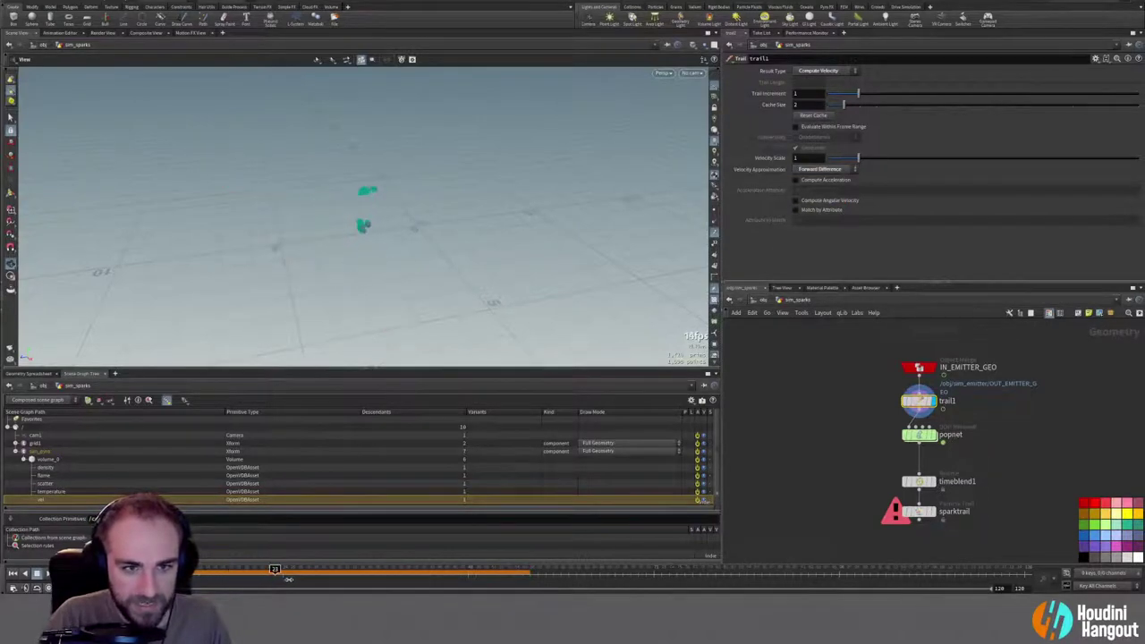
{"action": "left_click", "coordinate": [13, 572]}
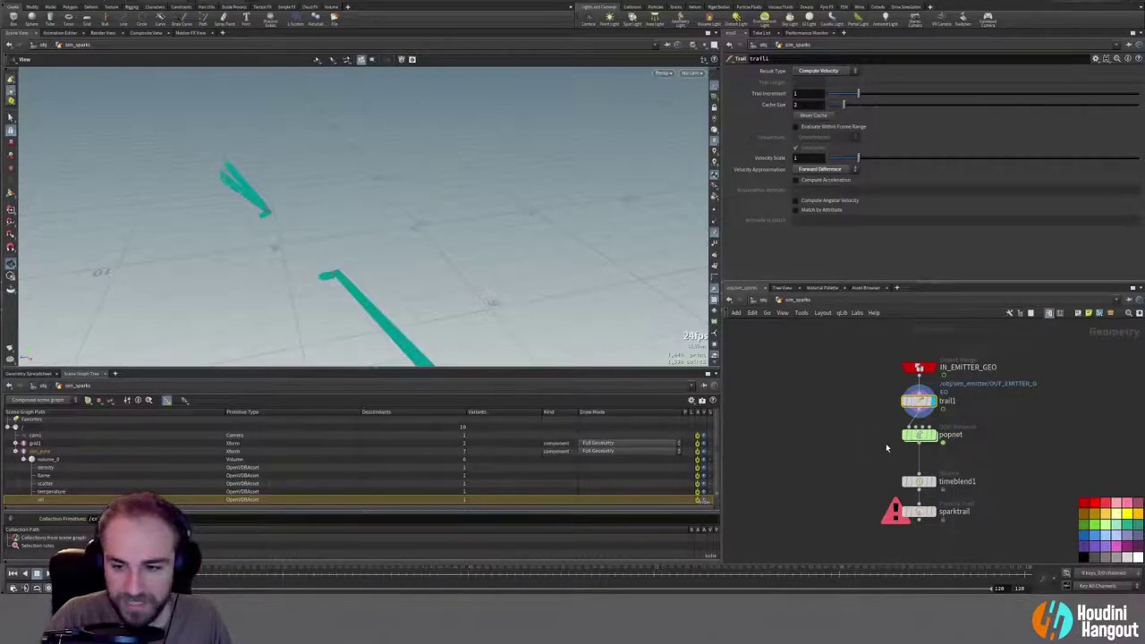
Step: Delete the trail1 node and play the particle simulation with popnet displayed
{"action": "key", "text": "Delete"}
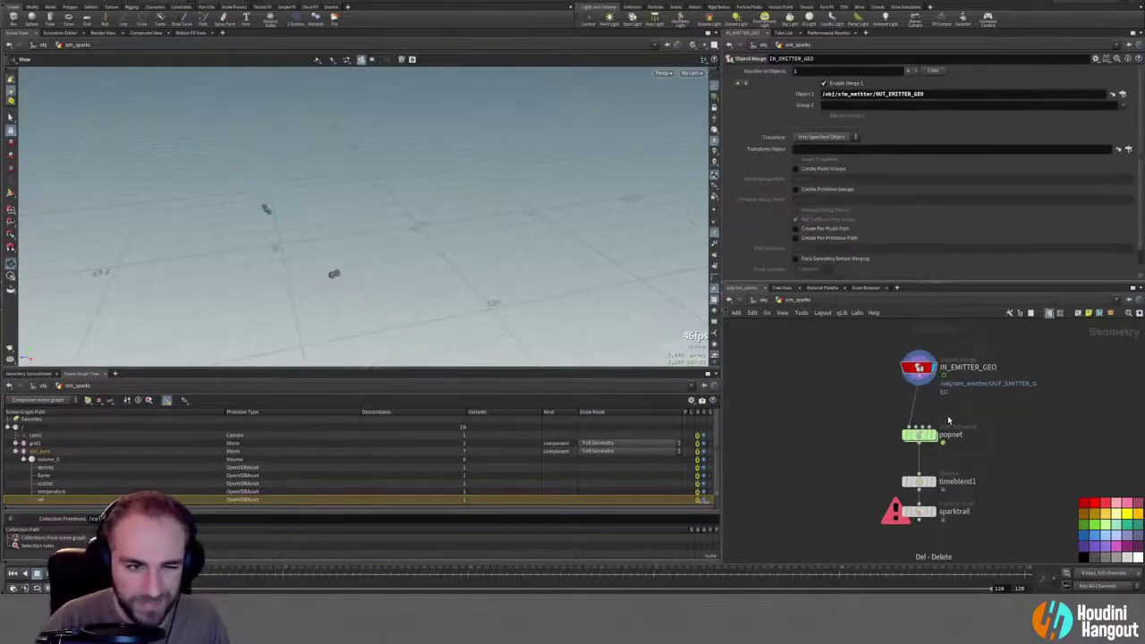
{"action": "left_click", "coordinate": [919, 434]}
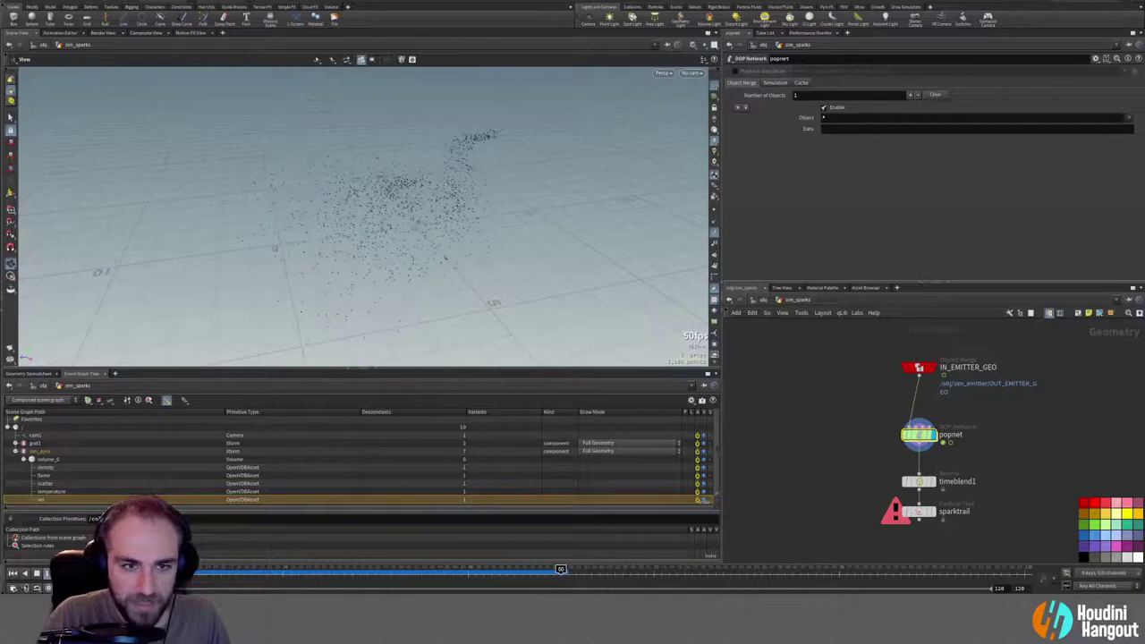
Step: Inside popnet, change the initial velocity mode of source_first_input to Set initial velocity
{"action": "double_click", "coordinate": [917, 436]}
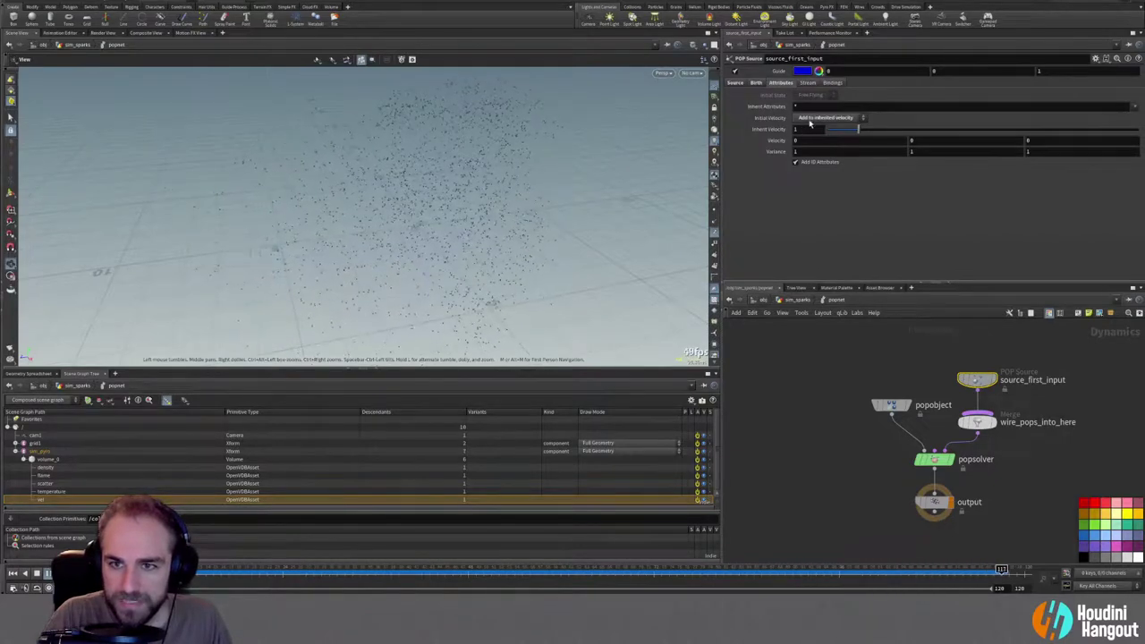
{"action": "left_click", "coordinate": [820, 118]}
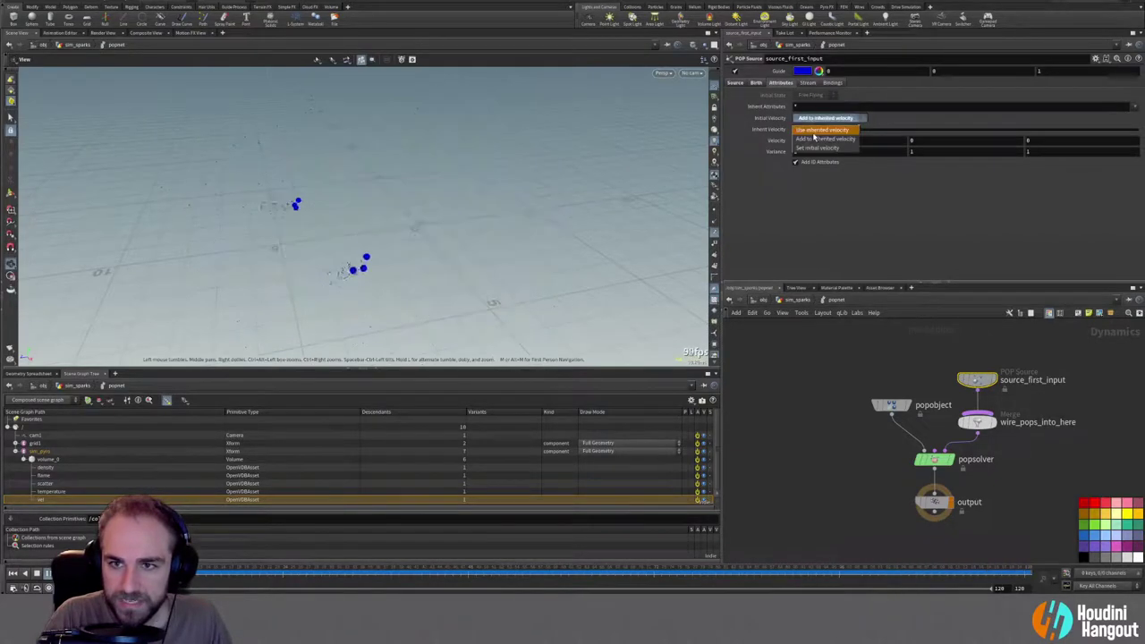
{"action": "left_click", "coordinate": [814, 148]}
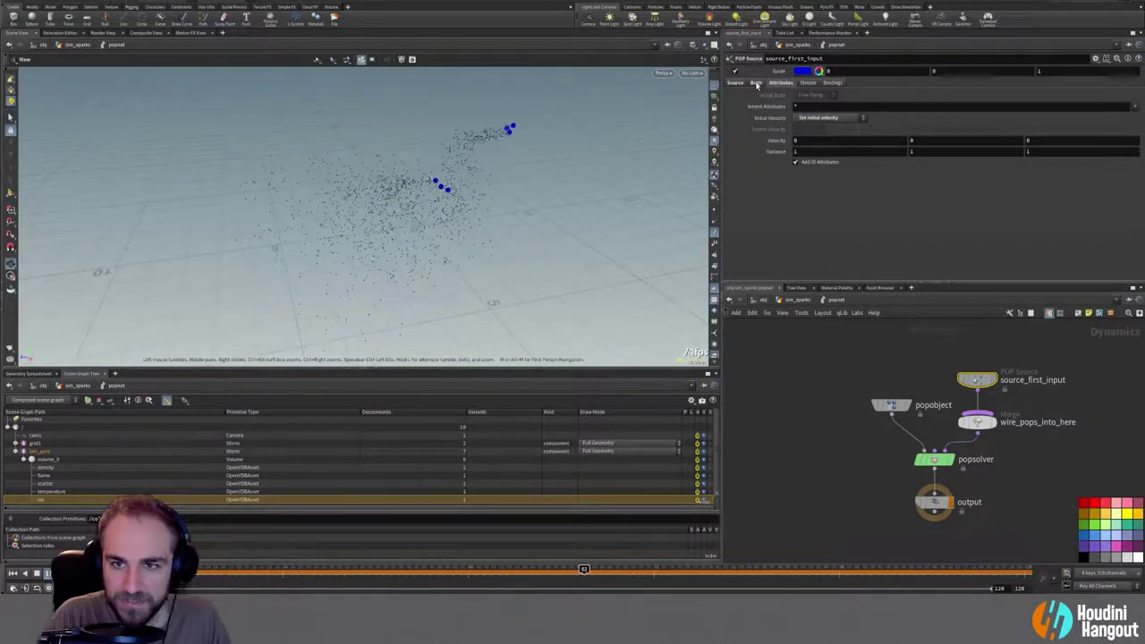
Step: Set the life expectancy of the source particles to 0.5 and their life variance to 0.25
{"action": "left_click", "coordinate": [756, 83]}
{"action": "left_click", "coordinate": [802, 193]}
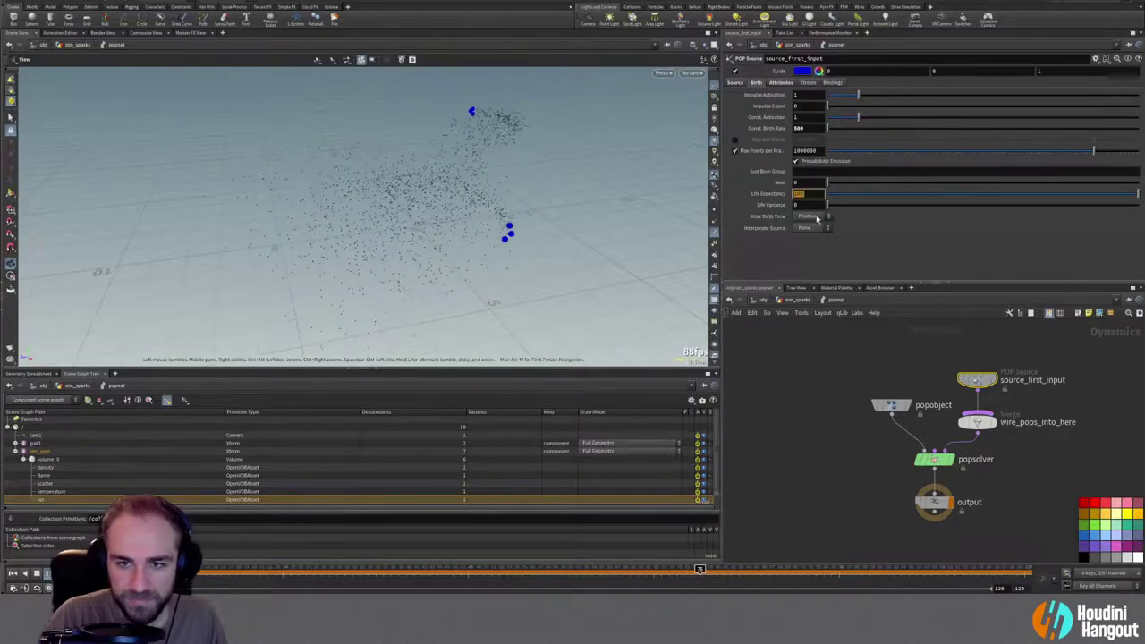
{"action": "type", "text": "0."}
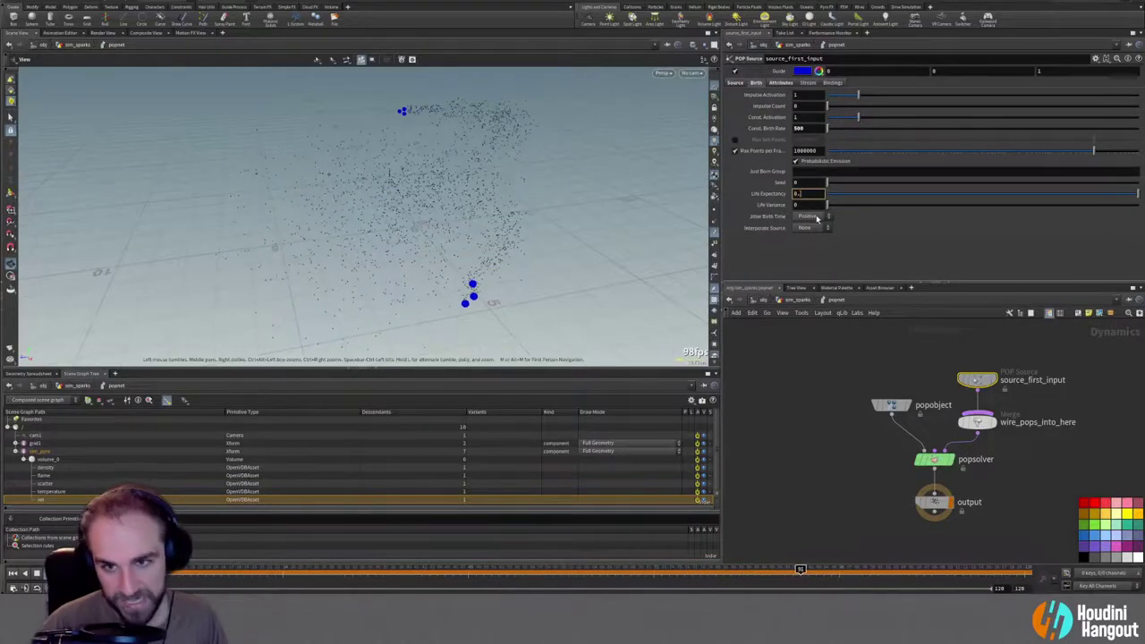
{"action": "type", "text": "5"}
{"action": "key", "text": "Return"}
{"action": "left_click", "coordinate": [802, 205]}
{"action": "type", "text": "0.25"}
{"action": "key", "text": "Return"}
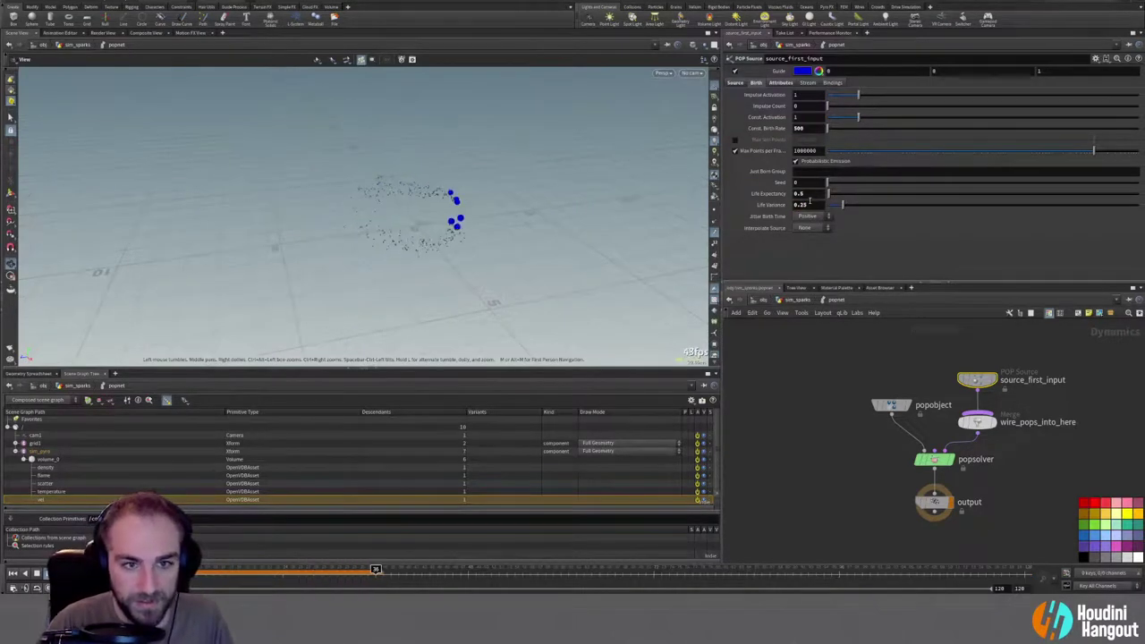
Step: Return to the first frame and set the source particles' life expectancy to 1
{"action": "left_click", "coordinate": [781, 82]}
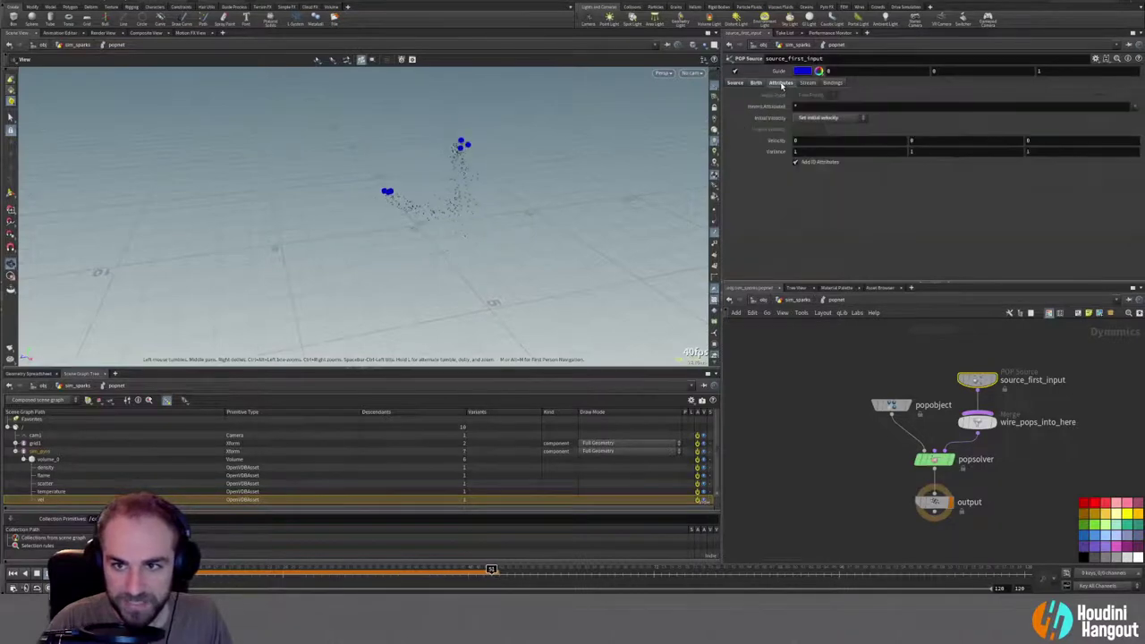
{"action": "left_click", "coordinate": [12, 575]}
{"action": "left_click", "coordinate": [755, 82]}
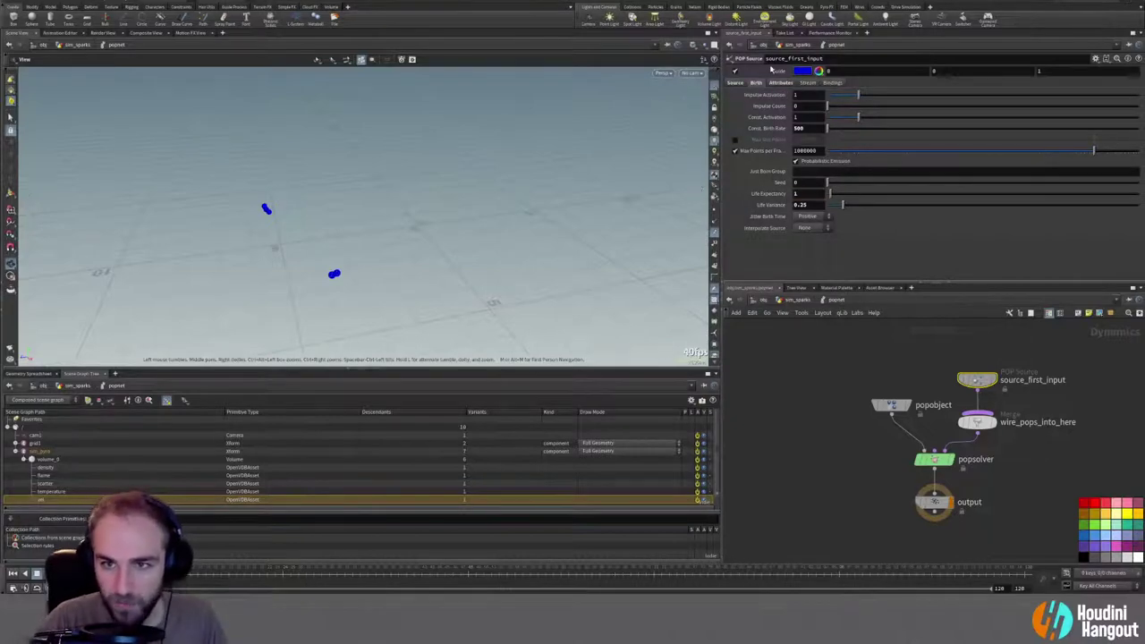
Step: Set the velocity variance of source_first_input to 10 on all three axes
{"action": "left_click", "coordinate": [776, 82]}
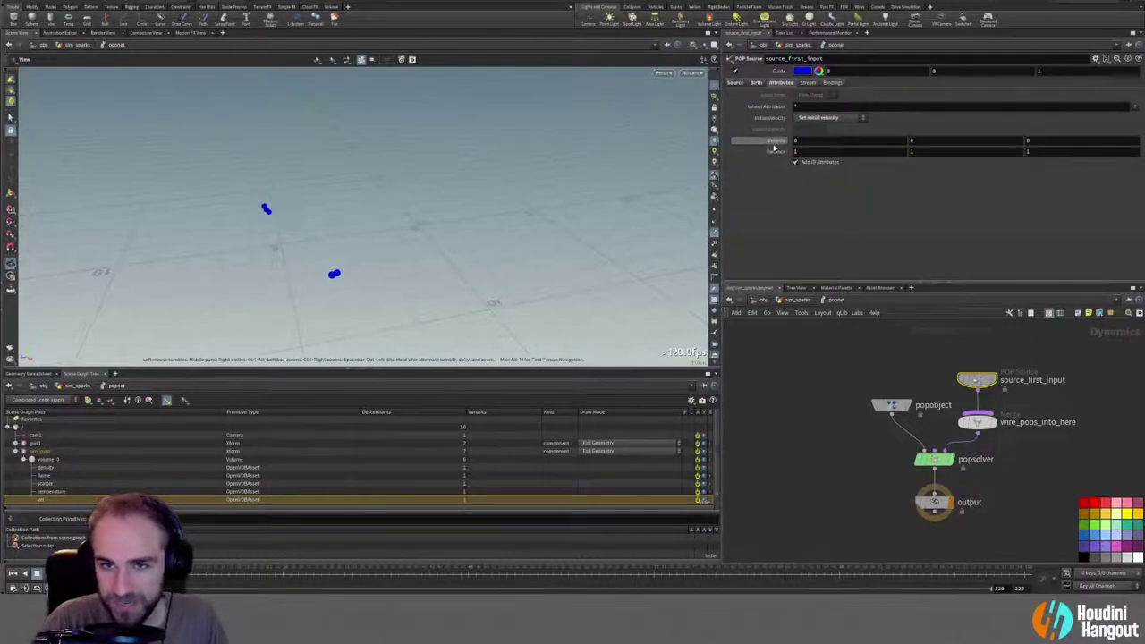
{"action": "mouse_move", "coordinate": [775, 150]}
{"action": "middle_mouse_down"}
{"action": "mouse_move", "coordinate": [775, 135]}
{"action": "mouse_move", "coordinate": [775, 150]}
{"action": "mouse_move", "coordinate": [793, 140]}
{"action": "middle_mouse_up"}
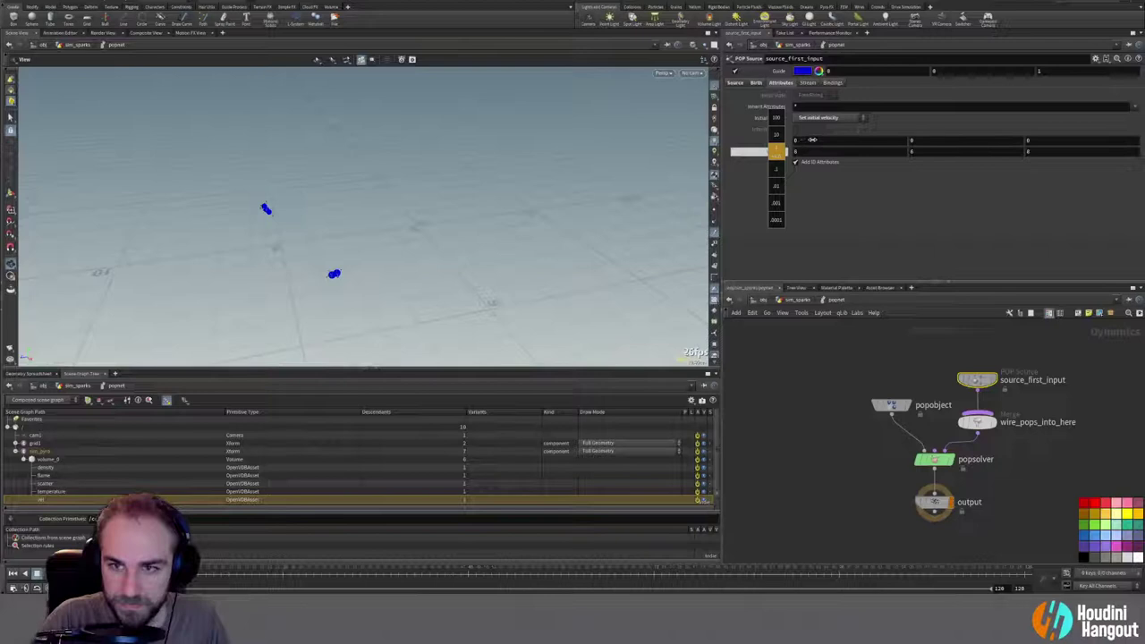
{"action": "middle_click_drag", "start_coordinate": [817, 140], "coordinate": [817, 139]}
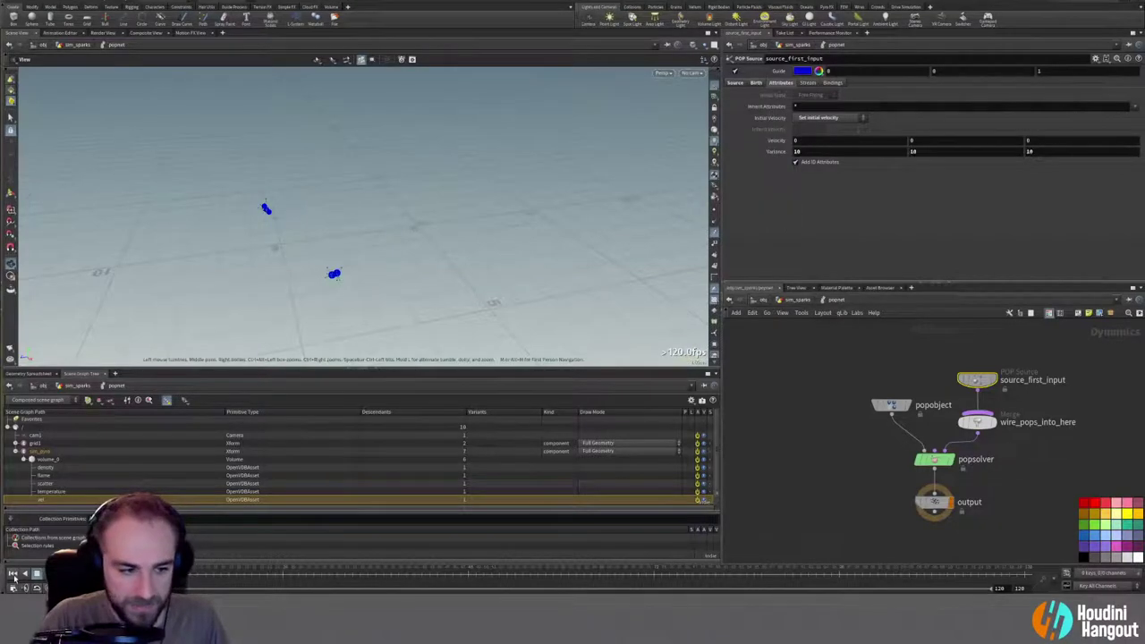
Step: Play the simulation while lowering the velocity variance of source_first_input to 4 on all three axes, and return to the first frame
{"action": "left_click", "coordinate": [50, 574]}
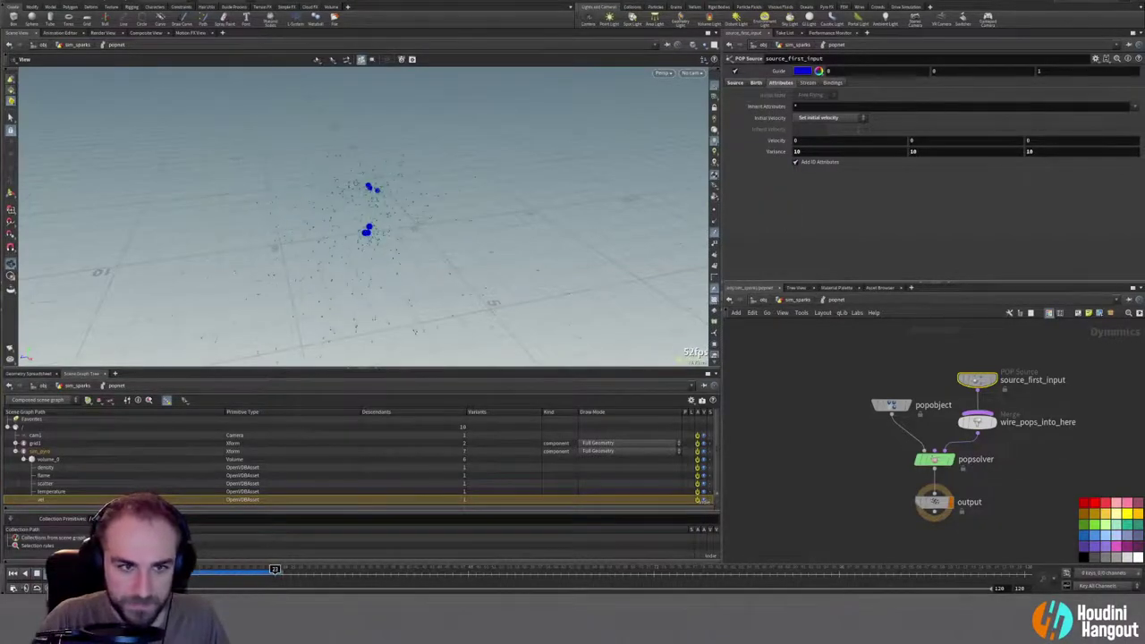
{"action": "mouse_move", "coordinate": [779, 150]}
{"action": "middle_mouse_down"}
{"action": "mouse_move", "coordinate": [749, 139]}
{"action": "mouse_move", "coordinate": [771, 139]}
{"action": "middle_mouse_up"}
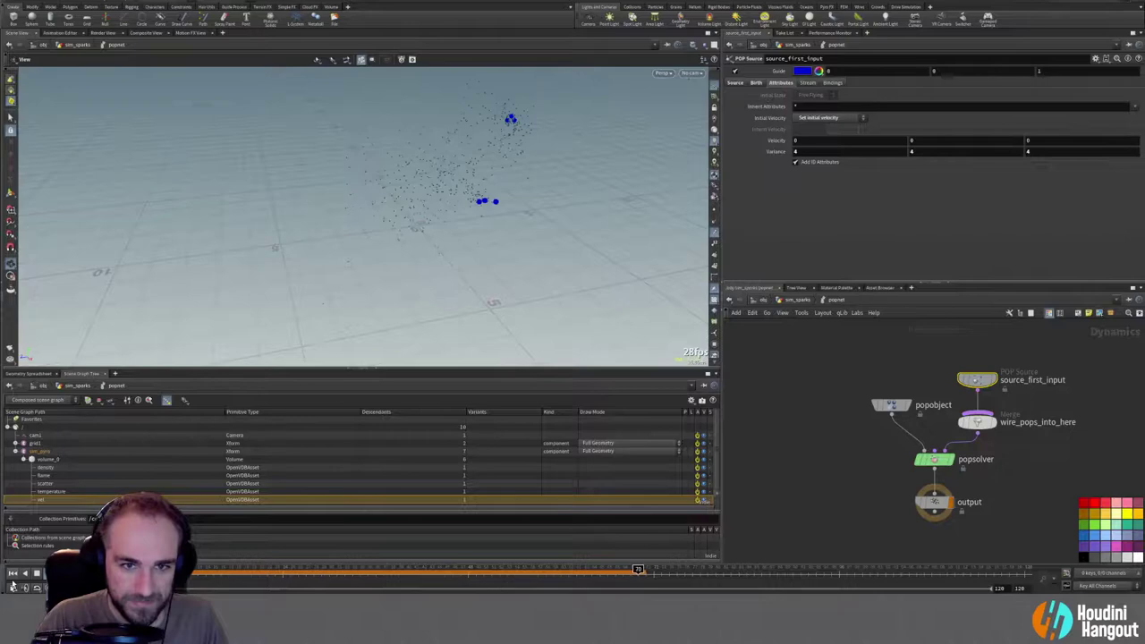
{"action": "middle_click_drag", "start_coordinate": [775, 154], "coordinate": [785, 138]}
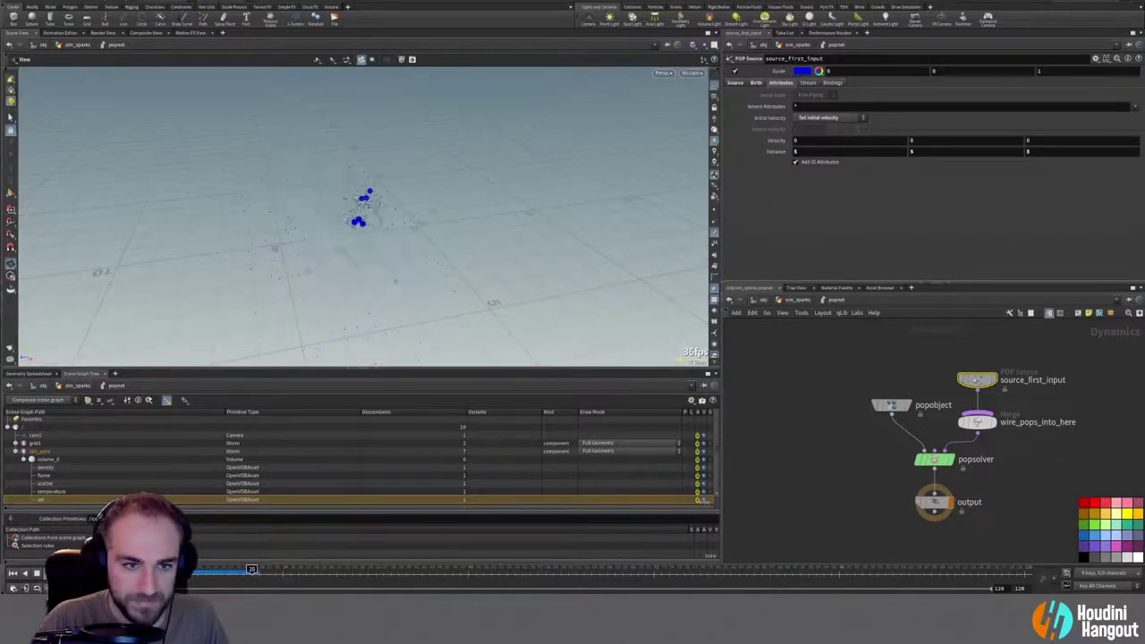
{"action": "middle_click_drag", "start_coordinate": [770, 155], "coordinate": [757, 136]}
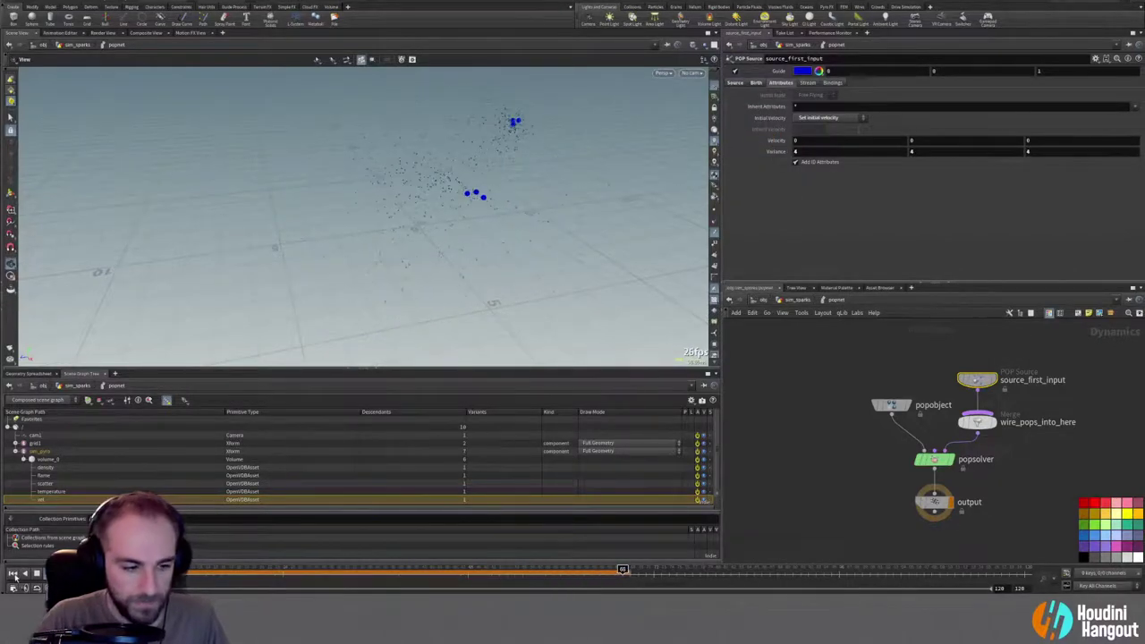
{"action": "left_click", "coordinate": [823, 501]}
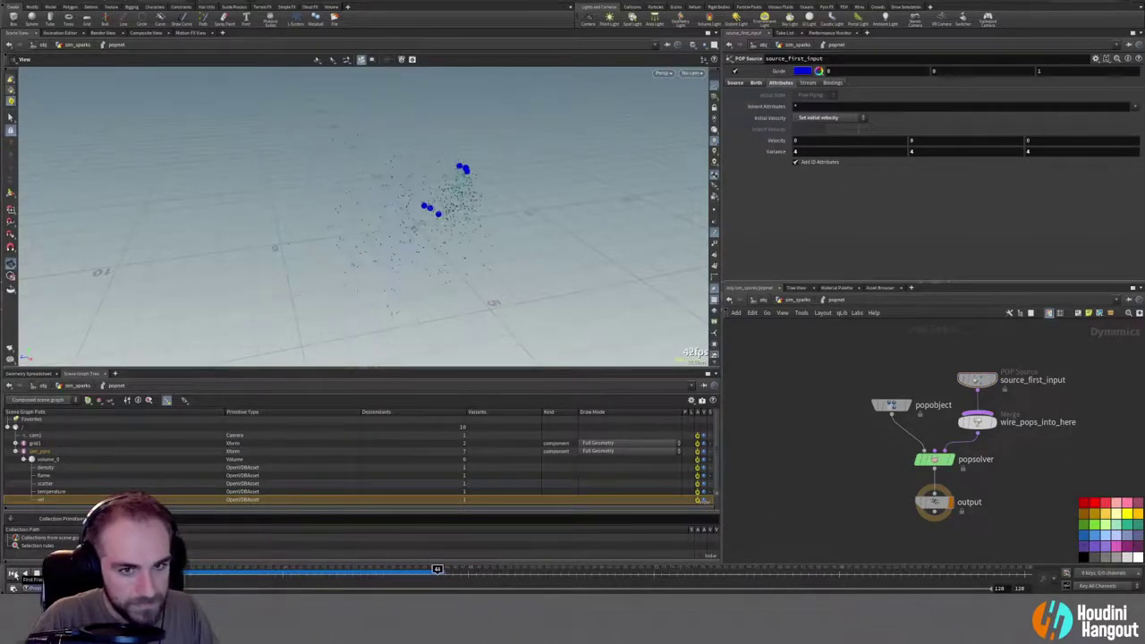
{"action": "left_click", "coordinate": [12, 572]}
Step: Open the sim_emitter network and examine the outputs and point attributes of orientalongcurve1 and extractpointfromcurve1
{"action": "key", "text": "u"}
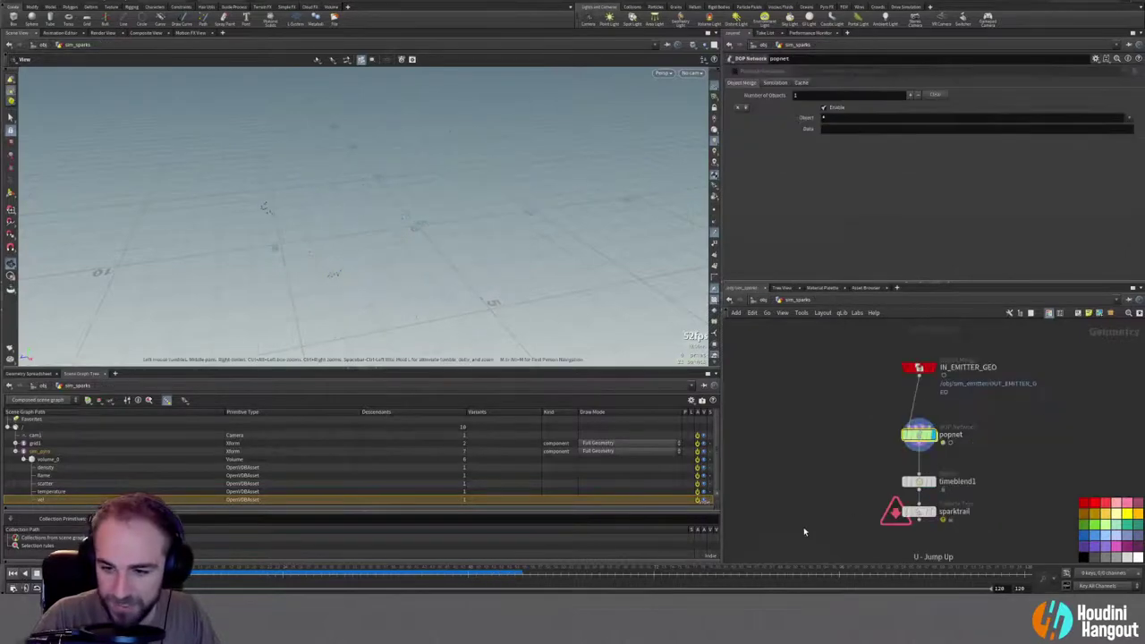
{"action": "key", "text": "u"}
{"action": "double_click", "coordinate": [927, 370]}
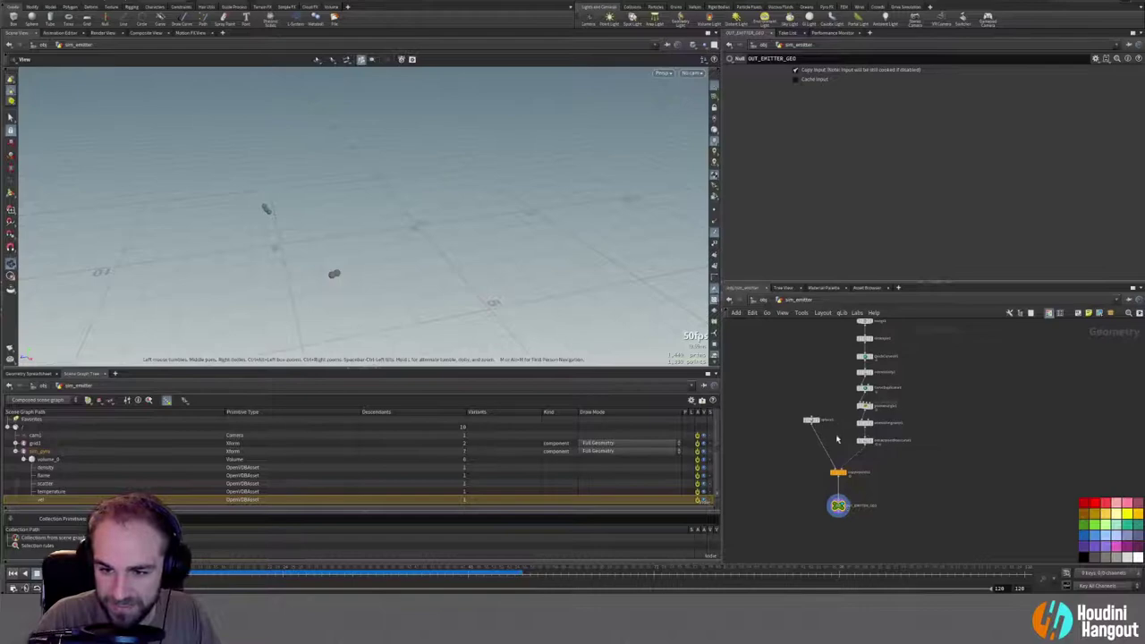
{"action": "scroll", "coordinate": [835, 438], "scroll_direction": "up", "scroll_amount": 3}
{"action": "left_click", "coordinate": [890, 415]}
{"action": "left_click", "coordinate": [883, 419]}
{"action": "middle_click", "coordinate": [883, 420]}
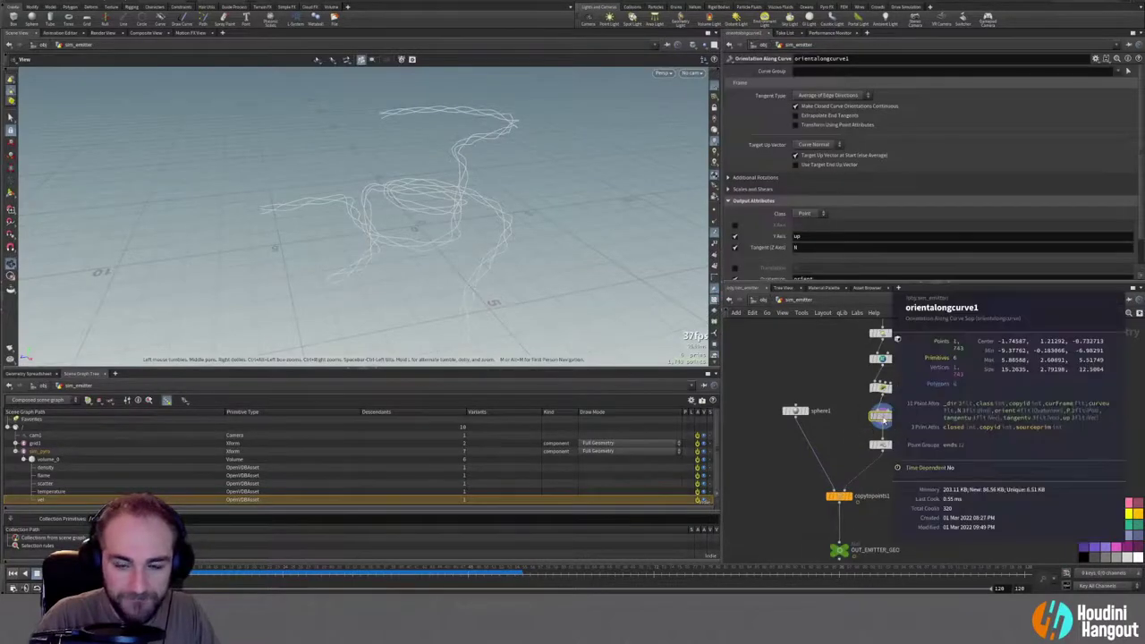
{"action": "left_click", "coordinate": [890, 444]}
{"action": "left_click", "coordinate": [880, 445]}
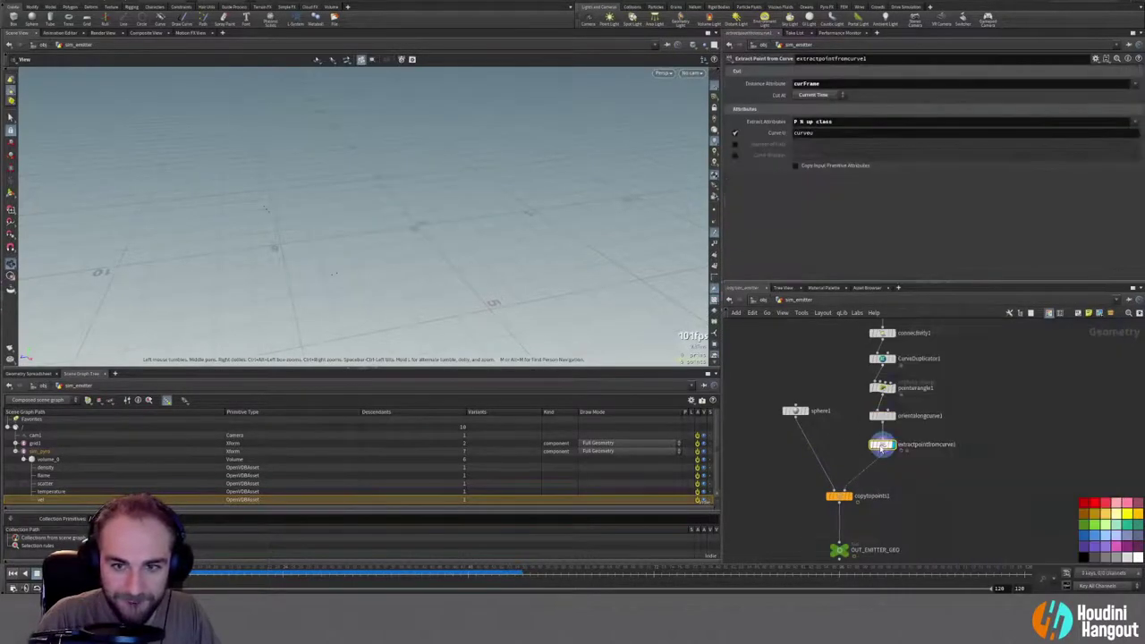
Step: Insert a Trail node between orientalongcurve1 and extractpointfromcurve1
{"action": "key", "text": "Tab"}
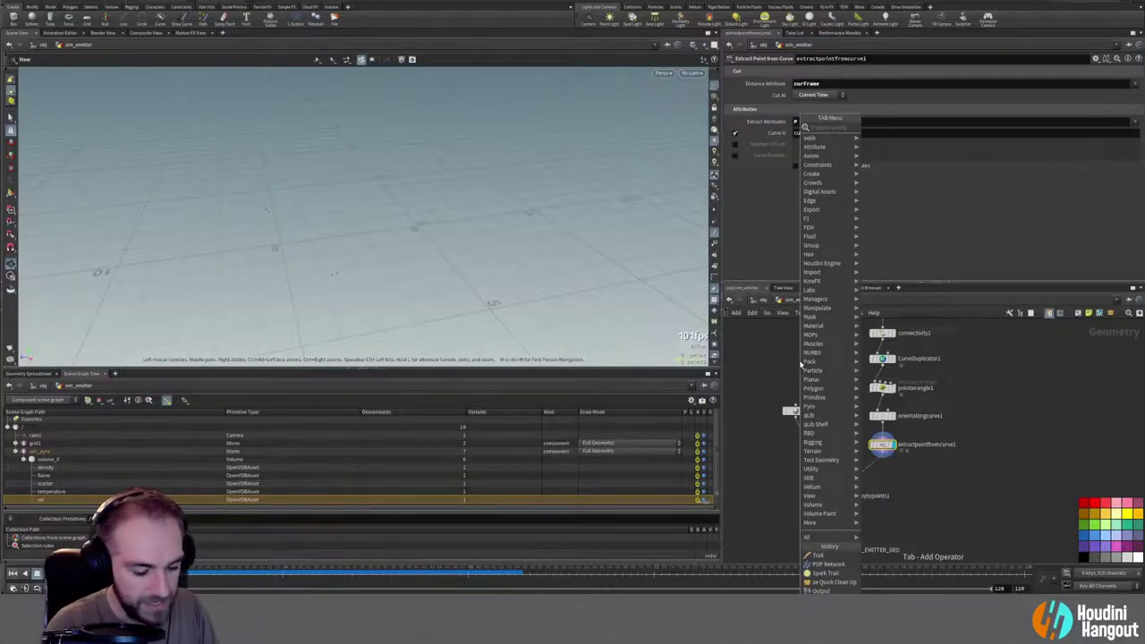
{"action": "type", "text": "ve"}
{"action": "key", "text": "BackSpace"}
{"action": "key", "text": "BackSpace"}
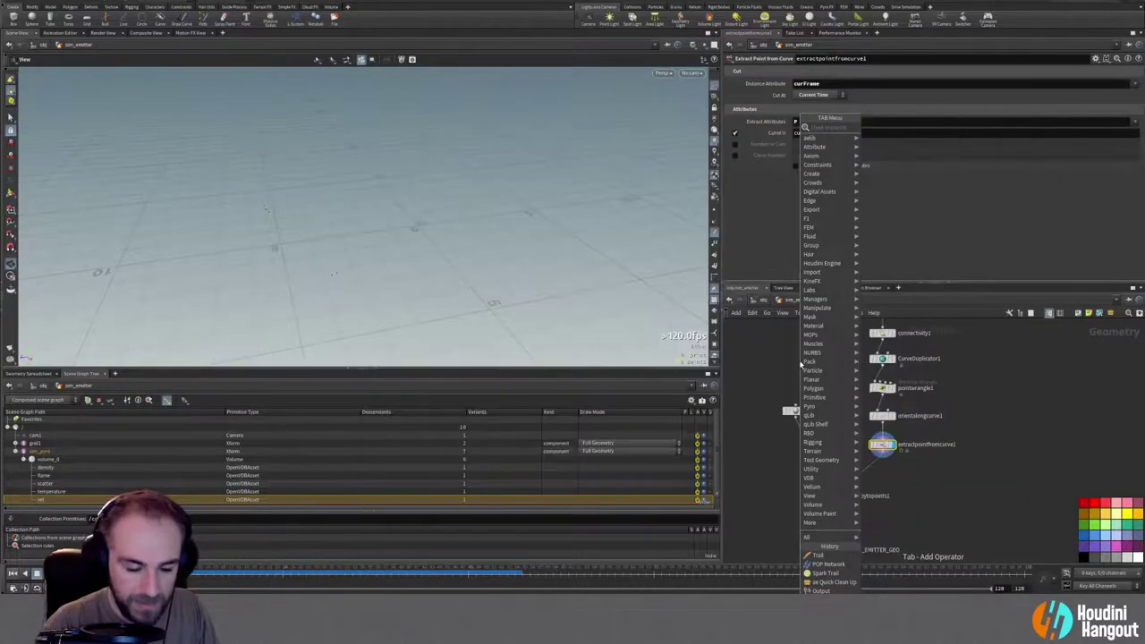
{"action": "left_click", "coordinate": [817, 555]}
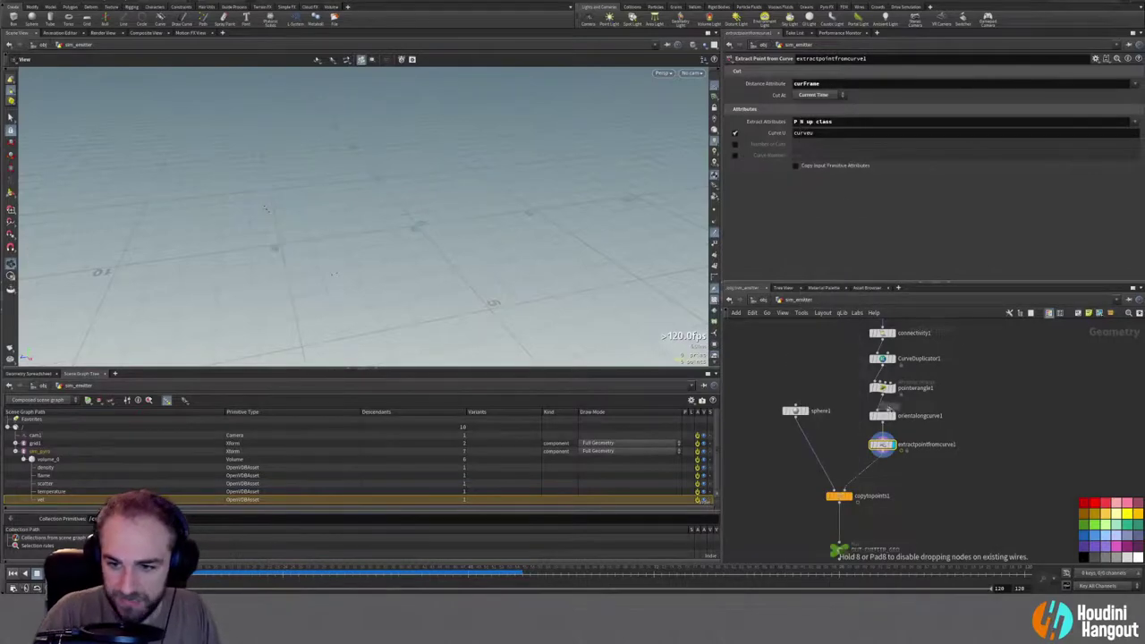
{"action": "left_click", "coordinate": [894, 439]}
{"action": "left_click", "coordinate": [894, 440]}
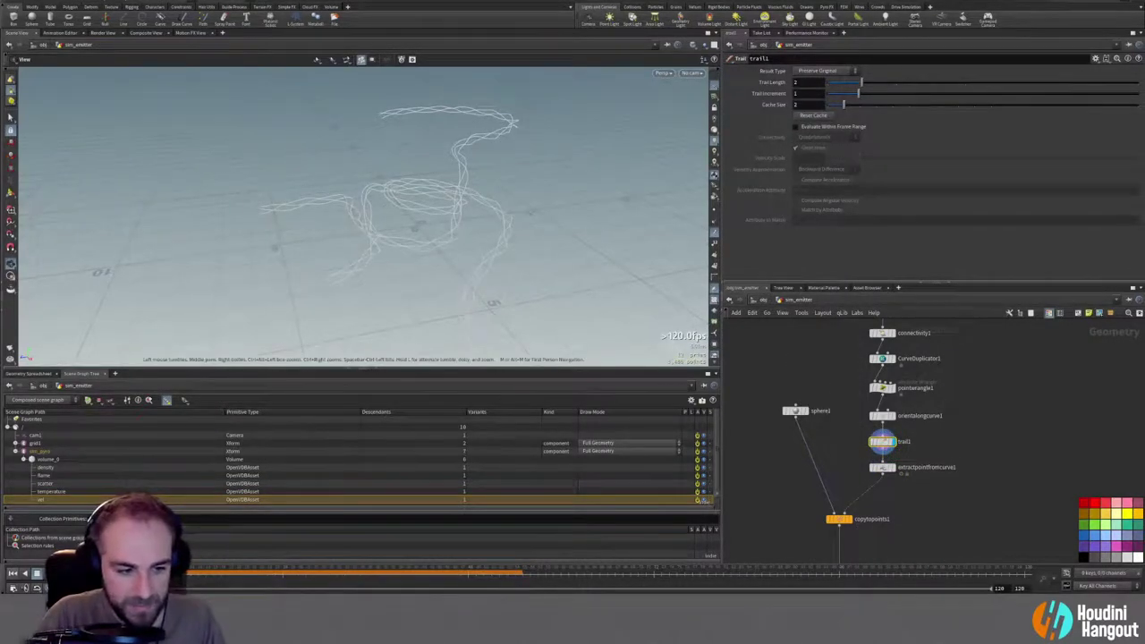
Step: Move trail1 below extractpointfromcurve1, display it and set its result type to Compute Velocity
{"action": "left_click", "coordinate": [892, 415]}
{"action": "left_click", "coordinate": [881, 415]}
{"action": "left_click_drag", "start_coordinate": [881, 441], "coordinate": [881, 492]}
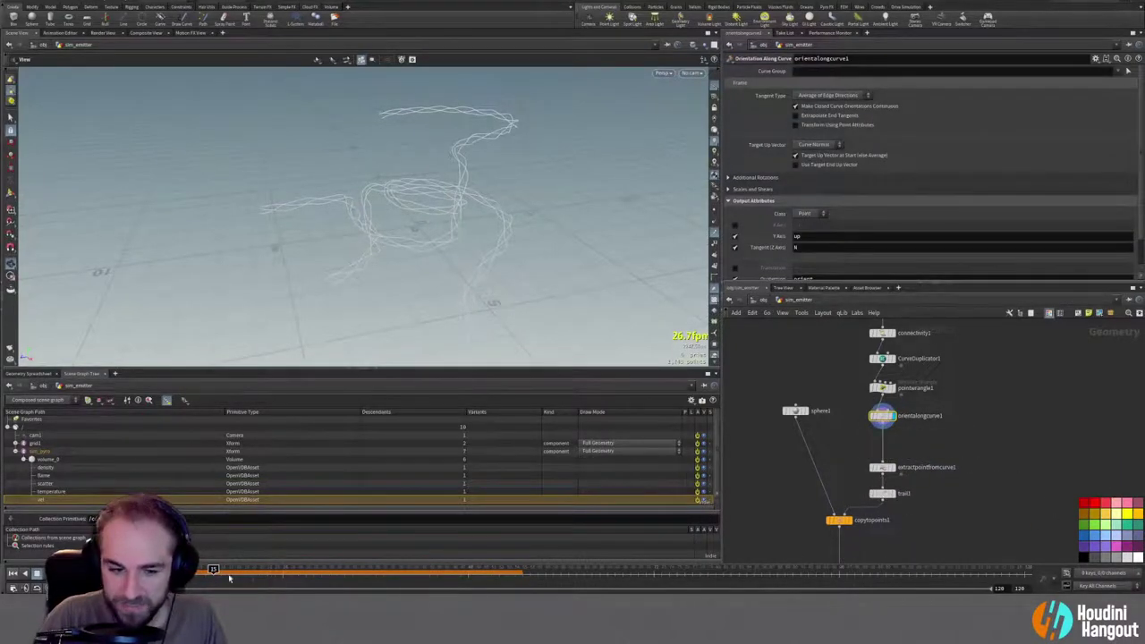
{"action": "left_click", "coordinate": [892, 492]}
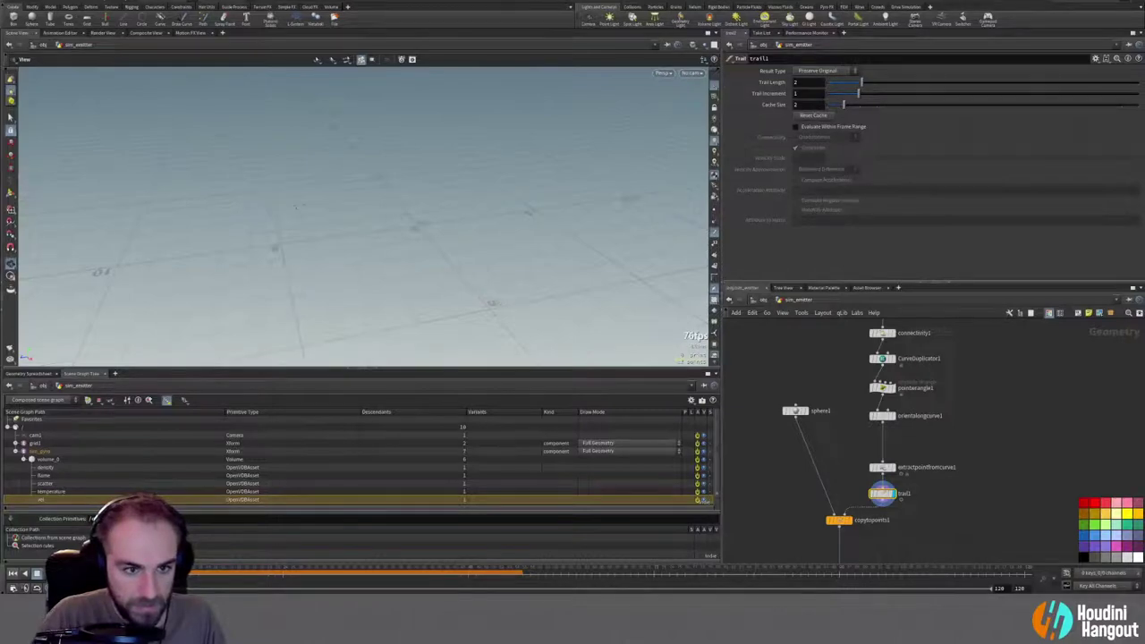
{"action": "left_click", "coordinate": [815, 73]}
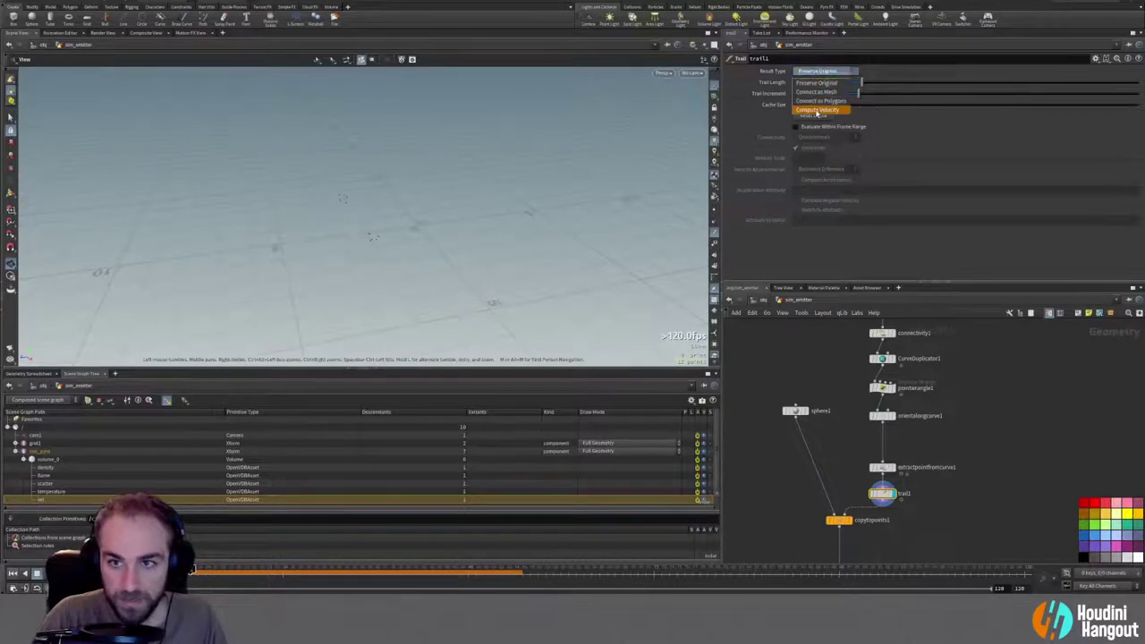
{"action": "left_click", "coordinate": [818, 112]}
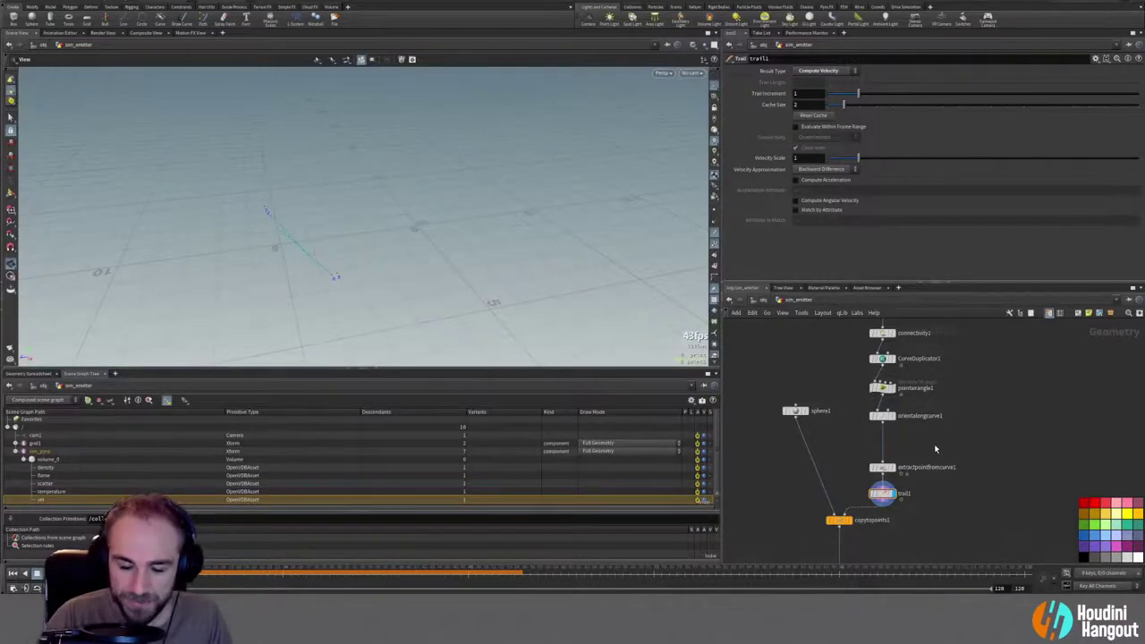
Step: Insert a Connectivity node between orientalongcurve1 and extractpointfromcurve1 and display it
{"action": "key", "text": "Tab"}
{"action": "type", "text": "resam"}
{"action": "key", "text": "Return"}
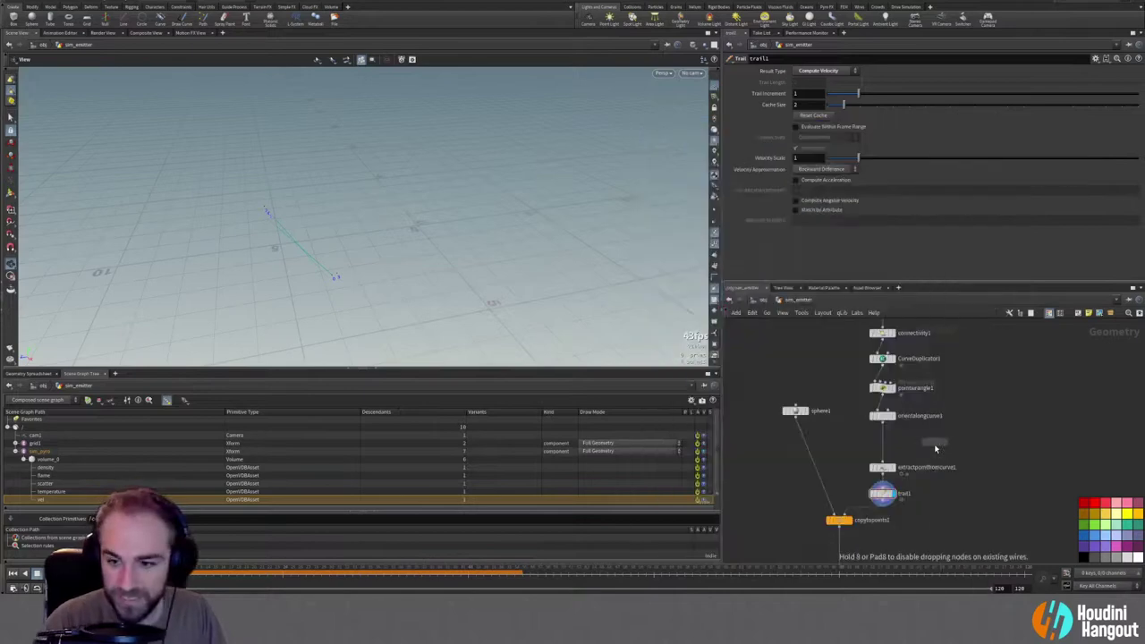
{"action": "left_click", "coordinate": [886, 442]}
{"action": "left_click", "coordinate": [890, 441]}
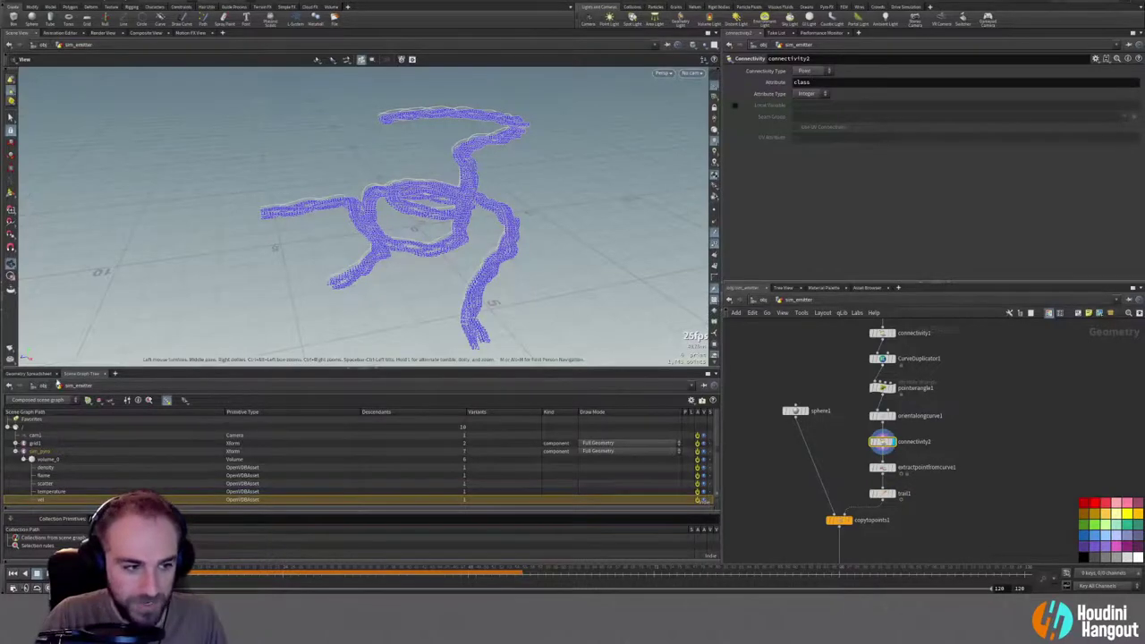
Step: Name the output attribute of connectivity2 id and check its point values in the geometry spreadsheet
{"action": "left_click", "coordinate": [26, 373]}
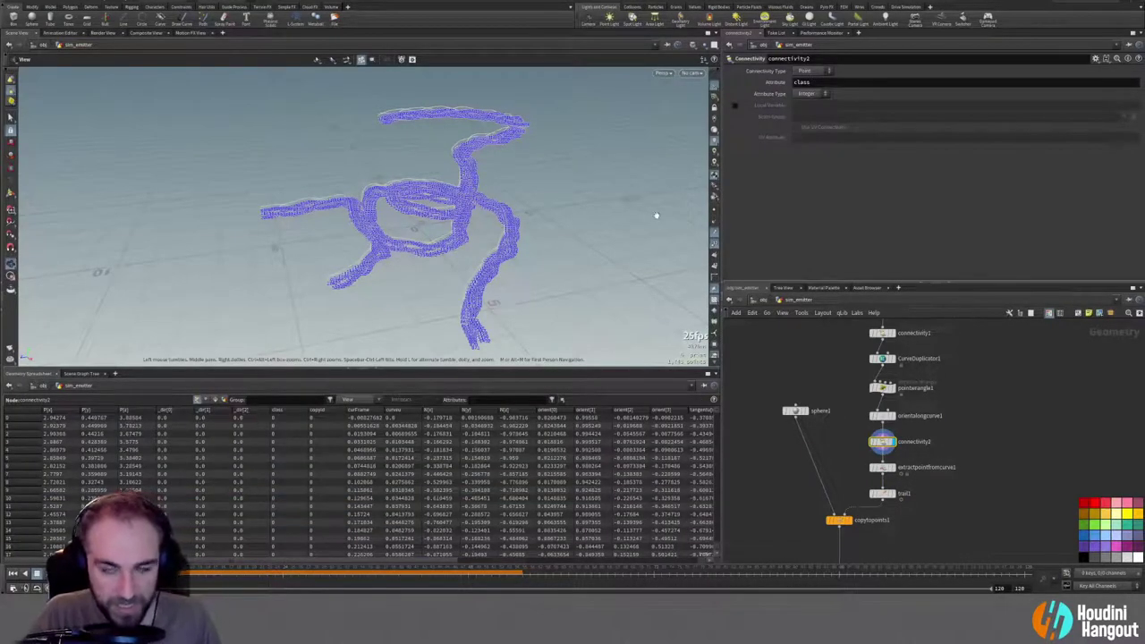
{"action": "double_click", "coordinate": [813, 81]}
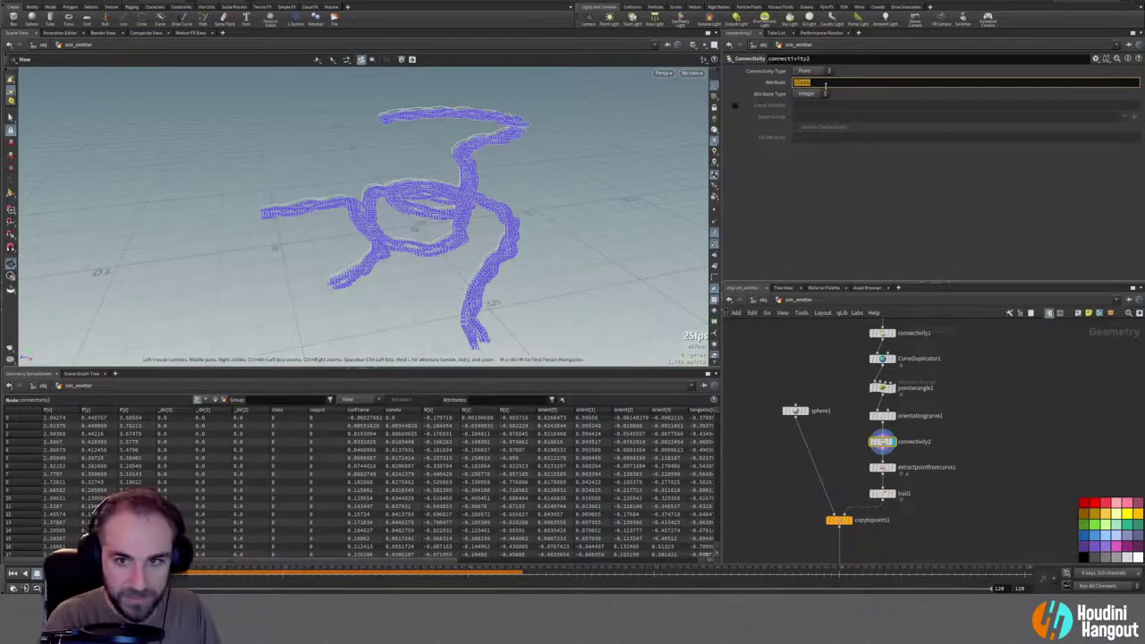
{"action": "key", "text": "Return"}
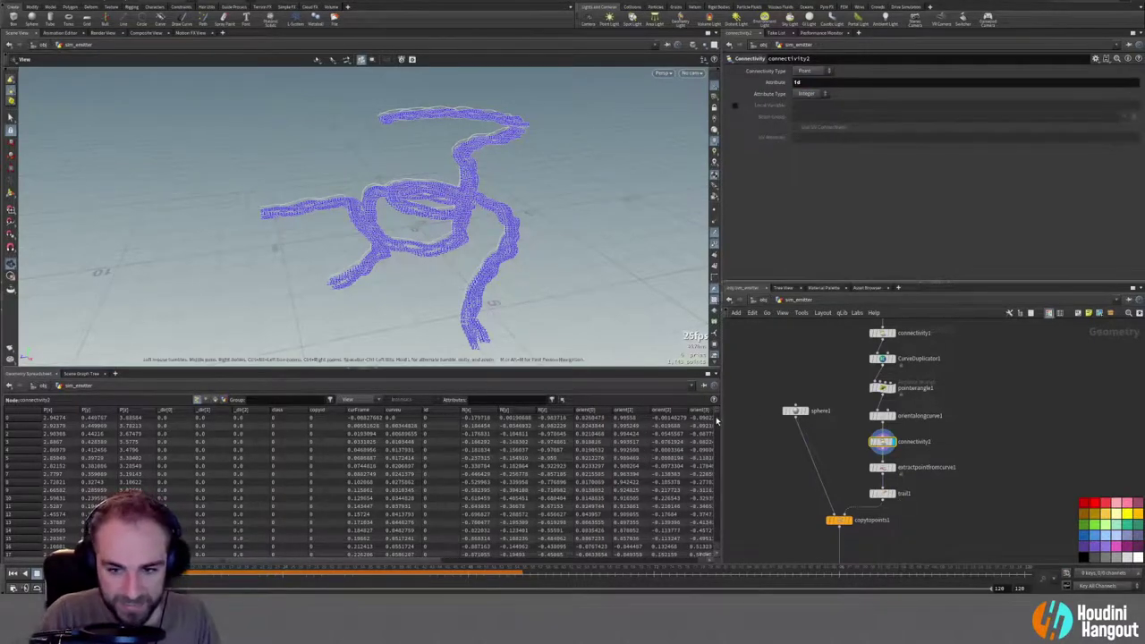
{"action": "left_click_drag", "start_coordinate": [718, 411], "coordinate": [717, 542]}
{"action": "left_click_drag", "start_coordinate": [699, 488], "coordinate": [711, 413]}
Step: Add id to the extracted attributes of extractpointfromcurve1
{"action": "left_click", "coordinate": [881, 467]}
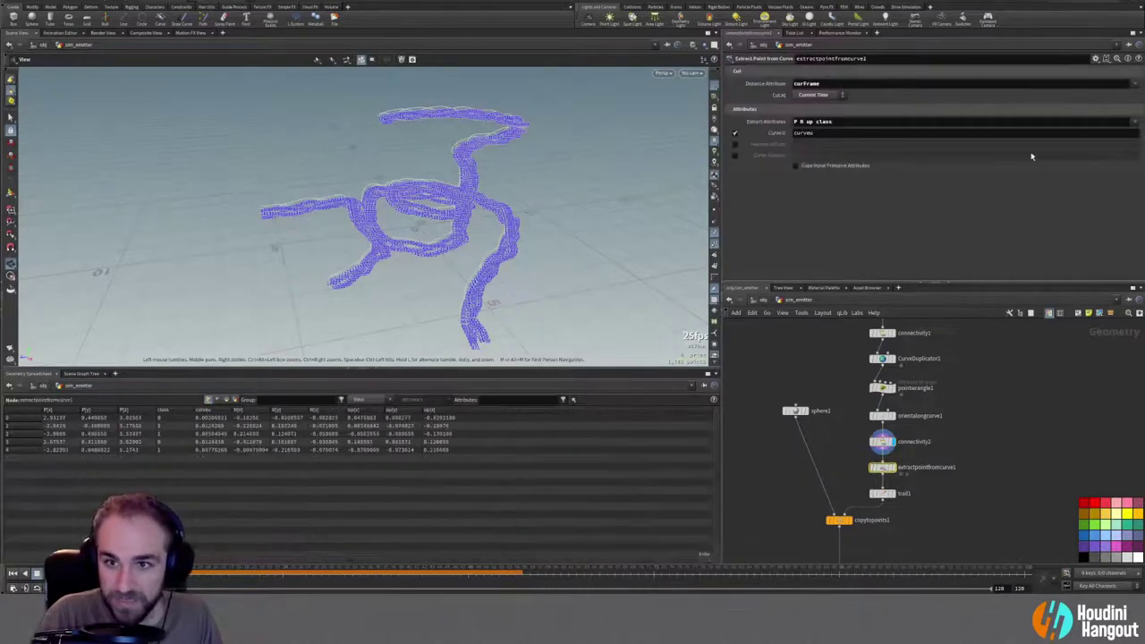
{"action": "left_click", "coordinate": [1135, 124]}
{"action": "left_click", "coordinate": [1008, 211]}
{"action": "left_click", "coordinate": [916, 124]}
{"action": "type", "text": "id"}
{"action": "key", "text": "Return"}
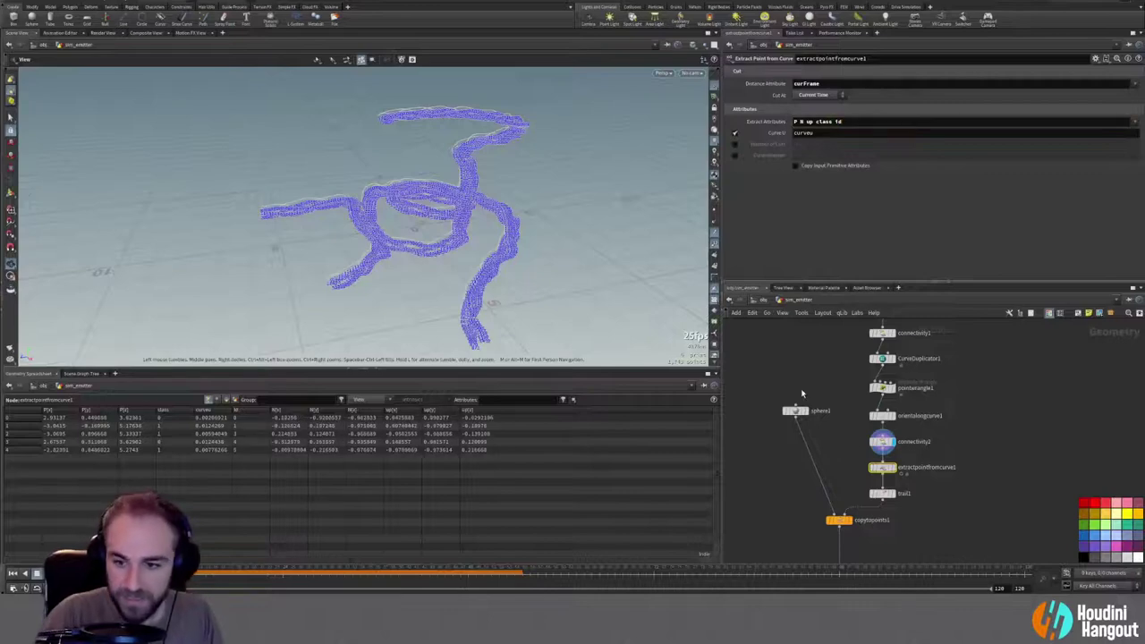
Step: Display trail1, make its velocity computation match points by the id attribute, and return to the first frame
{"action": "left_click", "coordinate": [892, 493]}
{"action": "left_click", "coordinate": [882, 493]}
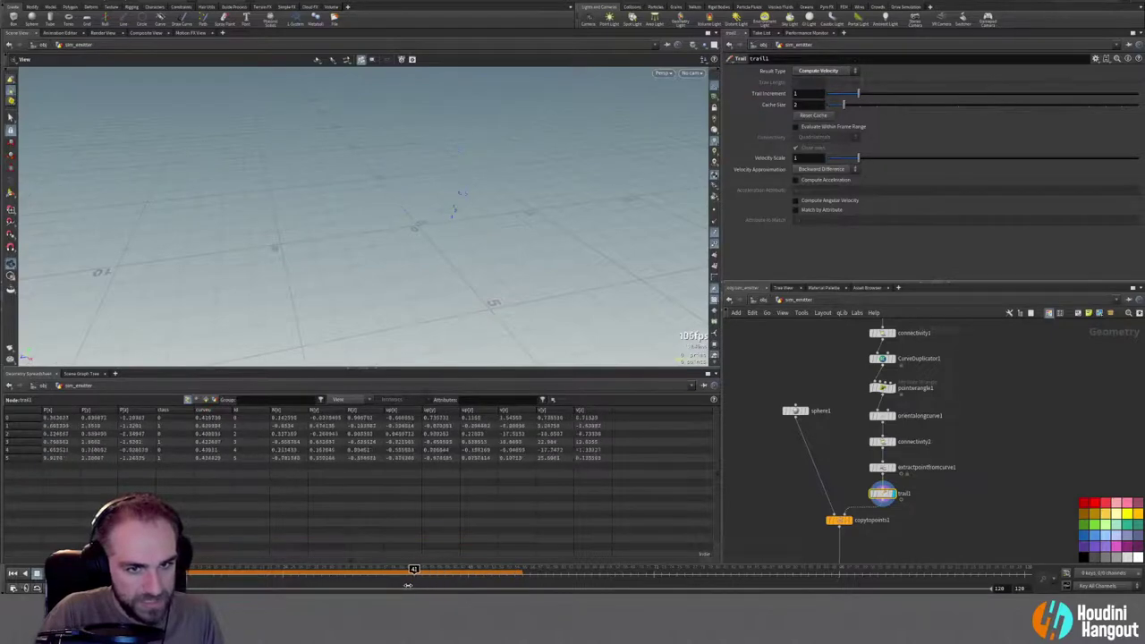
{"action": "left_click_drag", "start_coordinate": [391, 584], "coordinate": [407, 584]}
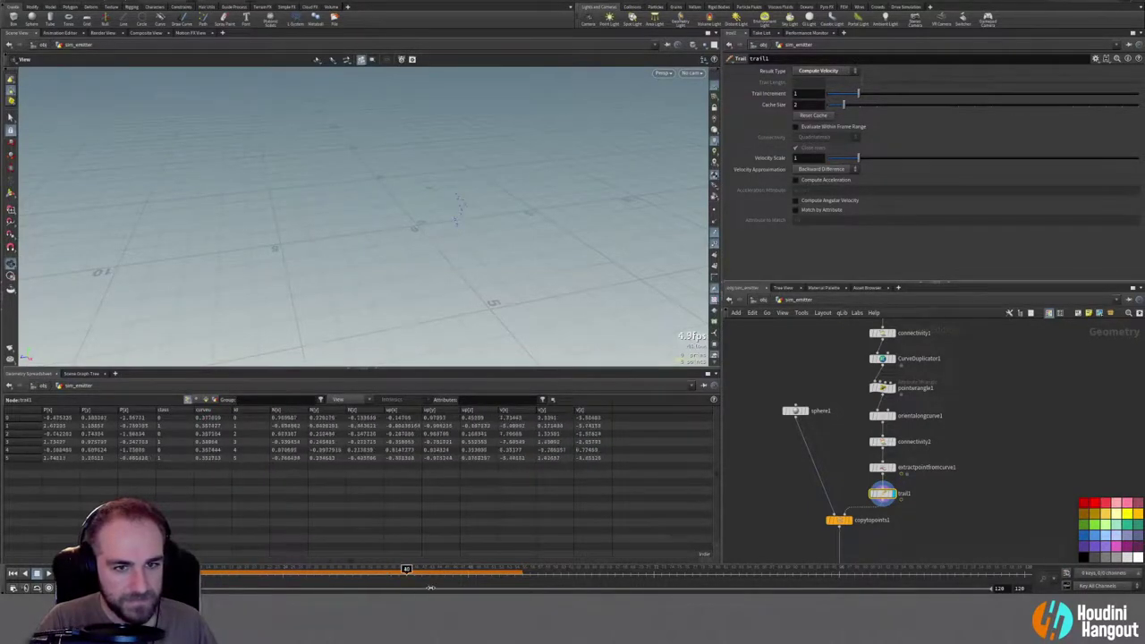
{"action": "left_click", "coordinate": [795, 209]}
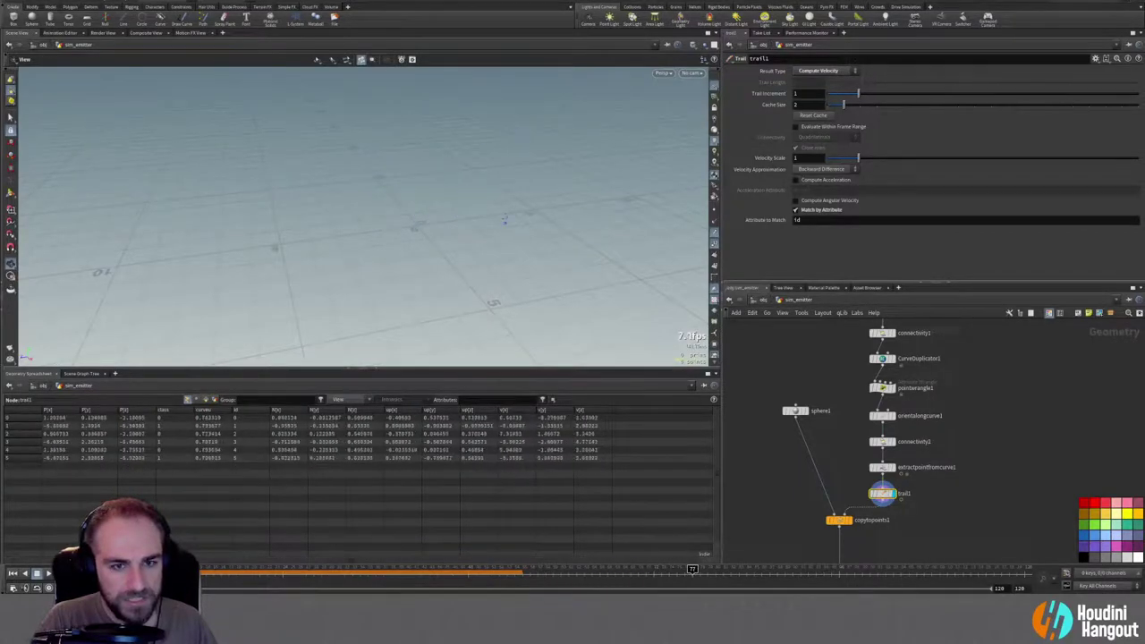
{"action": "left_click", "coordinate": [20, 570]}
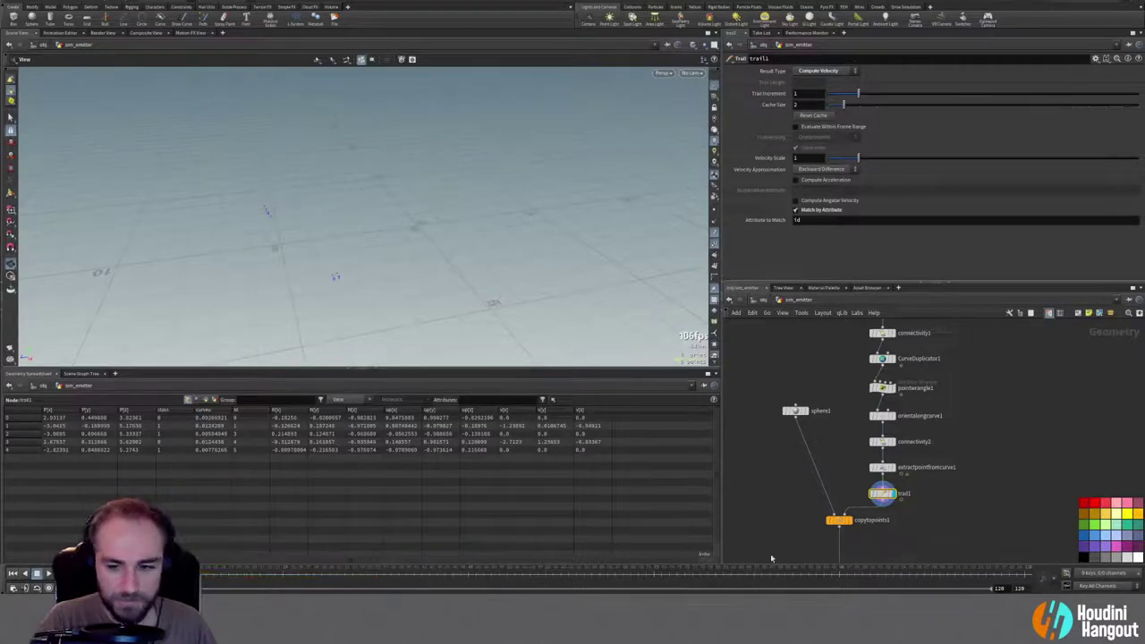
Step: Display OUT_EMITTER_GEO, hide the point numbers and scrub the timeline to check the emitter velocities
{"action": "middle_click_drag", "start_coordinate": [908, 537], "coordinate": [915, 406]}
{"action": "left_click", "coordinate": [847, 442]}
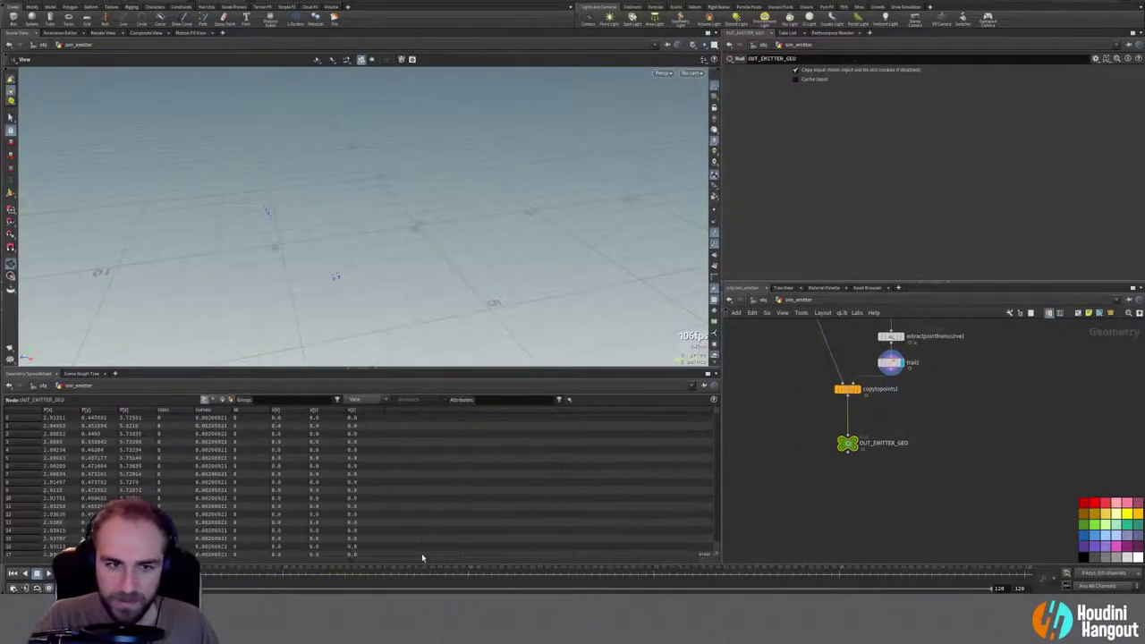
{"action": "left_click", "coordinate": [850, 443]}
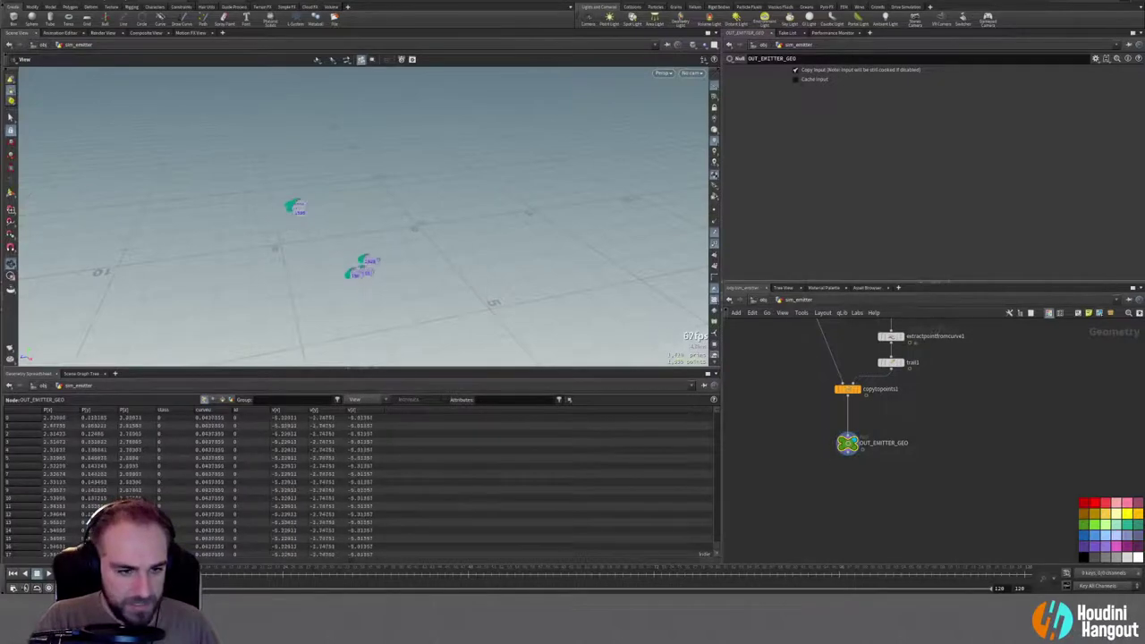
{"action": "left_click", "coordinate": [713, 243]}
{"action": "left_click_drag", "start_coordinate": [218, 574], "coordinate": [545, 568]}
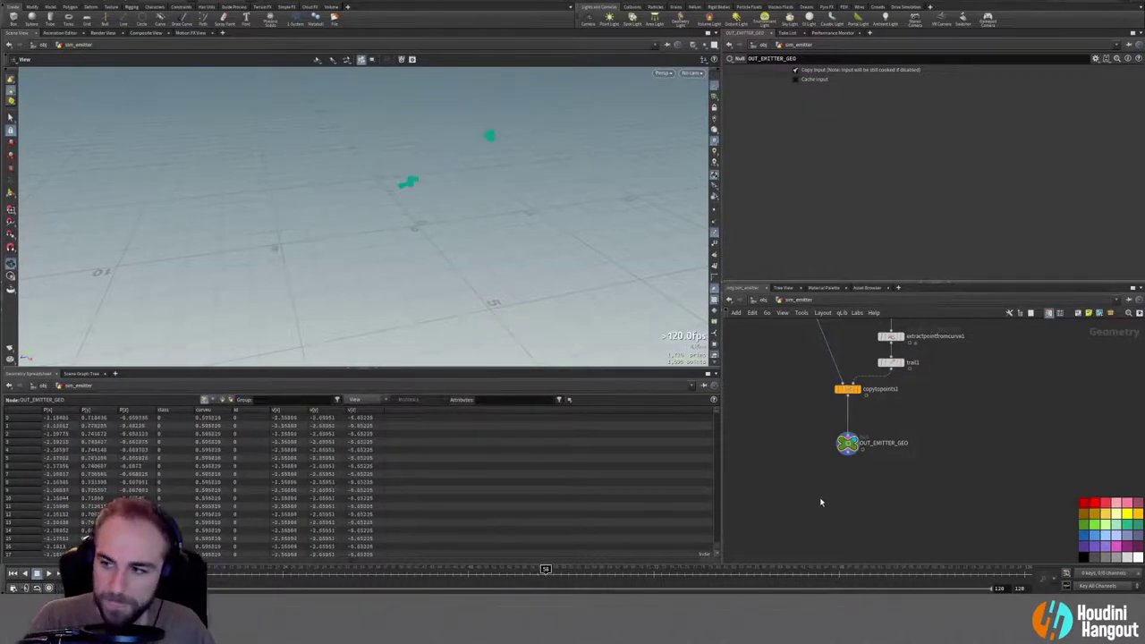
Step: Return to the first frame and open the popnet network inside sim_sparks
{"action": "key", "text": "u"}
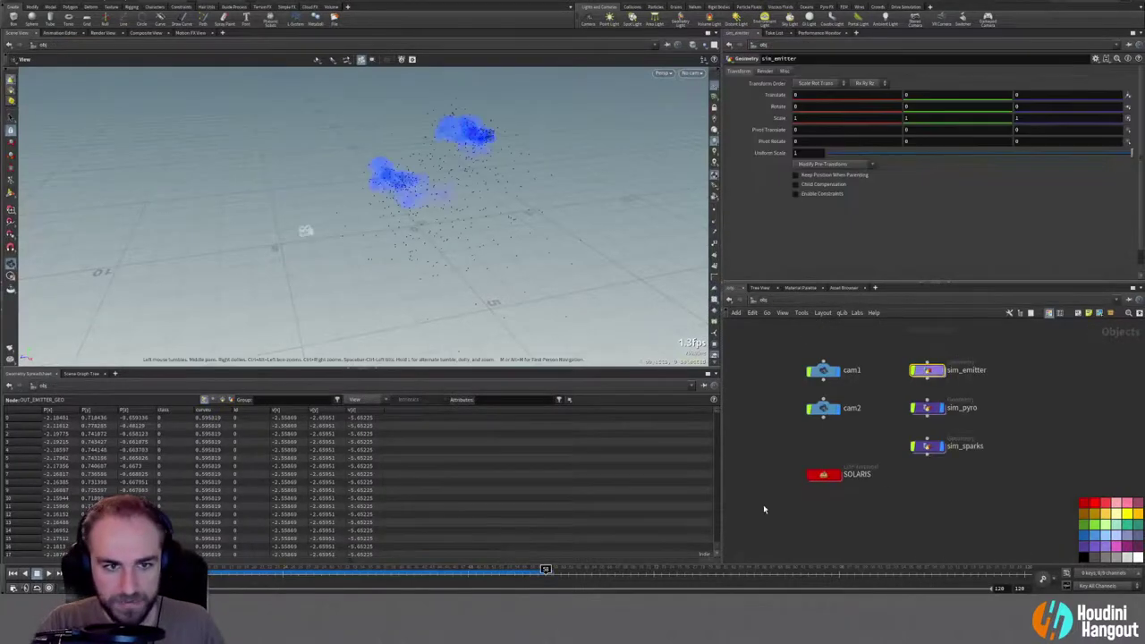
{"action": "left_click", "coordinate": [12, 574]}
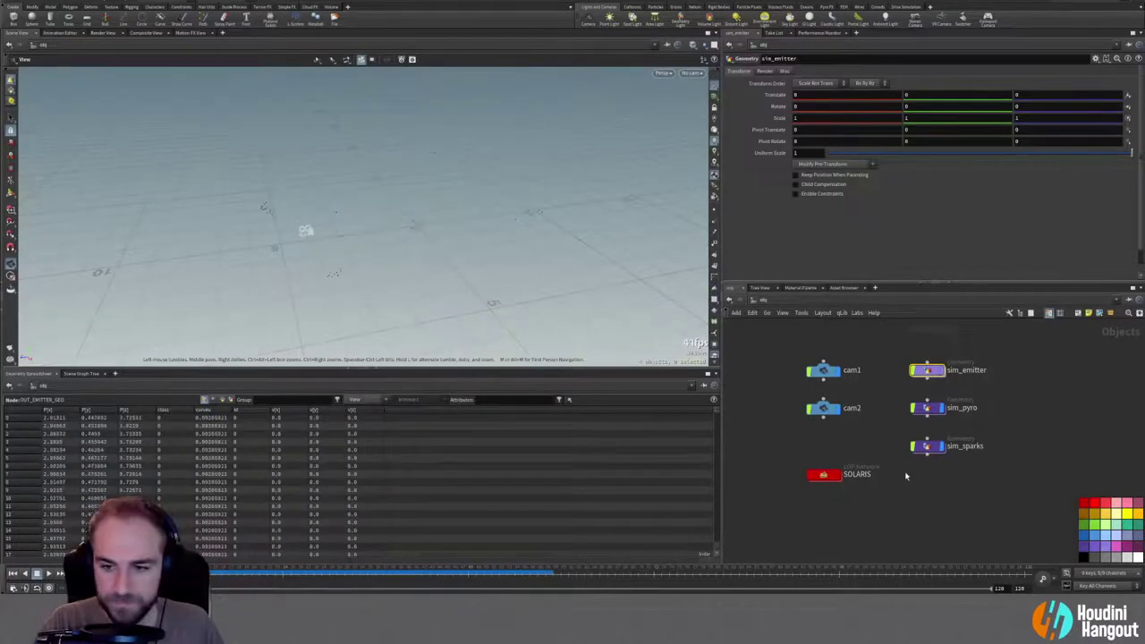
{"action": "double_click", "coordinate": [928, 445]}
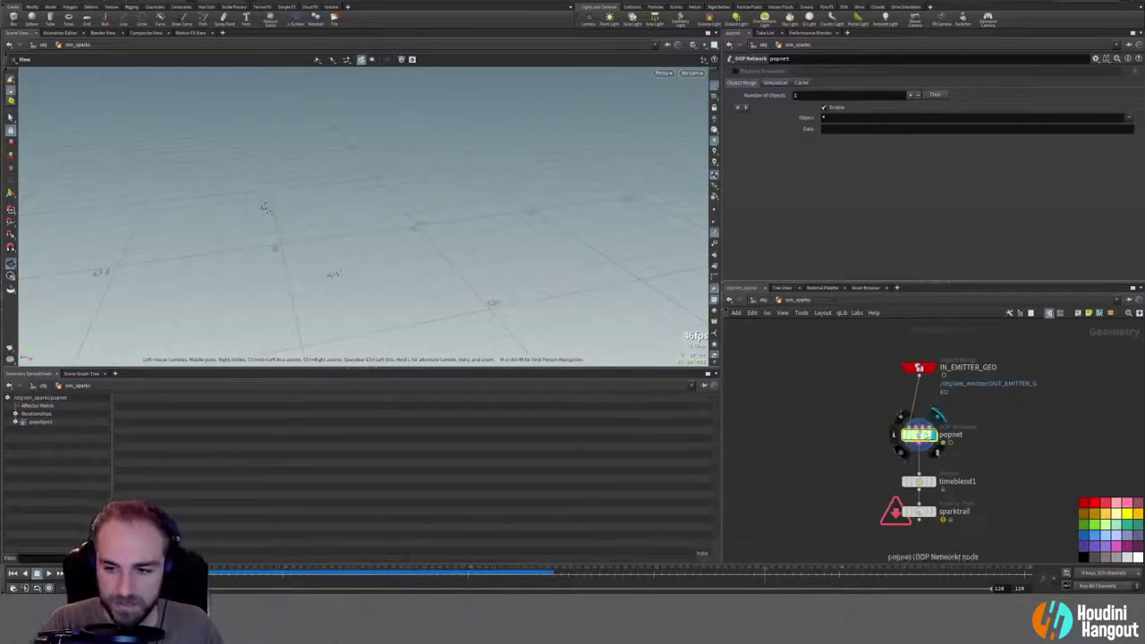
{"action": "double_click", "coordinate": [923, 439]}
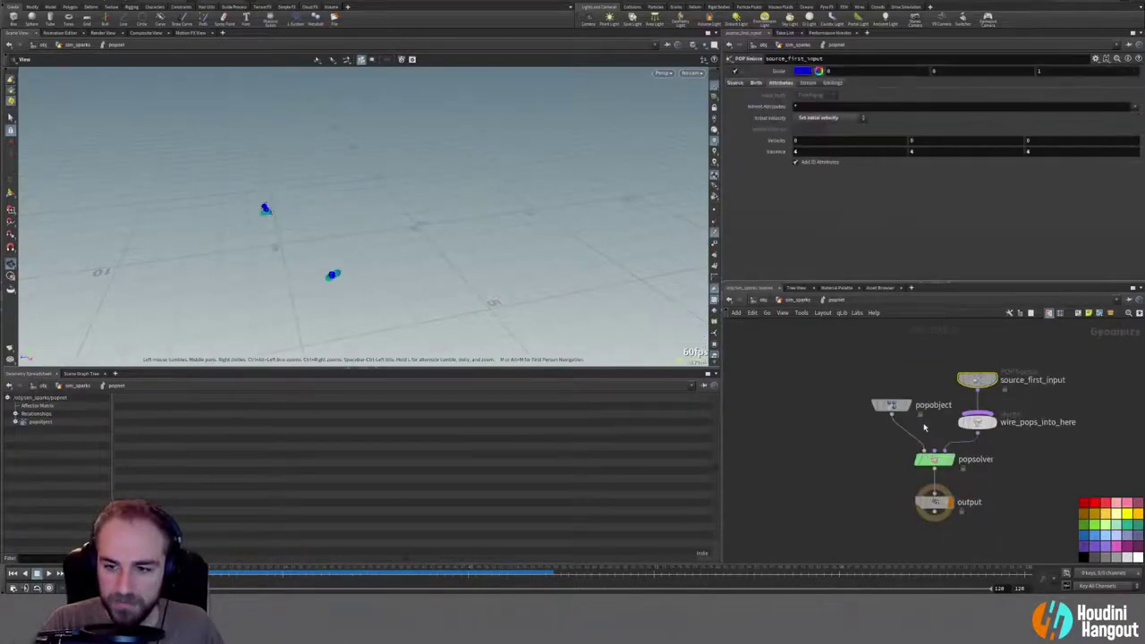
Step: Set source_first_input's initial velocity to Add to inherited velocity and play the simulation from the first frame
{"action": "left_click", "coordinate": [805, 120]}
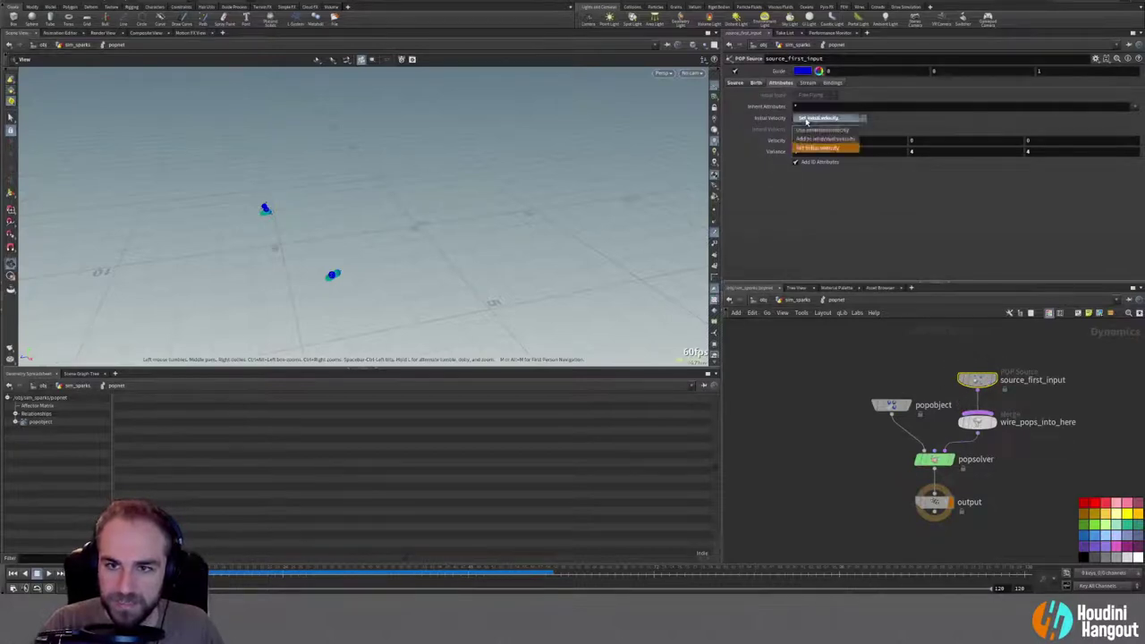
{"action": "left_click", "coordinate": [819, 139]}
{"action": "left_click", "coordinate": [10, 575]}
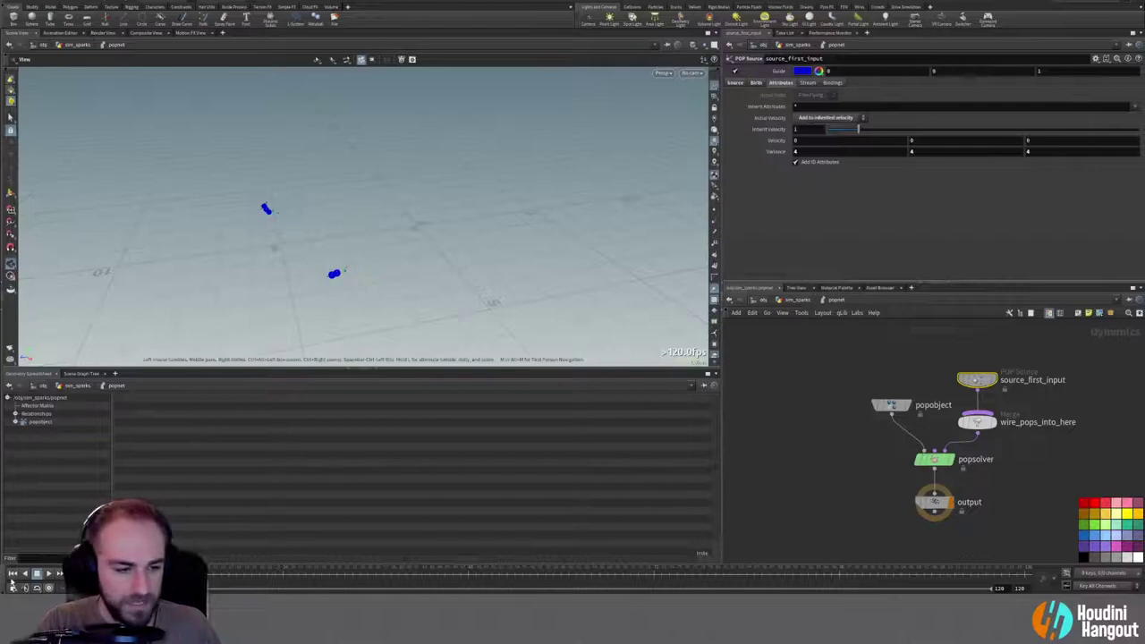
{"action": "left_click", "coordinate": [50, 574]}
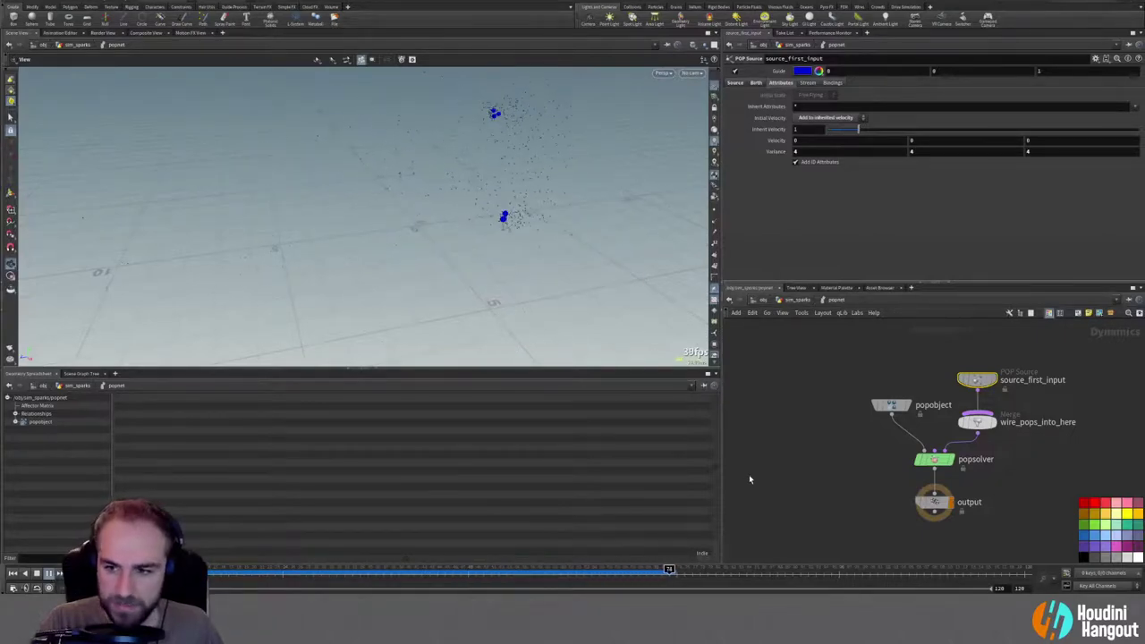
Step: Add a POP Drag node next to source_first_input, wire it into wire_pops_into_here, and replay the simulation from the start
{"action": "key", "text": "Tab"}
{"action": "type", "text": "pop"}
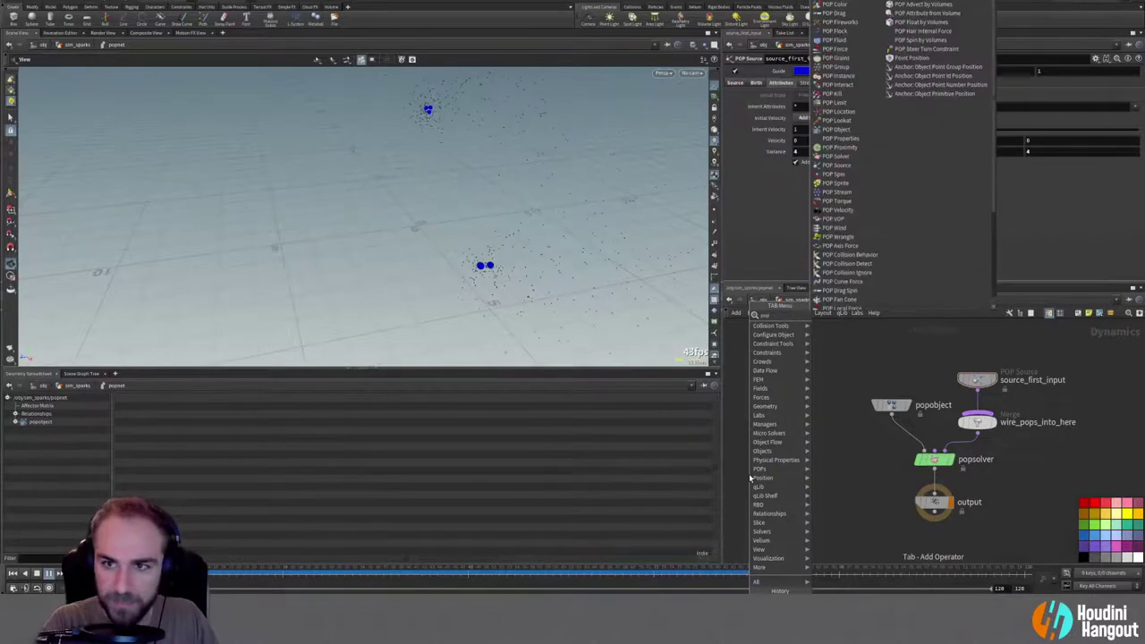
{"action": "type", "text": "d"}
{"action": "key", "text": "Return"}
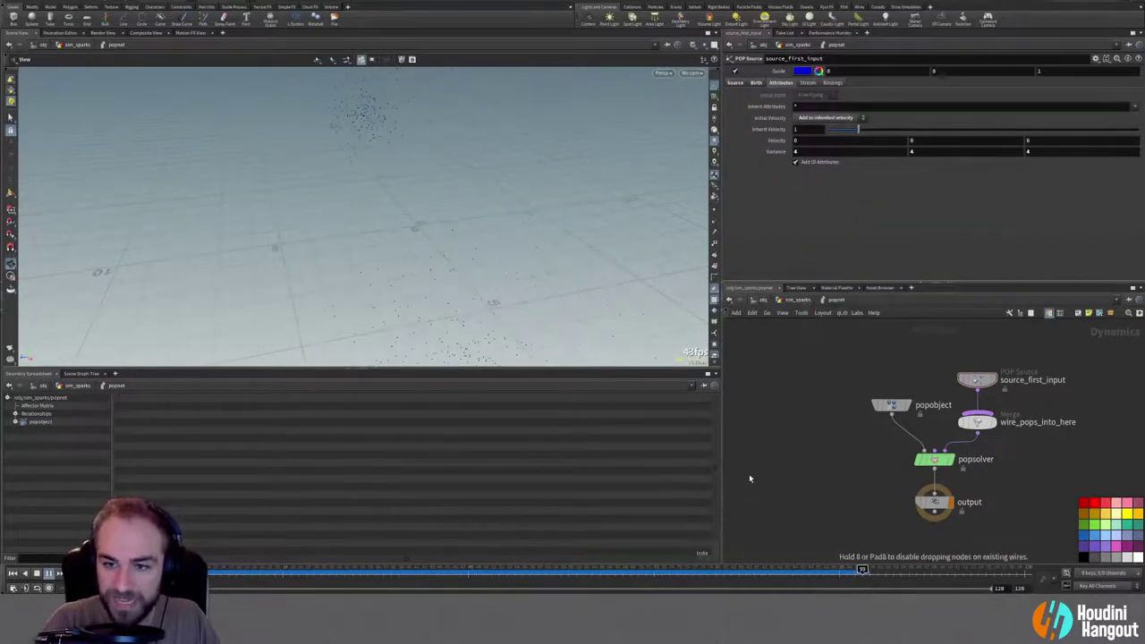
{"action": "left_click", "coordinate": [1047, 395]}
{"action": "left_click", "coordinate": [1048, 404]}
{"action": "left_click", "coordinate": [1049, 404]}
{"action": "left_click_drag", "start_coordinate": [1048, 397], "coordinate": [946, 372]}
{"action": "left_click_drag", "start_coordinate": [1039, 388], "coordinate": [1026, 382]}
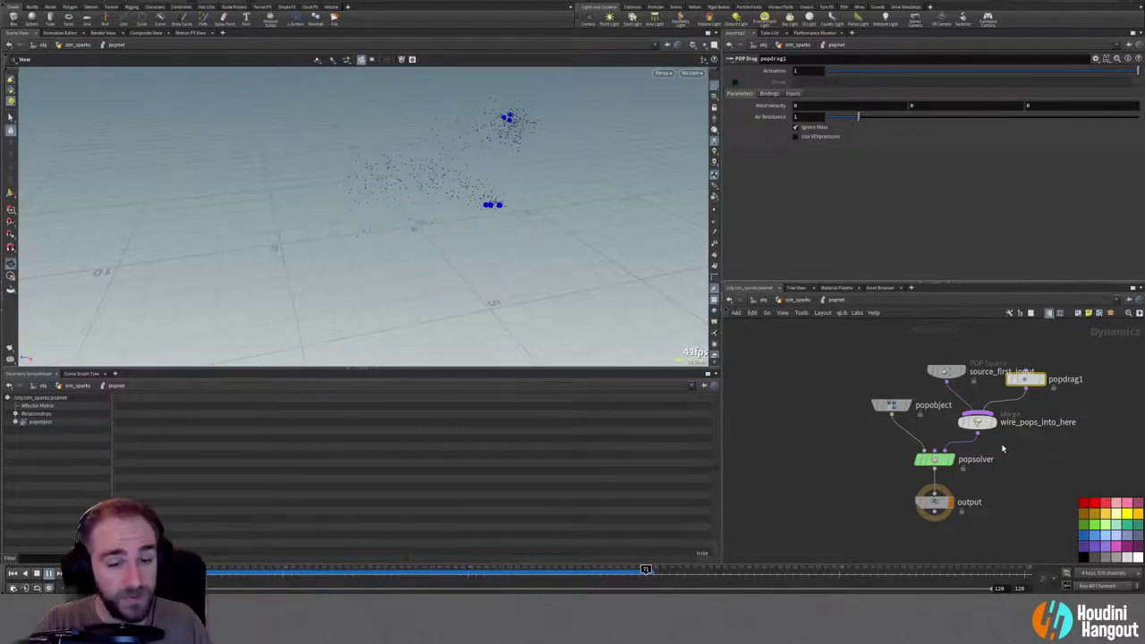
{"action": "left_click", "coordinate": [14, 573]}
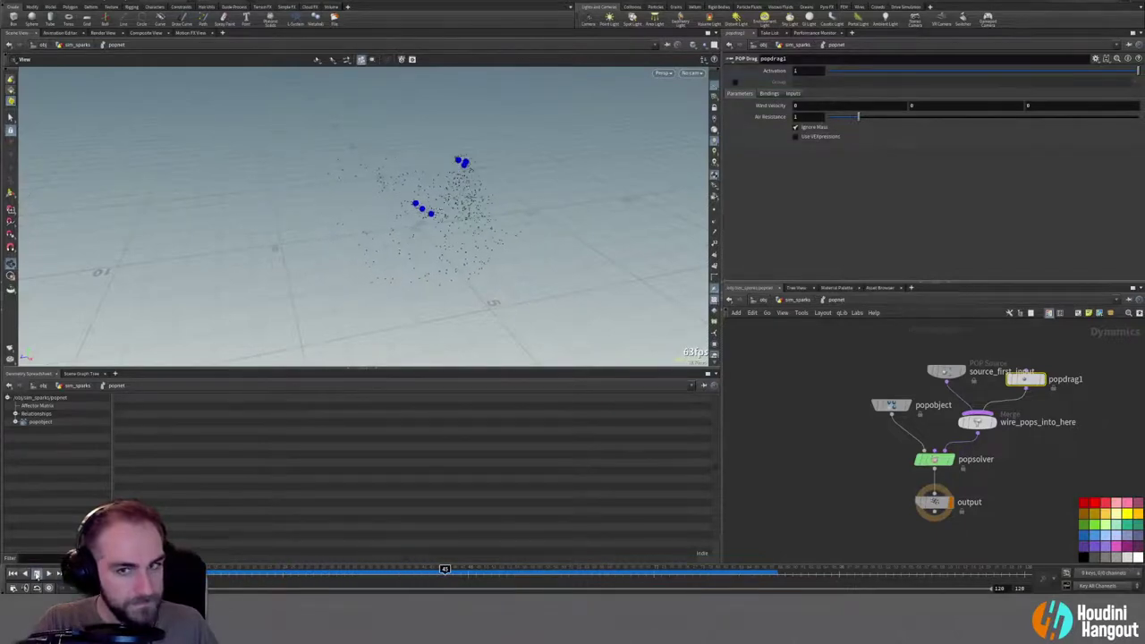
Step: Set source_first_input's velocity variance to 6 on all axes and replay the simulation from the first frame
{"action": "left_click", "coordinate": [946, 374]}
{"action": "middle_click_drag", "start_coordinate": [760, 152], "coordinate": [788, 132]}
{"action": "left_click", "coordinate": [13, 573]}
{"action": "left_click", "coordinate": [48, 573]}
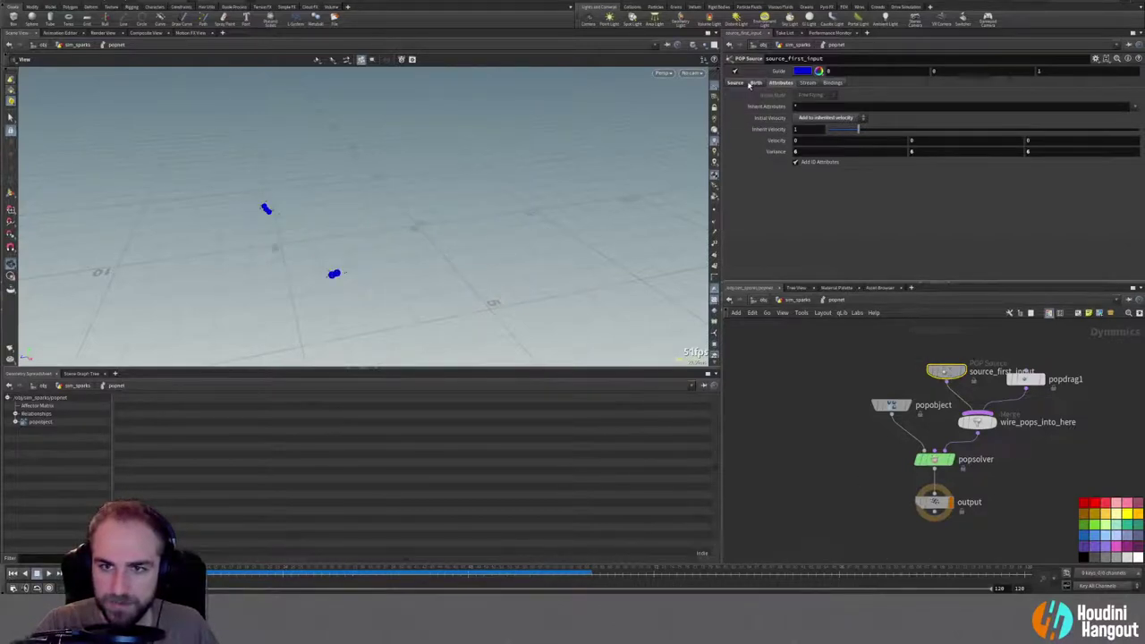
Step: Set source_first_input's life expectancy to 0.5 and play the simulation
{"action": "left_click", "coordinate": [754, 82]}
{"action": "left_click", "coordinate": [802, 192]}
{"action": "type", "text": "0.5"}
{"action": "key", "text": "Return"}
{"action": "left_click", "coordinate": [48, 574]}
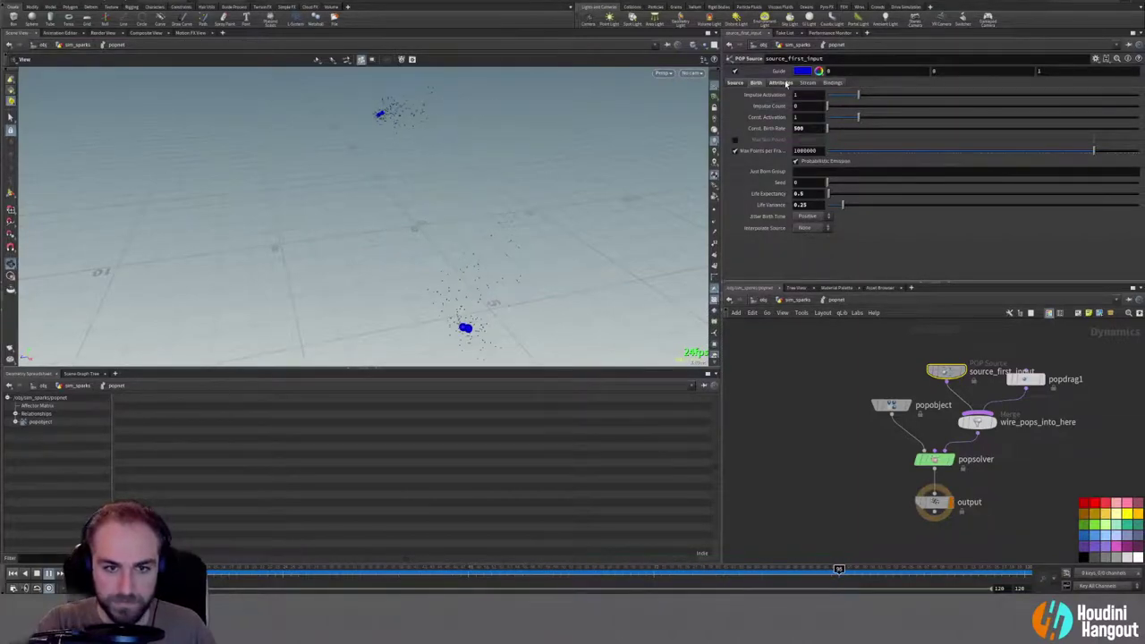
Step: Go back up to sim_sparks and display the sparktrail node
{"action": "left_click", "coordinate": [1024, 378]}
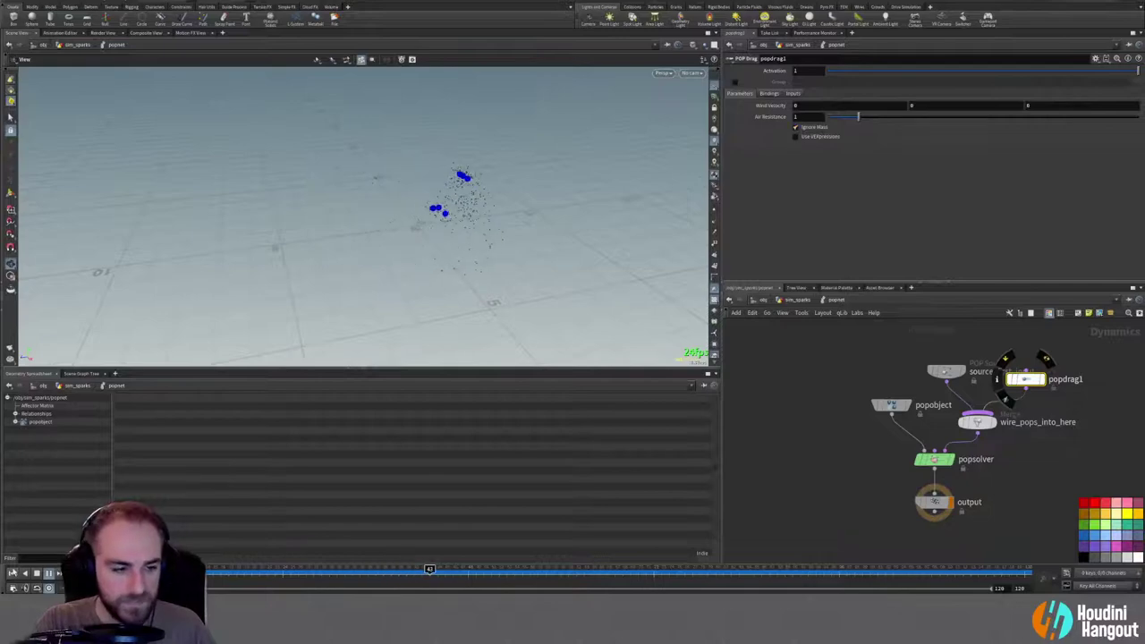
{"action": "key", "text": "u"}
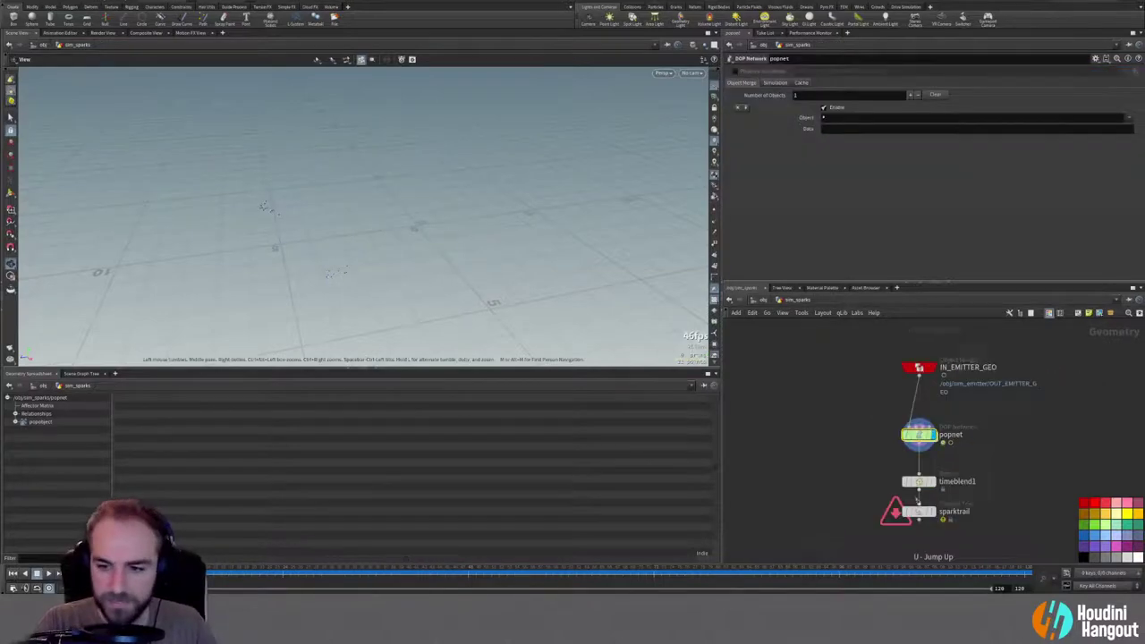
{"action": "left_click", "coordinate": [933, 481]}
{"action": "left_click", "coordinate": [918, 511]}
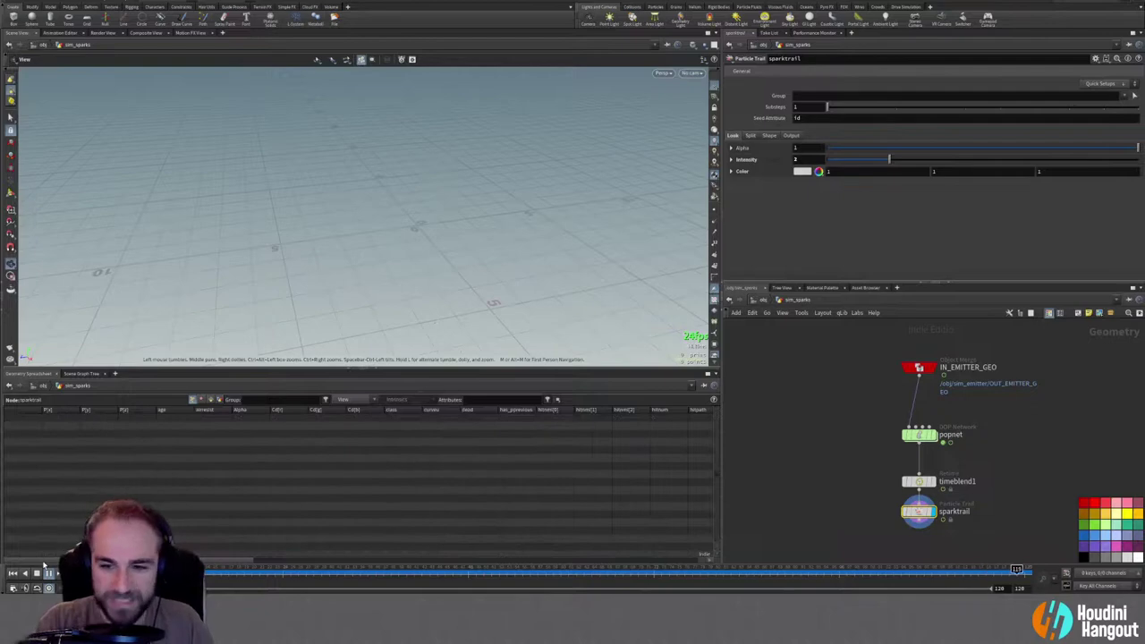
Step: Enable splitting on sparktrail and scrub to about frame 16 to inspect the split trails up close
{"action": "left_click", "coordinate": [750, 135]}
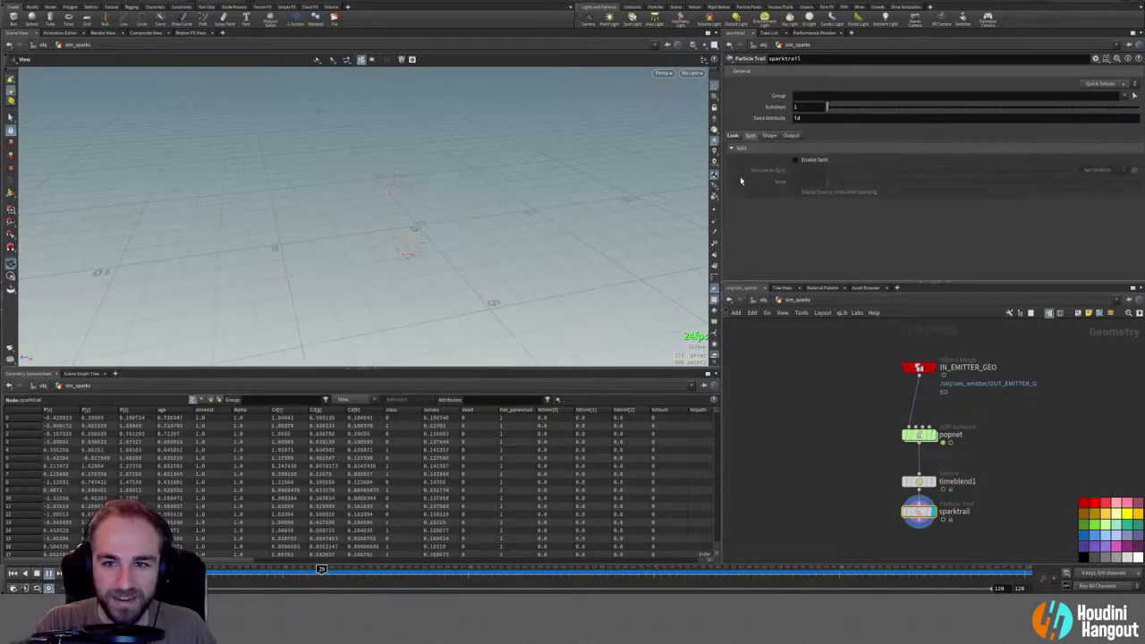
{"action": "left_click", "coordinate": [797, 160]}
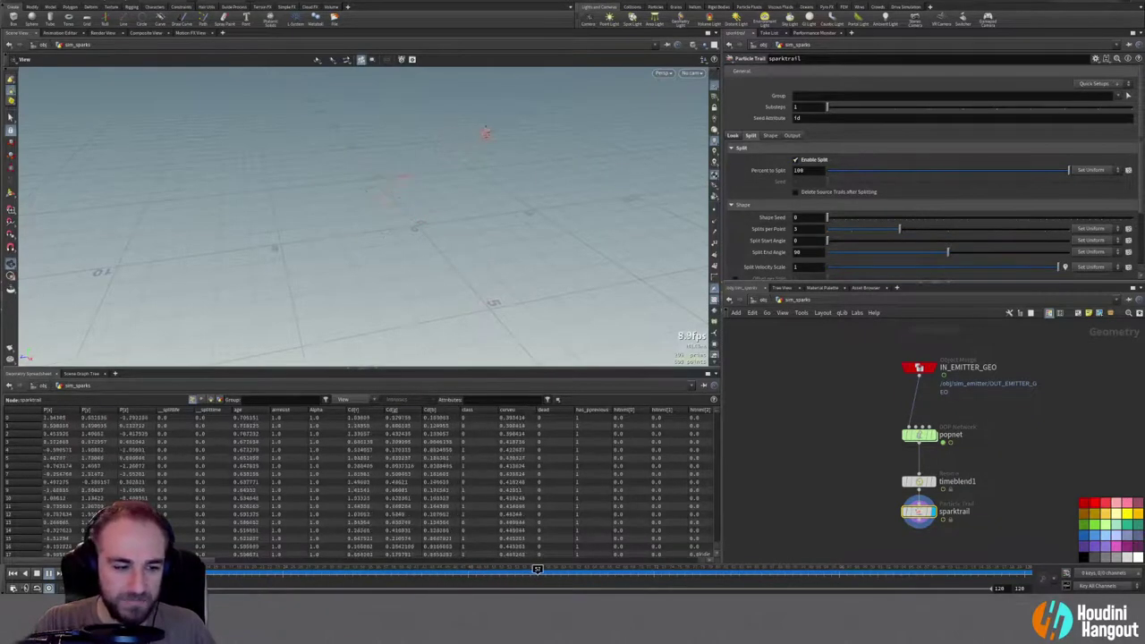
{"action": "left_click_drag", "start_coordinate": [134, 570], "coordinate": [220, 571]}
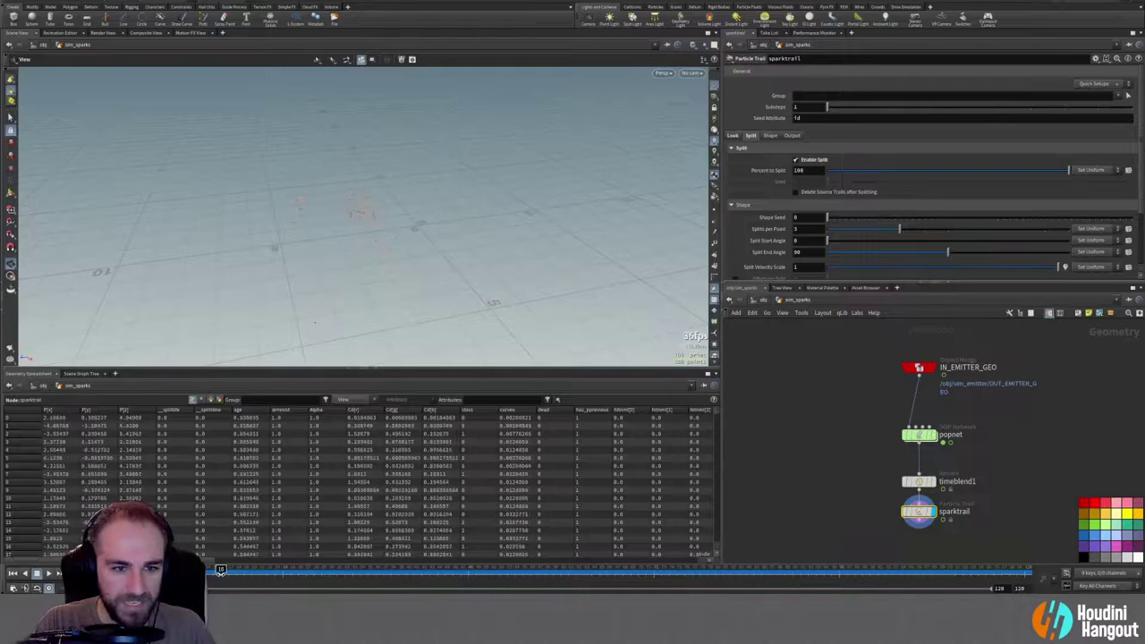
{"action": "left_click_drag", "start_coordinate": [361, 208], "coordinate": [289, 227]}
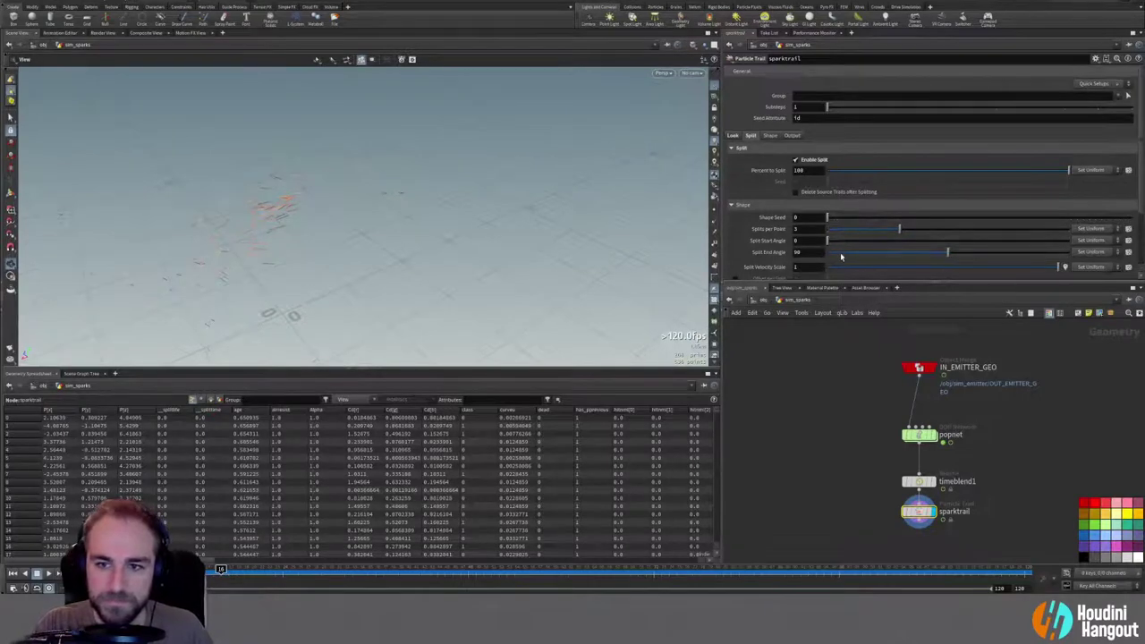
Step: Try the Ballistic split path on sparktrail and switch back to Straight
{"action": "scroll", "coordinate": [740, 255], "scroll_direction": "down", "scroll_amount": 2}
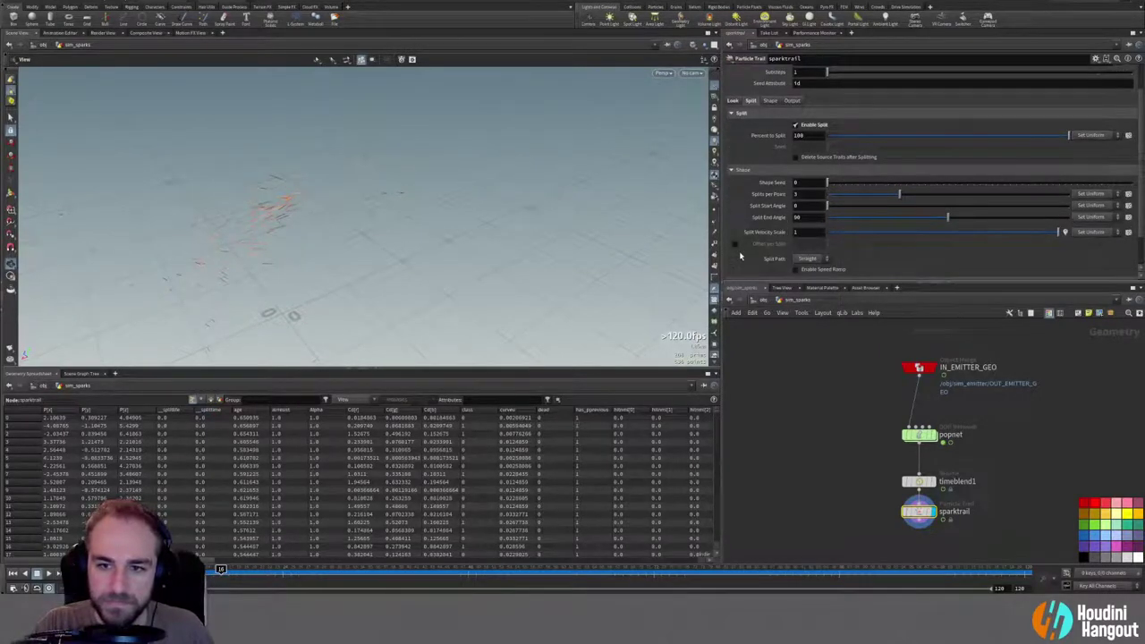
{"action": "left_click", "coordinate": [808, 260]}
{"action": "left_click", "coordinate": [805, 280]}
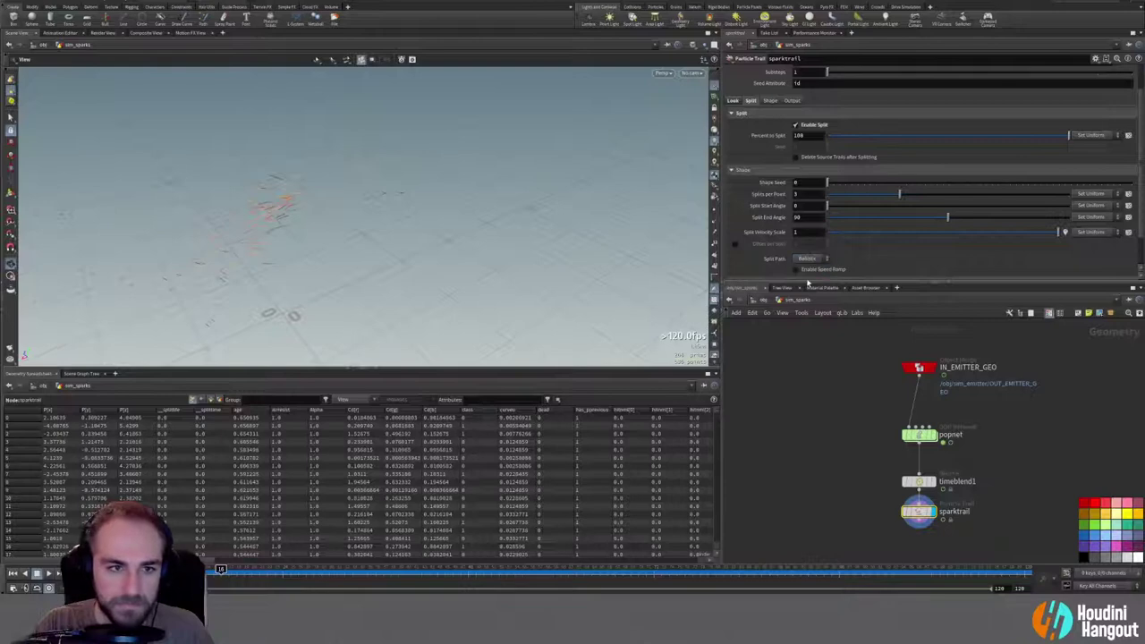
{"action": "left_click", "coordinate": [808, 258]}
{"action": "left_click", "coordinate": [806, 270]}
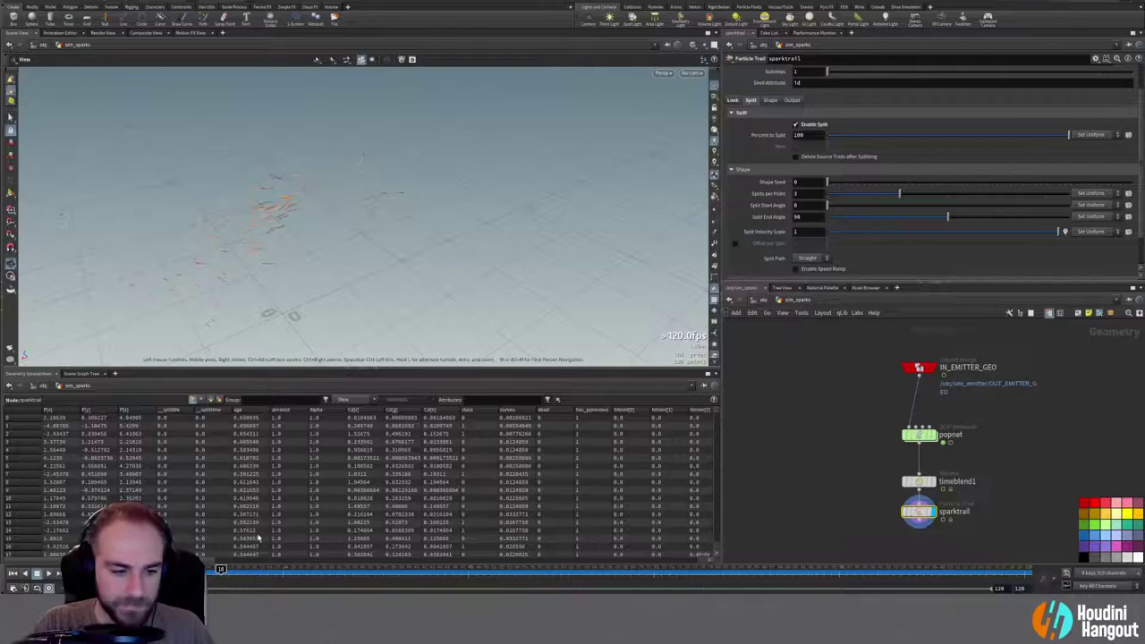
Step: Try 3 substeps on sparktrail while scrubbing to frame 27, and return the substeps to 1
{"action": "left_click_drag", "start_coordinate": [220, 569], "coordinate": [252, 571]}
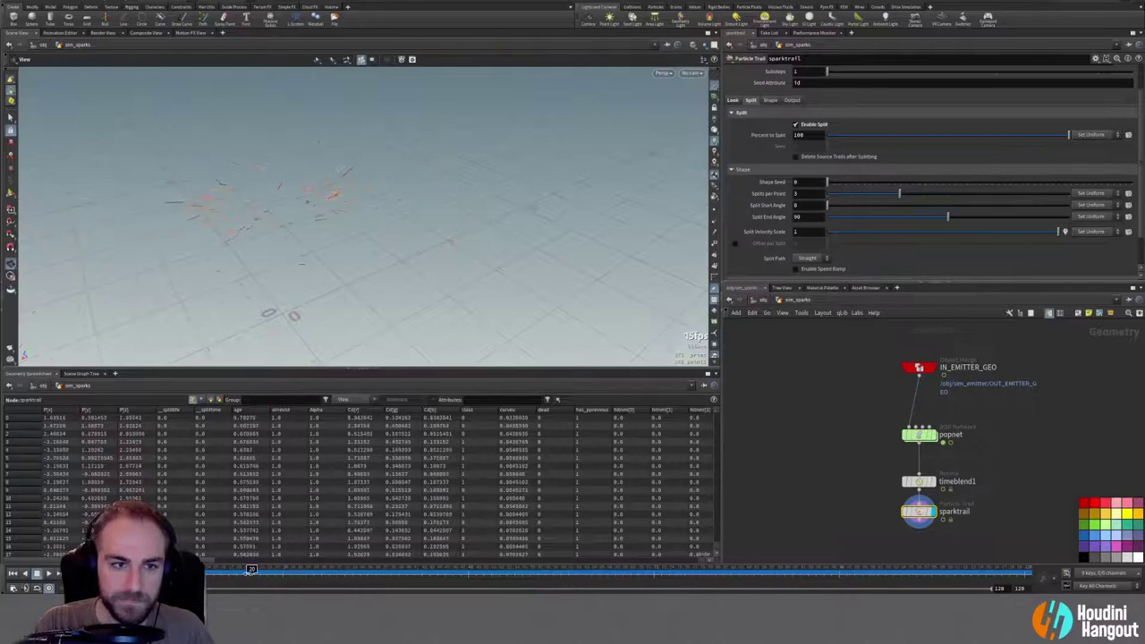
{"action": "scroll", "coordinate": [756, 104], "scroll_direction": "up", "scroll_amount": 2}
{"action": "left_click", "coordinate": [862, 107]}
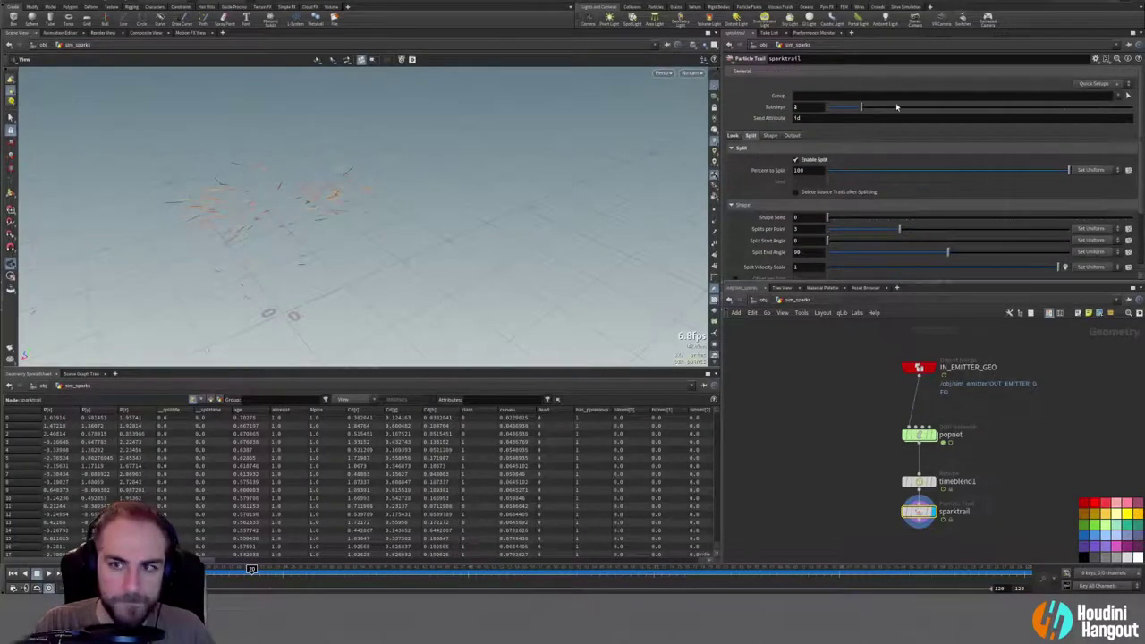
{"action": "left_click_drag", "start_coordinate": [243, 574], "coordinate": [309, 585]}
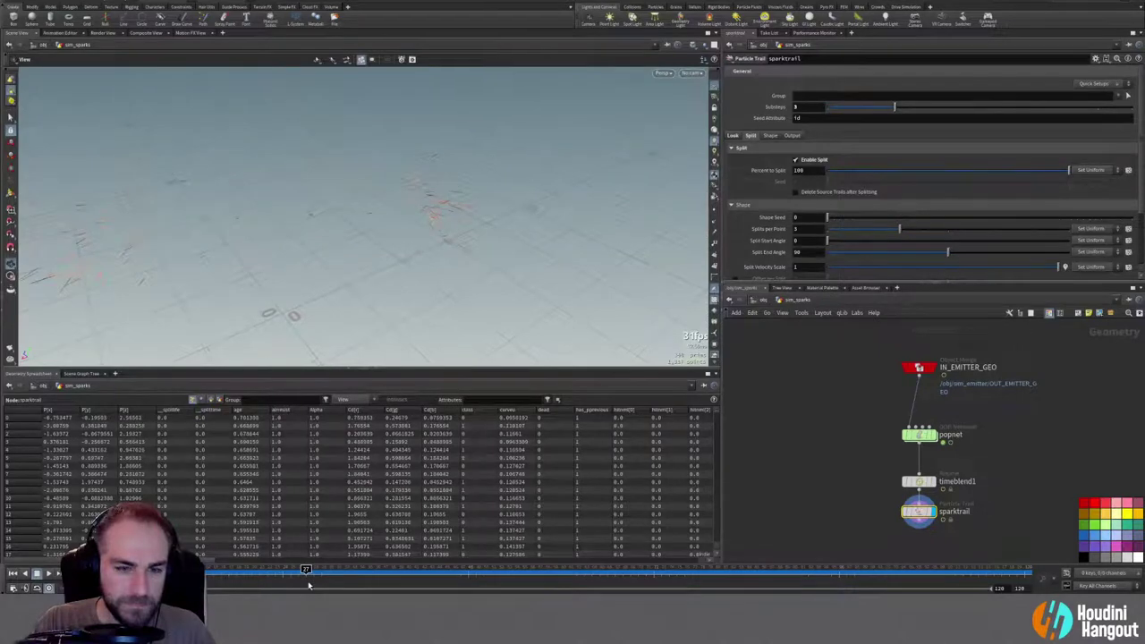
{"action": "left_click", "coordinate": [835, 108]}
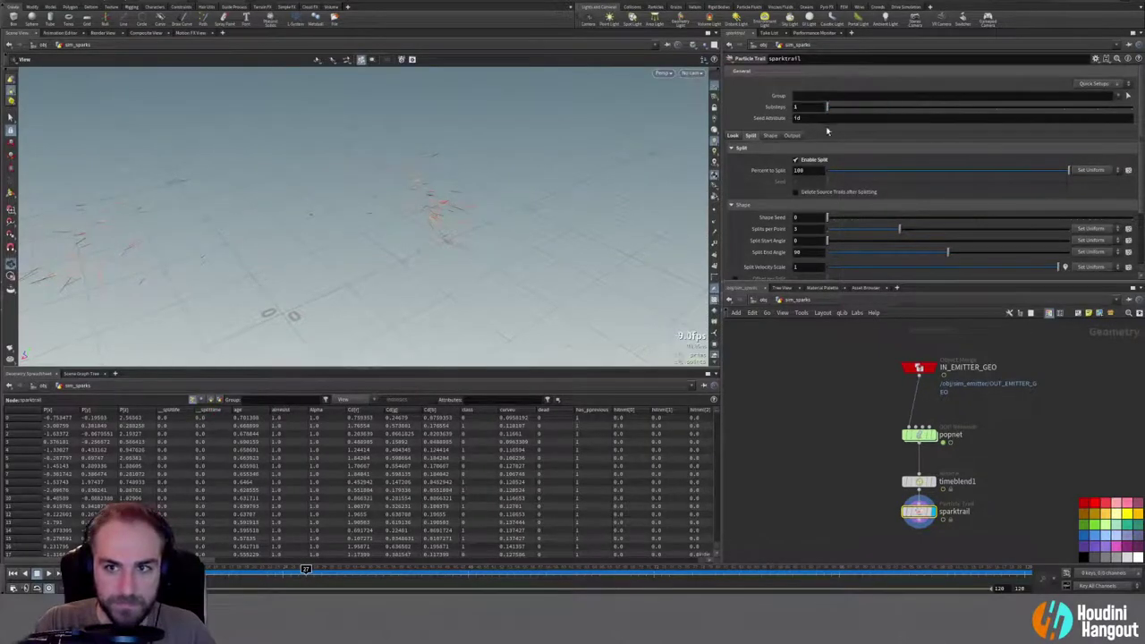
Step: Try another trail method and other Length End values in sparktrail's shape settings, returning to Frame and 1
{"action": "left_click", "coordinate": [734, 135]}
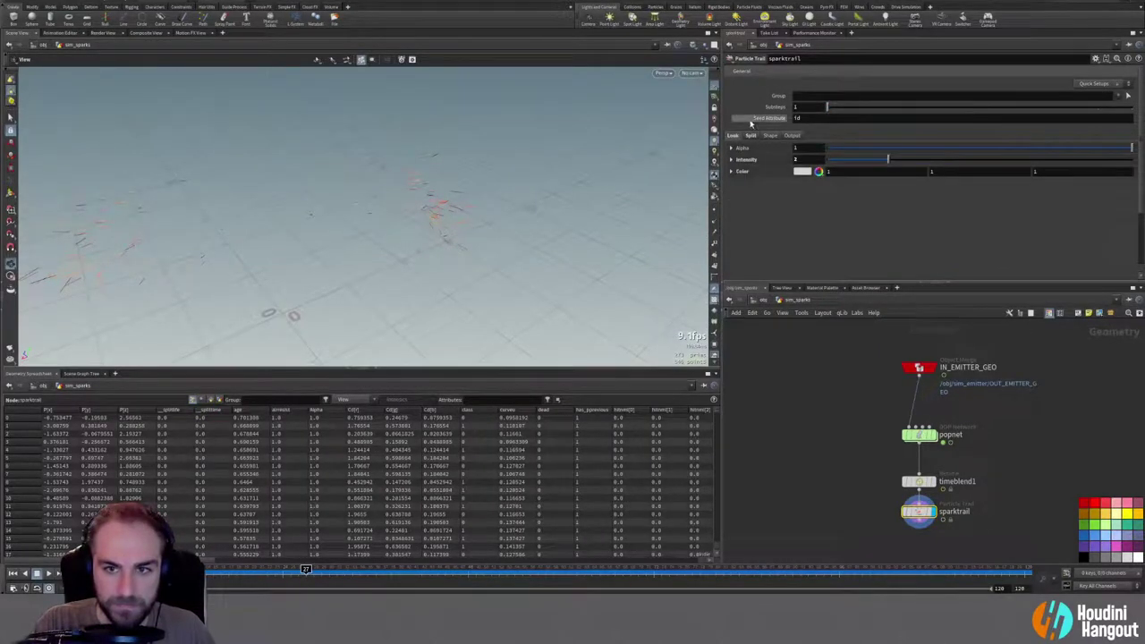
{"action": "left_click", "coordinate": [770, 135]}
{"action": "left_click", "coordinate": [805, 160]}
{"action": "left_click", "coordinate": [798, 183]}
{"action": "left_click", "coordinate": [802, 160]}
{"action": "left_click", "coordinate": [803, 172]}
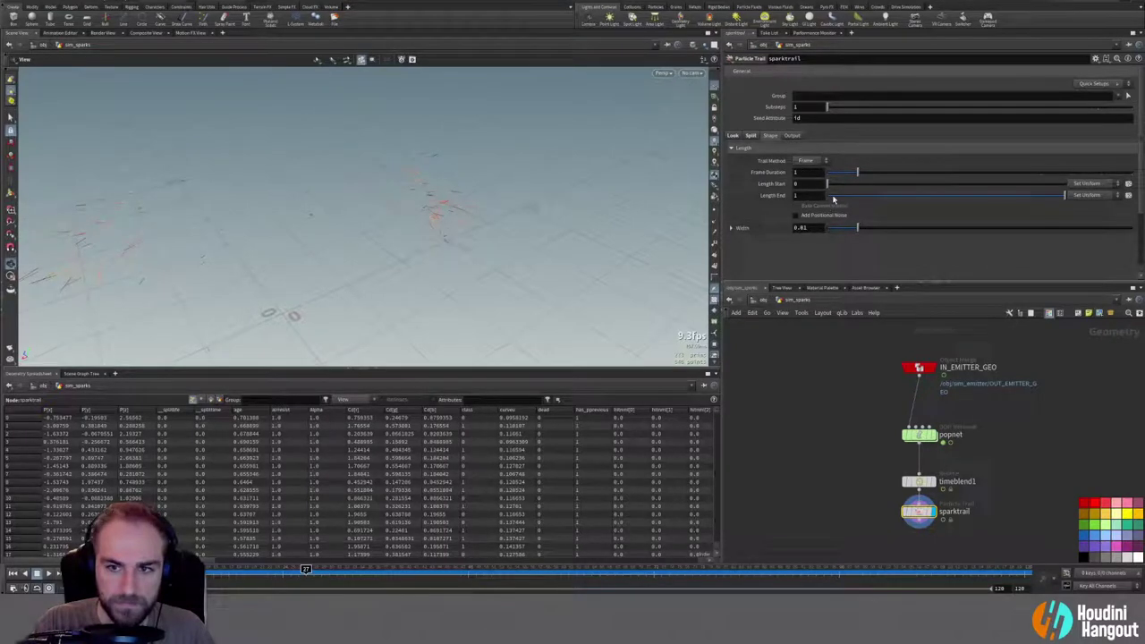
{"action": "middle_click", "coordinate": [805, 195]}
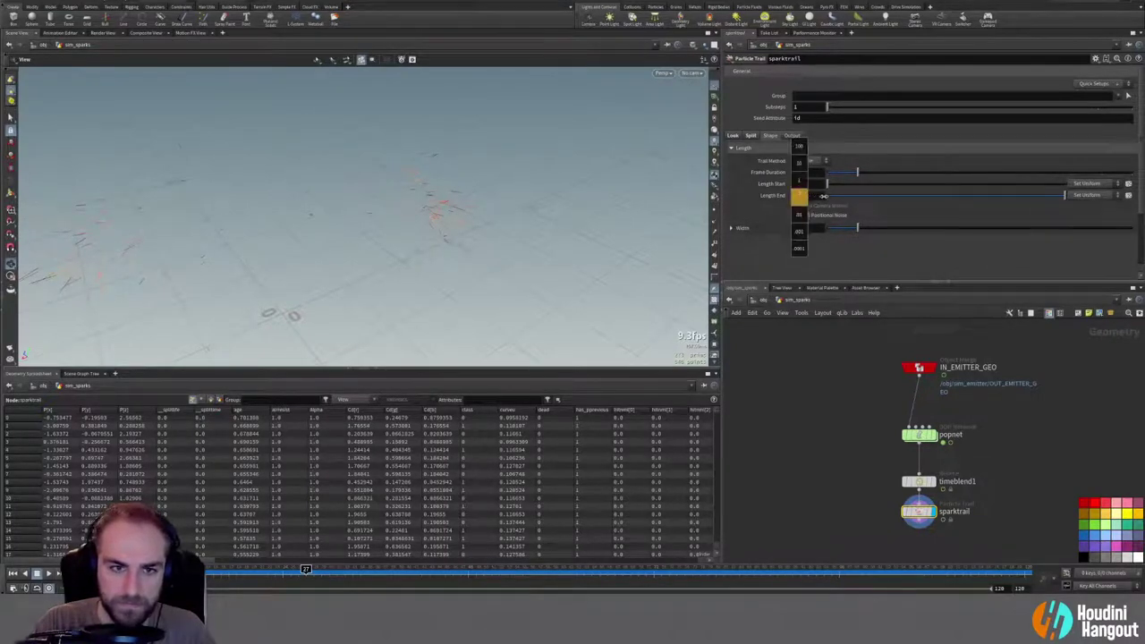
{"action": "middle_click_drag", "start_coordinate": [850, 196], "coordinate": [796, 198]}
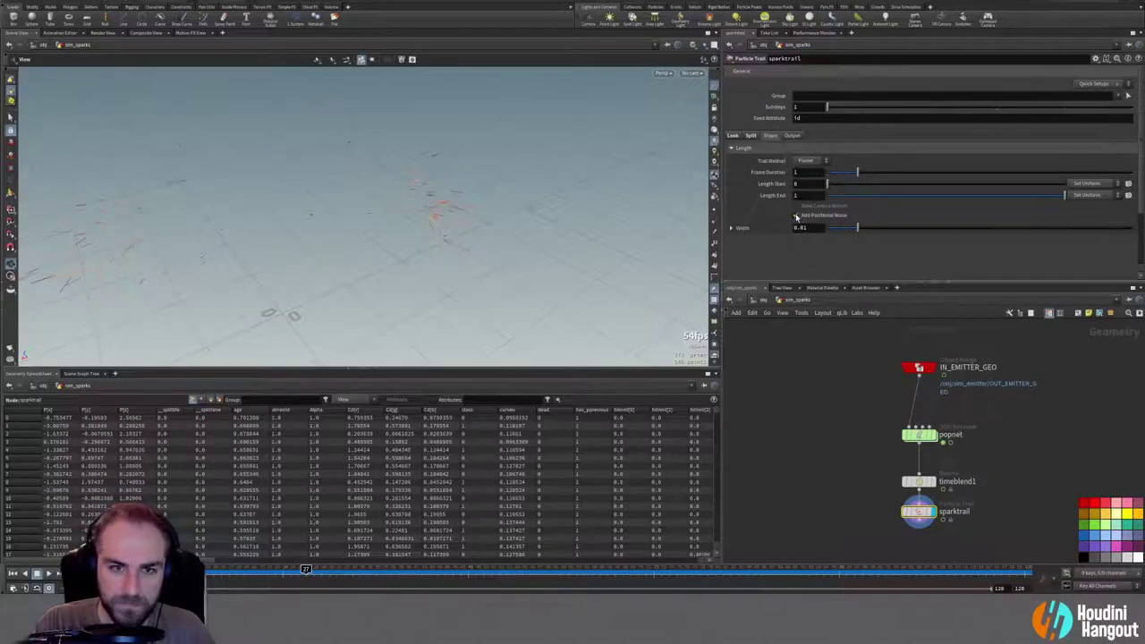
Step: Try positional noise and a larger trail width on sparktrail, reverting both
{"action": "left_click", "coordinate": [796, 216]}
{"action": "left_click", "coordinate": [797, 216]}
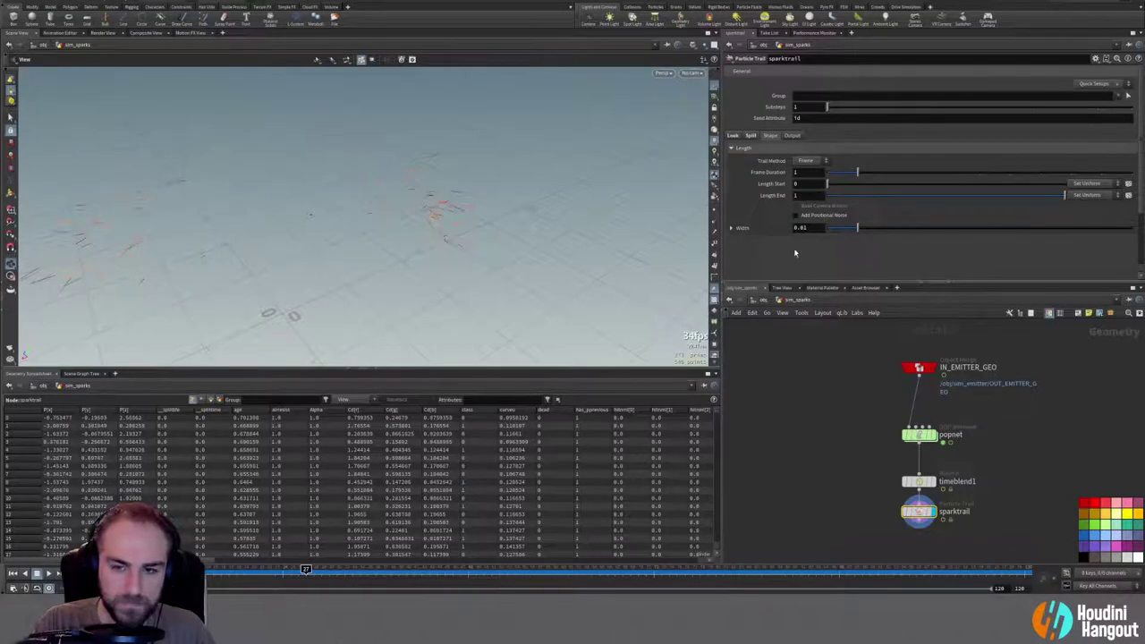
{"action": "left_click_drag", "start_coordinate": [882, 230], "coordinate": [1132, 229]}
{"action": "key", "text": "ctrl+z"}
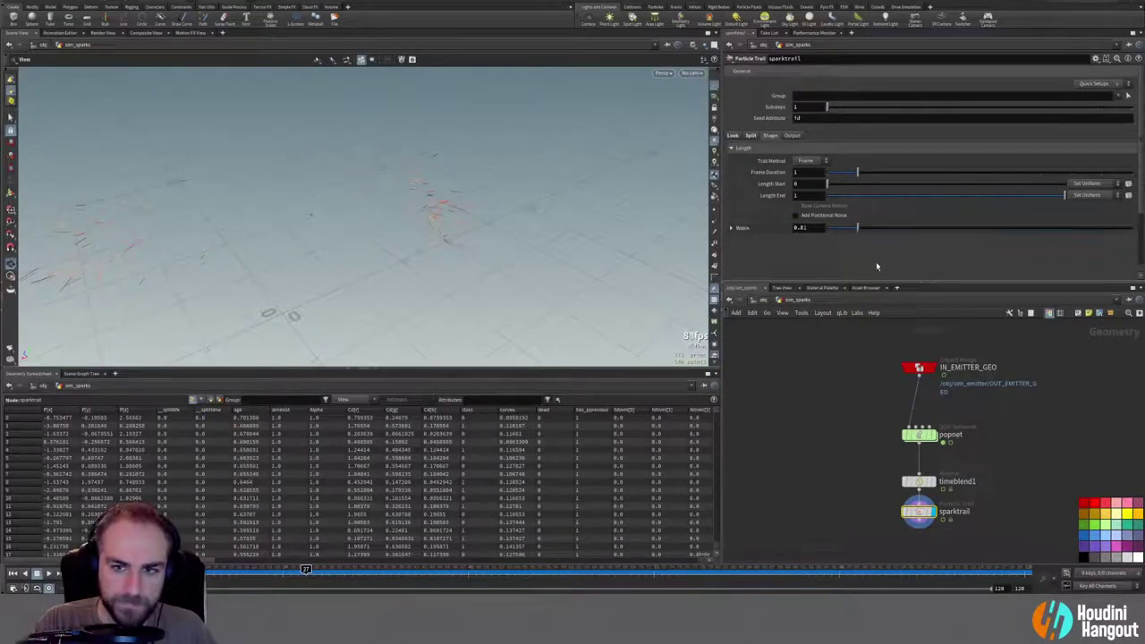
Step: Try a larger Split End Angle and different Split Velocity Scale values on sparktrail, restoring both
{"action": "left_click", "coordinate": [792, 136]}
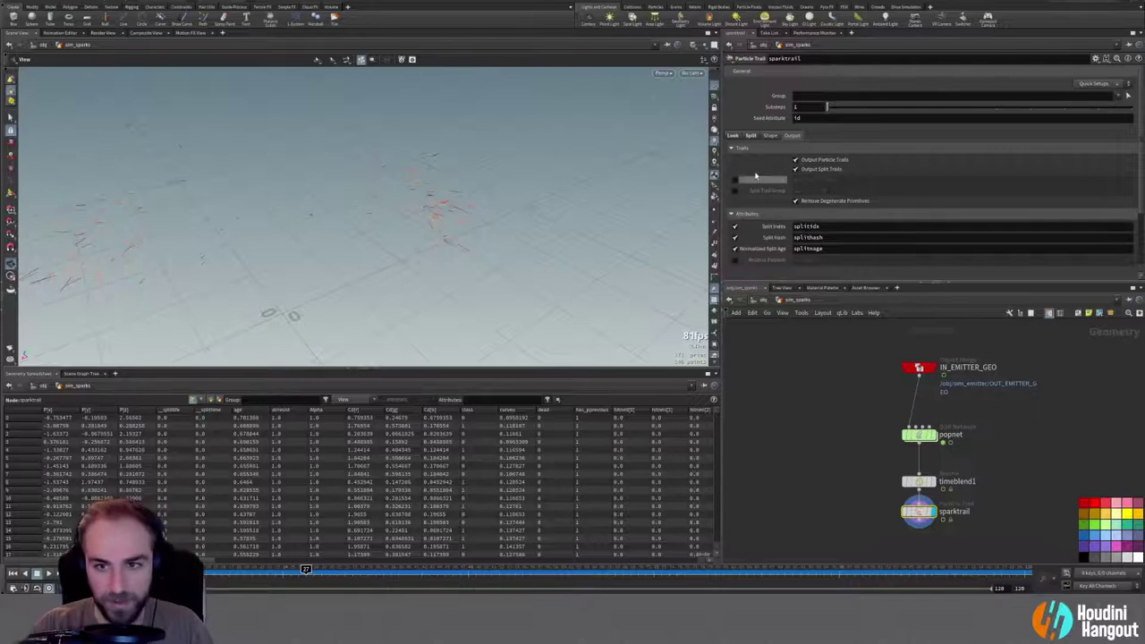
{"action": "left_click", "coordinate": [751, 136]}
{"action": "scroll", "coordinate": [748, 188], "scroll_direction": "down", "scroll_amount": 2}
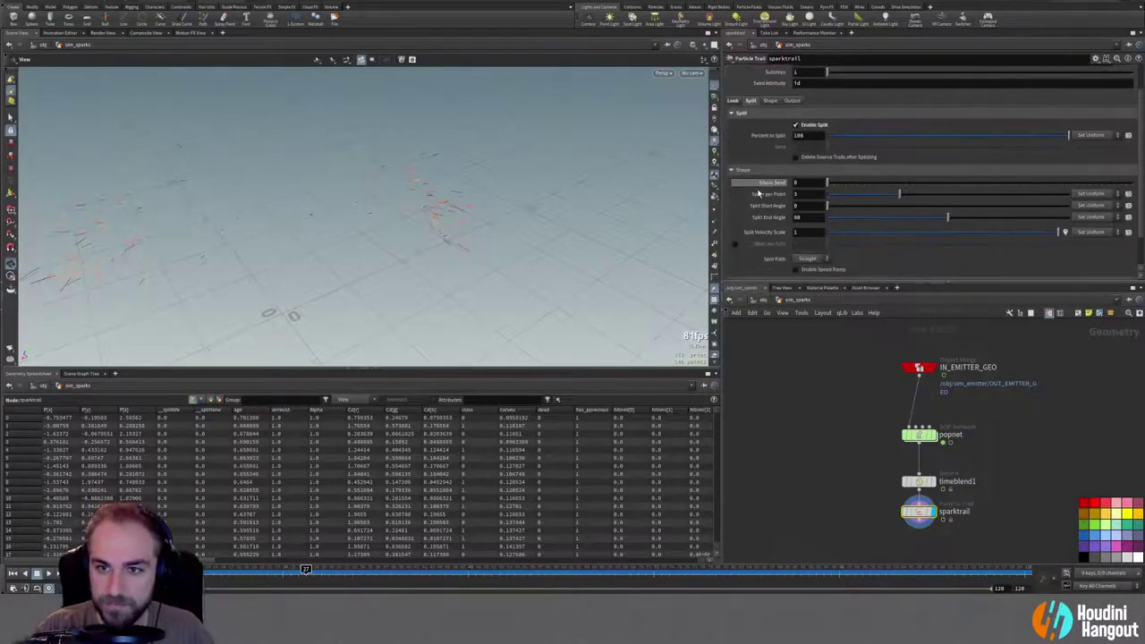
{"action": "left_click_drag", "start_coordinate": [948, 216], "coordinate": [1067, 217]}
{"action": "key", "text": "ctrl+z"}
{"action": "mouse_move", "coordinate": [1043, 236]}
{"action": "left_mouse_down"}
{"action": "mouse_move", "coordinate": [851, 239]}
{"action": "mouse_move", "coordinate": [1059, 237]}
{"action": "left_mouse_up"}
{"action": "middle_click_drag", "start_coordinate": [802, 231], "coordinate": [879, 235]}
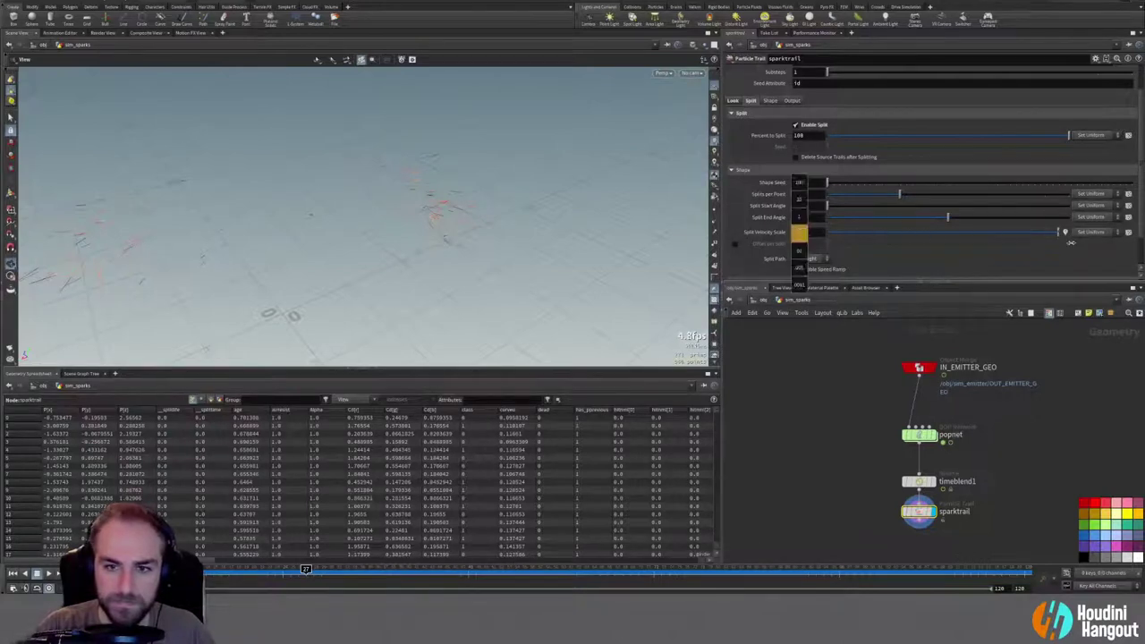
{"action": "middle_click_drag", "start_coordinate": [1055, 242], "coordinate": [799, 235]}
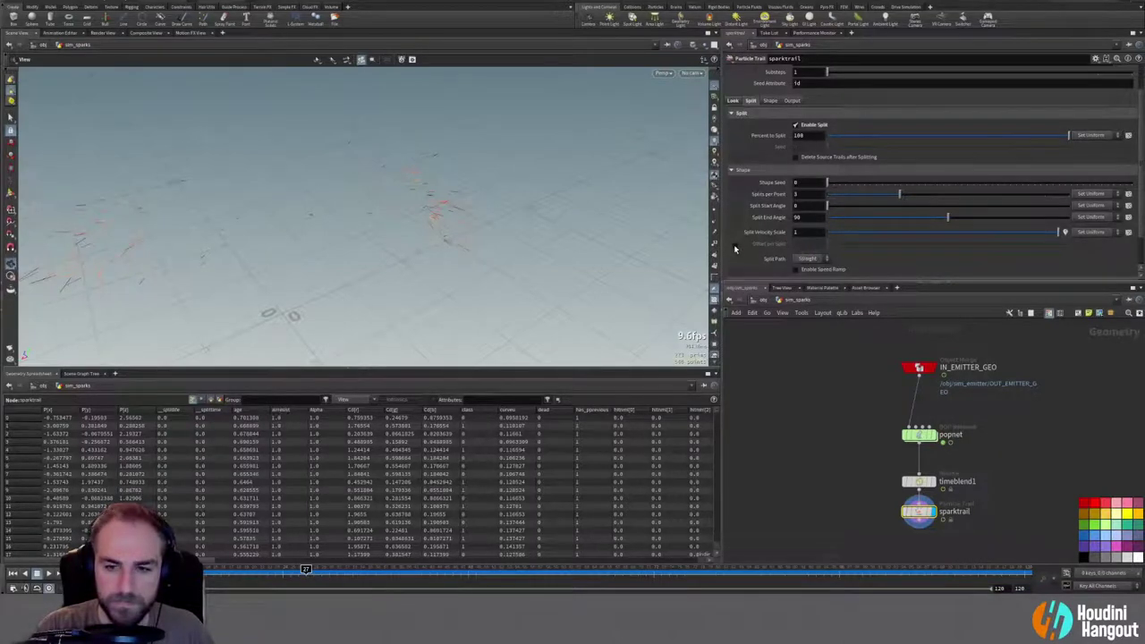
Step: Set sparktrail's Split Frame Duration to 2
{"action": "scroll", "coordinate": [737, 259], "scroll_direction": "down", "scroll_amount": 1}
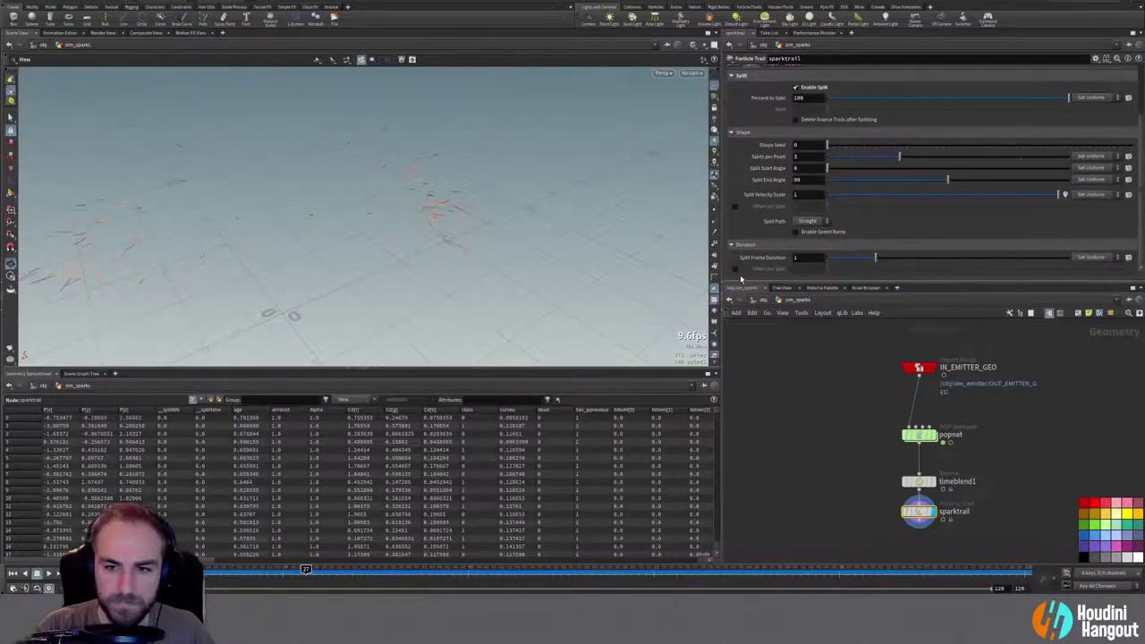
{"action": "mouse_move", "coordinate": [928, 263]}
{"action": "left_mouse_down"}
{"action": "mouse_move", "coordinate": [976, 260]}
{"action": "mouse_move", "coordinate": [945, 265]}
{"action": "left_mouse_up"}
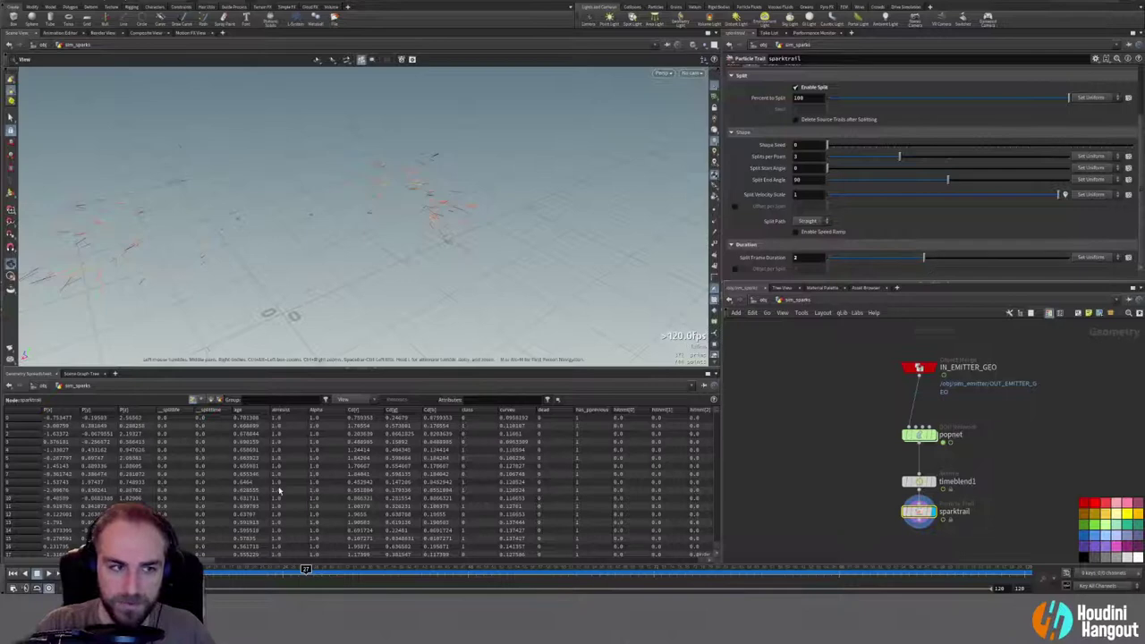
Step: Set the velocity Variance of the popnet's POP source, source_first_input, to 10 on all three axes
{"action": "mouse_move", "coordinate": [242, 575]}
{"action": "left_mouse_down"}
{"action": "mouse_move", "coordinate": [183, 576]}
{"action": "mouse_move", "coordinate": [384, 586]}
{"action": "mouse_move", "coordinate": [260, 586]}
{"action": "left_mouse_up"}
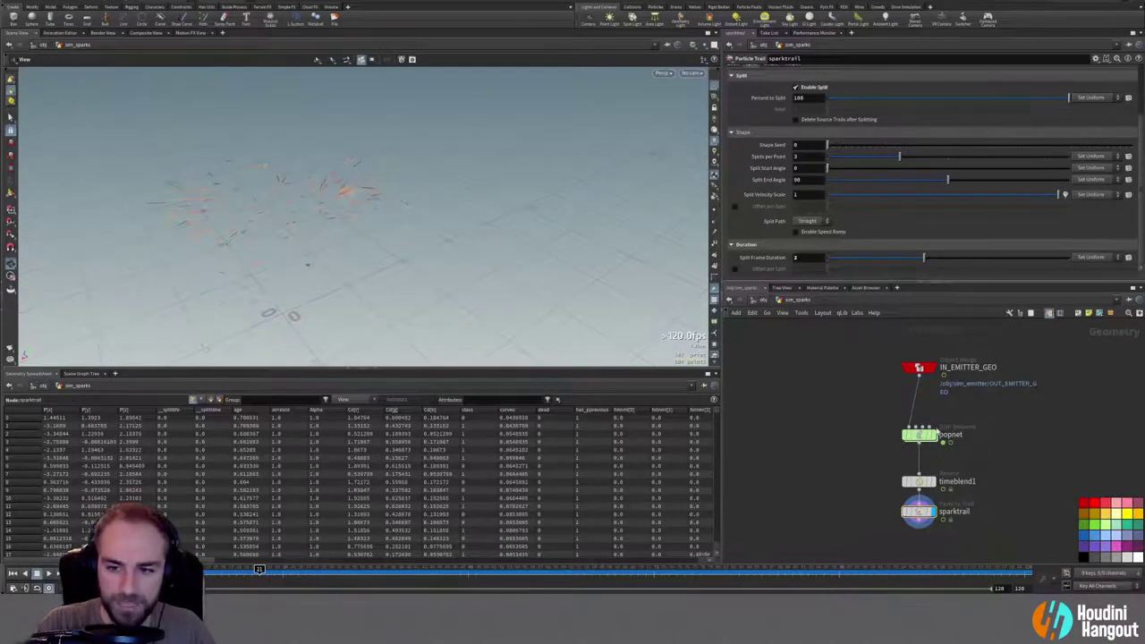
{"action": "left_click", "coordinate": [13, 574]}
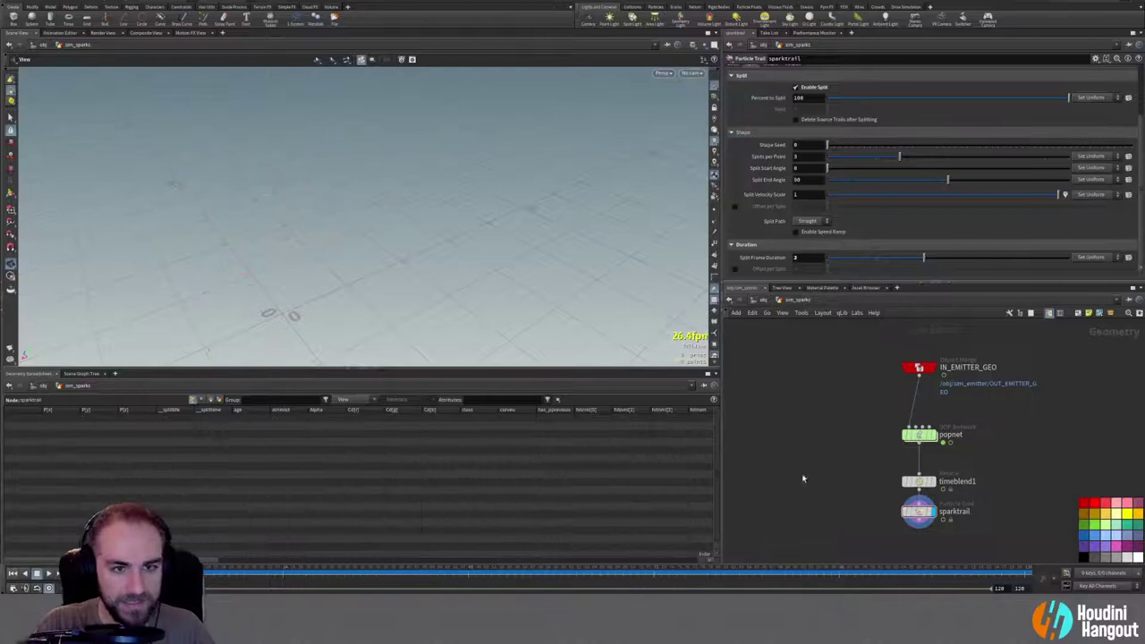
{"action": "double_click", "coordinate": [919, 435]}
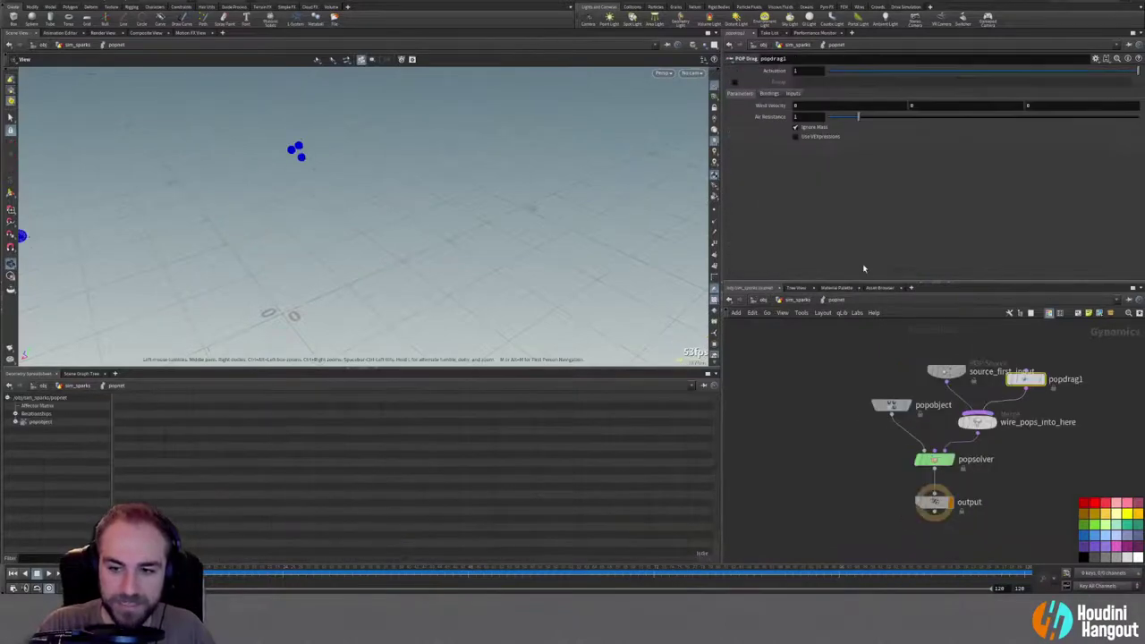
{"action": "left_click", "coordinate": [945, 370]}
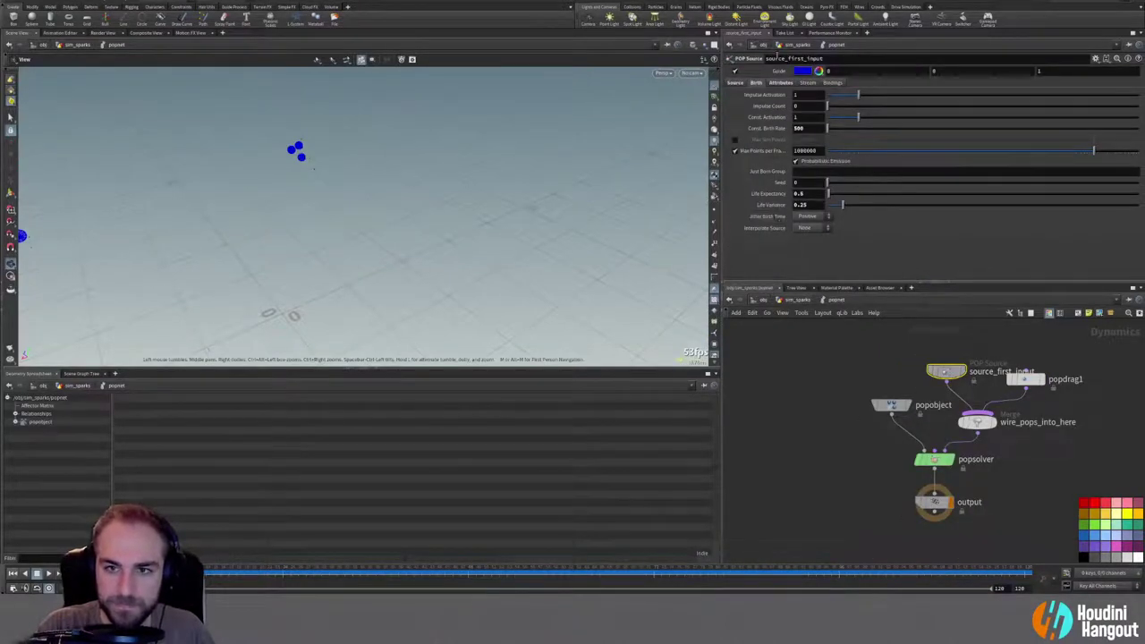
{"action": "left_click", "coordinate": [781, 83]}
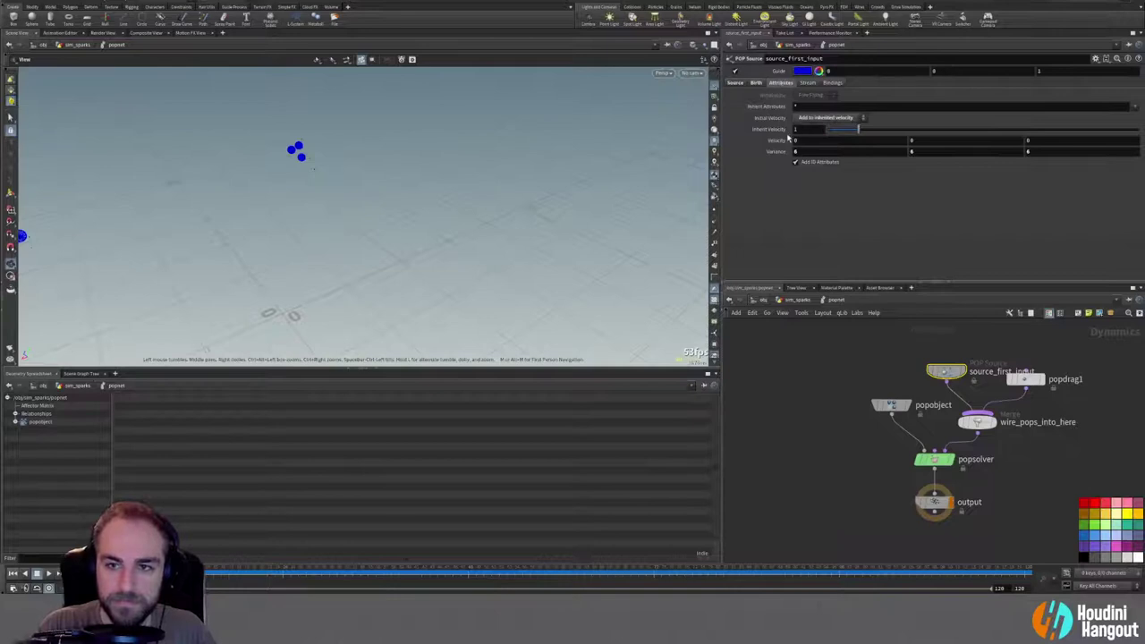
{"action": "left_click_drag", "start_coordinate": [807, 152], "coordinate": [673, 149]}
{"action": "type", "text": "10"}
{"action": "key", "text": "Tab"}
{"action": "type", "text": "10"}
{"action": "key", "text": "Tab"}
{"action": "type", "text": "10"}
{"action": "key", "text": "Return"}
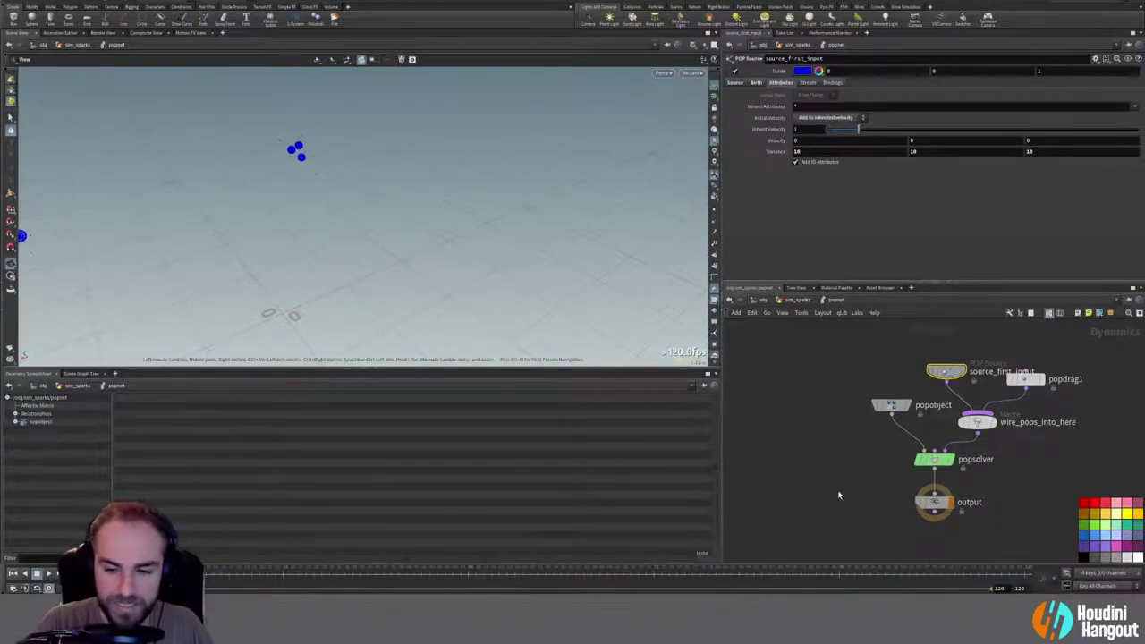
Step: Return to sim_sparks and play back the sparktrail result to check the spread of the sparks
{"action": "key", "text": "u"}
{"action": "left_click", "coordinate": [915, 513]}
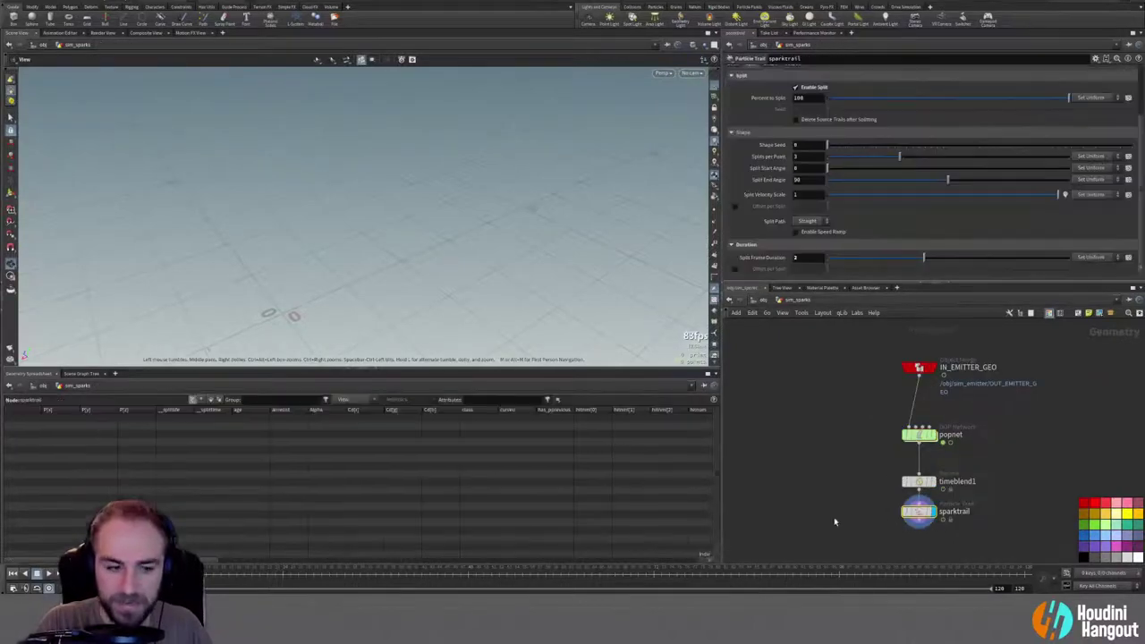
{"action": "left_click_drag", "start_coordinate": [316, 213], "coordinate": [34, 251]}
{"action": "left_click", "coordinate": [48, 574]}
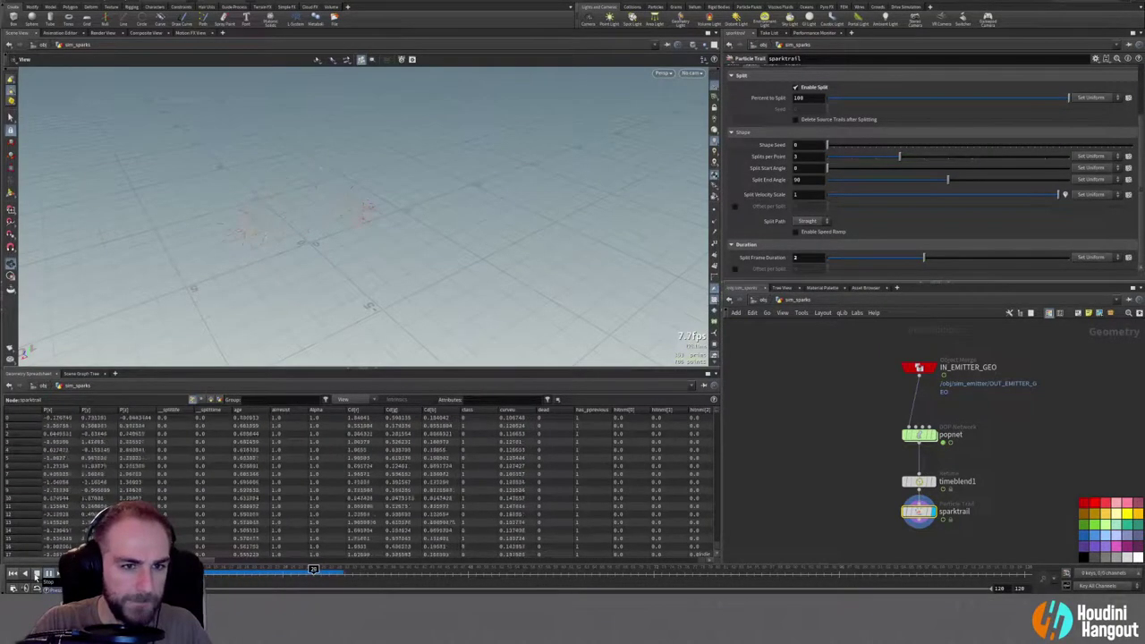
{"action": "left_click_drag", "start_coordinate": [126, 286], "coordinate": [388, 213]}
Step: Set sparktrail's Split Frame Duration to 3 and switch it from uniform to varying
{"action": "left_click_drag", "start_coordinate": [864, 261], "coordinate": [979, 268]}
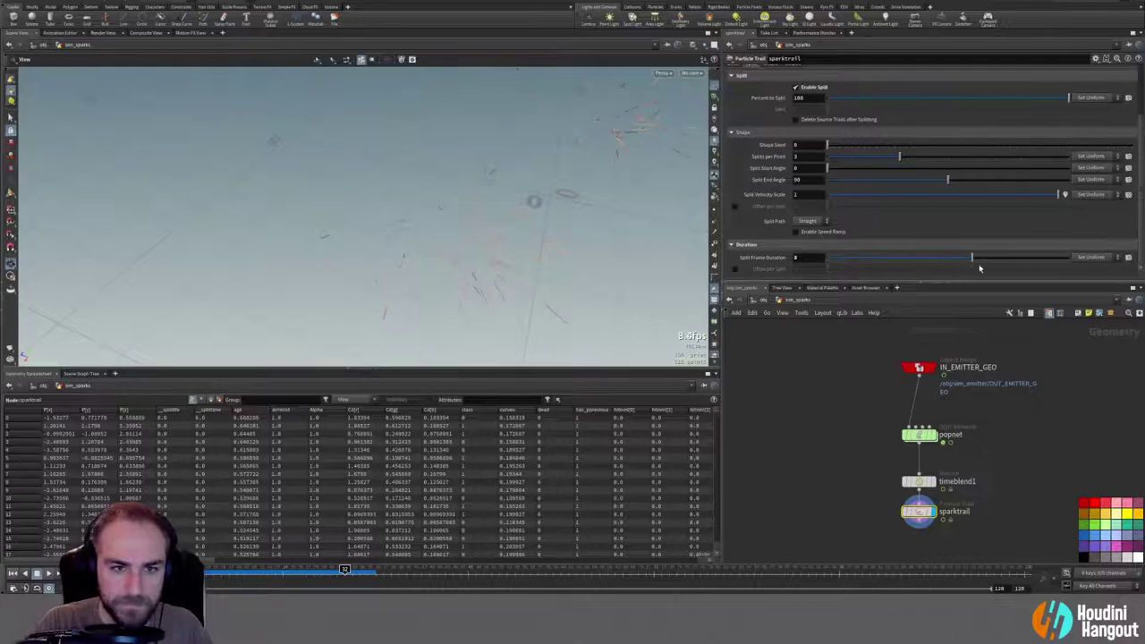
{"action": "left_click_drag", "start_coordinate": [1048, 268], "coordinate": [896, 272]}
{"action": "left_click", "coordinate": [1089, 258]}
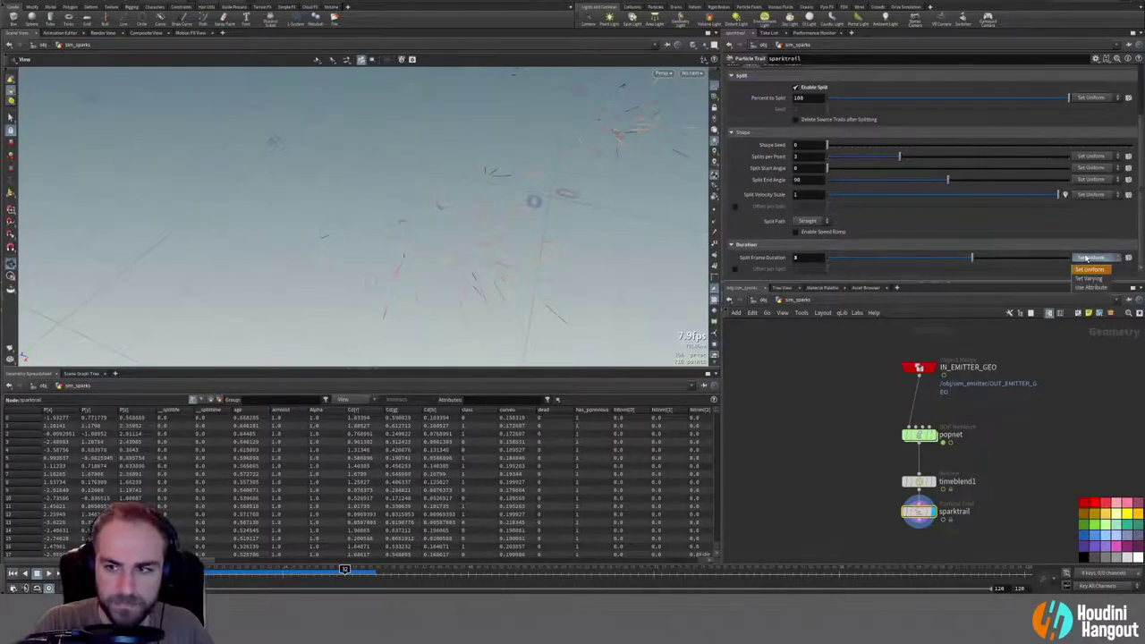
{"action": "left_click", "coordinate": [1093, 280]}
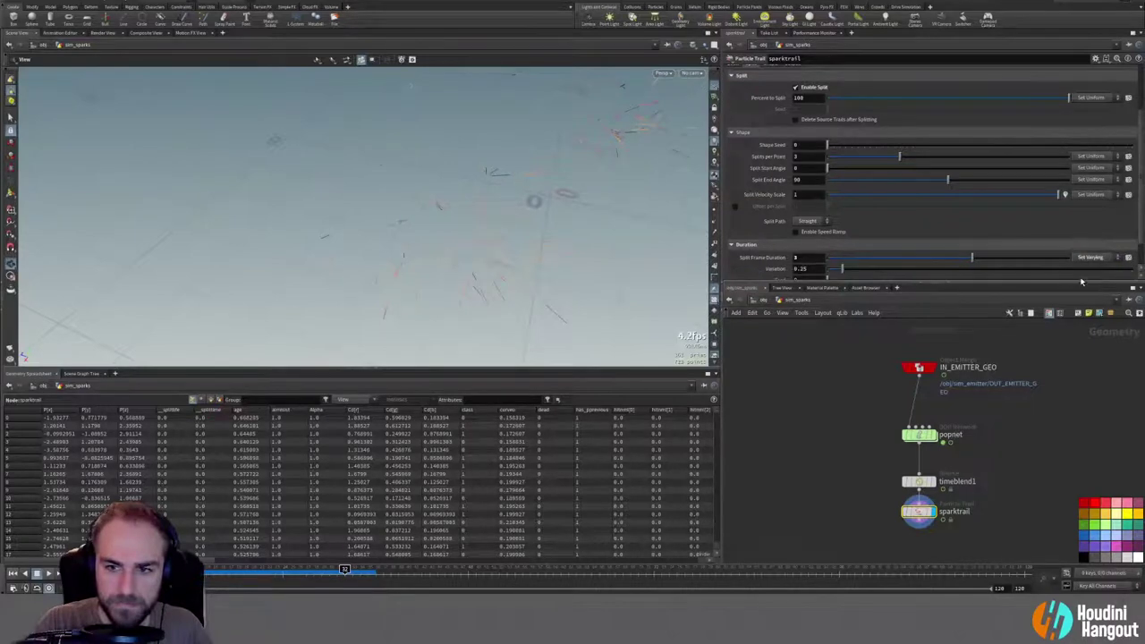
{"action": "scroll", "coordinate": [956, 240], "scroll_direction": "down", "scroll_amount": 1}
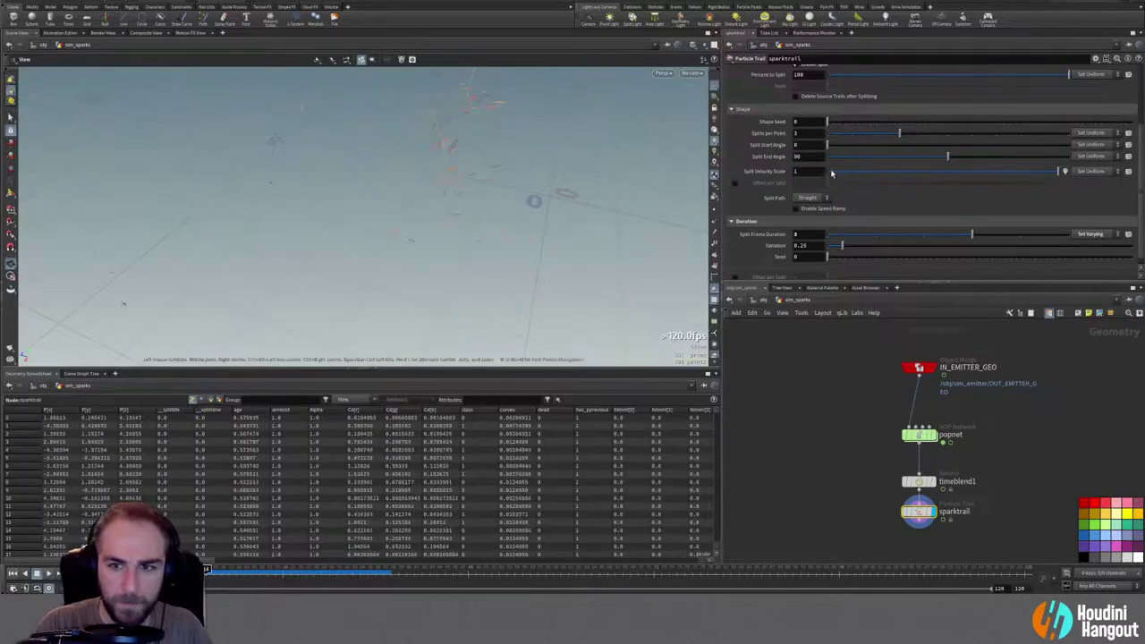
Step: Set sparktrail's varying Split Frame Duration to 2 and check the trails at an earlier frame
{"action": "mouse_move", "coordinate": [827, 123]}
{"action": "left_mouse_down"}
{"action": "mouse_move", "coordinate": [949, 126]}
{"action": "mouse_move", "coordinate": [826, 125]}
{"action": "left_mouse_up"}
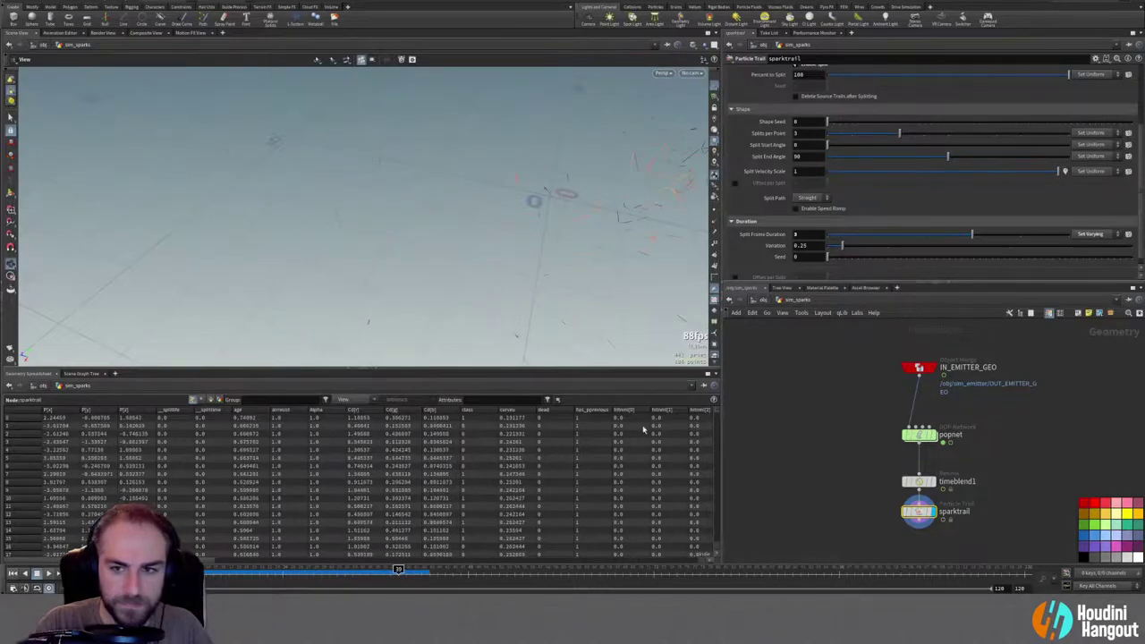
{"action": "mouse_move", "coordinate": [925, 236]}
{"action": "left_mouse_down"}
{"action": "mouse_move", "coordinate": [840, 241]}
{"action": "mouse_move", "coordinate": [917, 243]}
{"action": "left_mouse_up"}
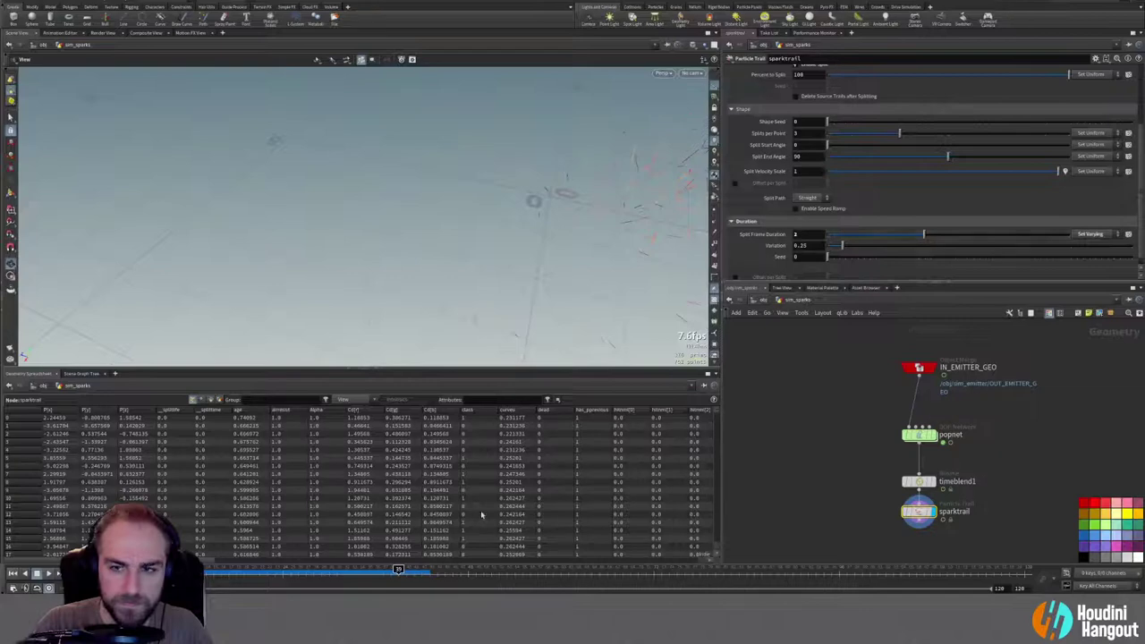
{"action": "left_click_drag", "start_coordinate": [205, 579], "coordinate": [121, 578]}
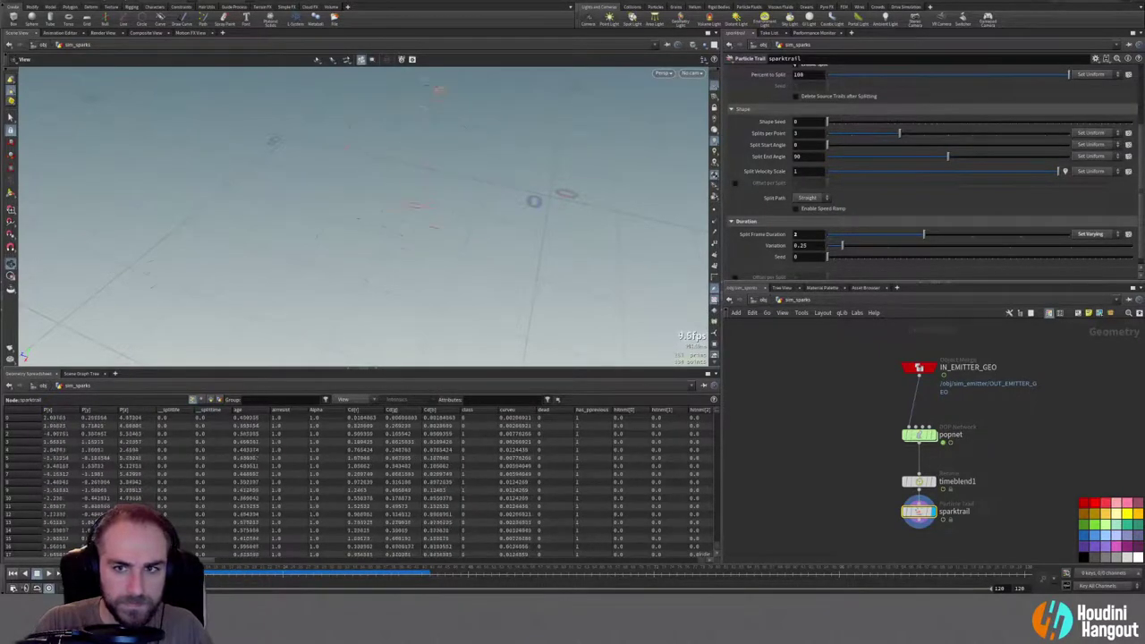
Step: Set sparktrail's Splits per Point to 6 and its Split End Angle to 135, and preview the splits
{"action": "left_click_drag", "start_coordinate": [898, 133], "coordinate": [1075, 136]}
{"action": "mouse_move", "coordinate": [995, 144]}
{"action": "left_mouse_down"}
{"action": "mouse_move", "coordinate": [972, 145]}
{"action": "mouse_move", "coordinate": [1033, 160]}
{"action": "mouse_move", "coordinate": [1006, 159]}
{"action": "left_mouse_up"}
{"action": "double_click", "coordinate": [809, 157]}
{"action": "type", "text": "135"}
{"action": "key", "text": "Return"}
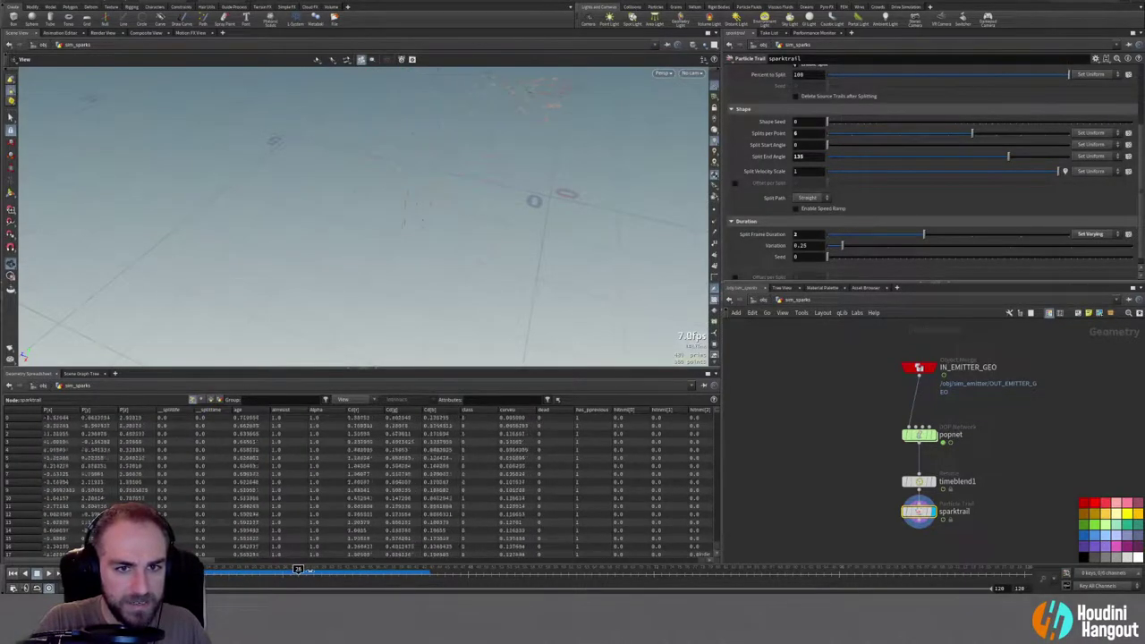
{"action": "key", "text": "Up"}
{"action": "left_click_drag", "start_coordinate": [564, 259], "coordinate": [525, 252]}
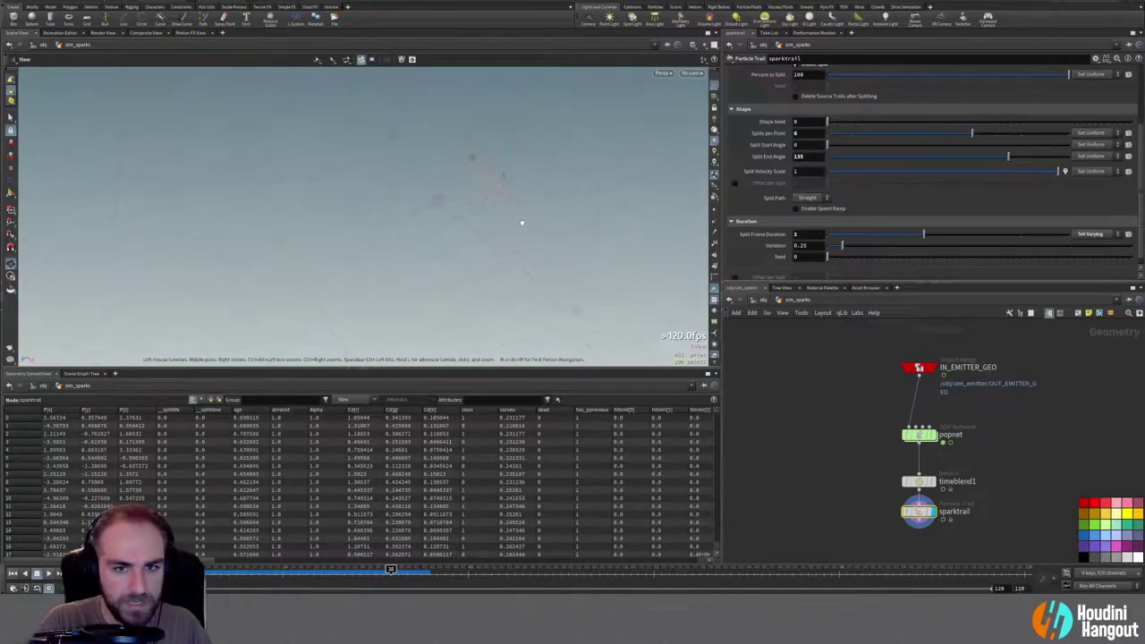
Step: Try longer Frame Duration values in sparktrail's shape settings, returning to 1
{"action": "scroll", "coordinate": [874, 201], "scroll_direction": "up", "scroll_amount": 3}
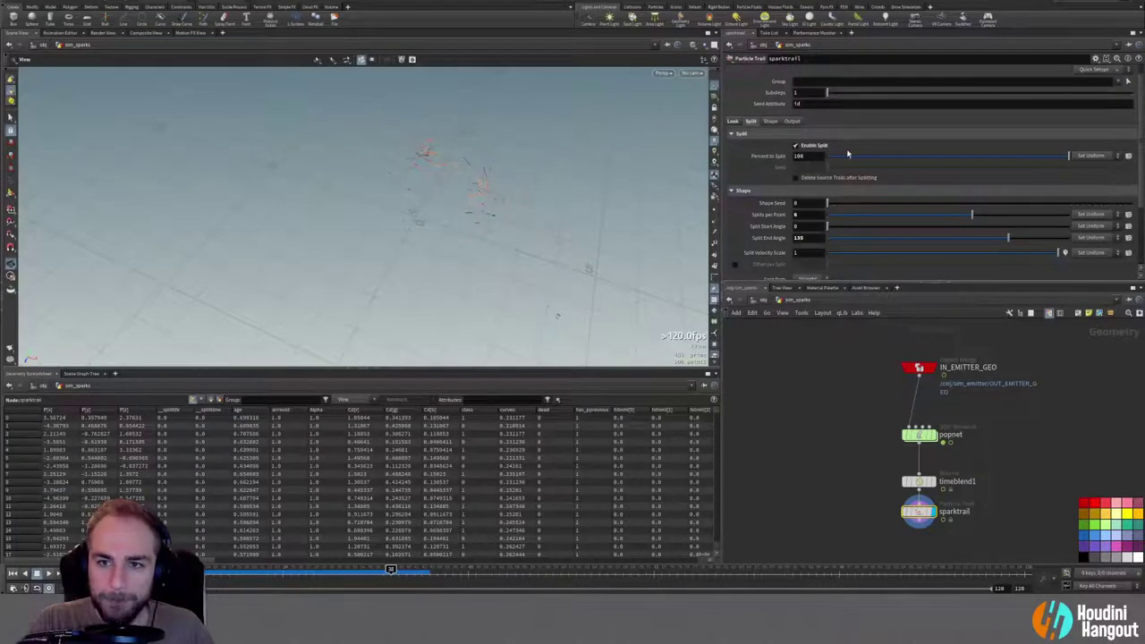
{"action": "left_click", "coordinate": [733, 122]}
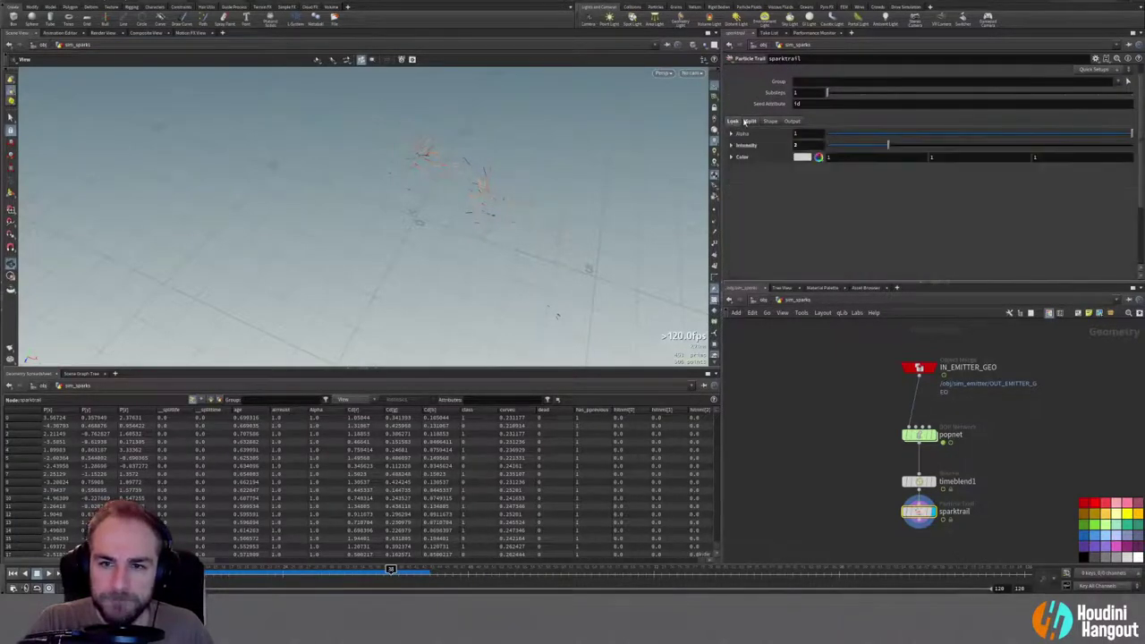
{"action": "left_click", "coordinate": [778, 121]}
{"action": "left_click_drag", "start_coordinate": [865, 160], "coordinate": [918, 160]}
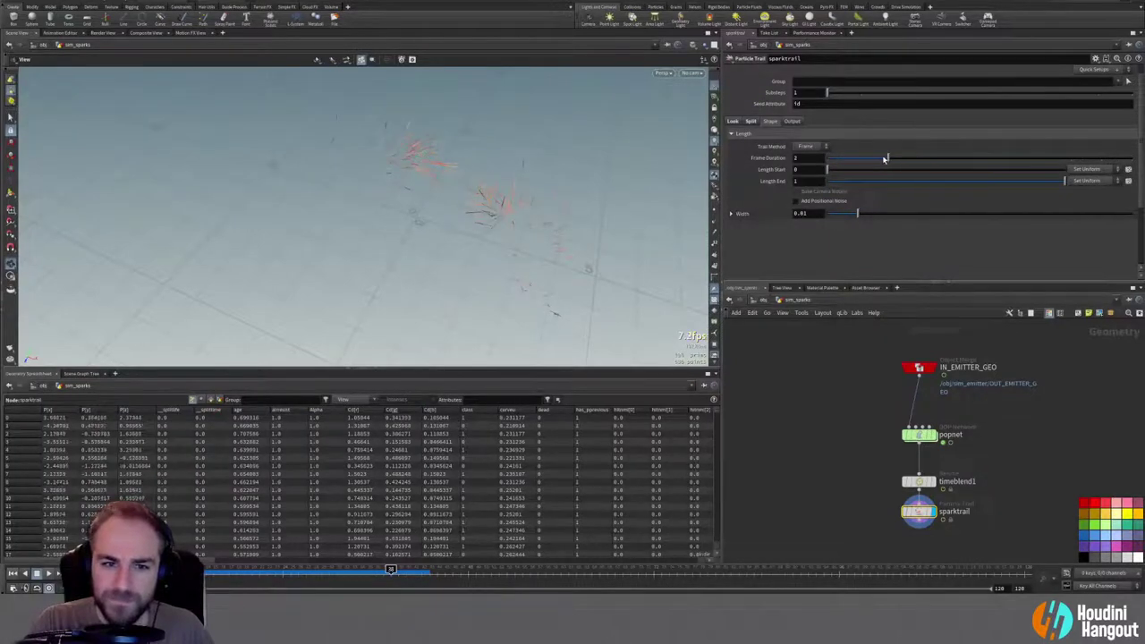
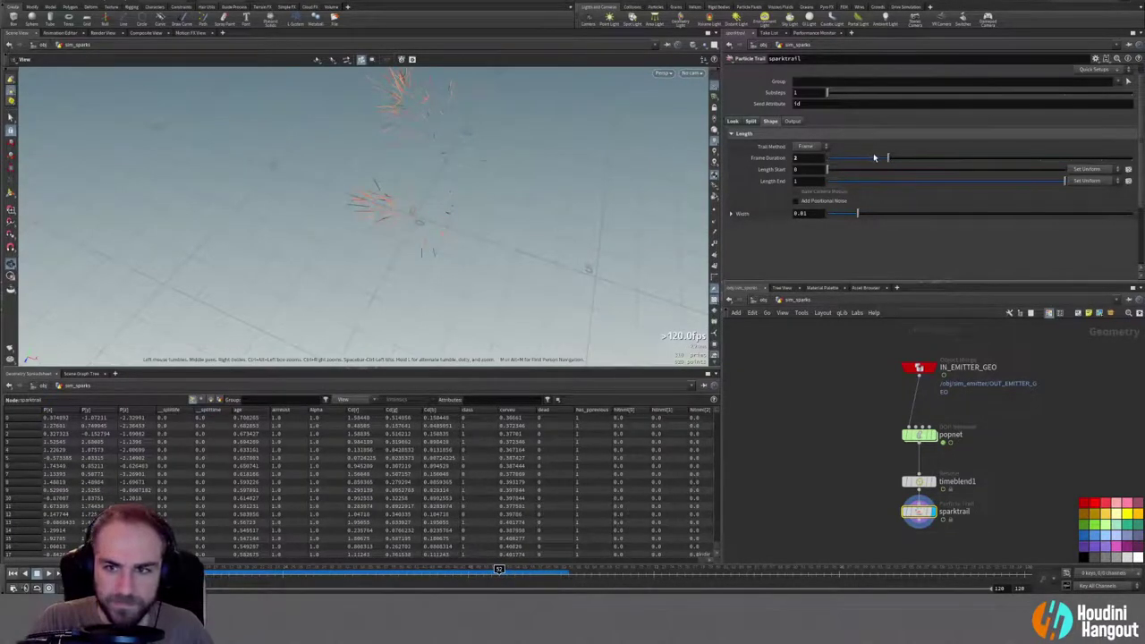
{"action": "left_click_drag", "start_coordinate": [861, 161], "coordinate": [857, 158]}
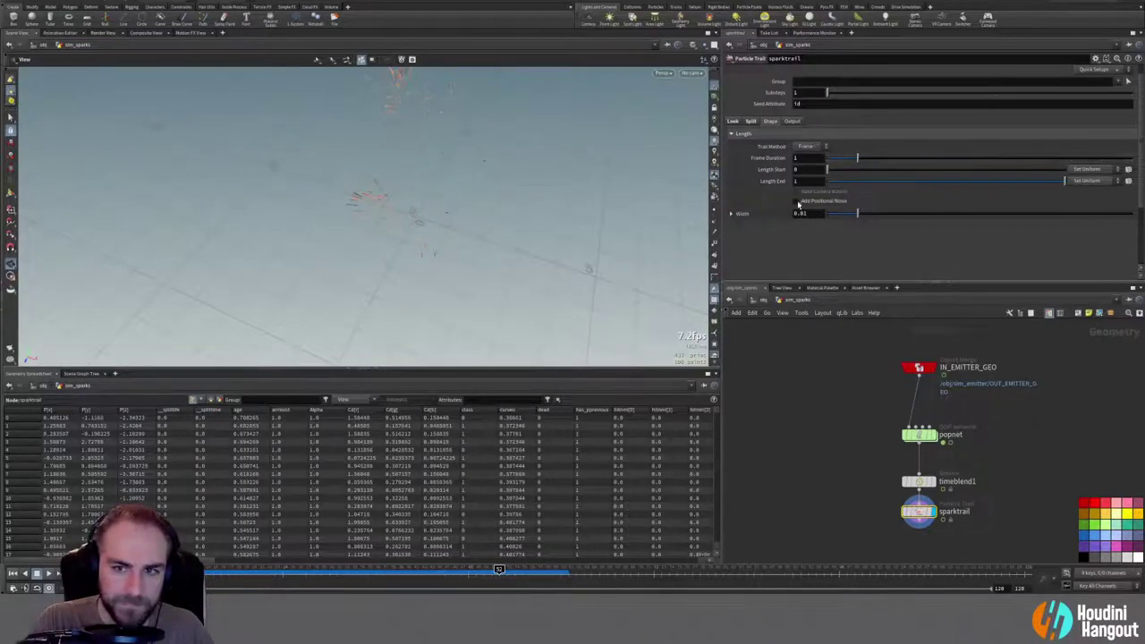
Step: Try a higher Substeps value on sparktrail, restoring it to 1
{"action": "left_click", "coordinate": [792, 121]}
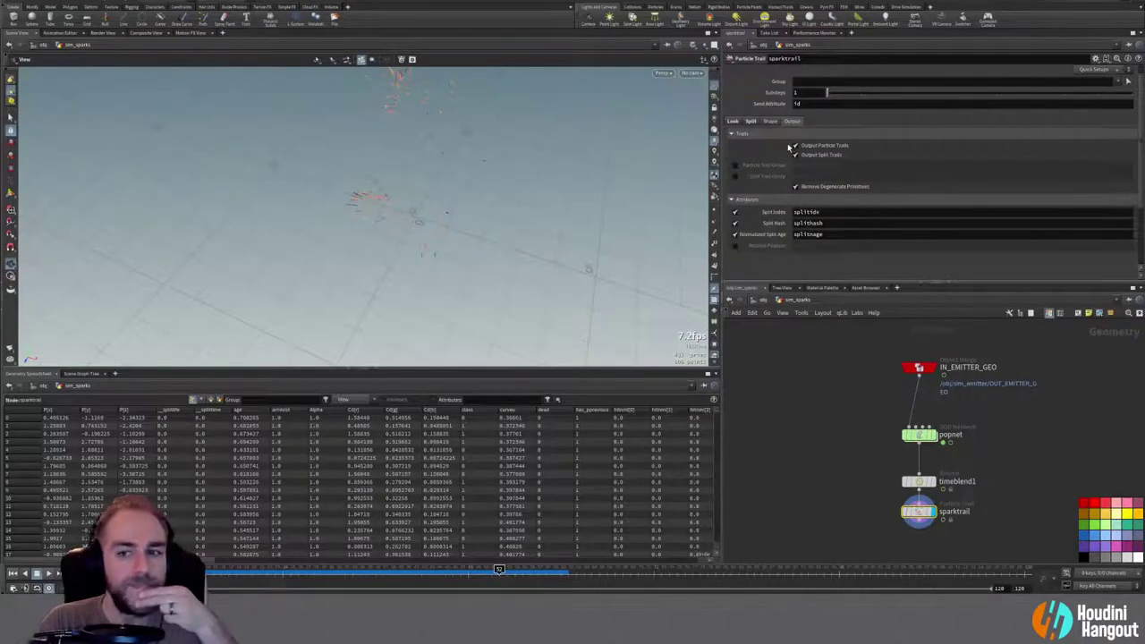
{"action": "left_click_drag", "start_coordinate": [826, 92], "coordinate": [862, 94]}
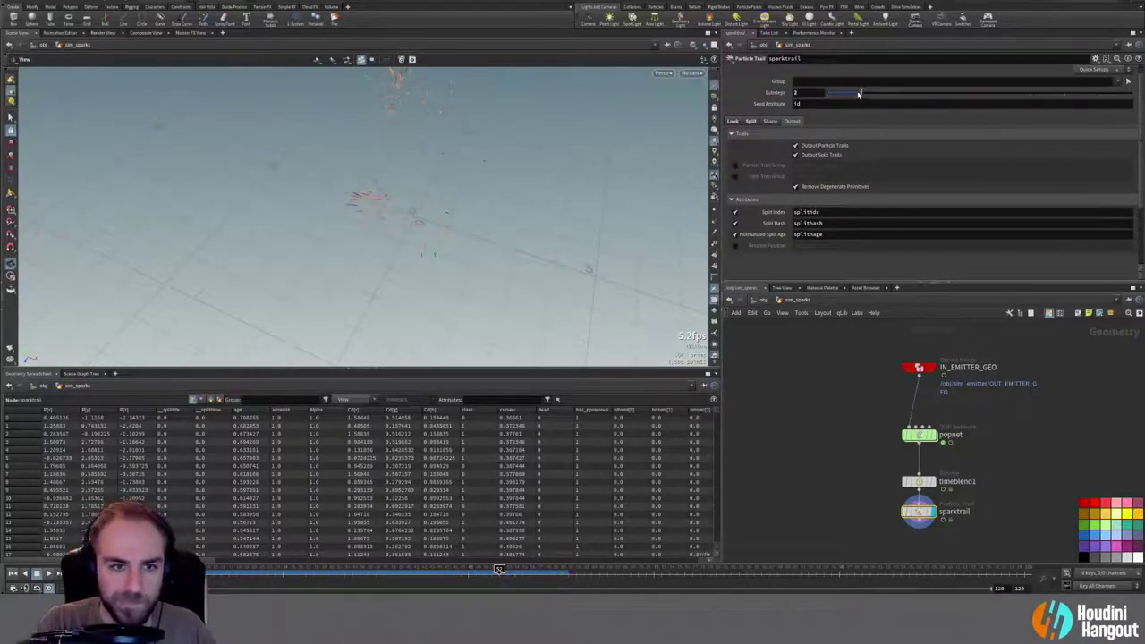
{"action": "left_click", "coordinate": [835, 95]}
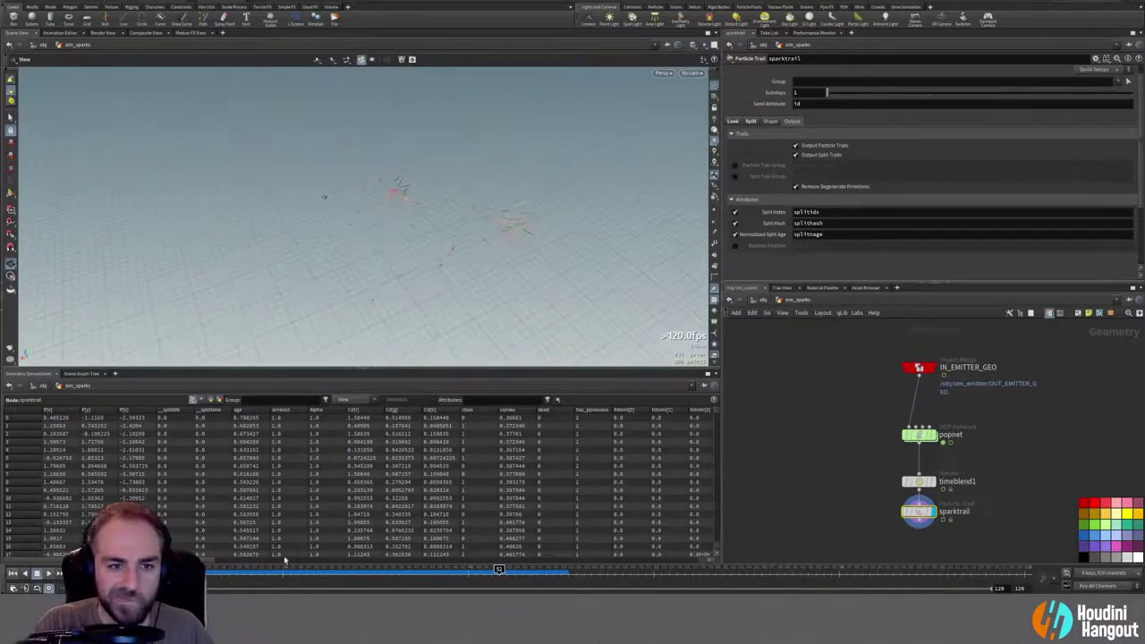
Step: Go up to the object level and play back the sparks together with the pyro smoke
{"action": "left_click_drag", "start_coordinate": [429, 581], "coordinate": [259, 570]}
{"action": "key", "text": "u"}
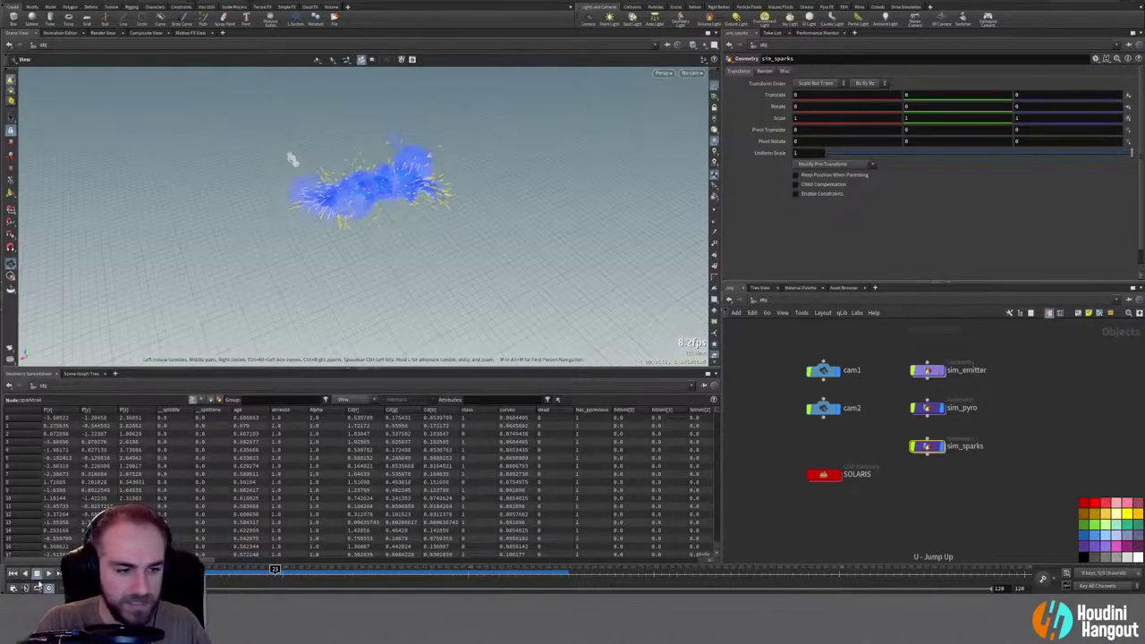
{"action": "left_click", "coordinate": [13, 573]}
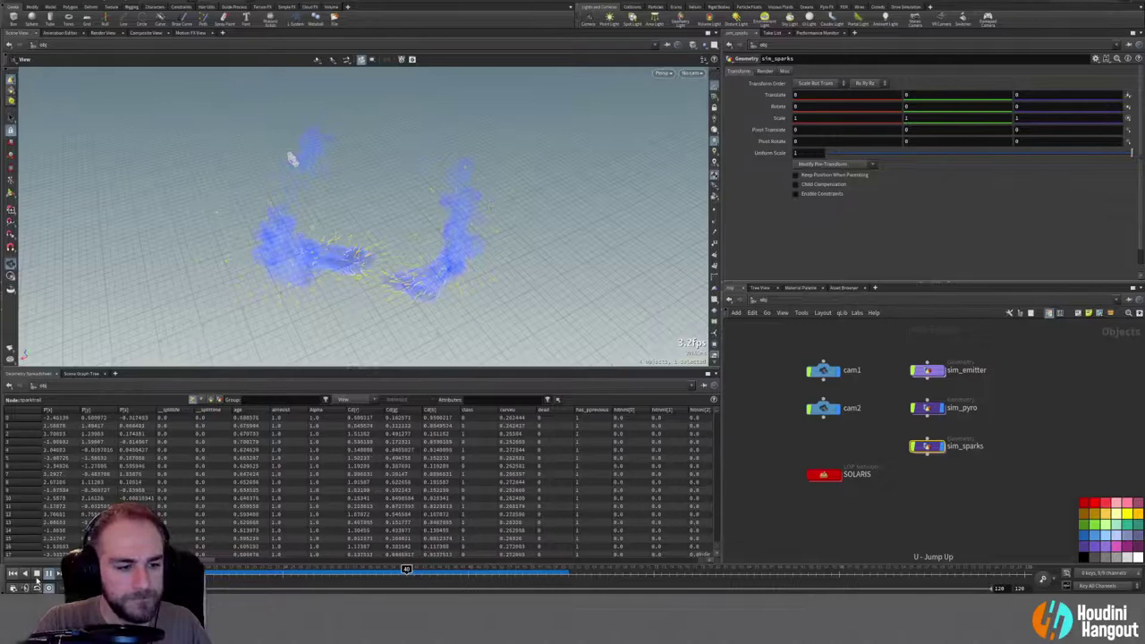
{"action": "left_click", "coordinate": [38, 576]}
{"action": "left_click_drag", "start_coordinate": [439, 240], "coordinate": [610, 200]}
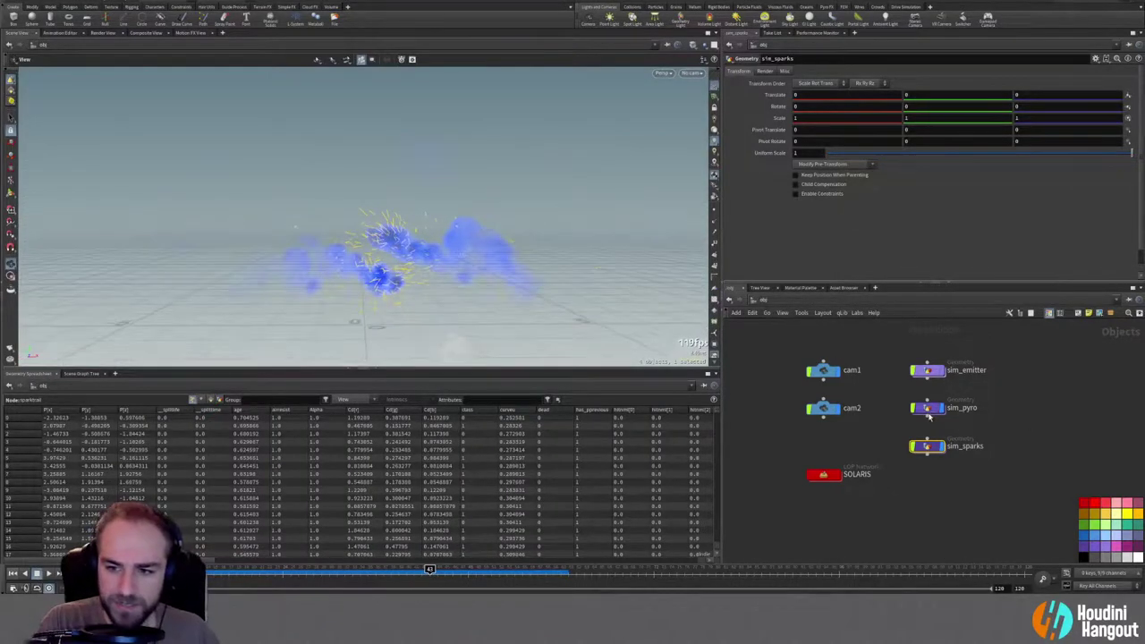
{"action": "left_click", "coordinate": [11, 572]}
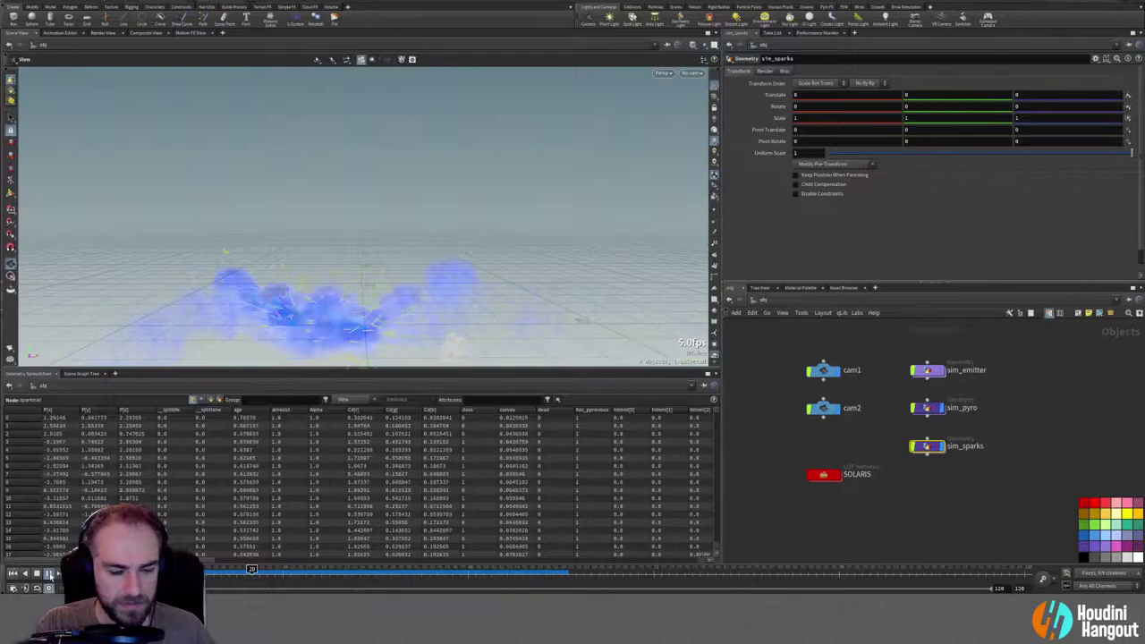
Step: Look through the sim_emitter and sim_pyro networks and reopen the popnet inside sim_sparks
{"action": "left_click", "coordinate": [927, 371]}
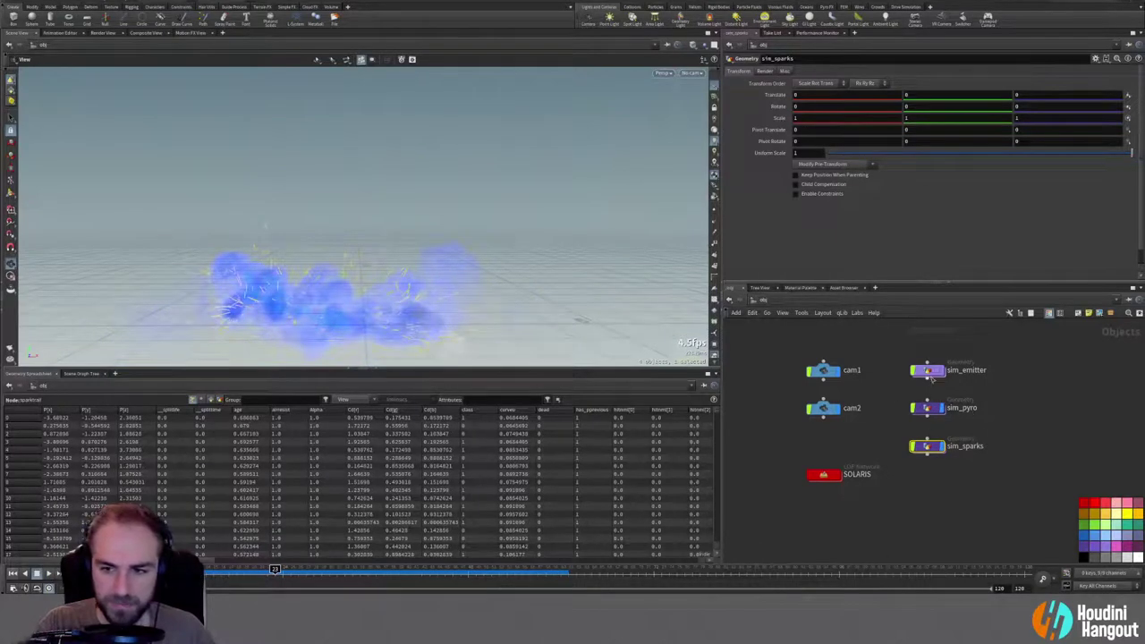
{"action": "double_click", "coordinate": [928, 372]}
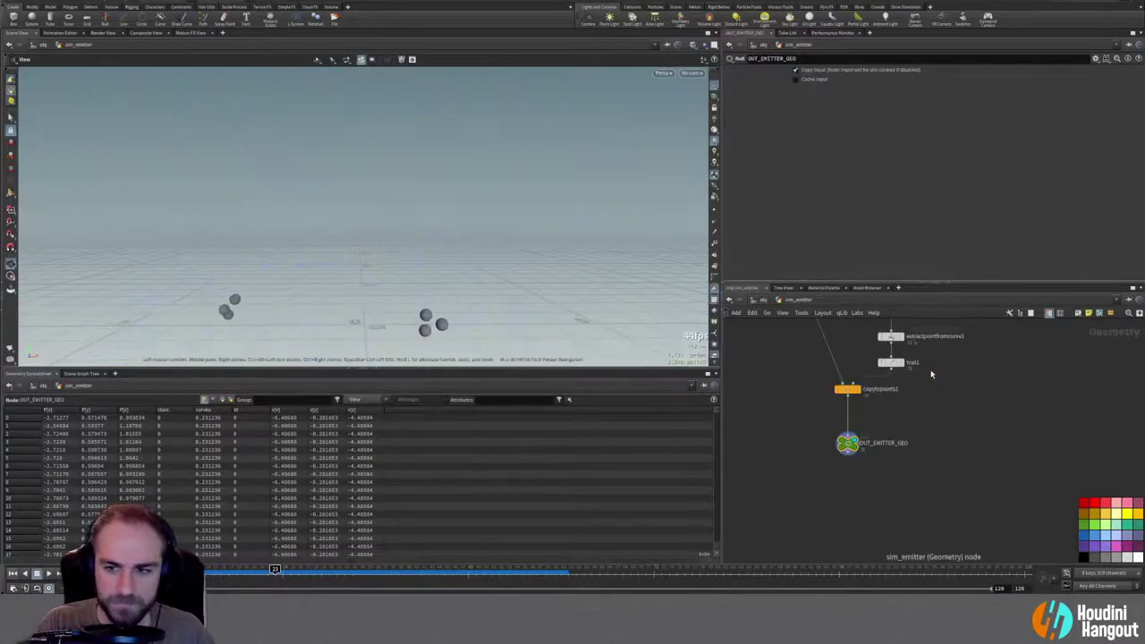
{"action": "key", "text": "u"}
{"action": "double_click", "coordinate": [929, 408]}
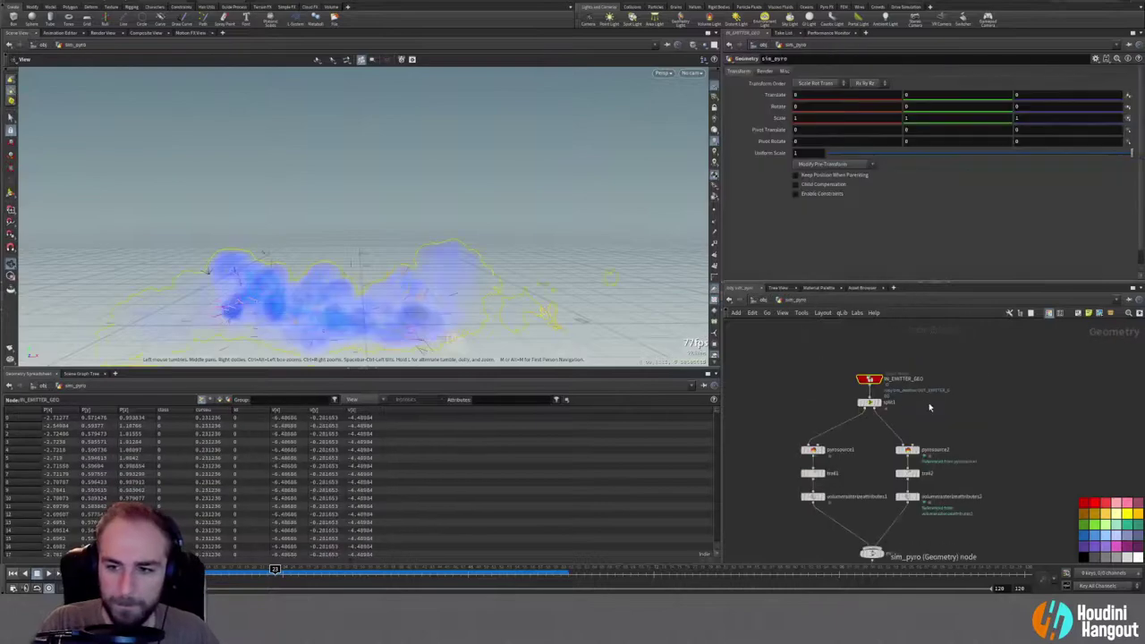
{"action": "middle_click_drag", "start_coordinate": [861, 509], "coordinate": [868, 413]}
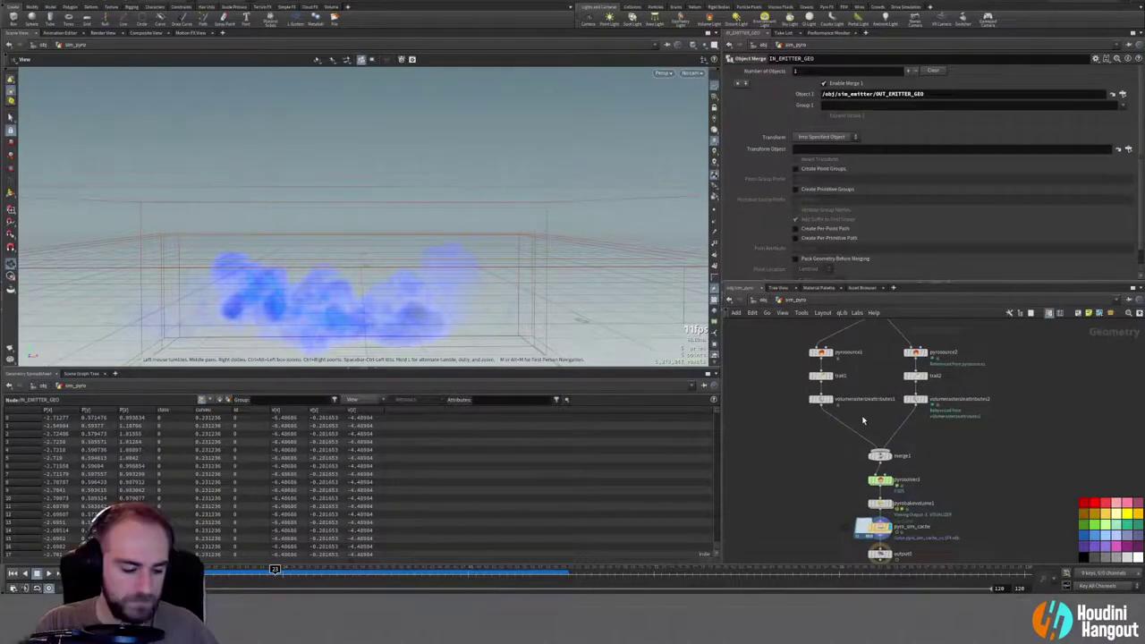
{"action": "key", "text": "u"}
{"action": "double_click", "coordinate": [927, 449]}
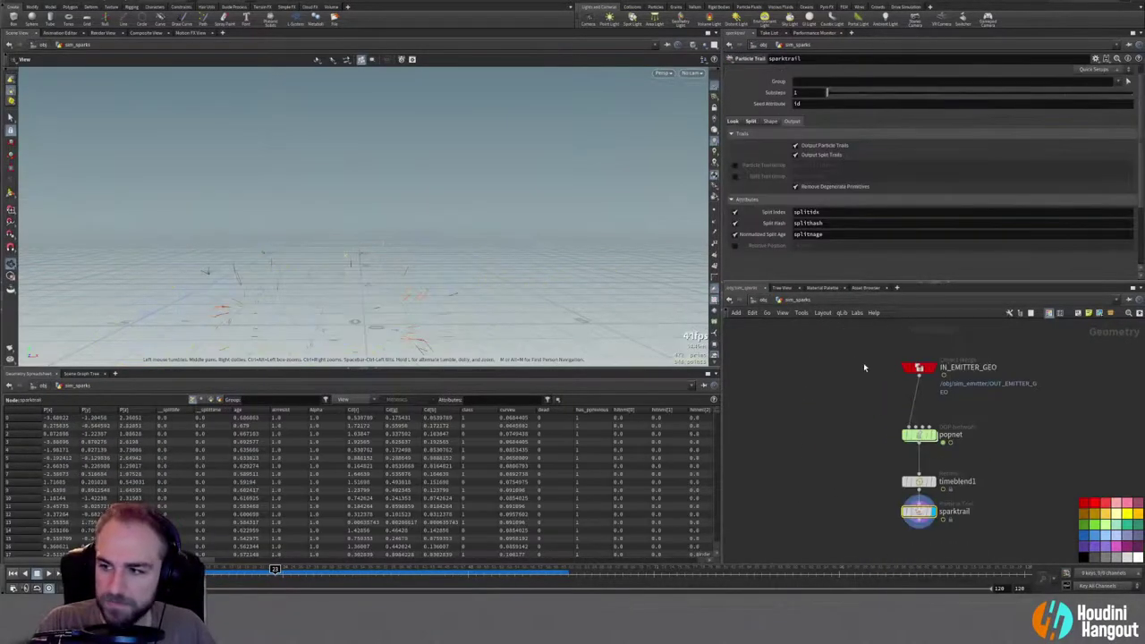
{"action": "double_click", "coordinate": [920, 435]}
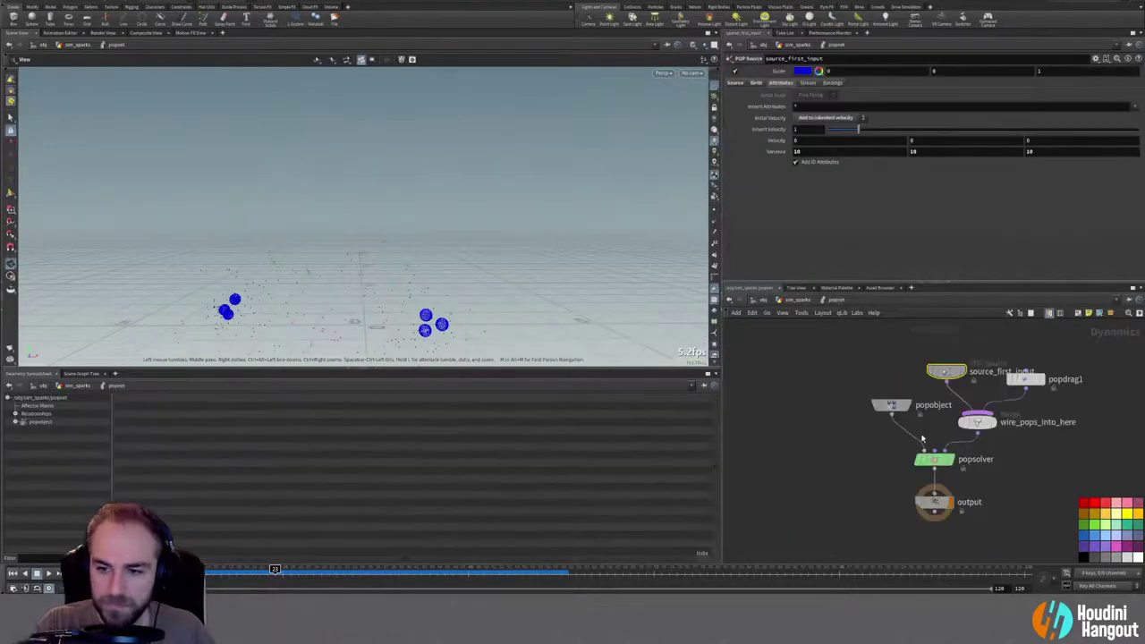
Step: Set source_first_input's Life Expectancy to 0.25 and Life Variance to 0.1, and play back the particles
{"action": "left_click", "coordinate": [757, 83]}
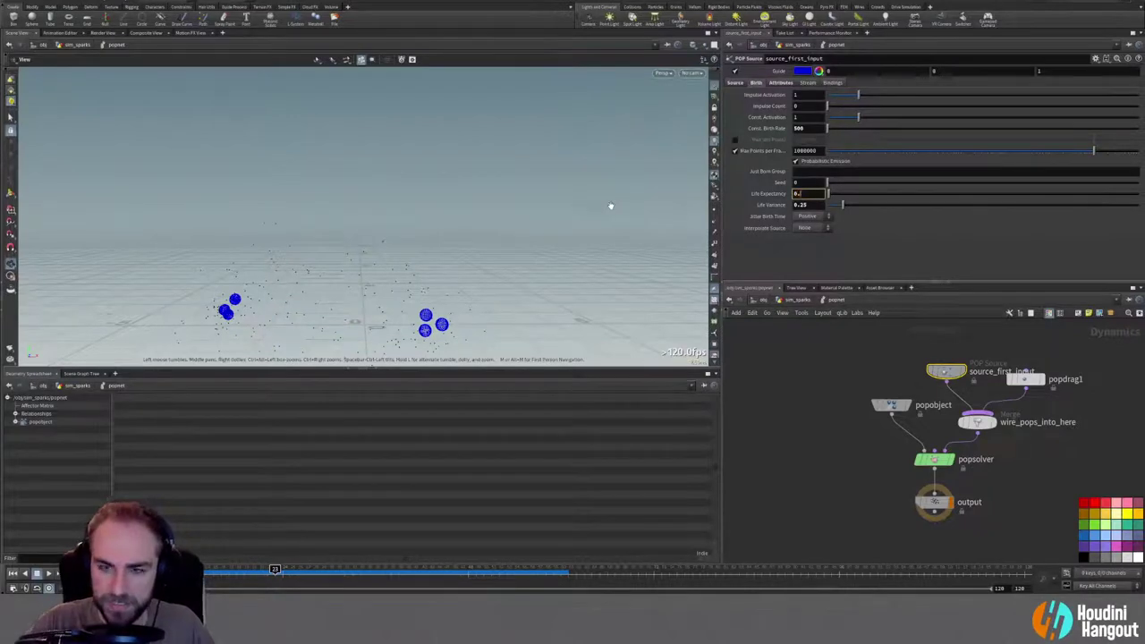
{"action": "key", "text": "Tab"}
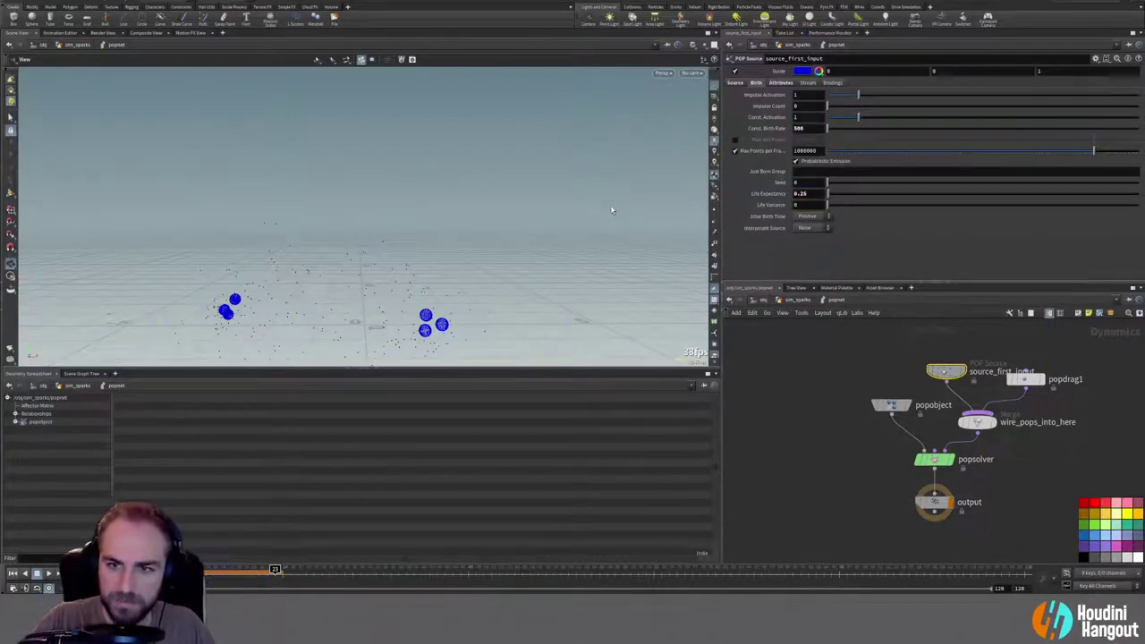
{"action": "left_click", "coordinate": [799, 204]}
{"action": "key", "text": "Return"}
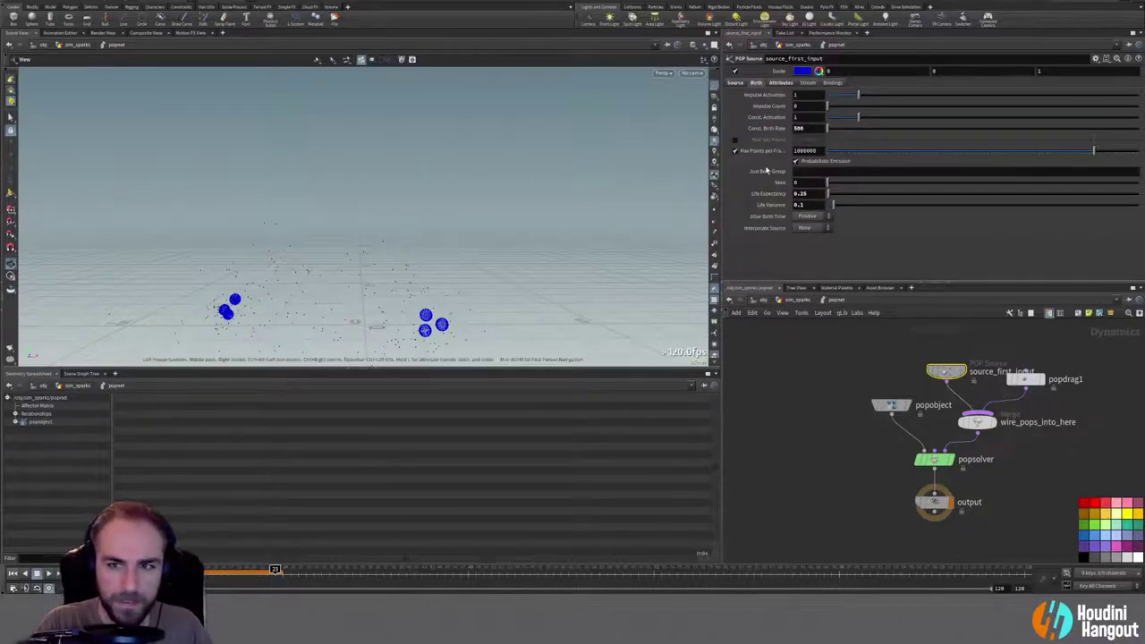
{"action": "left_click", "coordinate": [14, 574]}
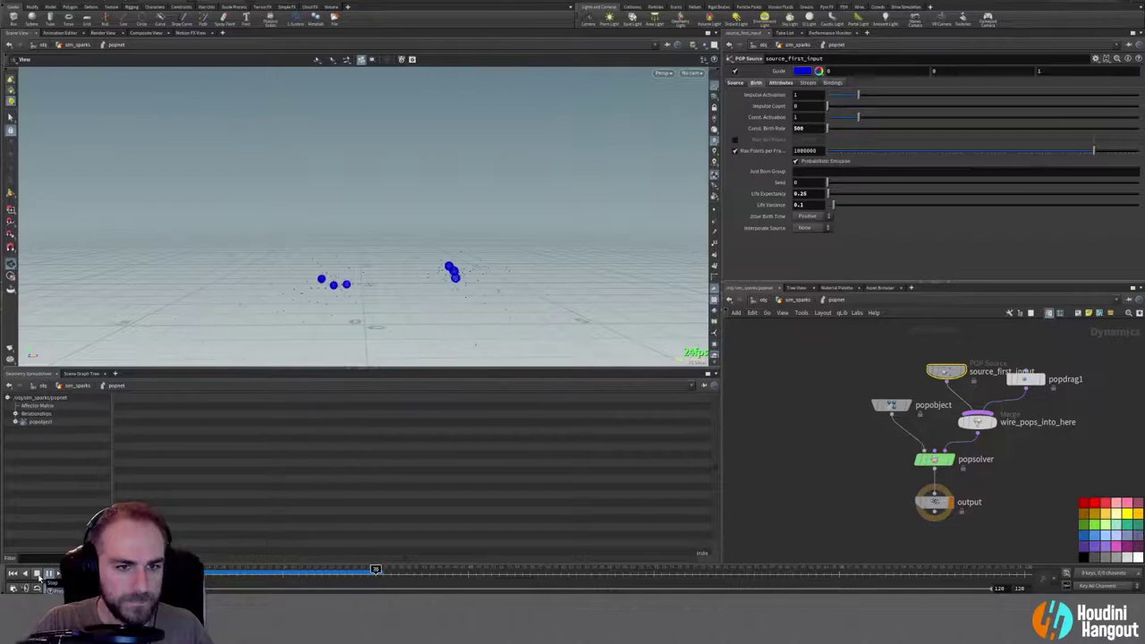
{"action": "left_click", "coordinate": [13, 574]}
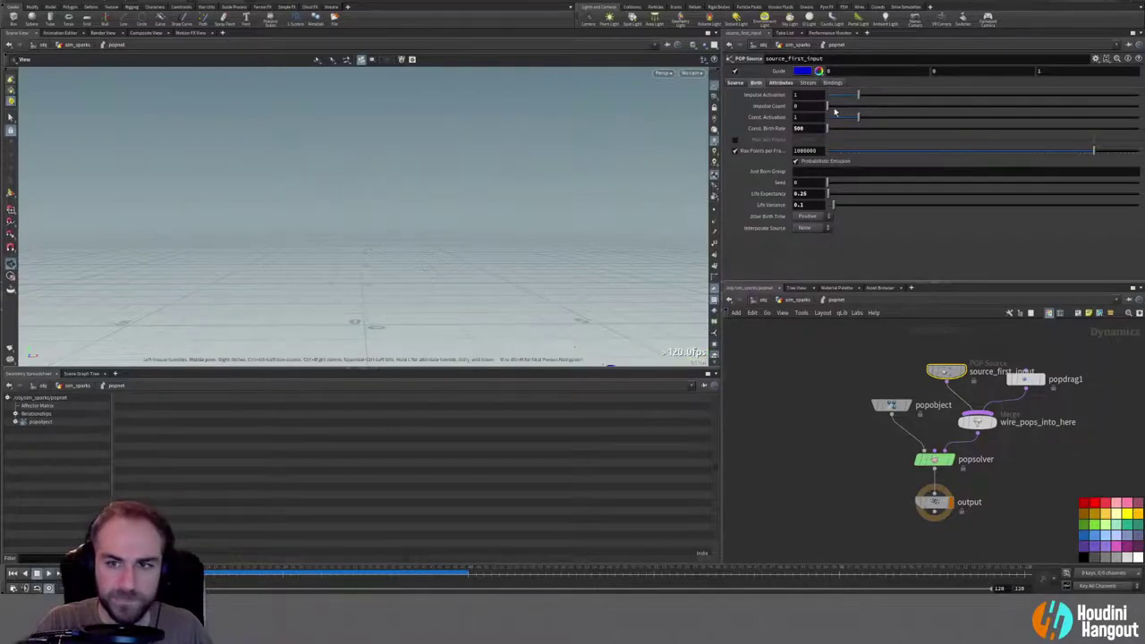
Step: Raise source_first_input's Const. Birth Rate to 1000 and replay the simulation
{"action": "type", "text": "0"}
{"action": "key", "text": "Return"}
{"action": "left_click", "coordinate": [49, 571]}
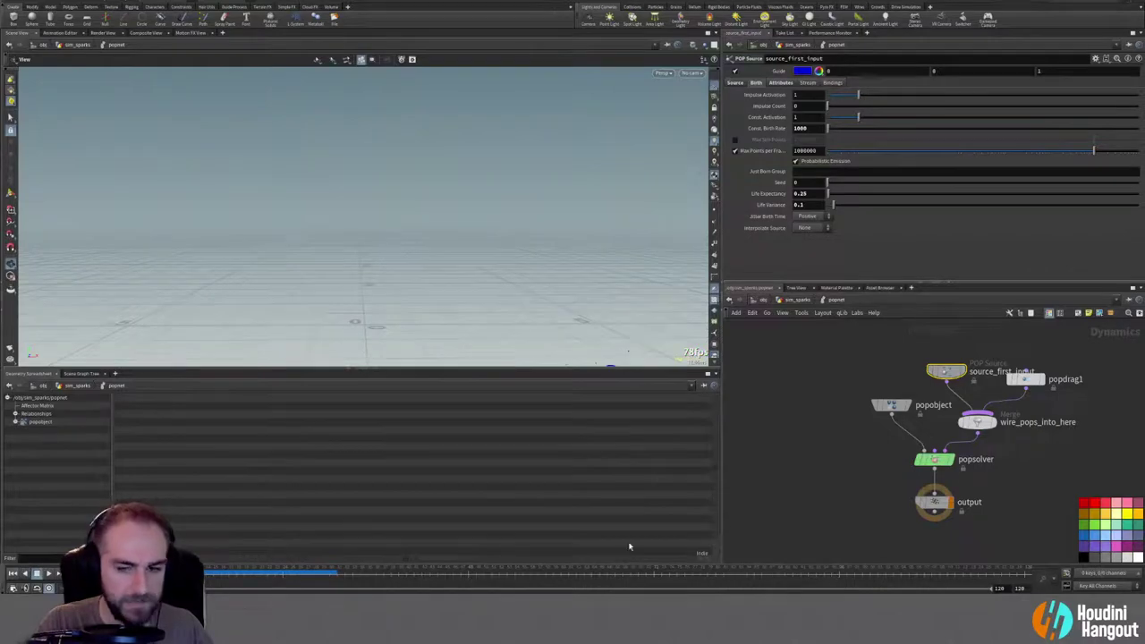
Step: Play back the sparktrail output in sim_sparks, and the sparks together with the pyro smoke at object level
{"action": "key", "text": "u"}
{"action": "left_click", "coordinate": [918, 510]}
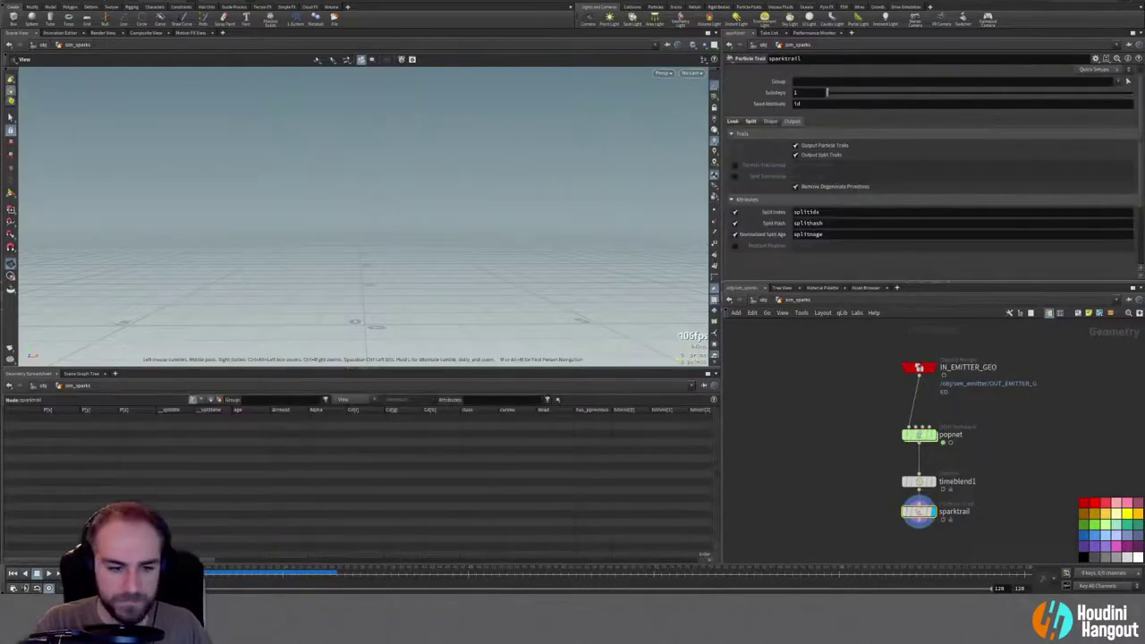
{"action": "left_click", "coordinate": [45, 574]}
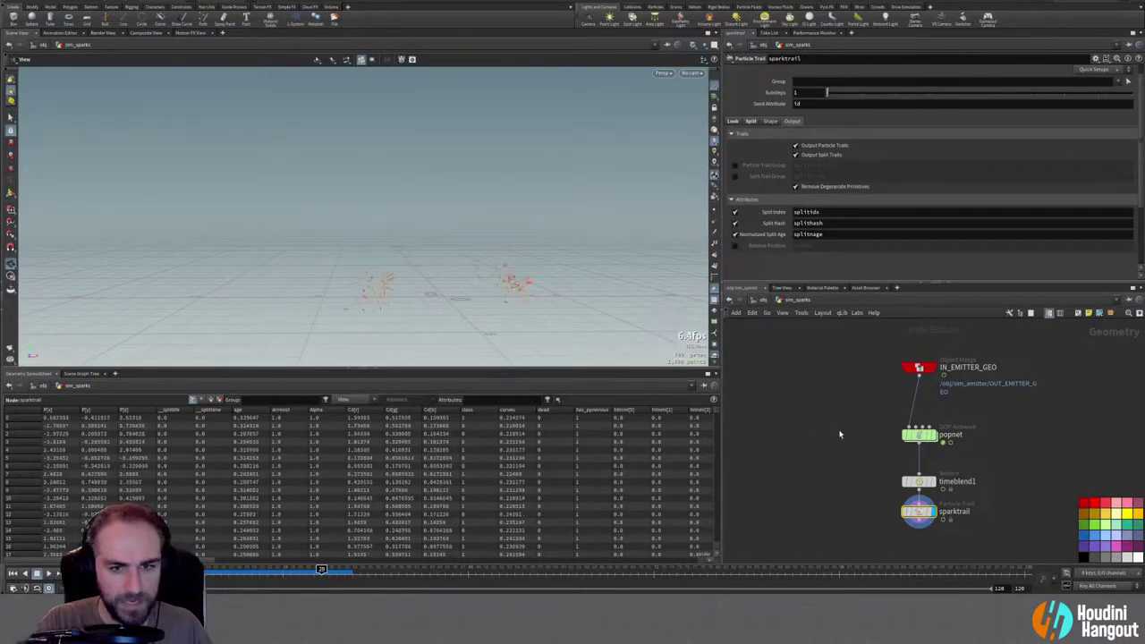
{"action": "key", "text": "u"}
{"action": "left_click_drag", "start_coordinate": [576, 315], "coordinate": [421, 322]}
{"action": "left_click", "coordinate": [12, 574]}
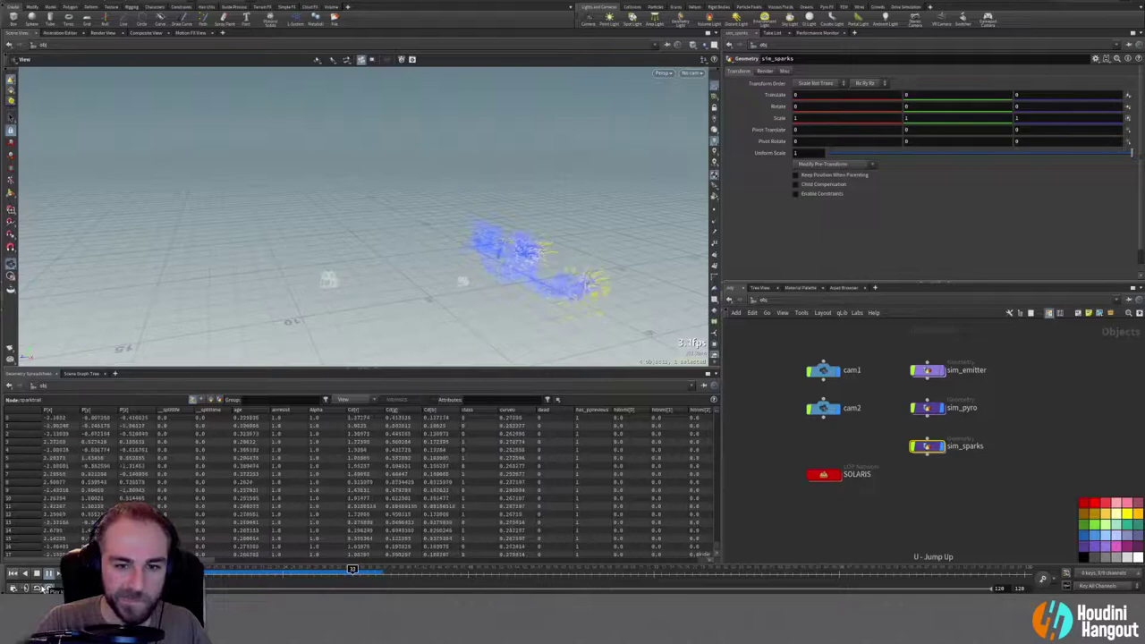
{"action": "left_click", "coordinate": [36, 576]}
{"action": "left_click_drag", "start_coordinate": [537, 321], "coordinate": [575, 318]}
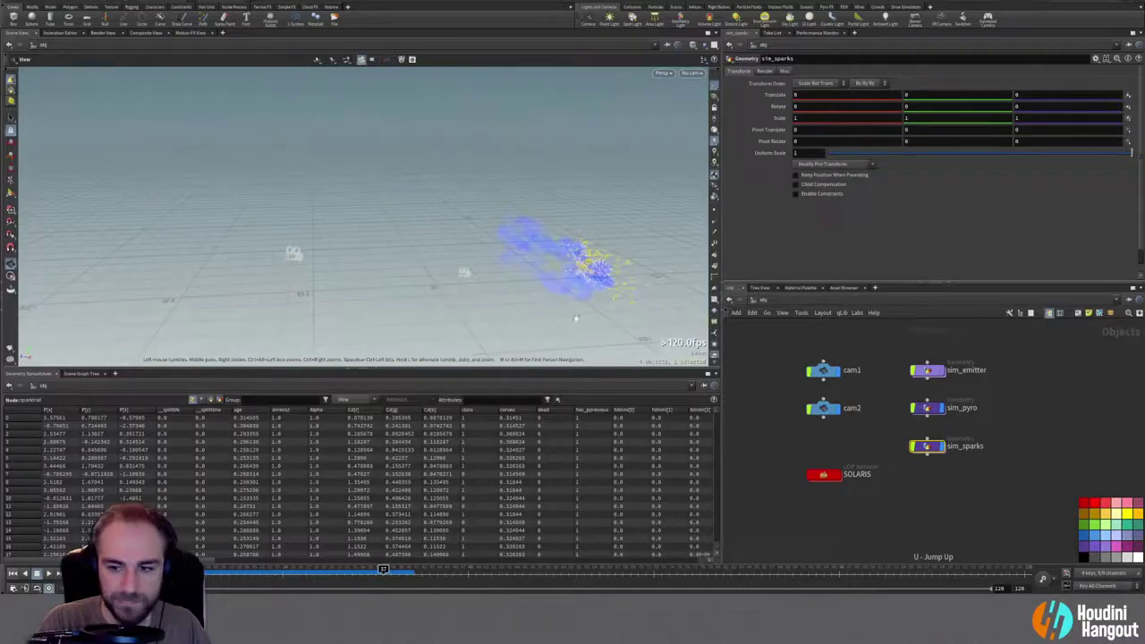
Step: Change the end color of sparktrail's Color Ramp from orange to yellow with a hue of 58
{"action": "double_click", "coordinate": [926, 446]}
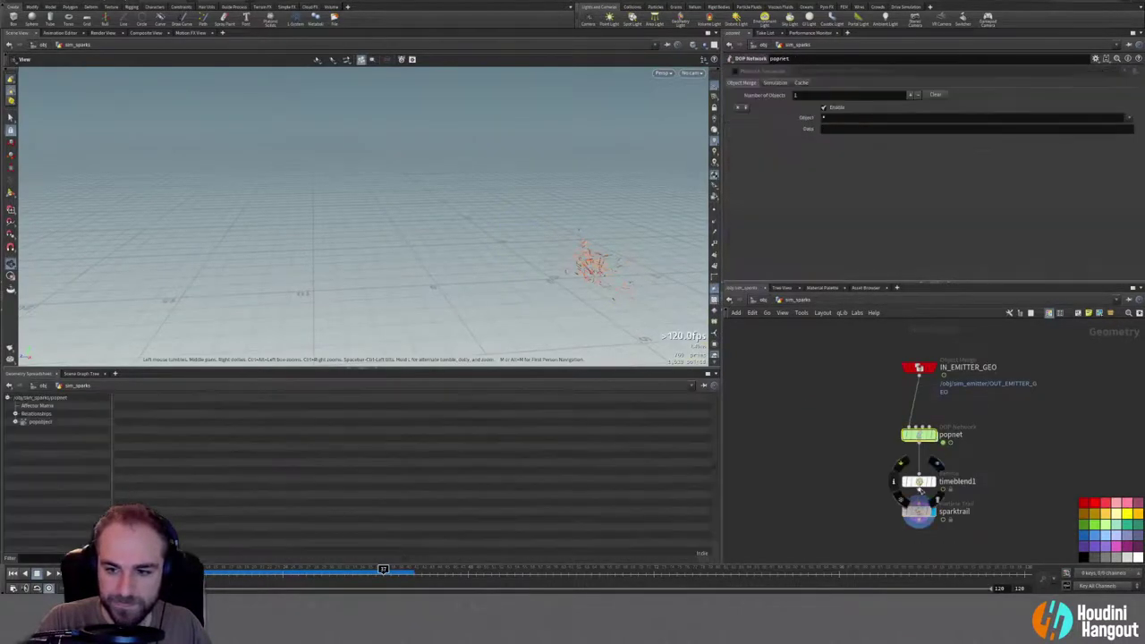
{"action": "left_click", "coordinate": [918, 511]}
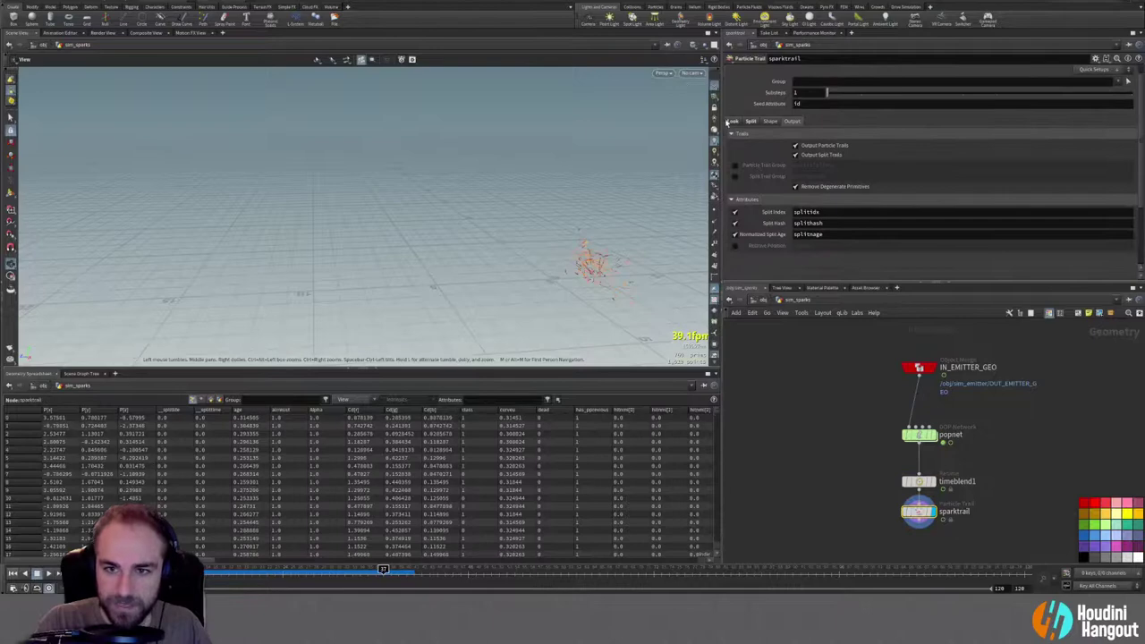
{"action": "left_click", "coordinate": [730, 121]}
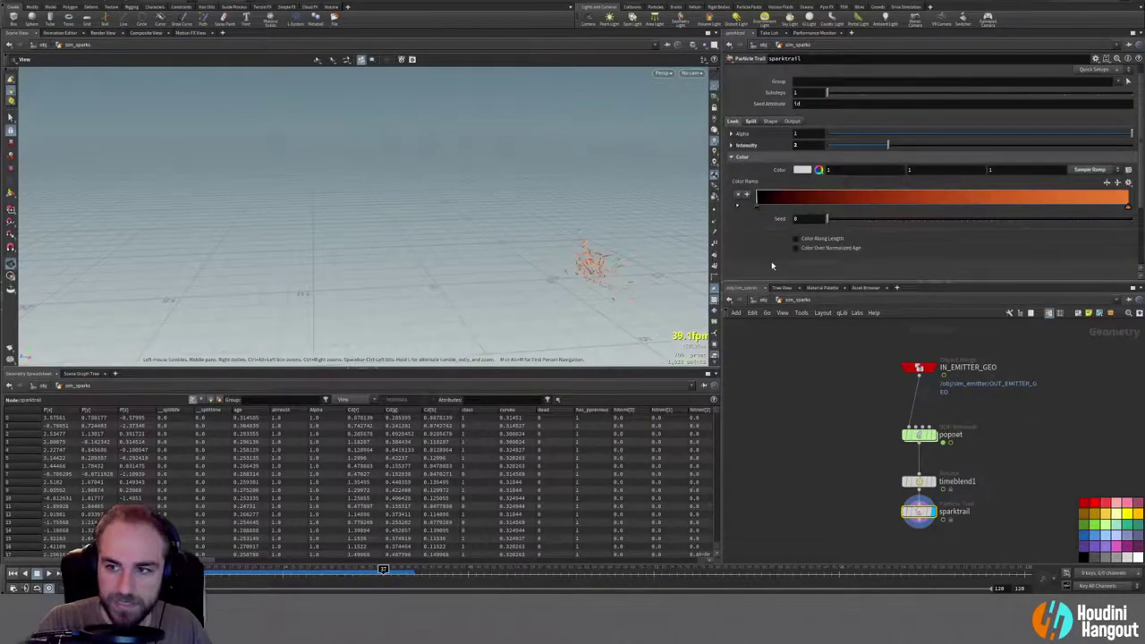
{"action": "left_click", "coordinate": [1129, 208]}
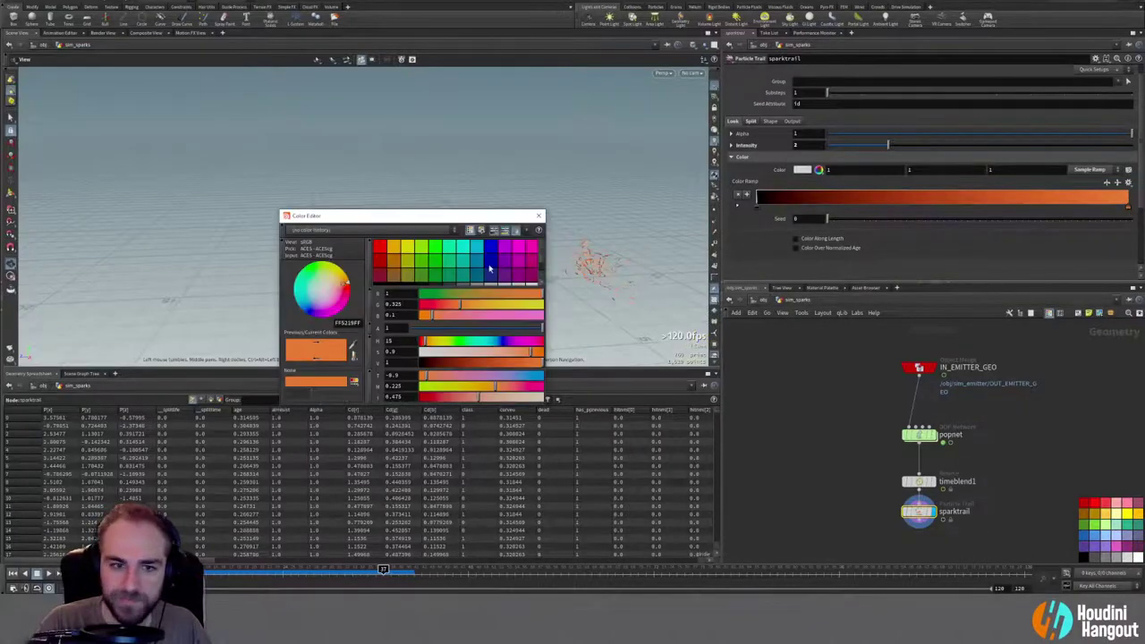
{"action": "mouse_move", "coordinate": [428, 345]}
{"action": "left_mouse_down"}
{"action": "mouse_move", "coordinate": [452, 346]}
{"action": "mouse_move", "coordinate": [440, 345]}
{"action": "left_mouse_up"}
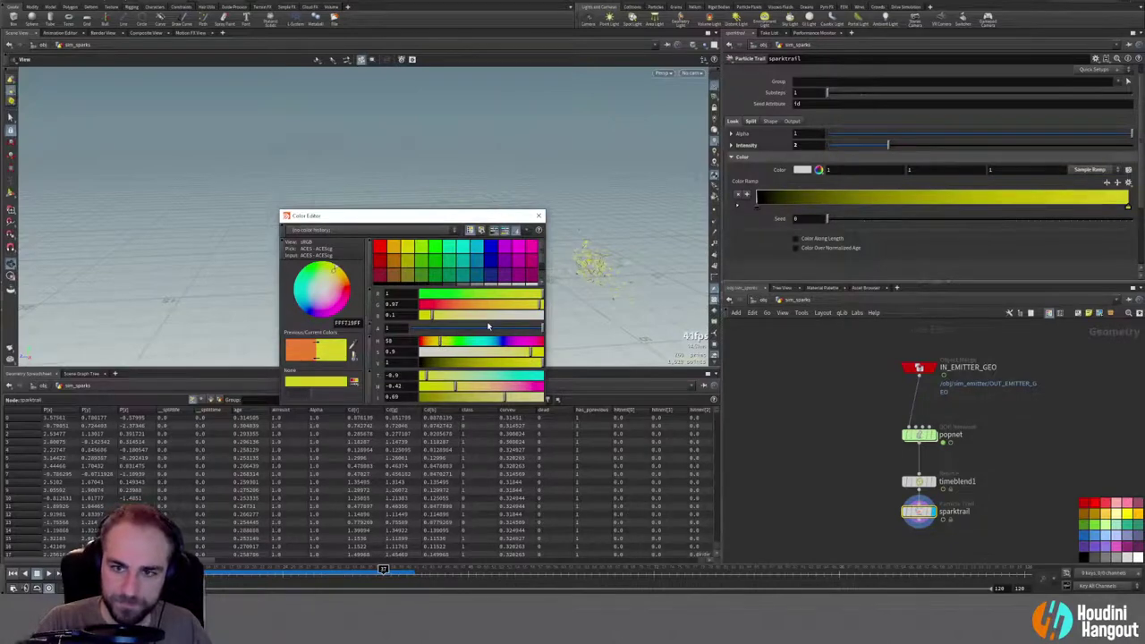
{"action": "left_click", "coordinate": [540, 216]}
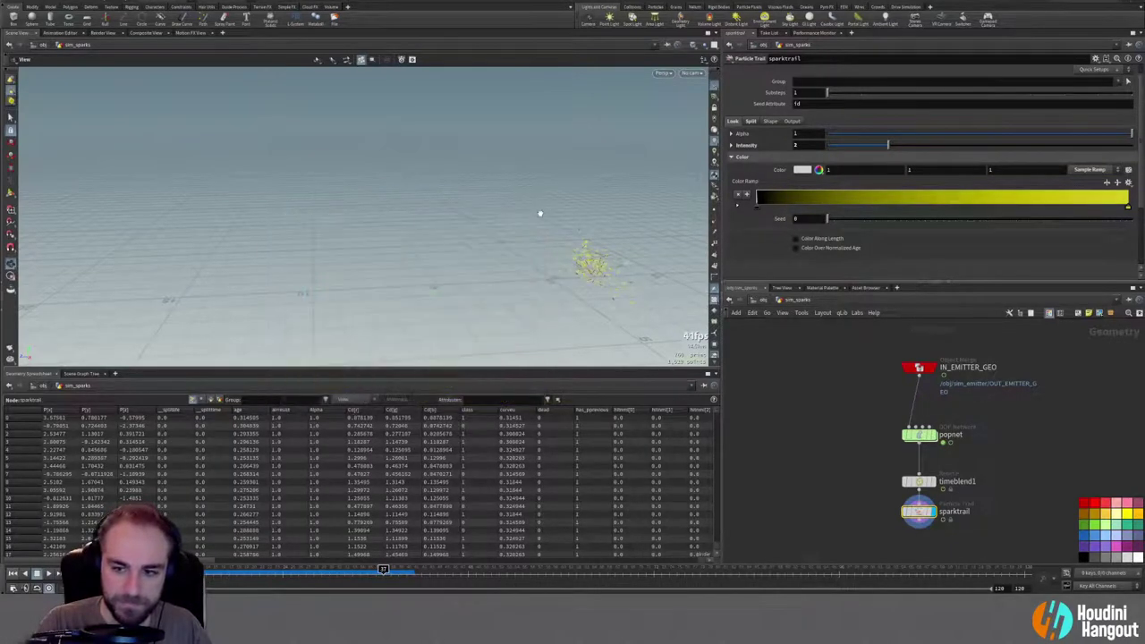
Step: Lay out the sim_sparks nodes and add a null named OUT_SPARKS after sparktrail
{"action": "left_click_drag", "start_coordinate": [884, 358], "coordinate": [957, 468]}
{"action": "key", "text": "l"}
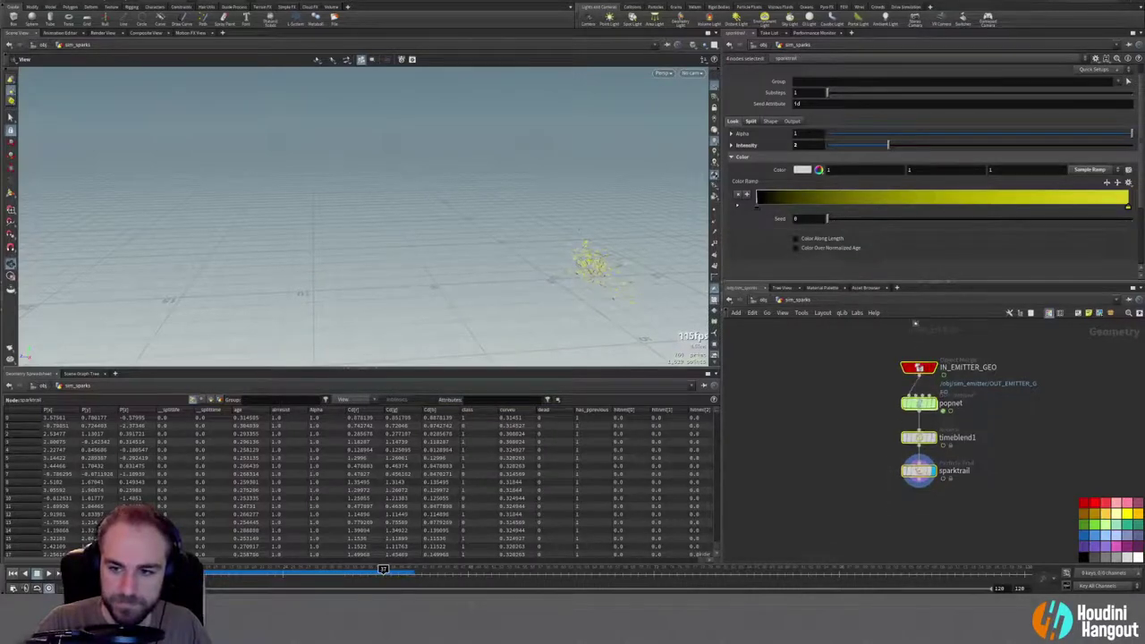
{"action": "key", "text": "Tab"}
{"action": "type", "text": "null"}
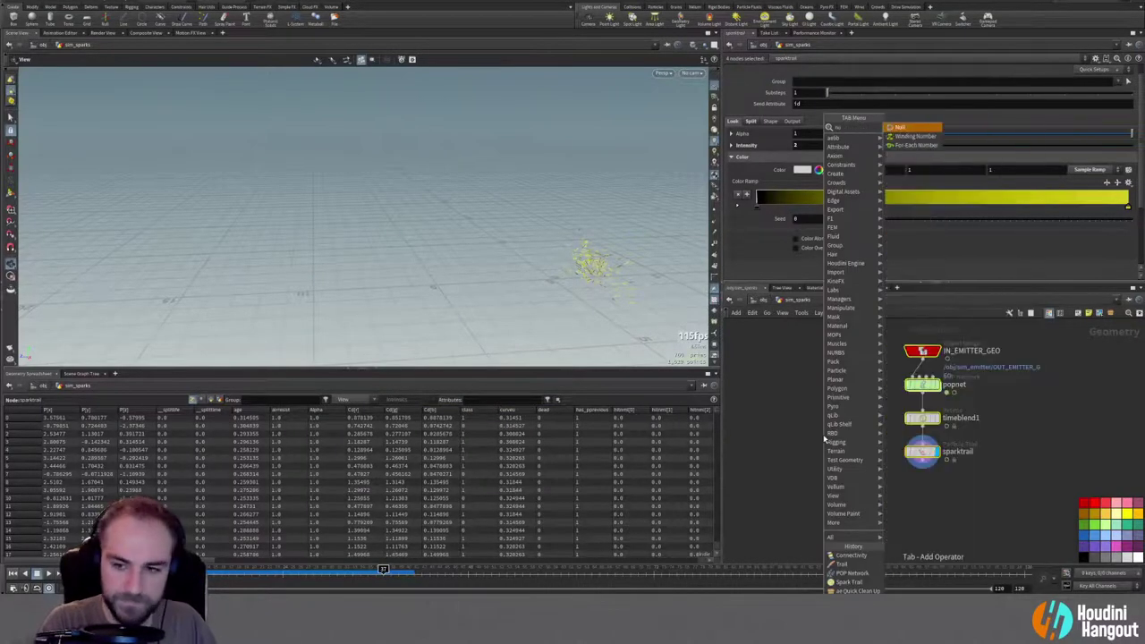
{"action": "key", "text": "Return"}
{"action": "left_click", "coordinate": [926, 487]}
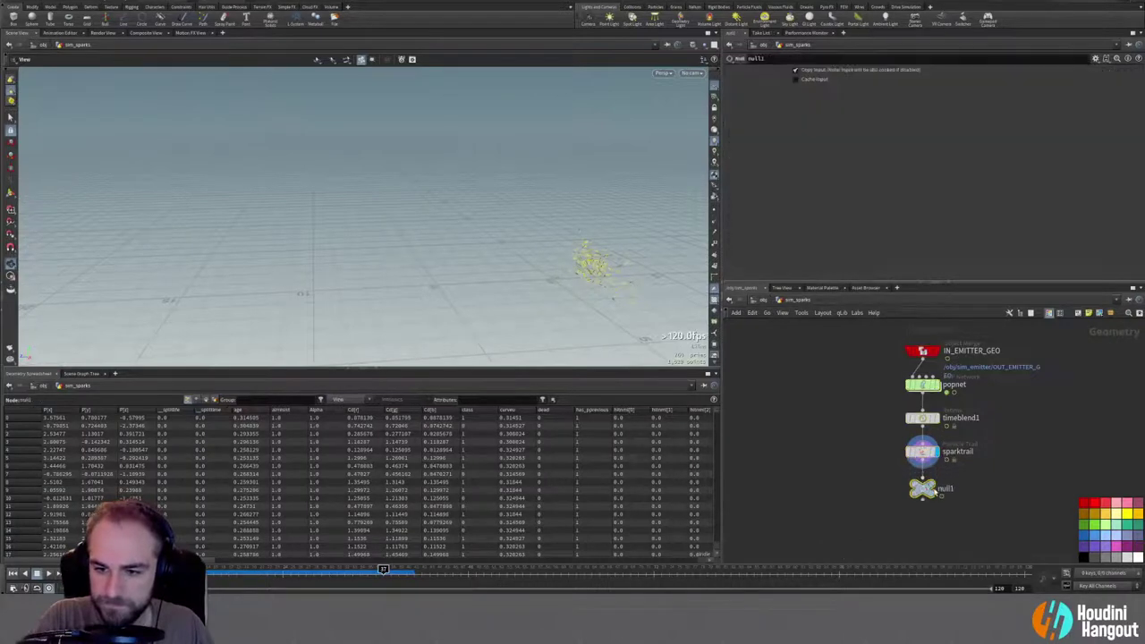
{"action": "double_click", "coordinate": [946, 489]}
{"action": "type", "text": "OUT"}
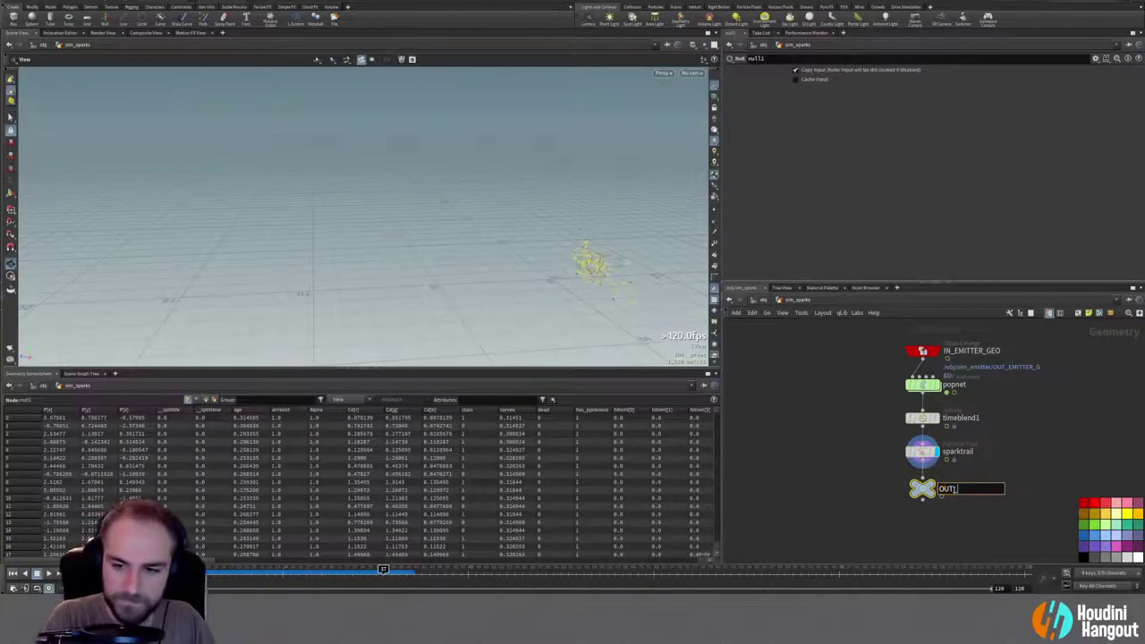
{"action": "type", "text": "_SPARKS"}
{"action": "key", "text": "Return"}
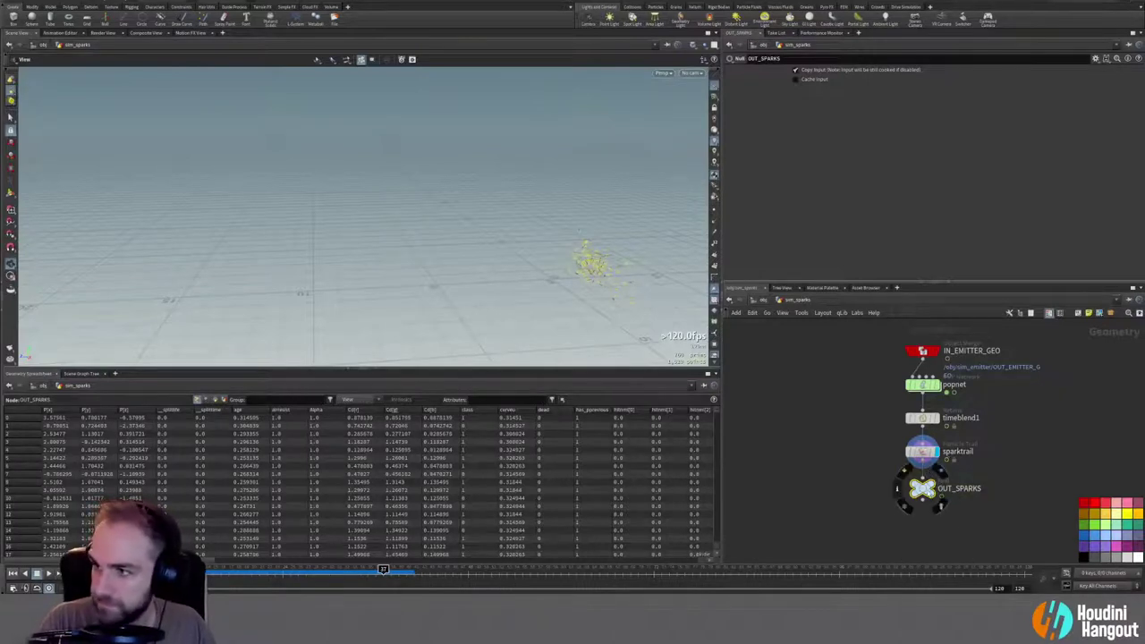
Step: Make OUT_SPARKS the displayed node and color it green
{"action": "left_click_drag", "start_coordinate": [891, 341], "coordinate": [963, 499]}
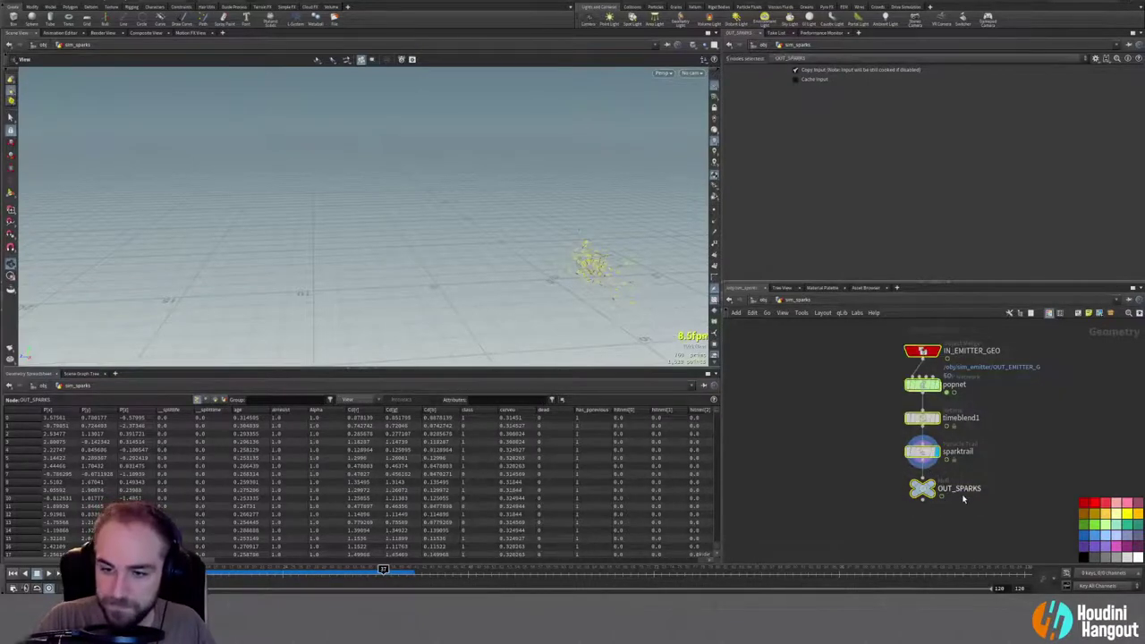
{"action": "left_click", "coordinate": [808, 496]}
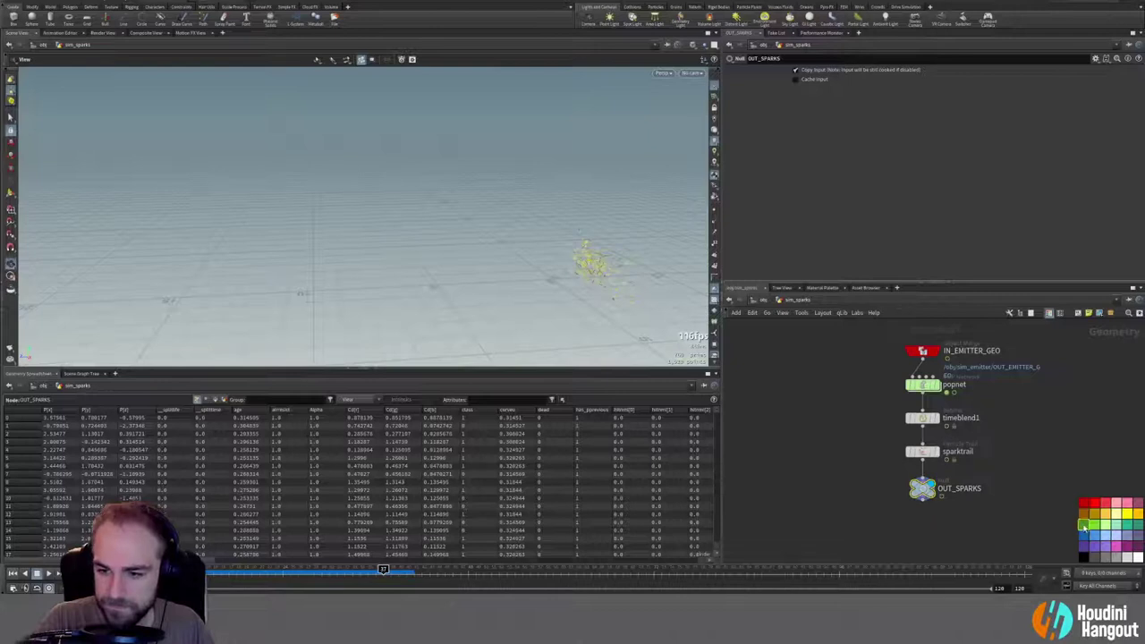
{"action": "left_click", "coordinate": [1083, 526]}
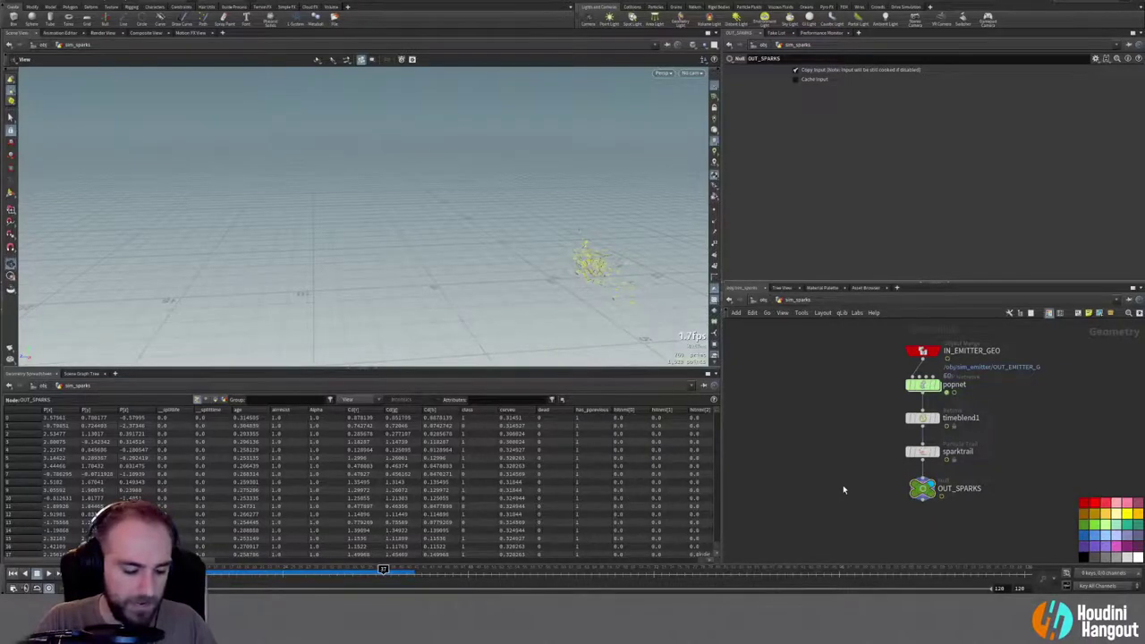
Step: Add sim_sparks to the Objects of sceneimportall1 in the SOLARIS network and scrub to frame 23
{"action": "key", "text": "u"}
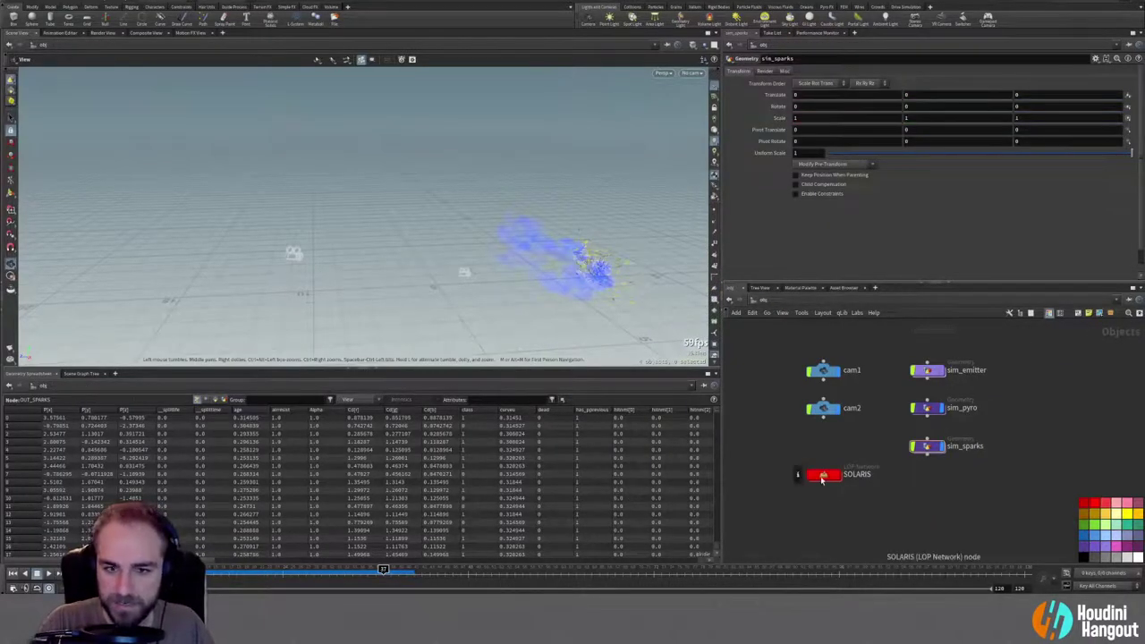
{"action": "double_click", "coordinate": [821, 477]}
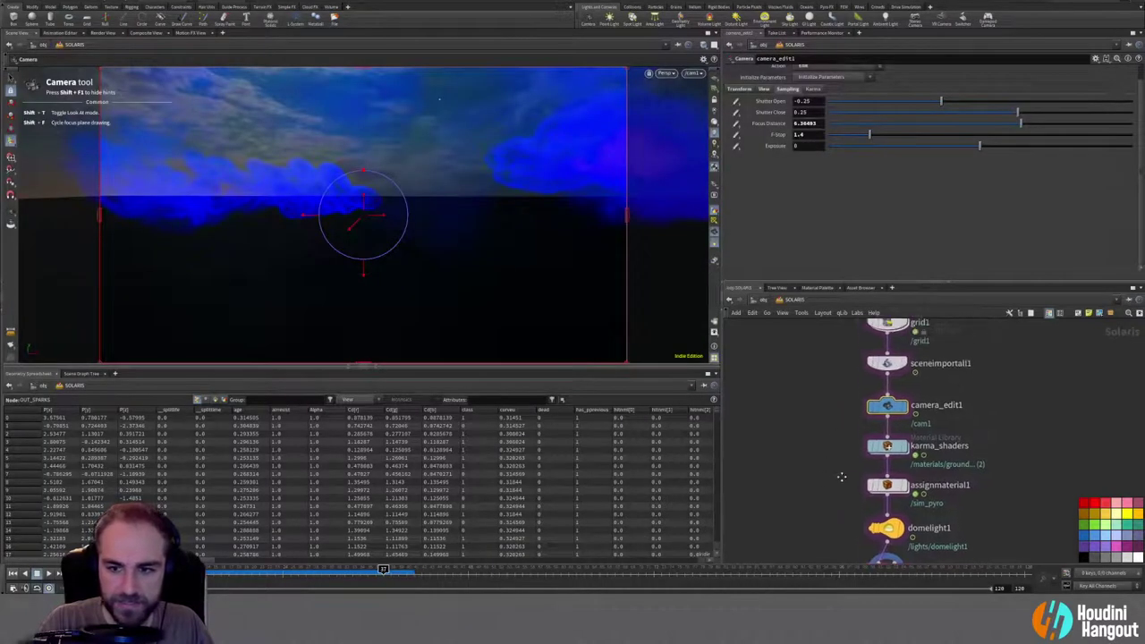
{"action": "left_click", "coordinate": [887, 371]}
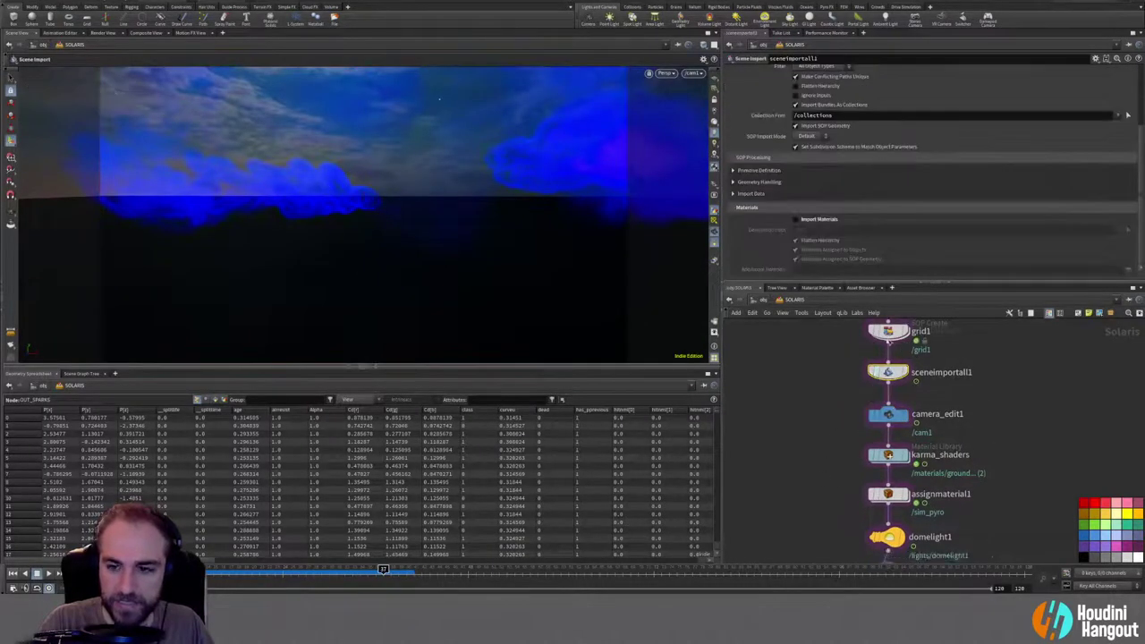
{"action": "scroll", "coordinate": [1092, 125], "scroll_direction": "up", "scroll_amount": 3}
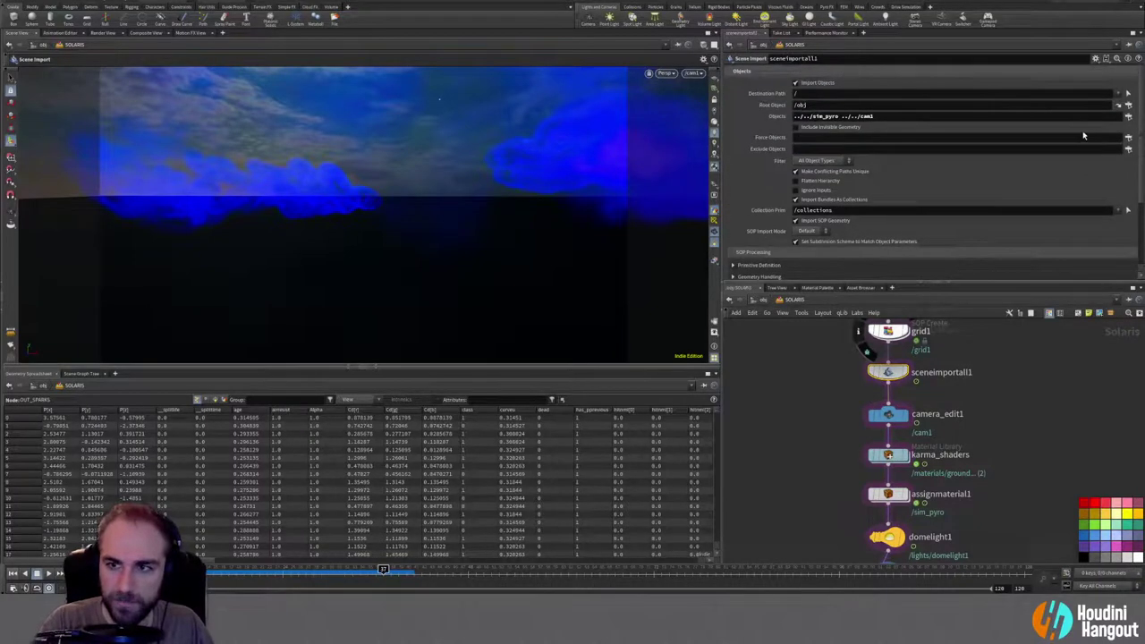
{"action": "left_click", "coordinate": [1128, 117]}
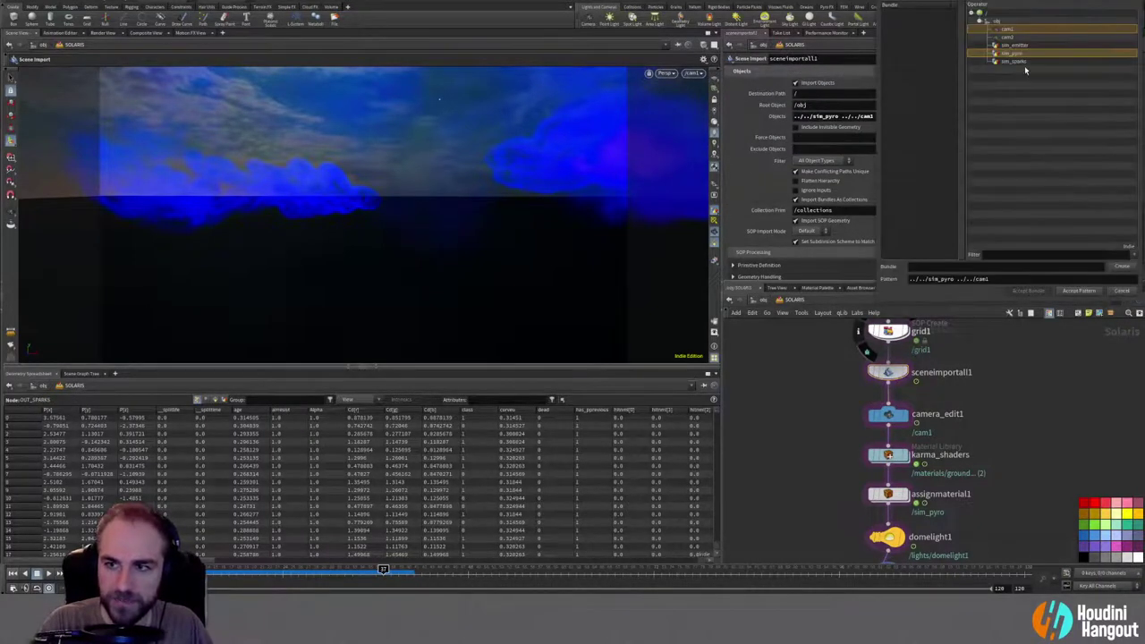
{"action": "left_click", "coordinate": [1015, 62], "text": "ctrl"}
{"action": "left_click", "coordinate": [1077, 293]}
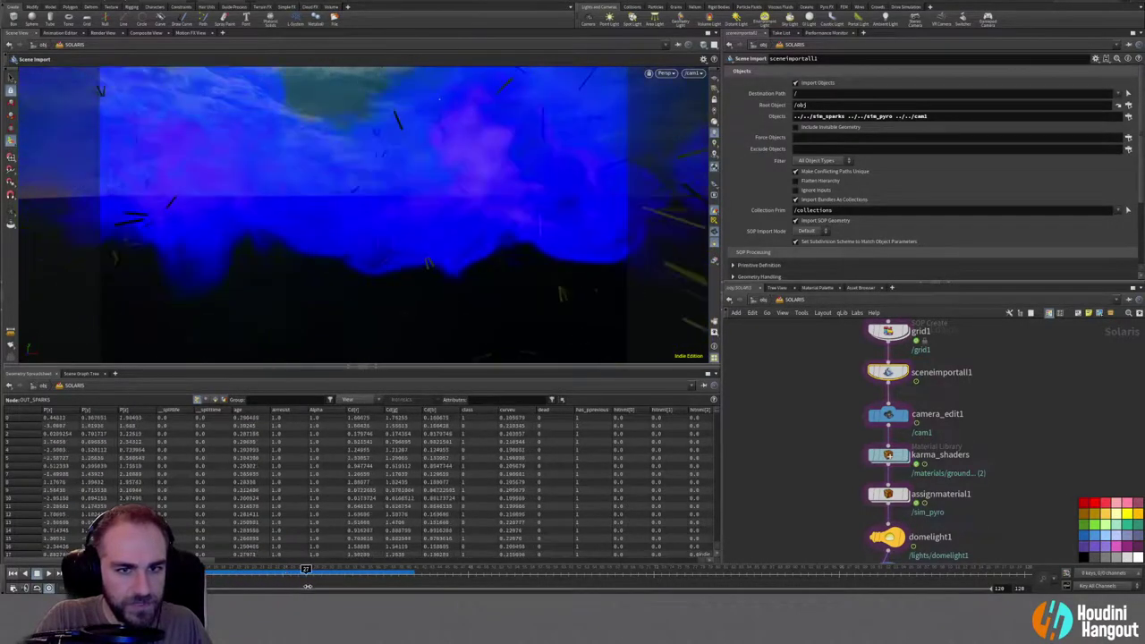
{"action": "left_click_drag", "start_coordinate": [293, 583], "coordinate": [274, 583]}
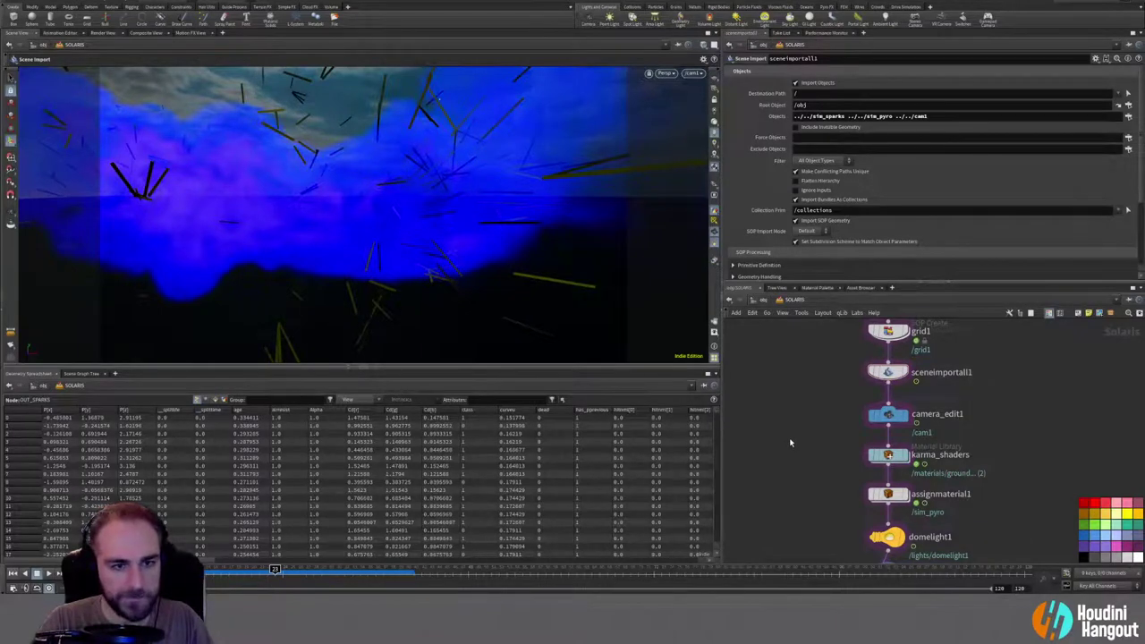
Step: In sim_sparks, set sparktrail's width to 0.005 and enable positional noise with a reduced amplitude and an element size of 0.01
{"action": "key", "text": "u"}
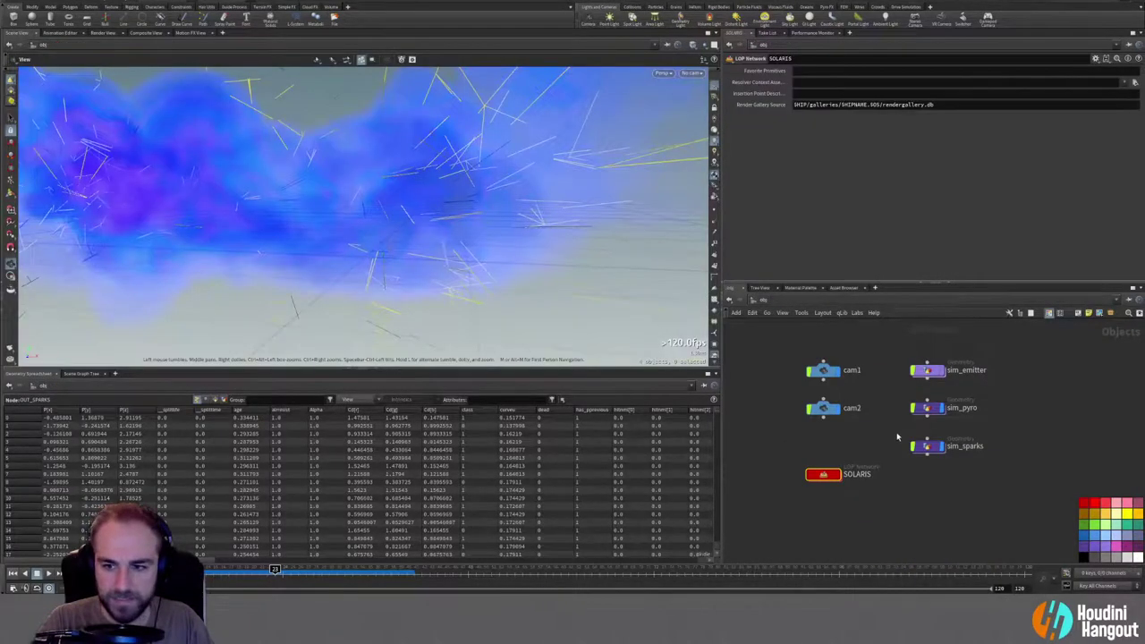
{"action": "double_click", "coordinate": [925, 447]}
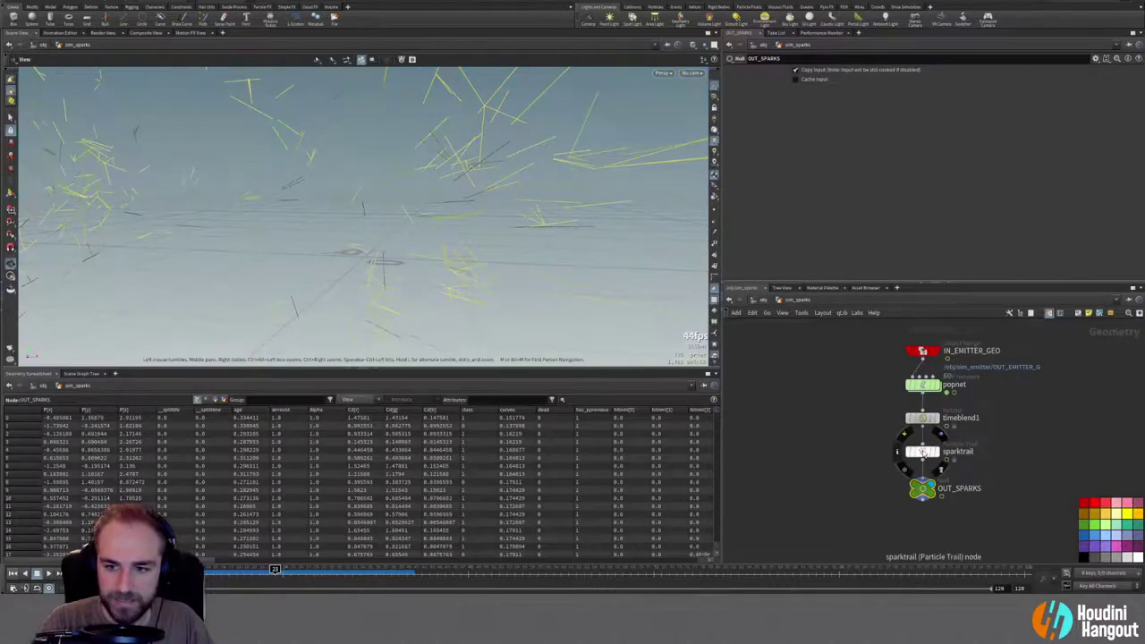
{"action": "double_click", "coordinate": [921, 450]}
{"action": "key", "text": "u"}
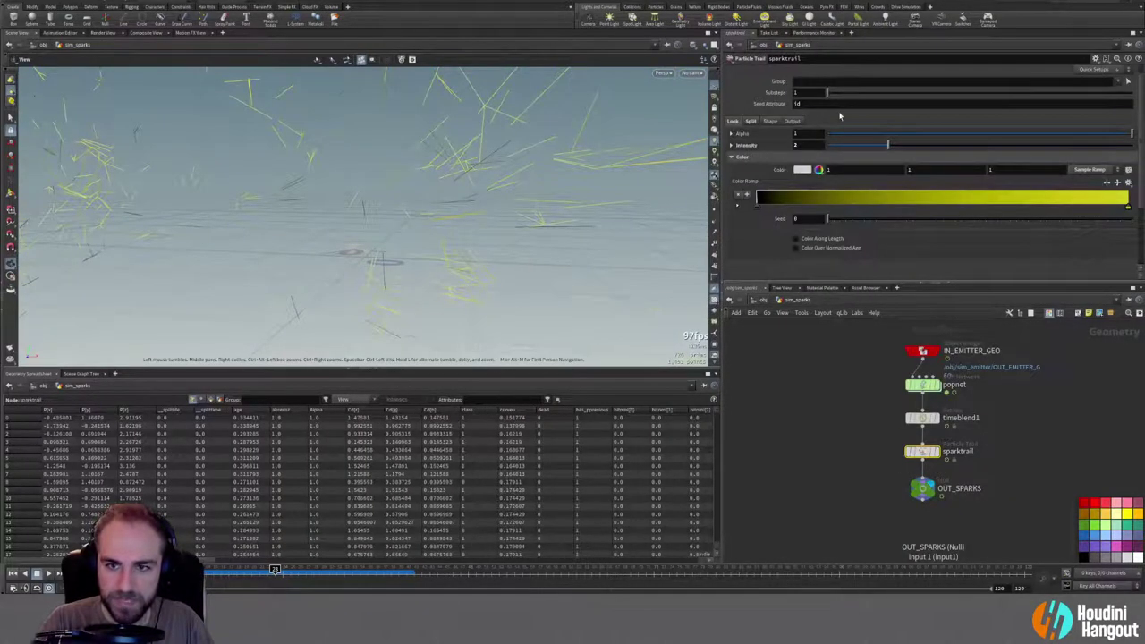
{"action": "left_click", "coordinate": [770, 121]}
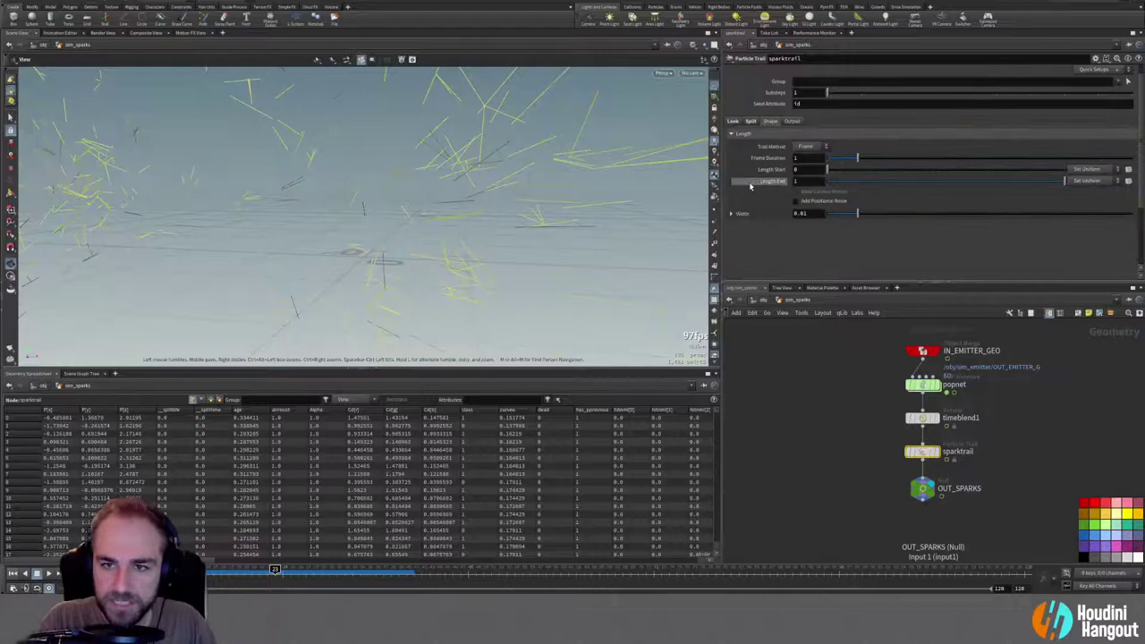
{"action": "type", "text": "0.005"}
{"action": "key", "text": "Return"}
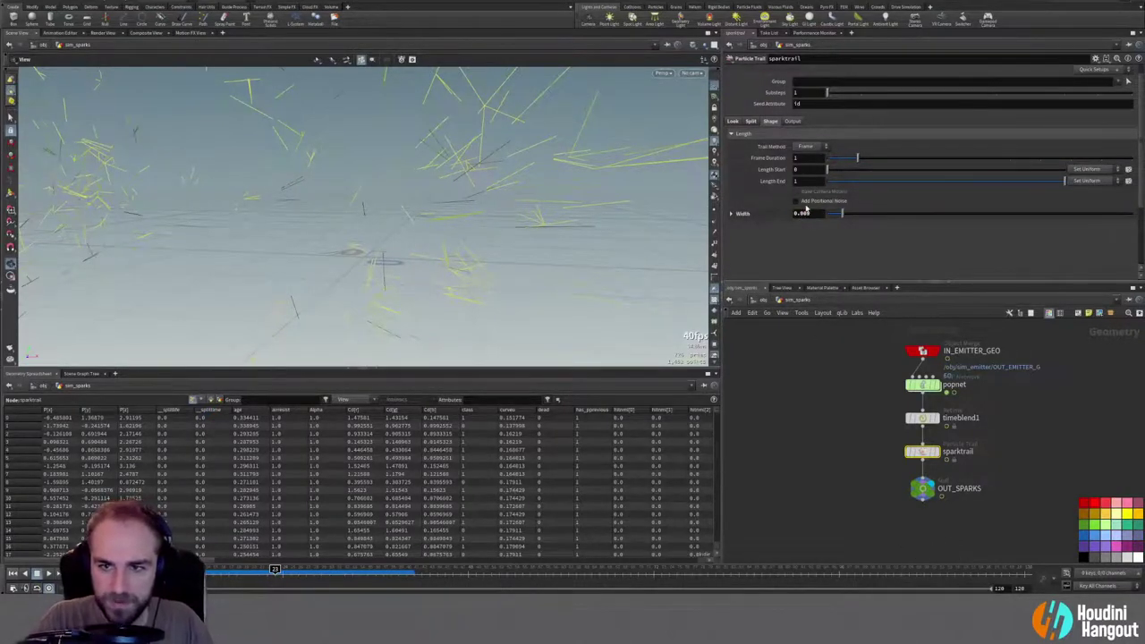
{"action": "left_click", "coordinate": [796, 201]}
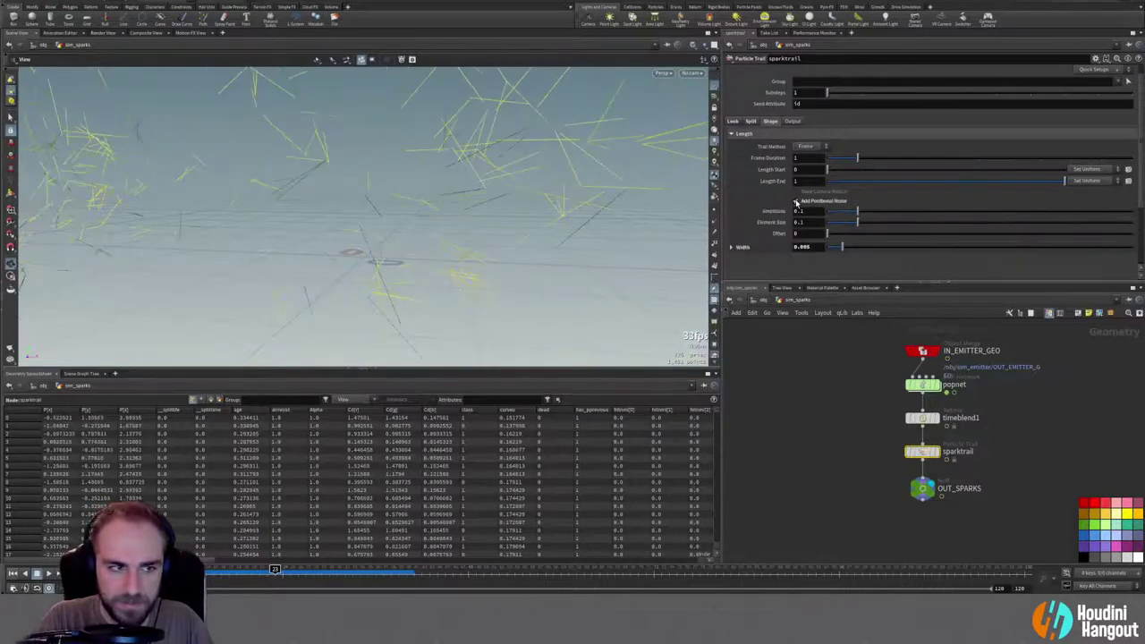
{"action": "left_click_drag", "start_coordinate": [856, 211], "coordinate": [831, 214]}
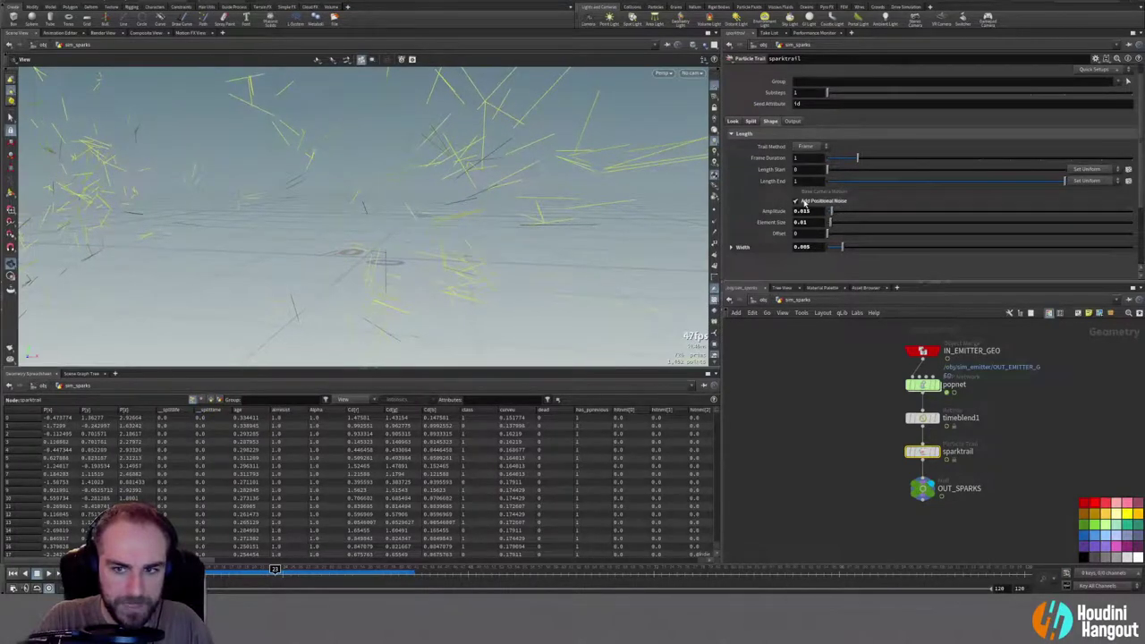
Step: Return to the SOLARIS network and scrub the timeline to frame 37
{"action": "key", "text": "u"}
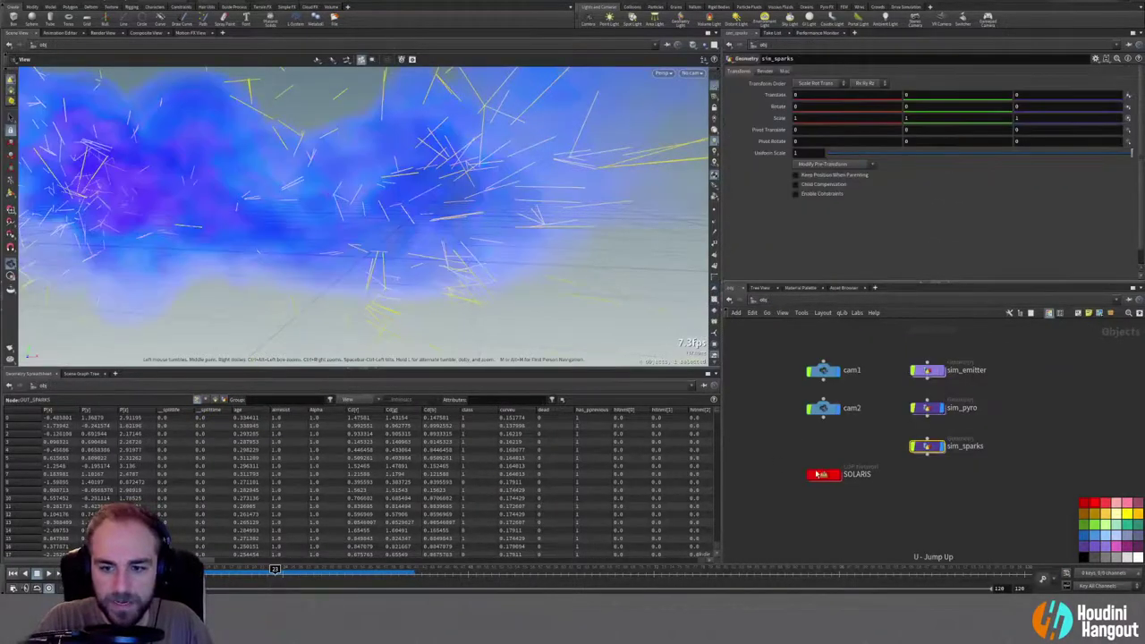
{"action": "double_click", "coordinate": [821, 474]}
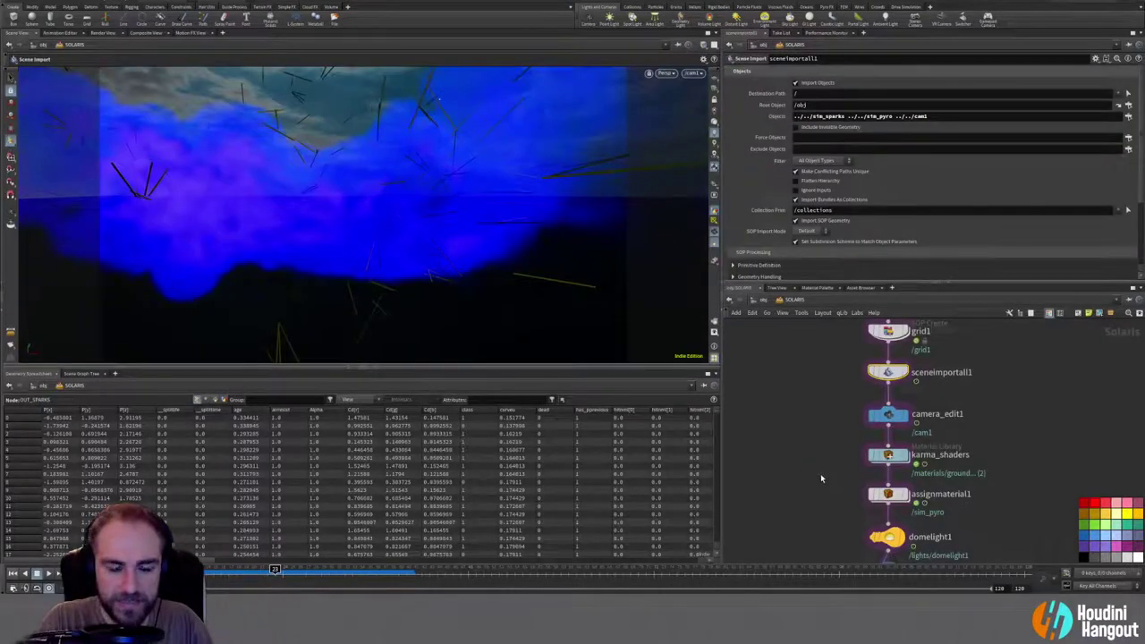
{"action": "left_click_drag", "start_coordinate": [243, 575], "coordinate": [382, 573]}
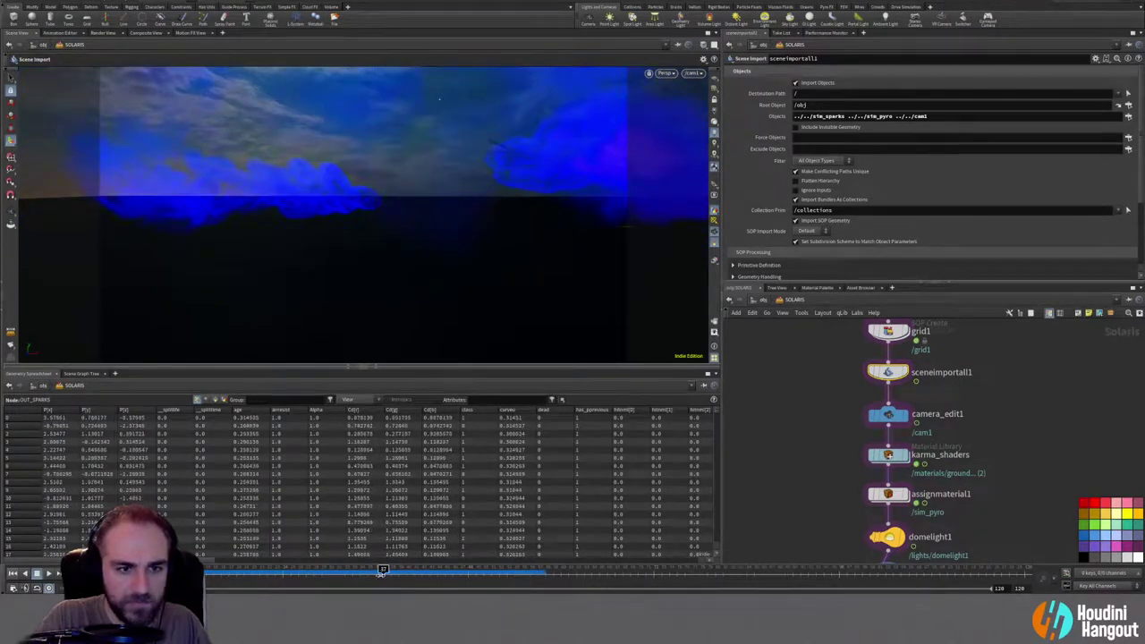
Step: Duplicate the ground material inside karma_shaders and rename the copy sparks
{"action": "double_click", "coordinate": [894, 457]}
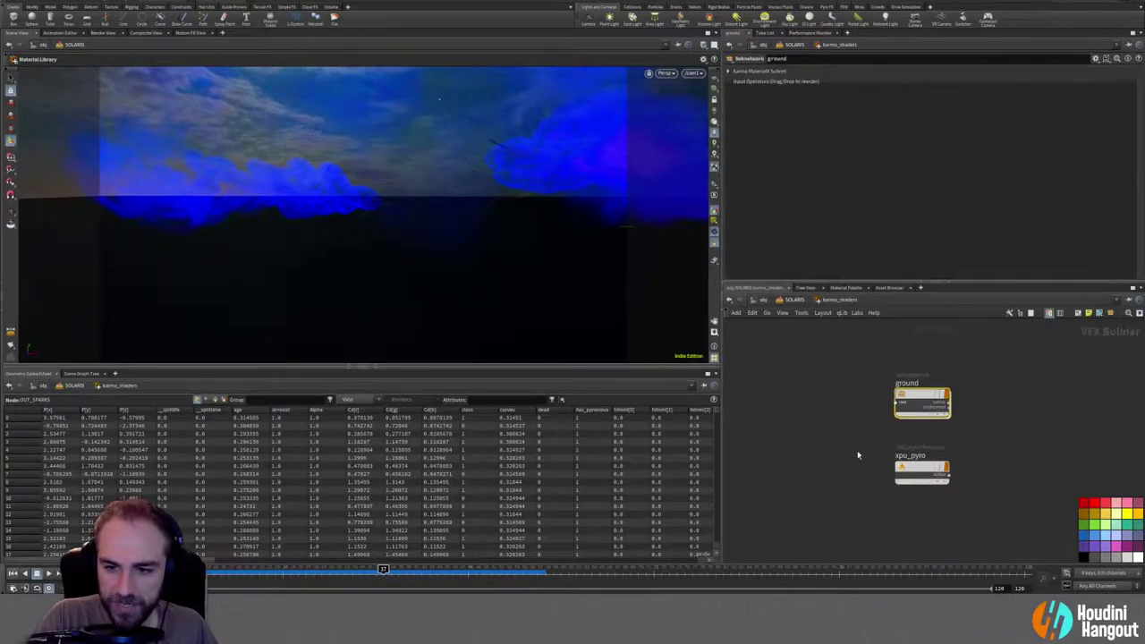
{"action": "left_click_drag", "start_coordinate": [875, 385], "coordinate": [968, 384]}
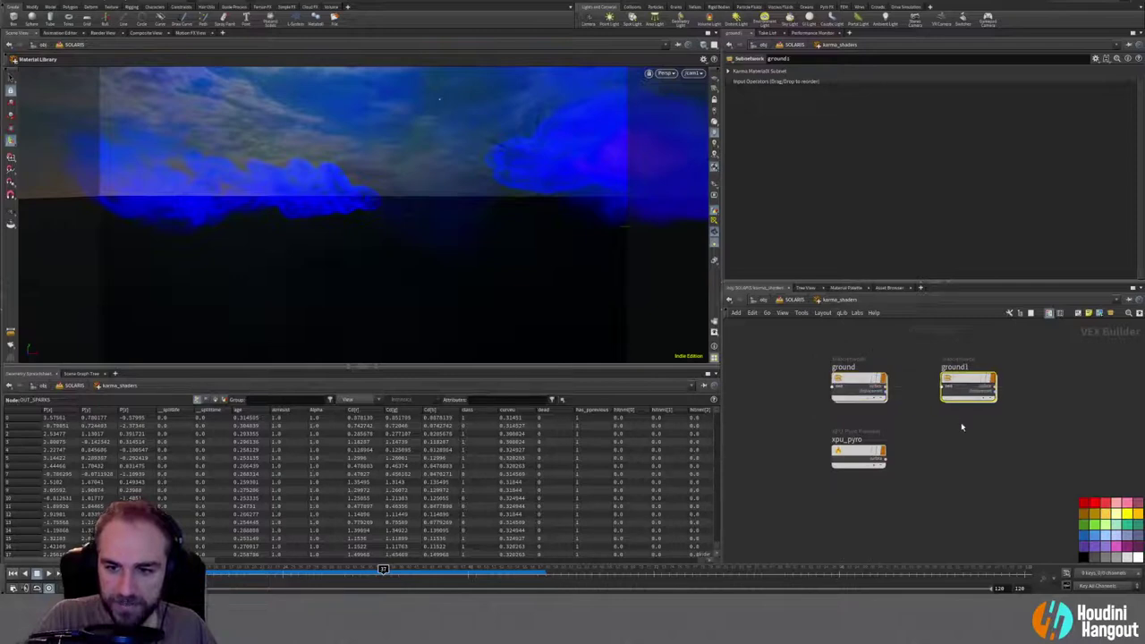
{"action": "double_click", "coordinate": [955, 367]}
{"action": "type", "text": "sparks"}
{"action": "key", "text": "Return"}
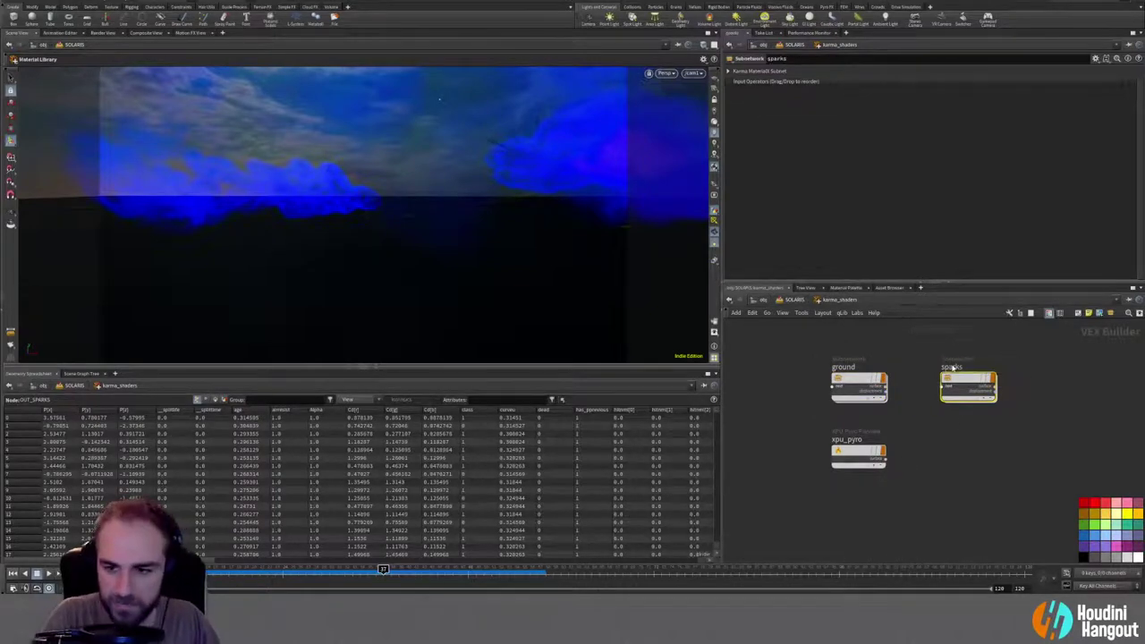
Step: Inside the sparks material, set mtlxstandard_surface1's emission to 1 and move the inputs node farther away from it
{"action": "double_click", "coordinate": [961, 383]}
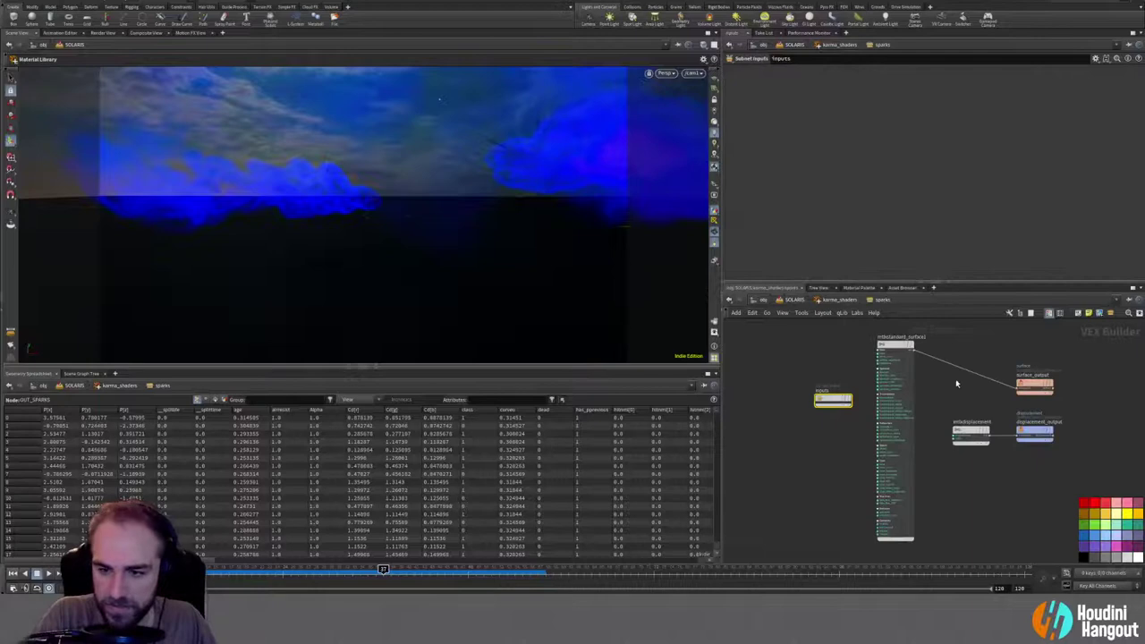
{"action": "left_click", "coordinate": [905, 345]}
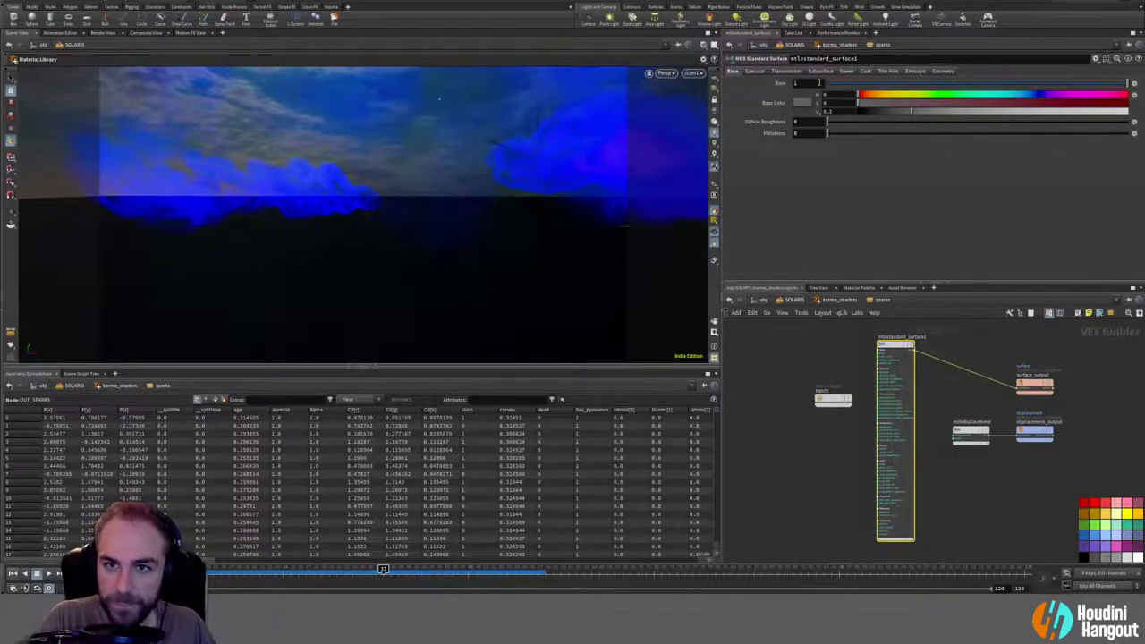
{"action": "left_click", "coordinate": [914, 71]}
{"action": "left_click_drag", "start_coordinate": [837, 83], "coordinate": [1128, 83]}
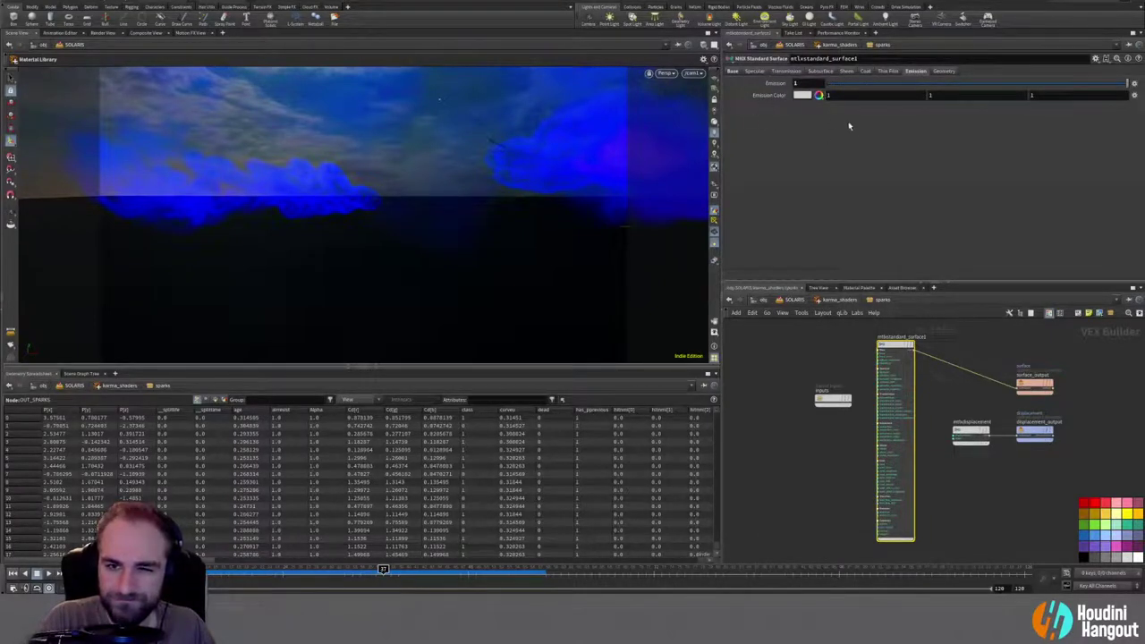
{"action": "left_click_drag", "start_coordinate": [842, 401], "coordinate": [803, 414]}
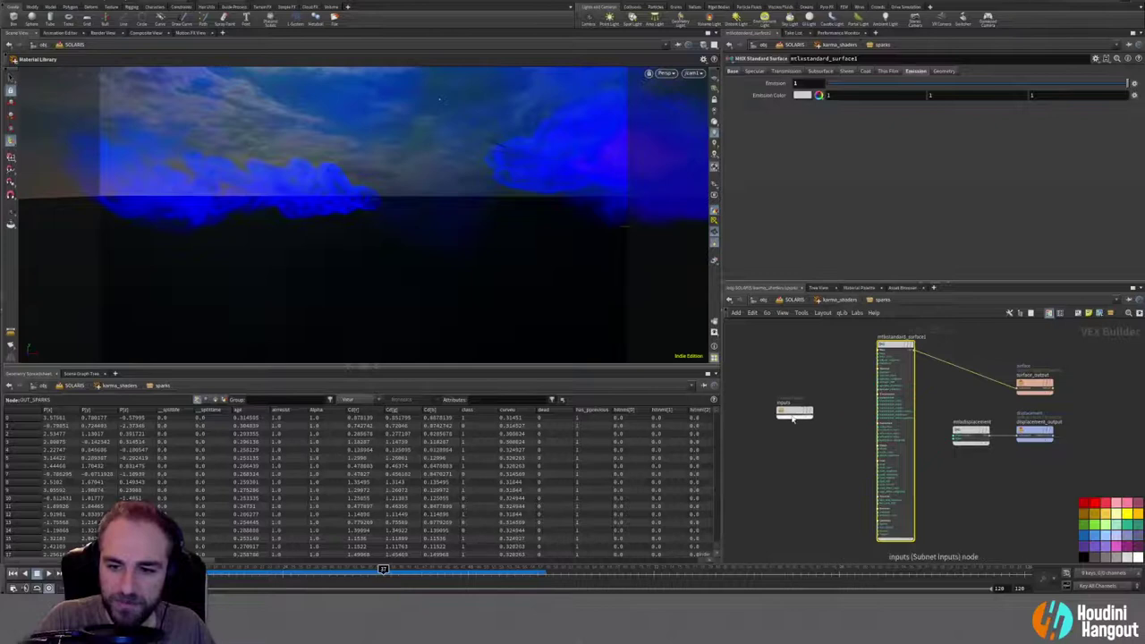
{"action": "scroll", "coordinate": [805, 422], "scroll_direction": "up", "scroll_amount": 2}
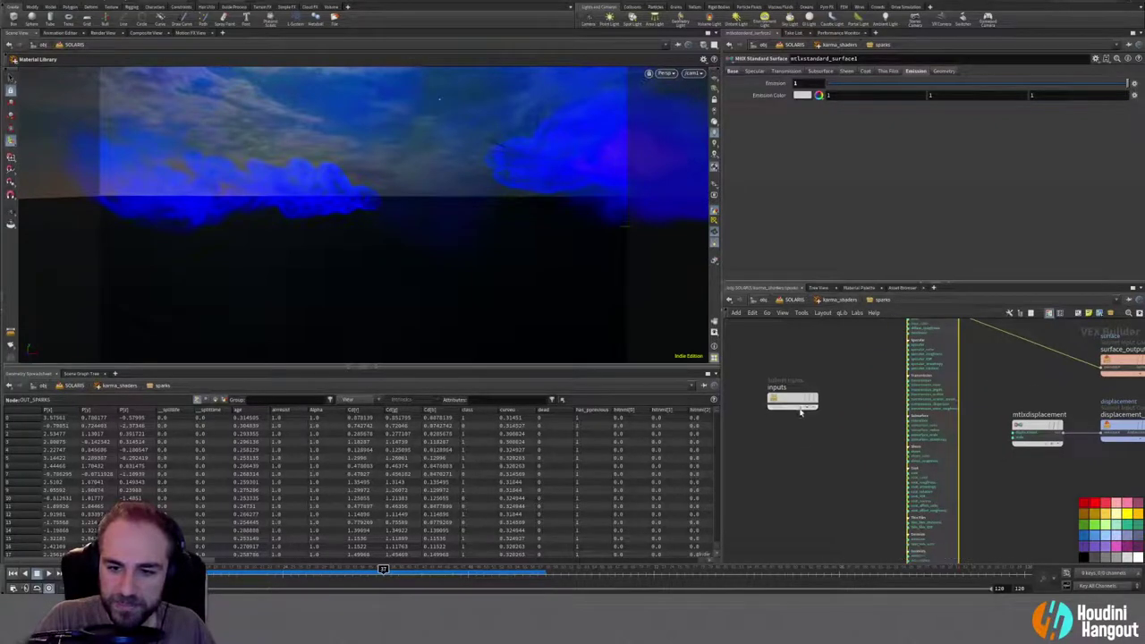
{"action": "left_click", "coordinate": [808, 422]}
{"action": "middle_click_drag", "start_coordinate": [829, 356], "coordinate": [839, 419]}
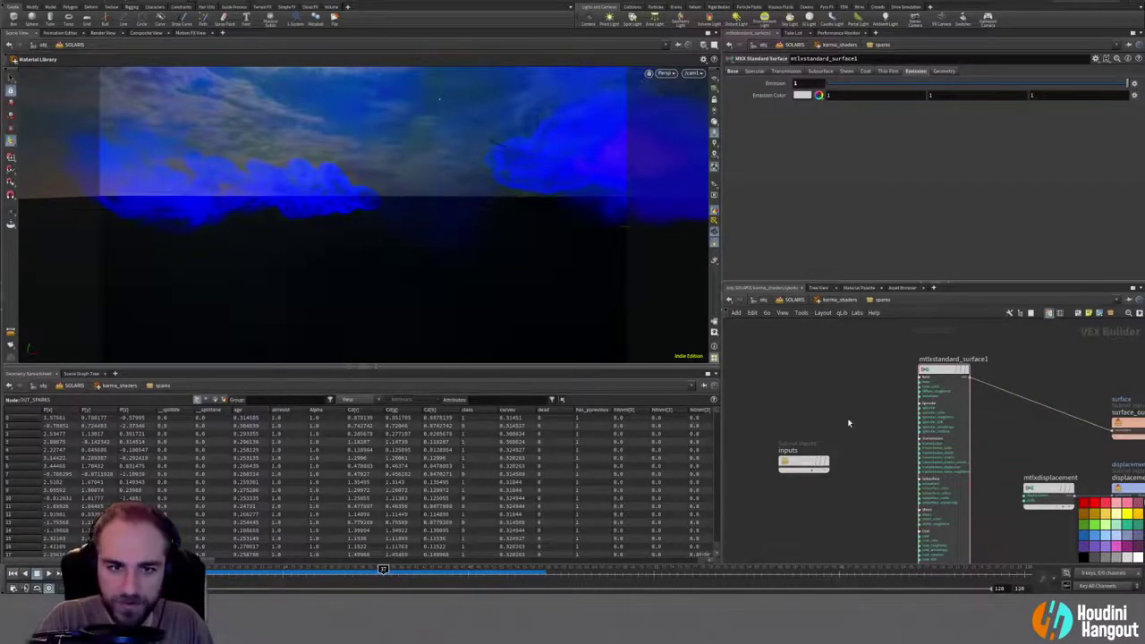
Step: Add a third entry to assignmaterial1 that assigns /materials/sparks to the /sim_sparks primitive
{"action": "key", "text": "u"}
{"action": "key", "text": "u"}
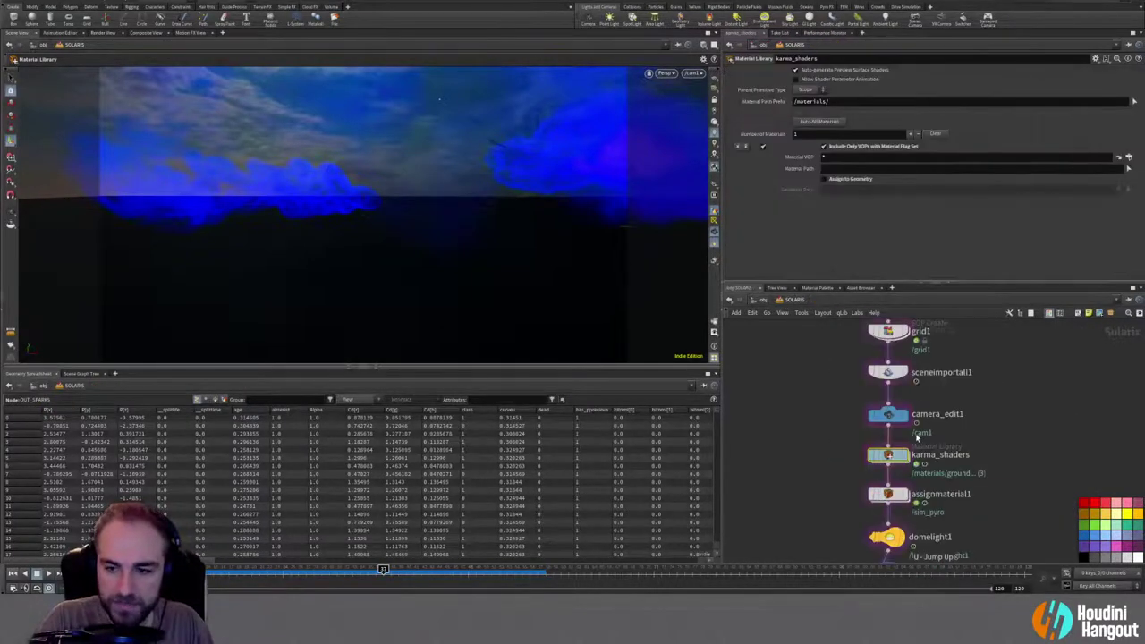
{"action": "left_click", "coordinate": [887, 493]}
{"action": "left_click", "coordinate": [76, 373]}
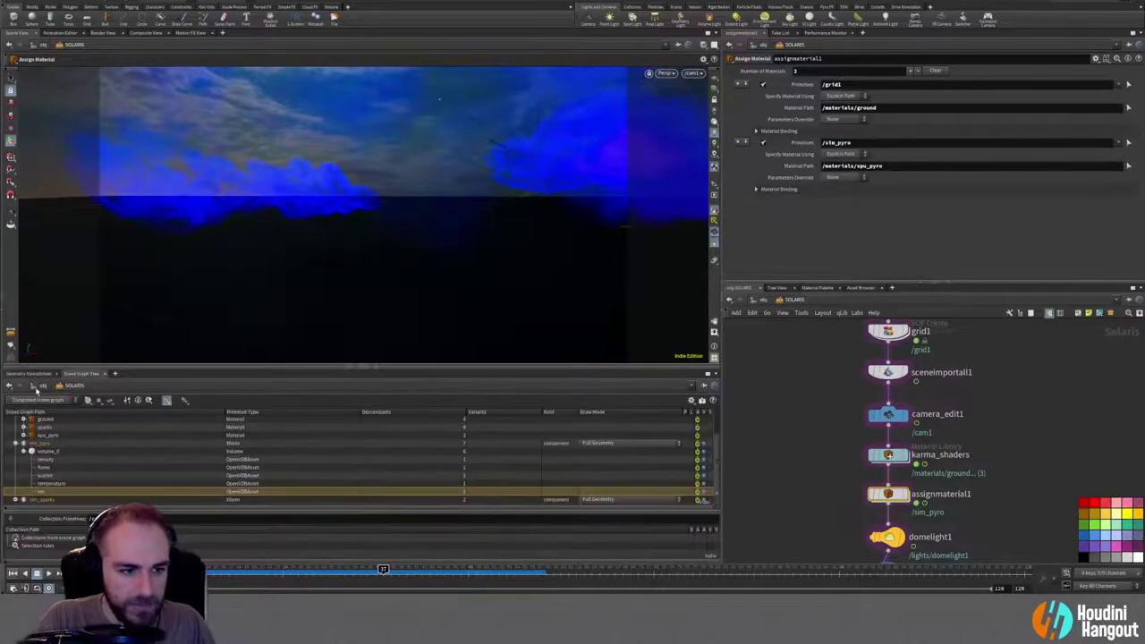
{"action": "scroll", "coordinate": [47, 456], "scroll_direction": "up", "scroll_amount": 1}
{"action": "scroll", "coordinate": [84, 474], "scroll_direction": "down", "scroll_amount": 1}
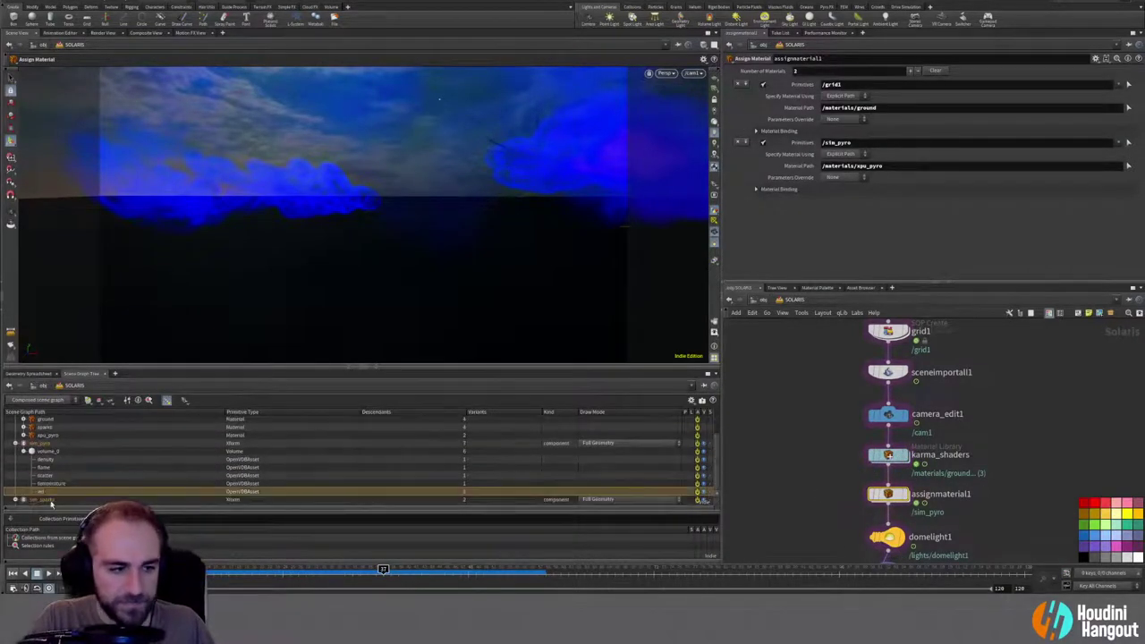
{"action": "left_click", "coordinate": [40, 502]}
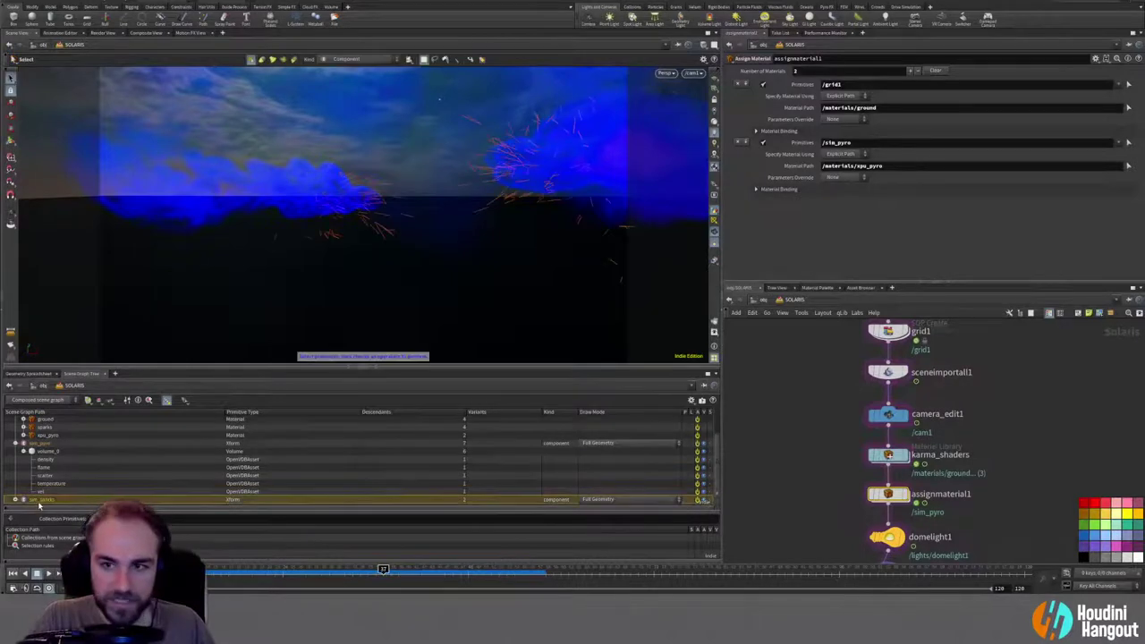
{"action": "left_click", "coordinate": [912, 71]}
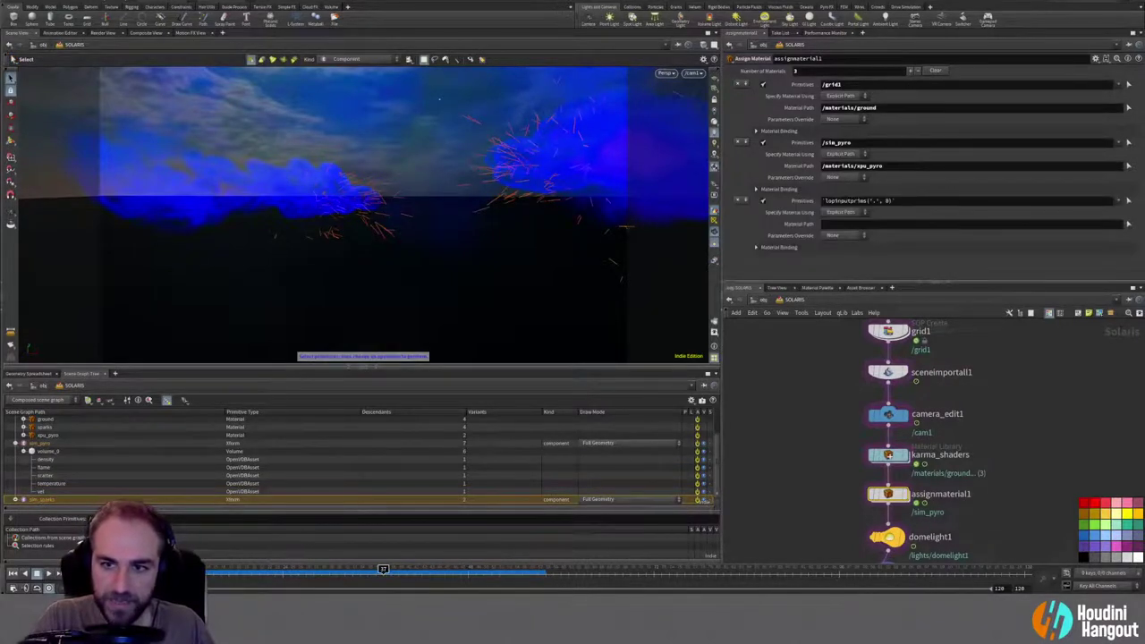
{"action": "left_click_drag", "start_coordinate": [775, 295], "coordinate": [882, 203]}
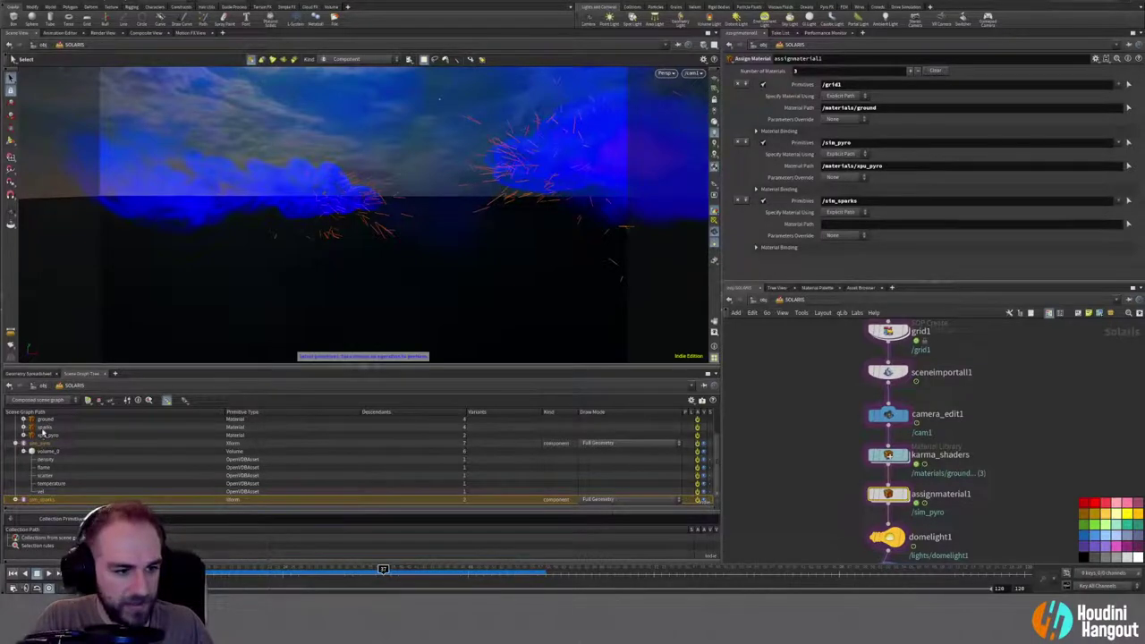
{"action": "left_click_drag", "start_coordinate": [44, 428], "coordinate": [837, 225]}
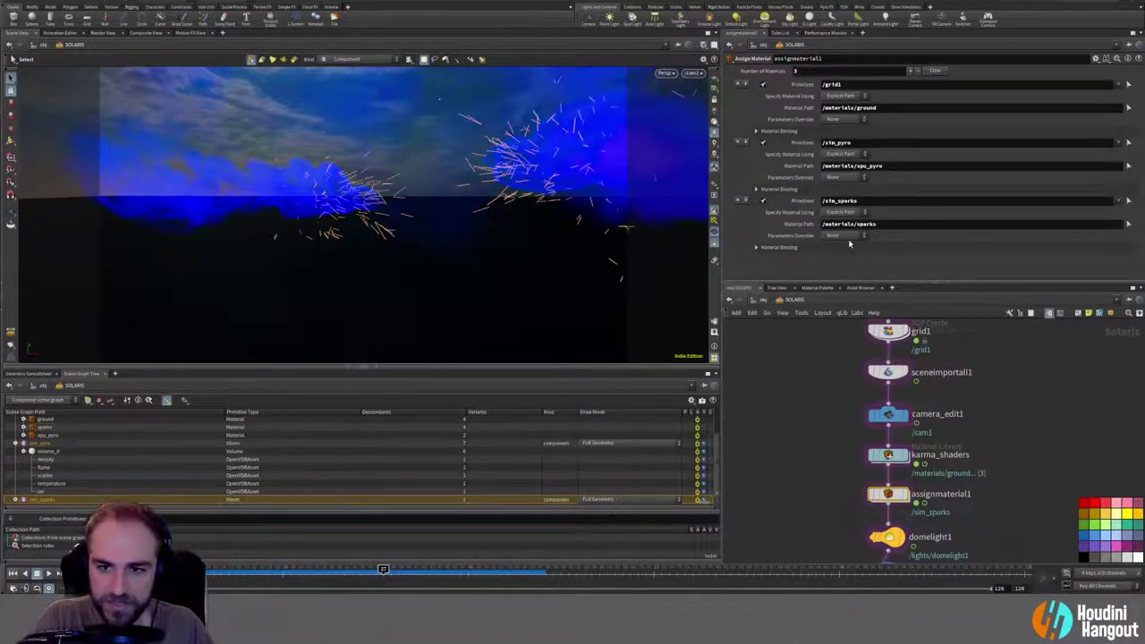
Step: Switch the SOLARIS viewport to Karma rendering and display the karma1 camera effects settings
{"action": "left_click", "coordinate": [666, 72]}
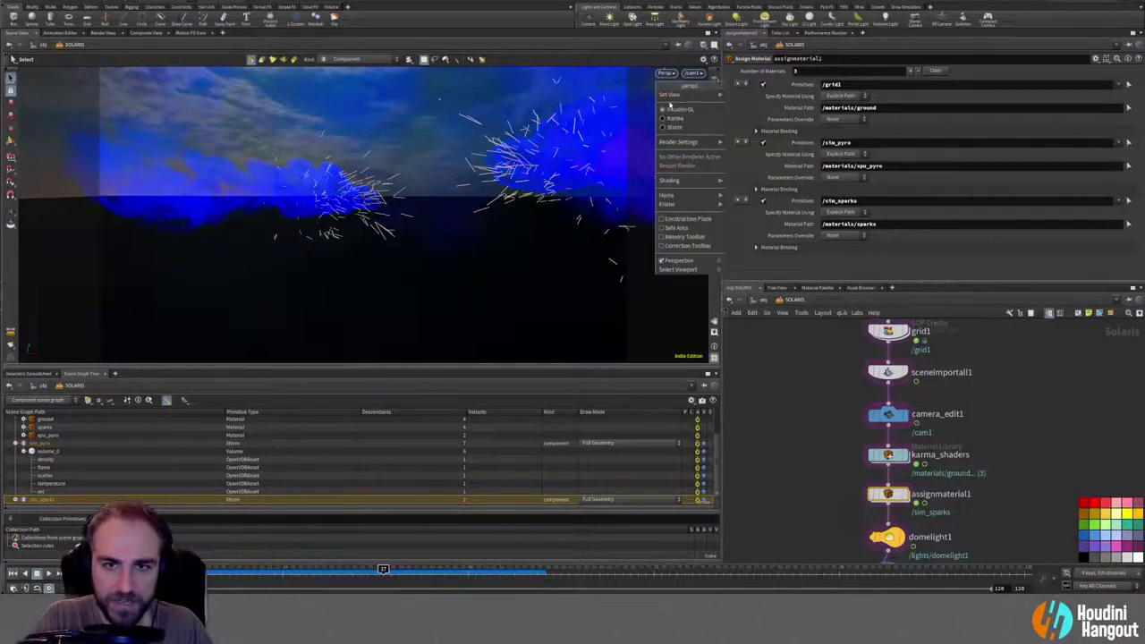
{"action": "left_click", "coordinate": [680, 115]}
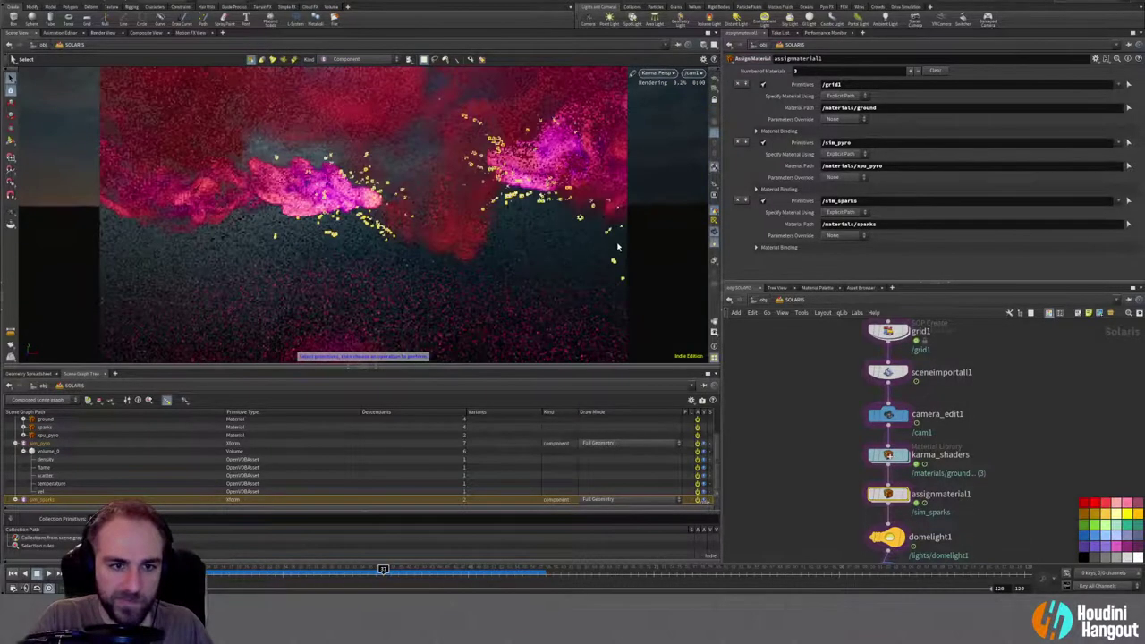
{"action": "left_click", "coordinate": [829, 432]}
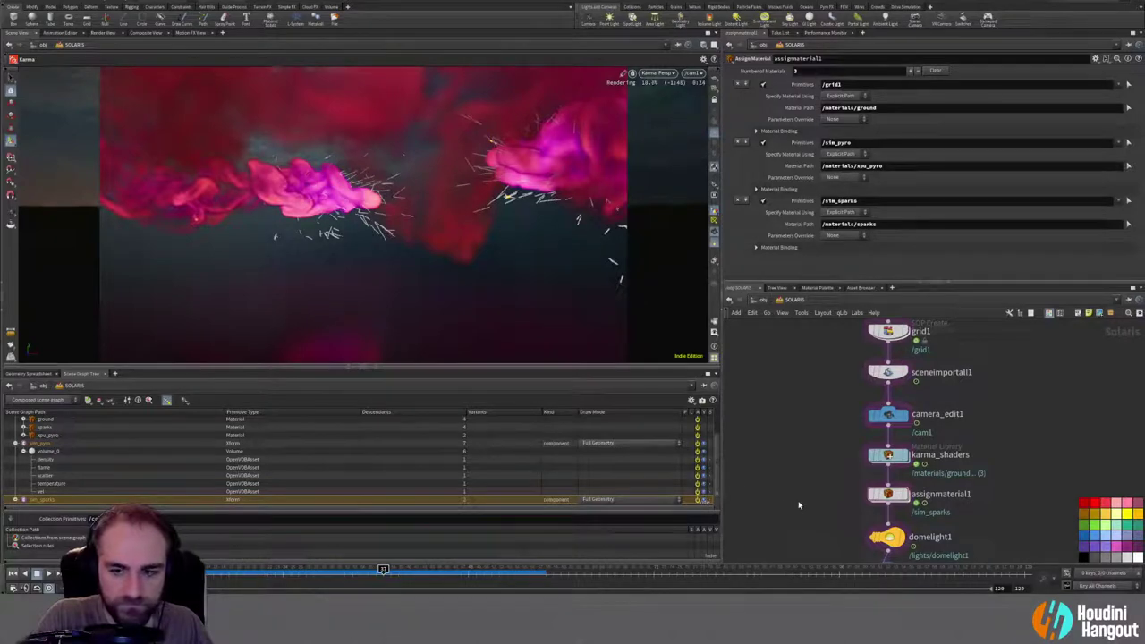
{"action": "middle_click_drag", "start_coordinate": [807, 524], "coordinate": [808, 470]}
{"action": "left_click", "coordinate": [885, 526]}
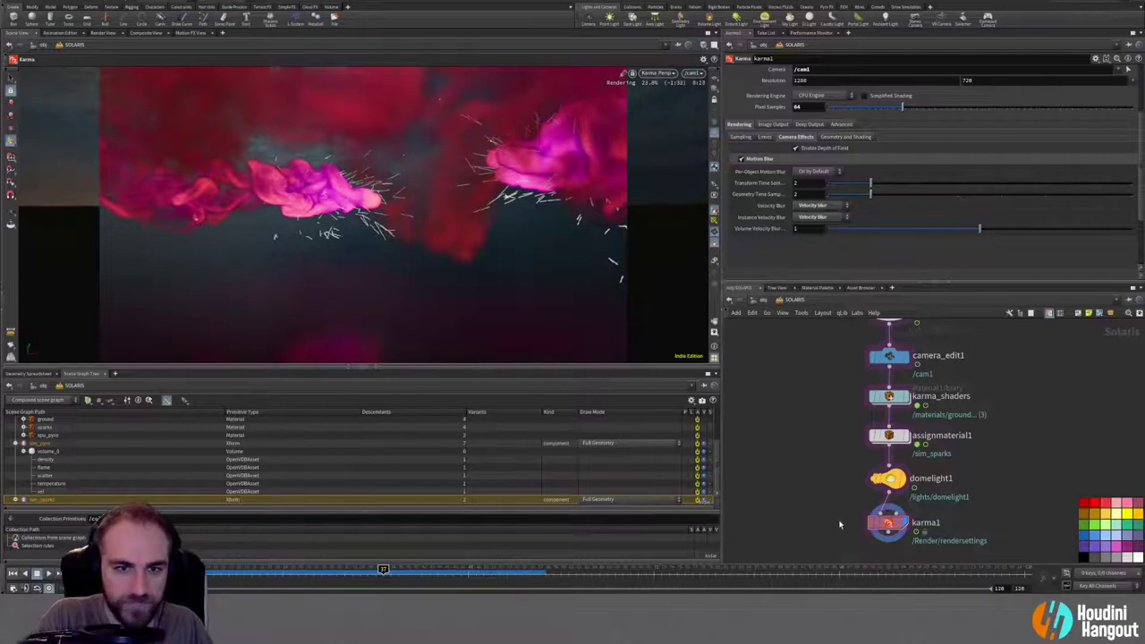
{"action": "middle_click_drag", "start_coordinate": [844, 455], "coordinate": [836, 482]}
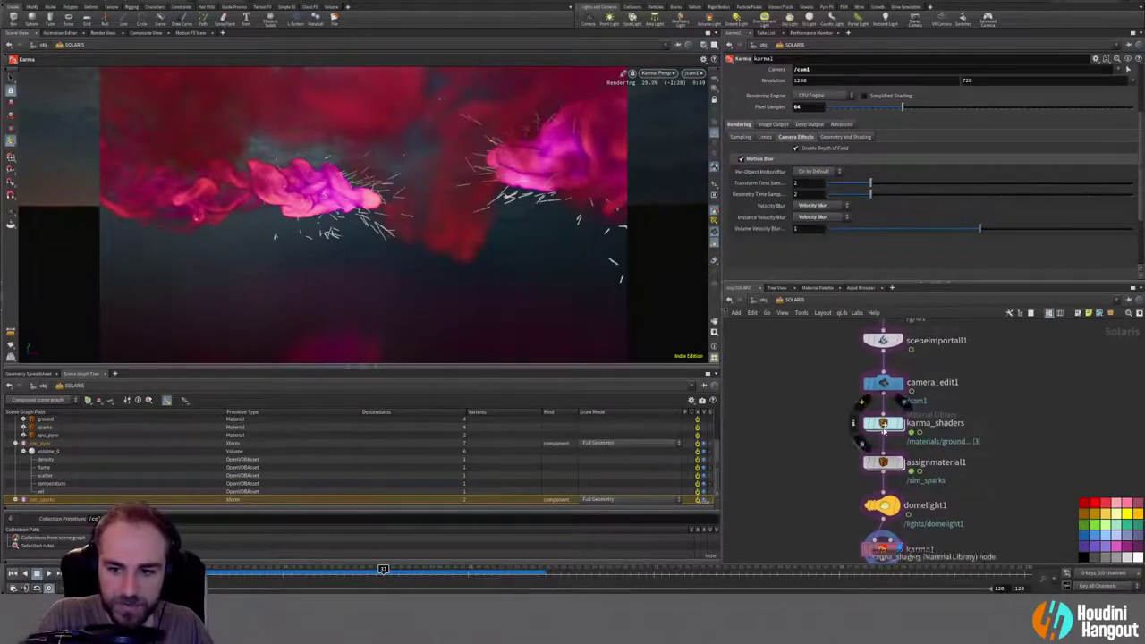
Step: Open the sparks material inside karma_shaders and browse the MaterialX node categories that can be added there
{"action": "double_click", "coordinate": [883, 425]}
{"action": "double_click", "coordinate": [967, 382]}
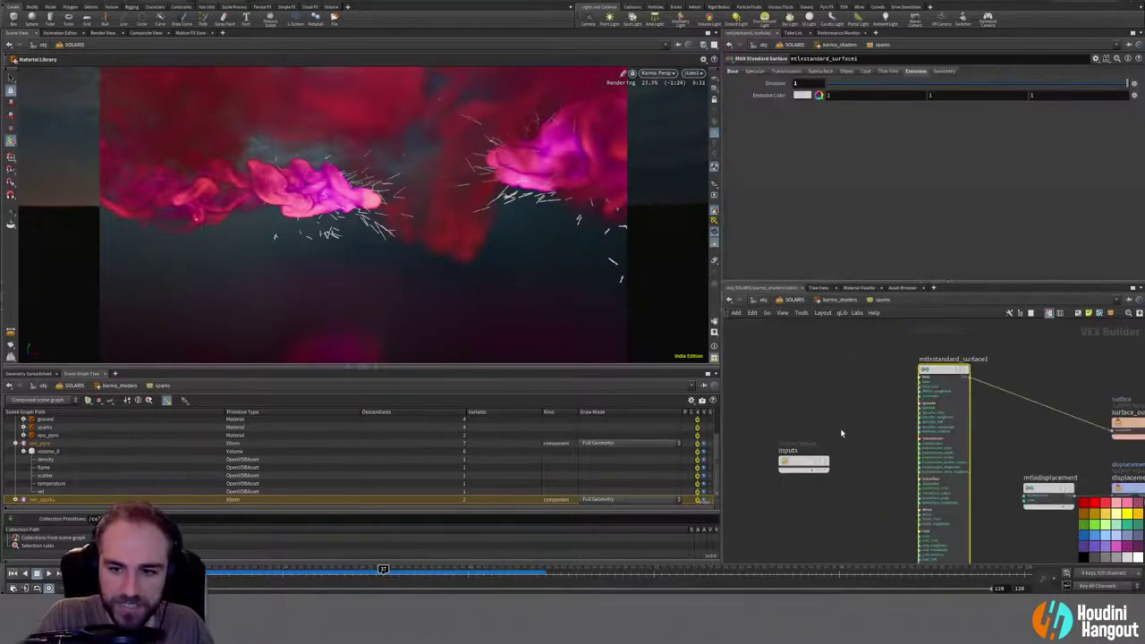
{"action": "key", "text": "Tab"}
{"action": "mouse_move", "coordinate": [851, 486]}
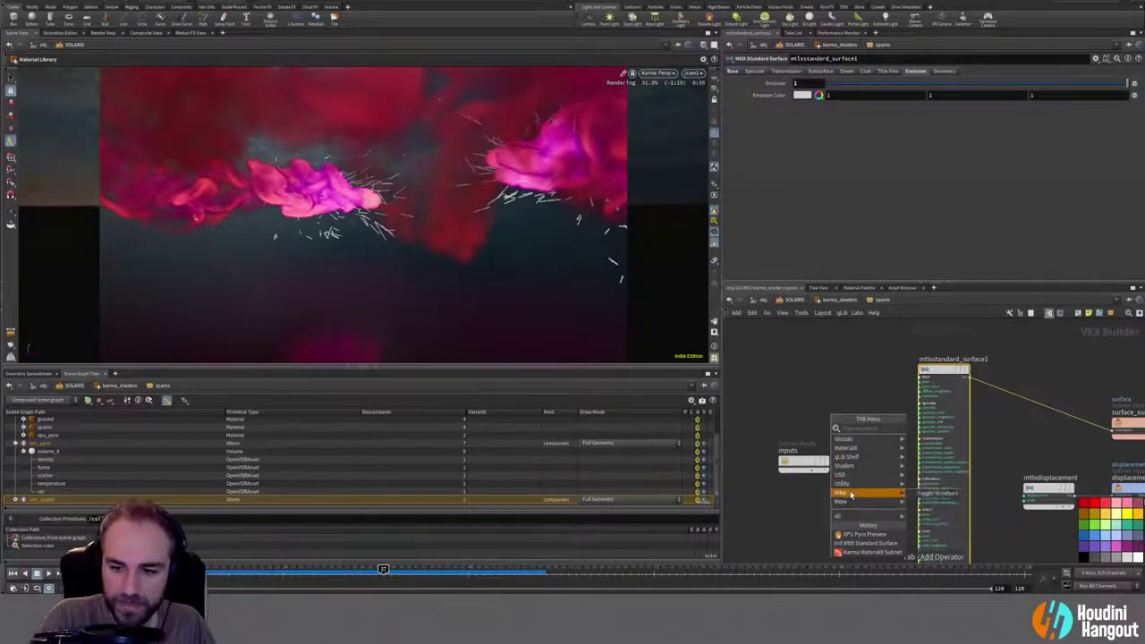
{"action": "mouse_move", "coordinate": [851, 452]}
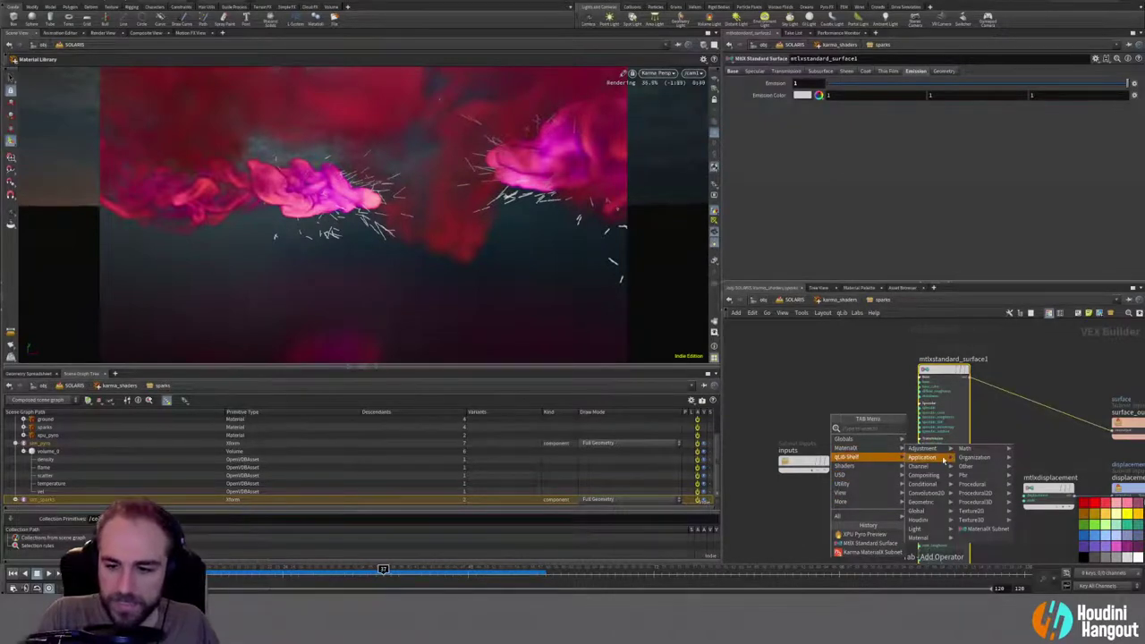
{"action": "mouse_move", "coordinate": [930, 519]}
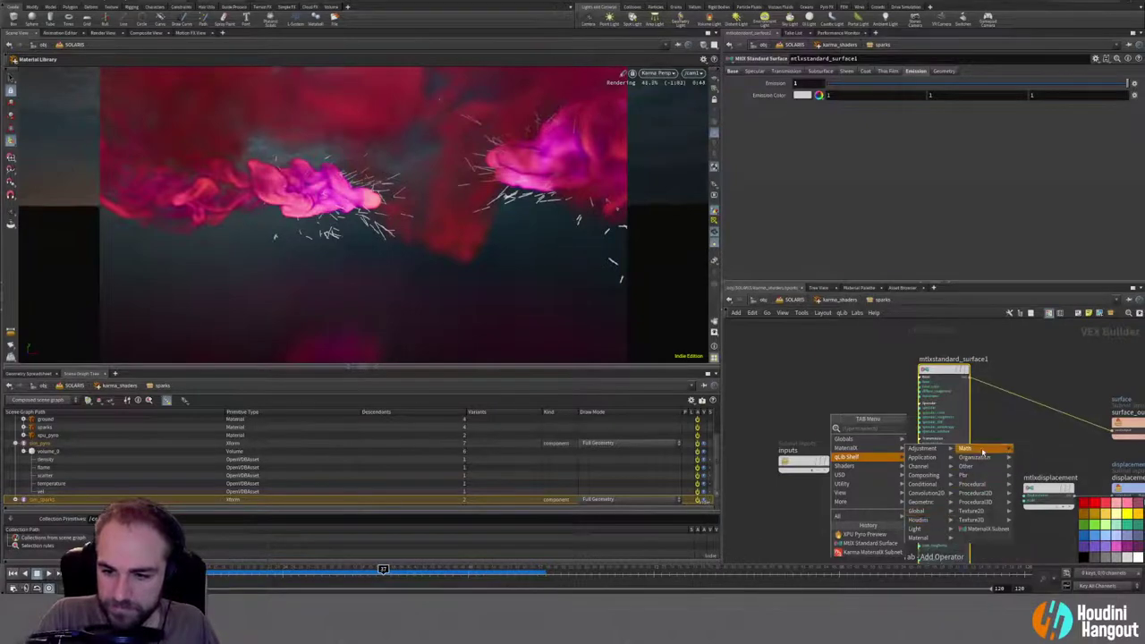
{"action": "mouse_move", "coordinate": [981, 451]}
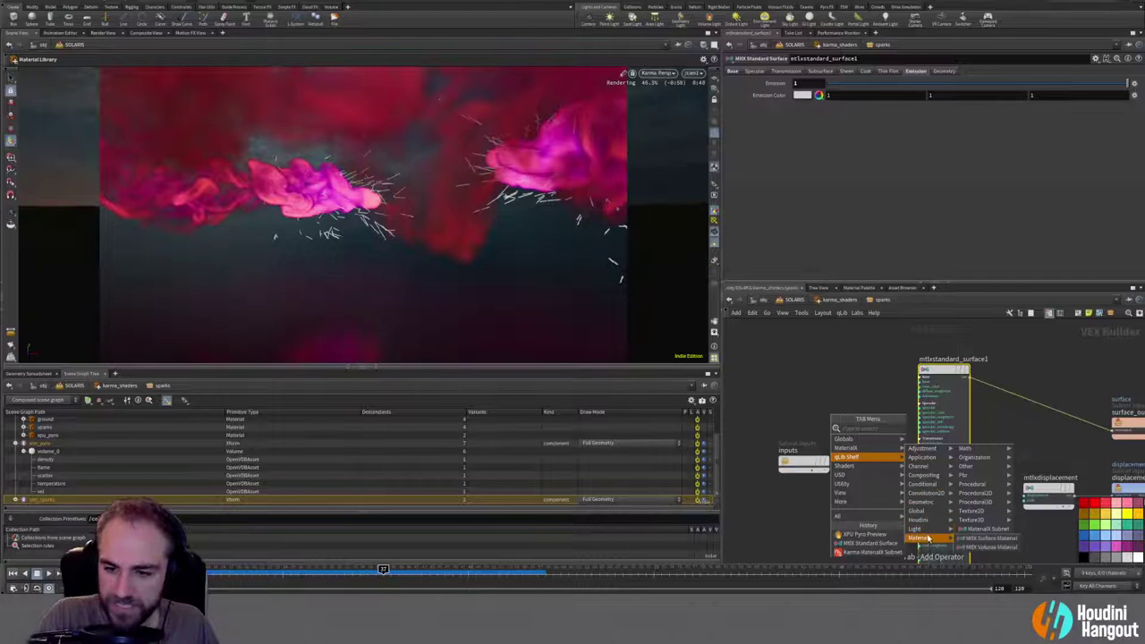
{"action": "mouse_move", "coordinate": [976, 513]}
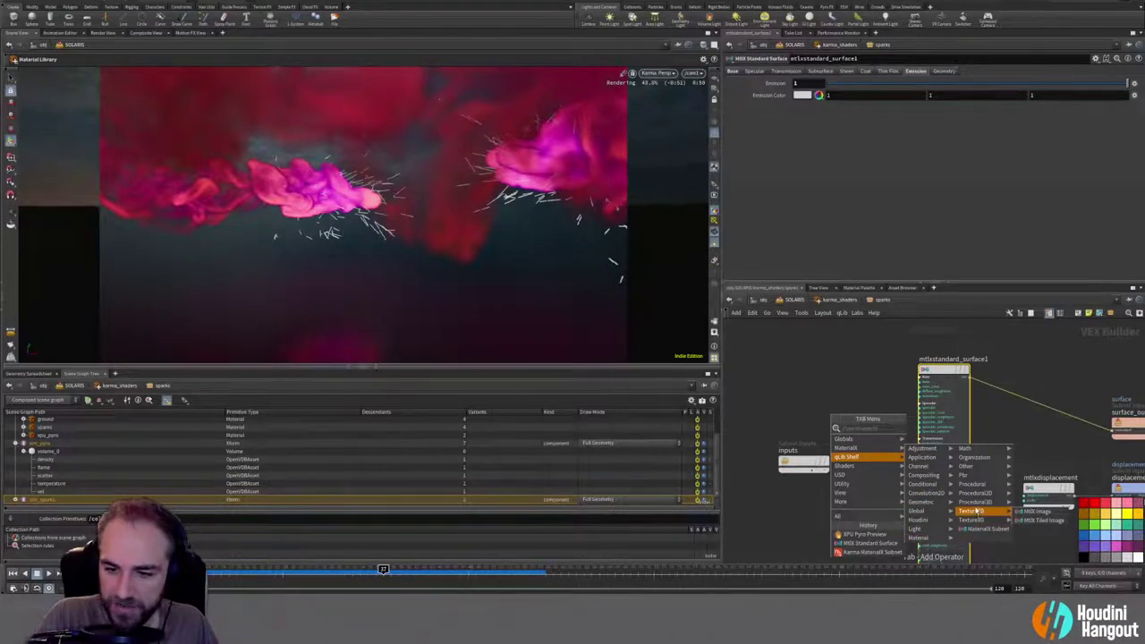
{"action": "mouse_move", "coordinate": [973, 485]}
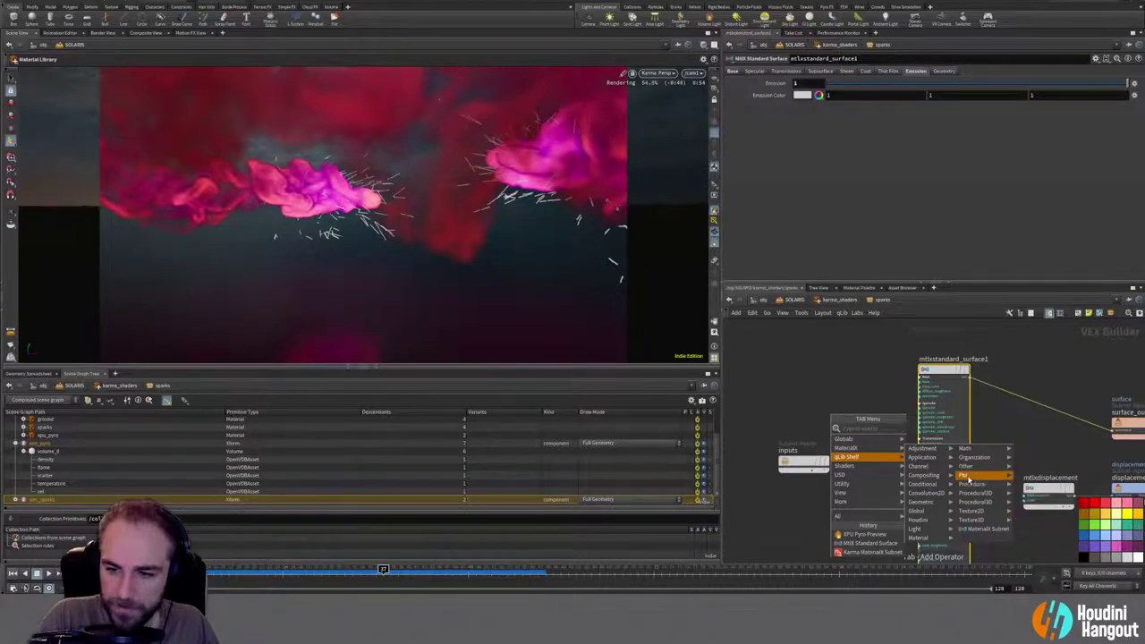
{"action": "key", "text": "Escape"}
Step: Search the nodes available inside the sparks material for color and import entries
{"action": "key", "text": "Tab"}
{"action": "type", "text": "color"}
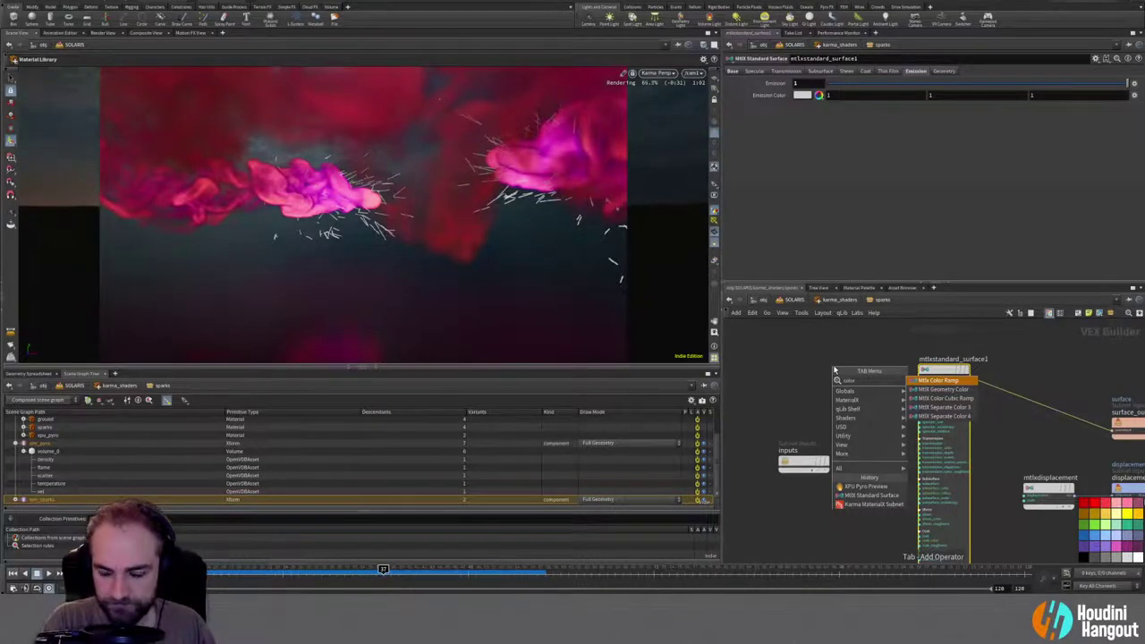
{"action": "key", "text": "BackSpace"}
{"action": "key", "text": "BackSpace"}
{"action": "key", "text": "BackSpace"}
{"action": "key", "text": "BackSpace"}
{"action": "key", "text": "BackSpace"}
{"action": "type", "text": "d"}
{"action": "key", "text": "BackSpace"}
{"action": "type", "text": "d"}
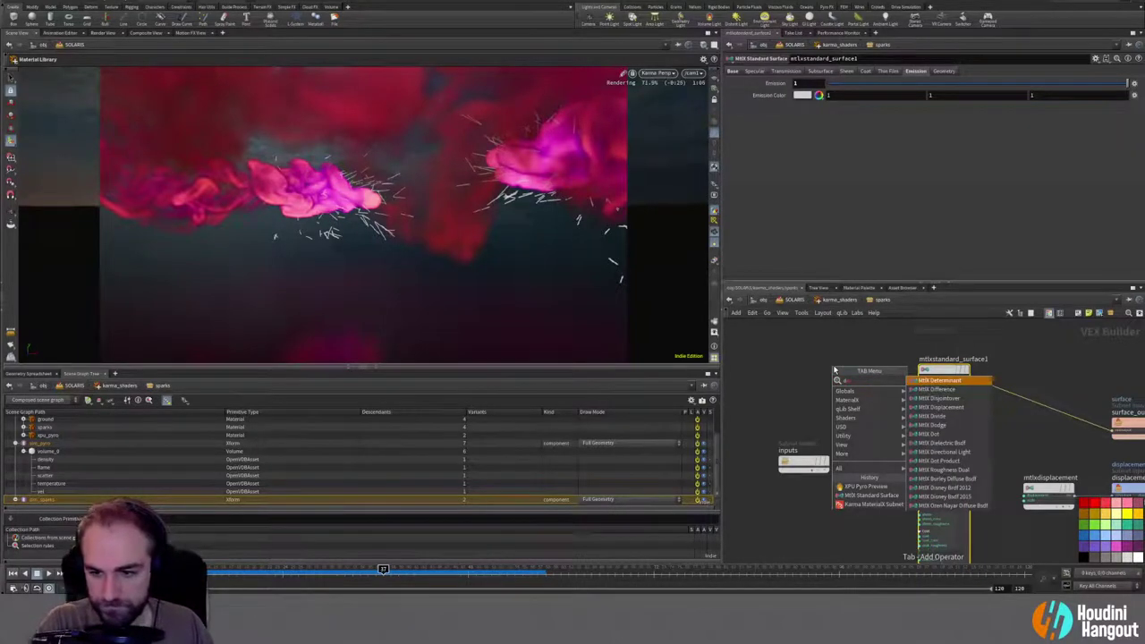
{"action": "key", "text": "BackSpace"}
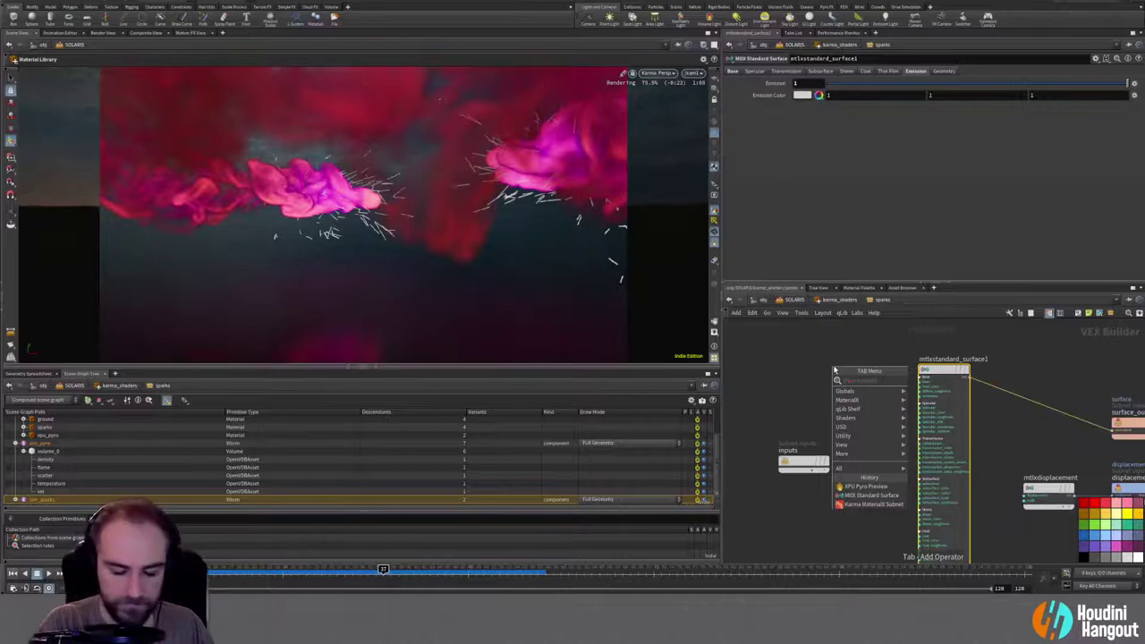
{"action": "type", "text": "i"}
{"action": "key", "text": "BackSpace"}
{"action": "type", "text": "imp"}
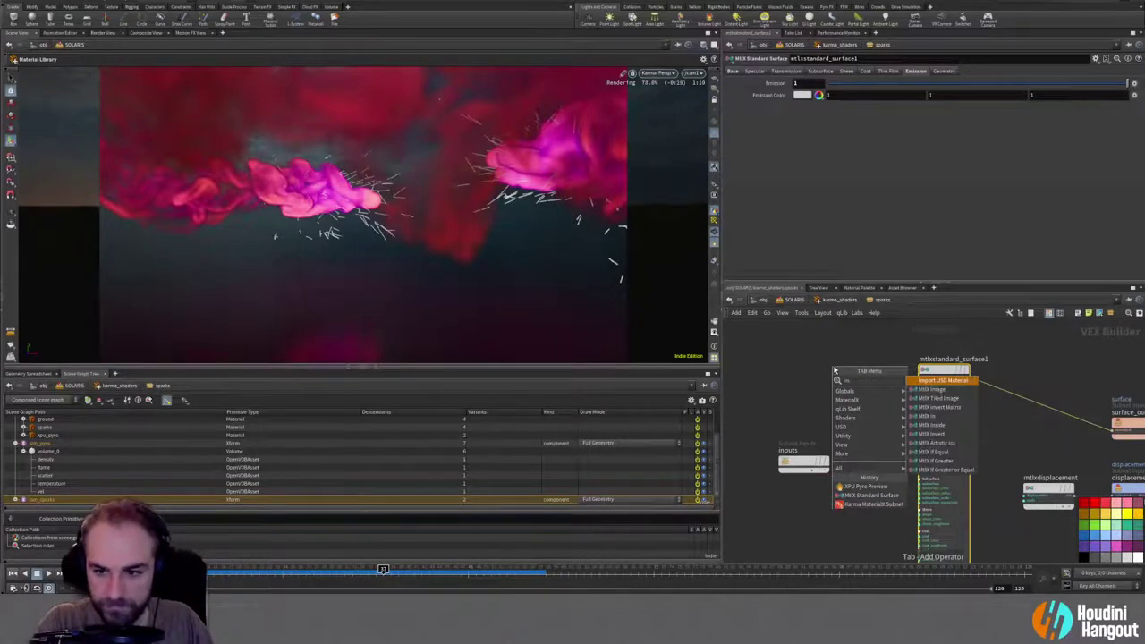
{"action": "type", "text": "or"}
{"action": "key", "text": "BackSpace"}
{"action": "key", "text": "BackSpace"}
{"action": "key", "text": "BackSpace"}
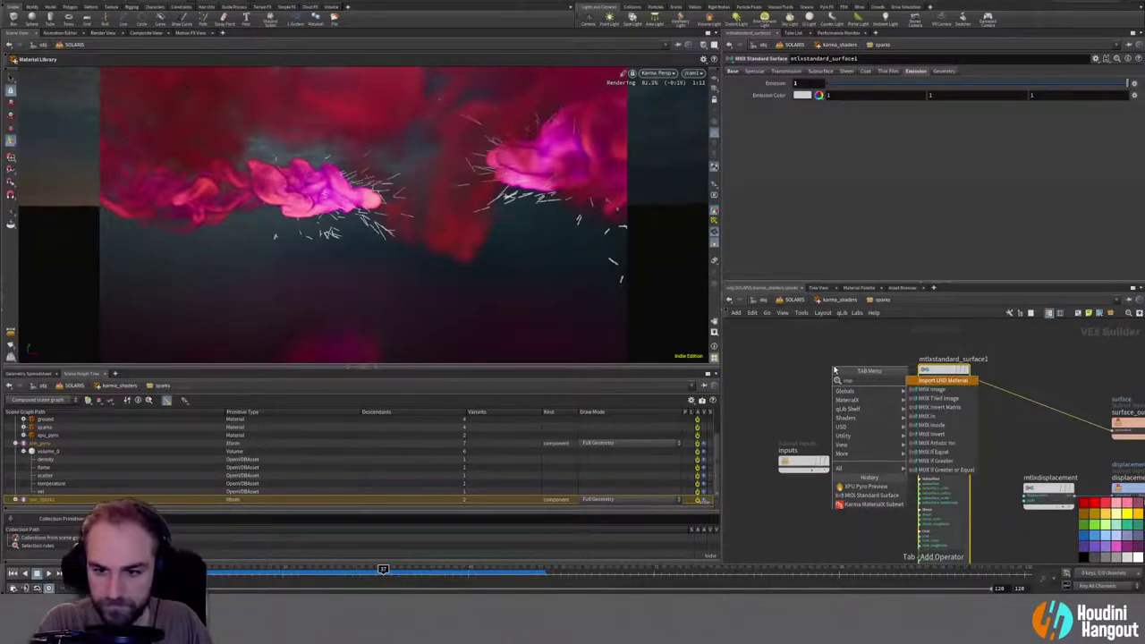
{"action": "key", "text": "BackSpace"}
{"action": "key", "text": "BackSpace"}
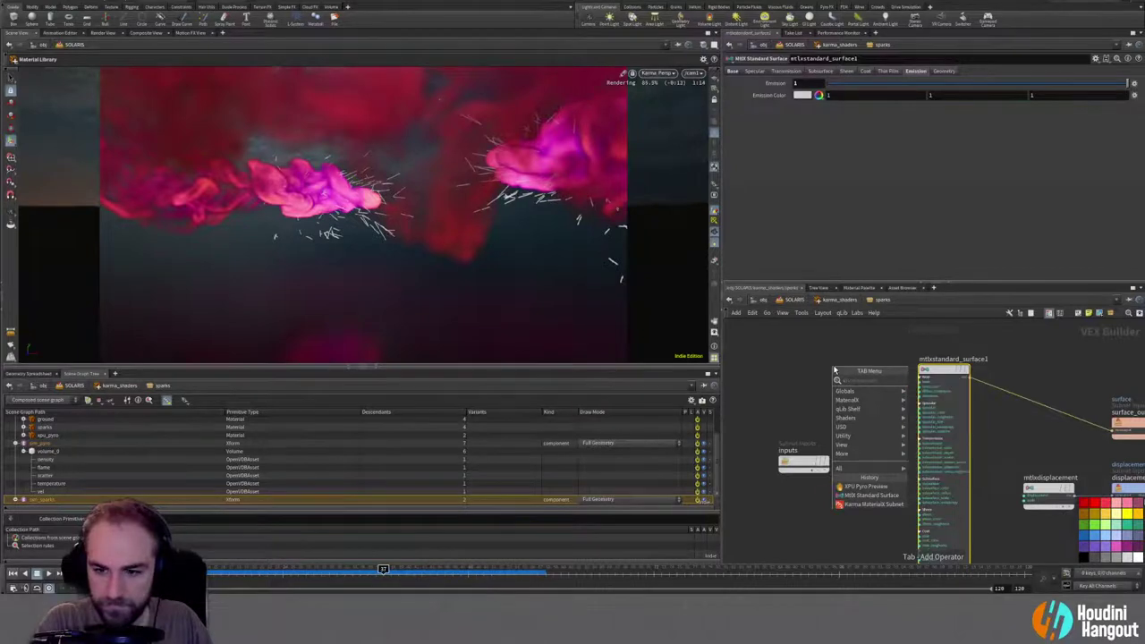
{"action": "type", "text": "c"}
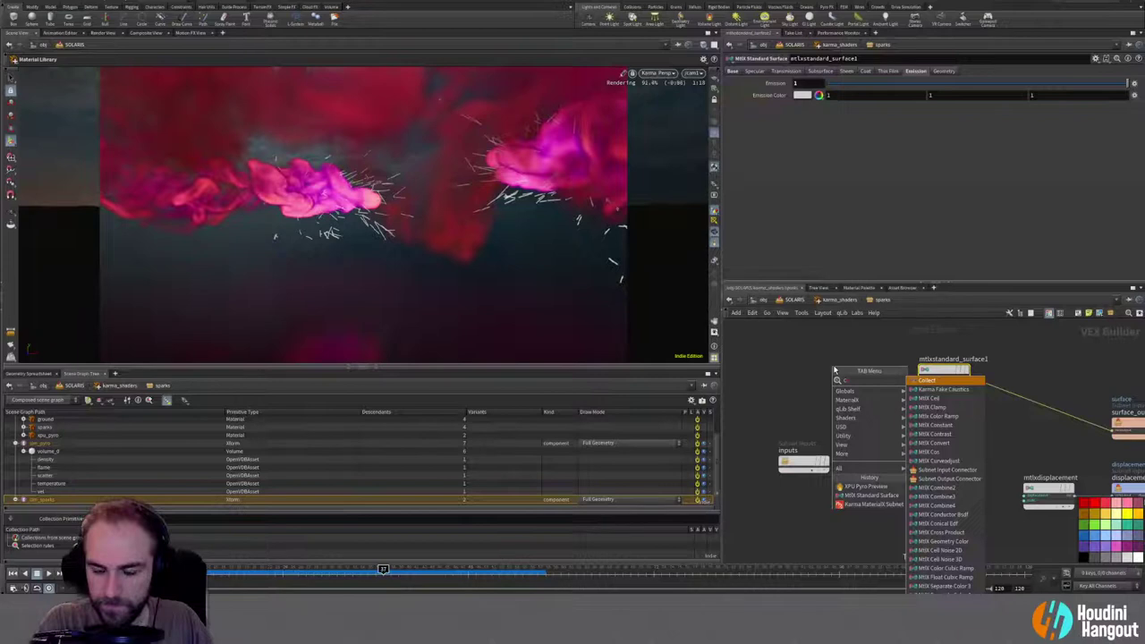
{"action": "key", "text": "BackSpace"}
{"action": "mouse_move", "coordinate": [865, 396]}
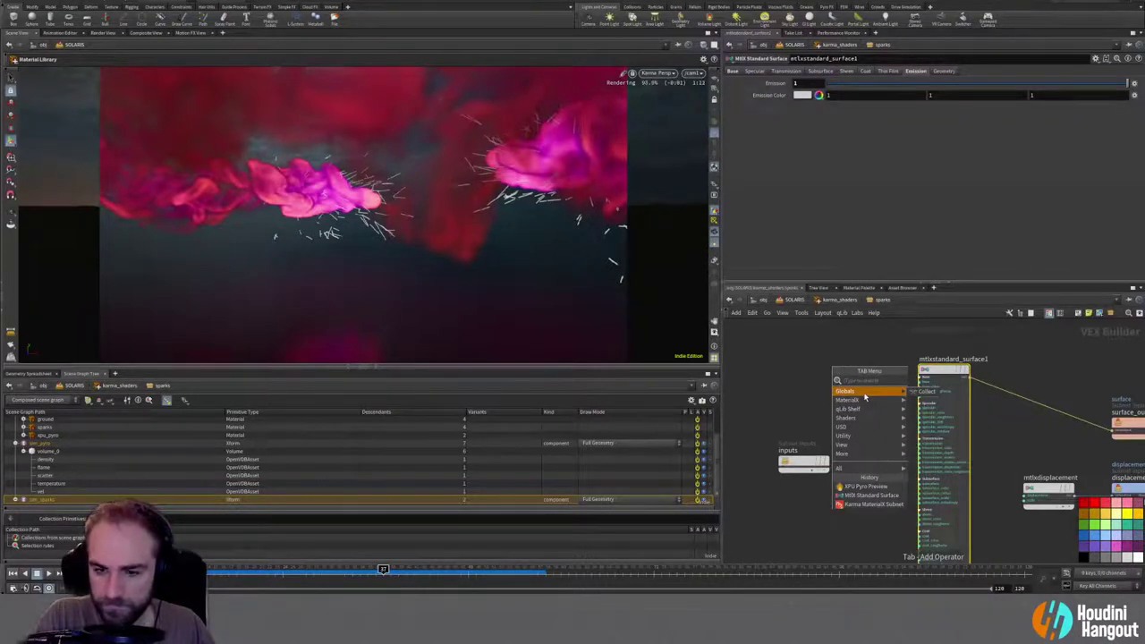
{"action": "key", "text": "Escape"}
Step: Go up to the karma_shaders network and search its available nodes for attribute and color entries
{"action": "key", "text": "u"}
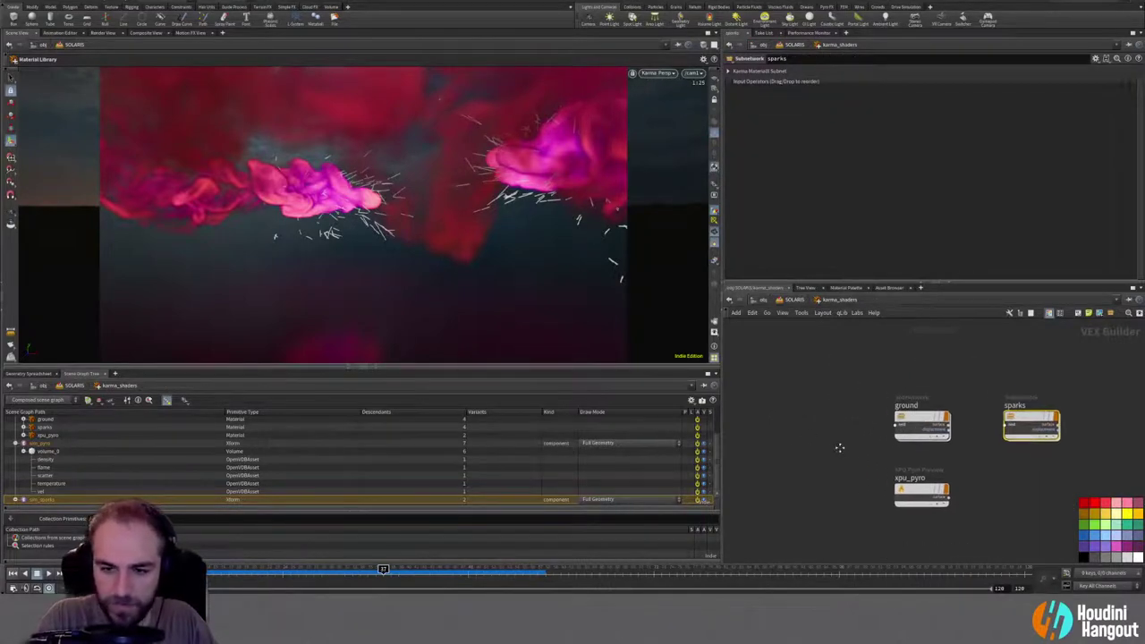
{"action": "key", "text": "Tab"}
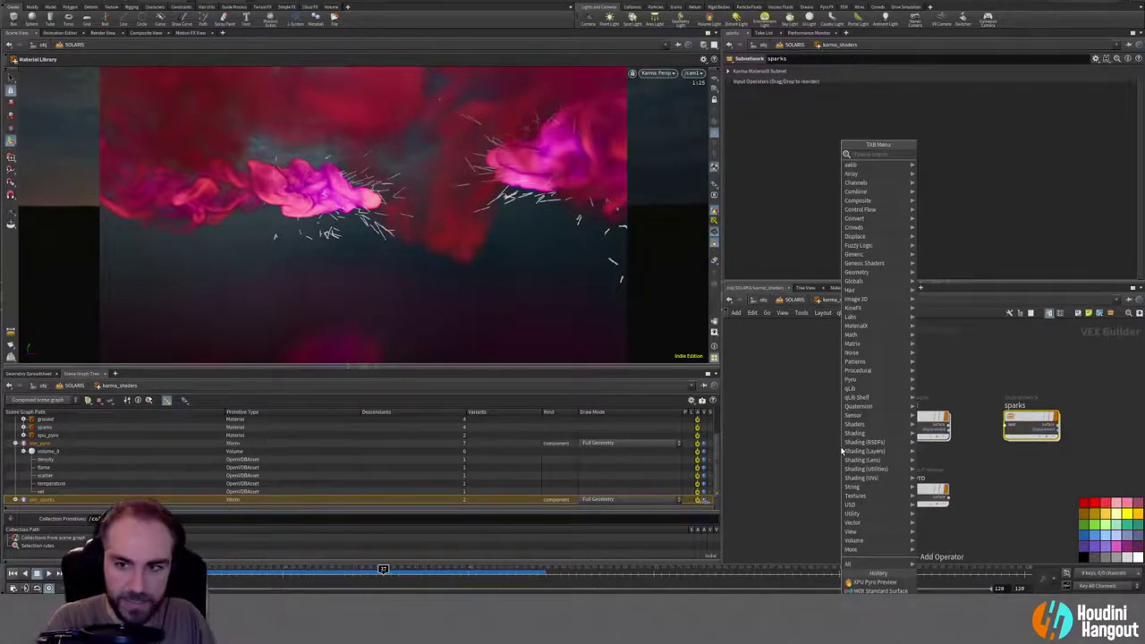
{"action": "type", "text": "at"}
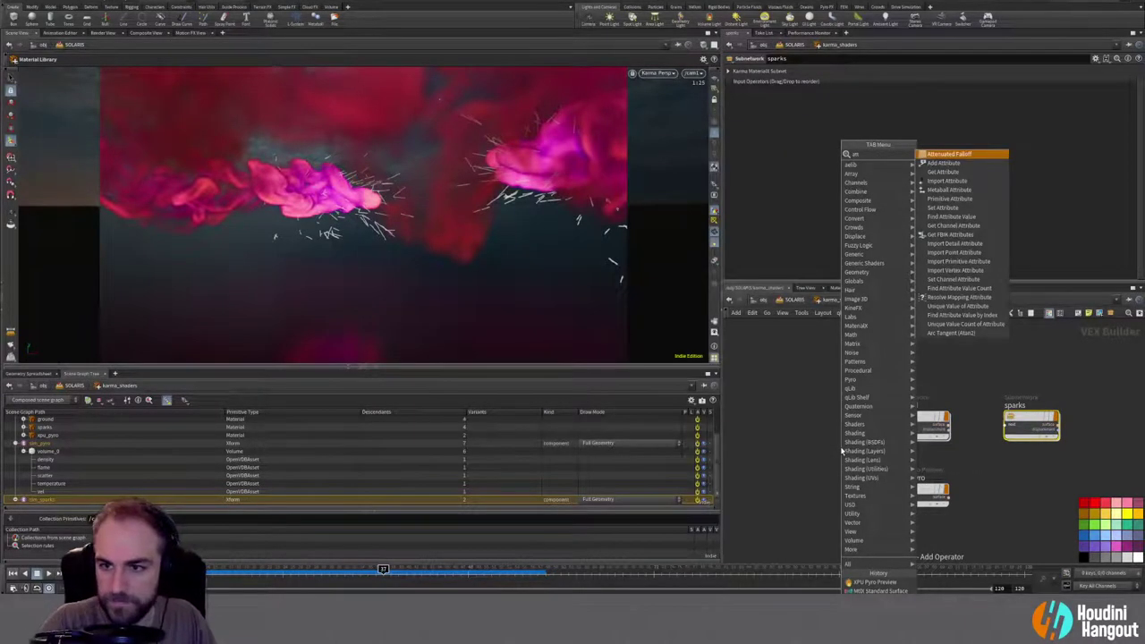
{"action": "key", "text": "BackSpace"}
{"action": "key", "text": "BackSpace"}
{"action": "type", "text": "co"}
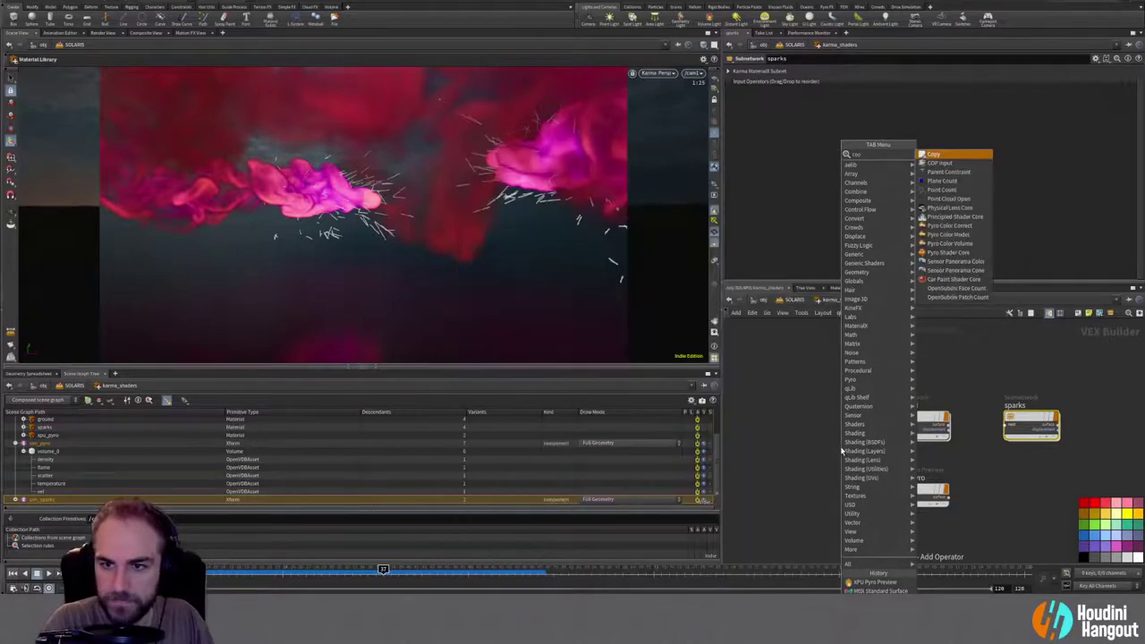
{"action": "type", "text": "lor"}
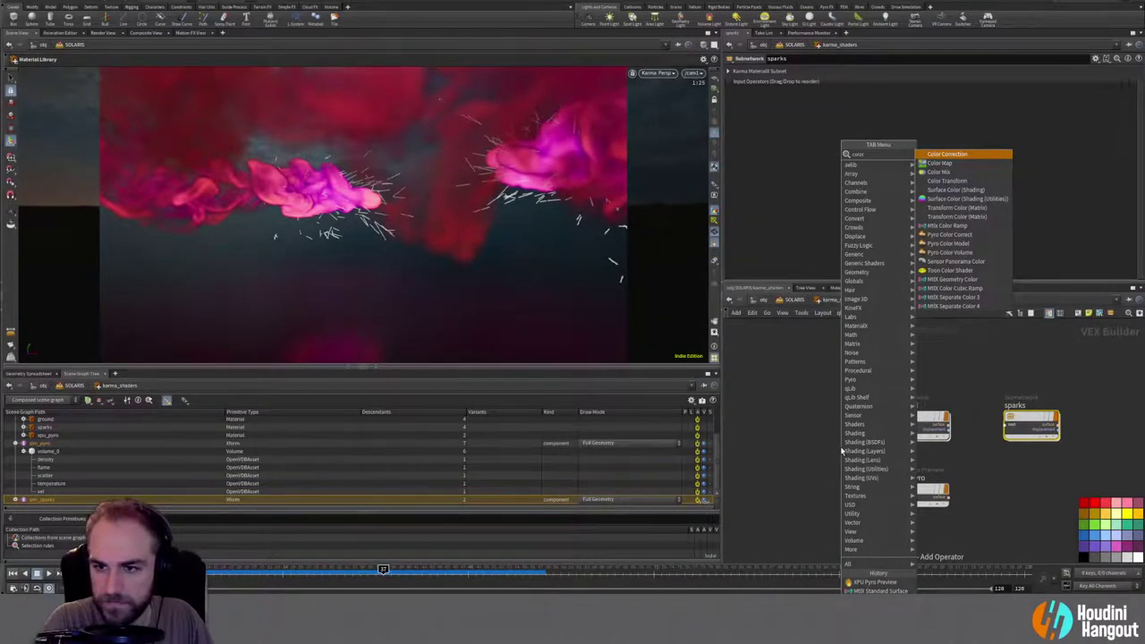
{"action": "key", "text": "BackSpace"}
{"action": "key", "text": "BackSpace"}
{"action": "key", "text": "BackSpace"}
{"action": "key", "text": "BackSpace"}
{"action": "key", "text": "BackSpace"}
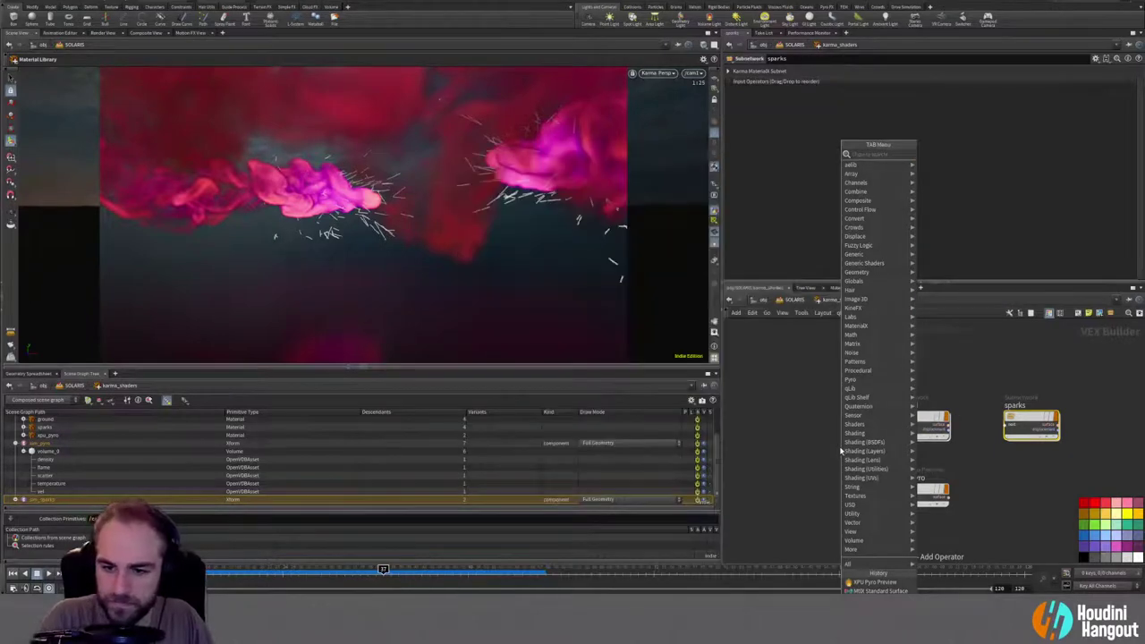
{"action": "left_click", "coordinate": [815, 446]}
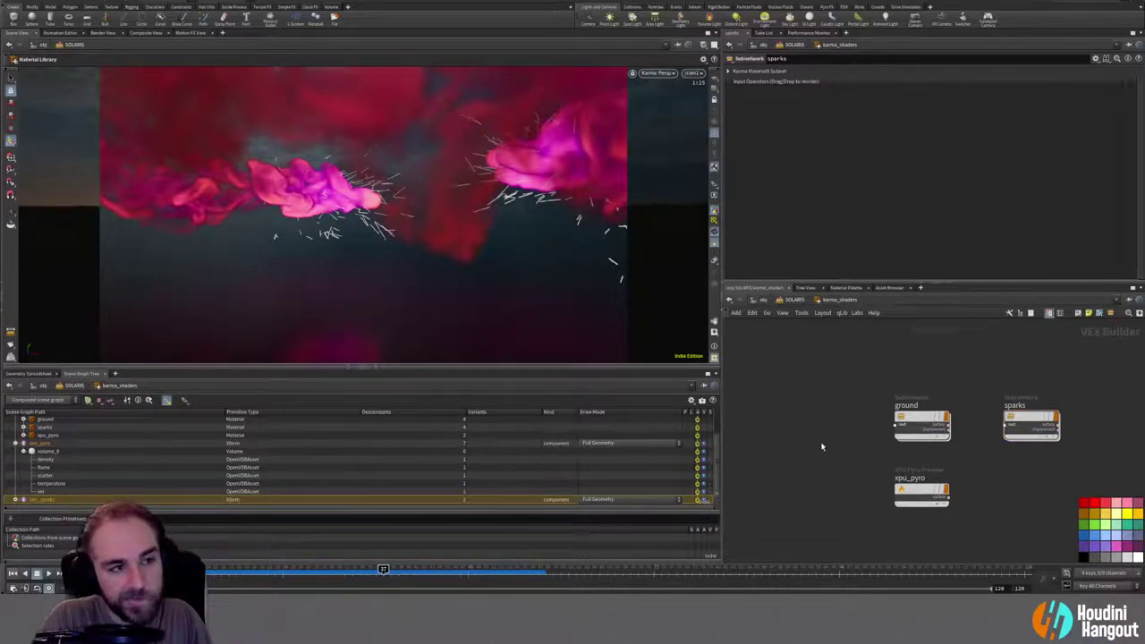
Step: Add a Global Variables node to the karma_shaders network, beside the ground material
{"action": "key", "text": "Tab"}
{"action": "type", "text": "glos"}
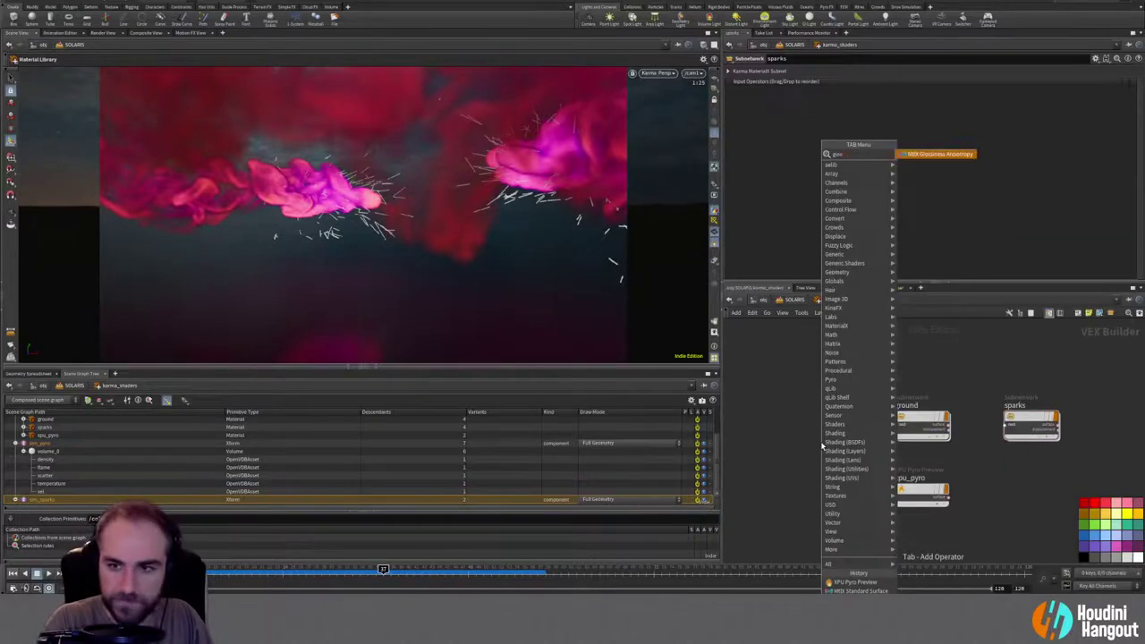
{"action": "key", "text": "BackSpace"}
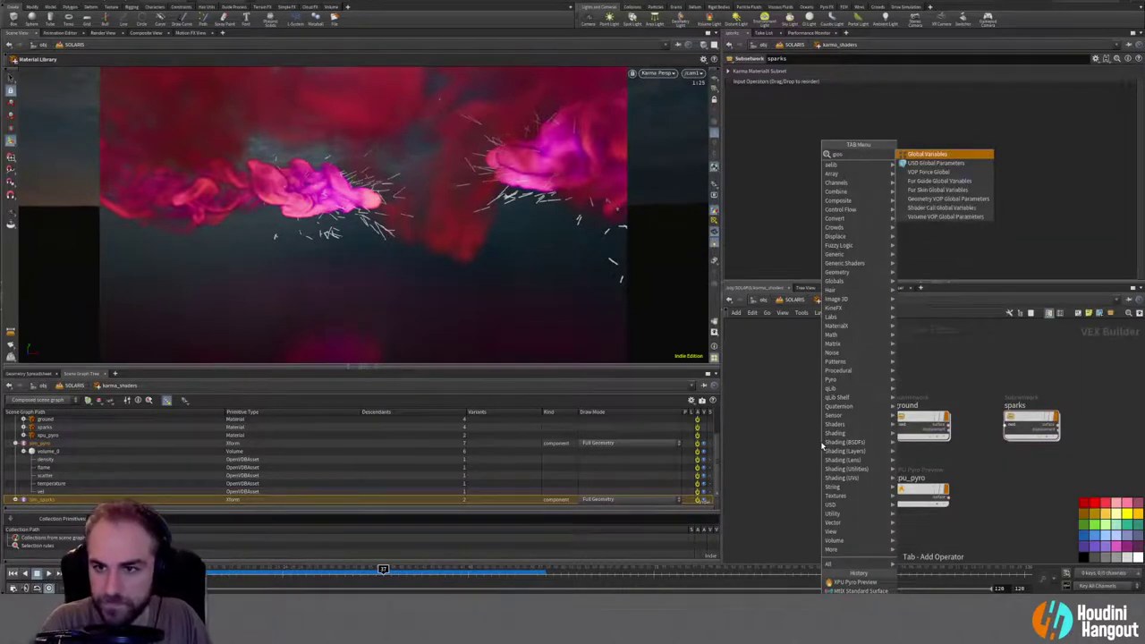
{"action": "left_click", "coordinate": [926, 156]}
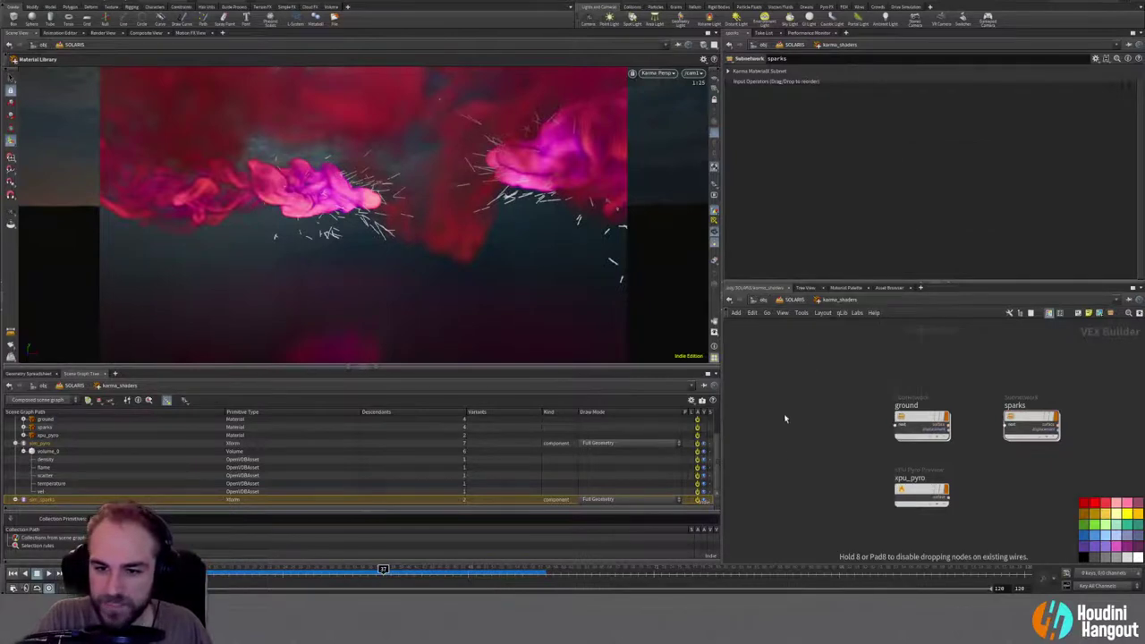
{"action": "left_click", "coordinate": [786, 396]}
{"action": "scroll", "coordinate": [816, 412], "scroll_direction": "up", "scroll_amount": 3}
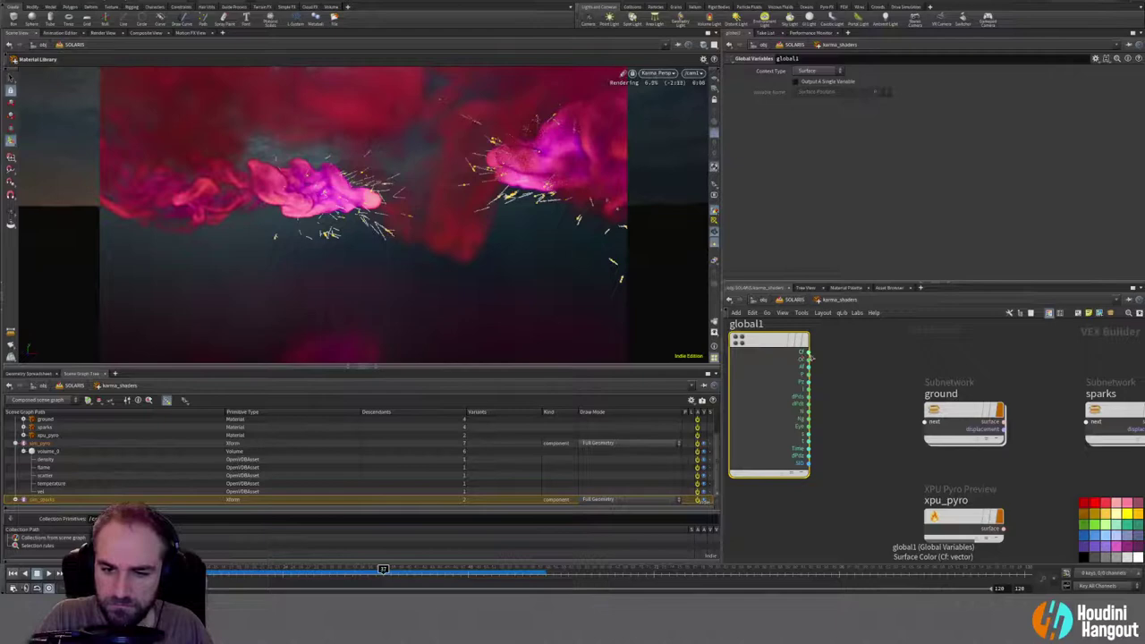
Step: Wire the Global Variables node's Cf output into the ground material and connect that input to mtlxstandard_surface1's base_color inside it
{"action": "left_click_drag", "start_coordinate": [808, 354], "coordinate": [926, 421]}
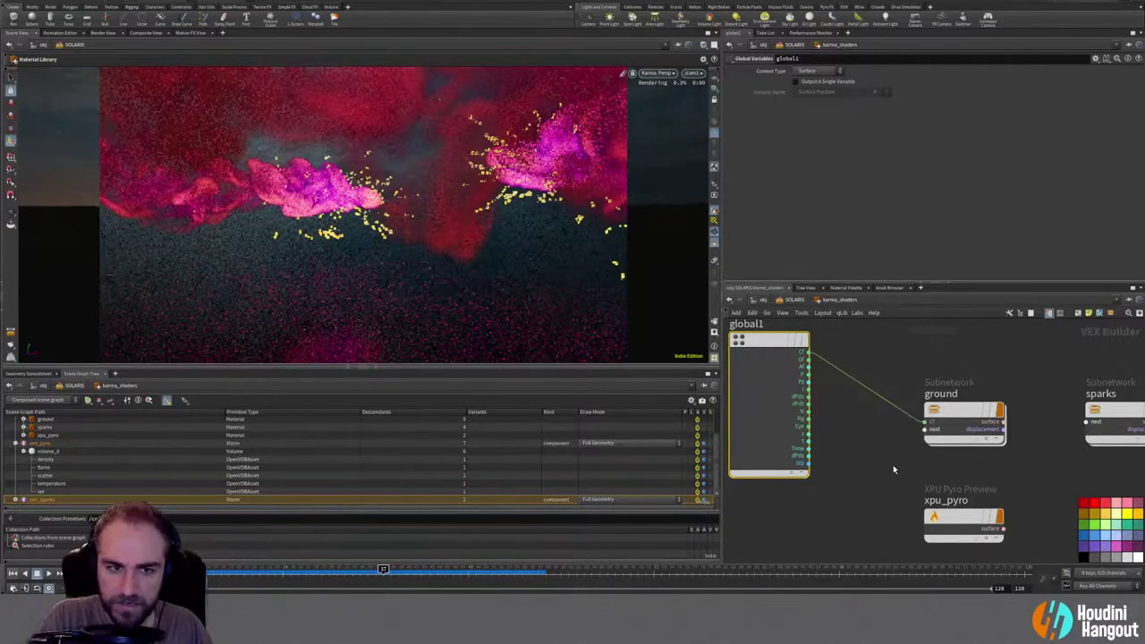
{"action": "double_click", "coordinate": [962, 411]}
{"action": "scroll", "coordinate": [862, 451], "scroll_direction": "up", "scroll_amount": 4}
{"action": "left_click_drag", "start_coordinate": [841, 474], "coordinate": [885, 391]}
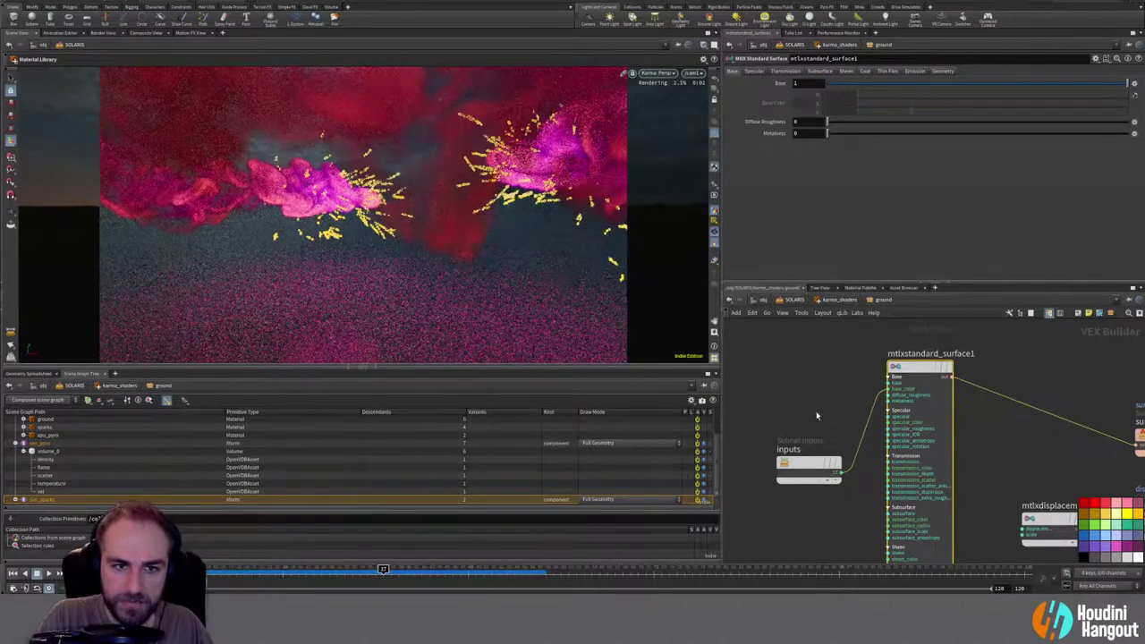
Step: Return to the SOLARIS network and display the karma1 node's render settings
{"action": "key", "text": "u"}
{"action": "key", "text": "u"}
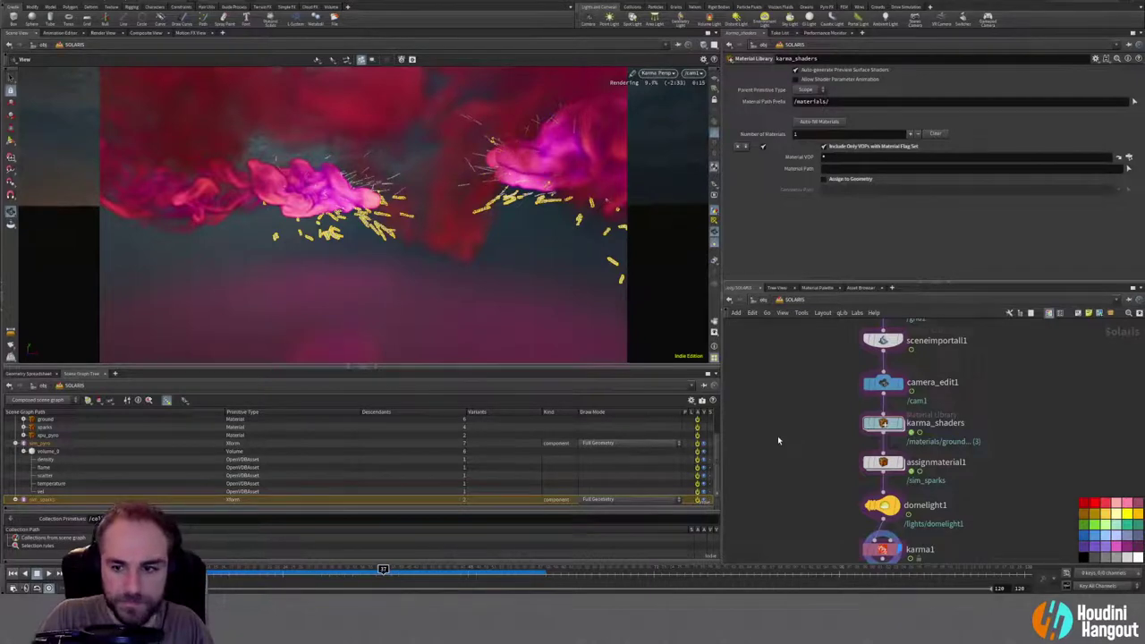
{"action": "key", "text": "h"}
{"action": "right_click_drag", "start_coordinate": [803, 413], "coordinate": [794, 411]}
{"action": "middle_click_drag", "start_coordinate": [798, 412], "coordinate": [796, 428]}
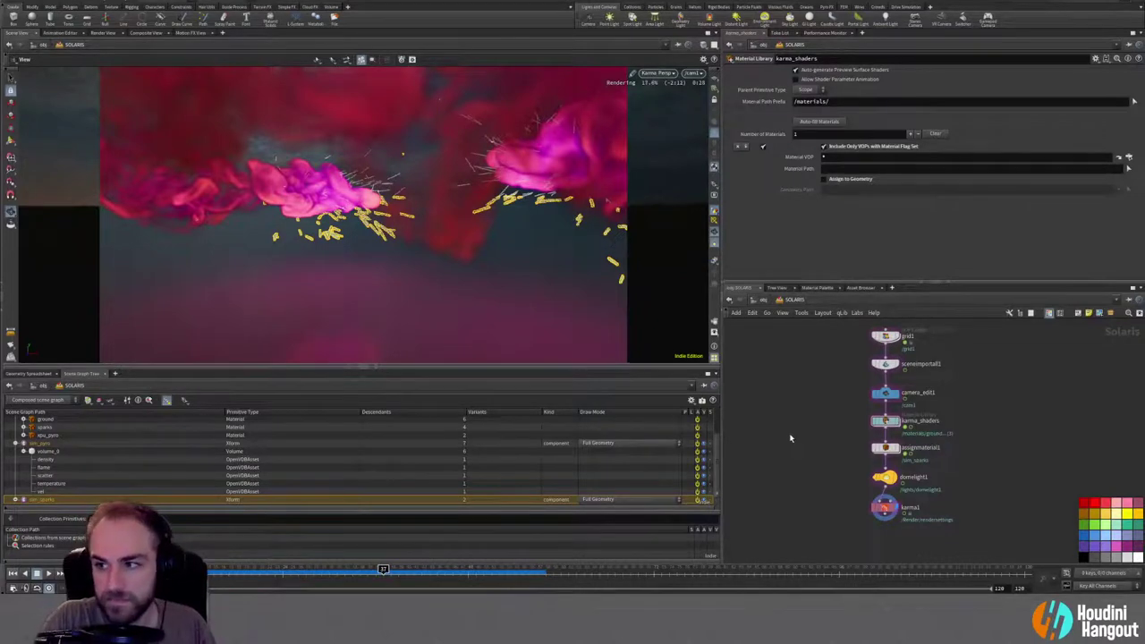
{"action": "left_click", "coordinate": [876, 505]}
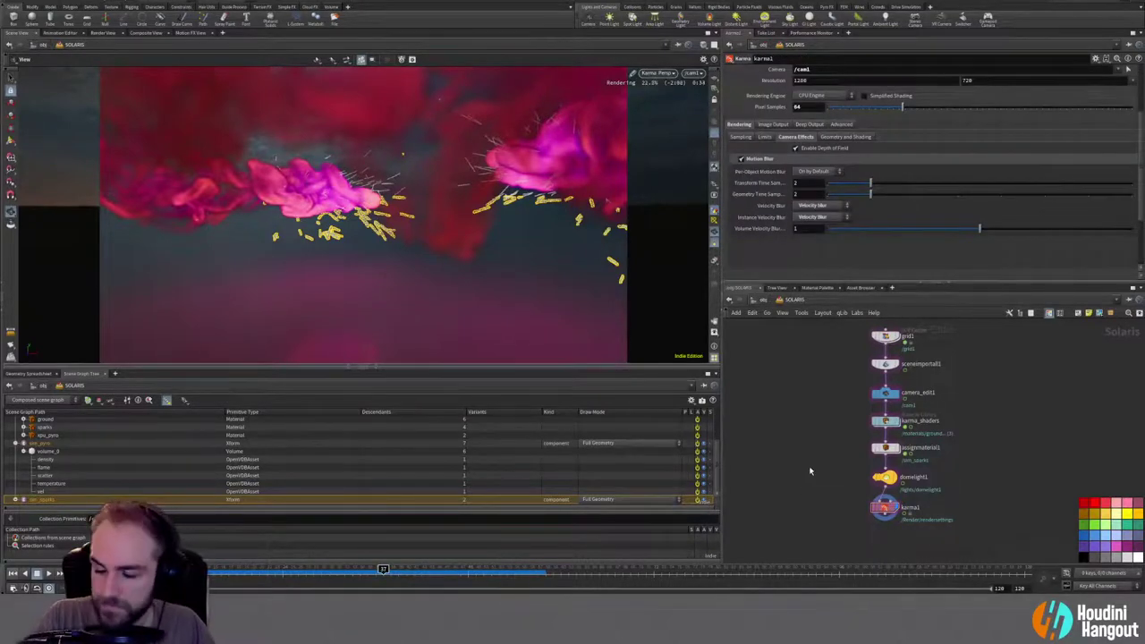
Step: Delete the Global Variables node from the karma_shaders network
{"action": "double_click", "coordinate": [885, 421]}
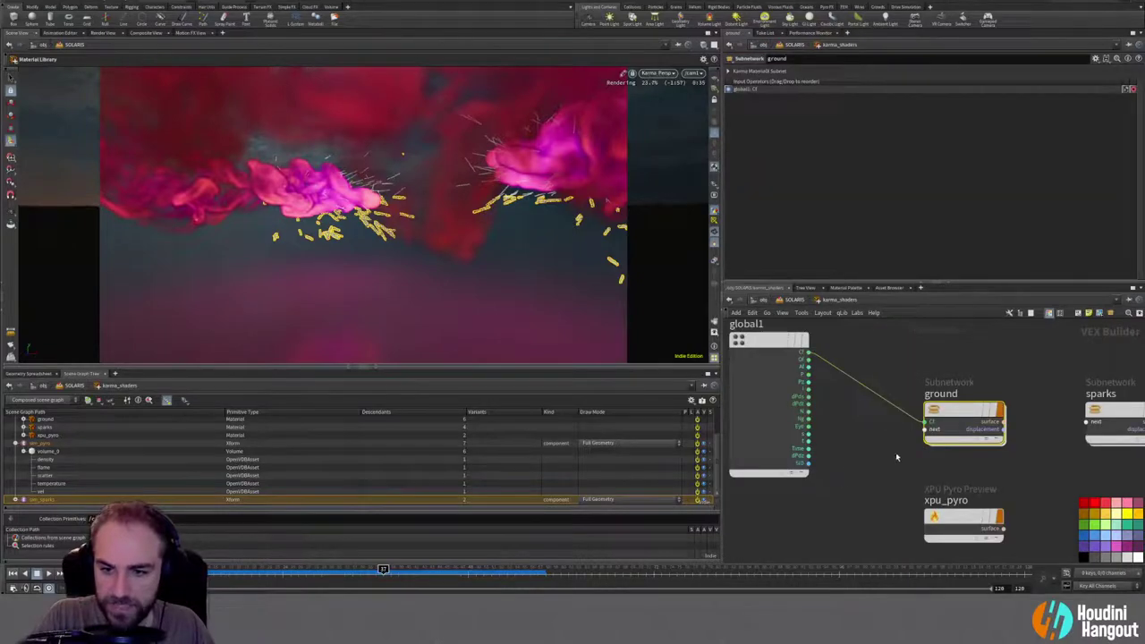
{"action": "left_click", "coordinate": [769, 341]}
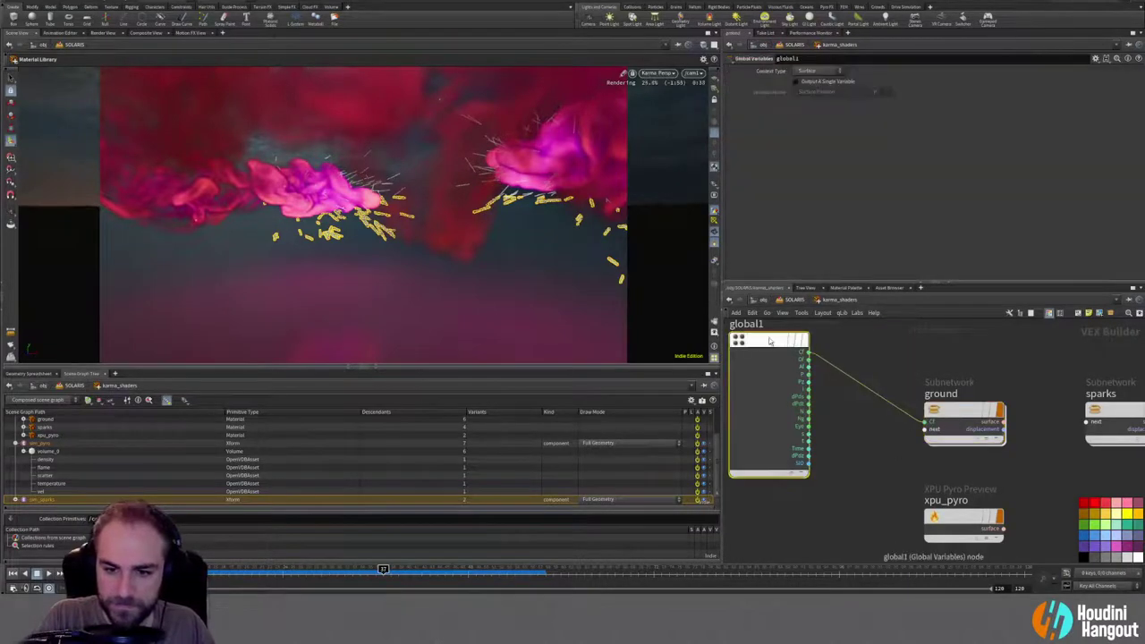
{"action": "key", "text": "Delete"}
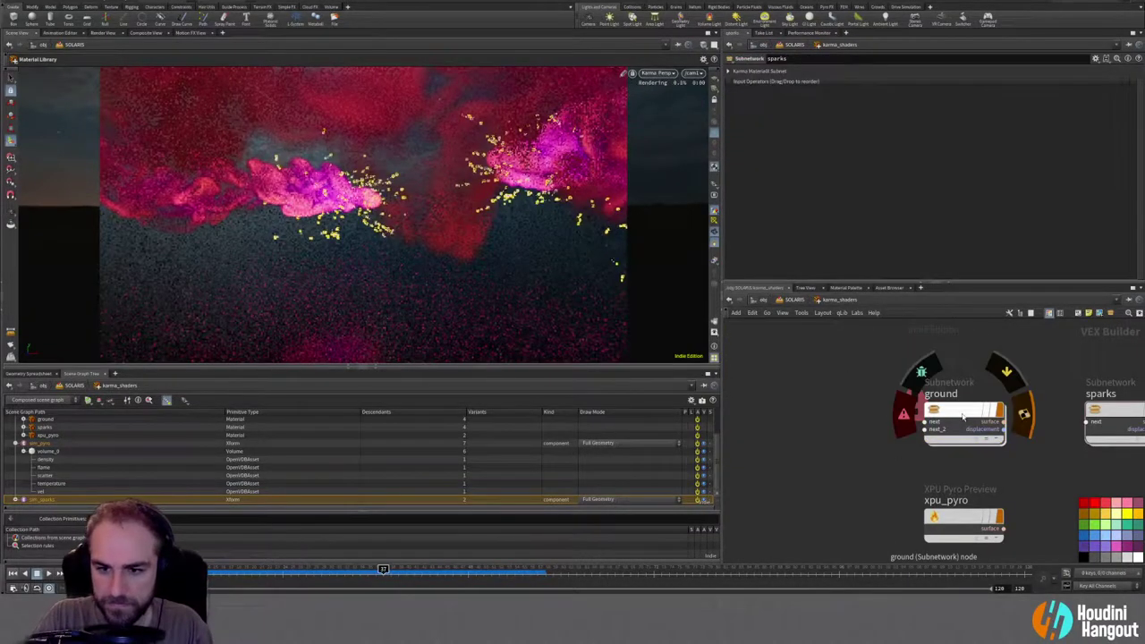
Step: Disconnect the subnet inputs from mtlxstandard_surface1's base_color inside the ground material and return to the karma_shaders network
{"action": "double_click", "coordinate": [962, 416]}
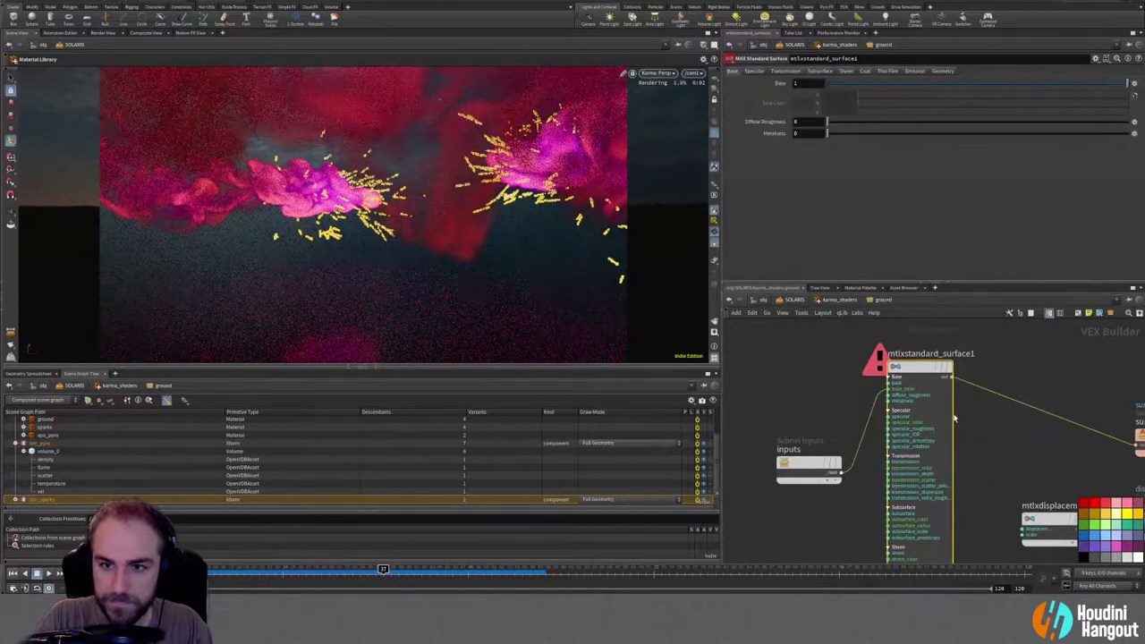
{"action": "key", "text": "y"}
{"action": "left_click_drag", "start_coordinate": [848, 410], "coordinate": [875, 448]}
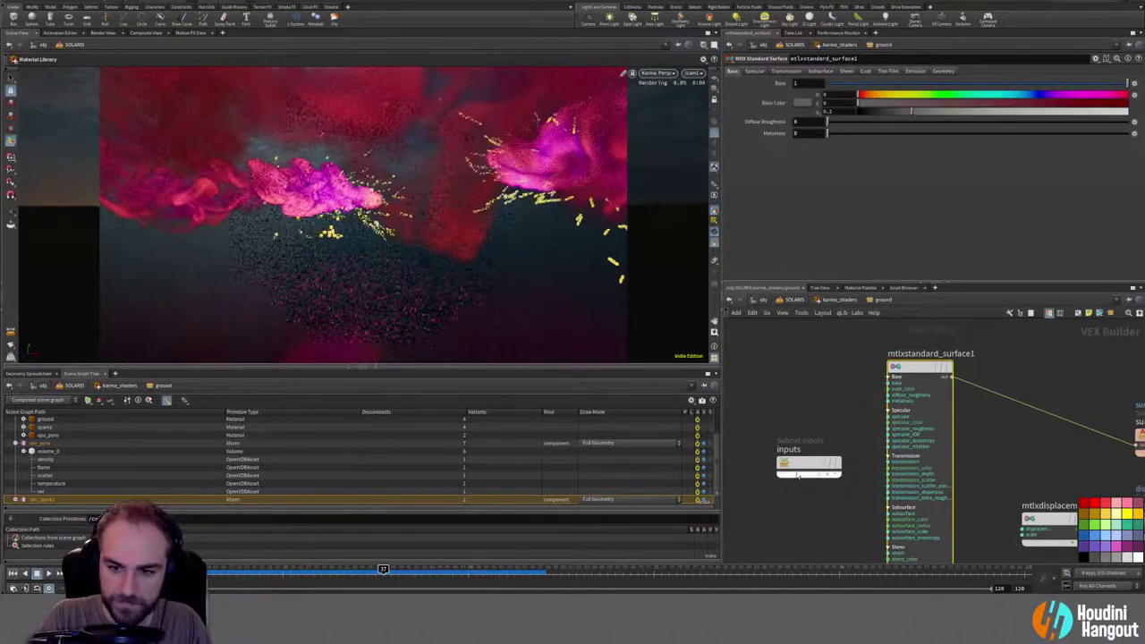
{"action": "key", "text": "u"}
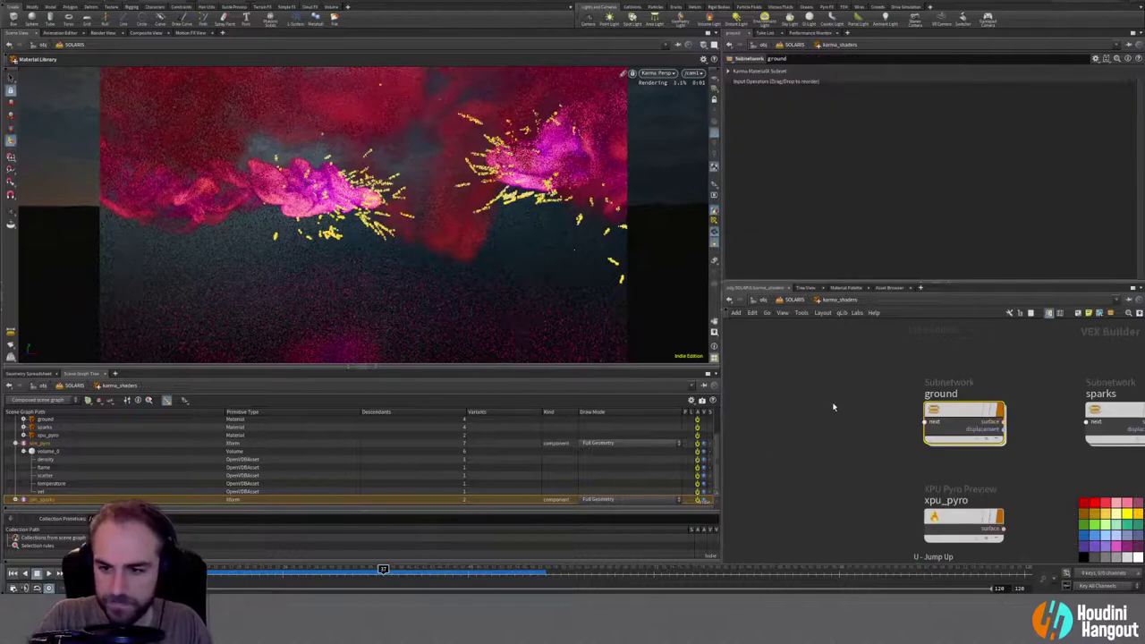
Step: Examine the Emission and Geometry parameters of the ground material's mtlxstandard_surface1 and return to karma_shaders
{"action": "double_click", "coordinate": [962, 414]}
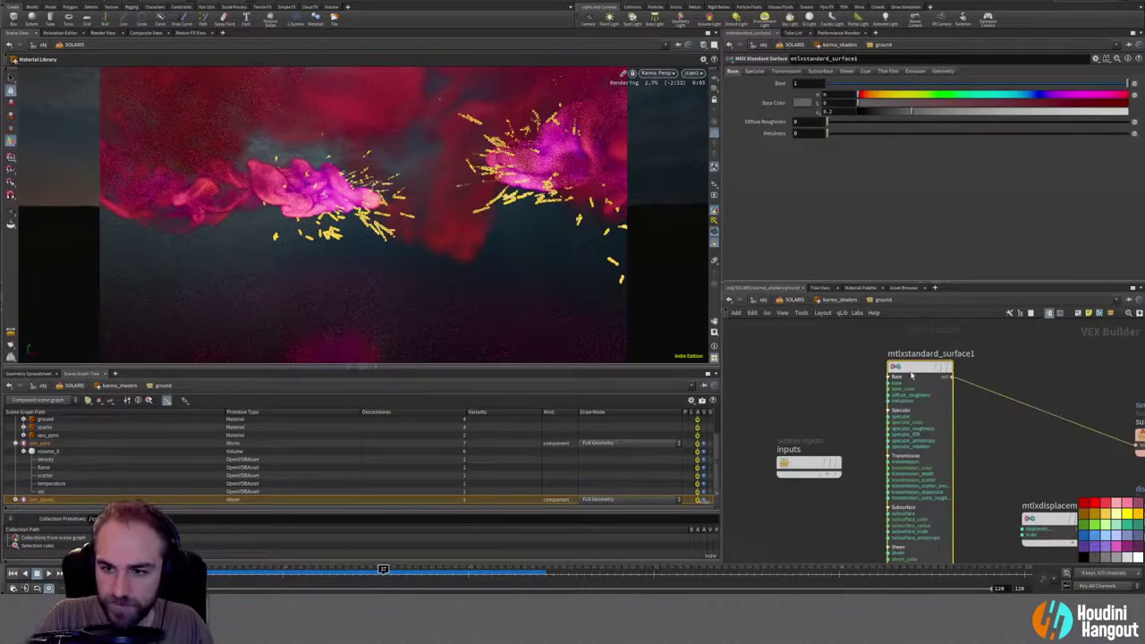
{"action": "left_click", "coordinate": [915, 70]}
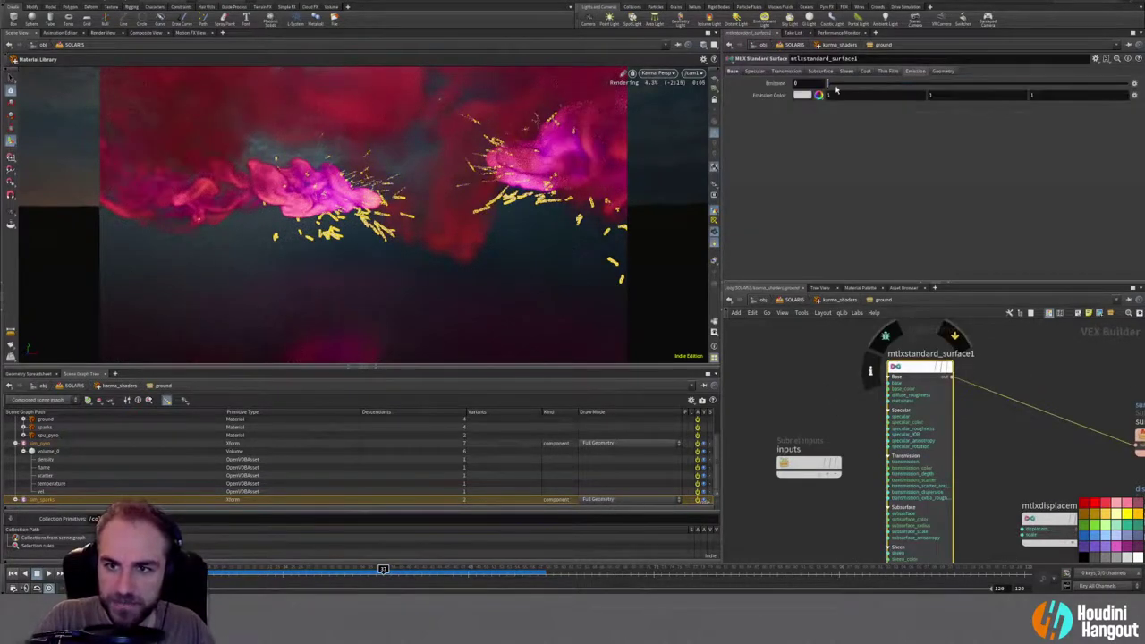
{"action": "left_click", "coordinate": [943, 71]}
{"action": "left_click", "coordinate": [915, 71]}
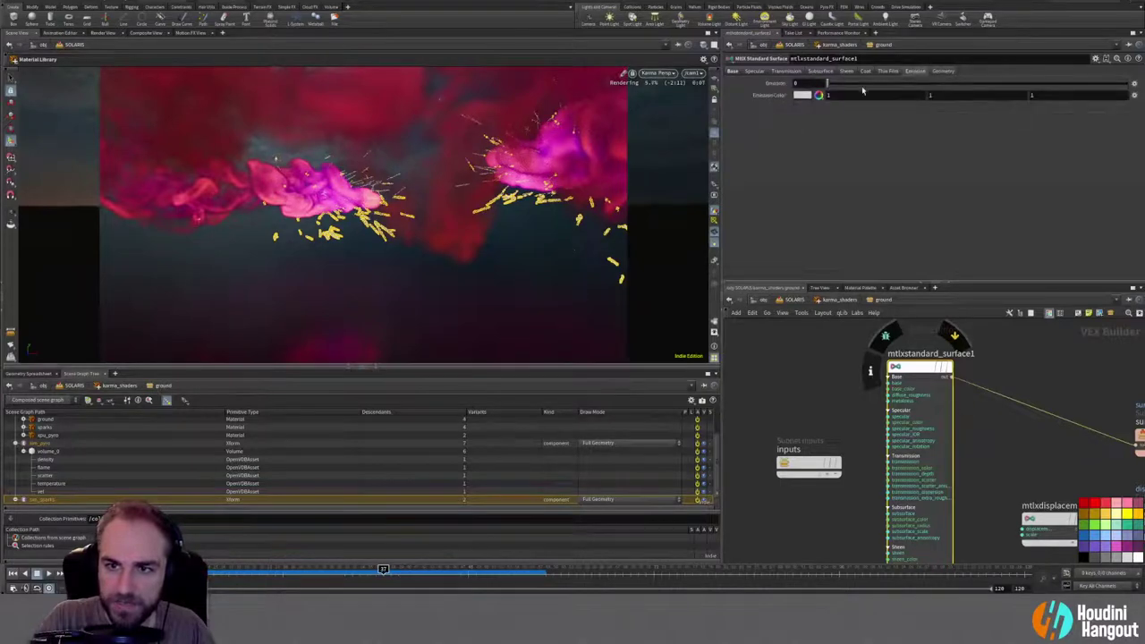
{"action": "left_click_drag", "start_coordinate": [874, 90], "coordinate": [825, 85]}
{"action": "key", "text": "u"}
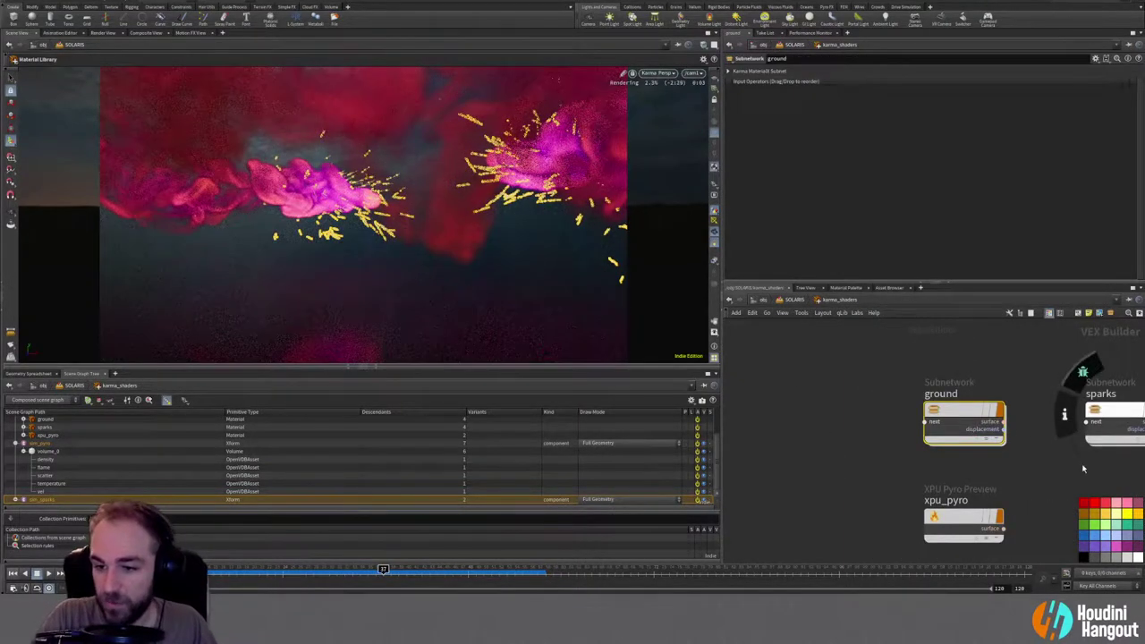
{"action": "key", "text": "x"}
{"action": "middle_click_drag", "start_coordinate": [1072, 465], "coordinate": [1004, 471]}
{"action": "left_click", "coordinate": [1024, 427]}
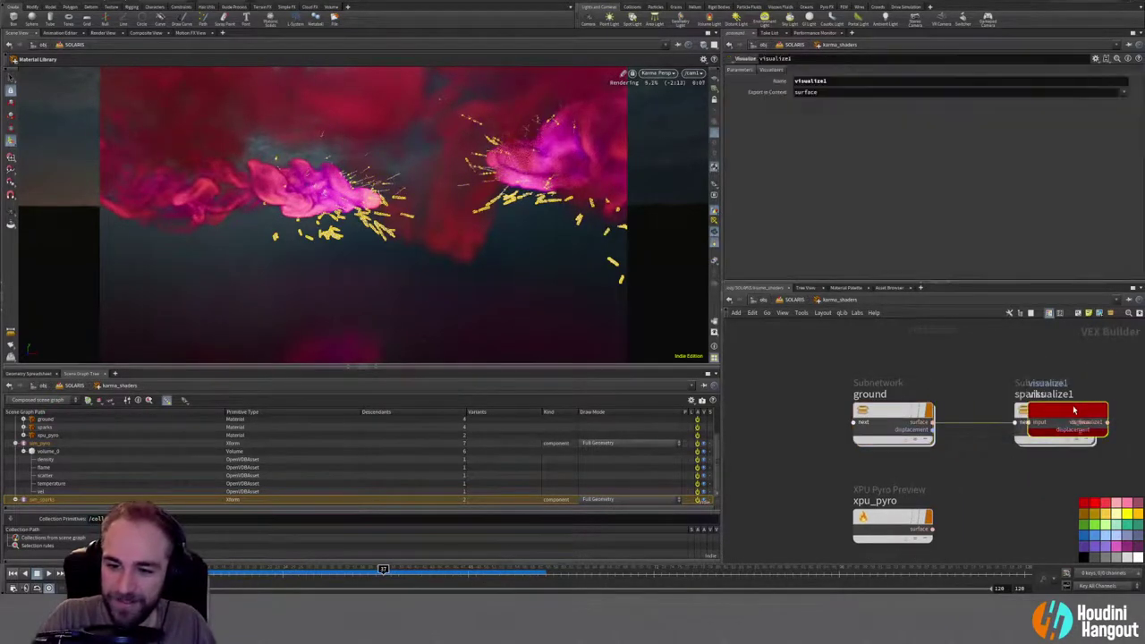
{"action": "key", "text": "Delete"}
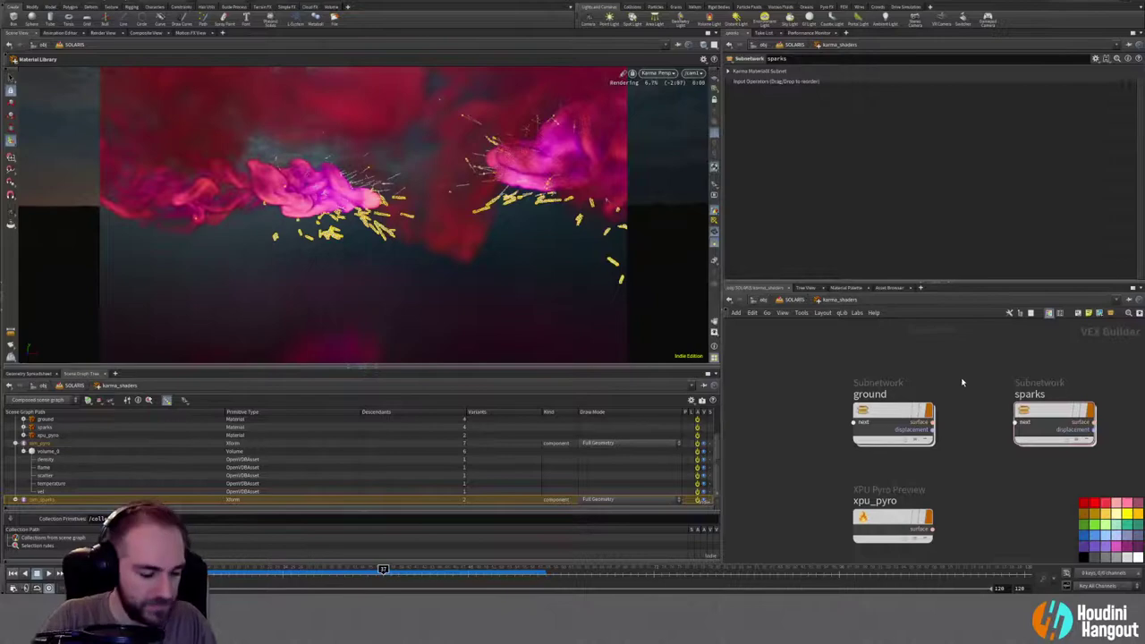
Step: Add a Global Variables node to karma_shaders and wire its Cf output into the sparks material
{"action": "key", "text": "Tab"}
{"action": "type", "text": "glo"}
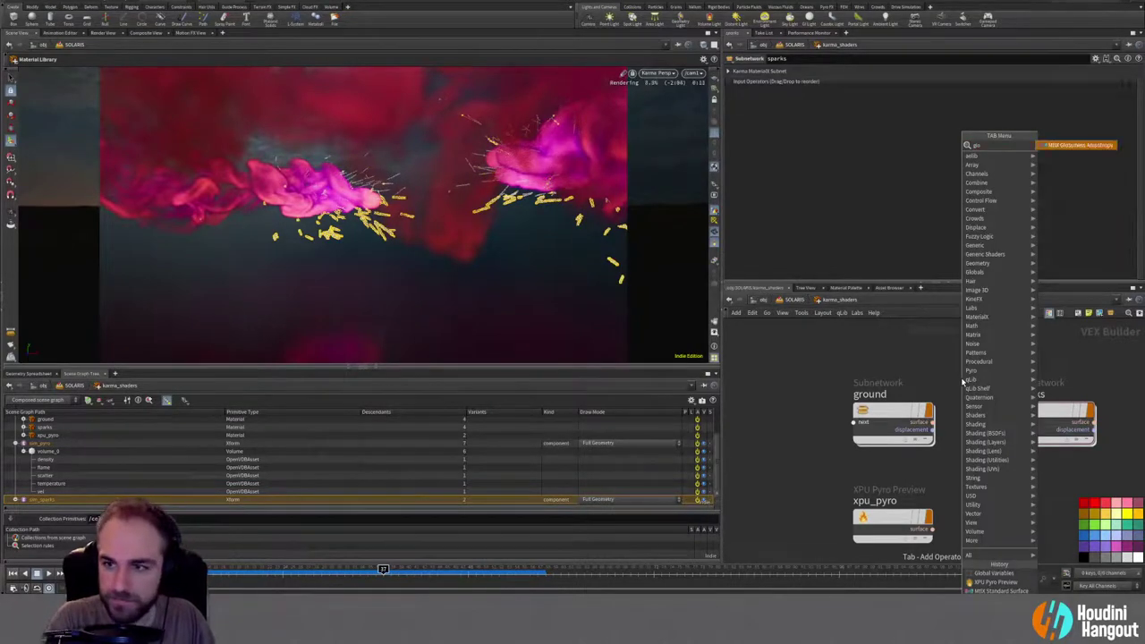
{"action": "key", "text": "Return"}
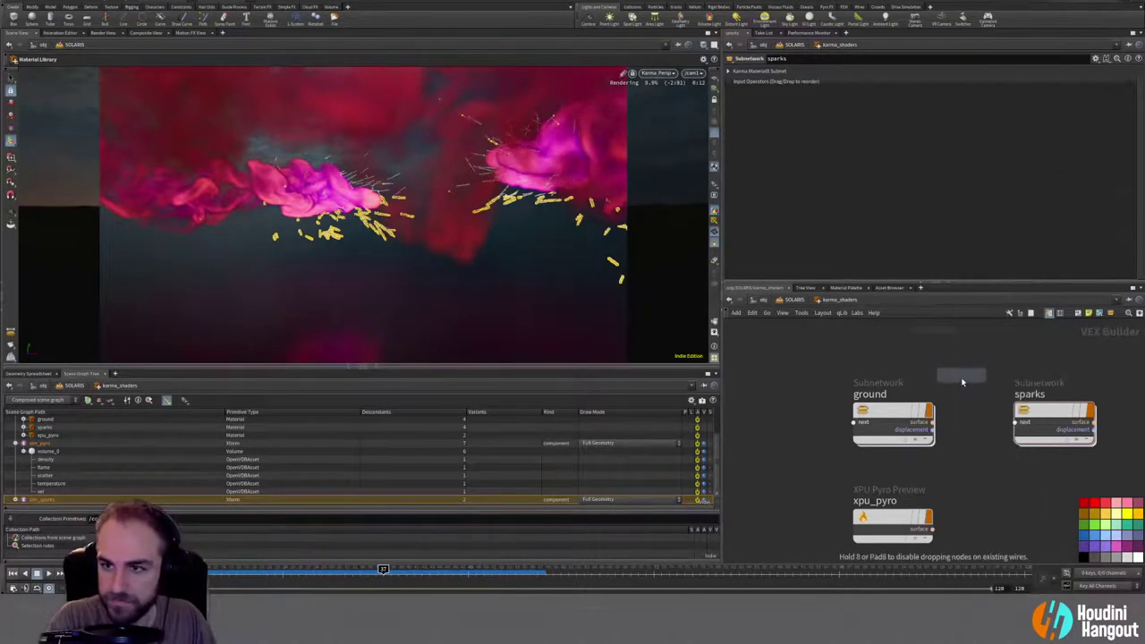
{"action": "left_click", "coordinate": [966, 318]}
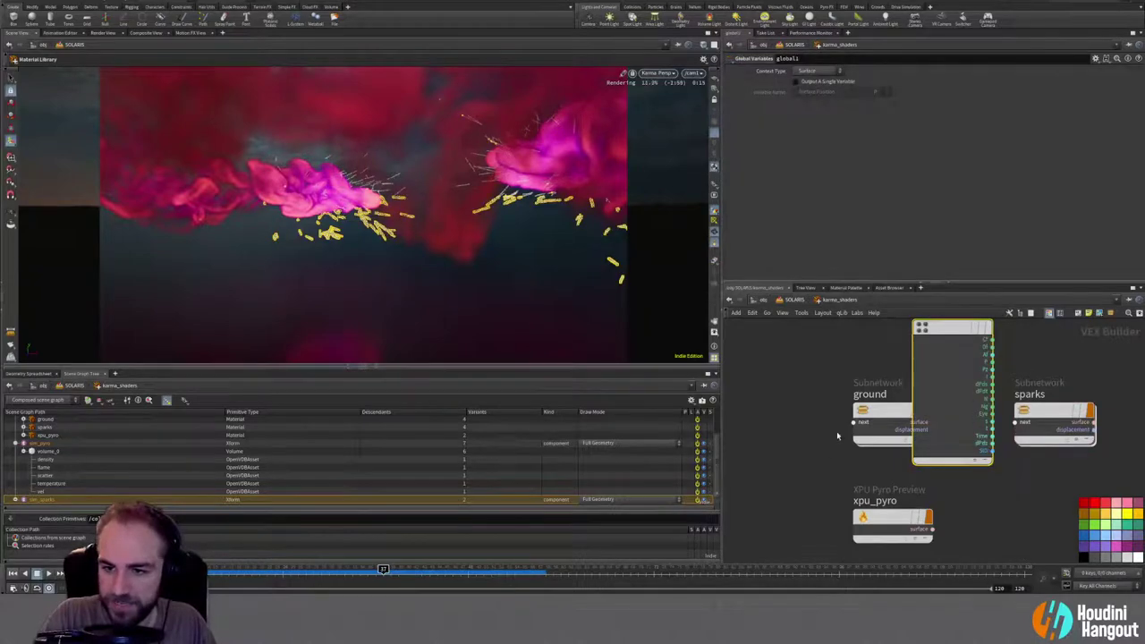
{"action": "middle_click_drag", "start_coordinate": [1088, 380], "coordinate": [1024, 440]}
{"action": "left_click_drag", "start_coordinate": [994, 470], "coordinate": [1025, 416]}
{"action": "left_click_drag", "start_coordinate": [880, 388], "coordinate": [1002, 425]}
{"action": "left_click_drag", "start_coordinate": [1021, 421], "coordinate": [1093, 411]}
{"action": "left_click_drag", "start_coordinate": [993, 338], "coordinate": [1056, 418]}
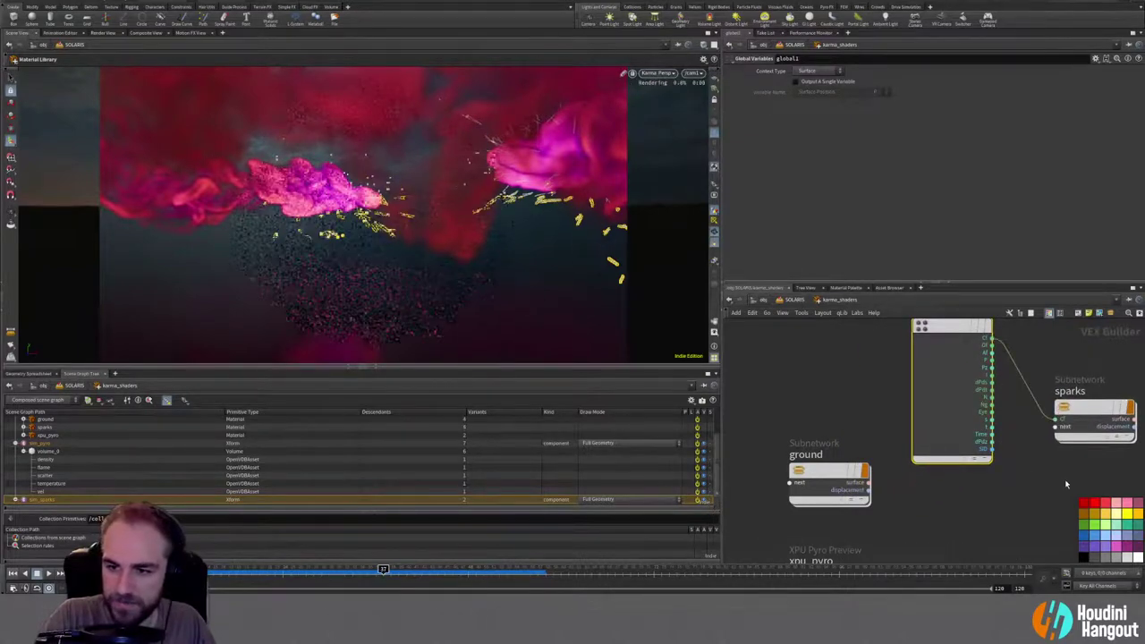
Step: Inside the sparks material, connect the Cf input to mtlxstandard_surface1's base_color, then return to the SOLARIS network
{"action": "double_click", "coordinate": [1088, 408]}
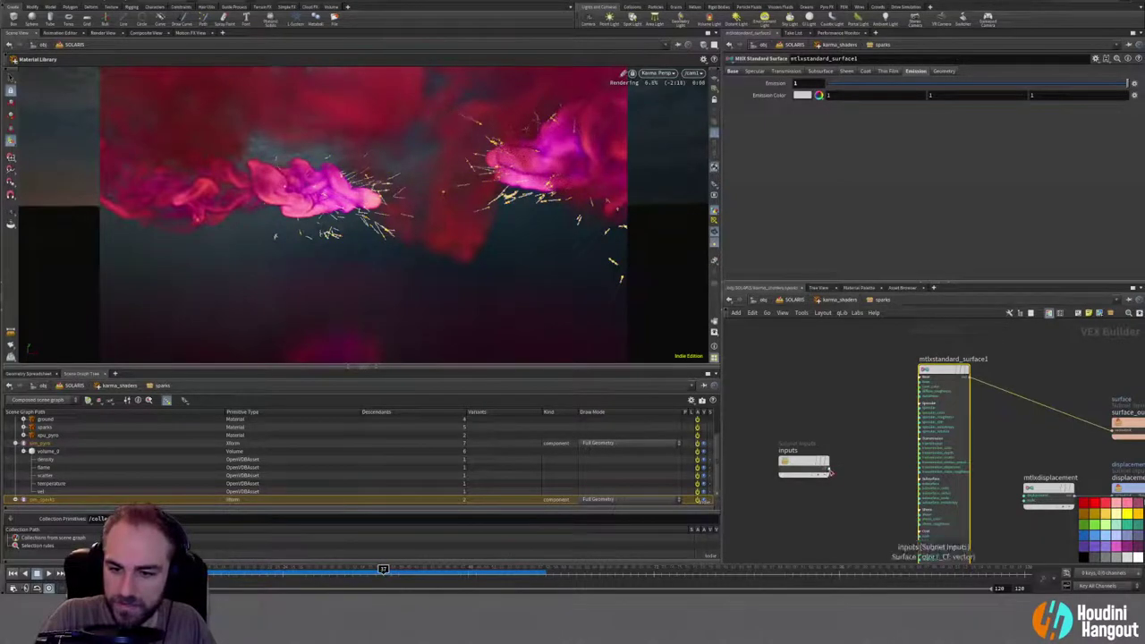
{"action": "left_click_drag", "start_coordinate": [833, 471], "coordinate": [918, 384]}
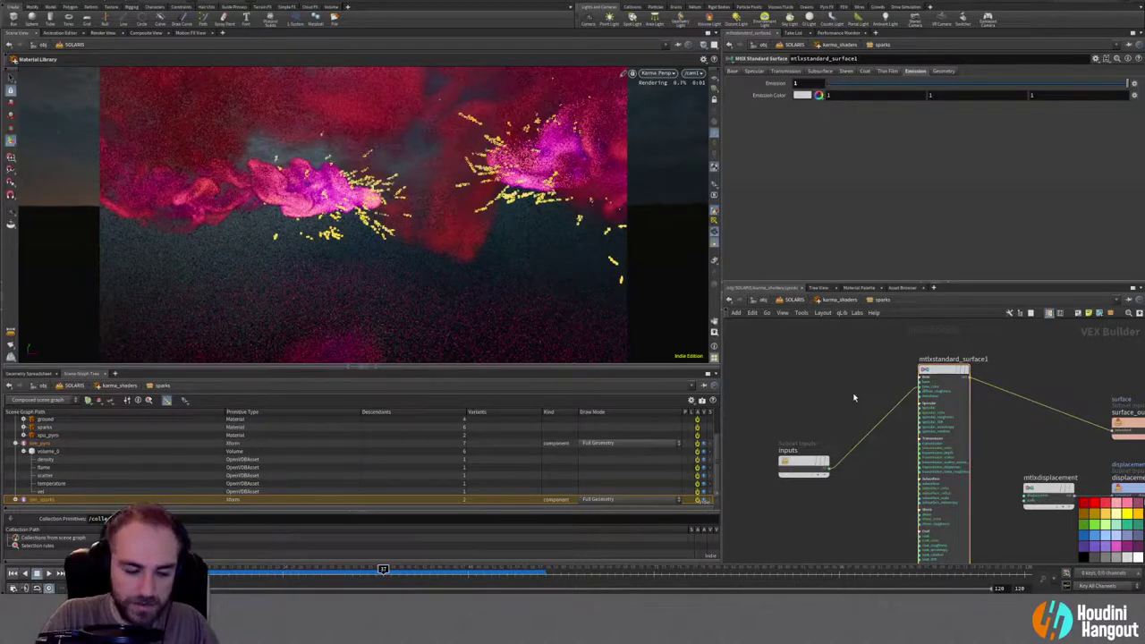
{"action": "key", "text": "u"}
{"action": "key", "text": "u"}
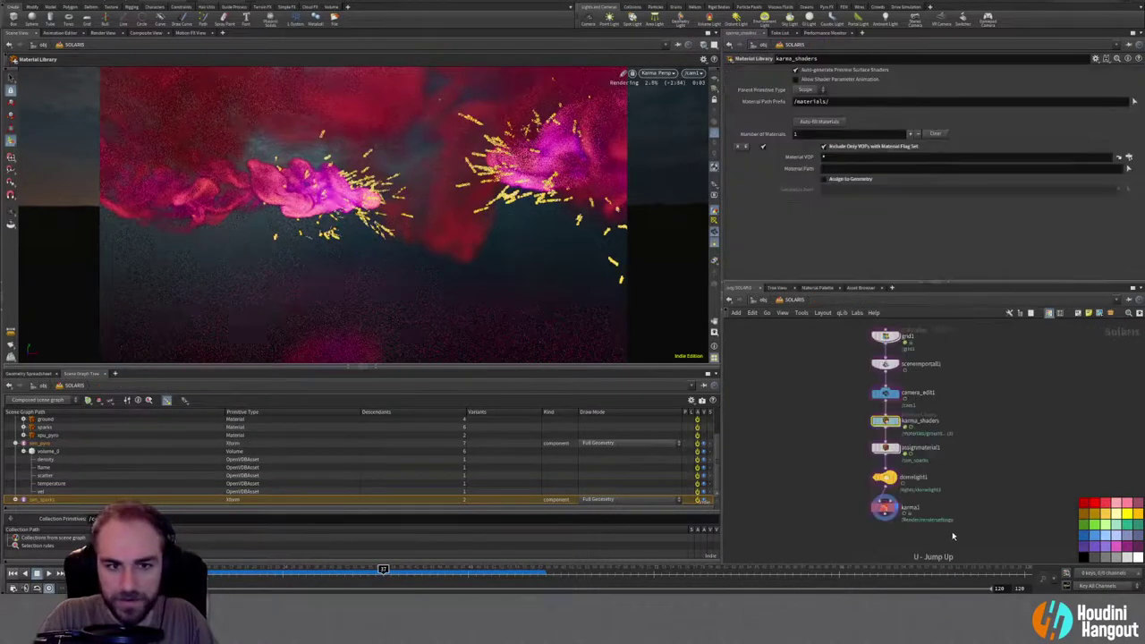
Step: Select karma1 in SOLARIS, restart the Karma viewport render, and turn off the yellow selection highlighting on the sparks
{"action": "key", "text": "u"}
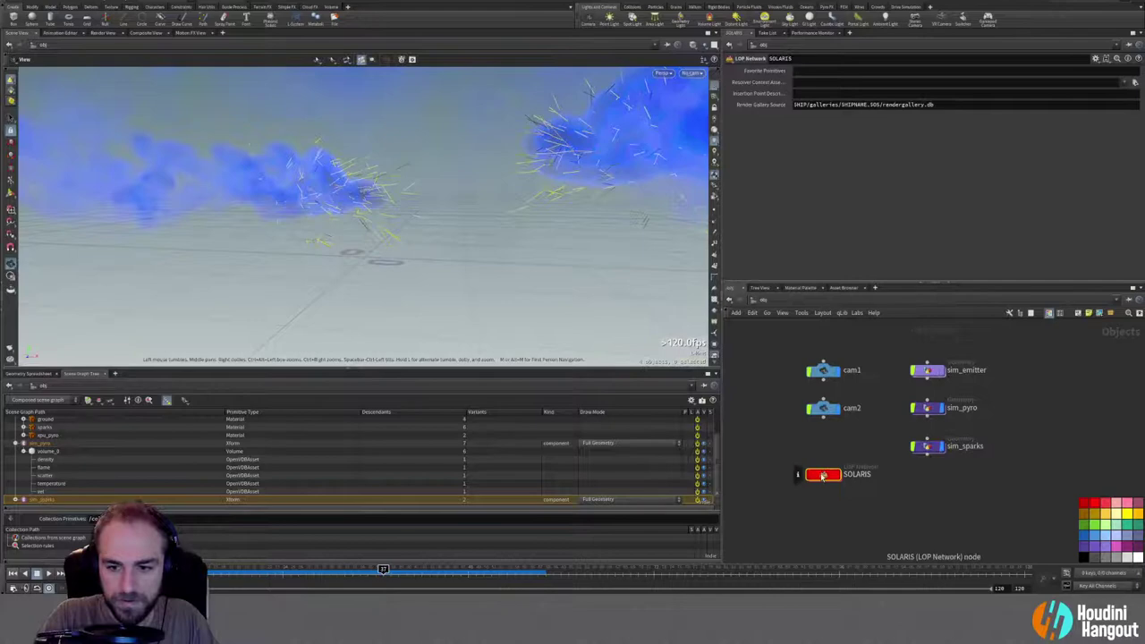
{"action": "double_click", "coordinate": [824, 478]}
{"action": "left_click", "coordinate": [888, 511]}
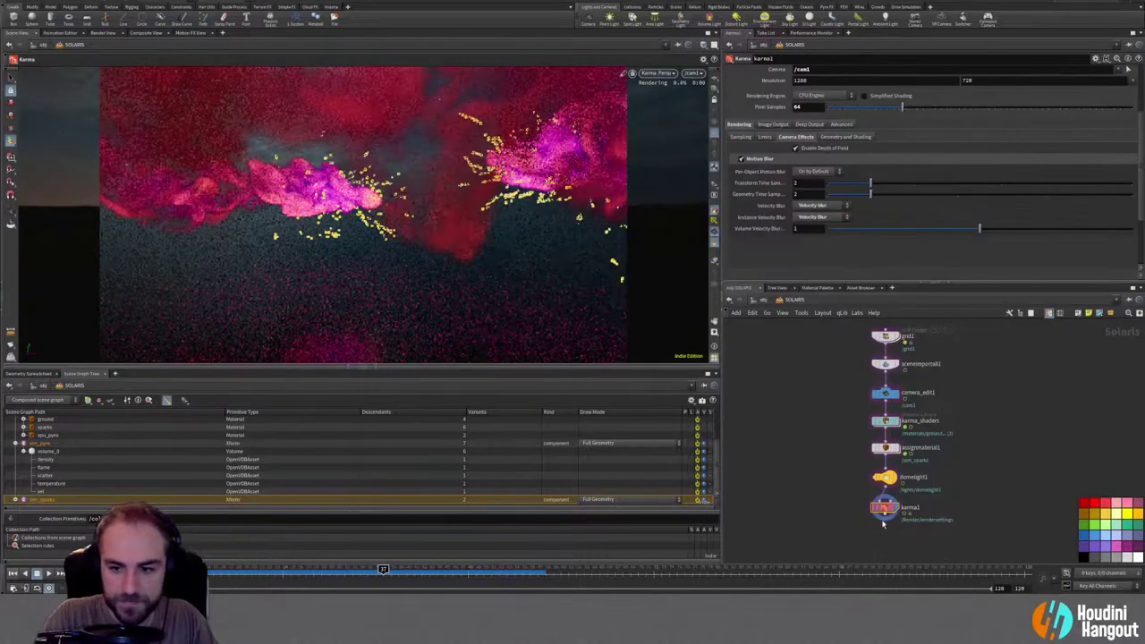
{"action": "left_click", "coordinate": [658, 73]}
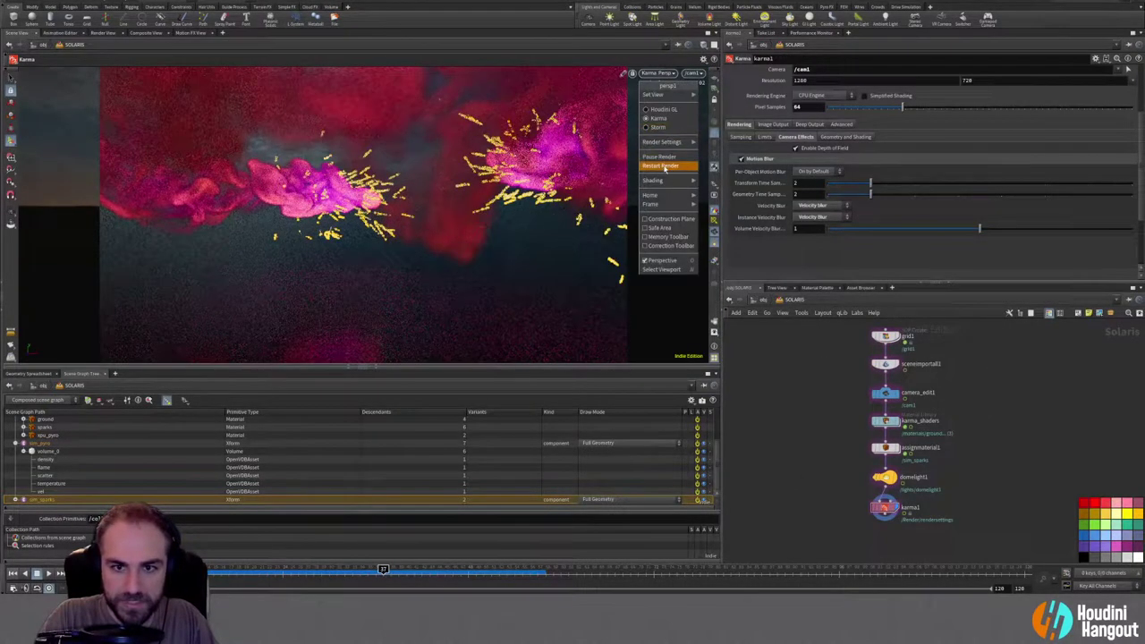
{"action": "left_click", "coordinate": [659, 169]}
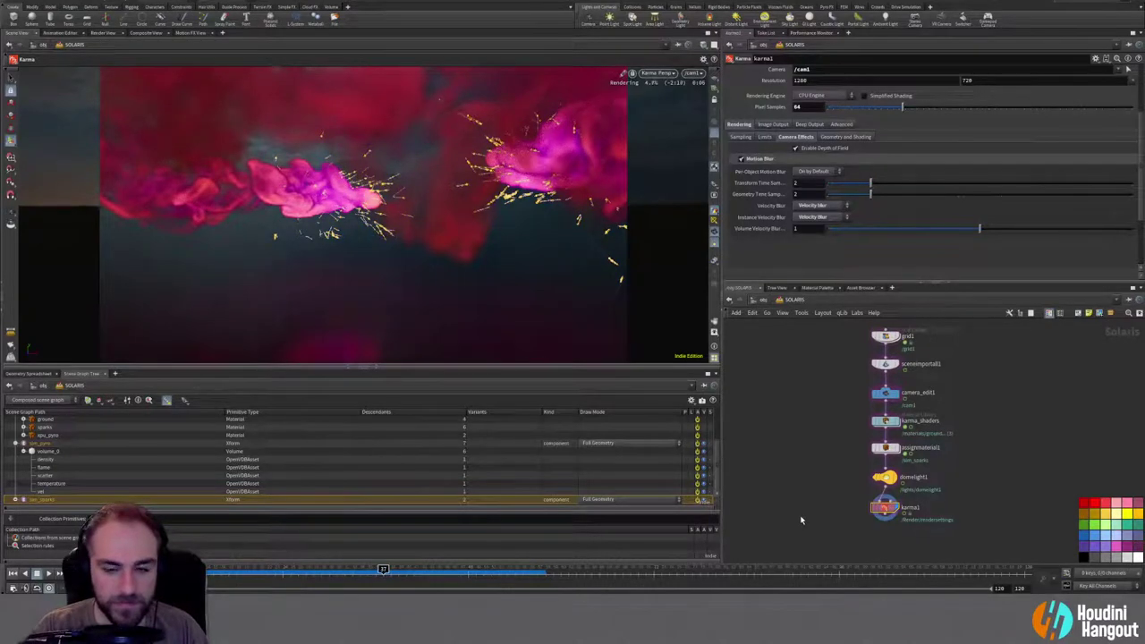
{"action": "left_click", "coordinate": [713, 212]}
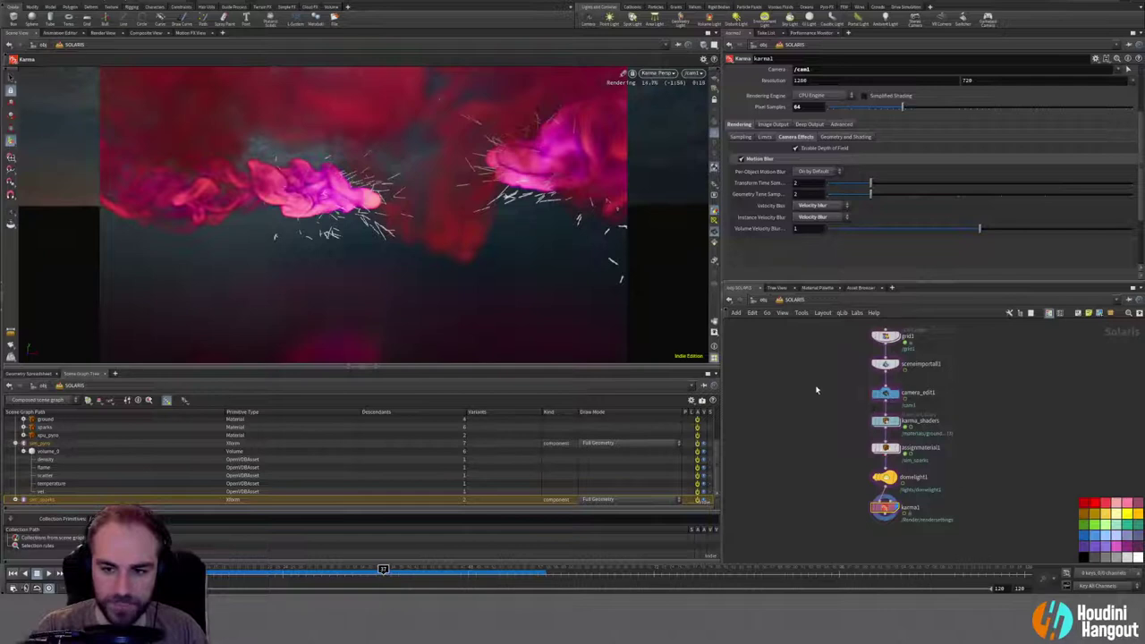
Step: Examine sceneimportall1's Primitive Definition, Geometry Handling and Import Data settings, and restart the Karma viewport render
{"action": "middle_click_drag", "start_coordinate": [817, 383], "coordinate": [807, 429]}
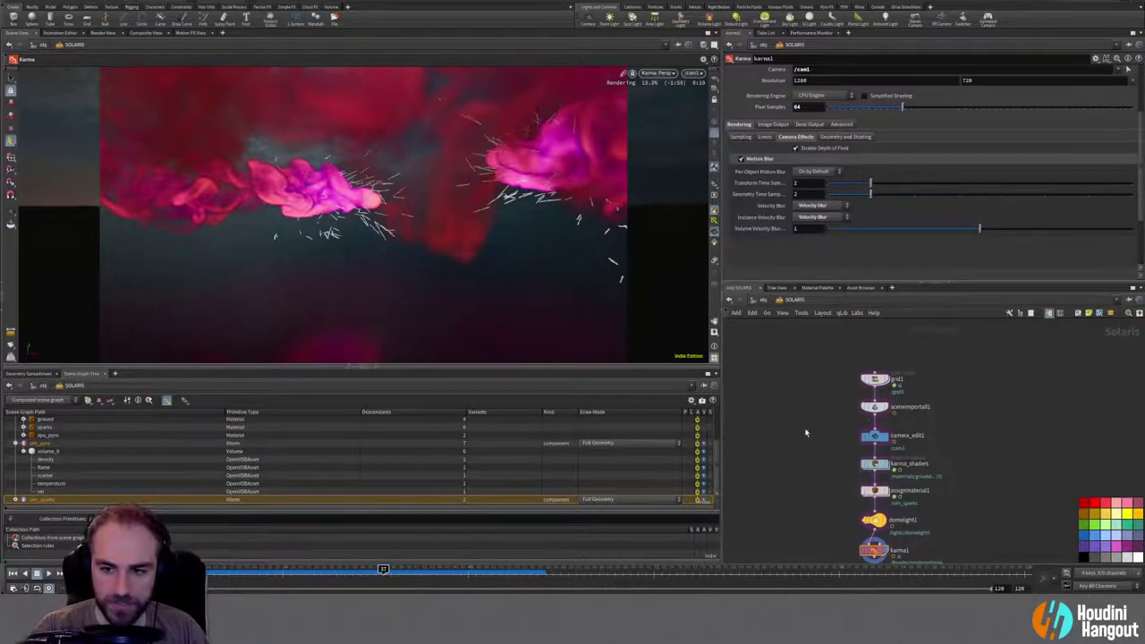
{"action": "left_click", "coordinate": [875, 407]}
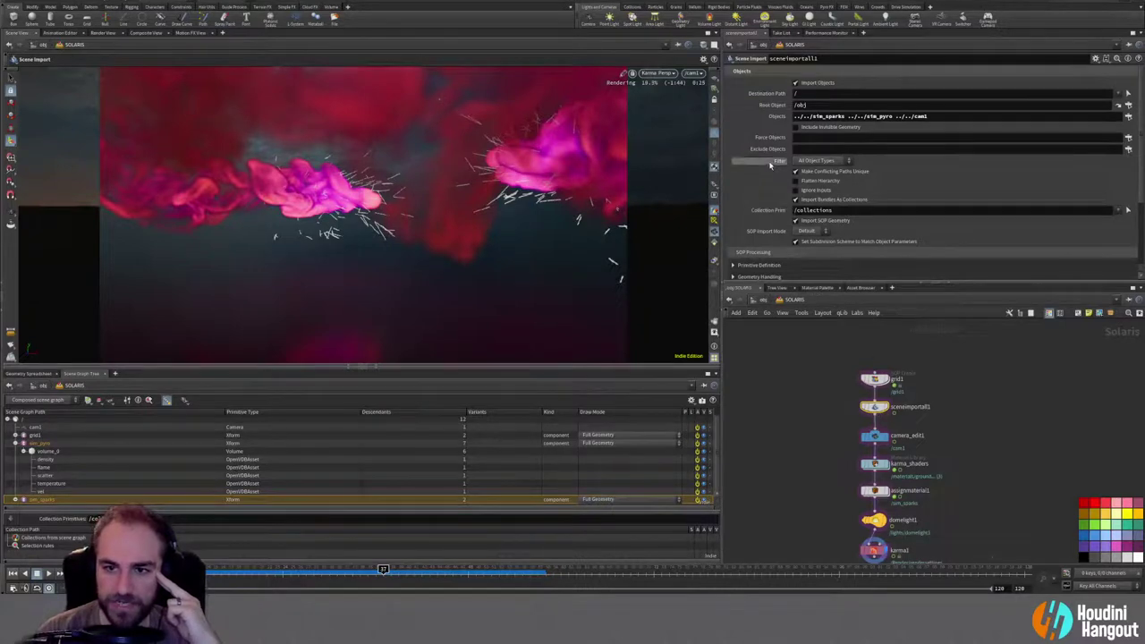
{"action": "scroll", "coordinate": [747, 193], "scroll_direction": "down", "scroll_amount": 3}
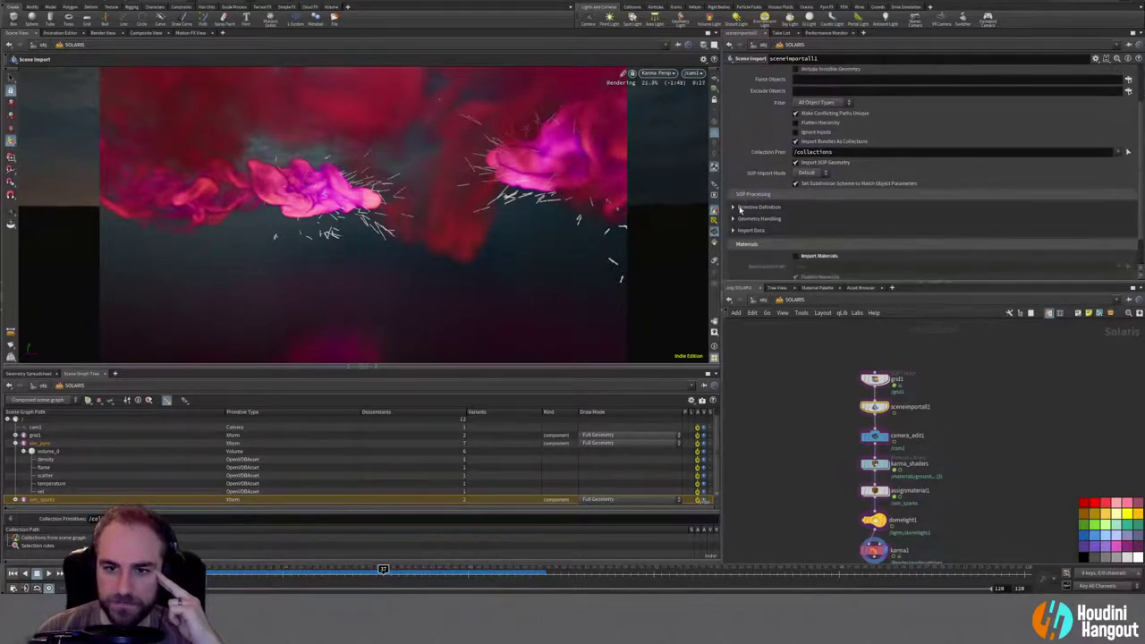
{"action": "left_click", "coordinate": [742, 230]}
{"action": "scroll", "coordinate": [746, 243], "scroll_direction": "down", "scroll_amount": 2}
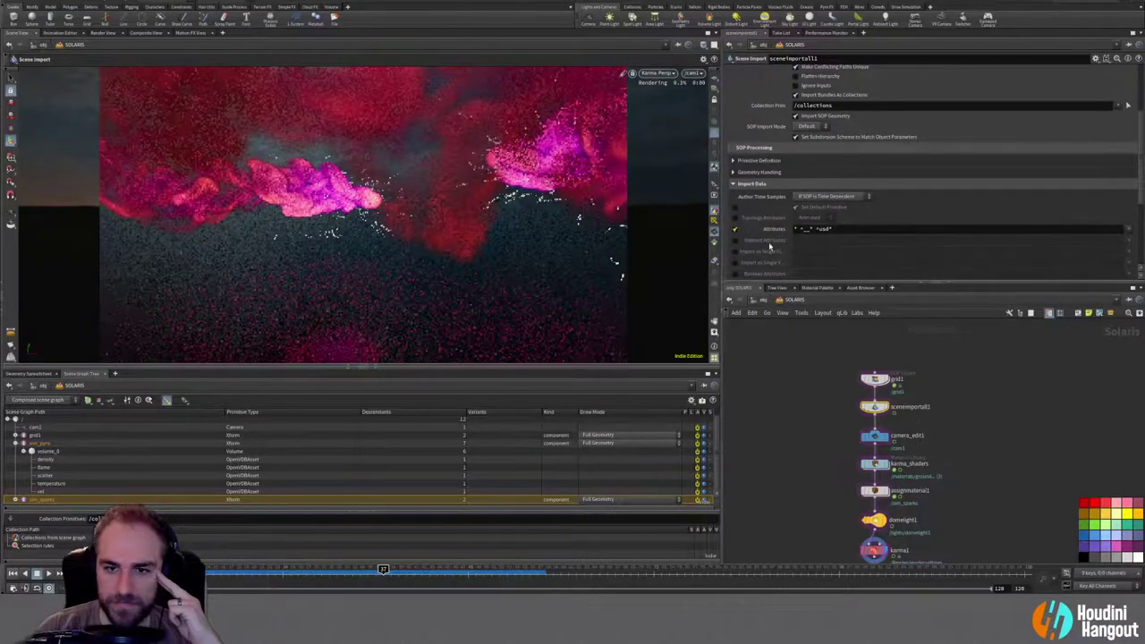
{"action": "scroll", "coordinate": [745, 261], "scroll_direction": "down", "scroll_amount": 1}
{"action": "mouse_move", "coordinate": [745, 262]}
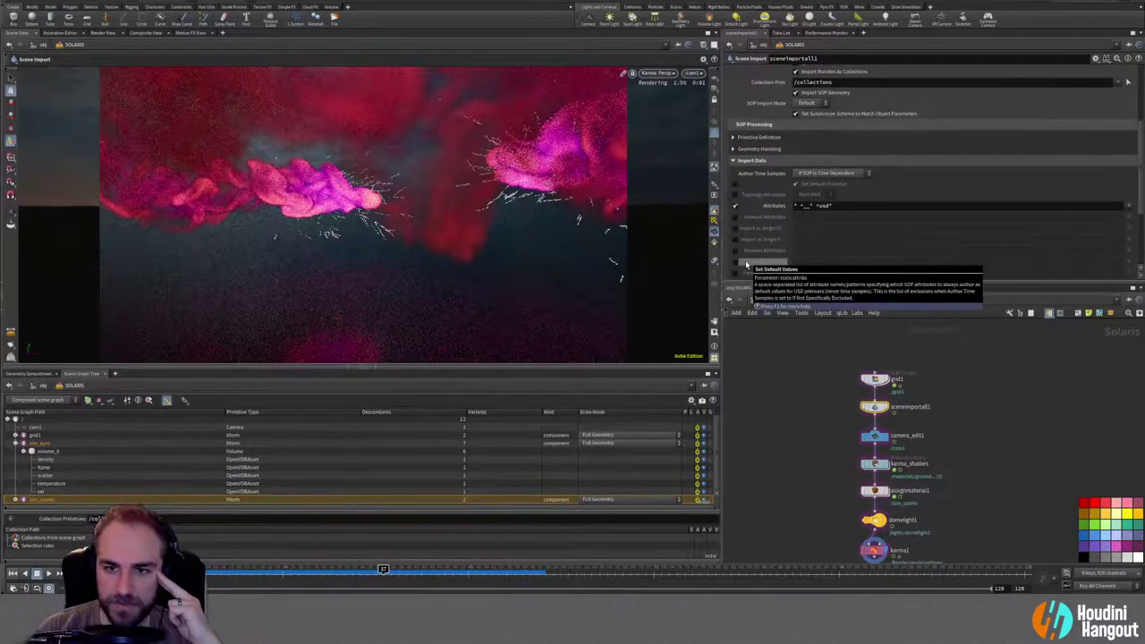
{"action": "scroll", "coordinate": [742, 232], "scroll_direction": "up", "scroll_amount": 2}
{"action": "left_click", "coordinate": [734, 184]}
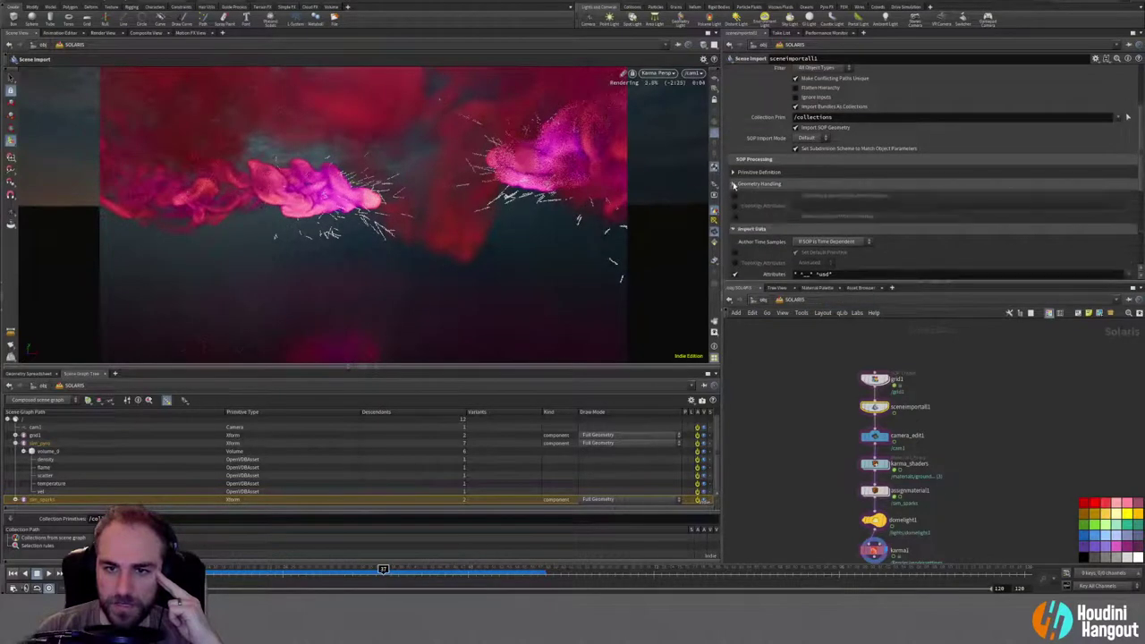
{"action": "left_click", "coordinate": [732, 172]}
{"action": "scroll", "coordinate": [765, 234], "scroll_direction": "down", "scroll_amount": 1}
{"action": "left_click", "coordinate": [733, 149]}
{"action": "left_click", "coordinate": [733, 161]}
{"action": "left_click", "coordinate": [733, 172]}
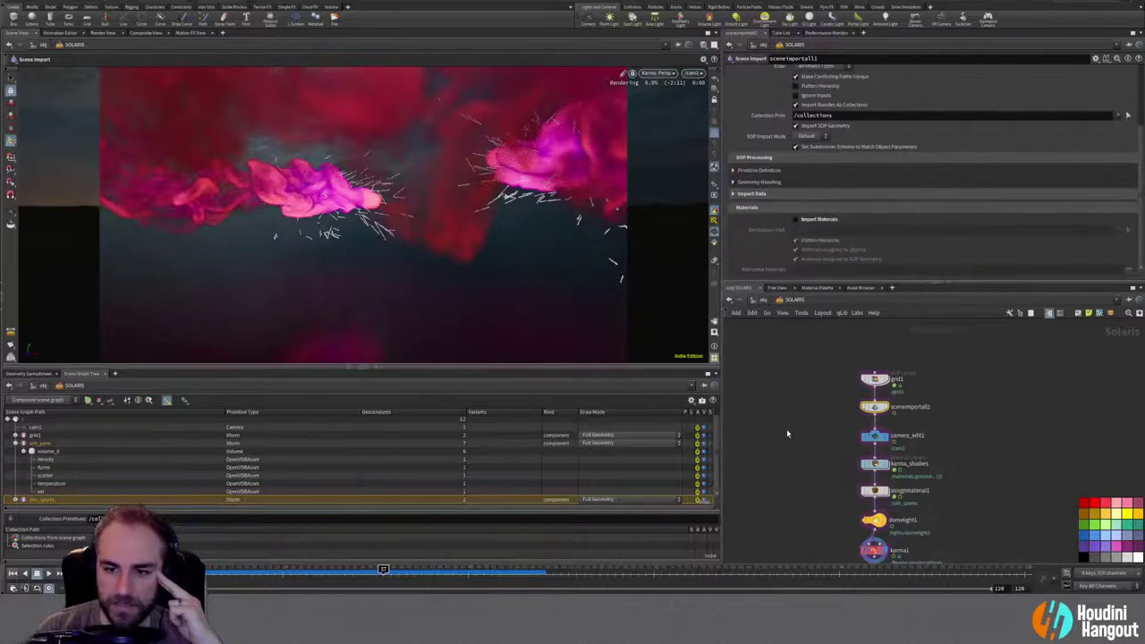
{"action": "left_click", "coordinate": [659, 77]}
{"action": "left_click", "coordinate": [660, 167]}
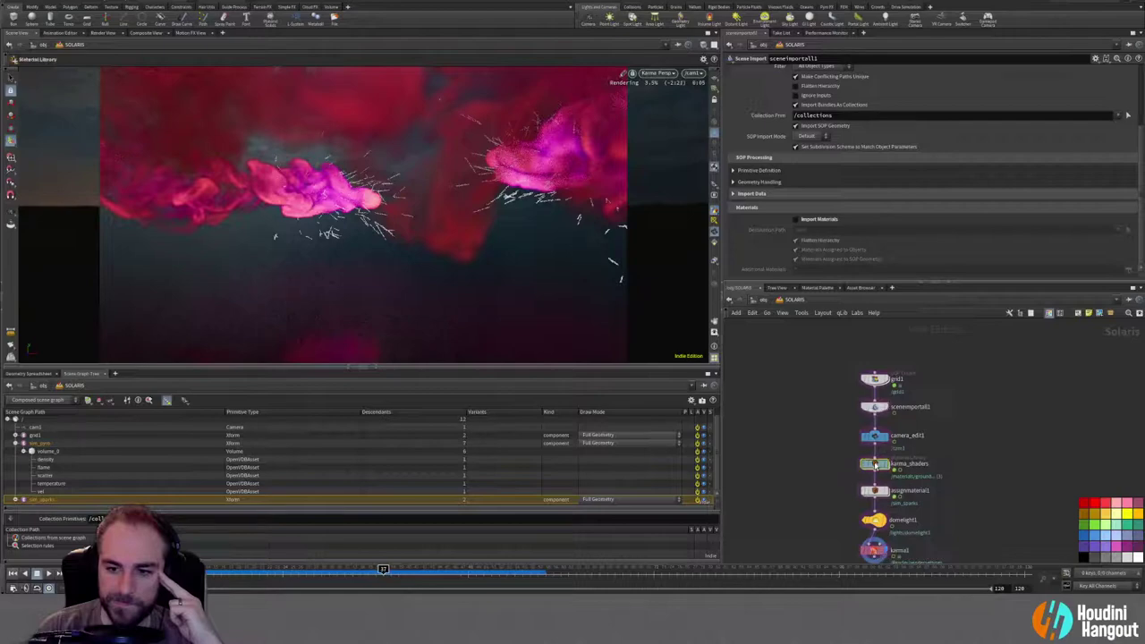
Step: Disconnect the subnet inputs from mtlxstandard_surface1's base_color inside the sparks material
{"action": "double_click", "coordinate": [875, 465]}
{"action": "double_click", "coordinate": [1074, 414]}
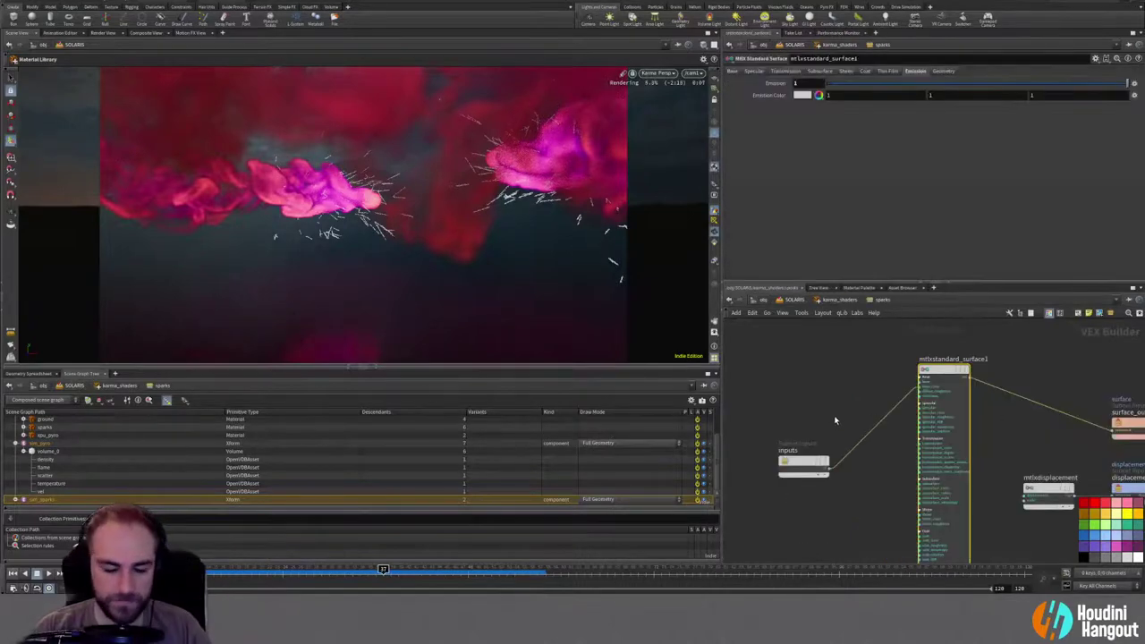
{"action": "key", "text": "y"}
{"action": "left_click_drag", "start_coordinate": [843, 396], "coordinate": [866, 473]}
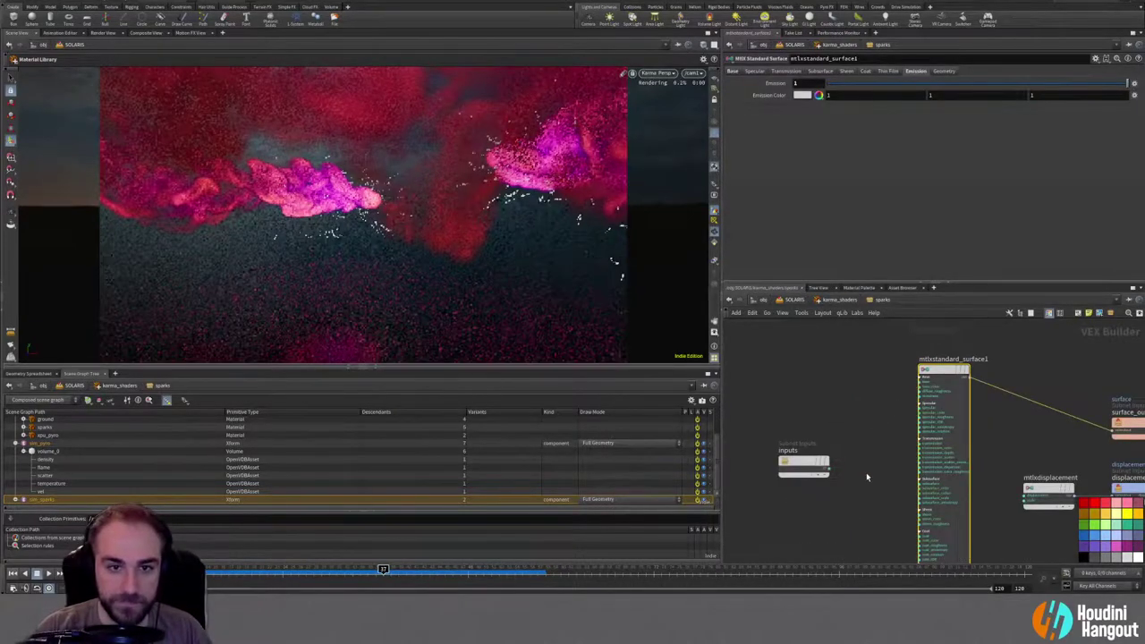
Step: Review the Base, Specular and Geometry parameters of the sparks material's mtlxstandard_surface1
{"action": "left_click", "coordinate": [733, 71]}
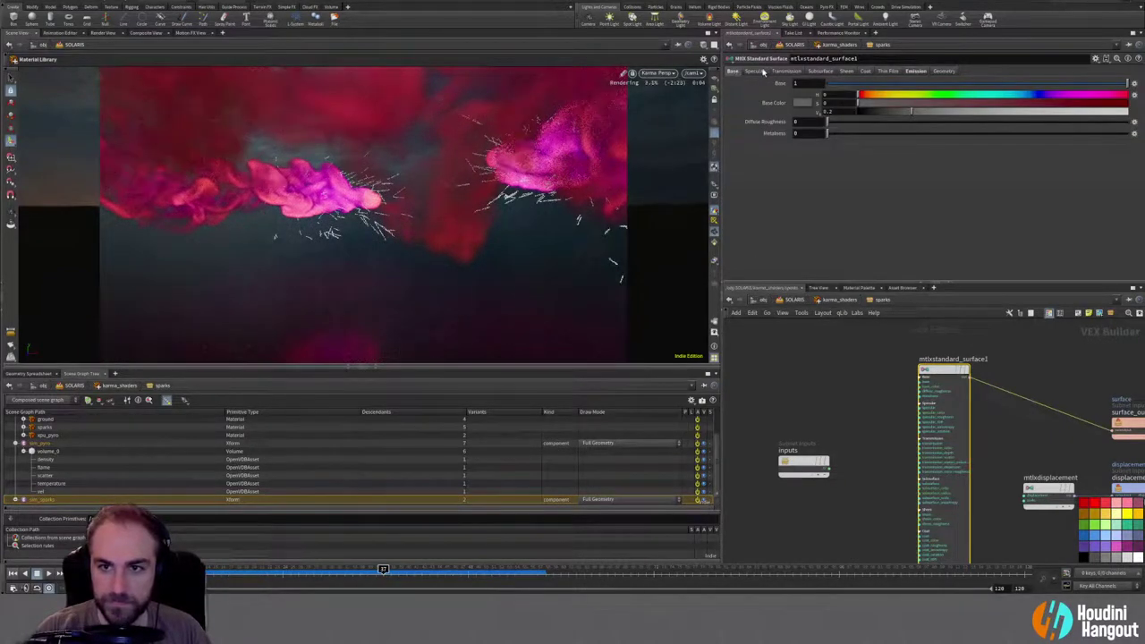
{"action": "left_click", "coordinate": [760, 72]}
{"action": "left_click", "coordinate": [938, 72]}
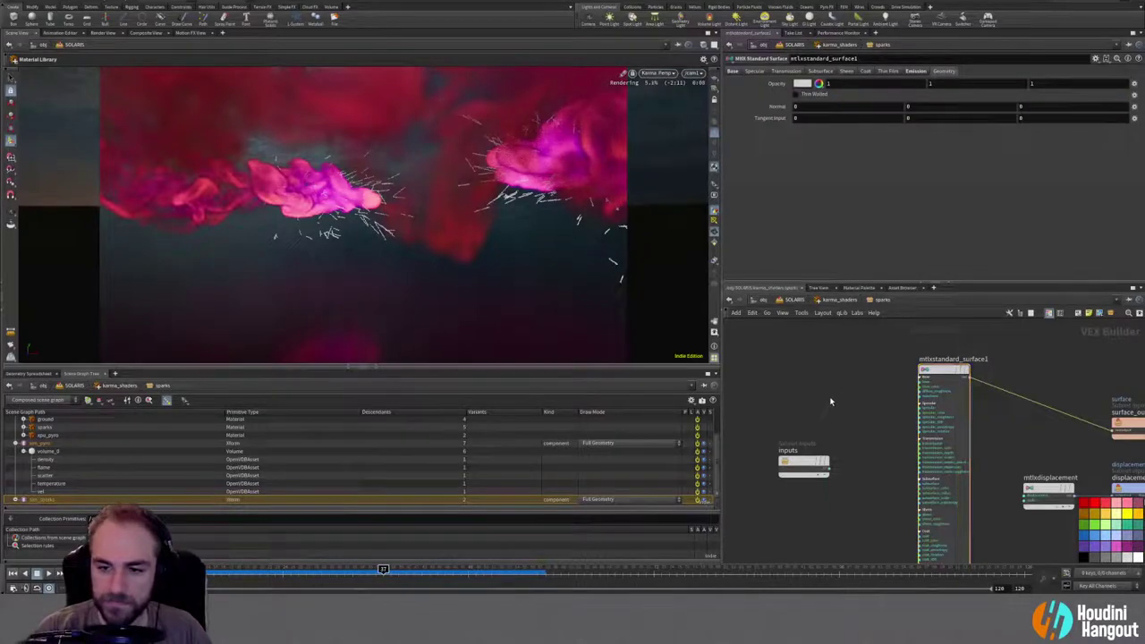
Step: Add a USD Prim Var Reader node beside mtlxstandard_surface1 inside the sparks material
{"action": "key", "text": "Tab"}
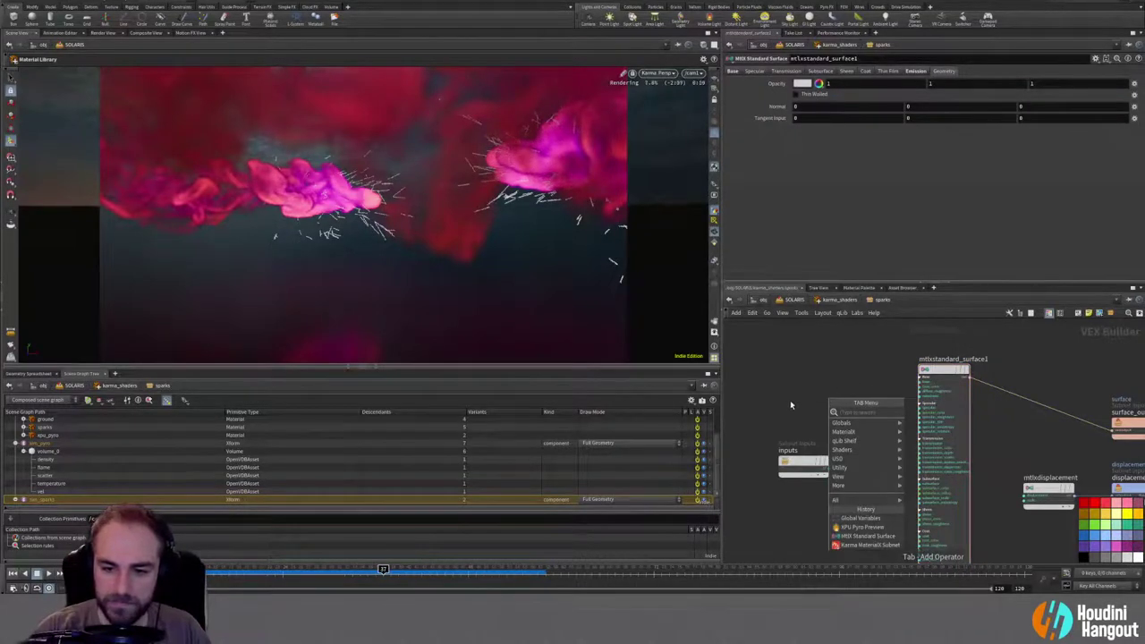
{"action": "mouse_move", "coordinate": [848, 460]}
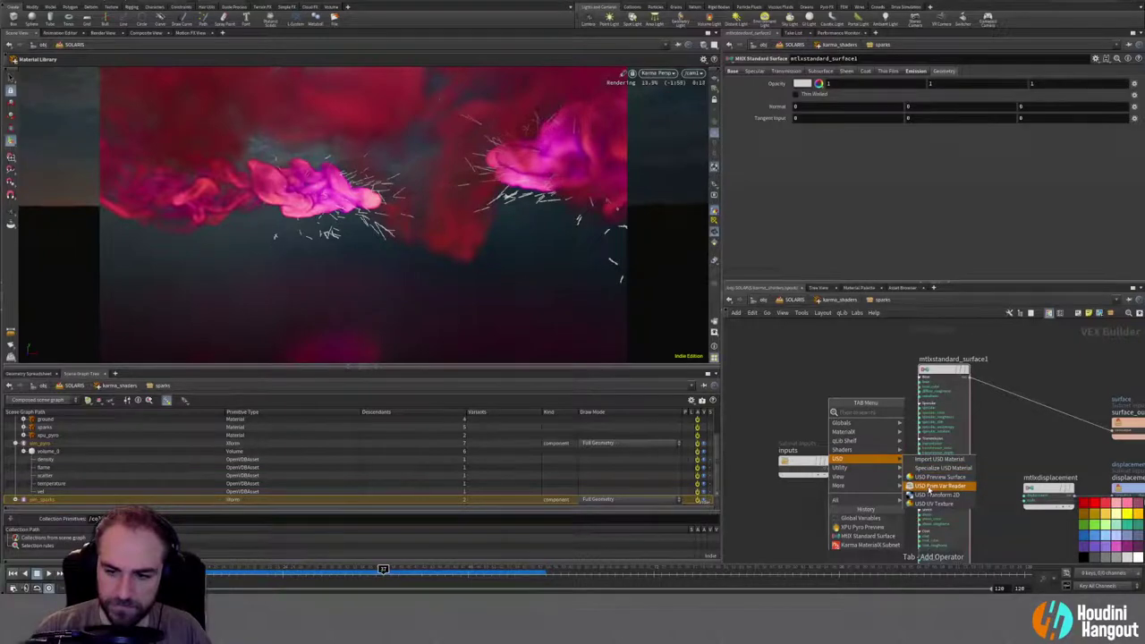
{"action": "left_click", "coordinate": [930, 488]}
{"action": "left_click", "coordinate": [782, 392]}
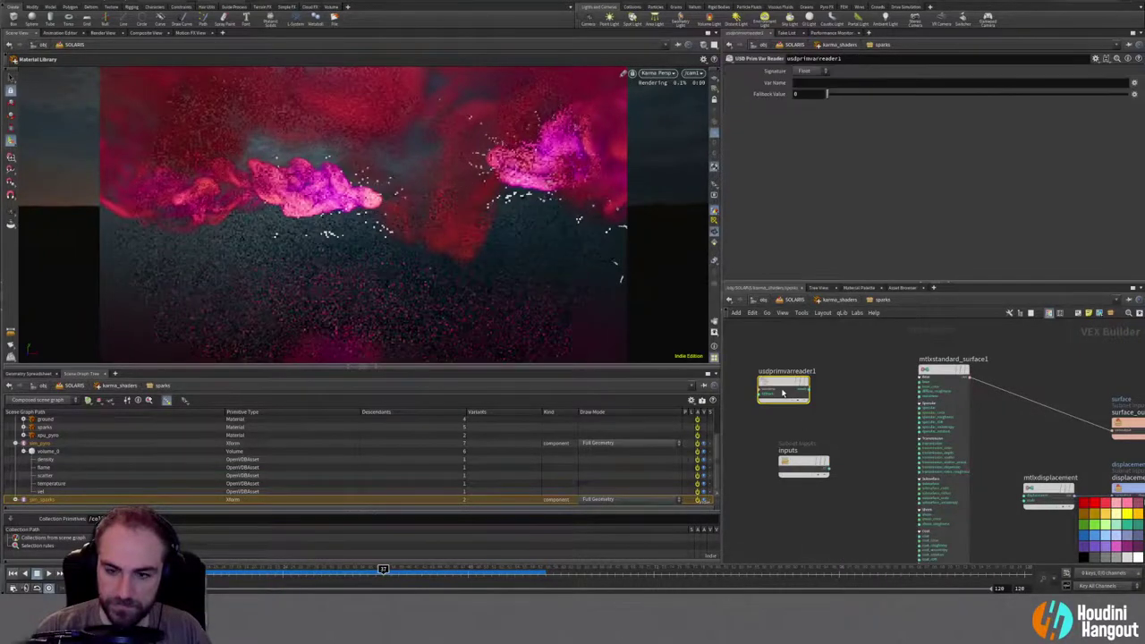
Step: Set the prim var reader's Signature to Vector and its Var Name to Cd
{"action": "left_click", "coordinate": [803, 71]}
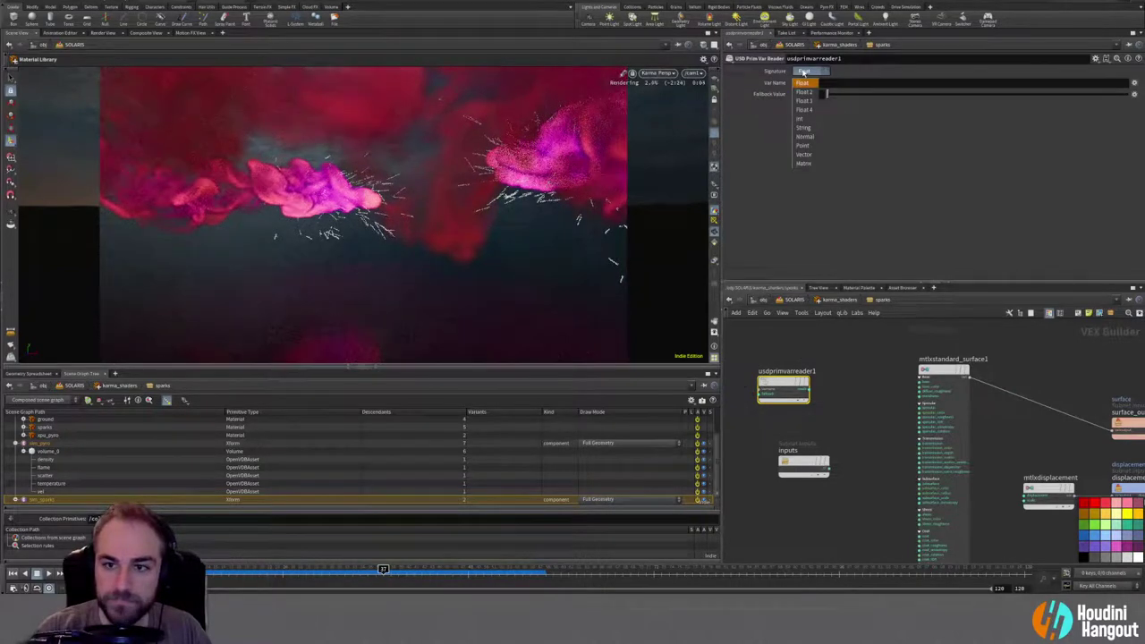
{"action": "left_click", "coordinate": [804, 154]}
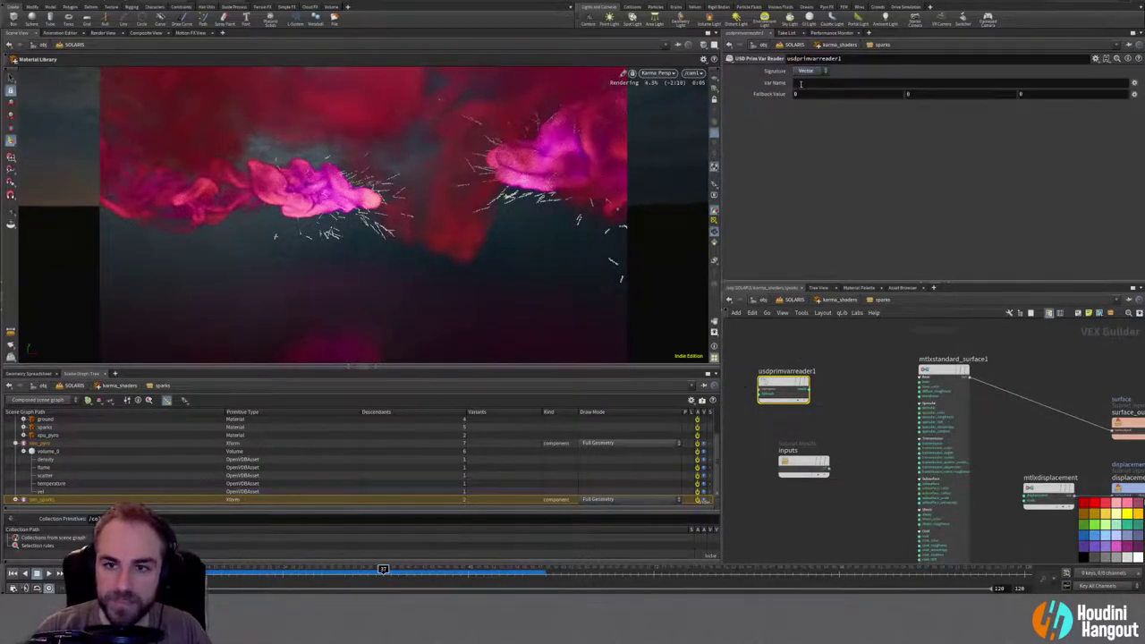
{"action": "left_click", "coordinate": [801, 81]}
{"action": "type", "text": "Cd"}
{"action": "key", "text": "Return"}
Step: Connect usdprimvarreader1's result to both base_color and emission_color of mtlxstandard_surface1
{"action": "left_click_drag", "start_coordinate": [810, 390], "coordinate": [921, 387]}
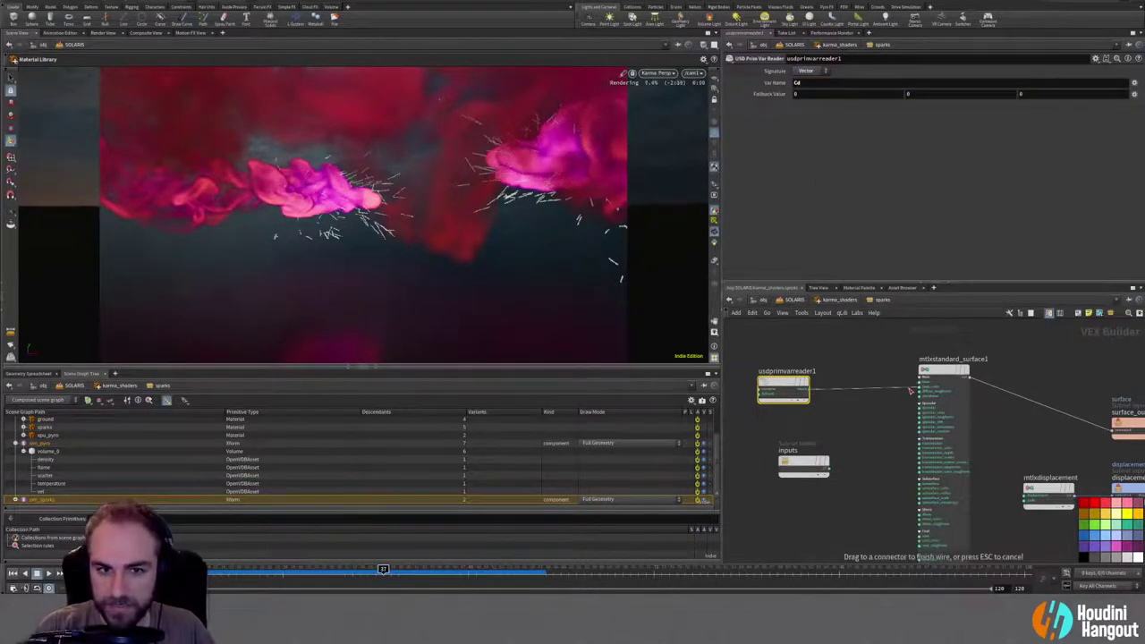
{"action": "left_click", "coordinate": [810, 390]}
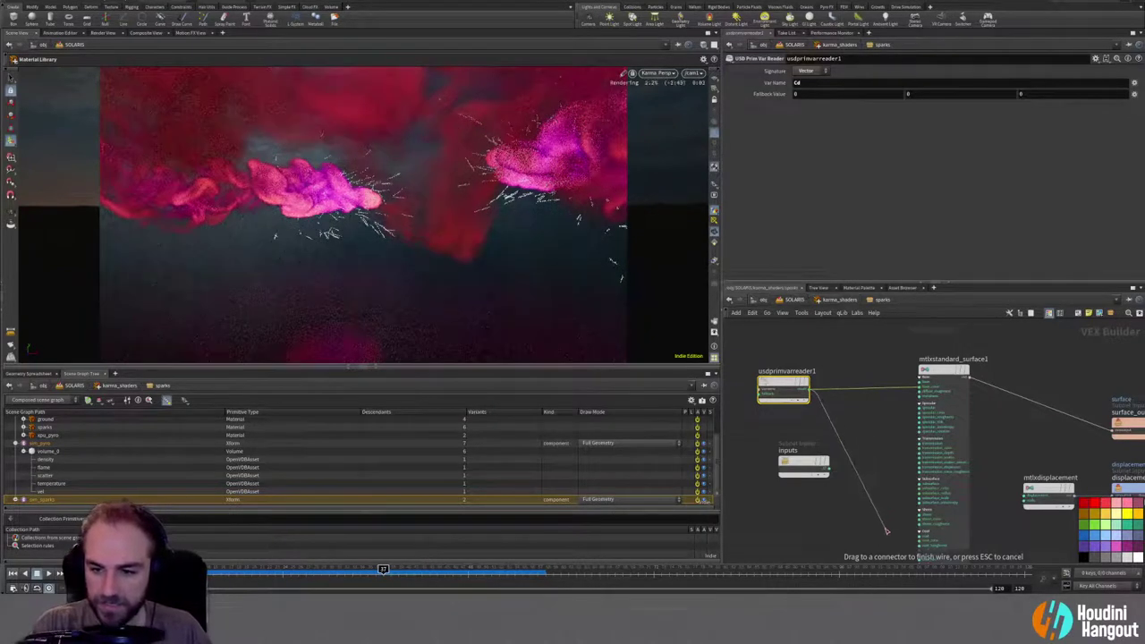
{"action": "left_click_drag", "start_coordinate": [888, 534], "coordinate": [887, 532]}
{"action": "middle_click_drag", "start_coordinate": [887, 526], "coordinate": [883, 394]}
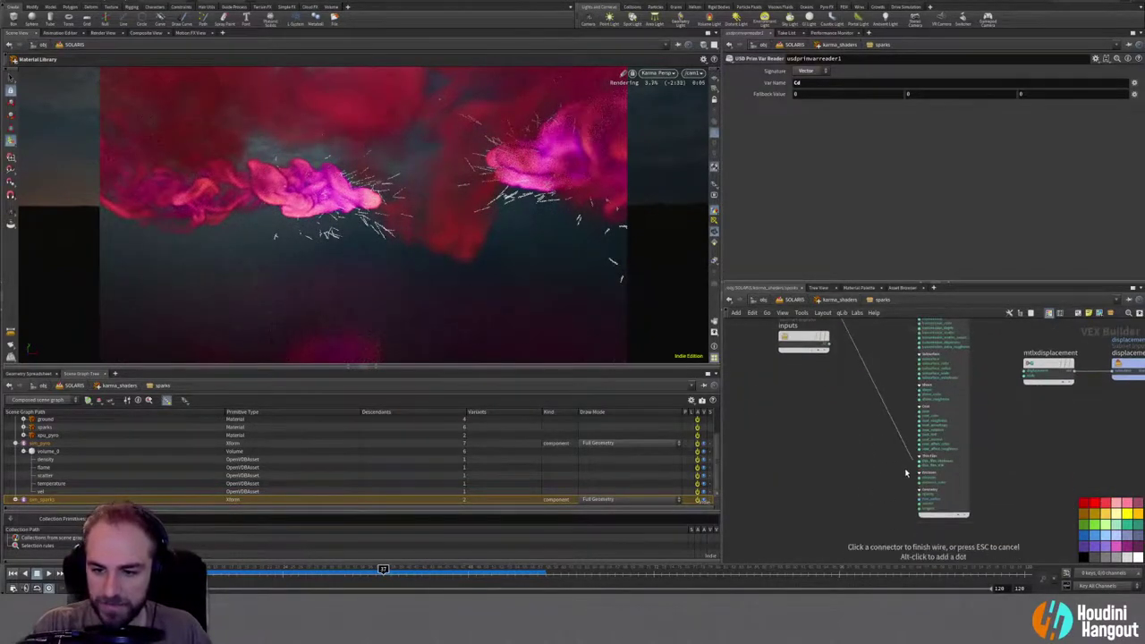
{"action": "left_click", "coordinate": [917, 483]}
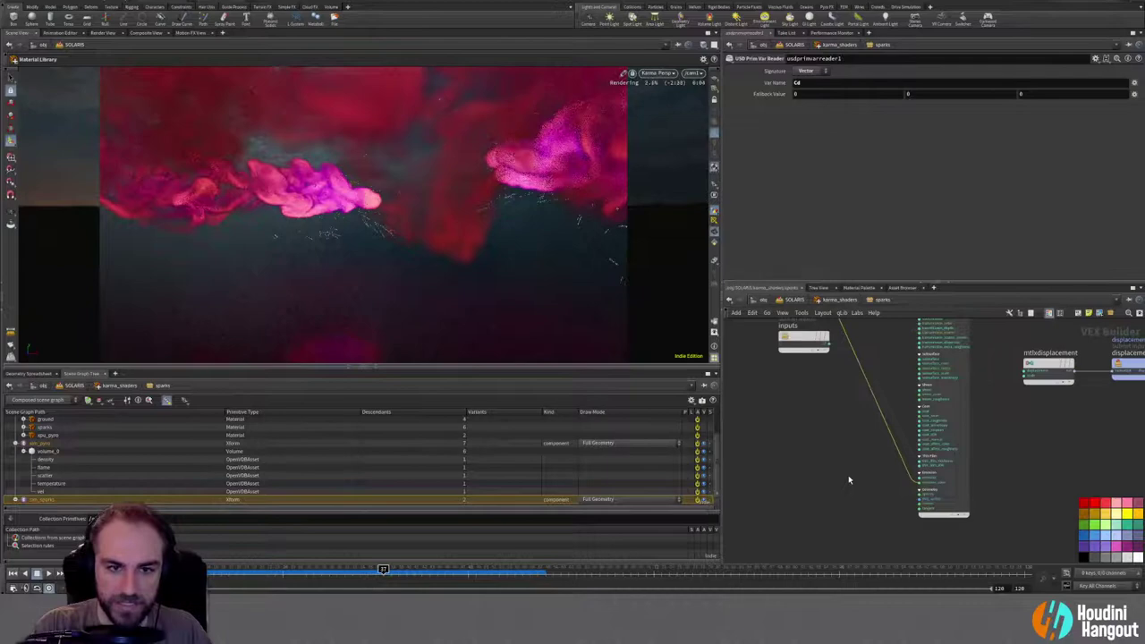
Step: Try driving emission_color from the subnet inputs, reconnect usdprimvarreader1 to it, and check the reader's Signature options
{"action": "middle_click_drag", "start_coordinate": [845, 423], "coordinate": [806, 456]}
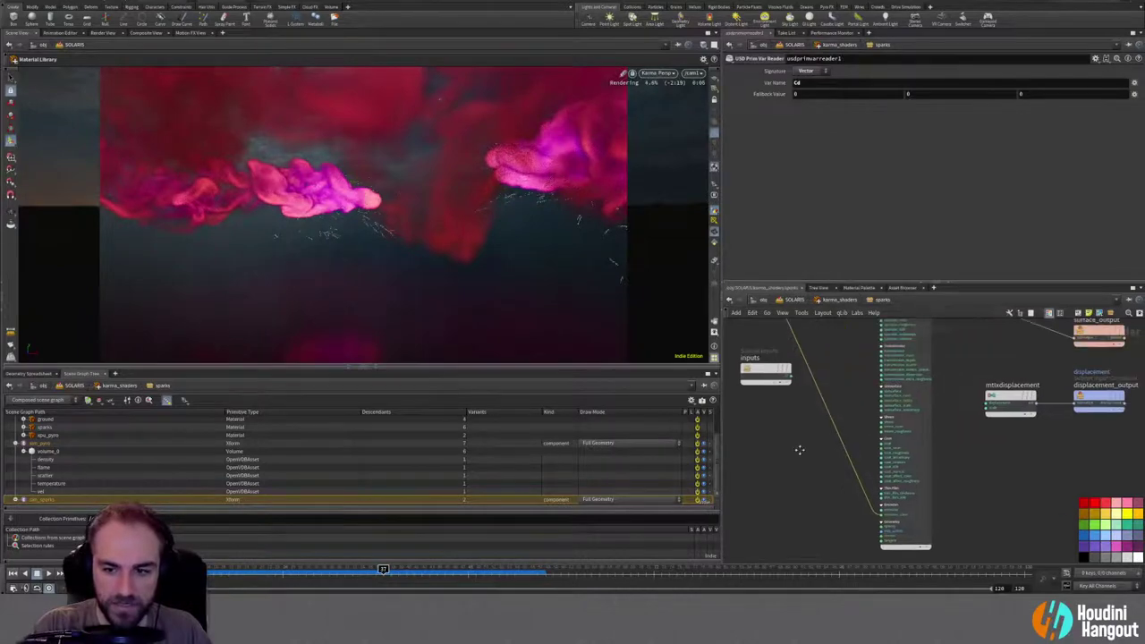
{"action": "left_click_drag", "start_coordinate": [789, 377], "coordinate": [836, 518]}
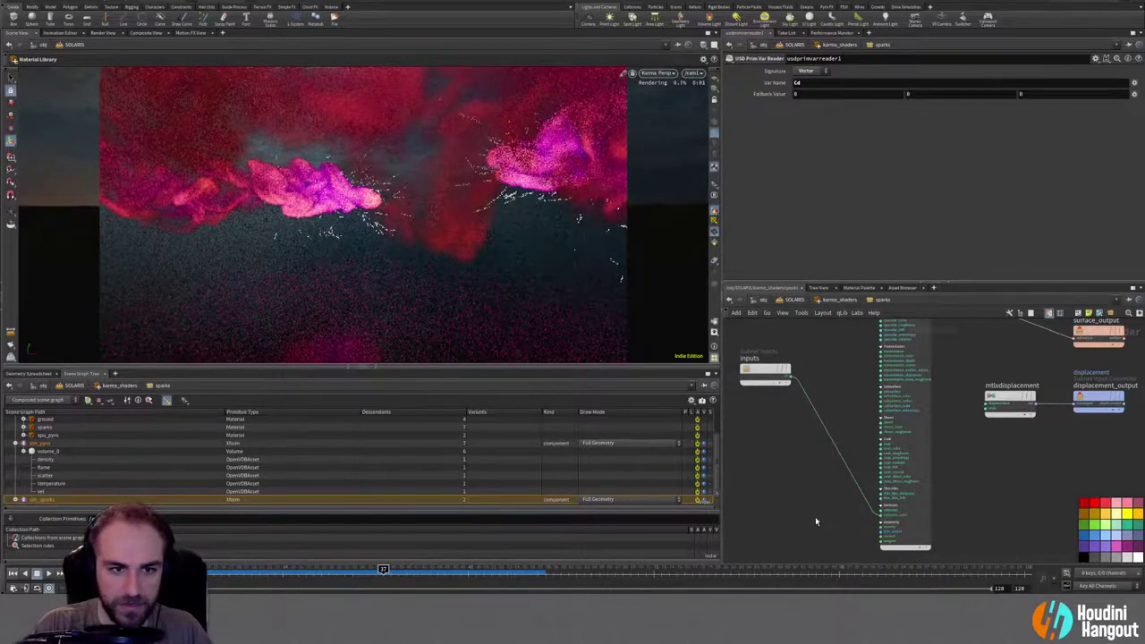
{"action": "middle_click_drag", "start_coordinate": [809, 505], "coordinate": [807, 501]}
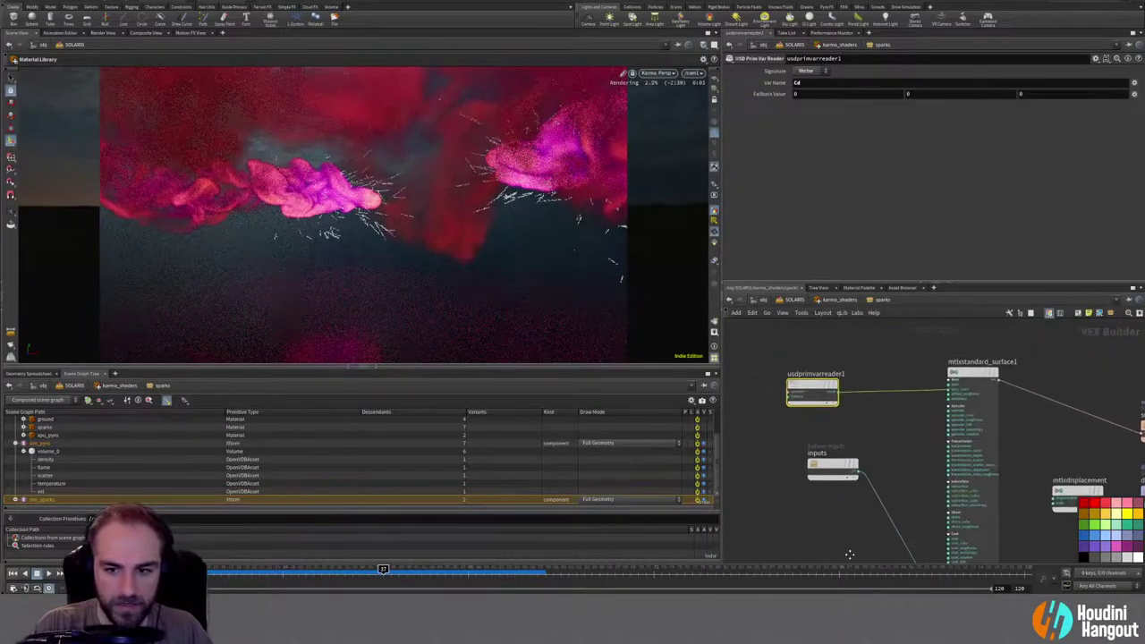
{"action": "middle_click_drag", "start_coordinate": [849, 554], "coordinate": [792, 494]}
{"action": "left_click_drag", "start_coordinate": [780, 332], "coordinate": [891, 535]}
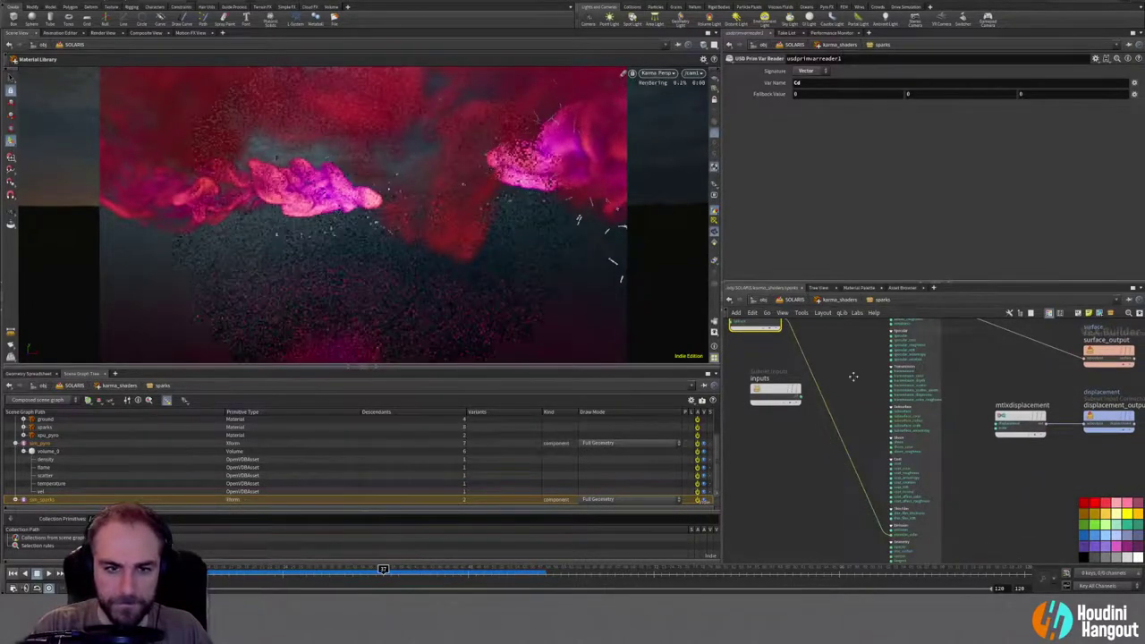
{"action": "middle_click_drag", "start_coordinate": [758, 320], "coordinate": [763, 433]}
{"action": "mouse_move", "coordinate": [758, 94]}
{"action": "middle_mouse_down"}
{"action": "mouse_move", "coordinate": [769, 84]}
{"action": "mouse_move", "coordinate": [762, 89]}
{"action": "middle_mouse_up"}
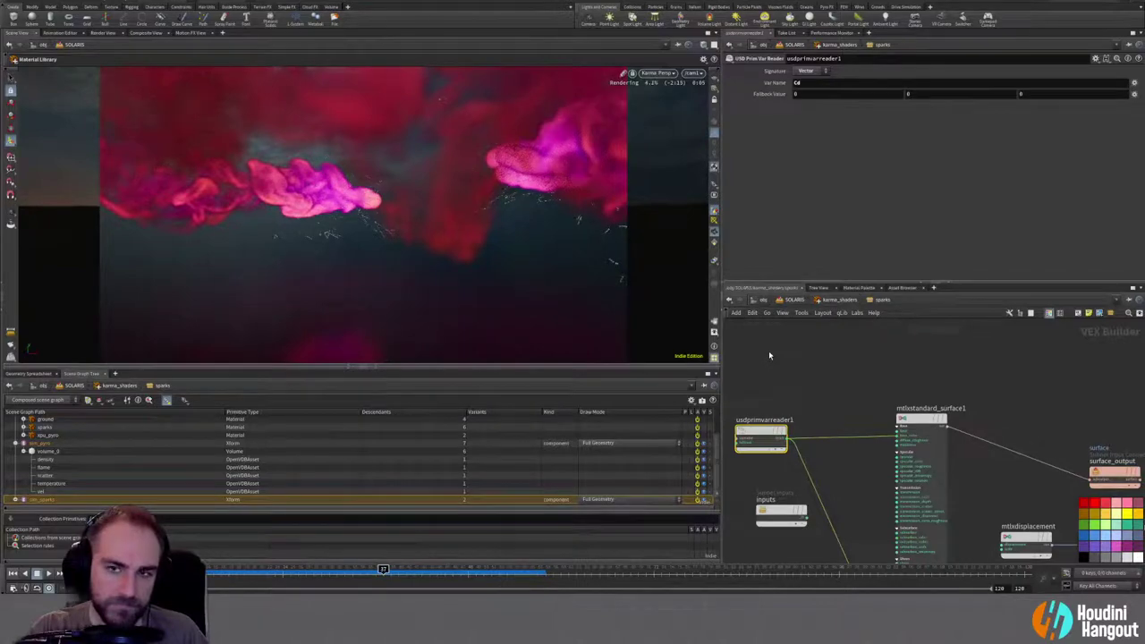
{"action": "left_click", "coordinate": [804, 72]}
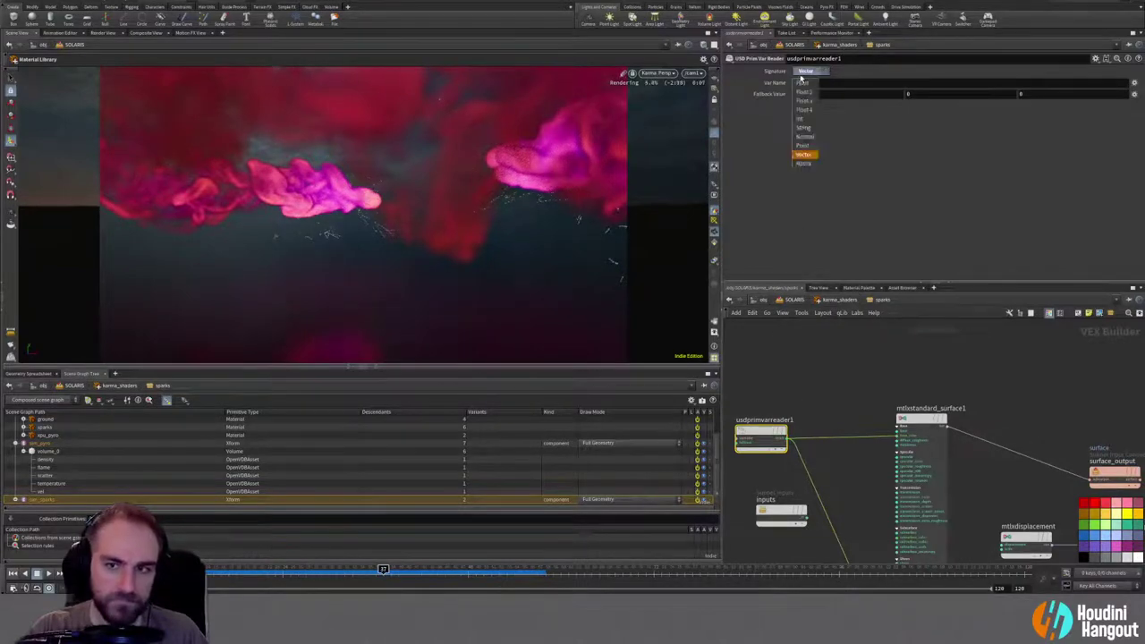
{"action": "left_click", "coordinate": [778, 192]}
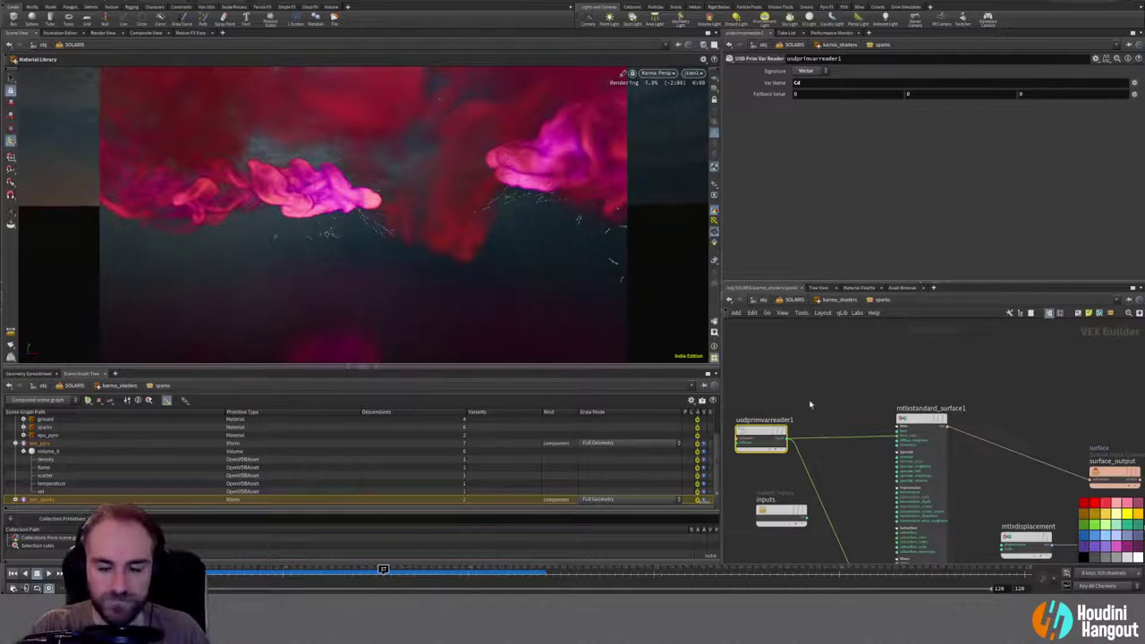
Step: Delete usdprimvarreader1 from the sparks material
{"action": "middle_click_drag", "start_coordinate": [809, 405], "coordinate": [845, 330]}
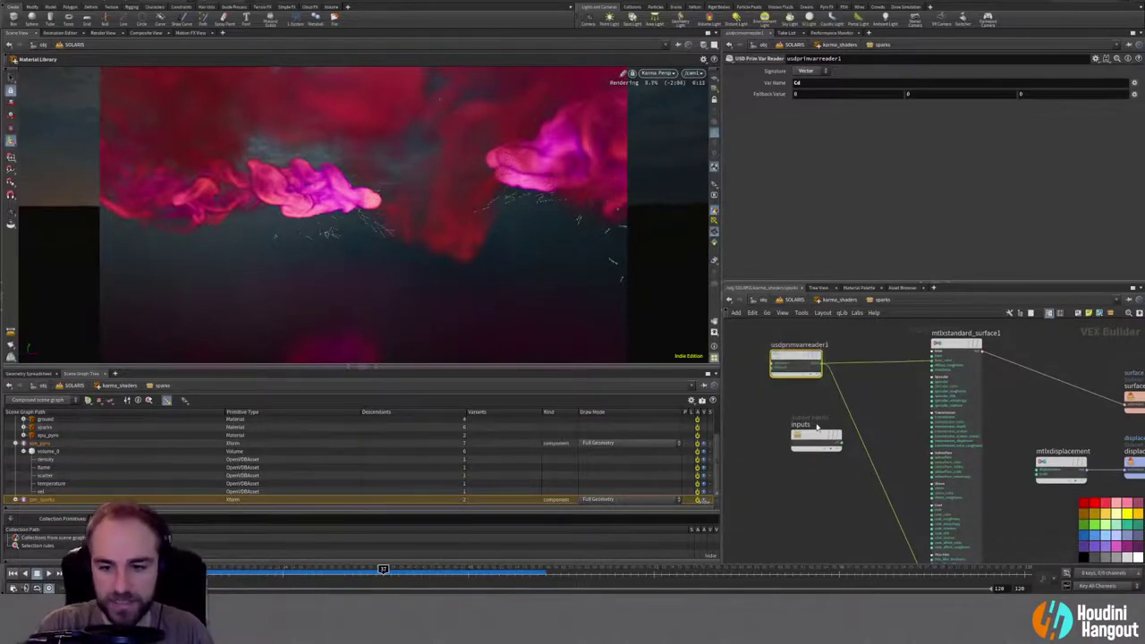
{"action": "key", "text": "Delete"}
{"action": "left_click_drag", "start_coordinate": [759, 396], "coordinate": [854, 492]}
Step: Return to the karma_shaders network and delete the global1 node and the sparks subnetwork
{"action": "key", "text": "u"}
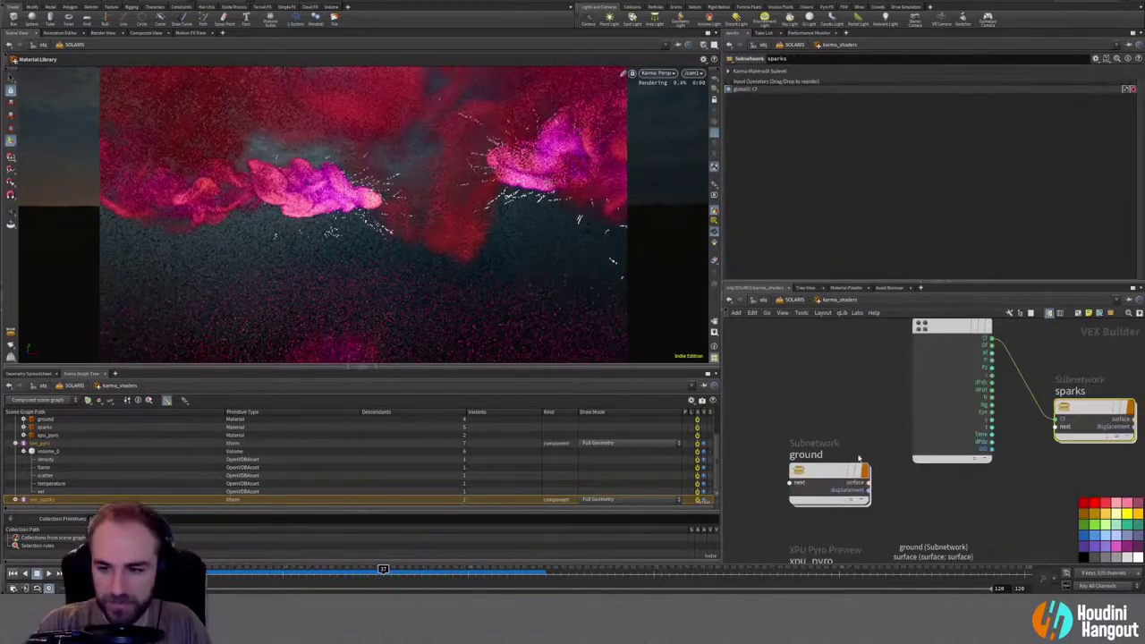
{"action": "key", "text": "u"}
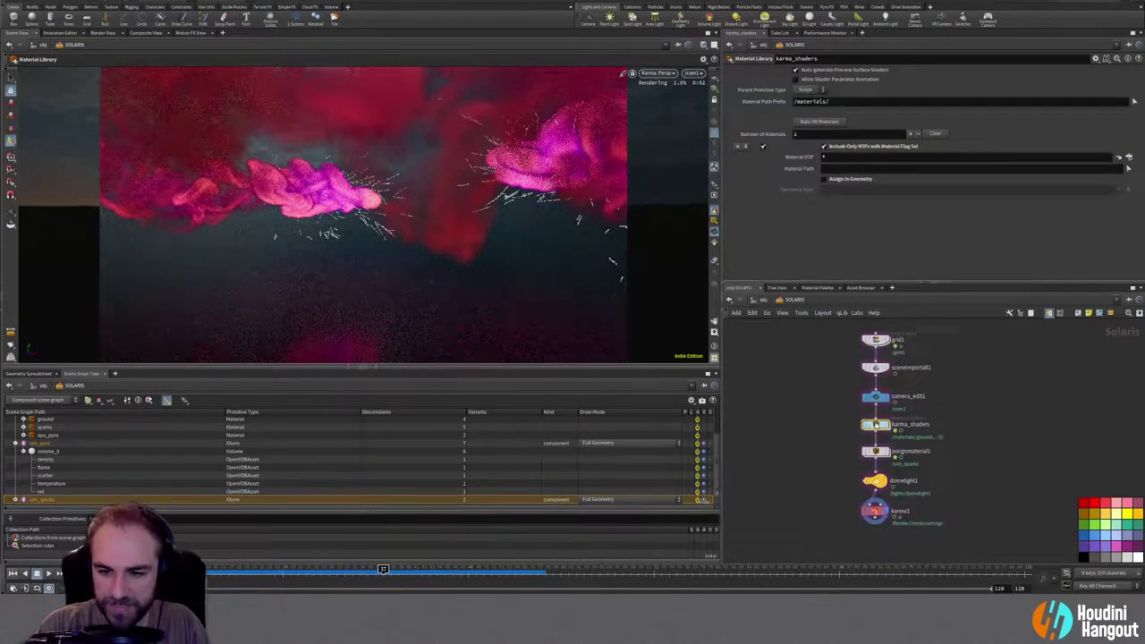
{"action": "double_click", "coordinate": [874, 425]}
{"action": "scroll", "coordinate": [934, 502], "scroll_direction": "down", "scroll_amount": 3}
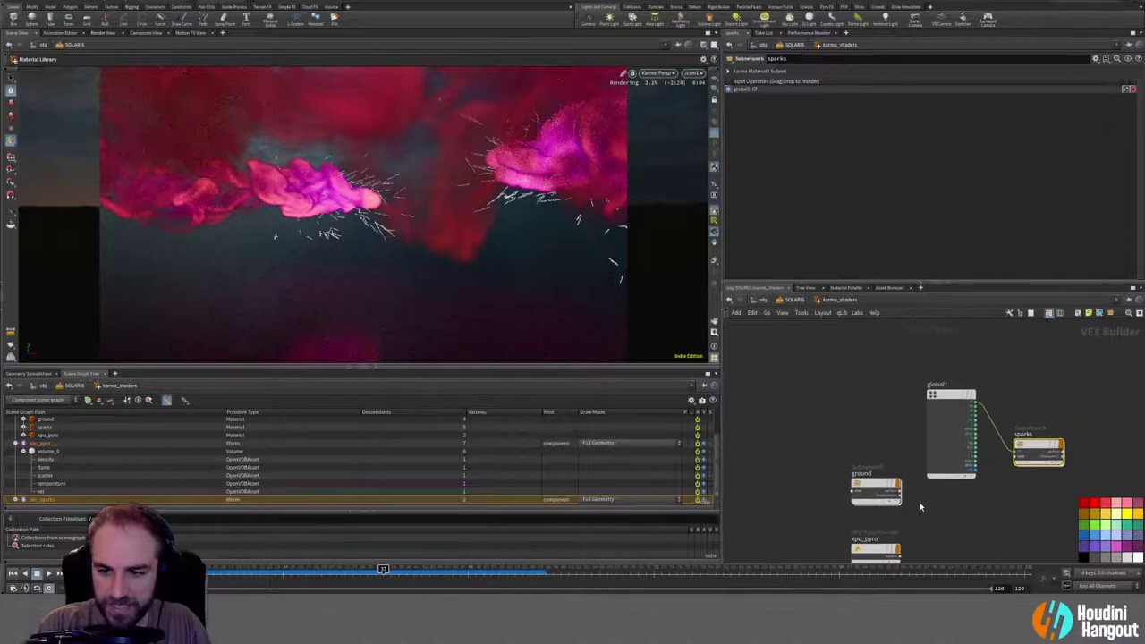
{"action": "left_click_drag", "start_coordinate": [896, 348], "coordinate": [1055, 474]}
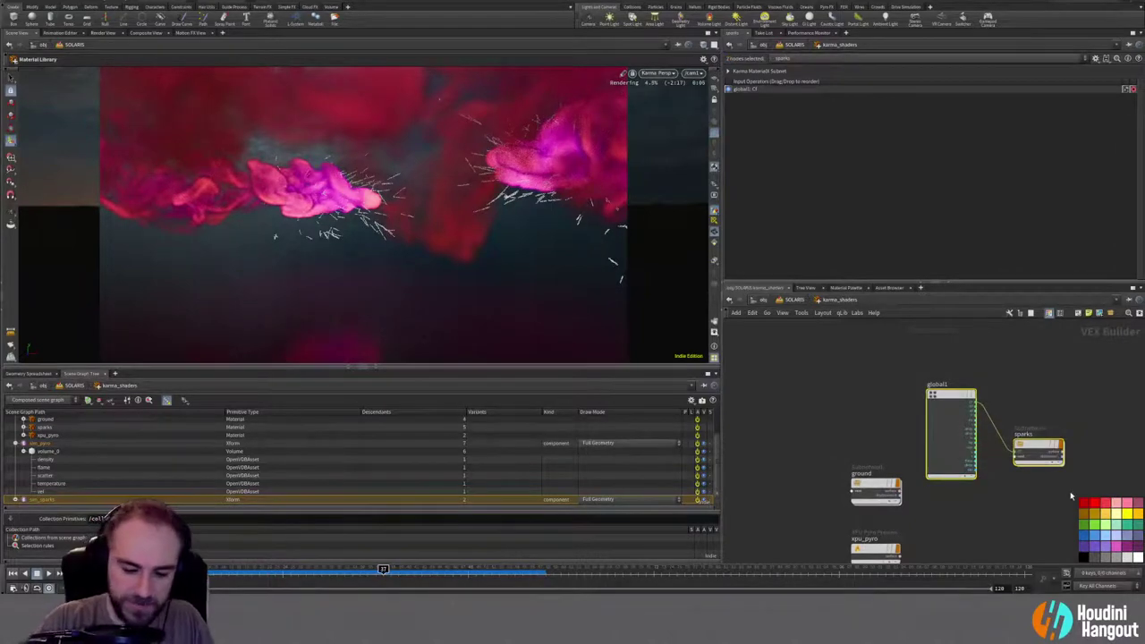
{"action": "key", "text": "Delete"}
Step: Add a Principled Shader above the ground material in karma_shaders
{"action": "key", "text": "Tab"}
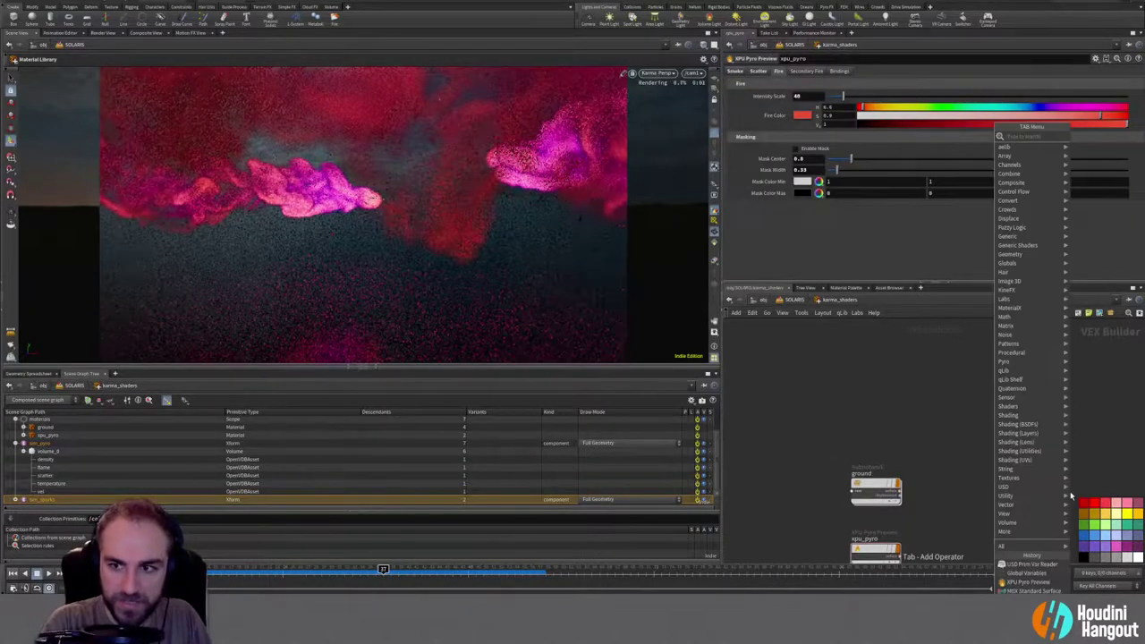
{"action": "type", "text": "prin"}
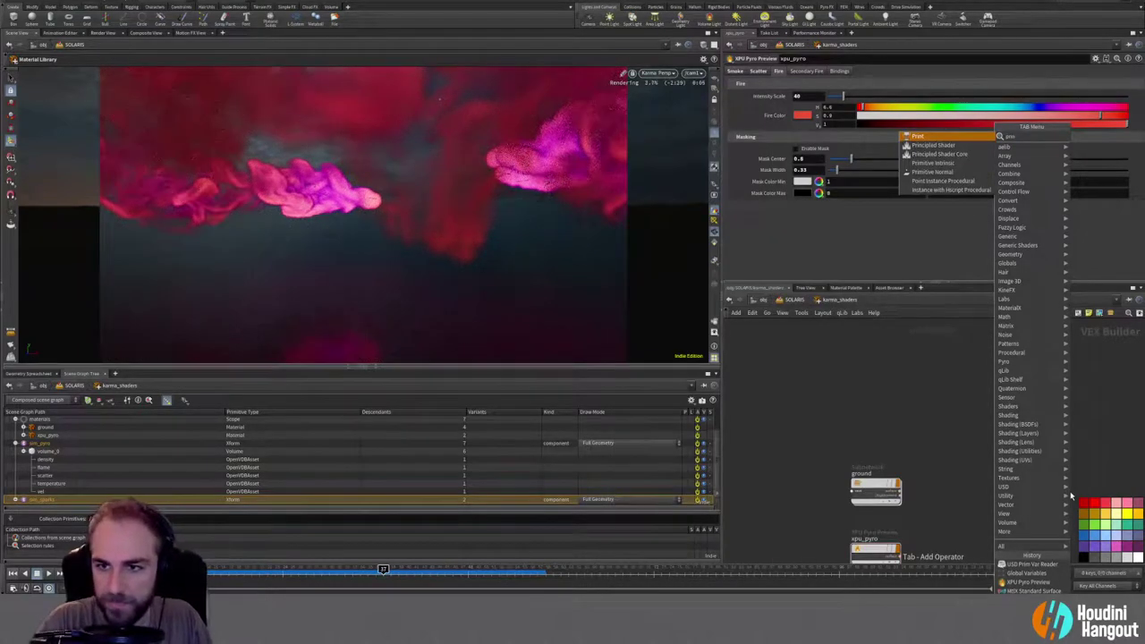
{"action": "key", "text": "Return"}
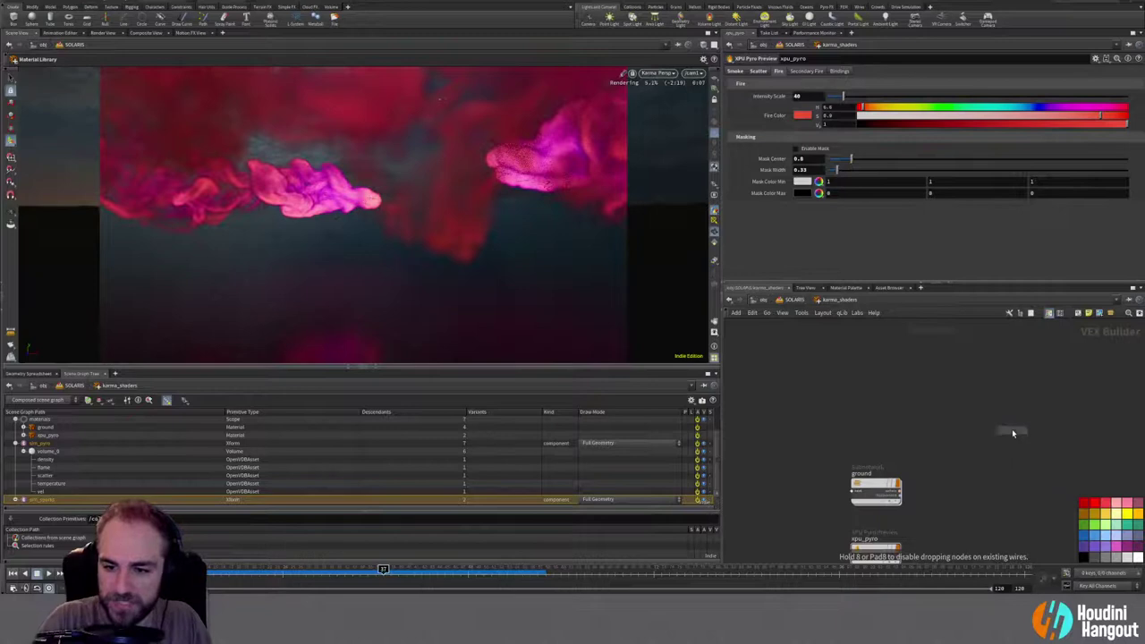
{"action": "left_click", "coordinate": [902, 396]}
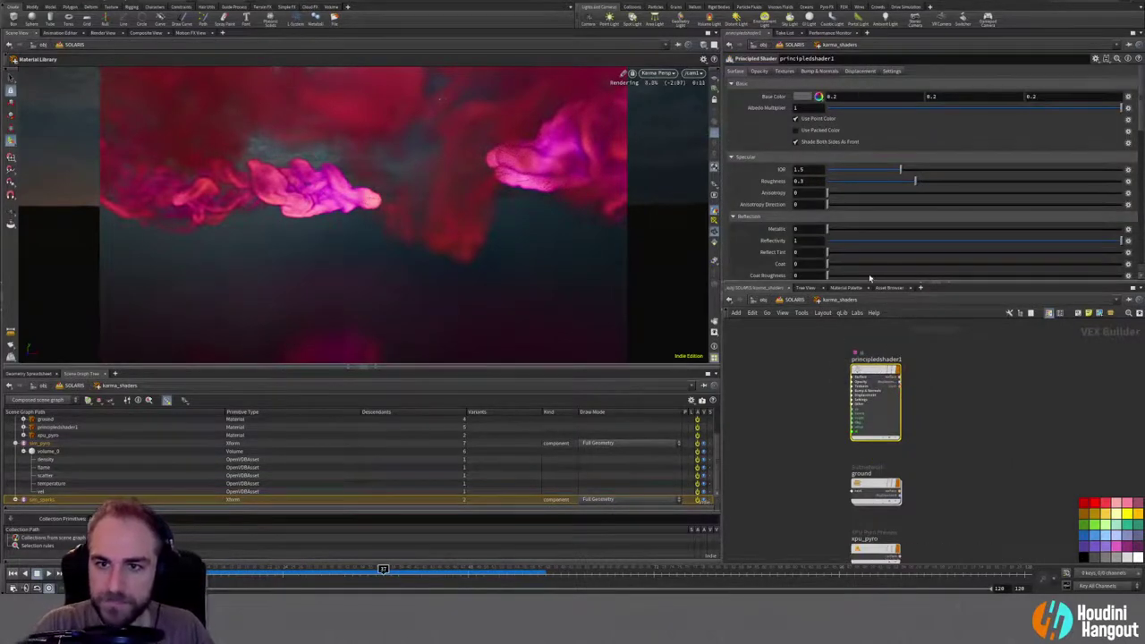
Step: Set the new Principled Shader's Emission Intensity to 10 and rename the shader to sparks
{"action": "scroll", "coordinate": [748, 124], "scroll_direction": "down", "scroll_amount": 1}
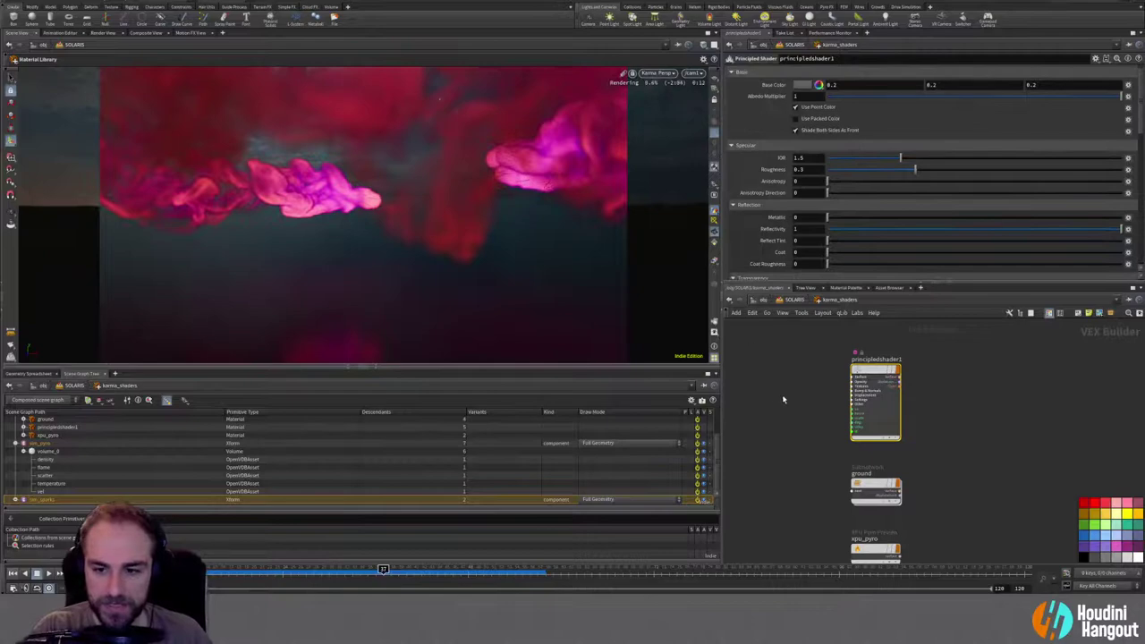
{"action": "scroll", "coordinate": [748, 110], "scroll_direction": "down", "scroll_amount": 10}
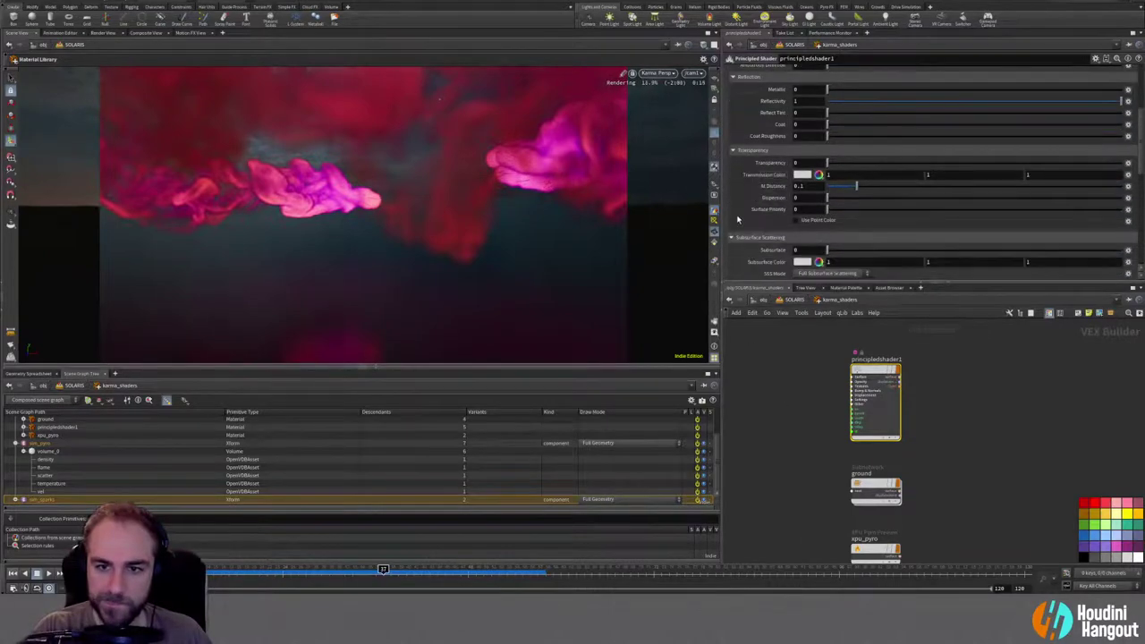
{"action": "left_click_drag", "start_coordinate": [827, 152], "coordinate": [1120, 154]}
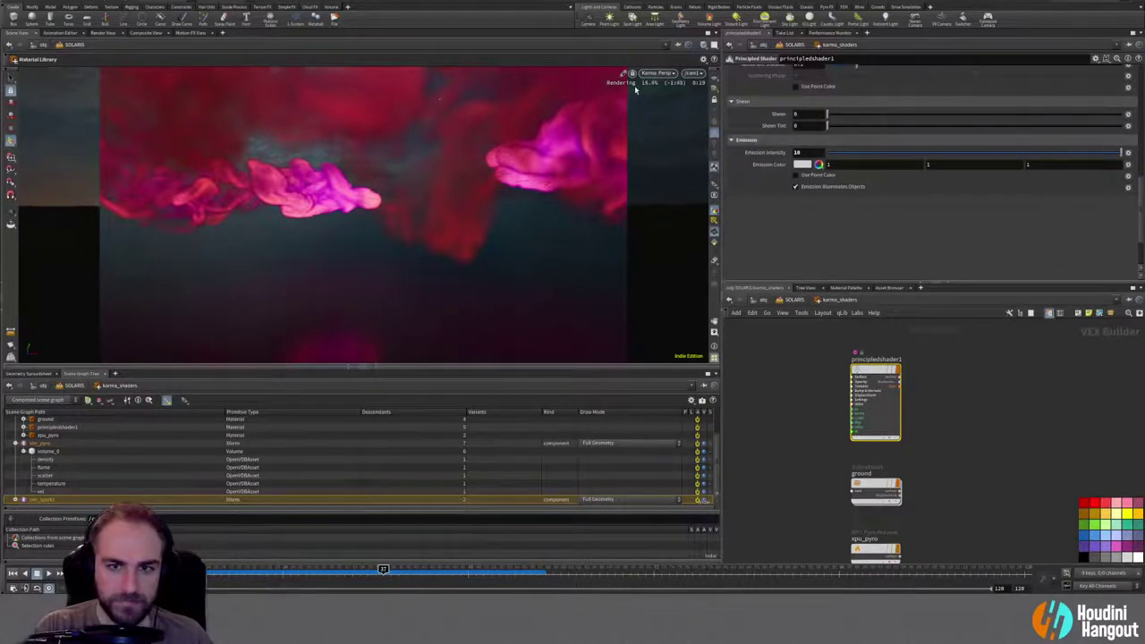
{"action": "double_click", "coordinate": [875, 359]}
{"action": "type", "text": "sparks"}
{"action": "key", "text": "Return"}
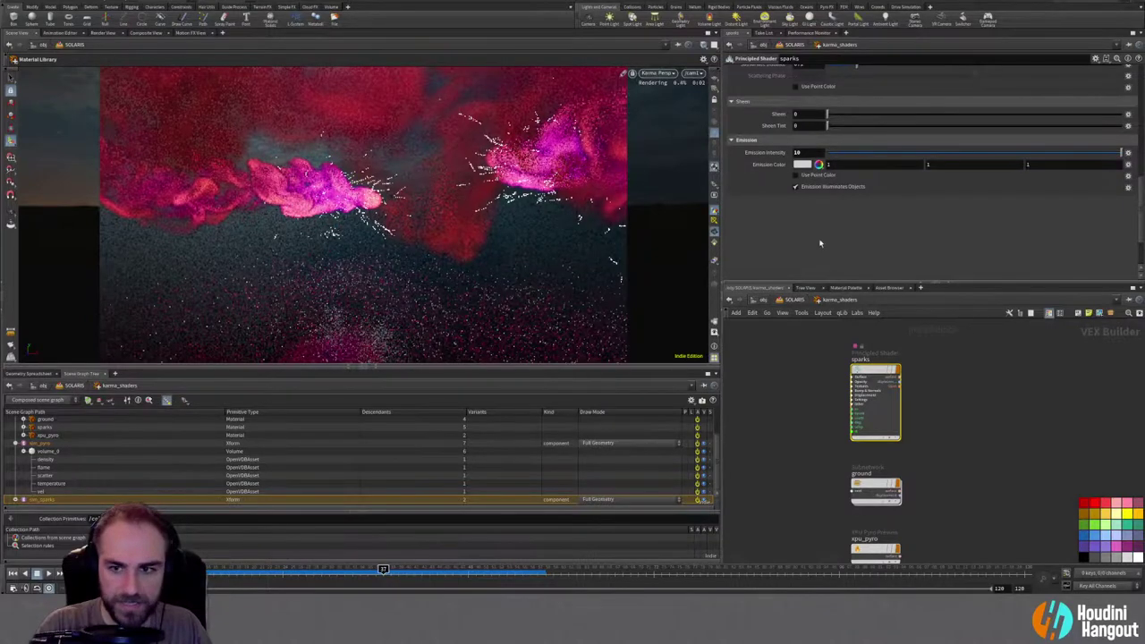
Step: Set the sparks shader's Emission Intensity to 1 and enable Use Point Color for its emission
{"action": "double_click", "coordinate": [804, 153]}
{"action": "type", "text": "1"}
{"action": "key", "text": "Return"}
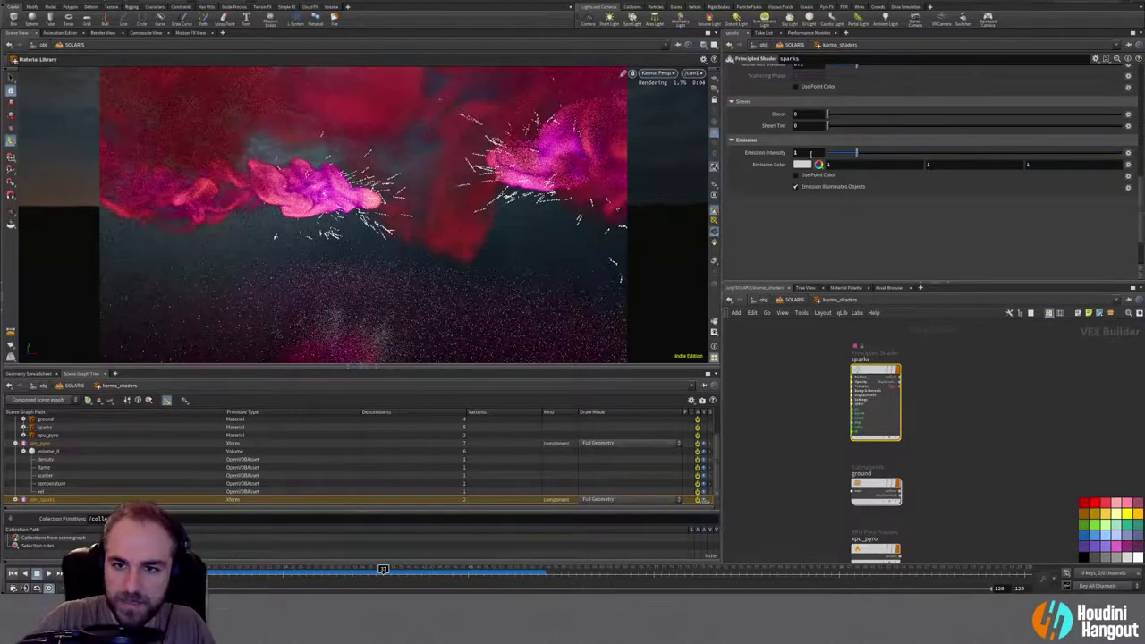
{"action": "left_click", "coordinate": [795, 174]}
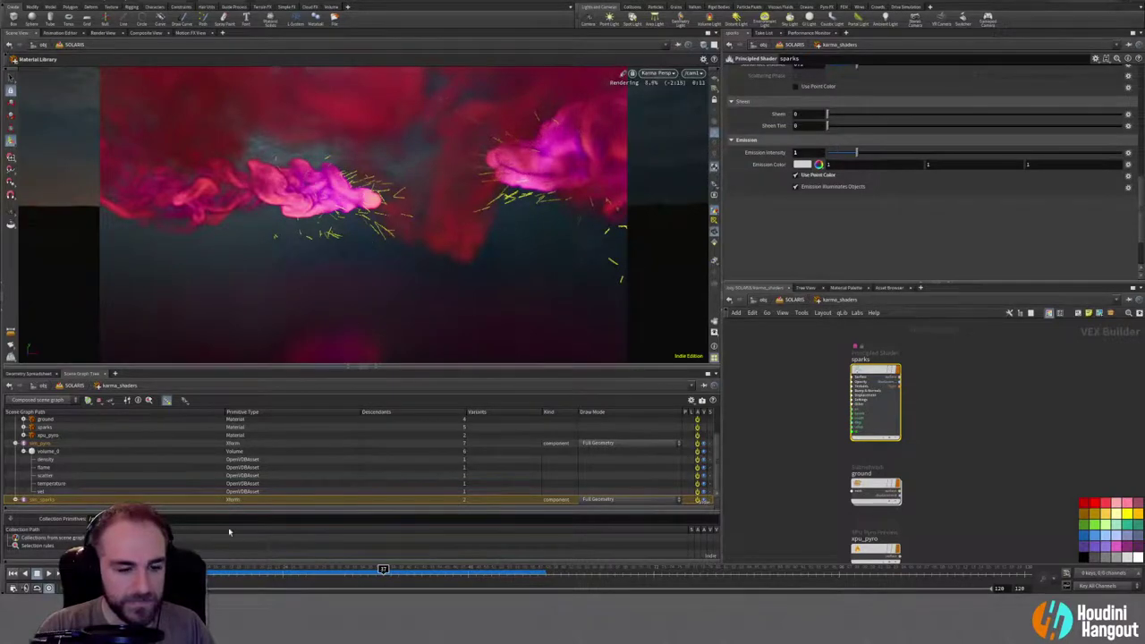
Step: Go to frame 14 and set the sparks shader's Base Color to black with a value of 0
{"action": "left_click", "coordinate": [161, 571]}
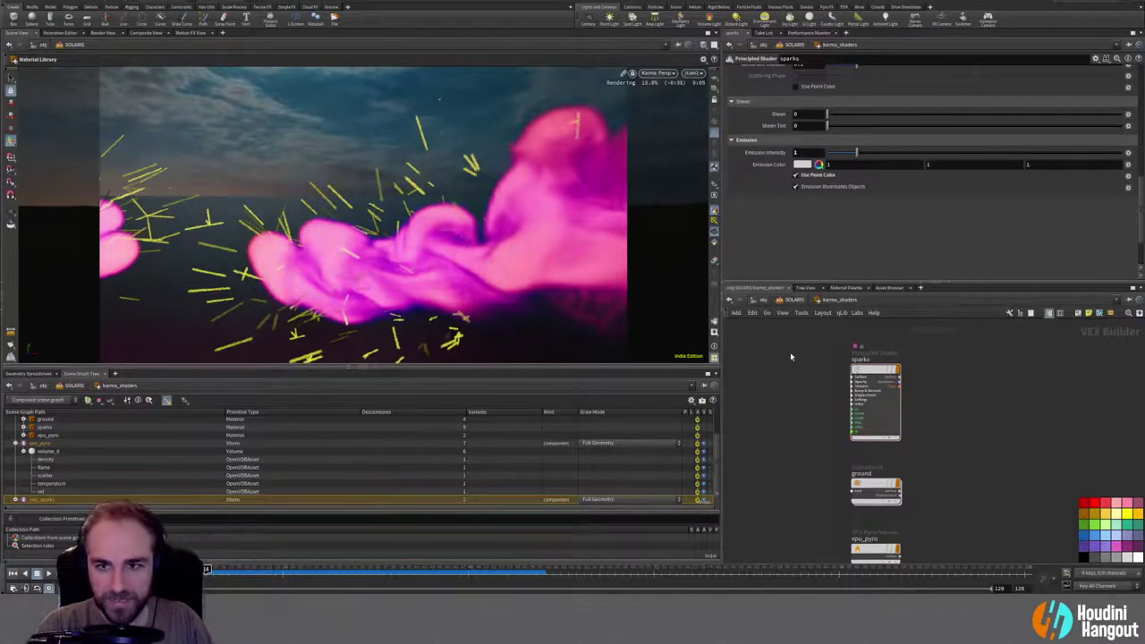
{"action": "scroll", "coordinate": [760, 194], "scroll_direction": "up", "scroll_amount": 8}
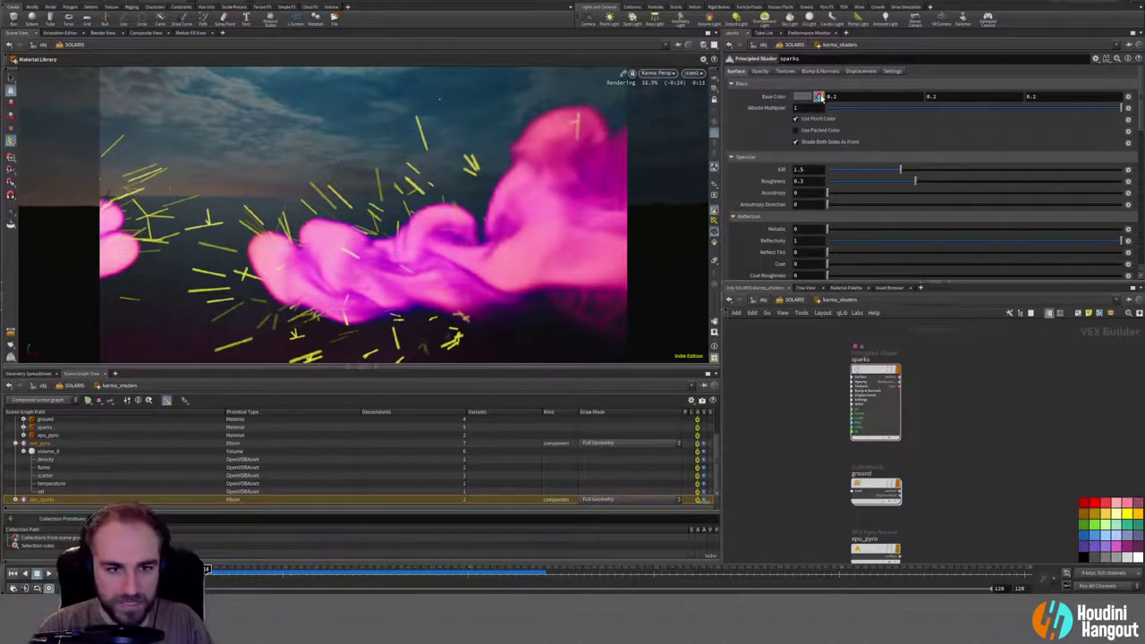
{"action": "left_click", "coordinate": [819, 97]}
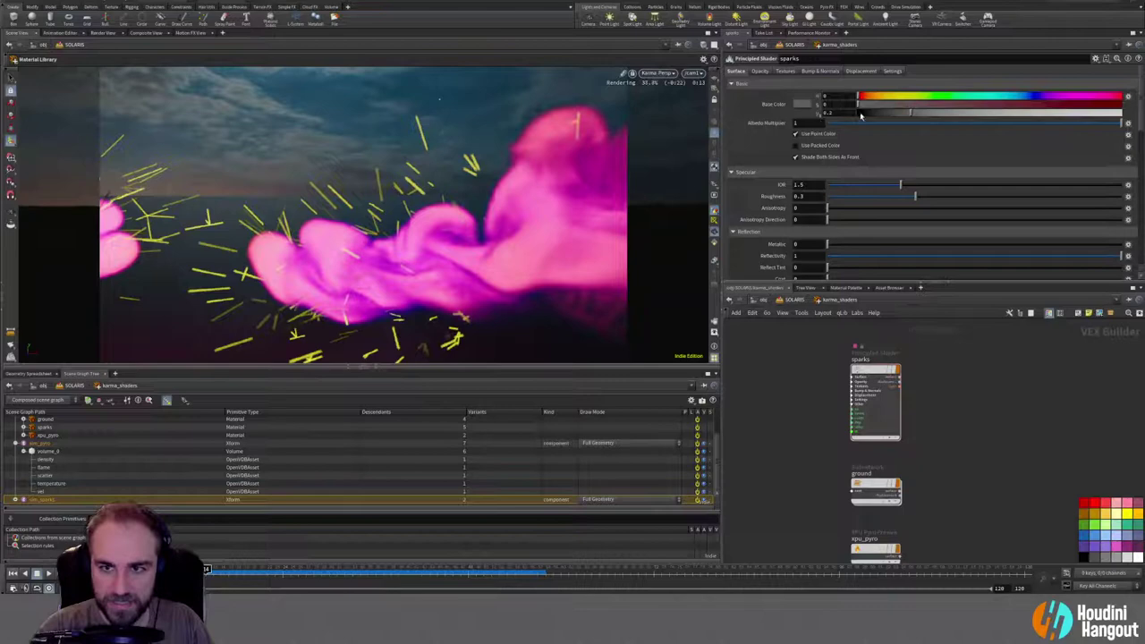
{"action": "left_click_drag", "start_coordinate": [860, 115], "coordinate": [799, 111]}
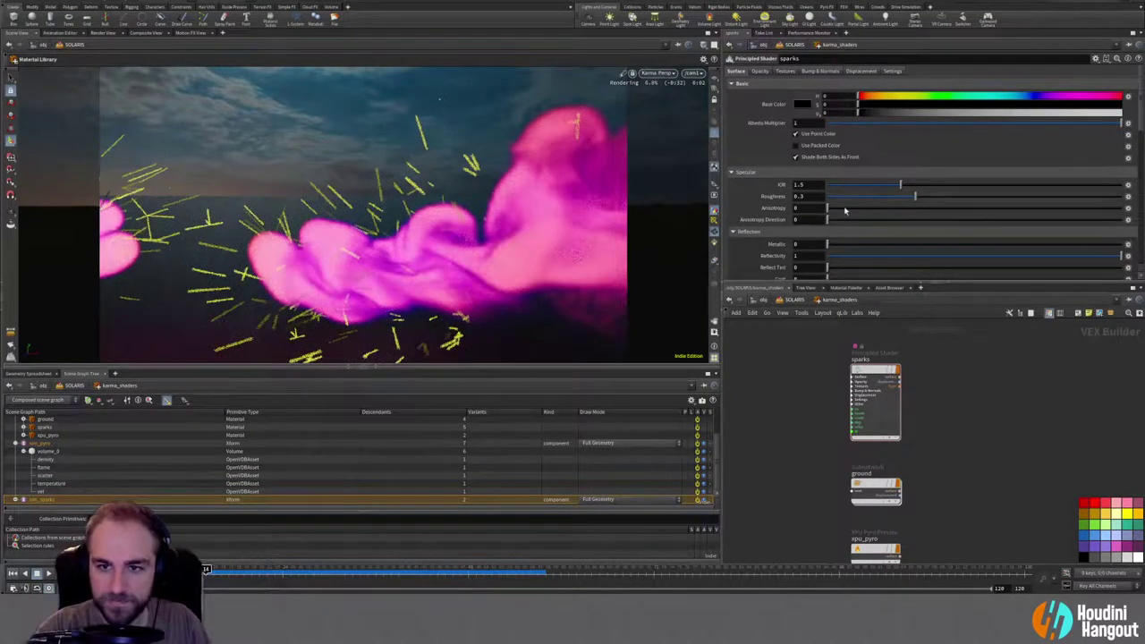
Step: Set the sparks shader's Reflectivity to 0 and re-enable Use Point Color for its base color
{"action": "scroll", "coordinate": [735, 262], "scroll_direction": "down", "scroll_amount": 1}
{"action": "left_click_drag", "start_coordinate": [839, 234], "coordinate": [798, 236]}
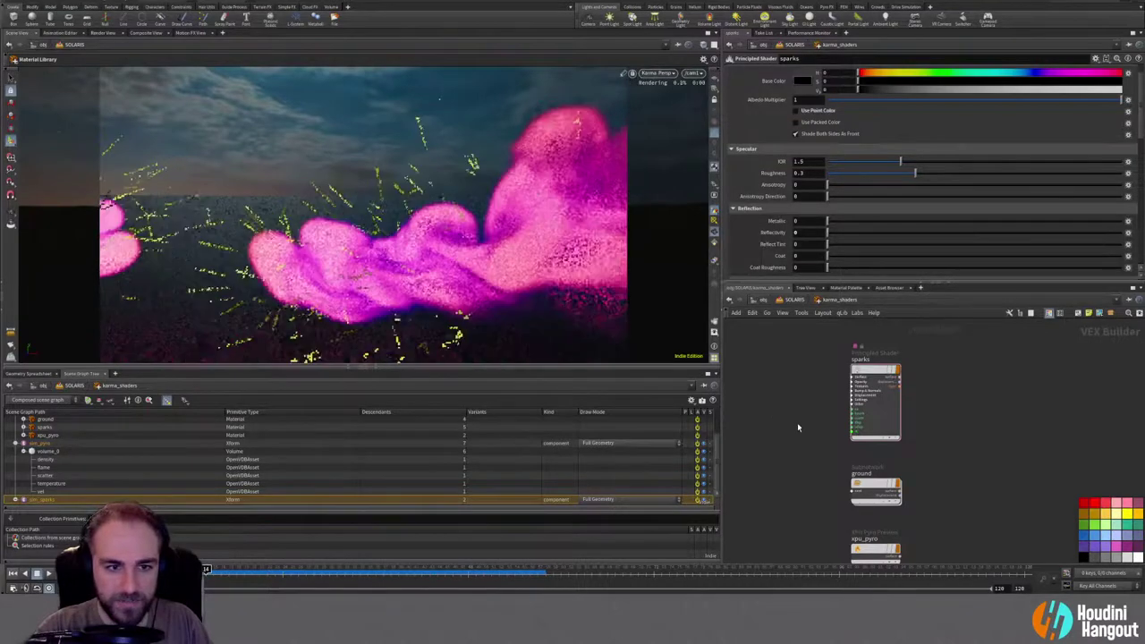
{"action": "left_click", "coordinate": [796, 110]}
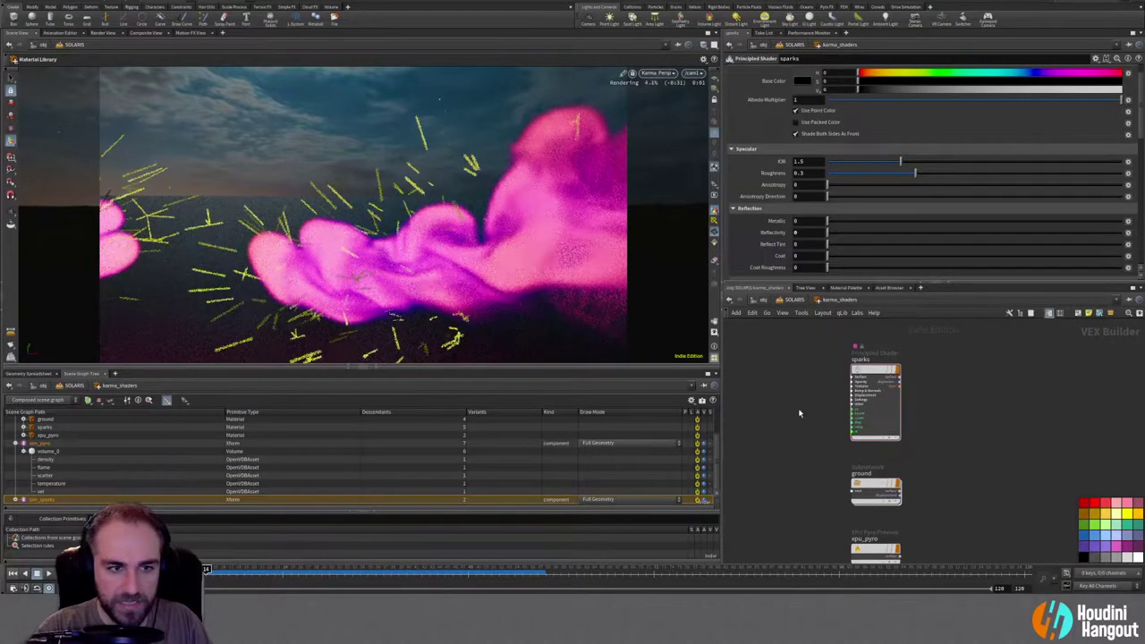
Step: Set the Width of the sparktrail node inside sim_sparks to 0.001, and return to the SOLARIS network
{"action": "key", "text": "u"}
{"action": "key", "text": "u"}
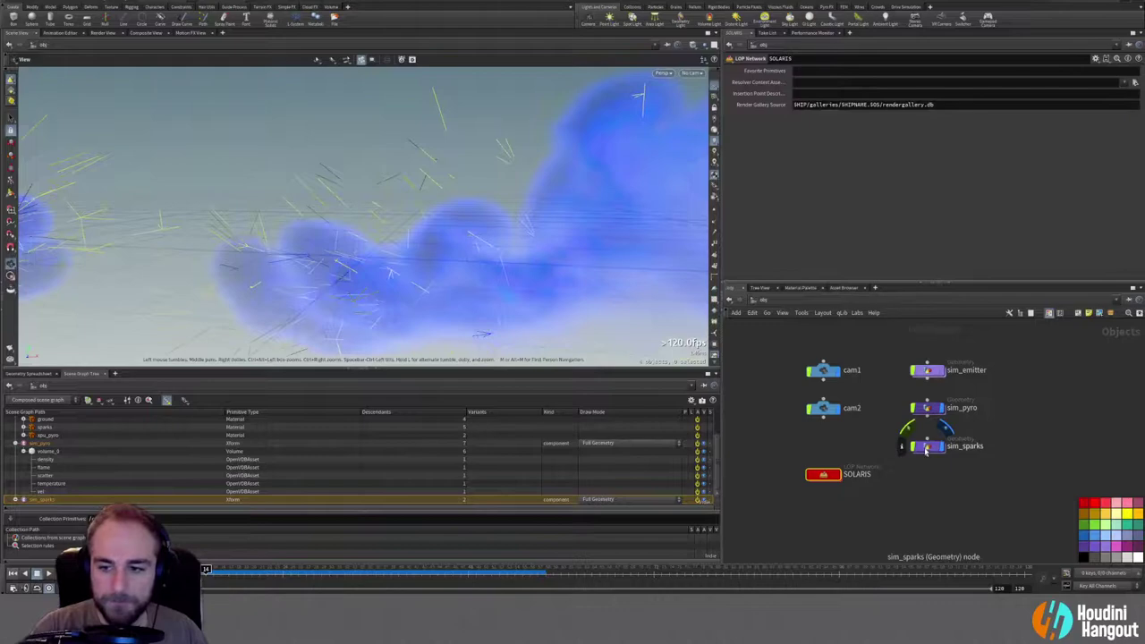
{"action": "left_click", "coordinate": [925, 447]}
{"action": "double_click", "coordinate": [925, 447]}
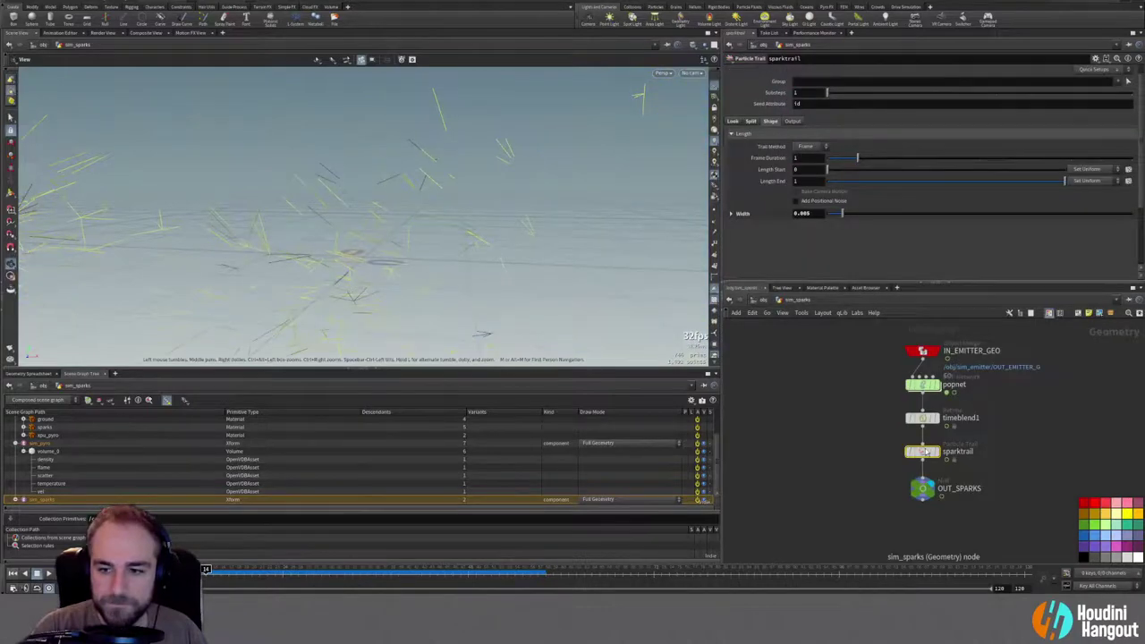
{"action": "double_click", "coordinate": [804, 214]}
{"action": "type", "text": "0.001"}
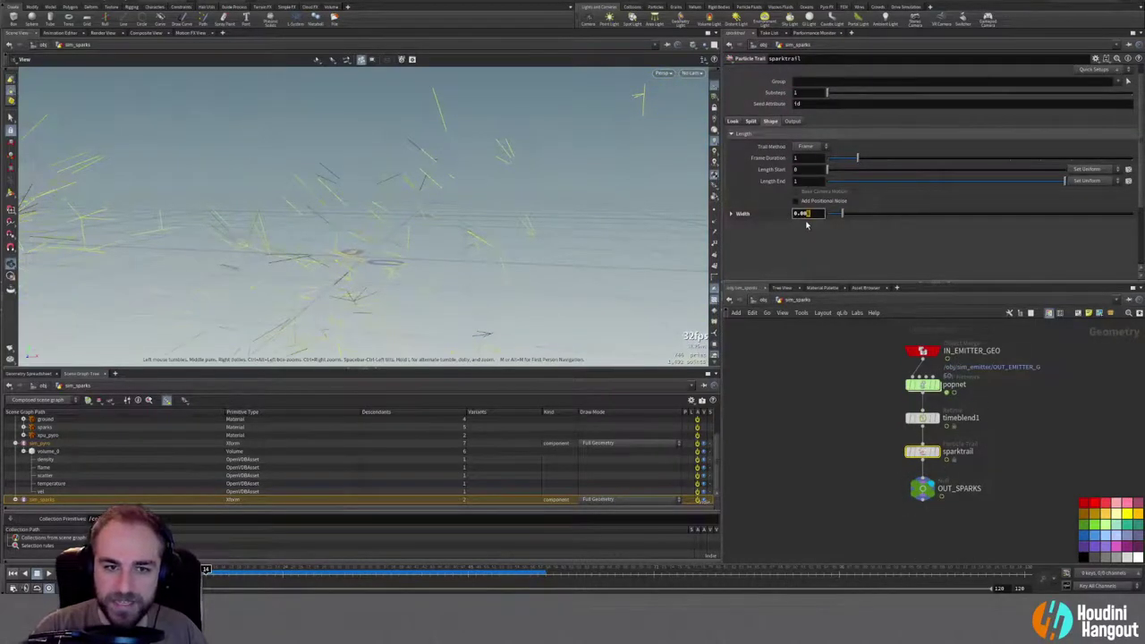
{"action": "key", "text": "Return"}
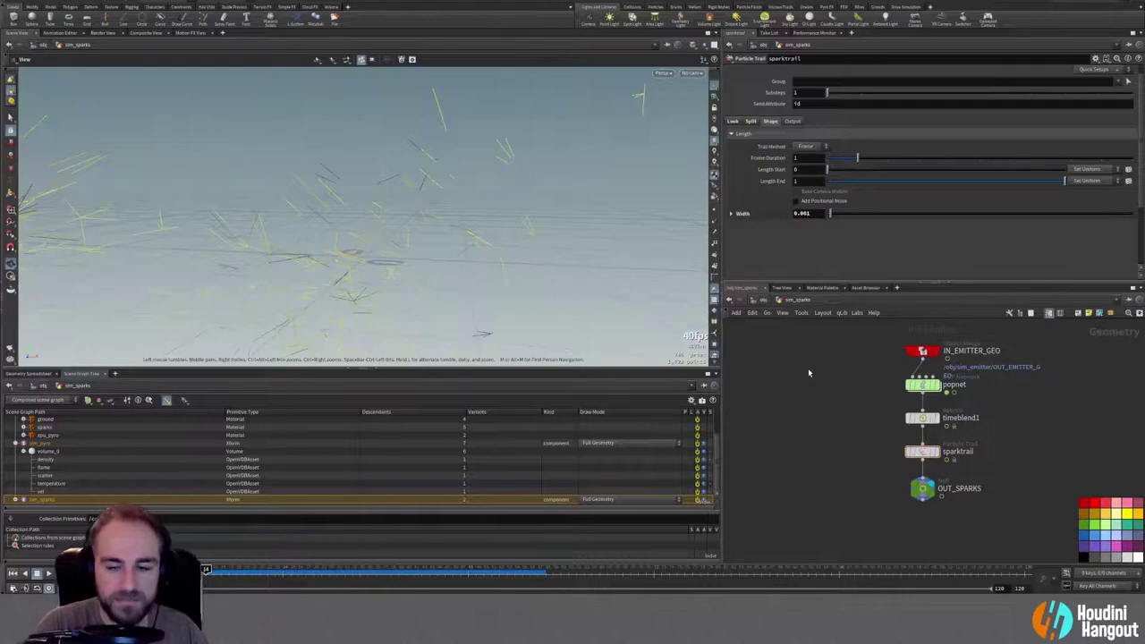
{"action": "key", "text": "u"}
{"action": "double_click", "coordinate": [930, 446]}
{"action": "key", "text": "u"}
{"action": "key", "text": "i"}
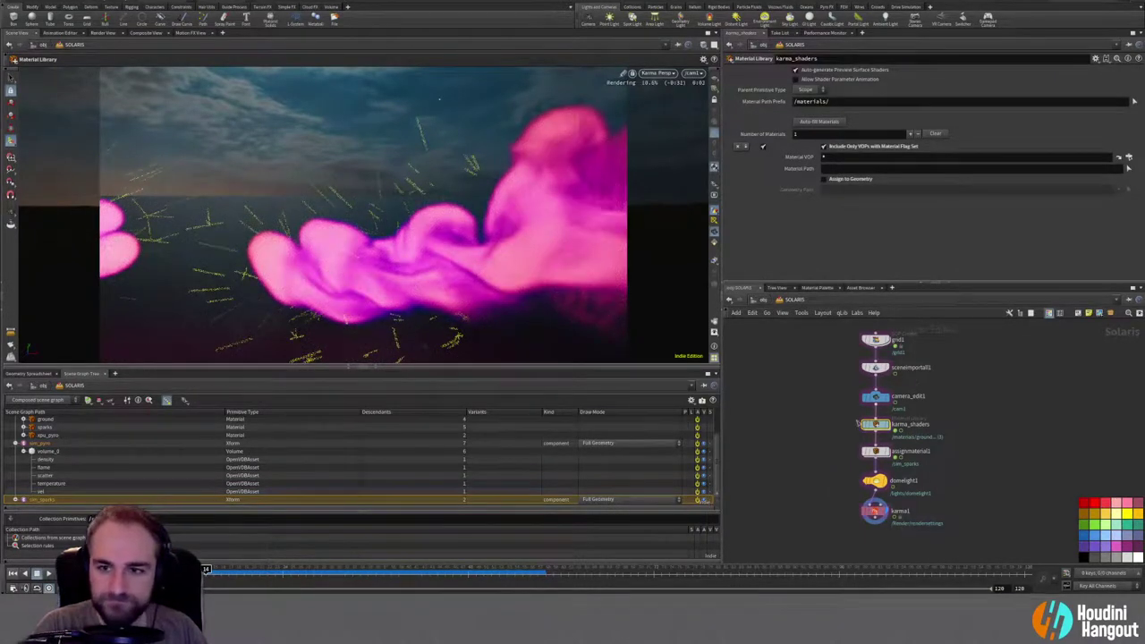
Step: Set the Volume Limit of the karma1 render settings to 1
{"action": "left_click", "coordinate": [875, 367]}
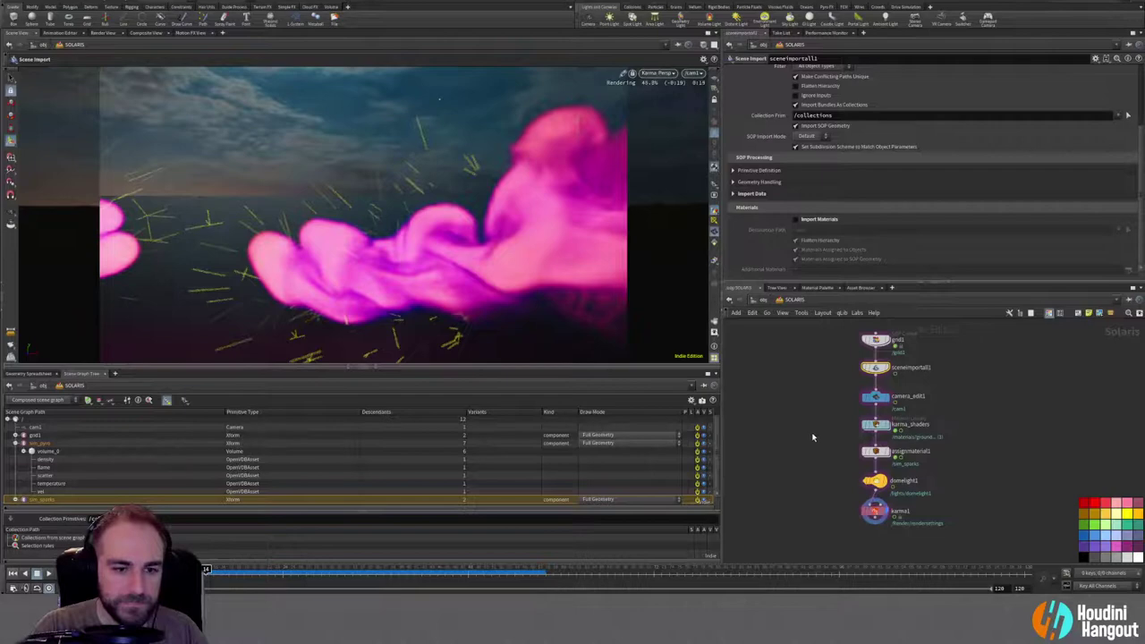
{"action": "left_click", "coordinate": [875, 510]}
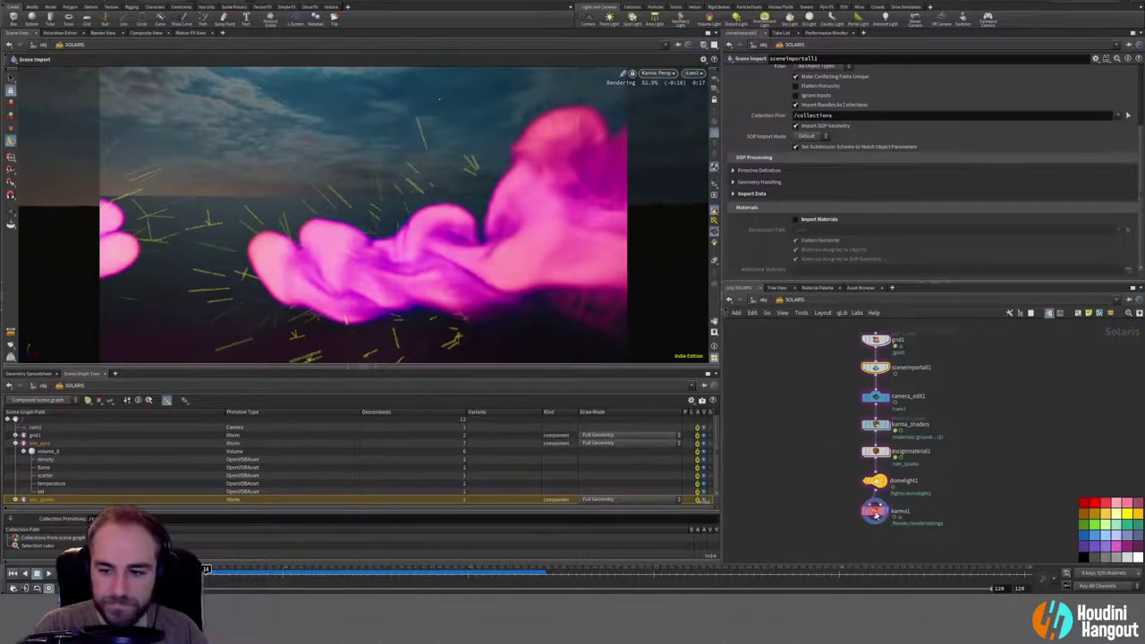
{"action": "left_click", "coordinate": [741, 137]}
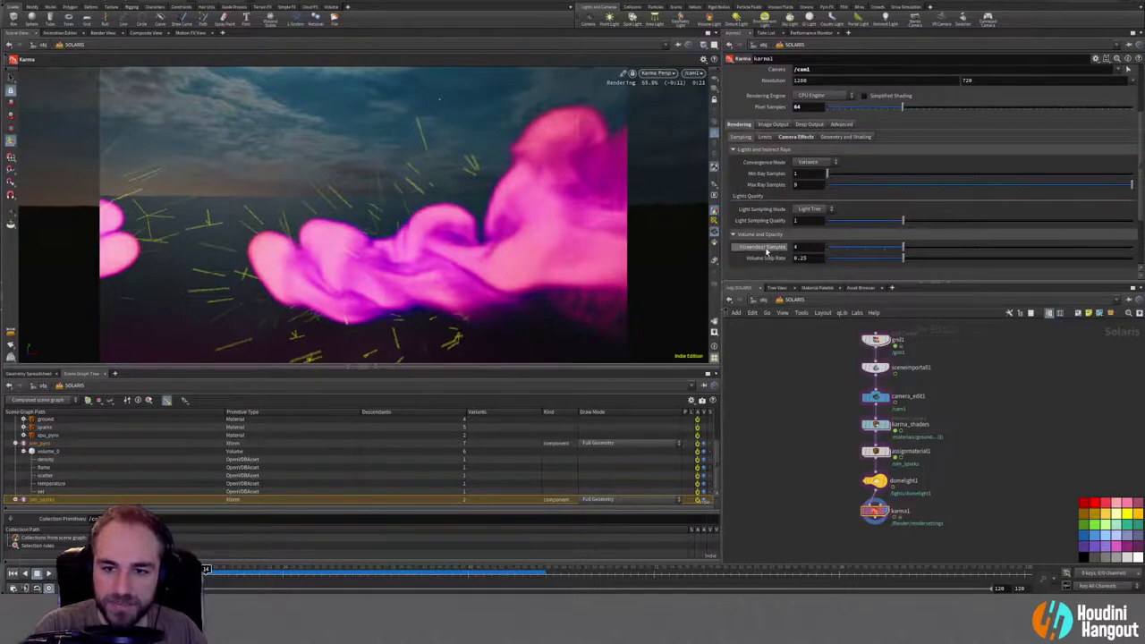
{"action": "left_click", "coordinate": [765, 137]}
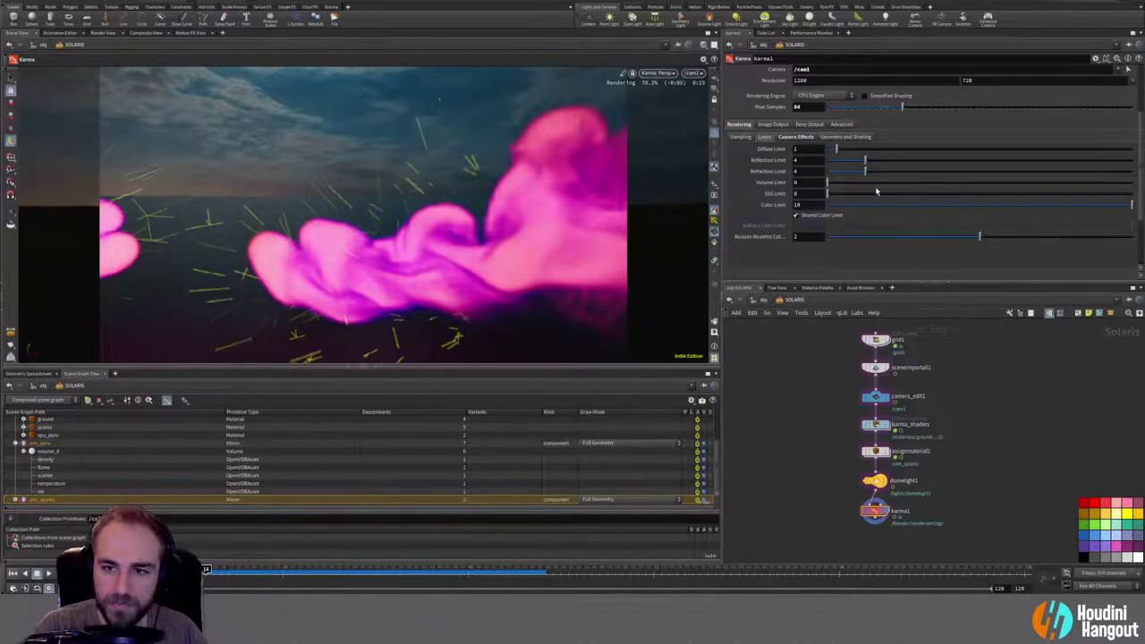
{"action": "left_click", "coordinate": [801, 181]}
{"action": "type", "text": "1"}
{"action": "key", "text": "Return"}
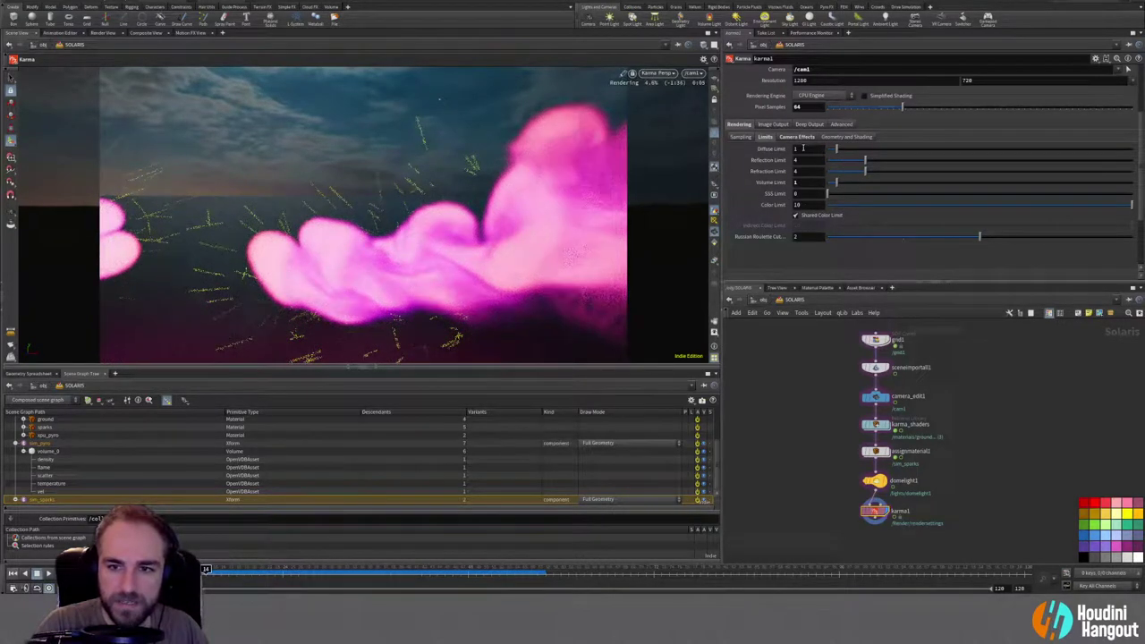
Step: Try a Volume Limit of 2 in the karma1 render settings
{"action": "left_click", "coordinate": [789, 137]}
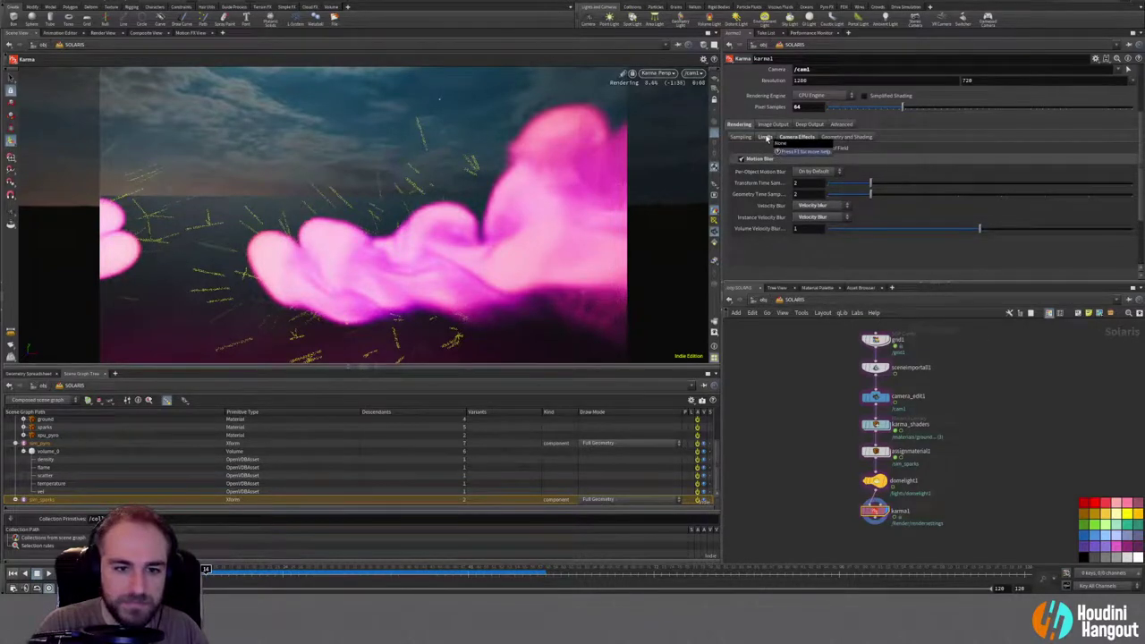
{"action": "left_click", "coordinate": [765, 136]}
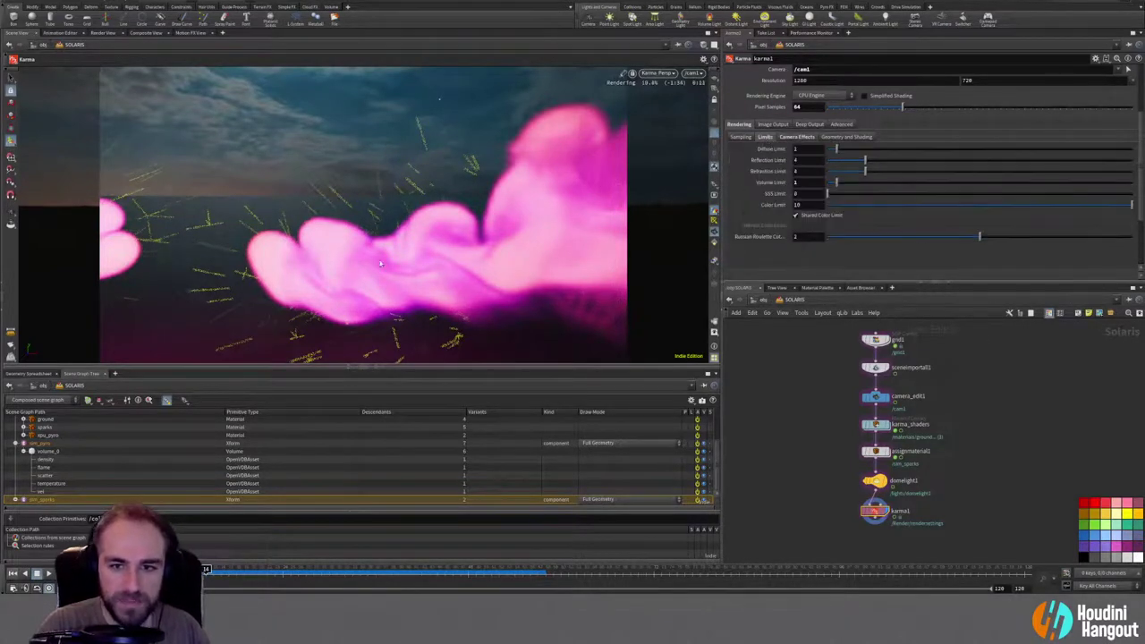
{"action": "double_click", "coordinate": [802, 184]}
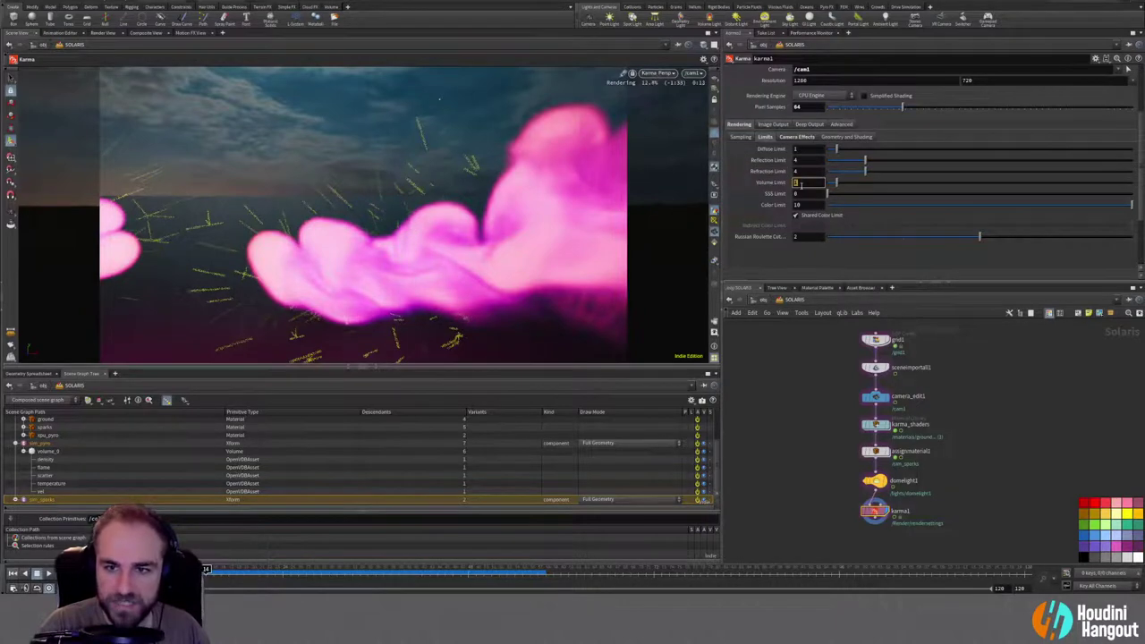
{"action": "type", "text": "2"}
{"action": "key", "text": "Return"}
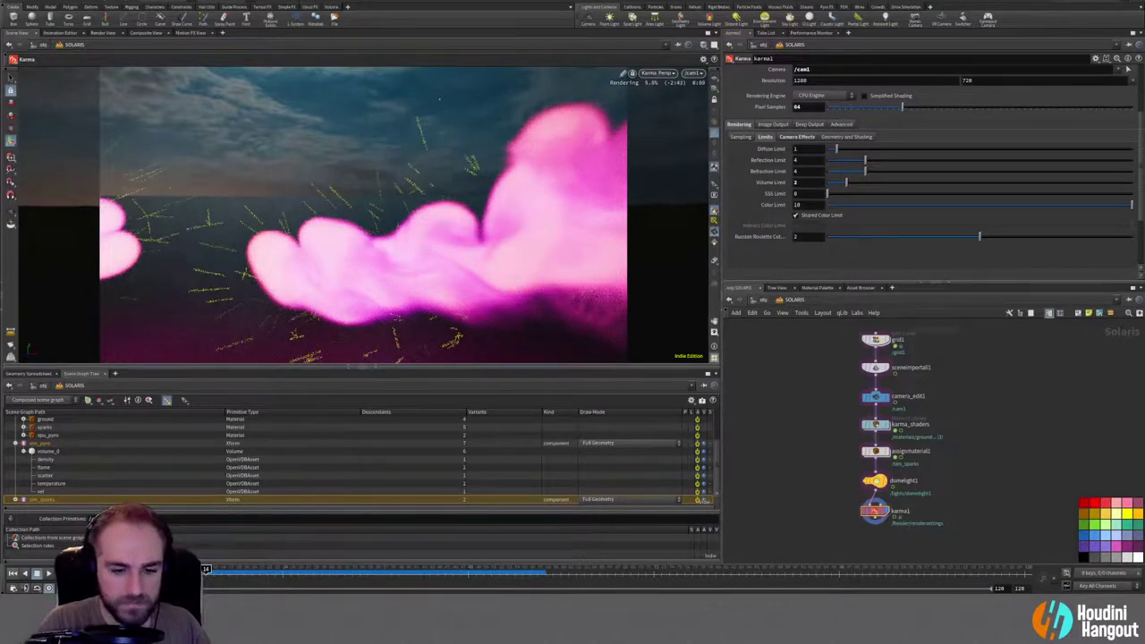
Step: Go to frame 47 and set karma1's Volume Limit back to 1
{"action": "left_click", "coordinate": [462, 580]}
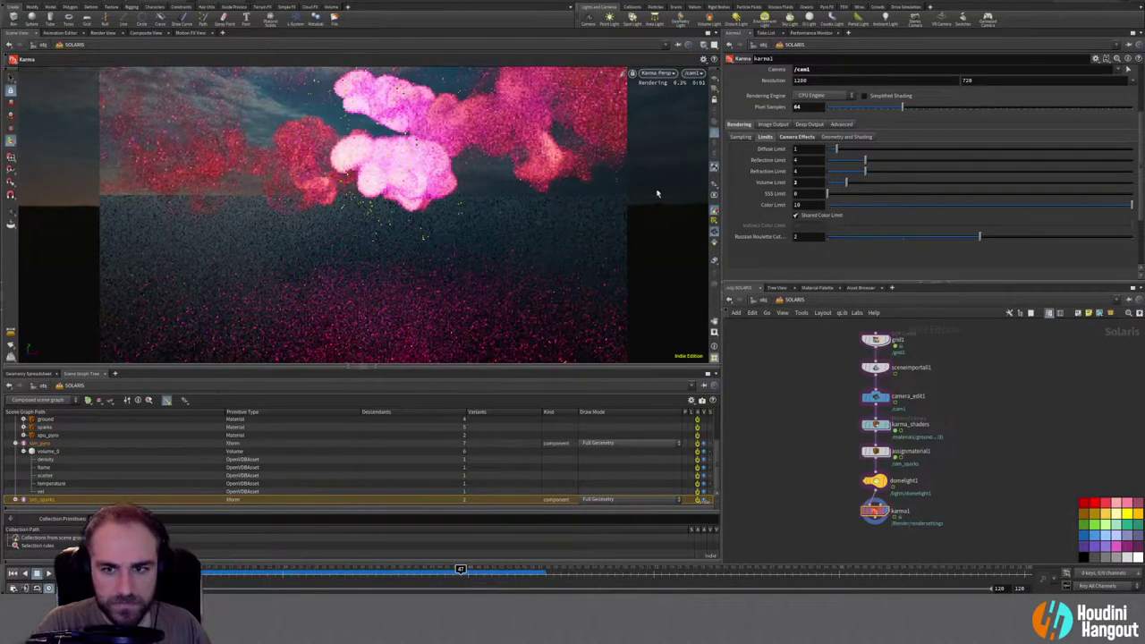
{"action": "double_click", "coordinate": [798, 181]}
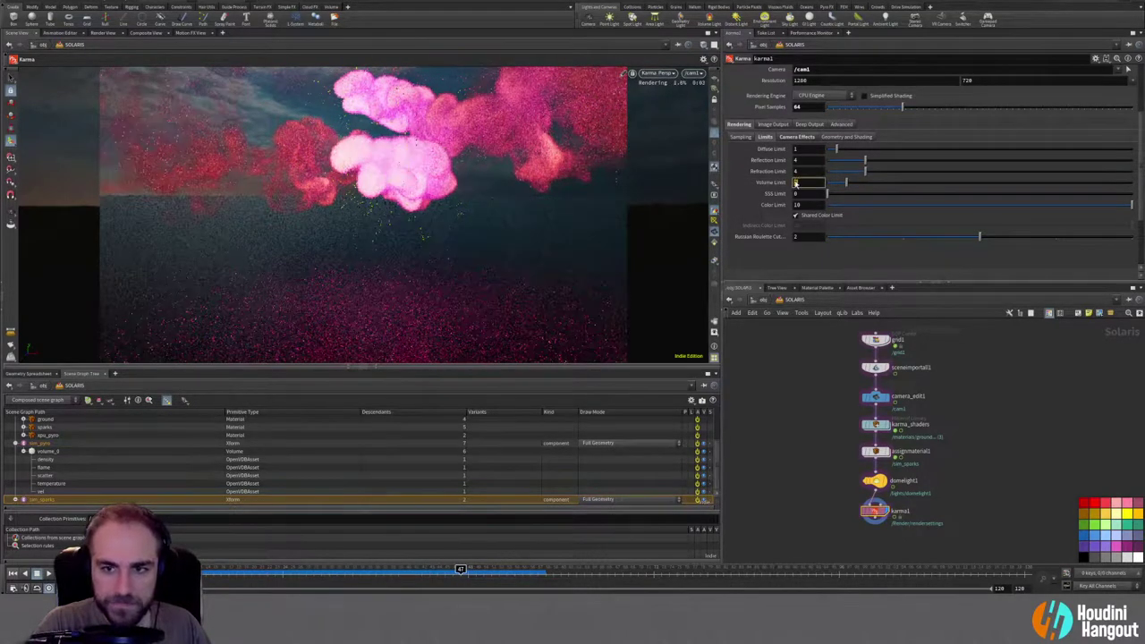
{"action": "type", "text": "1"}
{"action": "key", "text": "Return"}
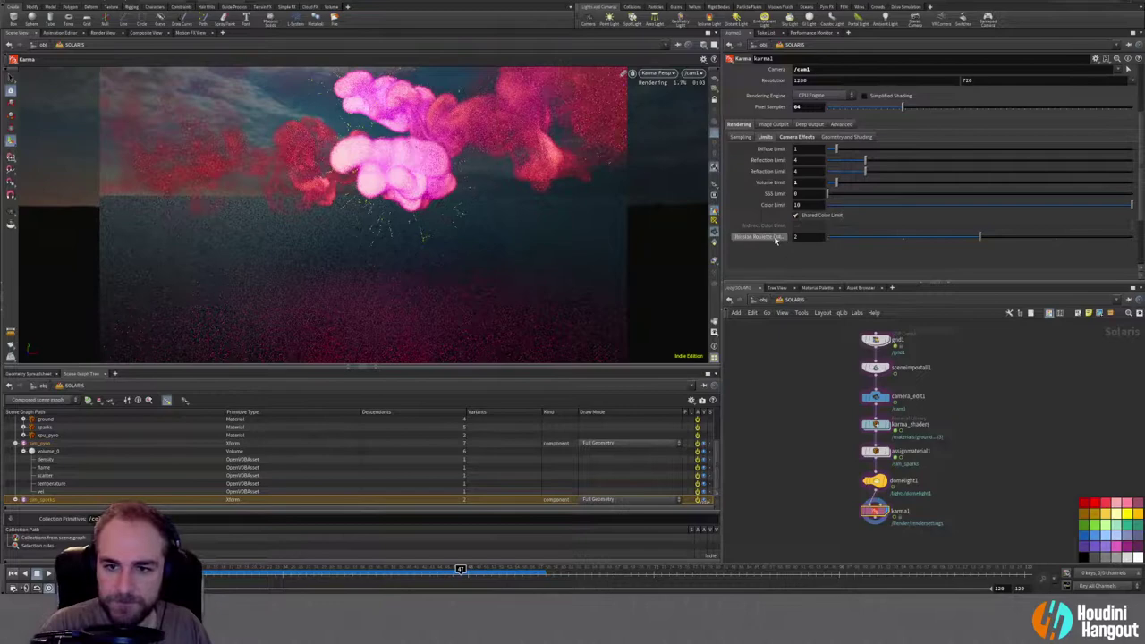
Step: Examine karma1's camera effects and its geometry and shading options, including curve rendering, shading and dicing
{"action": "left_click", "coordinate": [799, 137]}
{"action": "left_click", "coordinate": [847, 137]}
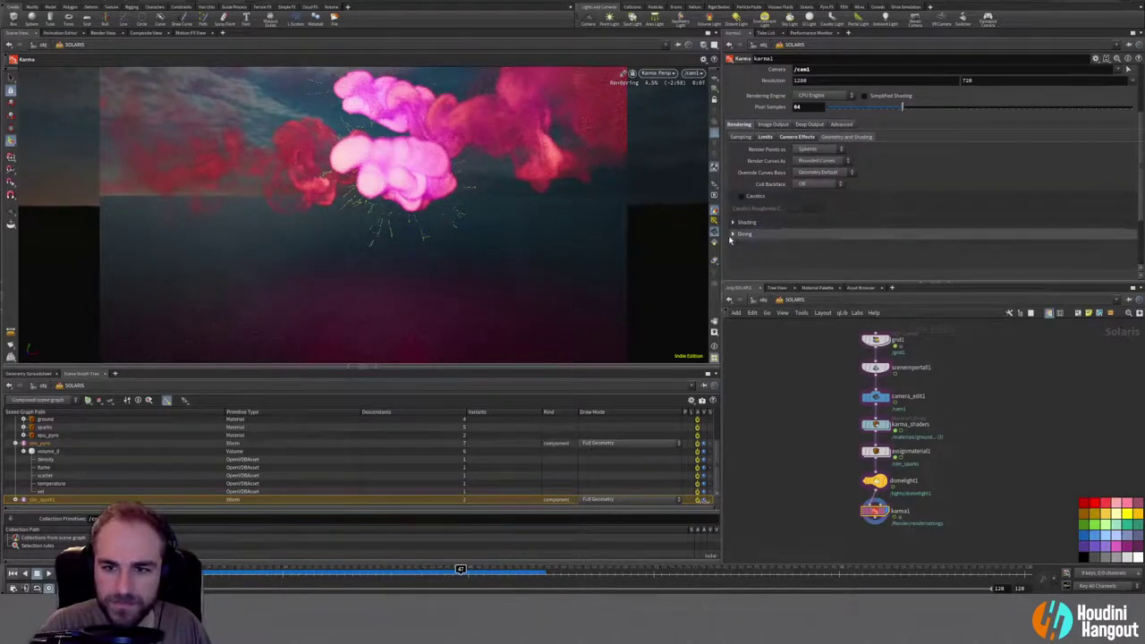
{"action": "left_click", "coordinate": [807, 162]}
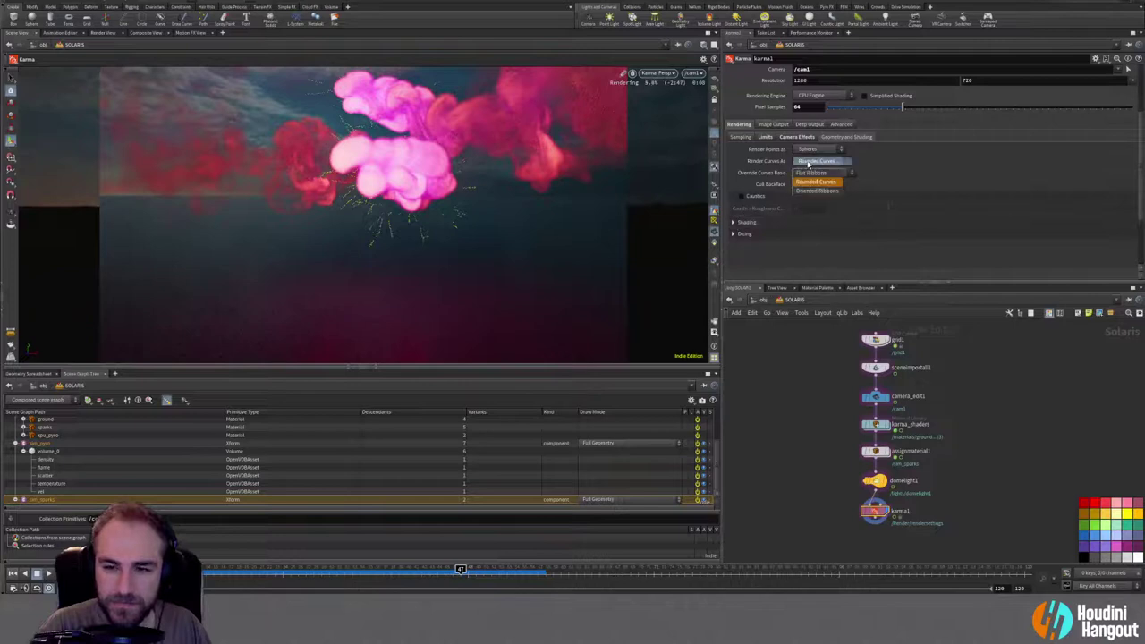
{"action": "left_click", "coordinate": [909, 171]}
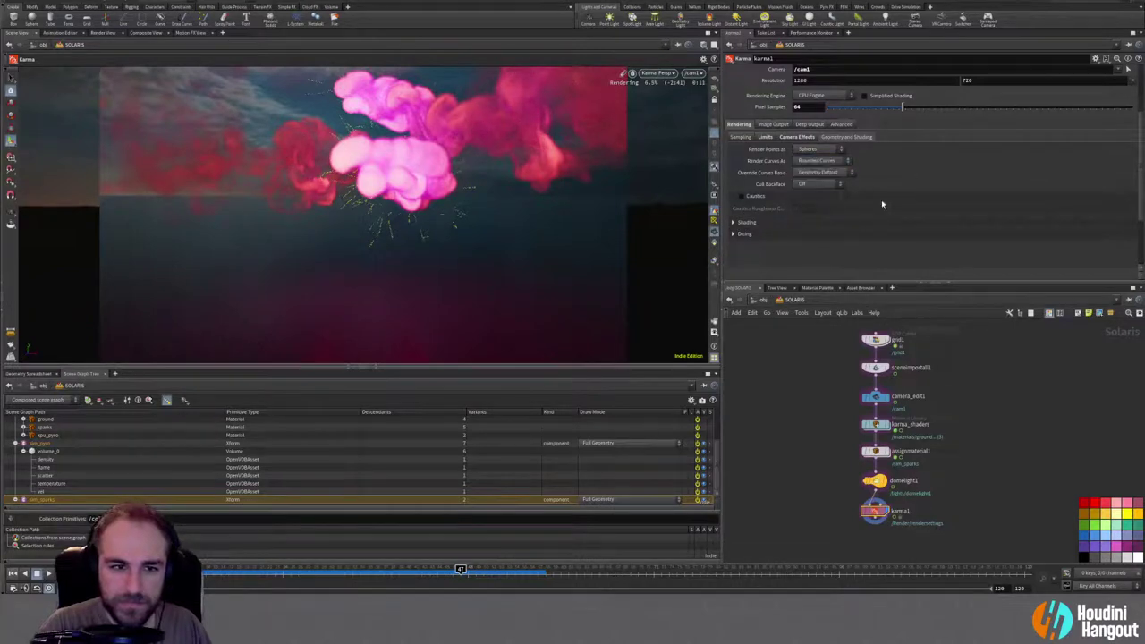
{"action": "left_click", "coordinate": [733, 222]}
{"action": "left_click", "coordinate": [732, 223]}
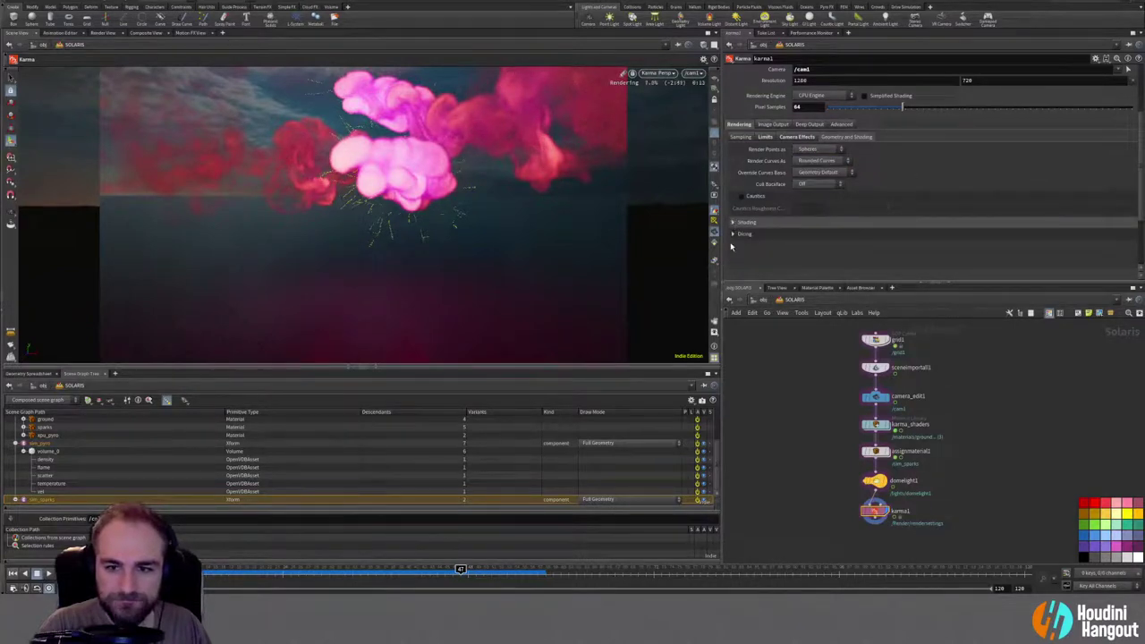
{"action": "left_click", "coordinate": [732, 234]}
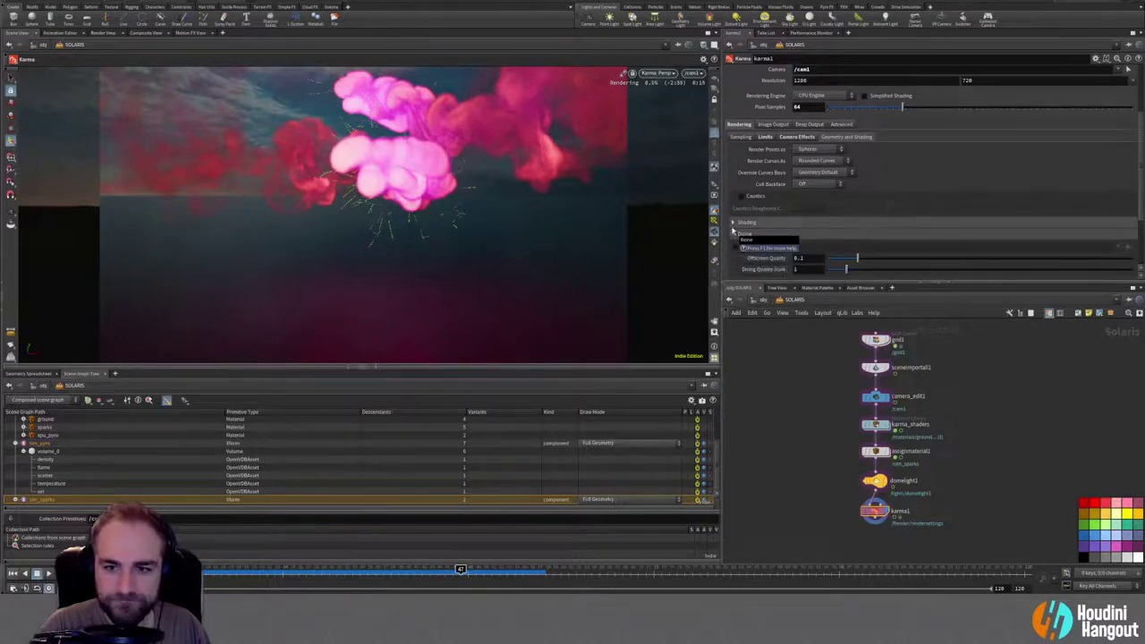
{"action": "left_click", "coordinate": [732, 233]}
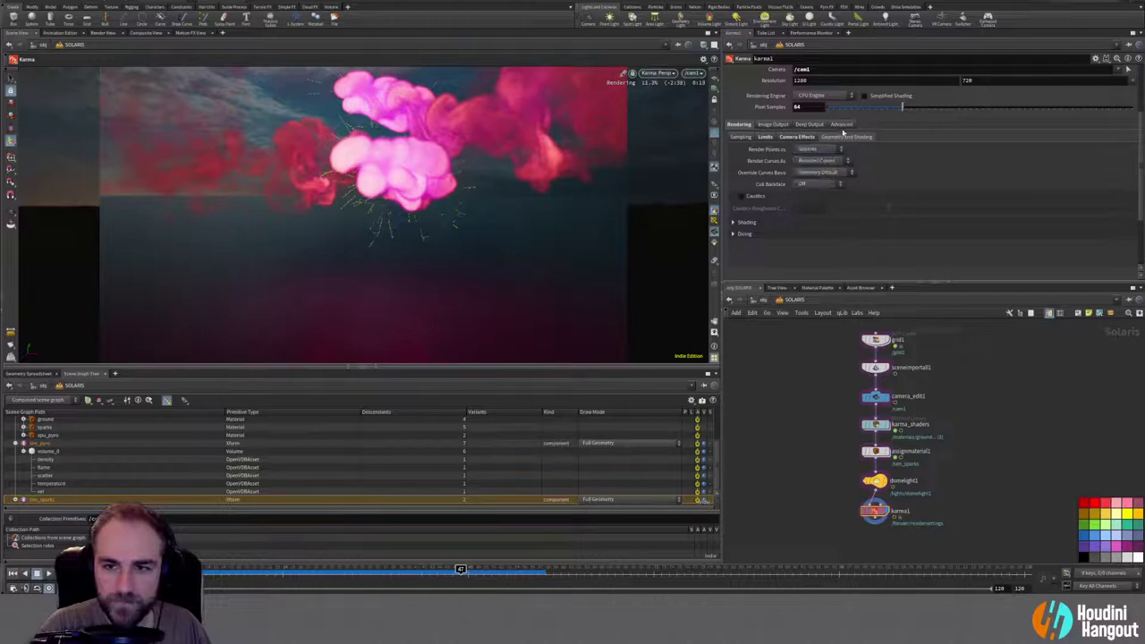
Step: Set karma1's image filter Denoiser to Intel OIDN and close the Houdini Console that opens
{"action": "left_click", "coordinate": [781, 125]}
{"action": "left_click", "coordinate": [816, 124]}
{"action": "left_click", "coordinate": [845, 125]}
{"action": "left_click", "coordinate": [780, 126]}
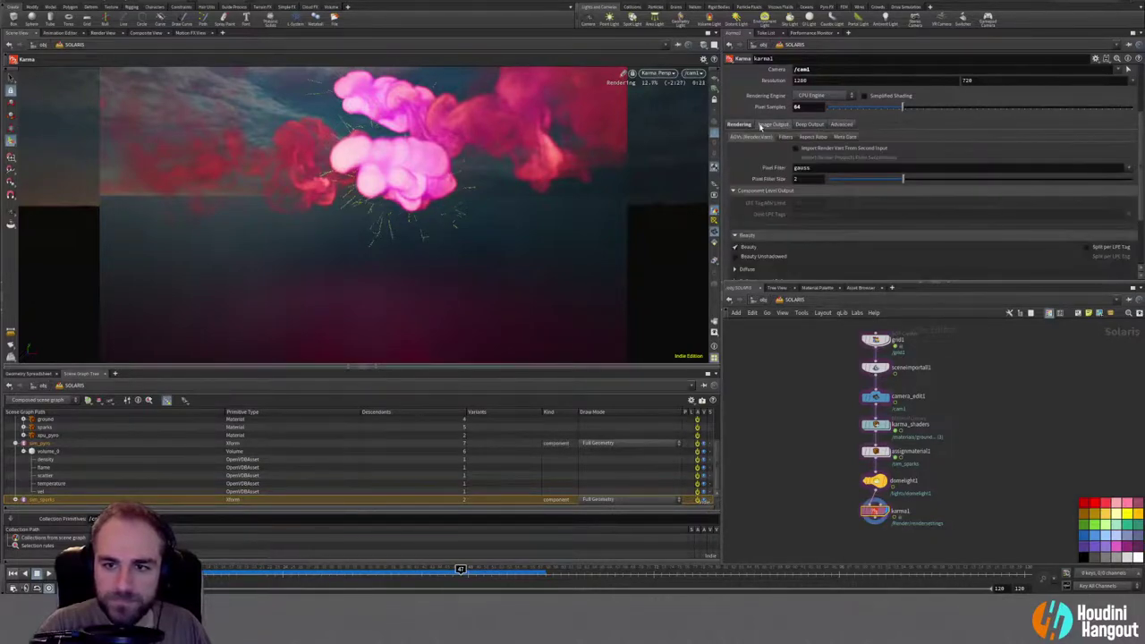
{"action": "left_click", "coordinate": [786, 138]}
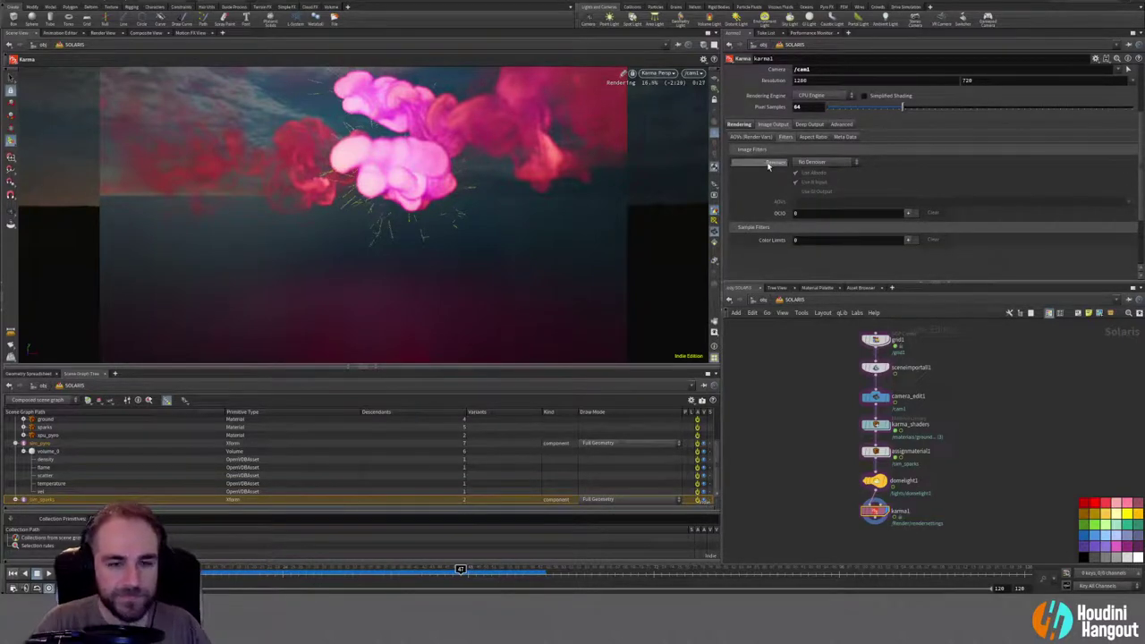
{"action": "mouse_move", "coordinate": [767, 166]}
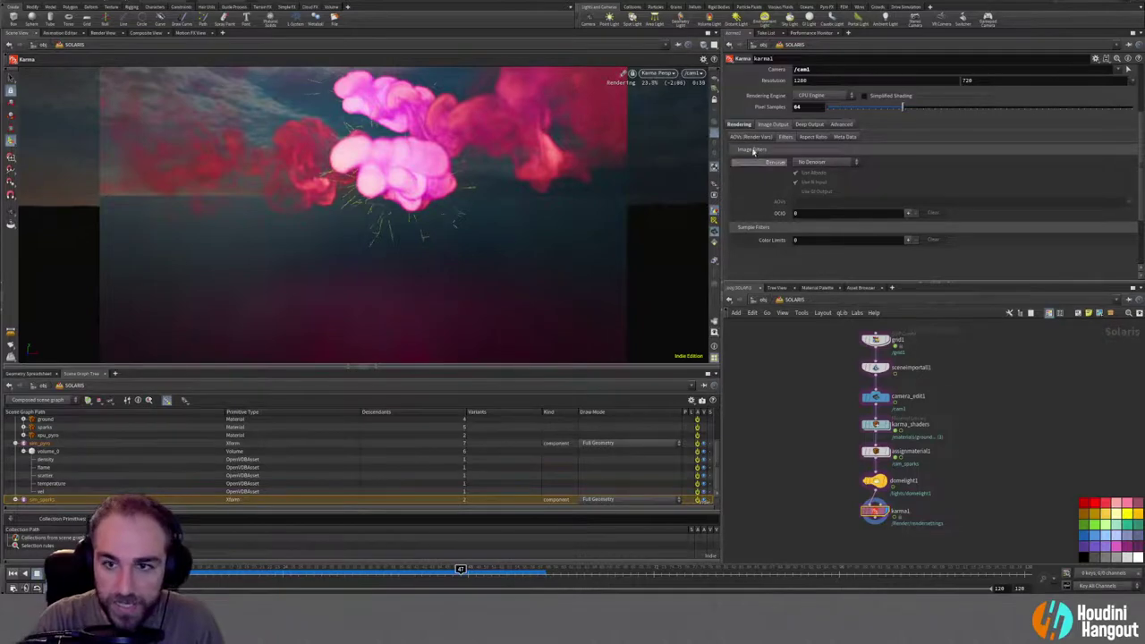
{"action": "left_click", "coordinate": [810, 162]}
{"action": "left_click", "coordinate": [809, 192]}
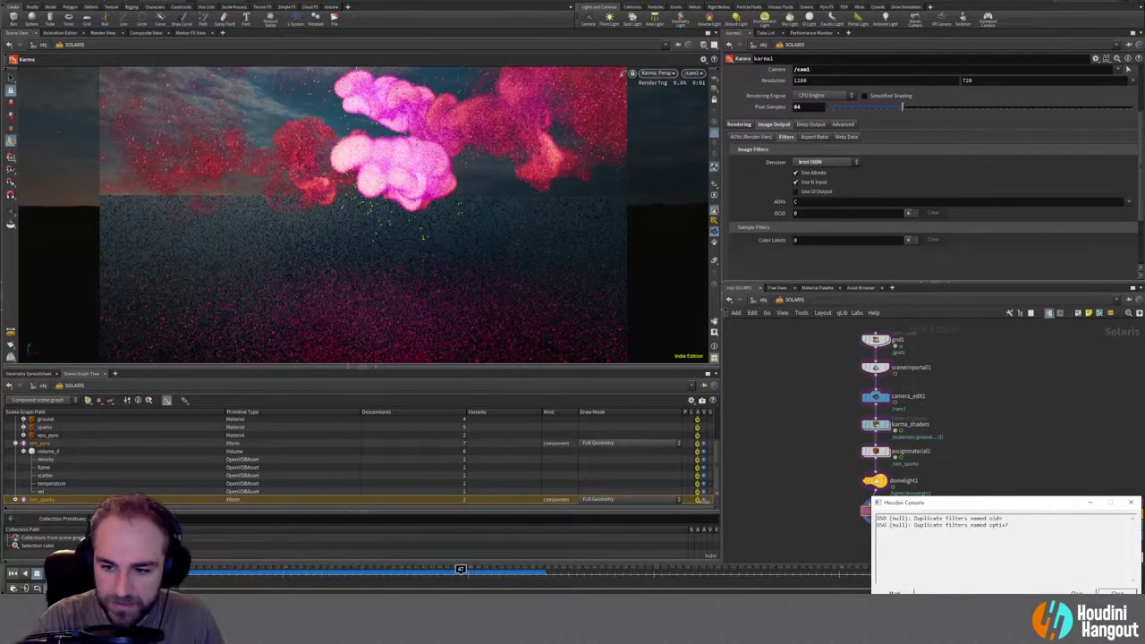
{"action": "left_click", "coordinate": [1112, 594]}
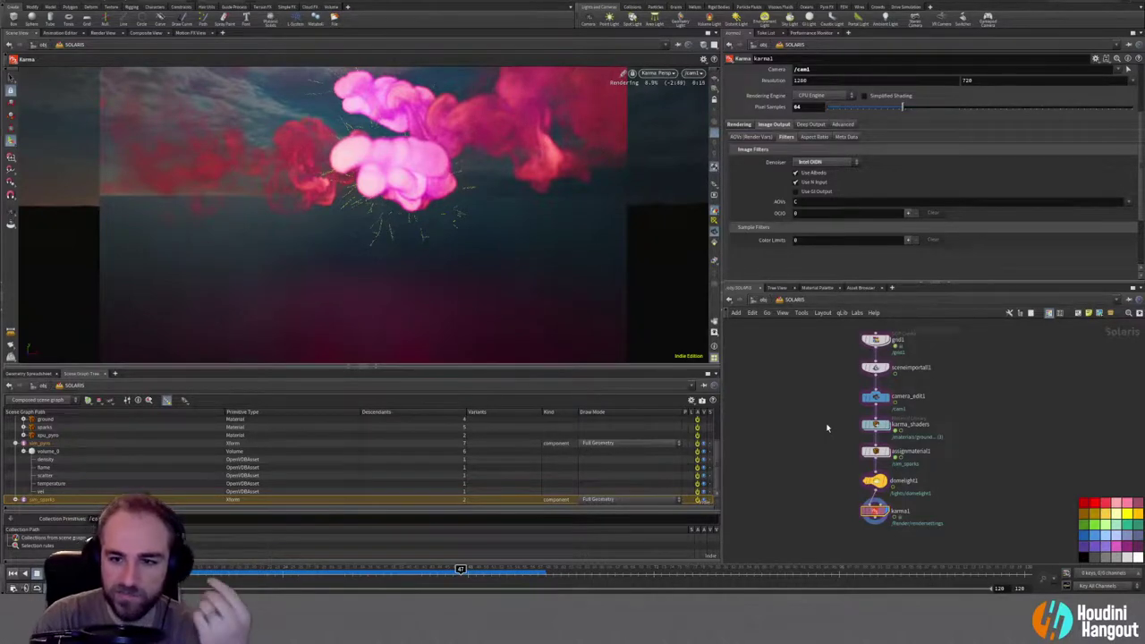
Step: Check the denoiser's AOV choices and switch karma1's Denoiser to nVidia Optix Denoiser
{"action": "left_click", "coordinate": [1130, 202]}
{"action": "left_click", "coordinate": [1128, 203]}
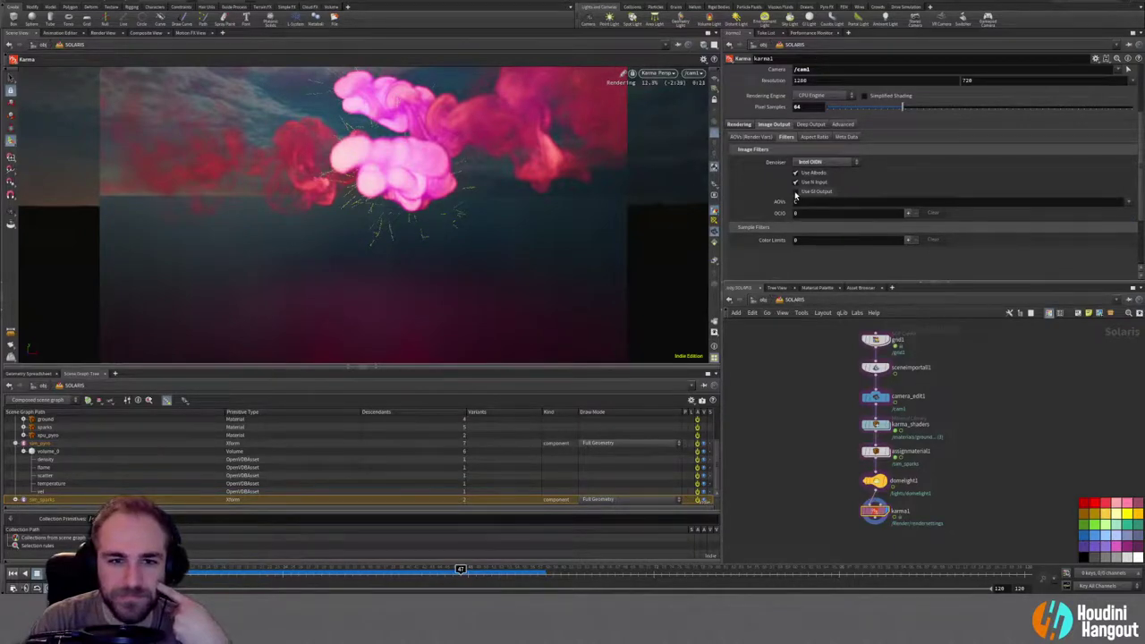
{"action": "left_click", "coordinate": [822, 162]}
{"action": "left_click", "coordinate": [818, 183]}
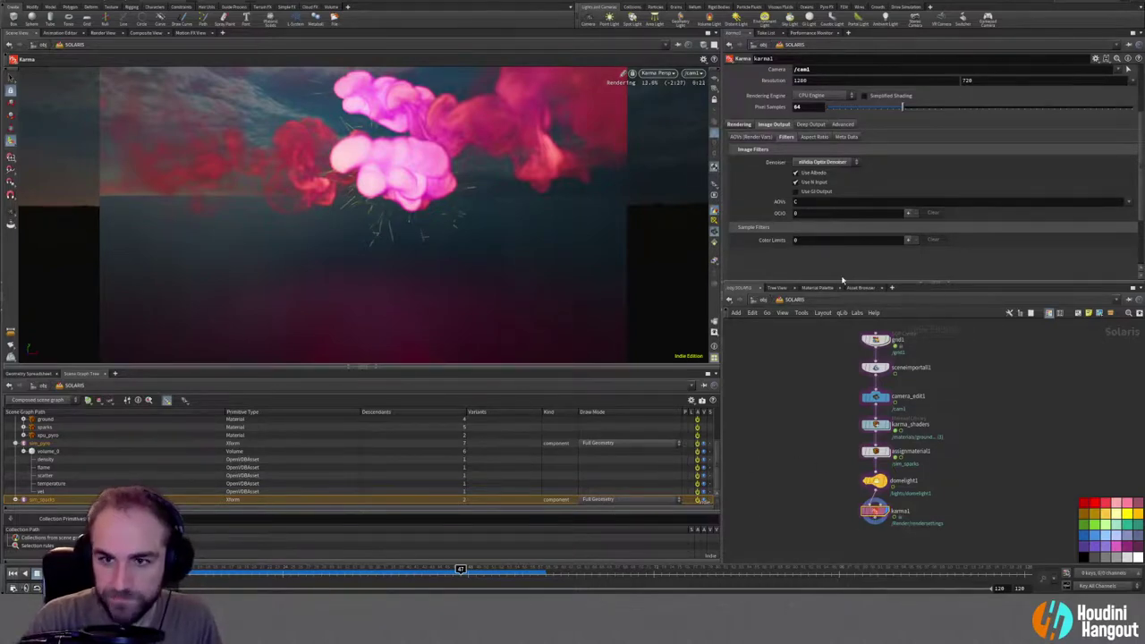
Step: Review karma1's AOV, pixel filter and common render settings
{"action": "left_click", "coordinate": [739, 125]}
{"action": "left_click", "coordinate": [771, 125]}
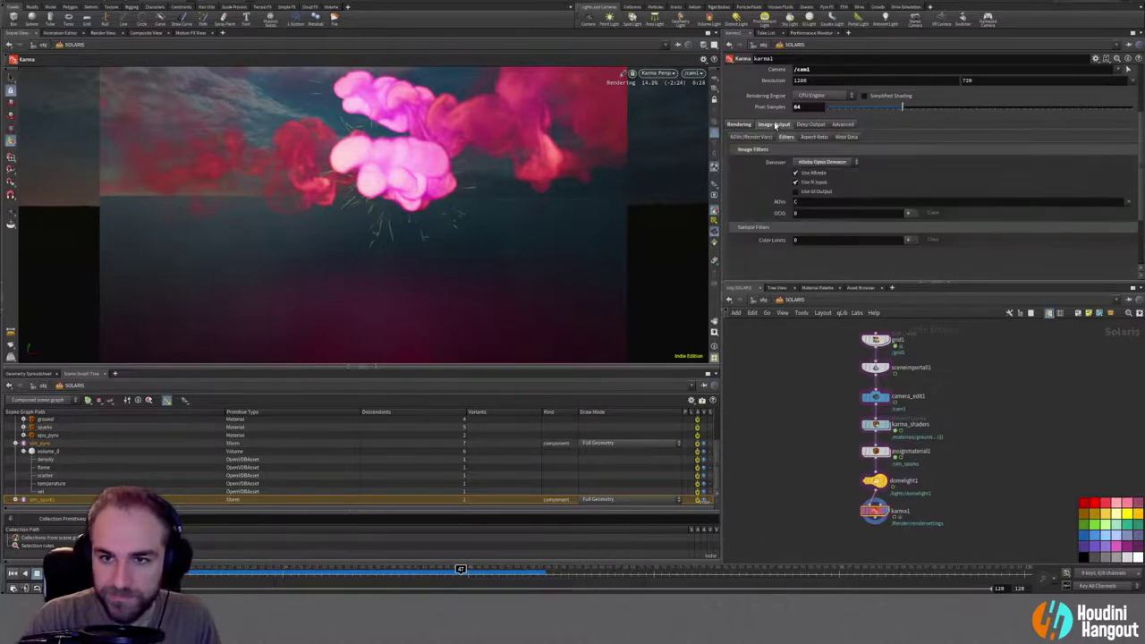
{"action": "left_click", "coordinate": [751, 137]}
{"action": "scroll", "coordinate": [746, 212], "scroll_direction": "up", "scroll_amount": 2}
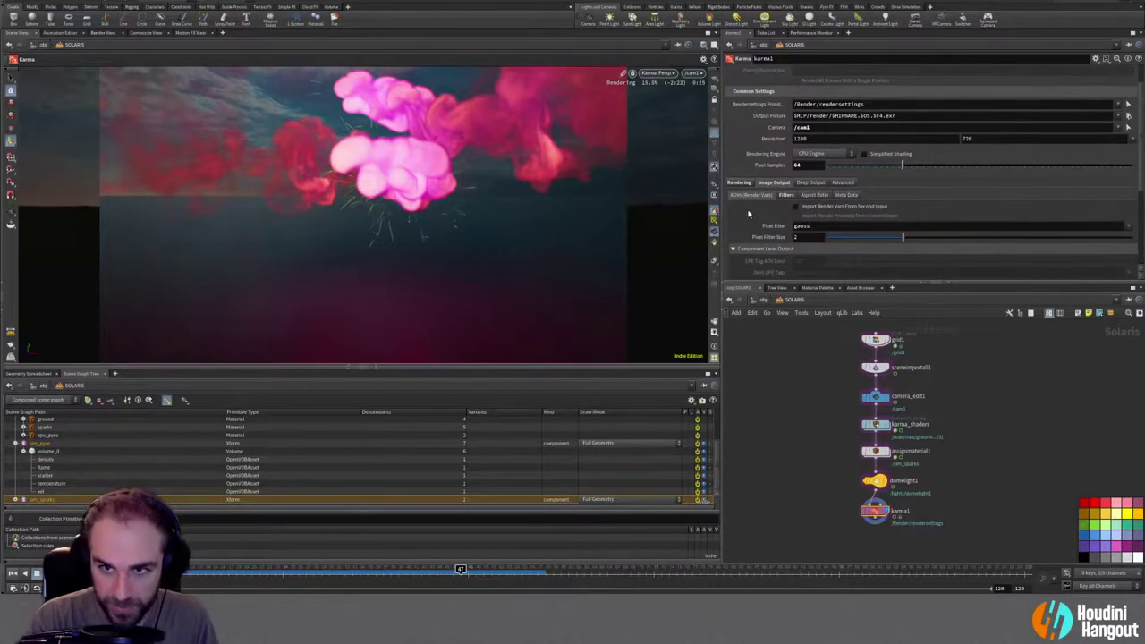
{"action": "scroll", "coordinate": [760, 194], "scroll_direction": "up", "scroll_amount": 1}
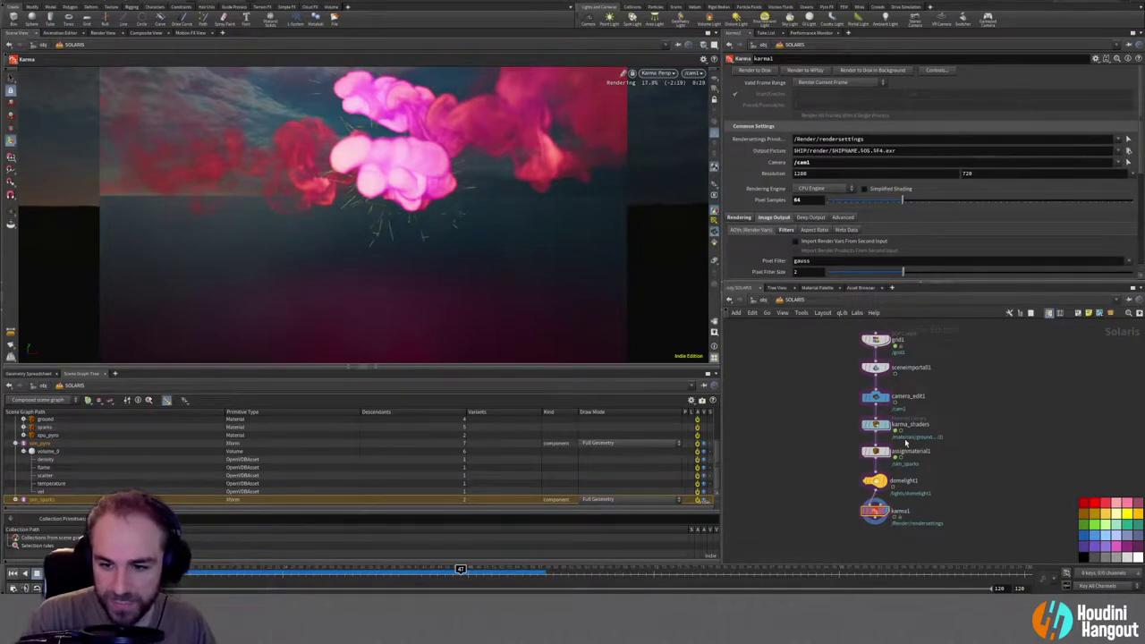
Step: Rename the karma1 node to Final_Render
{"action": "double_click", "coordinate": [907, 511]}
{"action": "type", "text": "Final_Render"}
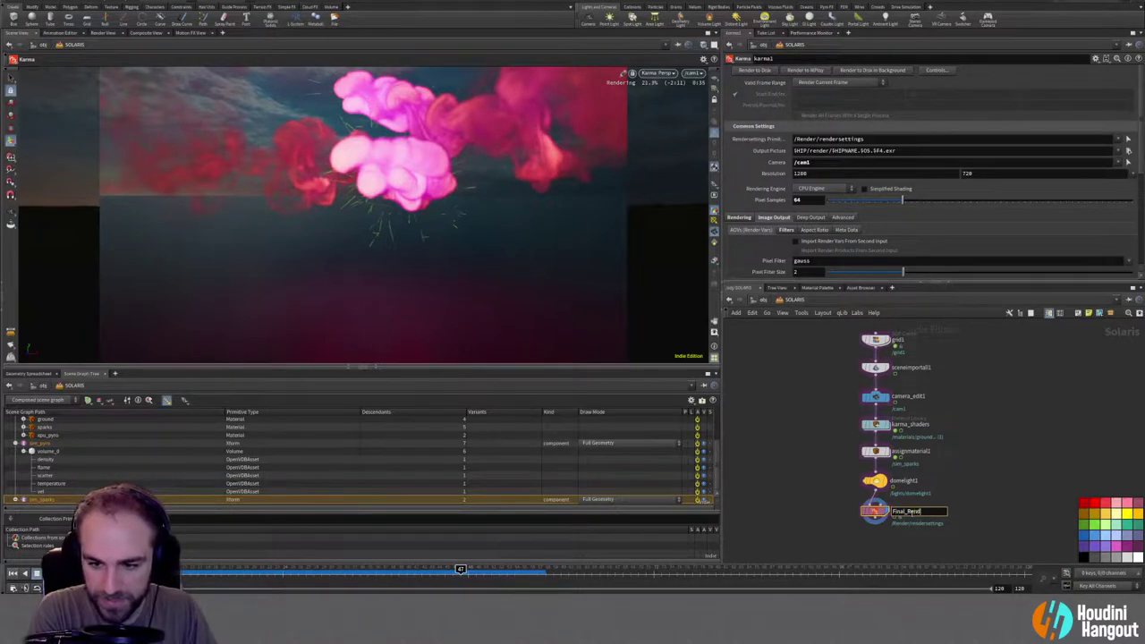
{"action": "key", "text": "Return"}
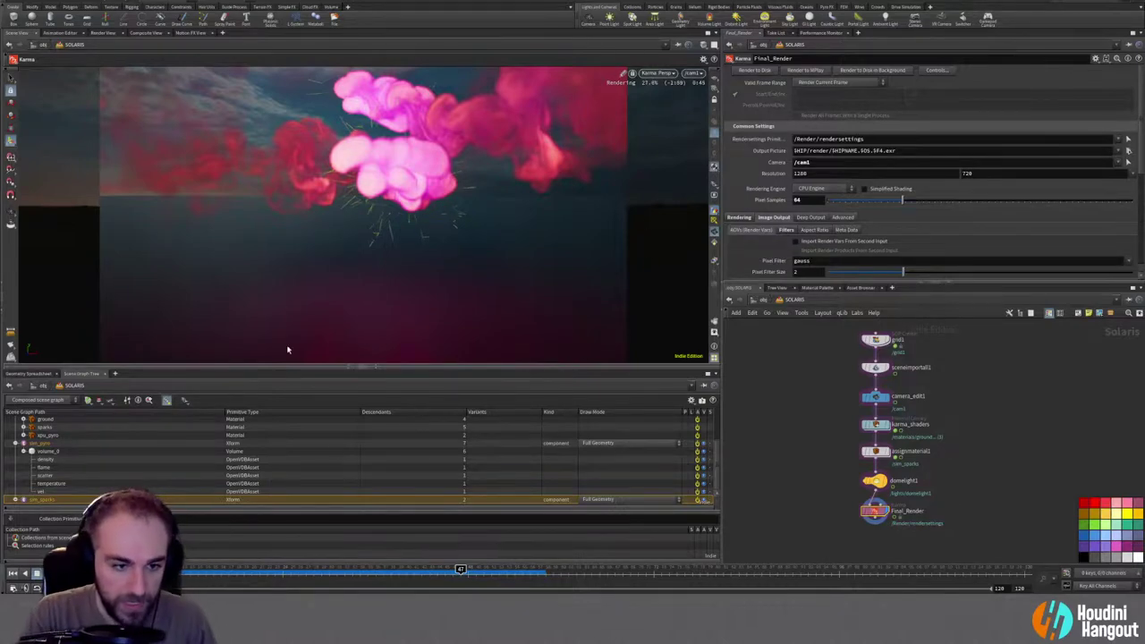
Step: Preview the smoke and sparks in the Karma viewport at frames 55 and 32
{"action": "left_click", "coordinate": [522, 570]}
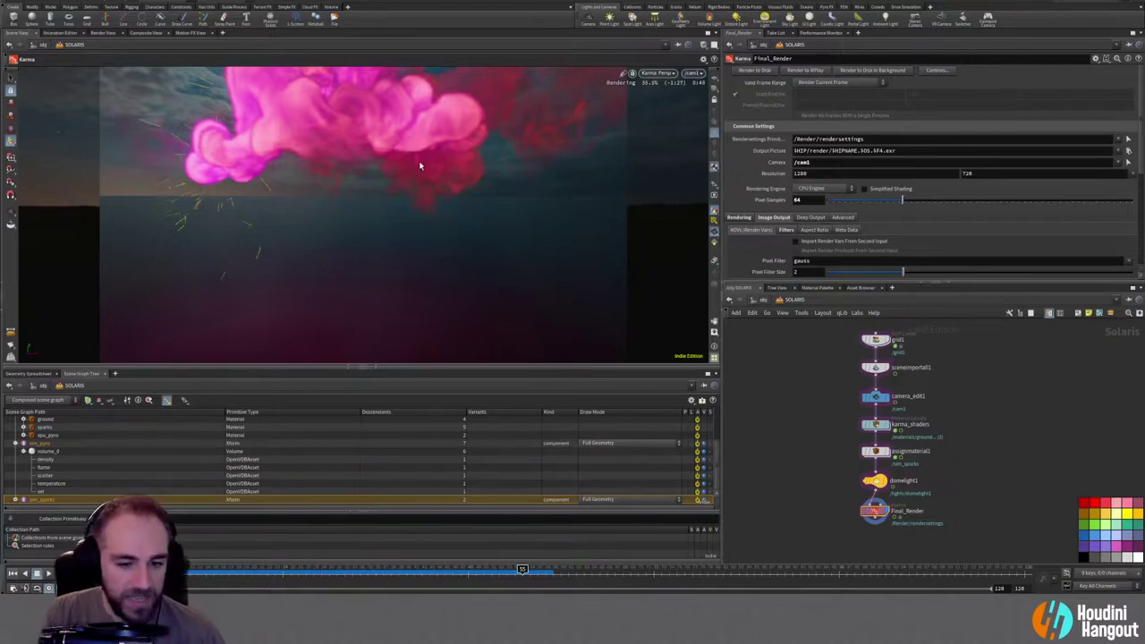
{"action": "left_click", "coordinate": [342, 569]}
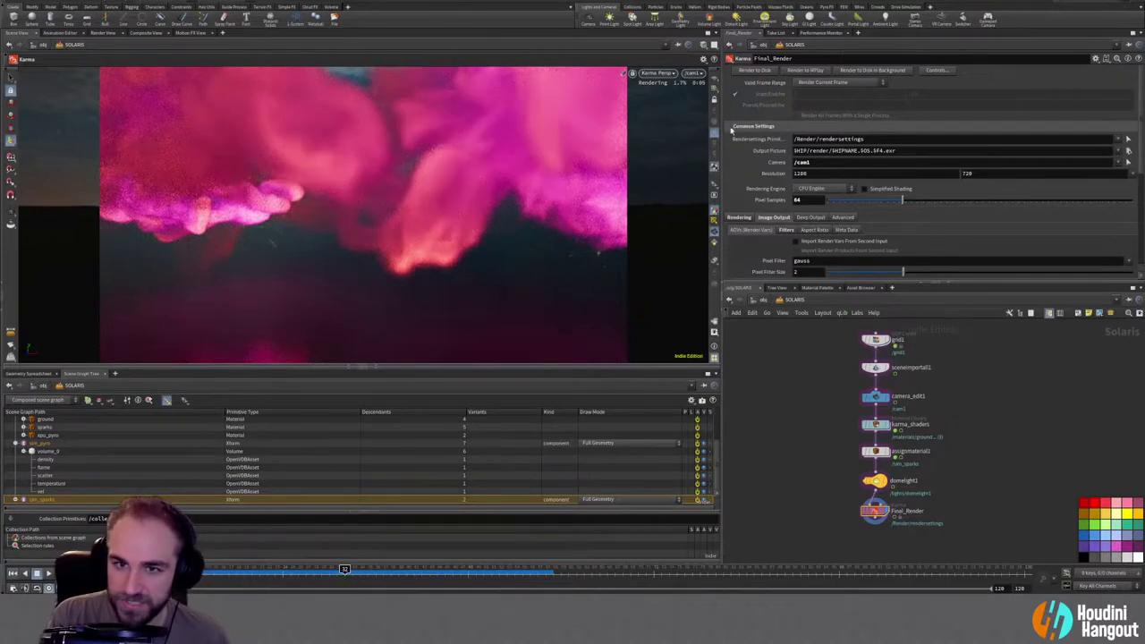
Step: Switch the viewport from Karma rendering back to the standard OpenGL-style display and scrub the timeline to frame 45
{"action": "left_click", "coordinate": [657, 75]}
{"action": "left_click", "coordinate": [655, 111]}
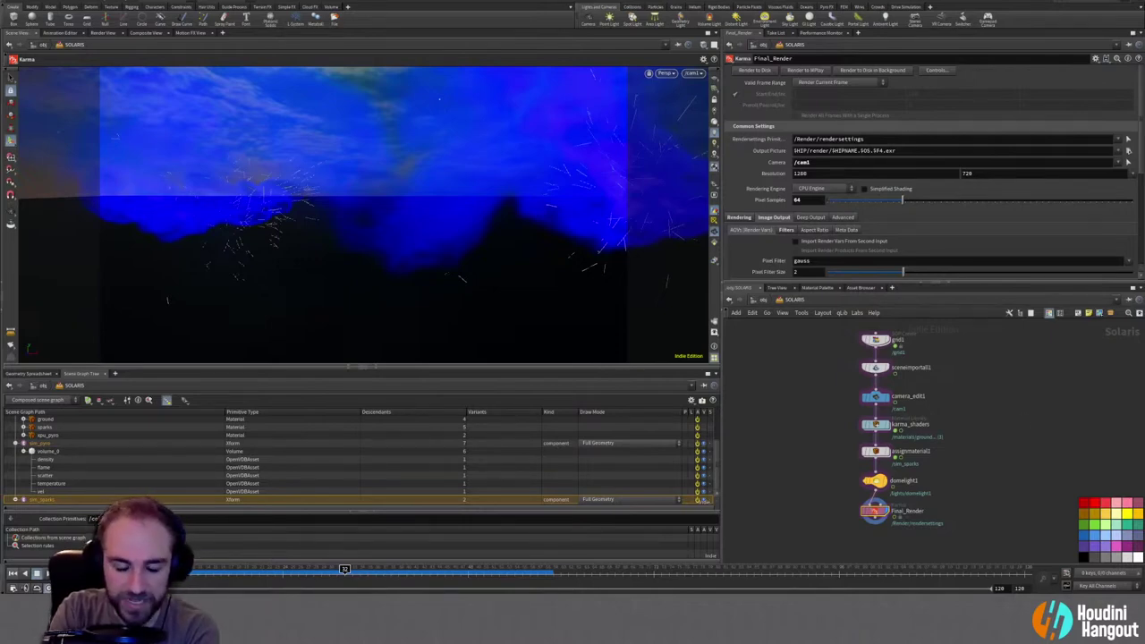
{"action": "left_click_drag", "start_coordinate": [358, 580], "coordinate": [440, 579]}
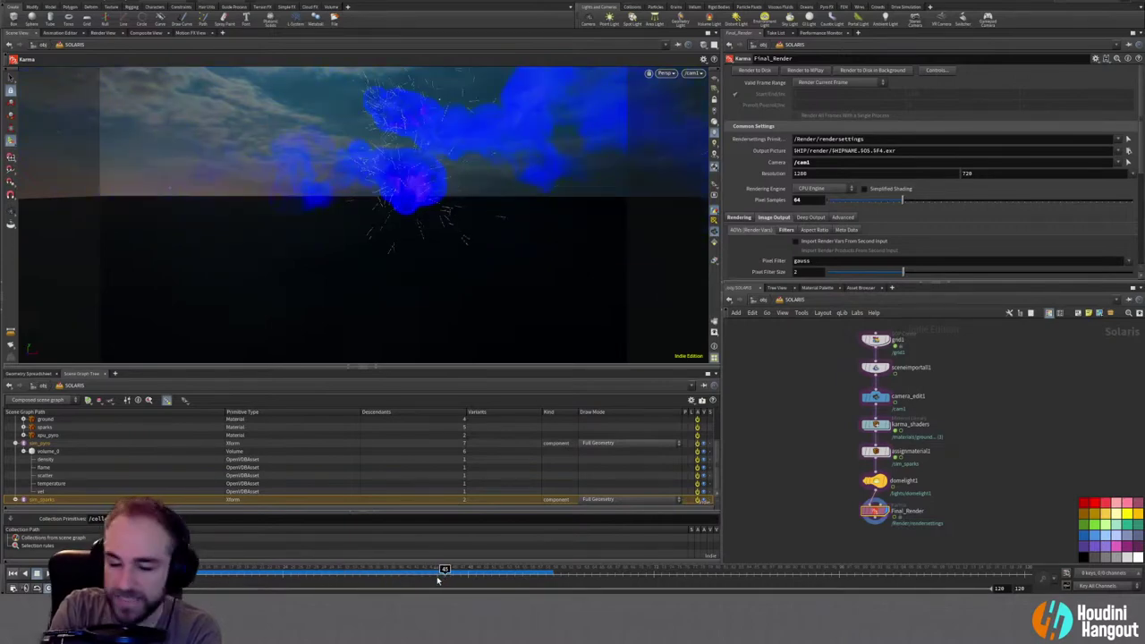